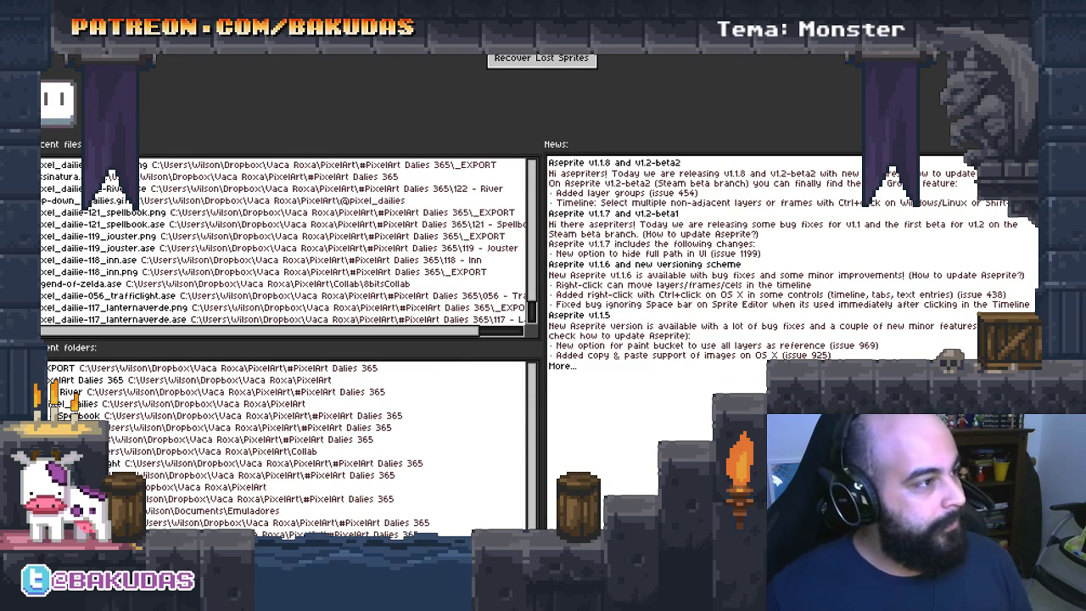
# Start a new sprite and enter a 128-pixel width in the New Sprite dialog
pyautogui.hotkey('alt', 'f')
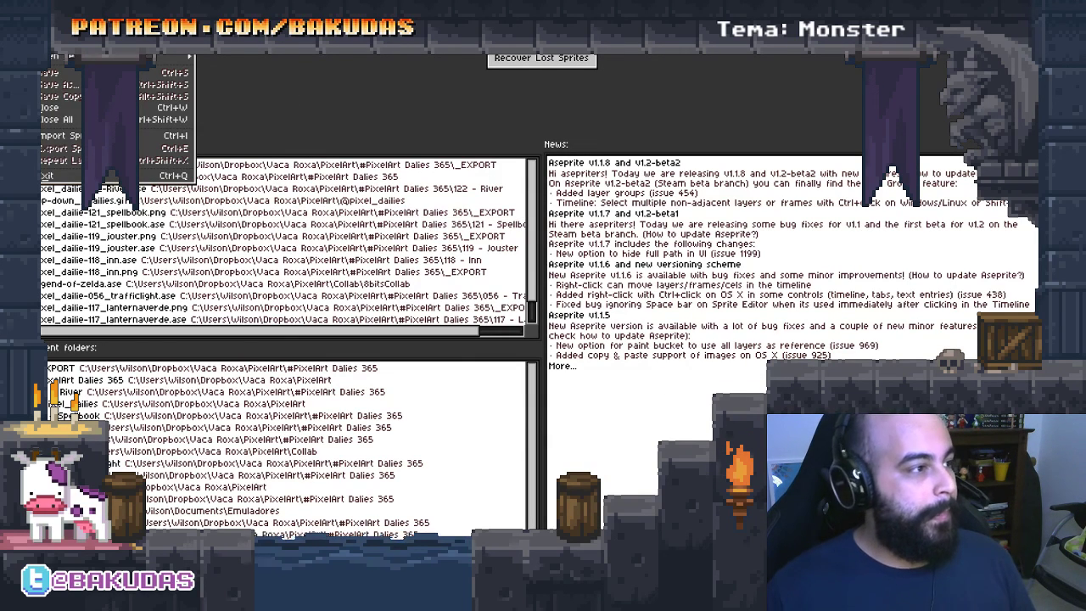
pyautogui.press('n')
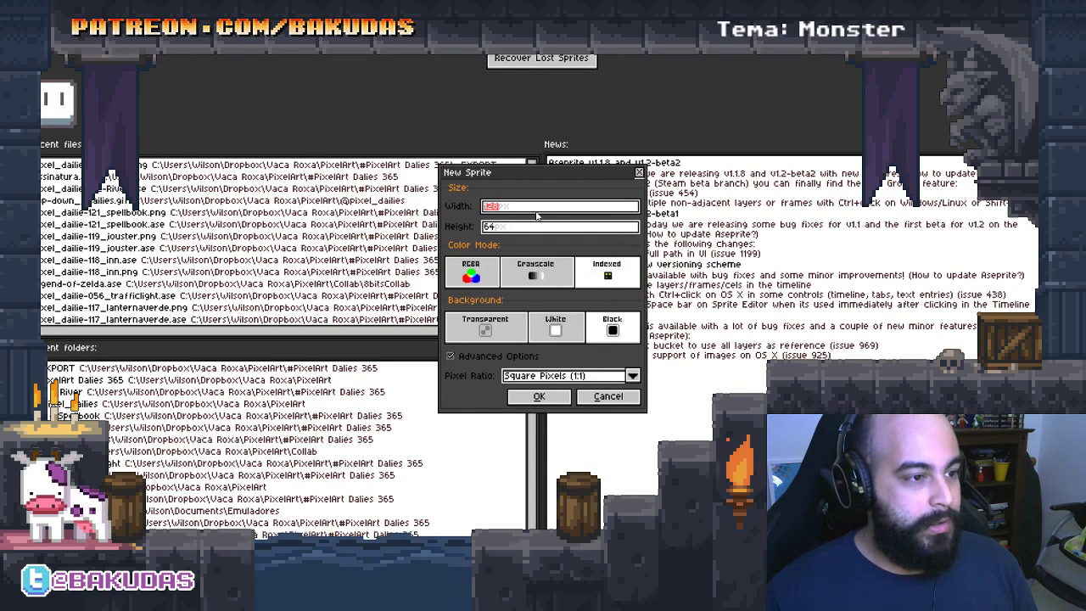
pyautogui.press('Tab')
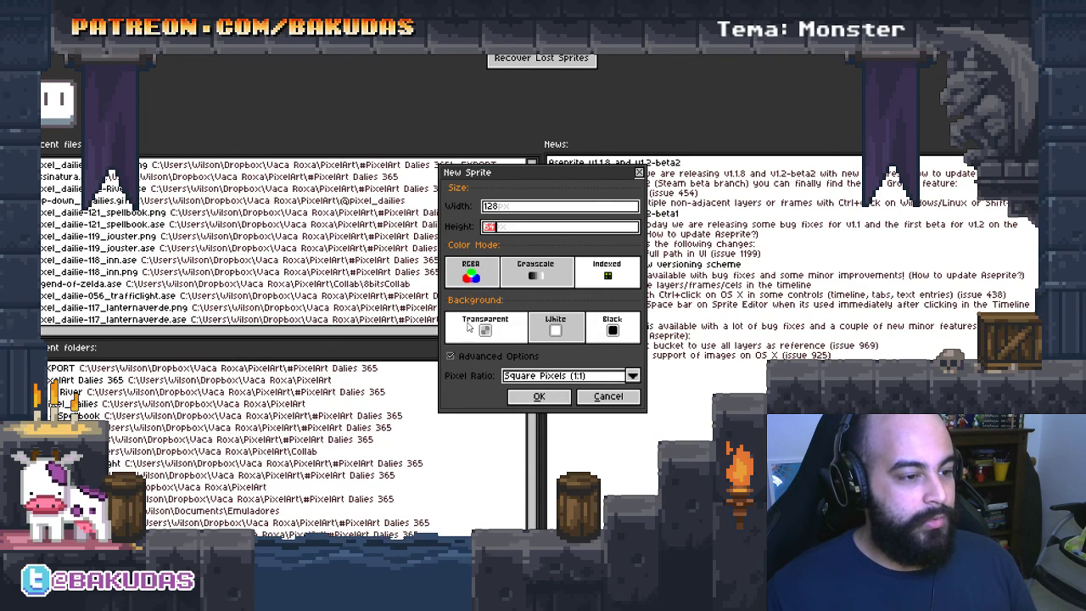
# Create the 128×64 sprite and drag the timeline splitter down to enlarge the editing area
pyautogui.click(540, 399)
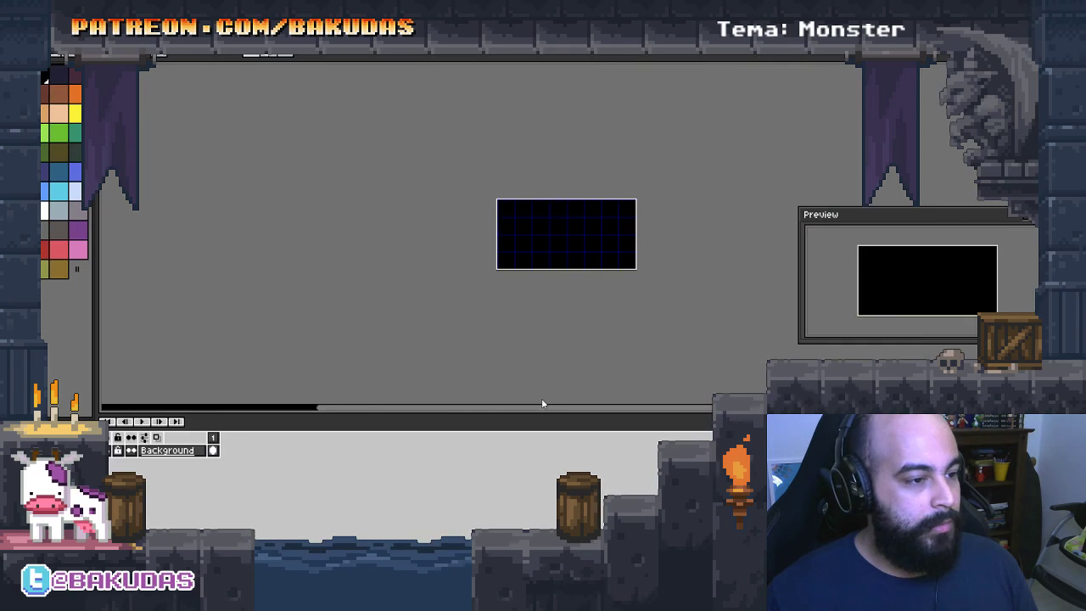
pyautogui.scroll(3, 495, 267)
pyautogui.scroll(-1, 575, 307)
pyautogui.scroll(1, 575, 307)
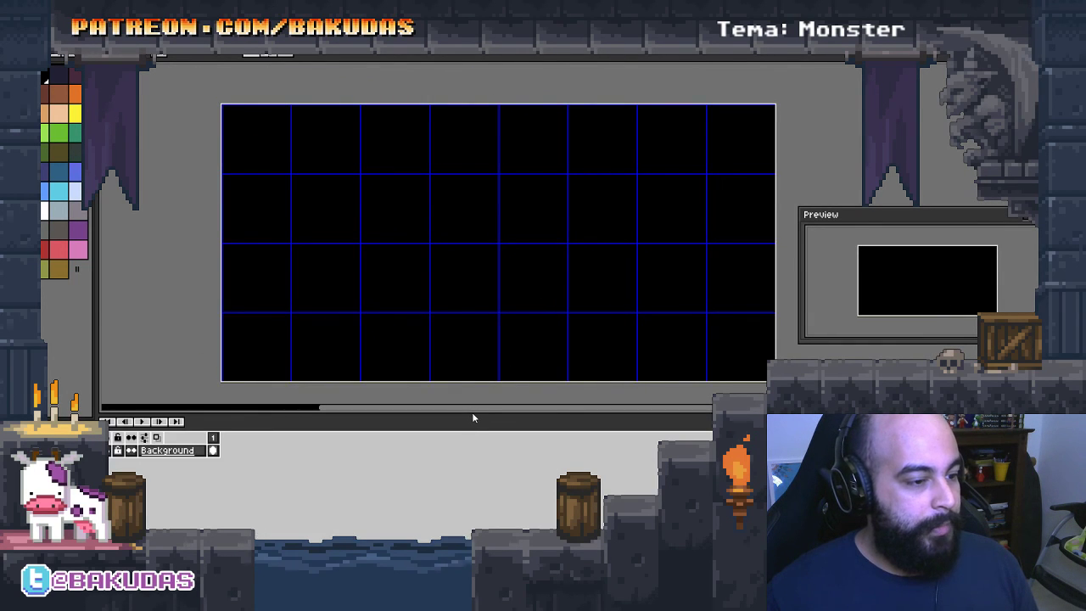
pyautogui.moveTo(471, 417); pyautogui.dragTo(480, 501)
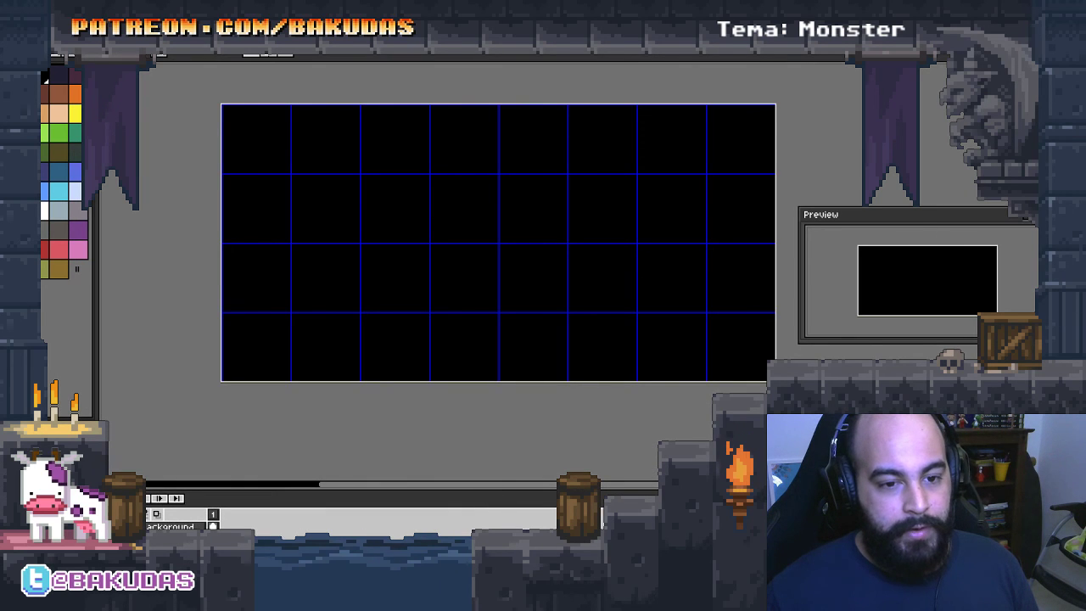
# Shrink the Preview window, position it at the right beside the canvas, and recentre the canvas
pyautogui.moveTo(1037, 343); pyautogui.dragTo(961, 311)
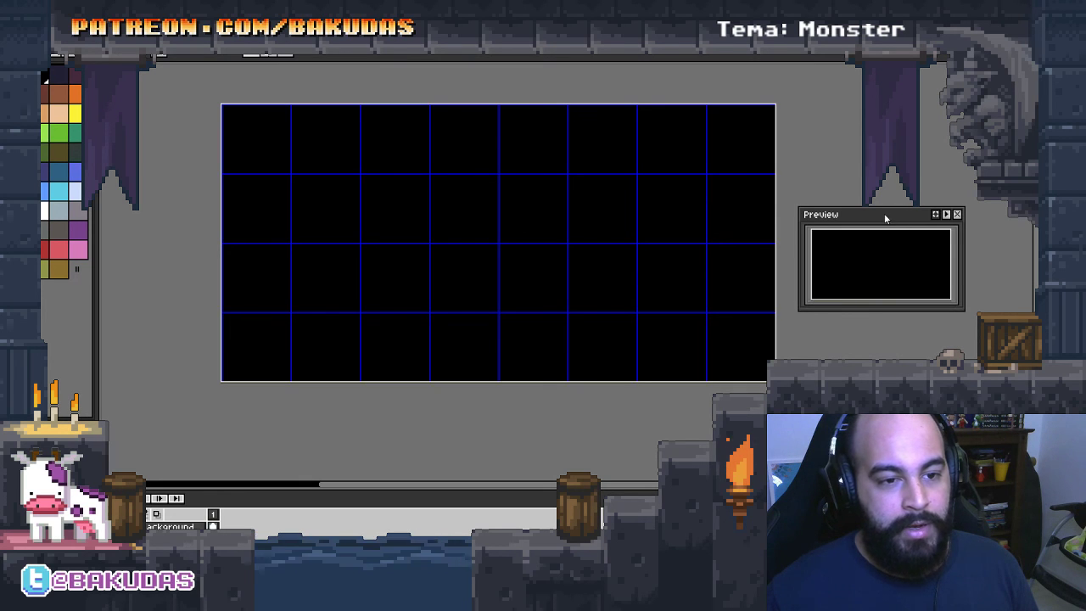
pyautogui.moveTo(887, 215); pyautogui.dragTo(947, 237)
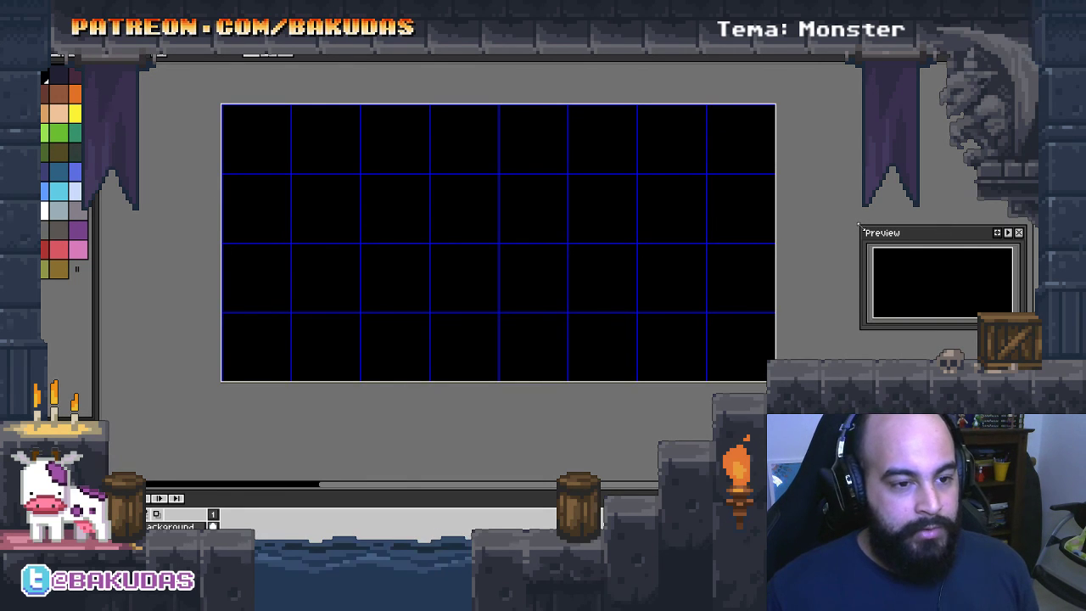
pyautogui.moveTo(857, 223); pyautogui.dragTo(858, 223)
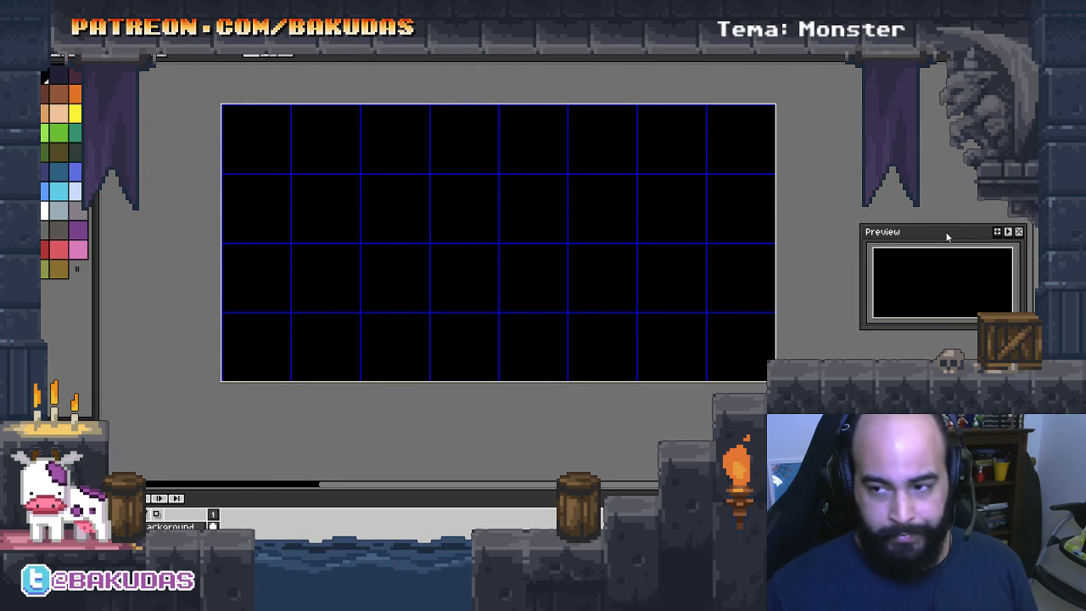
pyautogui.moveTo(945, 232); pyautogui.dragTo(943, 231)
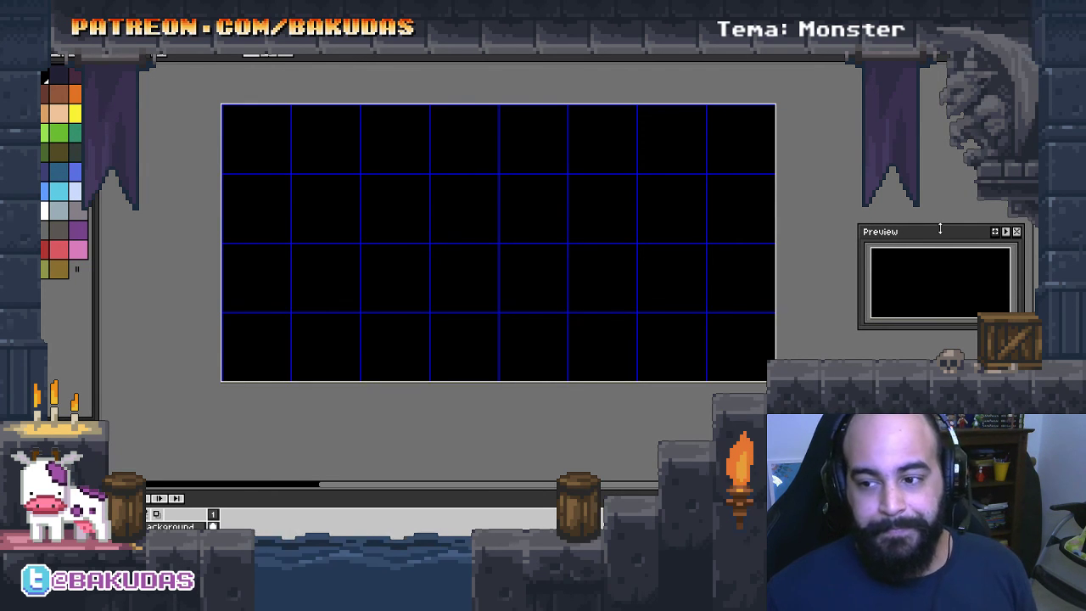
pyautogui.moveTo(434, 282); pyautogui.dragTo(406, 298)
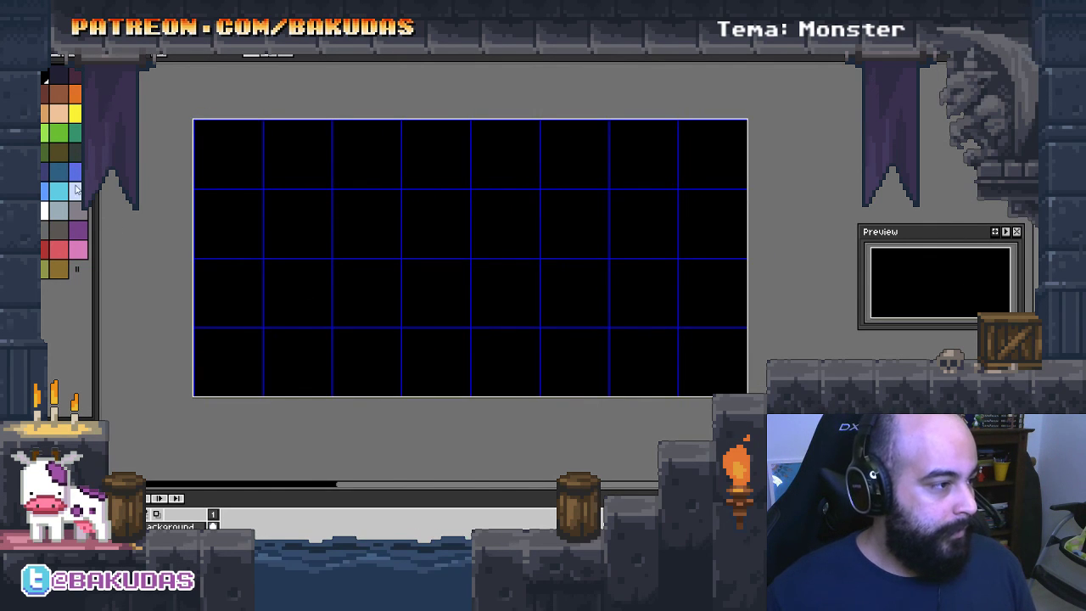
pyautogui.moveTo(327, 258); pyautogui.dragTo(342, 267)
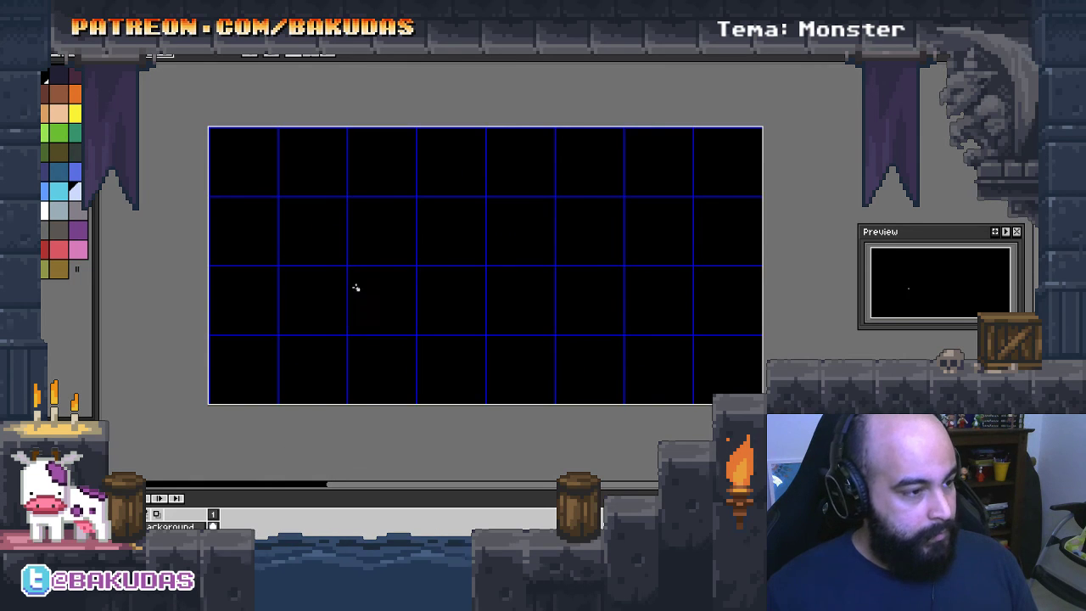
# Fill the canvas light blue and turn the background into a regular layer named bg
pyautogui.click(391, 283)
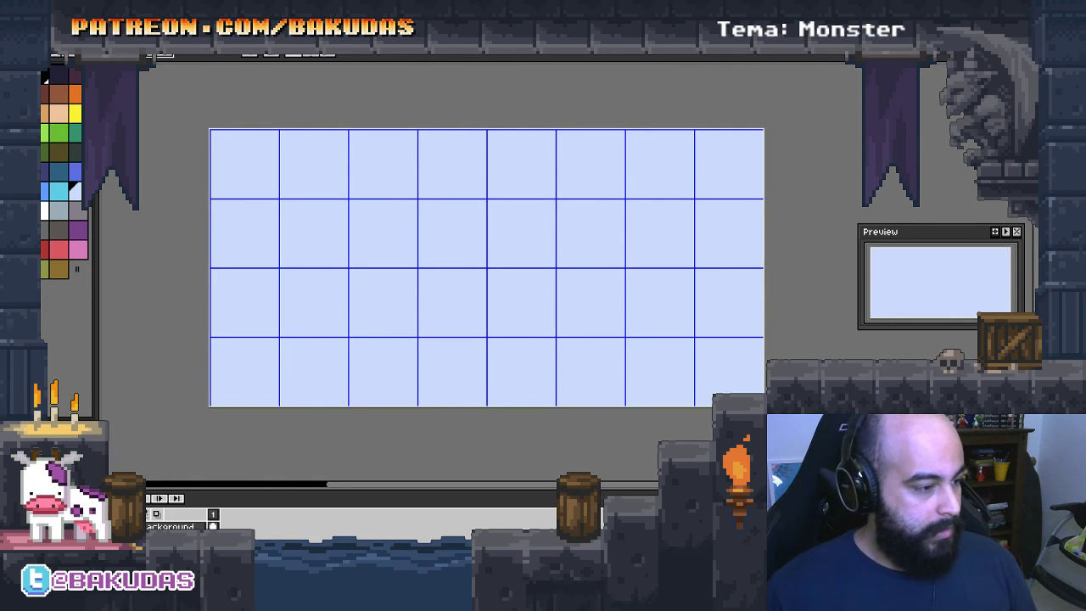
pyautogui.hotkey('shift', 'n')
pyautogui.doubleClick(169, 526)
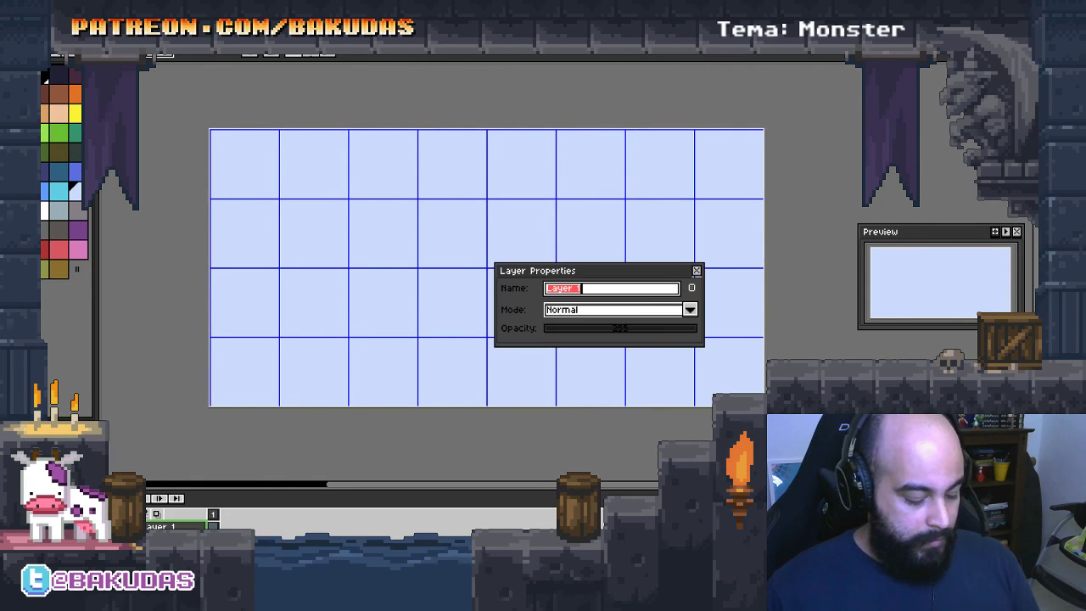
pyautogui.write('bg')
pyautogui.press('Return')
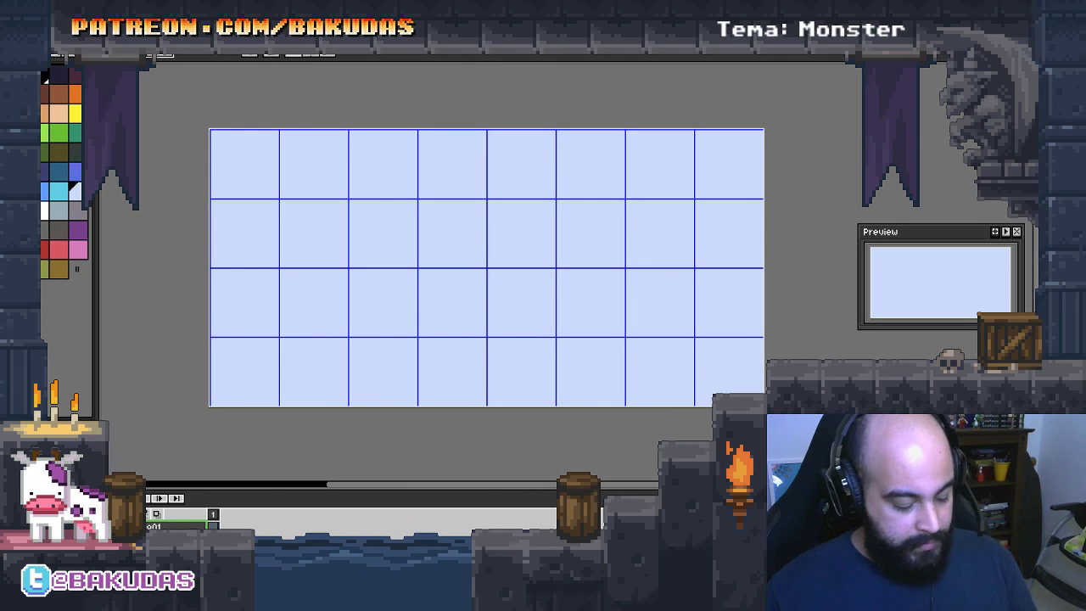
# Add a new layer named sketch
pyautogui.hotkey('shift', 'n')
pyautogui.doubleClick(170, 526)
pyautogui.write('S')
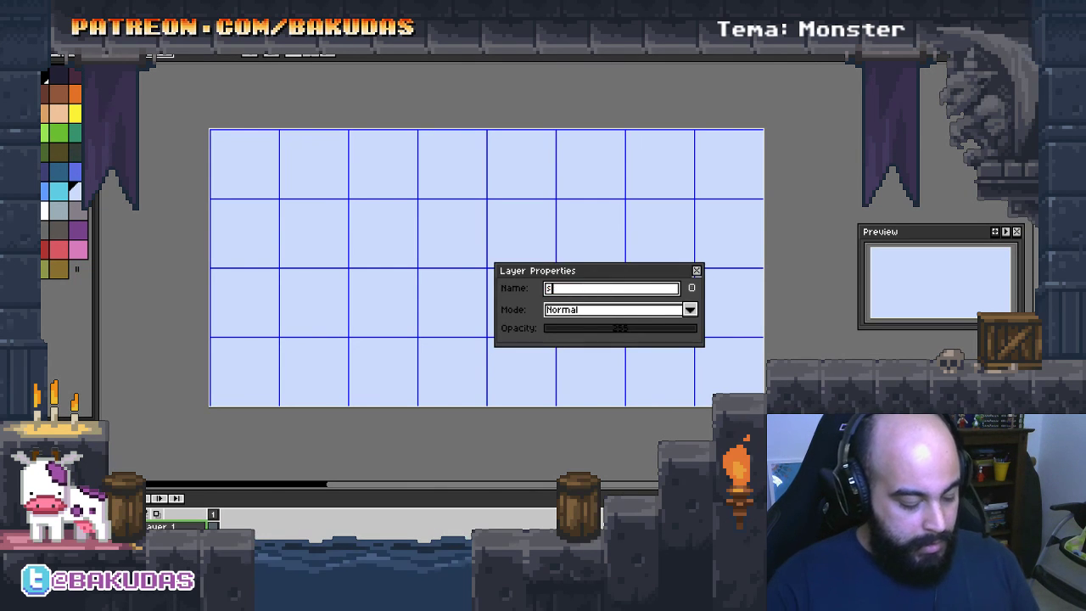
pyautogui.write('sketch')
pyautogui.press('Return')
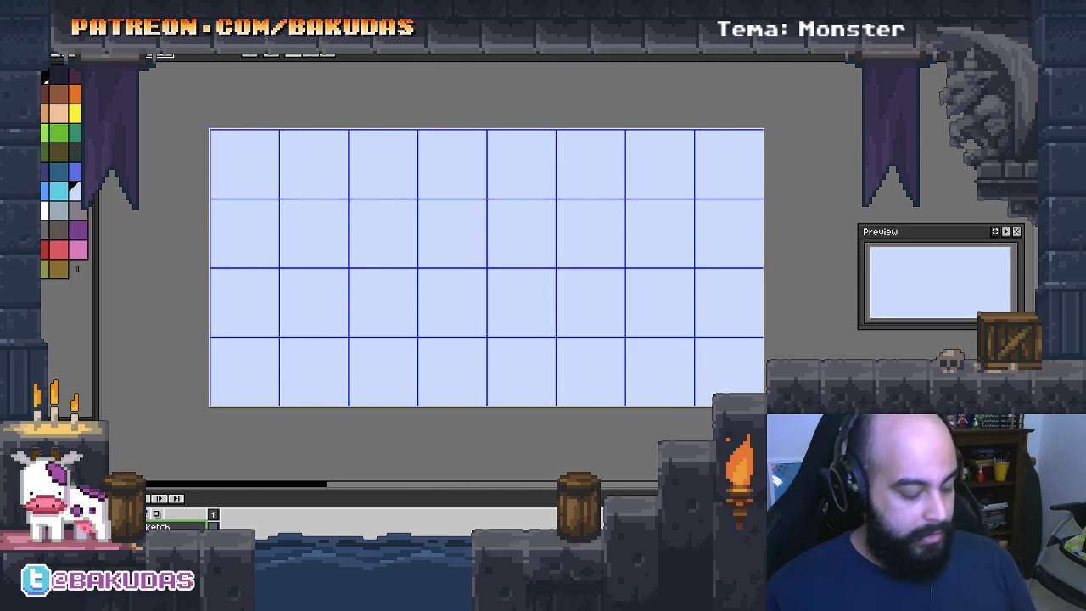
# Add another layer named bg, then hide and restore the timeline
pyautogui.hotkey('shift', 'n')
pyautogui.hotkey('shift', 'p')
pyautogui.write('bg')
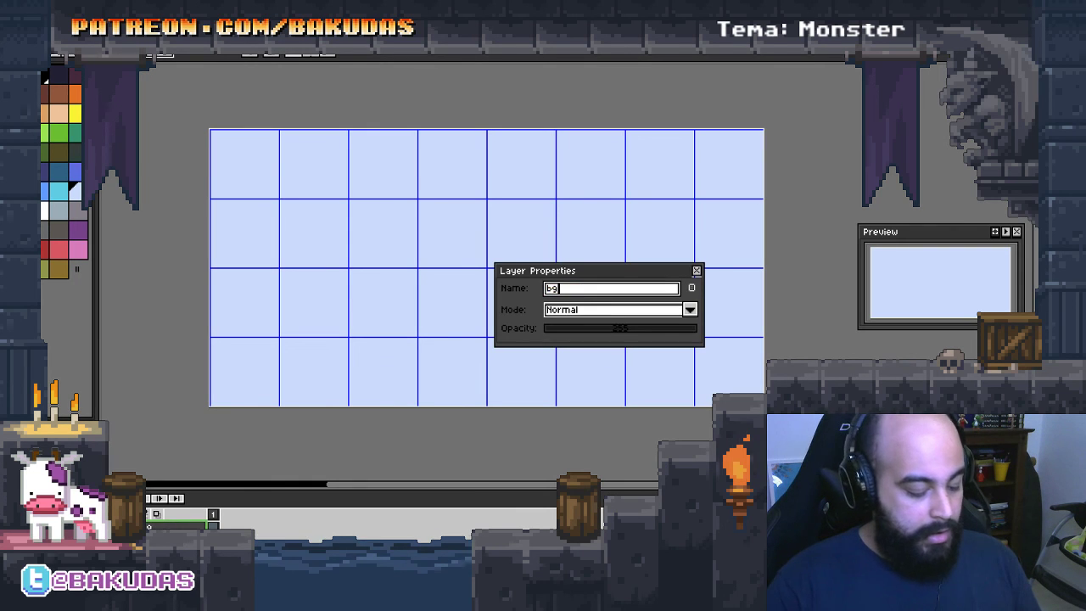
pyautogui.press('Return')
pyautogui.press('Tab')
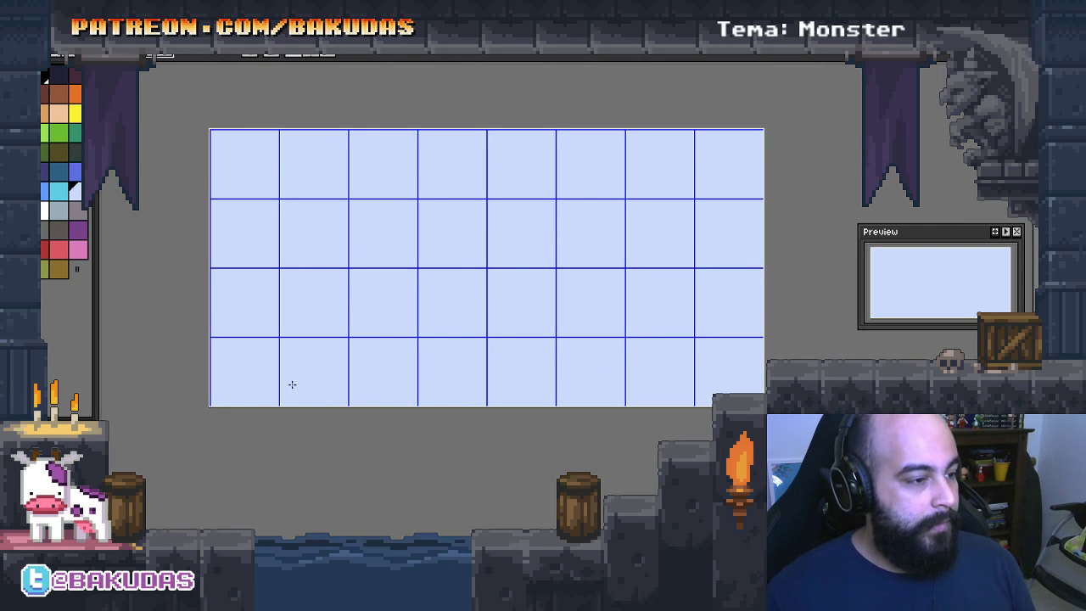
pyautogui.press('Tab')
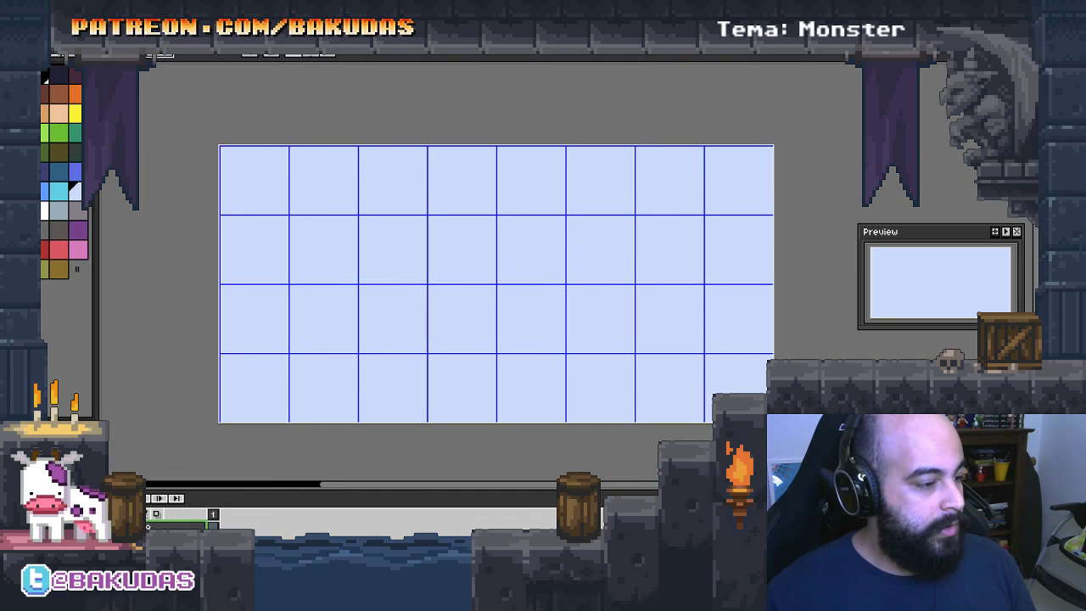
# Pan and zoom into the light-blue canvas, then pick black from the palette
pyautogui.moveTo(390, 366); pyautogui.dragTo(393, 359)
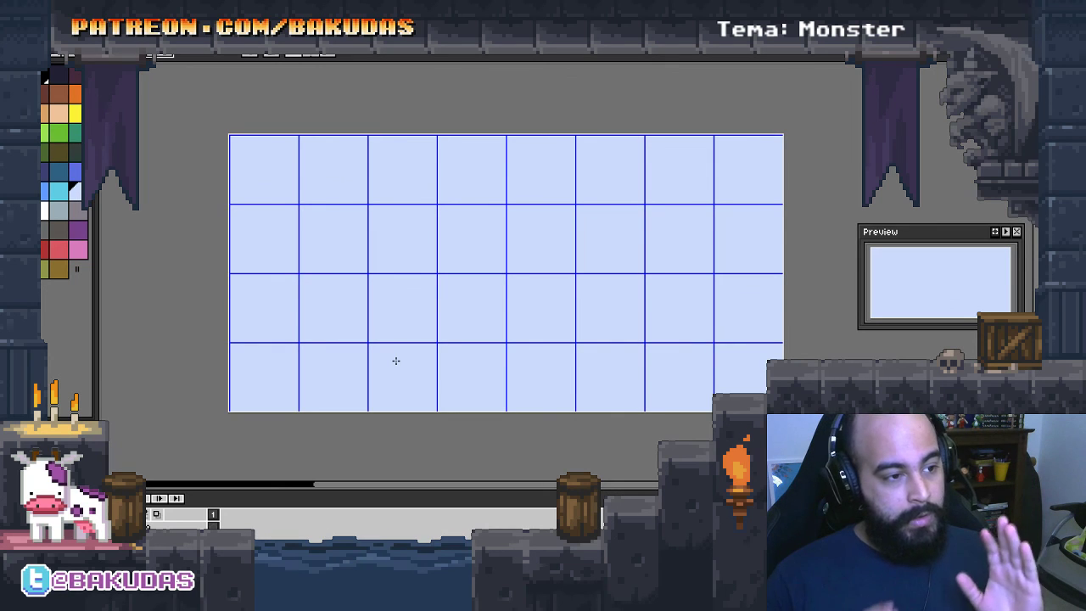
pyautogui.moveTo(387, 276); pyautogui.dragTo(374, 274)
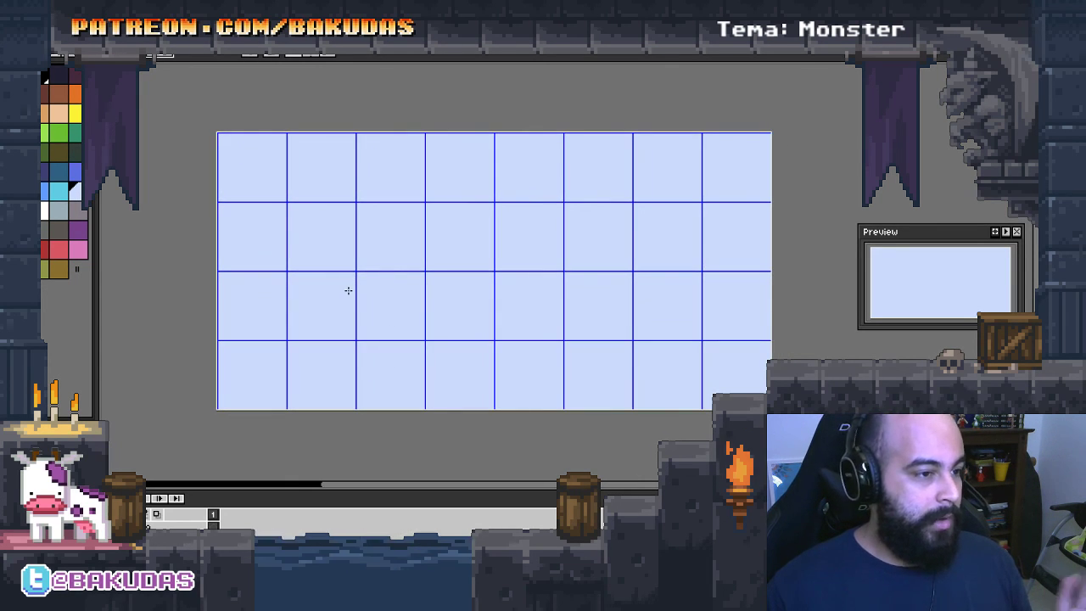
pyautogui.moveTo(359, 283)
pyautogui.mouseDown()
pyautogui.moveTo(359, 264)
pyautogui.moveTo(344, 255)
pyautogui.mouseUp()
pyautogui.scroll(1, 329, 244)
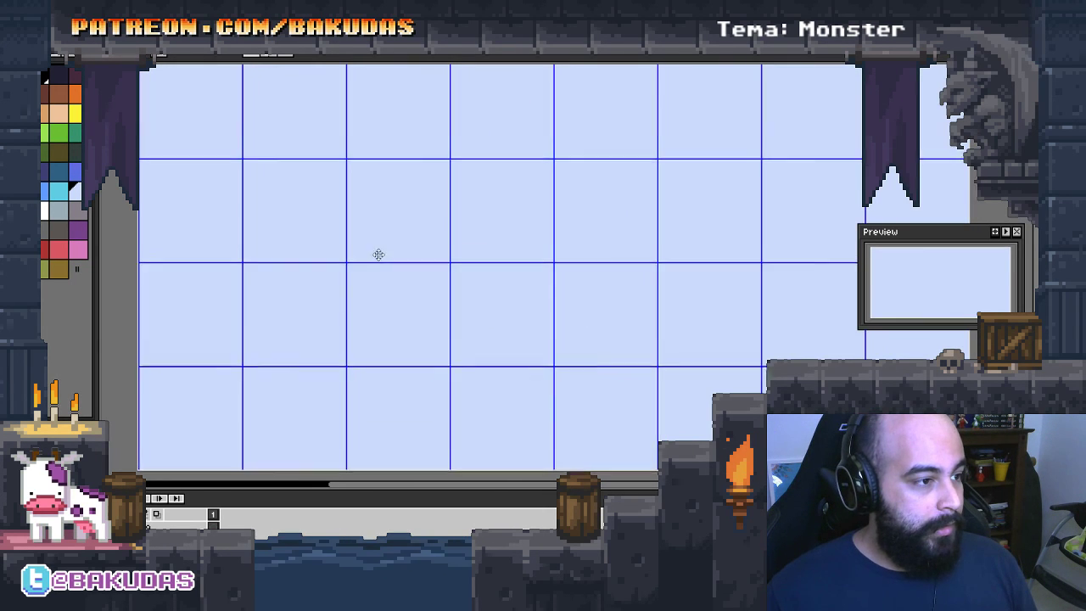
pyautogui.click(49, 78)
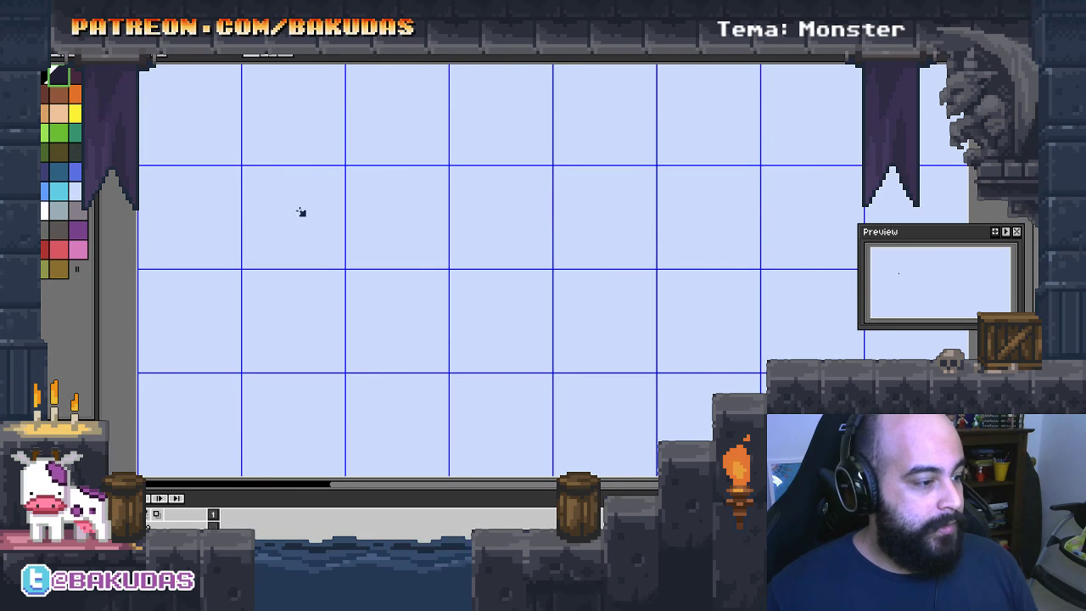
# Sketch the monster's round head, body loops and two ears in black pencil
pyautogui.moveTo(308, 153); pyautogui.dragTo(371, 154)
pyautogui.moveTo(325, 219); pyautogui.dragTo(361, 247)
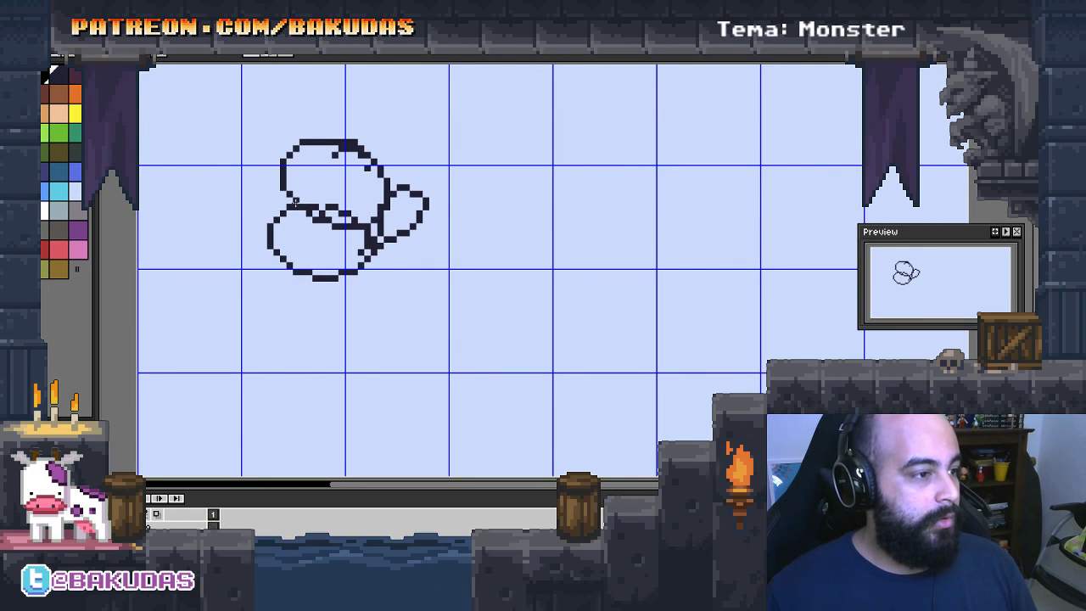
pyautogui.moveTo(284, 174); pyautogui.dragTo(307, 211)
pyautogui.moveTo(252, 180)
pyautogui.mouseDown()
pyautogui.moveTo(252, 167)
pyautogui.moveTo(262, 176)
pyautogui.mouseUp()
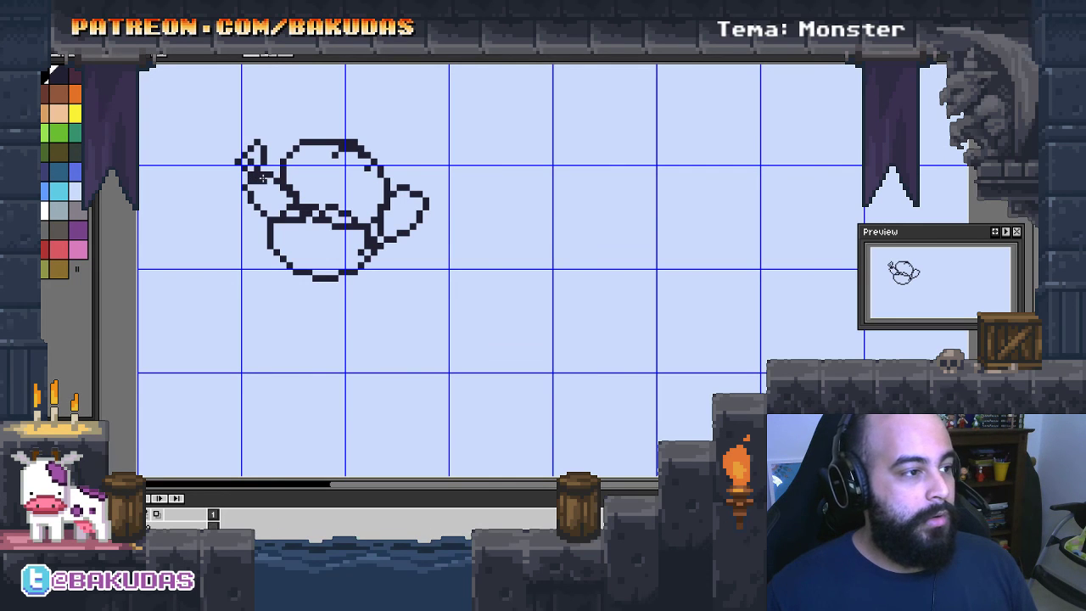
pyautogui.moveTo(406, 199); pyautogui.dragTo(416, 195)
# Draw the lower leg loops and fill the gap between them dark
pyautogui.moveTo(387, 234); pyautogui.dragTo(421, 202)
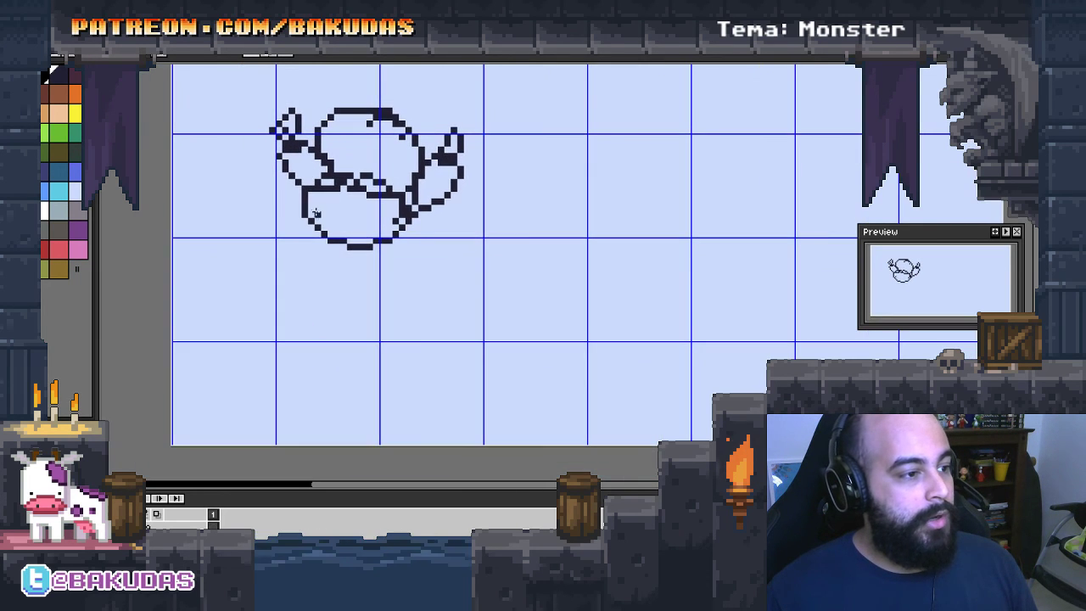
pyautogui.moveTo(321, 204)
pyautogui.mouseDown()
pyautogui.moveTo(272, 255)
pyautogui.moveTo(316, 218)
pyautogui.mouseUp()
pyautogui.moveTo(365, 247); pyautogui.dragTo(419, 225)
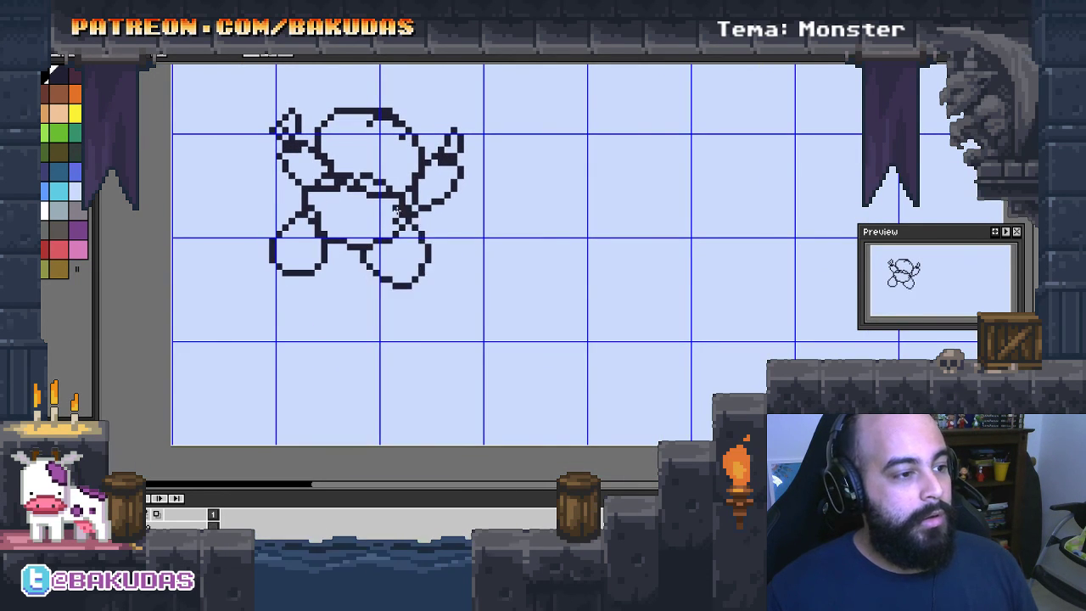
pyautogui.moveTo(416, 320); pyautogui.dragTo(441, 318)
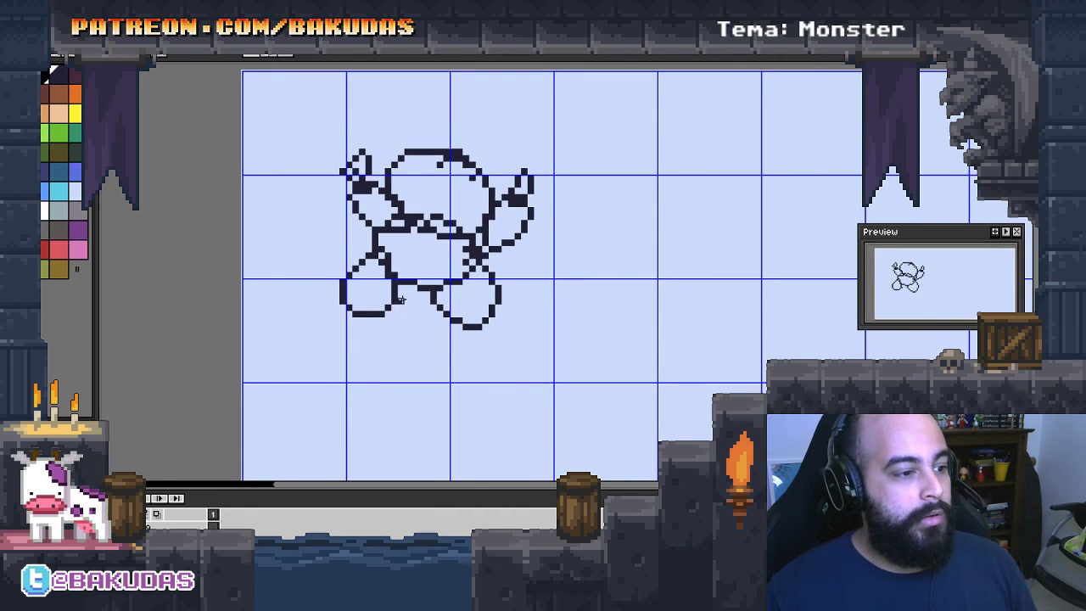
pyautogui.moveTo(400, 288); pyautogui.dragTo(395, 290)
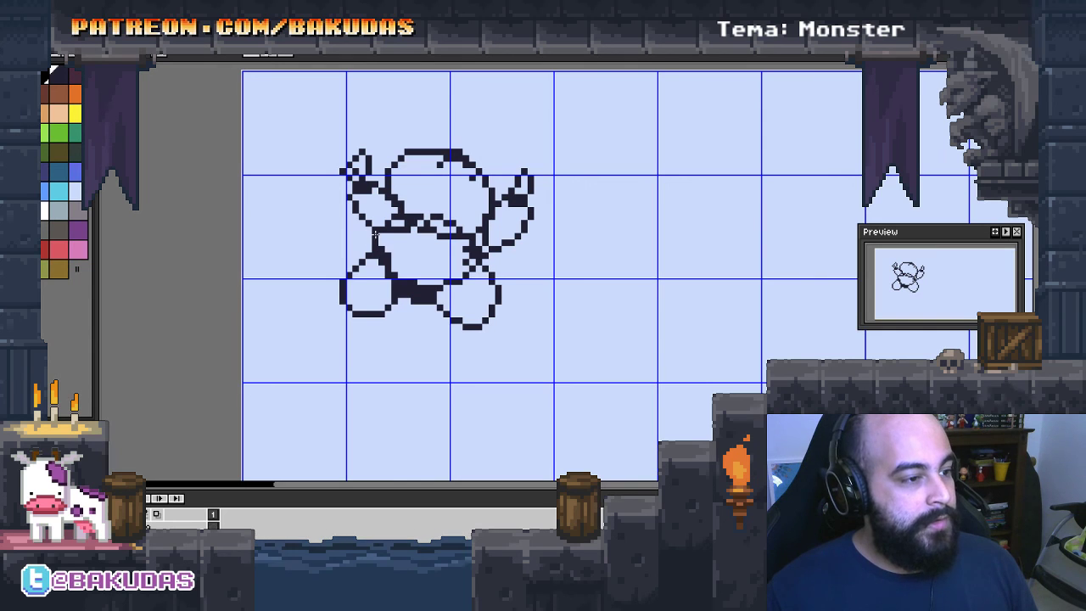
pyautogui.moveTo(379, 235); pyautogui.dragTo(367, 246)
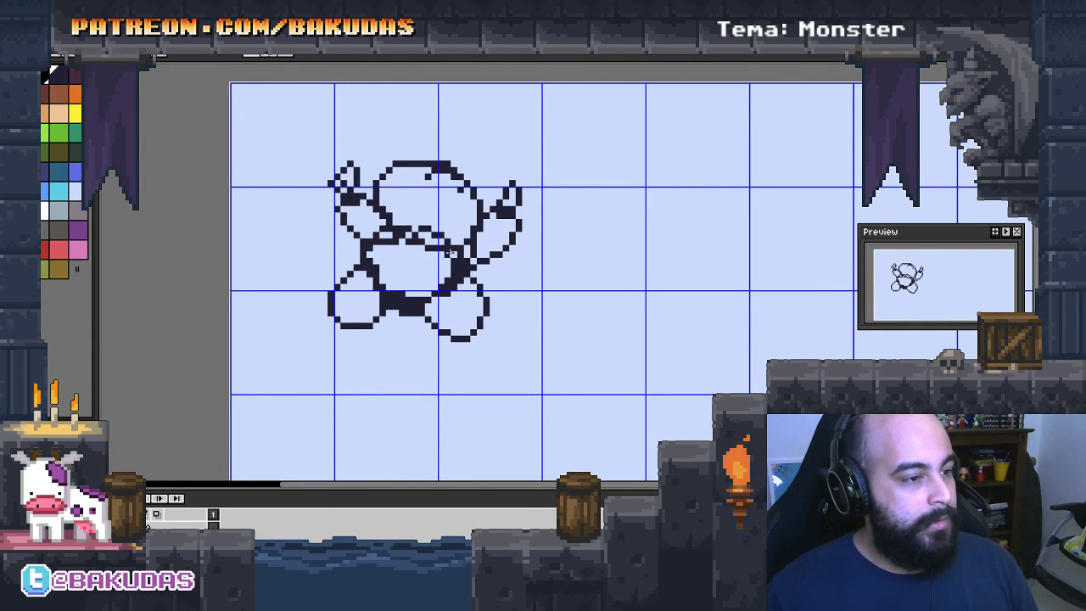
# Zoom in on the head and dot in the monster's eyes
pyautogui.scroll(2, 401, 242)
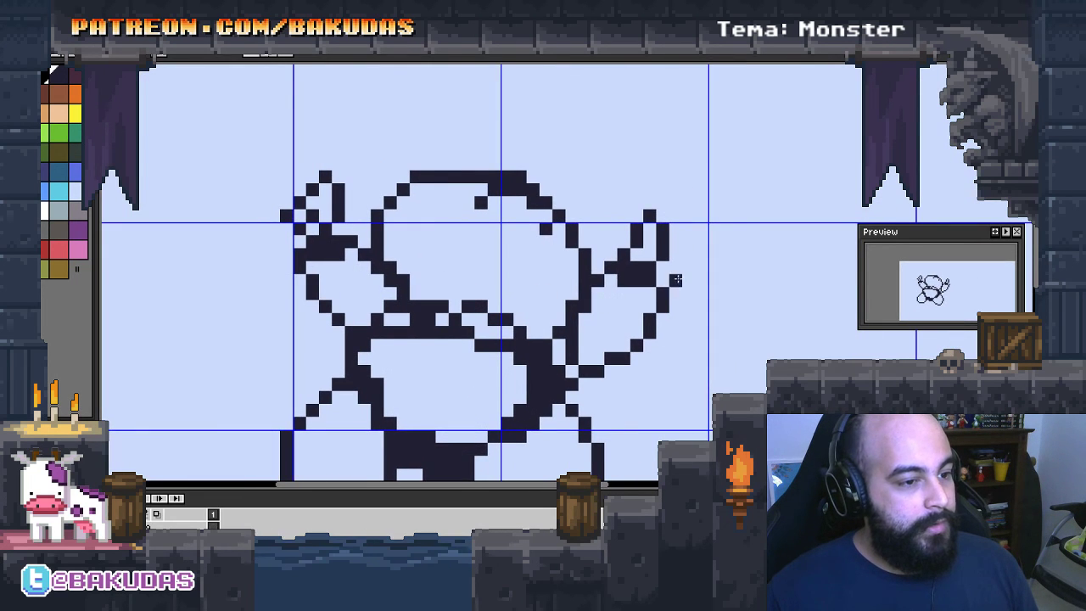
pyautogui.moveTo(360, 254); pyautogui.dragTo(410, 279)
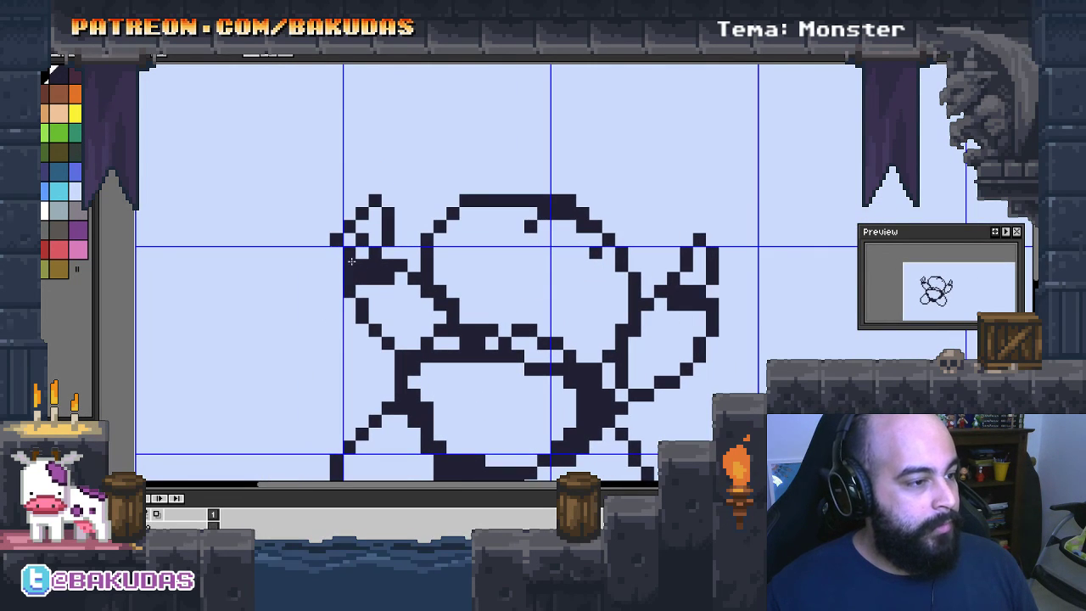
pyautogui.moveTo(479, 317); pyautogui.dragTo(477, 325)
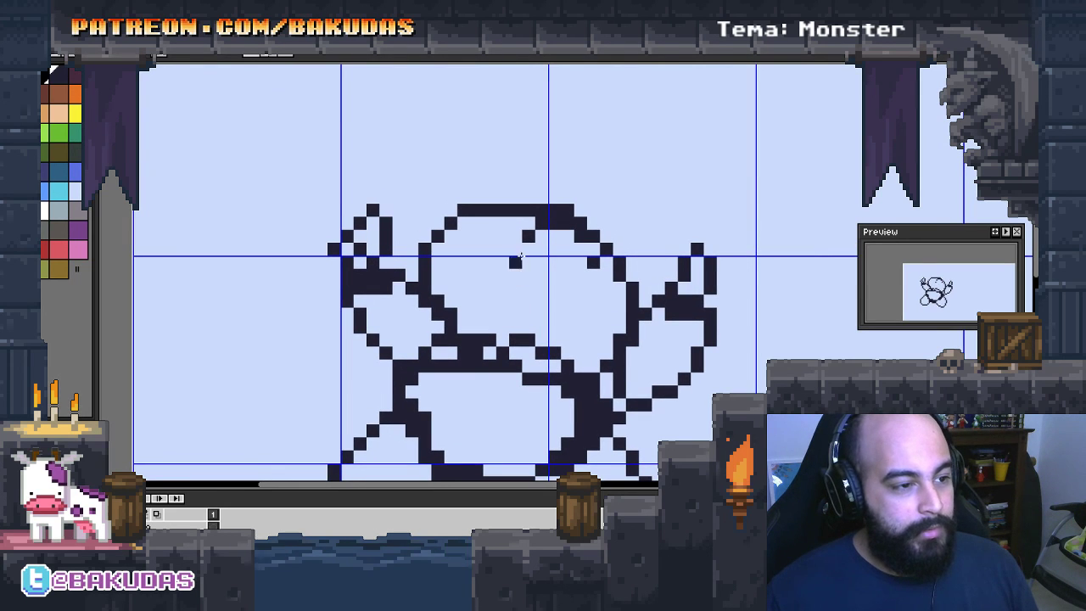
pyautogui.click(490, 248)
pyautogui.click(516, 237)
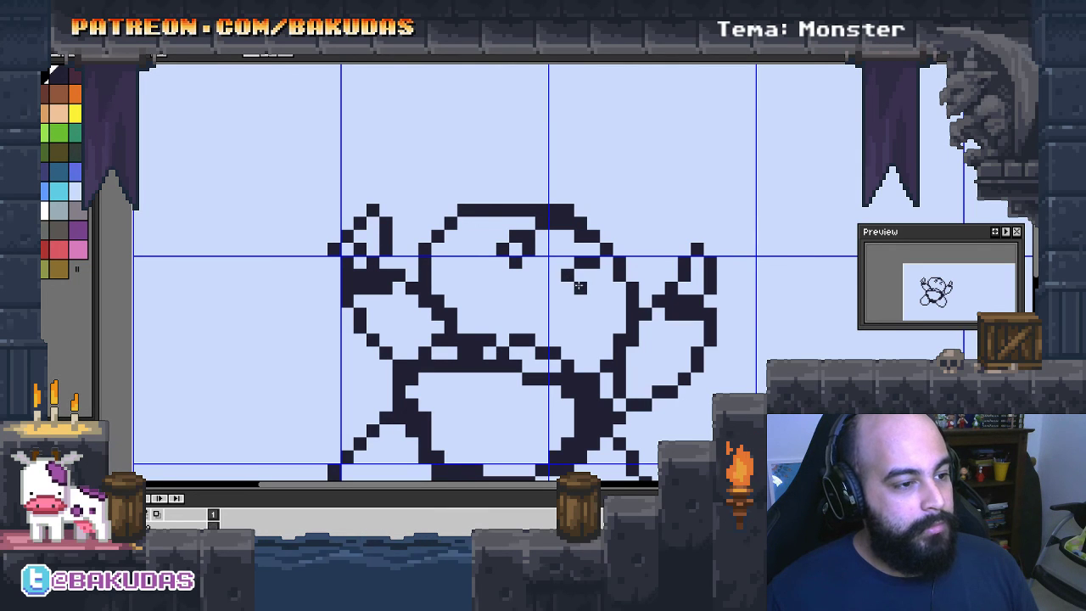
# Draw feet curving under the left and right lower loops
pyautogui.scroll(-2, 591, 276)
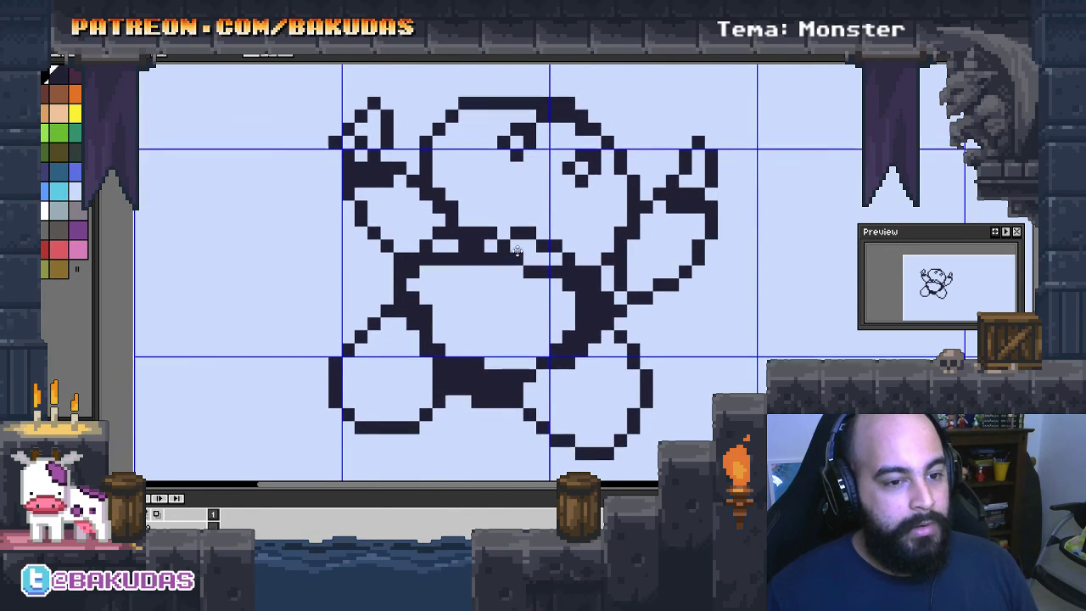
pyautogui.scroll(-1, 525, 222)
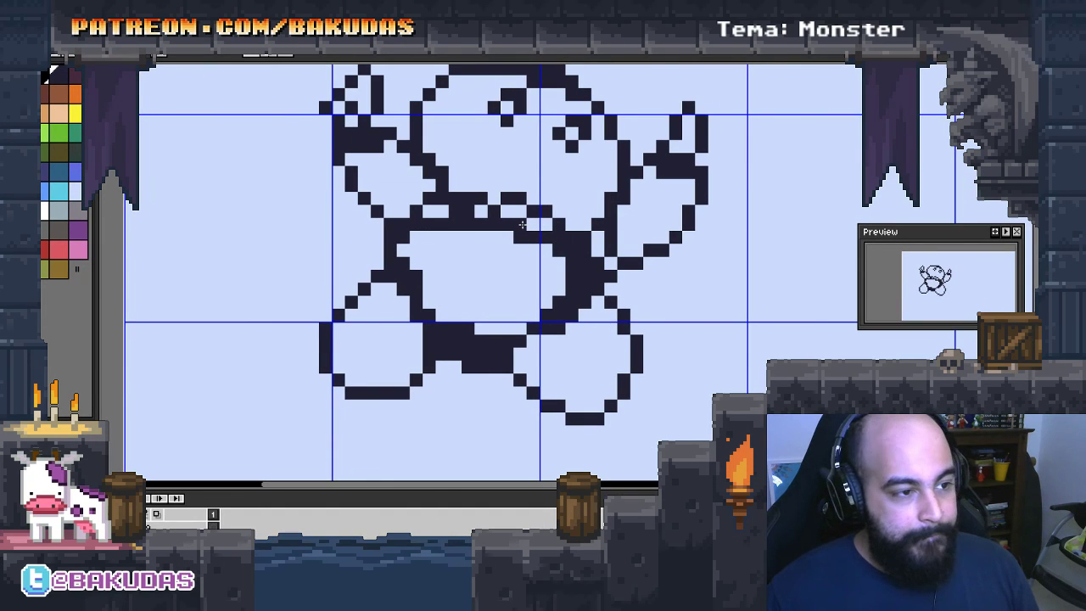
pyautogui.moveTo(533, 251); pyautogui.dragTo(553, 222)
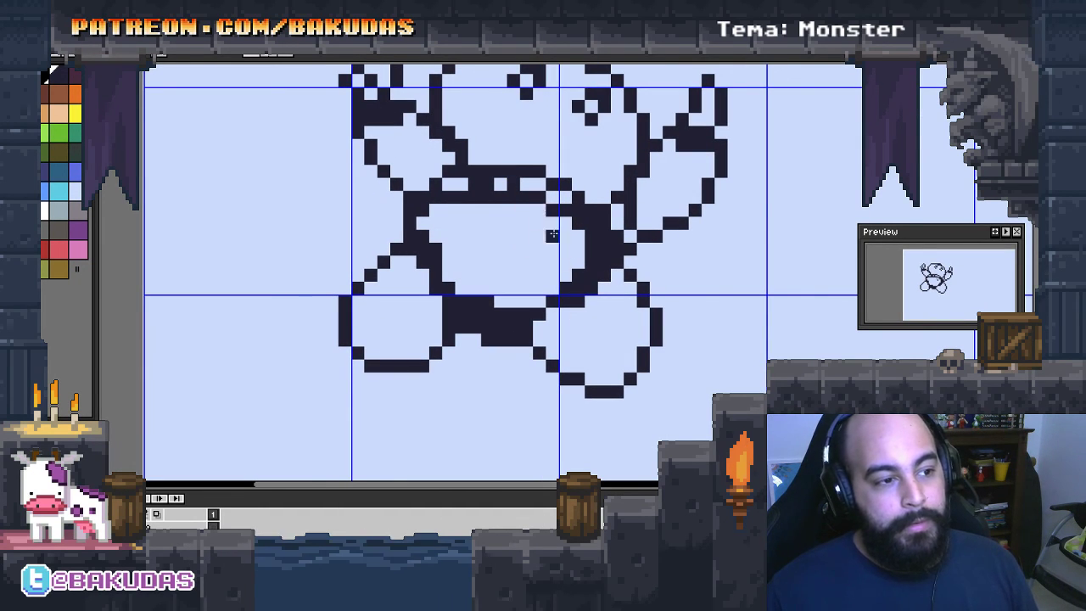
pyautogui.moveTo(592, 290)
pyautogui.mouseDown()
pyautogui.moveTo(543, 303)
pyautogui.moveTo(454, 253)
pyautogui.mouseUp()
pyautogui.scroll(-2, 543, 303)
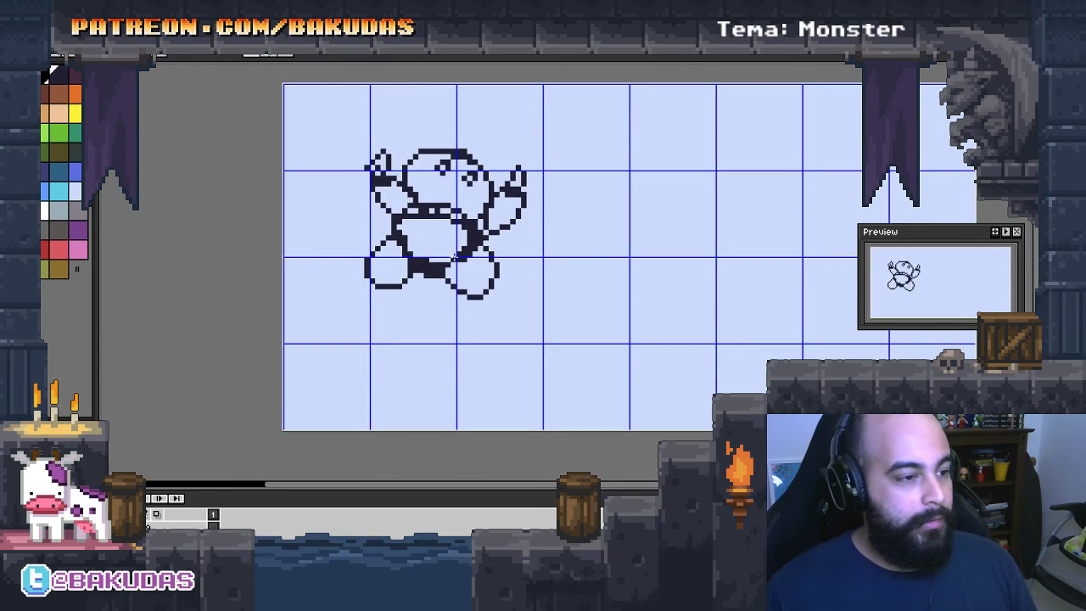
pyautogui.scroll(2, 399, 256)
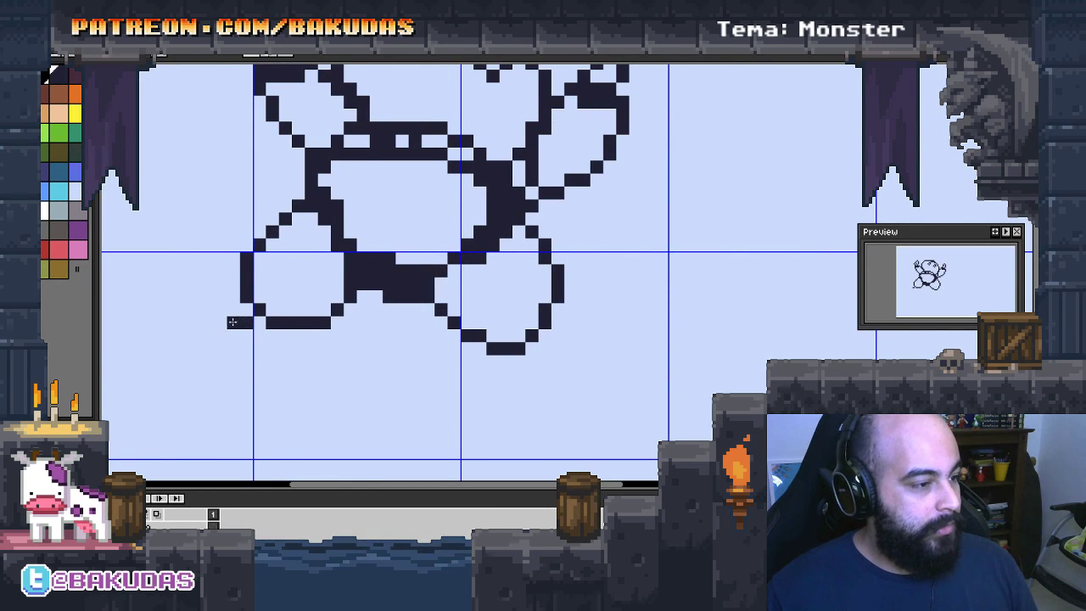
pyautogui.moveTo(233, 348)
pyautogui.mouseDown()
pyautogui.moveTo(295, 352)
pyautogui.moveTo(306, 336)
pyautogui.mouseUp()
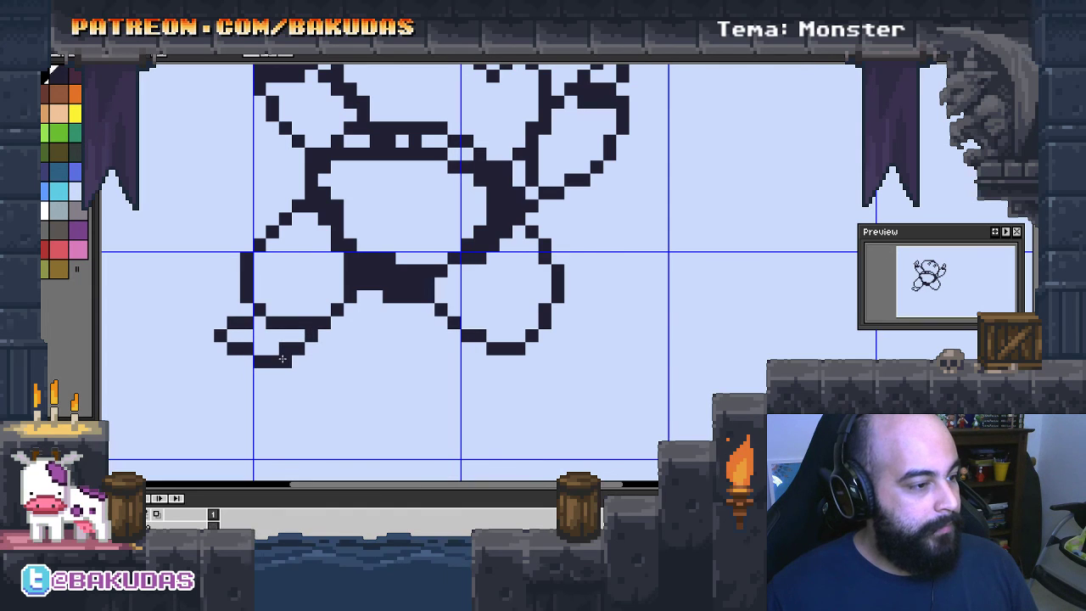
pyautogui.hscroll(1, 446, 382)
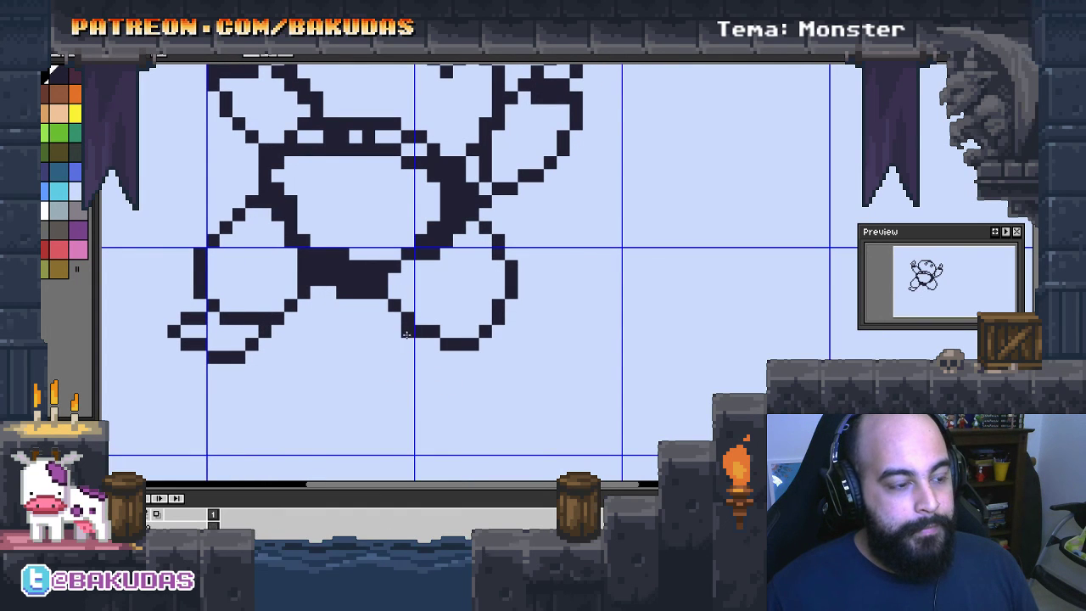
pyautogui.moveTo(406, 335)
pyautogui.mouseDown()
pyautogui.moveTo(405, 368)
pyautogui.moveTo(482, 363)
pyautogui.mouseUp()
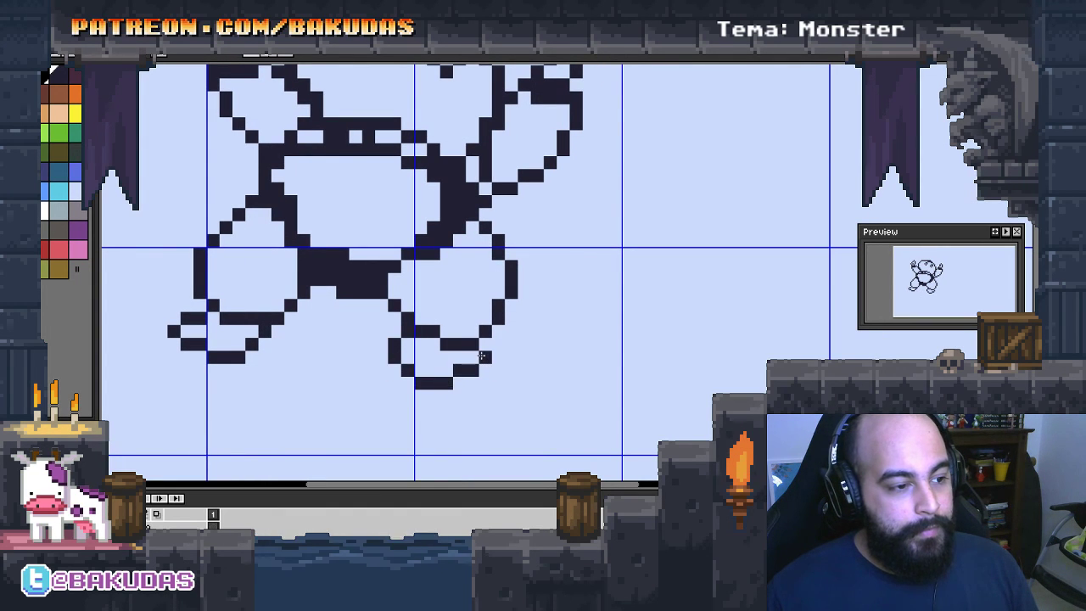
pyautogui.click(549, 448)
# Draw a long curved tail up the monster's left side, then zoom back out
pyautogui.moveTo(465, 440); pyautogui.dragTo(509, 450)
pyautogui.moveTo(359, 412); pyautogui.dragTo(401, 443)
pyautogui.moveTo(247, 330); pyautogui.dragTo(384, 315)
pyautogui.moveTo(423, 248)
pyautogui.mouseDown()
pyautogui.moveTo(370, 253)
pyautogui.moveTo(276, 144)
pyautogui.moveTo(253, 168)
pyautogui.moveTo(292, 267)
pyautogui.moveTo(350, 293)
pyautogui.moveTo(365, 336)
pyautogui.moveTo(321, 312)
pyautogui.moveTo(289, 253)
pyautogui.moveTo(335, 316)
pyautogui.moveTo(388, 311)
pyautogui.mouseUp()
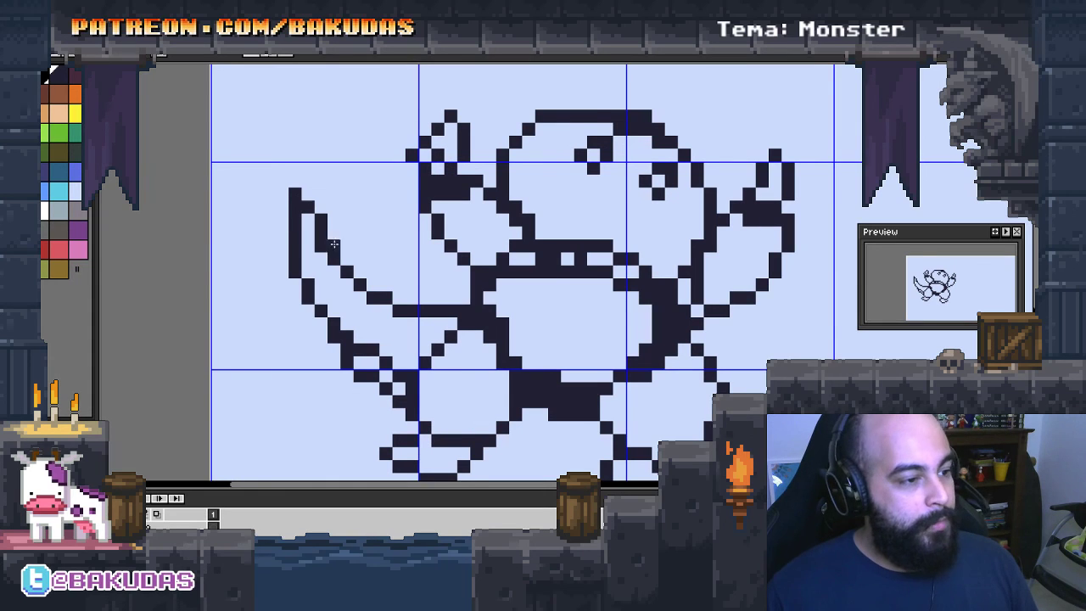
pyautogui.moveTo(334, 244); pyautogui.dragTo(339, 250)
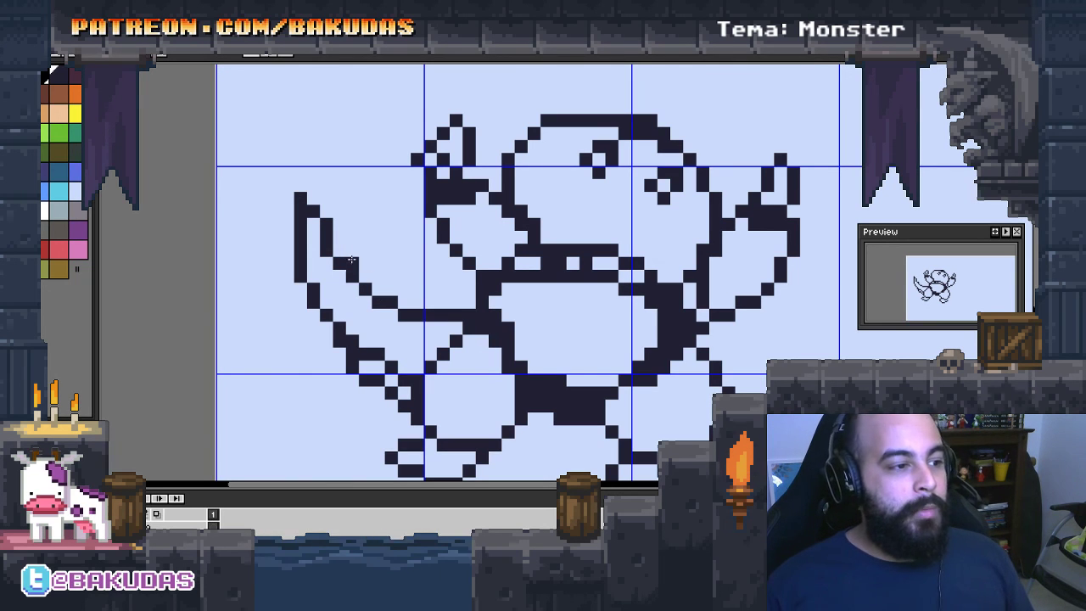
pyautogui.hscroll(1, 384, 300)
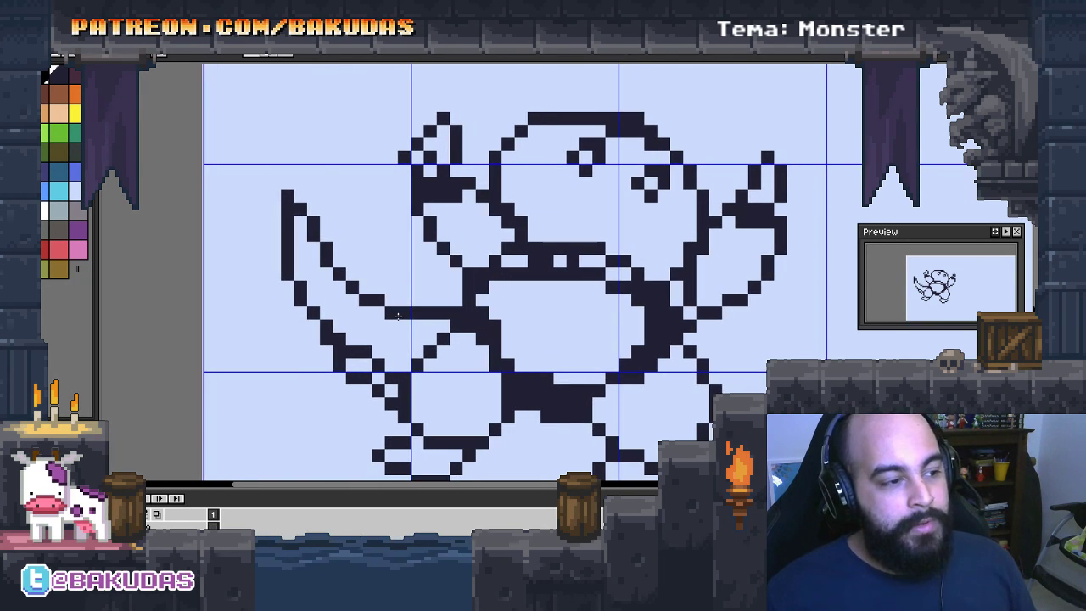
pyautogui.hscroll(1, 386, 310)
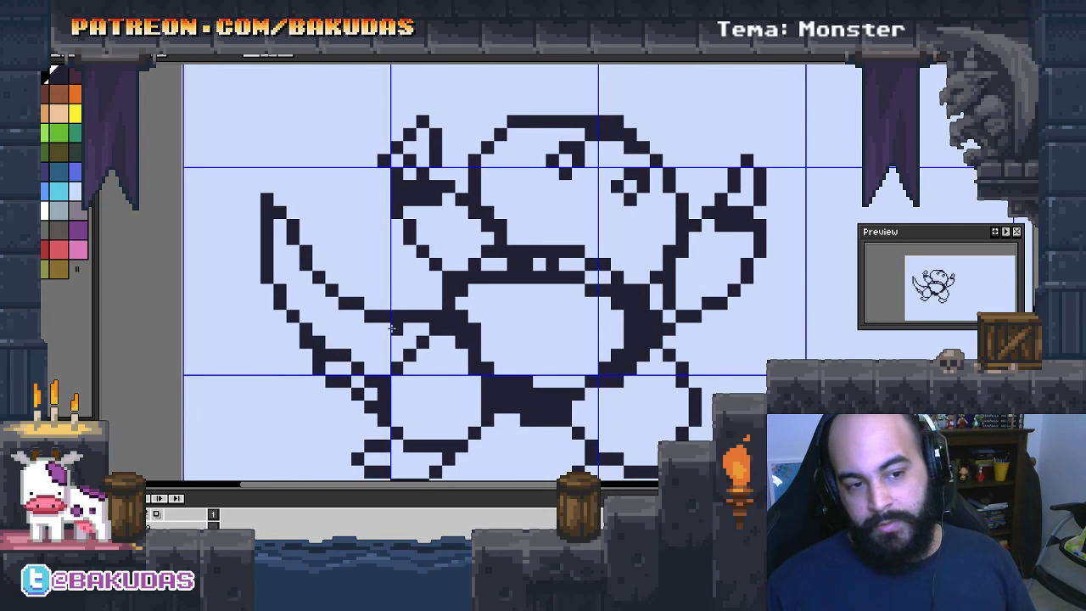
pyautogui.hscroll(1, 376, 336)
pyautogui.scroll(1, 376, 336)
pyautogui.hscroll(1, 376, 336)
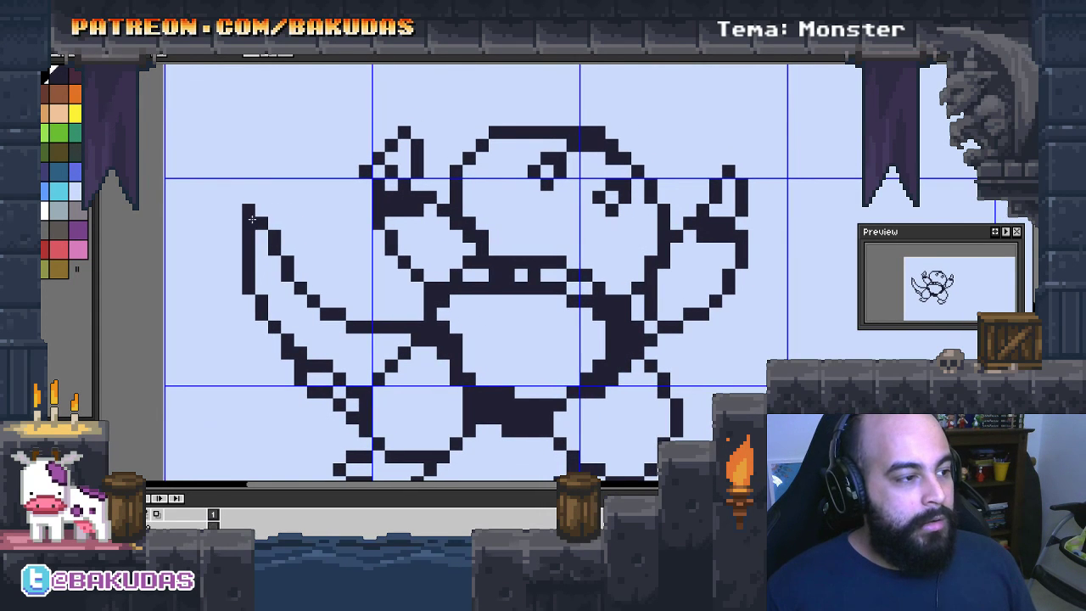
pyautogui.hscroll(2, 249, 211)
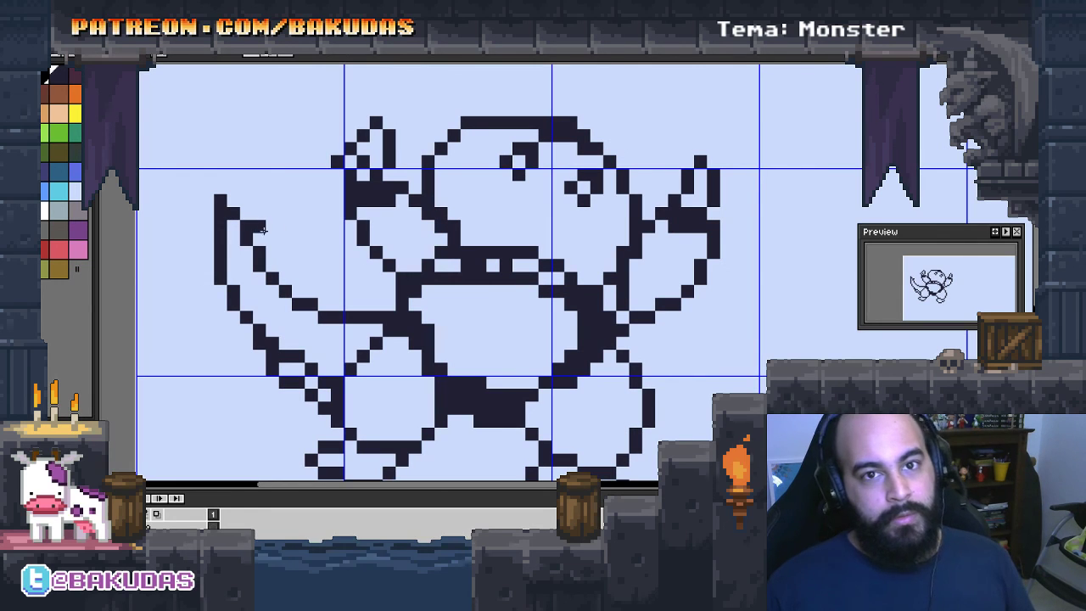
pyautogui.scroll(-1, 263, 237)
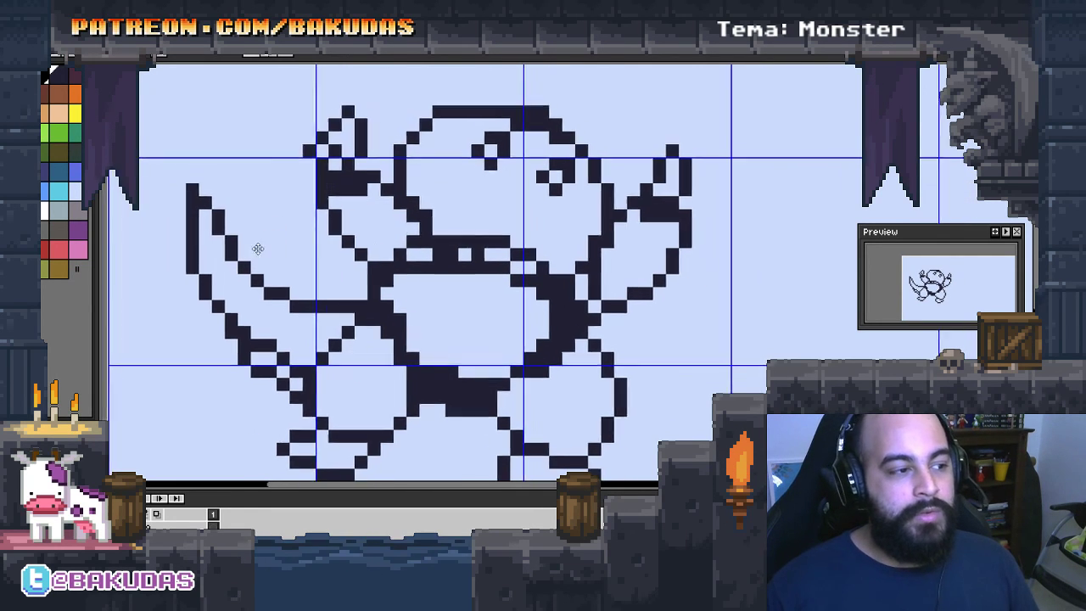
pyautogui.scroll(-1, 348, 335)
pyautogui.scroll(-1, 348, 335)
pyautogui.scroll(1, 316, 289)
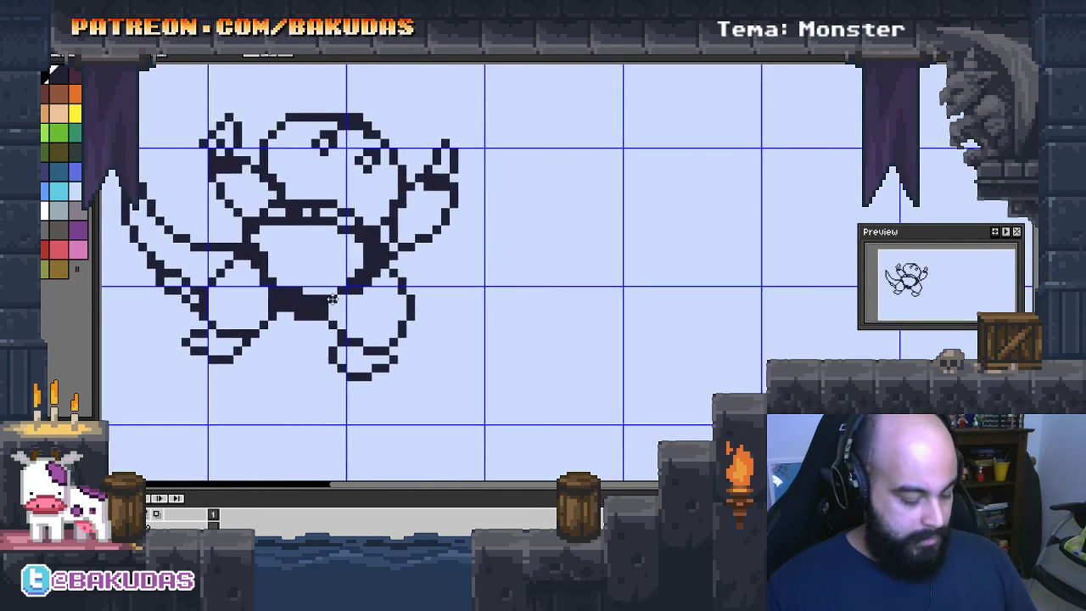
# Select the whole monster drawing and cut it off the canvas
pyautogui.moveTo(317, 289)
pyautogui.mouseDown()
pyautogui.moveTo(353, 308)
pyautogui.moveTo(330, 308)
pyautogui.mouseUp()
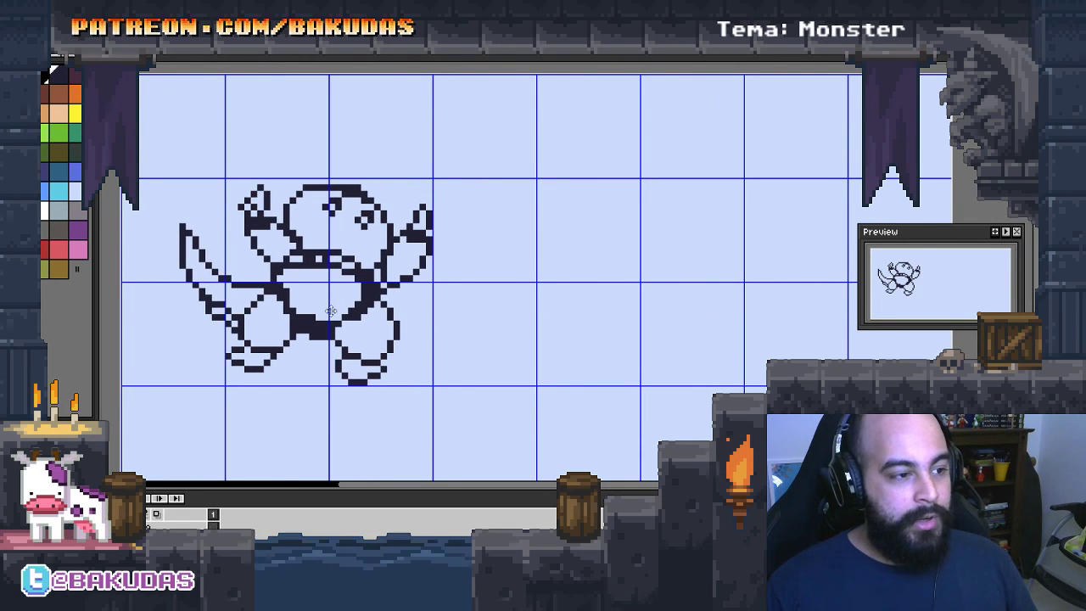
pyautogui.scroll(-1, 332, 308)
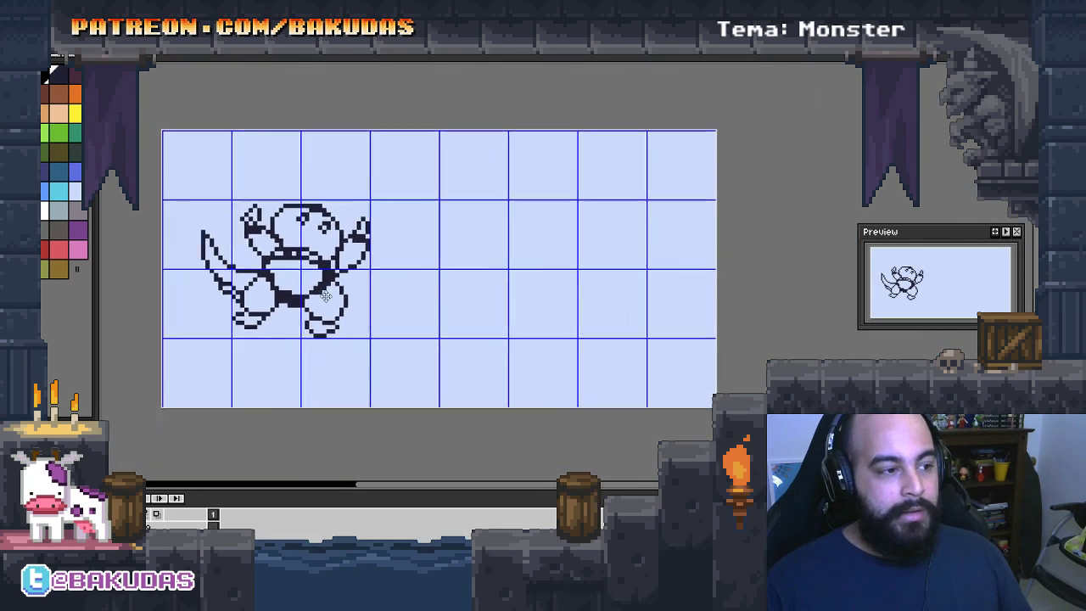
pyautogui.scroll(1, 321, 294)
pyautogui.scroll(-1, 321, 295)
pyautogui.scroll(1, 339, 305)
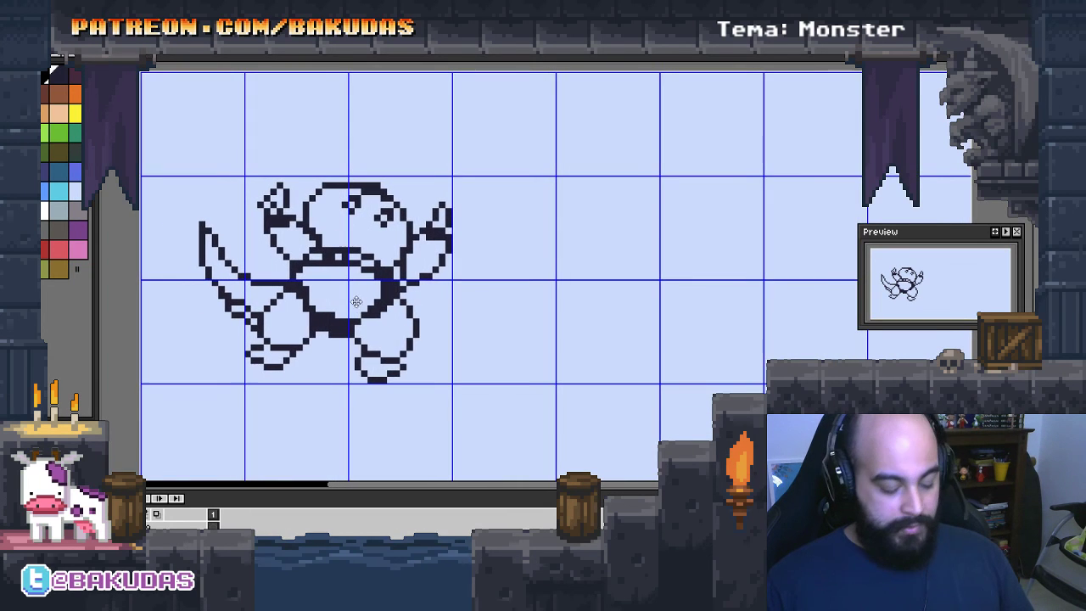
pyautogui.moveTo(475, 396); pyautogui.dragTo(177, 161)
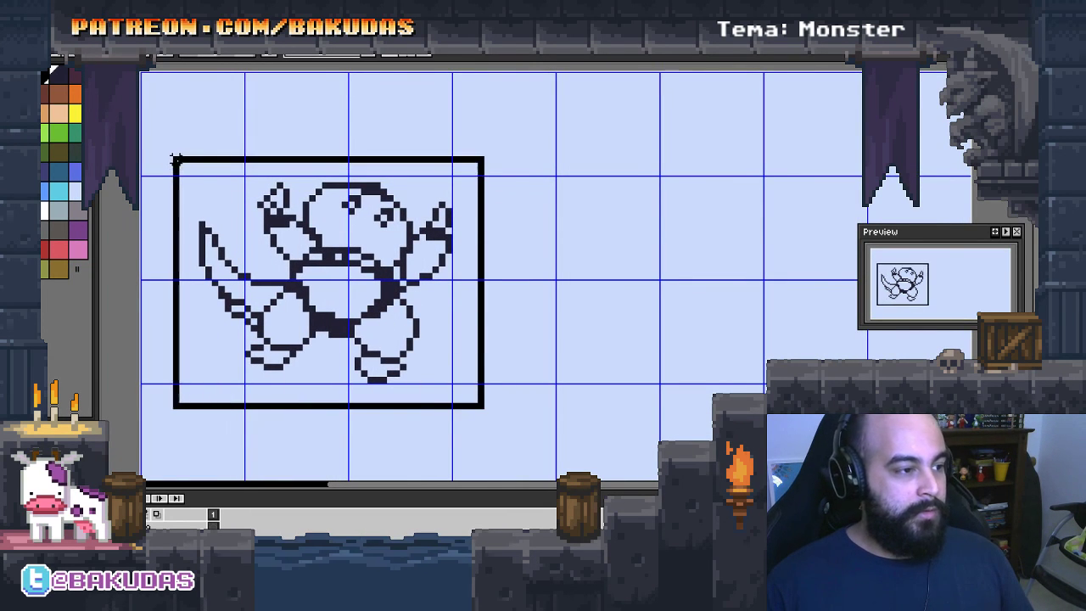
pyautogui.press('Delete')
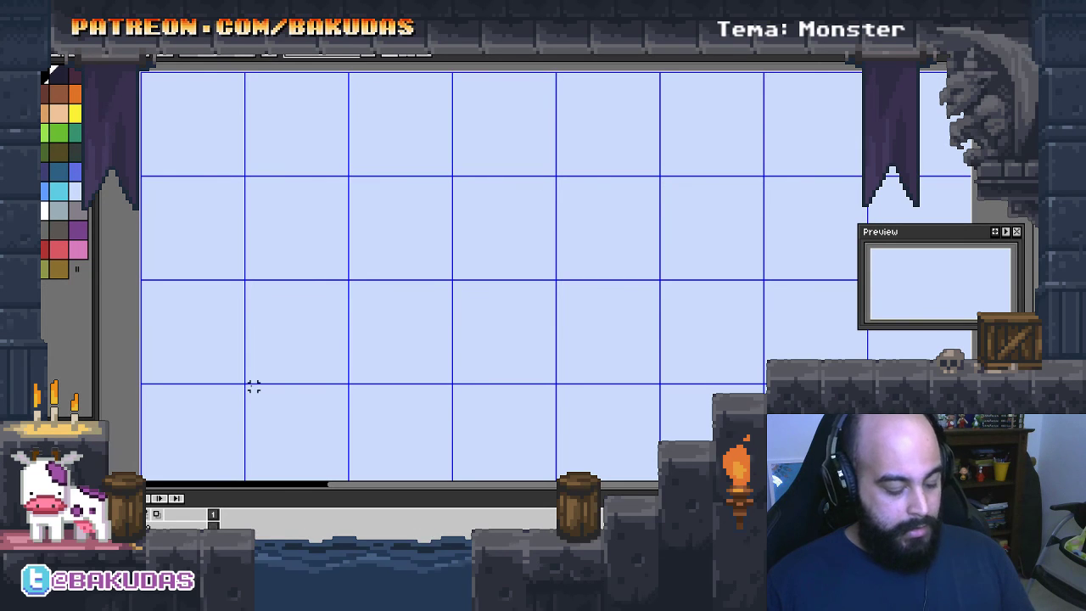
# Paste the monster onto a layer renamed temp and hide that layer
pyautogui.hotkey('ctrl', 'v')
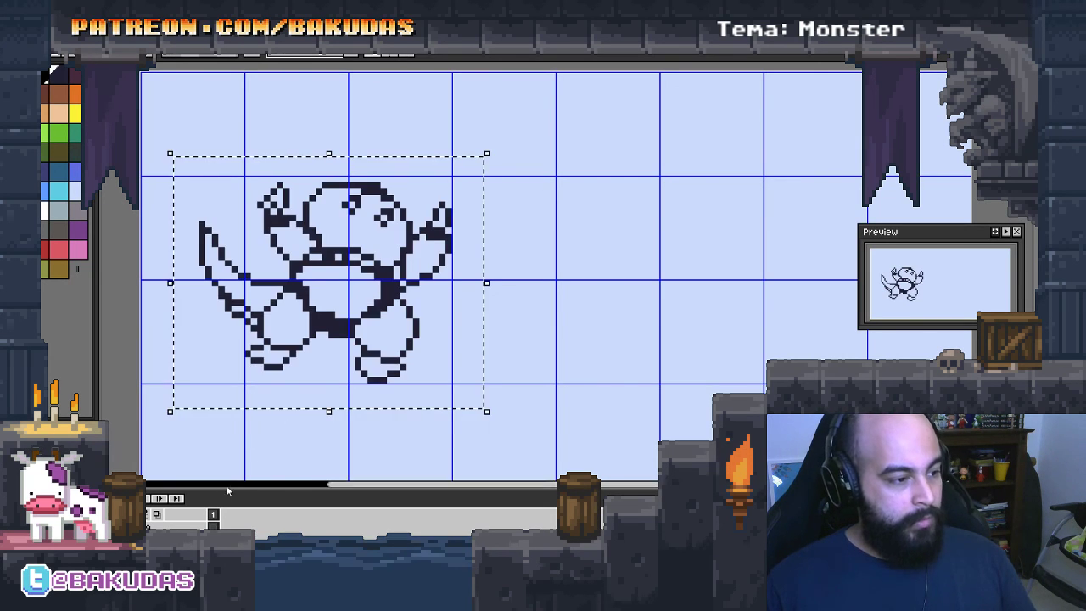
pyautogui.hotkey('shift', 'p')
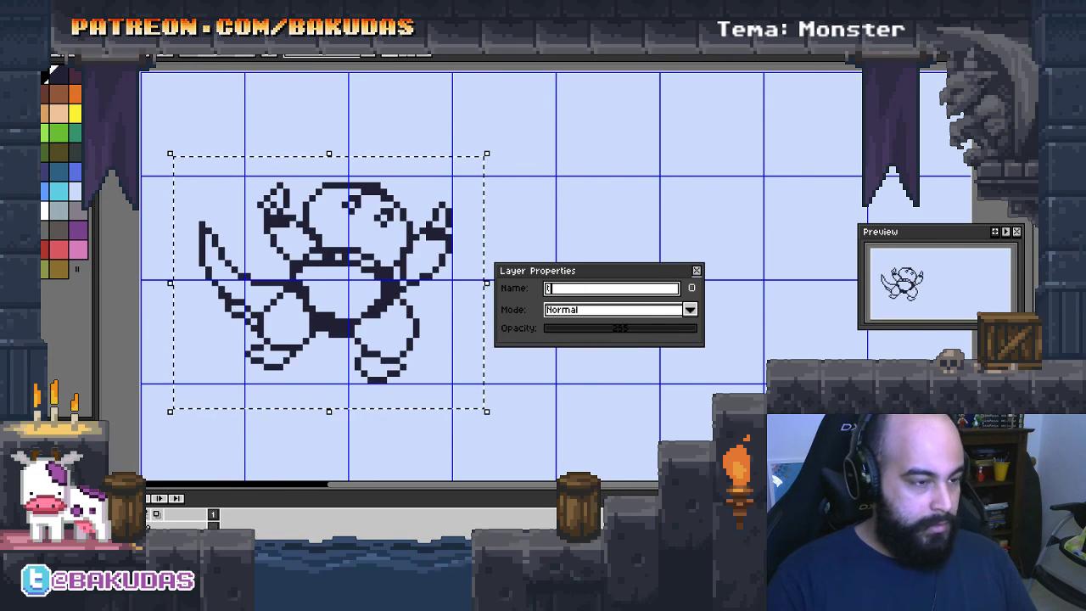
pyautogui.write('tr')
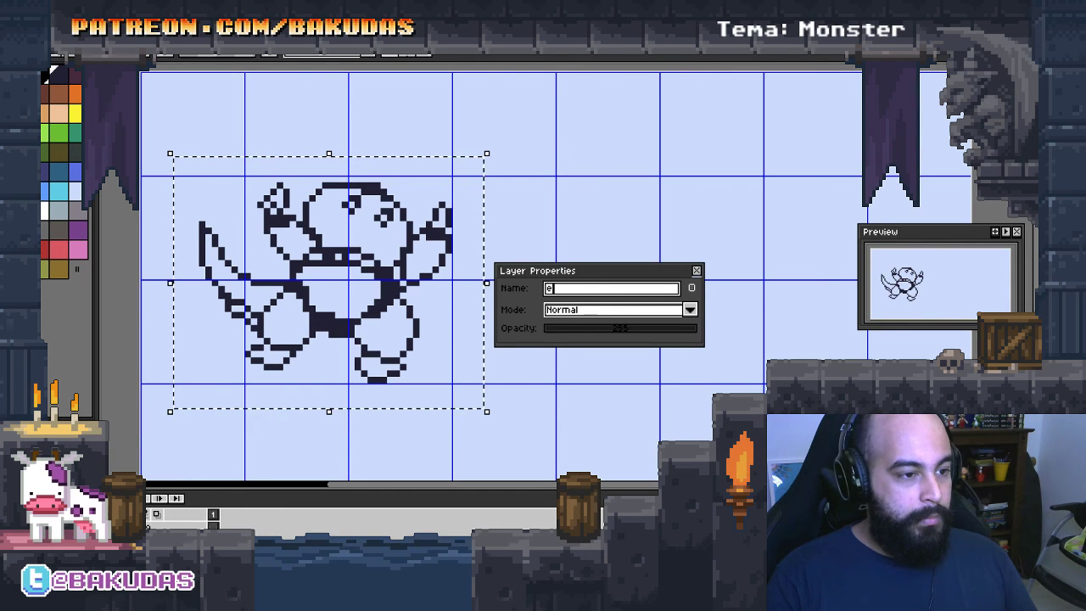
pyautogui.press('BackSpace')
pyautogui.write('emp')
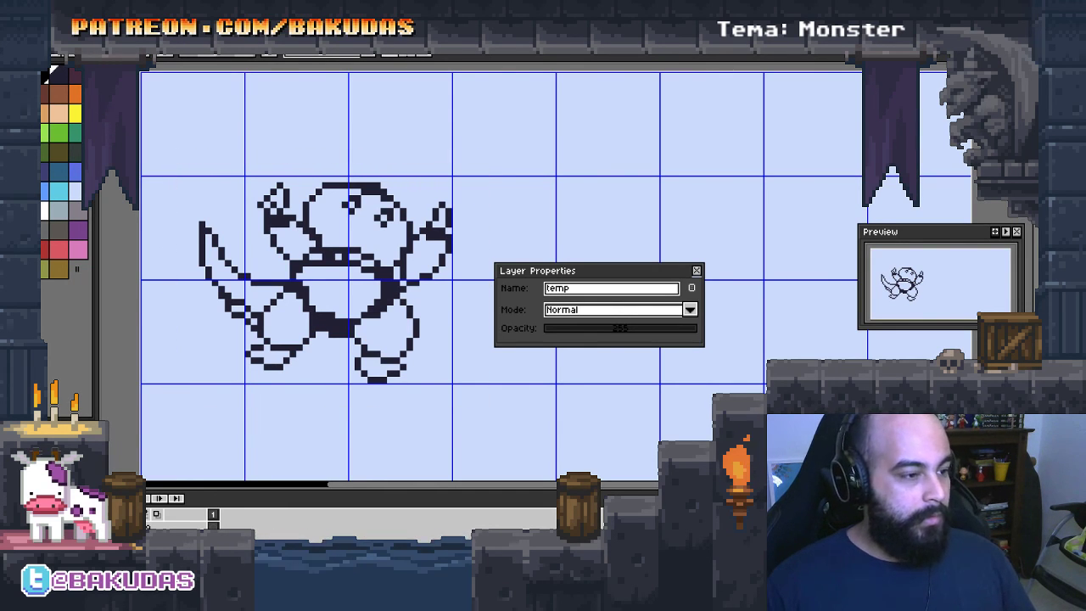
pyautogui.press('Delete')
pyautogui.click(697, 271)
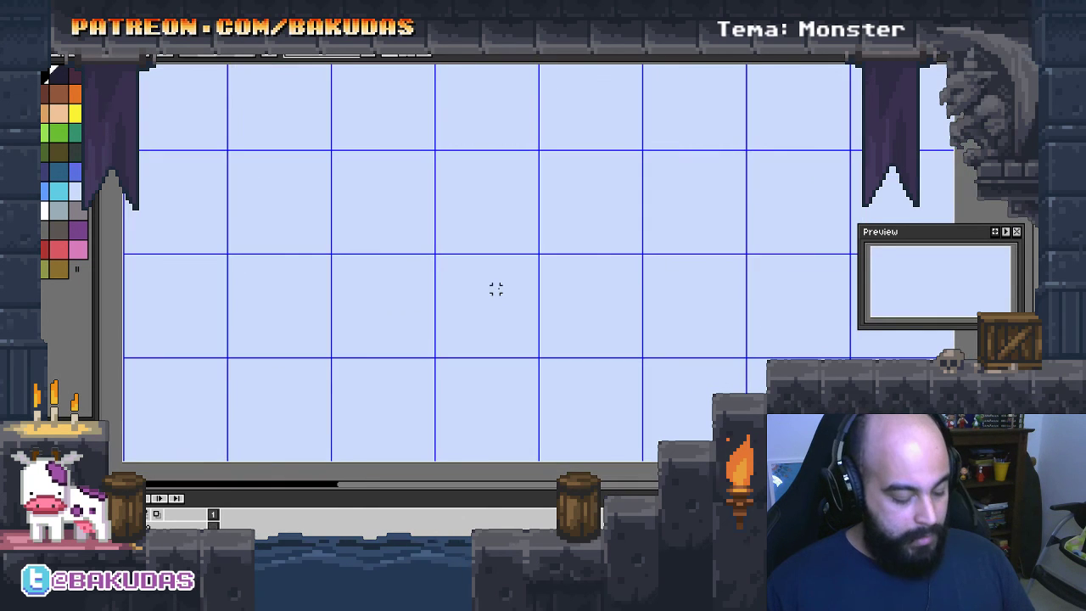
pyautogui.scroll(-1, 578, 270)
pyautogui.scroll(1, 524, 257)
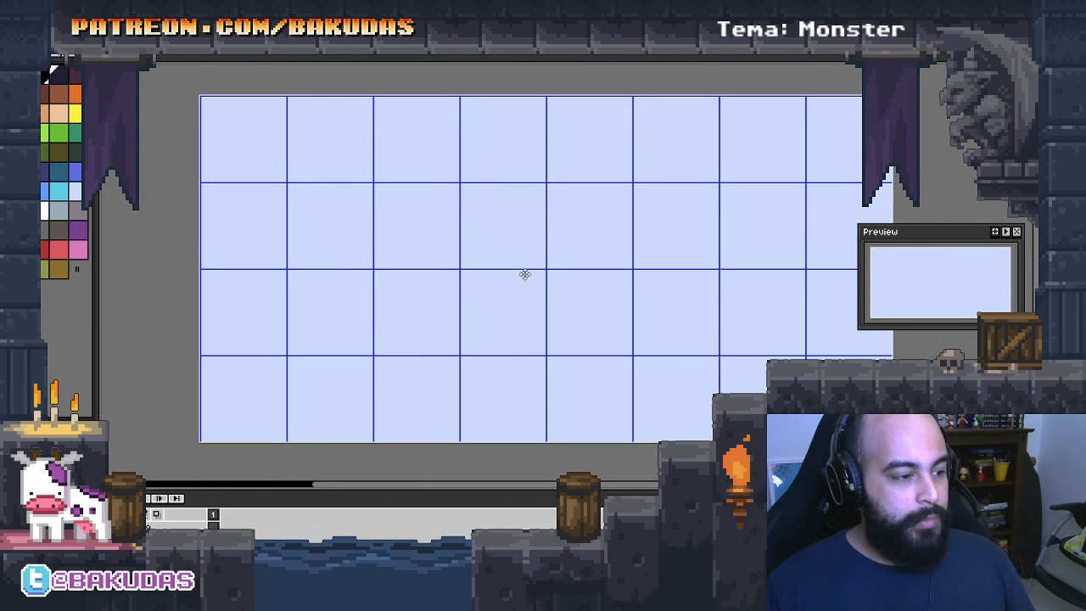
pyautogui.scroll(2, 524, 294)
pyautogui.moveTo(521, 296)
pyautogui.mouseDown()
pyautogui.moveTo(538, 298)
pyautogui.moveTo(465, 291)
pyautogui.moveTo(449, 265)
pyautogui.mouseUp()
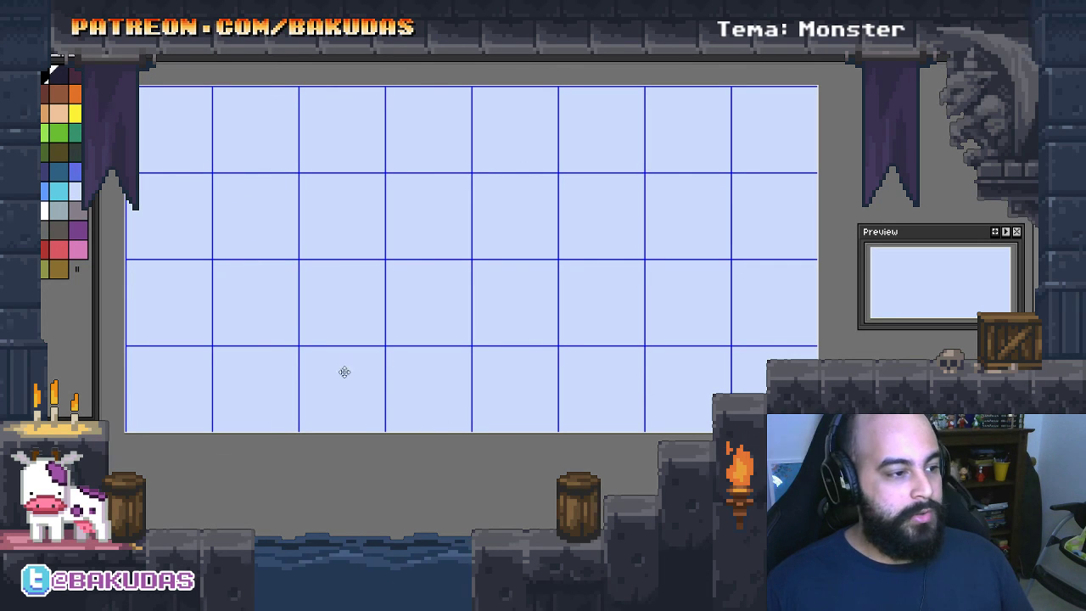
pyautogui.moveTo(429, 367); pyautogui.dragTo(414, 311)
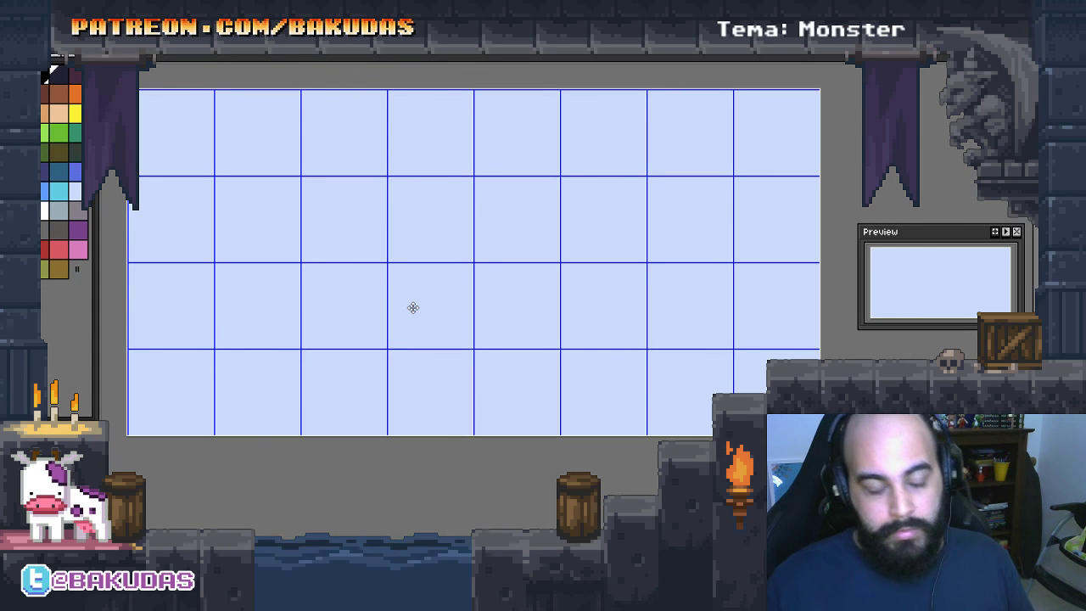
pyautogui.moveTo(312, 221); pyautogui.dragTo(361, 273)
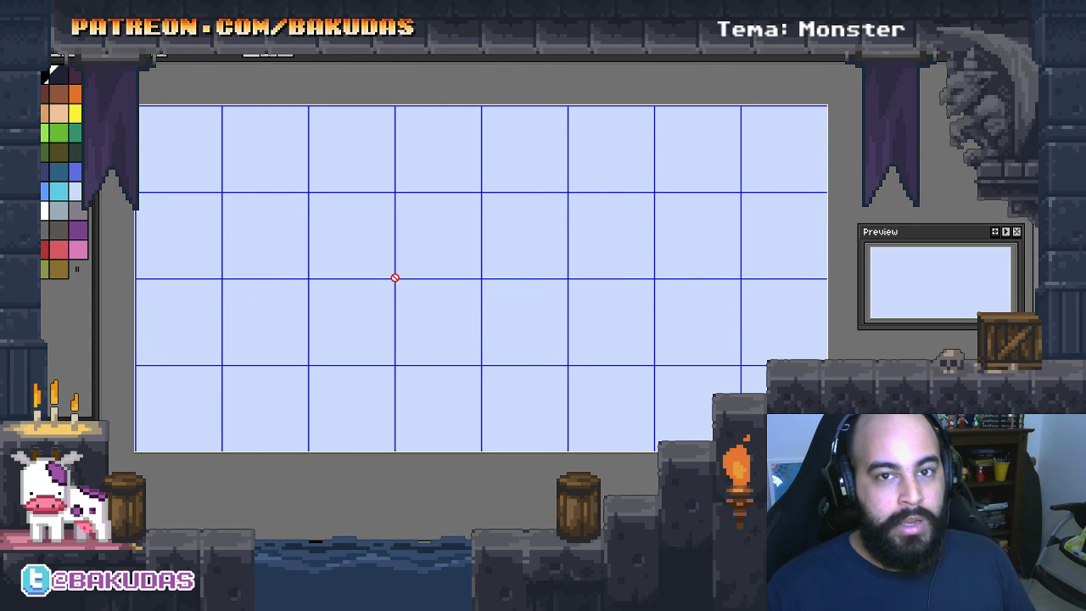
pyautogui.scroll(1, 394, 277)
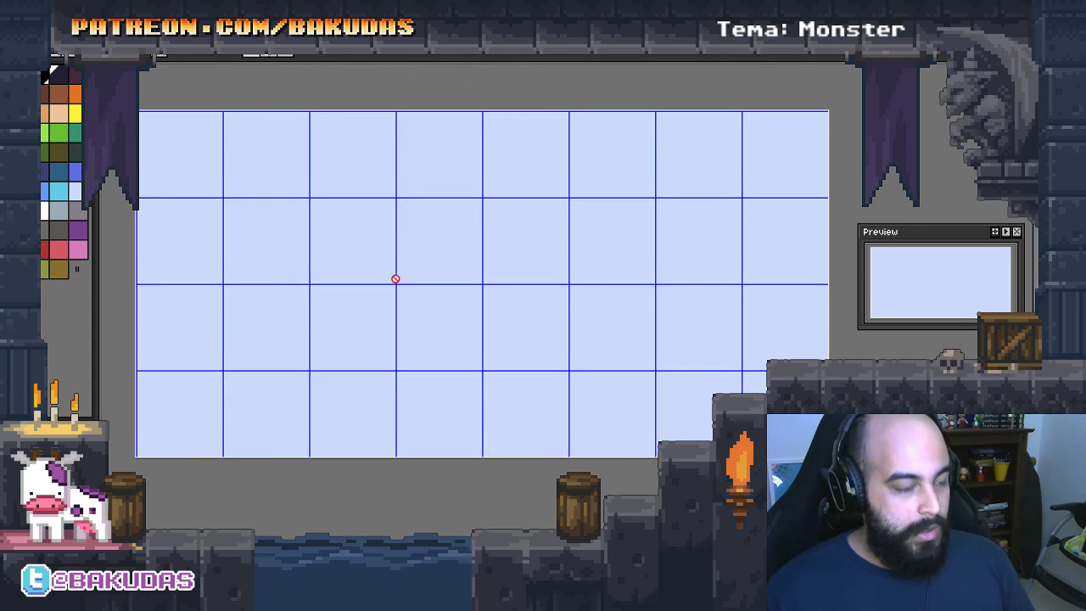
pyautogui.scroll(1, 393, 271)
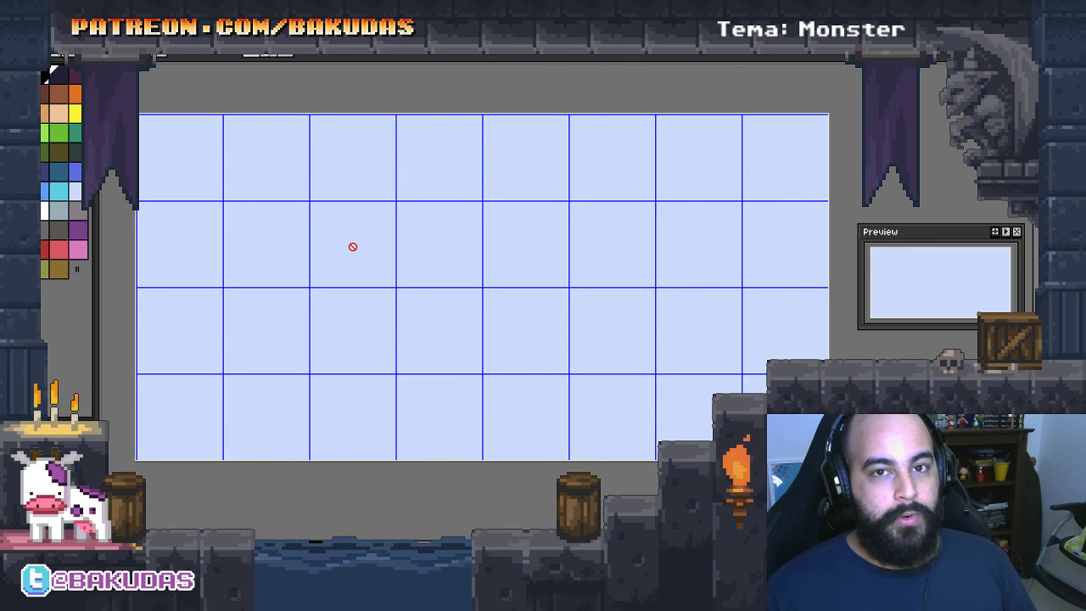
pyautogui.moveTo(353, 247); pyautogui.dragTo(355, 247)
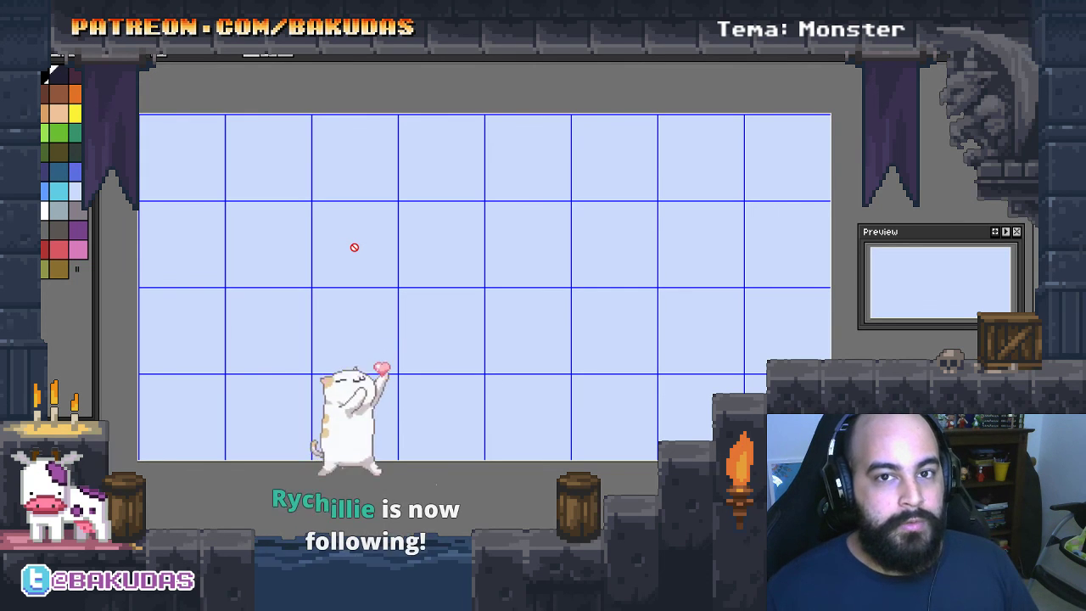
pyautogui.moveTo(355, 247); pyautogui.dragTo(361, 253)
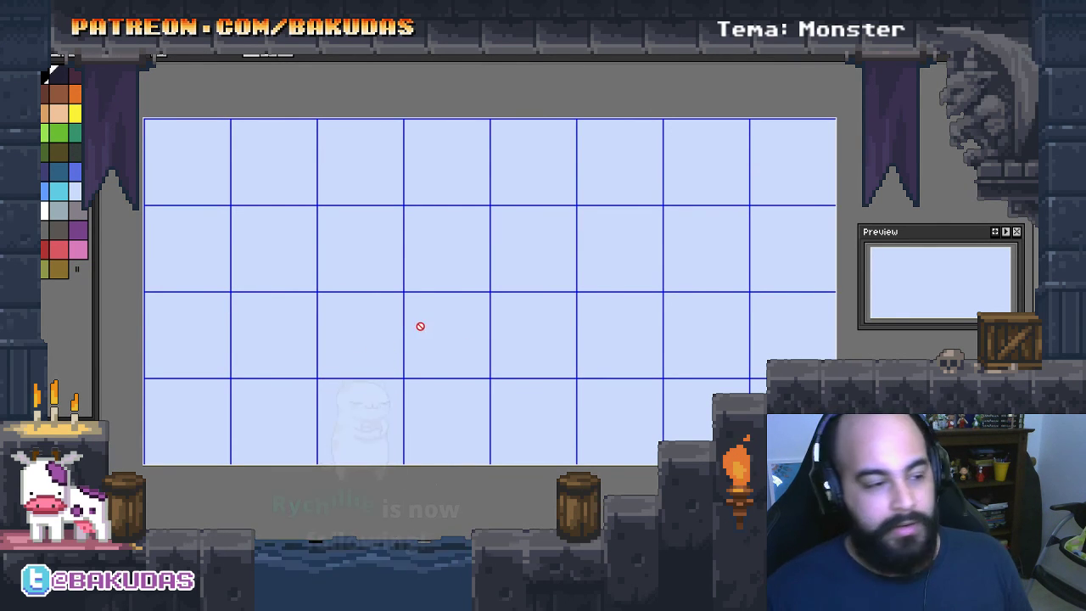
pyautogui.moveTo(422, 320); pyautogui.dragTo(430, 320)
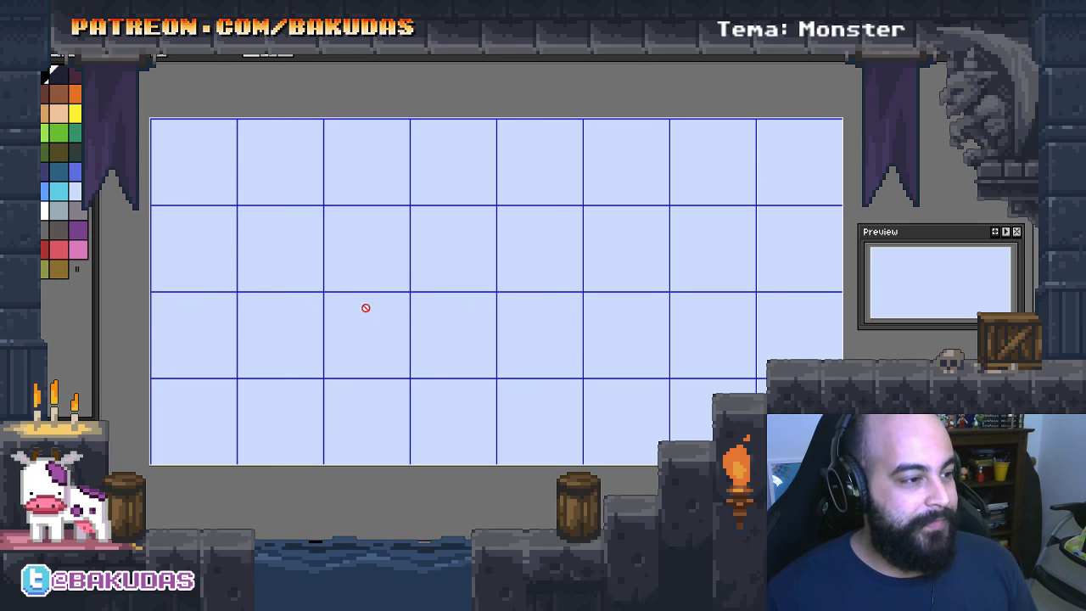
pyautogui.scroll(-2, 366, 308)
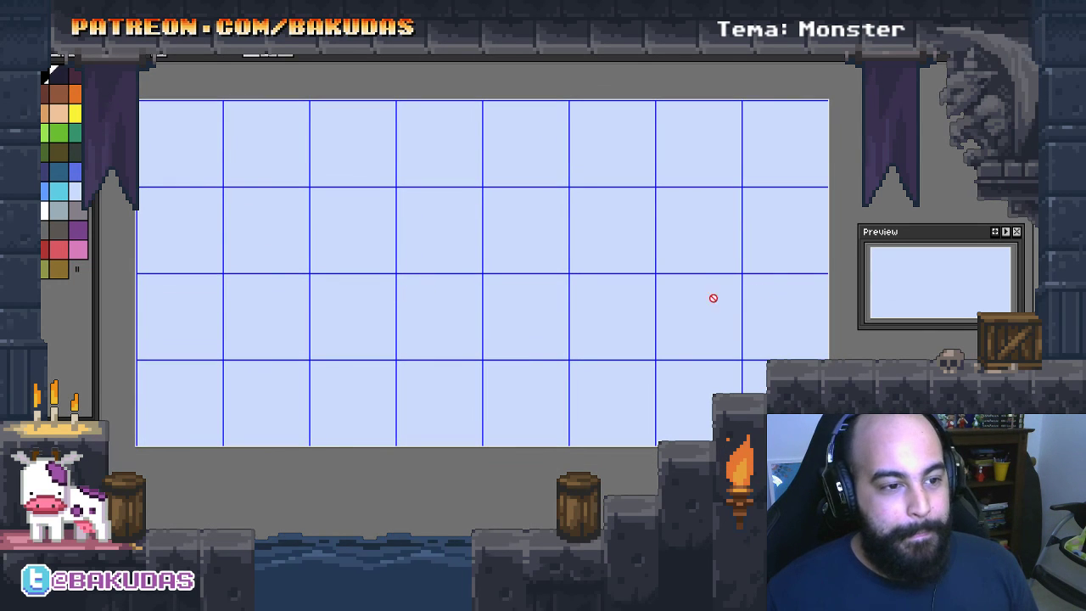
pyautogui.scroll(1, 471, 362)
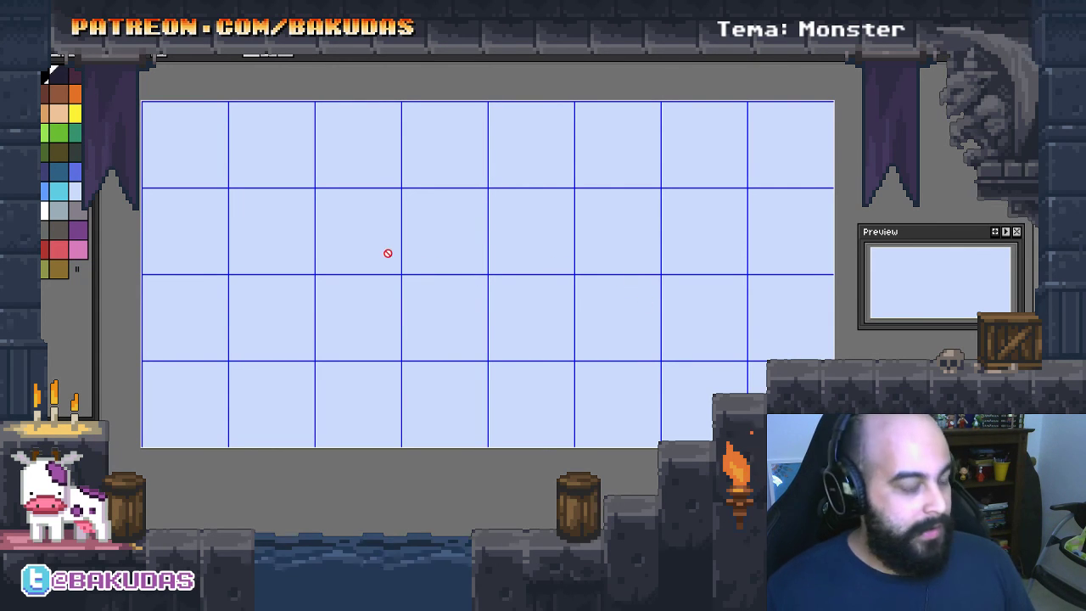
pyautogui.scroll(1, 388, 253)
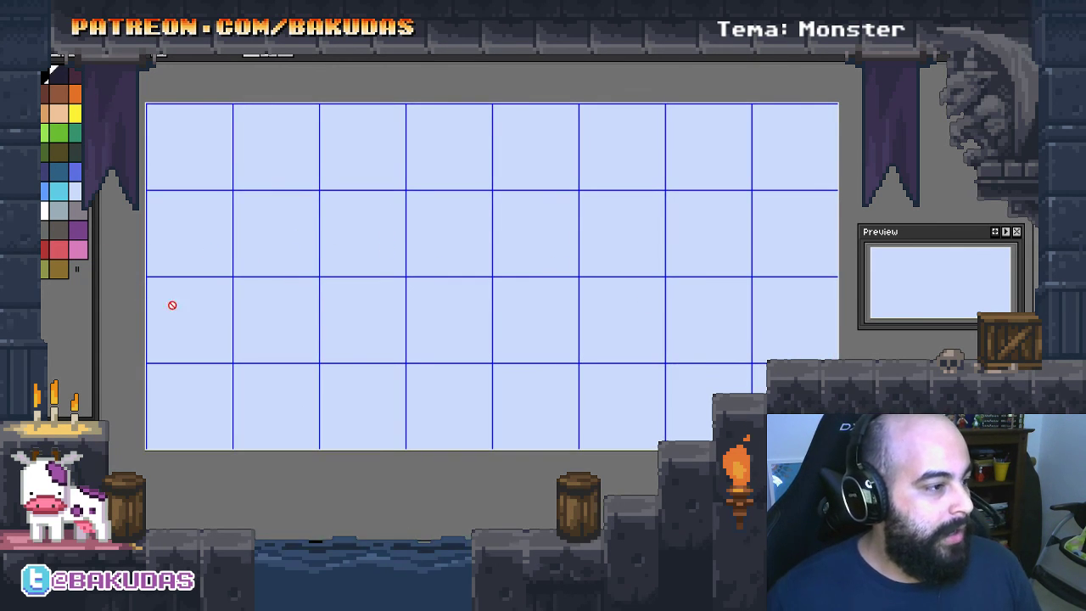
pyautogui.press('Tab')
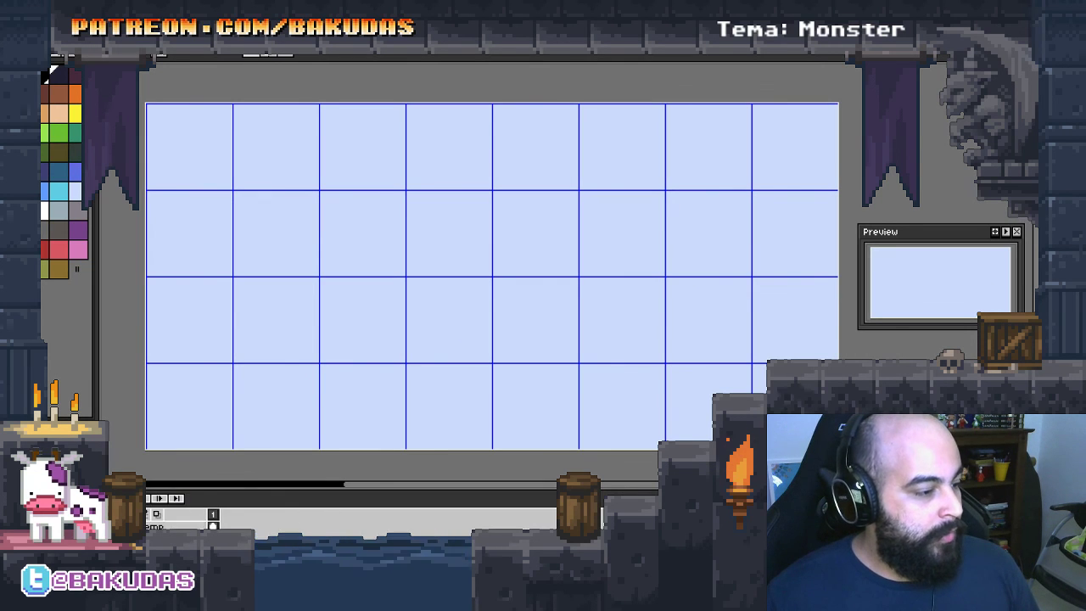
pyautogui.press('Tab')
pyautogui.scroll(2, 274, 333)
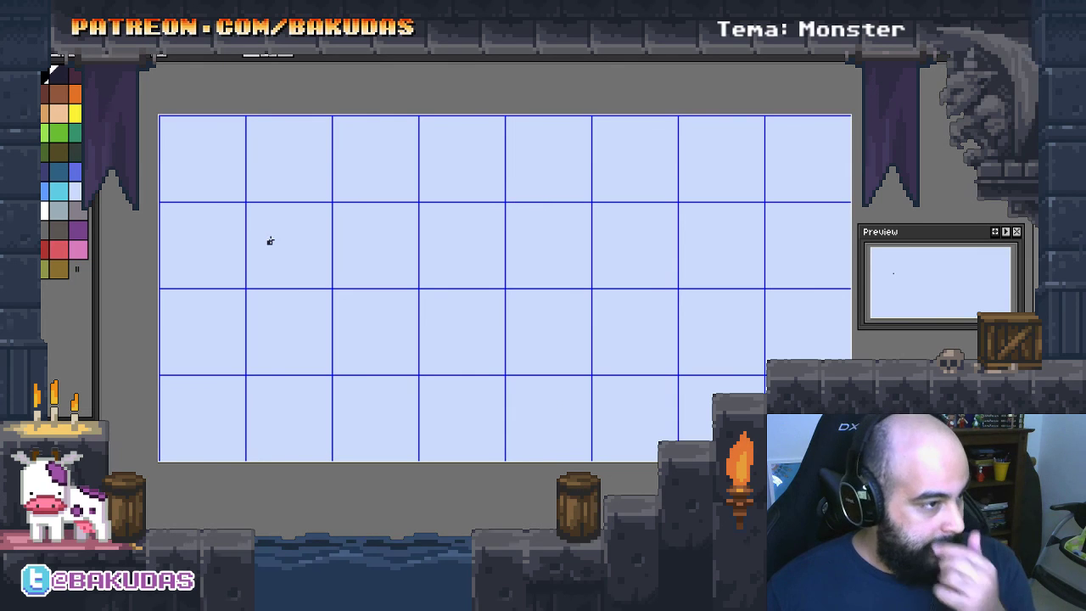
pyautogui.scroll(2, 275, 247)
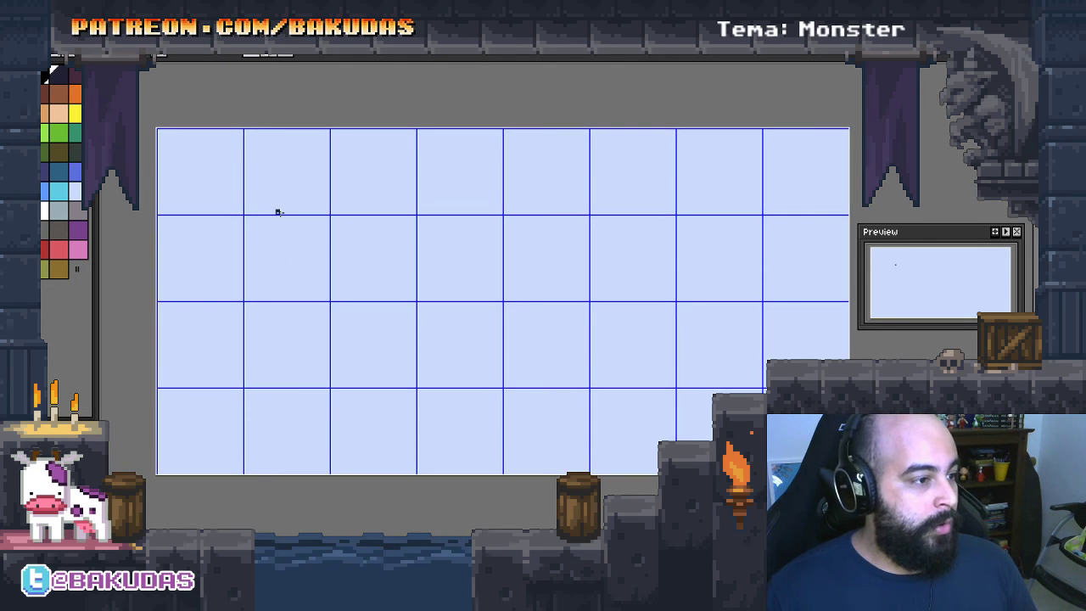
pyautogui.moveTo(267, 263)
pyautogui.mouseDown()
pyautogui.moveTo(268, 207)
pyautogui.moveTo(315, 197)
pyautogui.mouseUp()
pyautogui.hotkey('ctrl', 'z')
pyautogui.hotkey('ctrl', 'z')
pyautogui.click(286, 218)
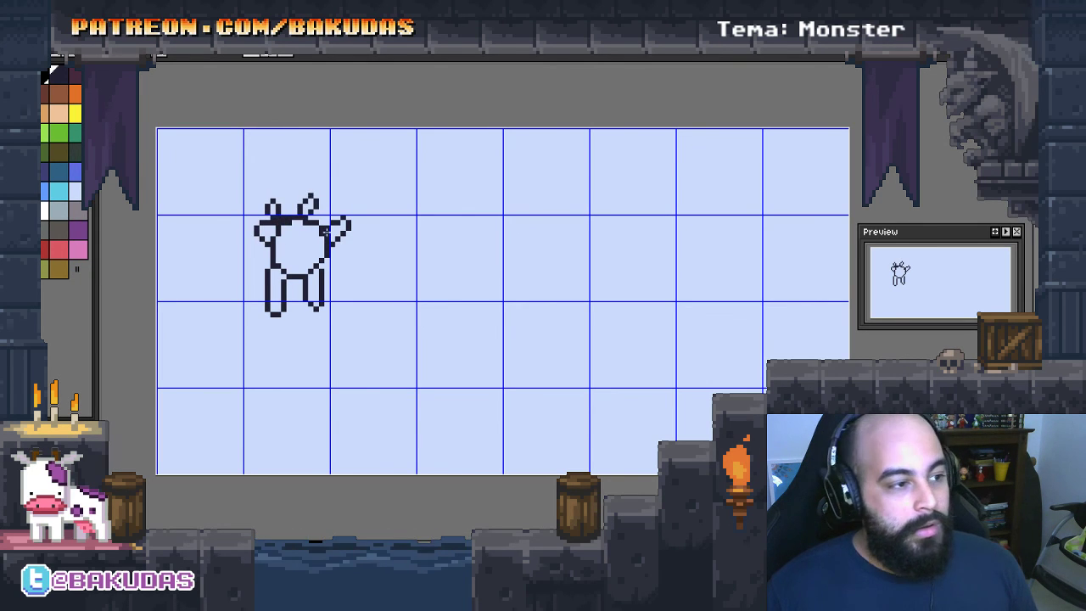
pyautogui.moveTo(378, 318); pyautogui.dragTo(385, 322)
pyautogui.hotkey('ctrl', 'z')
pyautogui.hotkey('ctrl', 'z')
pyautogui.hotkey('ctrl', 'z')
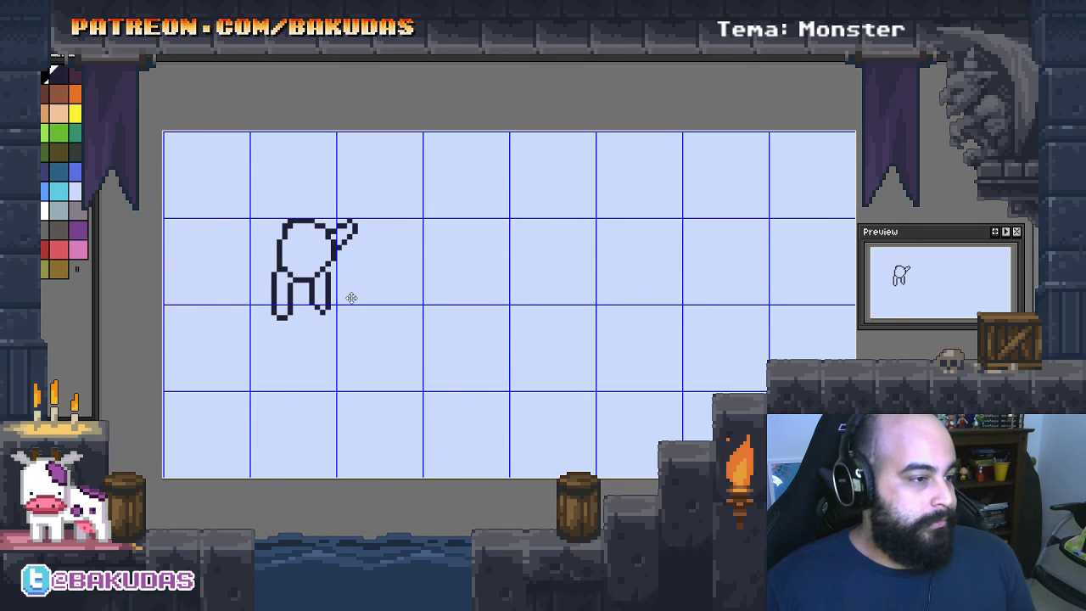
pyautogui.hotkey('ctrl', 'z')
pyautogui.hotkey('ctrl', 'z')
pyautogui.hotkey('ctrl', 'z')
pyautogui.hotkey('ctrl', 'z')
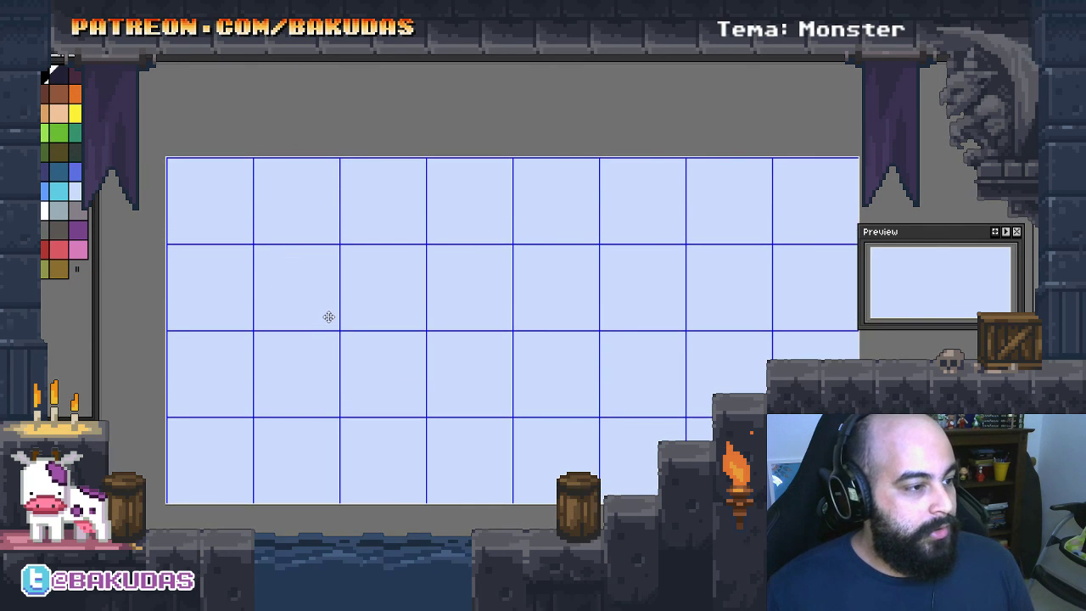
# Pan the empty canvas and place a single dark test pixel
pyautogui.moveTo(321, 290)
pyautogui.mouseDown()
pyautogui.moveTo(301, 288)
pyautogui.moveTo(290, 248)
pyautogui.moveTo(306, 264)
pyautogui.mouseUp()
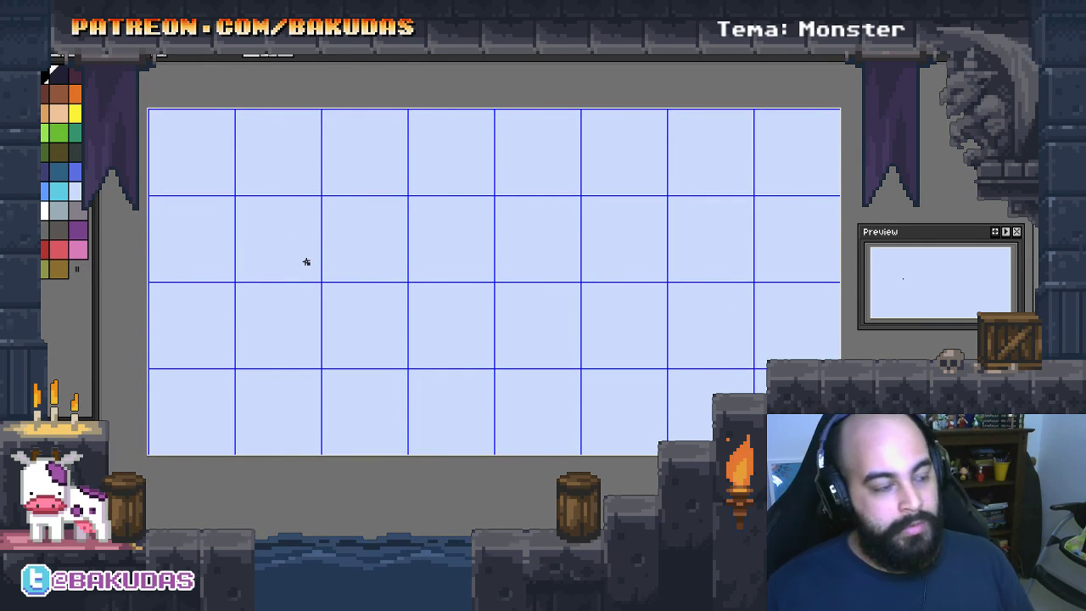
pyautogui.moveTo(306, 262); pyautogui.dragTo(290, 243)
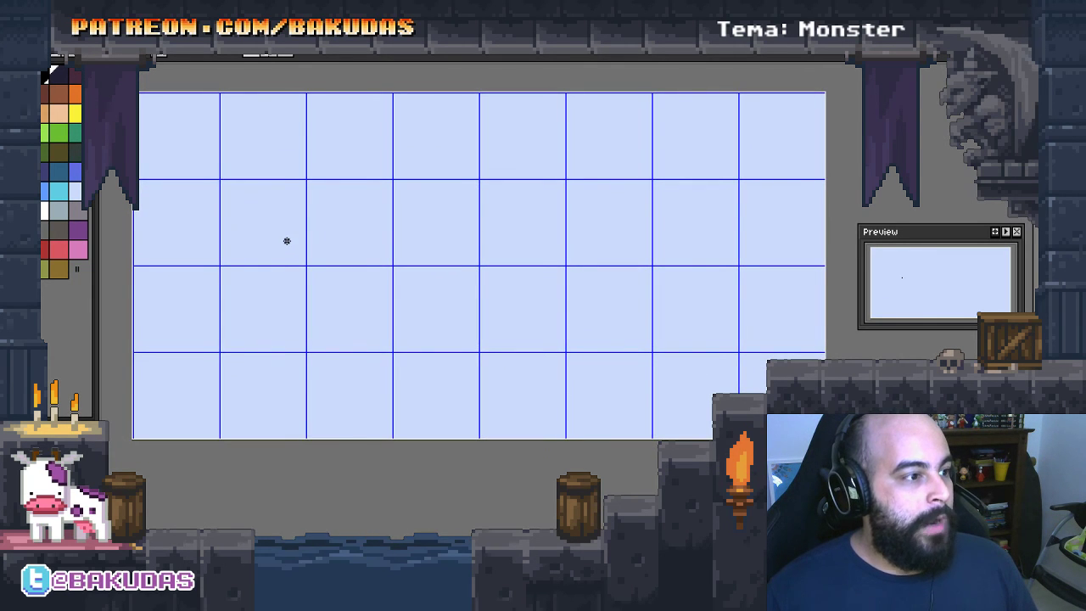
pyautogui.moveTo(303, 268); pyautogui.dragTo(295, 258)
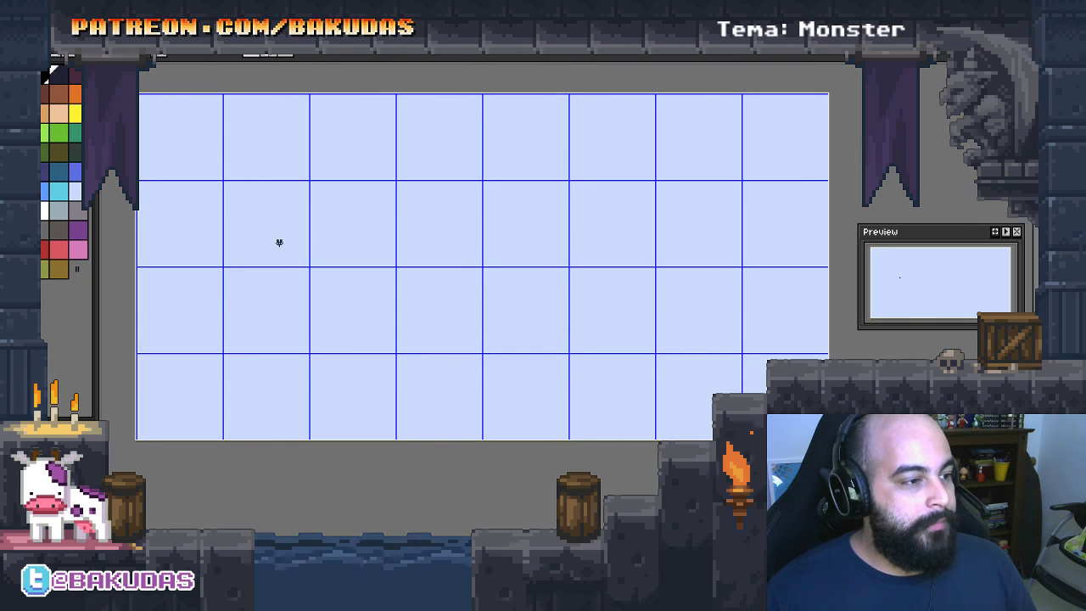
pyautogui.moveTo(264, 231); pyautogui.dragTo(265, 234)
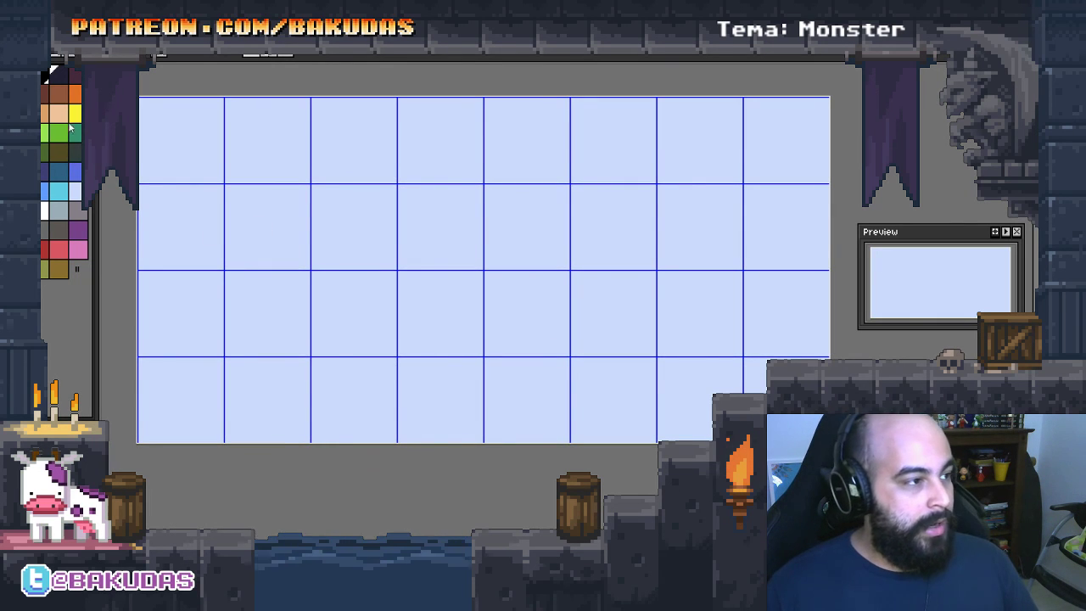
pyautogui.moveTo(277, 238); pyautogui.dragTo(274, 229)
pyautogui.click(273, 228)
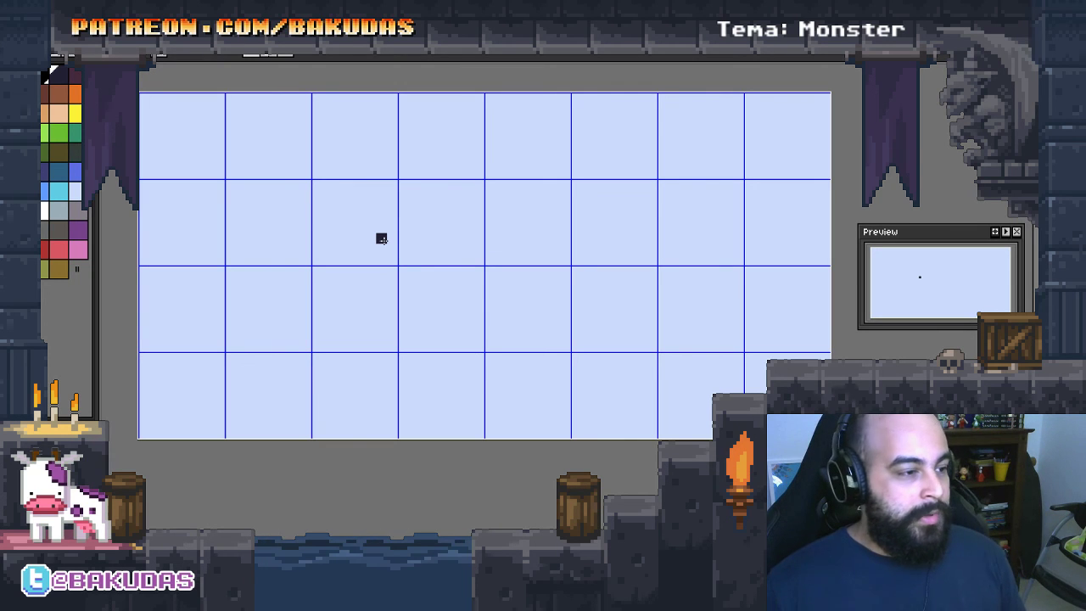
pyautogui.moveTo(325, 255); pyautogui.dragTo(330, 259)
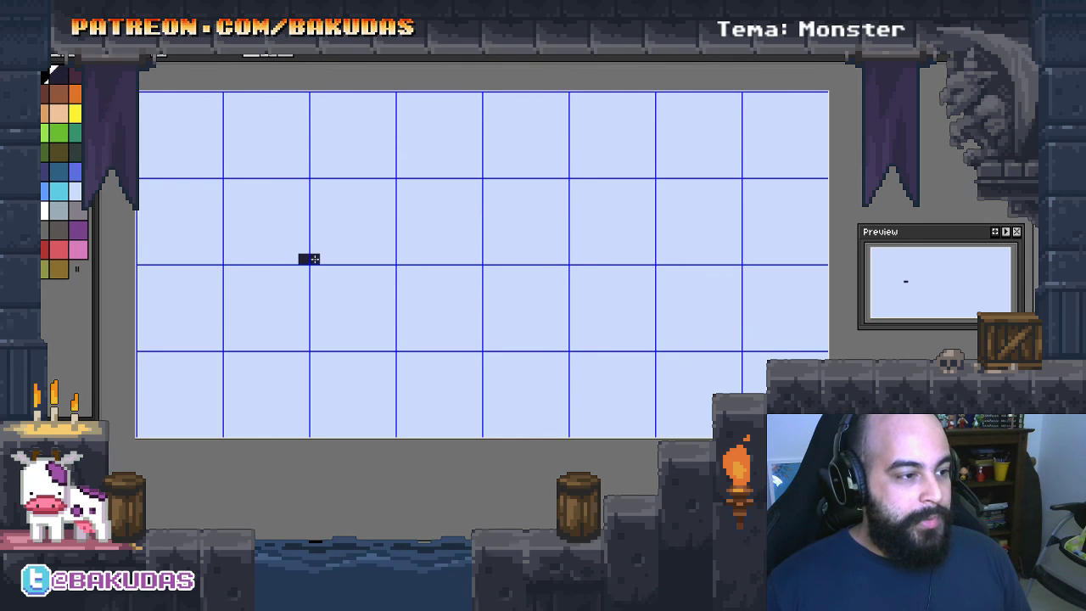
pyautogui.hotkey('ctrl', 'z')
pyautogui.hotkey('ctrl', 'z')
# Draw a row of marker pixels and dashes, plus a short dash below it
pyautogui.click(308, 259)
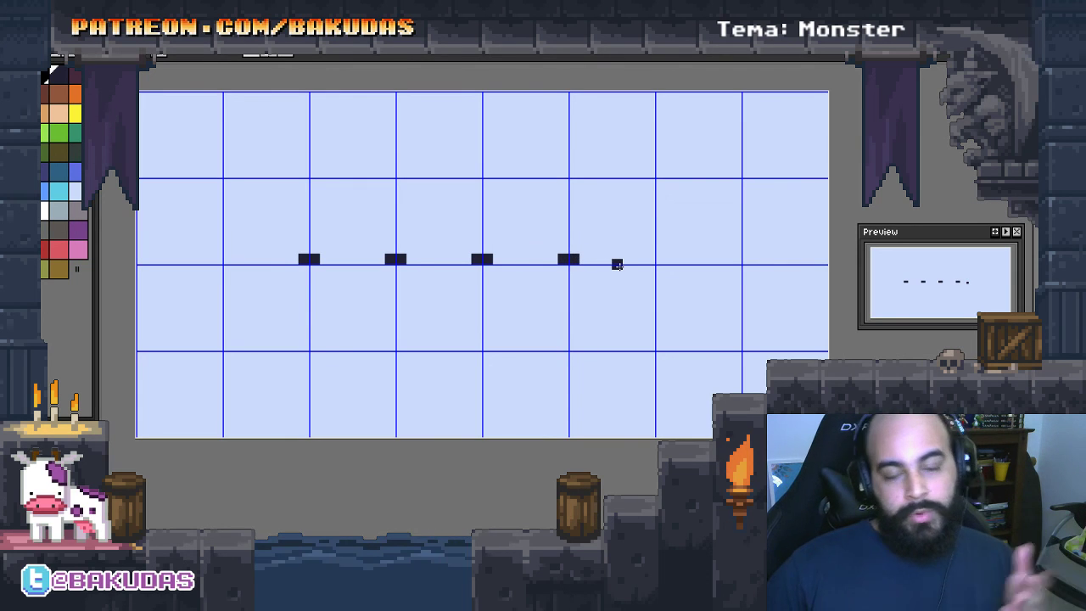
pyautogui.click(617, 265)
pyautogui.hotkey('ctrl', 'z')
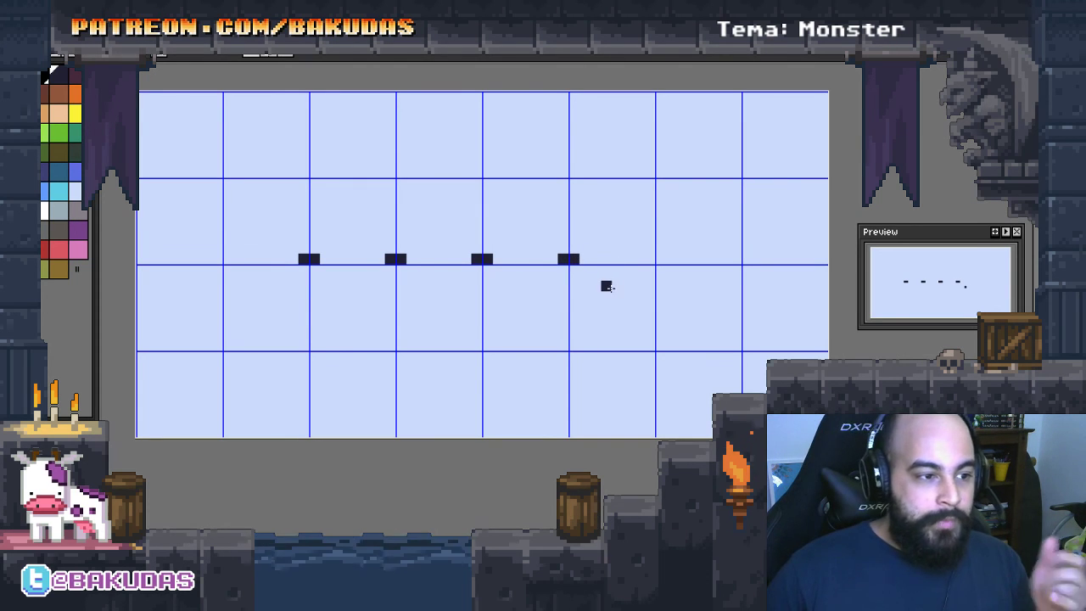
pyautogui.click(617, 296)
pyautogui.hotkey('ctrl', 'z')
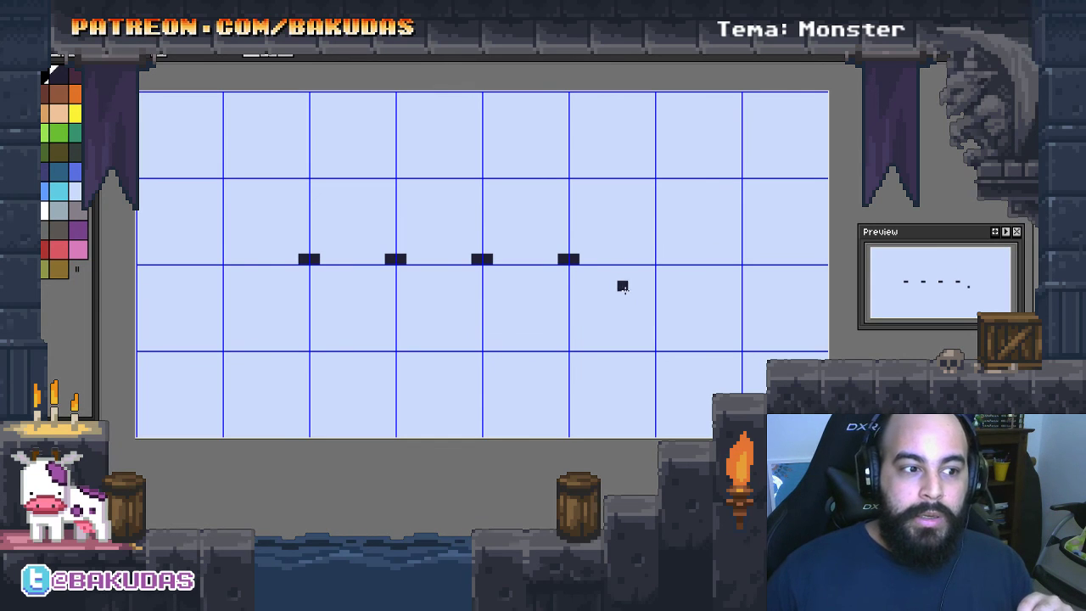
pyautogui.click(650, 259)
pyautogui.moveTo(651, 259); pyautogui.dragTo(662, 259)
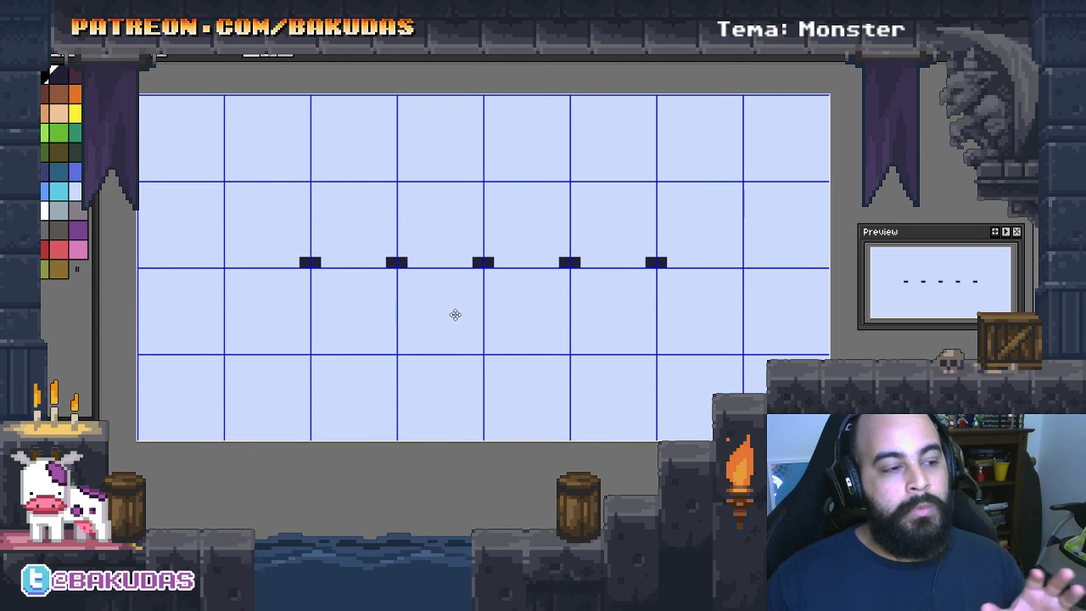
pyautogui.click(283, 349)
pyautogui.hotkey('ctrl', 'z')
pyautogui.click(302, 349)
pyautogui.moveTo(304, 349); pyautogui.dragTo(317, 349)
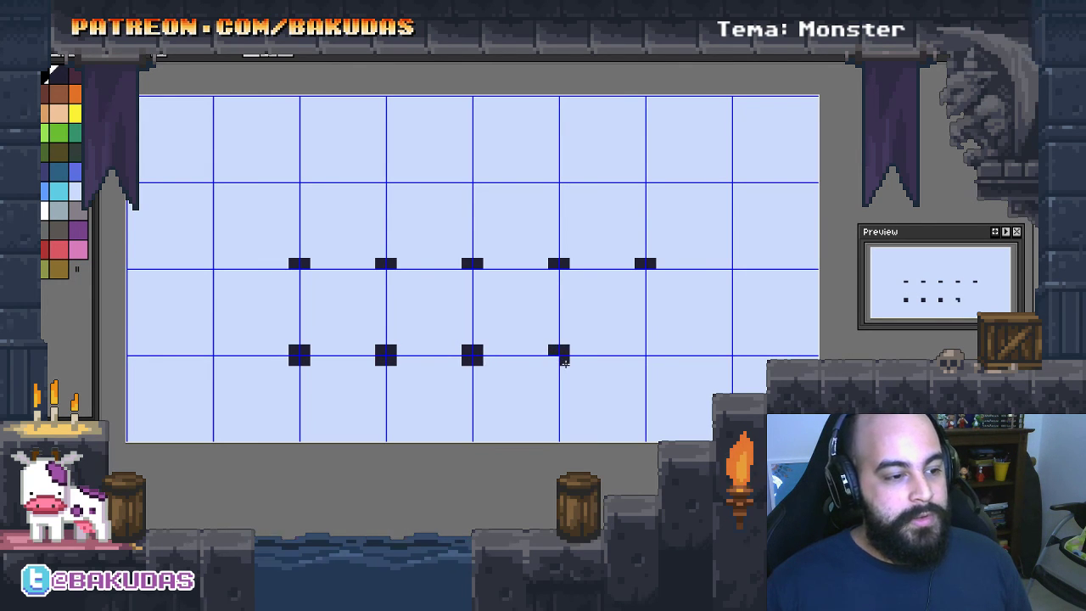
# Erase the lower squares and undo the dashes, leaving one dark pixel
pyautogui.click(620, 362)
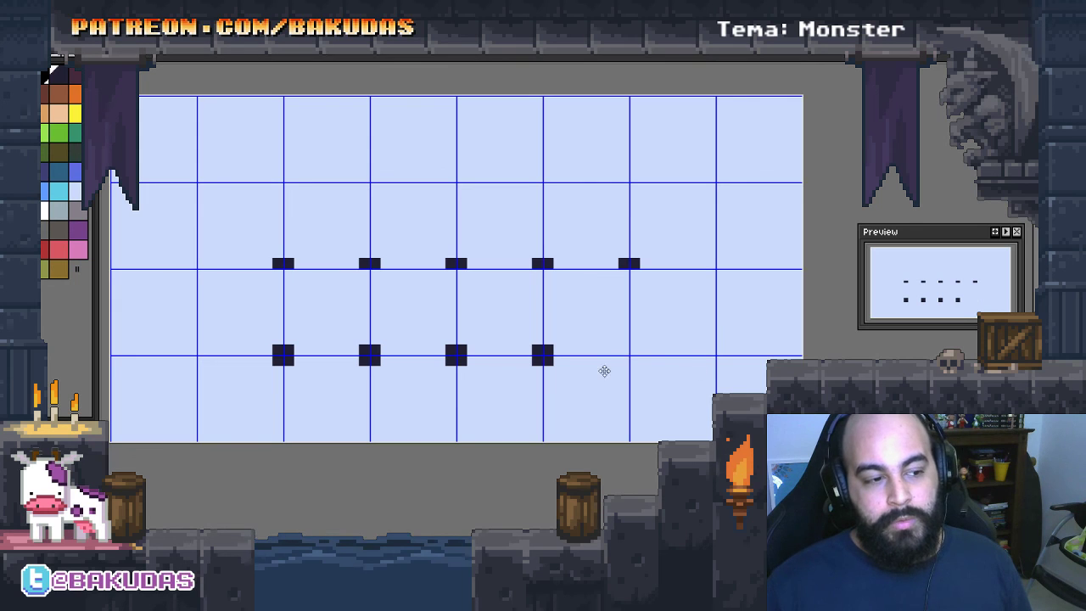
pyautogui.moveTo(574, 371)
pyautogui.mouseDown()
pyautogui.moveTo(354, 364)
pyautogui.moveTo(300, 345)
pyautogui.mouseUp()
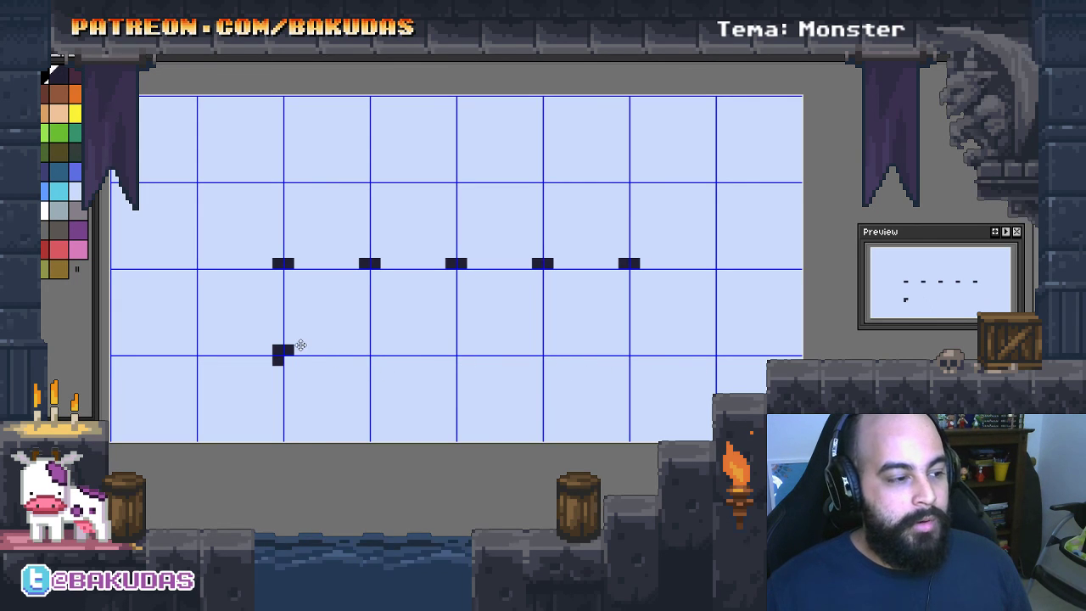
pyautogui.hotkey('ctrl', 'z')
pyautogui.hotkey('ctrl', 'z')
pyautogui.hotkey('ctrl', 'z')
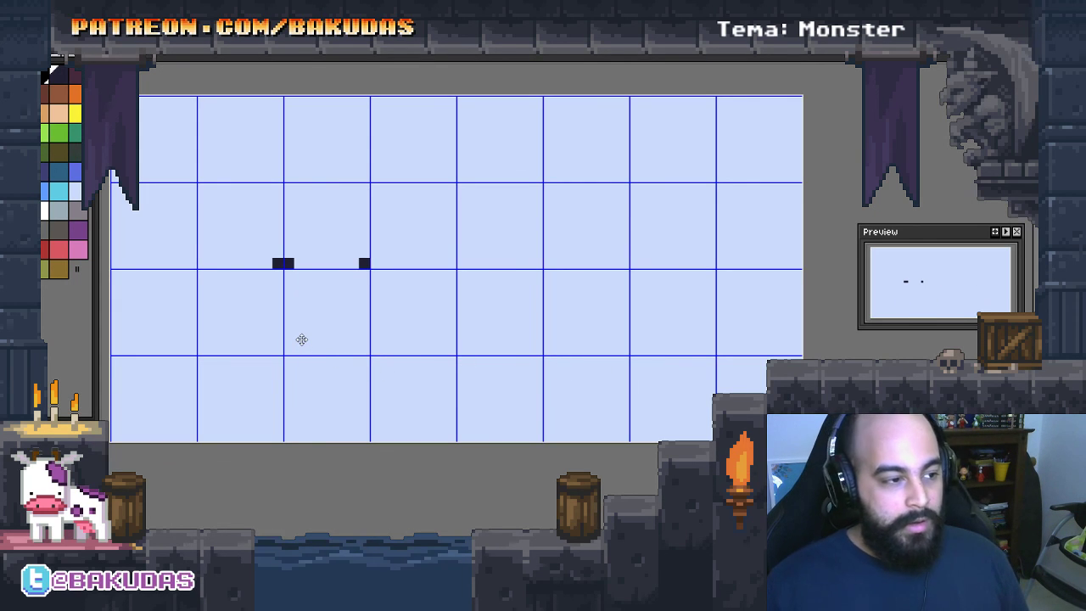
pyautogui.hotkey('ctrl', 'z')
pyautogui.hotkey('ctrl', 'z')
pyautogui.hotkey('ctrl', 'z')
pyautogui.moveTo(303, 325)
pyautogui.mouseDown()
pyautogui.moveTo(343, 353)
pyautogui.moveTo(334, 330)
pyautogui.mouseUp()
pyautogui.click(331, 324)
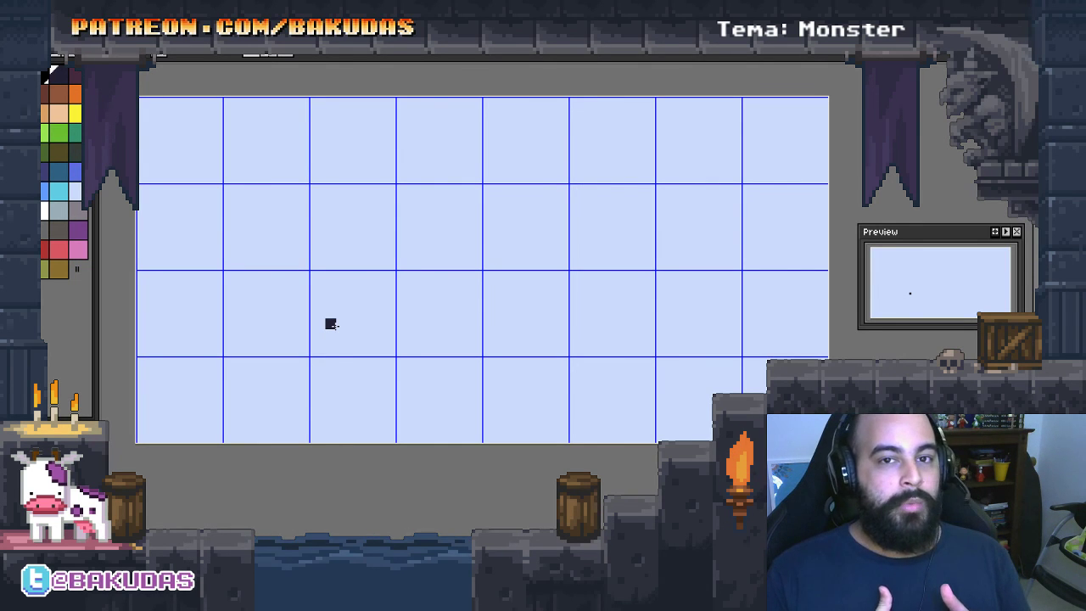
# Zoom in and paint a 2x2 dark pixel block beside the first pixel
pyautogui.moveTo(335, 327); pyautogui.dragTo(294, 280)
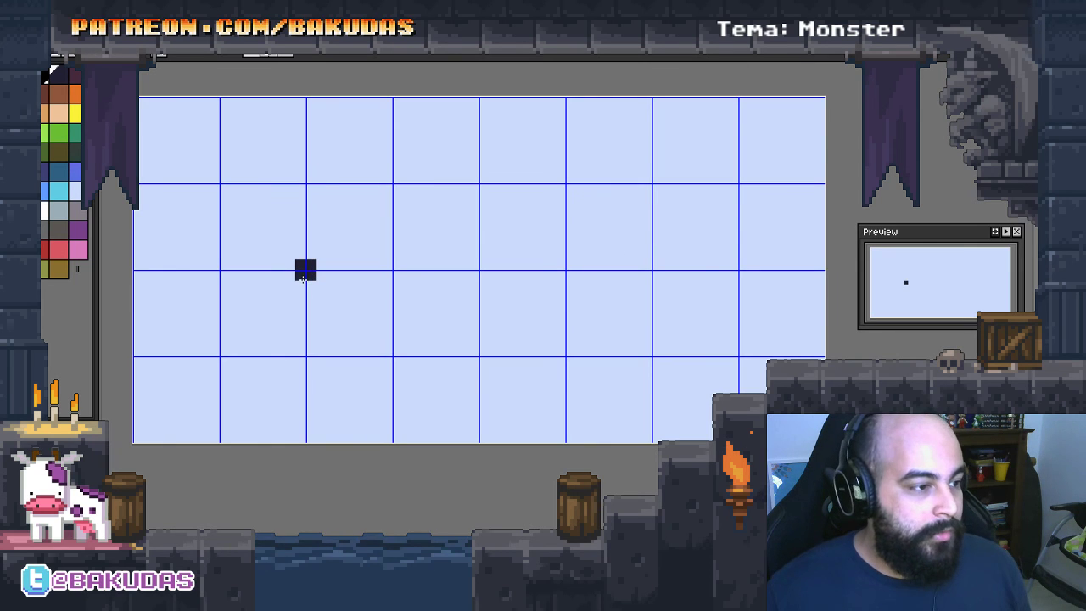
pyautogui.scroll(3, 313, 275)
pyautogui.scroll(-2, 317, 279)
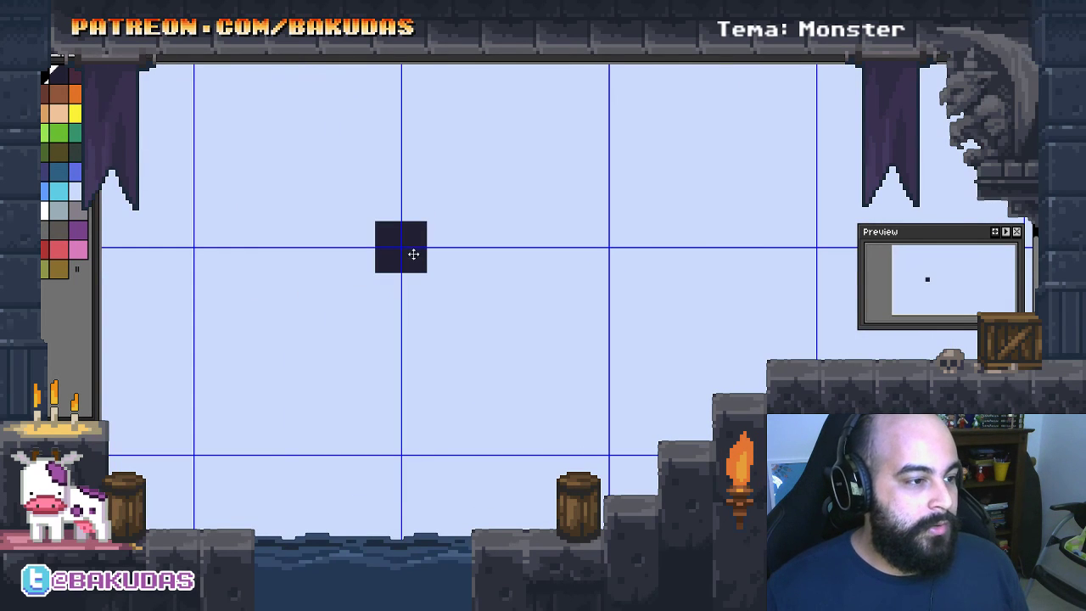
pyautogui.moveTo(415, 259); pyautogui.dragTo(416, 281)
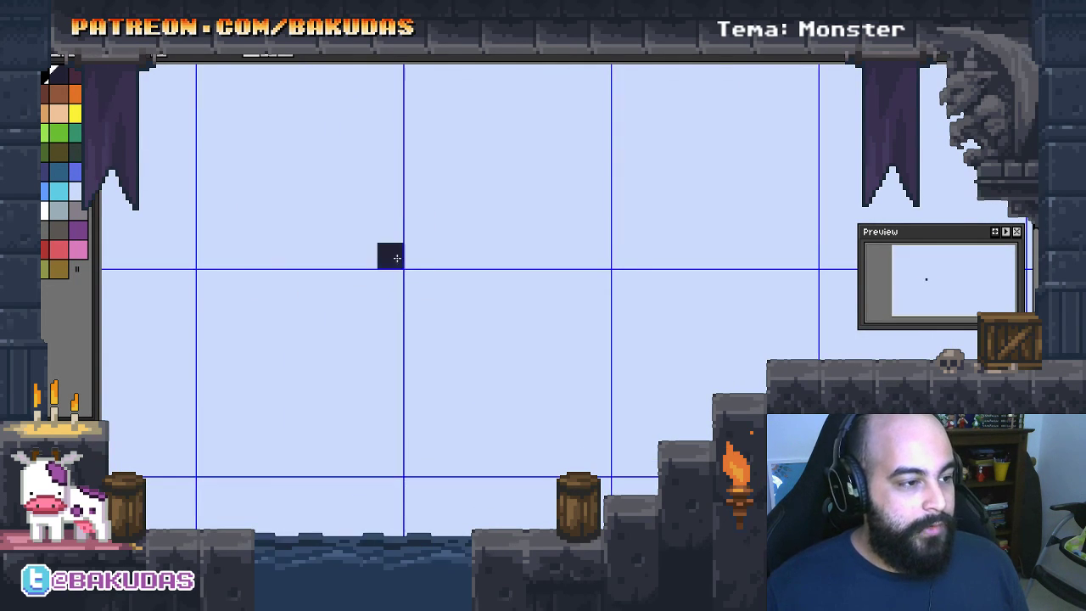
pyautogui.click(428, 257)
pyautogui.click(423, 262)
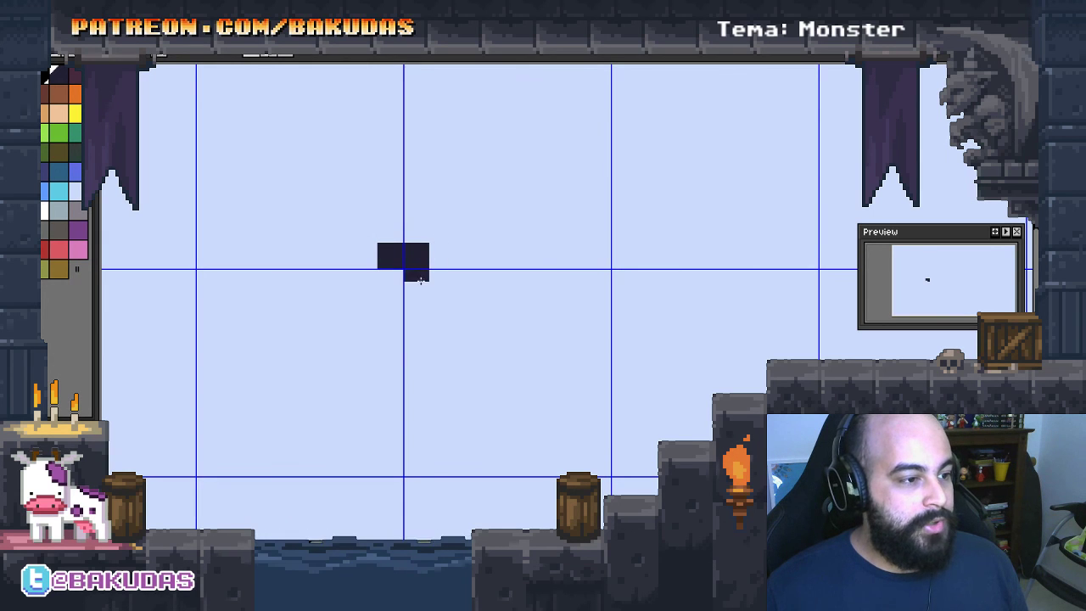
pyautogui.click(403, 286)
# Add more pixels to the right of the block, then undo them
pyautogui.scroll(-1, 401, 287)
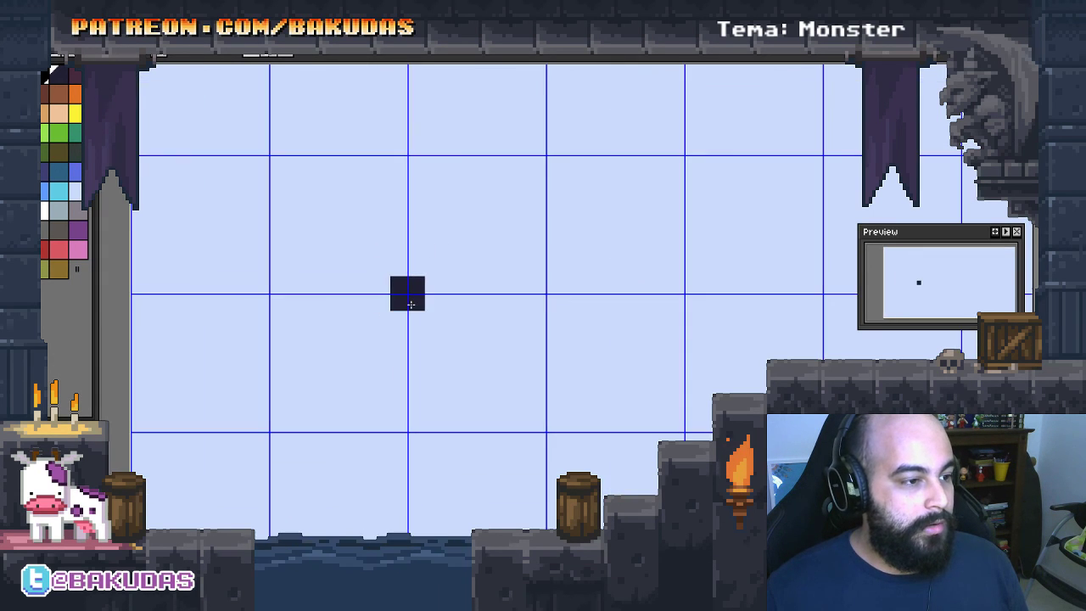
pyautogui.scroll(-1, 410, 302)
pyautogui.scroll(1, 368, 308)
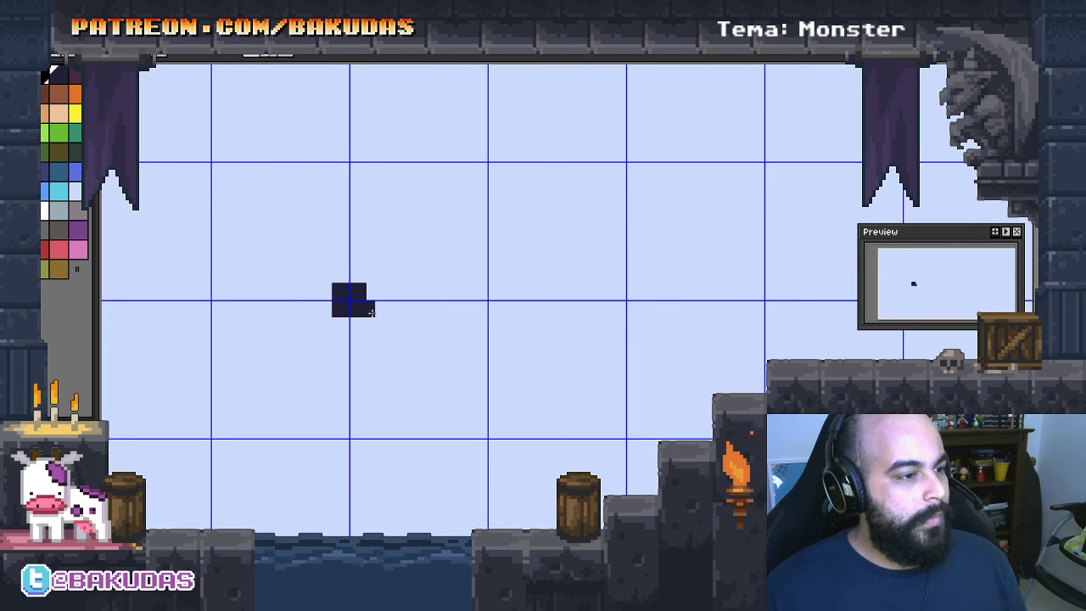
pyautogui.scroll(1, 371, 311)
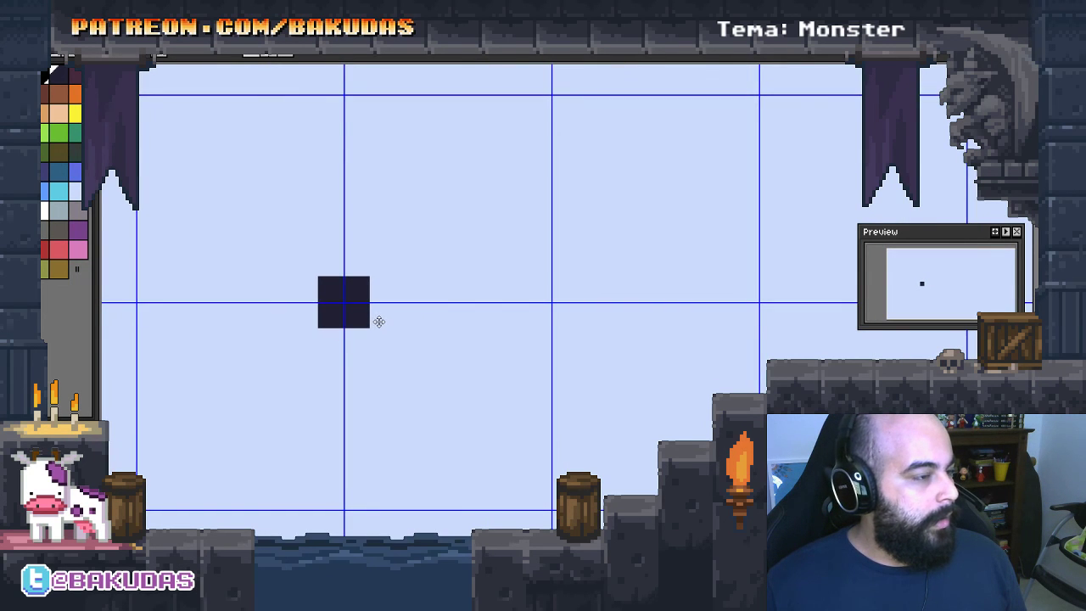
pyautogui.moveTo(378, 317); pyautogui.dragTo(382, 322)
pyautogui.click(377, 319)
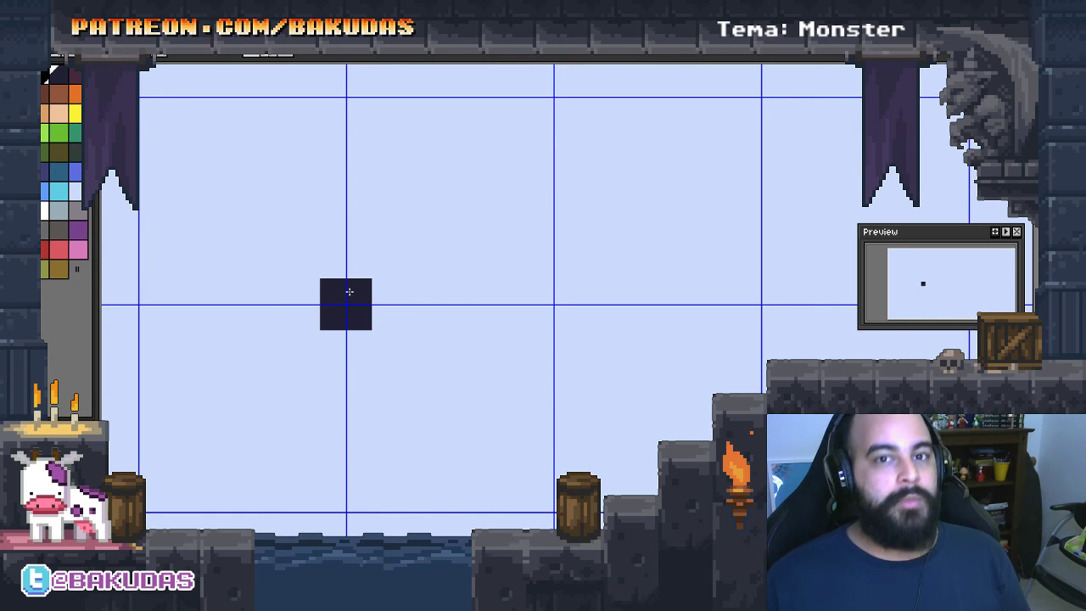
pyautogui.scroll(-2, 437, 316)
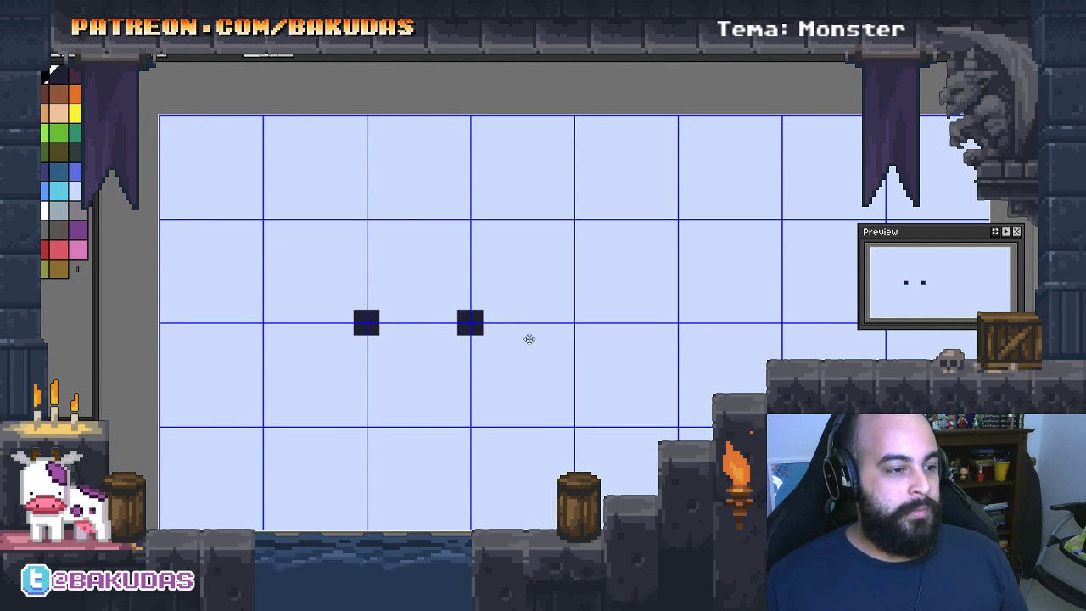
pyautogui.hotkey('ctrl', 'z')
pyautogui.hotkey('ctrl', 'z')
pyautogui.hotkey('ctrl', 'z')
pyautogui.hotkey('ctrl', 'z')
pyautogui.hotkey('ctrl', 'z')
pyautogui.hotkey('ctrl', 'z')
pyautogui.hotkey('ctrl', 'z')
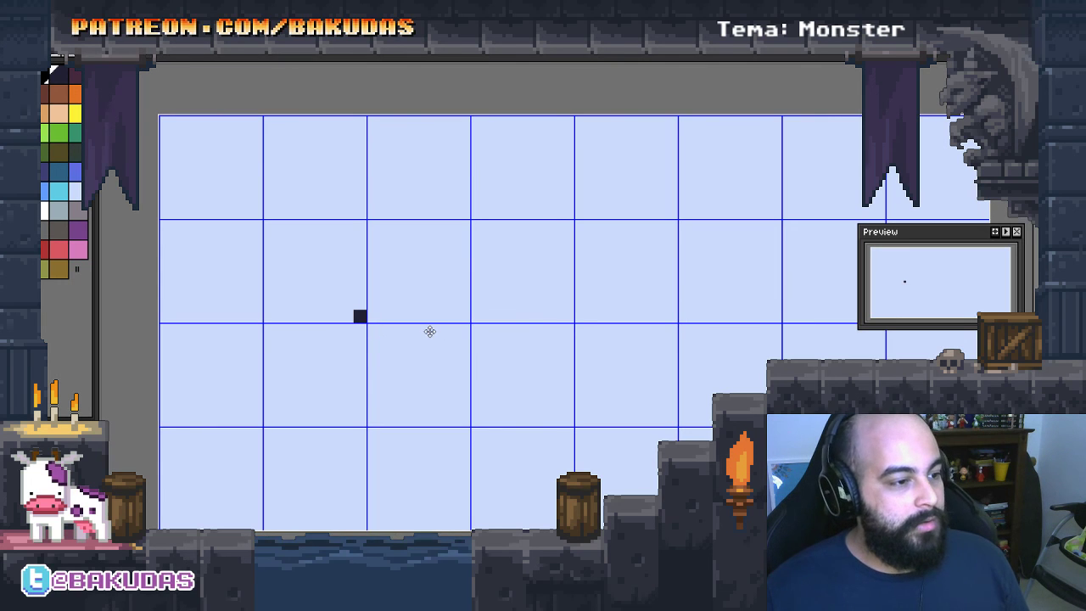
pyautogui.hotkey('ctrl', 'z')
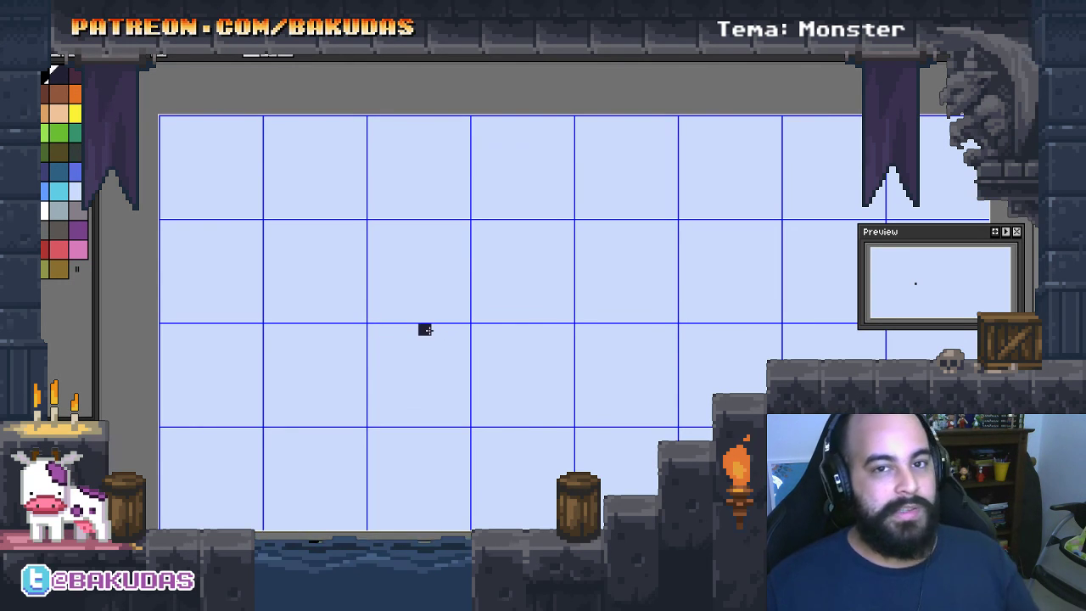
# Try another 2x2 square with a diagonal pixel, then undo them
pyautogui.moveTo(405, 323); pyautogui.dragTo(397, 327)
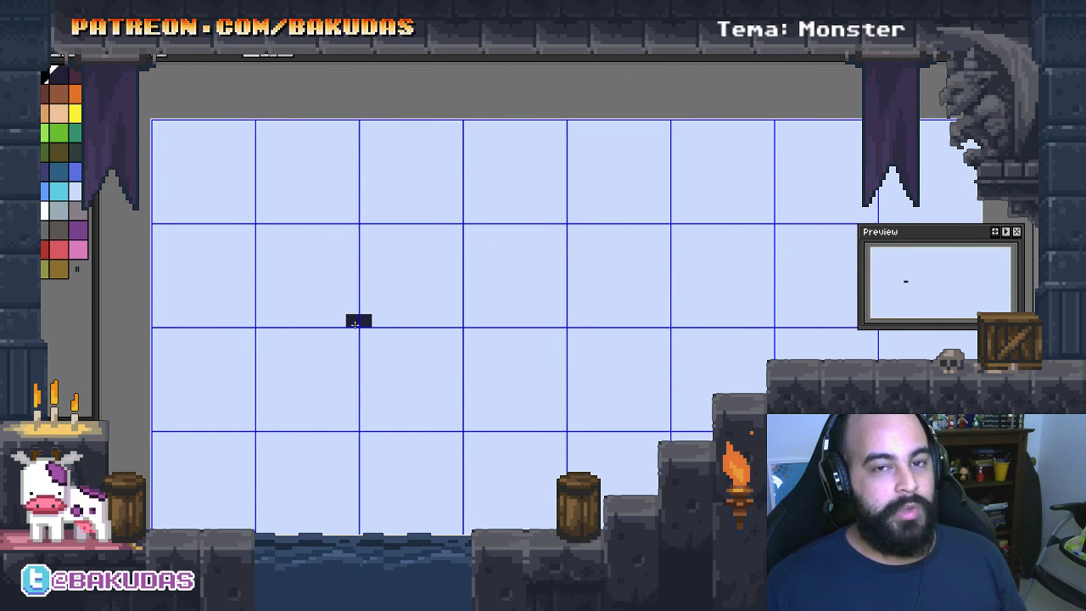
pyautogui.scroll(2, 376, 354)
pyautogui.click(333, 312)
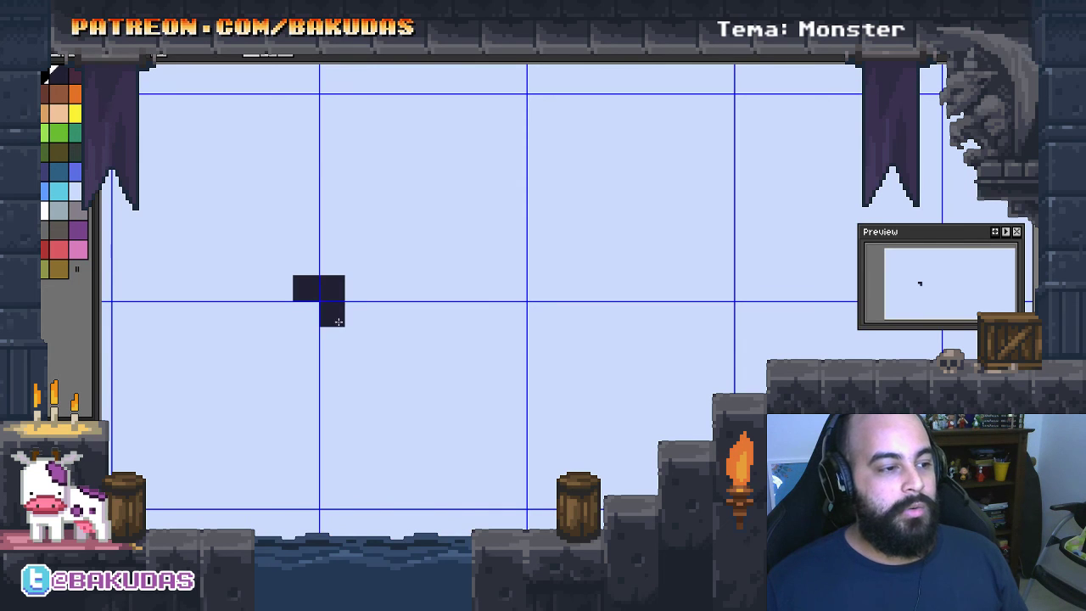
pyautogui.click(314, 321)
pyautogui.click(387, 353)
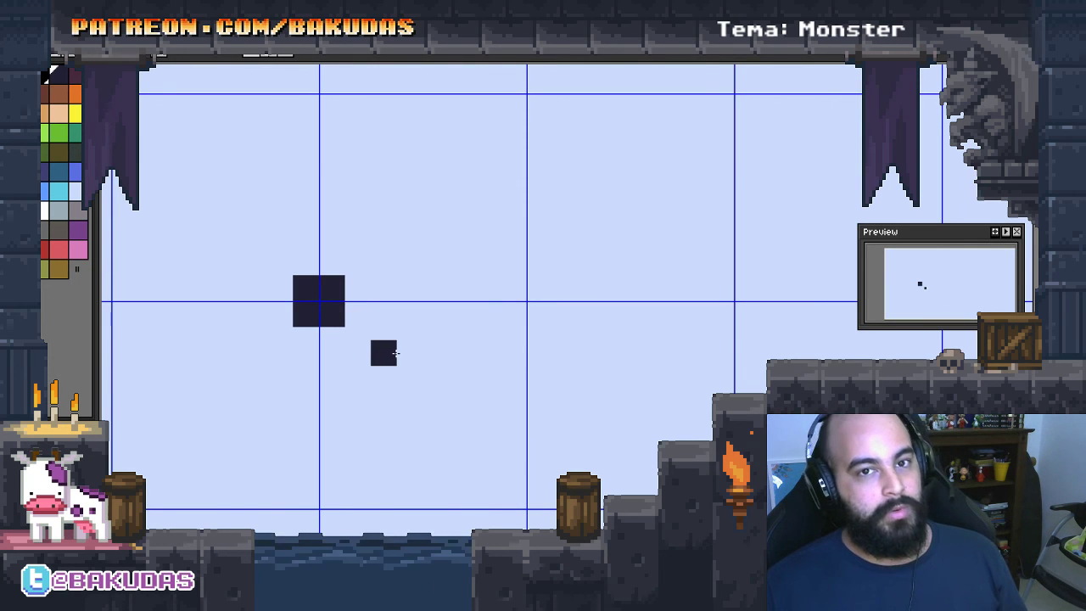
pyautogui.hotkey('ctrl', 'z')
pyautogui.hotkey('ctrl', 'z')
pyautogui.hotkey('ctrl', 'z')
pyautogui.hotkey('ctrl', 'z')
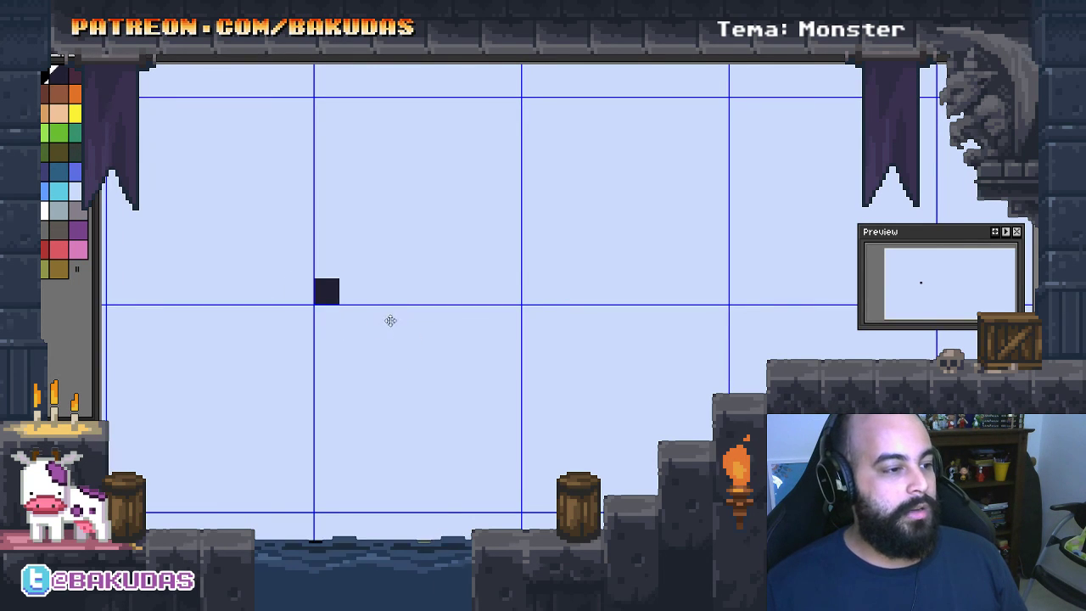
pyautogui.hotkey('ctrl', 'z')
pyautogui.hotkey('ctrl', 'z')
pyautogui.hotkey('ctrl', 'z')
pyautogui.hotkey('ctrl', 'z')
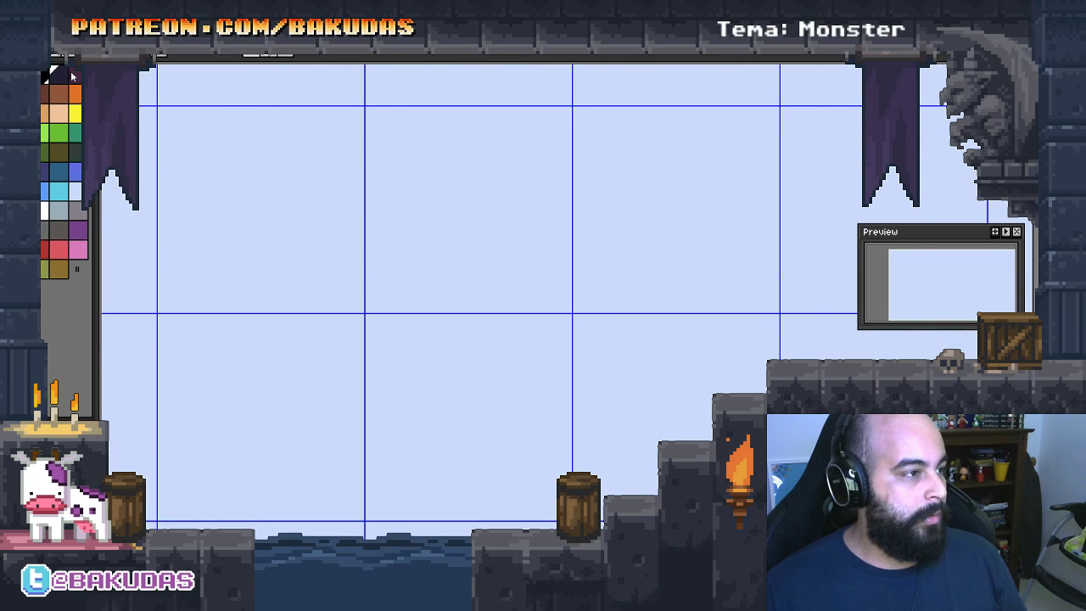
# Place a starting dark pixel, zoom in, and try then undo a looped outline stroke
pyautogui.click(331, 227)
pyautogui.moveTo(201, 215); pyautogui.dragTo(234, 223)
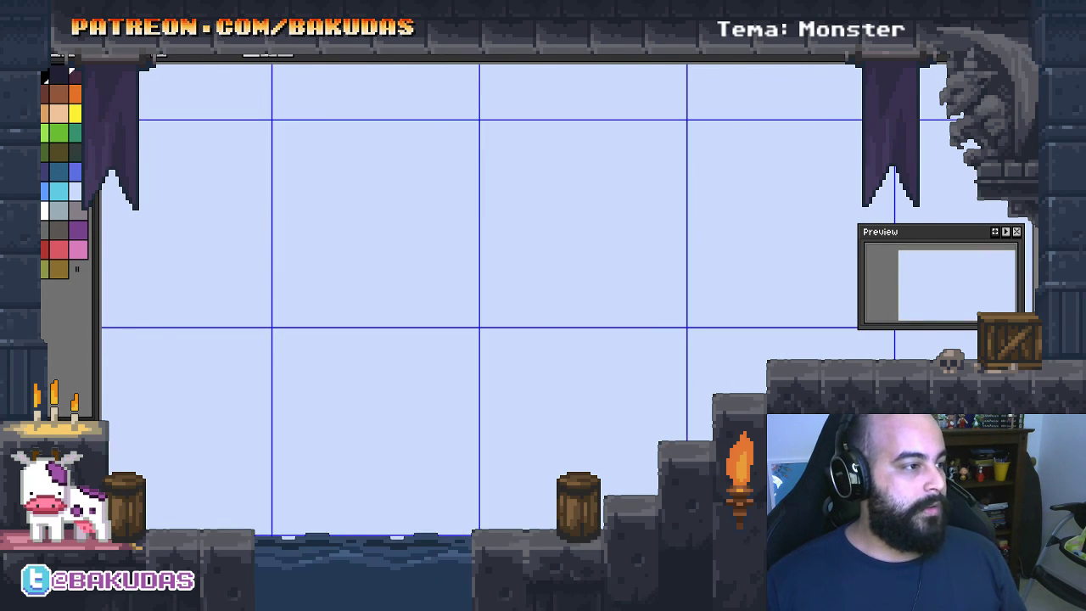
pyautogui.scroll(-3, 363, 268)
pyautogui.scroll(1, 339, 267)
pyautogui.scroll(1, 335, 265)
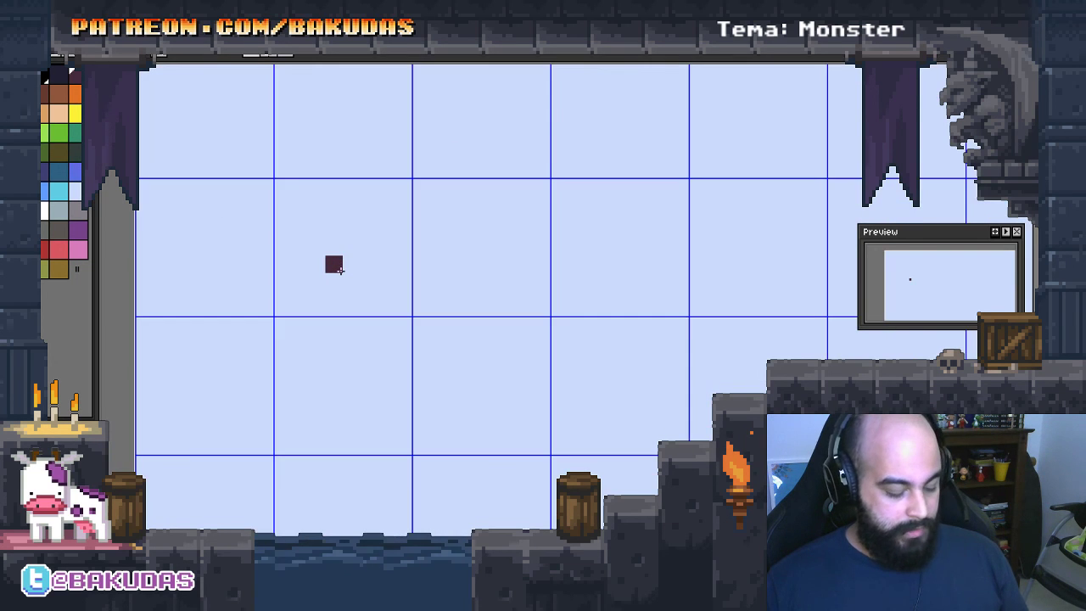
pyautogui.moveTo(371, 196); pyautogui.dragTo(437, 325)
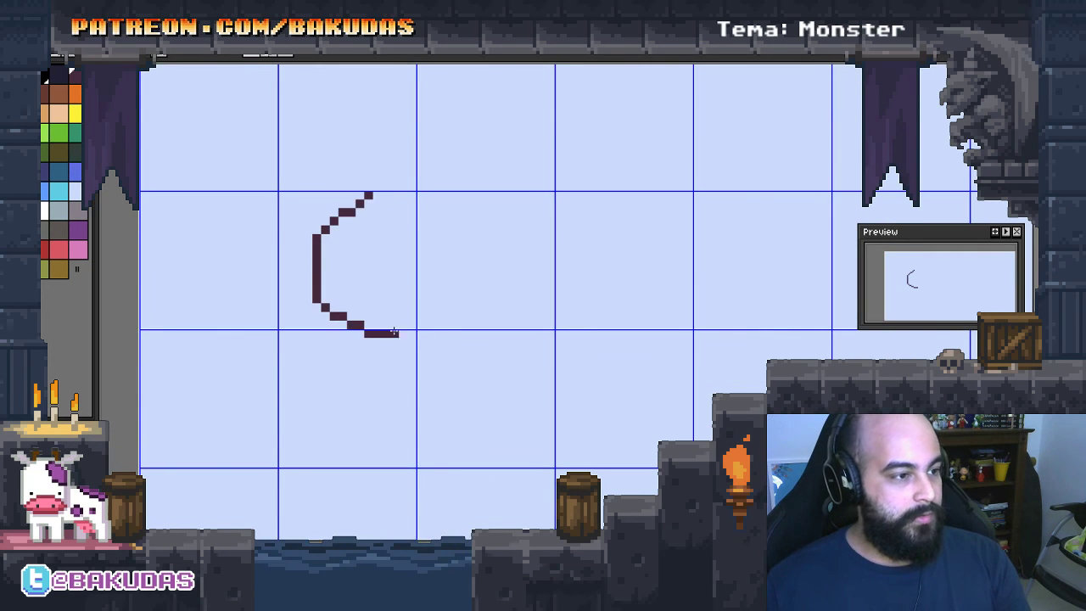
pyautogui.moveTo(348, 204); pyautogui.dragTo(394, 343)
pyautogui.hotkey('ctrl', 'z')
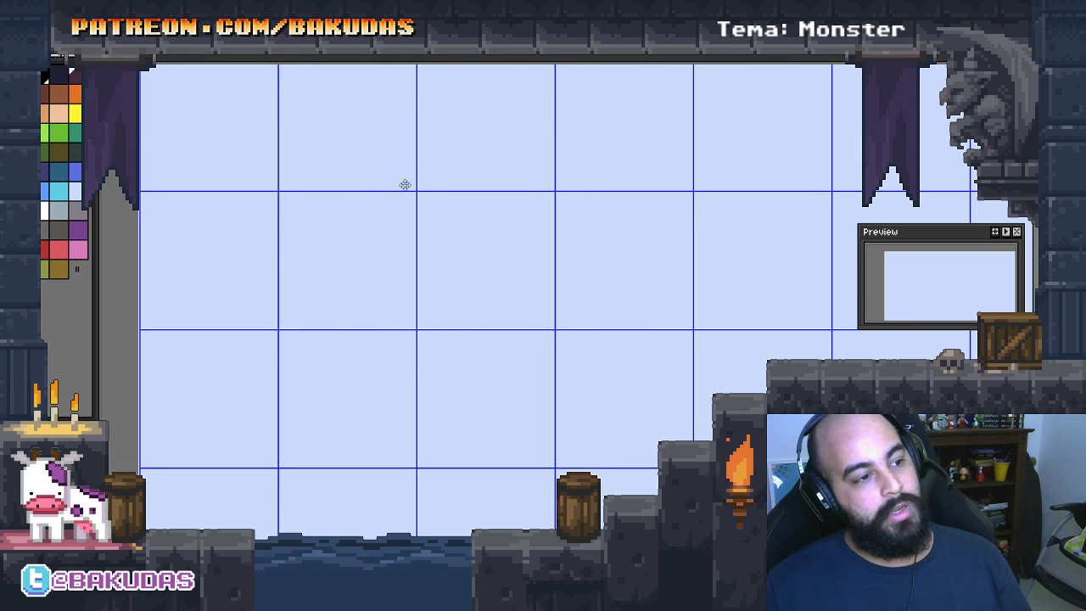
# Try a U-shaped stroke and a few stepped pixels, undoing back to a single pixel
pyautogui.moveTo(351, 211); pyautogui.dragTo(513, 255)
pyautogui.hotkey('ctrl', 'z')
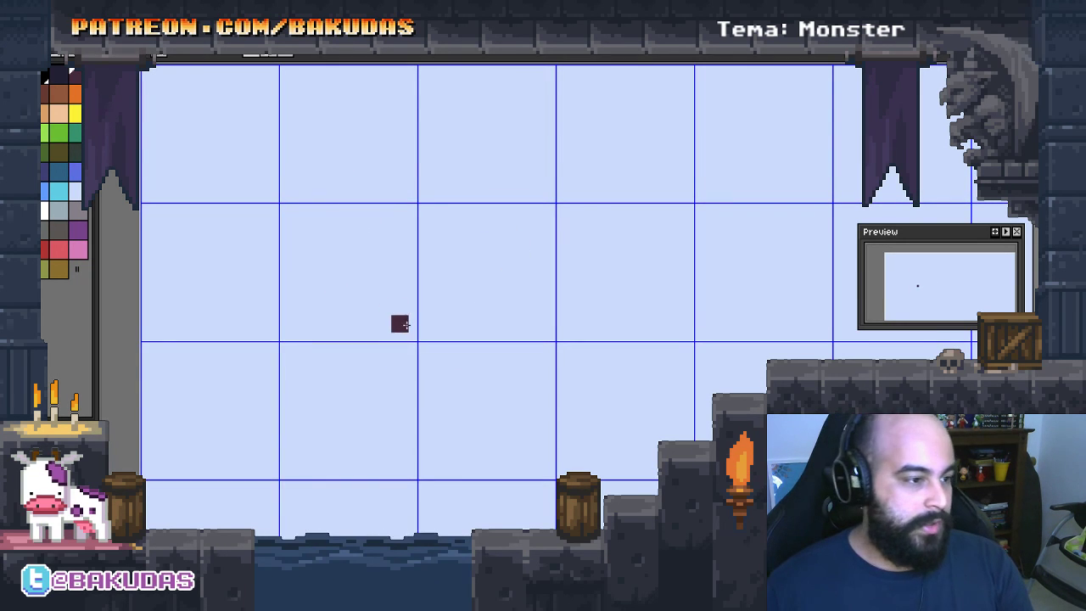
pyautogui.click(409, 334)
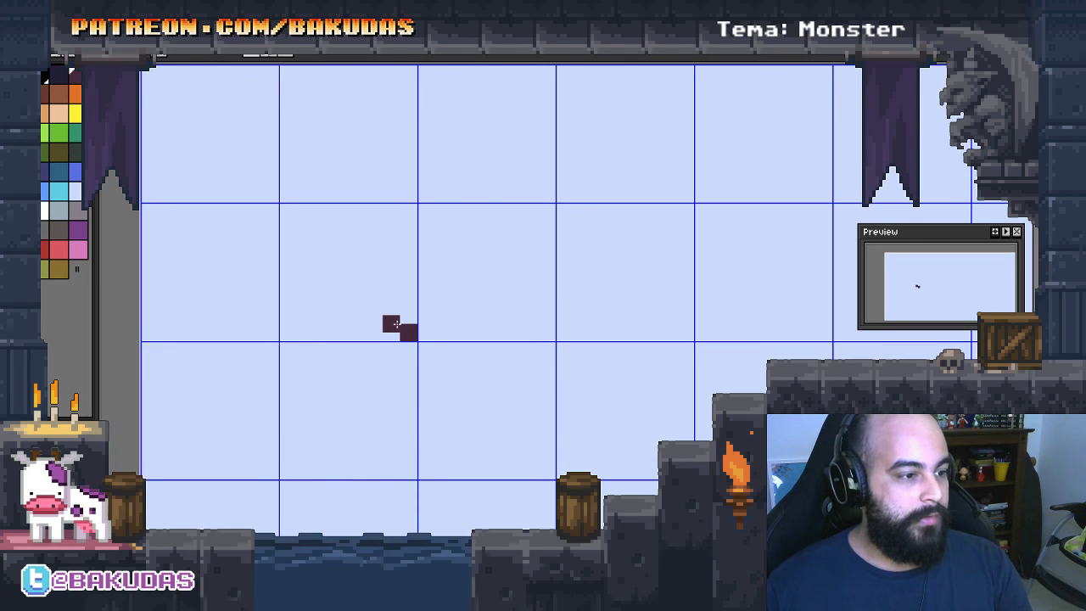
pyautogui.click(409, 307)
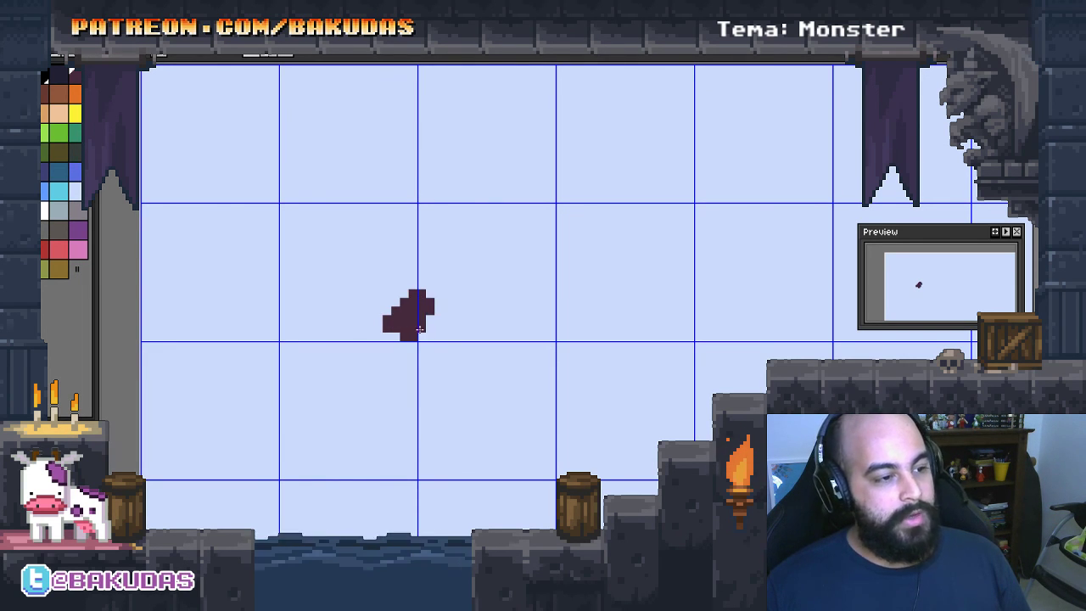
pyautogui.scroll(1, 436, 327)
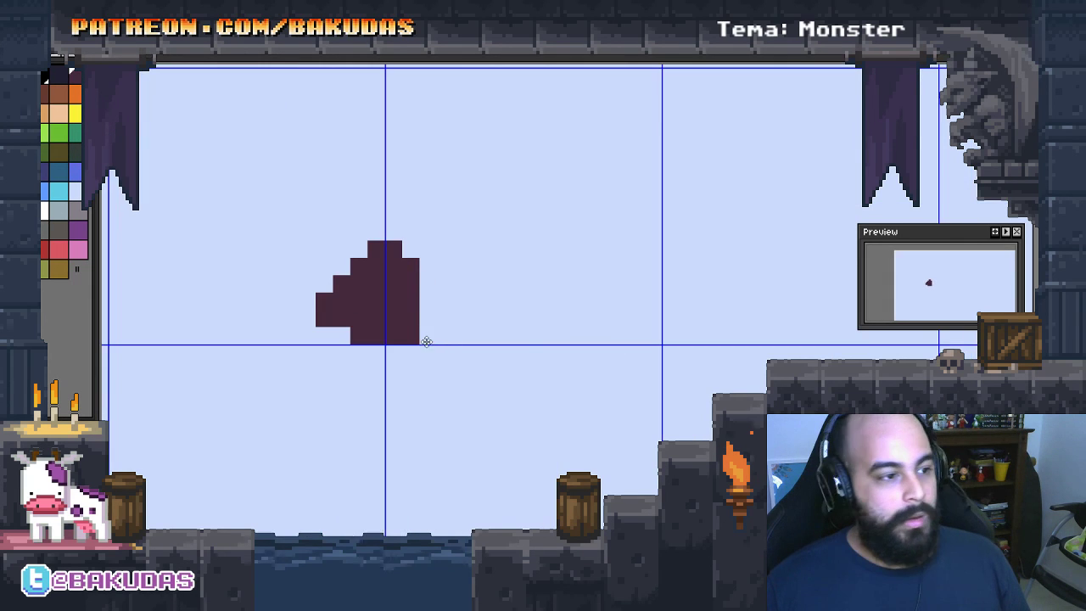
pyautogui.hotkey('ctrl', 'z')
pyautogui.hotkey('ctrl', 'z')
pyautogui.hotkey('ctrl', 'z')
pyautogui.hotkey('ctrl', 'z')
pyautogui.hotkey('ctrl', 'z')
# Paint the X-shaped spiky creature's lobes, right side and two legs in dark purple
pyautogui.moveTo(412, 337); pyautogui.dragTo(456, 423)
pyautogui.hotkey('ctrl', 'z')
pyautogui.hotkey('ctrl', 'z')
pyautogui.hotkey('ctrl', 'z')
pyautogui.hotkey('ctrl', 'z')
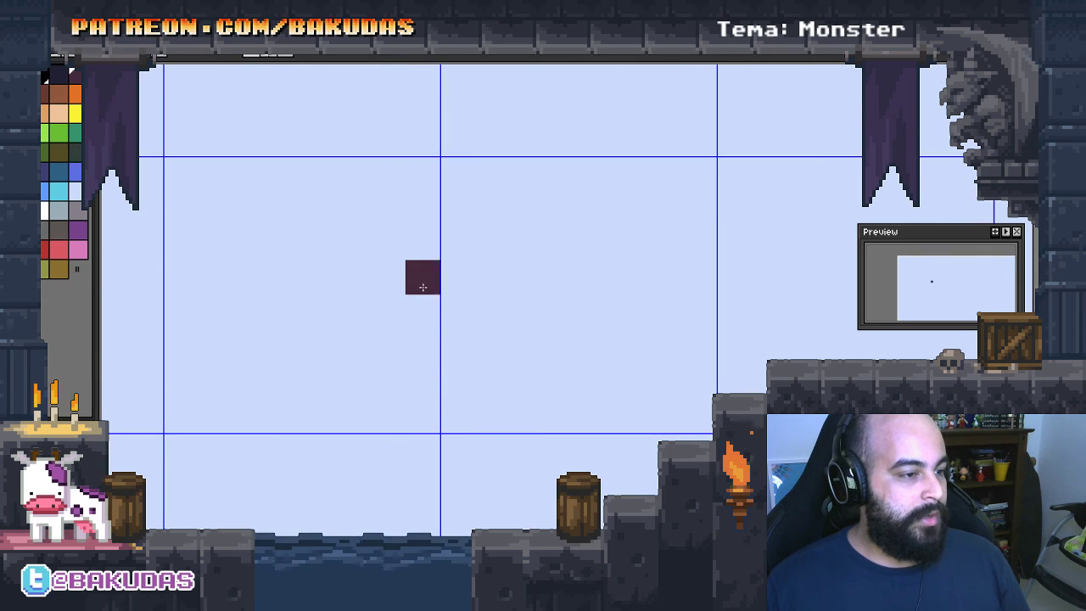
pyautogui.moveTo(419, 277)
pyautogui.mouseDown()
pyautogui.moveTo(396, 357)
pyautogui.moveTo(460, 272)
pyautogui.moveTo(456, 318)
pyautogui.mouseUp()
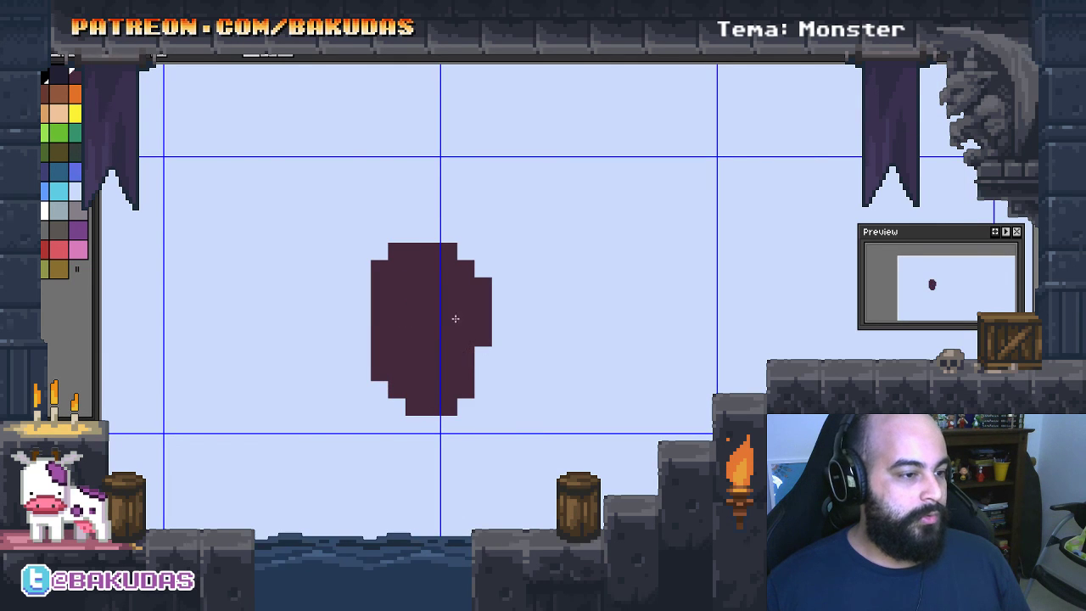
pyautogui.click(483, 372)
pyautogui.moveTo(498, 369); pyautogui.dragTo(532, 339)
pyautogui.moveTo(371, 246)
pyautogui.mouseDown()
pyautogui.moveTo(441, 286)
pyautogui.moveTo(400, 298)
pyautogui.moveTo(478, 359)
pyautogui.mouseUp()
pyautogui.moveTo(509, 246)
pyautogui.mouseDown()
pyautogui.moveTo(562, 249)
pyautogui.moveTo(563, 208)
pyautogui.moveTo(565, 293)
pyautogui.mouseUp()
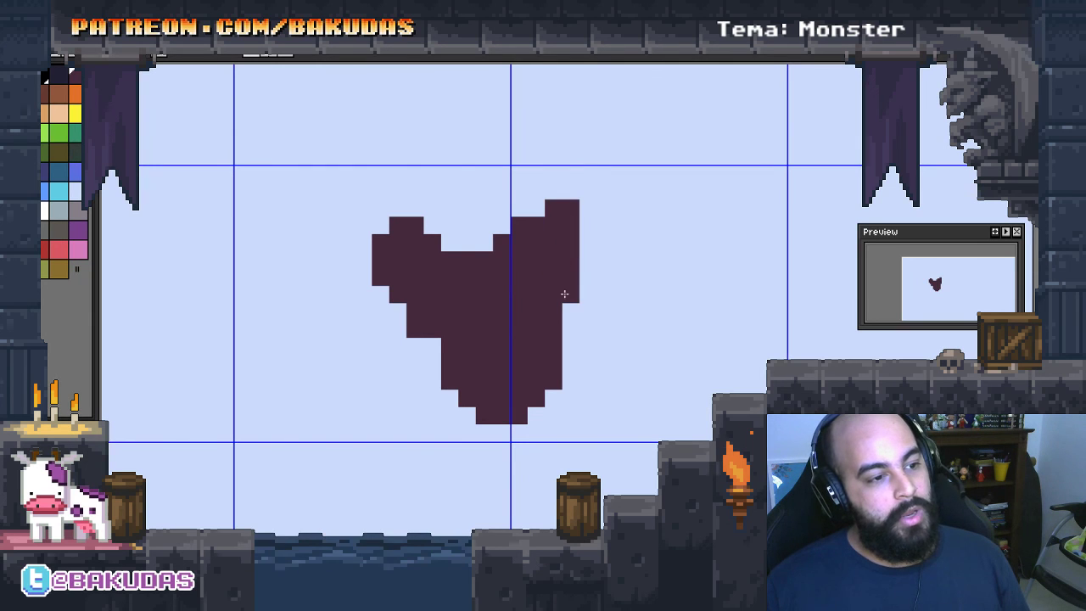
pyautogui.moveTo(577, 255)
pyautogui.mouseDown()
pyautogui.moveTo(583, 224)
pyautogui.moveTo(585, 263)
pyautogui.mouseUp()
pyautogui.moveTo(516, 337); pyautogui.dragTo(483, 311)
pyautogui.scroll(-1, 523, 337)
pyautogui.moveTo(540, 367); pyautogui.dragTo(535, 388)
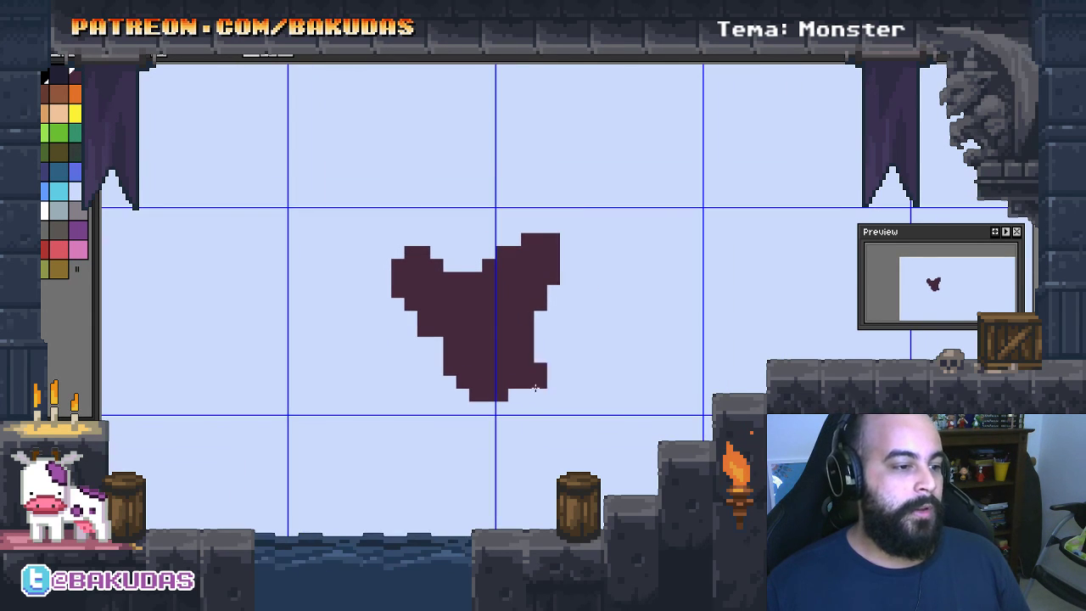
pyautogui.moveTo(564, 344)
pyautogui.mouseDown()
pyautogui.moveTo(543, 399)
pyautogui.moveTo(441, 406)
pyautogui.moveTo(436, 382)
pyautogui.moveTo(433, 418)
pyautogui.moveTo(510, 409)
pyautogui.mouseUp()
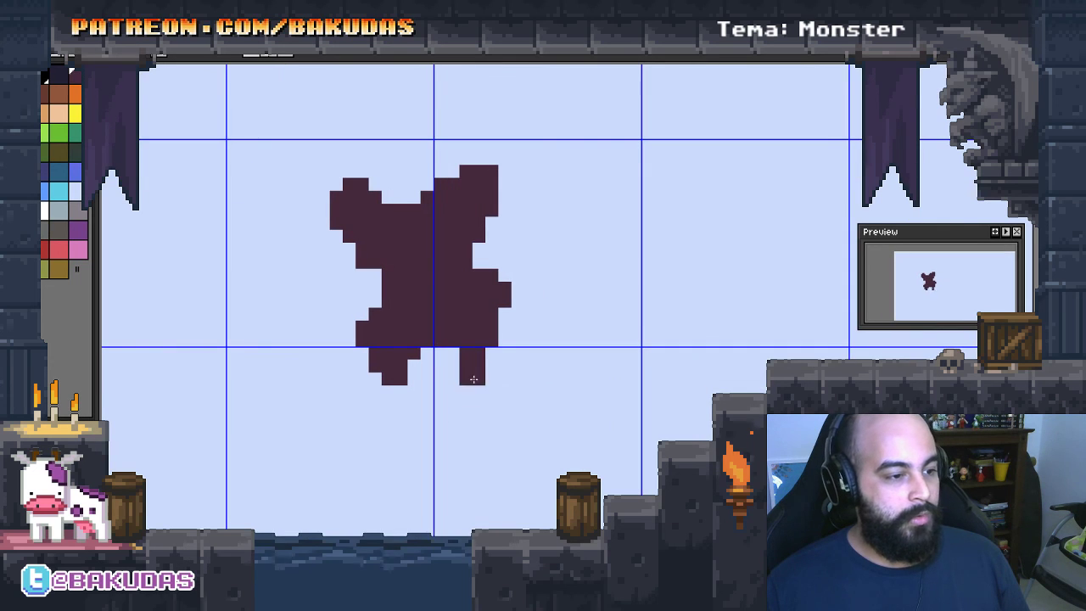
pyautogui.moveTo(465, 381); pyautogui.dragTo(497, 371)
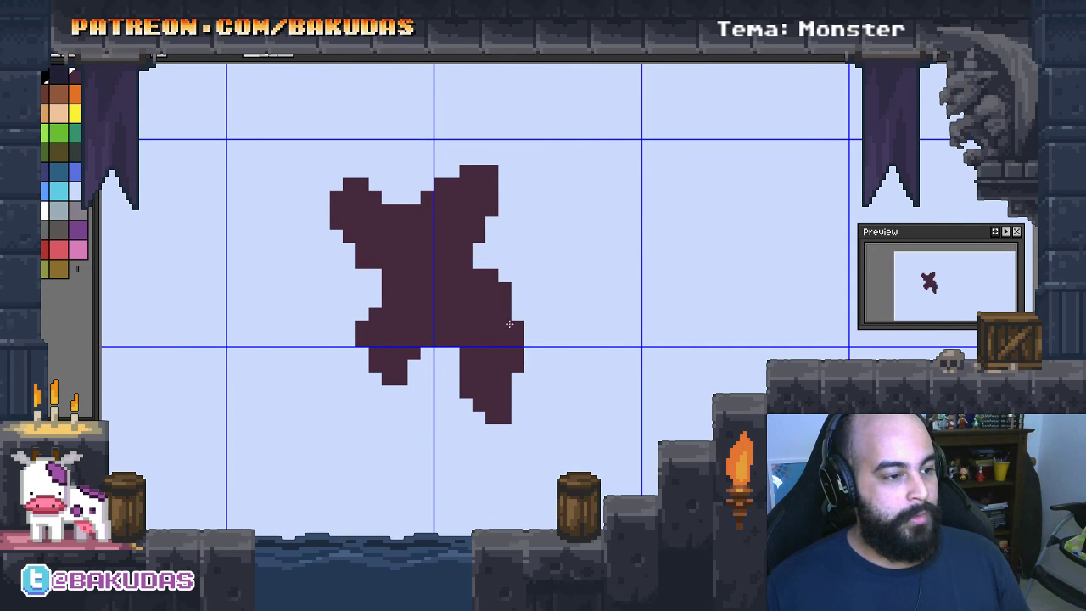
# Paint a round blob and a hollow rectangle to its right, toggling the grid off and on
pyautogui.moveTo(604, 259)
pyautogui.mouseDown()
pyautogui.moveTo(609, 378)
pyautogui.moveTo(721, 233)
pyautogui.moveTo(645, 352)
pyautogui.moveTo(681, 321)
pyautogui.mouseUp()
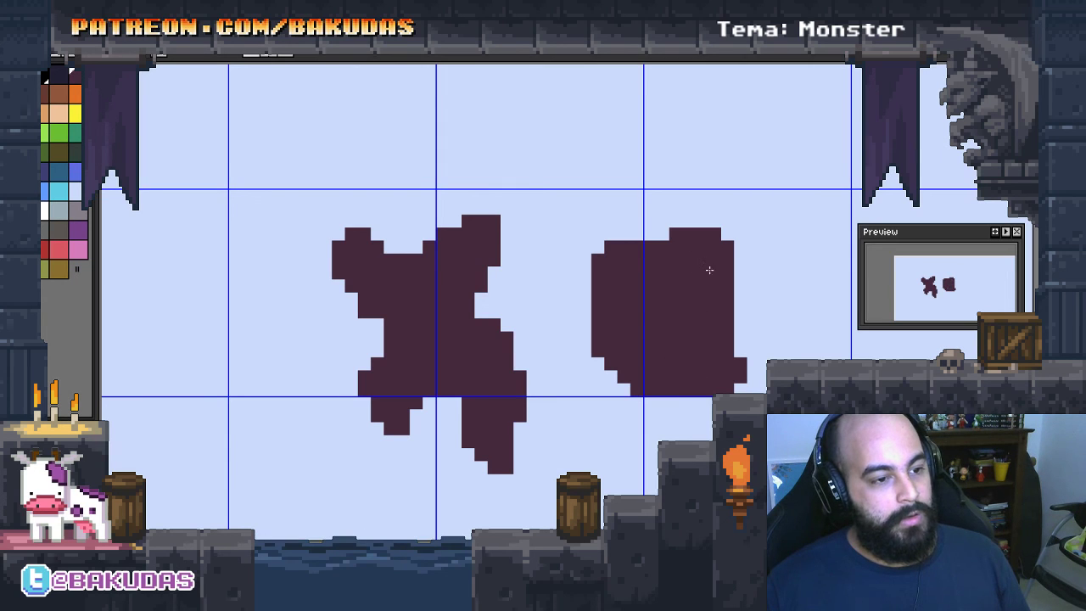
pyautogui.scroll(1, 577, 332)
pyautogui.scroll(-2, 603, 330)
pyautogui.moveTo(608, 299); pyautogui.dragTo(719, 382)
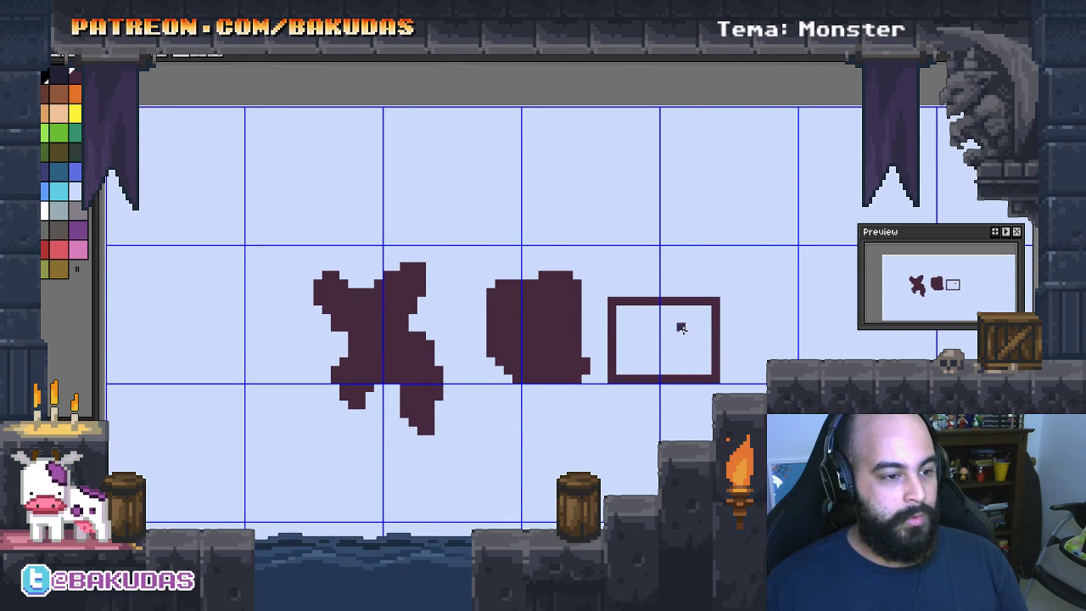
pyautogui.hotkey('ctrl', "'")
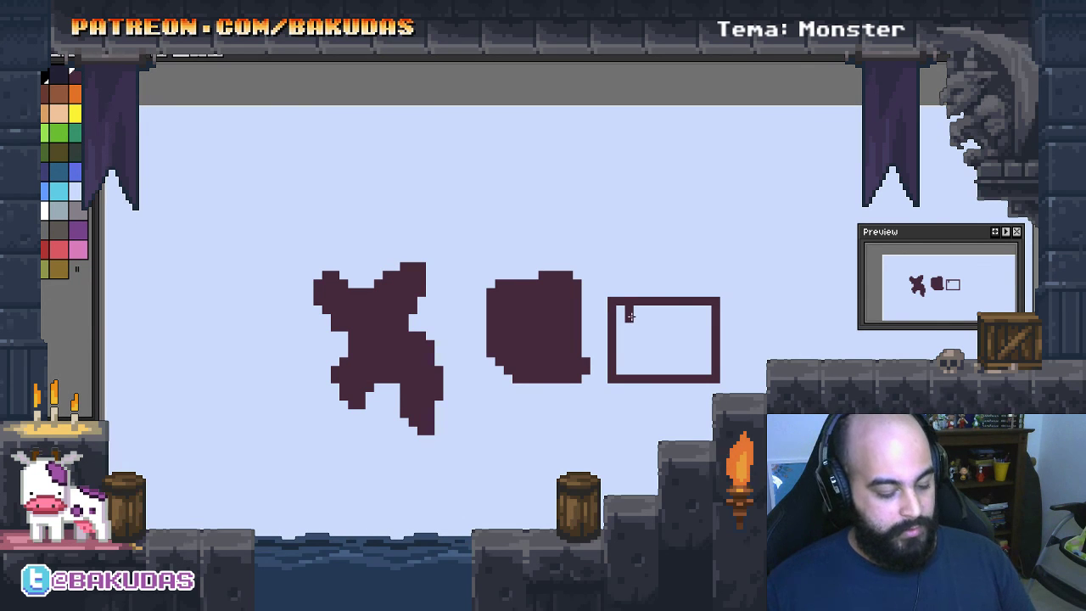
pyautogui.hotkey('ctrl', "'")
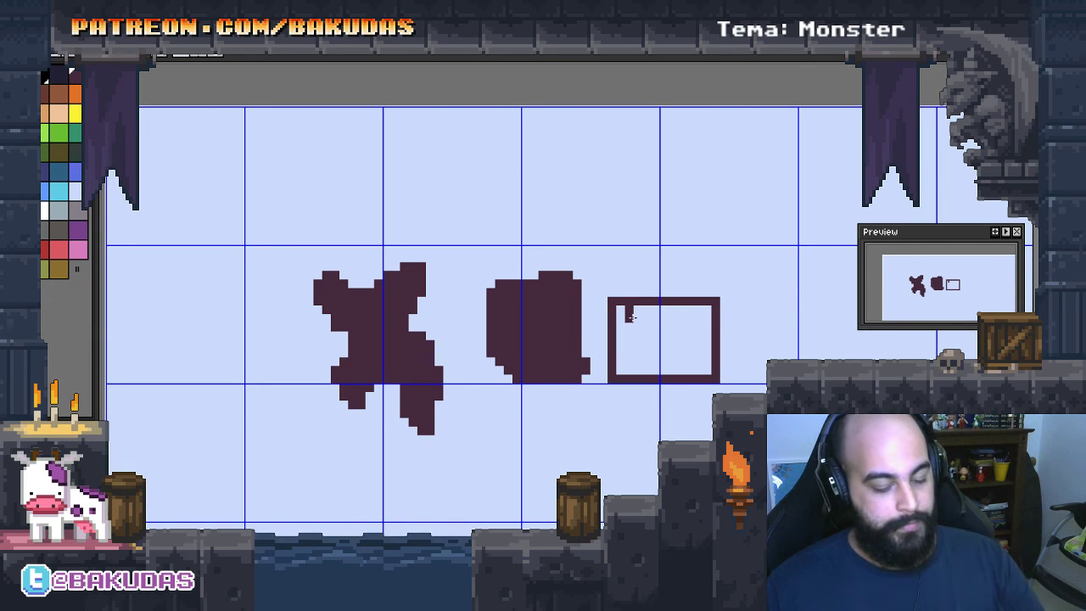
# Draw a large filled dome atop the rectangle, then try and undo a block at the X's top-left
pyautogui.moveTo(581, 209); pyautogui.dragTo(738, 316)
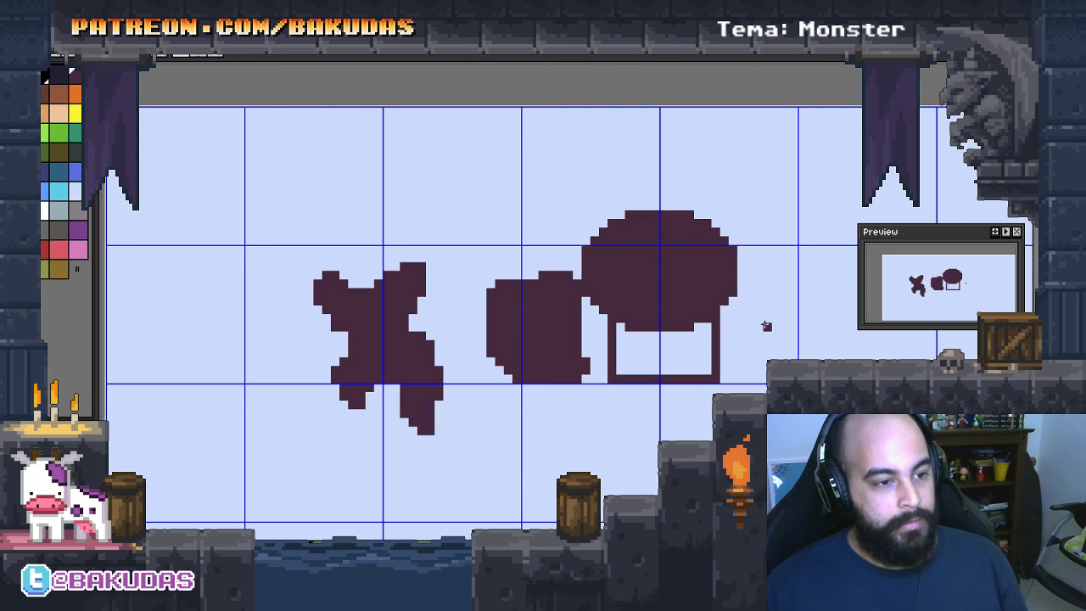
pyautogui.moveTo(666, 337)
pyautogui.mouseDown()
pyautogui.moveTo(638, 329)
pyautogui.moveTo(736, 351)
pyautogui.mouseUp()
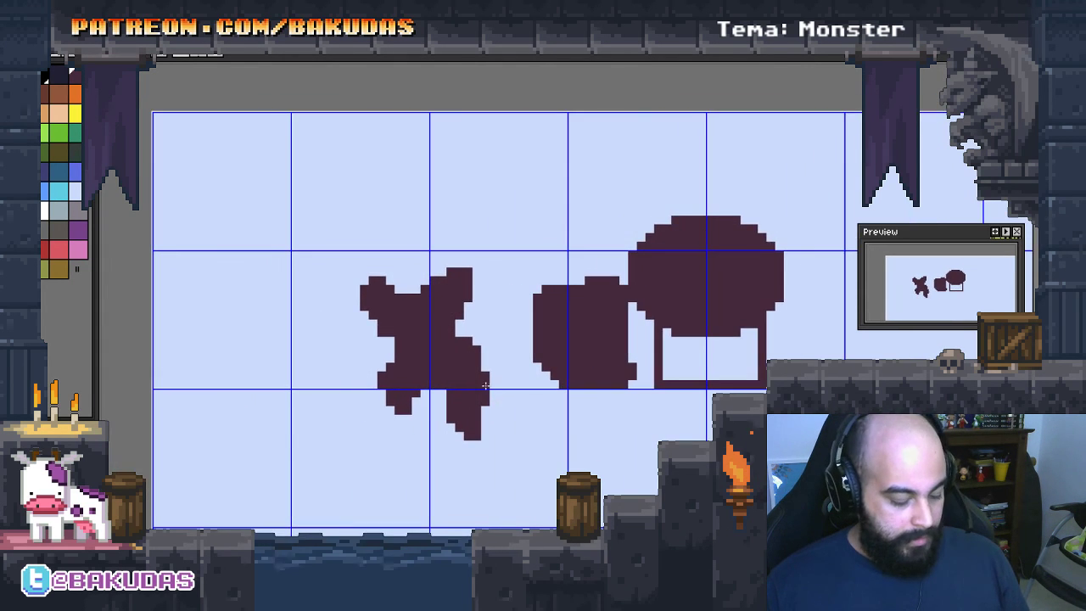
pyautogui.click(363, 280)
pyautogui.hotkey('ctrl', 'z')
# Sketch a lasso loop above the X creature, touch it up, and undo an arm stroke
pyautogui.moveTo(310, 212); pyautogui.dragTo(361, 219)
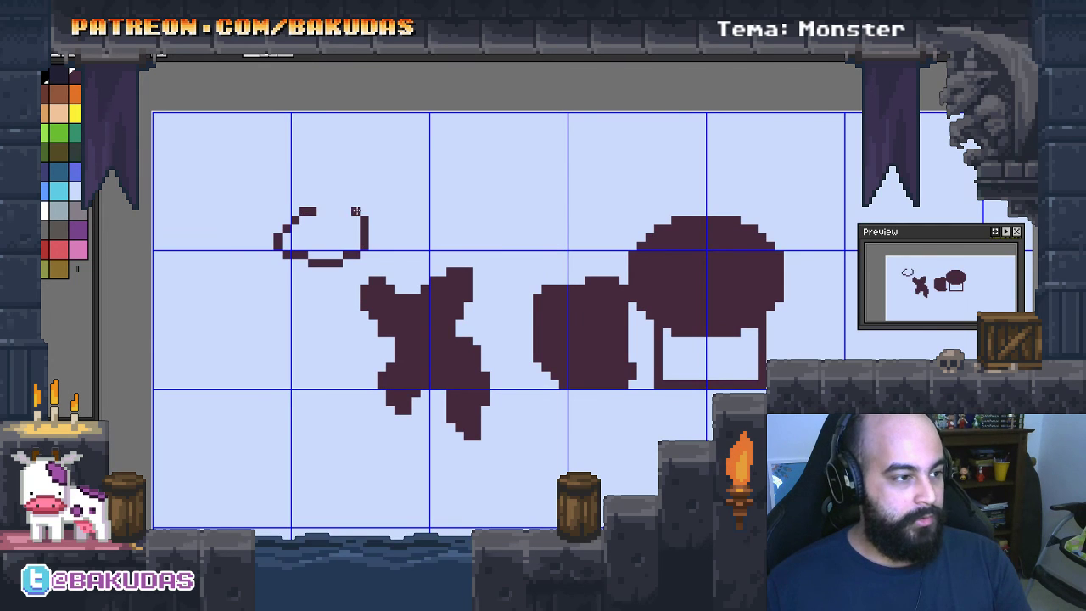
pyautogui.moveTo(516, 312); pyautogui.dragTo(482, 277)
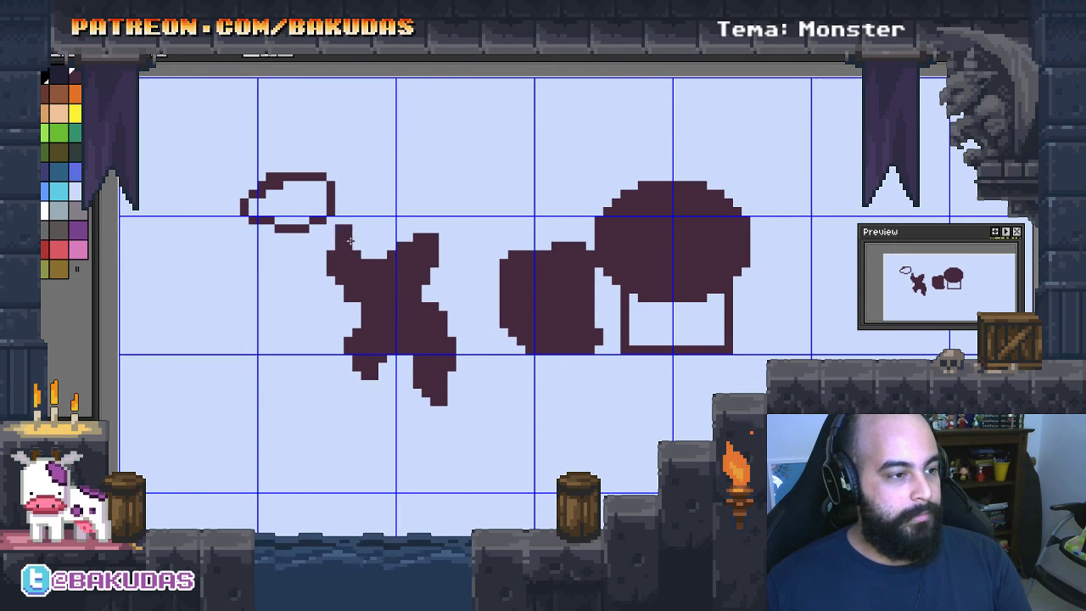
pyautogui.scroll(2, 388, 238)
pyautogui.scroll(2, 397, 242)
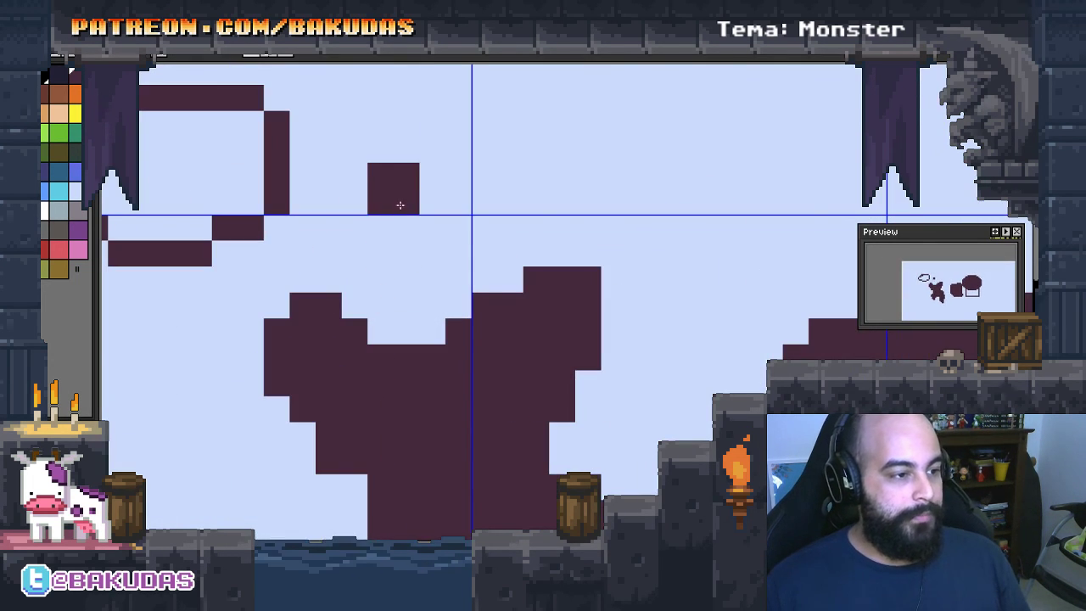
pyautogui.moveTo(402, 203)
pyautogui.mouseDown()
pyautogui.moveTo(484, 292)
pyautogui.moveTo(417, 305)
pyautogui.moveTo(485, 311)
pyautogui.moveTo(517, 169)
pyautogui.moveTo(532, 285)
pyautogui.mouseUp()
pyautogui.moveTo(533, 242)
pyautogui.mouseDown()
pyautogui.moveTo(671, 226)
pyautogui.moveTo(606, 230)
pyautogui.mouseUp()
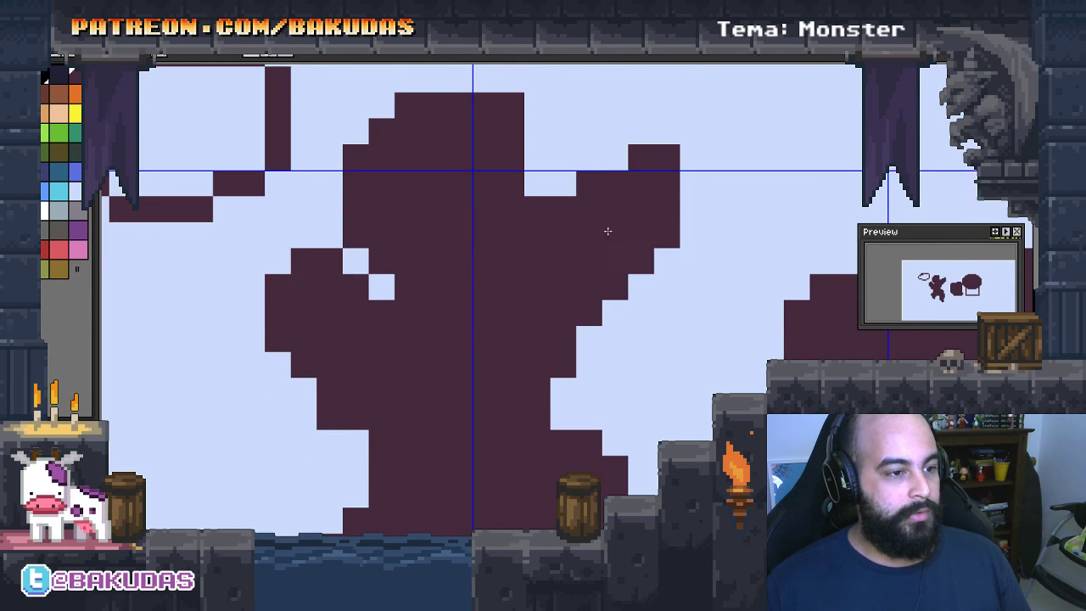
pyautogui.scroll(2, 595, 260)
pyautogui.scroll(-2, 595, 261)
pyautogui.hotkey('ctrl', 'z')
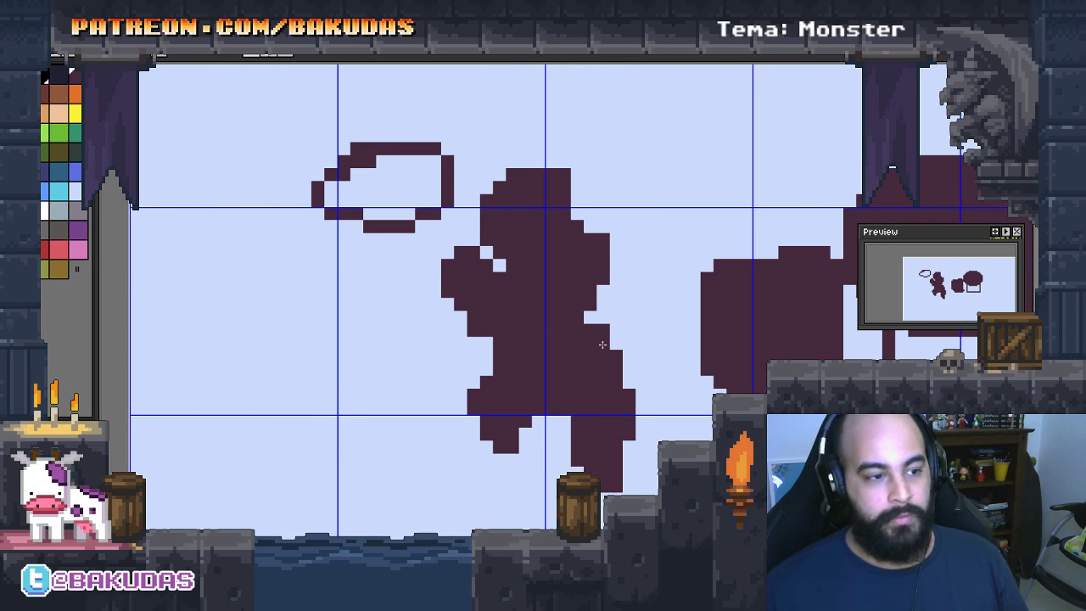
# Try a small square and a larger loop beside the monster, undoing both away again
pyautogui.click(576, 326)
pyautogui.scroll(1, 575, 325)
pyautogui.scroll(-1, 576, 326)
pyautogui.hotkey('ctrl', 'z')
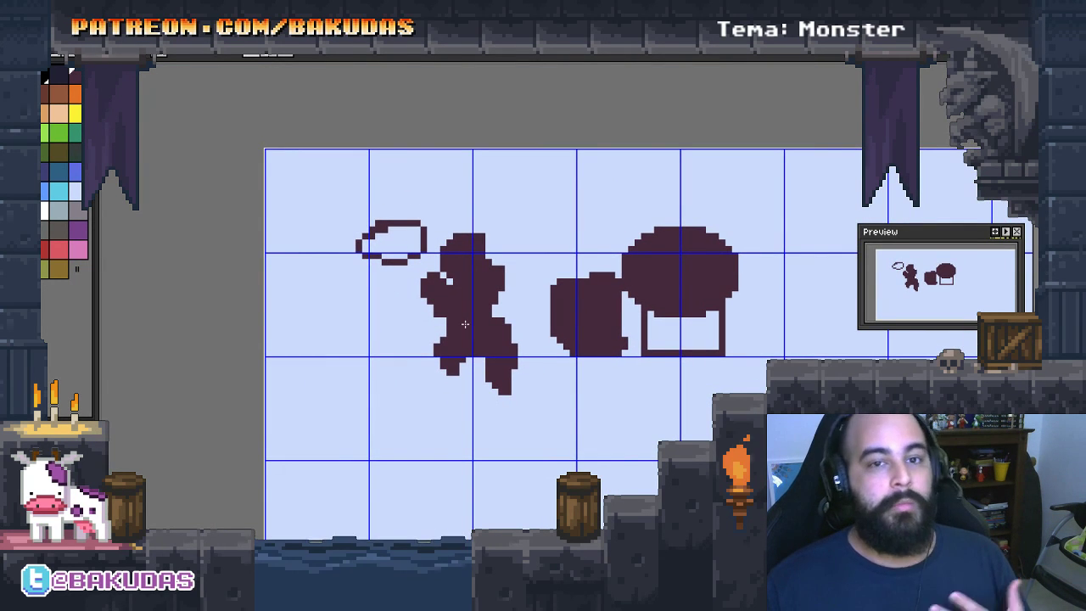
pyautogui.moveTo(465, 324); pyautogui.dragTo(461, 299)
pyautogui.moveTo(333, 269); pyautogui.dragTo(425, 223)
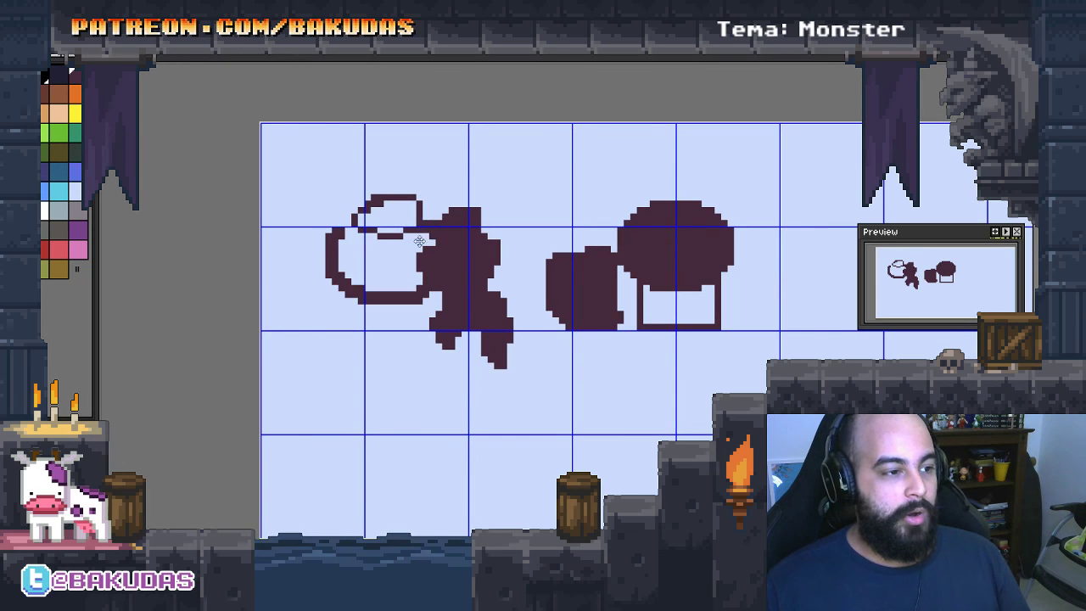
pyautogui.hotkey('ctrl', 'z')
pyautogui.hotkey('ctrl', 'z')
pyautogui.hotkey('ctrl', 'z')
pyautogui.hotkey('ctrl', 'z')
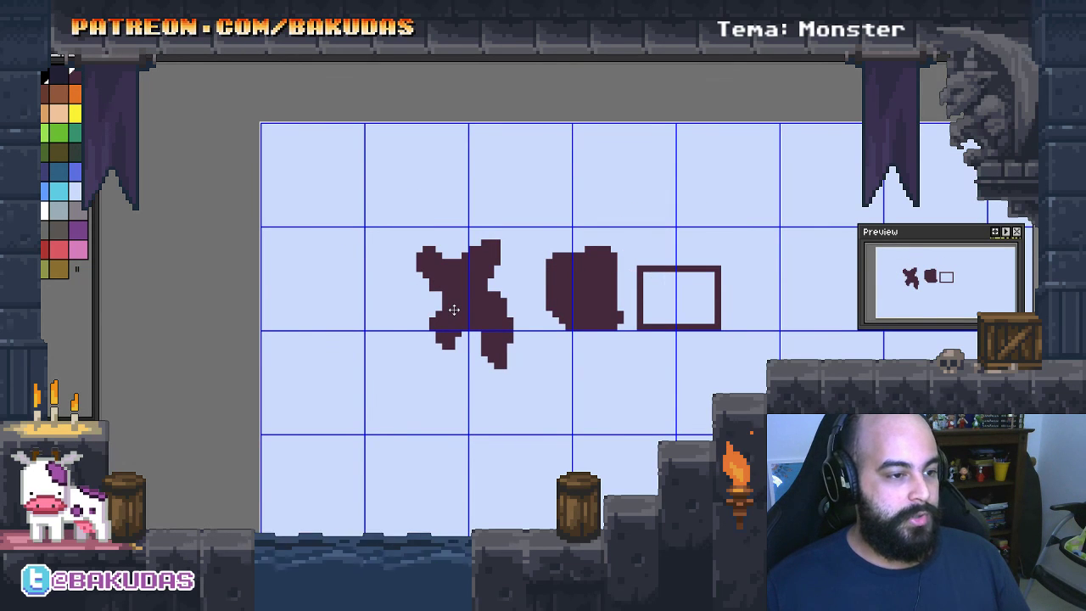
pyautogui.hotkey('ctrl', 'z')
pyautogui.hotkey('ctrl', 'z')
# Undo back to the X creature, then paint ear-like lobes and widen the heart's right side
pyautogui.hotkey('ctrl', 'z')
pyautogui.hotkey('ctrl', 'z')
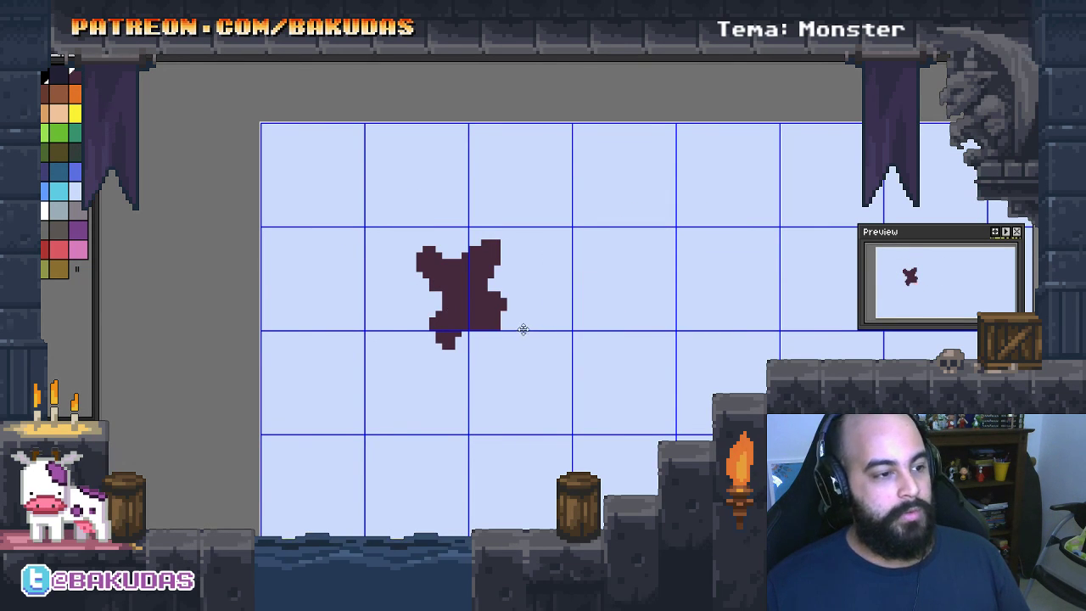
pyautogui.hotkey('ctrl', 'z')
pyautogui.hotkey('ctrl', 'z')
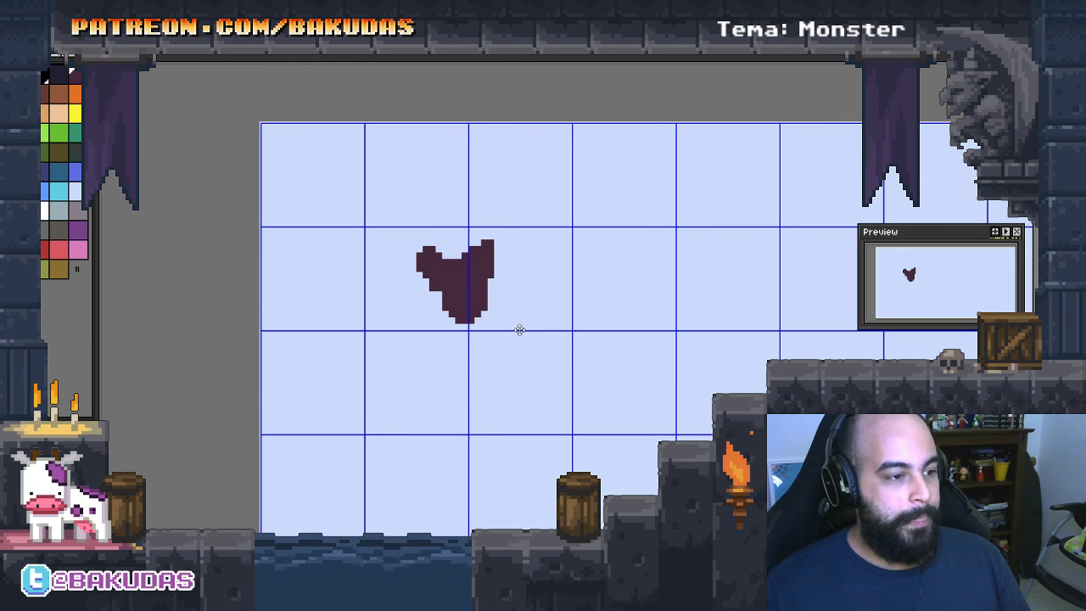
pyautogui.hotkey('ctrl', 'z')
pyautogui.hotkey('ctrl', 'z')
pyautogui.scroll(1, 488, 291)
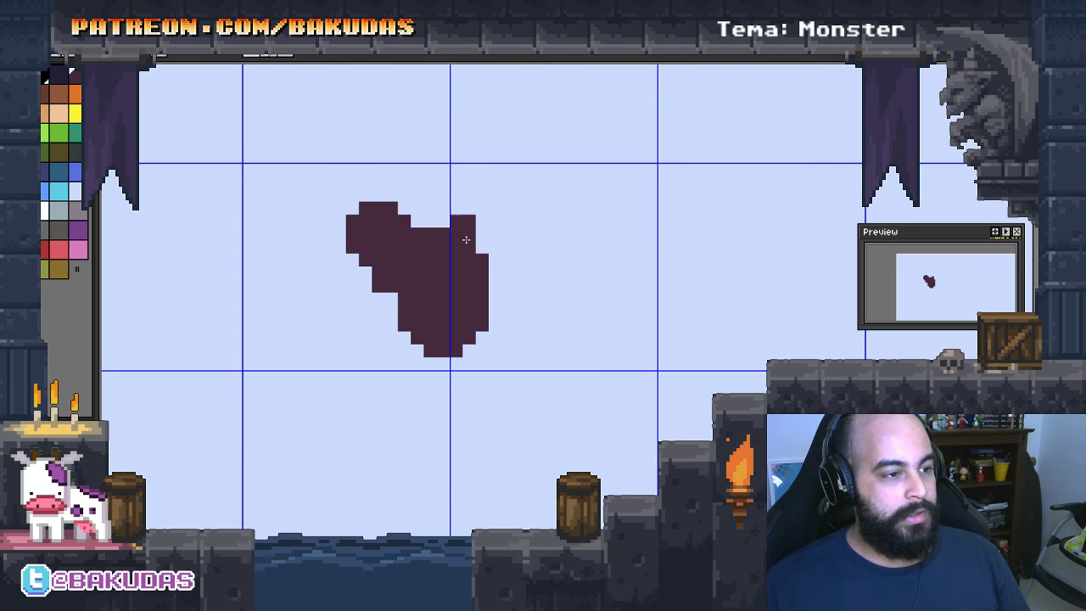
pyautogui.moveTo(466, 240); pyautogui.dragTo(485, 258)
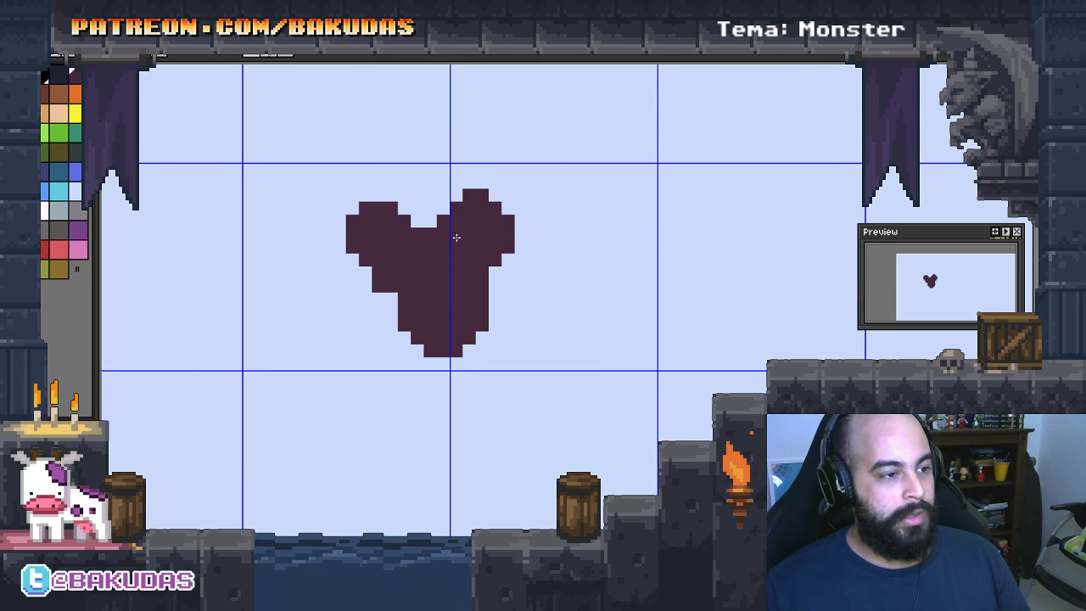
pyautogui.click(507, 270)
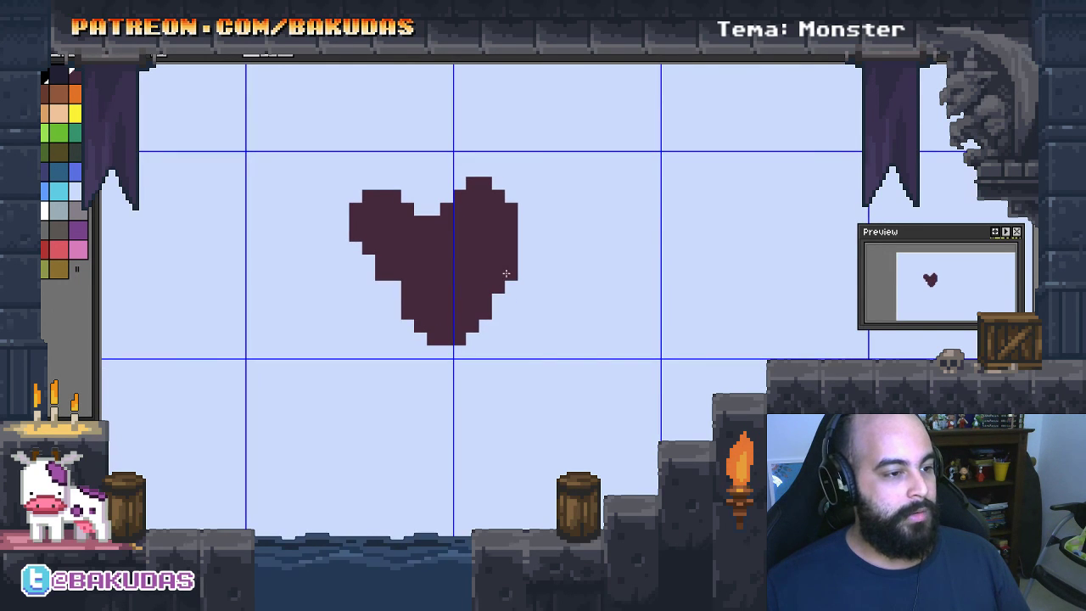
pyautogui.moveTo(499, 170); pyautogui.dragTo(507, 187)
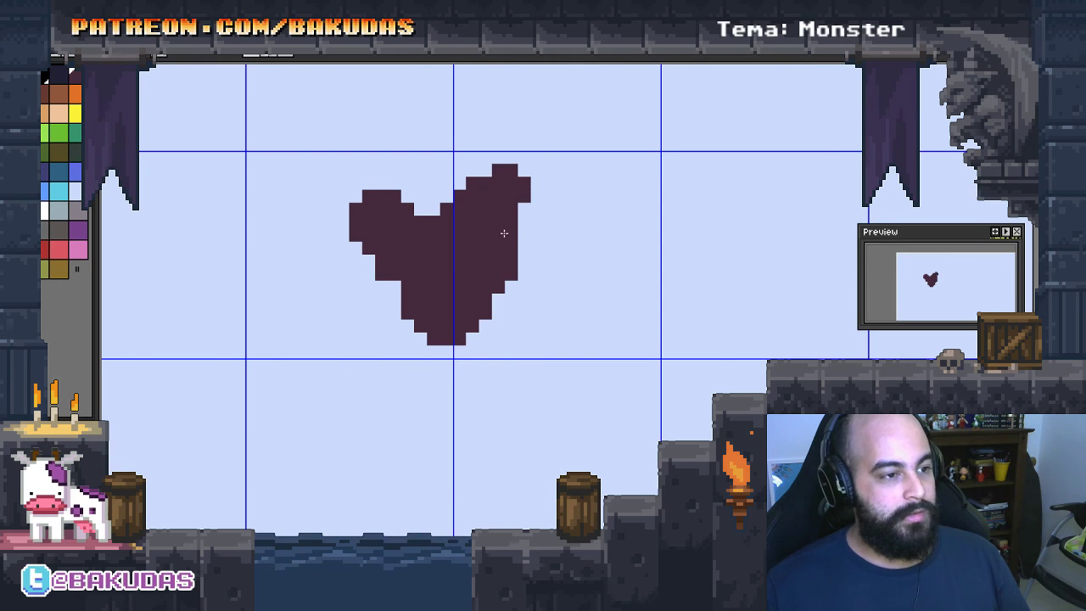
pyautogui.moveTo(504, 232); pyautogui.dragTo(526, 222)
# Undo the heart's top-right bump and place a small 2x2 dark block below-right of it
pyautogui.moveTo(519, 173); pyautogui.dragTo(466, 185)
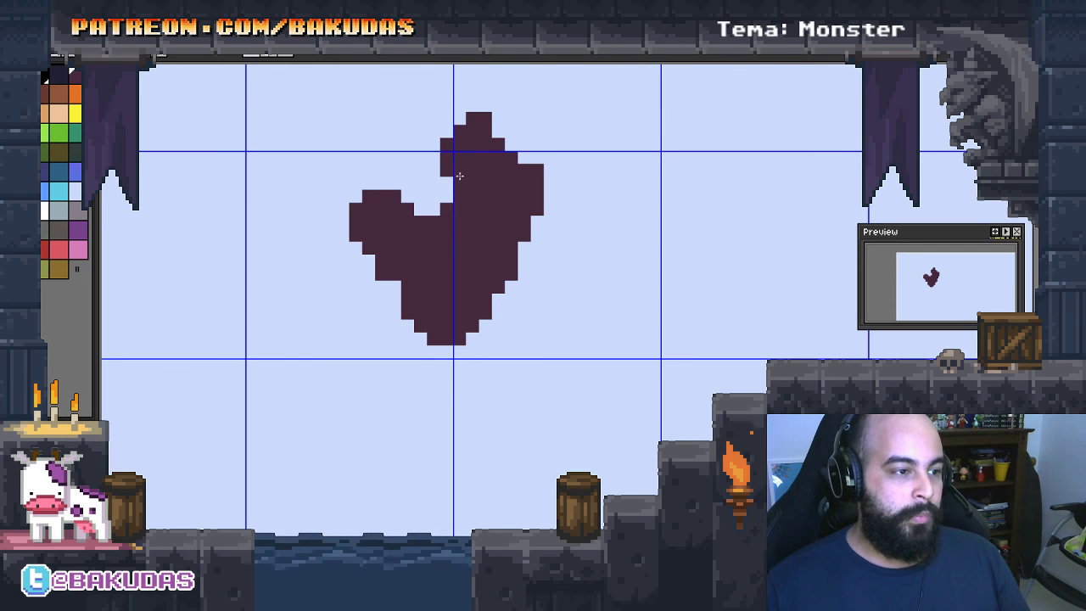
pyautogui.scroll(1, 501, 219)
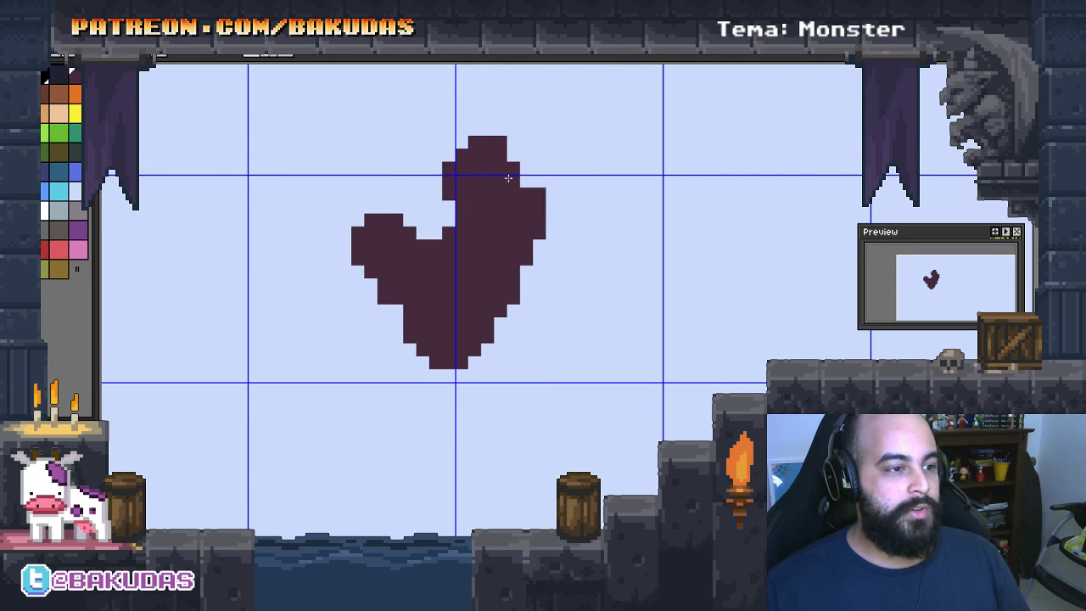
pyautogui.hotkey('ctrl', 'z')
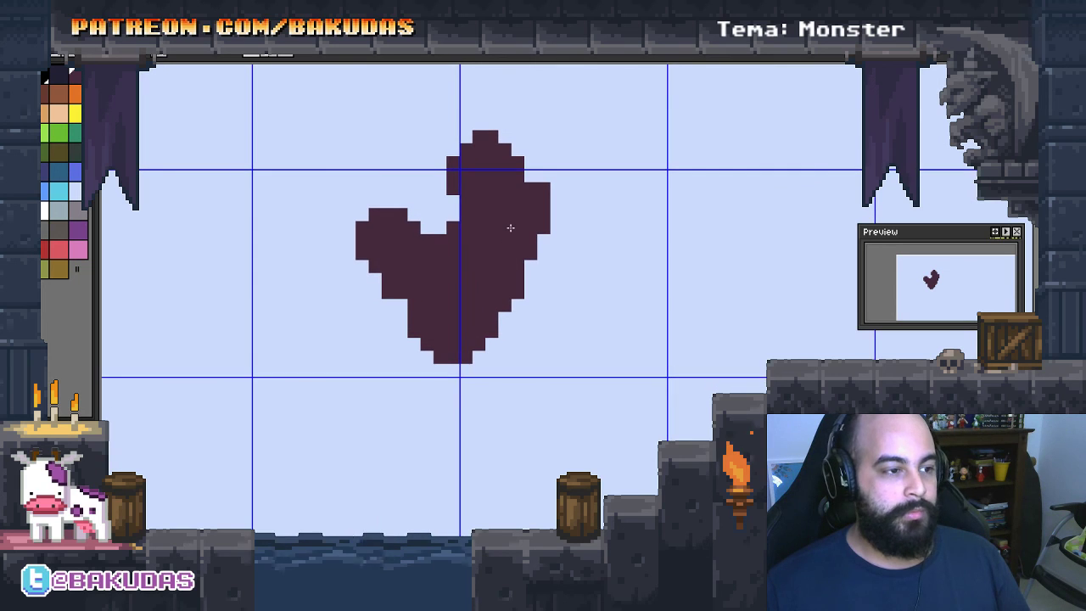
pyautogui.moveTo(465, 270)
pyautogui.mouseDown()
pyautogui.moveTo(496, 270)
pyautogui.moveTo(530, 322)
pyautogui.moveTo(533, 304)
pyautogui.moveTo(483, 278)
pyautogui.moveTo(451, 289)
pyautogui.mouseUp()
pyautogui.click(548, 314)
pyautogui.scroll(-1, 432, 298)
# Paint the second monster's rounded head, outstretched arms and flared legs below-right of the heart
pyautogui.scroll(-1, 439, 303)
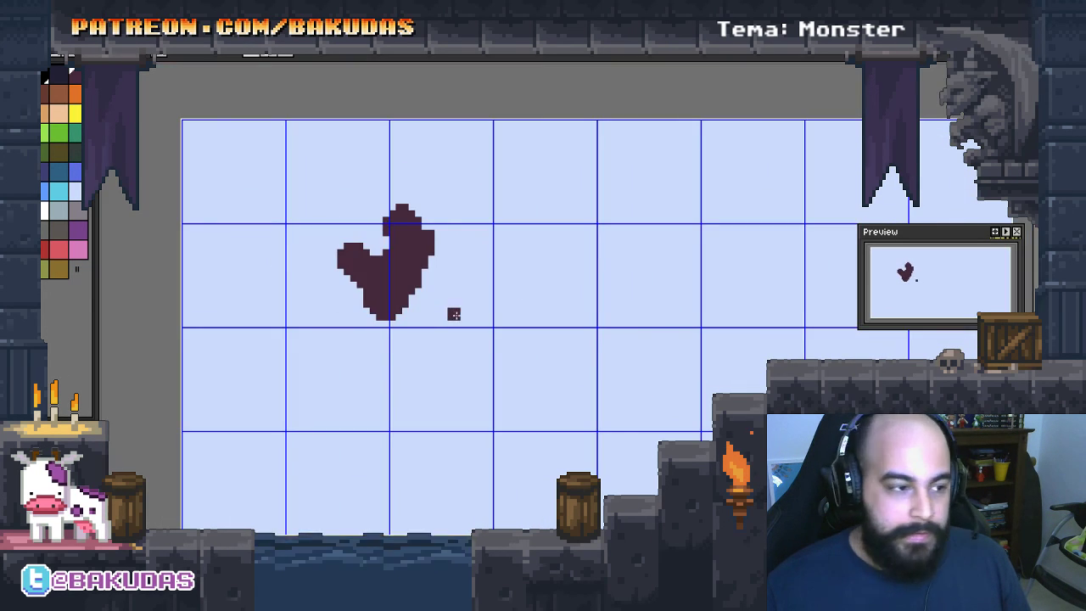
pyautogui.scroll(2, 454, 314)
pyautogui.moveTo(474, 280)
pyautogui.mouseDown()
pyautogui.moveTo(550, 308)
pyautogui.moveTo(494, 304)
pyautogui.moveTo(504, 315)
pyautogui.moveTo(493, 351)
pyautogui.moveTo(377, 297)
pyautogui.moveTo(473, 329)
pyautogui.moveTo(538, 327)
pyautogui.moveTo(618, 279)
pyautogui.moveTo(626, 309)
pyautogui.moveTo(611, 327)
pyautogui.moveTo(537, 313)
pyautogui.mouseUp()
pyautogui.scroll(-2, 512, 357)
pyautogui.scroll(1, 553, 360)
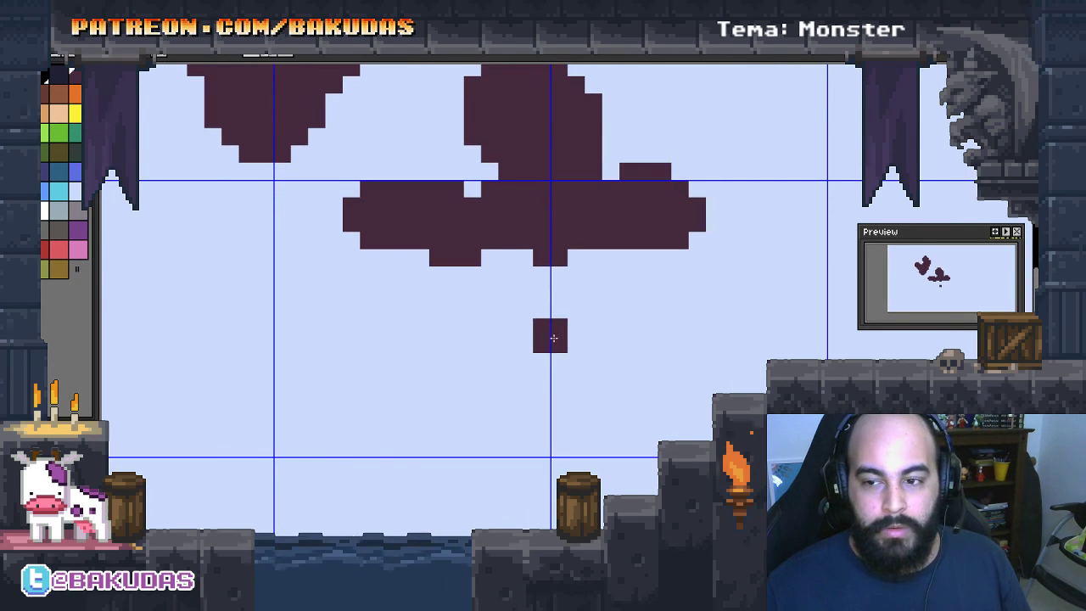
pyautogui.moveTo(509, 255); pyautogui.dragTo(480, 297)
pyautogui.moveTo(434, 268)
pyautogui.mouseDown()
pyautogui.moveTo(555, 308)
pyautogui.moveTo(565, 345)
pyautogui.moveTo(617, 279)
pyautogui.moveTo(667, 257)
pyautogui.mouseUp()
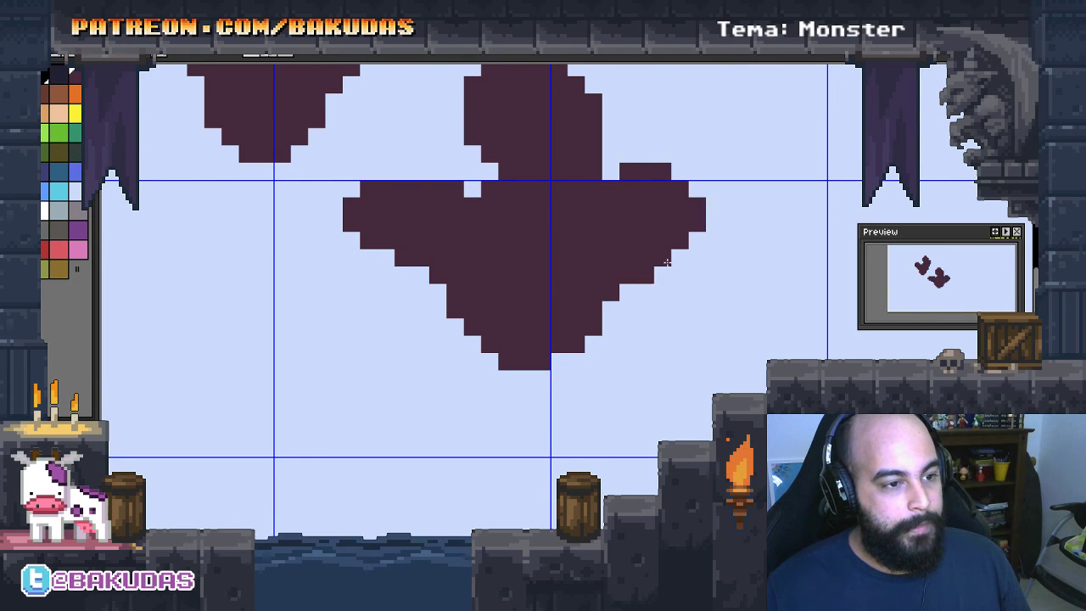
pyautogui.moveTo(559, 361)
pyautogui.mouseDown()
pyautogui.moveTo(695, 359)
pyautogui.moveTo(716, 216)
pyautogui.mouseUp()
pyautogui.moveTo(552, 317)
pyautogui.mouseDown()
pyautogui.moveTo(463, 360)
pyautogui.moveTo(552, 382)
pyautogui.moveTo(586, 340)
pyautogui.moveTo(631, 344)
pyautogui.moveTo(703, 376)
pyautogui.moveTo(670, 305)
pyautogui.mouseUp()
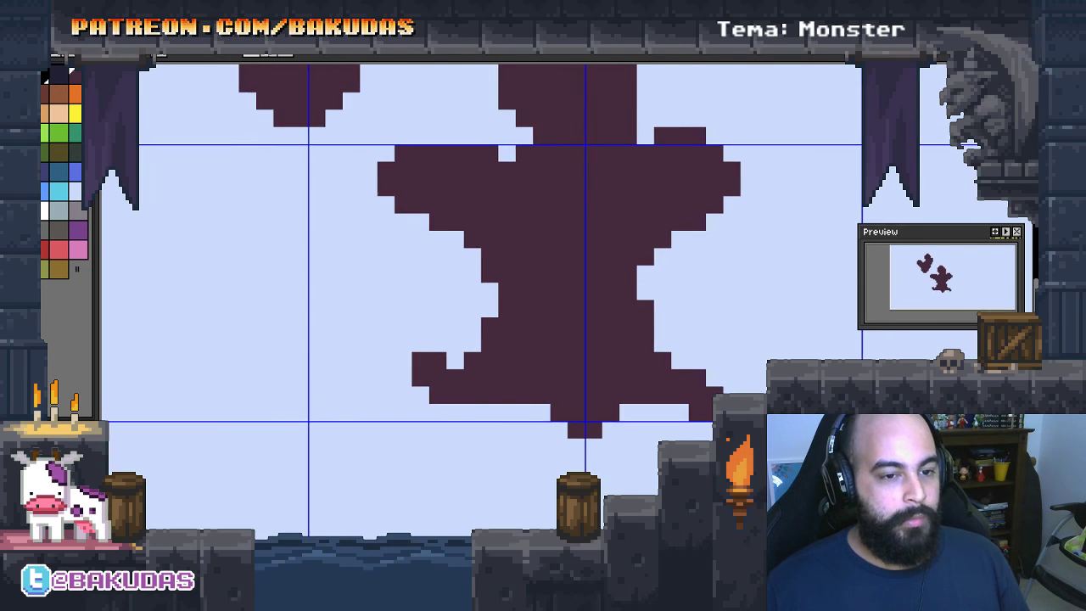
pyautogui.scroll(-5, 714, 384)
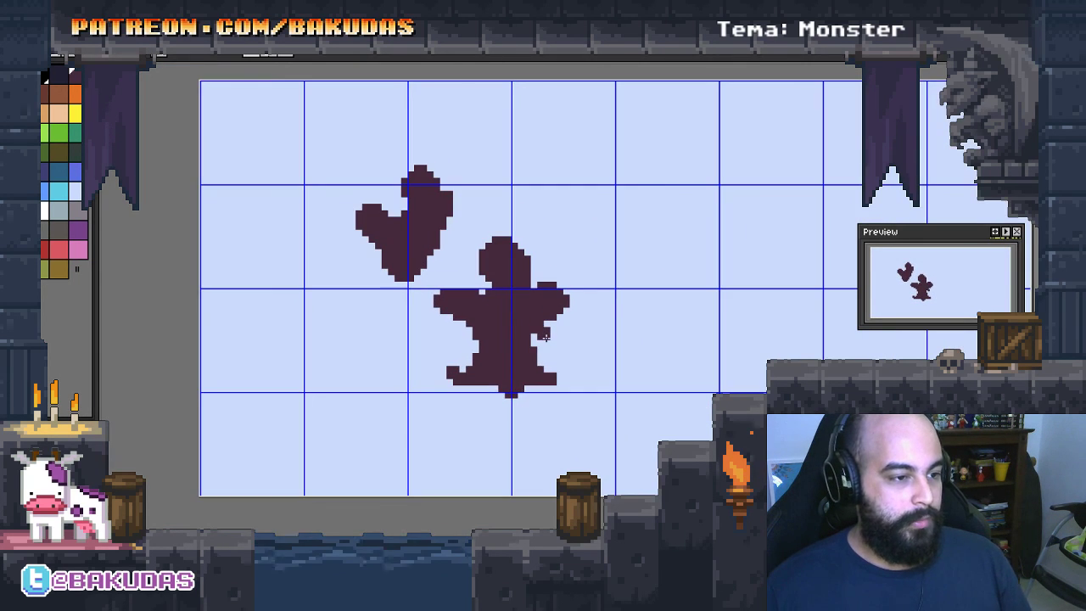
# Add dark blocks to the monster's left foot and paint a new arm on its right side
pyautogui.scroll(3, 438, 387)
pyautogui.scroll(1, 437, 388)
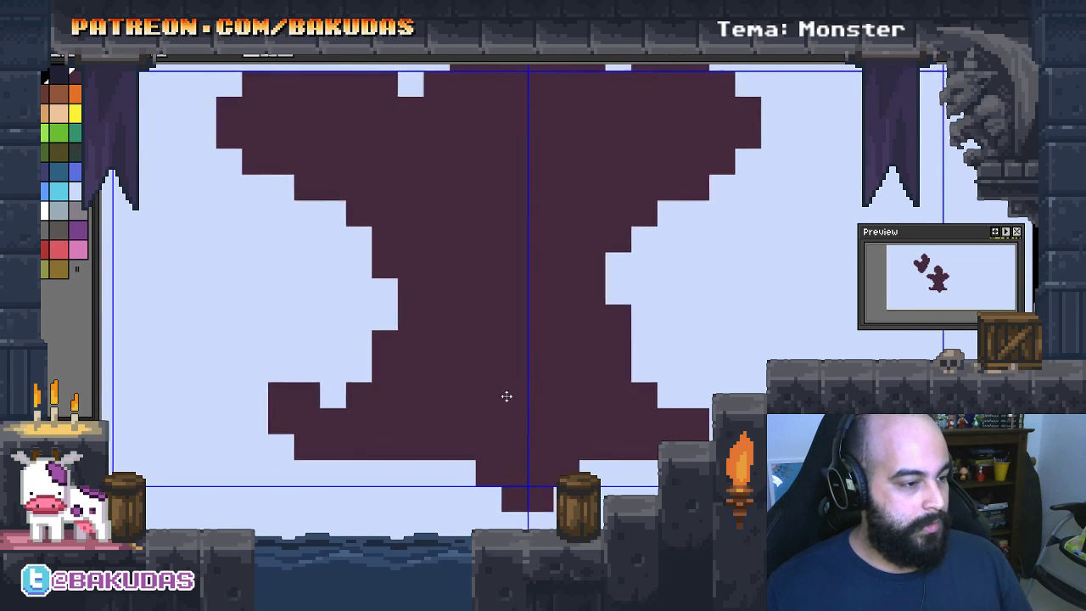
pyautogui.hscroll(-3, 506, 392)
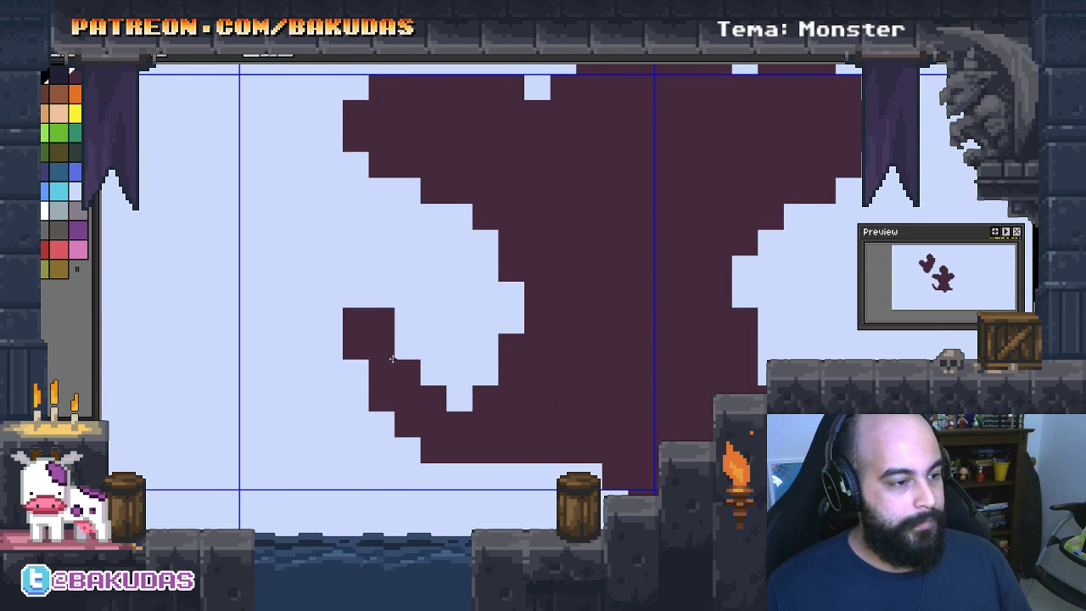
pyautogui.moveTo(378, 318); pyautogui.dragTo(378, 343)
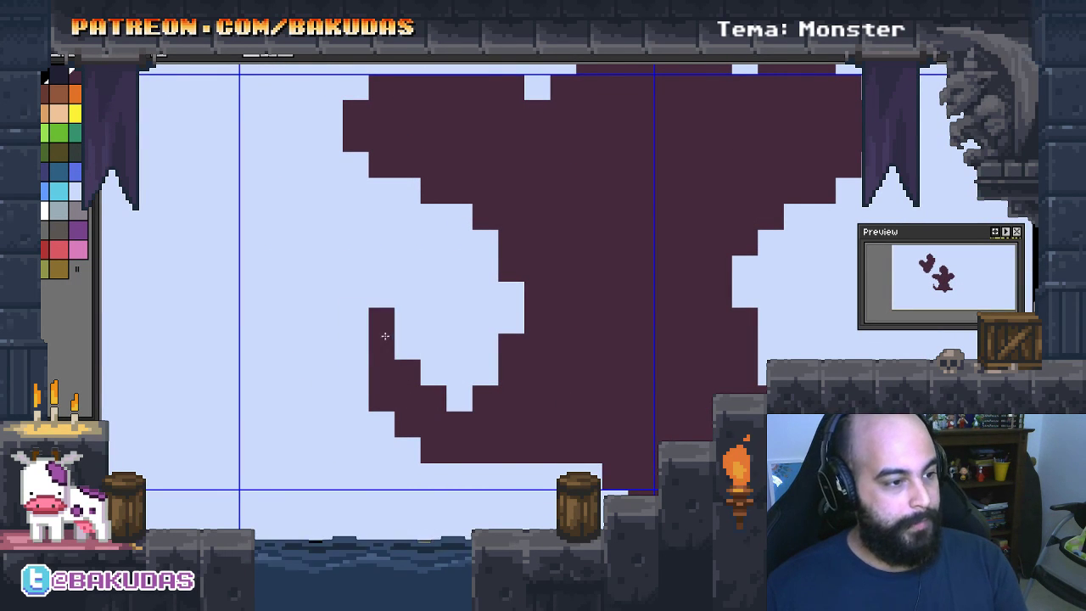
pyautogui.moveTo(588, 369); pyautogui.dragTo(478, 339)
pyautogui.click(752, 329)
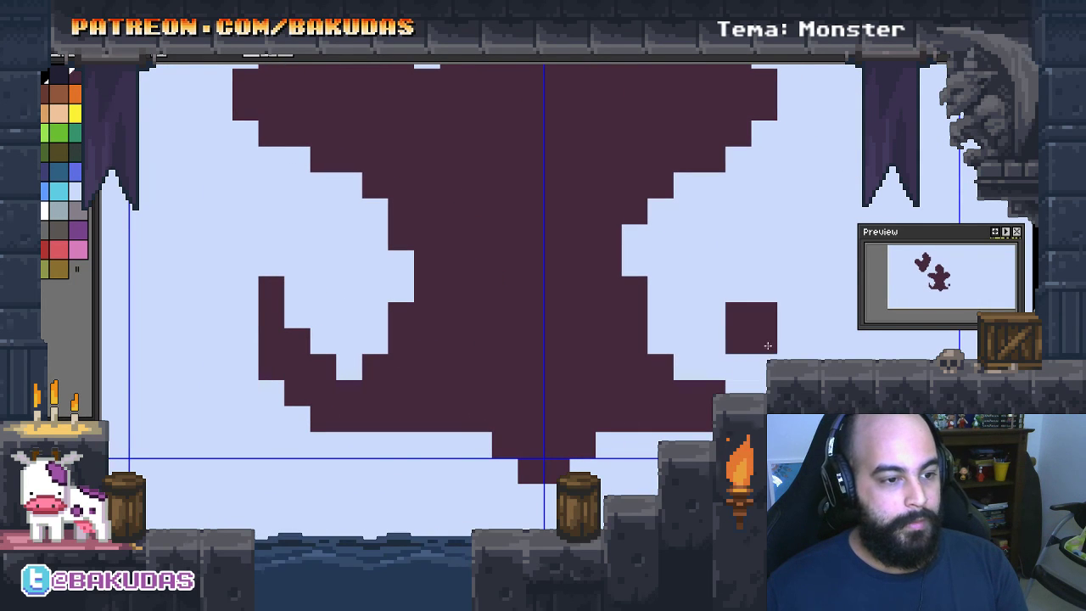
pyautogui.moveTo(726, 342); pyautogui.dragTo(738, 368)
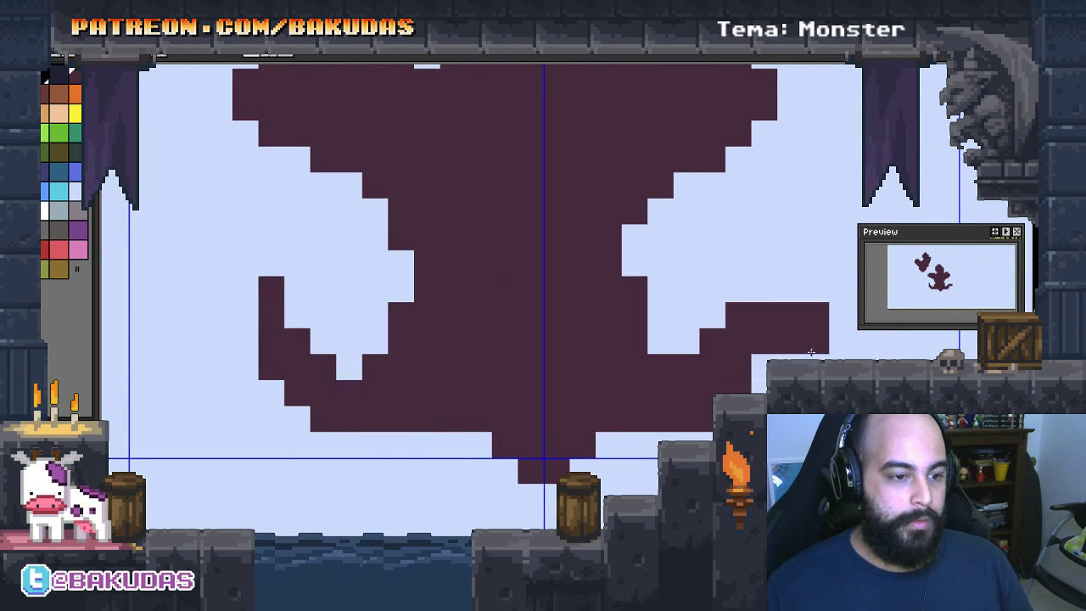
pyautogui.moveTo(539, 442)
pyautogui.mouseDown()
pyautogui.moveTo(622, 356)
pyautogui.moveTo(615, 364)
pyautogui.moveTo(631, 322)
pyautogui.mouseUp()
# Paint a lower-left arm and a right leg, filling notches and erasing a stray block
pyautogui.moveTo(344, 356)
pyautogui.mouseDown()
pyautogui.moveTo(475, 424)
pyautogui.moveTo(444, 359)
pyautogui.mouseUp()
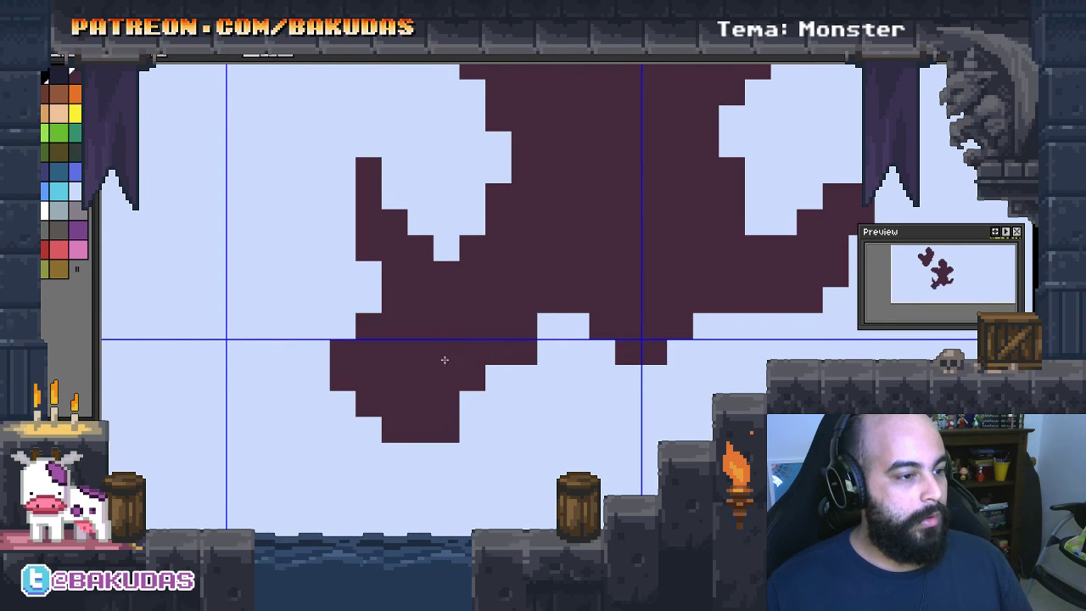
pyautogui.moveTo(526, 322)
pyautogui.mouseDown()
pyautogui.moveTo(554, 335)
pyautogui.moveTo(576, 326)
pyautogui.mouseUp()
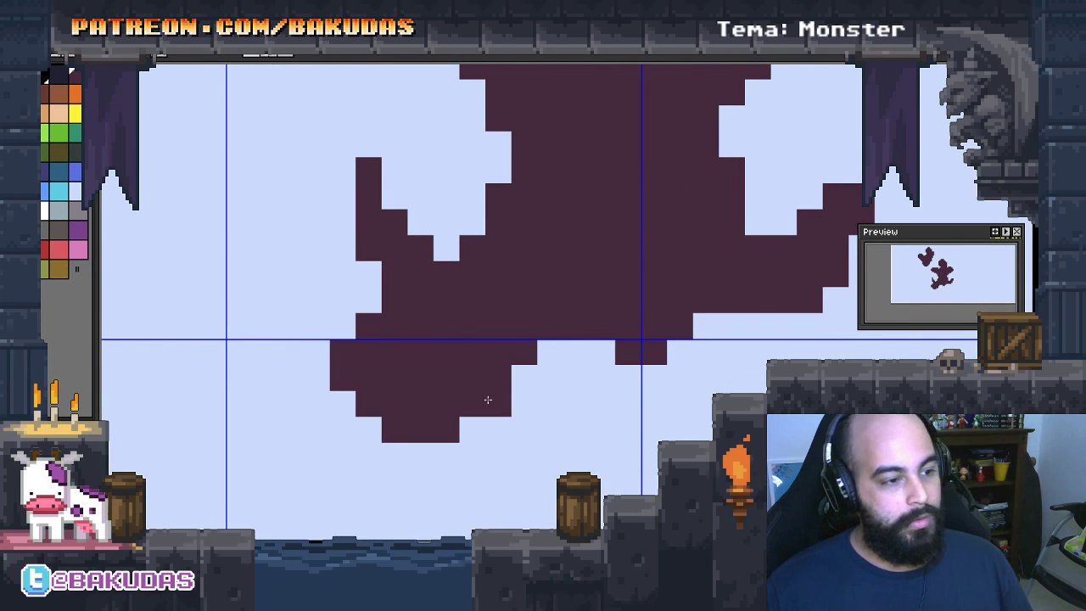
pyautogui.moveTo(539, 462); pyautogui.dragTo(511, 455)
pyautogui.moveTo(577, 339)
pyautogui.mouseDown()
pyautogui.moveTo(573, 424)
pyautogui.moveTo(620, 412)
pyautogui.moveTo(621, 383)
pyautogui.mouseUp()
pyautogui.moveTo(701, 424)
pyautogui.mouseDown()
pyautogui.moveTo(696, 414)
pyautogui.moveTo(594, 424)
pyautogui.mouseUp()
pyautogui.moveTo(568, 319)
pyautogui.mouseDown()
pyautogui.moveTo(619, 319)
pyautogui.moveTo(696, 391)
pyautogui.moveTo(747, 371)
pyautogui.moveTo(699, 374)
pyautogui.moveTo(673, 422)
pyautogui.mouseUp()
pyautogui.rightClick(674, 421)
pyautogui.click(690, 407)
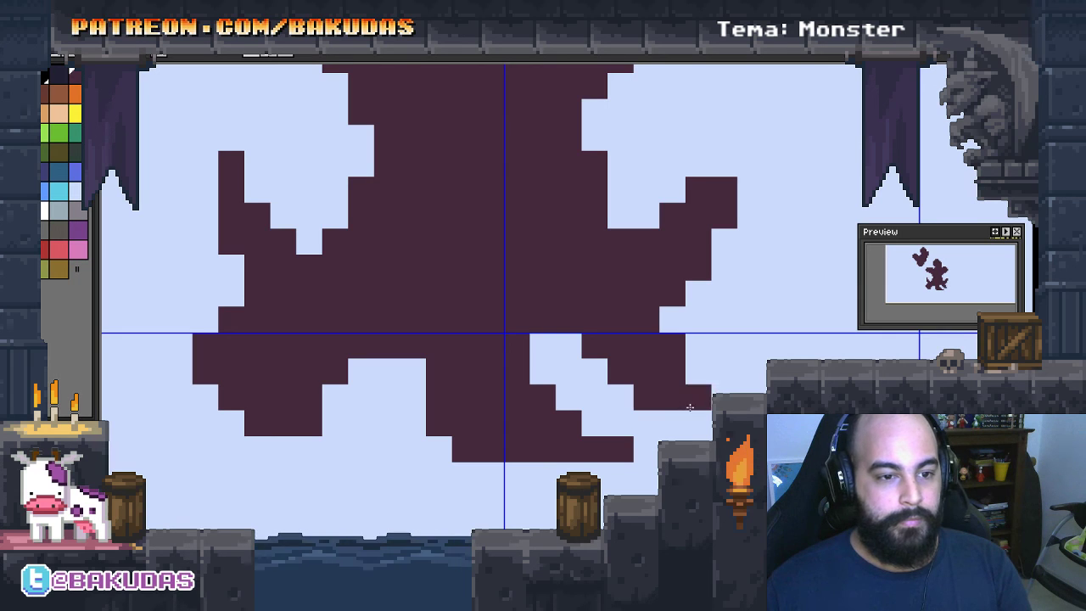
# Dot loose specks beside both arms and shrink the brush to a single pixel
pyautogui.scroll(2, 695, 406)
pyautogui.click(752, 193)
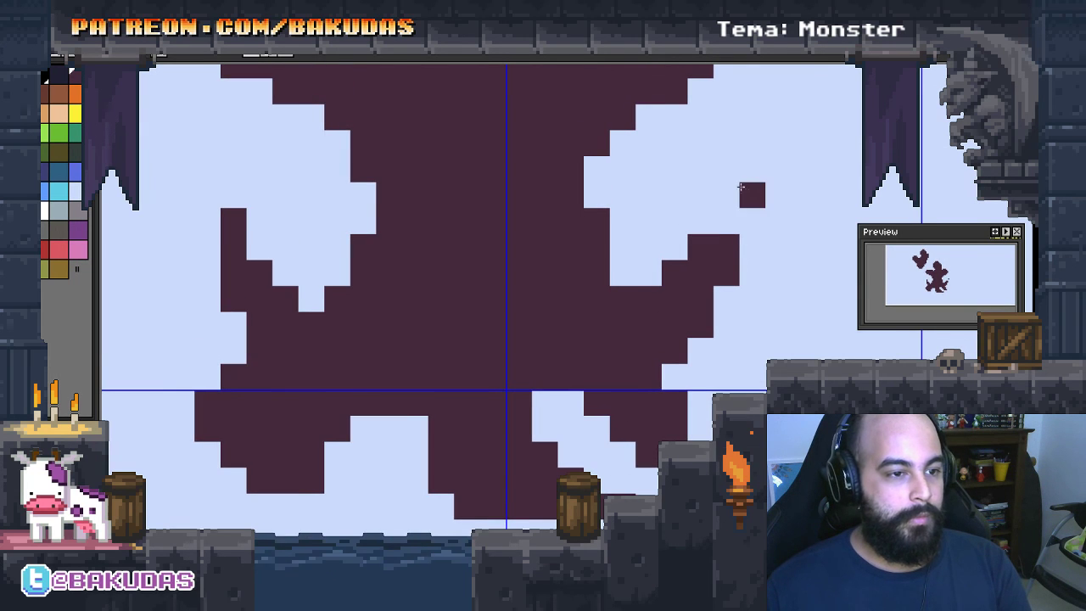
pyautogui.click(729, 167)
pyautogui.scroll(2, 538, 322)
pyautogui.click(286, 370)
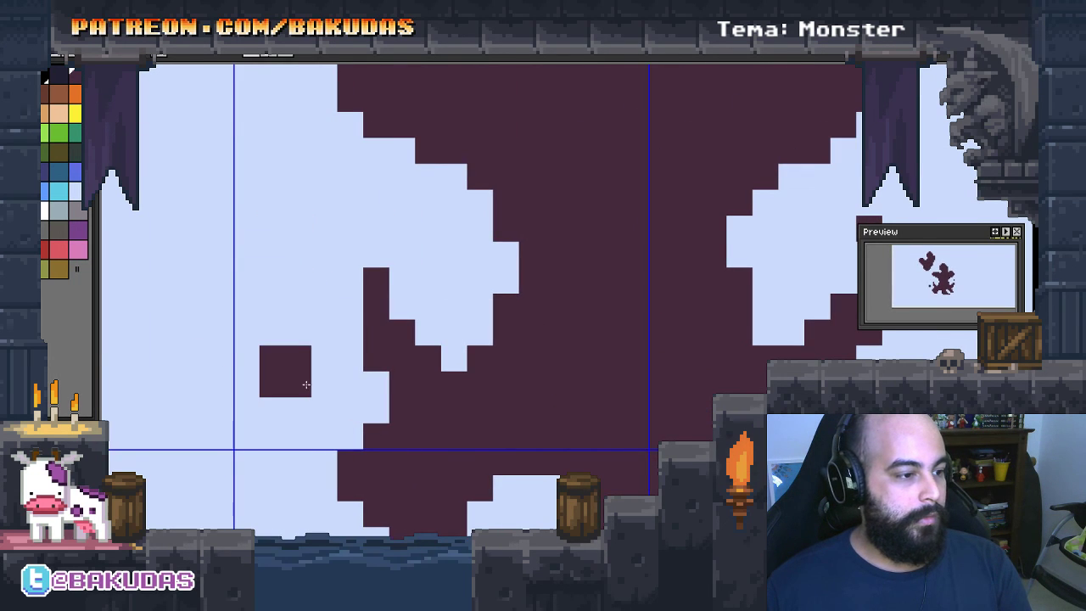
pyautogui.press('-')
pyautogui.hscroll(5, 717, 174)
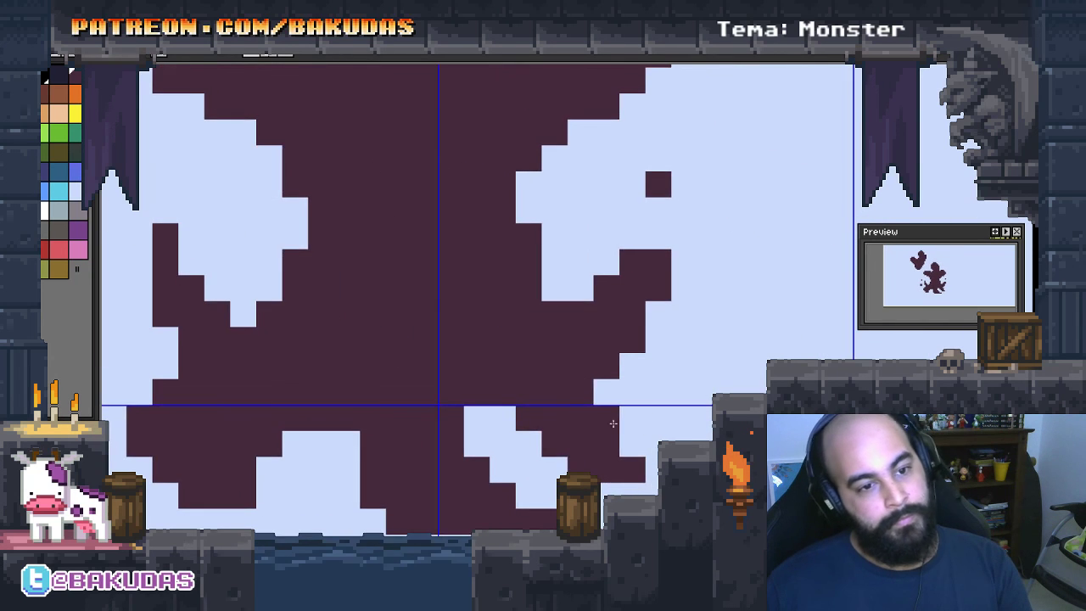
pyautogui.scroll(-2, 602, 131)
pyautogui.scroll(-3, 604, 379)
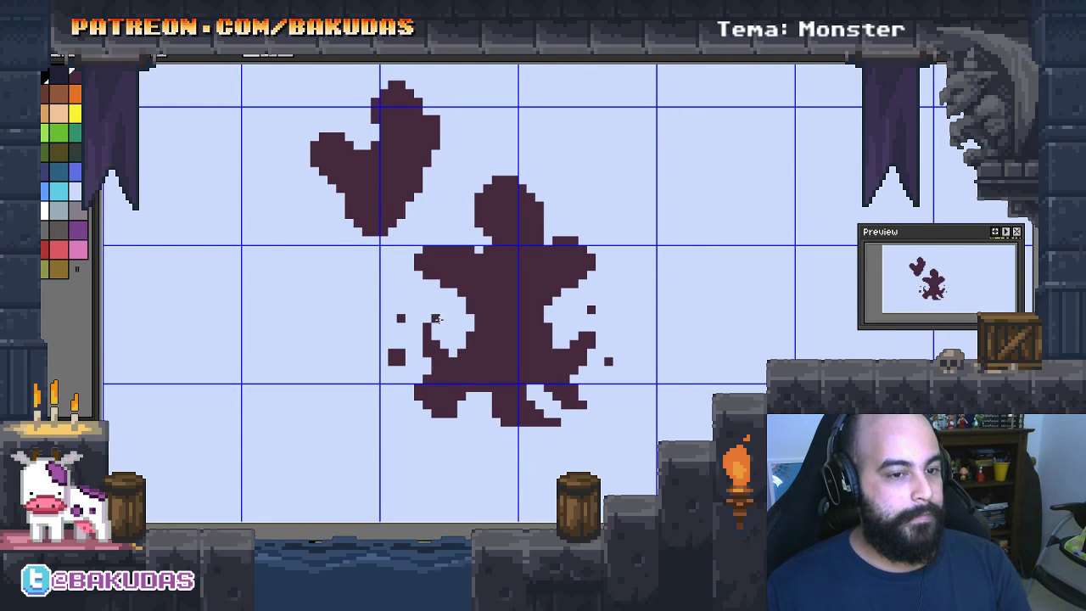
# Add a small dark speck just below the spiky monster's left foot
pyautogui.scroll(1, 472, 337)
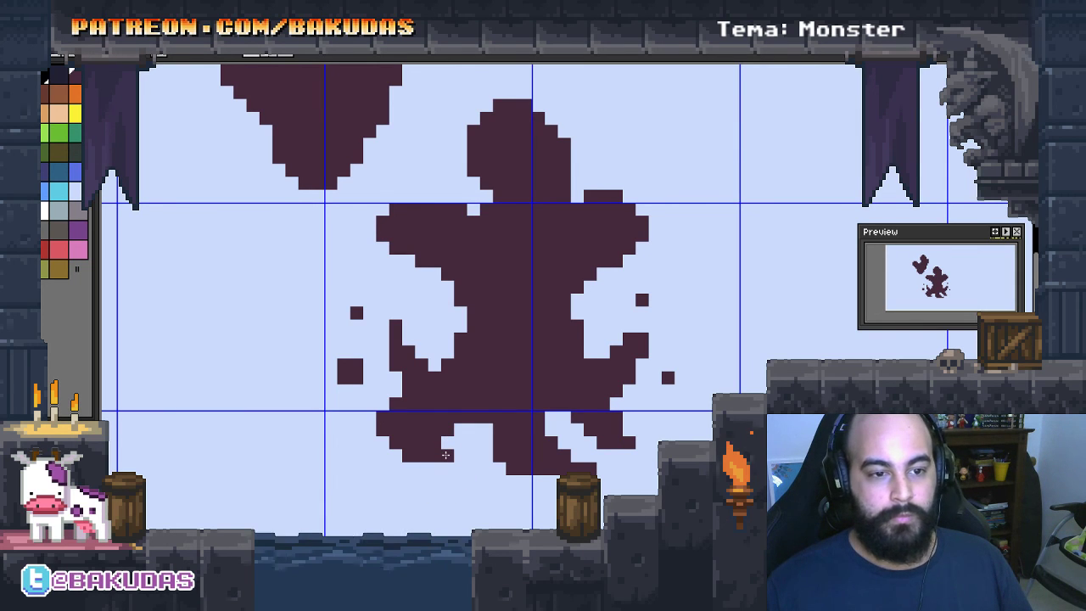
pyautogui.click(436, 467)
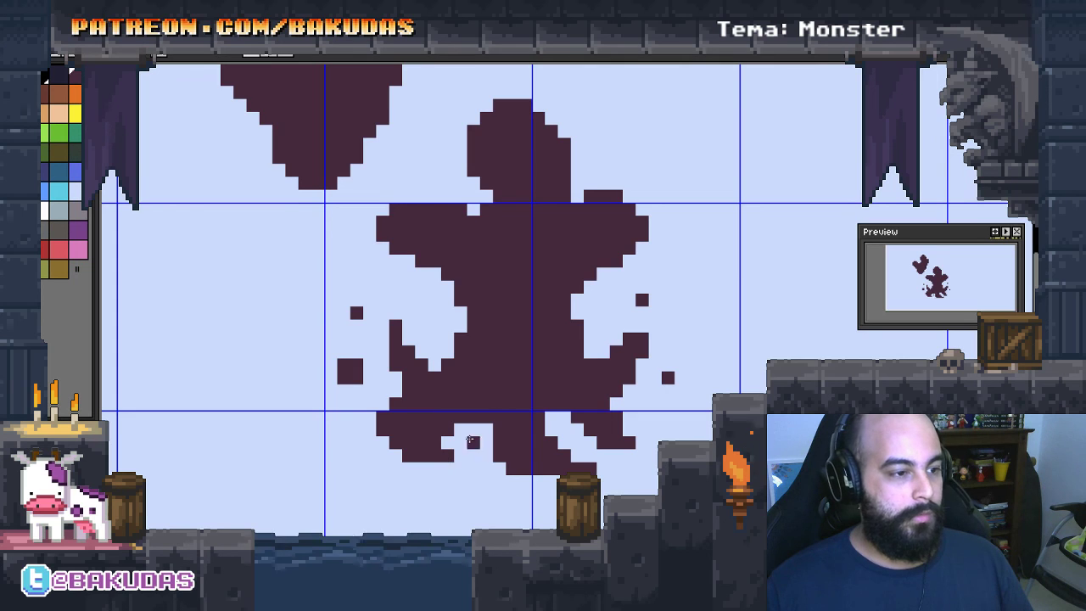
pyautogui.scroll(-1, 571, 364)
pyautogui.scroll(-1, 571, 364)
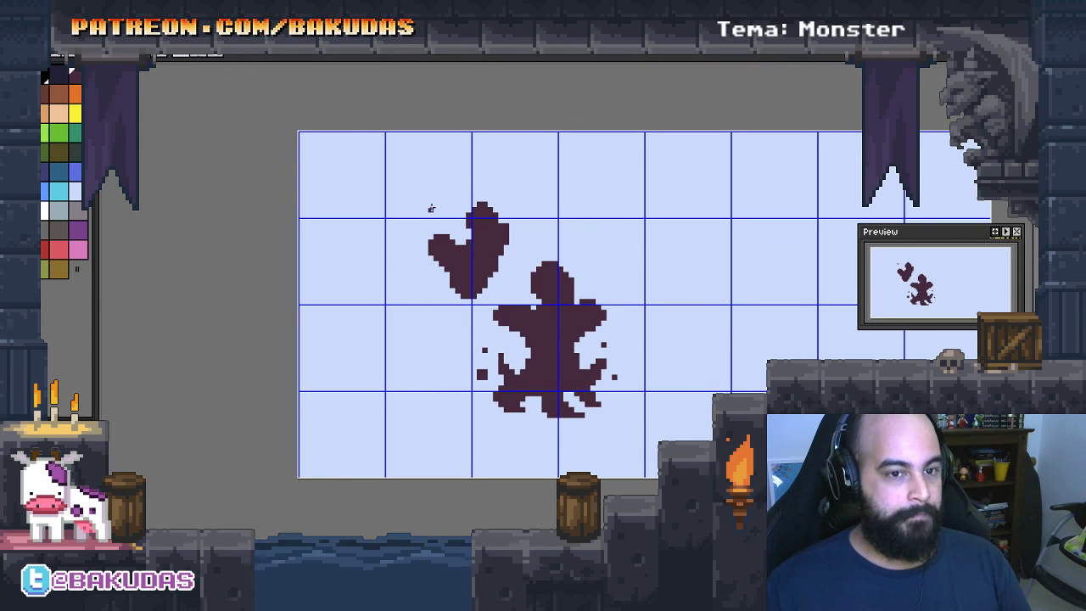
# Erase the heart, then move the rectangle-selected spiky monster to the canvas's left side and deselect
pyautogui.moveTo(431, 208); pyautogui.dragTo(507, 311)
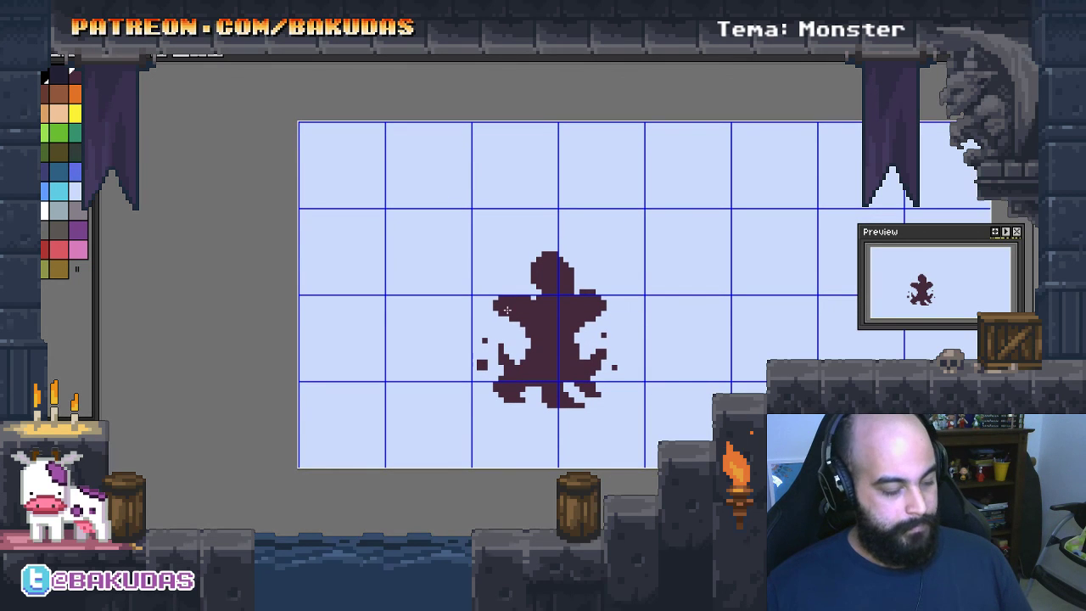
pyautogui.moveTo(645, 432); pyautogui.dragTo(470, 240)
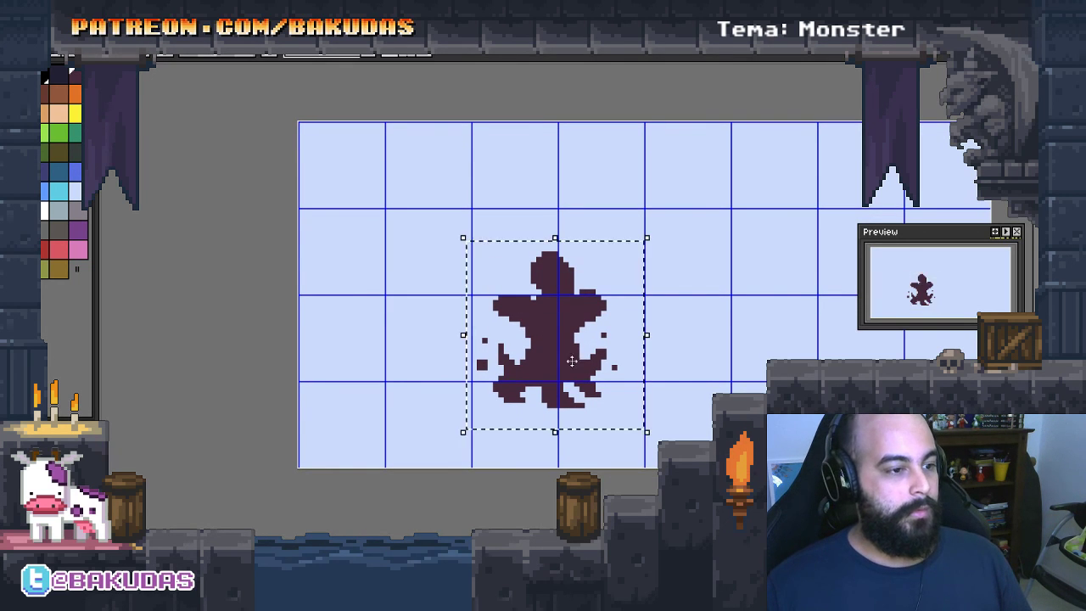
pyautogui.moveTo(577, 364); pyautogui.dragTo(404, 323)
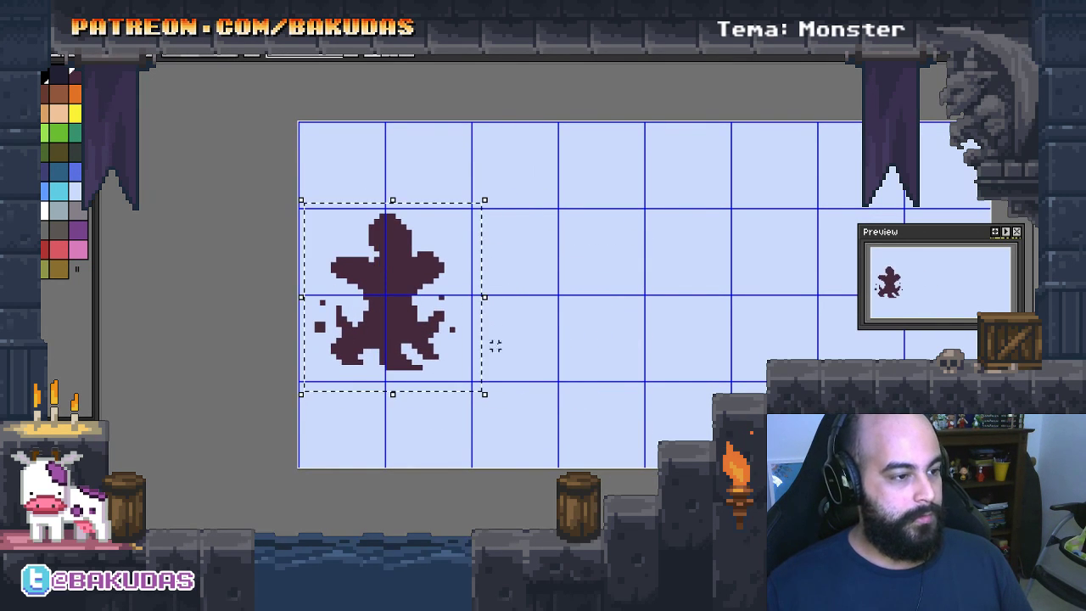
pyautogui.hotkey('ctrl', 'd')
pyautogui.press('Tab')
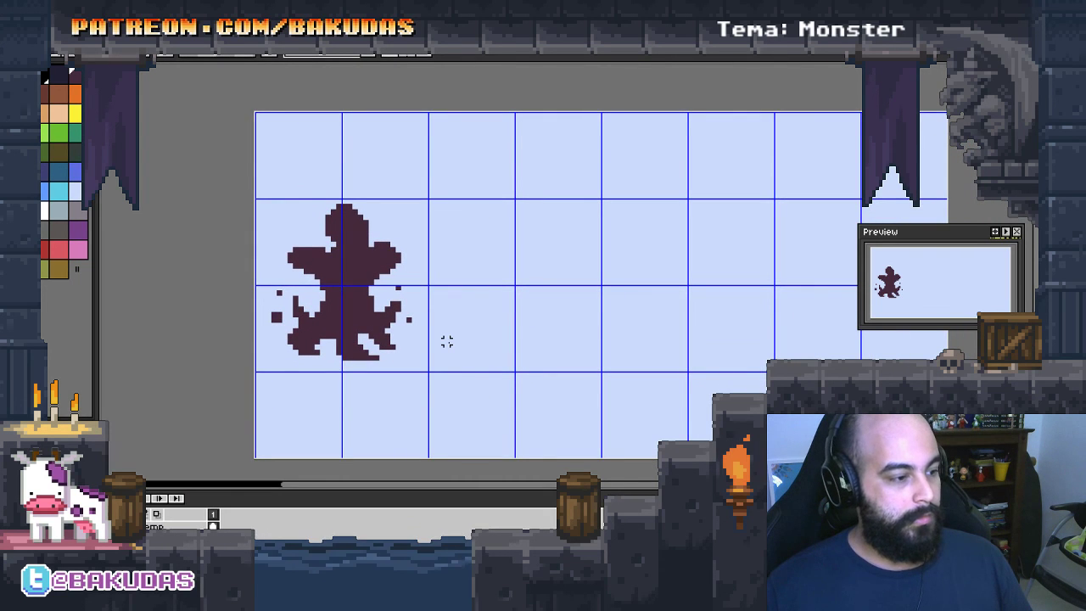
pyautogui.press('Tab')
pyautogui.scroll(1, 446, 341)
pyautogui.scroll(1, 446, 341)
# Paint a large hooked, club-shaped head blob right of the spiky monster
pyautogui.scroll(1, 476, 338)
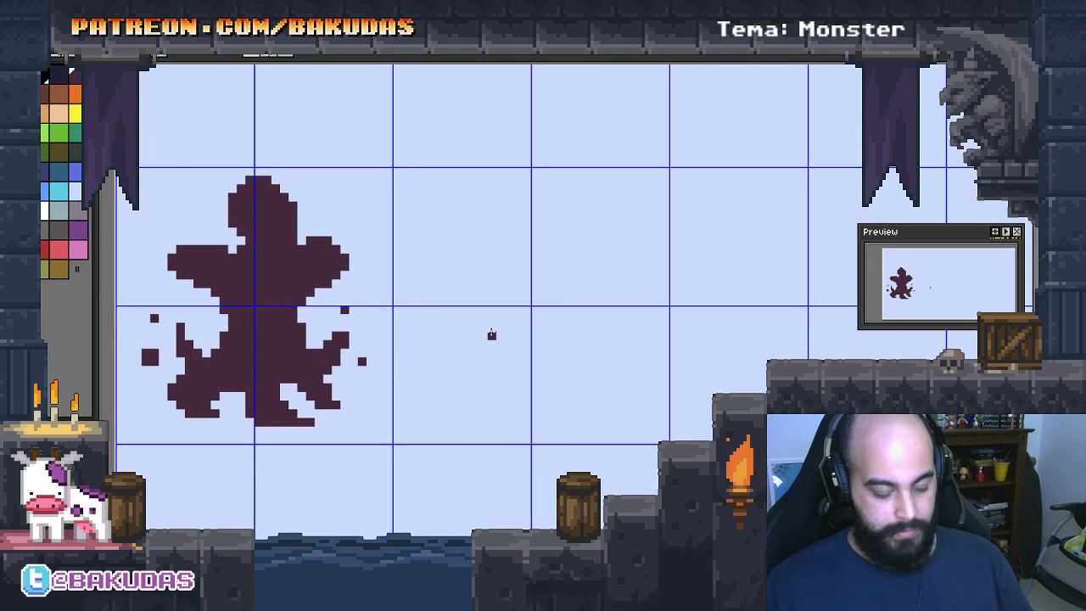
pyautogui.scroll(1, 515, 286)
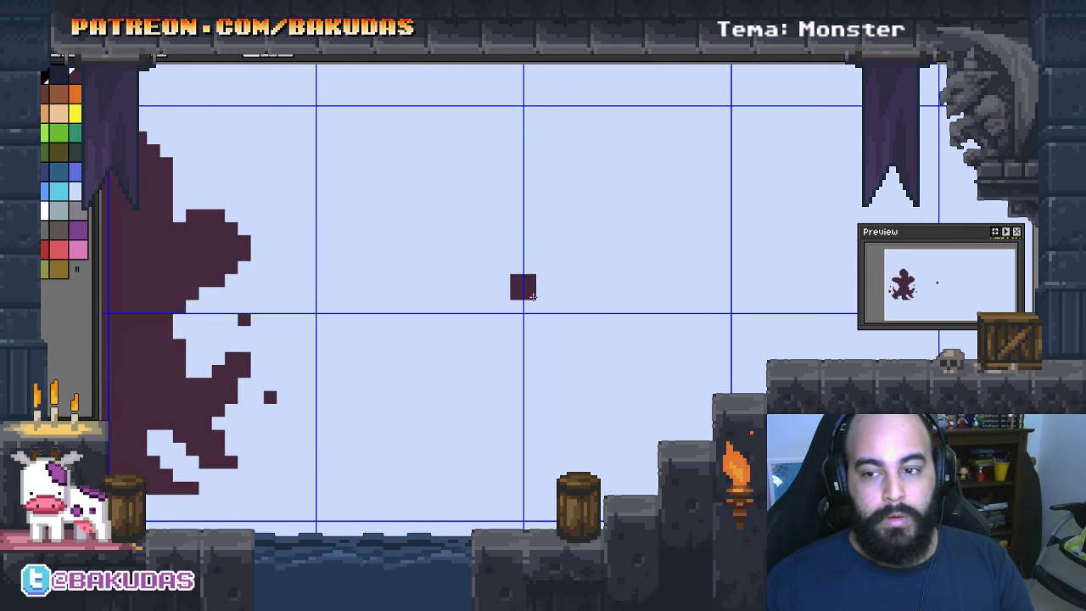
pyautogui.moveTo(536, 296)
pyautogui.mouseDown()
pyautogui.moveTo(585, 278)
pyautogui.moveTo(528, 287)
pyautogui.mouseUp()
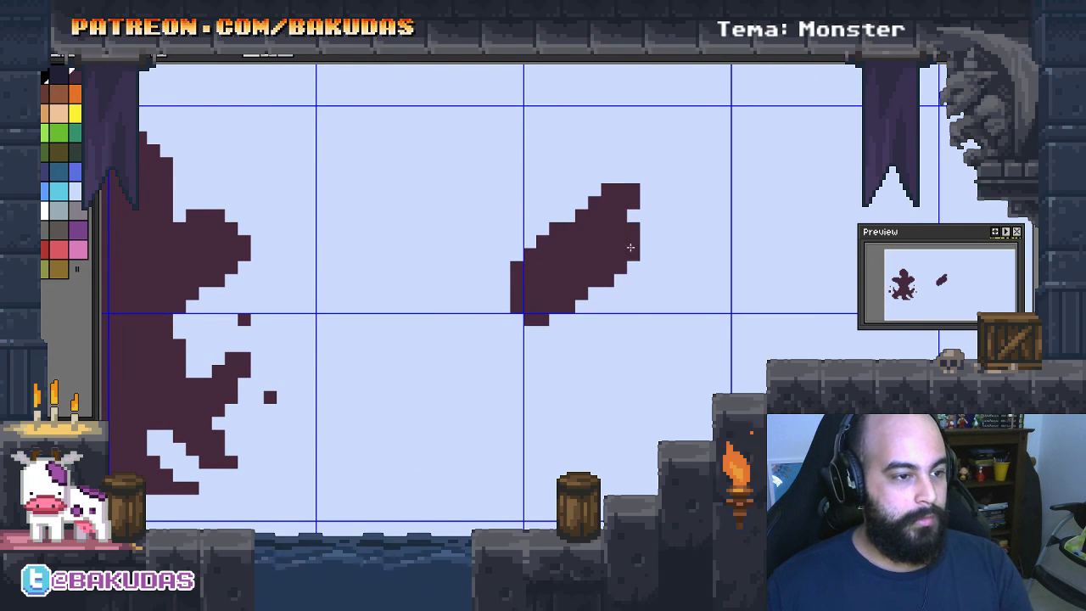
pyautogui.moveTo(631, 247)
pyautogui.mouseDown()
pyautogui.moveTo(651, 214)
pyautogui.moveTo(628, 293)
pyautogui.moveTo(679, 314)
pyautogui.moveTo(707, 250)
pyautogui.mouseUp()
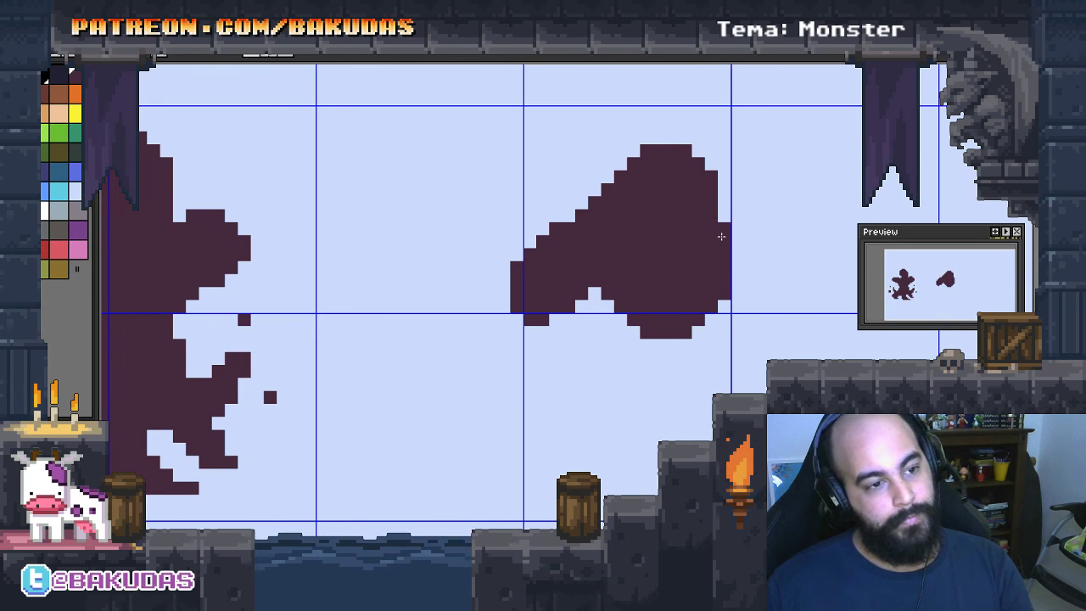
pyautogui.moveTo(593, 294); pyautogui.dragTo(645, 302)
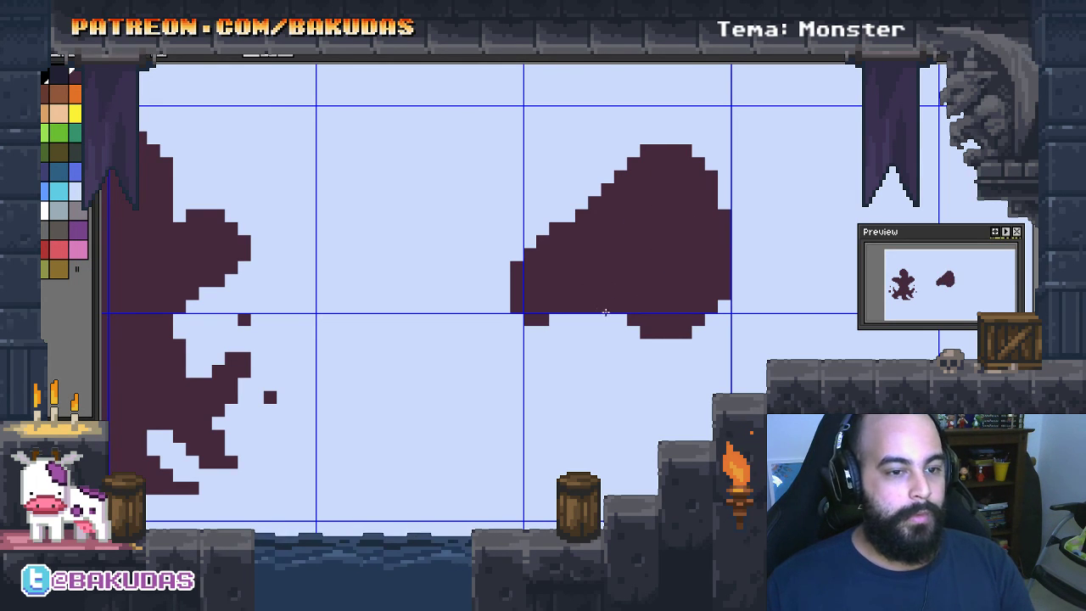
pyautogui.scroll(2, 605, 312)
pyautogui.moveTo(530, 290); pyautogui.dragTo(548, 292)
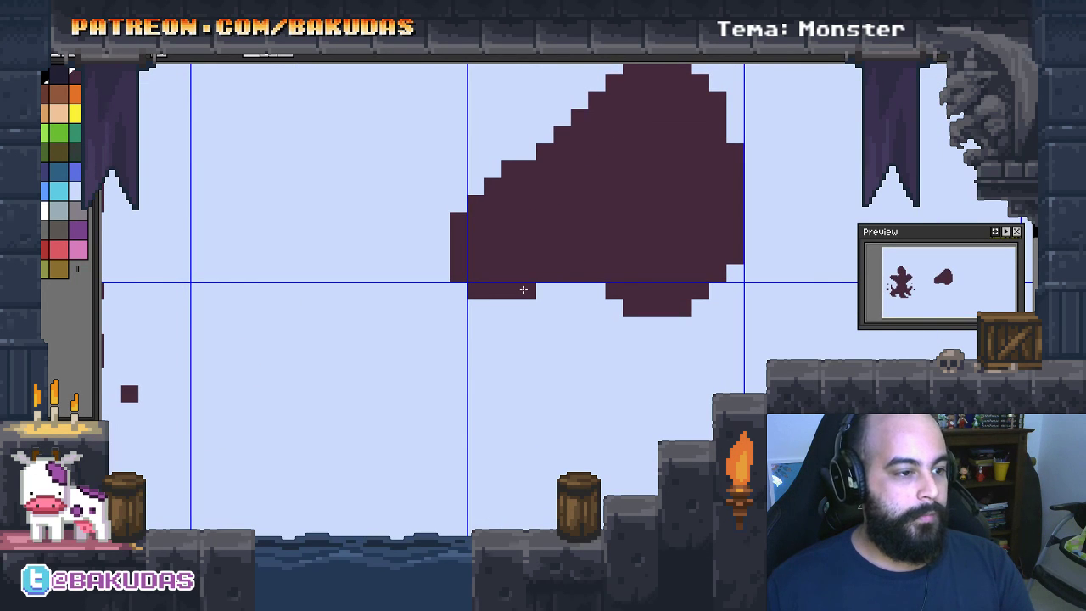
pyautogui.scroll(2, 543, 254)
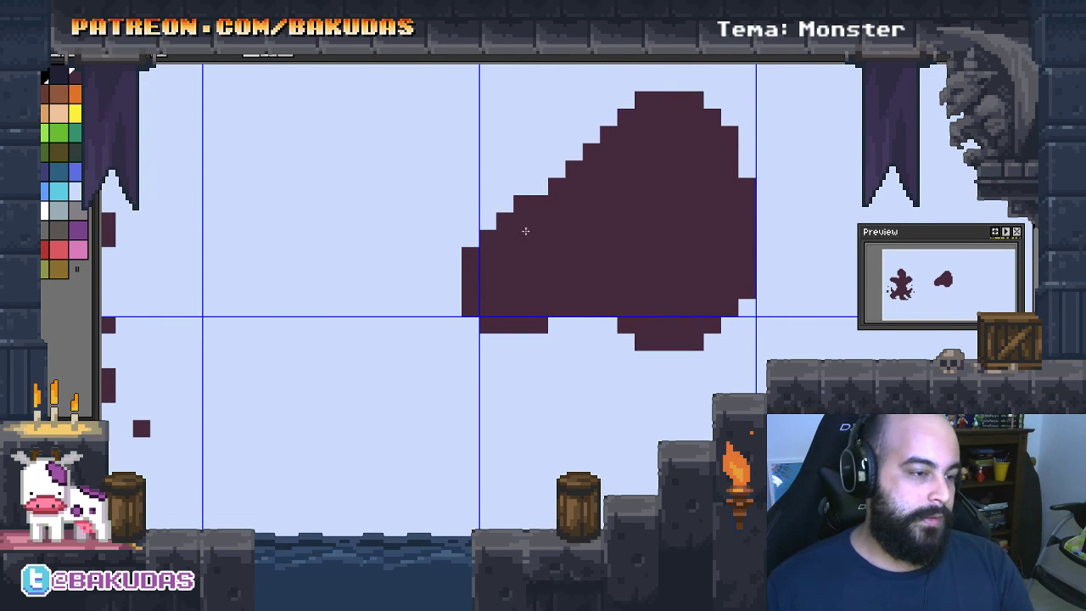
pyautogui.scroll(1, 686, 246)
pyautogui.hscroll(2, 650, 317)
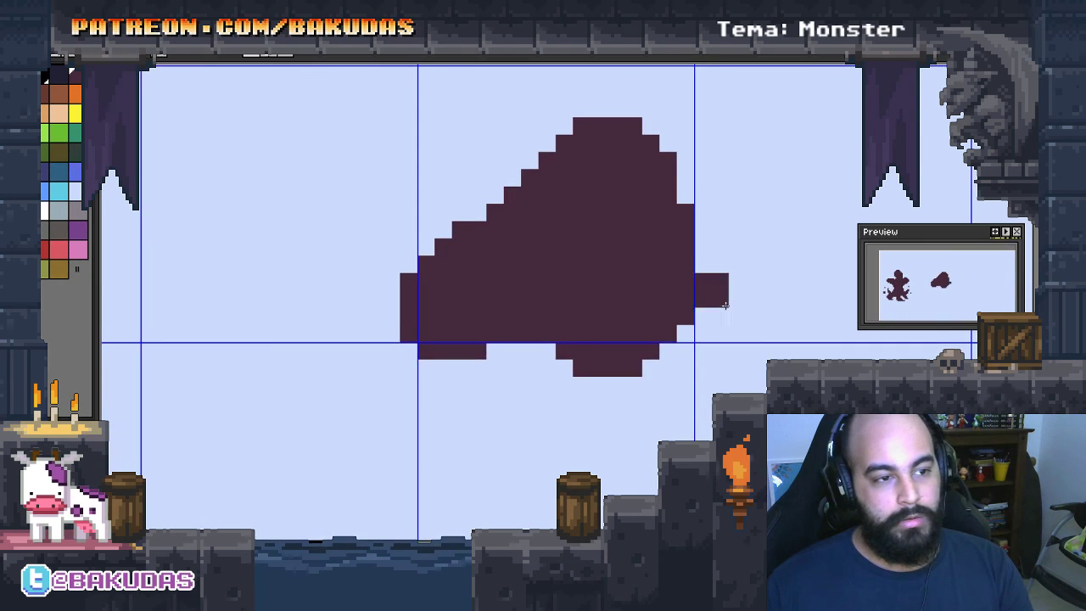
pyautogui.scroll(-1, 715, 290)
pyautogui.click(661, 170)
# Paint two stubby legs below the head, erasing a pixel to deepen the gap between them
pyautogui.scroll(-1, 660, 179)
pyautogui.hscroll(1, 661, 179)
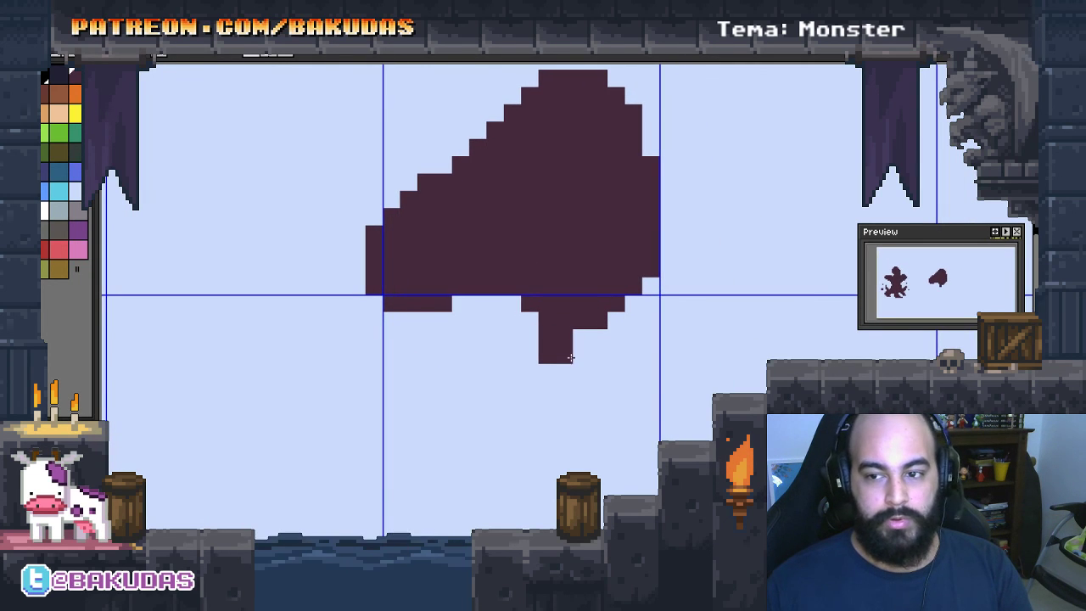
pyautogui.moveTo(526, 355)
pyautogui.mouseDown()
pyautogui.moveTo(488, 391)
pyautogui.moveTo(560, 356)
pyautogui.moveTo(516, 323)
pyautogui.moveTo(583, 422)
pyautogui.moveTo(624, 318)
pyautogui.mouseUp()
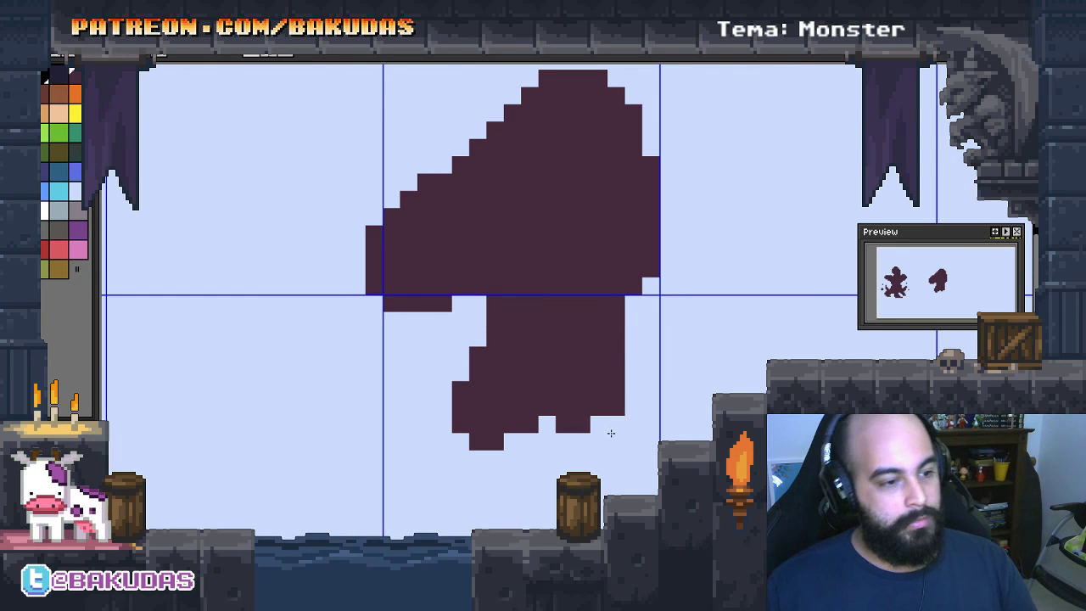
pyautogui.moveTo(620, 429); pyautogui.dragTo(564, 420)
pyautogui.moveTo(635, 331)
pyautogui.mouseDown()
pyautogui.moveTo(615, 441)
pyautogui.moveTo(645, 284)
pyautogui.moveTo(660, 435)
pyautogui.mouseUp()
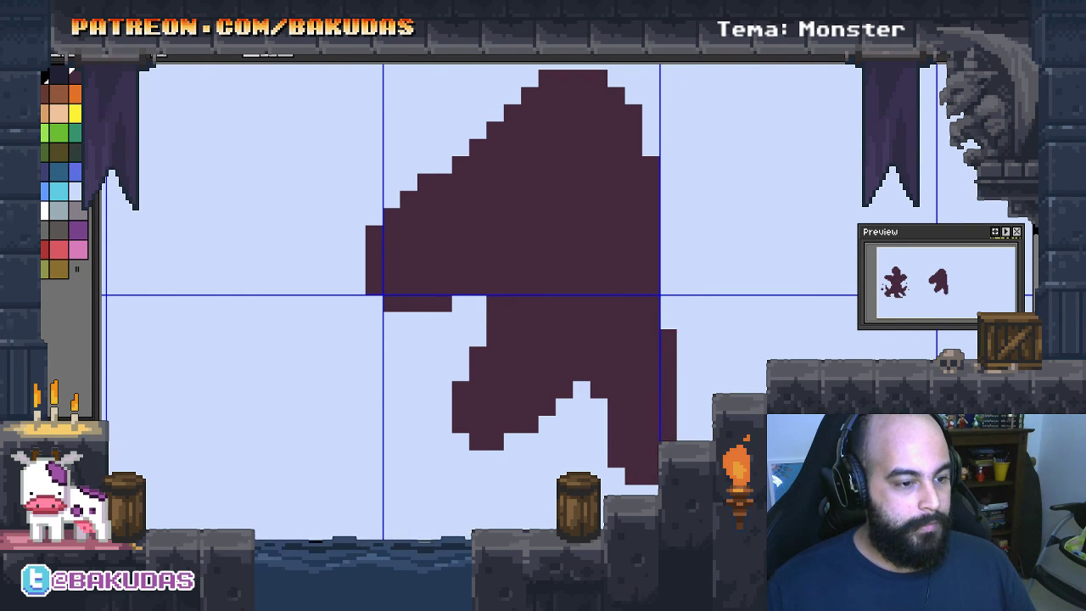
pyautogui.moveTo(551, 483); pyautogui.dragTo(551, 511)
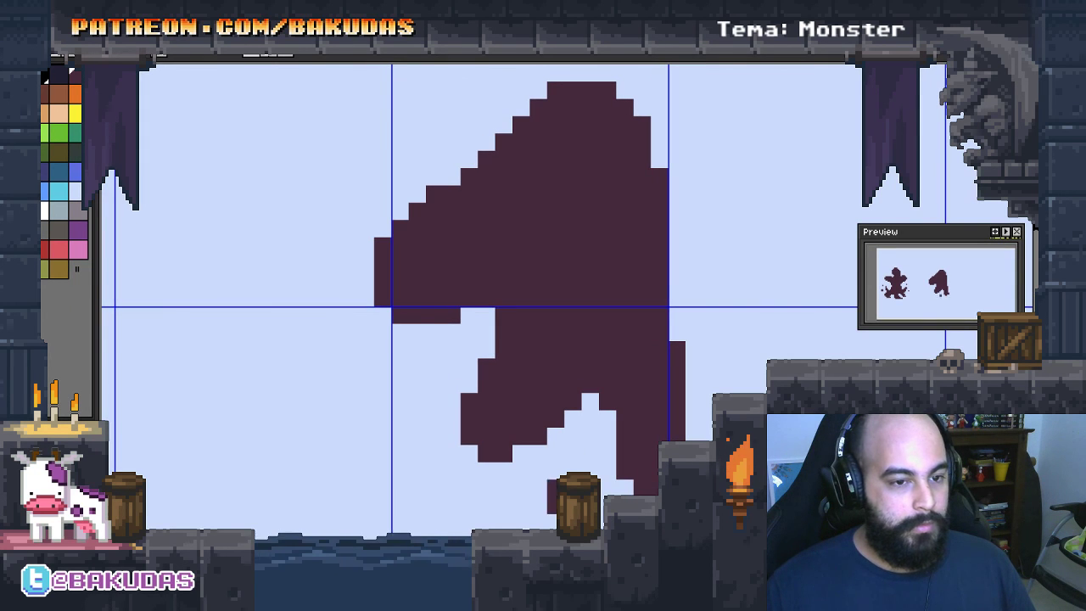
pyautogui.moveTo(590, 454); pyautogui.dragTo(610, 471)
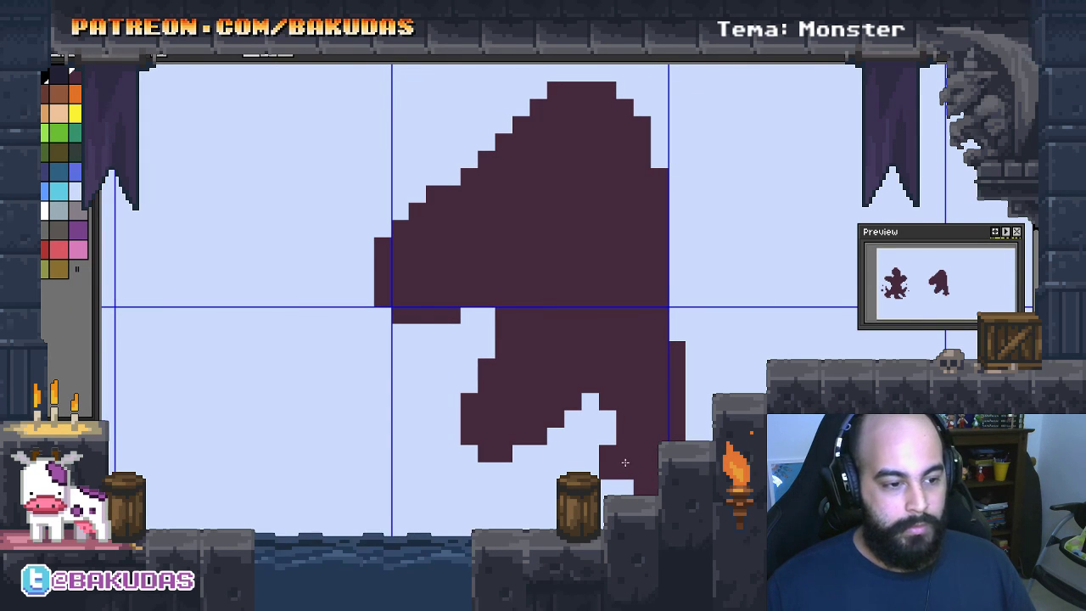
pyautogui.rightClick(608, 454)
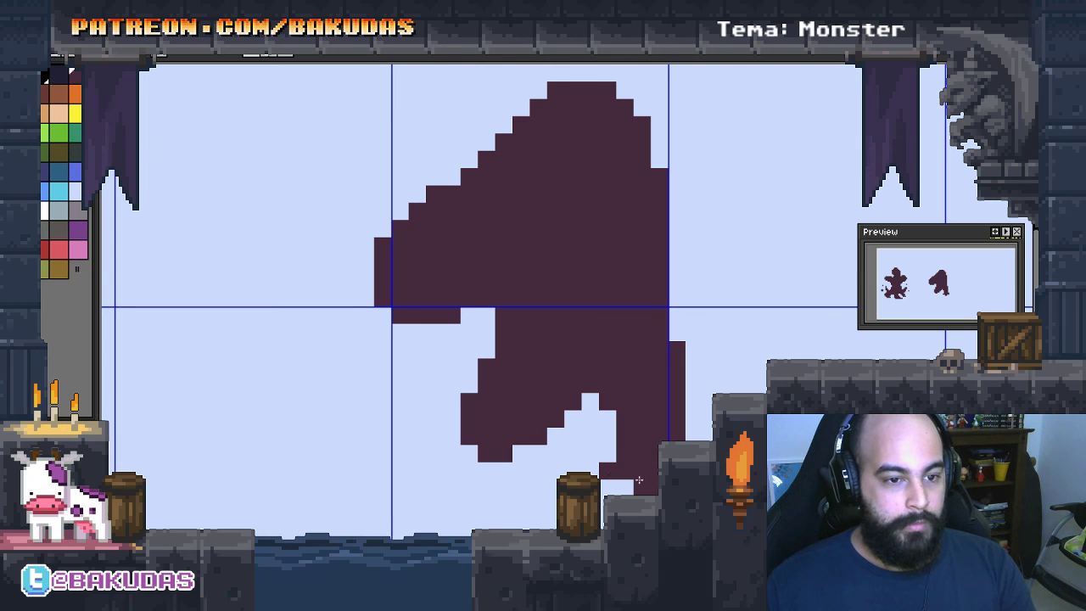
pyautogui.moveTo(639, 480); pyautogui.dragTo(652, 482)
# Widen the second monster's right side and fill out its upper-right back
pyautogui.moveTo(494, 458); pyautogui.dragTo(532, 446)
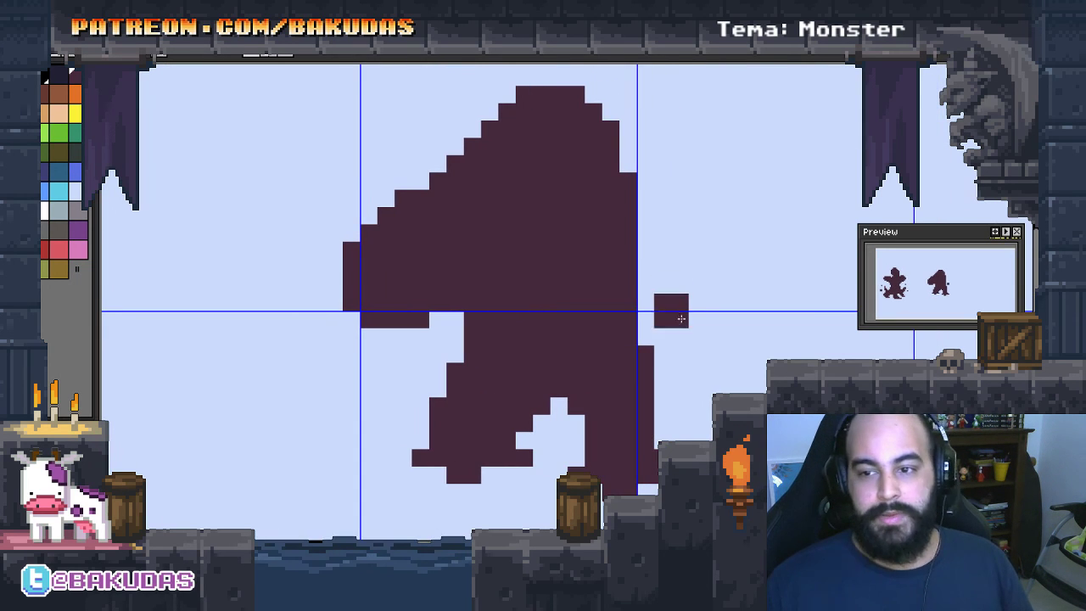
pyautogui.moveTo(645, 200)
pyautogui.mouseDown()
pyautogui.moveTo(655, 188)
pyautogui.moveTo(642, 164)
pyautogui.moveTo(682, 262)
pyautogui.moveTo(662, 339)
pyautogui.moveTo(683, 290)
pyautogui.moveTo(684, 328)
pyautogui.mouseUp()
pyautogui.moveTo(720, 289); pyautogui.dragTo(727, 313)
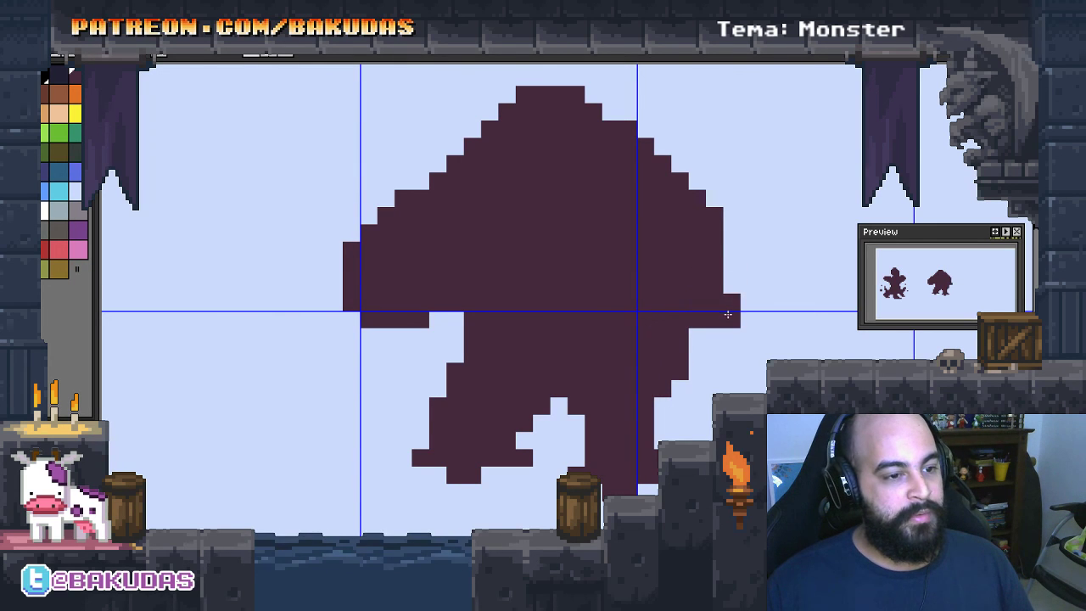
pyautogui.moveTo(682, 220)
pyautogui.mouseDown()
pyautogui.moveTo(687, 164)
pyautogui.moveTo(746, 262)
pyautogui.mouseUp()
# Erase the bump on the monster's right edge, thicken its upper-right edge, and zoom out
pyautogui.moveTo(689, 289); pyautogui.dragTo(675, 324)
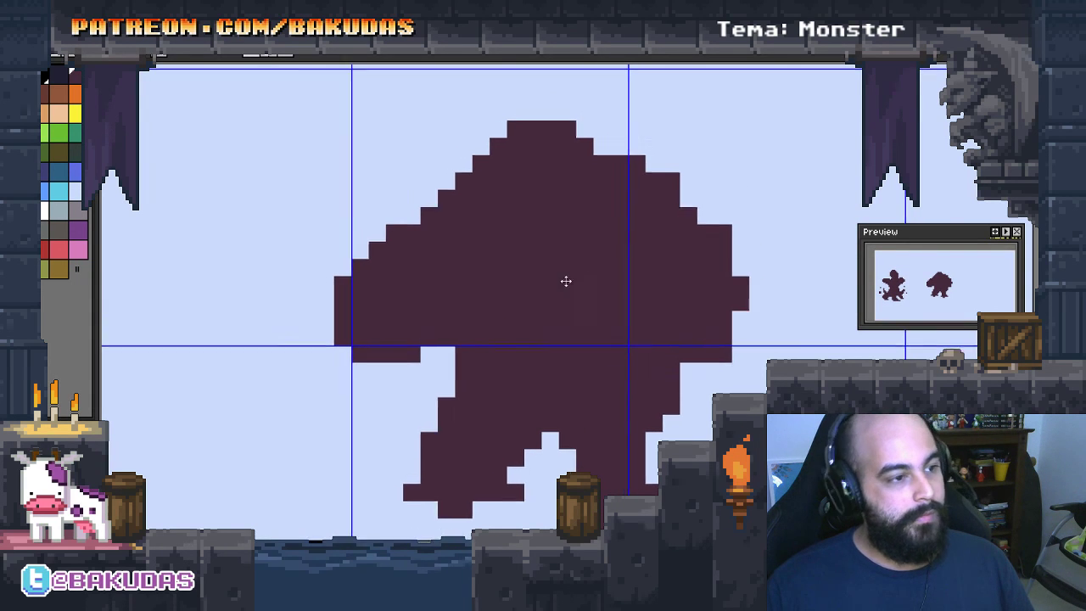
pyautogui.scroll(-5, 668, 317)
pyautogui.moveTo(694, 318)
pyautogui.mouseDown()
pyautogui.moveTo(679, 332)
pyautogui.moveTo(695, 339)
pyautogui.moveTo(694, 287)
pyautogui.moveTo(718, 292)
pyautogui.mouseUp()
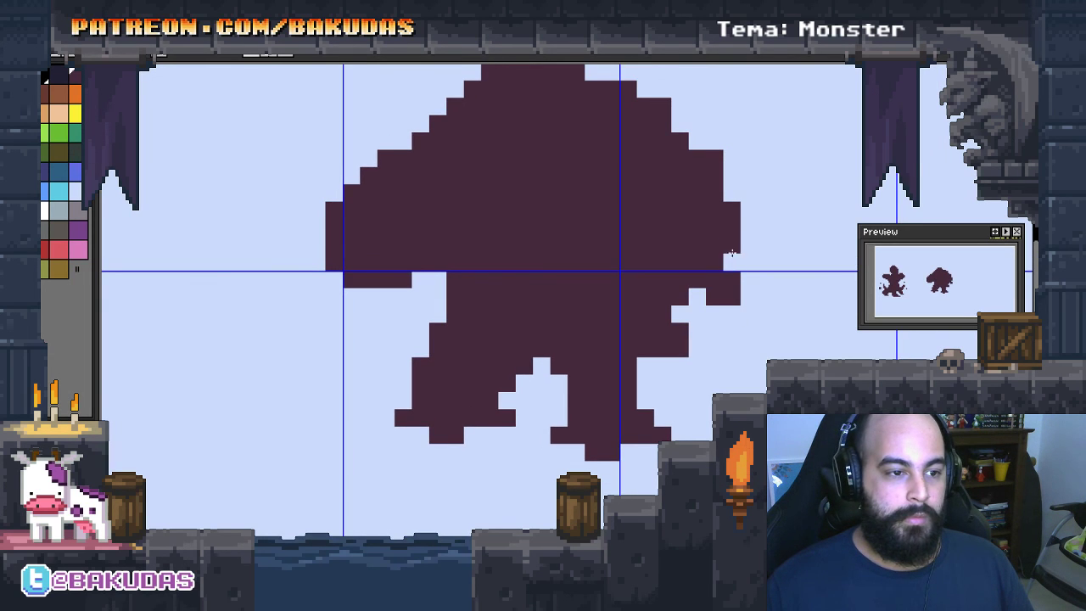
pyautogui.moveTo(746, 247); pyautogui.dragTo(734, 205)
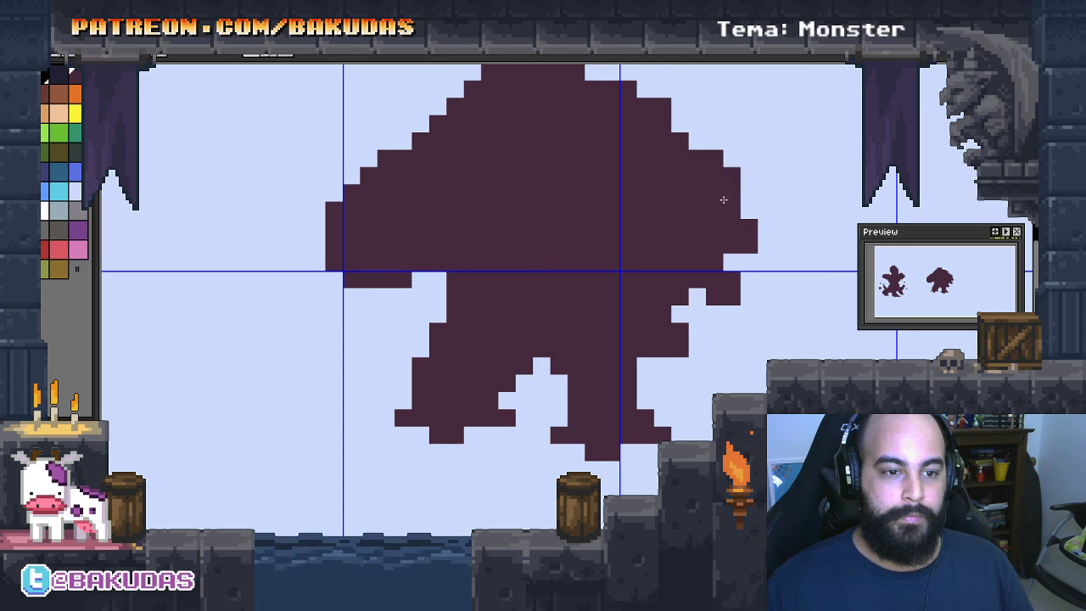
pyautogui.scroll(-1, 690, 194)
pyautogui.scroll(1, 625, 226)
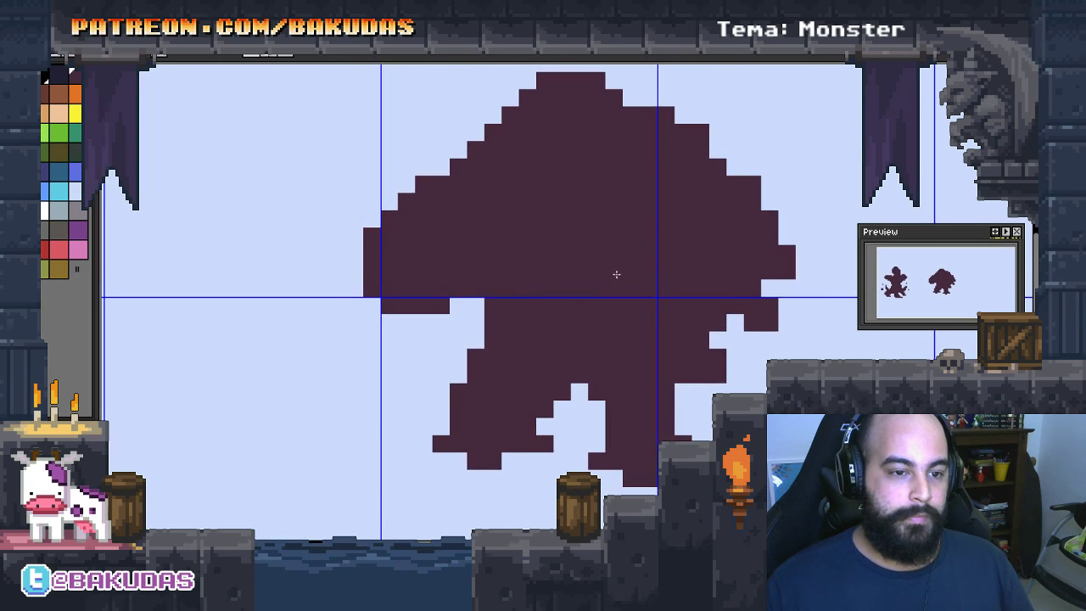
pyautogui.scroll(-1, 616, 274)
pyautogui.scroll(-2, 589, 249)
pyautogui.scroll(1, 717, 366)
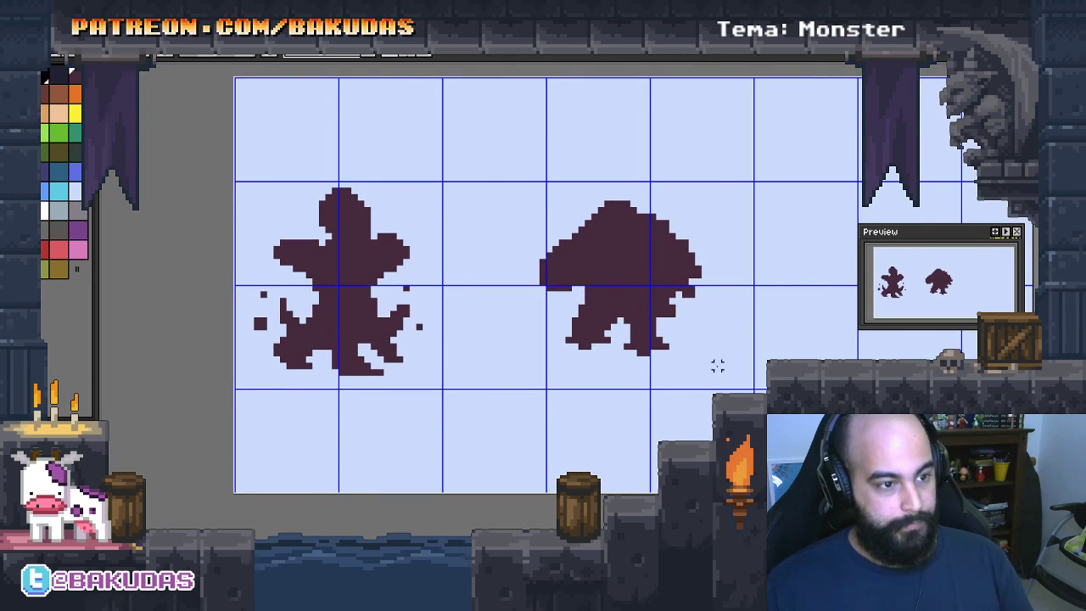
# Select the second monster, move it left toward the first, and drop it
pyautogui.moveTo(718, 366); pyautogui.dragTo(506, 181)
pyautogui.moveTo(622, 274); pyautogui.dragTo(509, 284)
pyautogui.hotkey('ctrl', 'd')
# Dot a pixel in the empty space to the right, then undo the stray pixel
pyautogui.scroll(2, 451, 309)
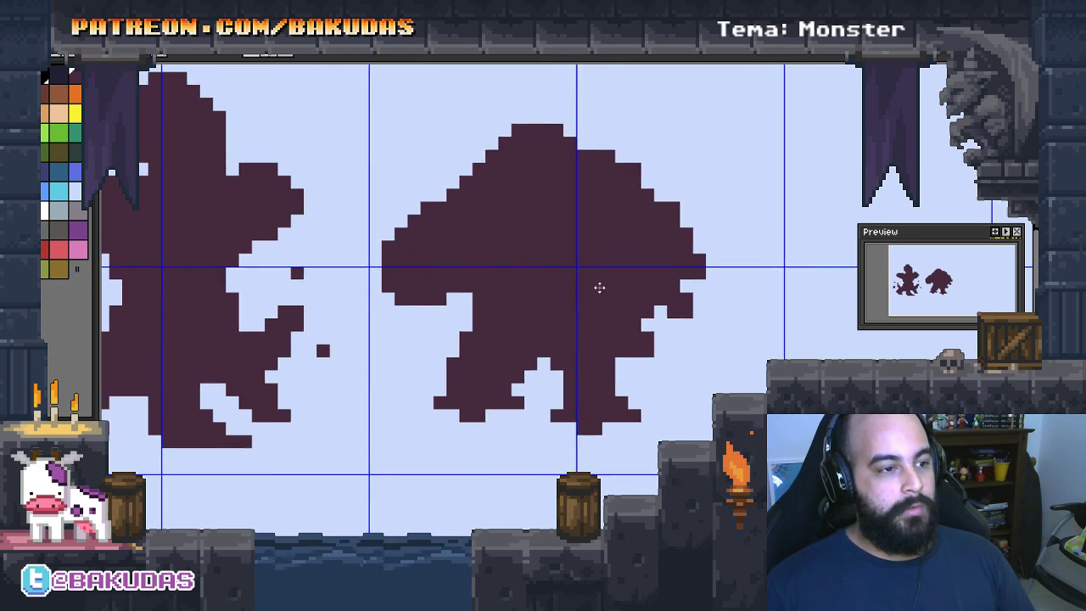
pyautogui.hscroll(1, 600, 286)
pyautogui.hscroll(3, 545, 364)
pyautogui.hscroll(2, 560, 339)
pyautogui.click(567, 329)
pyautogui.moveTo(575, 331)
pyautogui.mouseDown()
pyautogui.moveTo(519, 361)
pyautogui.moveTo(471, 365)
pyautogui.moveTo(455, 314)
pyautogui.mouseUp()
pyautogui.scroll(-1, 474, 365)
pyautogui.scroll(1, 477, 369)
pyautogui.hotkey('ctrl', 'z')
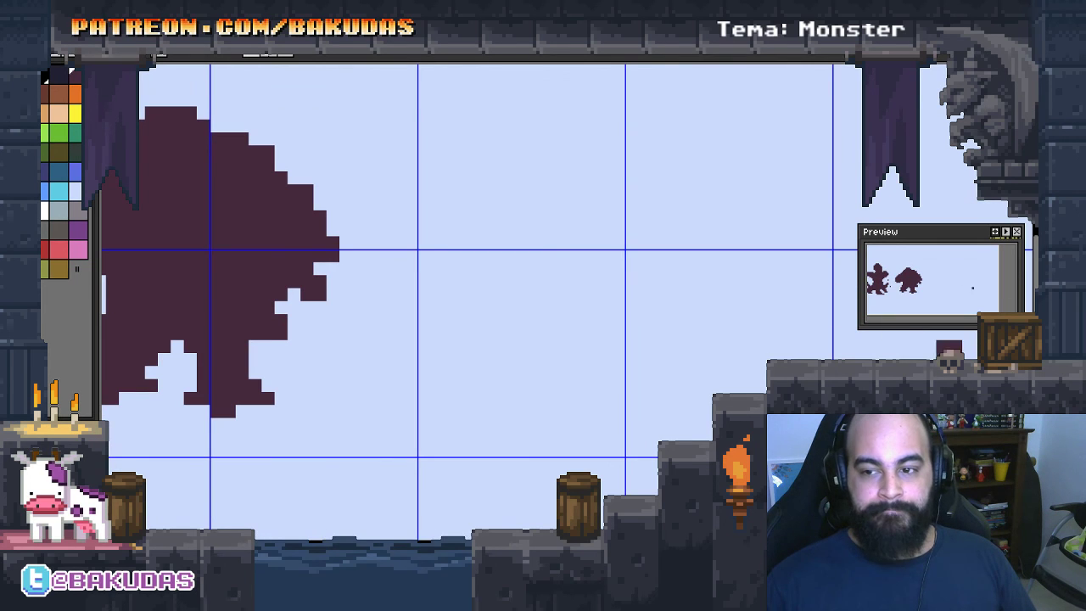
# Block in the next monster's round head and a tail ending in a curled loop
pyautogui.moveTo(545, 260)
pyautogui.mouseDown()
pyautogui.moveTo(572, 313)
pyautogui.moveTo(654, 254)
pyautogui.moveTo(606, 230)
pyautogui.moveTo(628, 281)
pyautogui.moveTo(597, 241)
pyautogui.mouseUp()
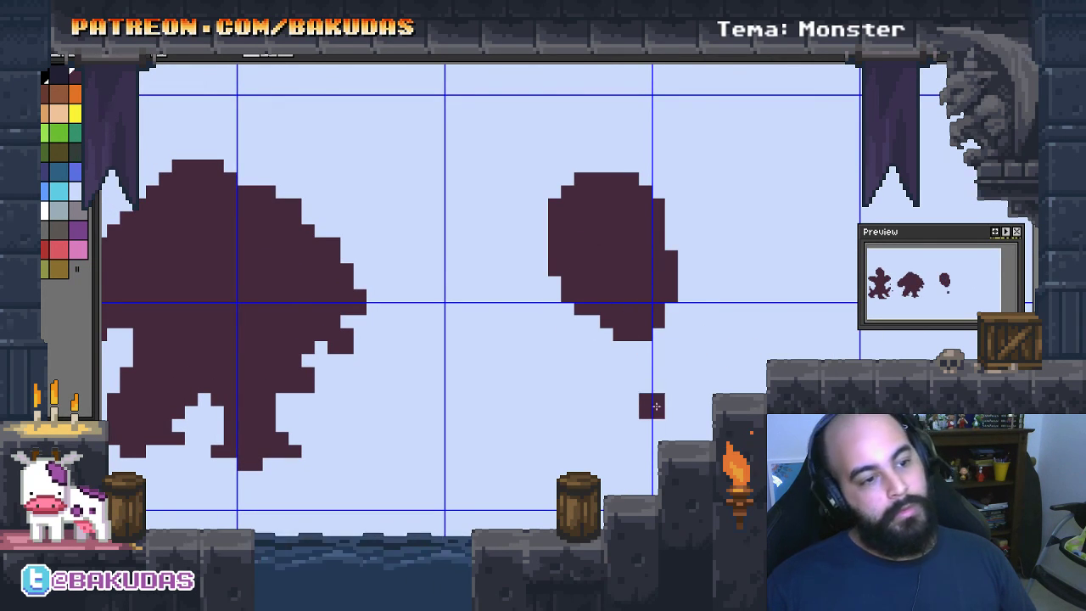
pyautogui.moveTo(646, 402); pyautogui.dragTo(615, 415)
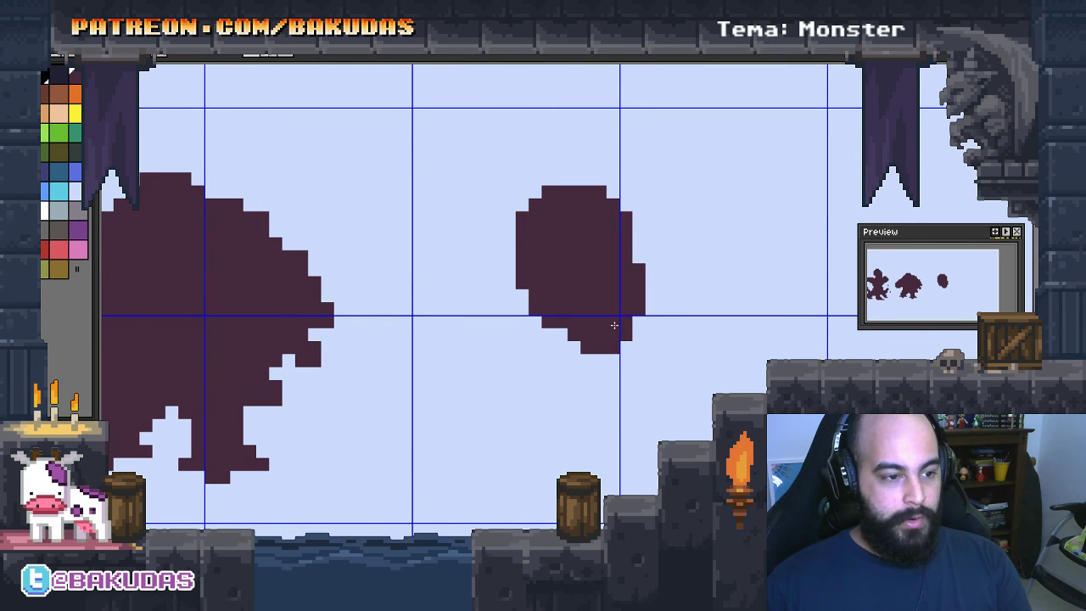
pyautogui.moveTo(614, 325); pyautogui.dragTo(639, 429)
pyautogui.moveTo(779, 321); pyautogui.dragTo(730, 384)
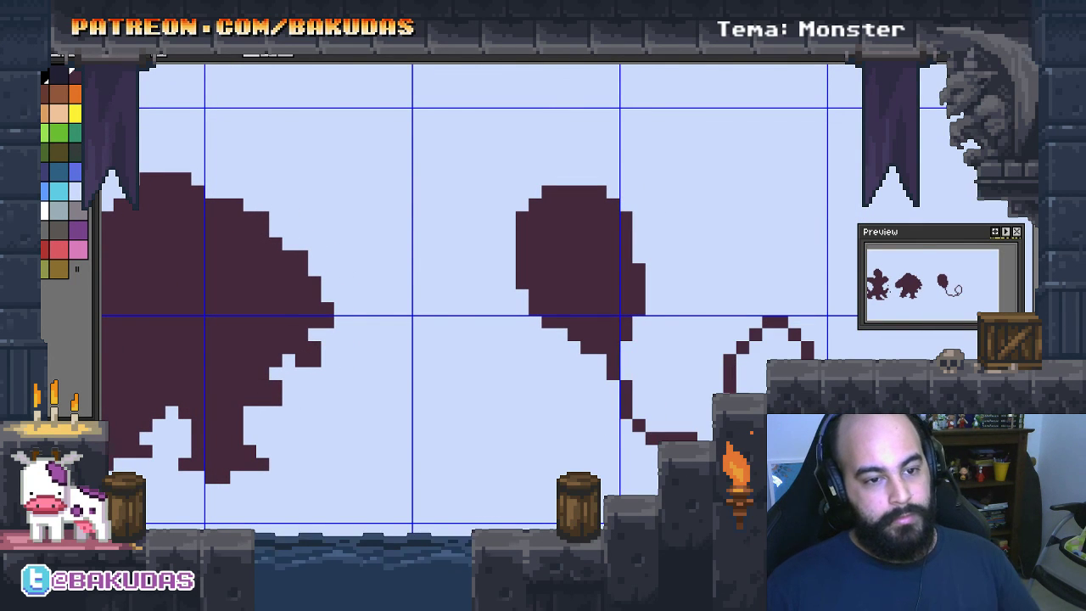
pyautogui.hotkey('ctrl', 'z')
pyautogui.hotkey('ctrl', 'z')
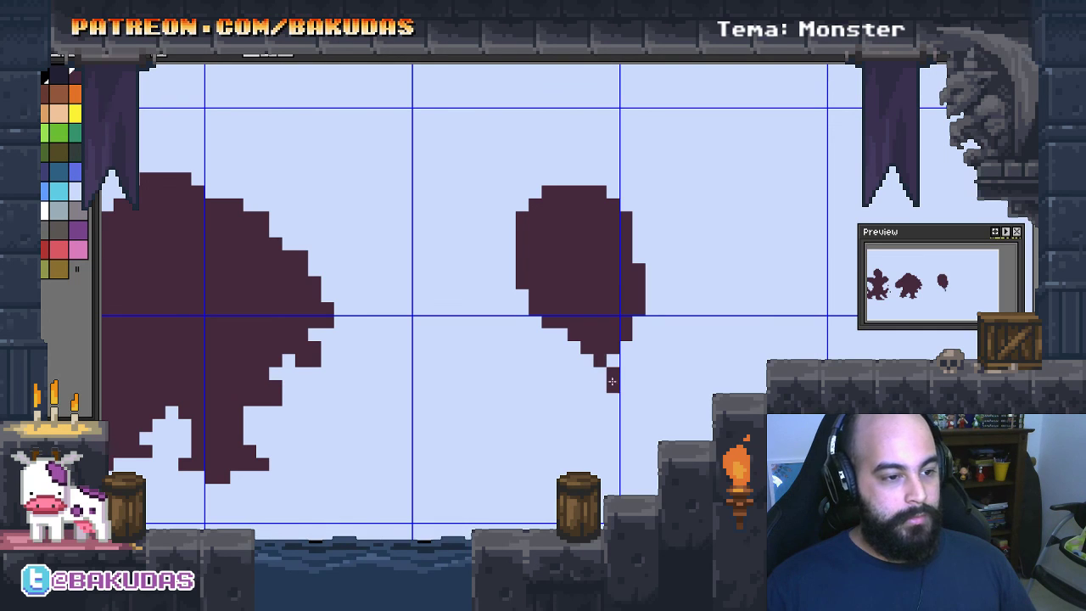
pyautogui.moveTo(612, 382); pyautogui.dragTo(756, 385)
pyautogui.moveTo(609, 355)
pyautogui.mouseDown()
pyautogui.moveTo(623, 348)
pyautogui.moveTo(607, 409)
pyautogui.mouseUp()
pyautogui.hotkey('ctrl', 'z')
# Thicken the blob's lower-left join, add a filled hooked arm, and grow the right ear
pyautogui.moveTo(576, 329); pyautogui.dragTo(625, 339)
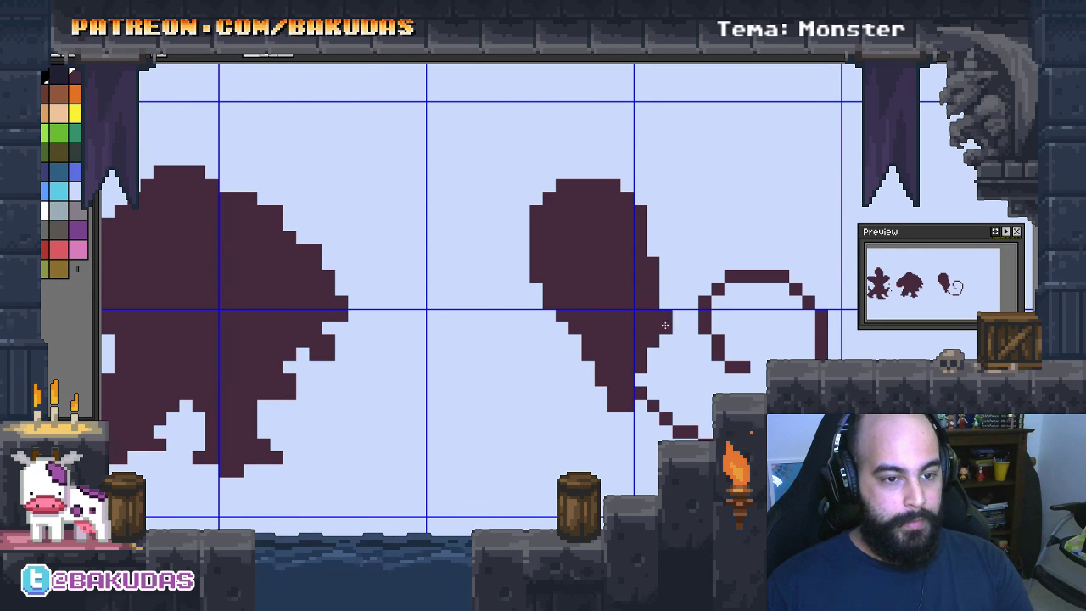
pyautogui.moveTo(666, 325); pyautogui.dragTo(633, 404)
pyautogui.moveTo(661, 323); pyautogui.dragTo(701, 278)
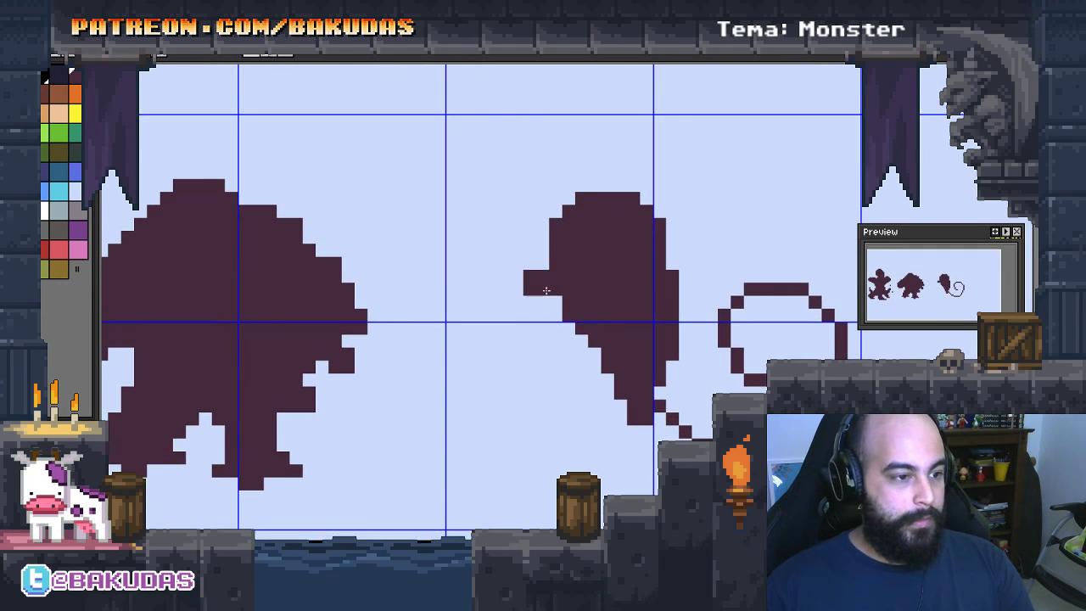
pyautogui.moveTo(540, 263)
pyautogui.mouseDown()
pyautogui.moveTo(499, 265)
pyautogui.moveTo(588, 370)
pyautogui.mouseUp()
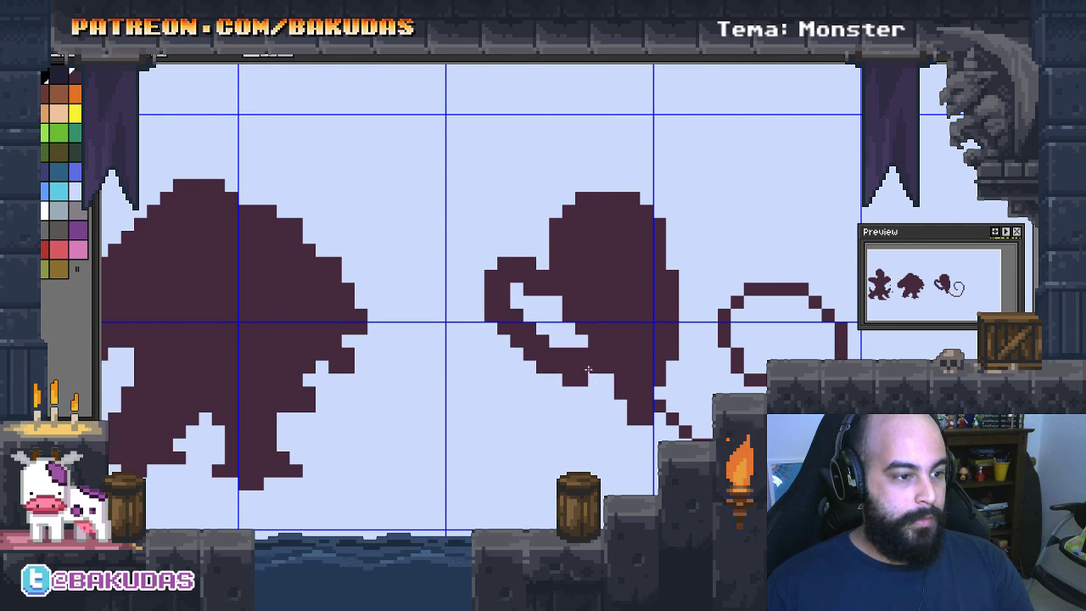
pyautogui.click(571, 327)
pyautogui.moveTo(701, 270)
pyautogui.mouseDown()
pyautogui.moveTo(683, 236)
pyautogui.moveTo(690, 302)
pyautogui.moveTo(713, 305)
pyautogui.mouseUp()
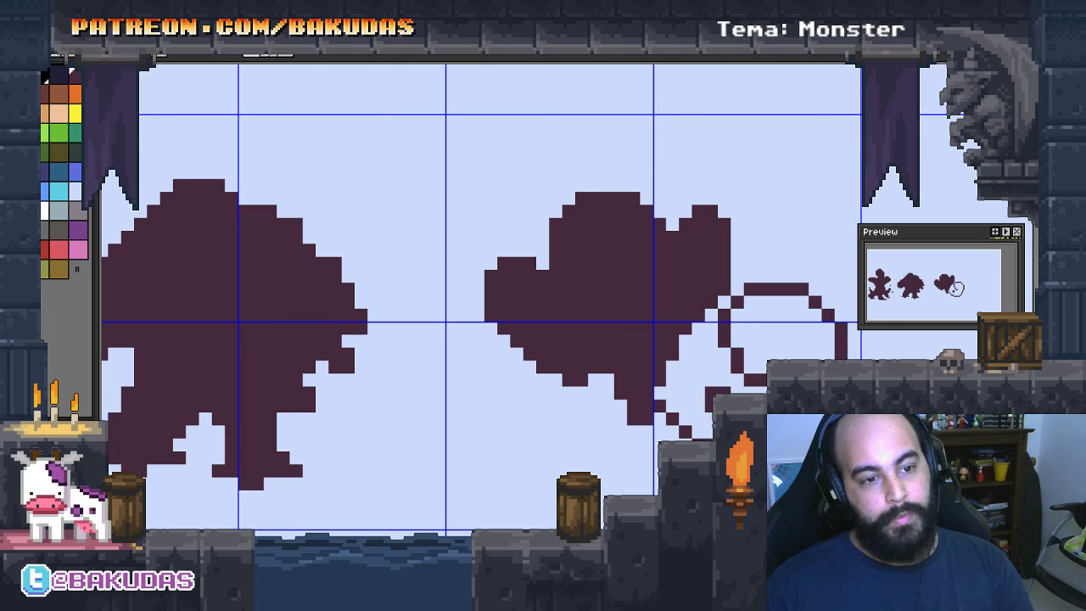
pyautogui.moveTo(691, 448); pyautogui.dragTo(671, 433)
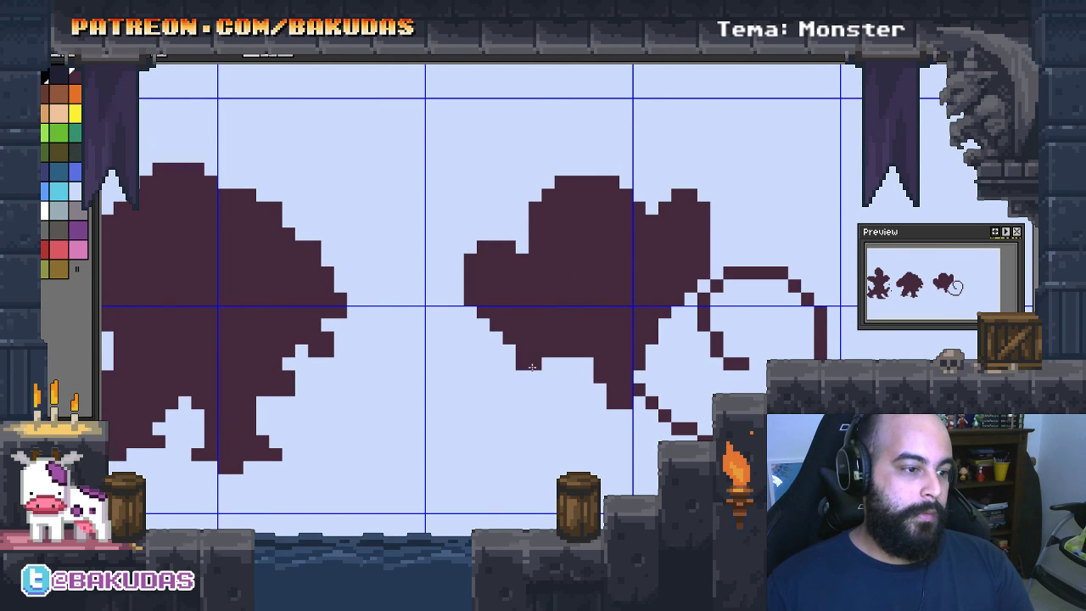
pyautogui.moveTo(587, 421); pyautogui.dragTo(592, 432)
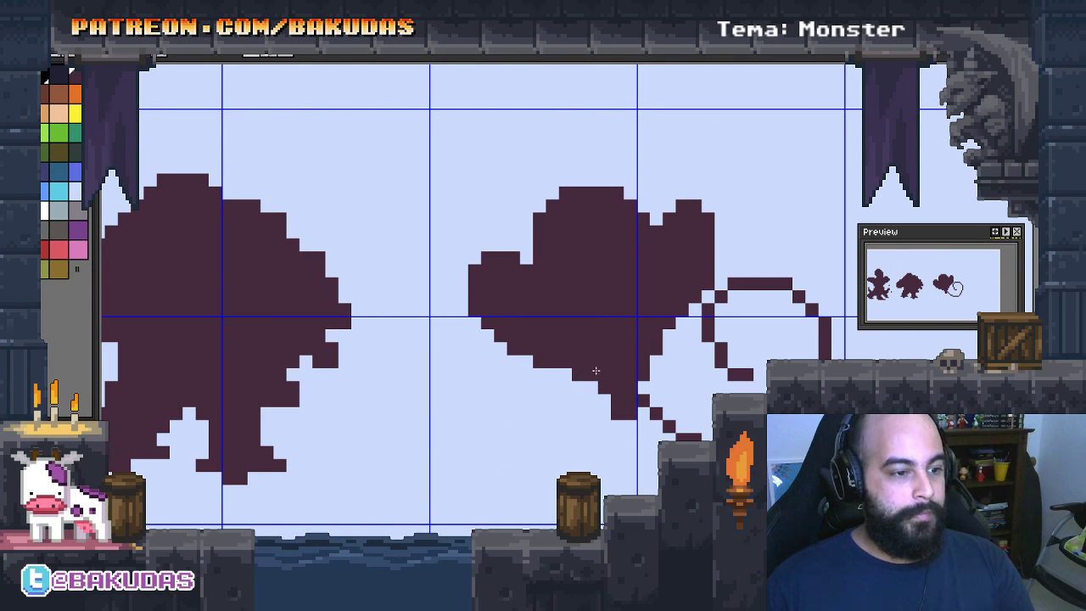
pyautogui.scroll(-1, 596, 371)
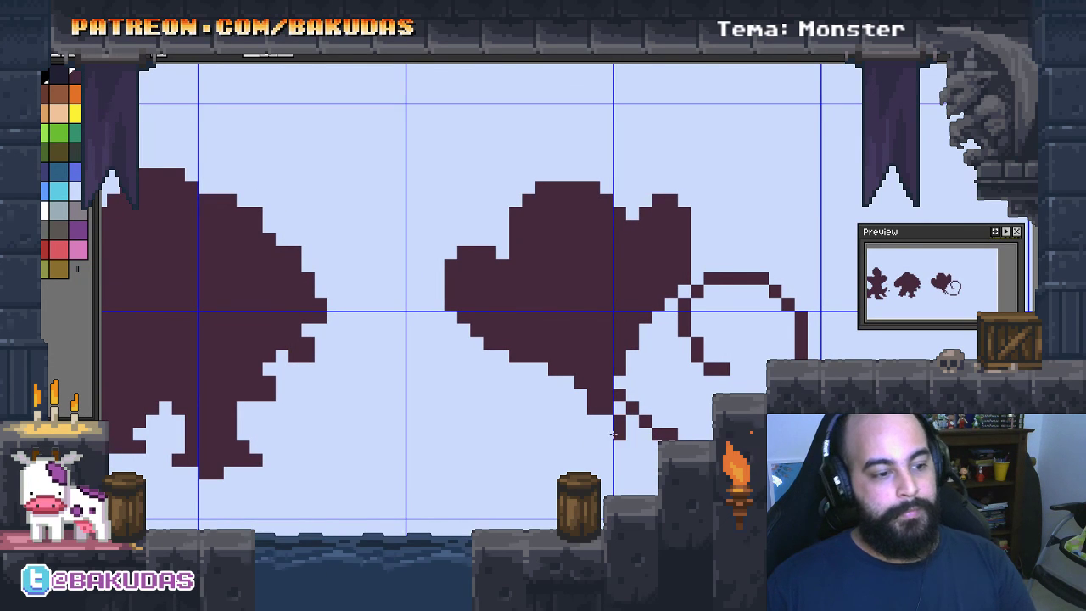
# Extend the heart's lower point and tuck the lassoed tail curl down-left against the body
pyautogui.moveTo(606, 418); pyautogui.dragTo(606, 444)
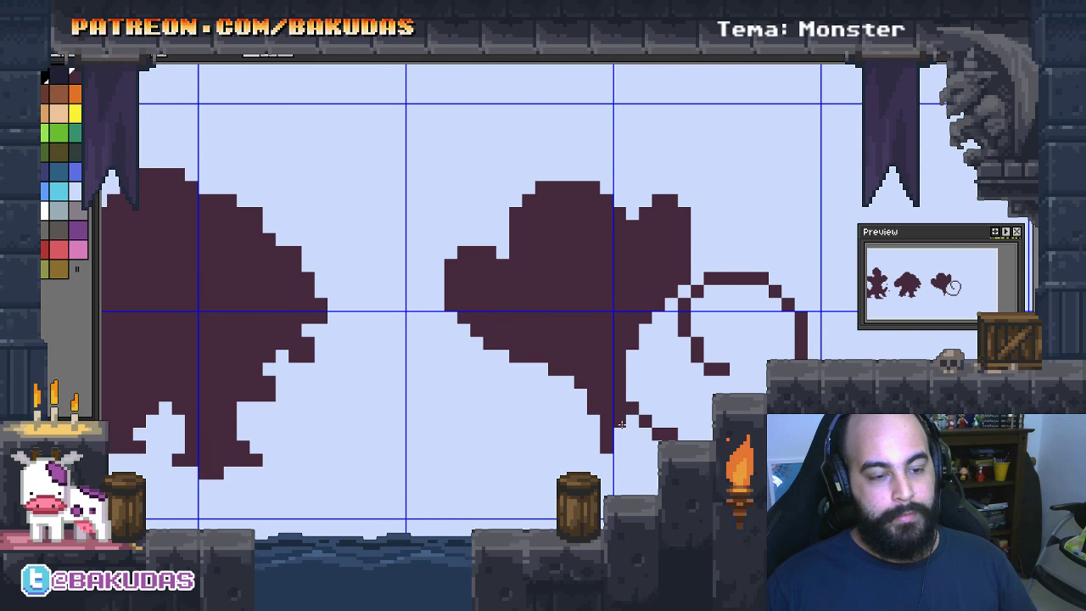
pyautogui.hscroll(1, 651, 452)
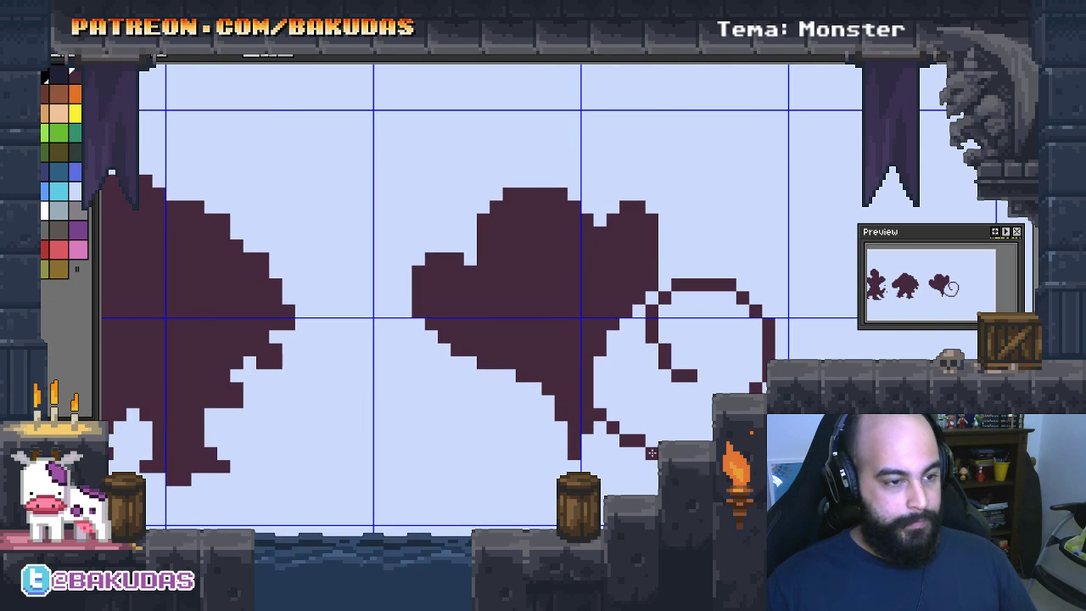
pyautogui.moveTo(820, 353)
pyautogui.mouseDown()
pyautogui.moveTo(774, 287)
pyautogui.moveTo(698, 270)
pyautogui.mouseUp()
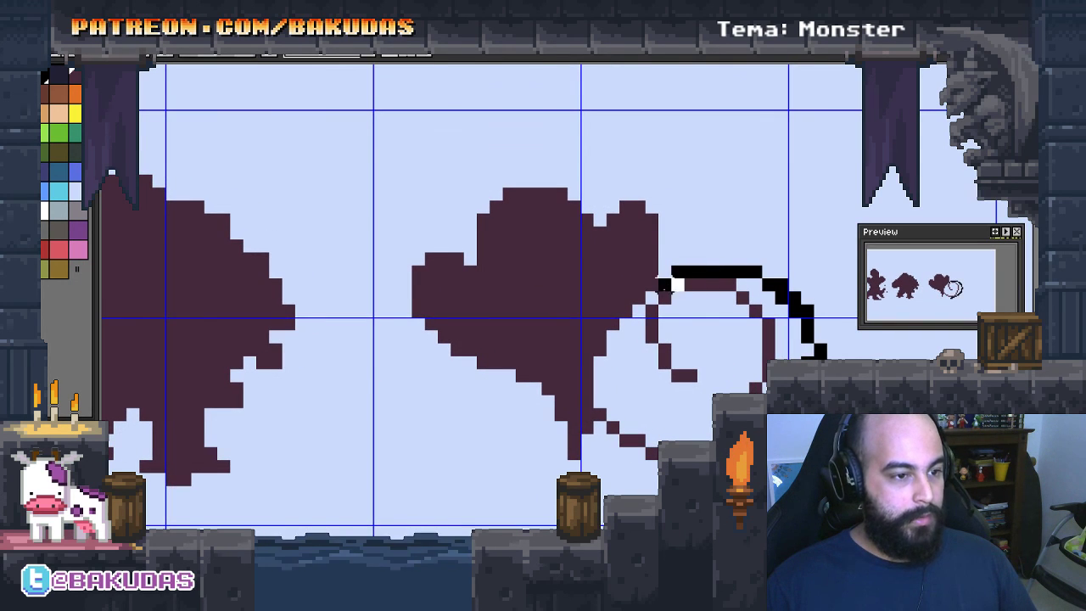
pyautogui.moveTo(612, 384); pyautogui.dragTo(618, 418)
pyautogui.moveTo(678, 367)
pyautogui.mouseDown()
pyautogui.moveTo(666, 408)
pyautogui.moveTo(665, 395)
pyautogui.mouseUp()
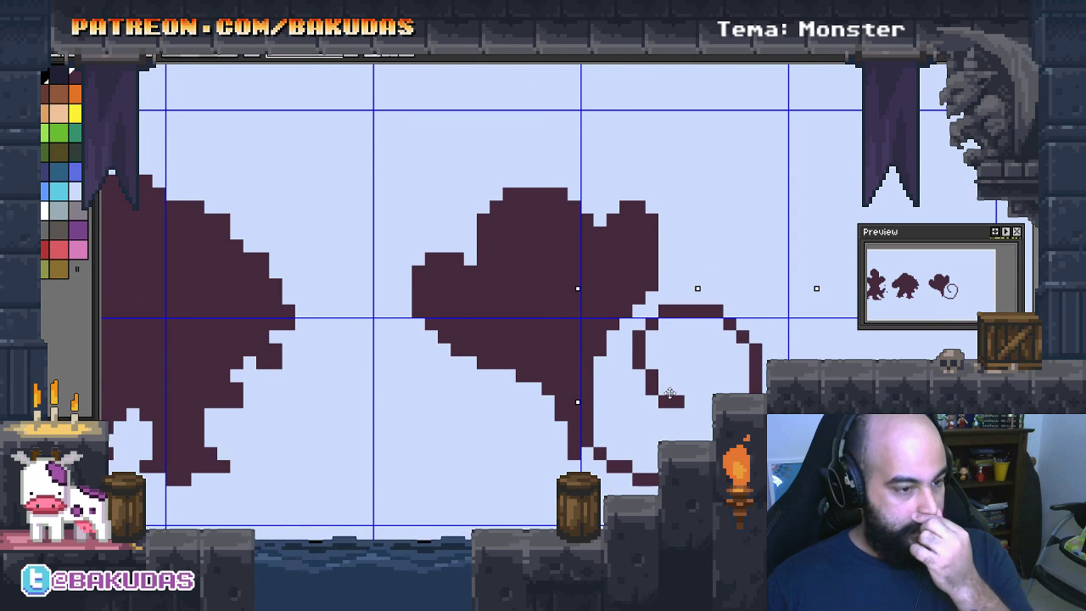
pyautogui.hotkey('ctrl', 'd')
# Flip the whole canvas horizontally
pyautogui.scroll(-2, 643, 334)
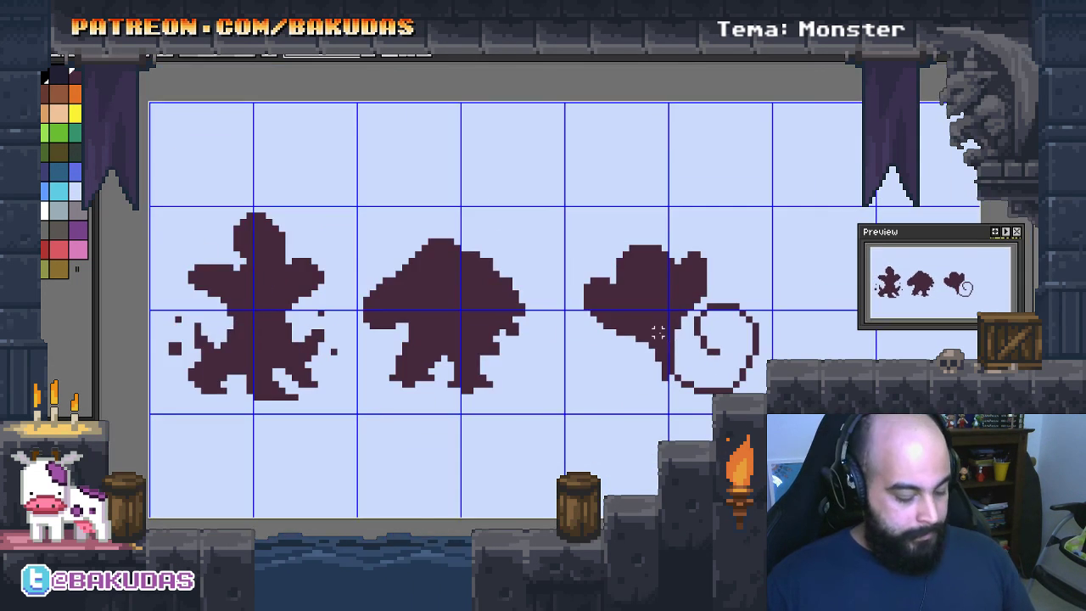
pyautogui.scroll(-1, 643, 334)
pyautogui.scroll(1, 643, 334)
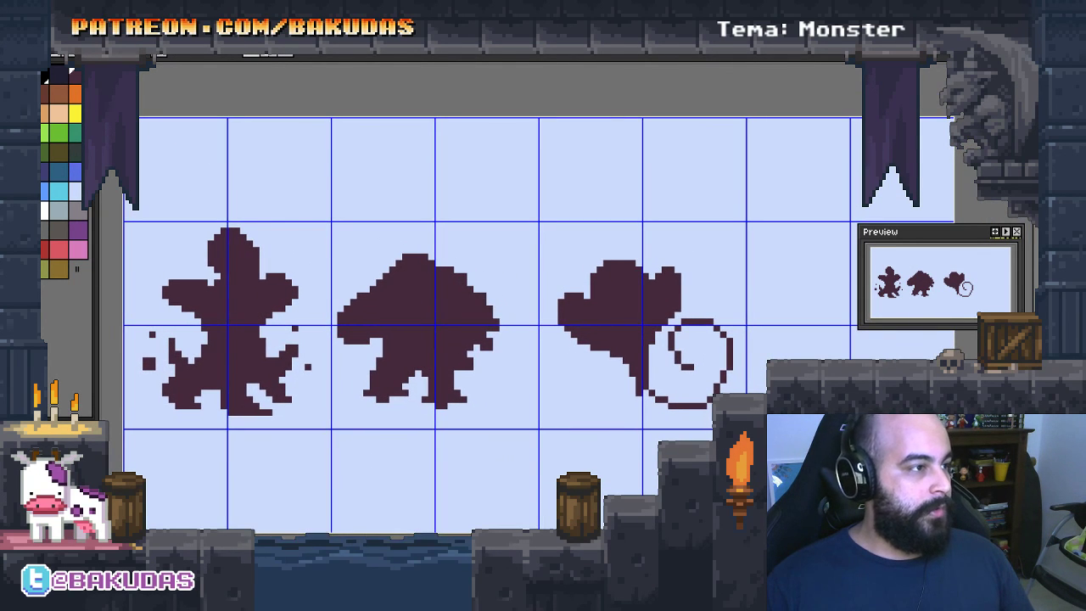
pyautogui.click(85, 50)
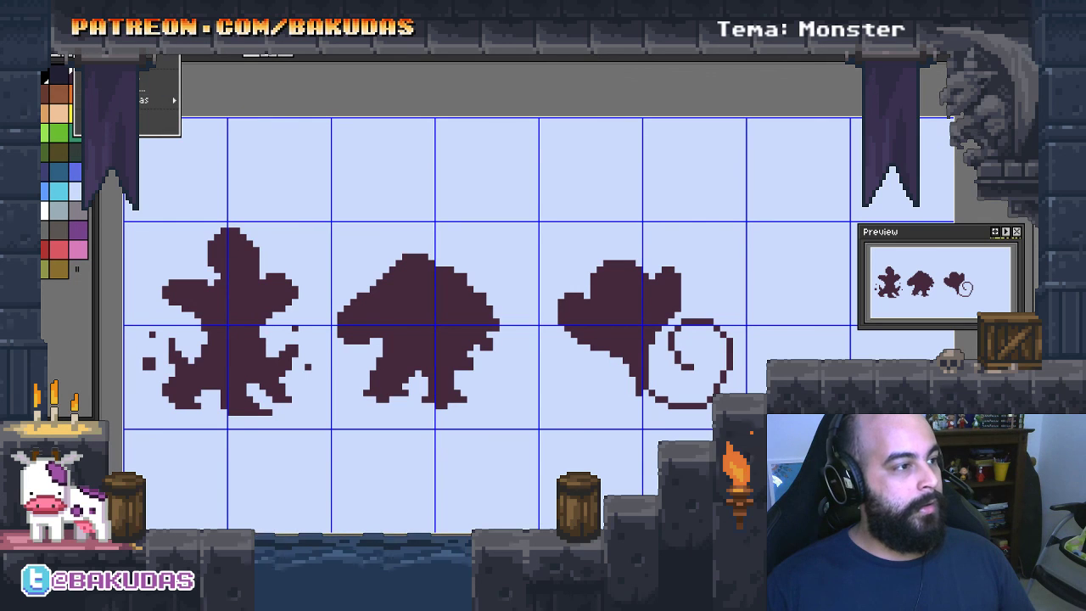
pyautogui.moveTo(153, 99)
pyautogui.click(254, 140)
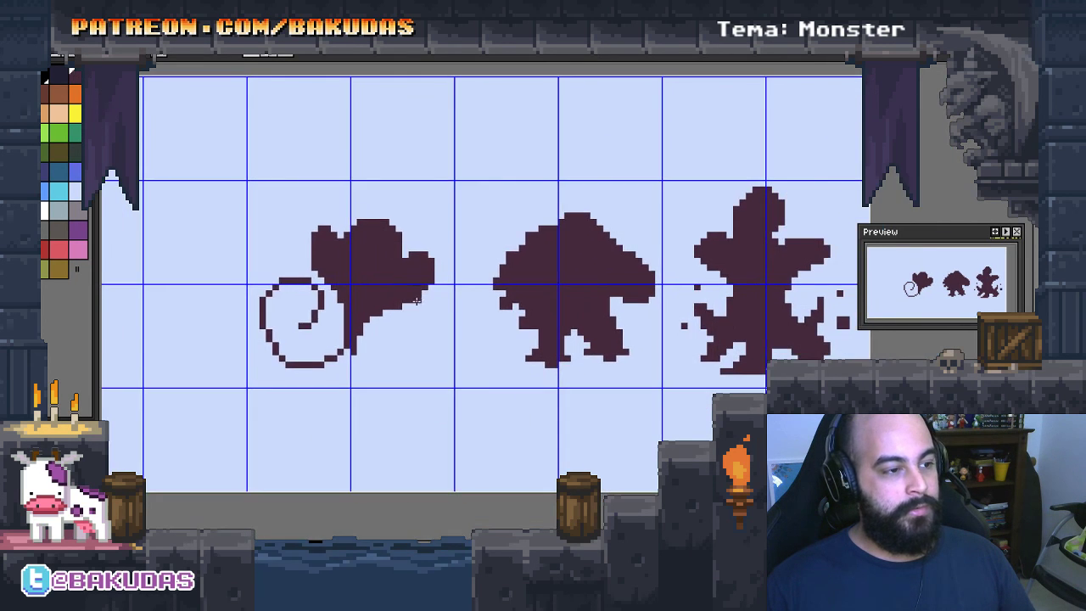
# Select the curly-tailed heart monster and move it to the right
pyautogui.scroll(3, 504, 308)
pyautogui.scroll(-2, 504, 308)
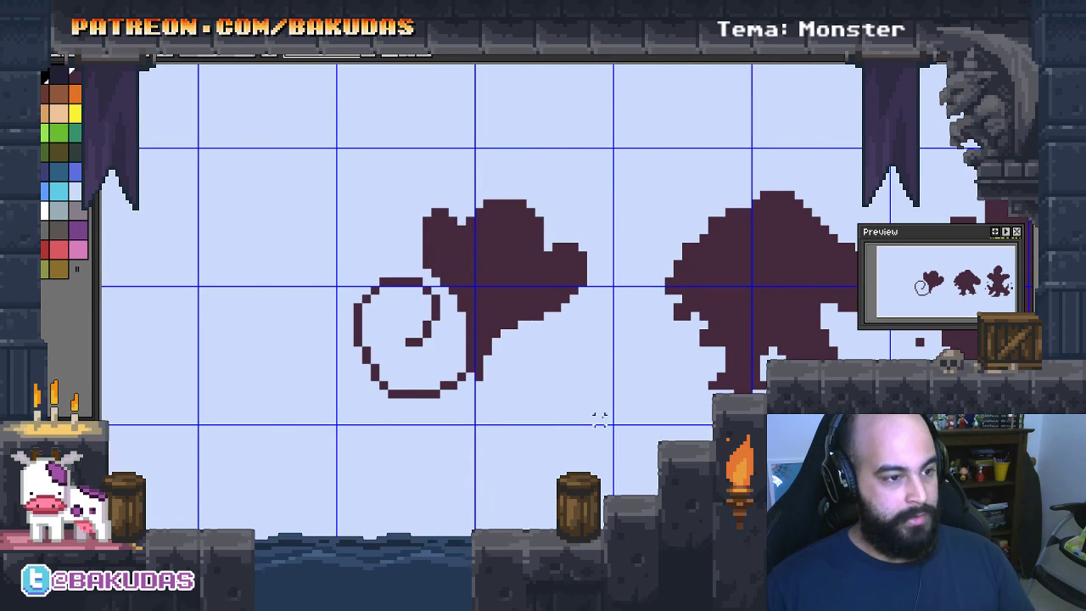
pyautogui.moveTo(599, 419); pyautogui.dragTo(303, 158)
pyautogui.moveTo(511, 302); pyautogui.dragTo(570, 302)
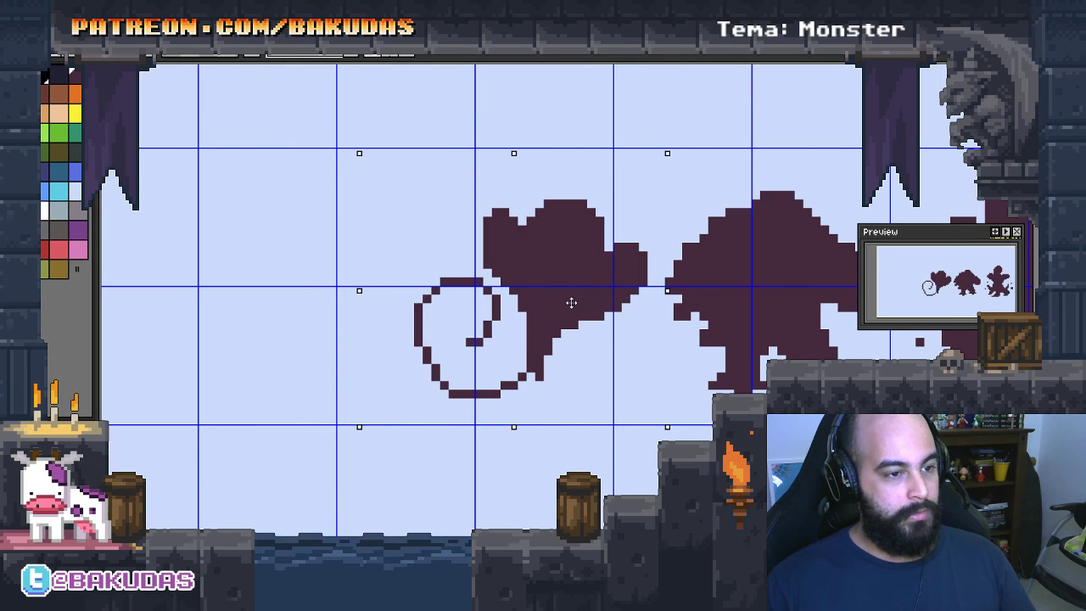
# Move the heart and middle monsters slightly right, then deselect
pyautogui.hscroll(5, 571, 303)
pyautogui.moveTo(727, 438); pyautogui.dragTo(169, 134)
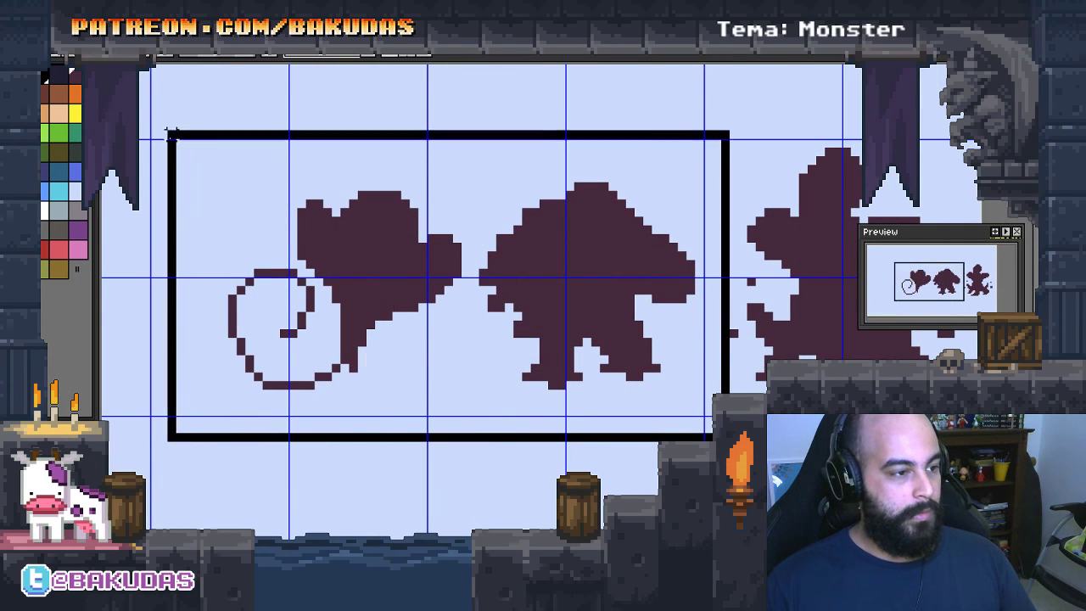
pyautogui.moveTo(546, 262); pyautogui.dragTo(568, 265)
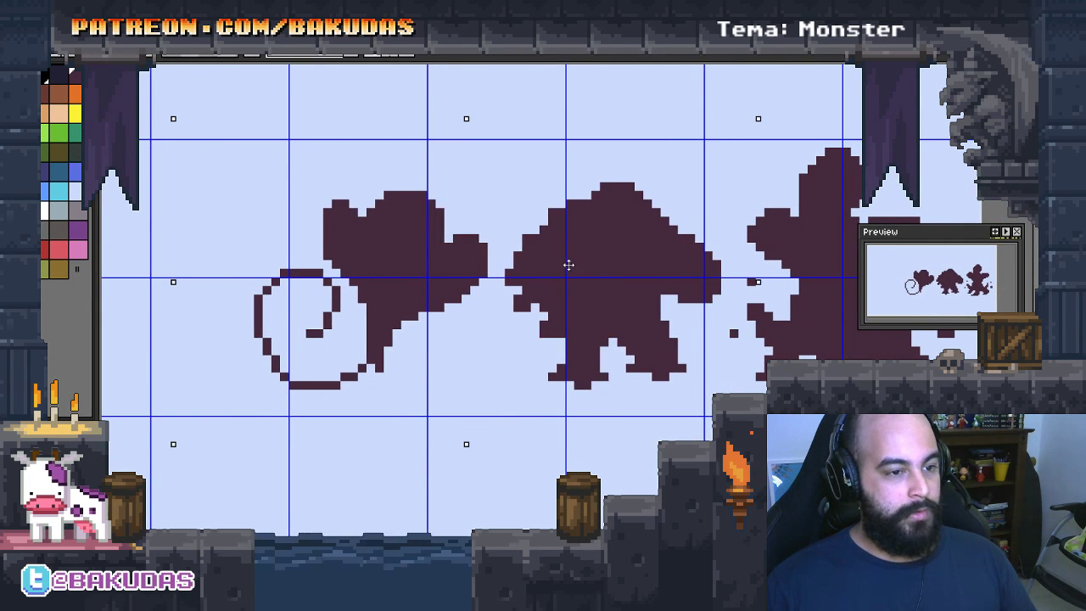
pyautogui.hotkey('ctrl', 'd')
# Flip the canvas horizontally back to its original orientation
pyautogui.hscroll(-2, 594, 297)
pyautogui.hscroll(-2, 538, 303)
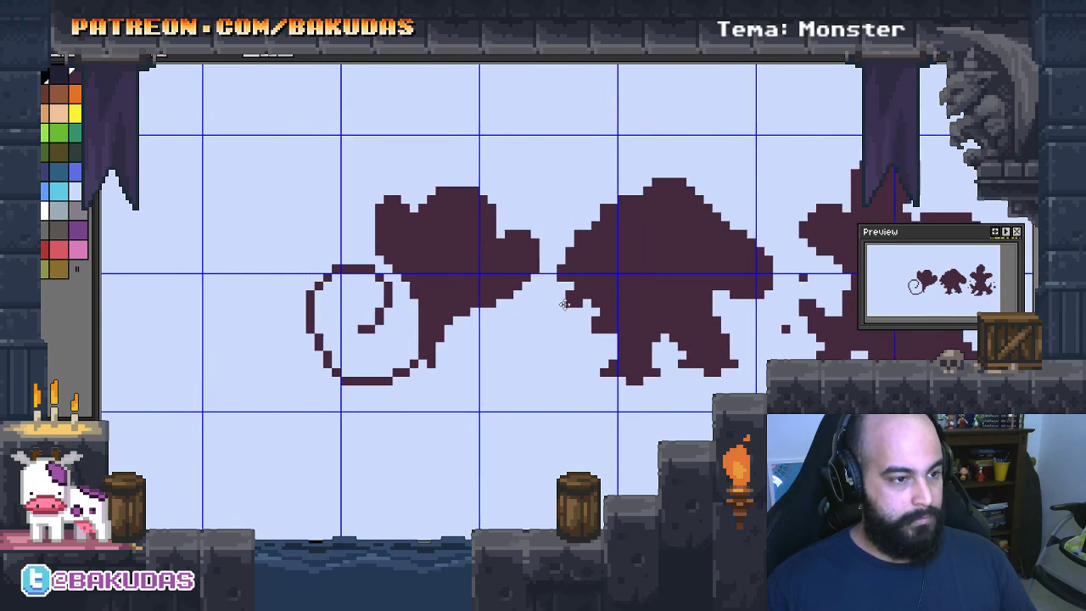
pyautogui.scroll(-1, 564, 303)
pyautogui.hscroll(2, 582, 310)
pyautogui.hscroll(2, 583, 323)
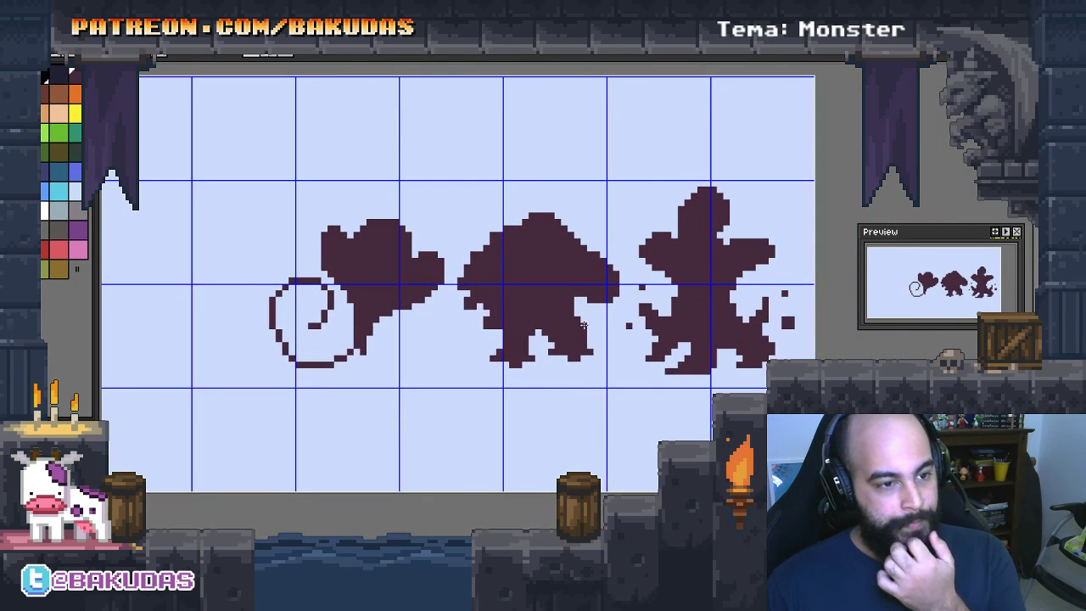
pyautogui.hscroll(-1, 551, 322)
pyautogui.hscroll(-1, 513, 318)
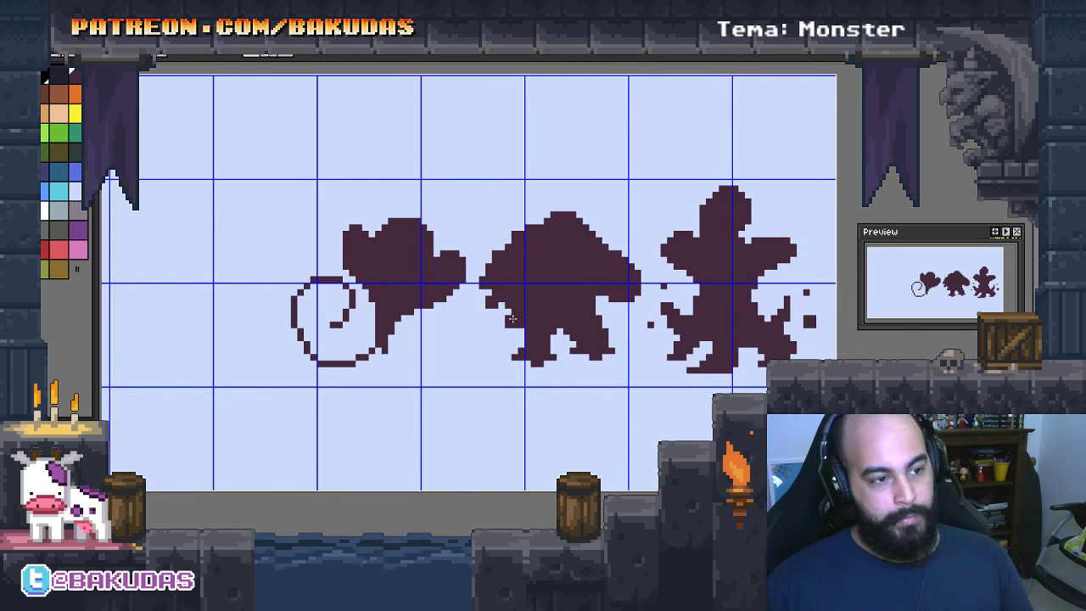
pyautogui.scroll(2, 458, 313)
pyautogui.scroll(2, 467, 306)
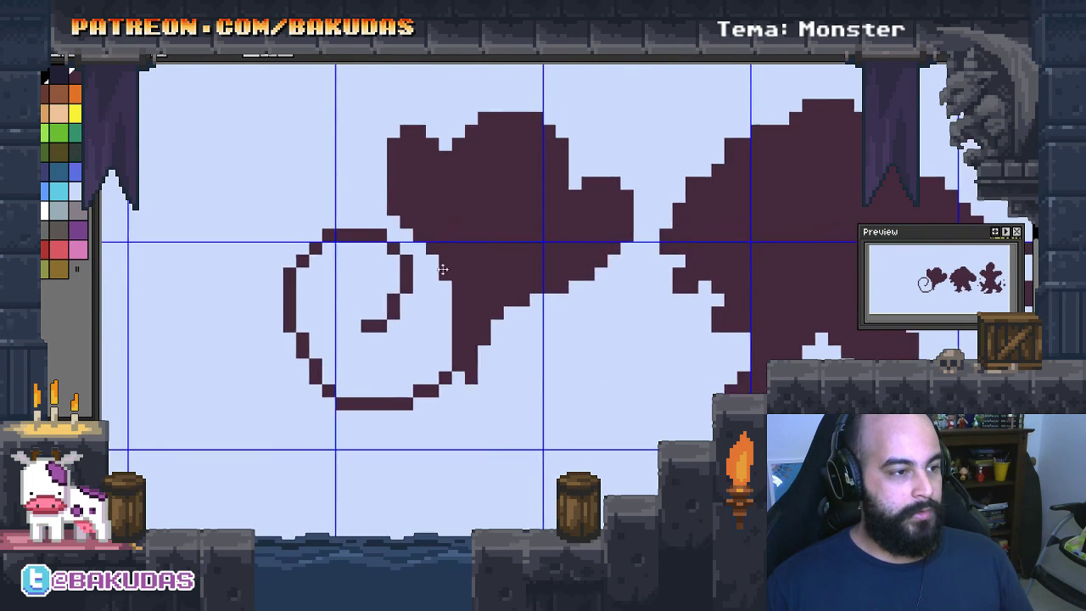
pyautogui.scroll(1, 476, 301)
pyautogui.scroll(1, 483, 297)
pyautogui.scroll(-1, 492, 297)
pyautogui.scroll(-2, 518, 296)
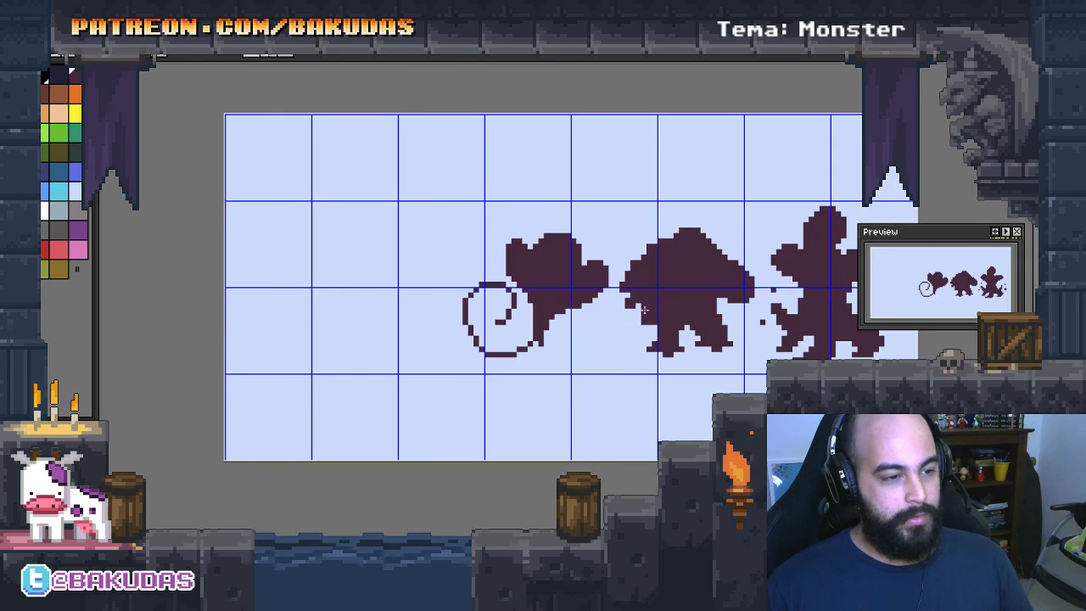
pyautogui.scroll(1, 534, 297)
pyautogui.scroll(1, 547, 296)
pyautogui.scroll(-1, 547, 296)
pyautogui.scroll(-1, 517, 292)
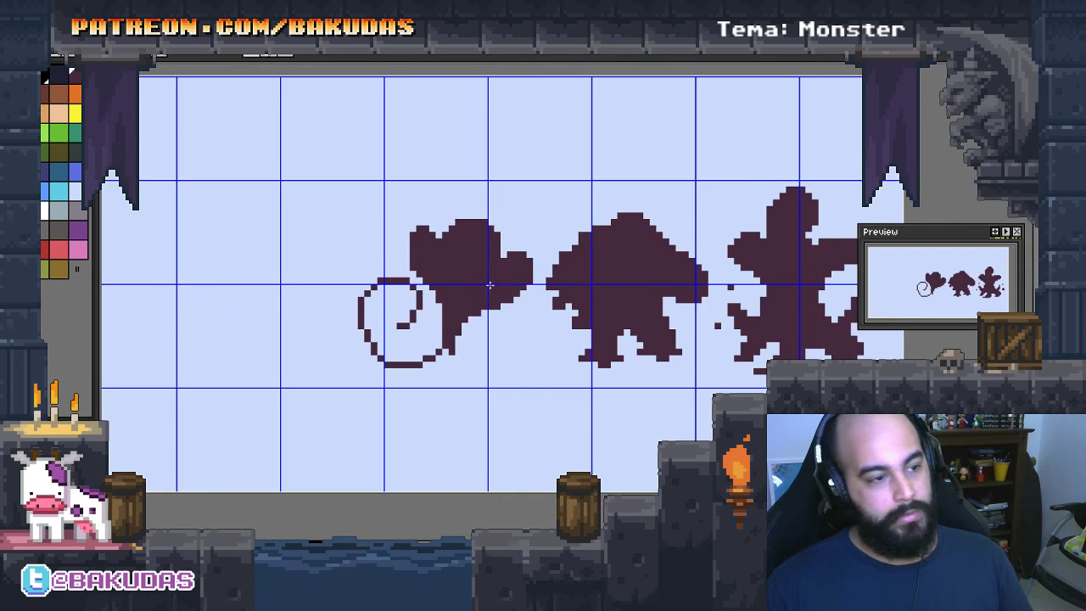
pyautogui.scroll(-1, 494, 287)
pyautogui.scroll(-1, 492, 288)
pyautogui.click(151, 52)
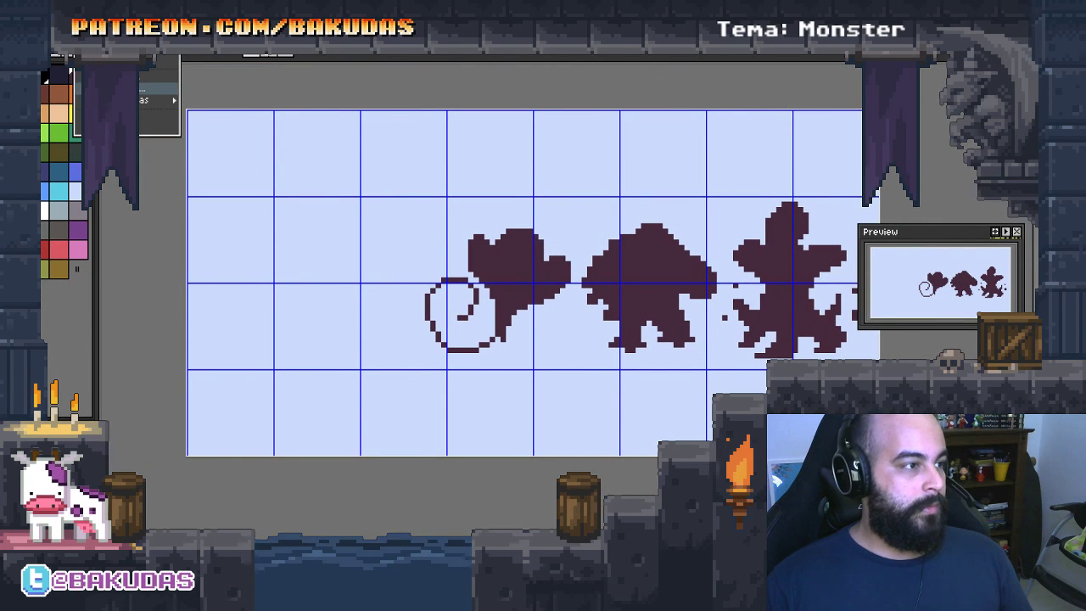
pyautogui.click(233, 139)
# Select all three monster silhouettes and raise the row higher on the canvas
pyautogui.scroll(1, 476, 280)
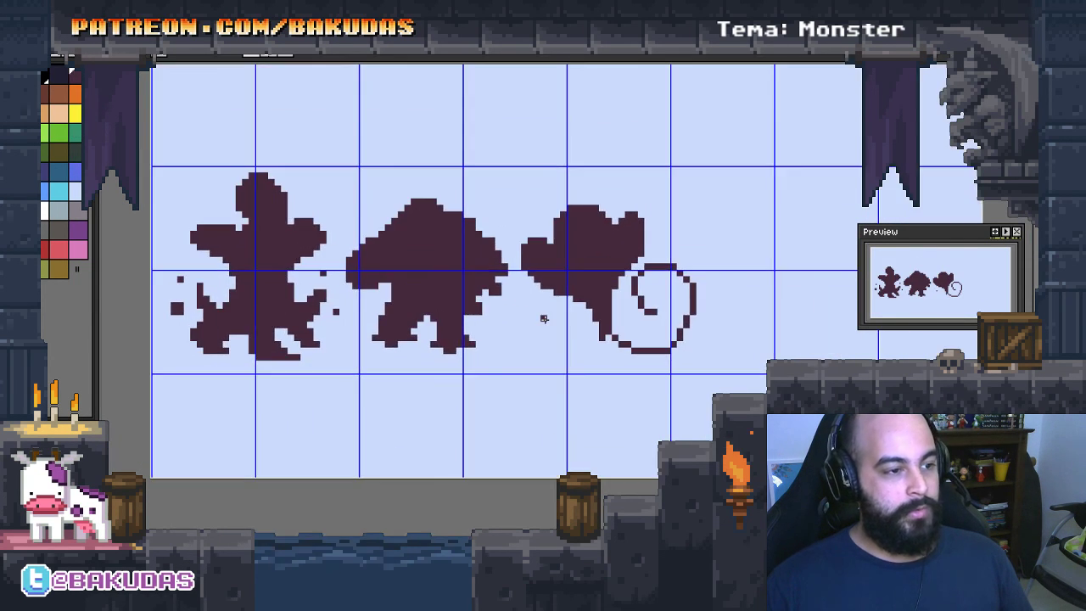
pyautogui.scroll(2, 501, 305)
pyautogui.scroll(-2, 518, 332)
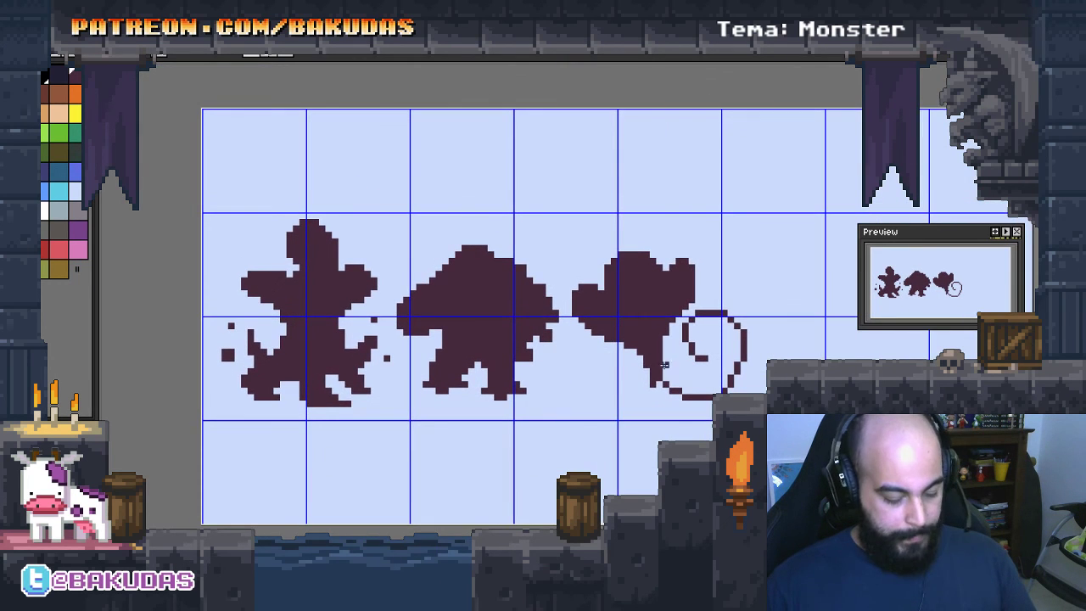
pyautogui.moveTo(755, 441); pyautogui.dragTo(200, 190)
pyautogui.moveTo(266, 282); pyautogui.dragTo(293, 223)
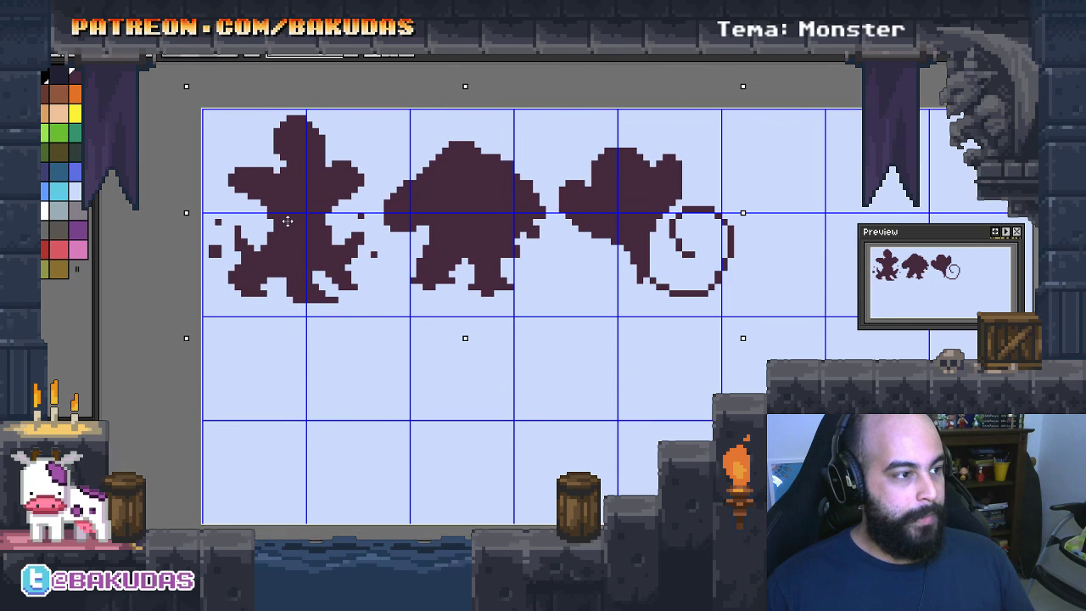
# Resize the canvas to 192×96 pixels and zoom out to fit the whole sprite
pyautogui.hotkey('ctrl', 'd')
pyautogui.click(85, 53)
pyautogui.moveTo(153, 100)
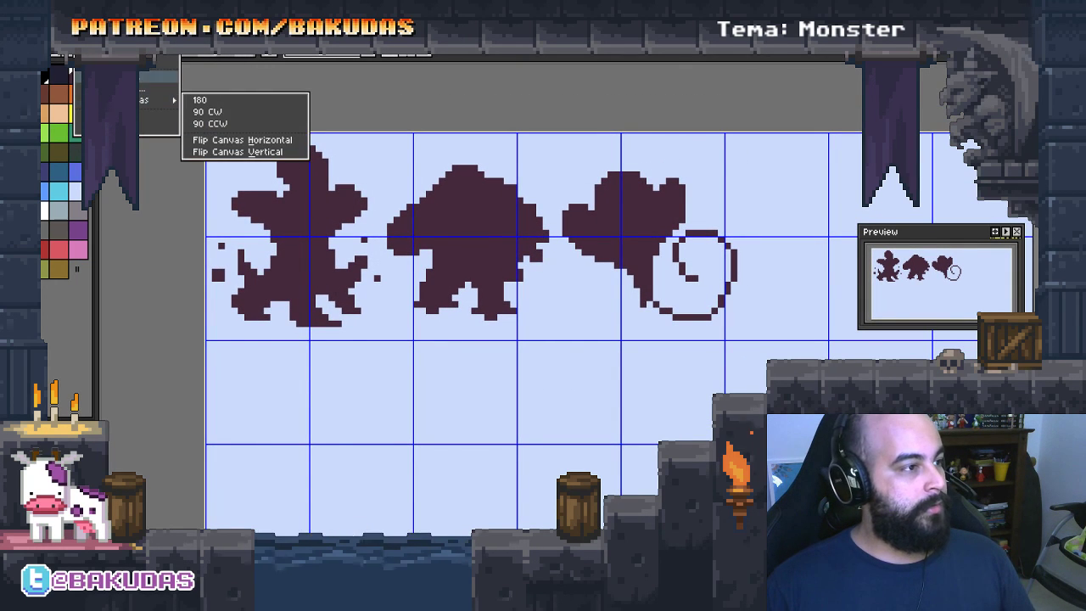
pyautogui.click(153, 88)
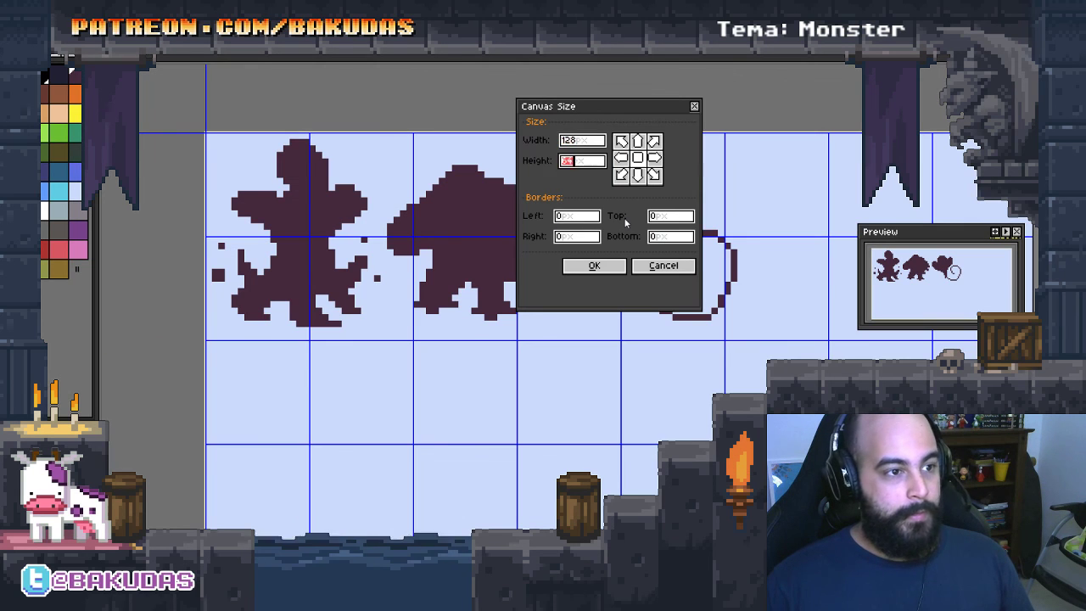
pyautogui.write('192')
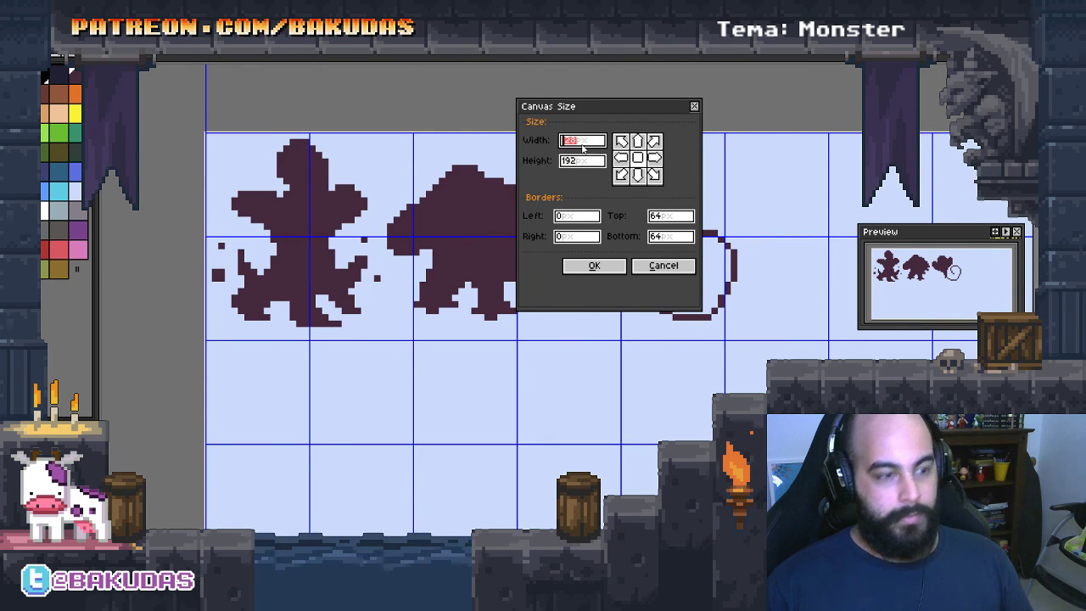
pyautogui.write('192')
pyautogui.press('Tab')
pyautogui.write('96')
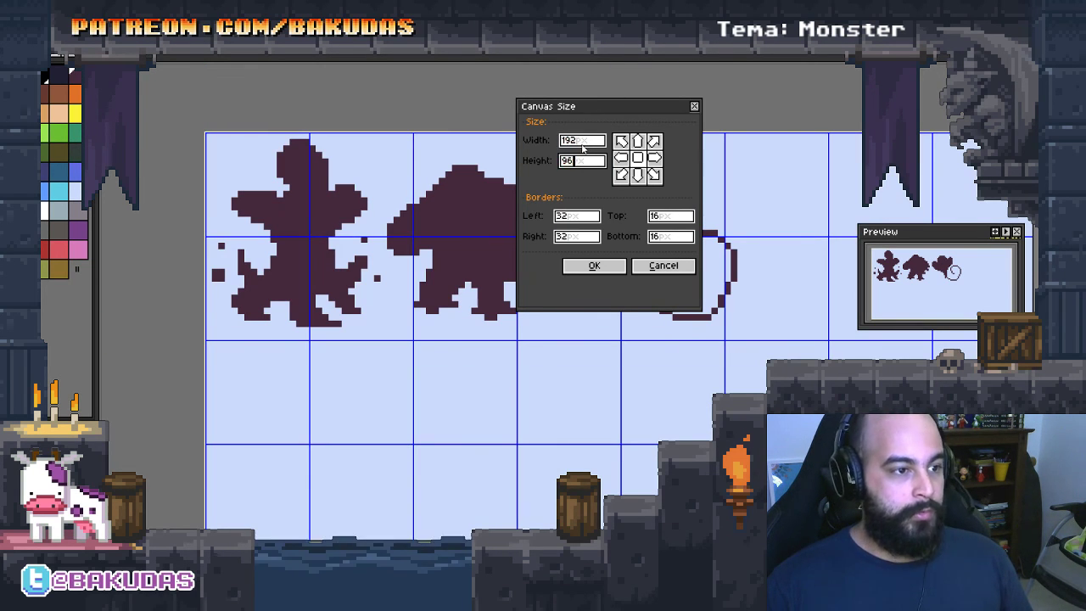
pyautogui.click(594, 265)
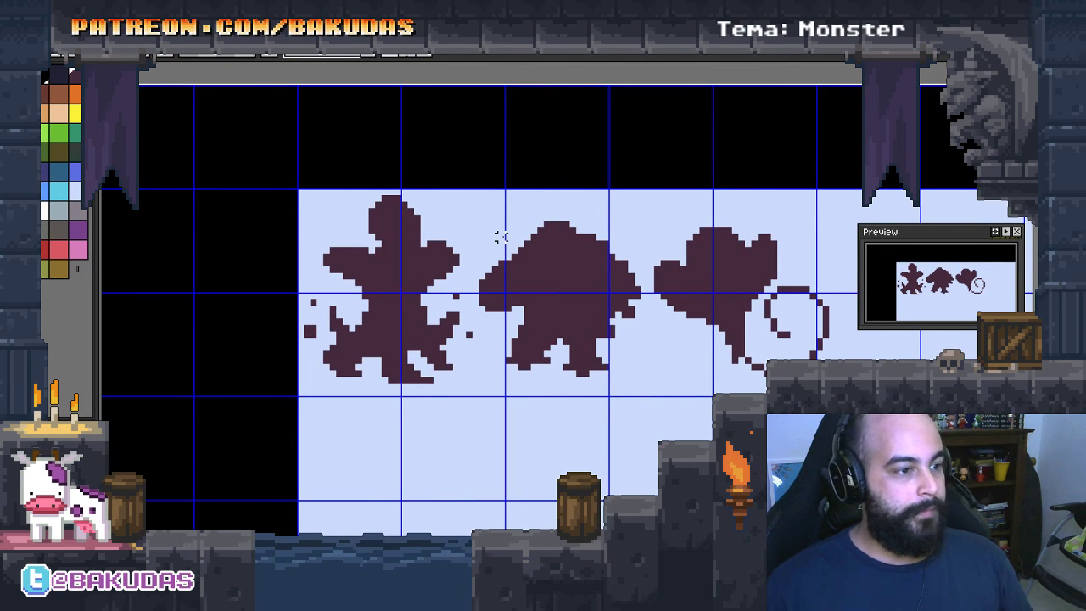
pyautogui.hotkey('ctrl', '0')
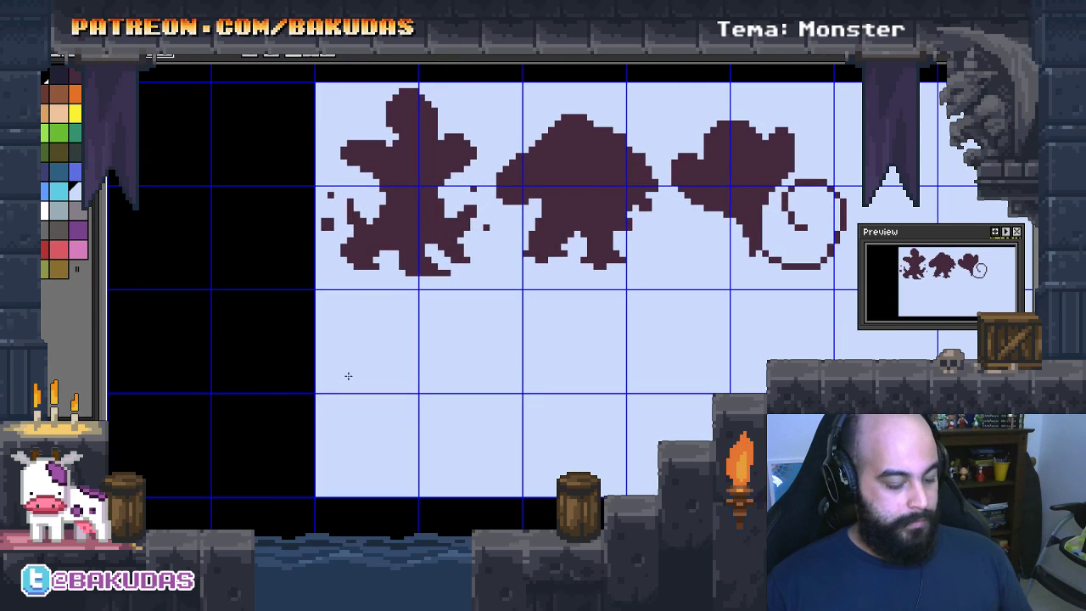
pyautogui.press('-')
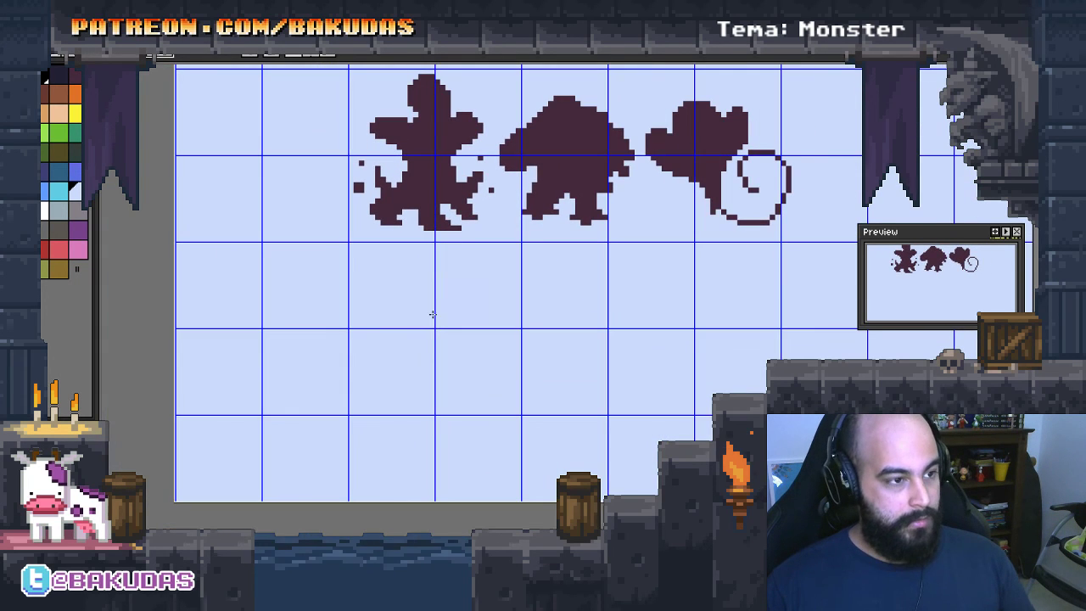
# Zoom in on the empty area right of the swirl-tailed third monster
pyautogui.scroll(1, 437, 323)
pyautogui.scroll(1, 442, 332)
pyautogui.scroll(2, 459, 280)
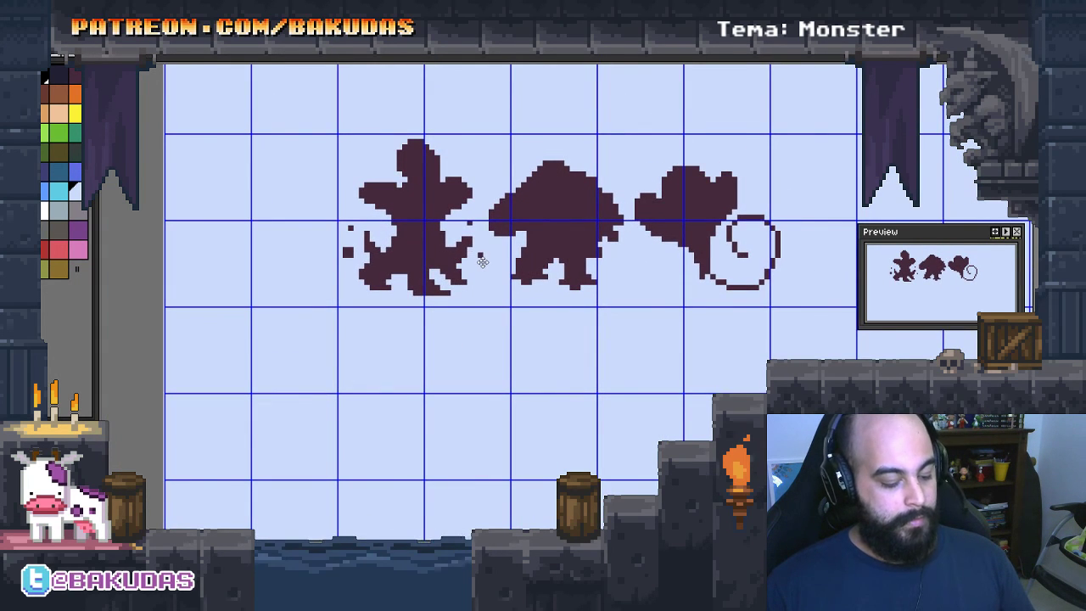
pyautogui.moveTo(482, 262); pyautogui.dragTo(264, 167)
pyautogui.scroll(-1, 266, 161)
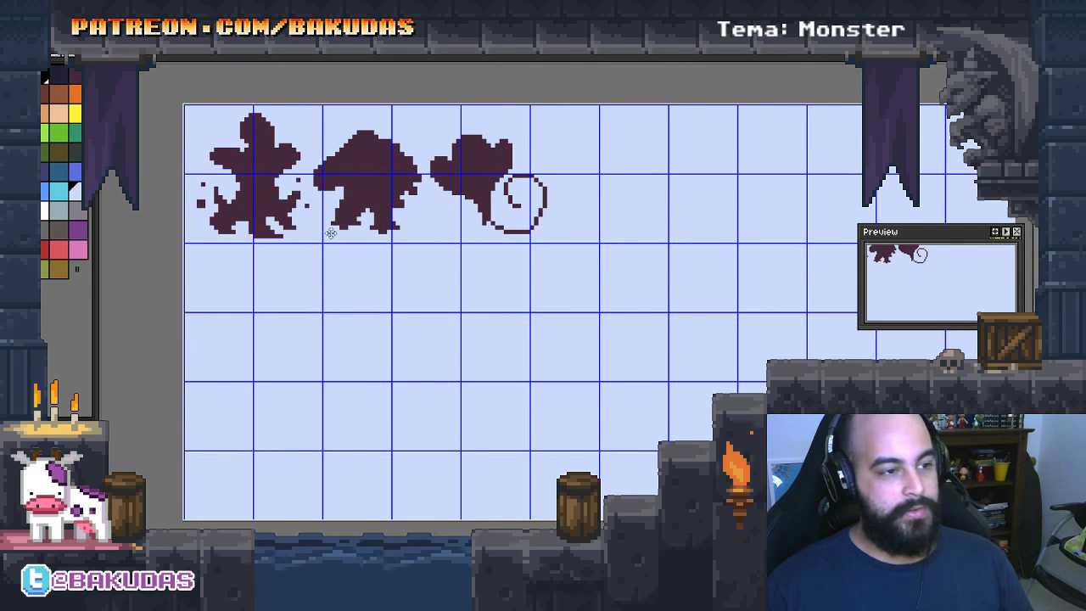
pyautogui.moveTo(625, 185); pyautogui.dragTo(577, 198)
pyautogui.moveTo(478, 177); pyautogui.dragTo(519, 194)
pyautogui.scroll(1, 519, 193)
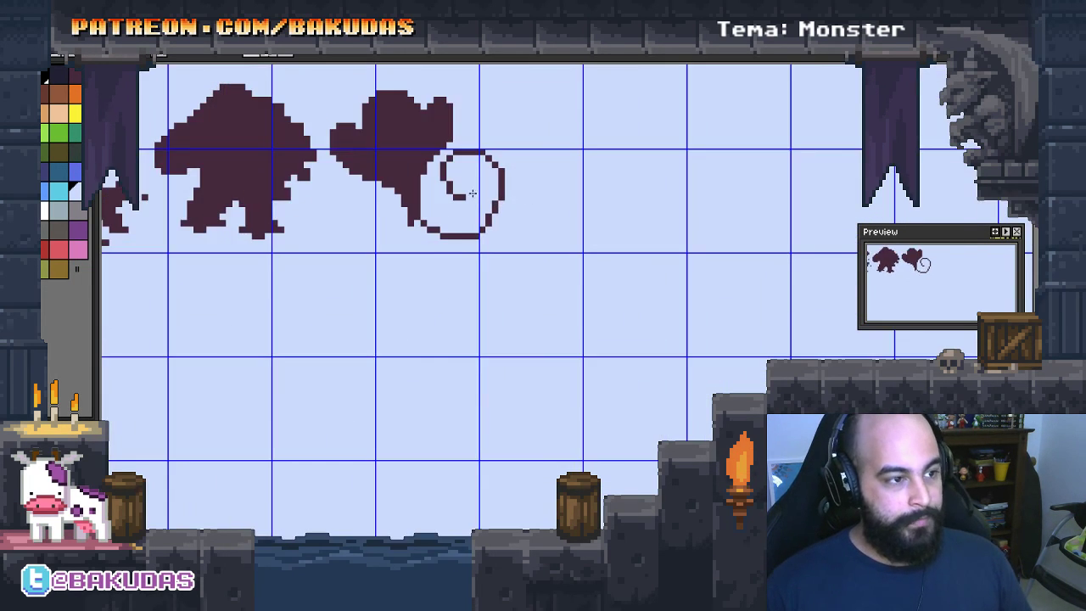
pyautogui.moveTo(406, 161); pyautogui.dragTo(423, 195)
pyautogui.scroll(1, 563, 246)
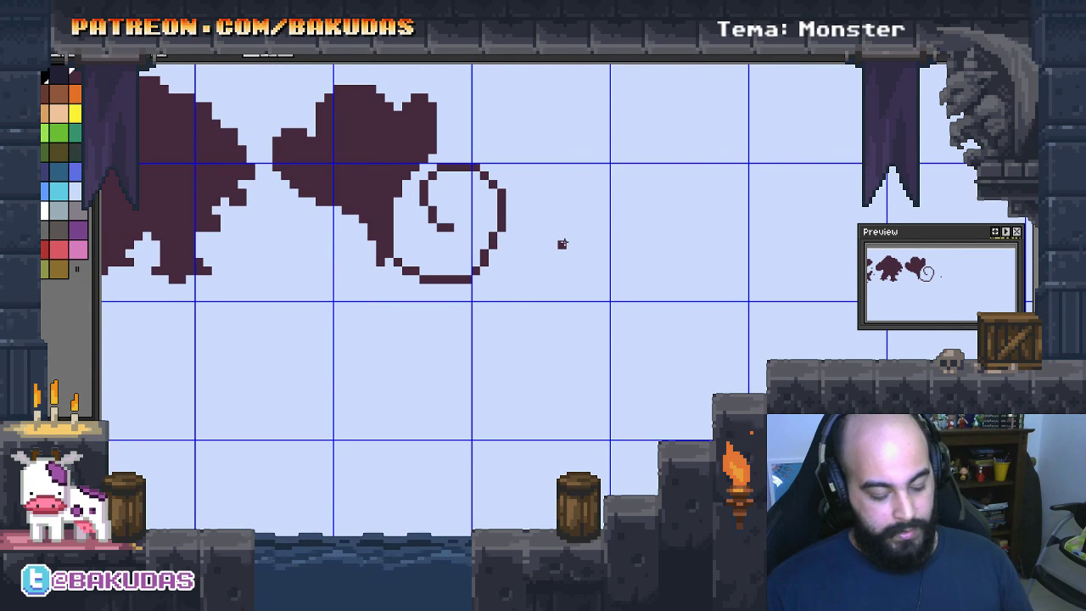
pyautogui.moveTo(562, 244)
pyautogui.mouseDown()
pyautogui.moveTo(546, 309)
pyautogui.moveTo(606, 380)
pyautogui.mouseUp()
pyautogui.scroll(2, 546, 308)
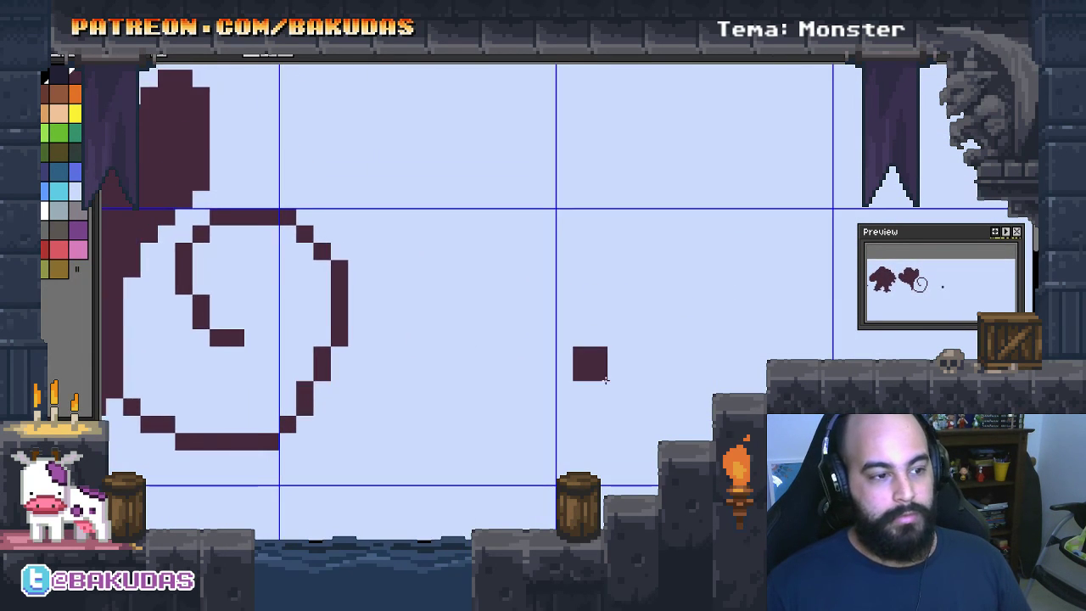
pyautogui.scroll(-1, 606, 379)
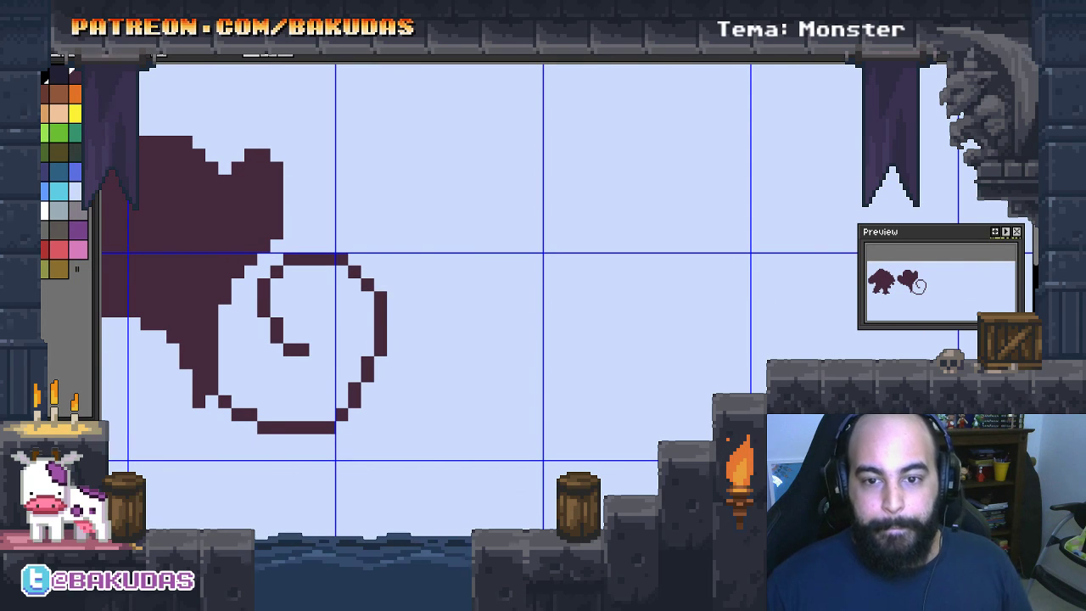
# Sketch the fourth monster's base and body outline, trimming its right edge
pyautogui.click(613, 408)
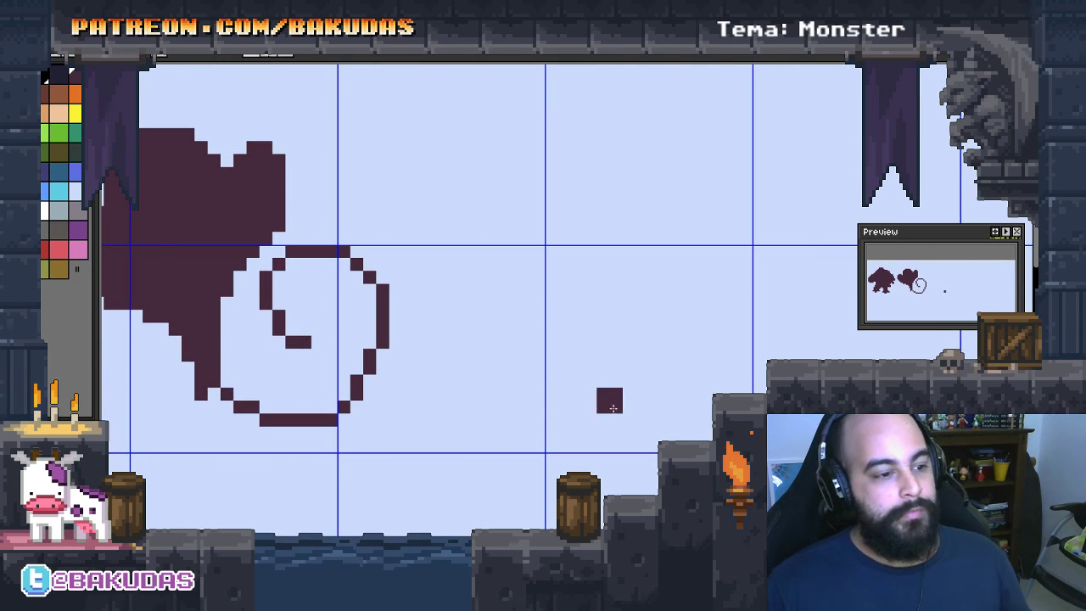
pyautogui.moveTo(571, 413)
pyautogui.mouseDown()
pyautogui.moveTo(521, 395)
pyautogui.moveTo(586, 312)
pyautogui.moveTo(658, 332)
pyautogui.moveTo(674, 293)
pyautogui.moveTo(712, 319)
pyautogui.moveTo(710, 406)
pyautogui.moveTo(657, 395)
pyautogui.moveTo(698, 420)
pyautogui.mouseUp()
pyautogui.moveTo(590, 344)
pyautogui.mouseDown()
pyautogui.moveTo(566, 280)
pyautogui.moveTo(747, 344)
pyautogui.moveTo(699, 310)
pyautogui.moveTo(679, 255)
pyautogui.moveTo(738, 318)
pyautogui.moveTo(622, 276)
pyautogui.mouseUp()
pyautogui.moveTo(798, 335); pyautogui.dragTo(779, 242)
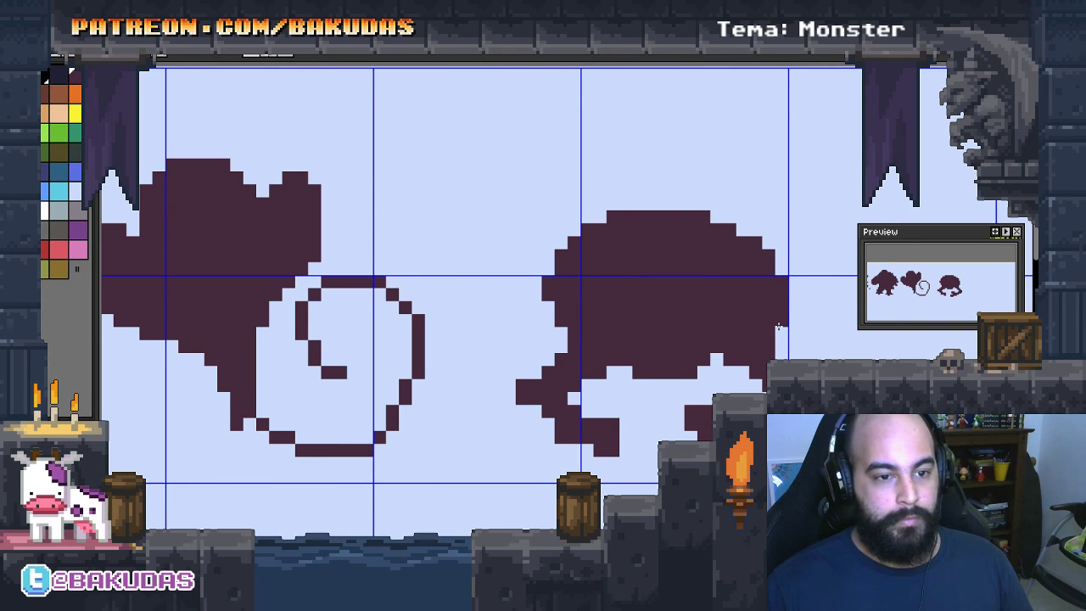
pyautogui.moveTo(778, 325); pyautogui.dragTo(795, 313)
# Paint the new monster's left ear, a curved horn, its extended back, and left side
pyautogui.moveTo(653, 290); pyautogui.dragTo(652, 319)
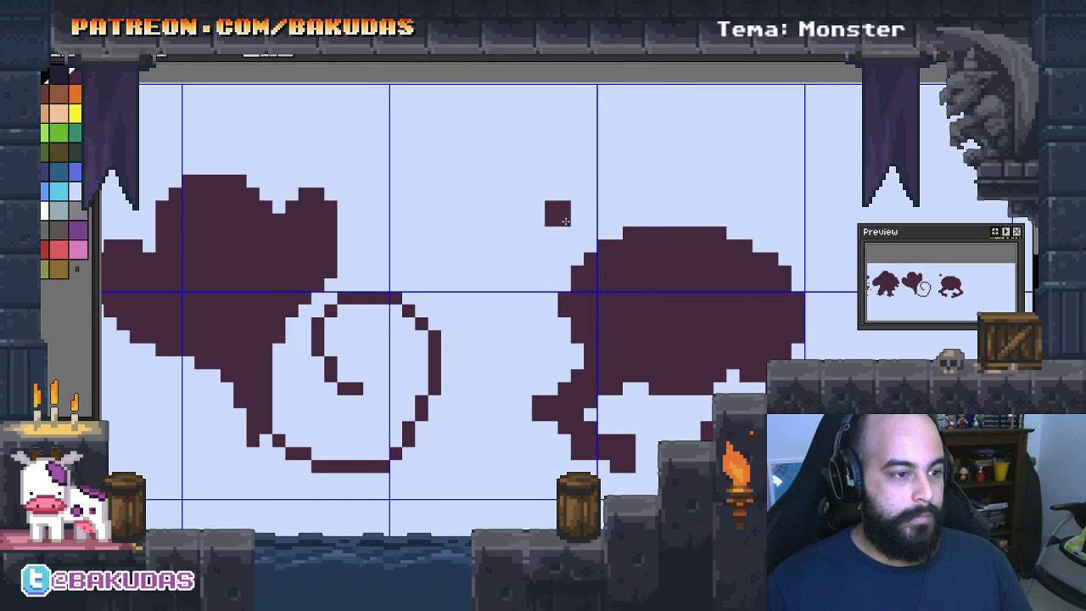
pyautogui.moveTo(558, 214); pyautogui.dragTo(592, 259)
pyautogui.moveTo(719, 184); pyautogui.dragTo(741, 256)
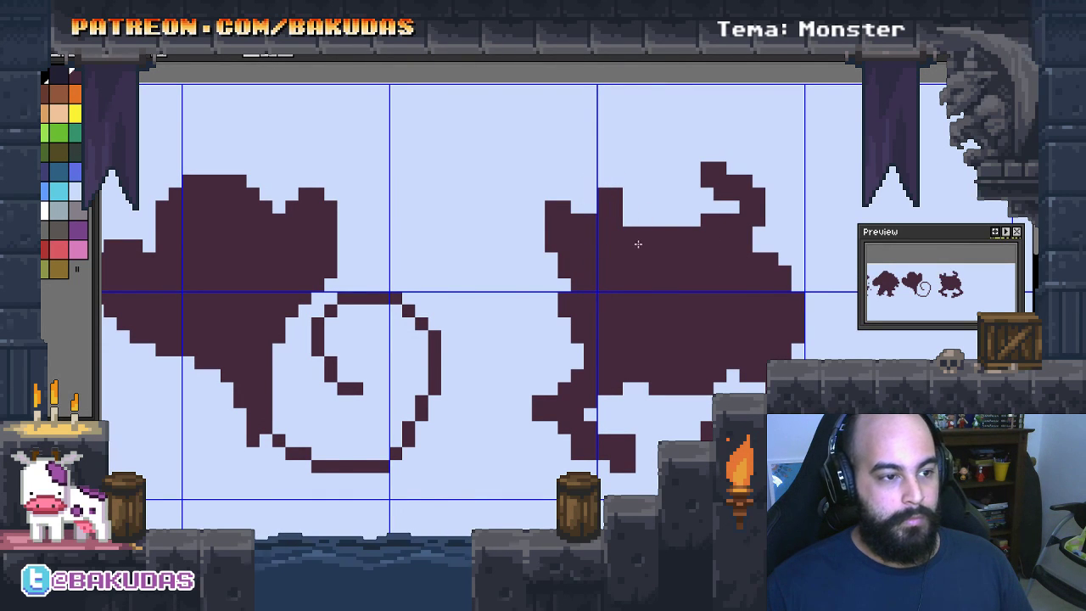
pyautogui.moveTo(811, 248); pyautogui.dragTo(798, 287)
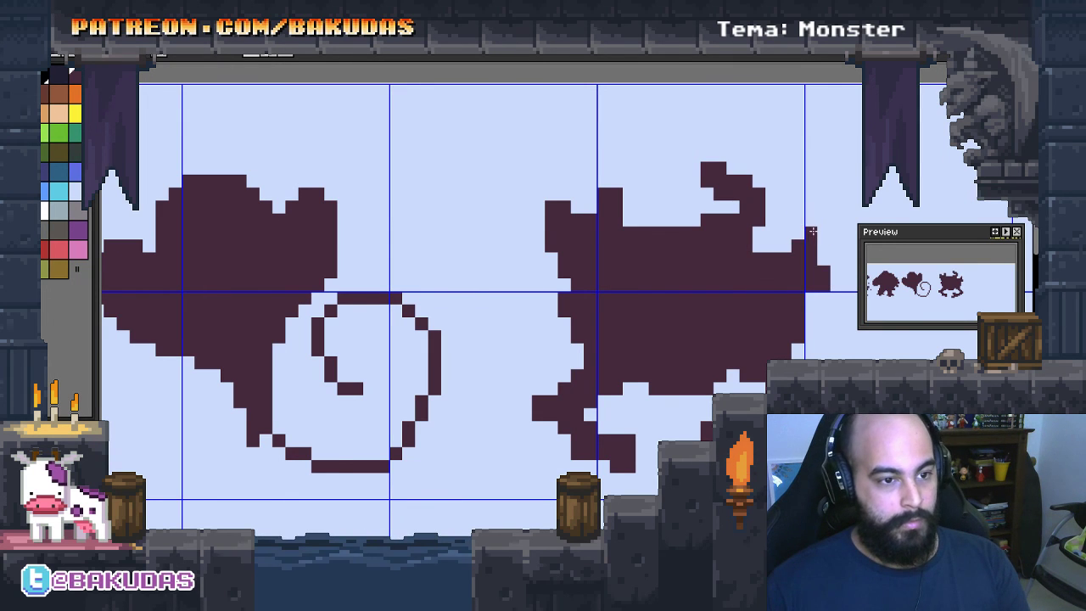
pyautogui.hscroll(-2, 684, 293)
pyautogui.moveTo(594, 299); pyautogui.dragTo(623, 341)
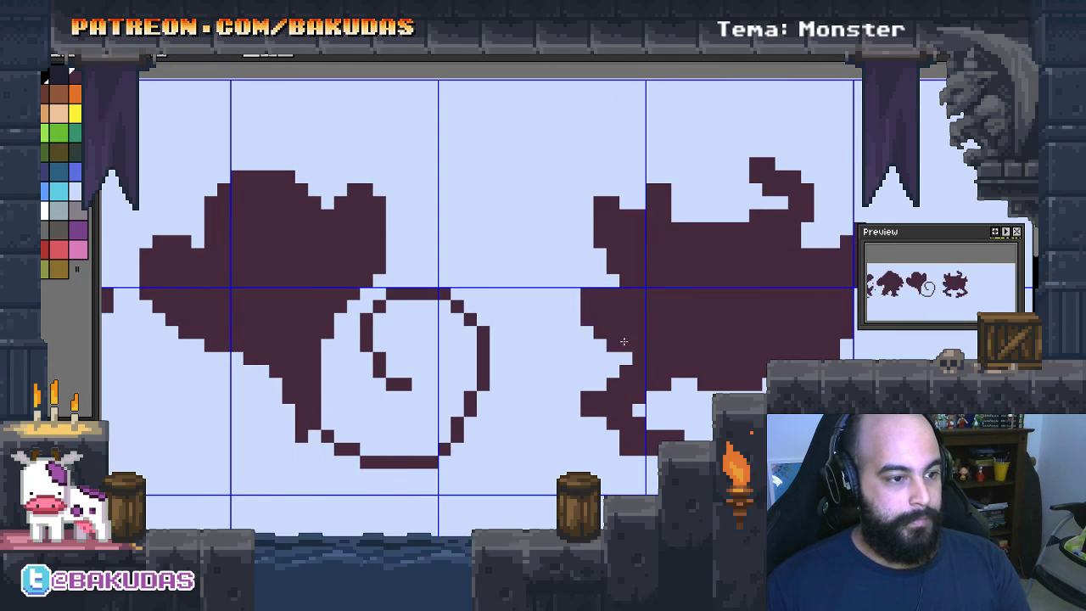
# Undo the thin spike on the left and reshape the monster's spiky left legs
pyautogui.hscroll(3, 585, 297)
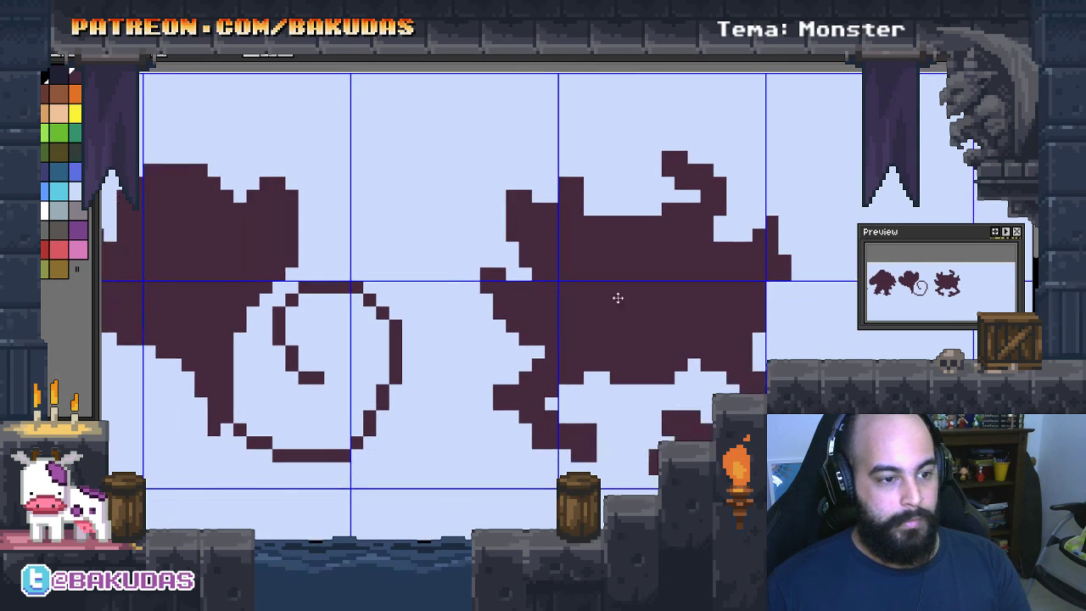
pyautogui.hscroll(3, 616, 297)
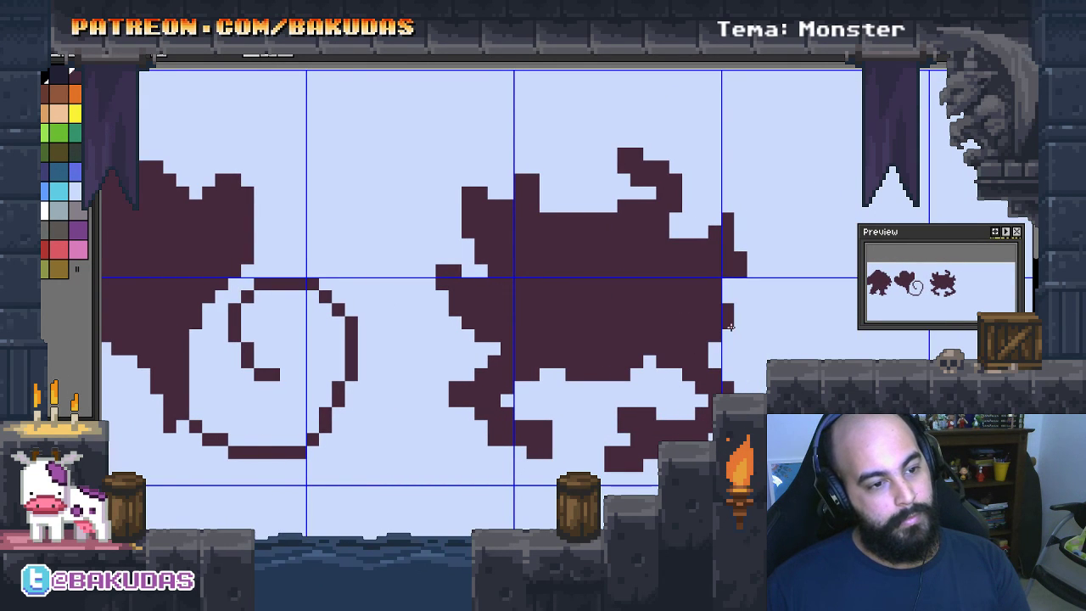
pyautogui.scroll(1, 609, 320)
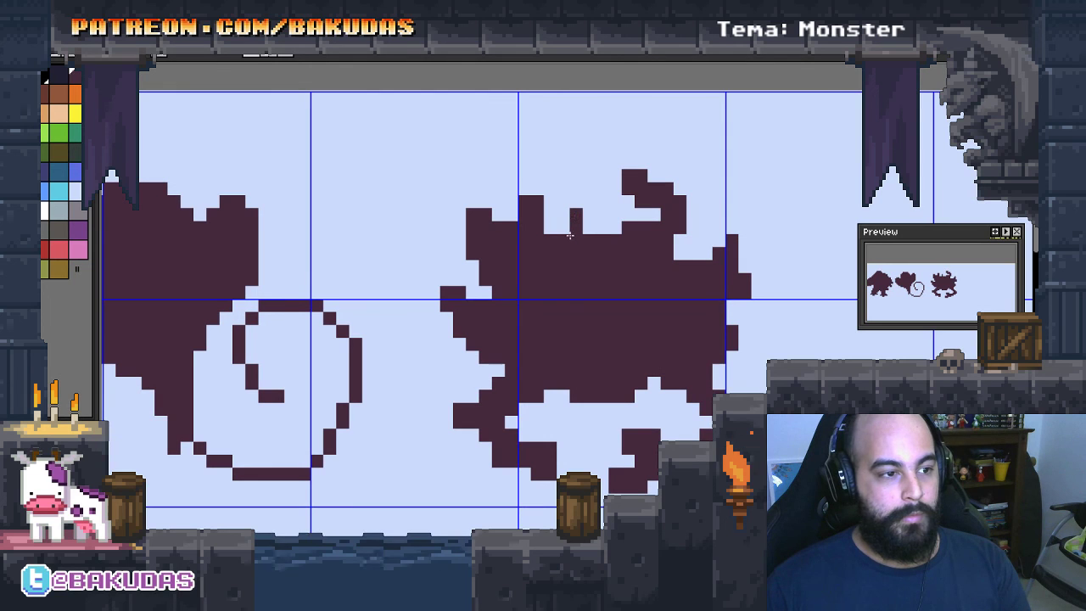
pyautogui.scroll(1, 645, 298)
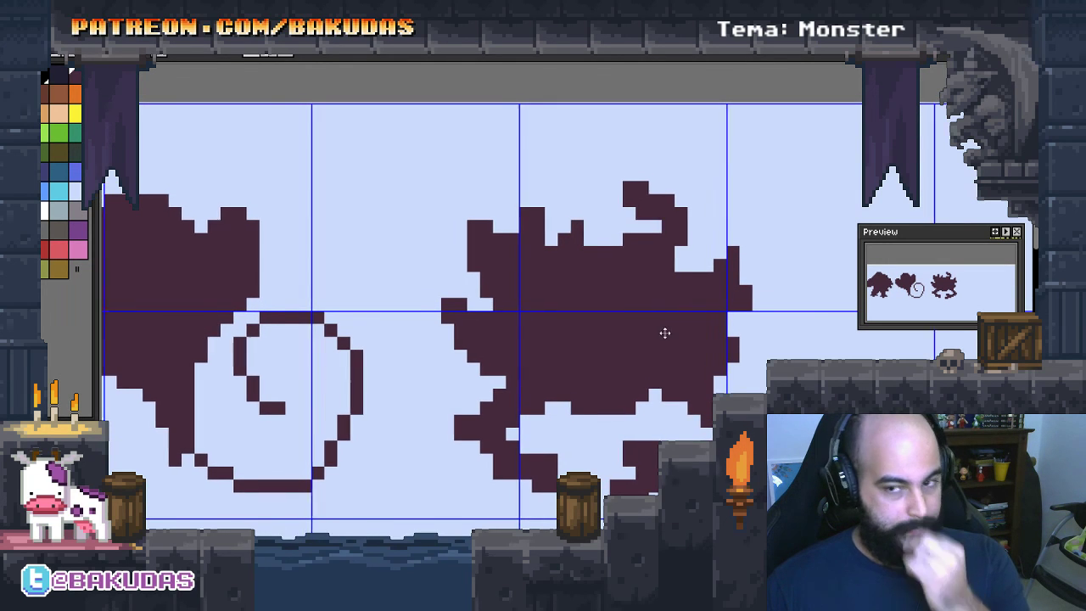
pyautogui.hscroll(-1, 670, 327)
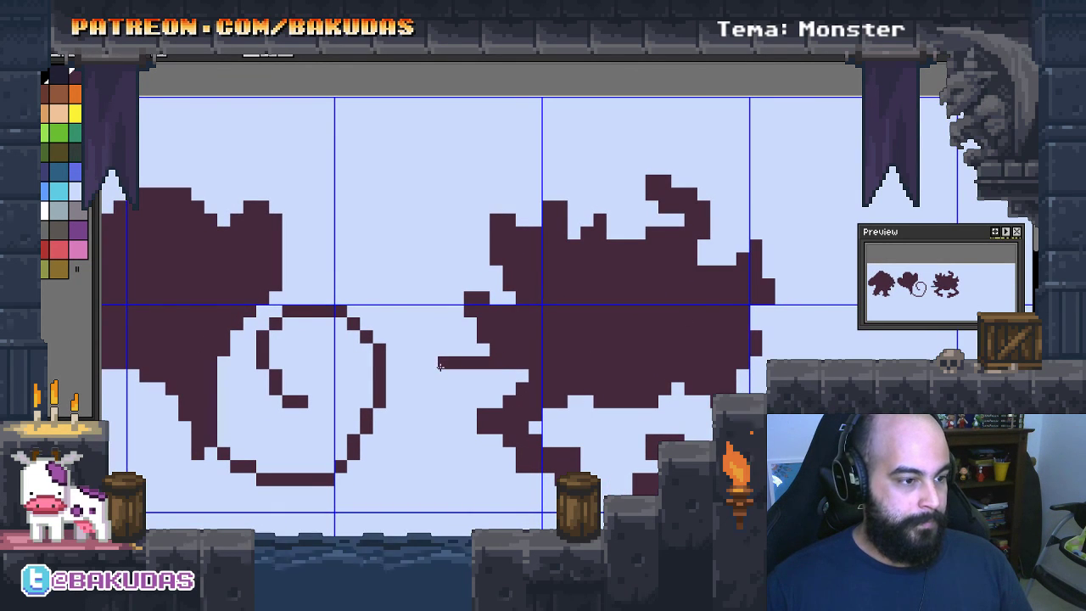
pyautogui.hotkey('ctrl', 'z')
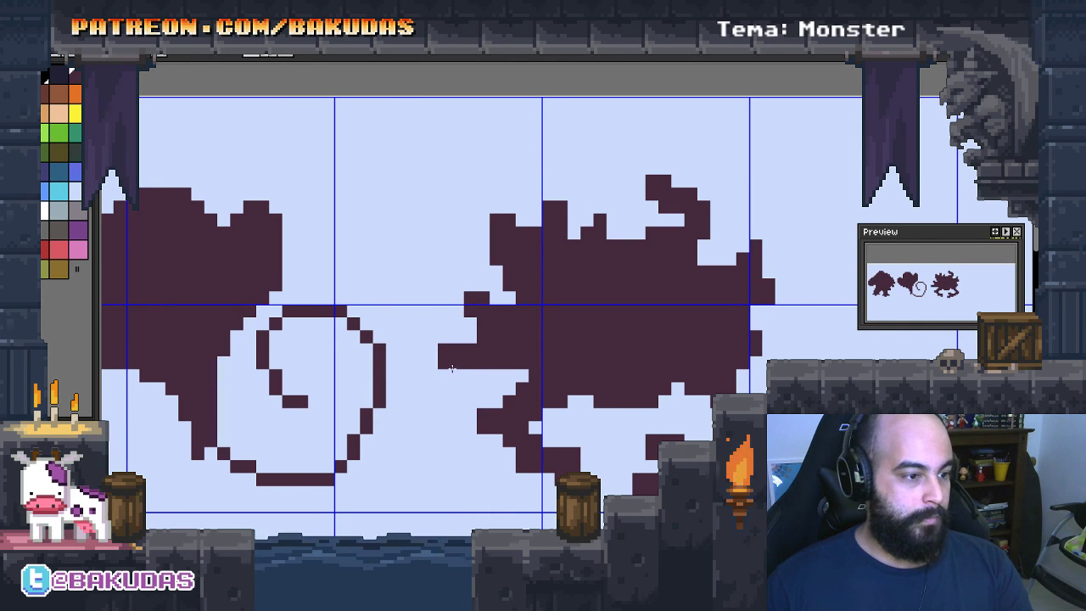
pyautogui.hotkey('ctrl', 'z')
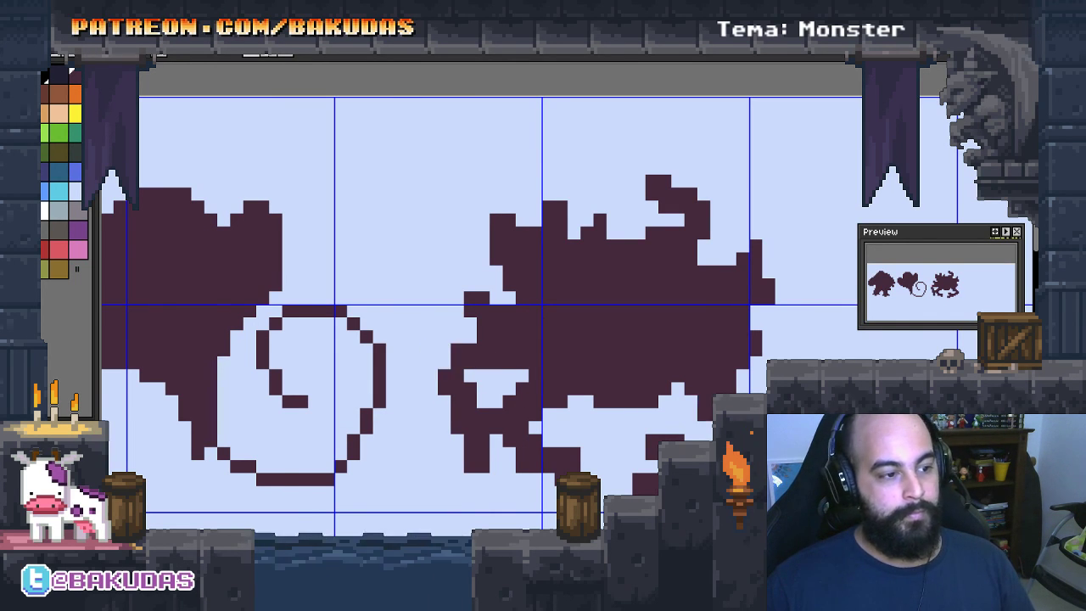
pyautogui.moveTo(754, 374)
pyautogui.mouseDown()
pyautogui.moveTo(727, 360)
pyautogui.moveTo(805, 327)
pyautogui.moveTo(776, 386)
pyautogui.mouseUp()
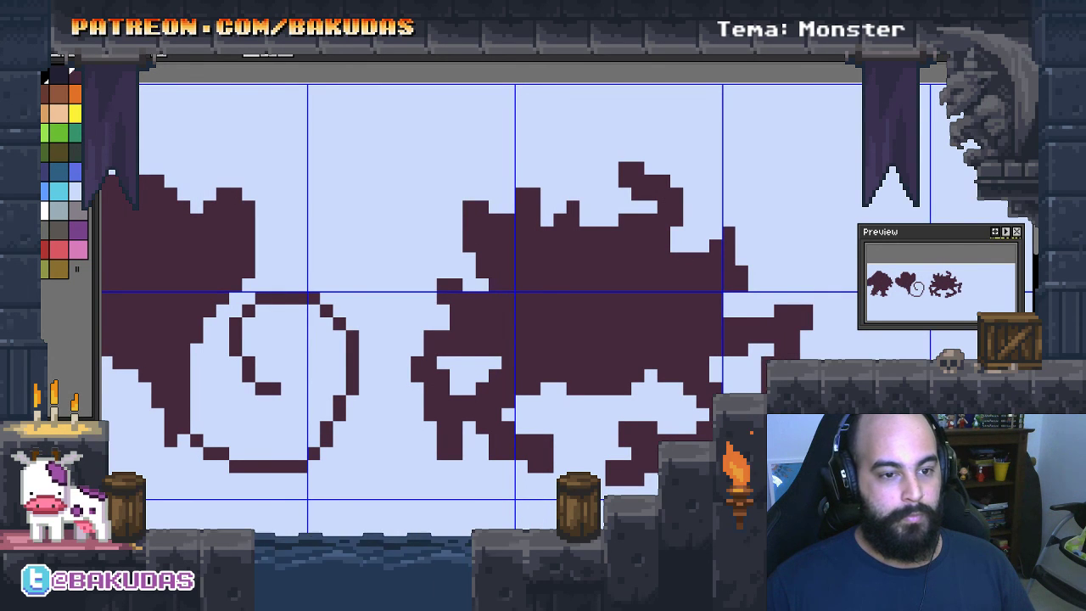
pyautogui.moveTo(673, 426); pyautogui.dragTo(750, 431)
pyautogui.moveTo(480, 361)
pyautogui.mouseDown()
pyautogui.moveTo(493, 368)
pyautogui.moveTo(514, 469)
pyautogui.mouseUp()
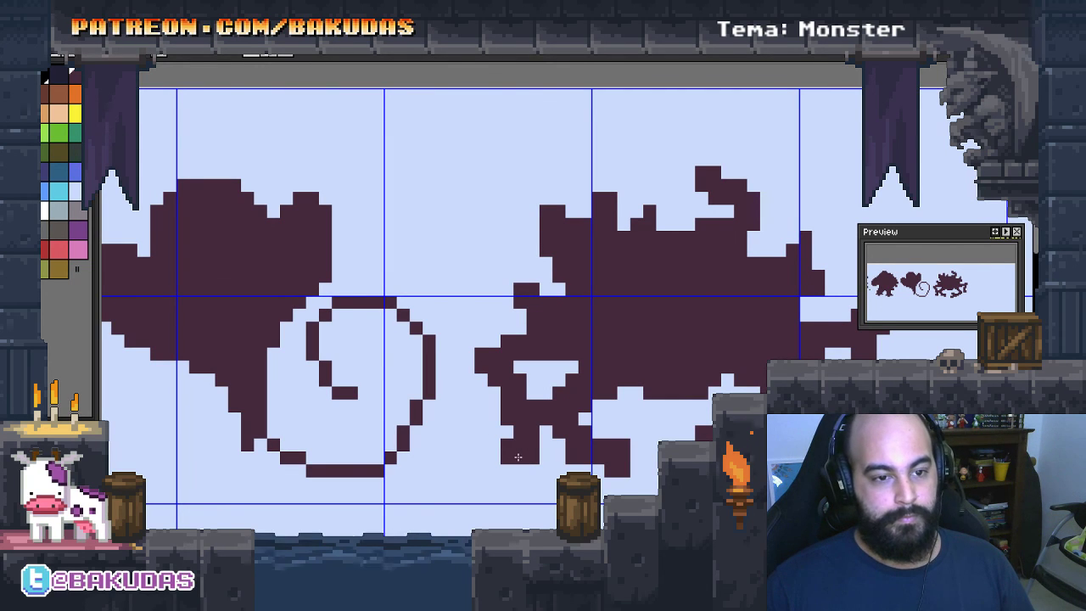
pyautogui.moveTo(518, 458); pyautogui.dragTo(537, 433)
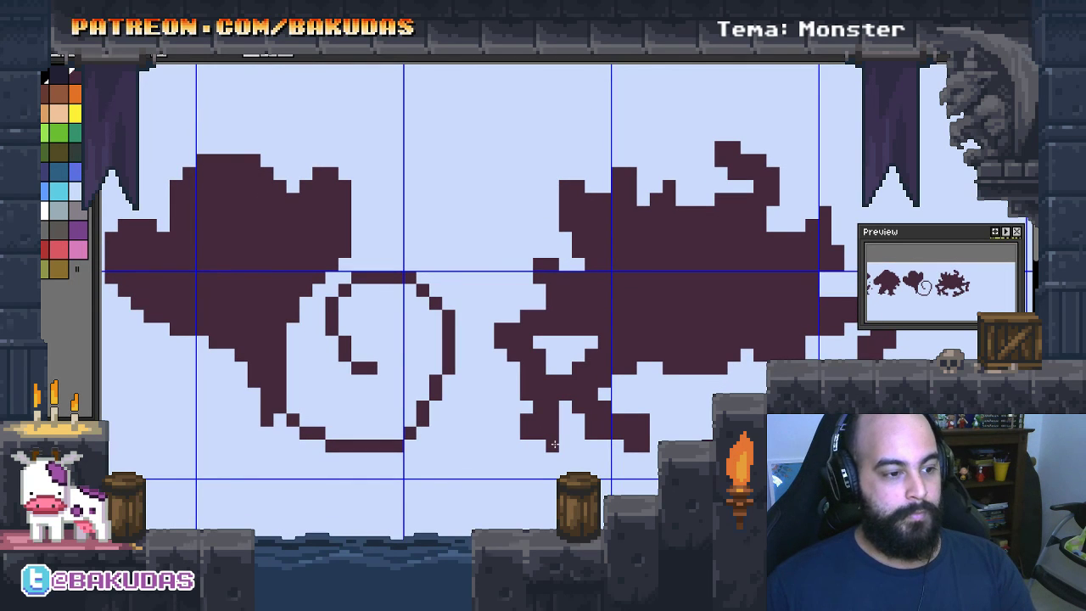
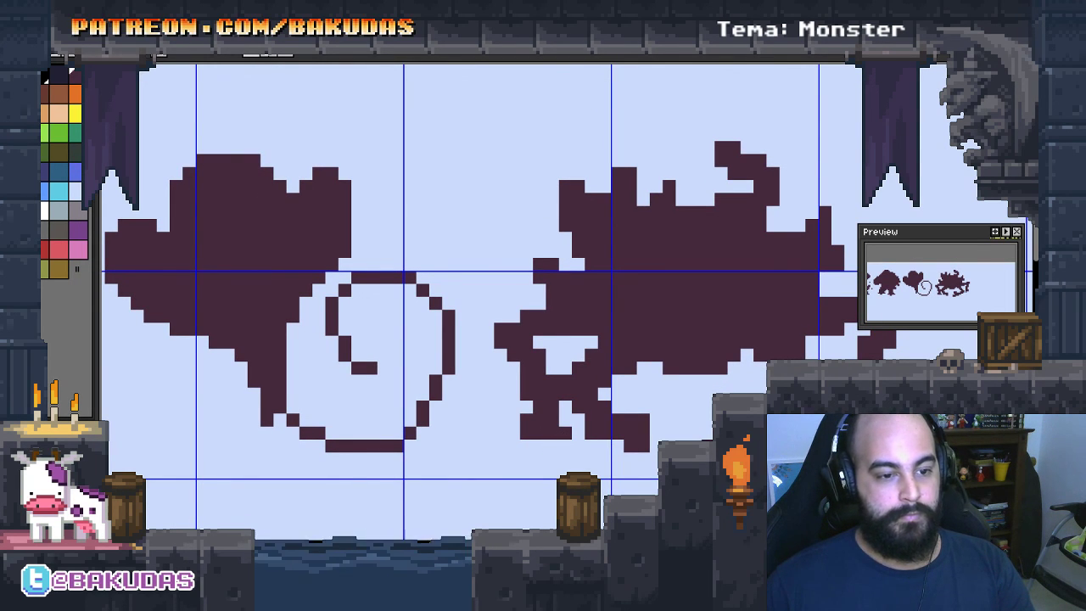
# Select the crab-like monster on the right, then clear the selection
pyautogui.scroll(1, 703, 381)
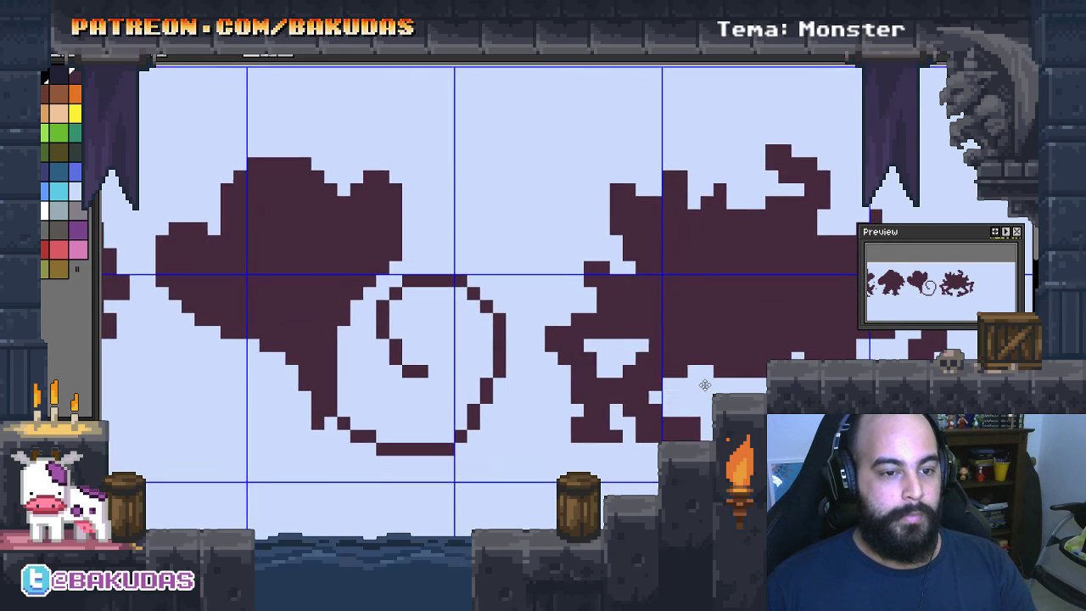
pyautogui.scroll(-1, 704, 381)
pyautogui.scroll(1, 708, 308)
pyautogui.scroll(-2, 696, 323)
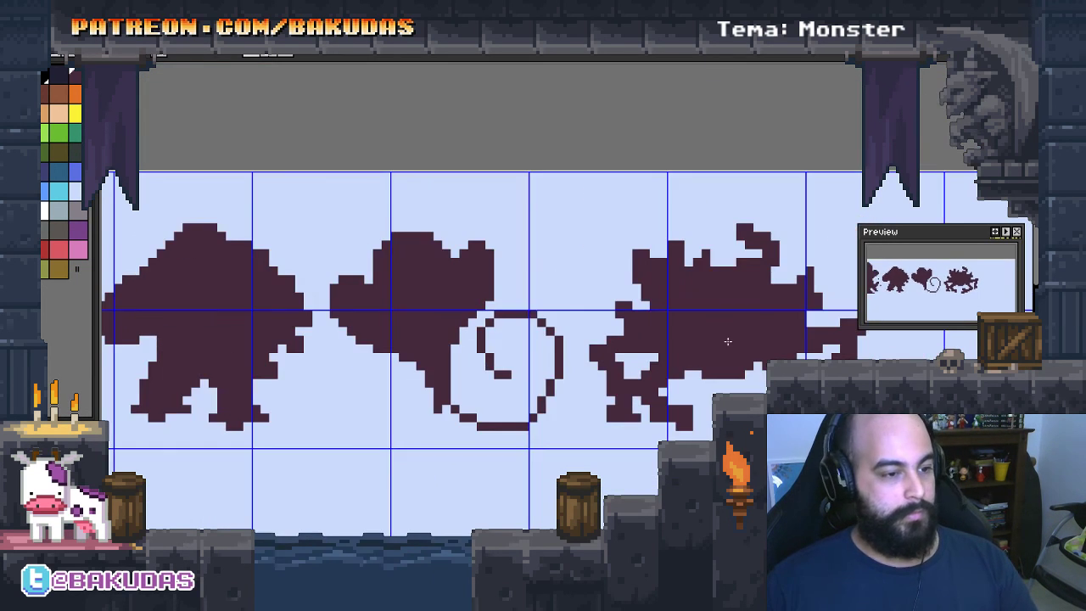
pyautogui.moveTo(819, 444); pyautogui.dragTo(530, 207)
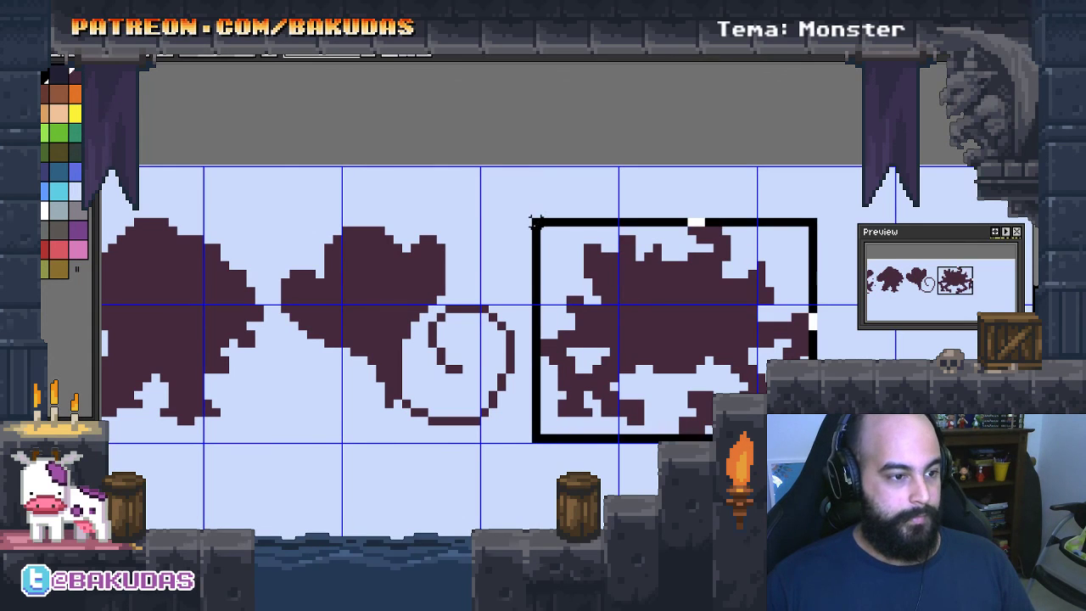
pyautogui.click(650, 320)
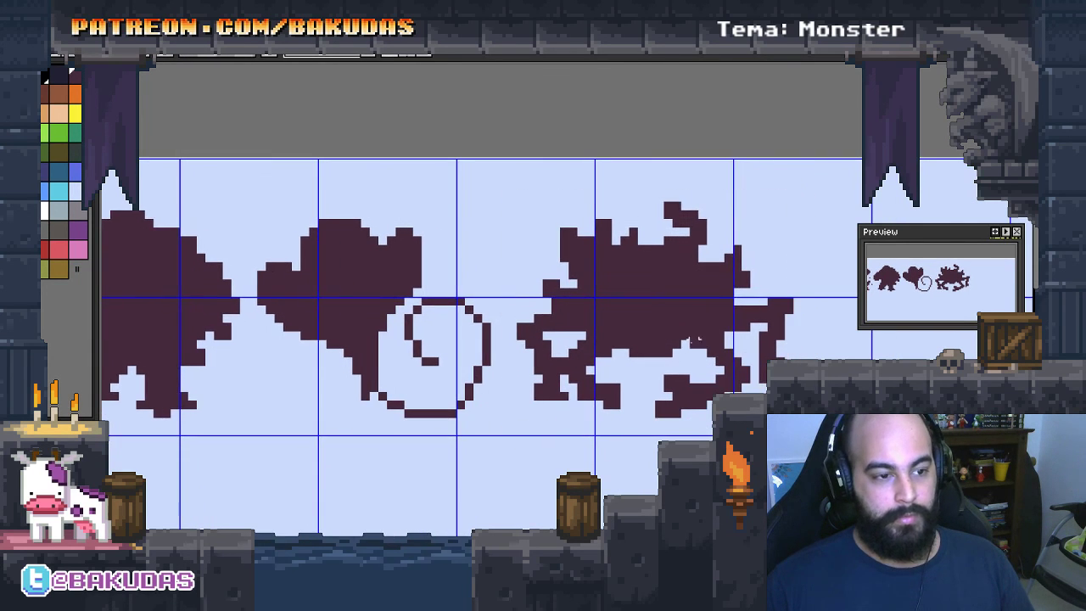
# Draw a claw-shaped silhouette to the right of the crab monster, extending it downward
pyautogui.hscroll(2, 654, 340)
pyautogui.hscroll(2, 652, 362)
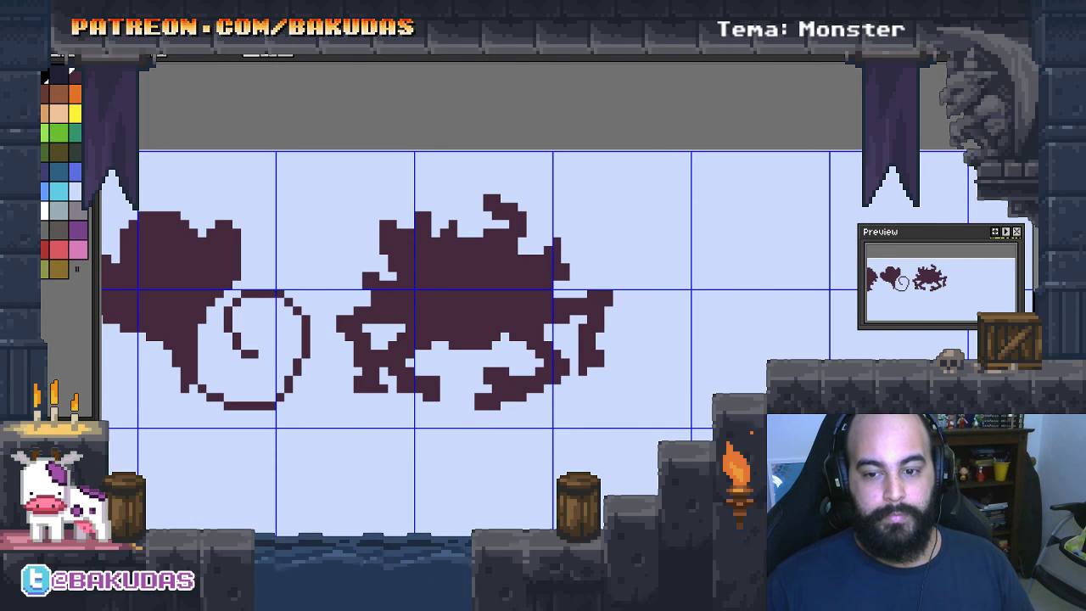
pyautogui.hscroll(3, 659, 294)
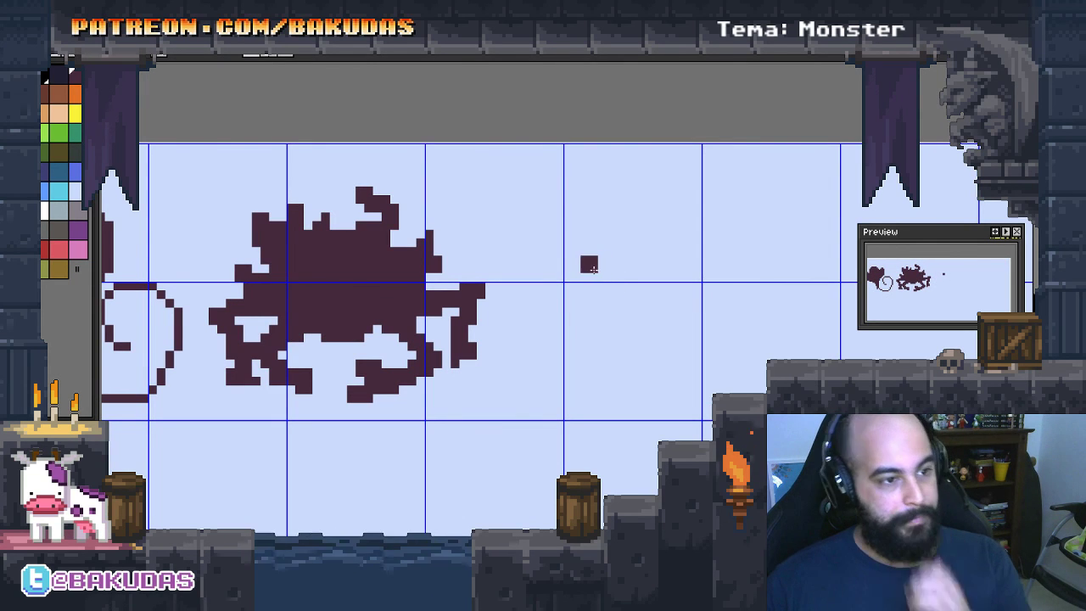
pyautogui.moveTo(563, 219)
pyautogui.mouseDown()
pyautogui.moveTo(604, 270)
pyautogui.moveTo(642, 225)
pyautogui.moveTo(673, 265)
pyautogui.mouseUp()
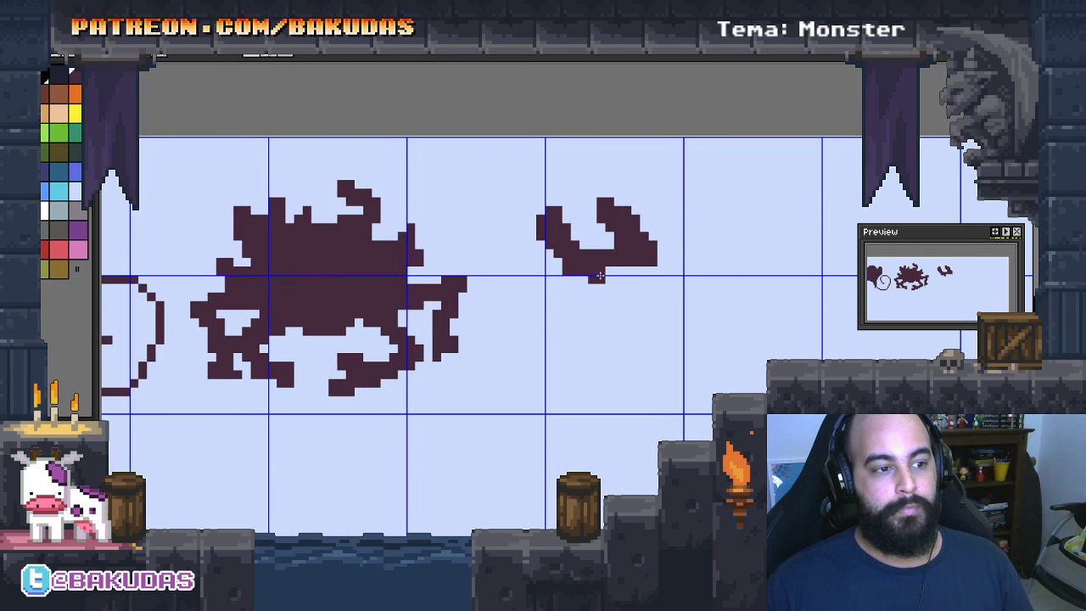
pyautogui.moveTo(585, 273); pyautogui.dragTo(618, 313)
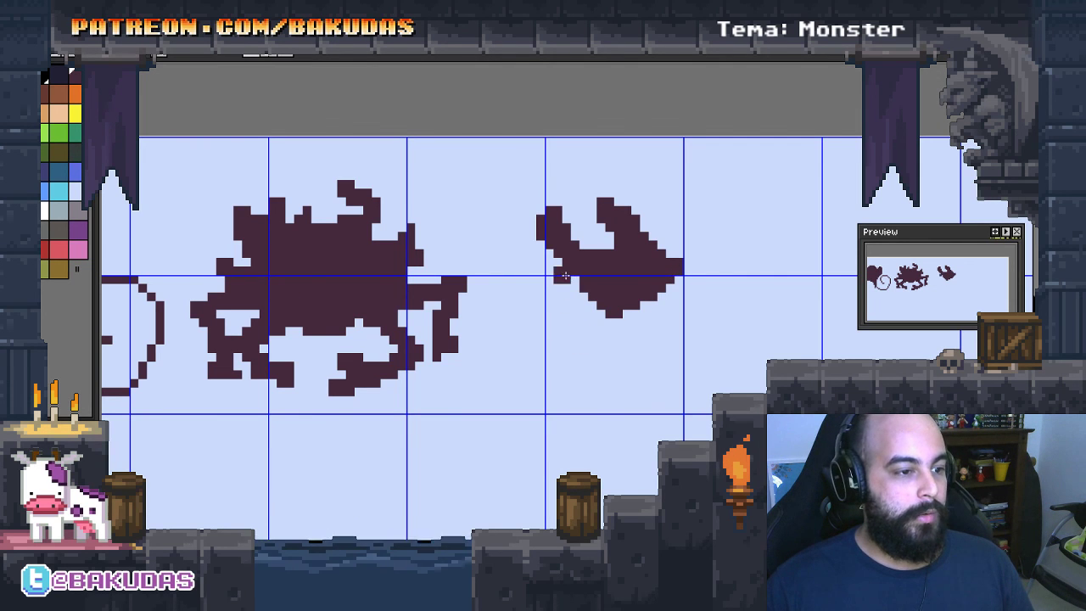
# Zoom out and paint a round dark blob below the monster row
pyautogui.scroll(-1, 636, 305)
pyautogui.scroll(-1, 667, 344)
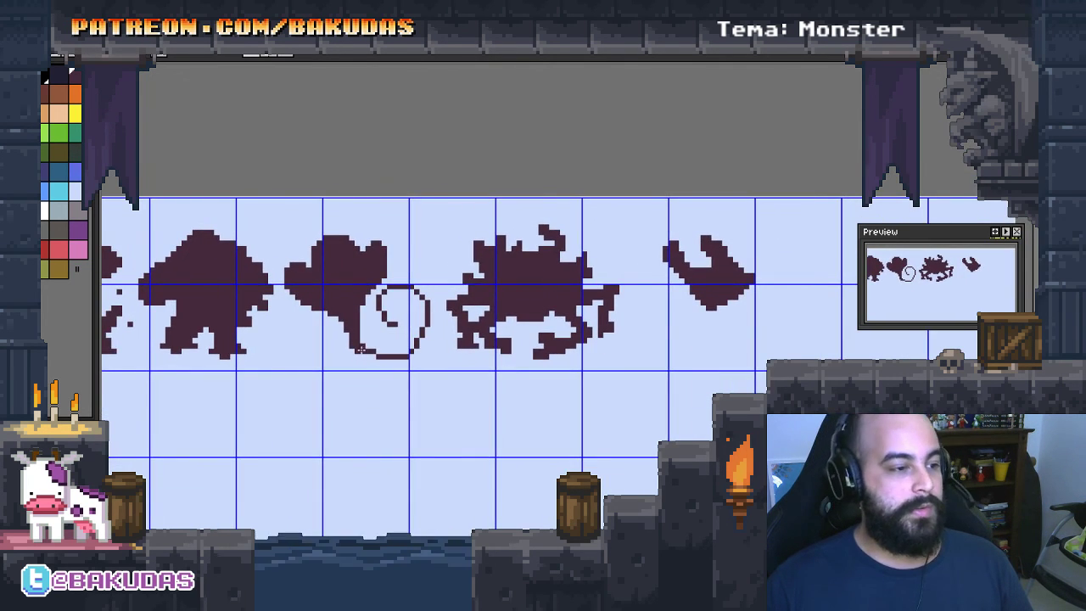
pyautogui.scroll(-1, 619, 340)
pyautogui.scroll(-1, 510, 314)
pyautogui.scroll(1, 539, 324)
pyautogui.moveTo(583, 327)
pyautogui.mouseDown()
pyautogui.moveTo(571, 367)
pyautogui.moveTo(602, 337)
pyautogui.mouseUp()
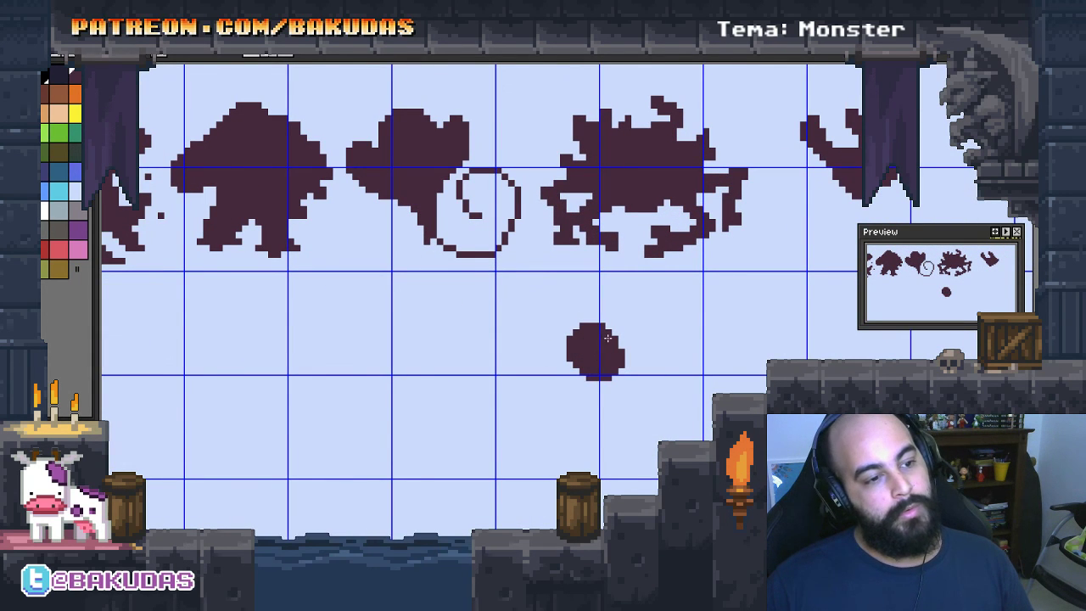
# Paint a larger body shape beneath the round blob head, filling out its right edge
pyautogui.scroll(-1, 608, 331)
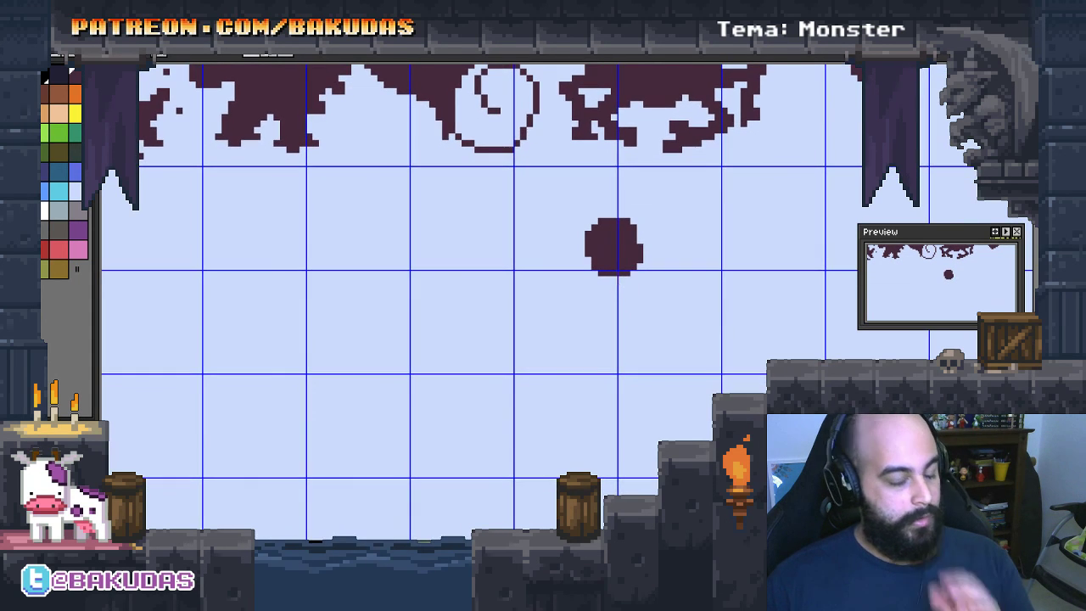
pyautogui.click(604, 295)
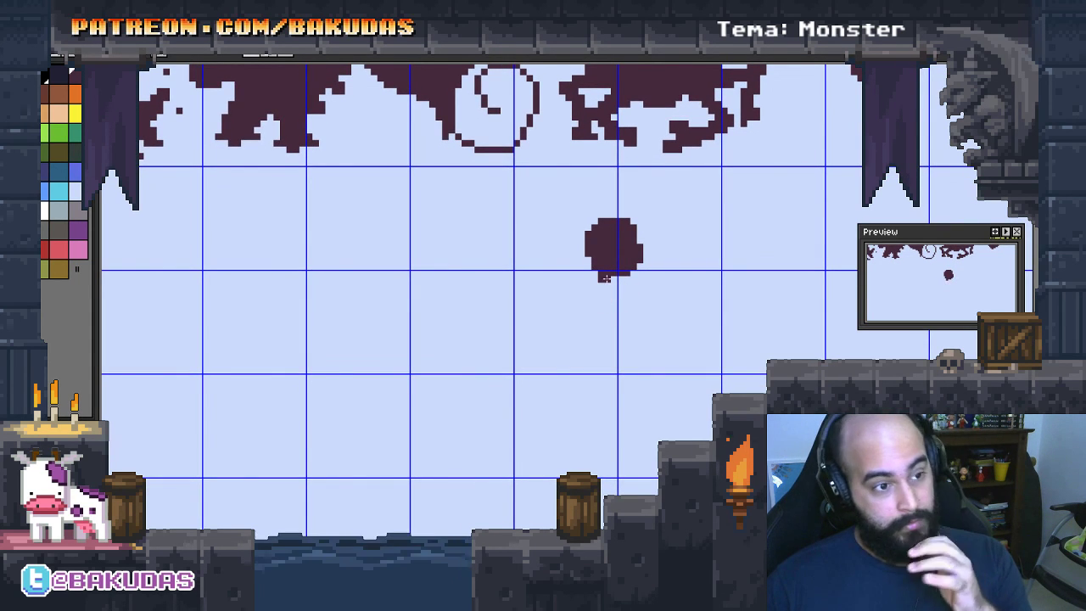
pyautogui.scroll(1, 604, 296)
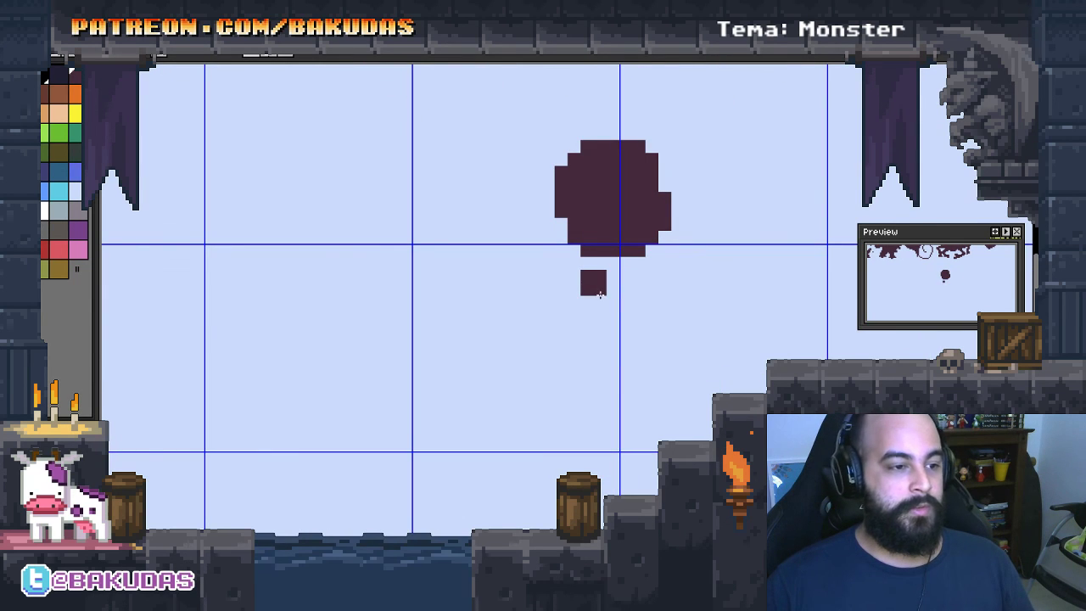
pyautogui.moveTo(596, 294); pyautogui.dragTo(671, 271)
pyautogui.moveTo(596, 299)
pyautogui.mouseDown()
pyautogui.moveTo(577, 327)
pyautogui.moveTo(650, 356)
pyautogui.moveTo(656, 324)
pyautogui.mouseUp()
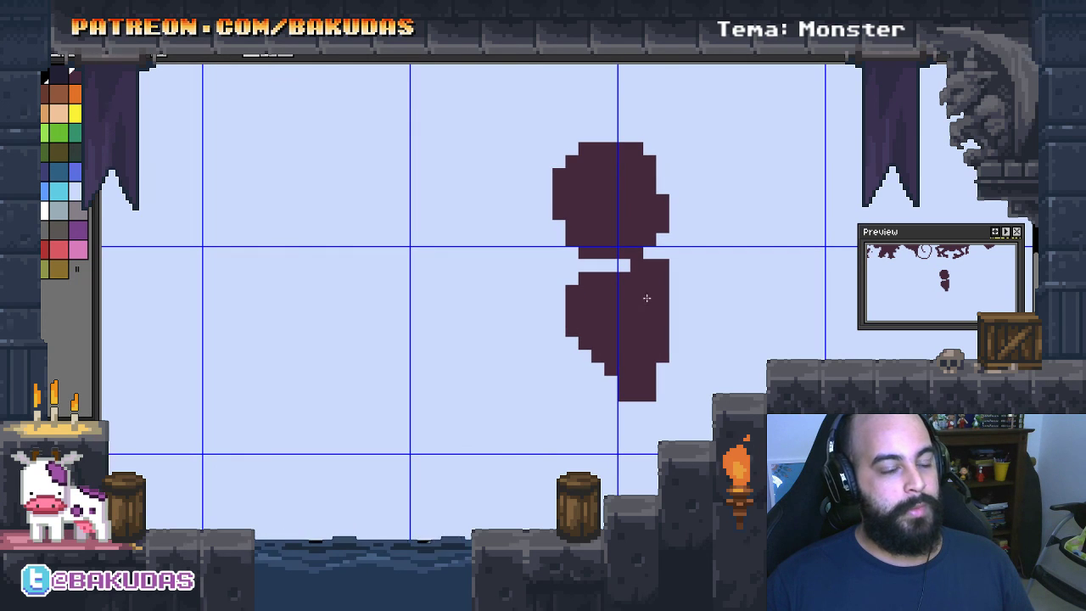
pyautogui.moveTo(670, 298); pyautogui.dragTo(669, 292)
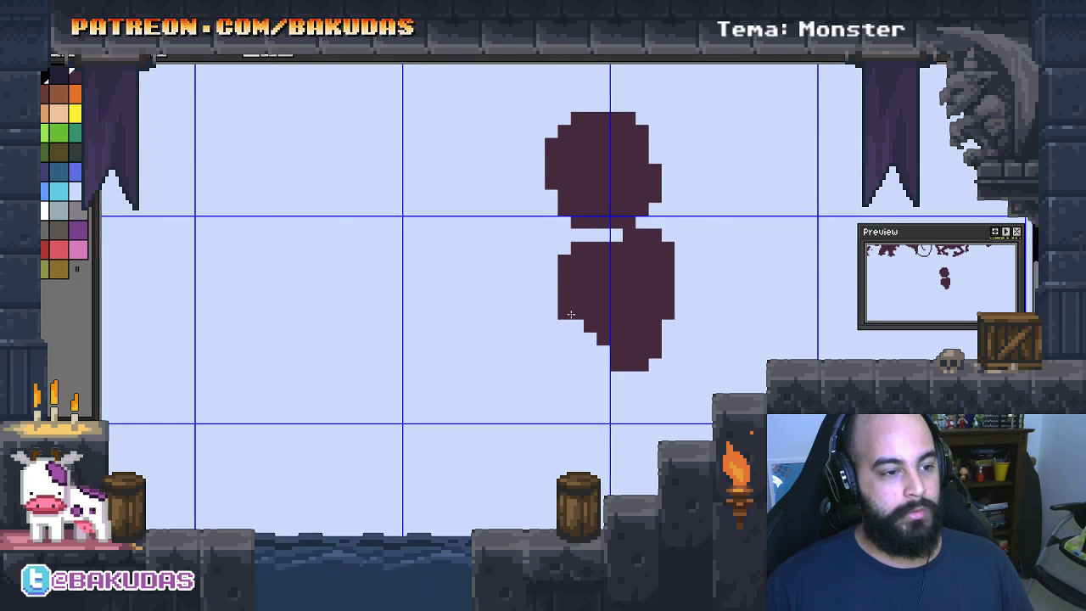
pyautogui.scroll(-1, 586, 242)
pyautogui.scroll(1, 604, 256)
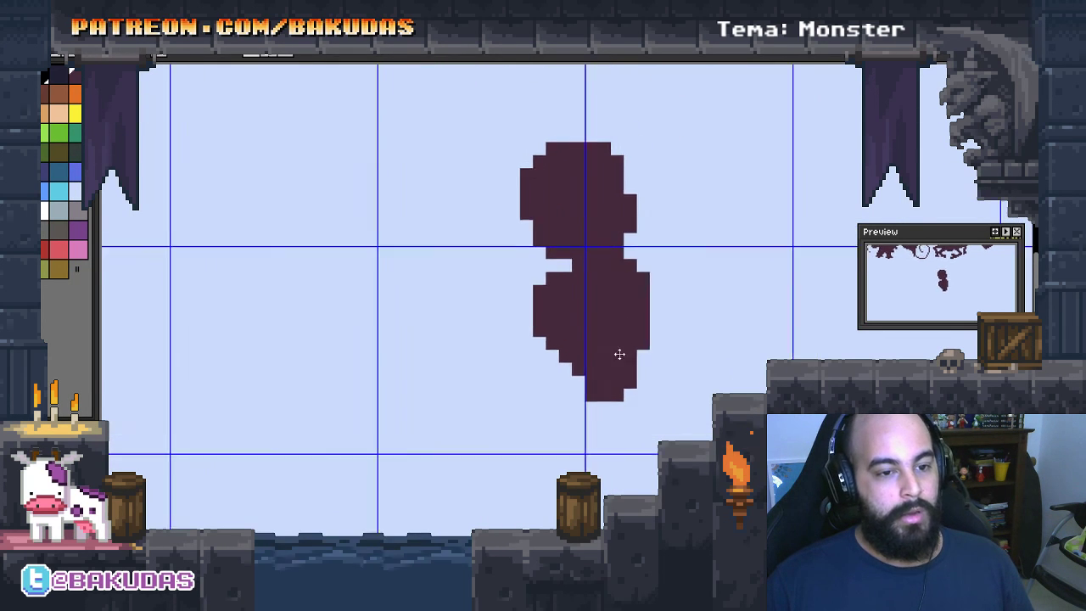
pyautogui.scroll(-2, 637, 344)
pyautogui.scroll(1, 709, 243)
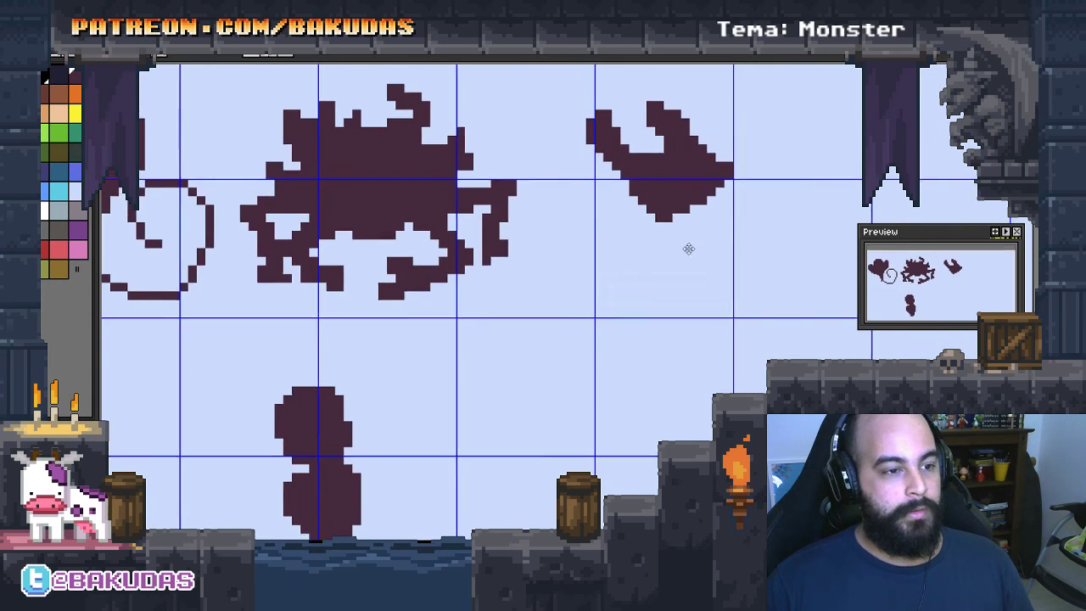
pyautogui.scroll(1, 686, 245)
# Thicken the claw's lower edge and fill its right side with a diagonal body band
pyautogui.moveTo(632, 284)
pyautogui.mouseDown()
pyautogui.moveTo(694, 195)
pyautogui.moveTo(670, 284)
pyautogui.moveTo(589, 350)
pyautogui.moveTo(581, 374)
pyautogui.moveTo(553, 342)
pyautogui.mouseUp()
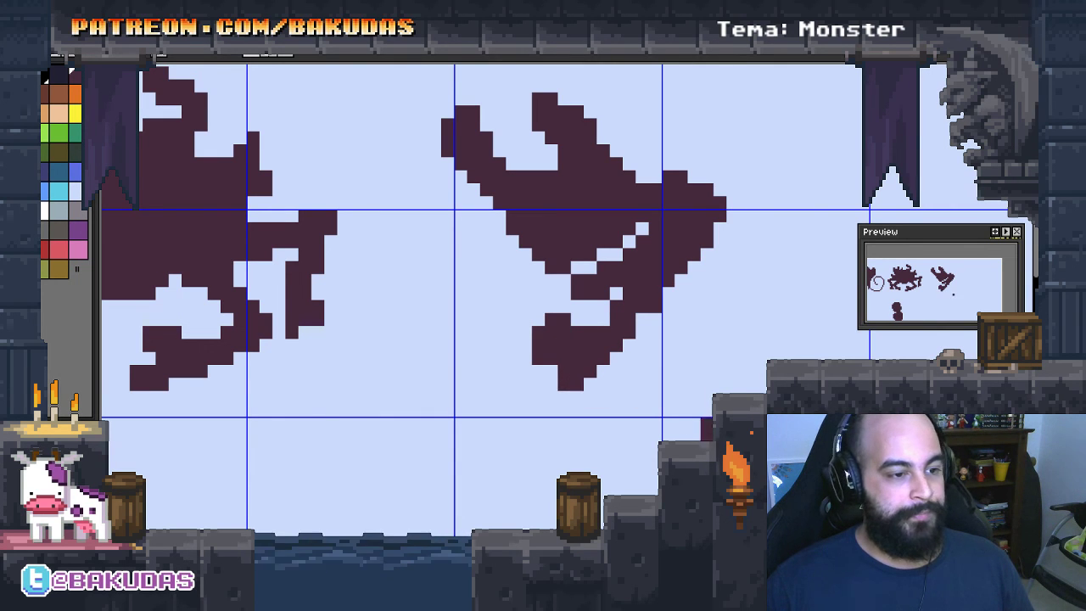
pyautogui.moveTo(713, 351)
pyautogui.mouseDown()
pyautogui.moveTo(662, 339)
pyautogui.moveTo(726, 203)
pyautogui.moveTo(679, 387)
pyautogui.moveTo(712, 317)
pyautogui.moveTo(722, 348)
pyautogui.moveTo(666, 393)
pyautogui.moveTo(687, 395)
pyautogui.mouseUp()
pyautogui.moveTo(747, 255)
pyautogui.mouseDown()
pyautogui.moveTo(713, 348)
pyautogui.moveTo(738, 336)
pyautogui.moveTo(762, 357)
pyautogui.mouseUp()
pyautogui.click(815, 341)
pyautogui.moveTo(721, 246)
pyautogui.mouseDown()
pyautogui.moveTo(683, 306)
pyautogui.moveTo(760, 372)
pyautogui.mouseUp()
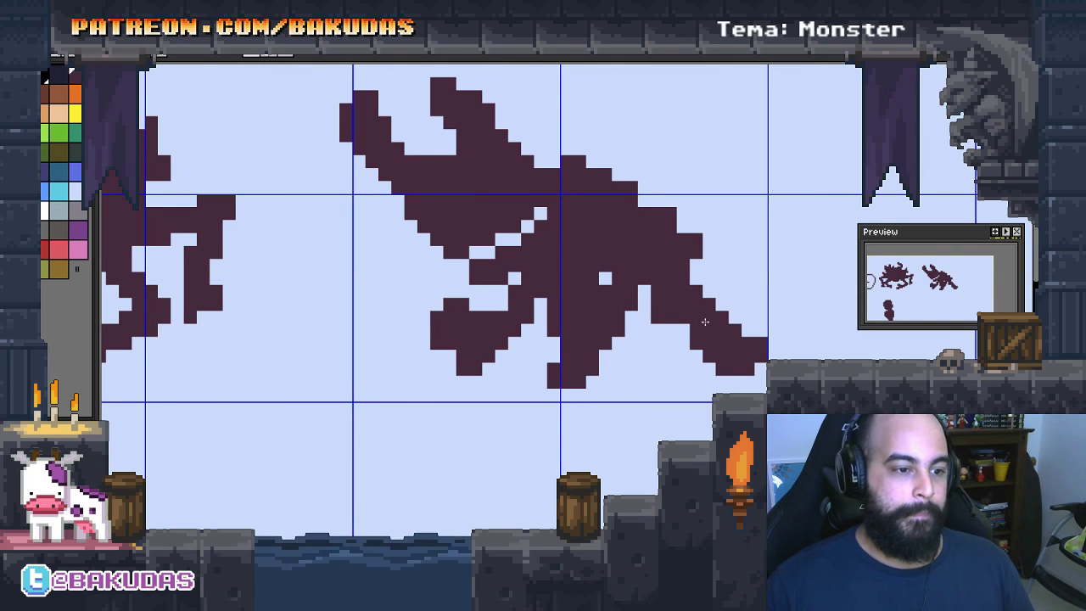
pyautogui.moveTo(705, 263); pyautogui.dragTo(752, 324)
pyautogui.moveTo(709, 239)
pyautogui.mouseDown()
pyautogui.moveTo(748, 349)
pyautogui.moveTo(717, 389)
pyautogui.moveTo(688, 392)
pyautogui.mouseUp()
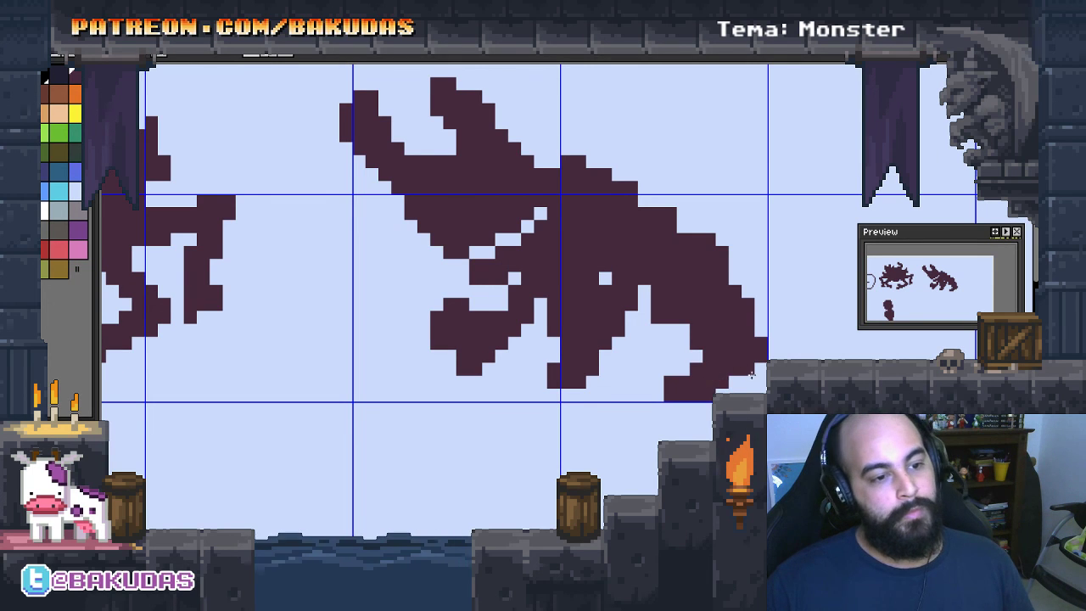
# Extend the body rightward and add a head with an ear at the right end
pyautogui.scroll(-1, 730, 339)
pyautogui.moveTo(735, 253); pyautogui.dragTo(757, 307)
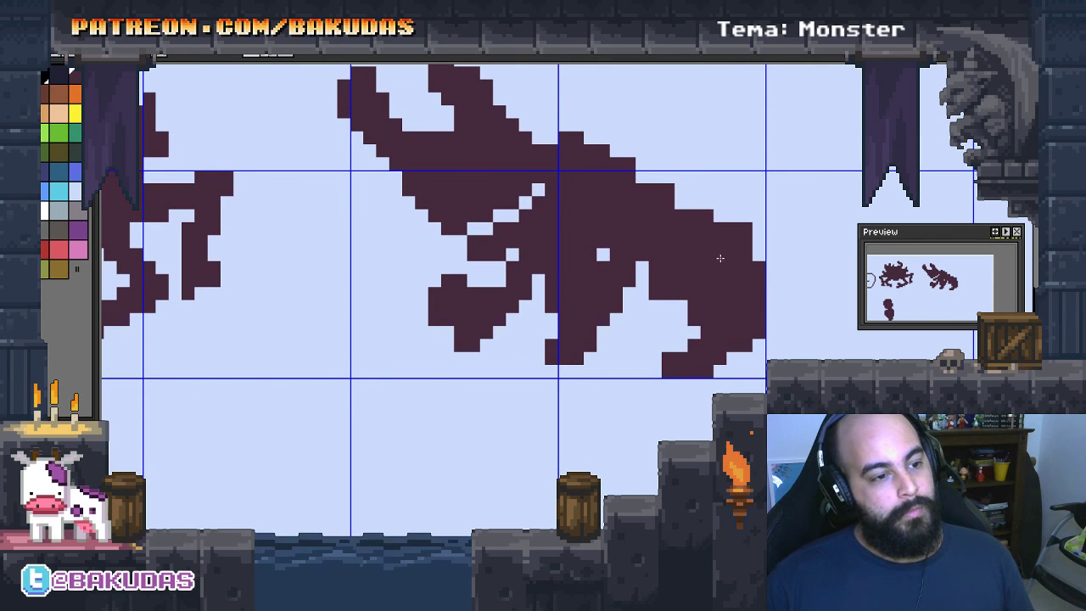
pyautogui.scroll(1, 671, 218)
pyautogui.moveTo(671, 218)
pyautogui.mouseDown()
pyautogui.moveTo(651, 186)
pyautogui.moveTo(794, 234)
pyautogui.moveTo(768, 254)
pyautogui.mouseUp()
pyautogui.moveTo(807, 195)
pyautogui.mouseDown()
pyautogui.moveTo(728, 192)
pyautogui.moveTo(751, 157)
pyautogui.moveTo(790, 252)
pyautogui.mouseUp()
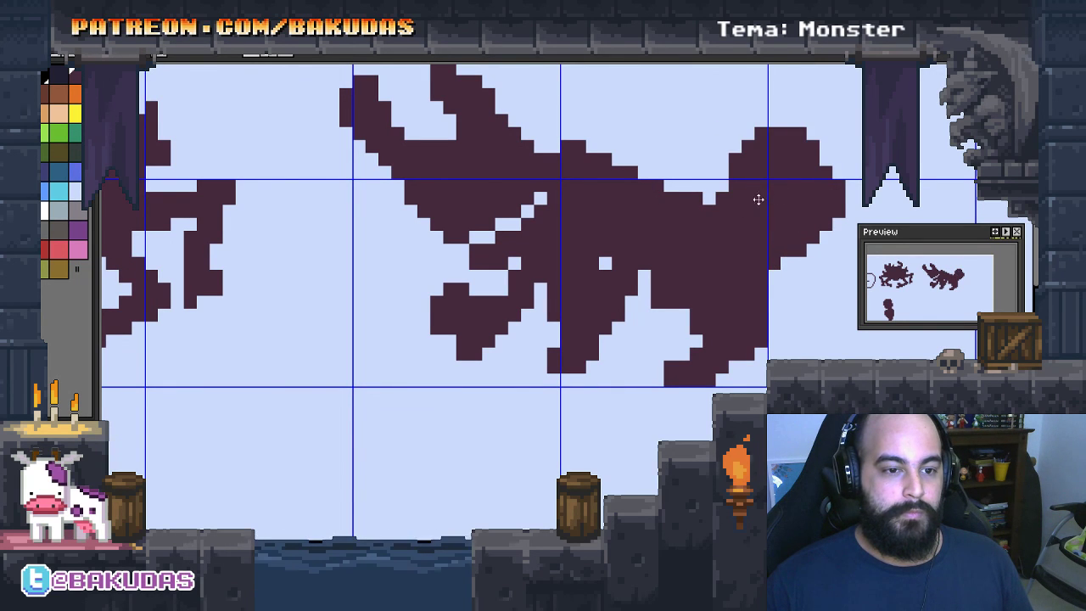
pyautogui.scroll(-2, 758, 200)
pyautogui.scroll(-1, 755, 235)
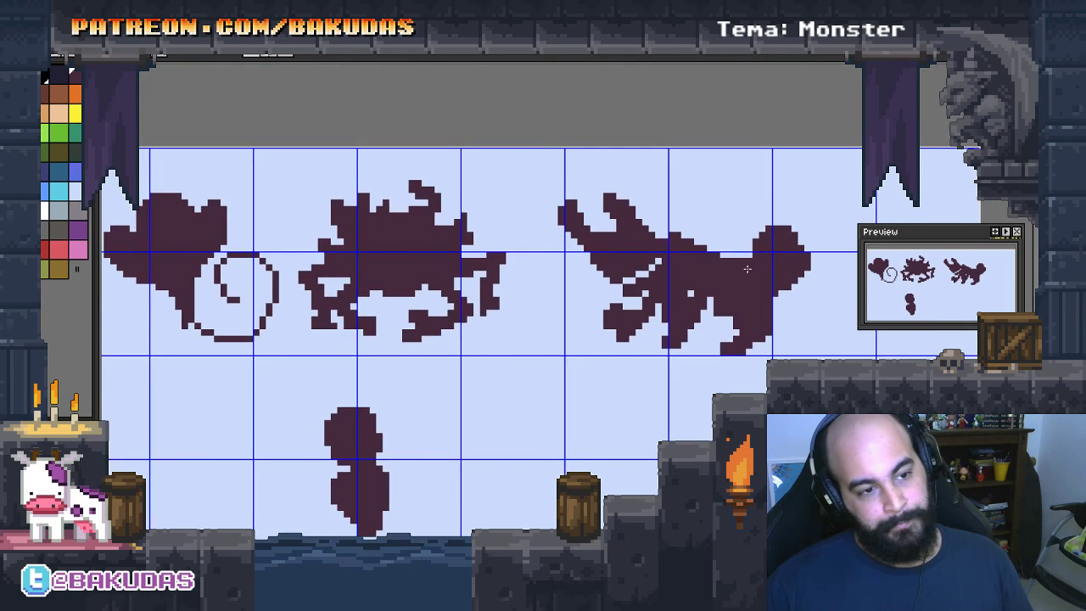
# Replace the stray block with a thin leg, erase body patches, and reshape the top spike into a horn
pyautogui.scroll(2, 747, 269)
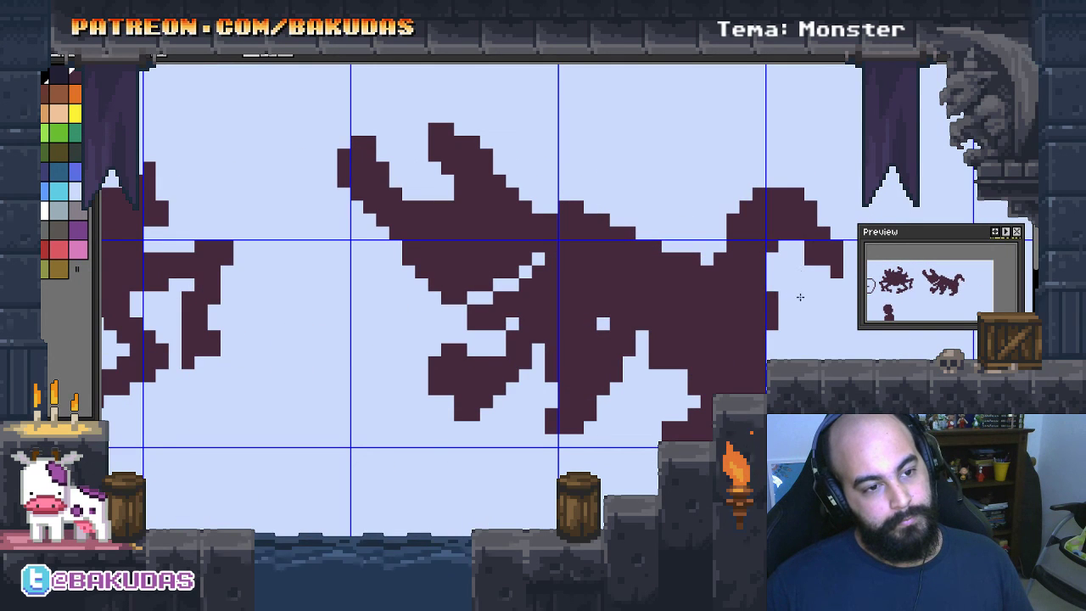
pyautogui.moveTo(774, 319); pyautogui.dragTo(774, 354)
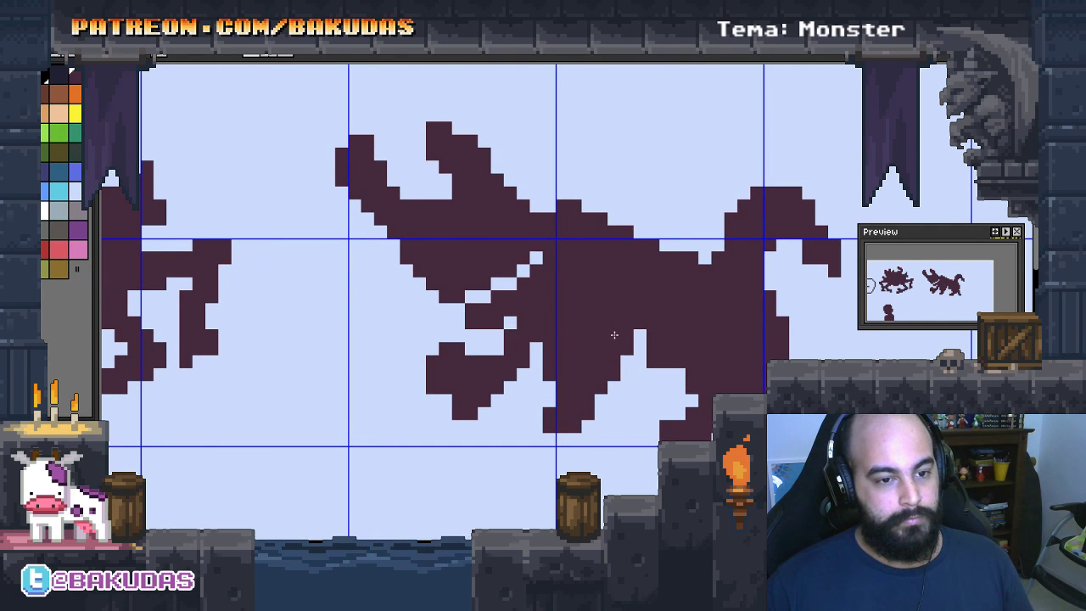
pyautogui.moveTo(598, 321); pyautogui.dragTo(594, 338)
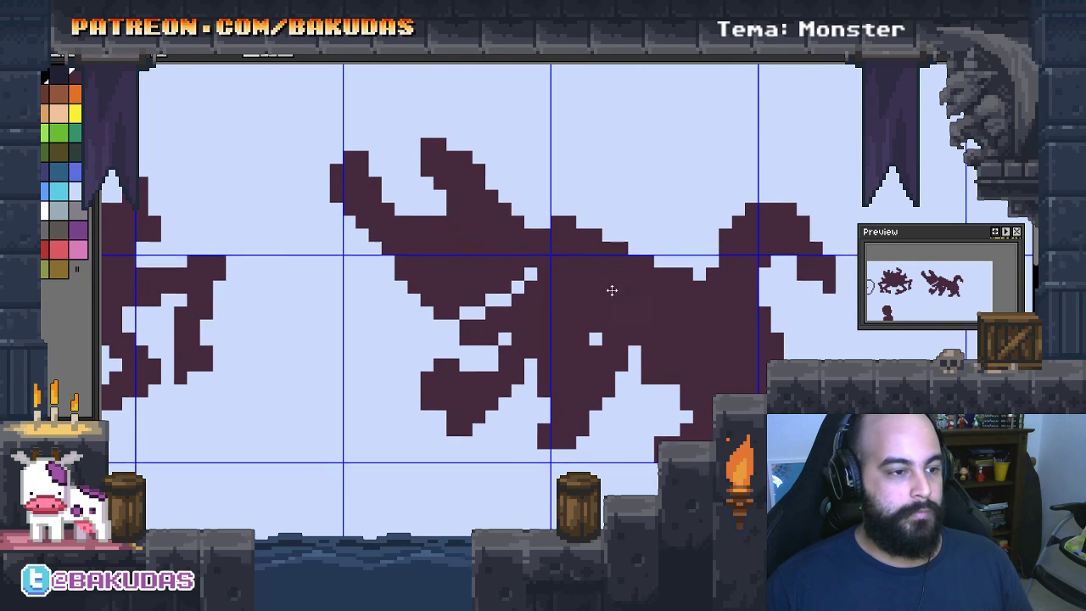
pyautogui.moveTo(611, 294); pyautogui.dragTo(624, 285)
pyautogui.moveTo(458, 305)
pyautogui.mouseDown()
pyautogui.moveTo(373, 178)
pyautogui.moveTo(411, 208)
pyautogui.moveTo(469, 135)
pyautogui.moveTo(460, 223)
pyautogui.mouseUp()
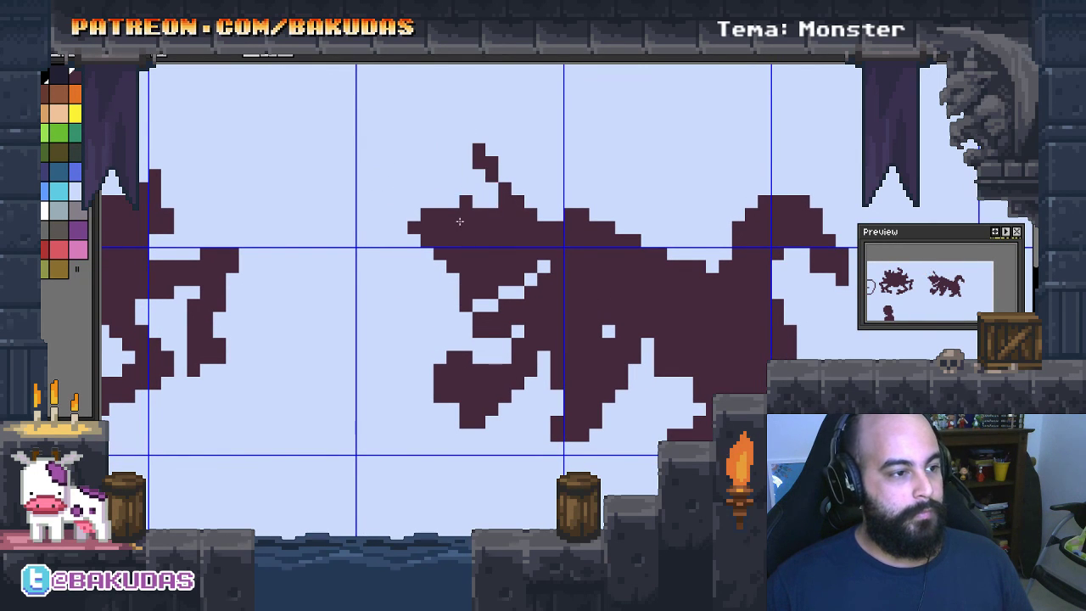
pyautogui.moveTo(399, 162)
pyautogui.mouseDown()
pyautogui.moveTo(425, 213)
pyautogui.moveTo(440, 214)
pyautogui.moveTo(492, 149)
pyautogui.moveTo(505, 194)
pyautogui.moveTo(522, 192)
pyautogui.mouseUp()
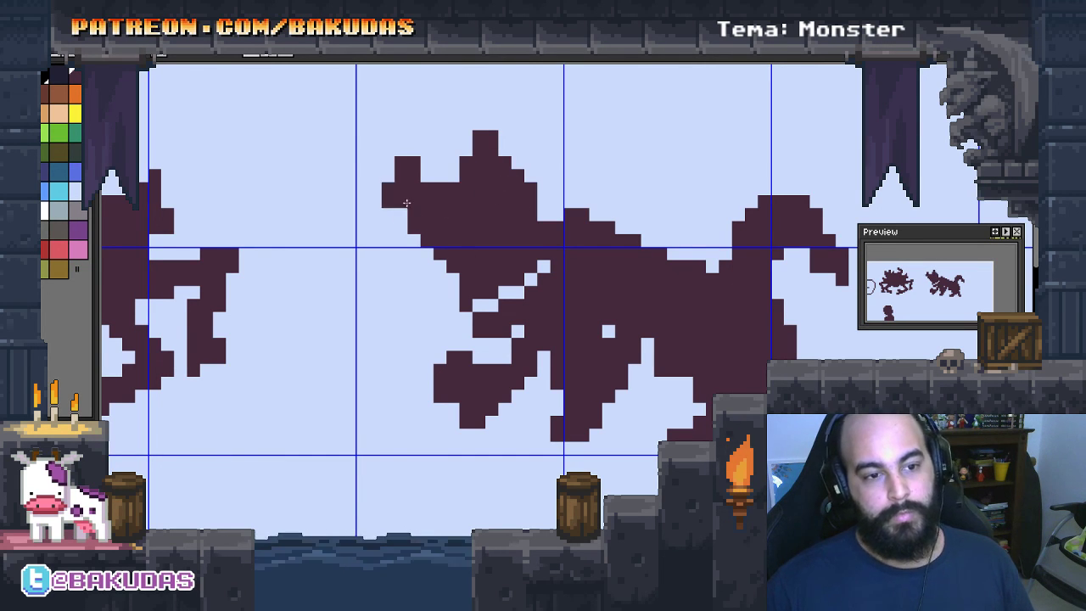
pyautogui.scroll(-3, 626, 265)
pyautogui.click(609, 255)
pyautogui.hotkey('ctrl', 'z')
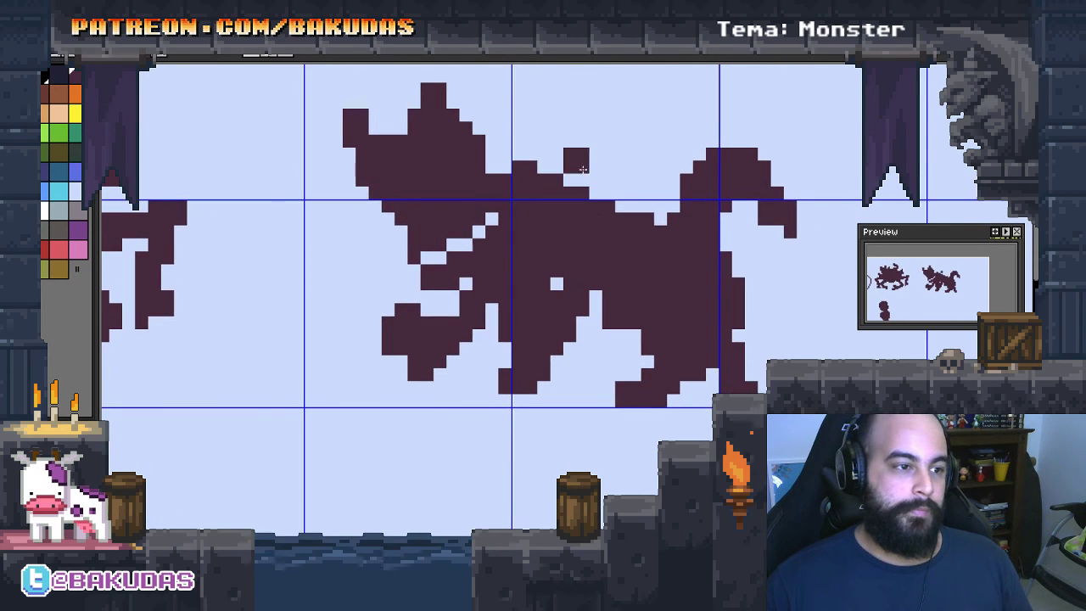
pyautogui.moveTo(577, 196)
pyautogui.mouseDown()
pyautogui.moveTo(651, 213)
pyautogui.moveTo(621, 207)
pyautogui.mouseUp()
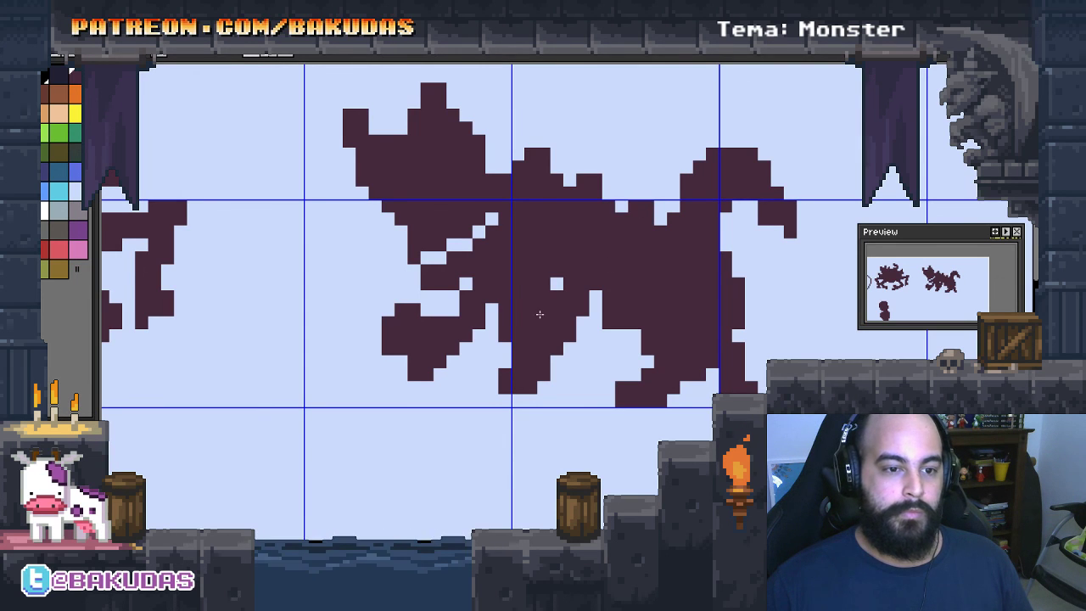
# Erase the left leg's foot block and its leftmost column
pyautogui.moveTo(550, 304)
pyautogui.mouseDown()
pyautogui.moveTo(492, 285)
pyautogui.moveTo(534, 211)
pyautogui.mouseUp()
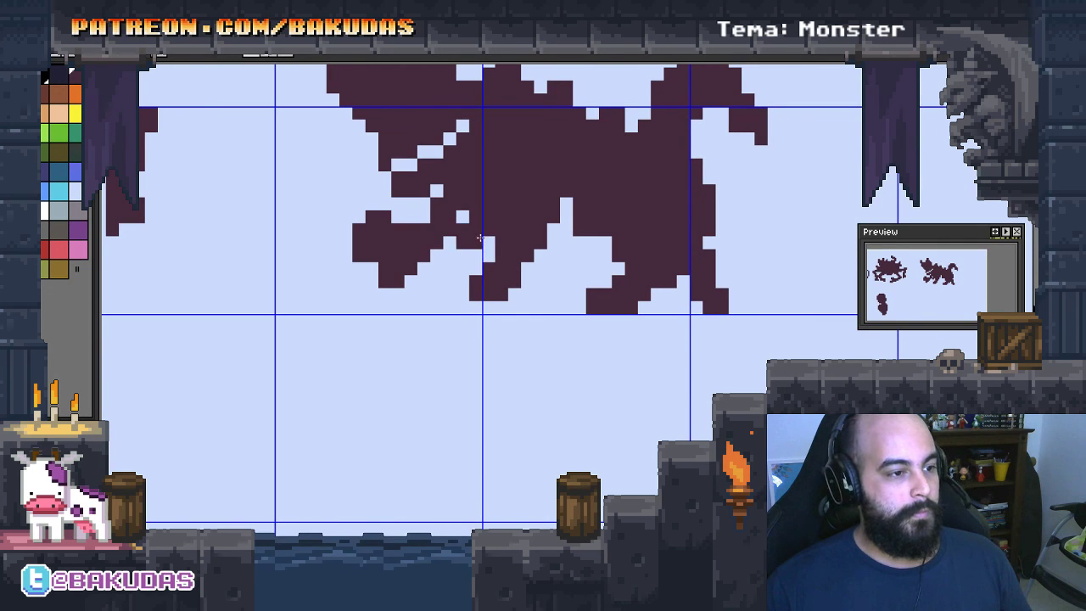
pyautogui.click(574, 304)
pyautogui.hotkey('ctrl', 'z')
pyautogui.moveTo(577, 308); pyautogui.dragTo(582, 322)
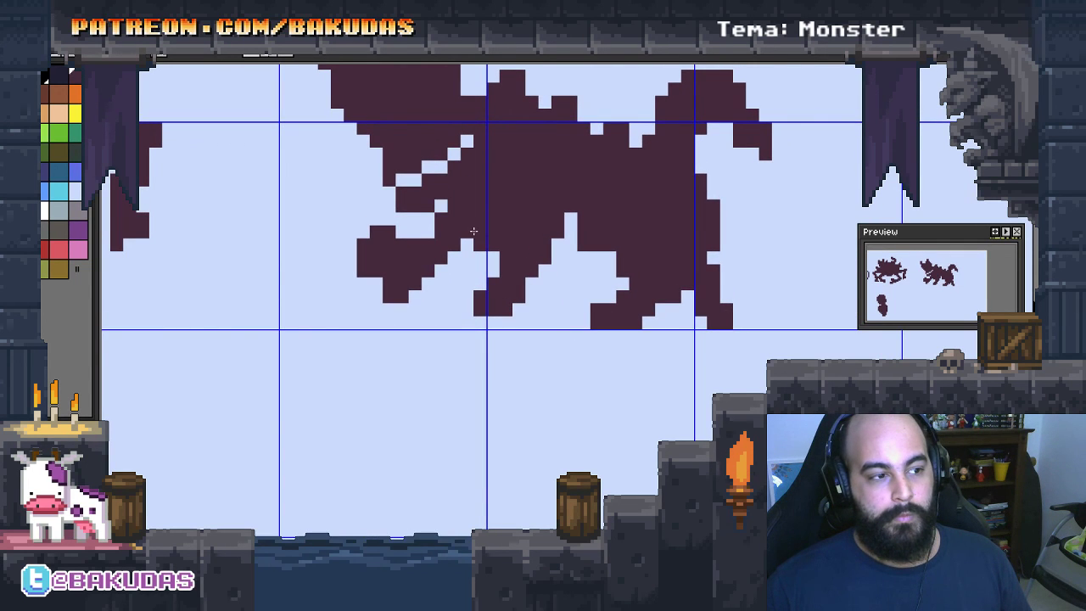
pyautogui.moveTo(433, 329); pyautogui.dragTo(453, 334)
pyautogui.rightClick(455, 320)
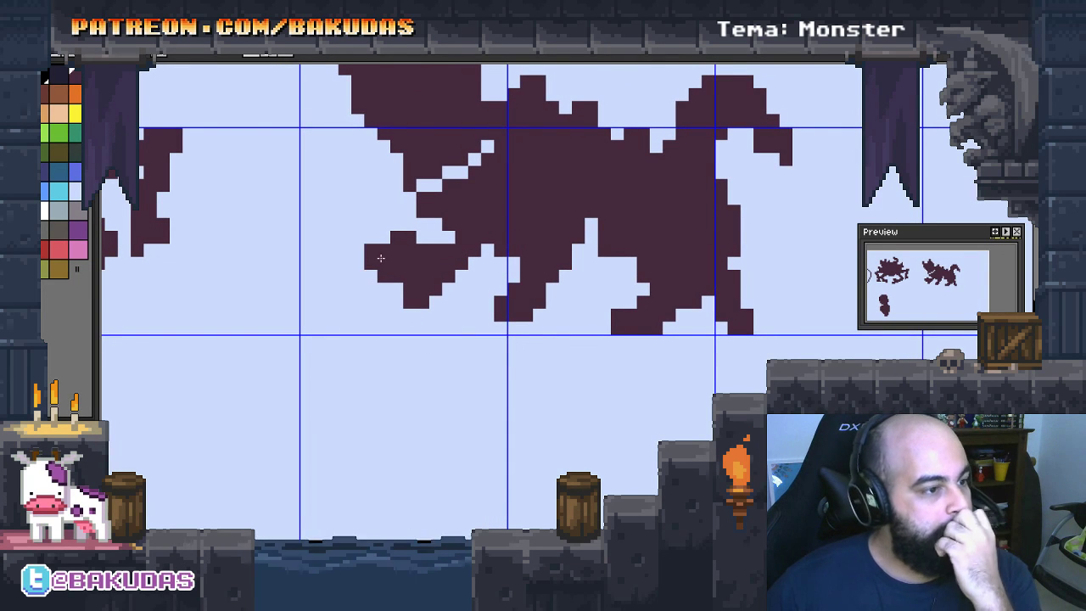
pyautogui.rightClick(404, 244)
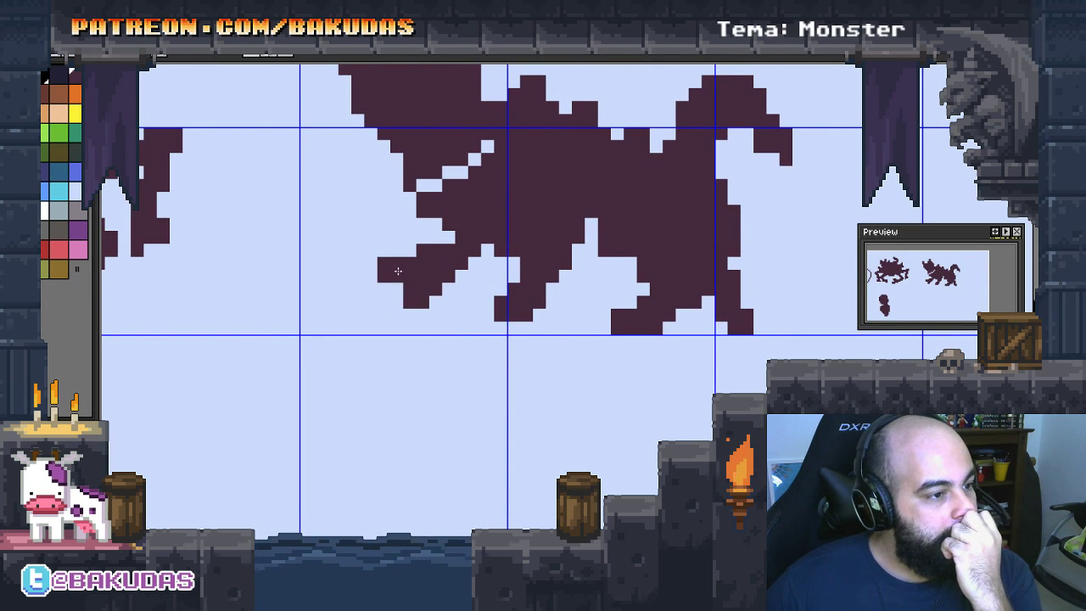
pyautogui.rightClick(383, 270)
# Repaint and trim the cells around the right leg's foot
pyautogui.moveTo(487, 303)
pyautogui.mouseDown()
pyautogui.moveTo(501, 277)
pyautogui.moveTo(499, 292)
pyautogui.mouseUp()
pyautogui.rightClick(488, 303)
pyautogui.rightClick(488, 283)
pyautogui.hotkey('ctrl', 'z')
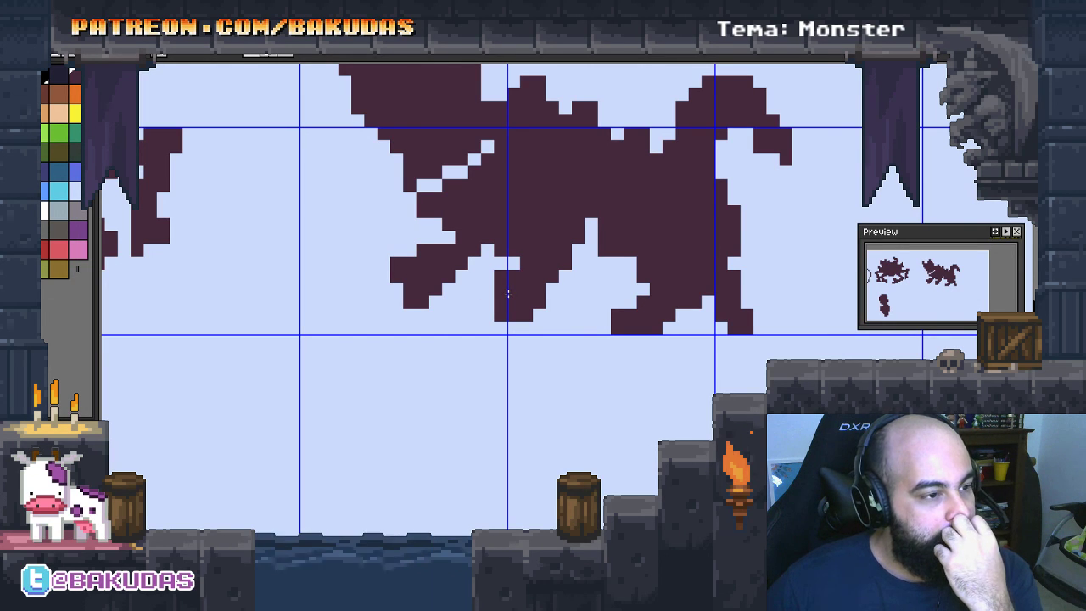
pyautogui.hotkey('ctrl', 'y')
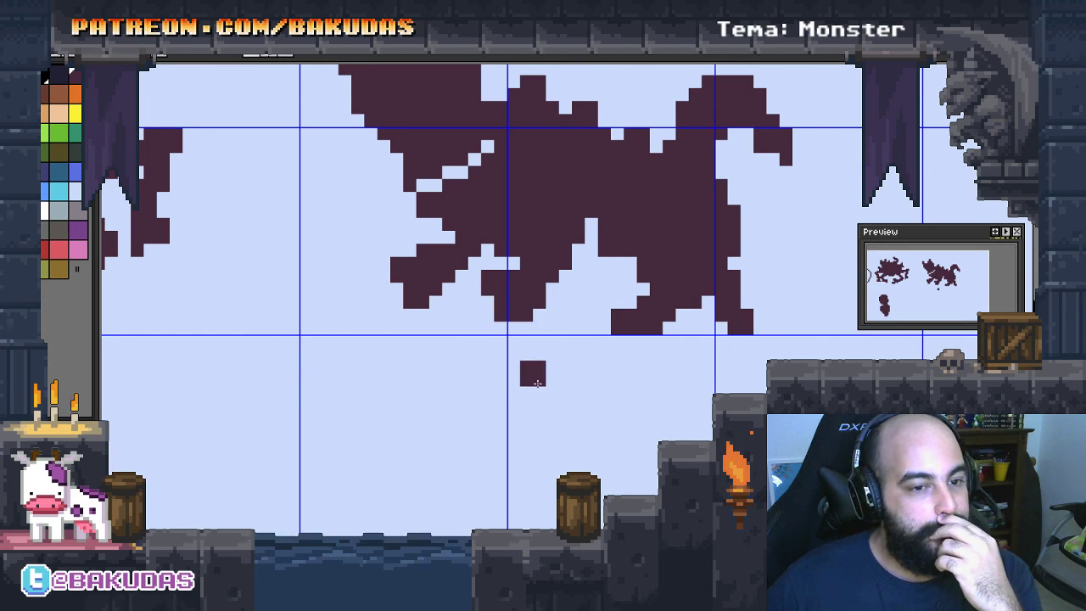
pyautogui.scroll(3, 535, 383)
pyautogui.scroll(-1, 545, 248)
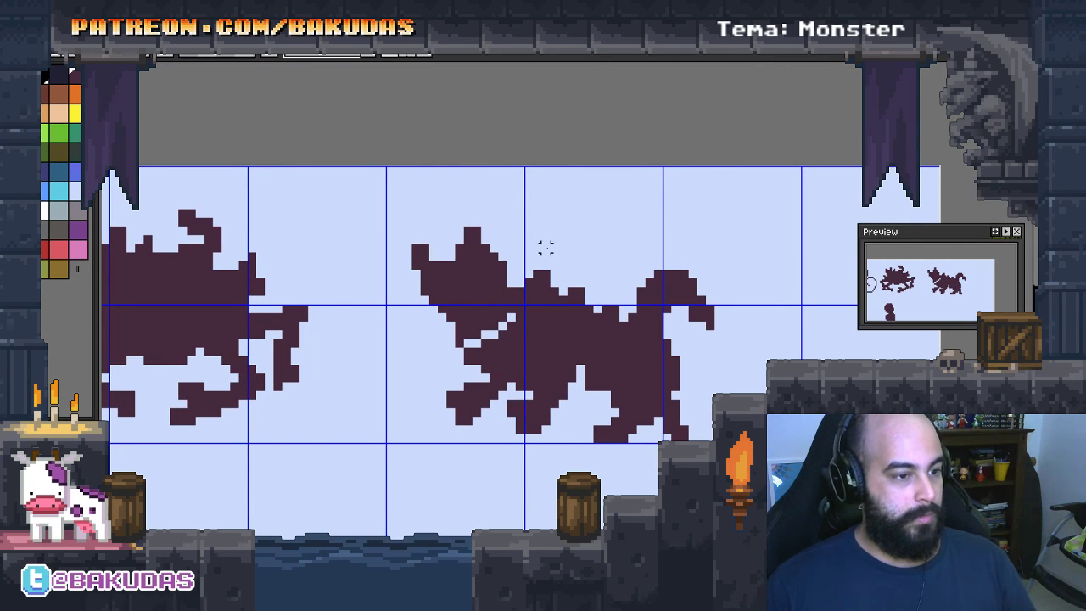
# Lasso the beast, shift it up and right, tilt it slightly clockwise, and commit
pyautogui.moveTo(572, 412); pyautogui.dragTo(443, 424)
pyautogui.moveTo(510, 365)
pyautogui.mouseDown()
pyautogui.moveTo(540, 345)
pyautogui.moveTo(530, 334)
pyautogui.moveTo(540, 333)
pyautogui.mouseUp()
pyautogui.scroll(1, 664, 299)
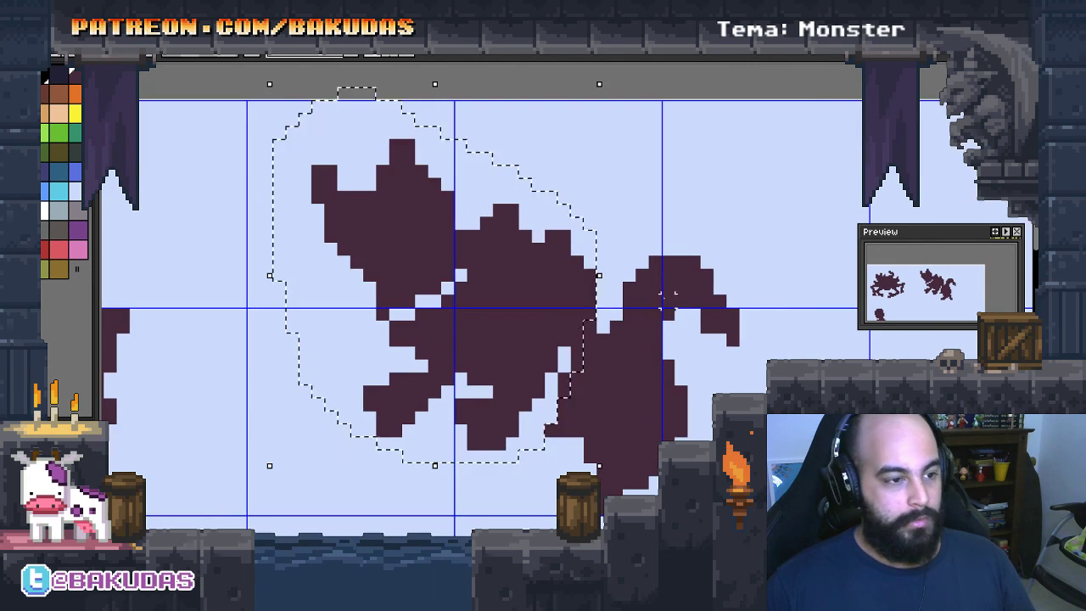
pyautogui.moveTo(605, 276); pyautogui.dragTo(615, 328)
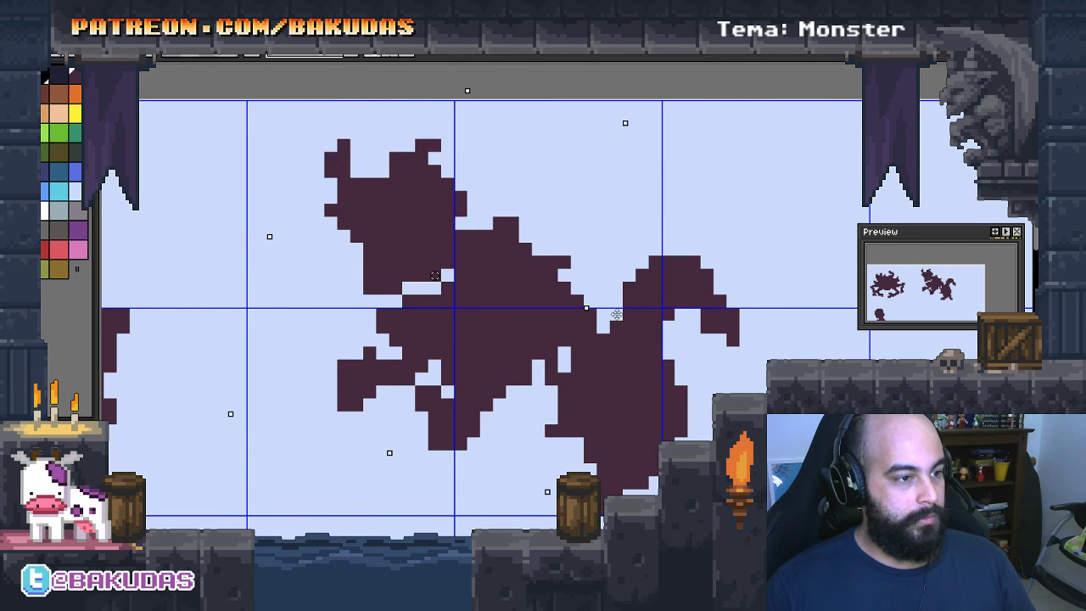
pyautogui.moveTo(495, 296)
pyautogui.mouseDown()
pyautogui.moveTo(582, 296)
pyautogui.moveTo(529, 279)
pyautogui.moveTo(534, 294)
pyautogui.moveTo(548, 289)
pyautogui.moveTo(515, 300)
pyautogui.moveTo(552, 327)
pyautogui.moveTo(574, 323)
pyautogui.mouseUp()
pyautogui.press('Return')
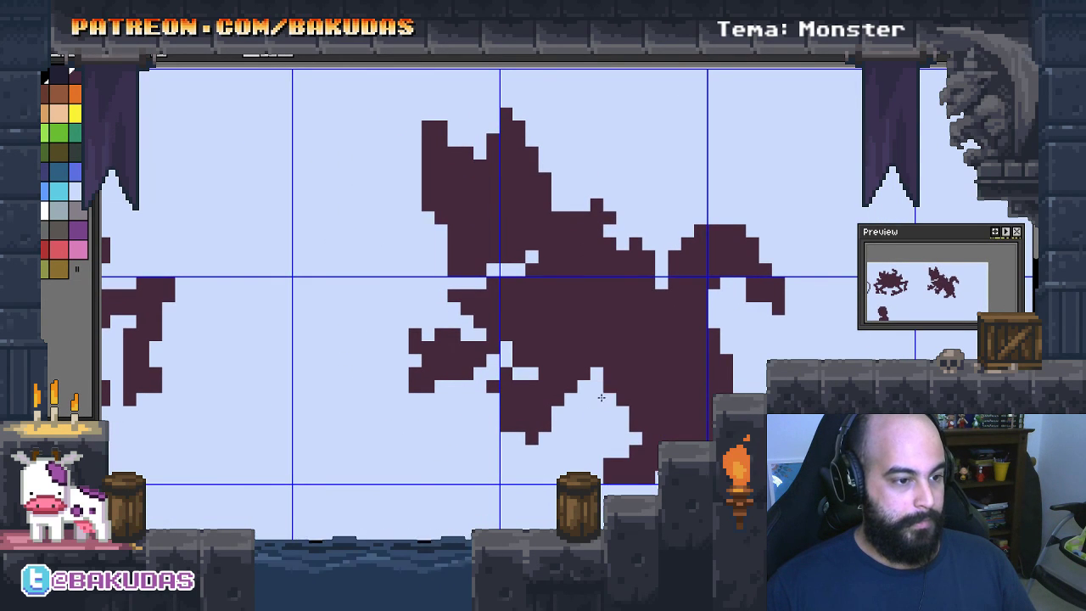
# Erase stray pixels along the beast's upper-right edge and under its body
pyautogui.moveTo(604, 419); pyautogui.dragTo(606, 414)
pyautogui.moveTo(653, 253)
pyautogui.mouseDown()
pyautogui.moveTo(660, 262)
pyautogui.moveTo(637, 259)
pyautogui.moveTo(619, 210)
pyautogui.moveTo(591, 213)
pyautogui.moveTo(646, 236)
pyautogui.moveTo(639, 227)
pyautogui.mouseUp()
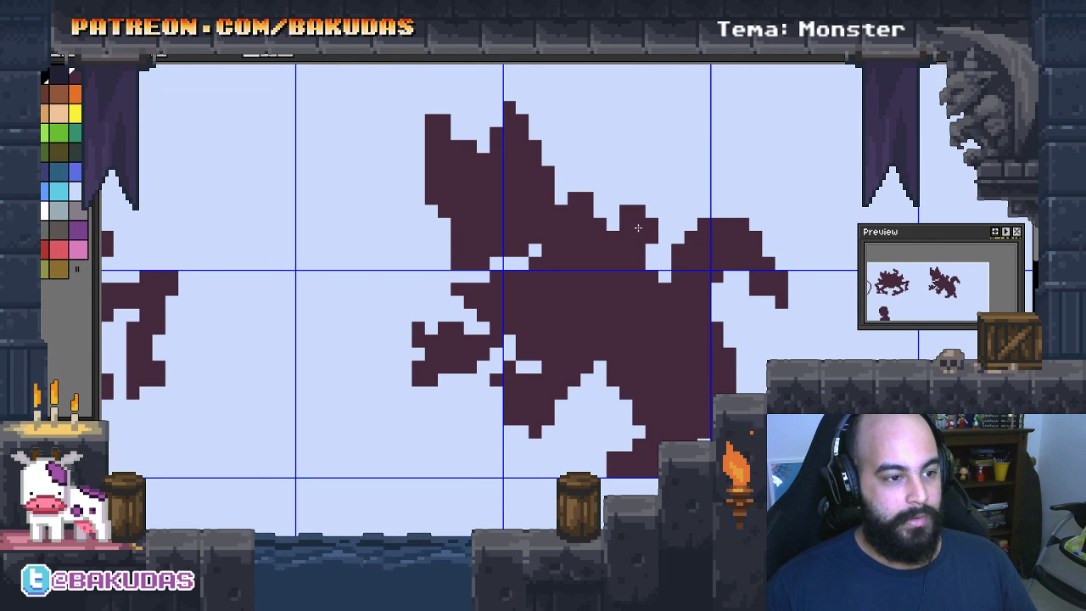
pyautogui.moveTo(641, 290); pyautogui.dragTo(708, 344)
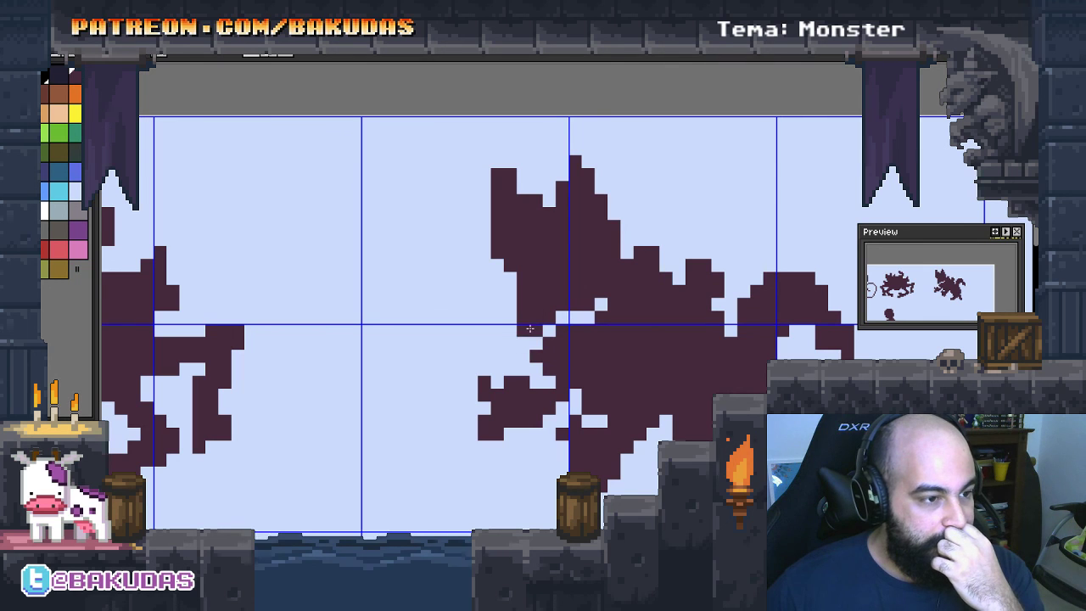
pyautogui.moveTo(529, 329)
pyautogui.mouseDown()
pyautogui.moveTo(523, 306)
pyautogui.moveTo(526, 314)
pyautogui.mouseUp()
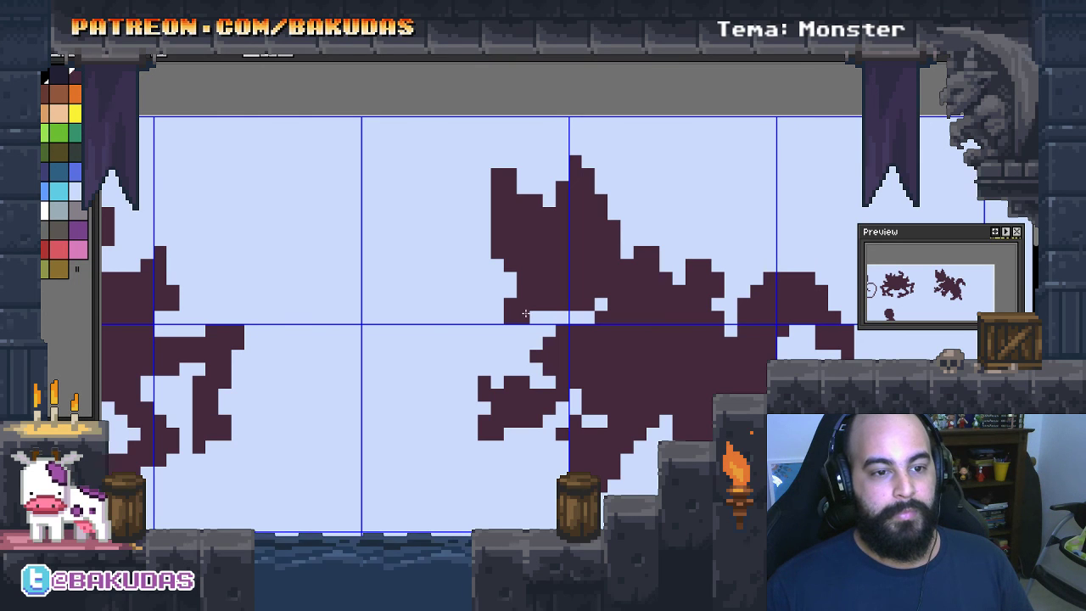
pyautogui.click(526, 314)
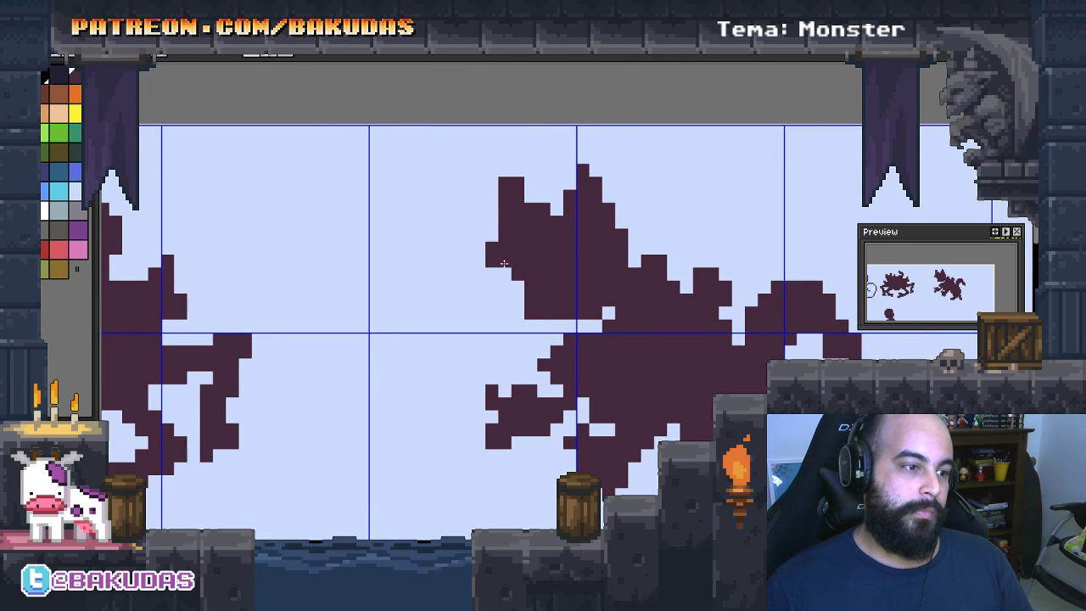
pyautogui.moveTo(596, 353); pyautogui.dragTo(632, 374)
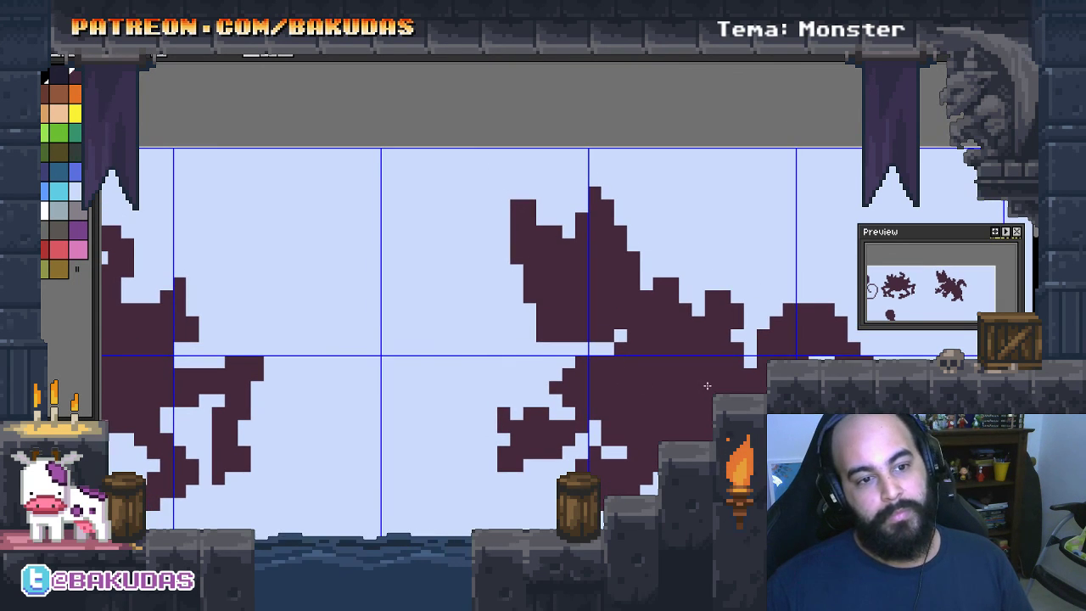
pyautogui.scroll(3, 707, 386)
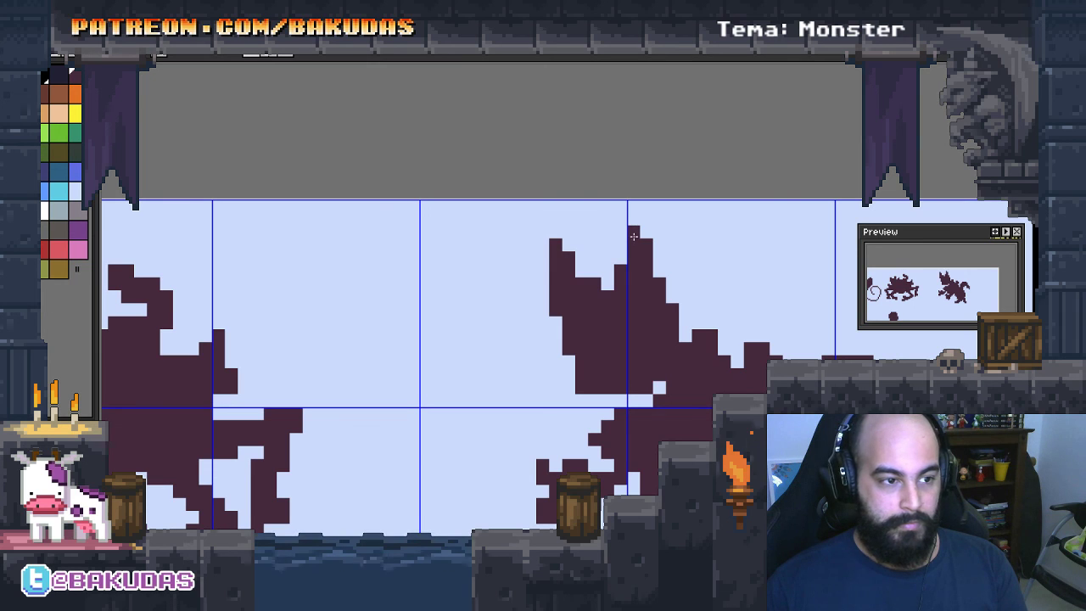
# Restore the two cells erased under the monster
pyautogui.moveTo(654, 353); pyautogui.dragTo(636, 350)
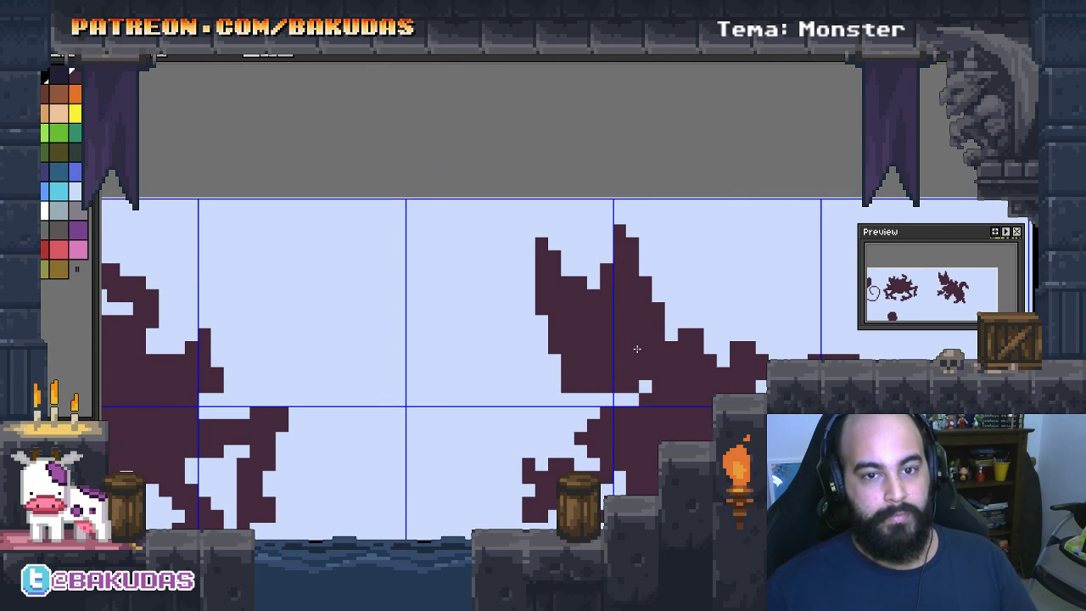
pyautogui.scroll(-1, 641, 353)
pyautogui.scroll(-1, 654, 361)
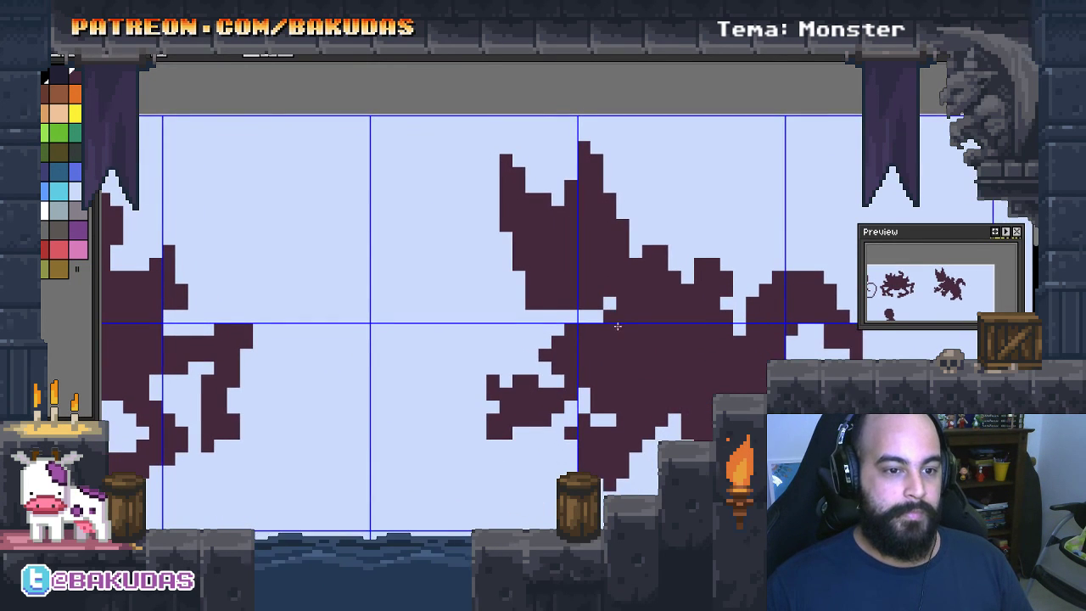
pyautogui.scroll(-1, 689, 382)
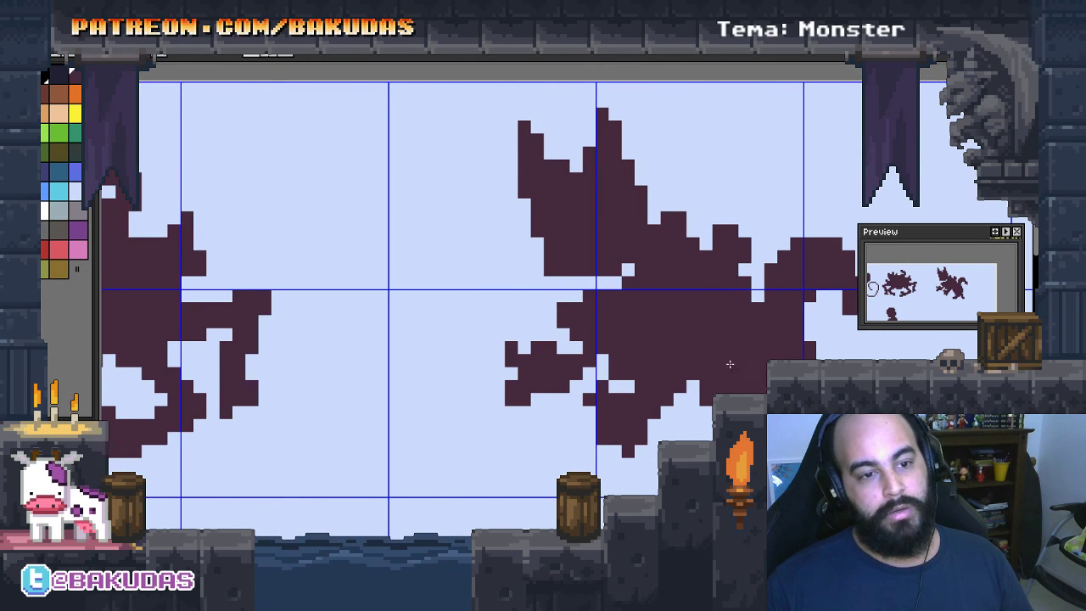
pyautogui.scroll(1, 722, 376)
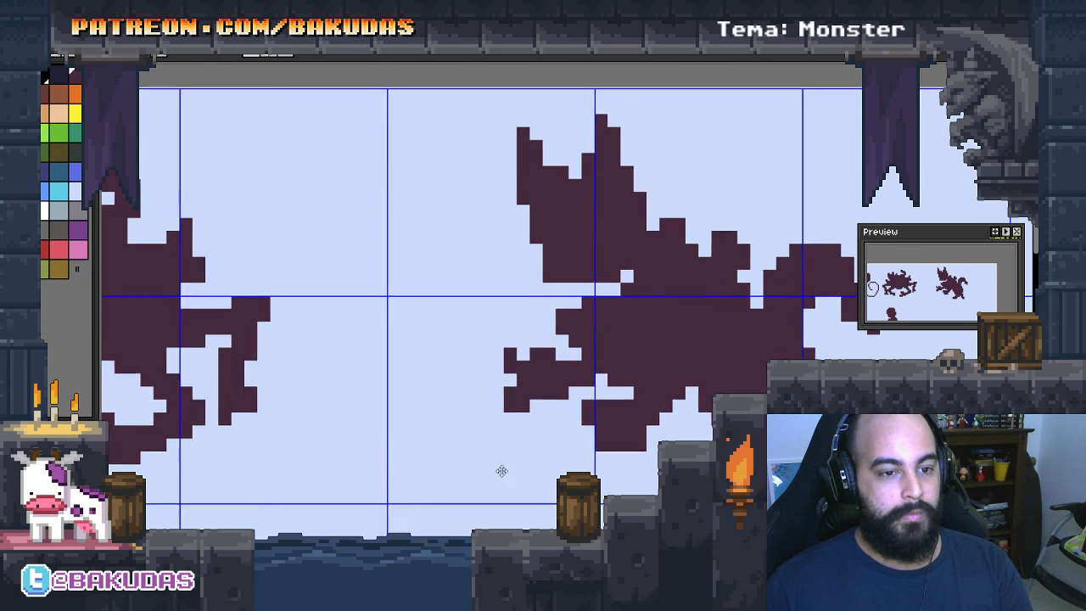
pyautogui.scroll(1, 509, 463)
pyautogui.hotkey('ctrl', 'z')
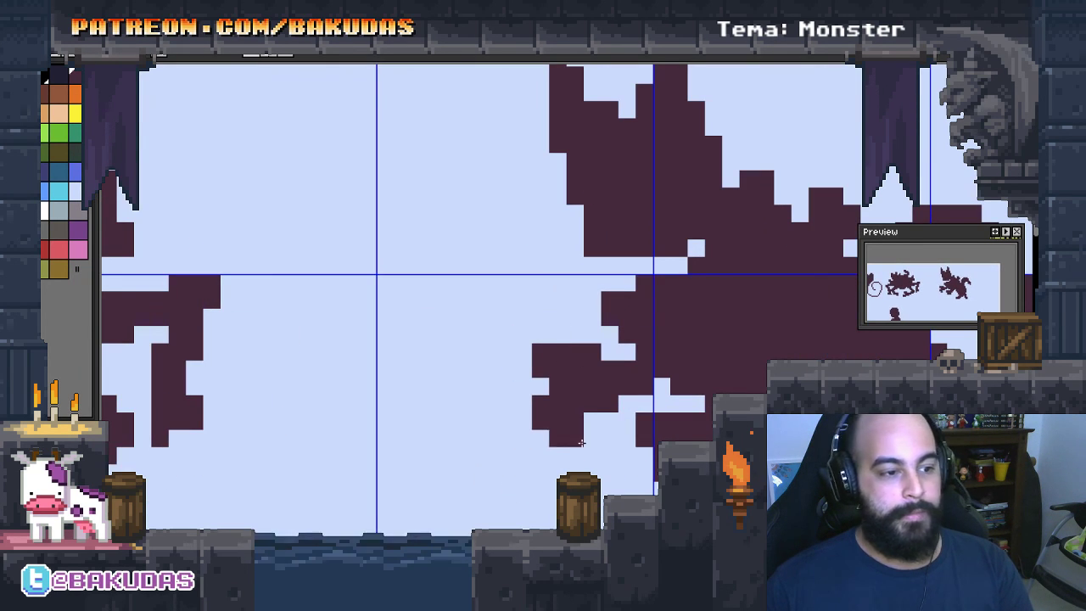
pyautogui.hscroll(1, 565, 426)
pyautogui.hscroll(2, 594, 437)
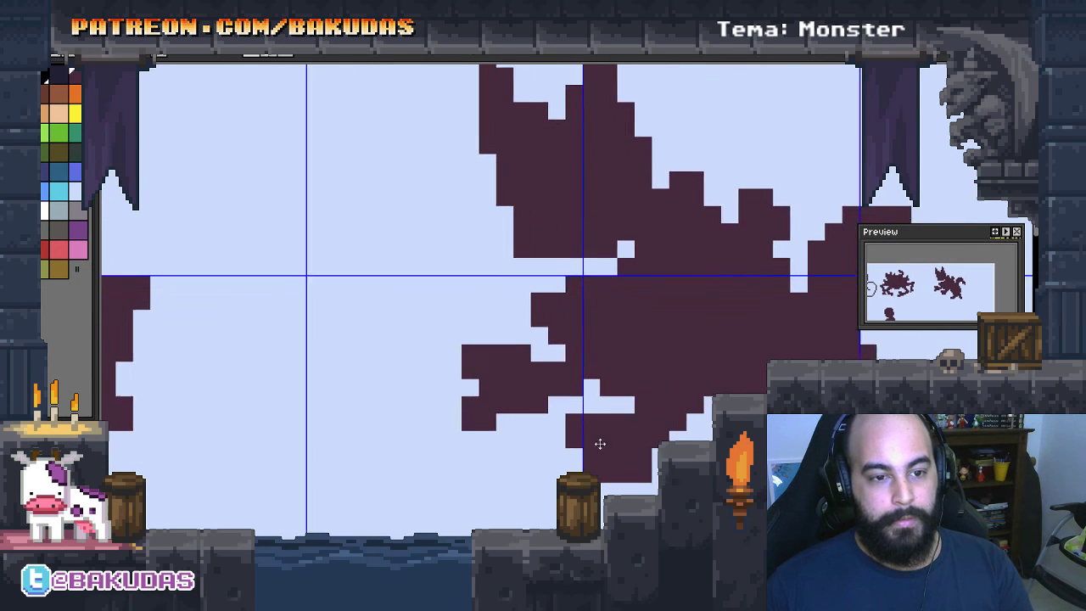
pyautogui.hscroll(1, 599, 444)
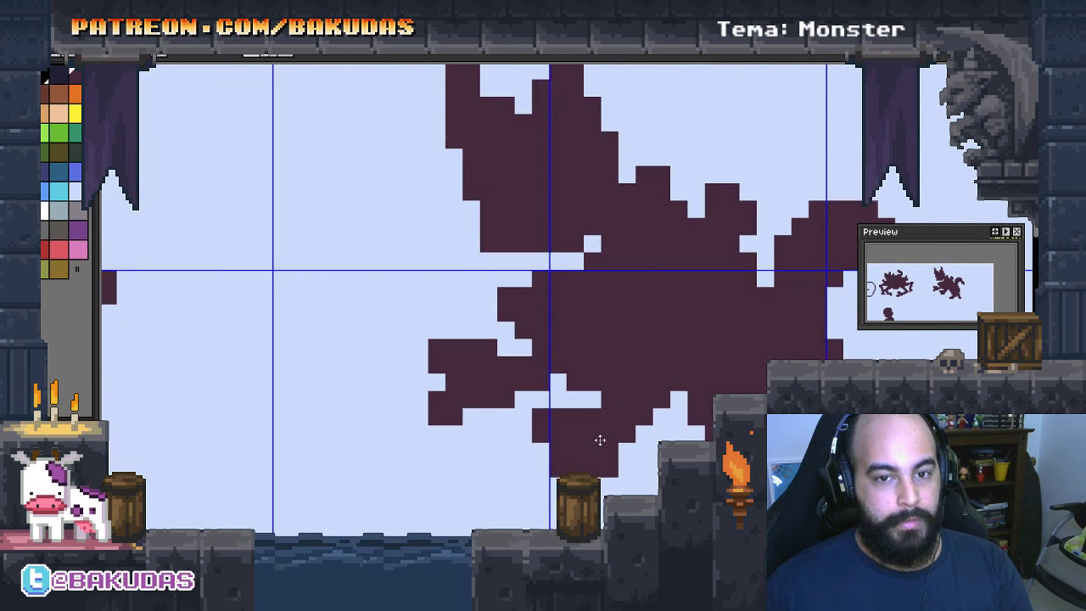
pyautogui.scroll(-3, 580, 399)
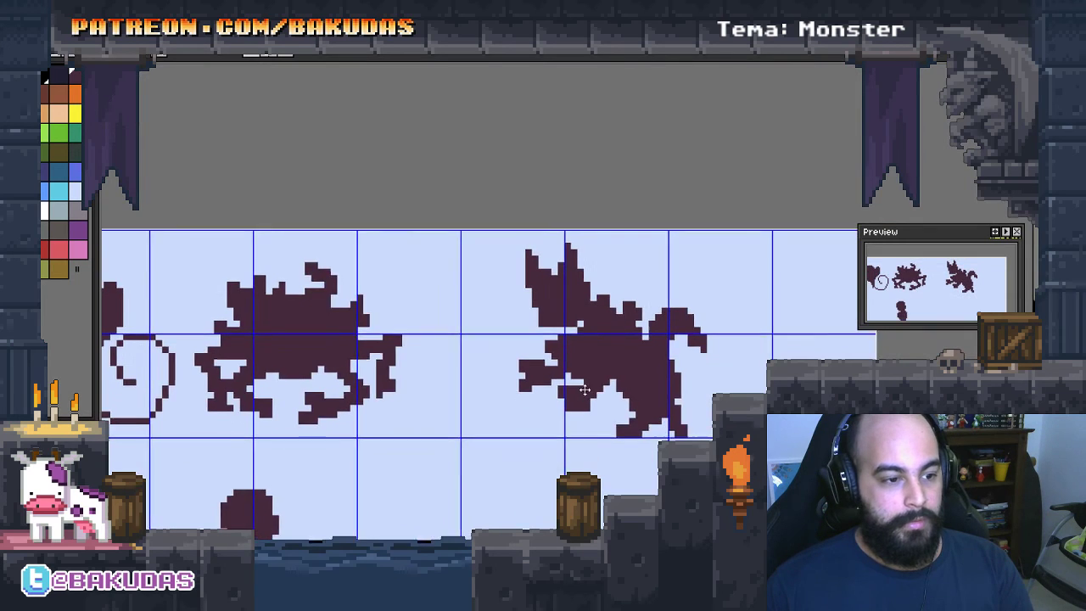
# Erase stray dark pixels at the beast's lower right
pyautogui.scroll(2, 625, 418)
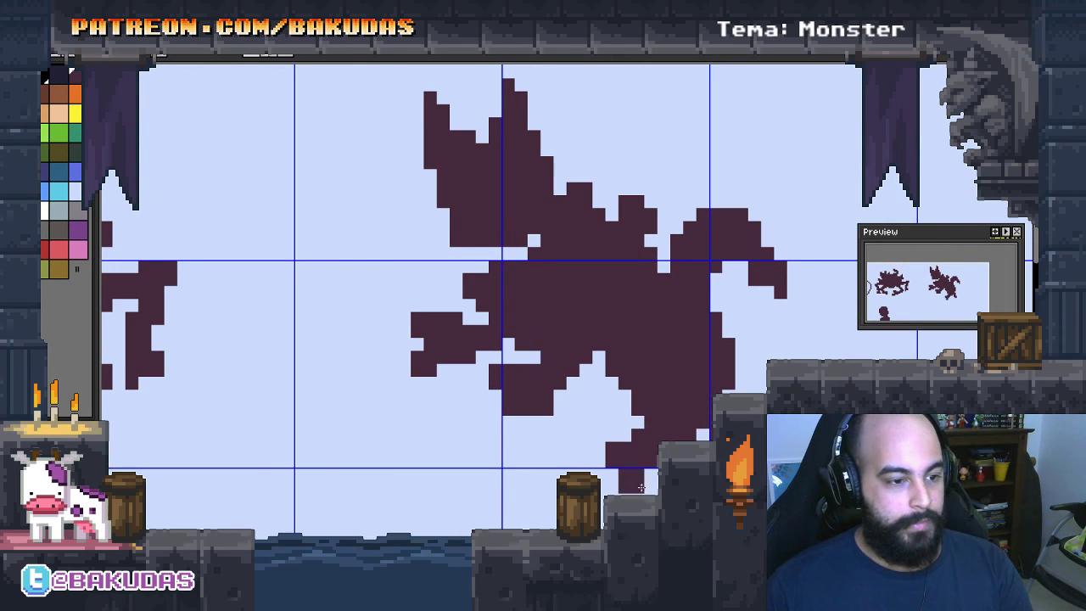
pyautogui.moveTo(633, 475)
pyautogui.mouseDown()
pyautogui.moveTo(633, 450)
pyautogui.moveTo(704, 408)
pyautogui.moveTo(642, 414)
pyautogui.mouseUp()
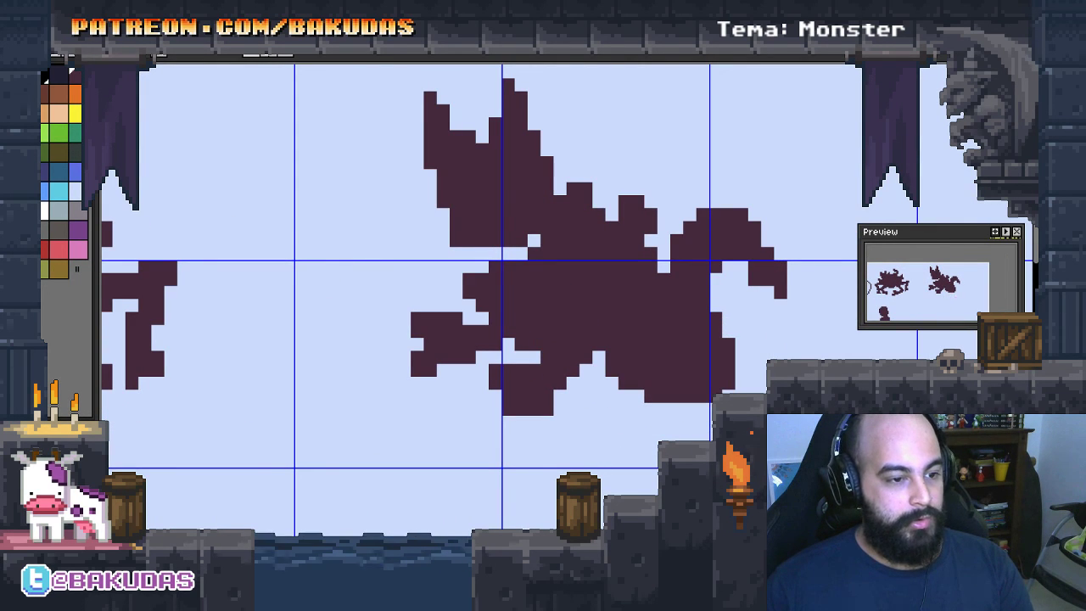
pyautogui.moveTo(729, 374)
pyautogui.mouseDown()
pyautogui.moveTo(689, 399)
pyautogui.moveTo(649, 395)
pyautogui.mouseUp()
pyautogui.moveTo(732, 343); pyautogui.dragTo(729, 366)
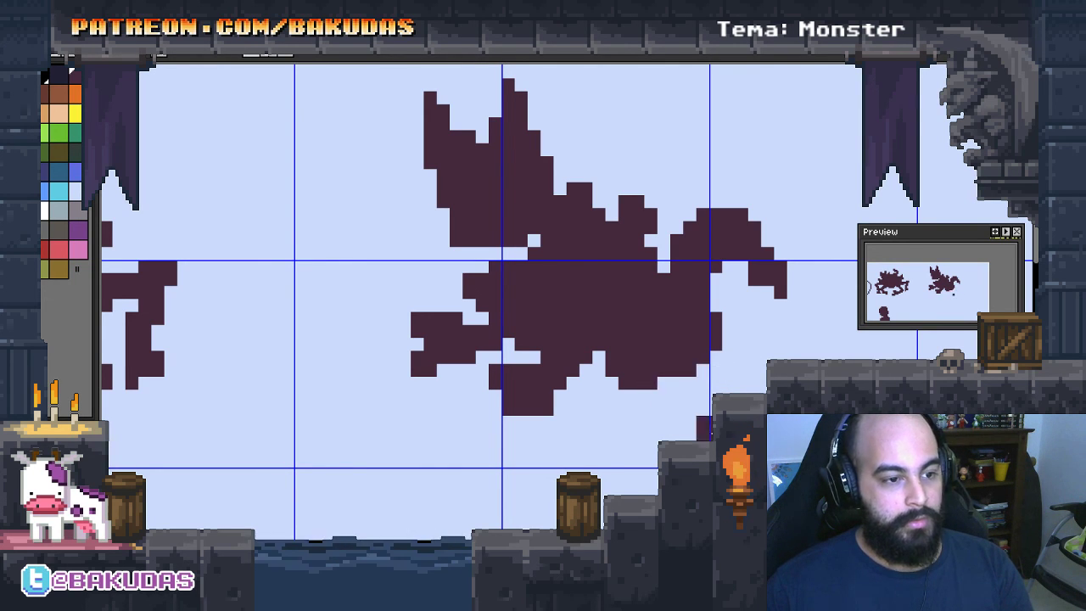
pyautogui.scroll(1, 697, 395)
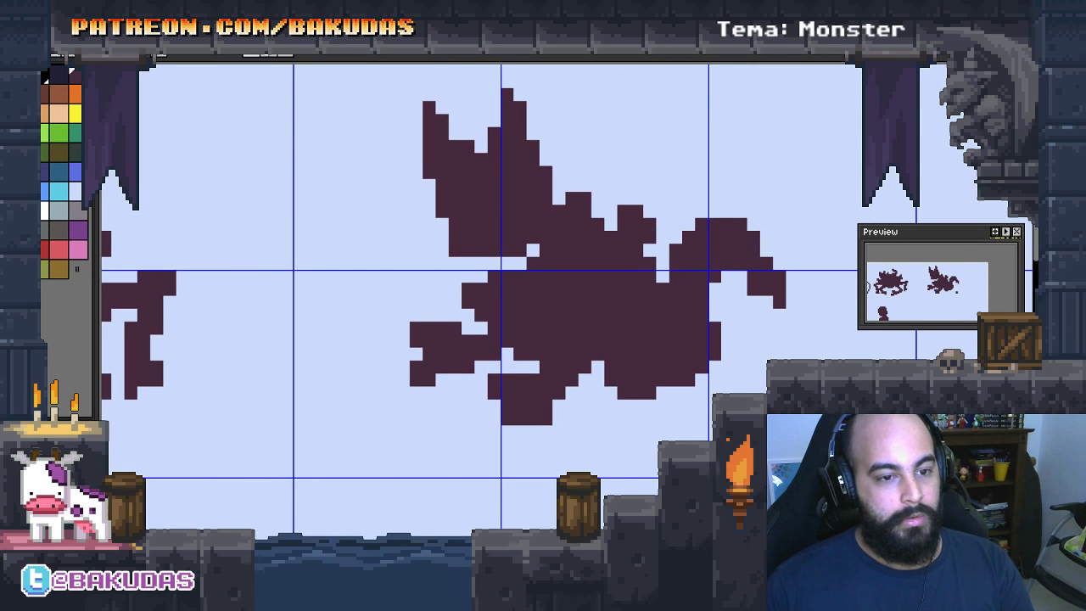
pyautogui.moveTo(722, 390); pyautogui.dragTo(731, 403)
# Paint a ragged row of dark pixels along the dragon's bottom edge, trimming its left end
pyautogui.click(627, 425)
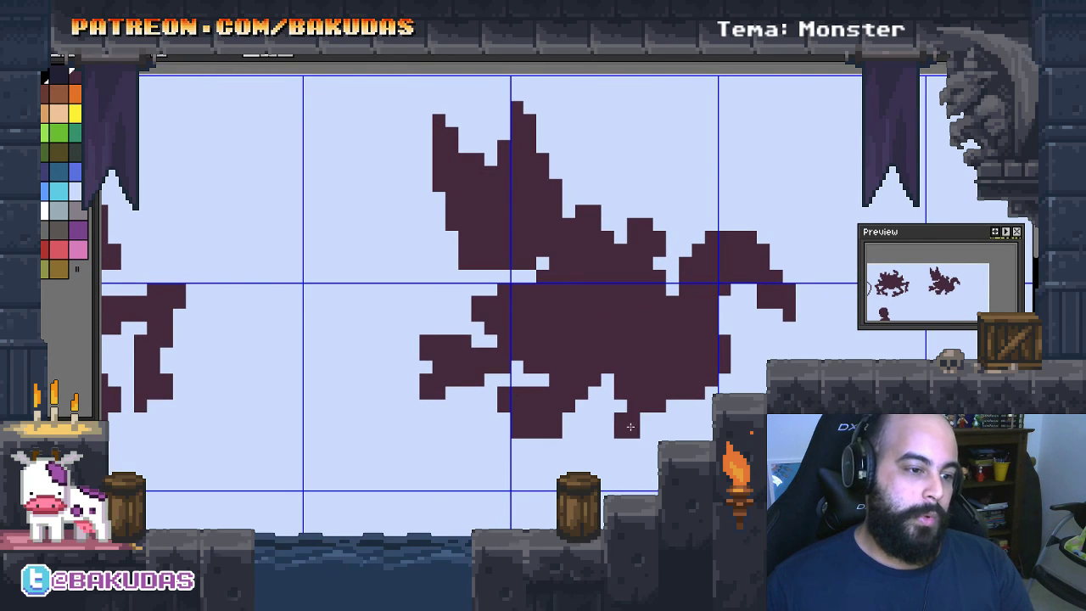
pyautogui.hotkey('ctrl', 'z')
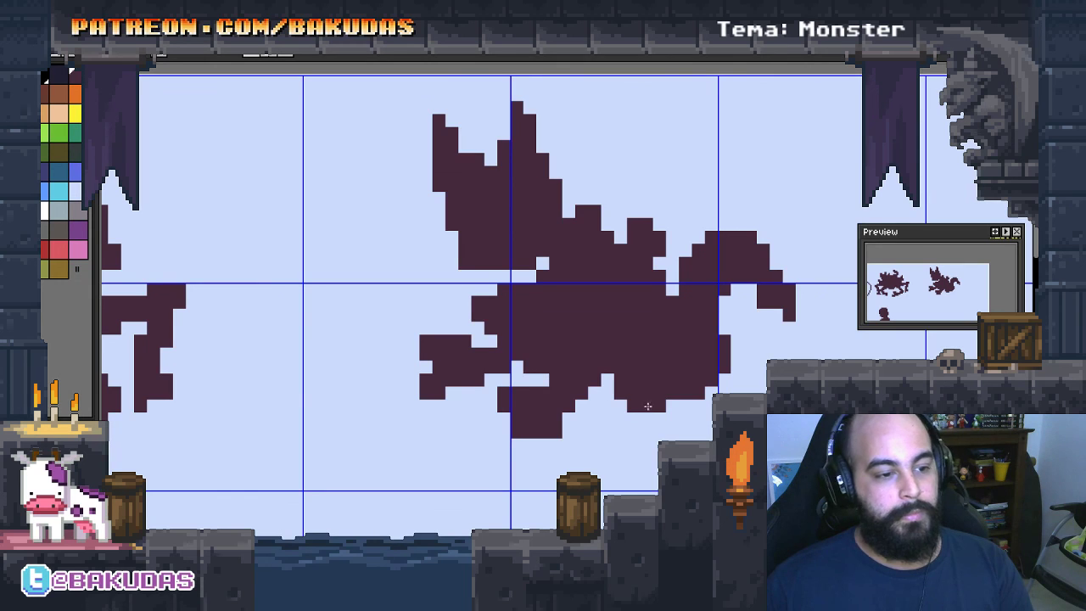
pyautogui.moveTo(647, 406); pyautogui.dragTo(657, 417)
pyautogui.moveTo(604, 449)
pyautogui.mouseDown()
pyautogui.moveTo(683, 446)
pyautogui.moveTo(751, 382)
pyautogui.mouseUp()
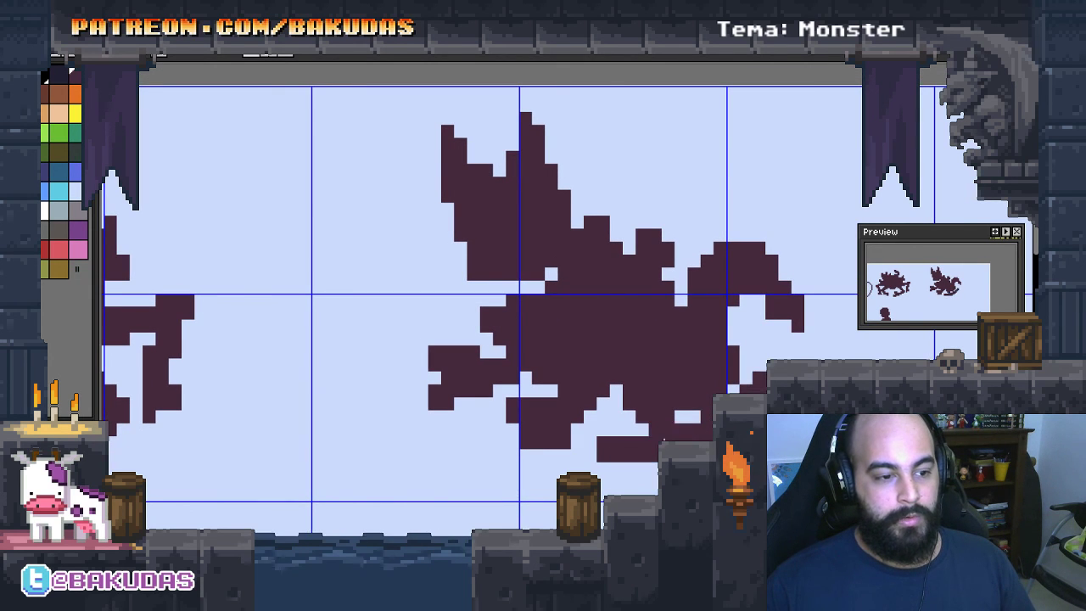
pyautogui.moveTo(630, 430); pyautogui.dragTo(687, 417)
pyautogui.rightClick(603, 450)
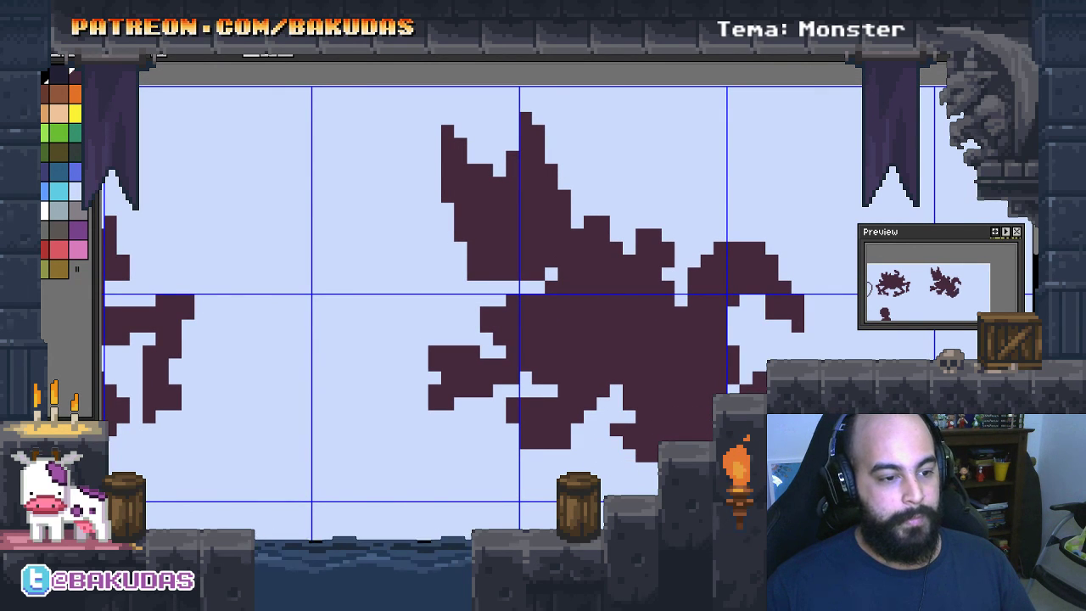
pyautogui.moveTo(604, 475); pyautogui.dragTo(653, 475)
pyautogui.rightClick(609, 475)
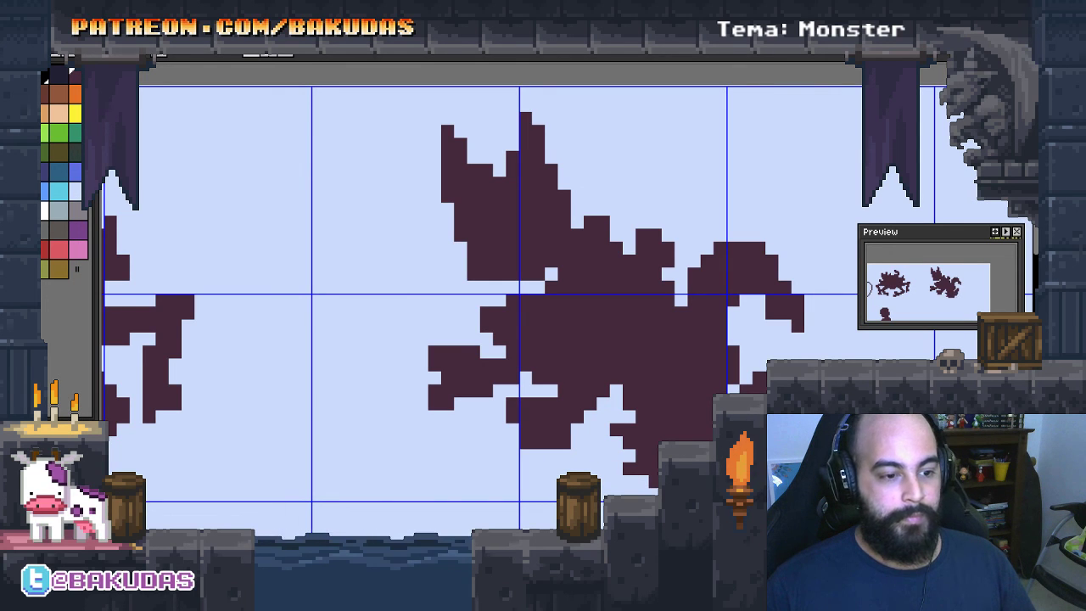
# Add a single dark pixel hanging below the dragon's belly
pyautogui.moveTo(509, 340); pyautogui.dragTo(514, 345)
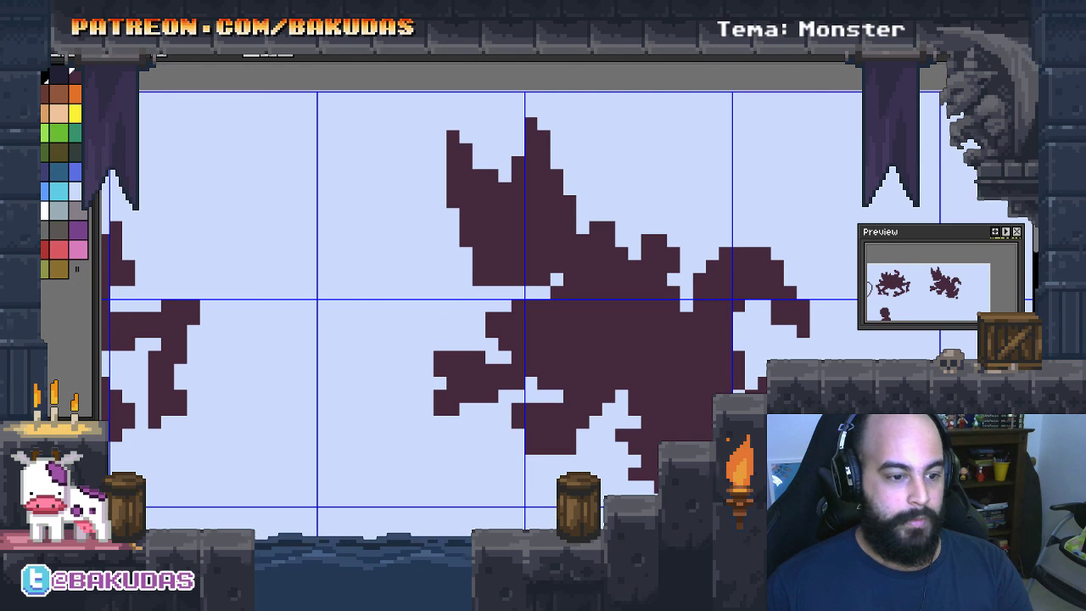
pyautogui.moveTo(576, 495); pyautogui.dragTo(617, 488)
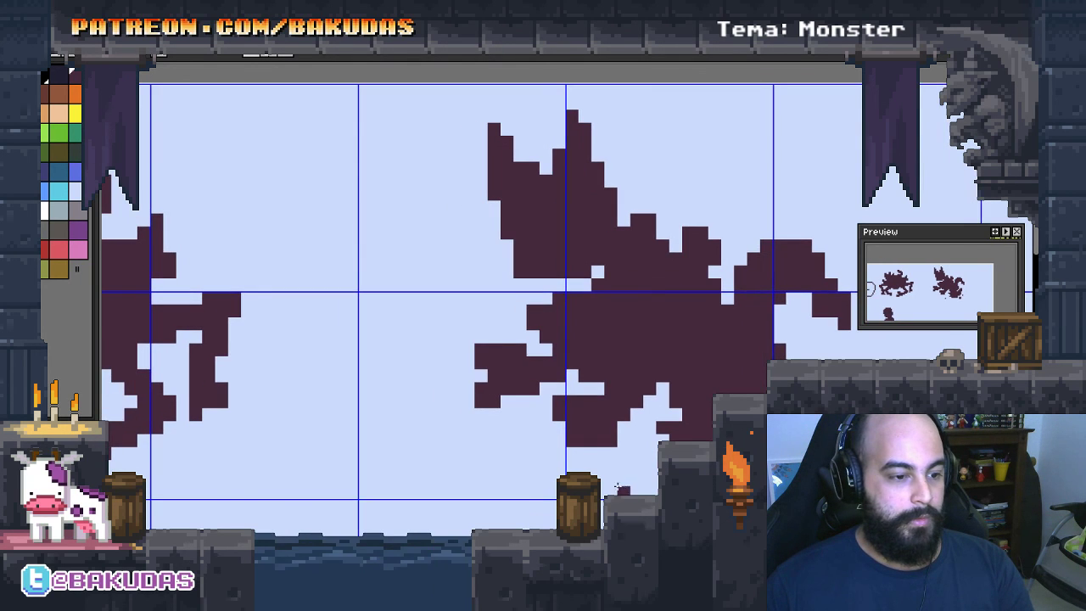
pyautogui.click(636, 466)
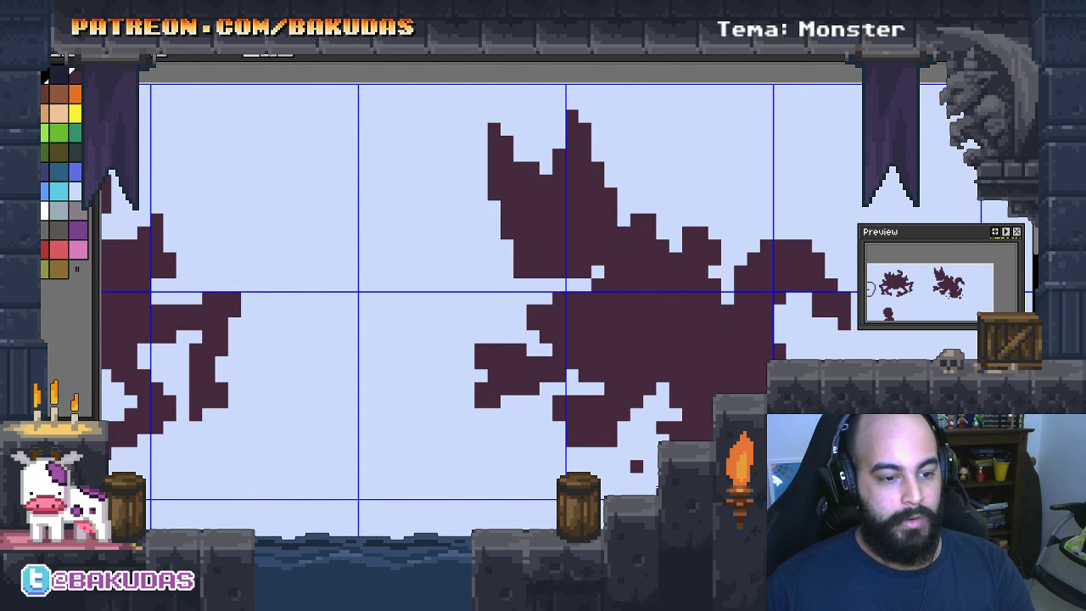
pyautogui.moveTo(604, 427); pyautogui.dragTo(589, 450)
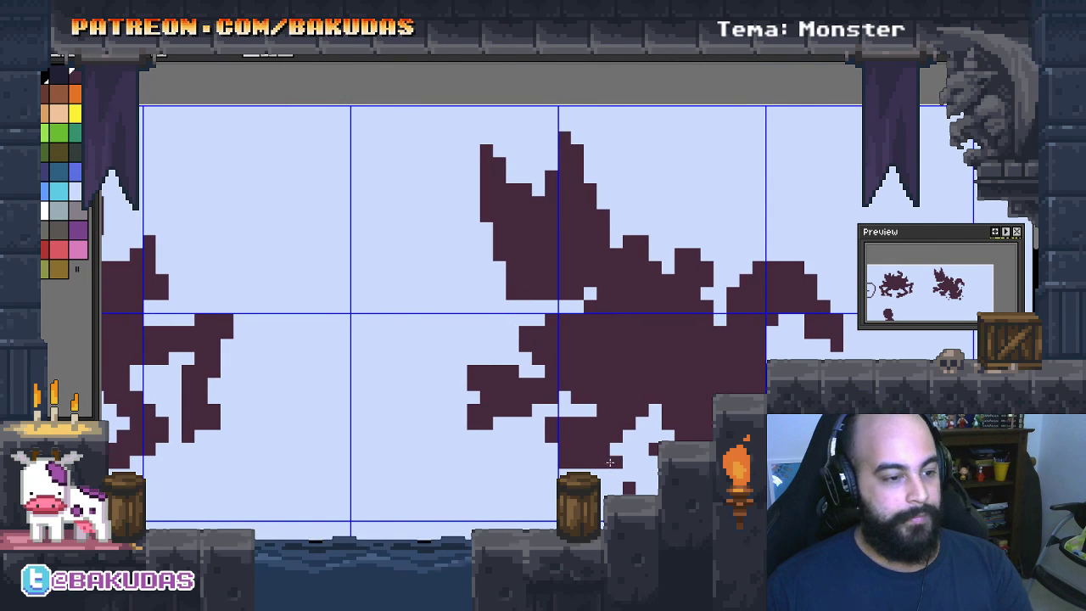
pyautogui.moveTo(620, 463); pyautogui.dragTo(614, 473)
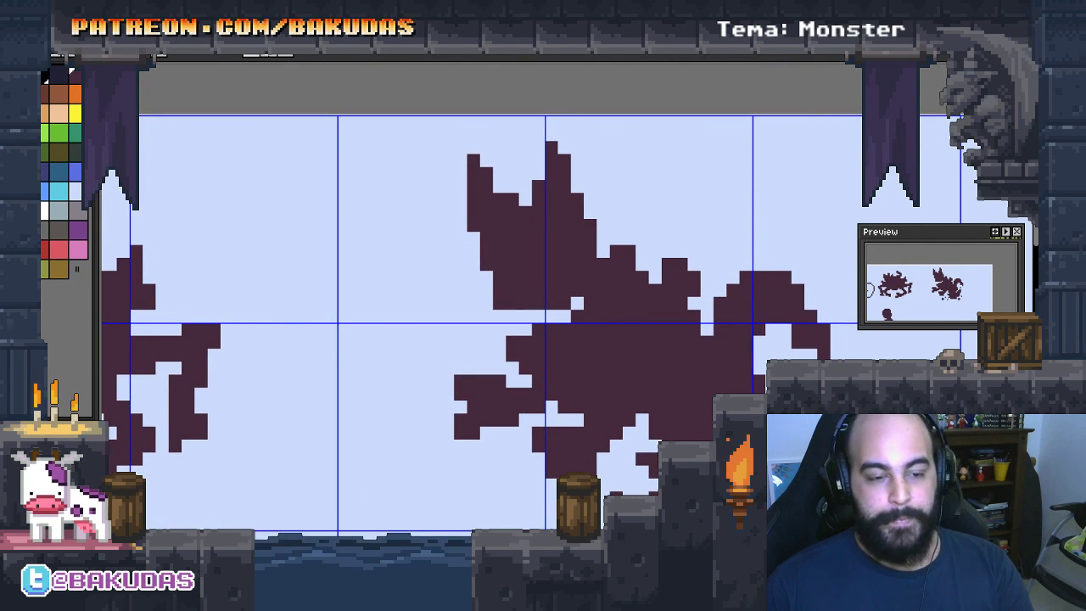
pyautogui.scroll(-2, 812, 342)
# Marquee-select the winged dragon, shift it left toward the crab monster, and deselect
pyautogui.scroll(-1, 812, 342)
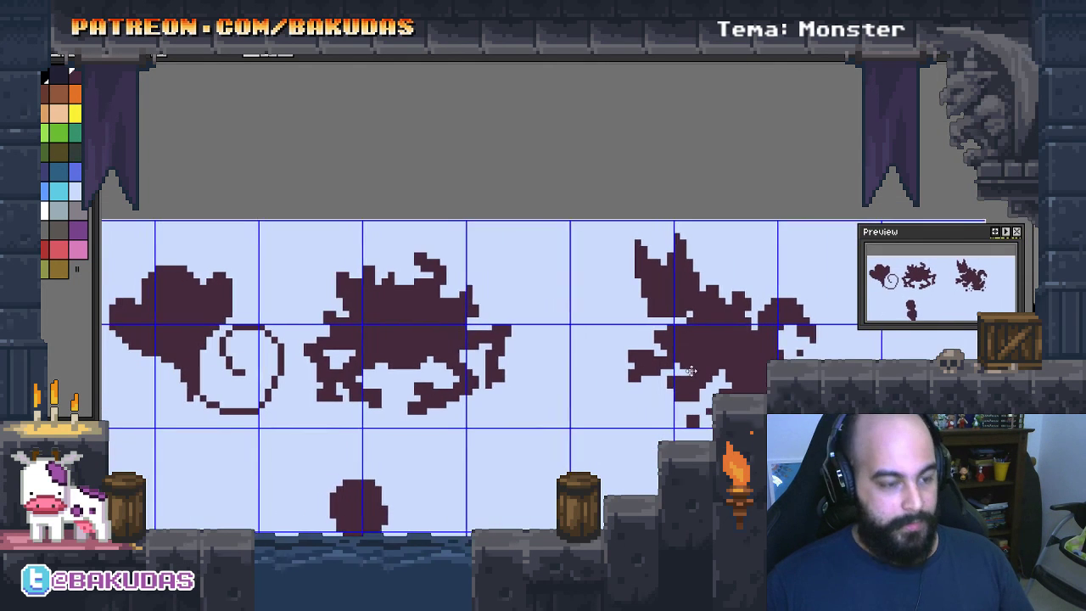
pyautogui.scroll(-1, 812, 343)
pyautogui.moveTo(654, 242); pyautogui.dragTo(859, 388)
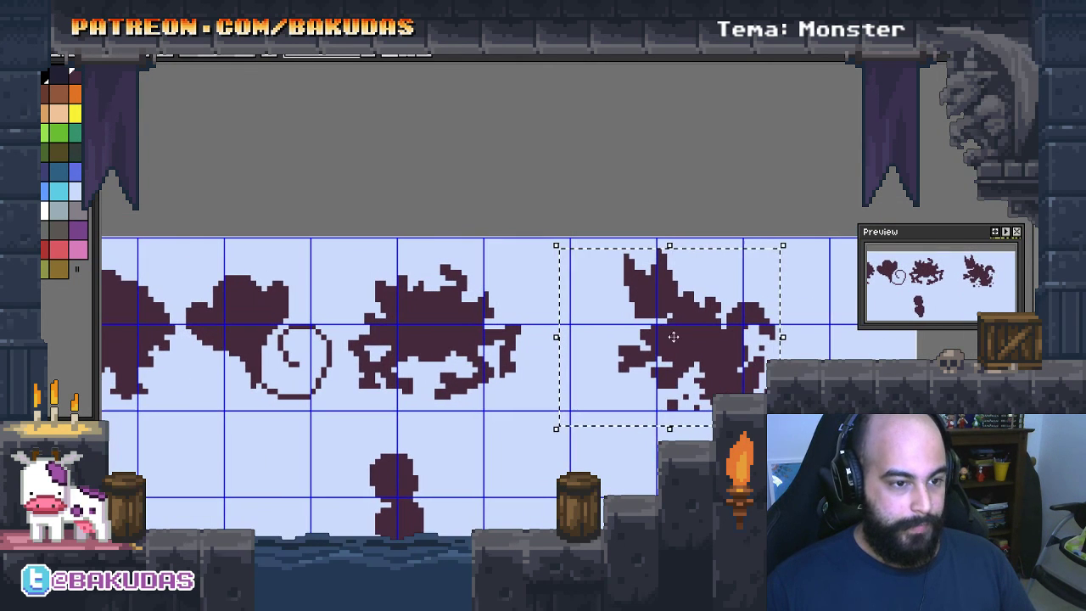
pyautogui.moveTo(776, 349); pyautogui.dragTo(645, 356)
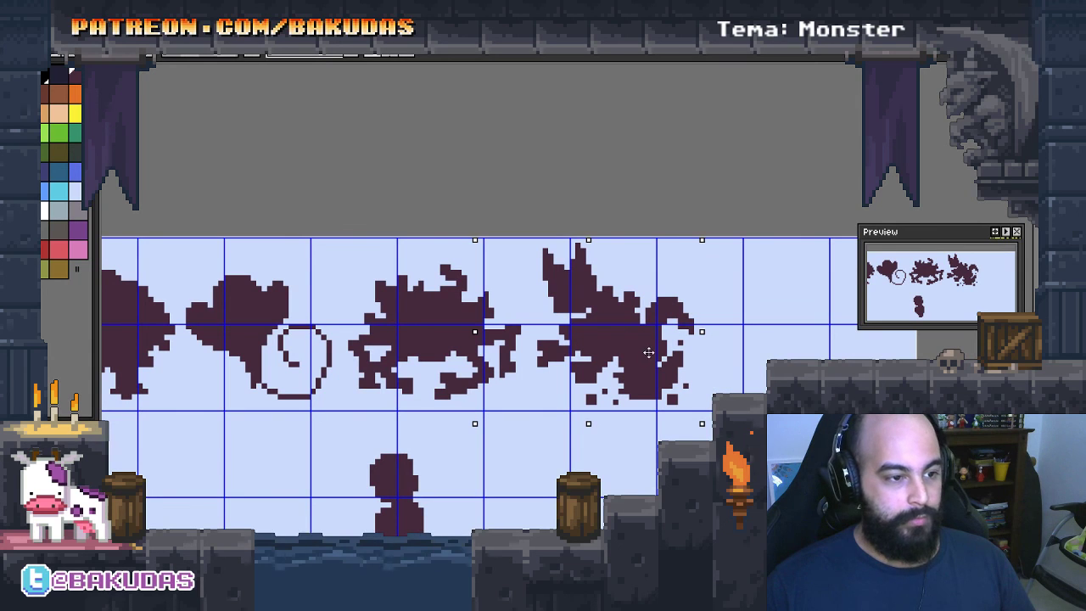
pyautogui.scroll(-1, 650, 352)
pyautogui.scroll(-1, 671, 322)
pyautogui.scroll(1, 720, 265)
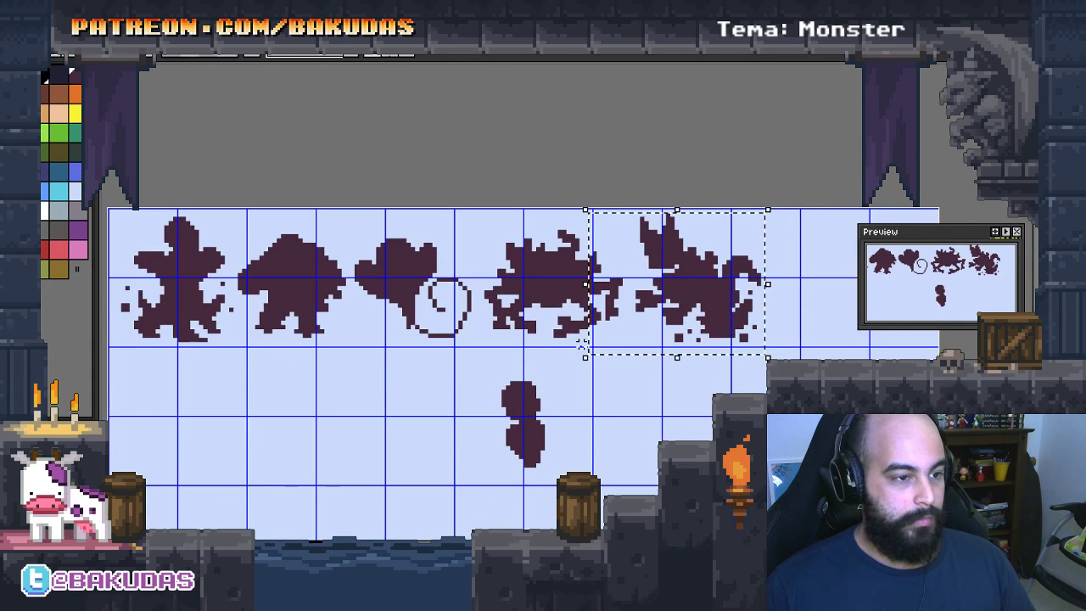
pyautogui.hotkey('ctrl', 'd')
pyautogui.moveTo(514, 306); pyautogui.dragTo(557, 266)
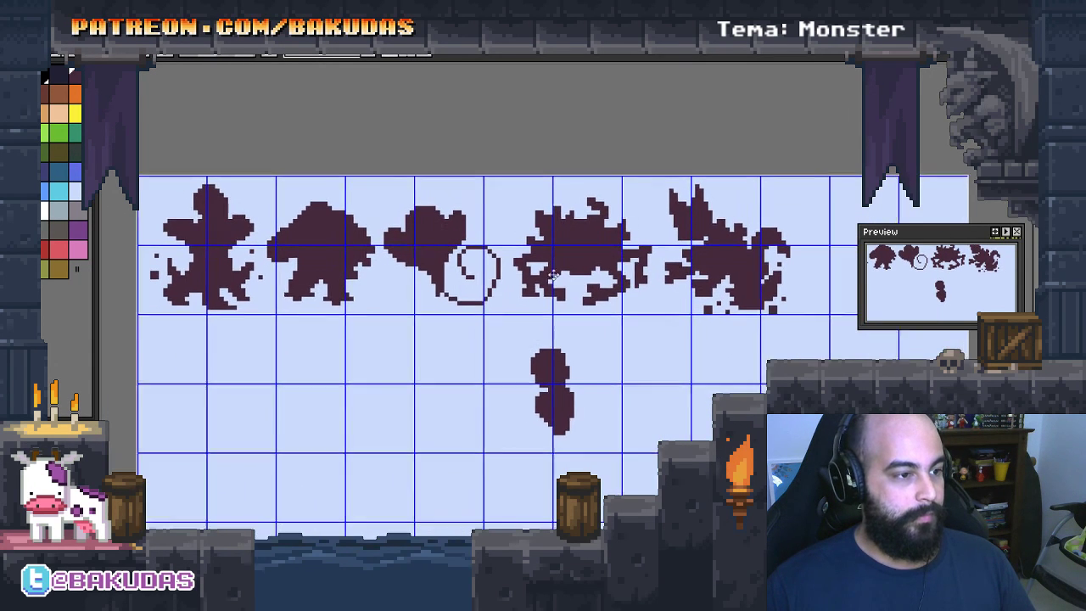
pyautogui.scroll(2, 560, 340)
pyautogui.scroll(1, 558, 343)
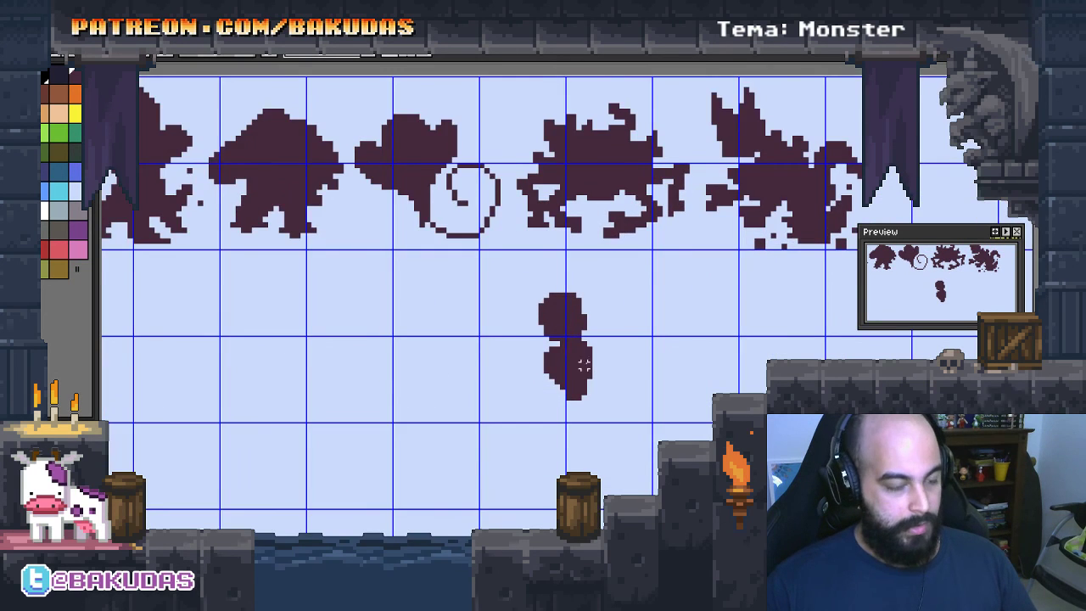
pyautogui.scroll(2, 559, 343)
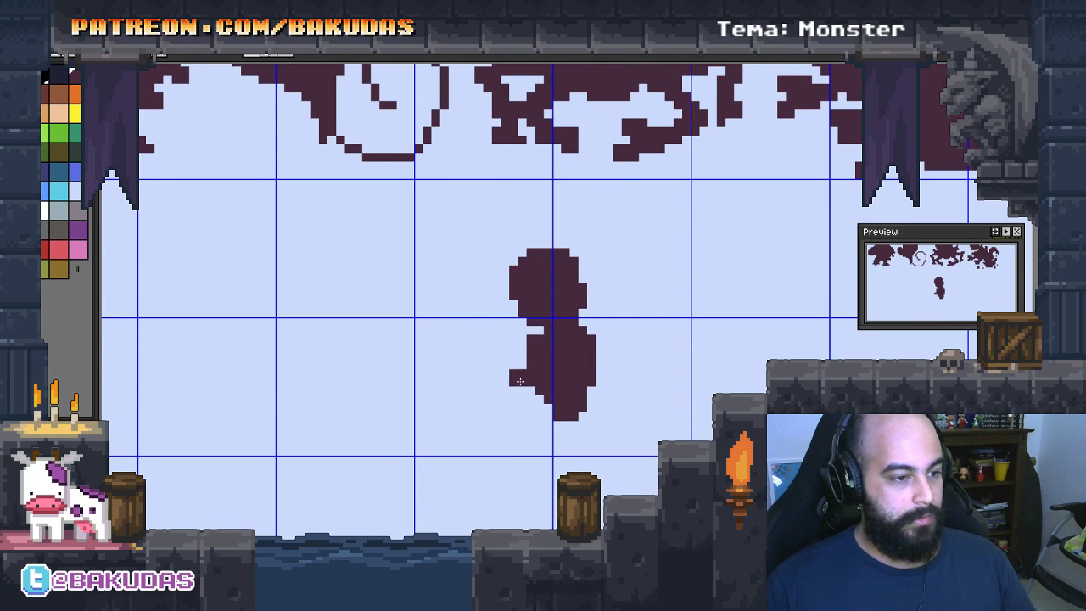
# Erase the blob's lower-left edge and draw an arm diagonally down from its right side
pyautogui.moveTo(519, 370)
pyautogui.mouseDown()
pyautogui.moveTo(521, 387)
pyautogui.moveTo(538, 235)
pyautogui.mouseUp()
pyautogui.click(526, 361)
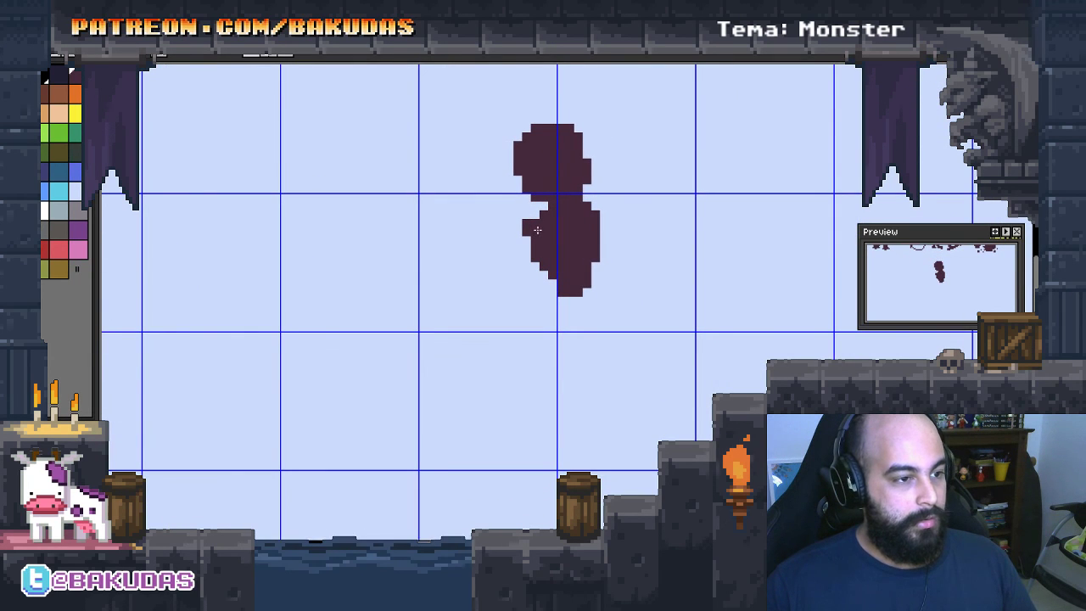
pyautogui.hotkey('ctrl', 'z')
pyautogui.click(602, 222)
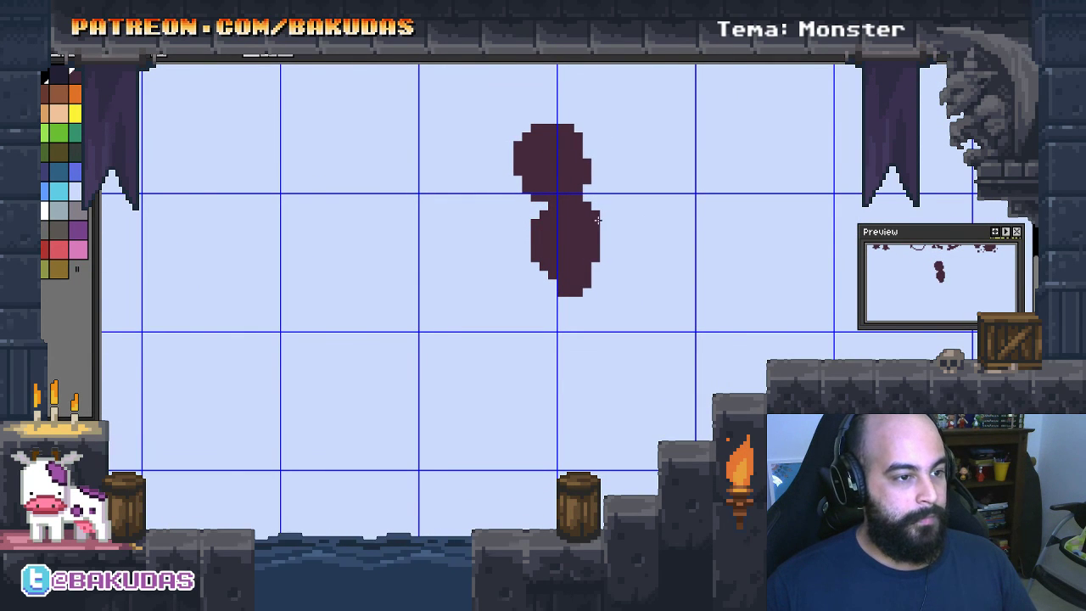
pyautogui.moveTo(599, 220)
pyautogui.mouseDown()
pyautogui.moveTo(624, 268)
pyautogui.moveTo(619, 377)
pyautogui.moveTo(626, 305)
pyautogui.moveTo(654, 361)
pyautogui.moveTo(640, 371)
pyautogui.mouseUp()
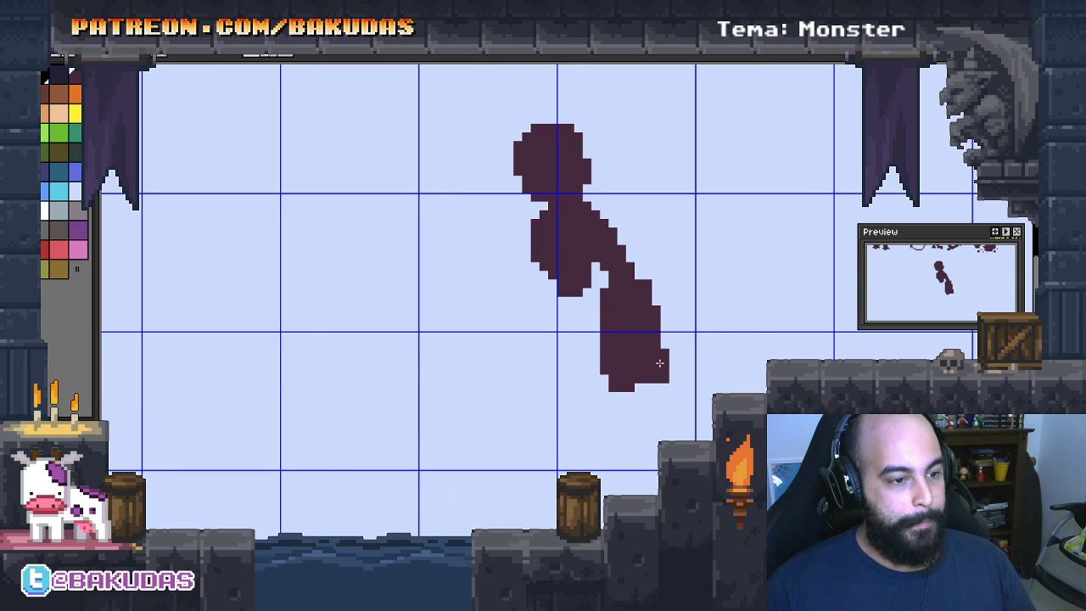
# Fill under the arm and the lower-body gaps, then paint a new left leg
pyautogui.hscroll(-2, 660, 363)
pyautogui.scroll(1, 624, 359)
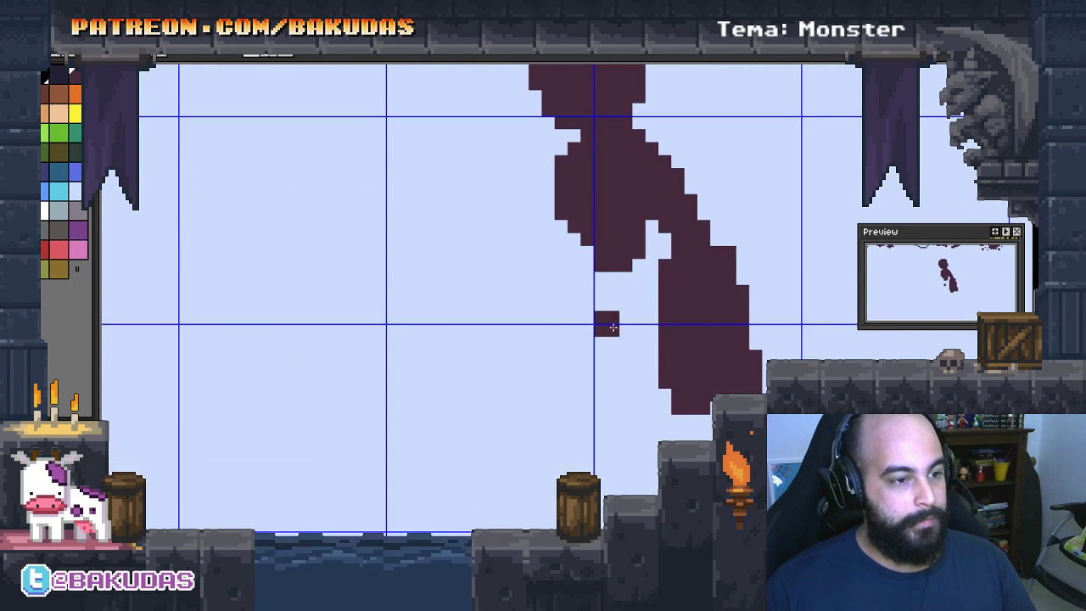
pyautogui.moveTo(594, 268)
pyautogui.mouseDown()
pyautogui.moveTo(594, 280)
pyautogui.moveTo(621, 292)
pyautogui.moveTo(637, 358)
pyautogui.mouseUp()
pyautogui.moveTo(646, 295)
pyautogui.mouseDown()
pyautogui.moveTo(645, 374)
pyautogui.moveTo(632, 398)
pyautogui.moveTo(648, 405)
pyautogui.moveTo(630, 344)
pyautogui.mouseUp()
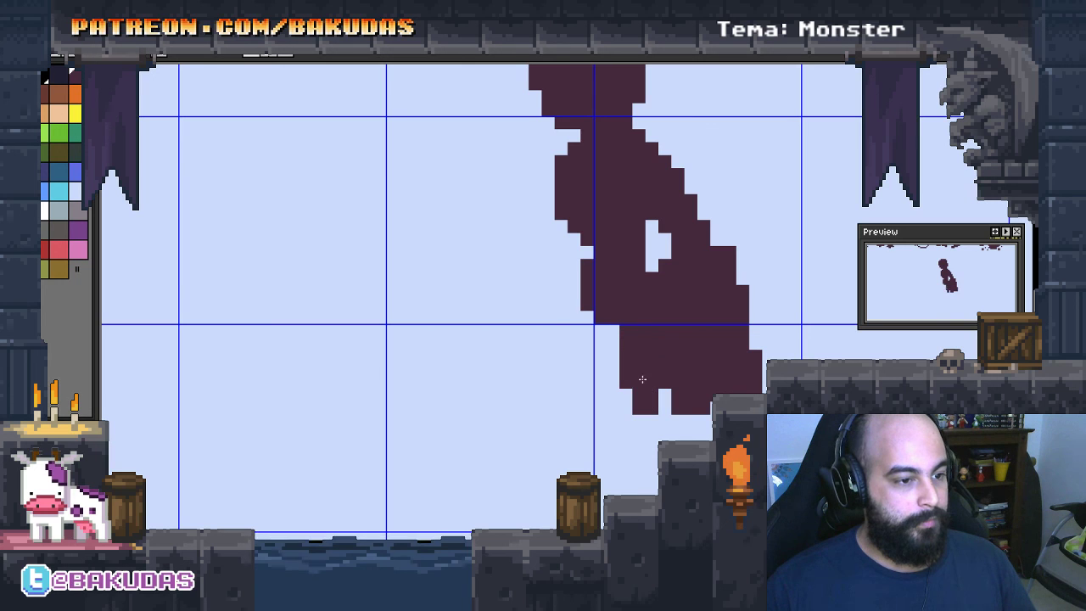
pyautogui.moveTo(587, 306)
pyautogui.mouseDown()
pyautogui.moveTo(565, 383)
pyautogui.moveTo(572, 416)
pyautogui.mouseUp()
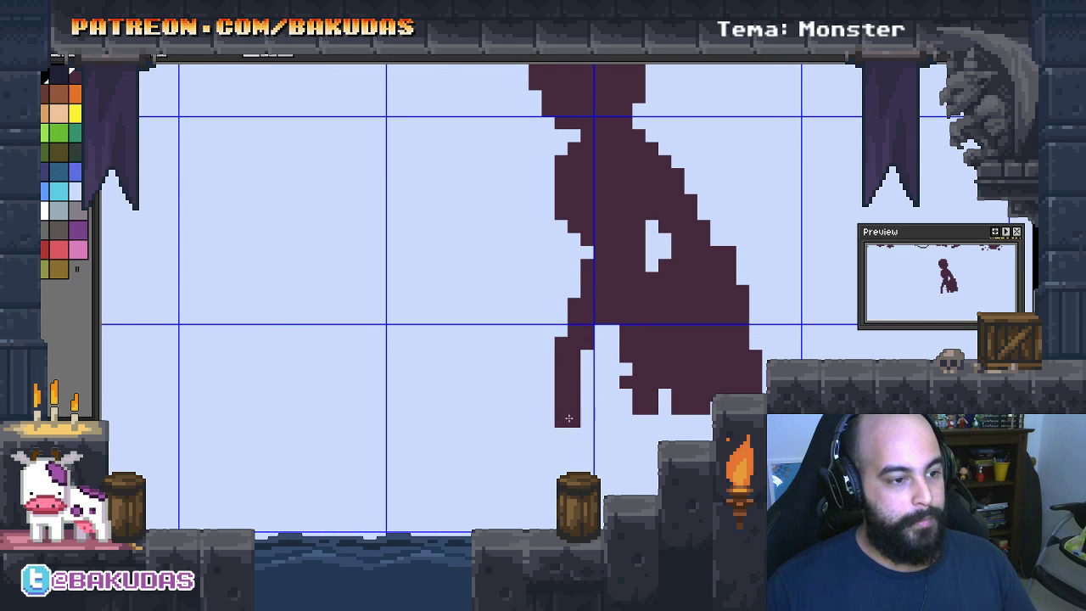
pyautogui.rightClick(567, 422)
pyautogui.click(652, 466)
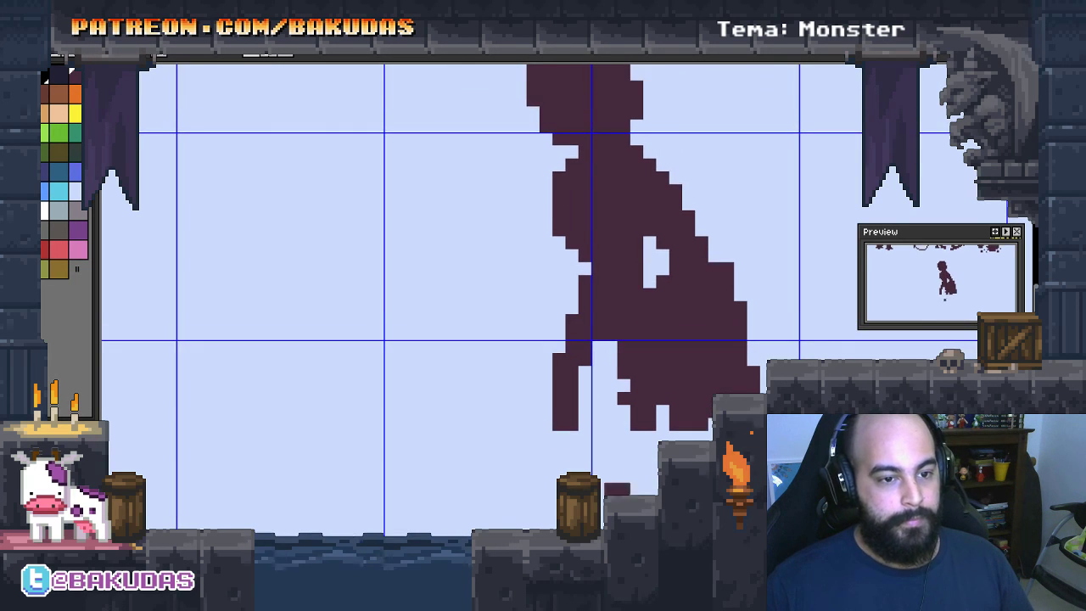
# Add a shoulder block and paint a second, thickened arm ending in a hand
pyautogui.moveTo(476, 283); pyautogui.dragTo(558, 342)
pyautogui.click(615, 270)
pyautogui.rightClick(622, 276)
pyautogui.click(634, 239)
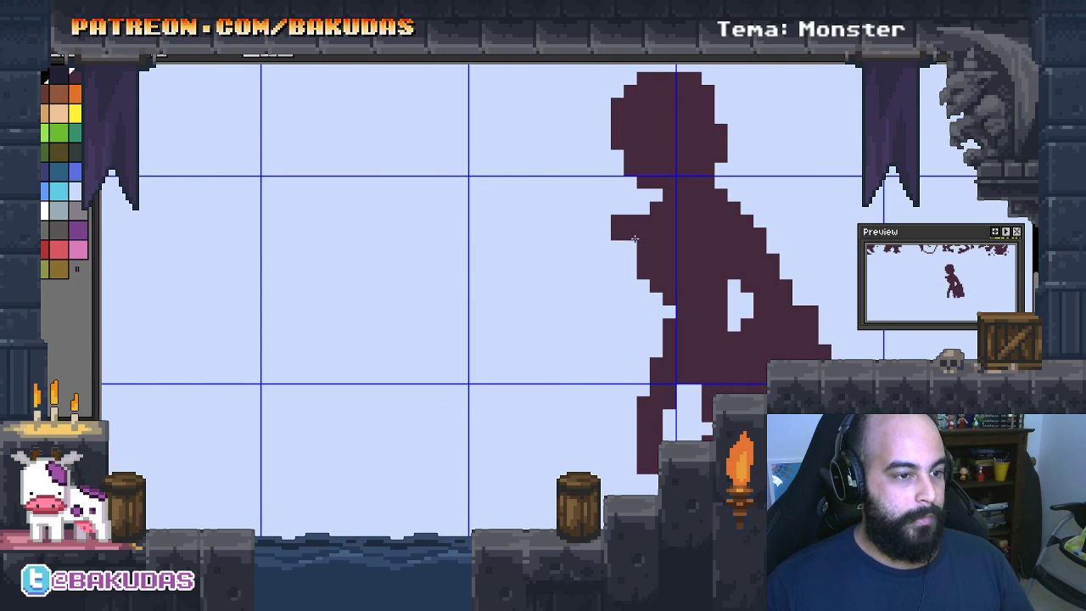
pyautogui.click(586, 370)
pyautogui.moveTo(637, 240)
pyautogui.mouseDown()
pyautogui.moveTo(594, 333)
pyautogui.moveTo(585, 458)
pyautogui.moveTo(604, 441)
pyautogui.moveTo(567, 462)
pyautogui.moveTo(618, 346)
pyautogui.mouseUp()
pyautogui.rightClick(585, 370)
pyautogui.rightClick(605, 441)
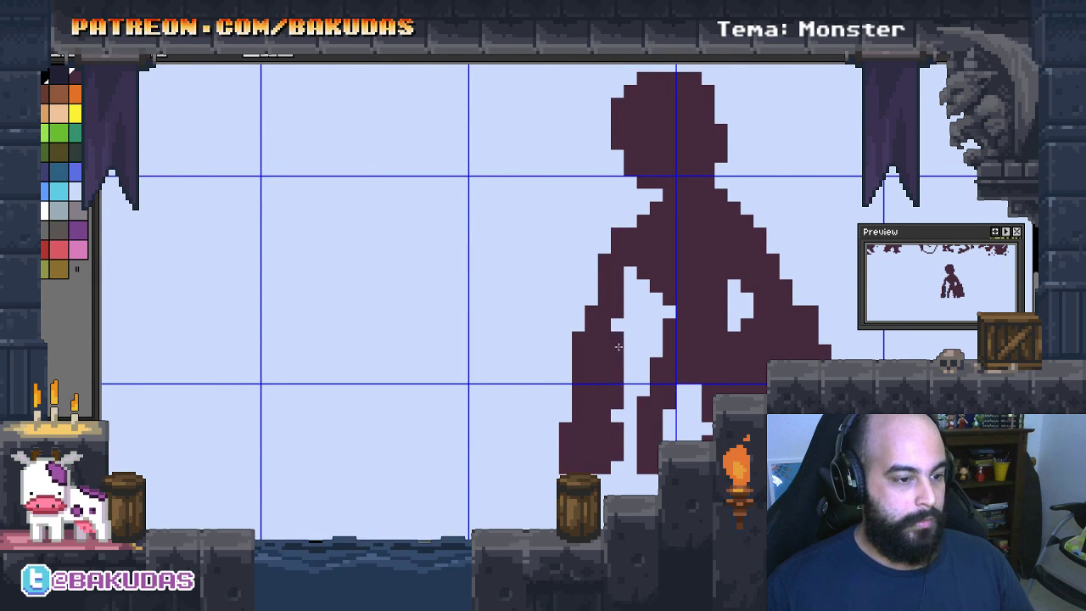
pyautogui.moveTo(615, 428); pyautogui.dragTo(630, 285)
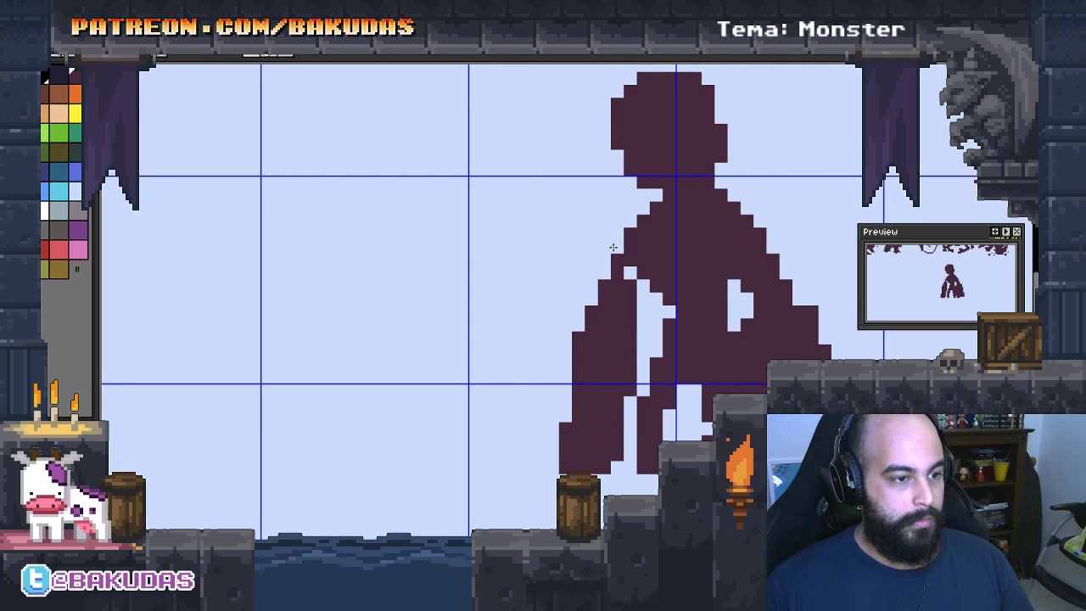
# Repaint the shoulder and upper-arm outline, trimming stray pixels off the edges
pyautogui.rightClick(611, 280)
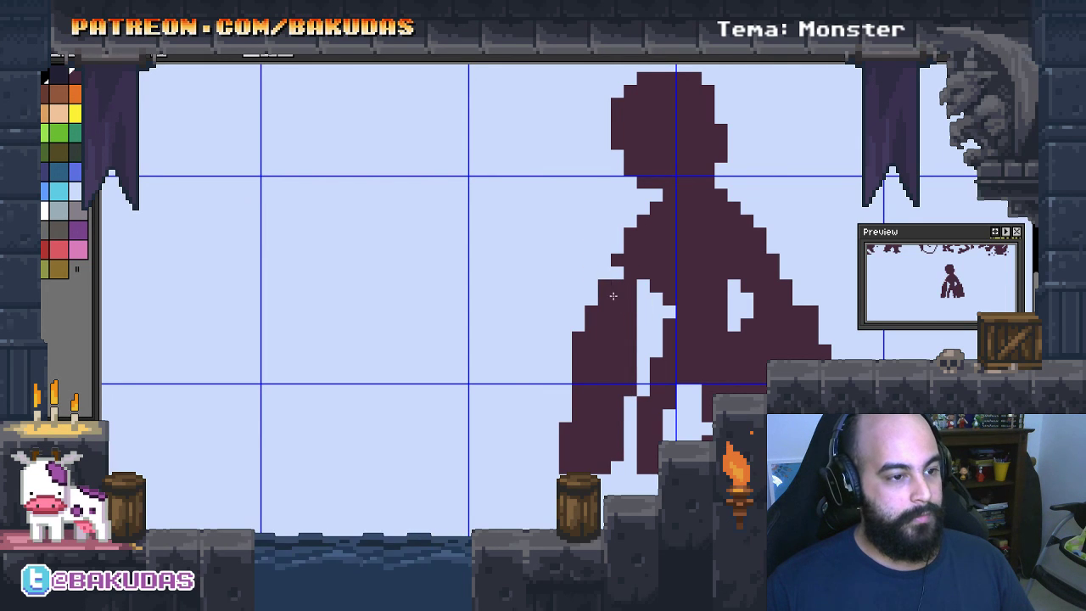
pyautogui.click(599, 293)
pyautogui.rightClick(592, 292)
pyautogui.moveTo(612, 281)
pyautogui.mouseDown()
pyautogui.moveTo(612, 246)
pyautogui.moveTo(592, 258)
pyautogui.mouseUp()
pyautogui.rightClick(591, 299)
pyautogui.rightClick(598, 259)
pyautogui.rightClick(604, 245)
pyautogui.click(642, 293)
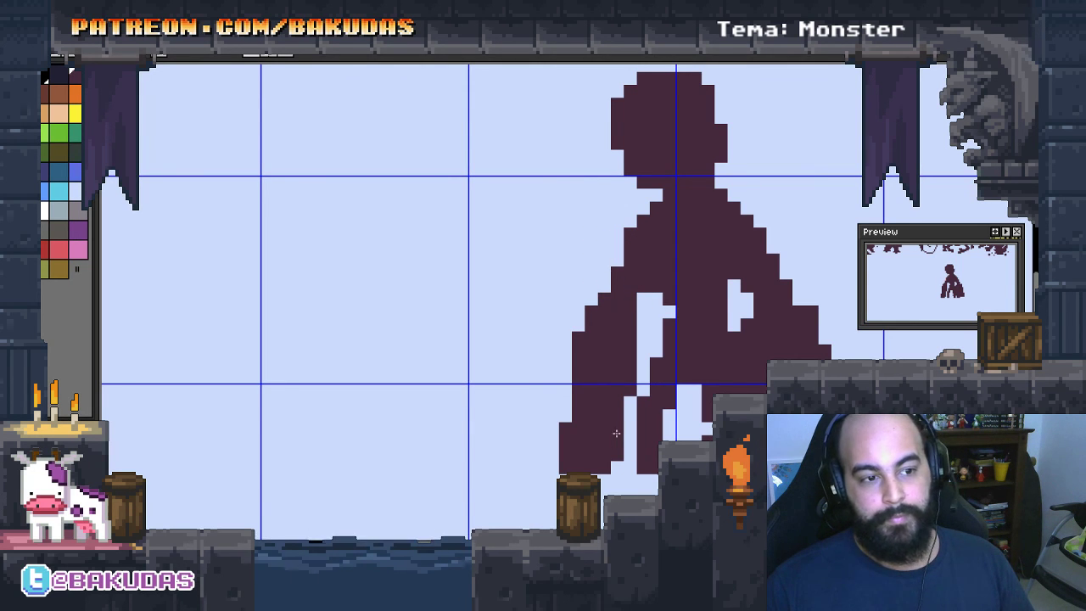
# Fill the light gaps along the figure's left side and the notch at the left leg's bottom
pyautogui.moveTo(611, 402)
pyautogui.mouseDown()
pyautogui.moveTo(584, 387)
pyautogui.moveTo(564, 352)
pyautogui.mouseUp()
pyautogui.moveTo(571, 415); pyautogui.dragTo(583, 410)
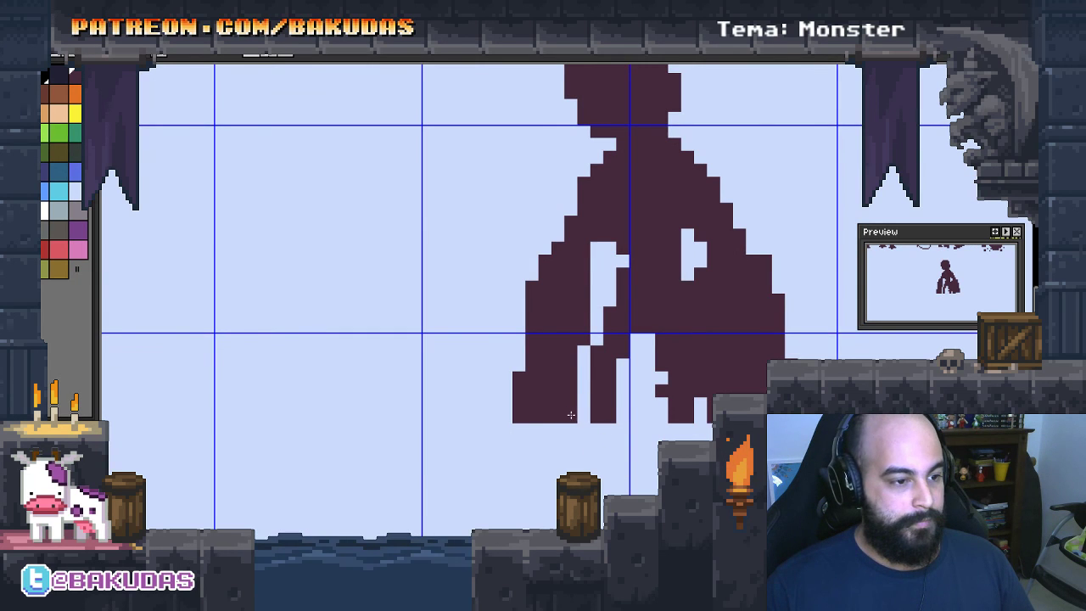
pyautogui.rightClick(582, 411)
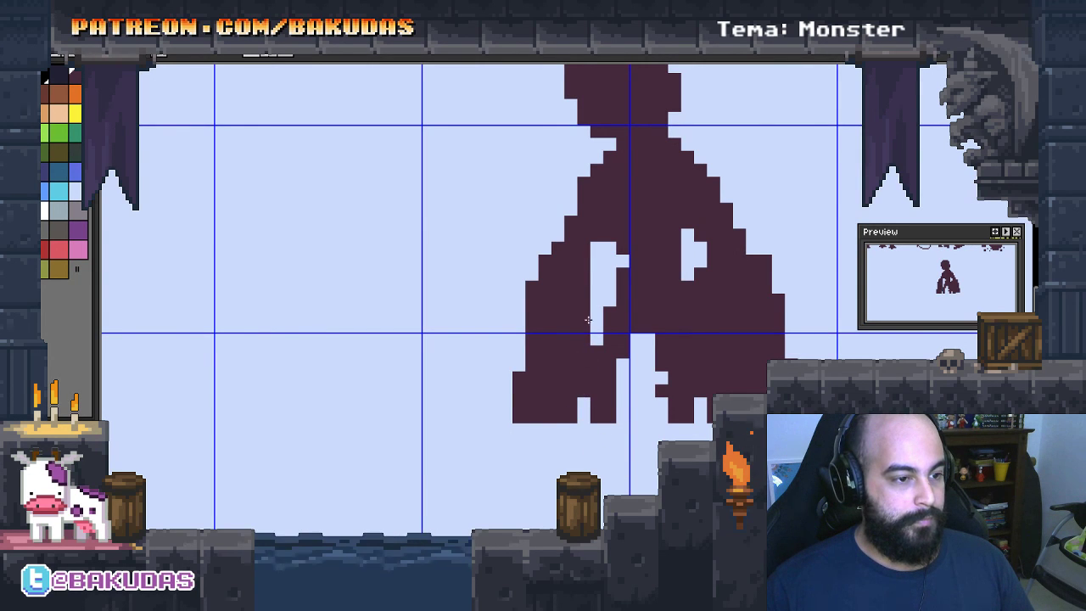
pyautogui.moveTo(588, 320); pyautogui.dragTo(592, 247)
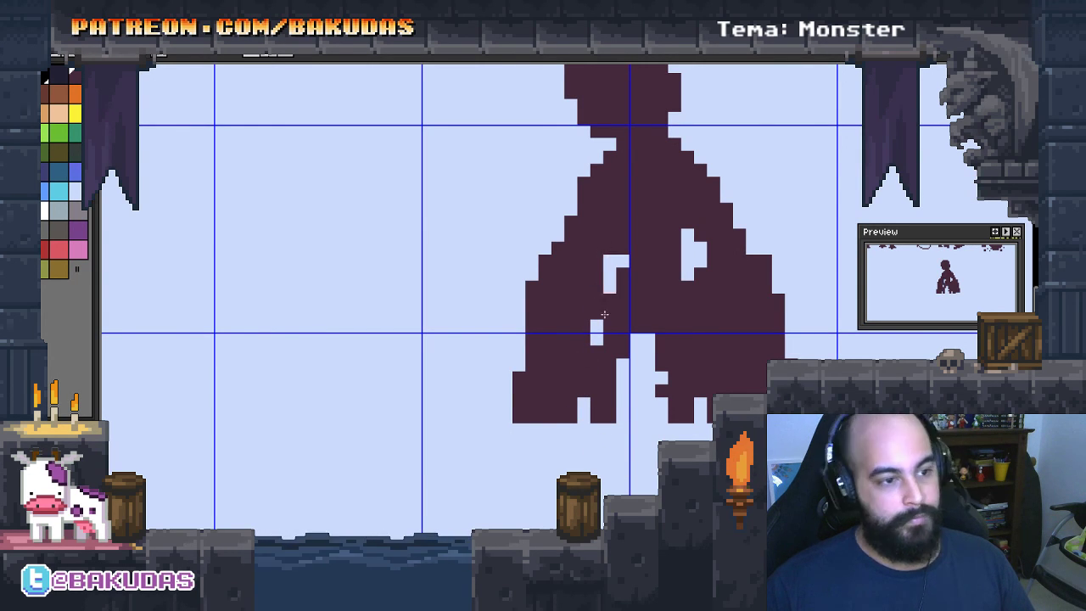
pyautogui.moveTo(597, 454); pyautogui.dragTo(588, 469)
pyautogui.click(589, 349)
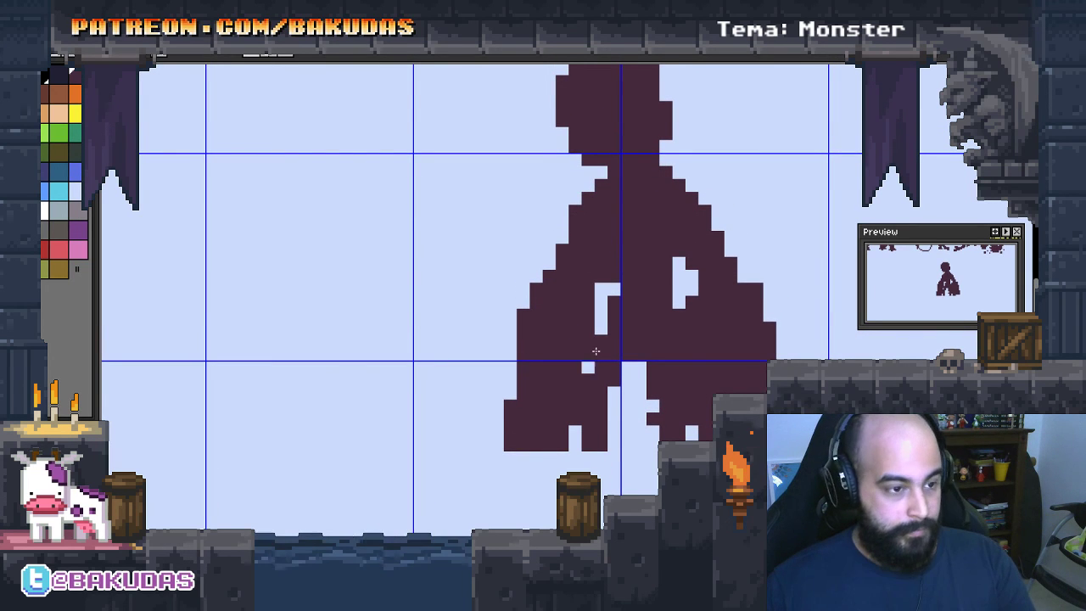
pyautogui.rightClick(586, 364)
pyautogui.moveTo(623, 342); pyautogui.dragTo(608, 356)
pyautogui.click(572, 442)
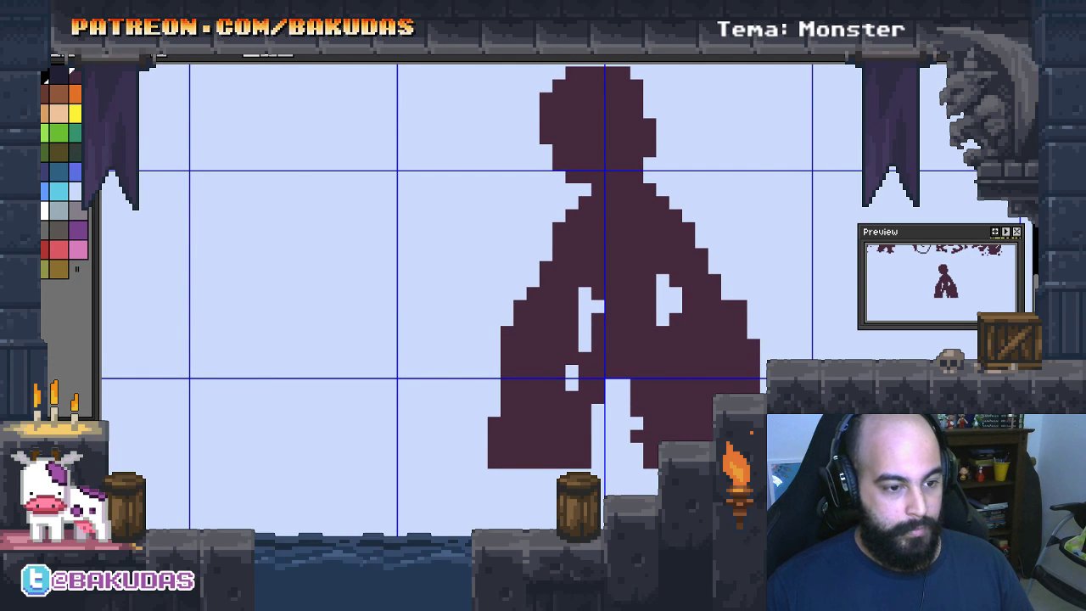
pyautogui.moveTo(619, 348); pyautogui.dragTo(654, 351)
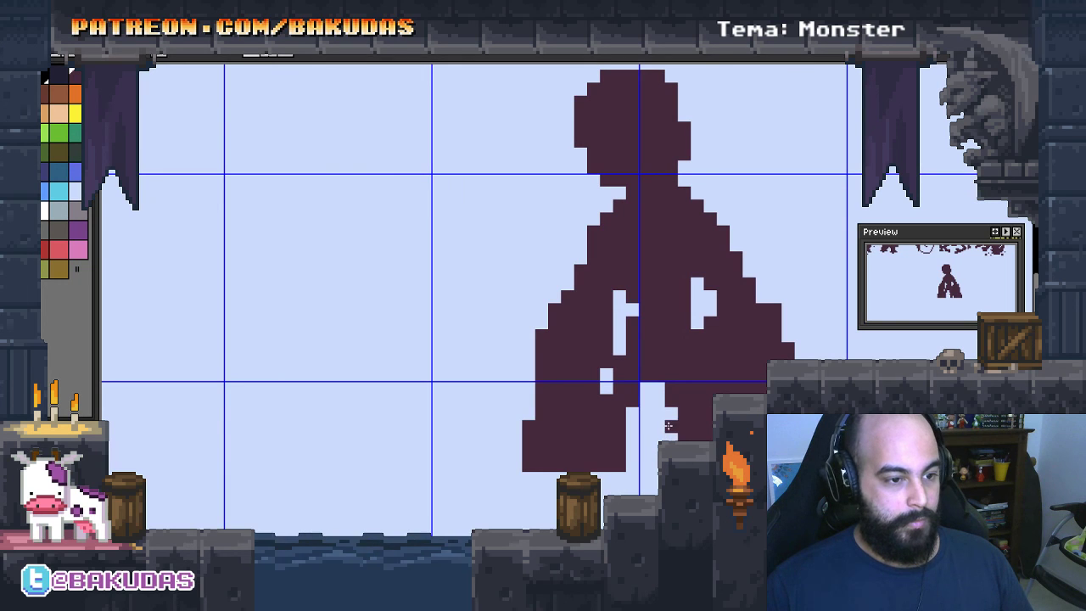
pyautogui.scroll(1, 670, 422)
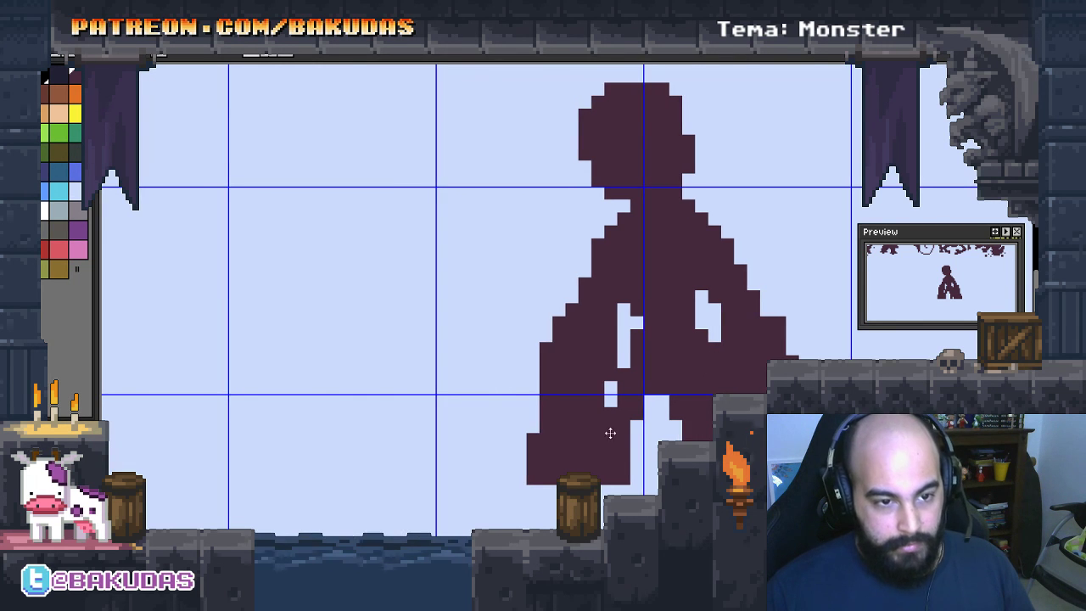
pyautogui.scroll(-1, 611, 432)
# Marquee-select the standing figure and move it up into the monster row
pyautogui.scroll(-1, 693, 411)
pyautogui.scroll(-1, 692, 411)
pyautogui.scroll(1, 692, 411)
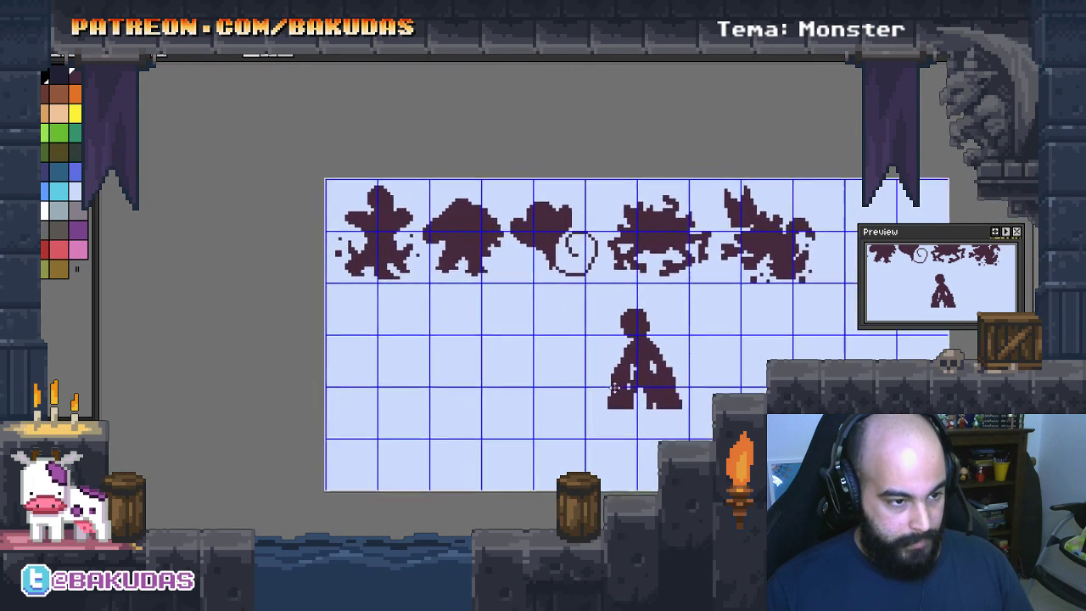
pyautogui.scroll(1, 693, 411)
pyautogui.moveTo(706, 378); pyautogui.dragTo(515, 401)
pyautogui.moveTo(492, 437); pyautogui.dragTo(325, 308)
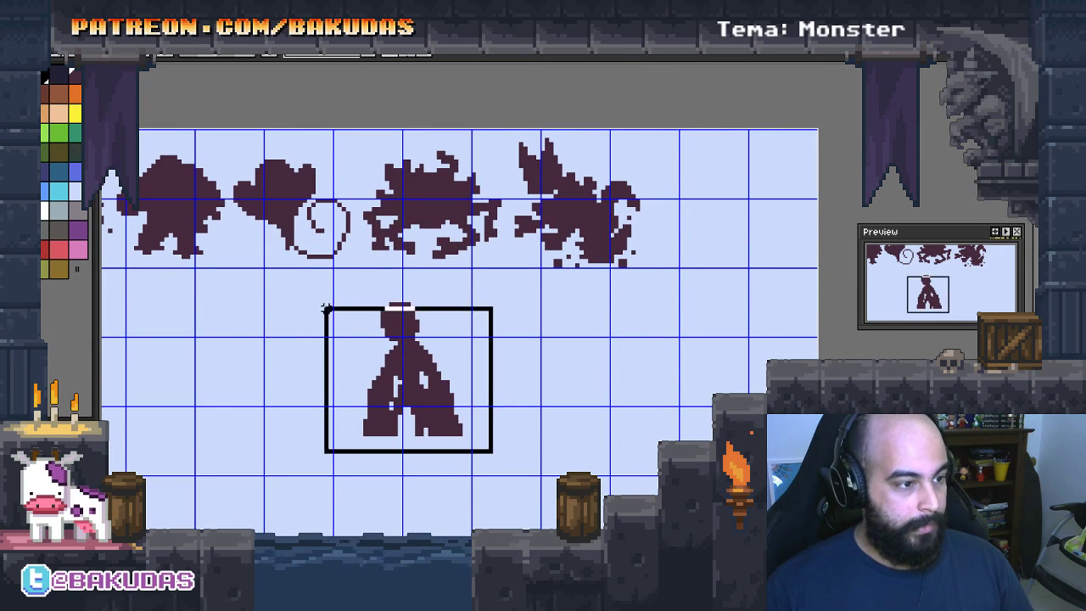
pyautogui.moveTo(396, 382)
pyautogui.mouseDown()
pyautogui.moveTo(481, 382)
pyautogui.moveTo(698, 213)
pyautogui.mouseUp()
# Select the whole canvas, shift the monster row right, and deselect
pyautogui.hscroll(-1, 683, 318)
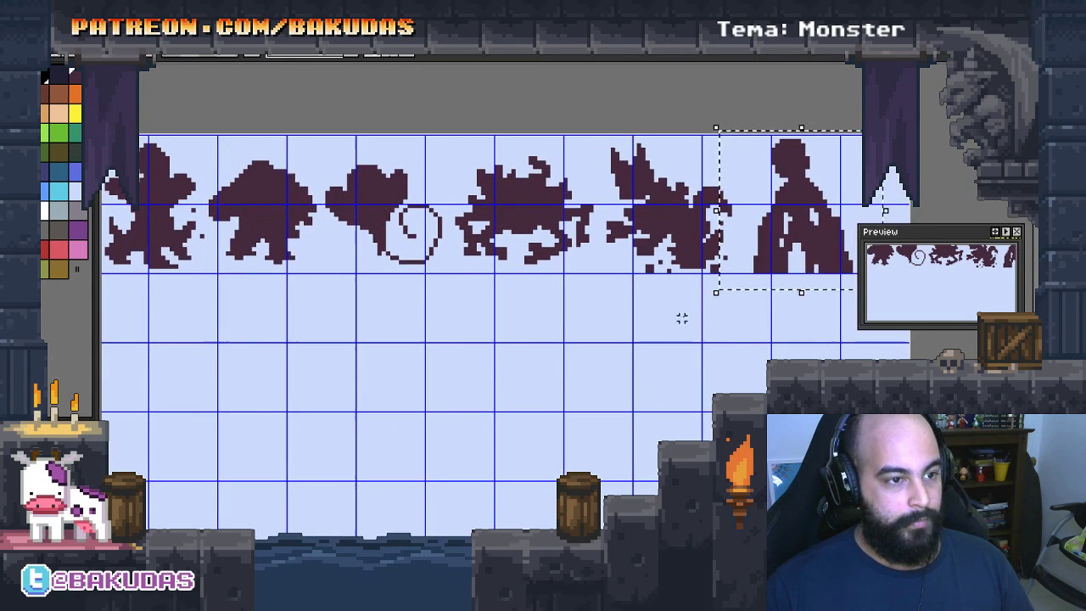
pyautogui.scroll(-1, 683, 319)
pyautogui.scroll(-1, 546, 325)
pyautogui.moveTo(786, 297)
pyautogui.mouseDown()
pyautogui.moveTo(304, 210)
pyautogui.moveTo(321, 222)
pyautogui.mouseUp()
pyautogui.hotkey('ctrl', 'a')
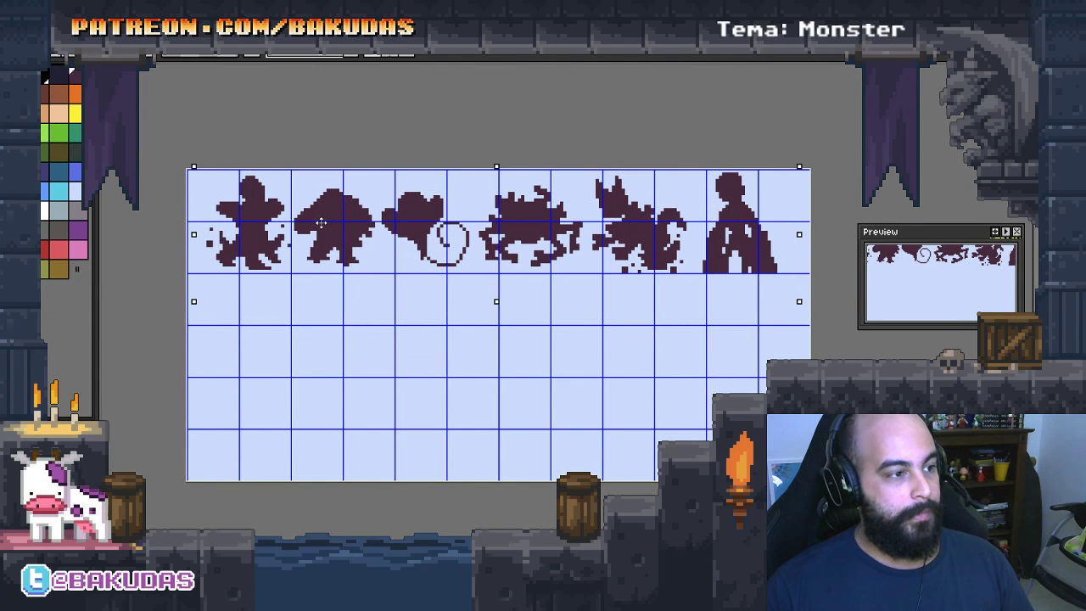
pyautogui.hotkey('ctrl', 'd')
pyautogui.moveTo(441, 362); pyautogui.dragTo(468, 342)
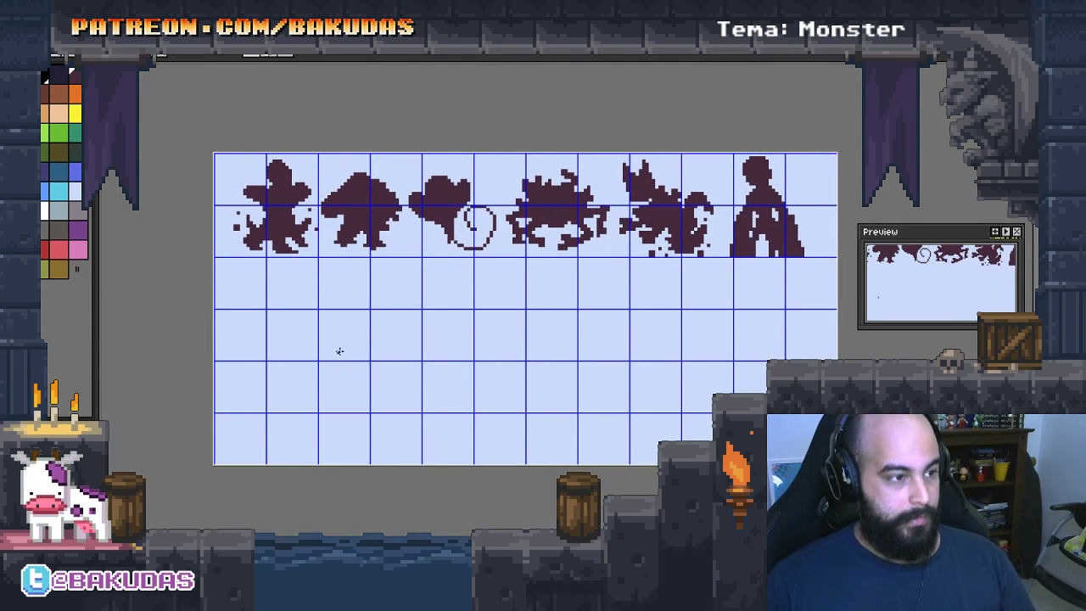
pyautogui.scroll(1, 340, 350)
pyautogui.moveTo(289, 336)
pyautogui.mouseDown()
pyautogui.moveTo(308, 368)
pyautogui.moveTo(279, 359)
pyautogui.mouseUp()
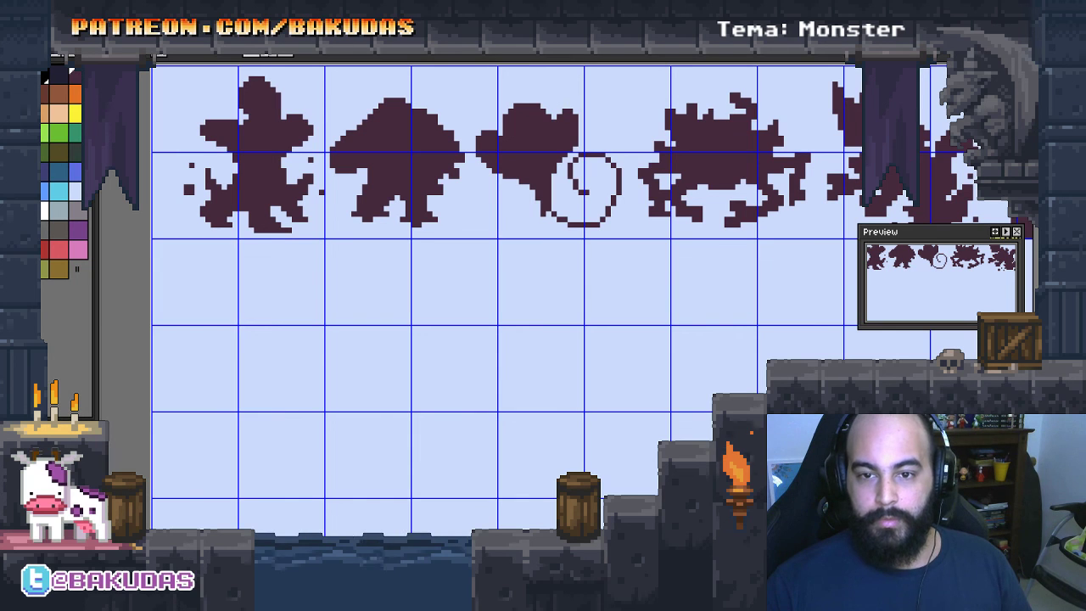
# Draw a body blob below the monster row with two raised horn-like arms
pyautogui.moveTo(320, 349)
pyautogui.mouseDown()
pyautogui.moveTo(315, 296)
pyautogui.moveTo(357, 314)
pyautogui.moveTo(273, 316)
pyautogui.moveTo(395, 315)
pyautogui.moveTo(314, 324)
pyautogui.mouseUp()
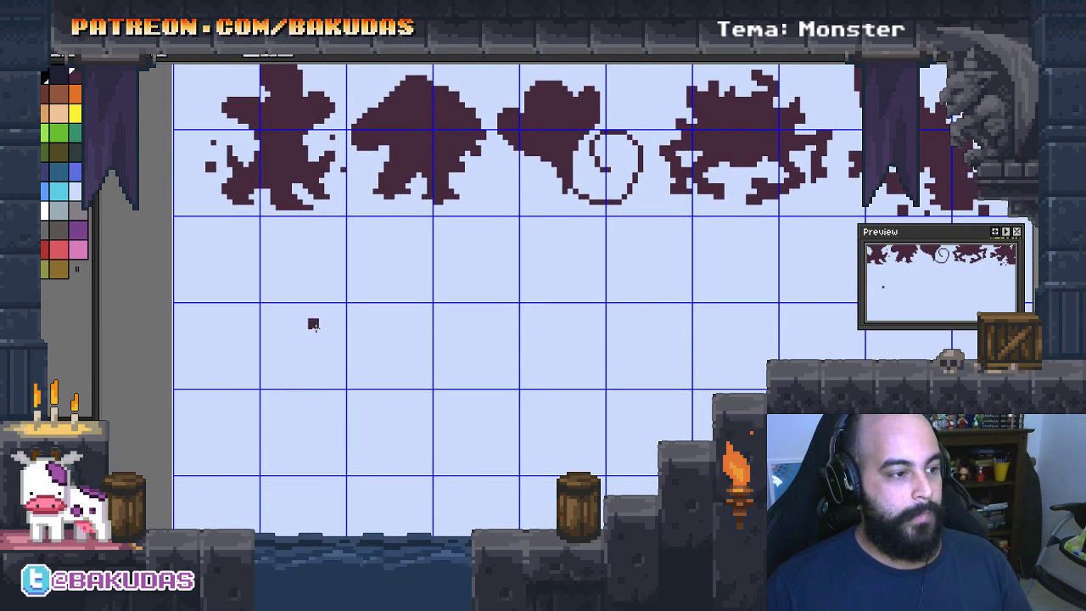
pyautogui.scroll(2, 402, 359)
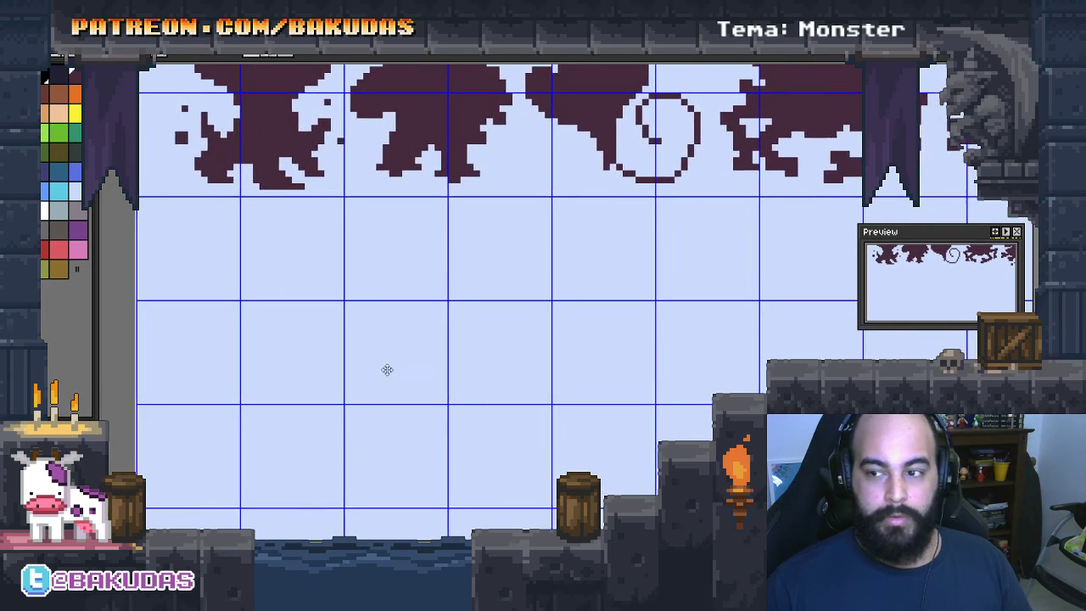
pyautogui.moveTo(315, 363)
pyautogui.mouseDown()
pyautogui.moveTo(362, 328)
pyautogui.moveTo(381, 280)
pyautogui.moveTo(365, 289)
pyautogui.moveTo(362, 315)
pyautogui.mouseUp()
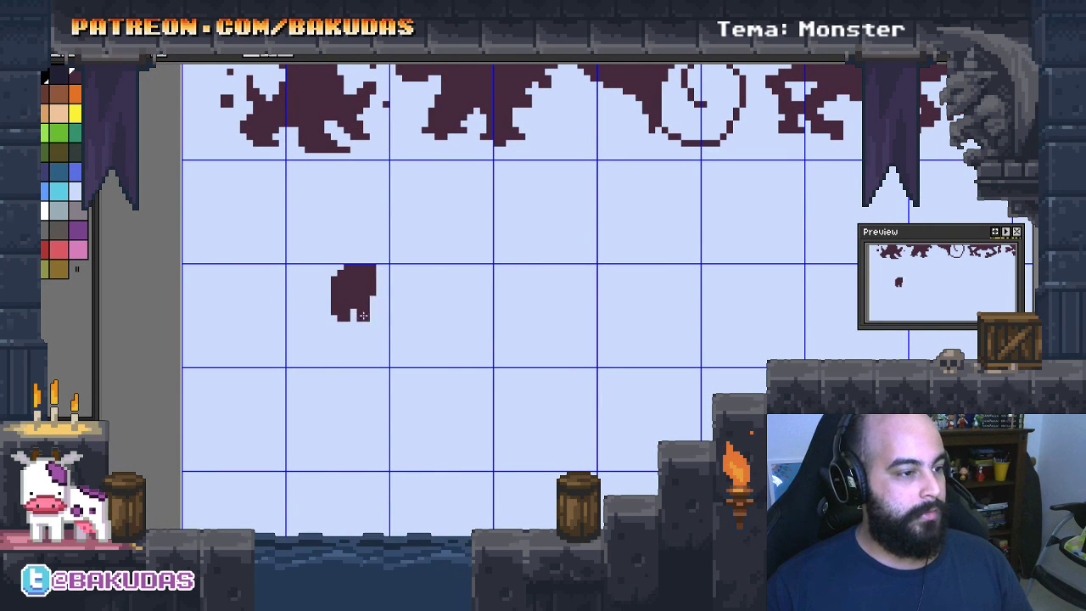
pyautogui.moveTo(348, 271)
pyautogui.mouseDown()
pyautogui.moveTo(307, 255)
pyautogui.moveTo(325, 247)
pyautogui.moveTo(271, 257)
pyautogui.mouseUp()
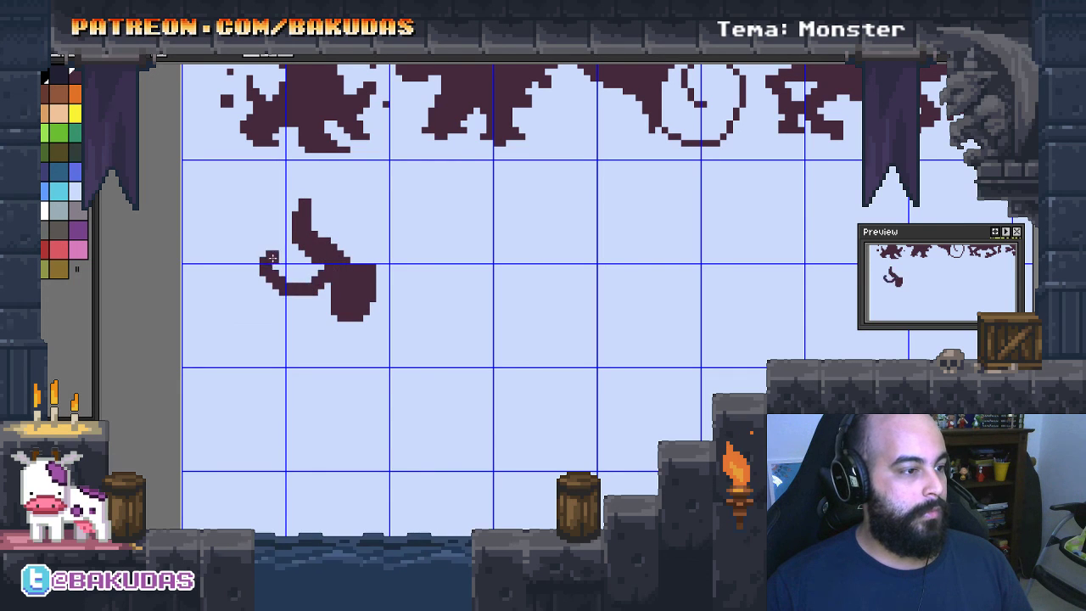
pyautogui.moveTo(354, 270); pyautogui.dragTo(348, 238)
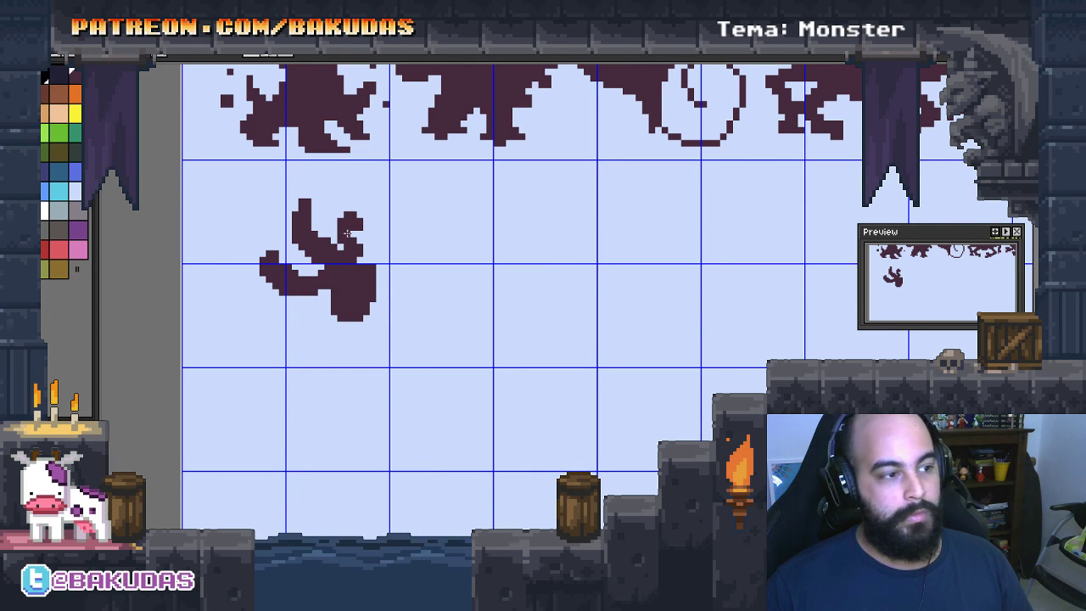
# Add a lower arm reaching down-left, redrawing its tip so it curls upward
pyautogui.scroll(-1, 355, 253)
pyautogui.scroll(1, 356, 252)
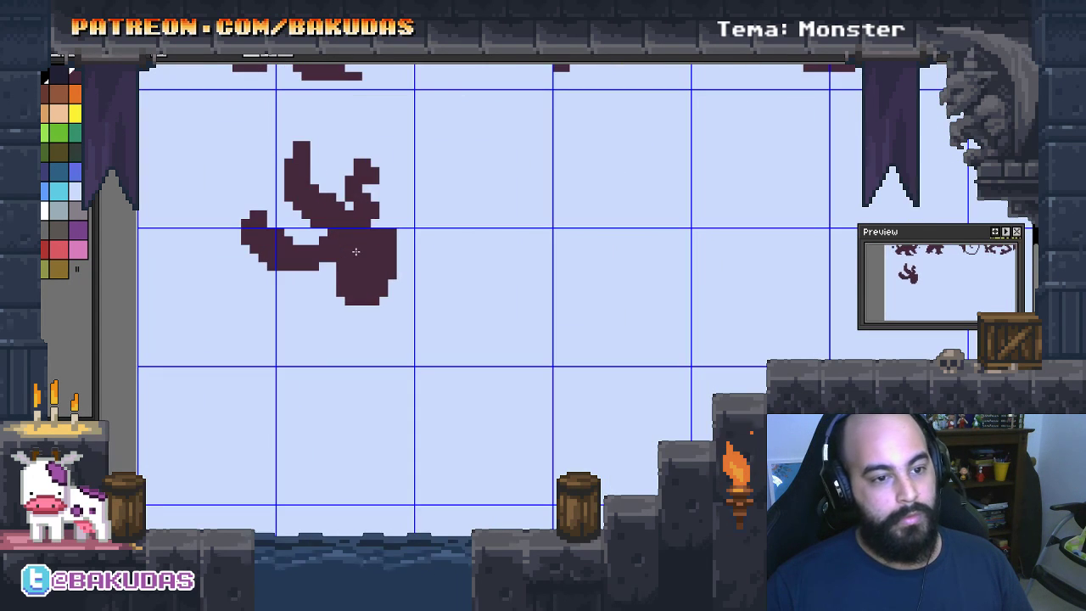
pyautogui.scroll(-1, 366, 306)
pyautogui.click(350, 296)
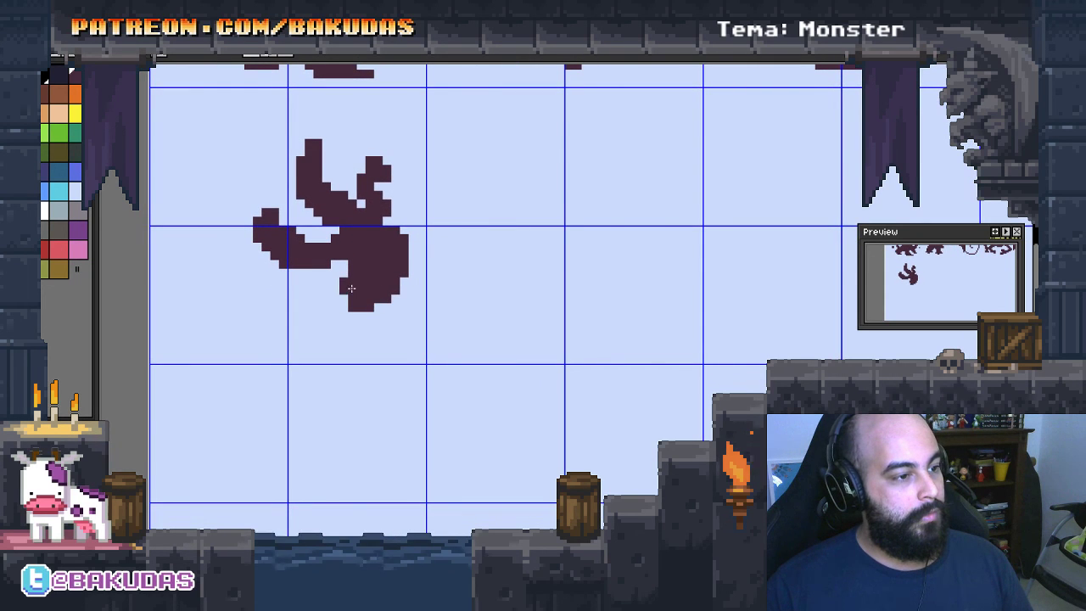
pyautogui.moveTo(340, 269)
pyautogui.mouseDown()
pyautogui.moveTo(285, 262)
pyautogui.moveTo(263, 226)
pyautogui.mouseUp()
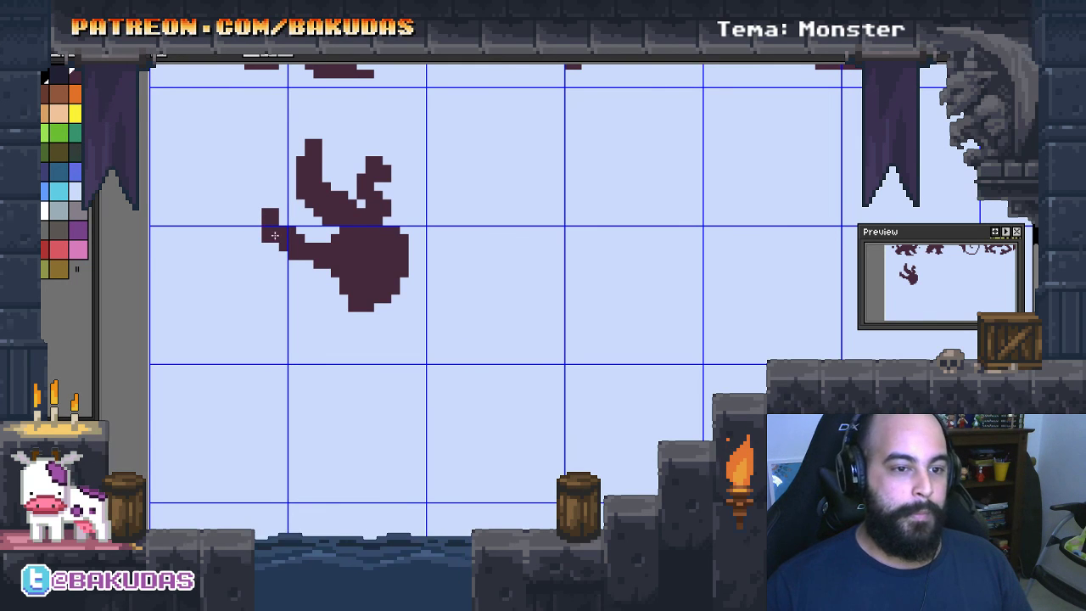
pyautogui.scroll(1, 271, 235)
pyautogui.moveTo(366, 288)
pyautogui.mouseDown()
pyautogui.moveTo(331, 314)
pyautogui.moveTo(251, 293)
pyautogui.moveTo(305, 320)
pyautogui.mouseUp()
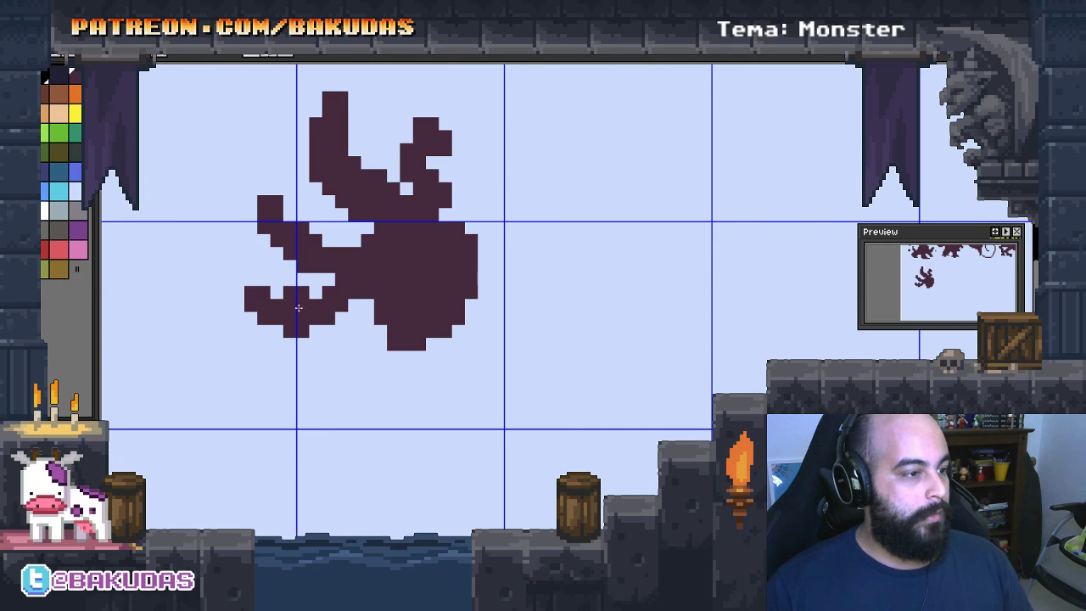
pyautogui.hotkey('ctrl', 'z')
pyautogui.moveTo(263, 278)
pyautogui.mouseDown()
pyautogui.moveTo(295, 319)
pyautogui.moveTo(313, 381)
pyautogui.mouseUp()
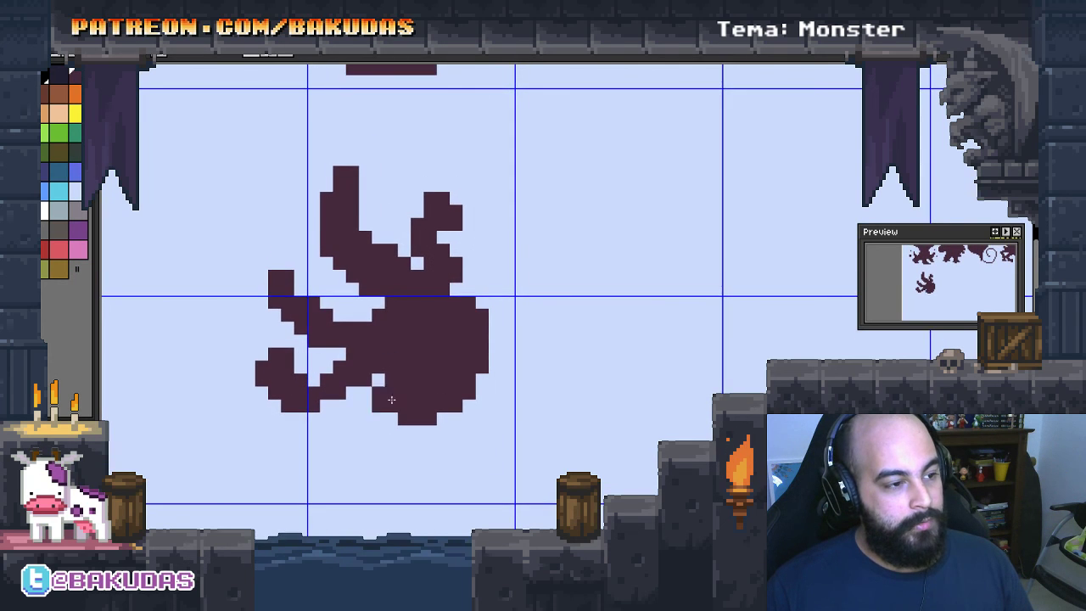
pyautogui.scroll(3, 522, 378)
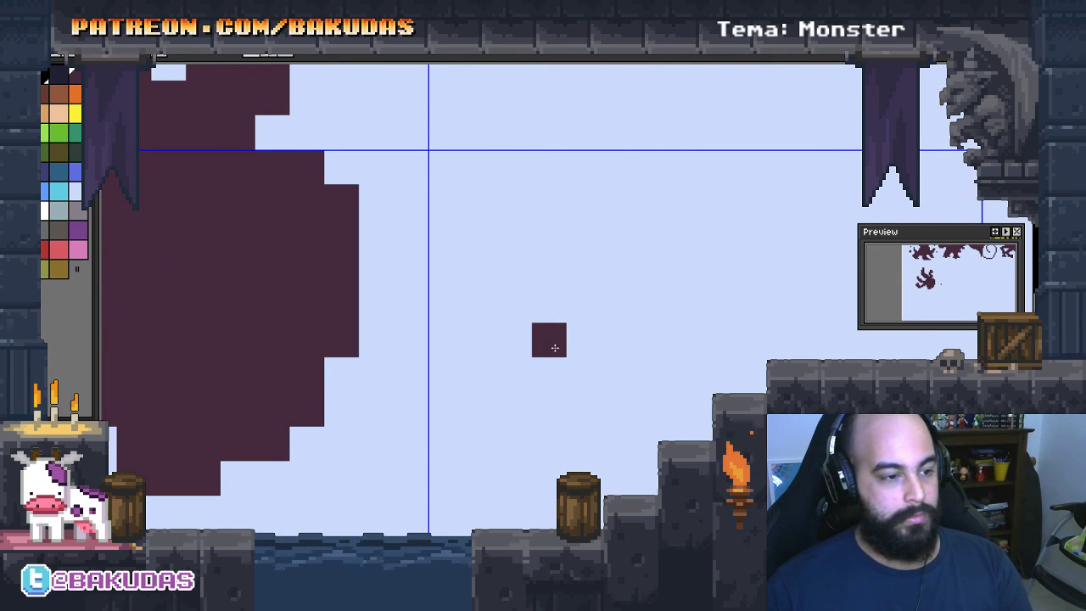
# Paint 1-pixel bars and 2-pixel columns right of the silhouette, then undo the columns
pyautogui.press('-')
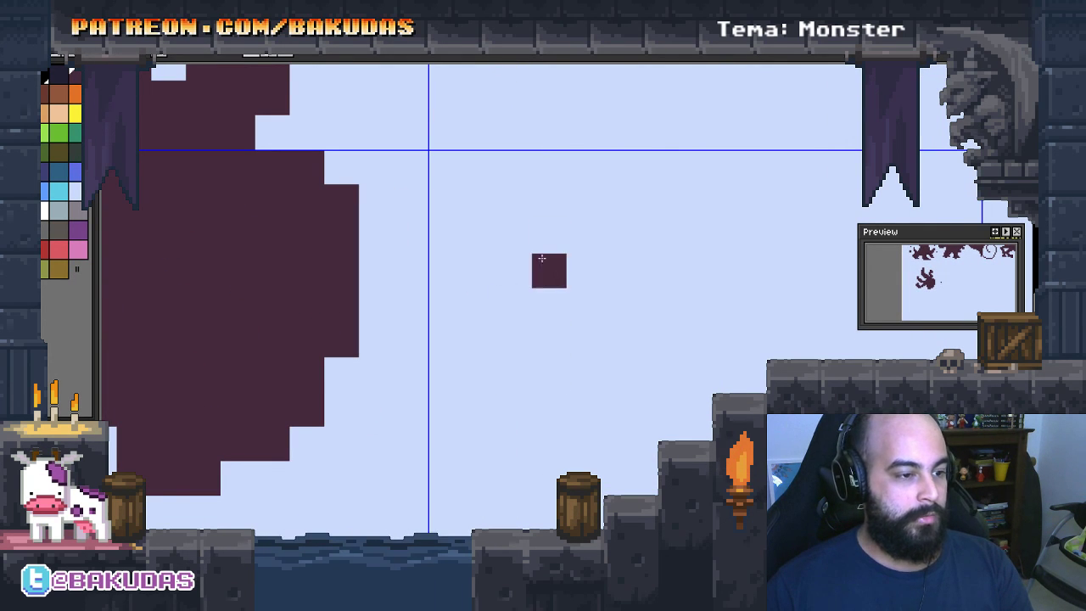
pyautogui.moveTo(549, 236); pyautogui.dragTo(549, 375)
pyautogui.moveTo(612, 201); pyautogui.dragTo(611, 351)
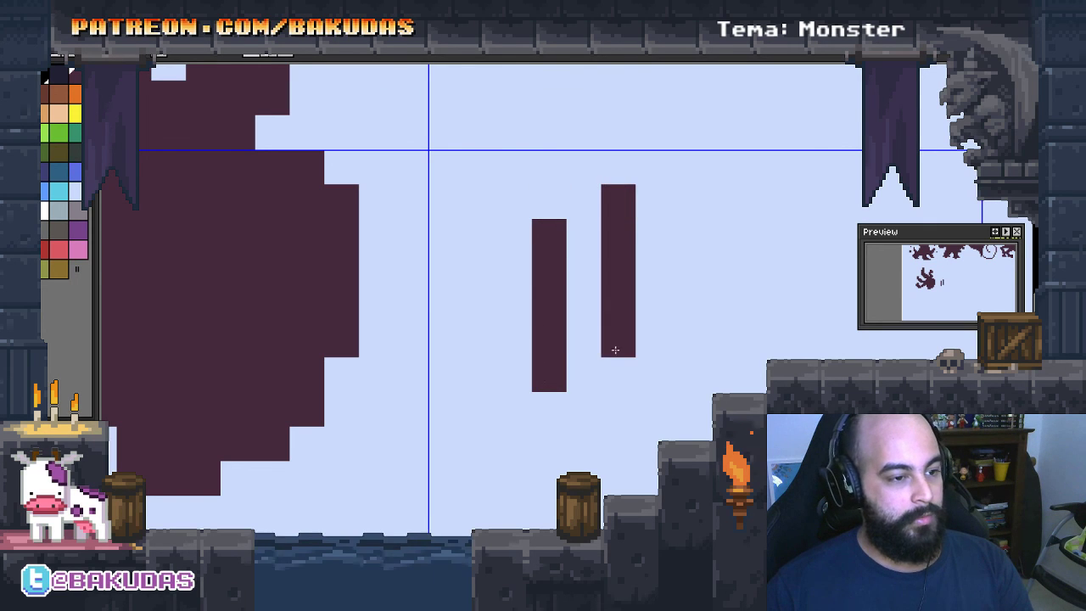
pyautogui.moveTo(672, 311); pyautogui.dragTo(549, 324)
pyautogui.press('+')
pyautogui.moveTo(608, 248); pyautogui.dragTo(604, 380)
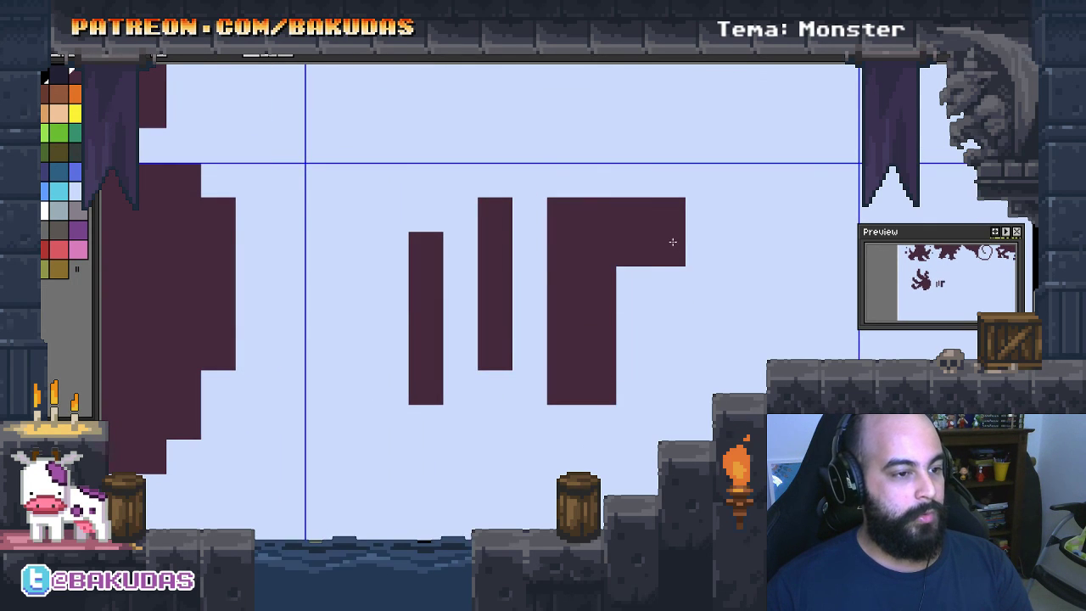
pyautogui.moveTo(702, 246); pyautogui.dragTo(703, 382)
pyautogui.scroll(-4, 645, 412)
pyautogui.scroll(-2, 645, 412)
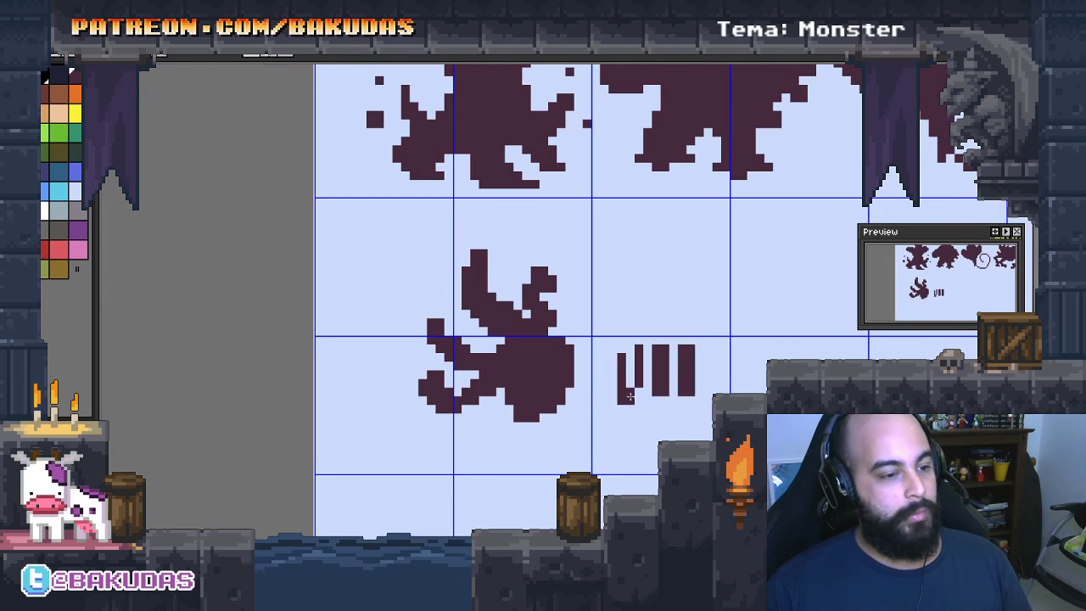
pyautogui.hotkey('ctrl', 'z')
pyautogui.hotkey('ctrl', 'z')
pyautogui.hotkey('ctrl', 'z')
pyautogui.hotkey('ctrl', 'z')
# Draw a small curl stroke just right of the new horned silhouette
pyautogui.scroll(1, 517, 423)
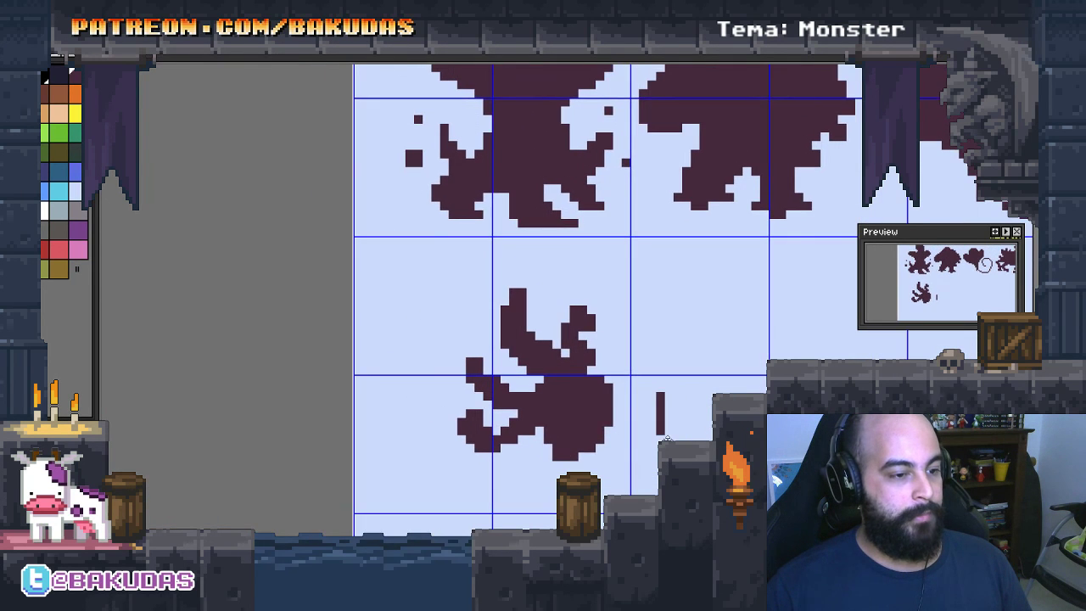
pyautogui.scroll(1, 552, 399)
pyautogui.hotkey('ctrl', 'z')
pyautogui.scroll(1, 594, 382)
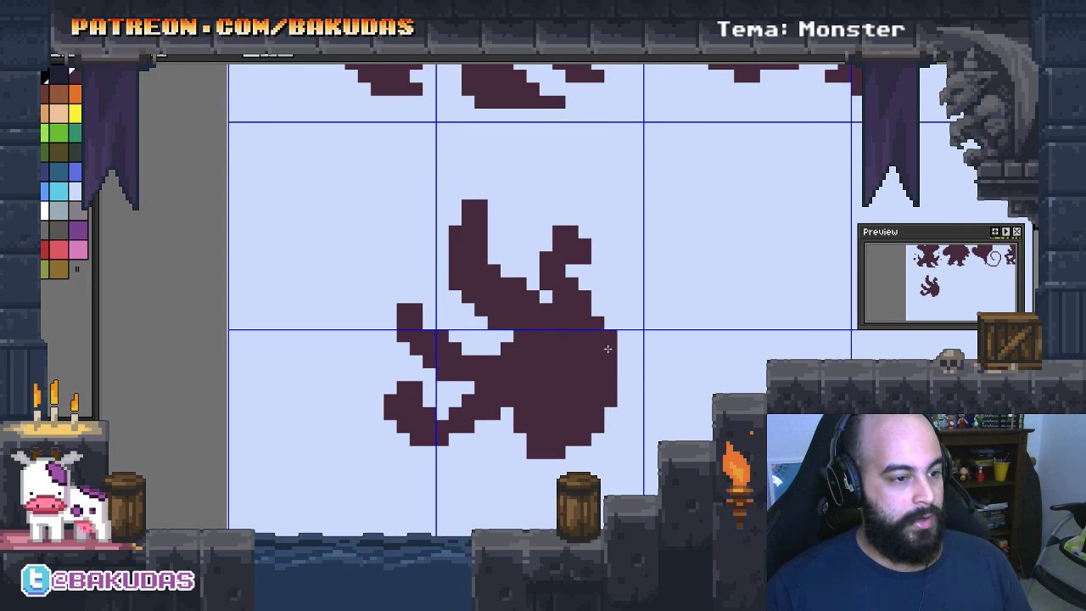
pyautogui.moveTo(696, 280); pyautogui.dragTo(730, 293)
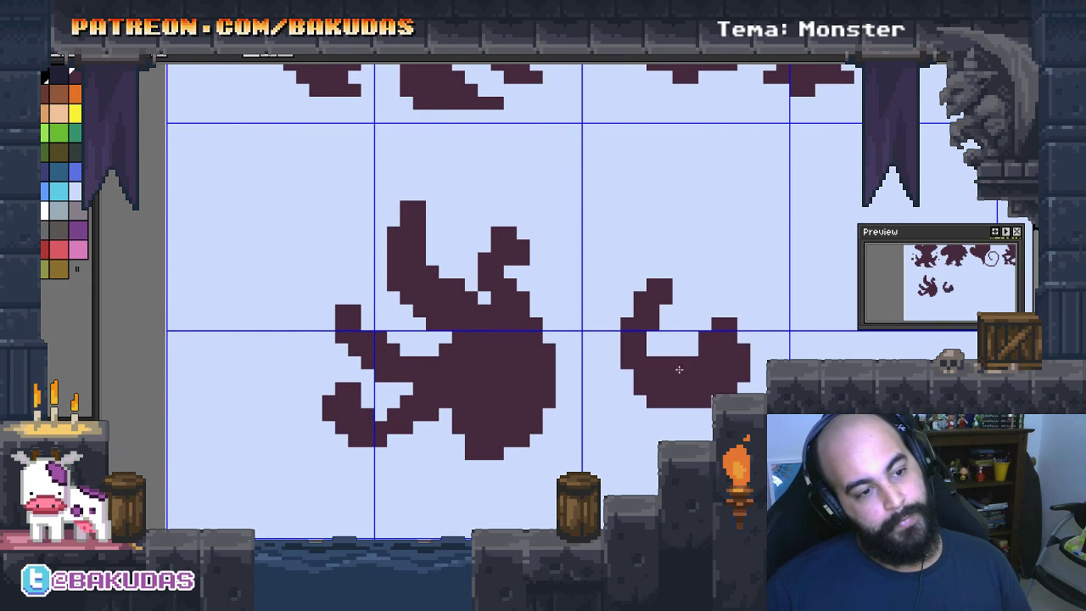
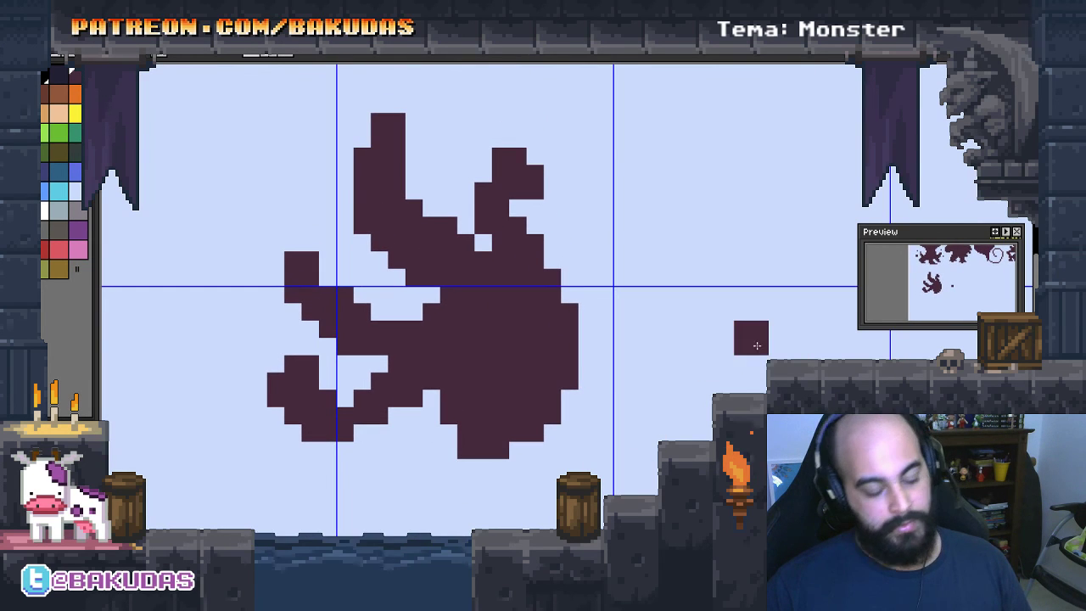
# Sketch a test blob and pixel beside the monster, then undo both
pyautogui.moveTo(797, 254); pyautogui.dragTo(747, 354)
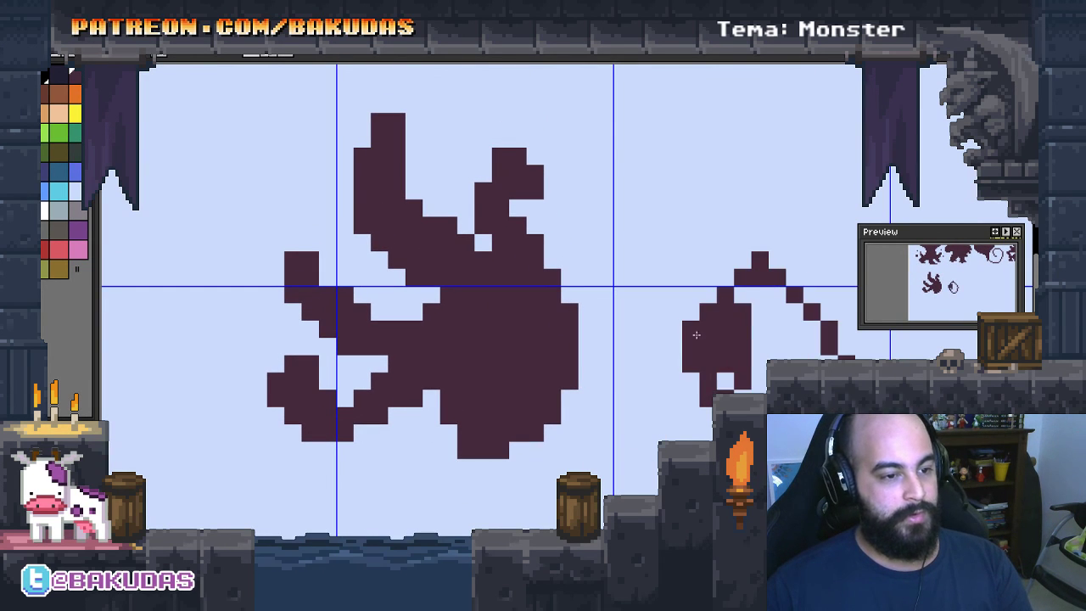
pyautogui.click(812, 348)
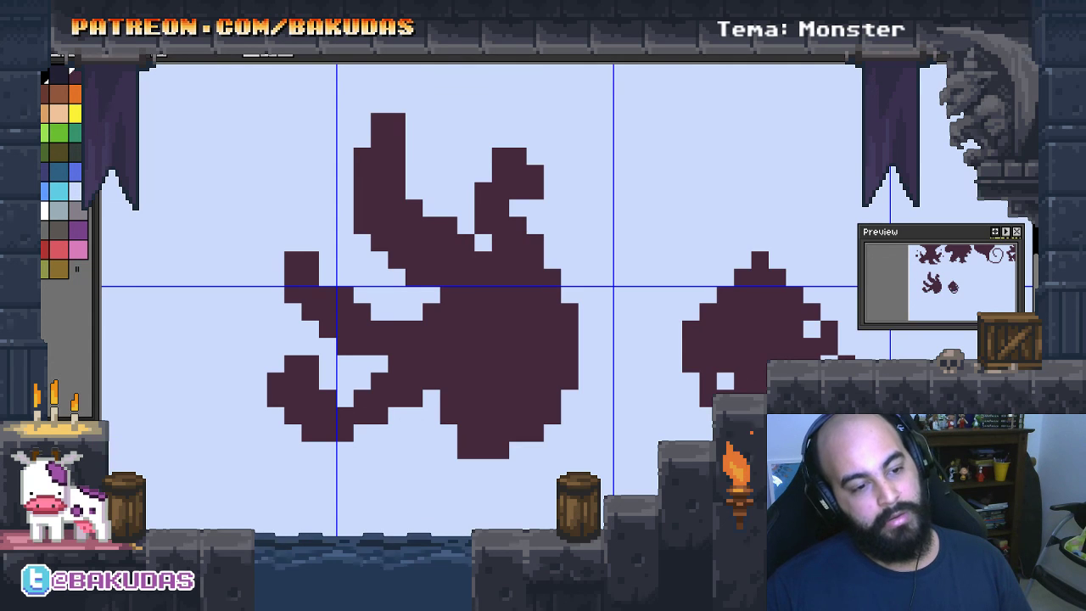
pyautogui.hotkey('ctrl', 'z')
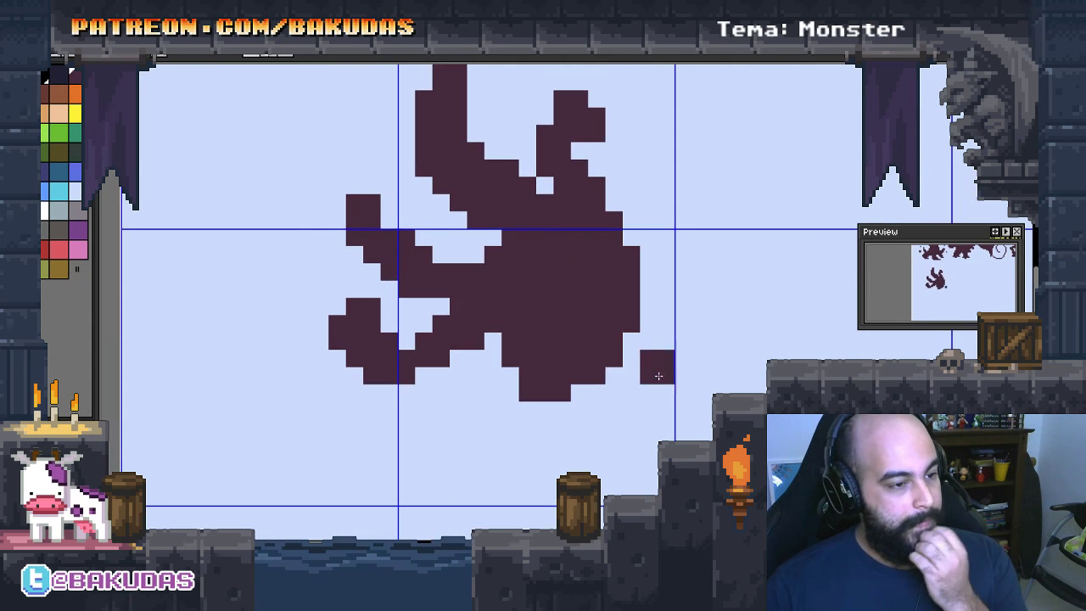
pyautogui.hotkey('ctrl', 'z')
pyautogui.scroll(-1, 606, 408)
pyautogui.scroll(-2, 606, 408)
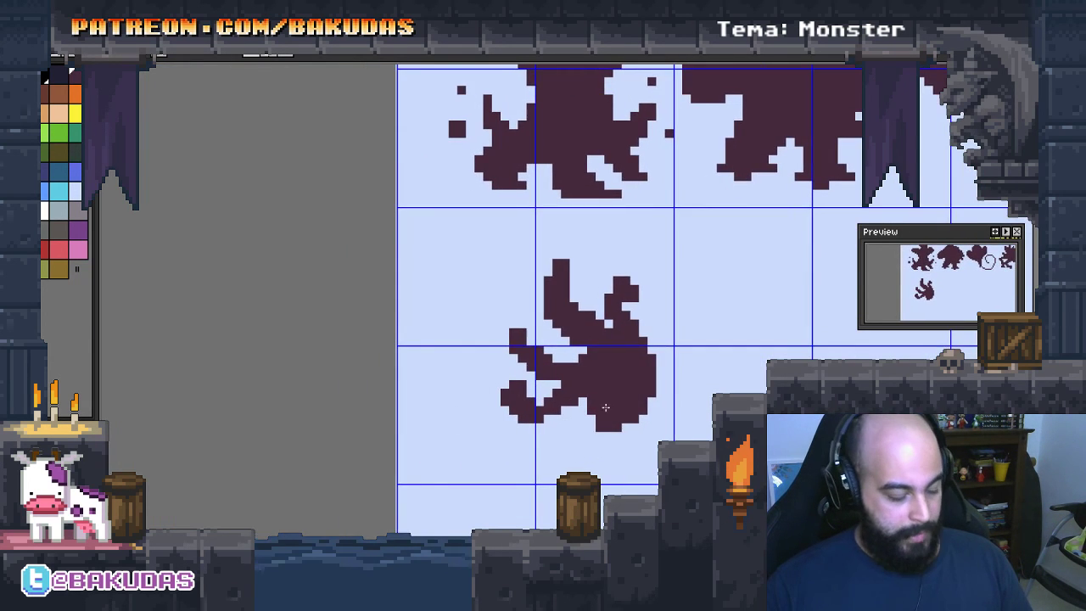
# Move the lower monster up-left within its cell, trying and undoing an extended bottom
pyautogui.moveTo(480, 255); pyautogui.dragTo(674, 466)
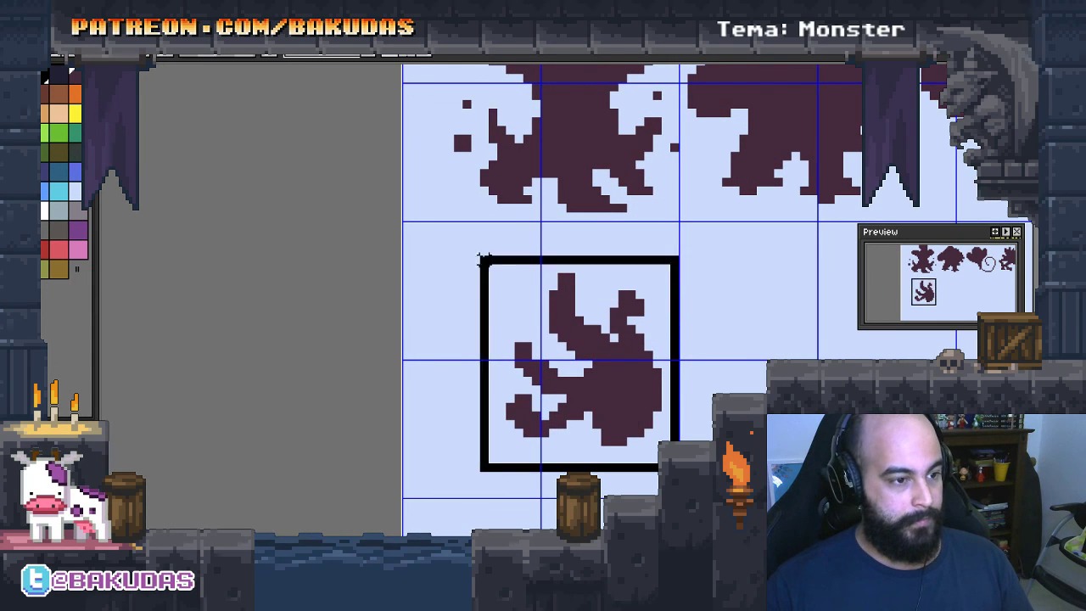
pyautogui.moveTo(629, 405)
pyautogui.mouseDown()
pyautogui.moveTo(600, 341)
pyautogui.moveTo(616, 376)
pyautogui.mouseUp()
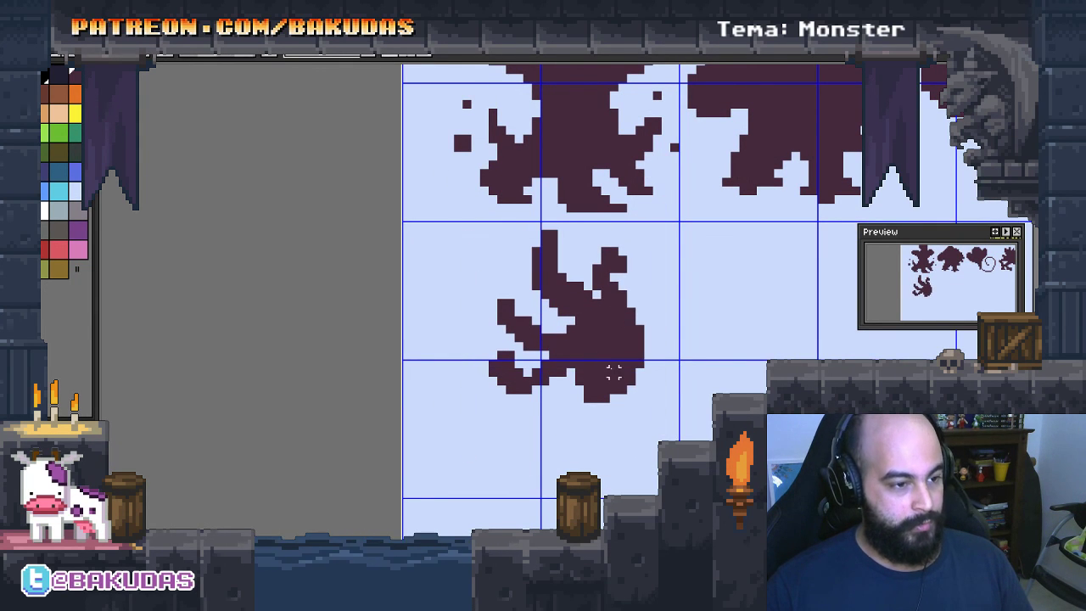
pyautogui.press('Return')
pyautogui.scroll(1, 624, 360)
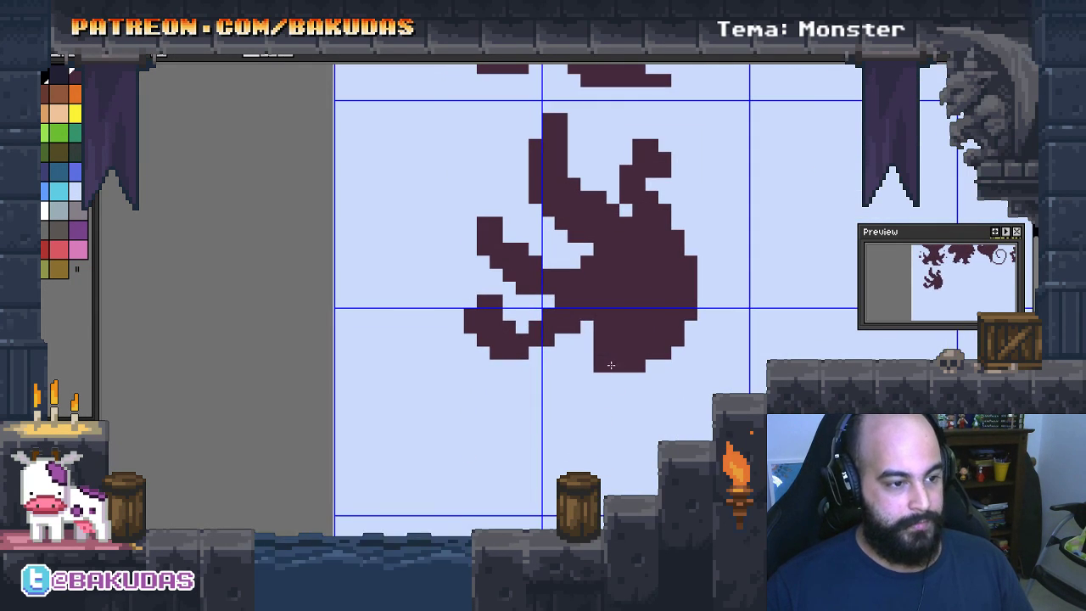
pyautogui.moveTo(577, 370)
pyautogui.mouseDown()
pyautogui.moveTo(598, 392)
pyautogui.moveTo(658, 379)
pyautogui.mouseUp()
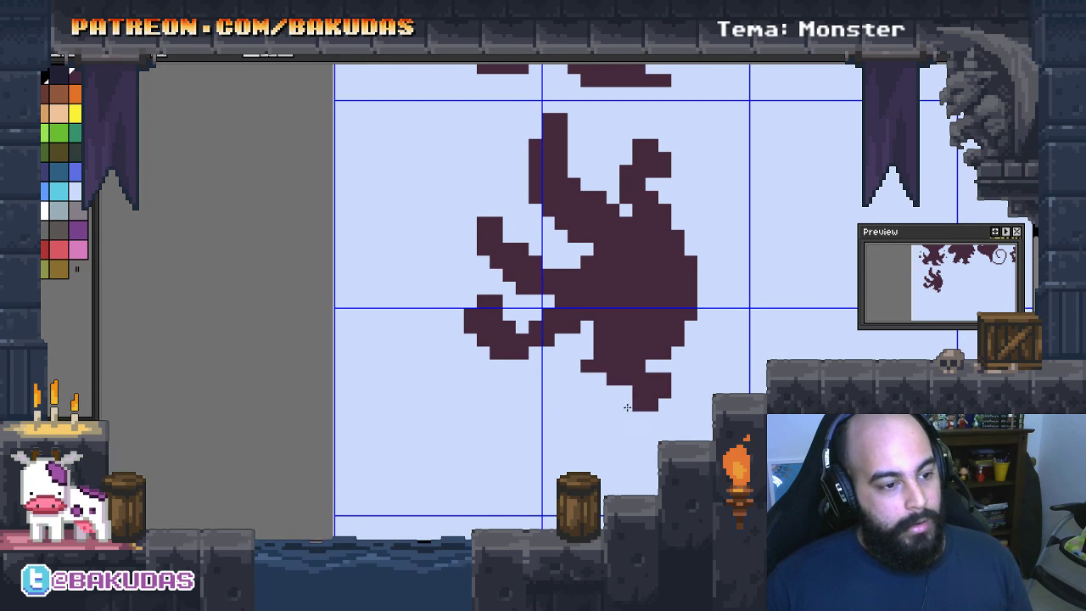
pyautogui.hotkey('ctrl', 'z')
pyautogui.hotkey('ctrl', 'z')
pyautogui.hotkey('ctrl', 'z')
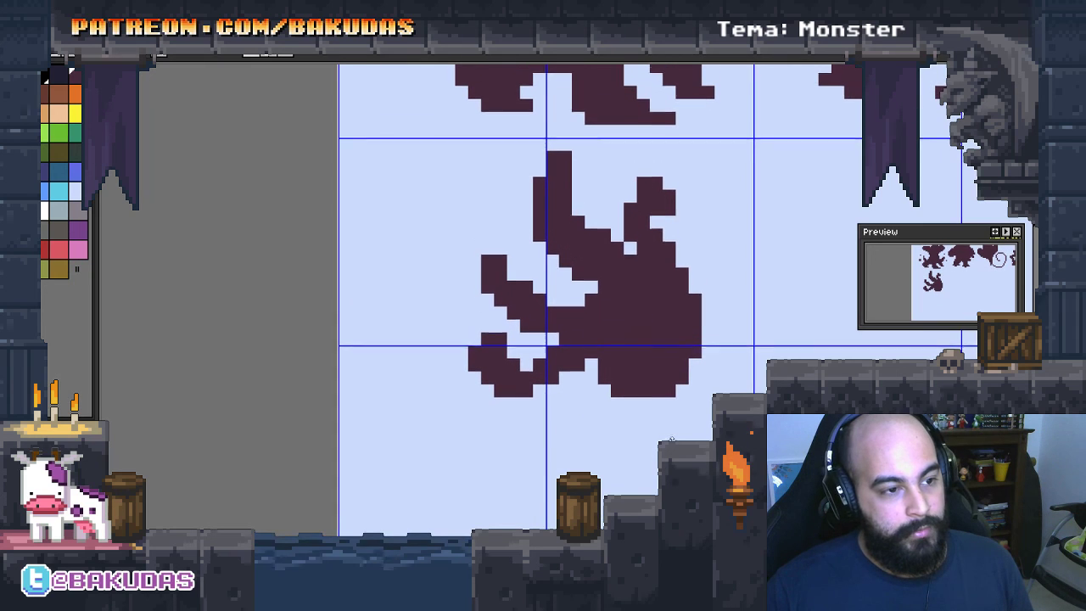
pyautogui.moveTo(599, 366); pyautogui.dragTo(604, 404)
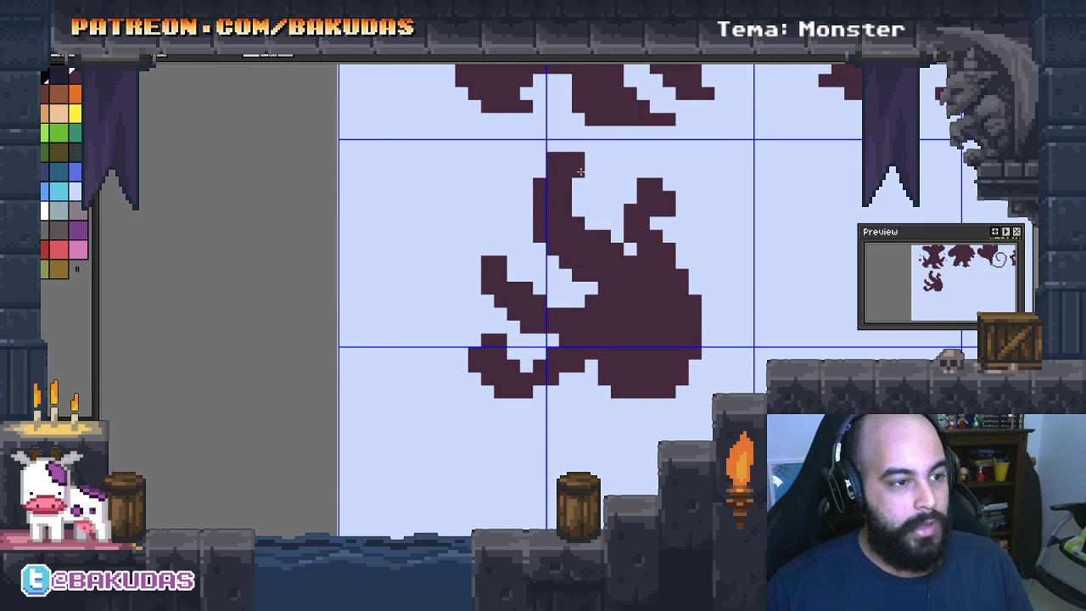
# Raise the monster's head with new top pixels and thicken its left arm
pyautogui.moveTo(581, 166)
pyautogui.mouseDown()
pyautogui.moveTo(565, 146)
pyautogui.moveTo(586, 160)
pyautogui.mouseUp()
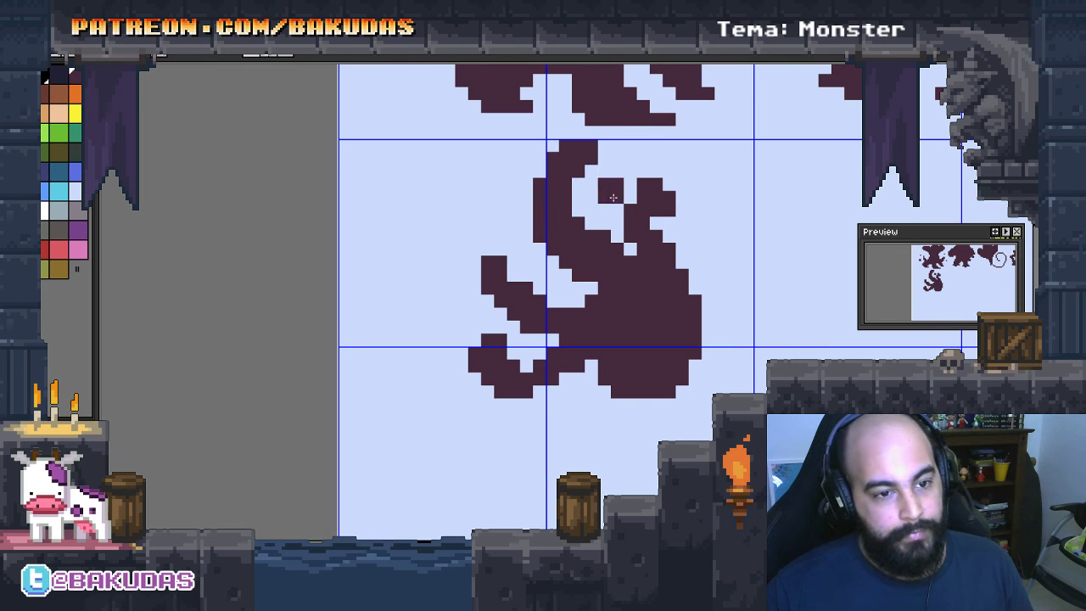
pyautogui.moveTo(664, 264); pyautogui.dragTo(516, 260)
pyautogui.moveTo(341, 244)
pyautogui.mouseDown()
pyautogui.moveTo(353, 244)
pyautogui.moveTo(381, 319)
pyautogui.moveTo(380, 270)
pyautogui.moveTo(409, 318)
pyautogui.moveTo(418, 313)
pyautogui.moveTo(398, 279)
pyautogui.mouseUp()
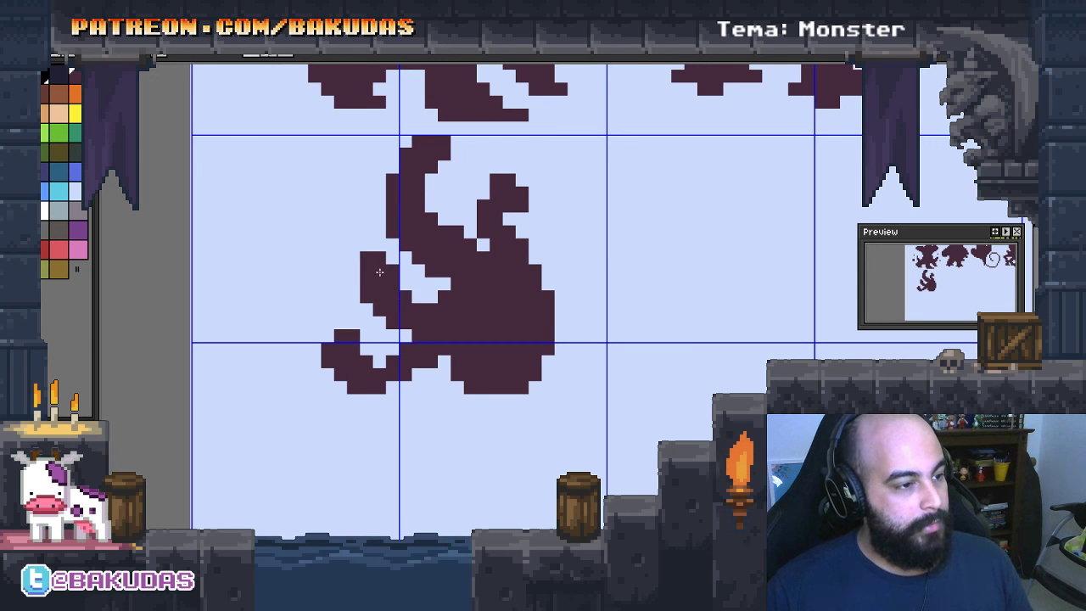
pyautogui.click(399, 278)
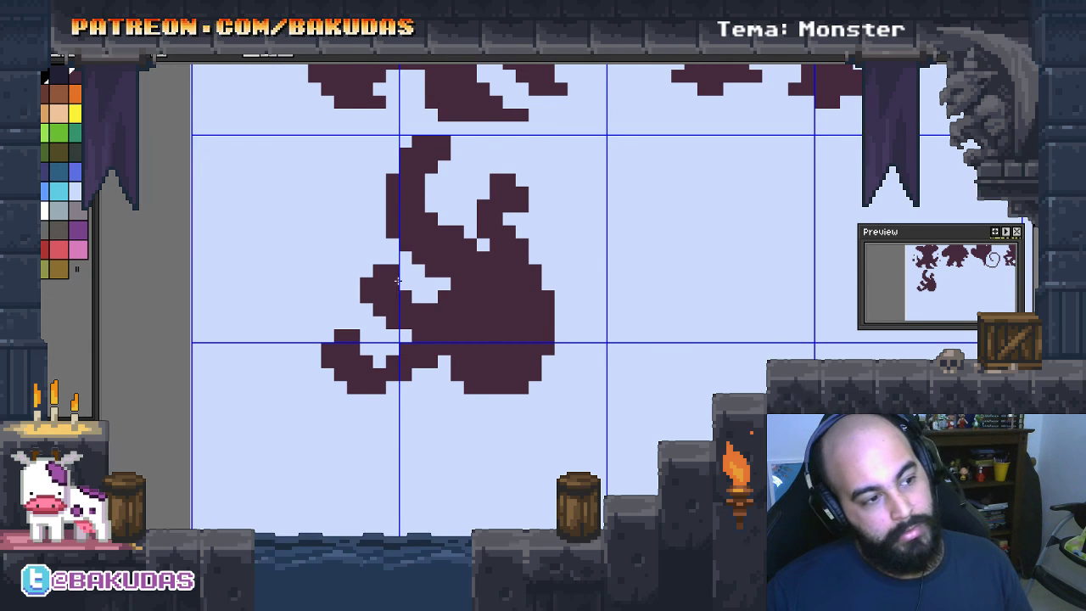
# Paint a curled claw arm reaching up-right from the right shoulder
pyautogui.click(526, 265)
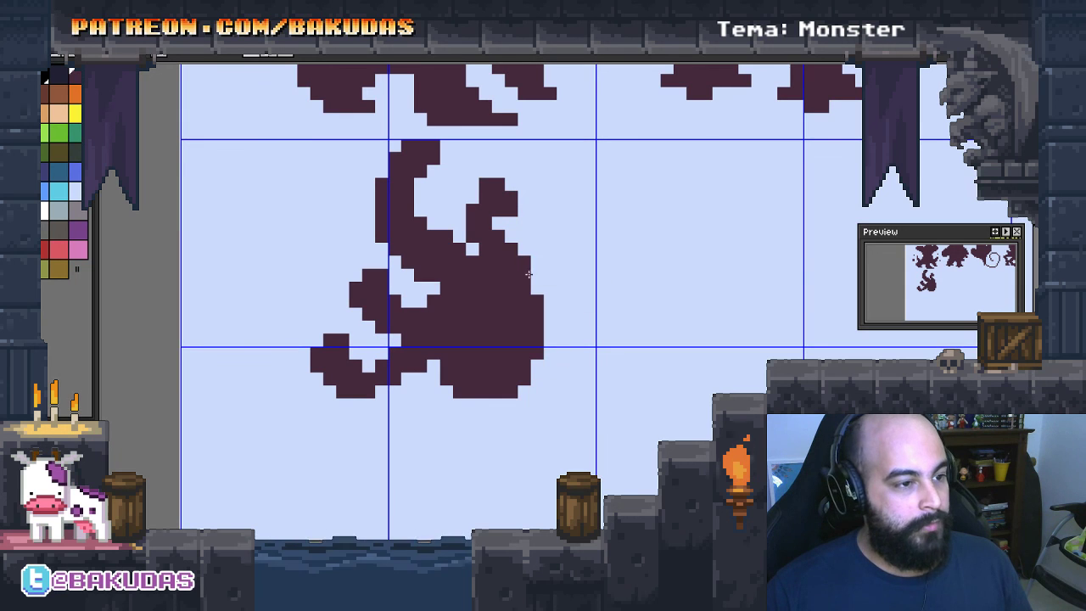
pyautogui.moveTo(533, 269); pyautogui.dragTo(565, 223)
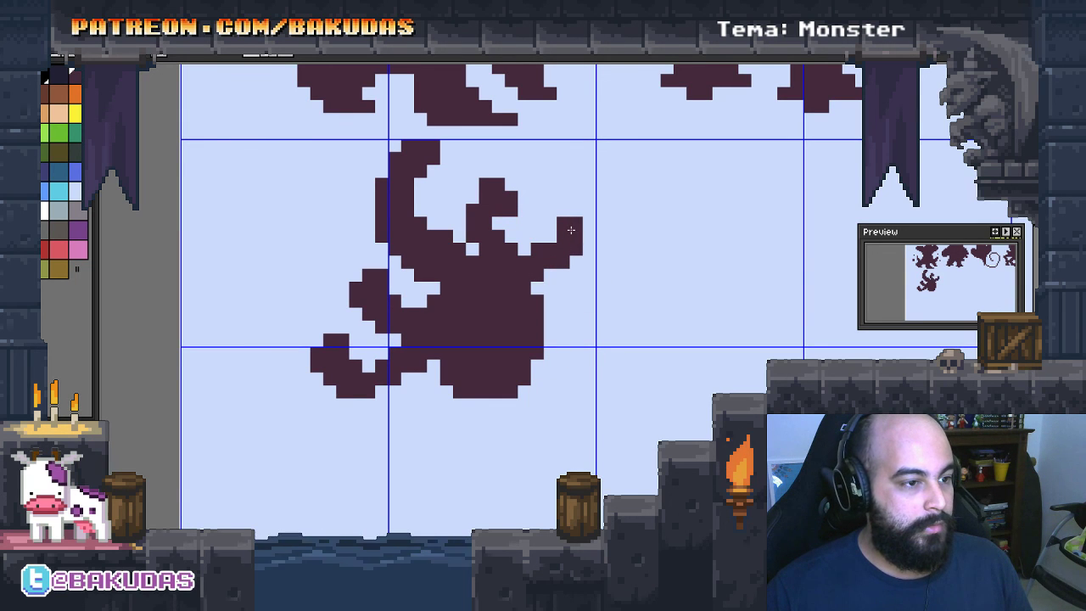
pyautogui.moveTo(485, 360); pyautogui.dragTo(488, 392)
pyautogui.moveTo(432, 439); pyautogui.dragTo(437, 441)
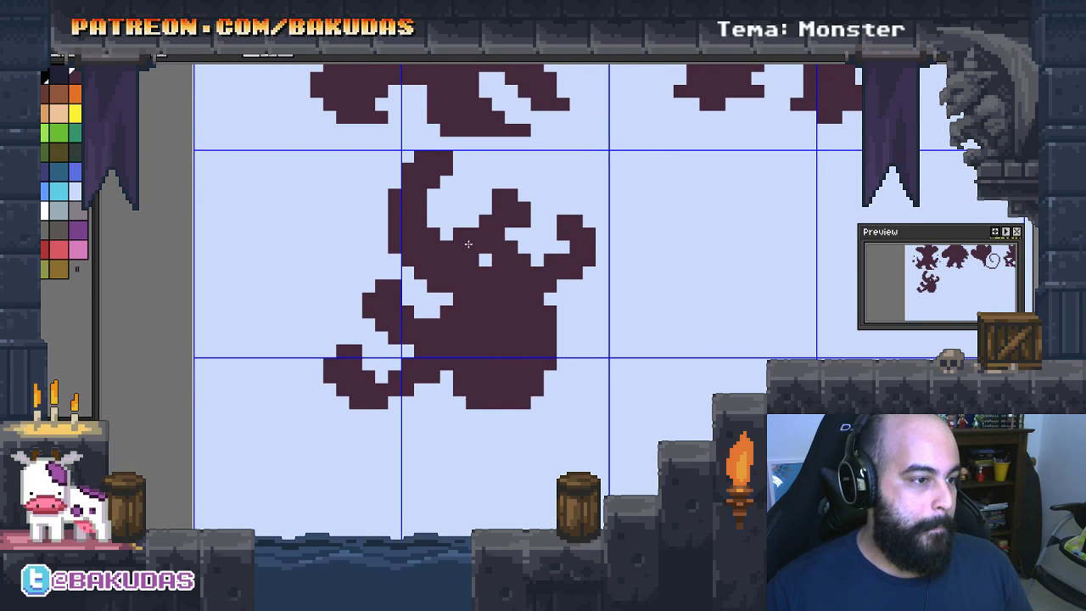
pyautogui.moveTo(489, 327)
pyautogui.mouseDown()
pyautogui.moveTo(478, 372)
pyautogui.moveTo(461, 354)
pyautogui.mouseUp()
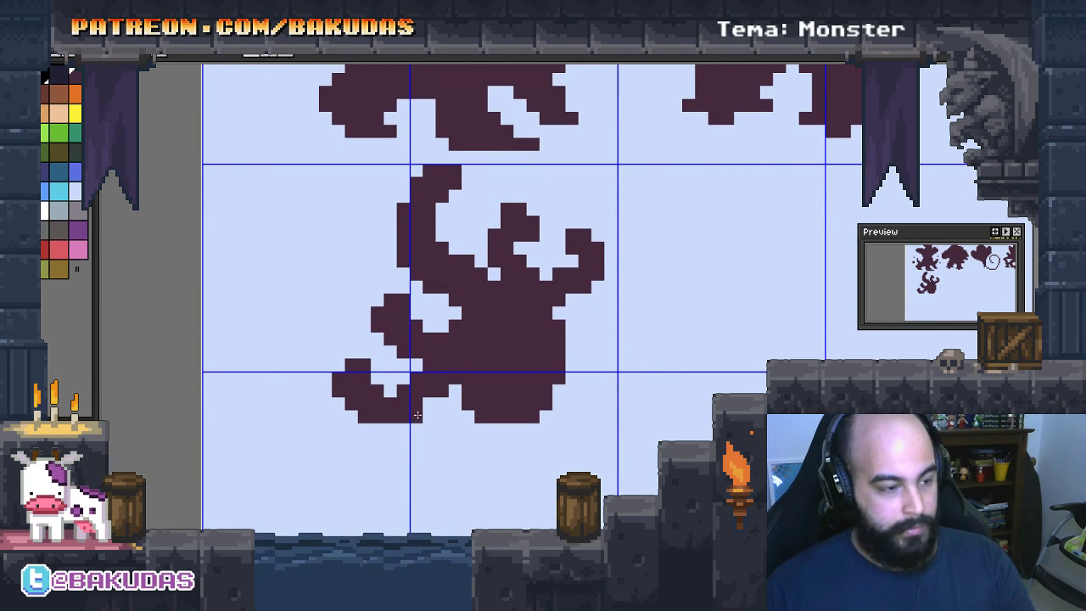
# Redraw the lower-left arm apart from the body and widen the body rightward
pyautogui.moveTo(411, 405)
pyautogui.mouseDown()
pyautogui.moveTo(426, 388)
pyautogui.moveTo(441, 397)
pyautogui.moveTo(346, 366)
pyautogui.moveTo(356, 406)
pyautogui.mouseUp()
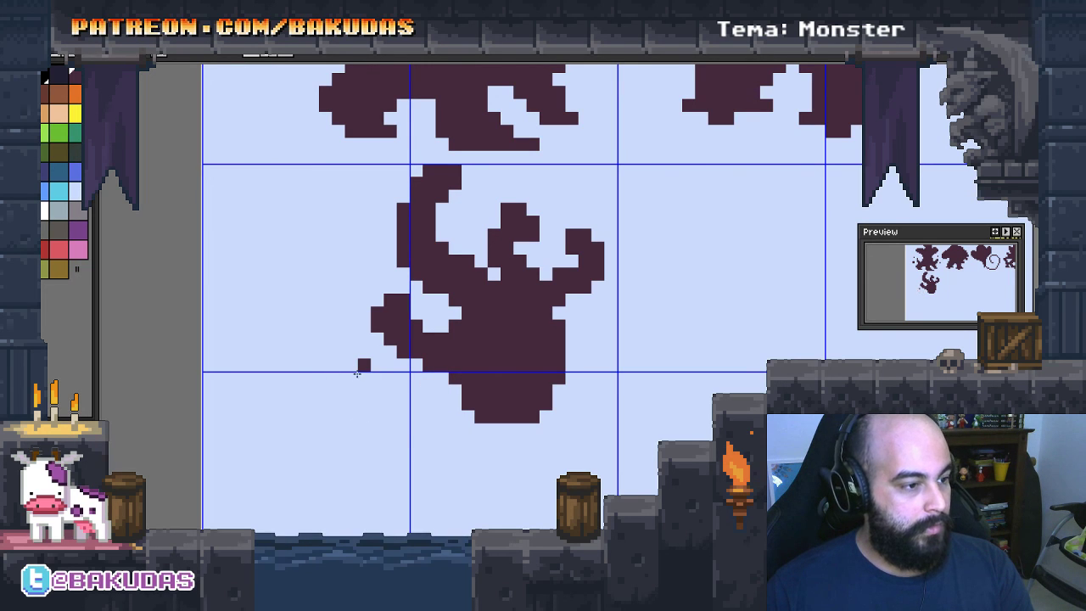
pyautogui.moveTo(470, 401)
pyautogui.mouseDown()
pyautogui.moveTo(373, 399)
pyautogui.moveTo(379, 390)
pyautogui.mouseUp()
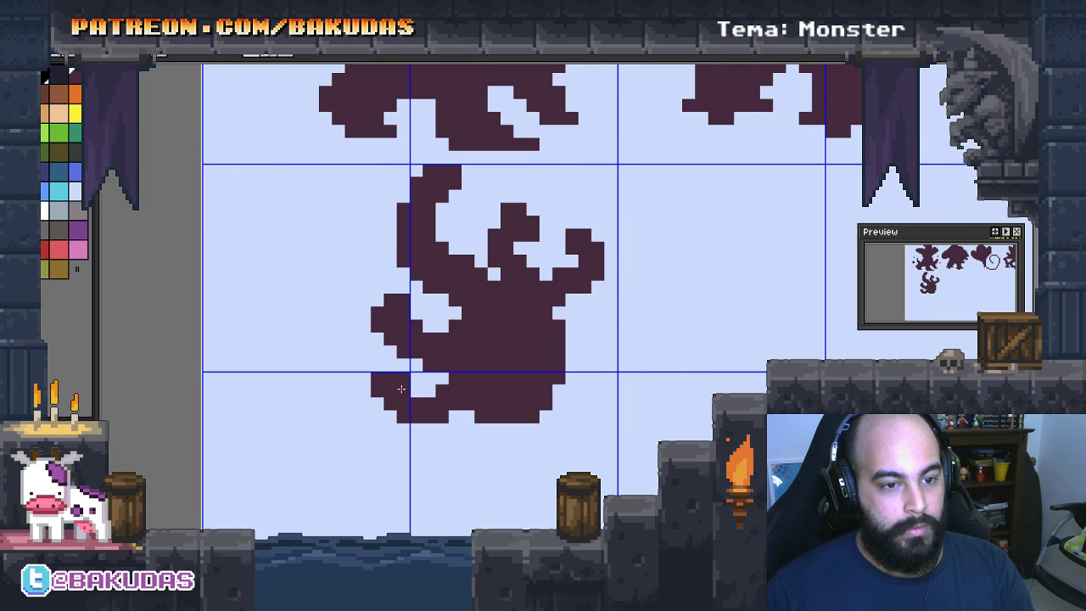
pyautogui.moveTo(580, 373)
pyautogui.mouseDown()
pyautogui.moveTo(598, 372)
pyautogui.moveTo(618, 348)
pyautogui.moveTo(614, 330)
pyautogui.mouseUp()
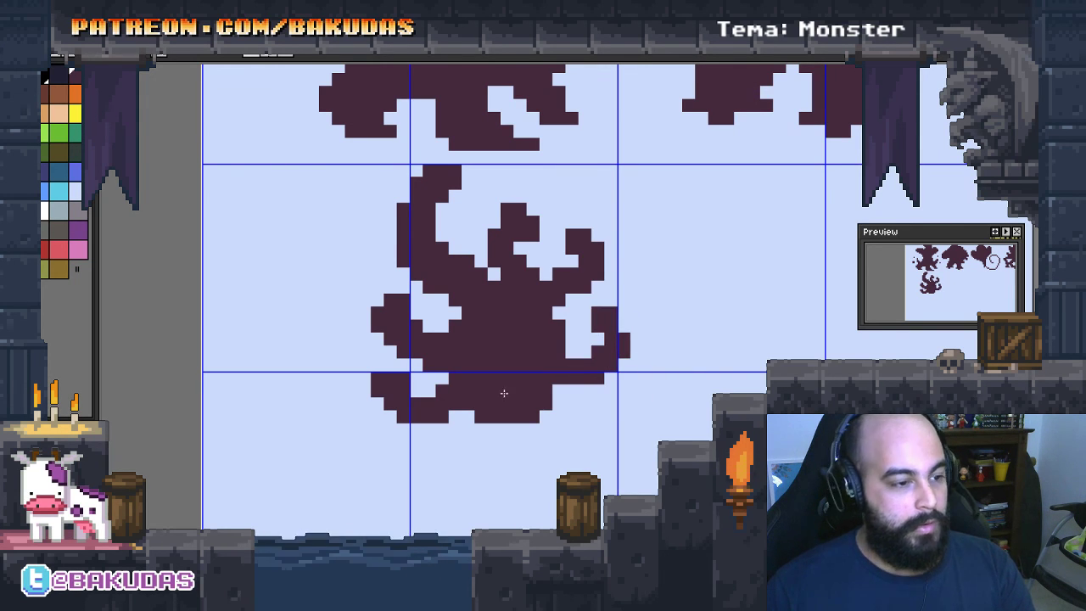
pyautogui.moveTo(542, 456); pyautogui.dragTo(671, 443)
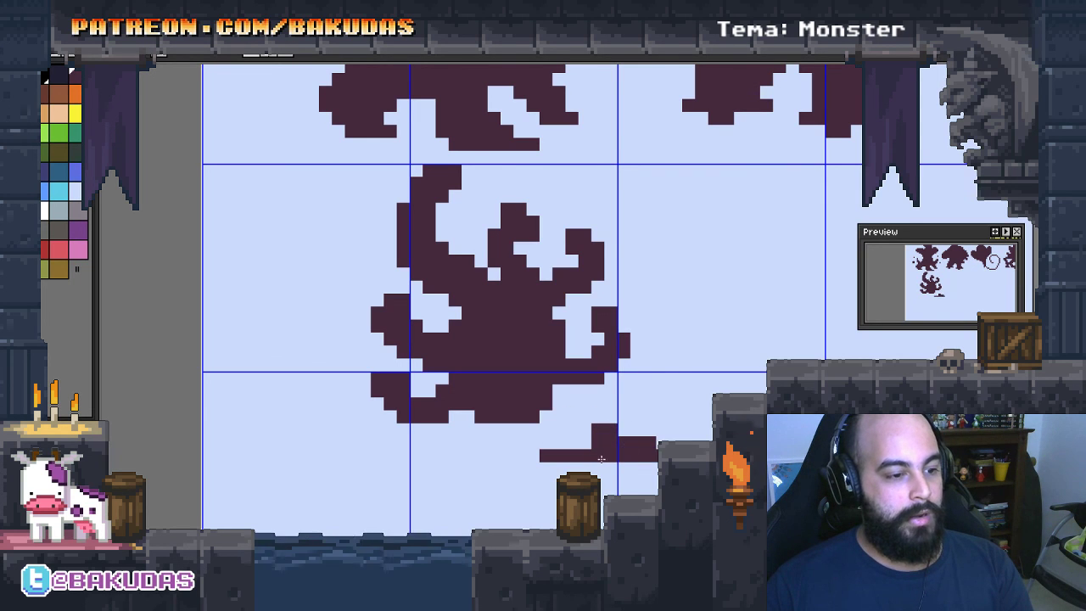
pyautogui.hotkey('ctrl', 'z')
pyautogui.moveTo(607, 401); pyautogui.dragTo(672, 439)
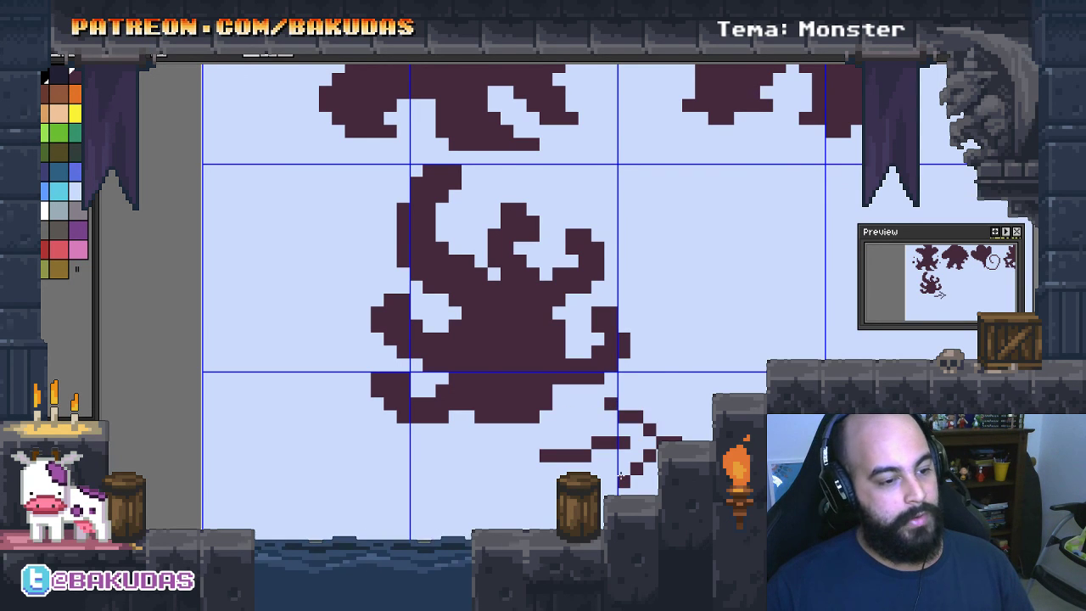
pyautogui.hotkey('ctrl', 'z')
pyautogui.hotkey('ctrl', 'z')
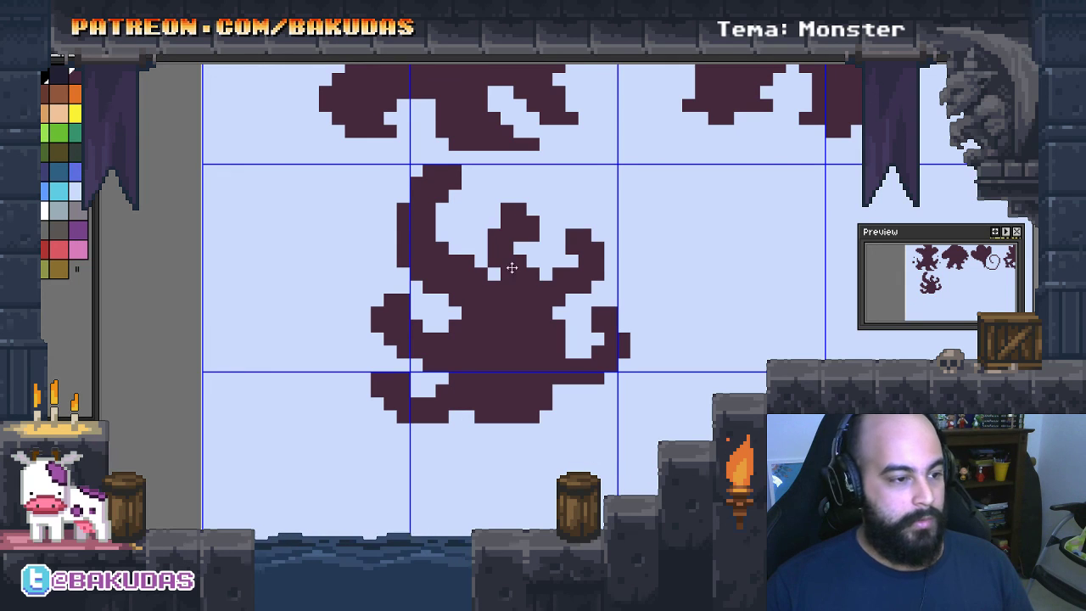
# Shift the monster left and down in its cell, then view the empty second-row cells
pyautogui.moveTo(560, 366); pyautogui.dragTo(564, 391)
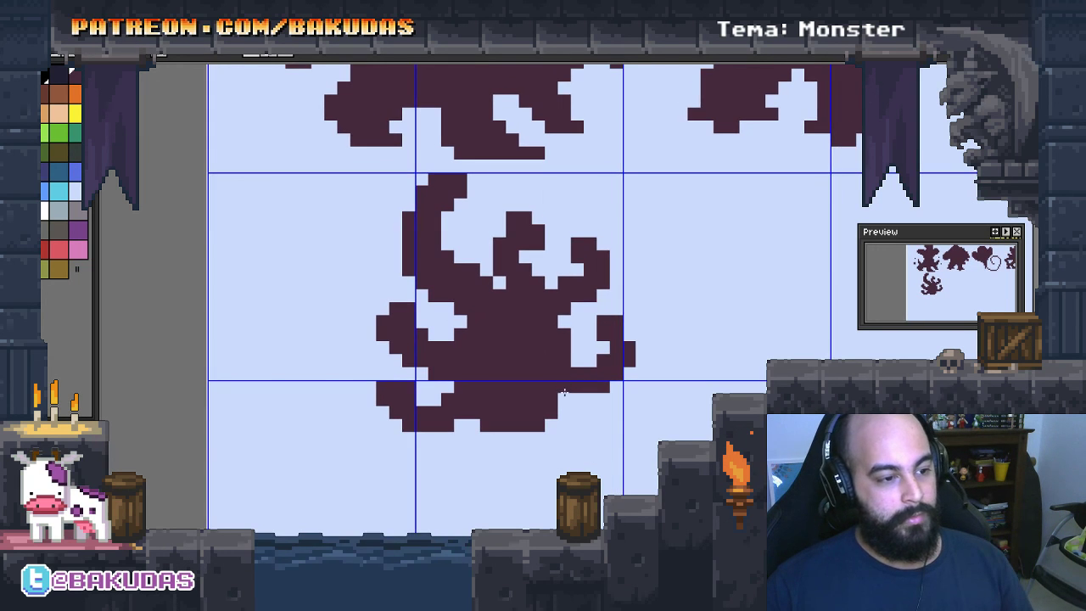
pyautogui.scroll(-1, 567, 394)
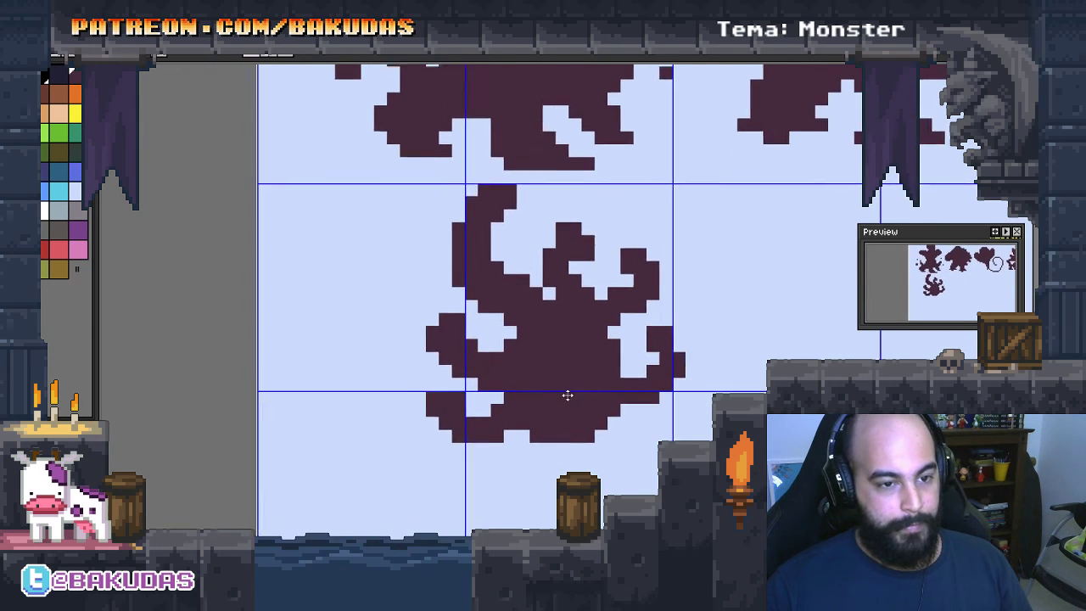
pyautogui.scroll(-1, 571, 388)
pyautogui.moveTo(571, 387); pyautogui.dragTo(573, 362)
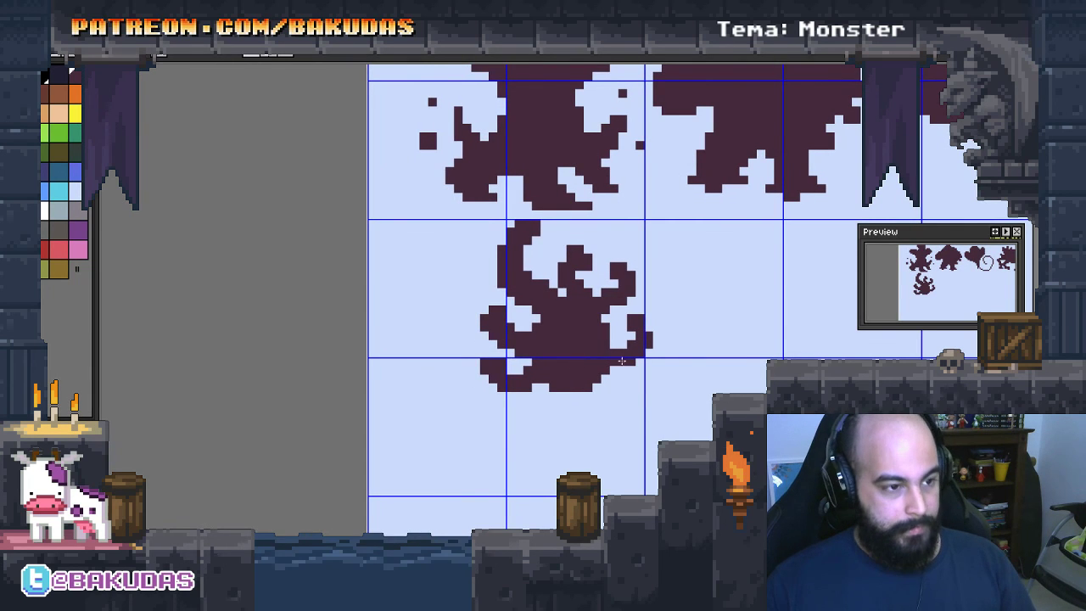
pyautogui.moveTo(679, 424); pyautogui.dragTo(473, 224)
pyautogui.moveTo(561, 315)
pyautogui.mouseDown()
pyautogui.moveTo(494, 359)
pyautogui.moveTo(511, 359)
pyautogui.mouseUp()
pyautogui.press('Return')
pyautogui.moveTo(572, 449); pyautogui.dragTo(551, 448)
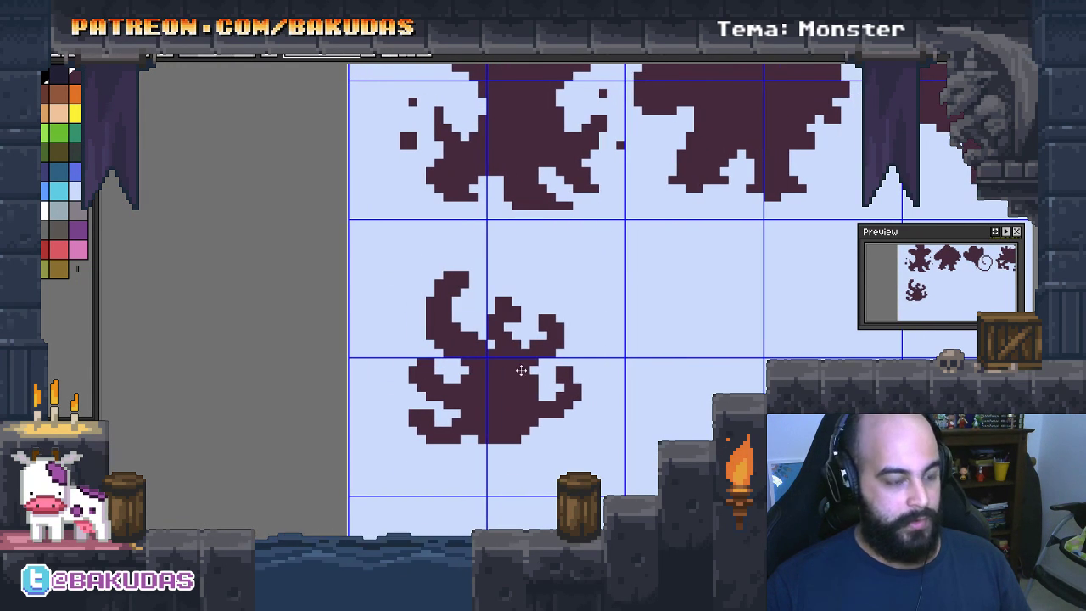
pyautogui.moveTo(521, 370); pyautogui.dragTo(424, 370)
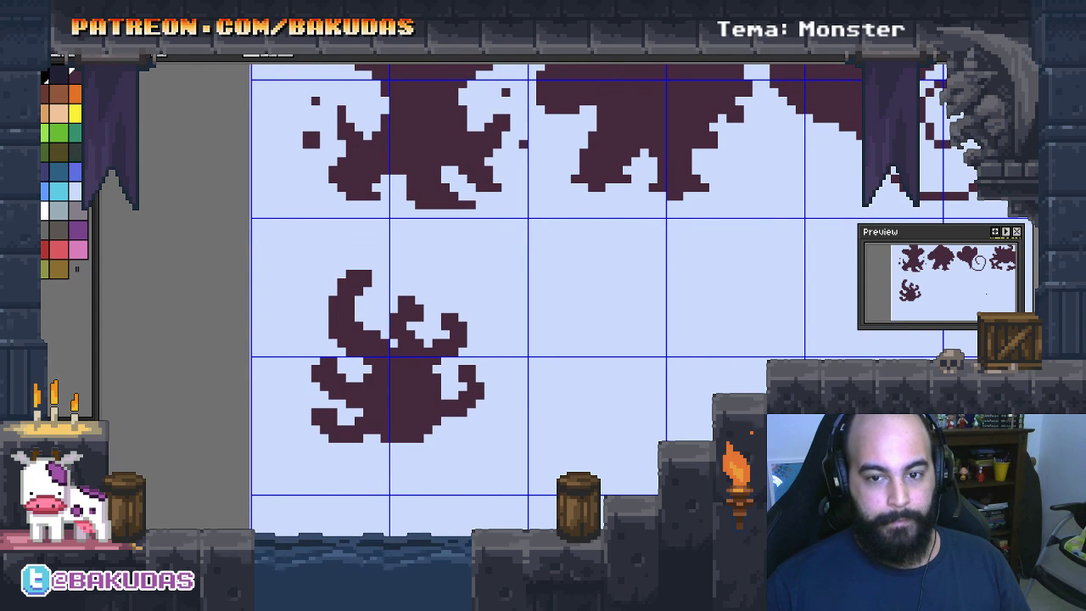
pyautogui.moveTo(695, 307); pyautogui.dragTo(510, 358)
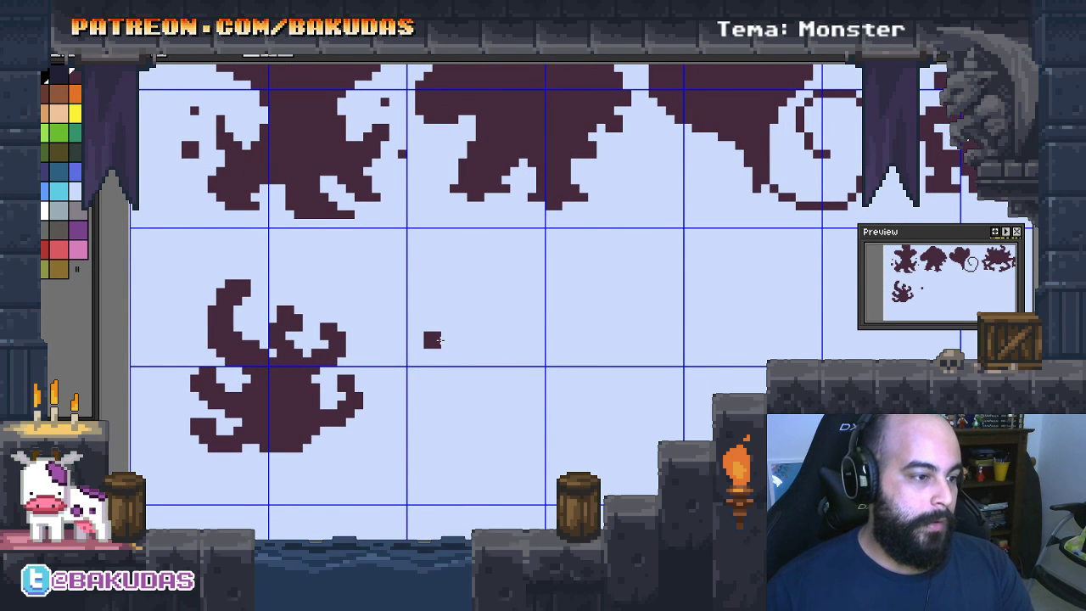
# Start a new creature's body in the next cell, undoing a curled tail stroke
pyautogui.moveTo(429, 337)
pyautogui.mouseDown()
pyautogui.moveTo(471, 268)
pyautogui.moveTo(513, 361)
pyautogui.moveTo(564, 336)
pyautogui.moveTo(581, 371)
pyautogui.moveTo(653, 279)
pyautogui.moveTo(644, 286)
pyautogui.mouseUp()
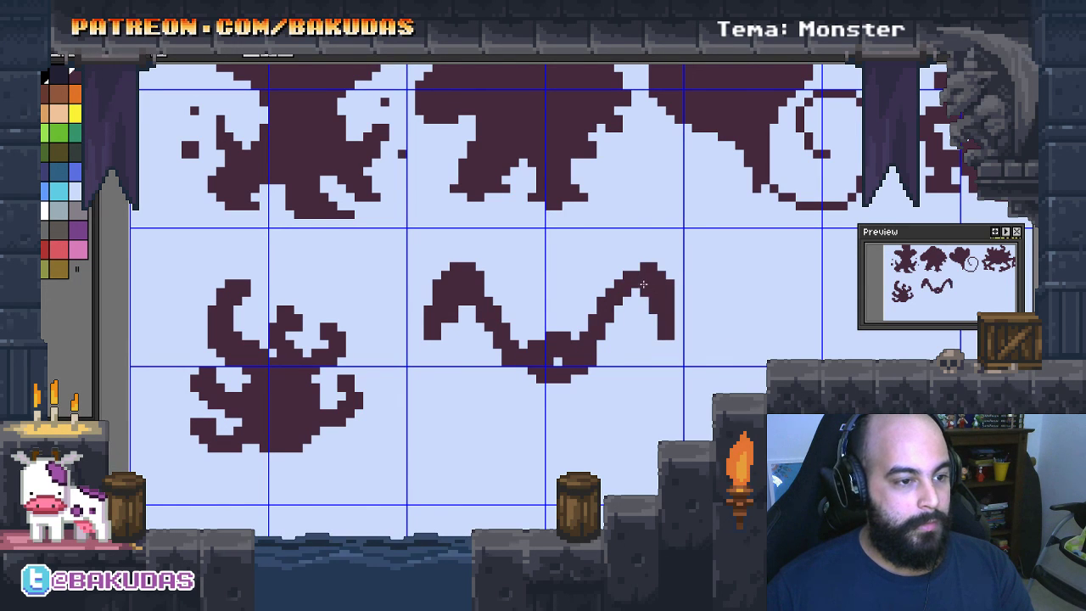
pyautogui.scroll(-1, 664, 327)
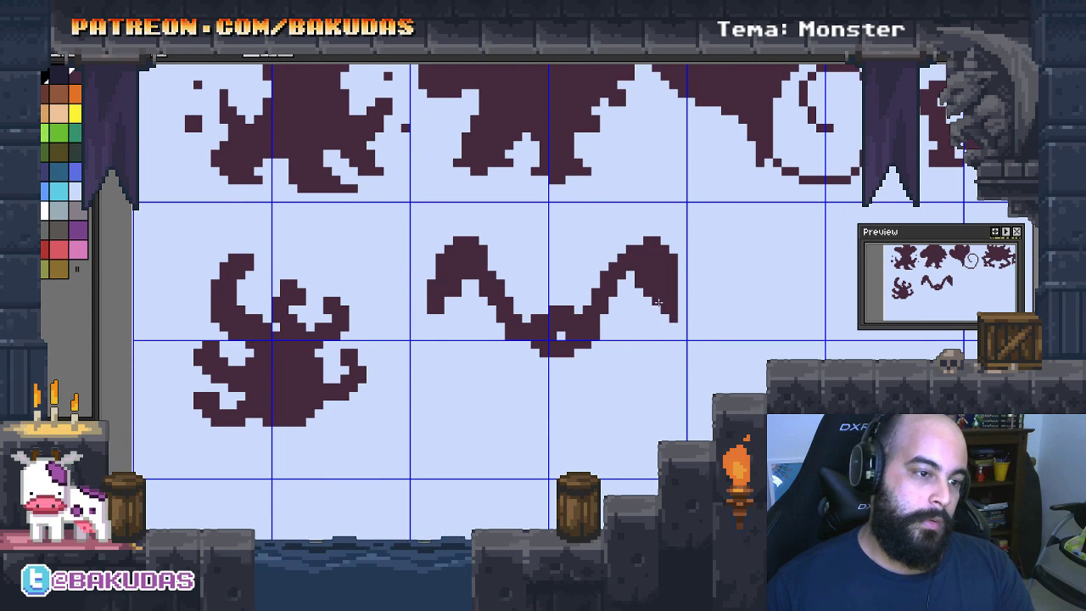
pyautogui.scroll(-1, 628, 336)
pyautogui.moveTo(563, 329)
pyautogui.mouseDown()
pyautogui.moveTo(573, 348)
pyautogui.moveTo(510, 356)
pyautogui.moveTo(495, 370)
pyautogui.moveTo(513, 393)
pyautogui.mouseUp()
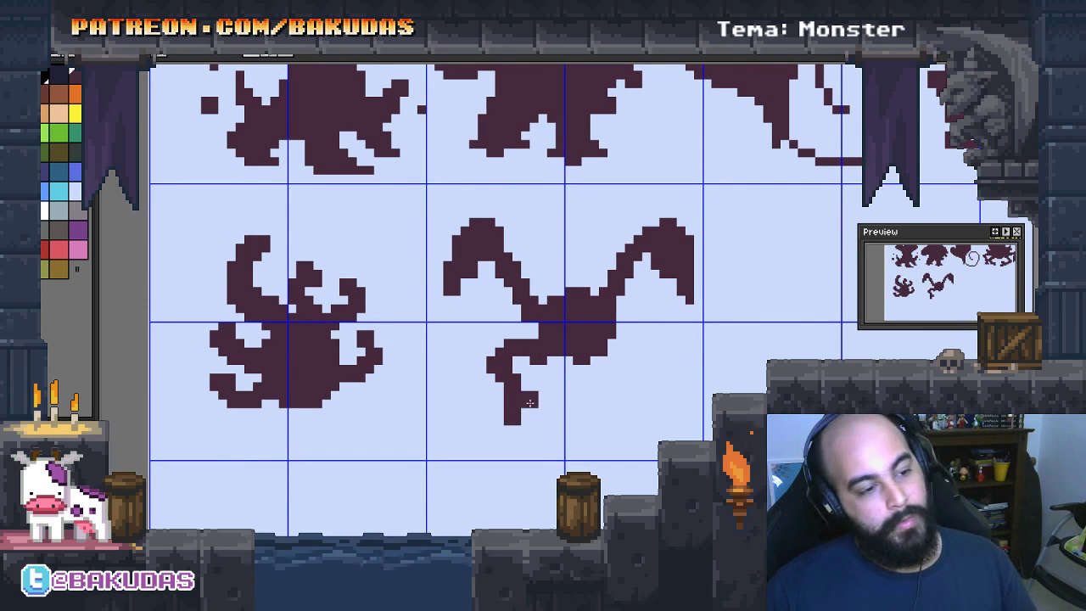
pyautogui.hotkey('ctrl', 'z')
pyautogui.hotkey('ctrl', 'z')
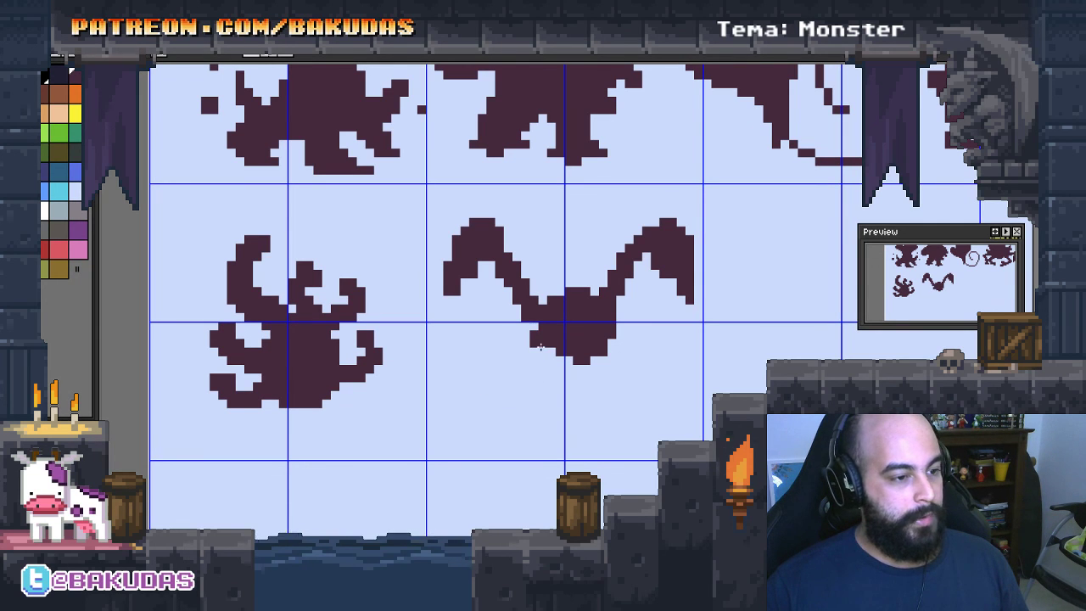
# Paint curved legs: a down-left front leg, a thick right leg and two inner legs
pyautogui.moveTo(544, 339); pyautogui.dragTo(532, 348)
pyautogui.moveTo(495, 400); pyautogui.dragTo(522, 444)
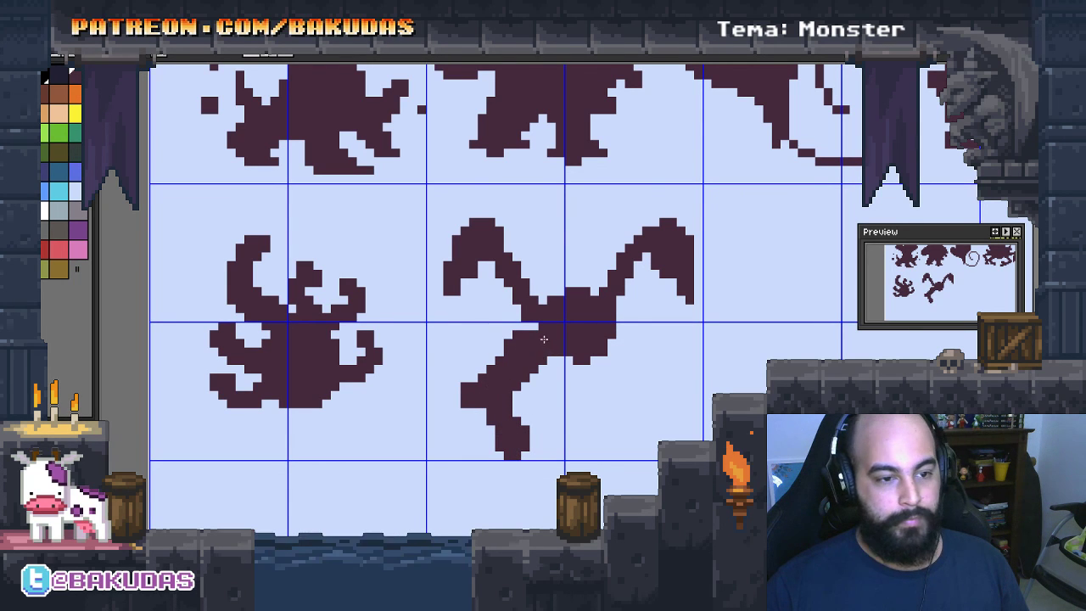
pyautogui.scroll(2, 625, 375)
pyautogui.moveTo(558, 297)
pyautogui.mouseDown()
pyautogui.moveTo(635, 364)
pyautogui.moveTo(642, 357)
pyautogui.moveTo(605, 399)
pyautogui.moveTo(641, 384)
pyautogui.mouseUp()
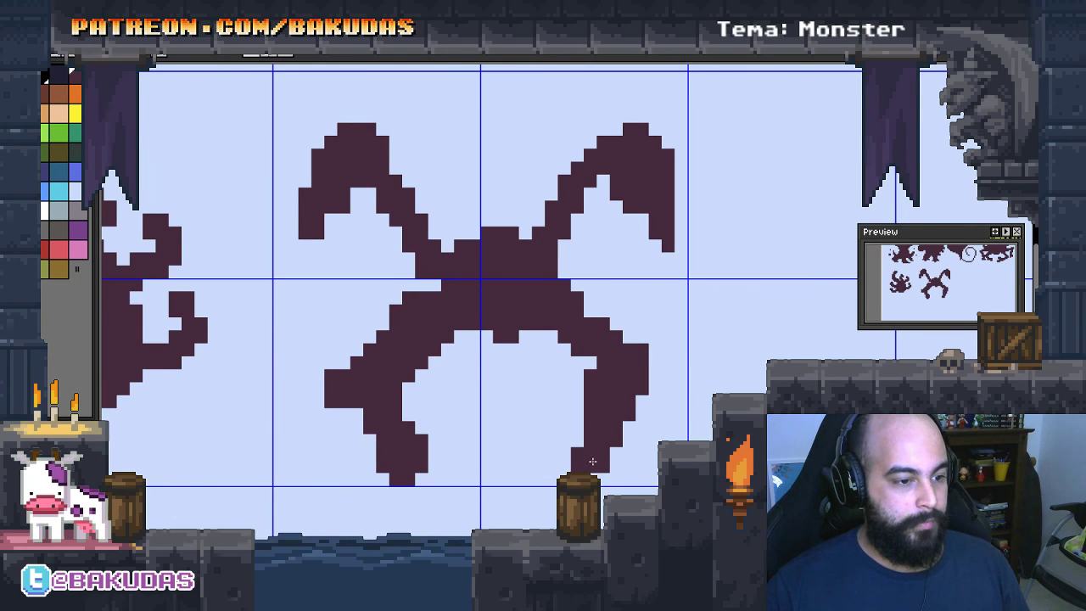
pyautogui.moveTo(530, 461); pyautogui.dragTo(543, 460)
pyautogui.moveTo(447, 466)
pyautogui.mouseDown()
pyautogui.moveTo(448, 478)
pyautogui.moveTo(479, 484)
pyautogui.mouseUp()
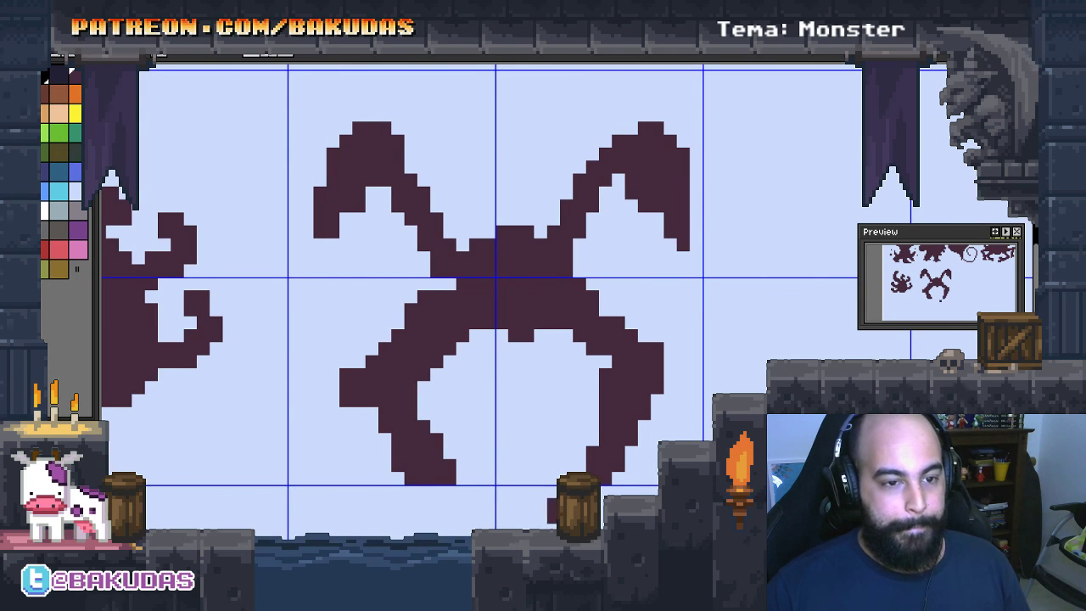
pyautogui.click(549, 442)
pyautogui.moveTo(488, 344); pyautogui.dragTo(512, 420)
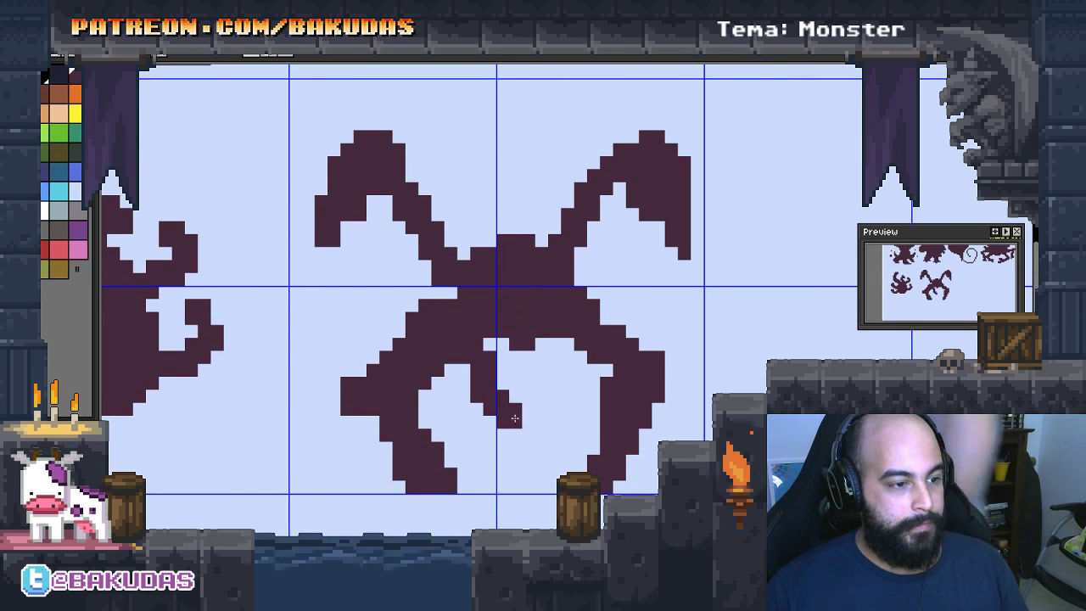
pyautogui.moveTo(580, 364)
pyautogui.mouseDown()
pyautogui.moveTo(554, 383)
pyautogui.moveTo(560, 399)
pyautogui.mouseUp()
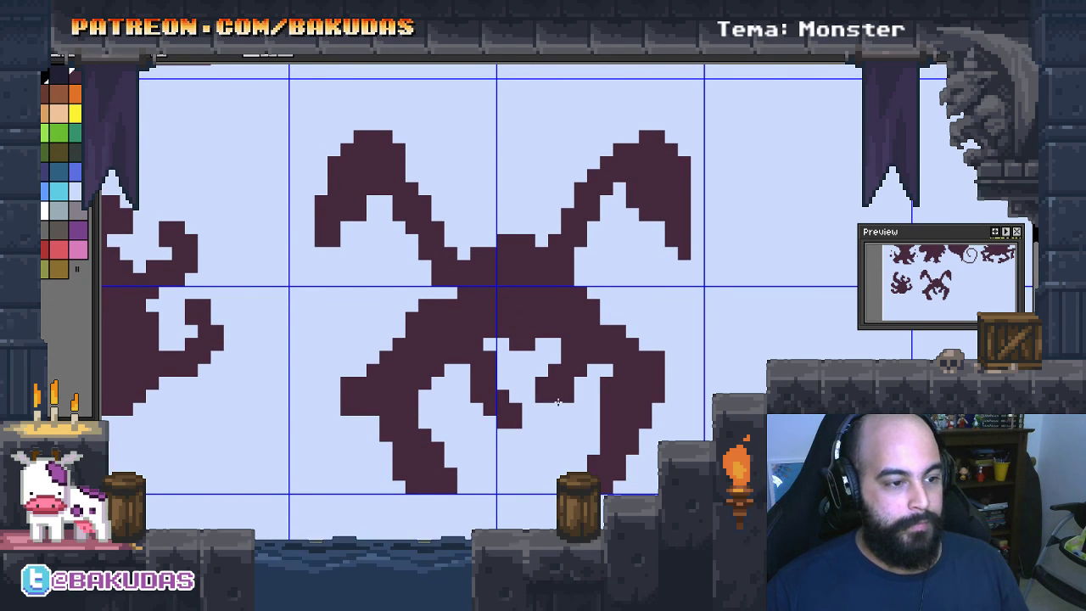
# Fill the body's light gaps and try reshaping the lower-left leg, undoing it
pyautogui.scroll(1, 562, 386)
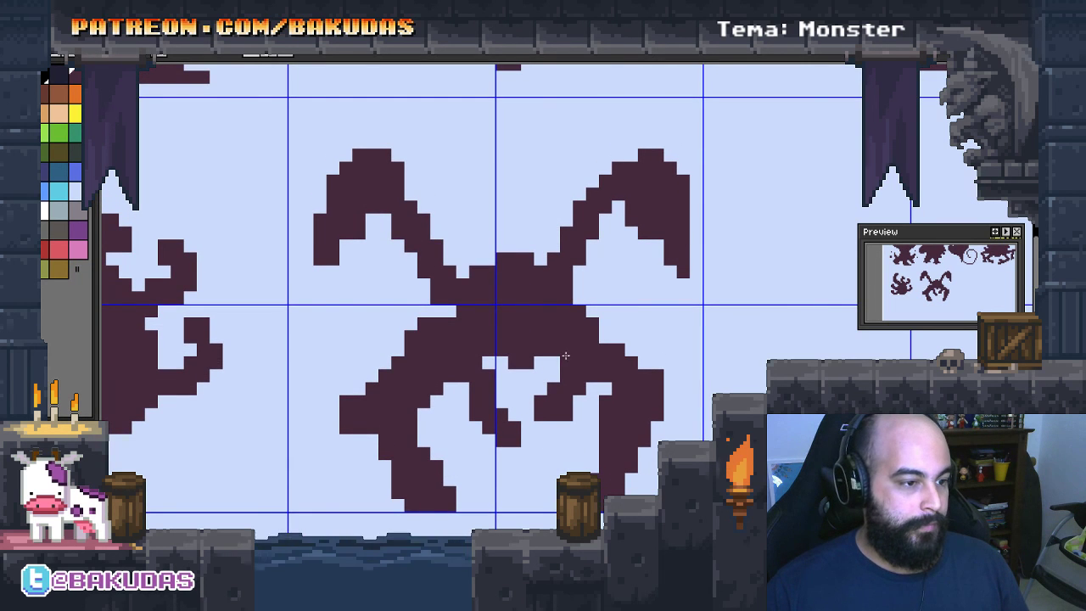
pyautogui.moveTo(504, 363); pyautogui.dragTo(490, 363)
pyautogui.click(504, 362)
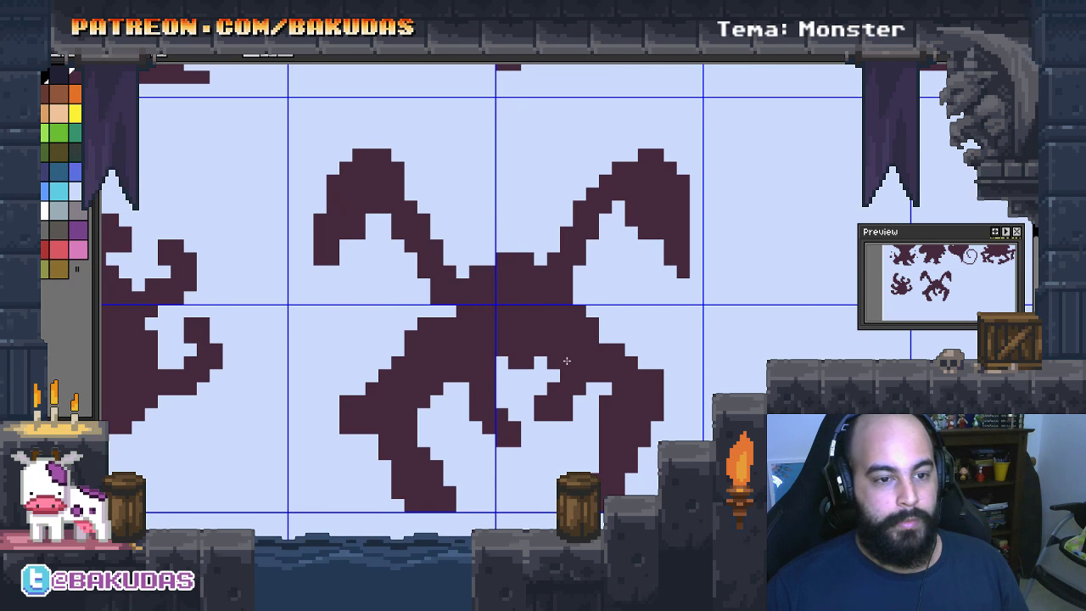
pyautogui.scroll(1, 567, 361)
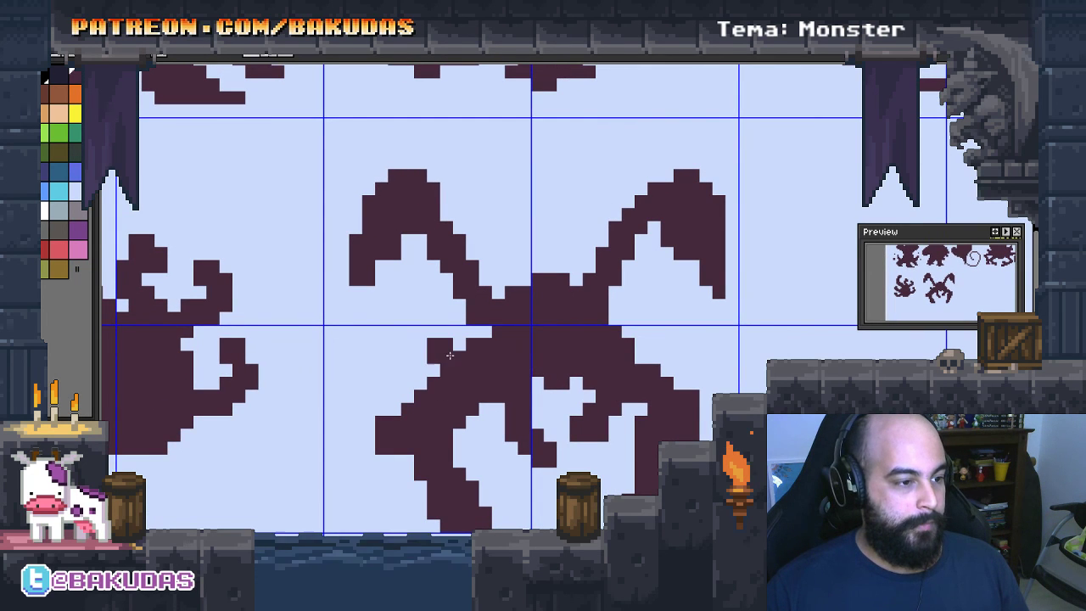
pyautogui.moveTo(447, 356); pyautogui.dragTo(467, 320)
pyautogui.moveTo(403, 433)
pyautogui.mouseDown()
pyautogui.moveTo(402, 382)
pyautogui.moveTo(430, 436)
pyautogui.mouseUp()
pyautogui.hotkey('ctrl', 'z')
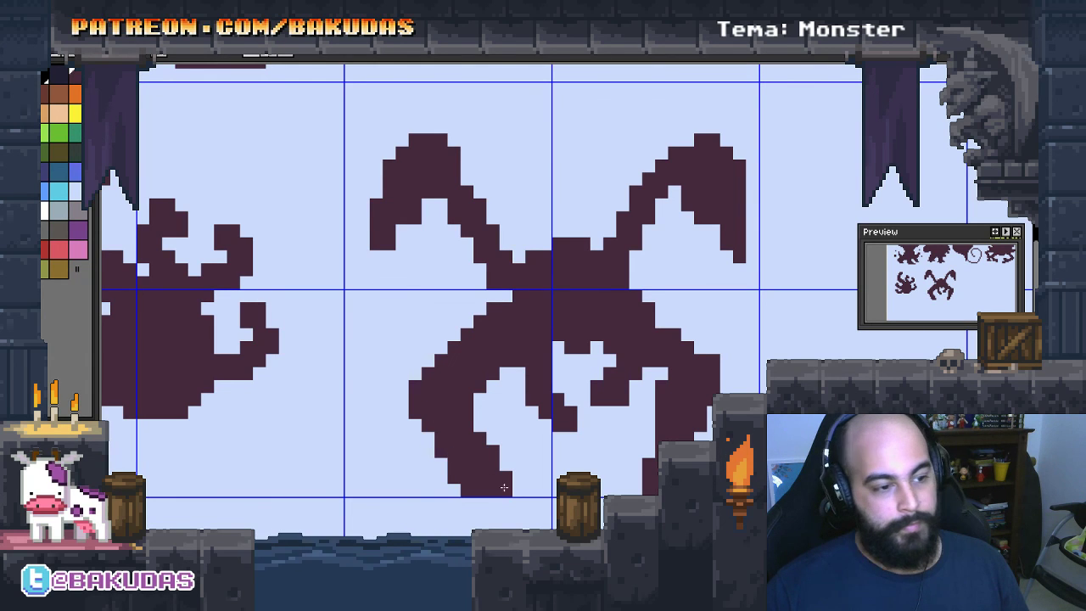
# Look over the creature and enlarge the pencil brush to 2×2 pixels
pyautogui.hscroll(1, 505, 487)
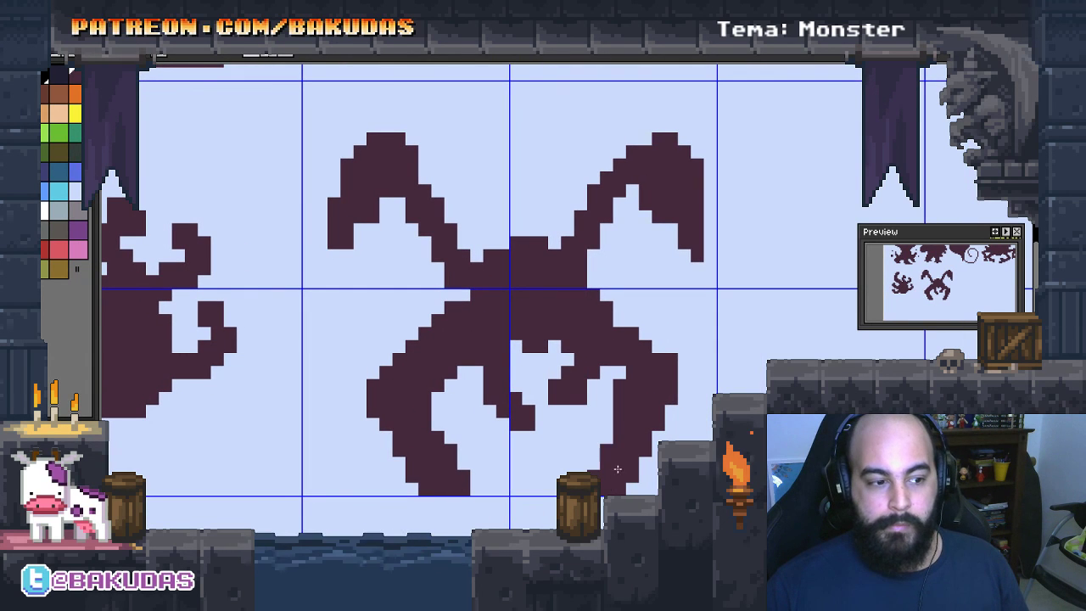
pyautogui.scroll(1, 620, 463)
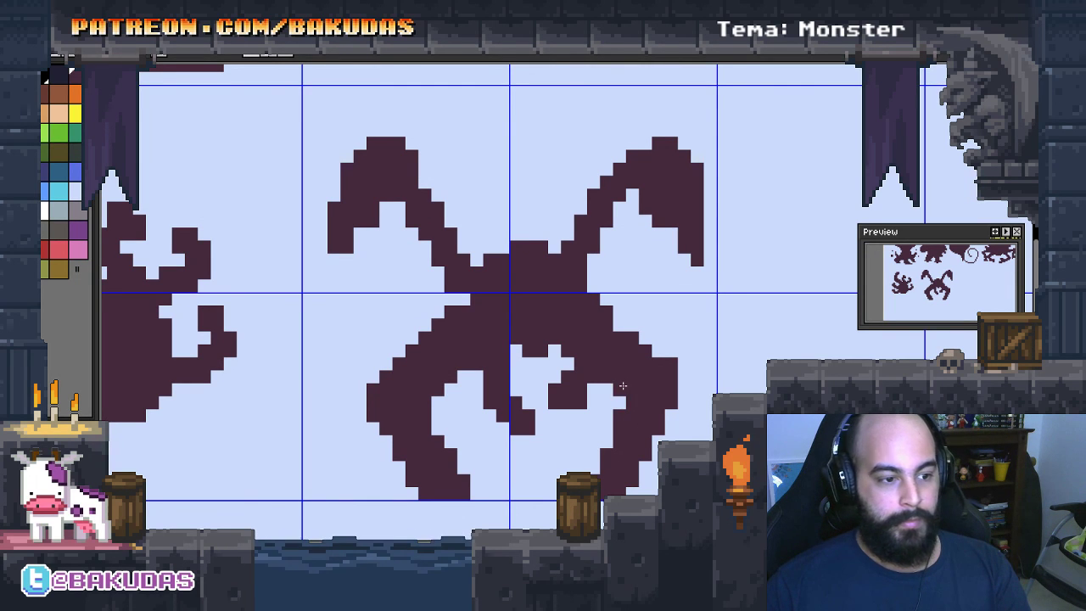
pyautogui.hscroll(-4, 654, 429)
pyautogui.scroll(-2, 653, 428)
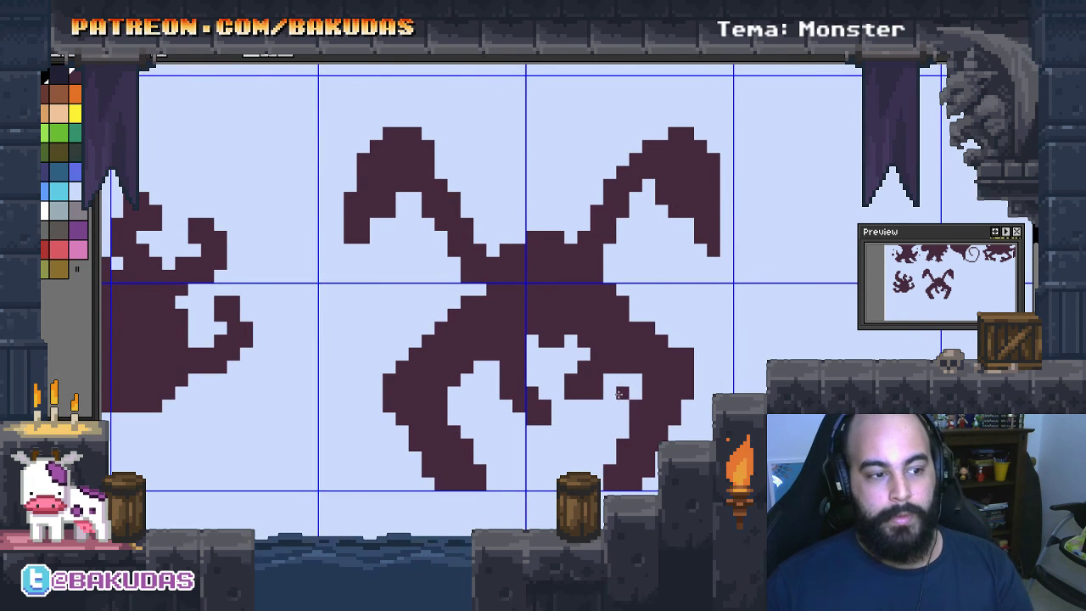
pyautogui.scroll(1, 643, 403)
pyautogui.hscroll(3, 559, 318)
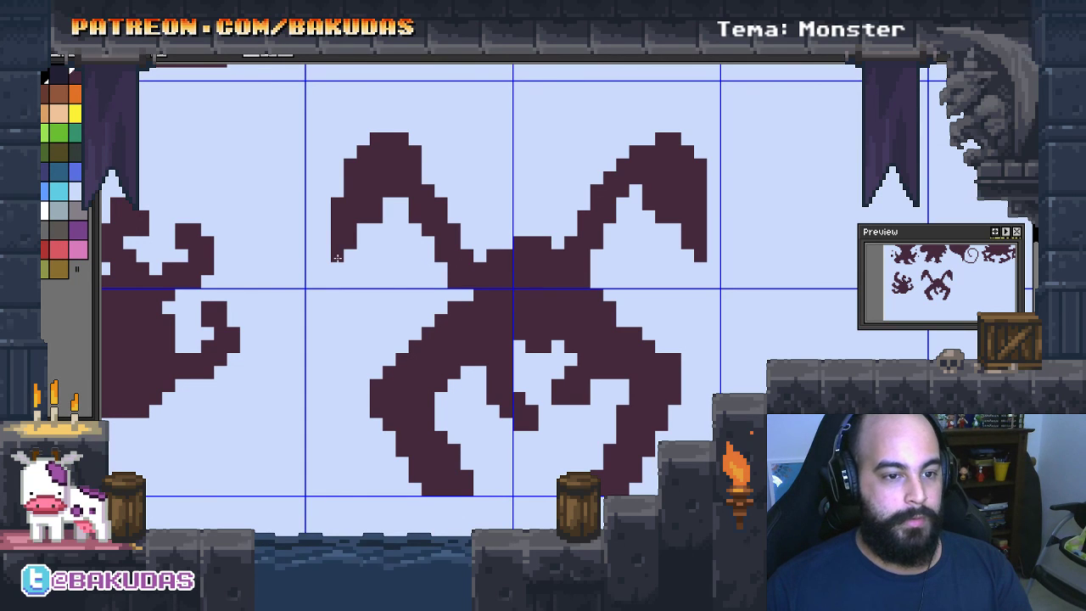
pyautogui.press('+')
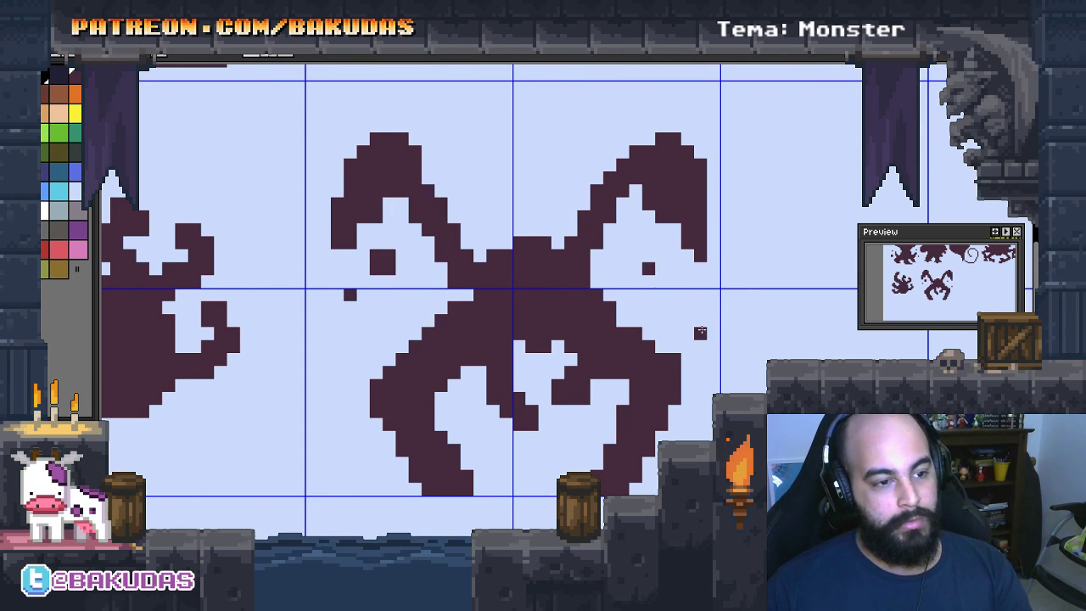
pyautogui.scroll(-3, 675, 393)
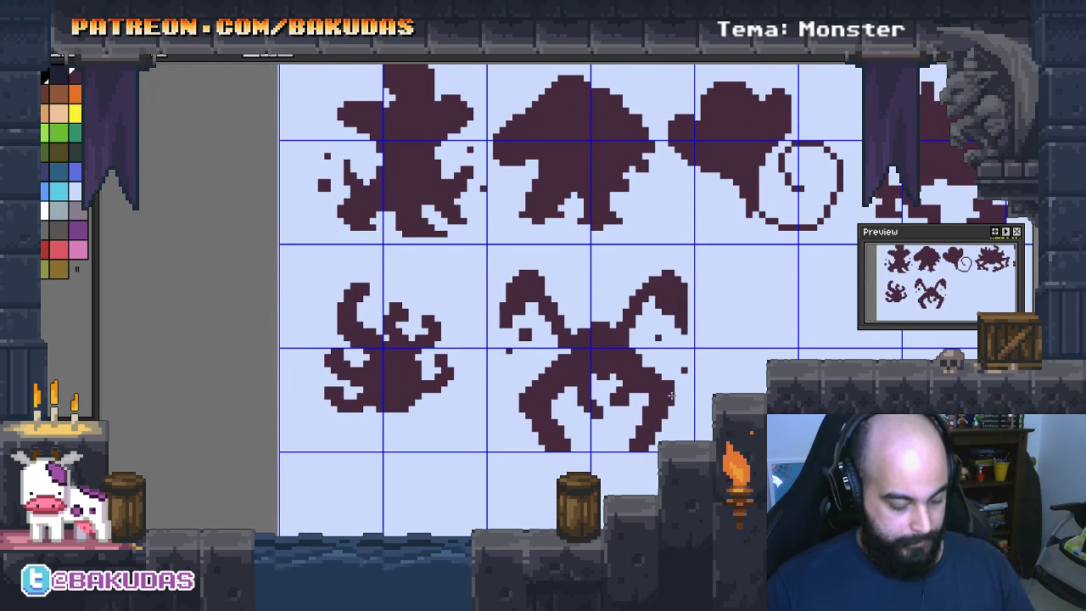
# Nudge the spidery monster one pixel up-left using a marquee selection, then deselect
pyautogui.moveTo(711, 450); pyautogui.dragTo(462, 256)
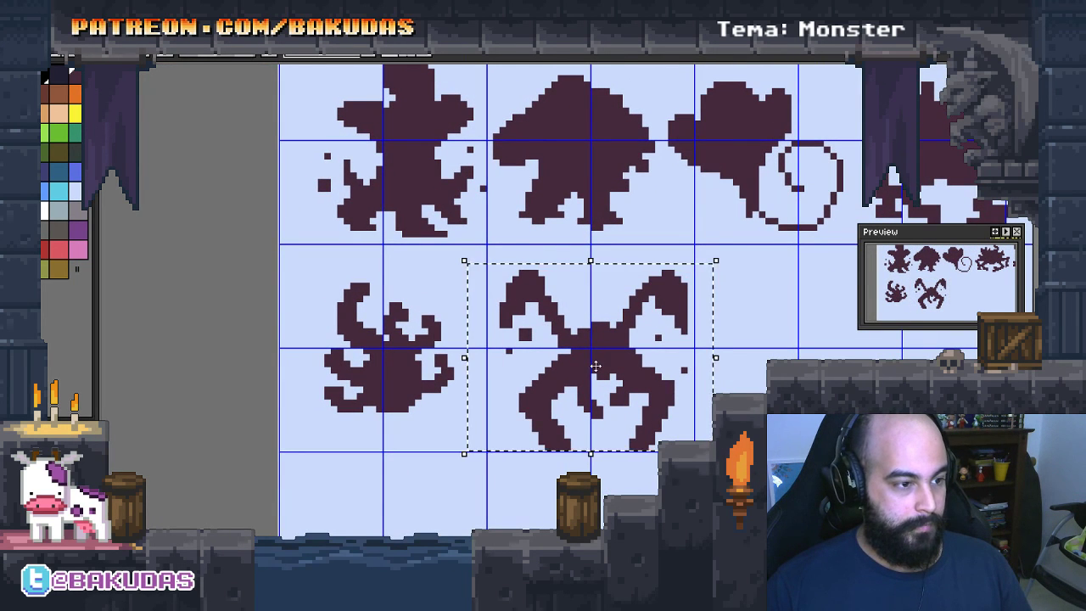
pyautogui.moveTo(593, 364); pyautogui.dragTo(579, 355)
pyautogui.moveTo(699, 399)
pyautogui.mouseDown()
pyautogui.moveTo(459, 396)
pyautogui.moveTo(484, 403)
pyautogui.mouseUp()
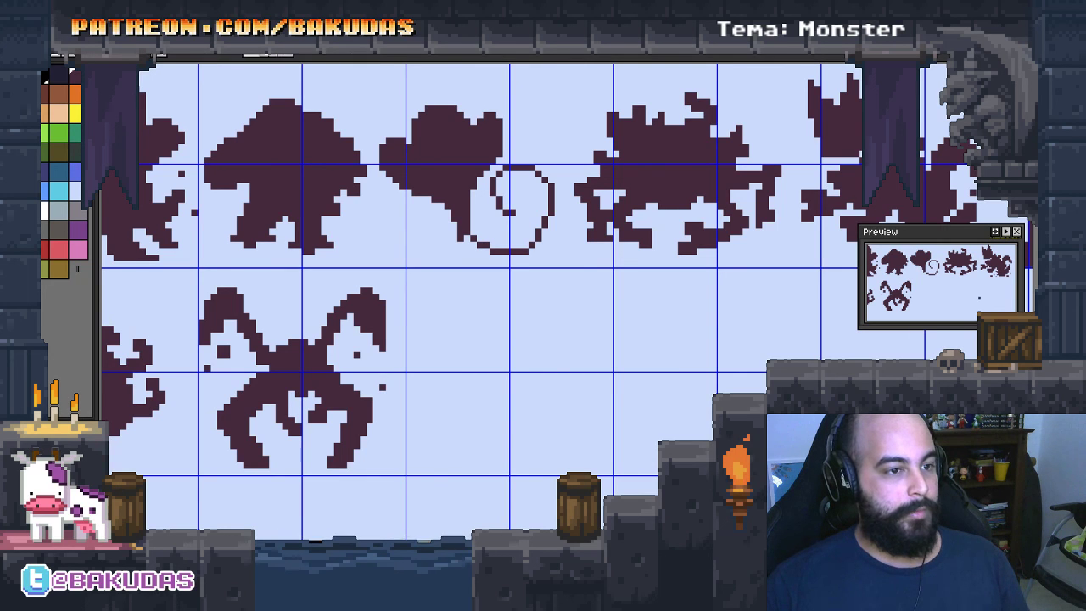
# Zoom and pan to centre the empty third cell of the second row
pyautogui.scroll(-1, 600, 430)
pyautogui.scroll(-1, 600, 430)
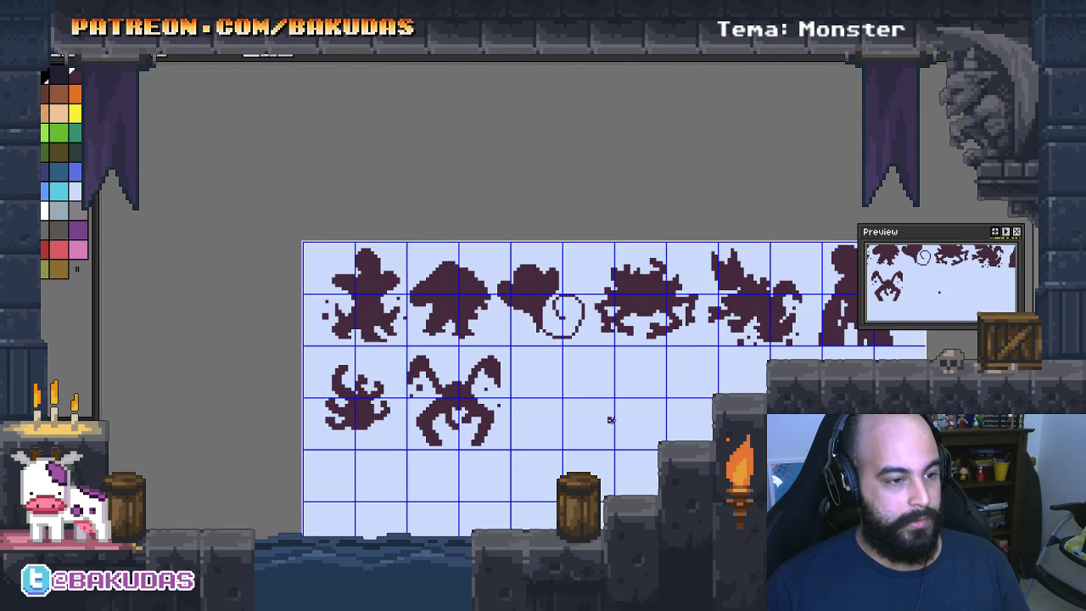
pyautogui.scroll(1, 551, 361)
pyautogui.scroll(1, 526, 361)
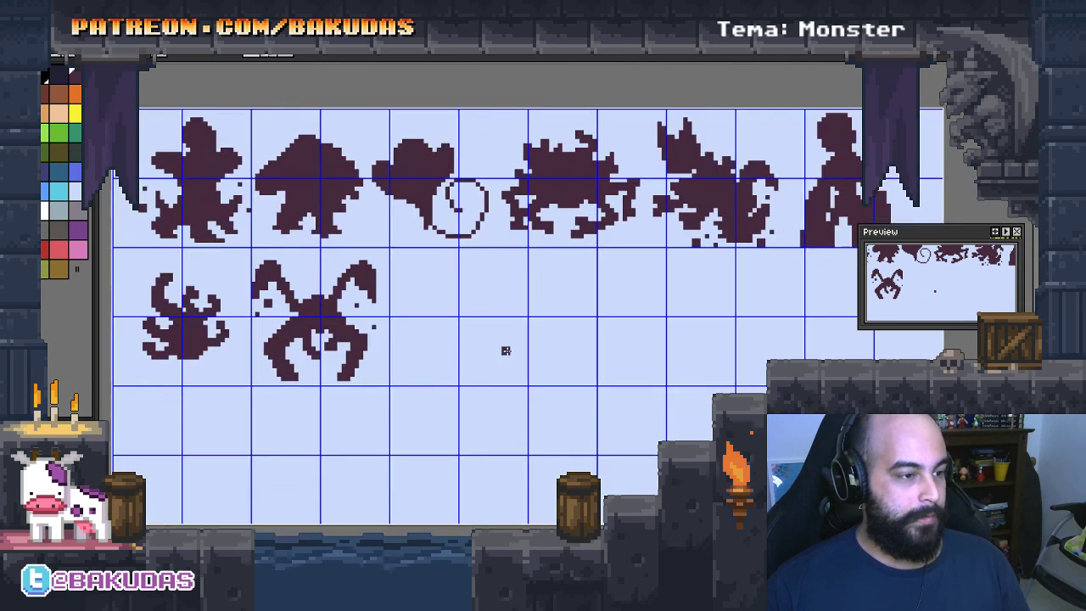
pyautogui.scroll(1, 504, 347)
pyautogui.moveTo(444, 335); pyautogui.dragTo(483, 343)
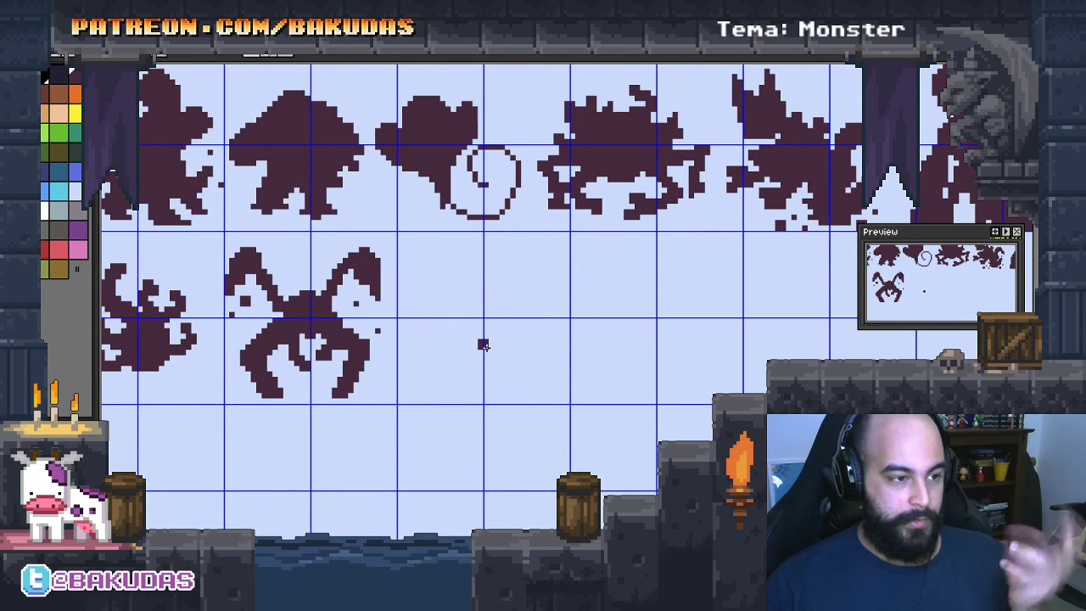
pyautogui.scroll(1, 473, 345)
pyautogui.moveTo(473, 345)
pyautogui.mouseDown()
pyautogui.moveTo(442, 311)
pyautogui.moveTo(460, 318)
pyautogui.mouseUp()
pyautogui.scroll(1, 414, 291)
pyautogui.scroll(1, 414, 291)
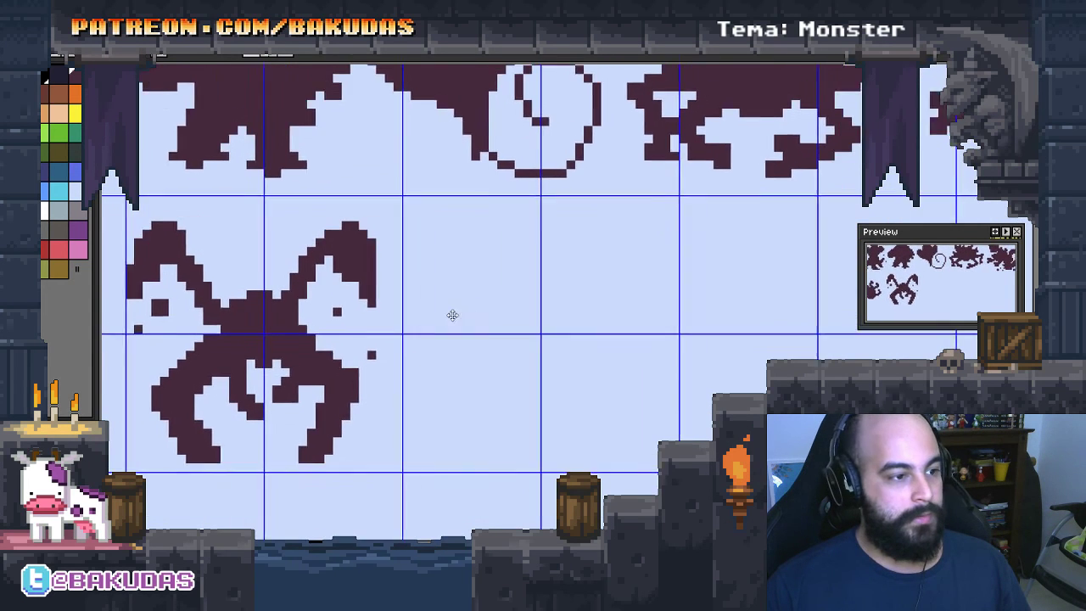
pyautogui.scroll(-1, 460, 318)
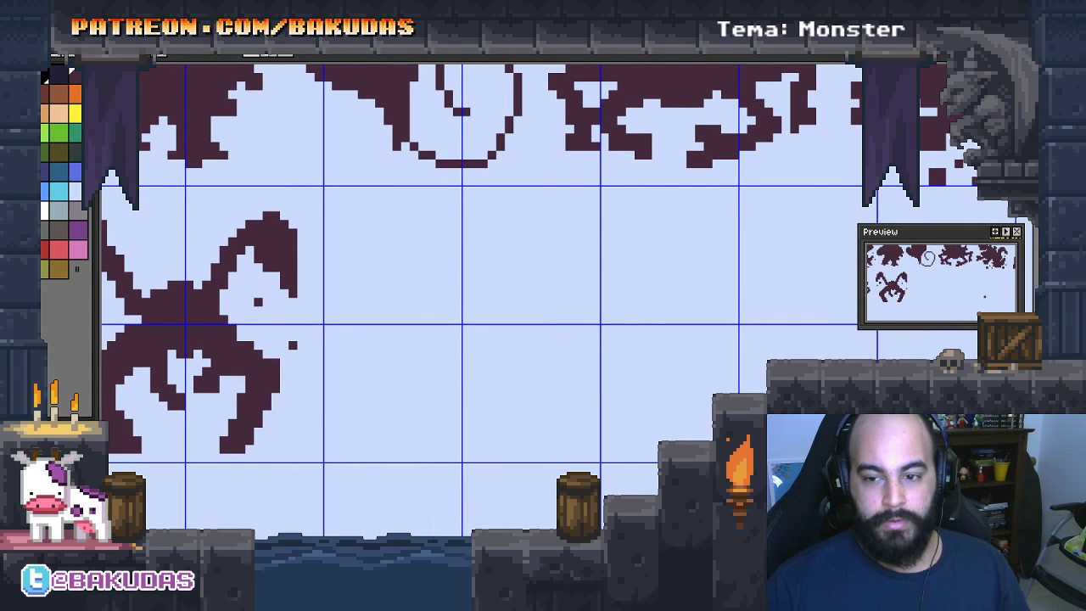
pyautogui.scroll(1, 524, 355)
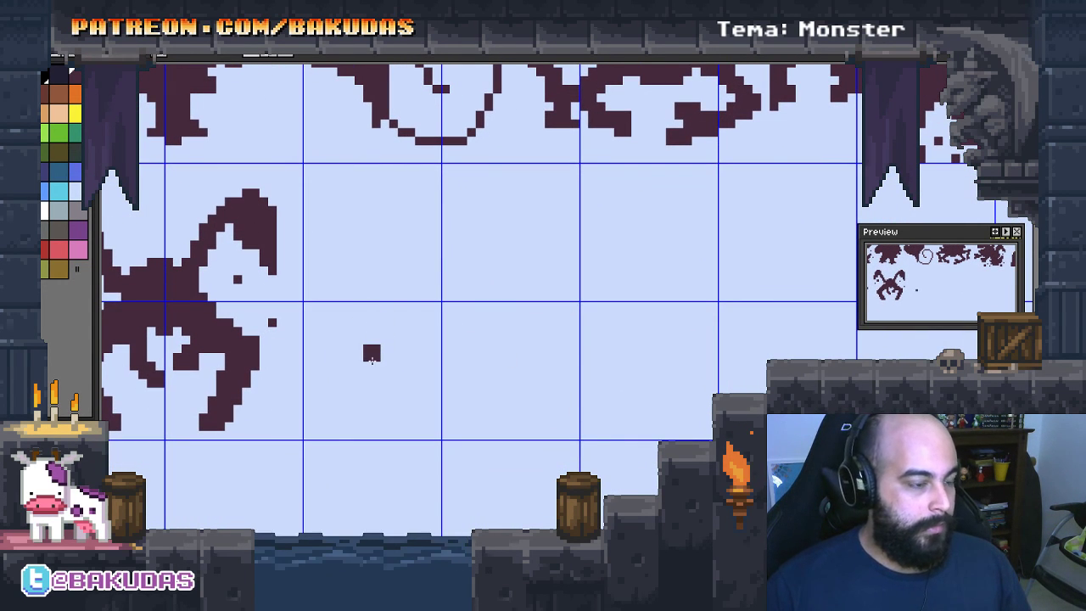
# Start the third creature with a blob and rising wing strokes extended horizontally
pyautogui.moveTo(383, 359)
pyautogui.mouseDown()
pyautogui.moveTo(372, 365)
pyautogui.moveTo(446, 310)
pyautogui.moveTo(467, 312)
pyautogui.moveTo(439, 336)
pyautogui.mouseUp()
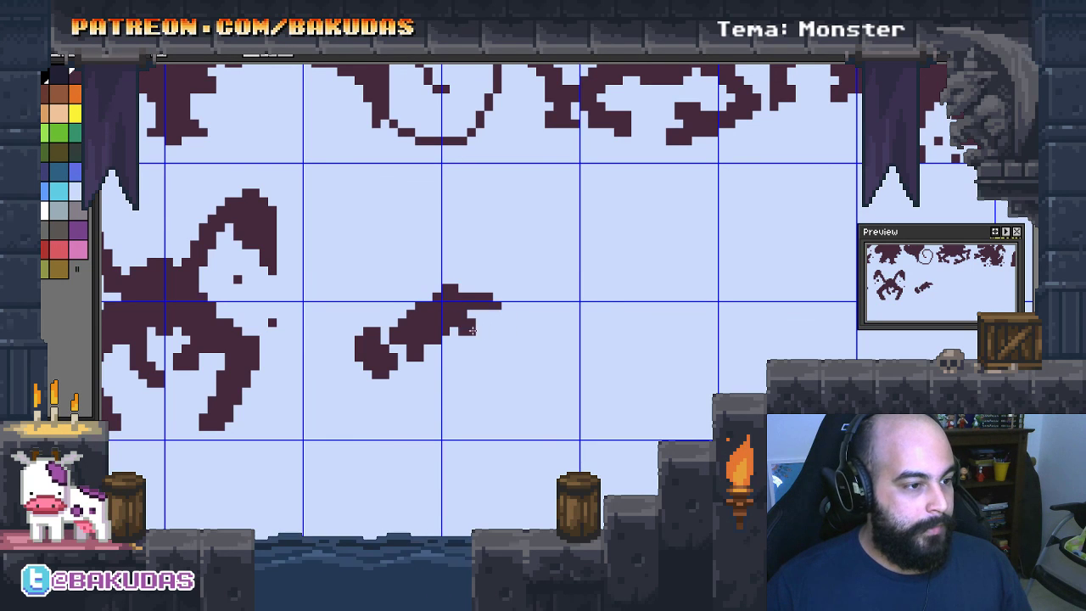
pyautogui.moveTo(459, 356); pyautogui.dragTo(520, 329)
pyautogui.moveTo(471, 355)
pyautogui.mouseDown()
pyautogui.moveTo(541, 327)
pyautogui.moveTo(520, 340)
pyautogui.mouseUp()
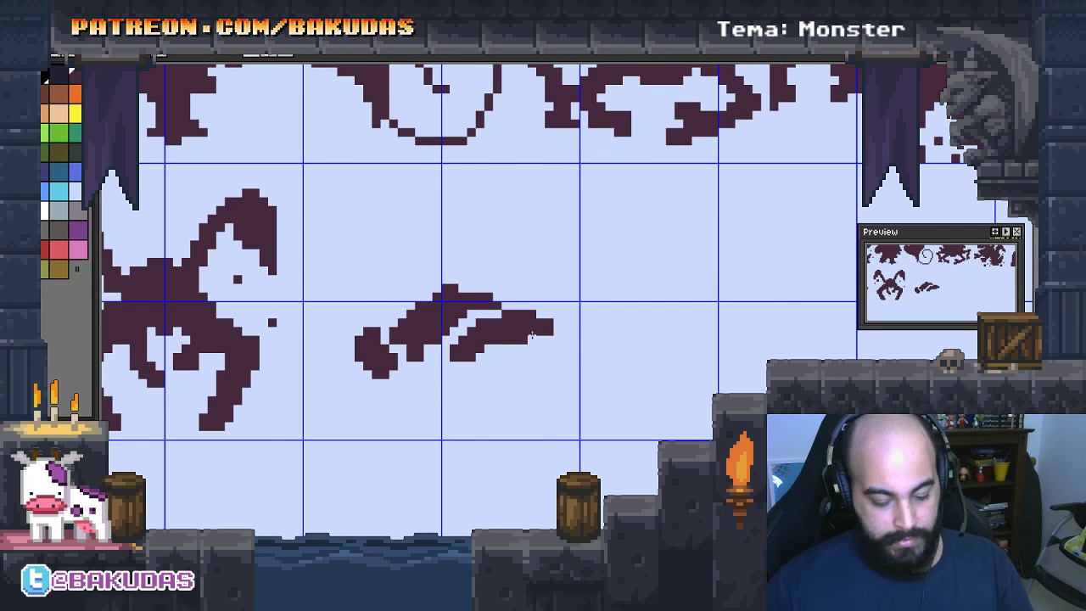
pyautogui.moveTo(507, 370); pyautogui.dragTo(576, 371)
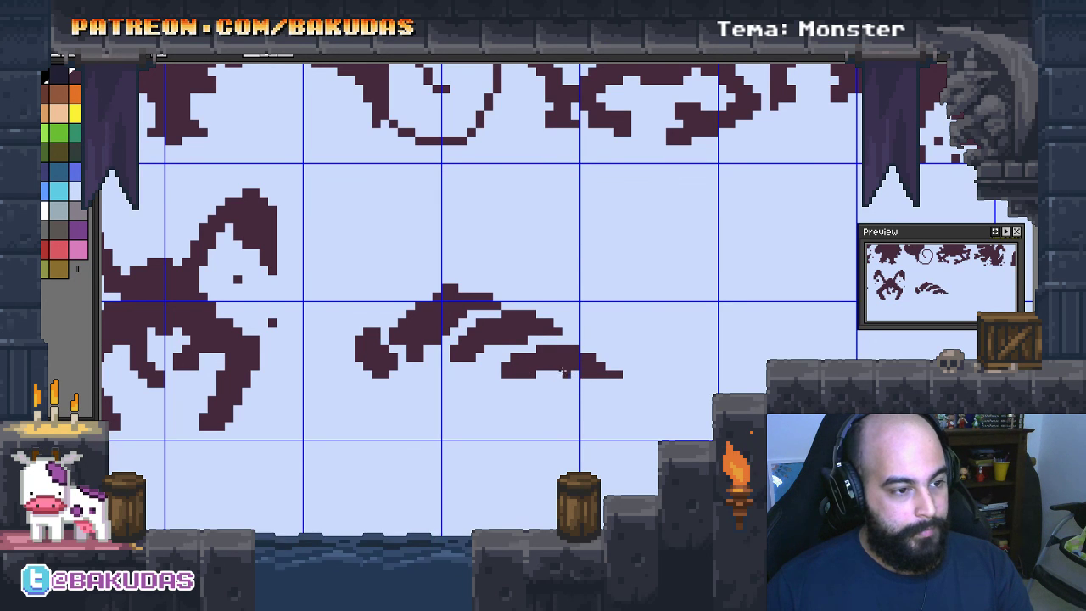
pyautogui.hscroll(-1, 543, 367)
pyautogui.hscroll(-1, 518, 365)
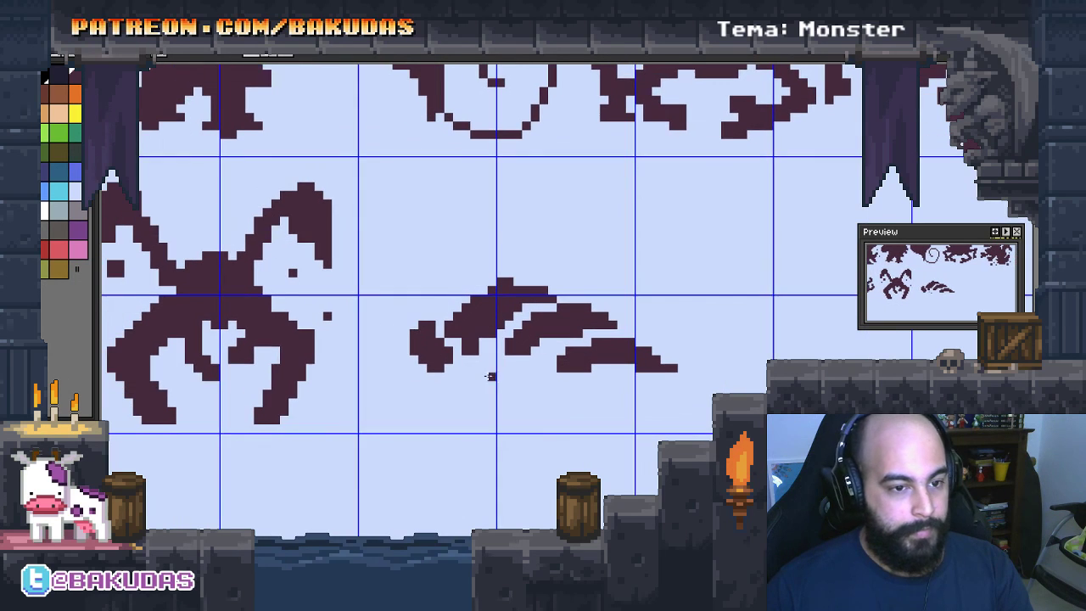
pyautogui.hscroll(-1, 484, 363)
# Build up the dark body beneath the wing and extend the lower claw
pyautogui.click(484, 363)
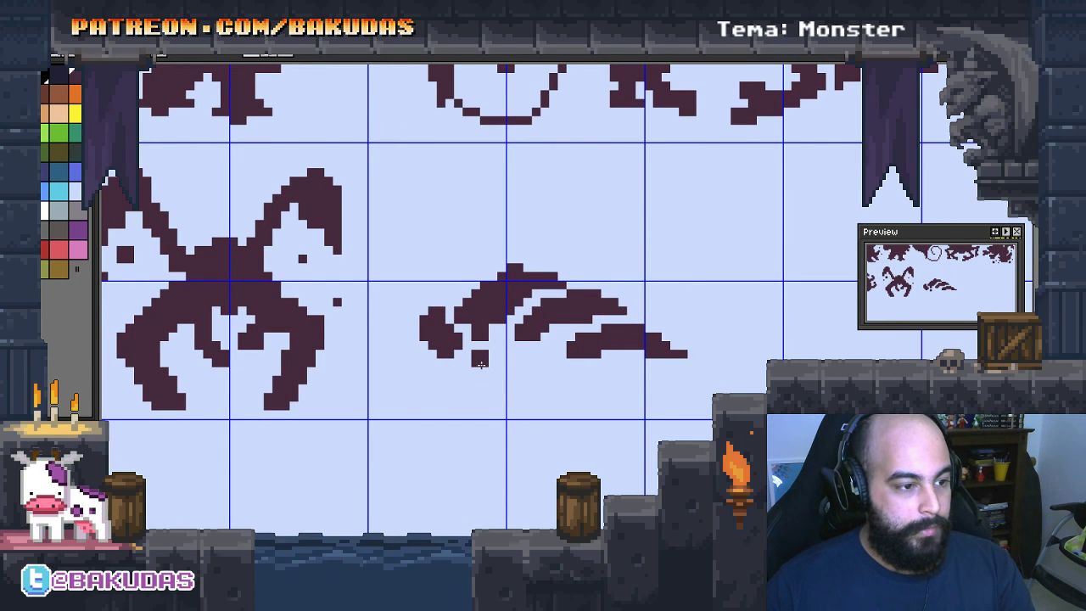
pyautogui.moveTo(480, 363)
pyautogui.mouseDown()
pyautogui.moveTo(466, 373)
pyautogui.moveTo(509, 382)
pyautogui.mouseUp()
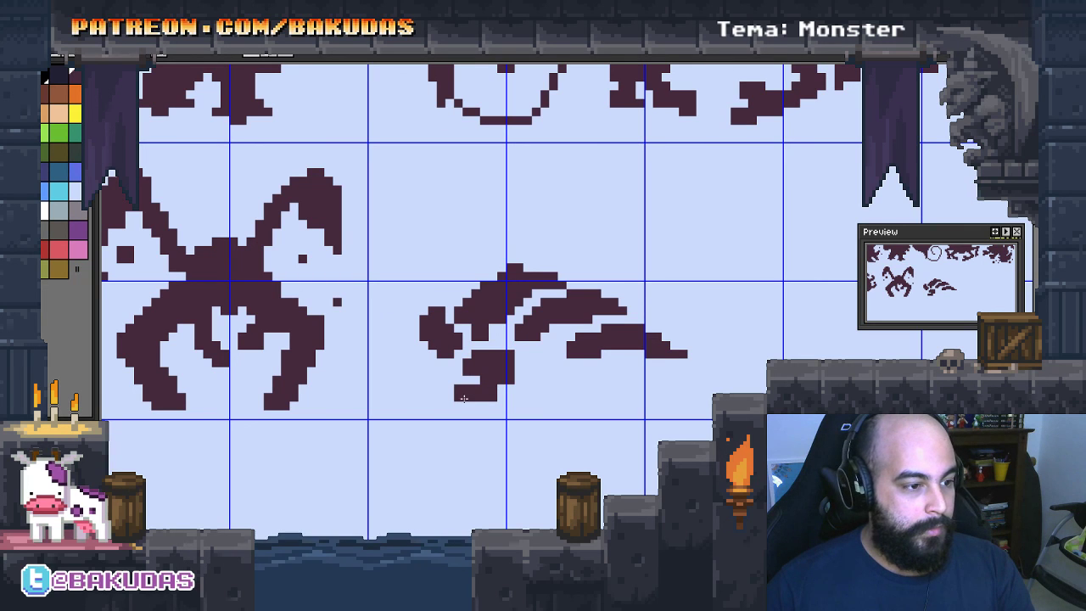
pyautogui.hscroll(1, 582, 386)
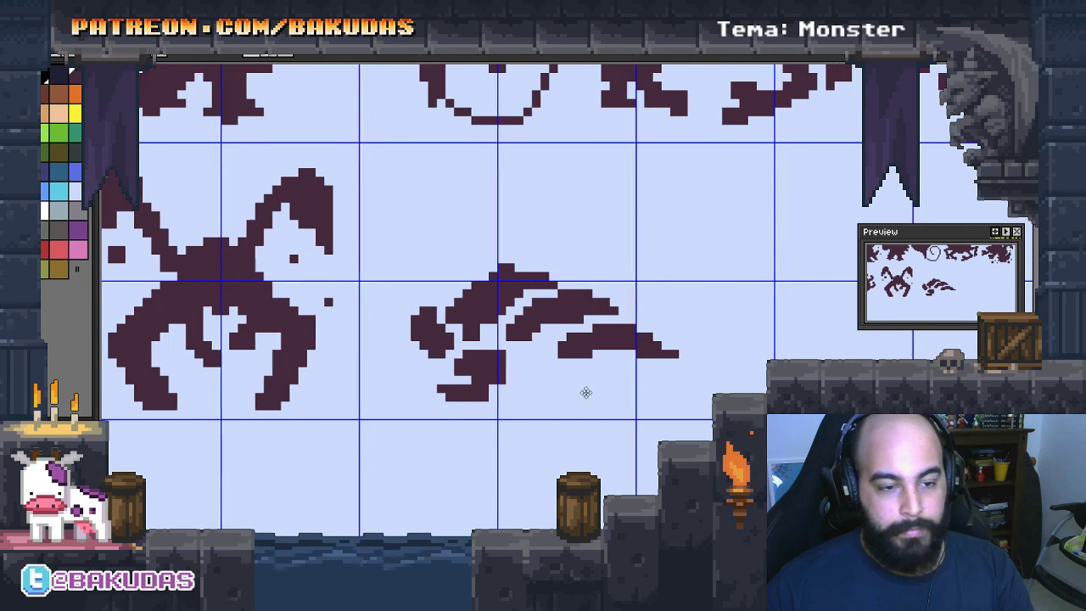
pyautogui.scroll(1, 579, 378)
pyautogui.click(528, 374)
pyautogui.moveTo(533, 369)
pyautogui.mouseDown()
pyautogui.moveTo(518, 372)
pyautogui.moveTo(519, 391)
pyautogui.moveTo(540, 366)
pyautogui.mouseUp()
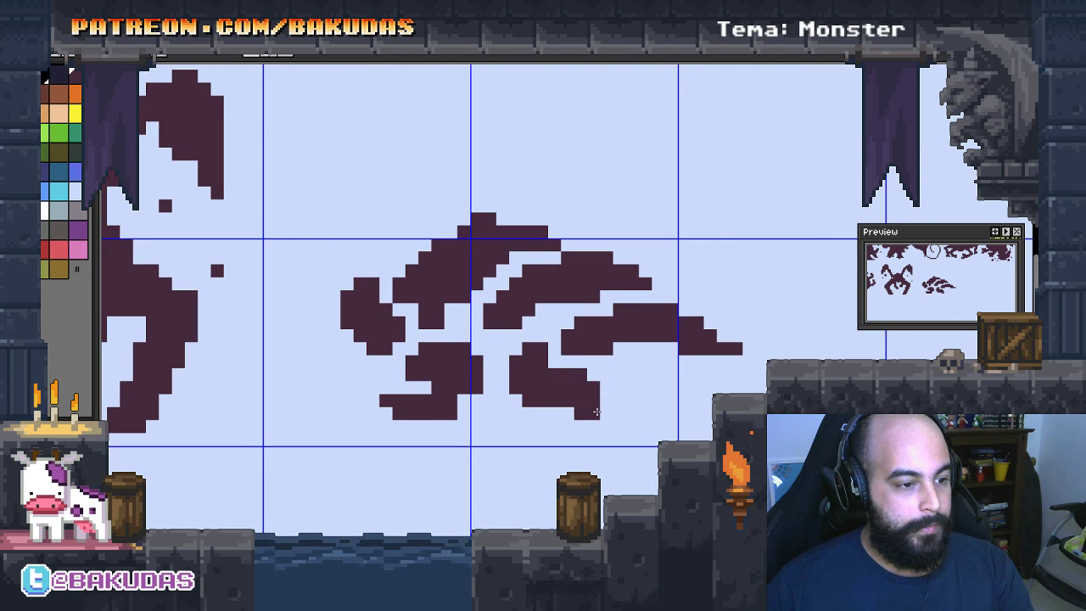
pyautogui.moveTo(606, 412); pyautogui.dragTo(580, 442)
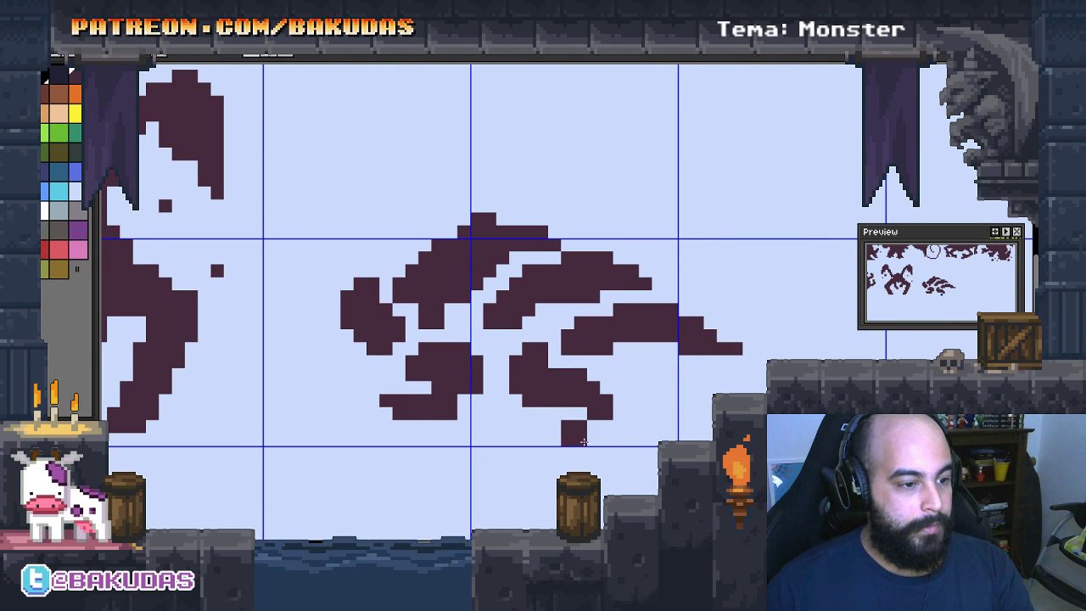
# Add a diagonal spike on the left side, trim it, and erase a stray pixel
pyautogui.moveTo(679, 420)
pyautogui.mouseDown()
pyautogui.moveTo(705, 445)
pyautogui.moveTo(688, 420)
pyautogui.mouseUp()
pyautogui.moveTo(533, 375); pyautogui.dragTo(548, 387)
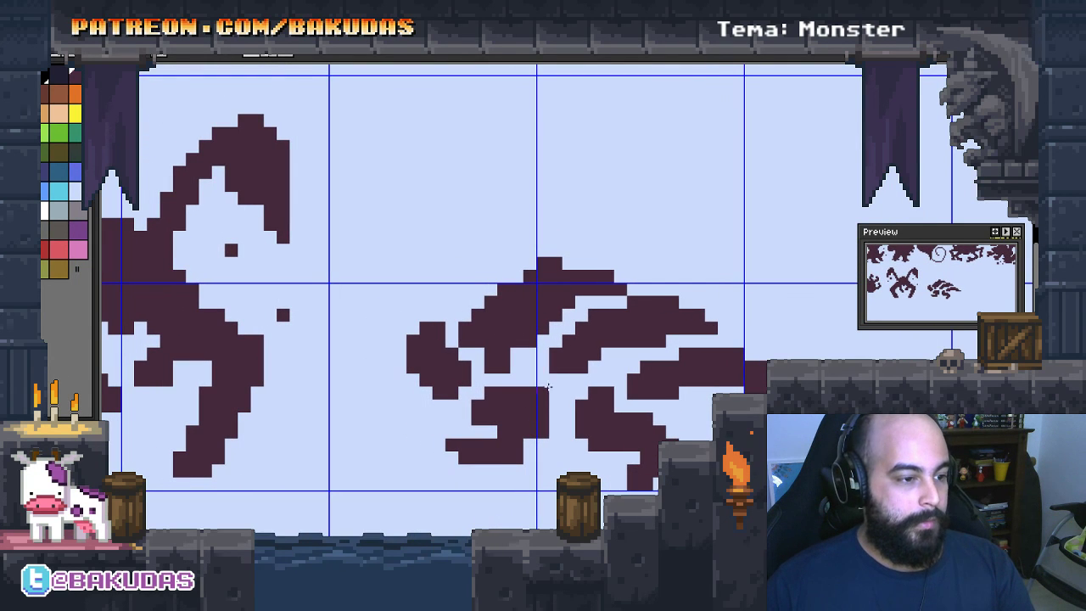
pyautogui.moveTo(478, 355); pyautogui.dragTo(503, 306)
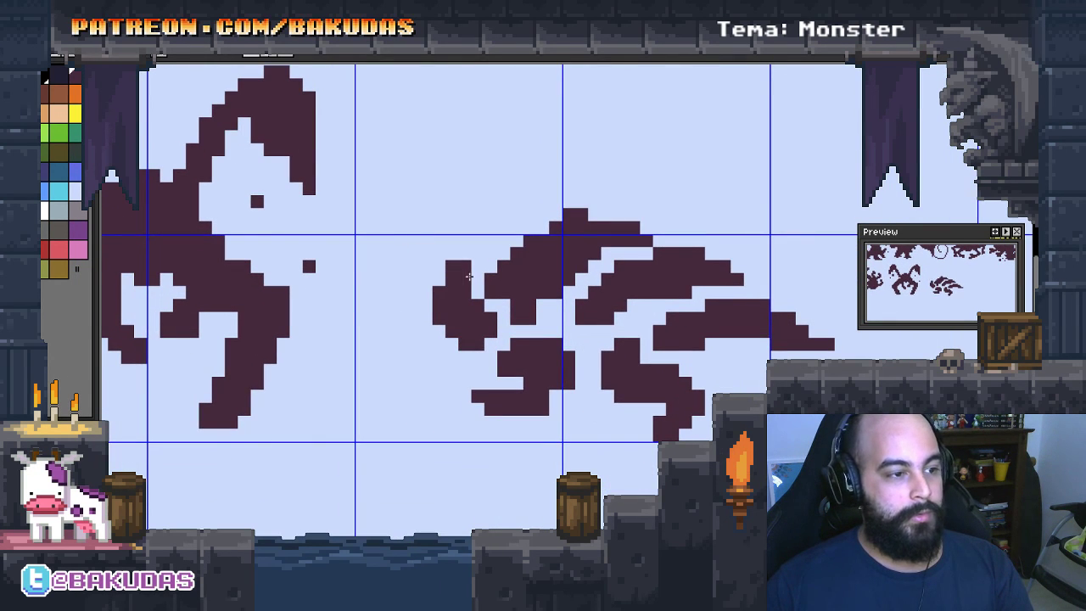
pyautogui.moveTo(426, 241); pyautogui.dragTo(434, 281)
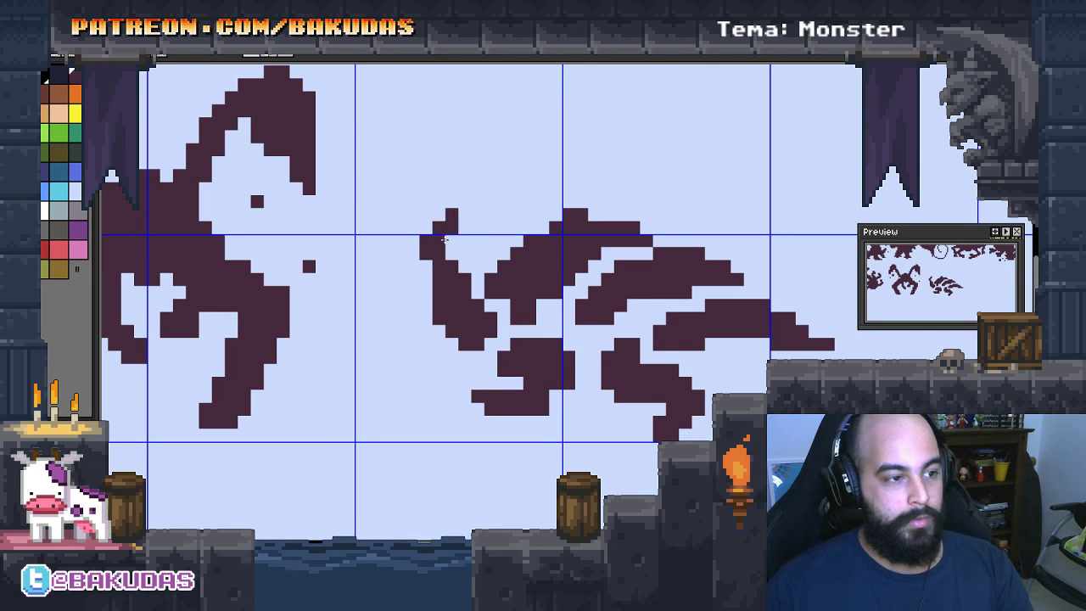
pyautogui.moveTo(449, 241)
pyautogui.mouseDown()
pyautogui.moveTo(426, 251)
pyautogui.moveTo(460, 213)
pyautogui.mouseUp()
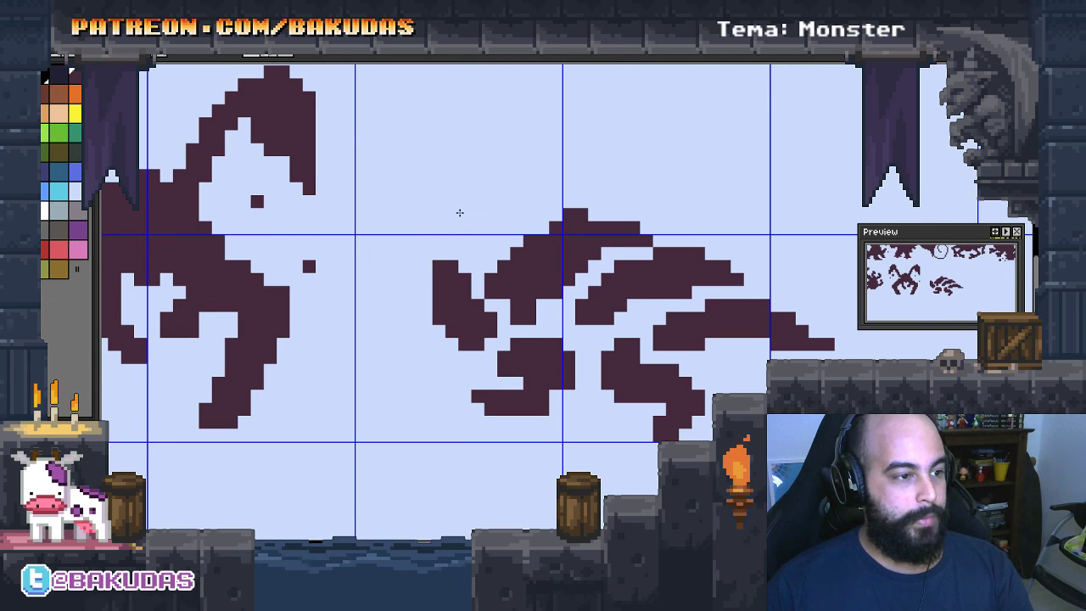
pyautogui.click(427, 267)
# Zoom and pan to bring the streaky creature and the top row into view
pyautogui.scroll(-2, 496, 285)
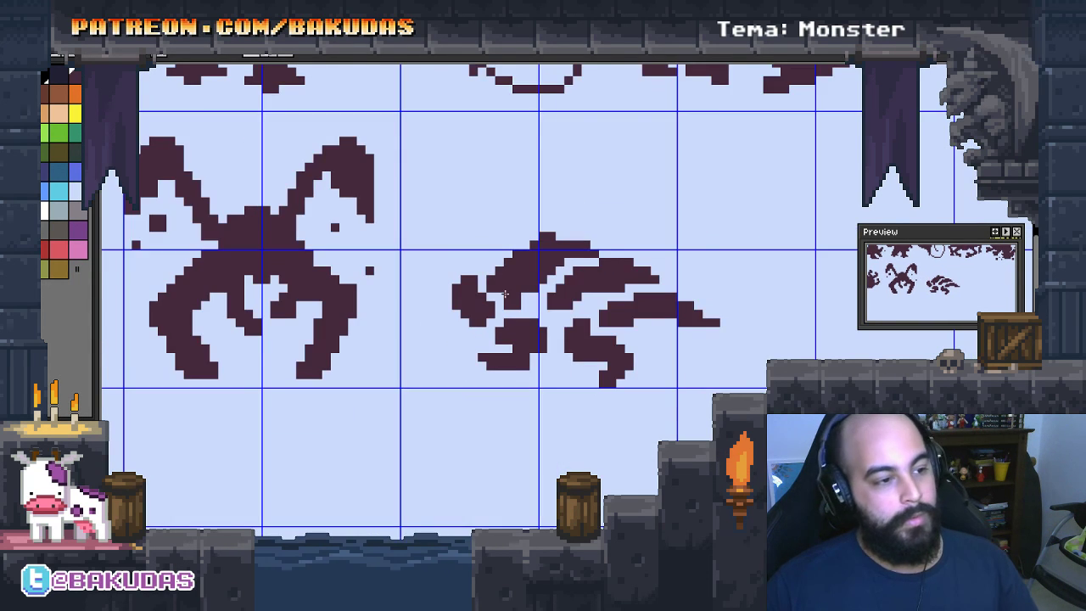
pyautogui.scroll(1, 506, 301)
pyautogui.scroll(1, 507, 301)
pyautogui.scroll(-2, 624, 326)
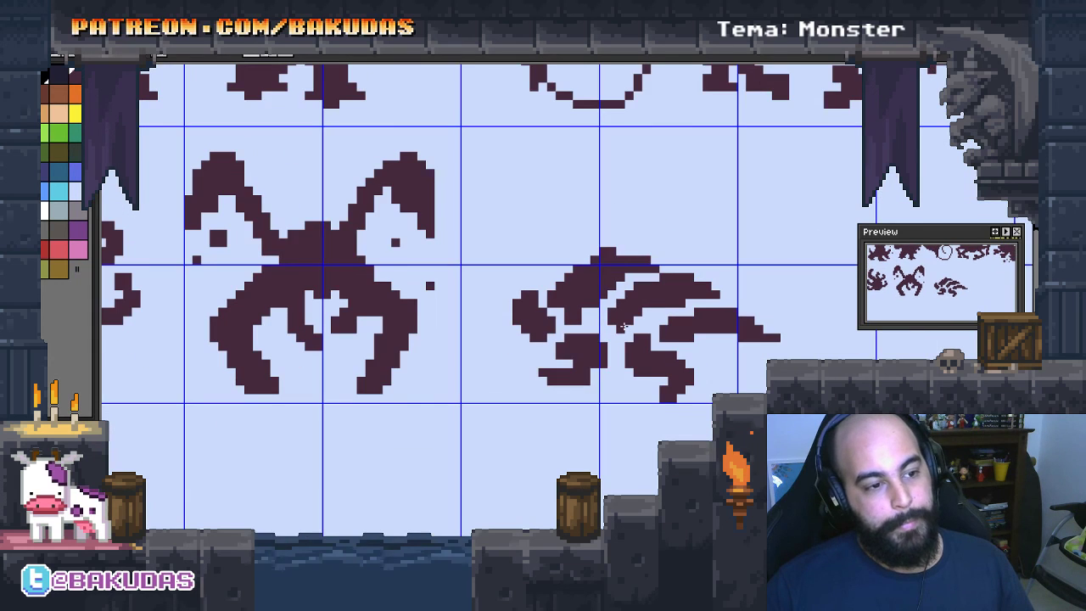
pyautogui.scroll(-2, 623, 326)
pyautogui.scroll(2, 624, 326)
pyautogui.scroll(2, 594, 357)
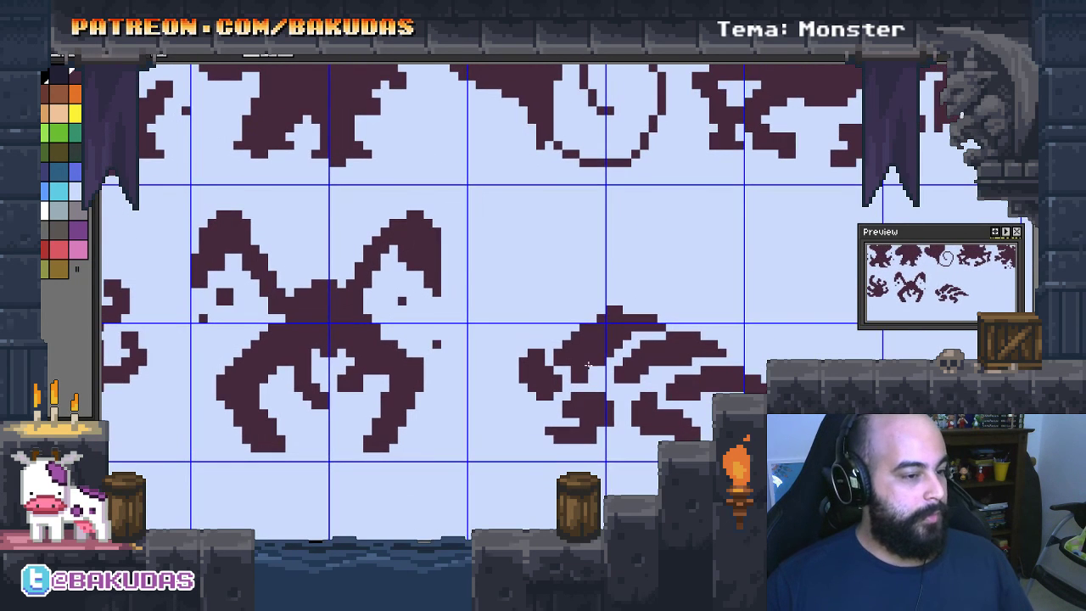
pyautogui.moveTo(514, 309); pyautogui.dragTo(489, 281)
# Marquee-select the streaky creature, move it left and up in its cell, and deselect
pyautogui.moveTo(611, 374); pyautogui.dragTo(614, 394)
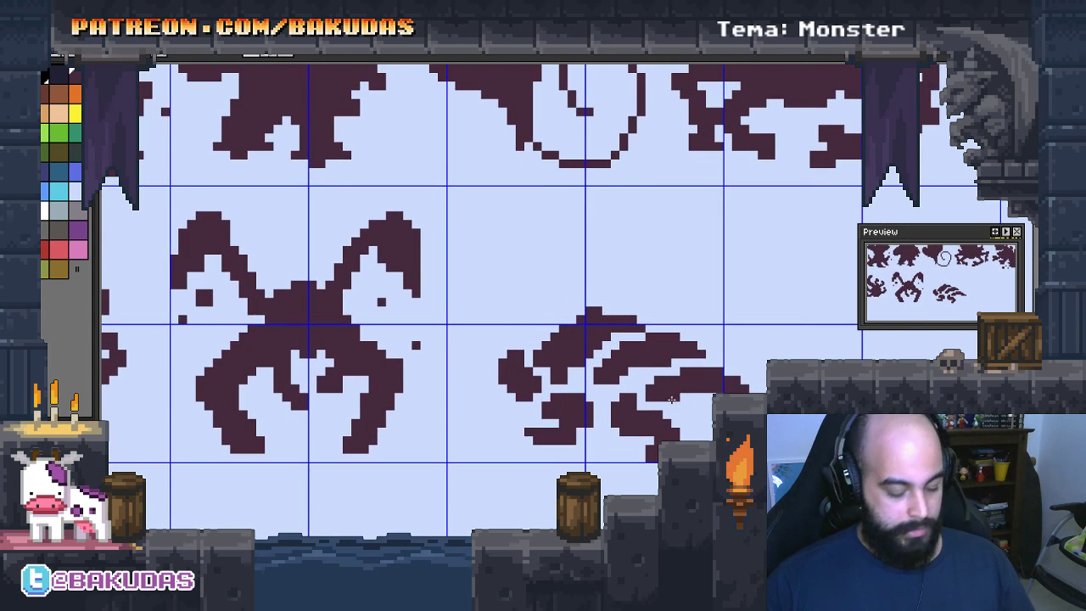
pyautogui.moveTo(781, 461); pyautogui.dragTo(485, 275)
pyautogui.moveTo(602, 397); pyautogui.dragTo(554, 356)
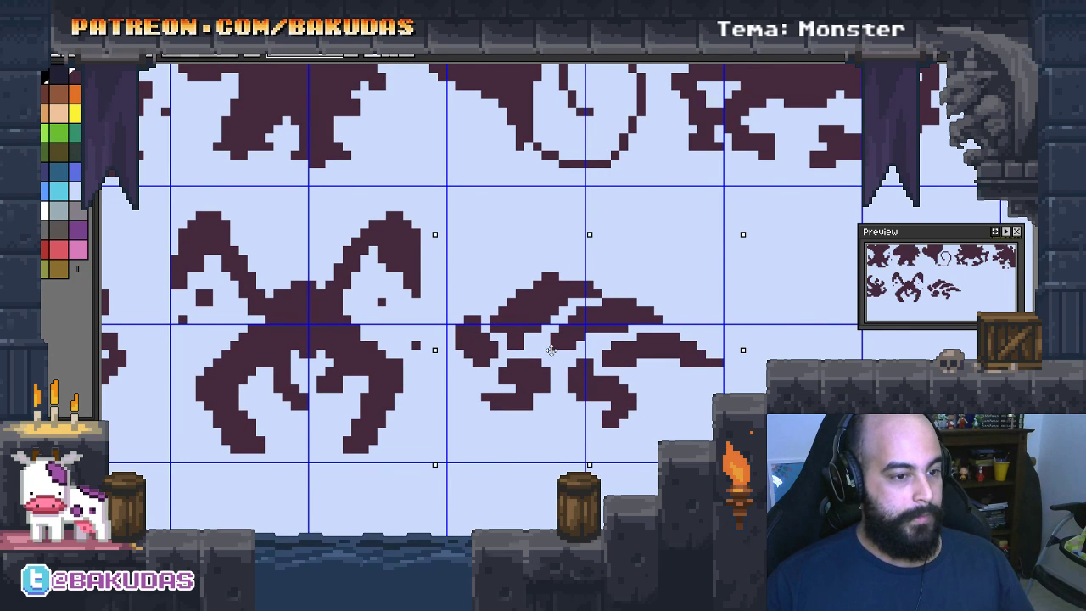
pyautogui.hotkey('ctrl', 'd')
pyautogui.moveTo(696, 361); pyautogui.dragTo(694, 371)
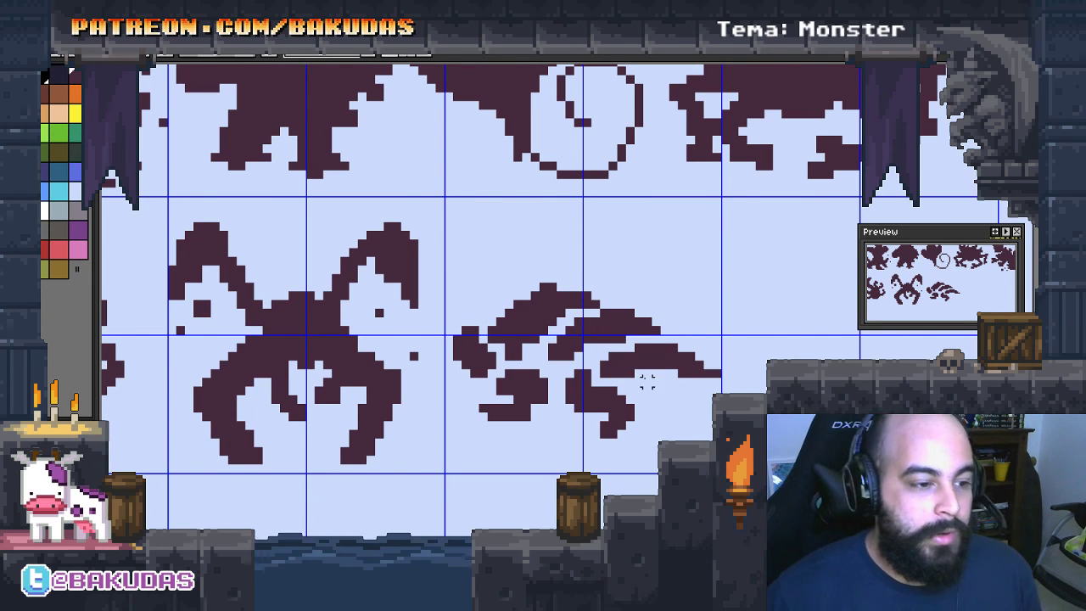
pyautogui.moveTo(612, 374); pyautogui.dragTo(644, 390)
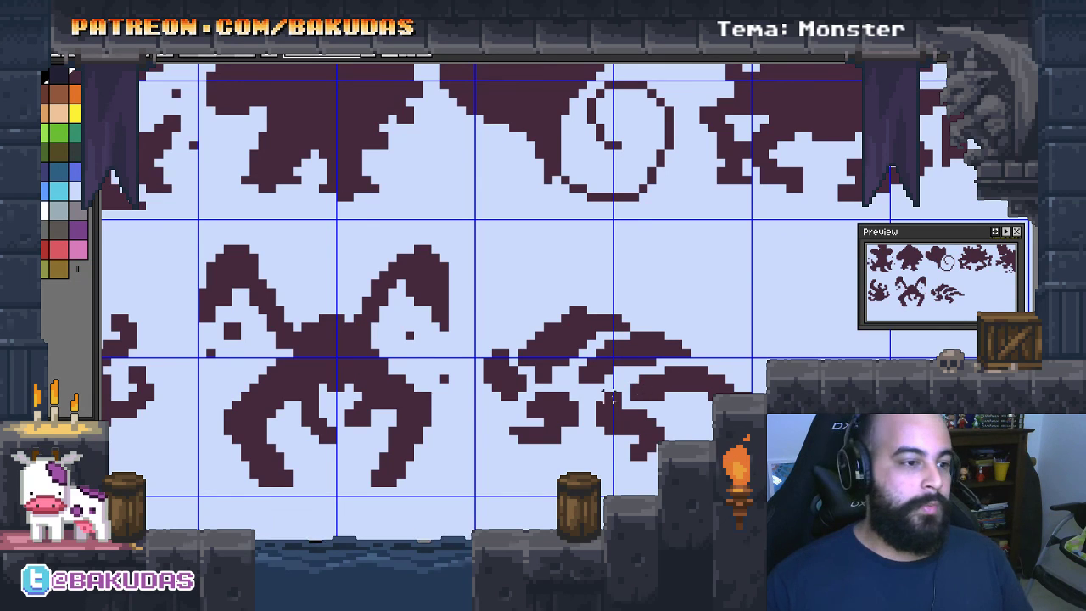
pyautogui.scroll(-2, 610, 396)
pyautogui.scroll(3, 643, 286)
pyautogui.scroll(1, 735, 252)
pyautogui.scroll(-1, 632, 340)
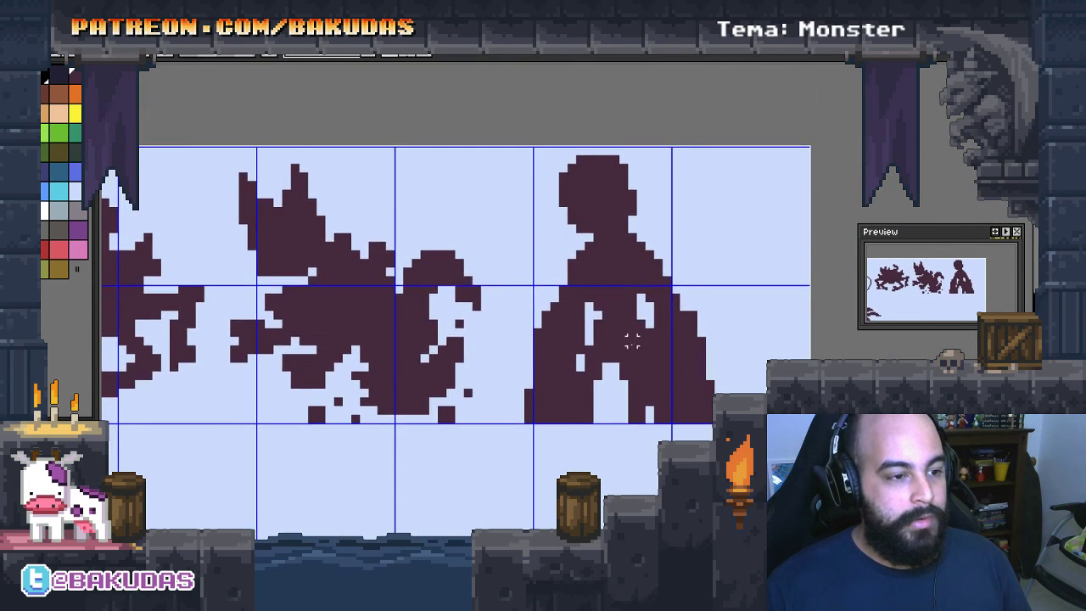
pyautogui.scroll(1, 633, 341)
pyautogui.scroll(1, 635, 344)
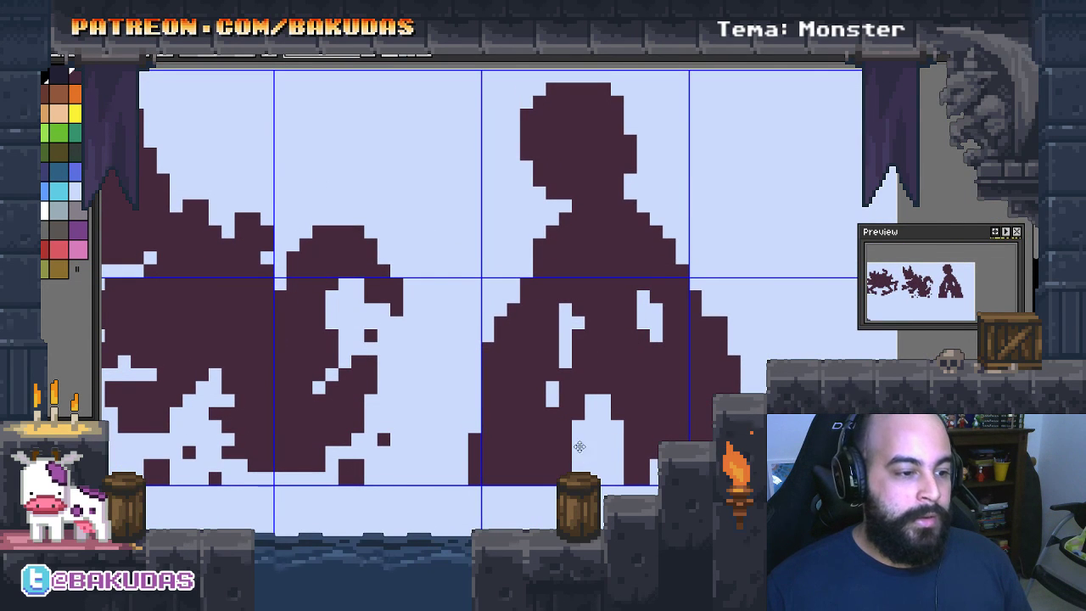
pyautogui.scroll(-1, 580, 447)
pyautogui.scroll(1, 533, 462)
pyautogui.scroll(1, 610, 425)
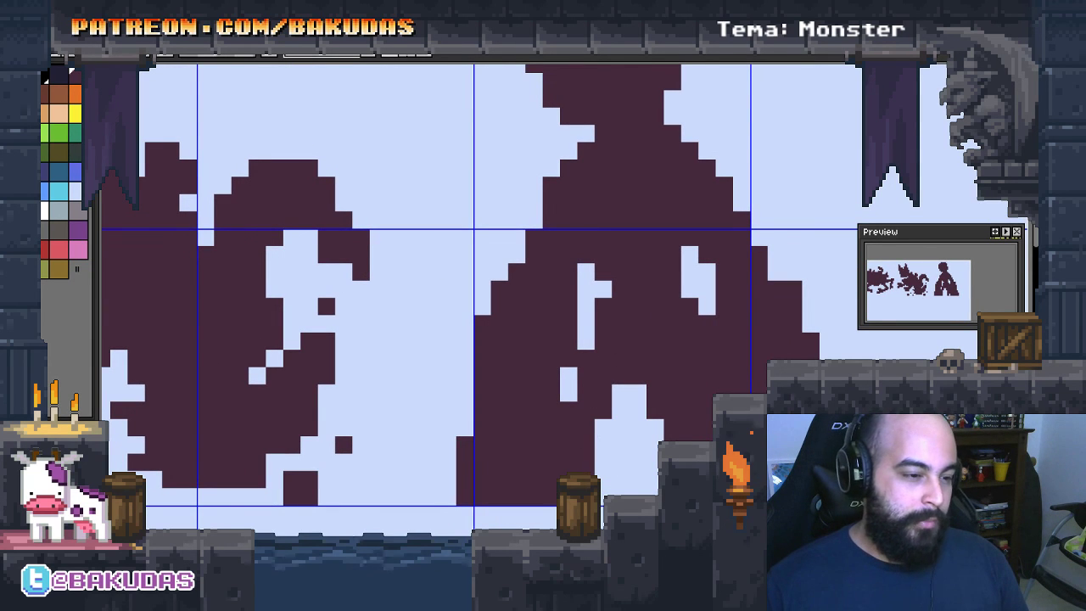
pyautogui.moveTo(622, 392)
pyautogui.mouseDown()
pyautogui.moveTo(618, 410)
pyautogui.moveTo(642, 424)
pyautogui.mouseUp()
pyautogui.scroll(-1, 617, 389)
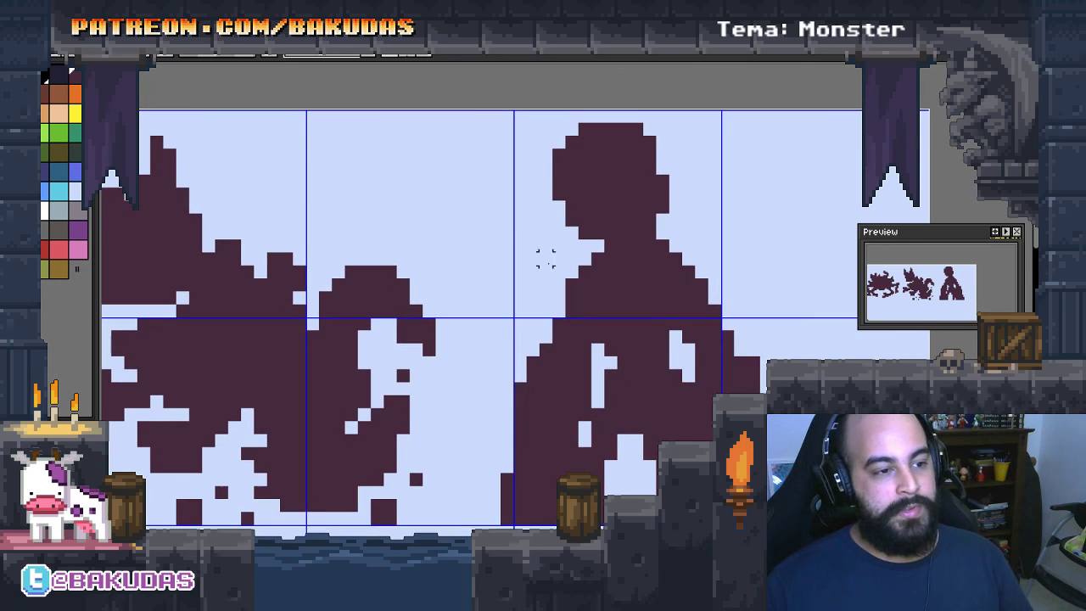
pyautogui.moveTo(524, 133)
pyautogui.mouseDown()
pyautogui.moveTo(679, 252)
pyautogui.moveTo(736, 332)
pyautogui.mouseUp()
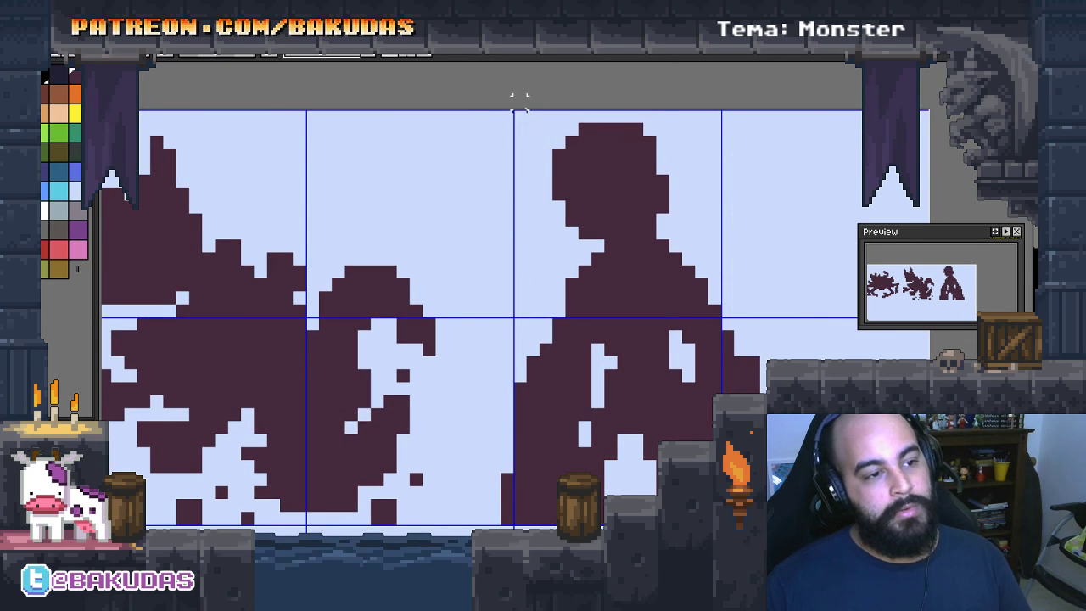
pyautogui.moveTo(635, 271); pyautogui.dragTo(644, 275)
pyautogui.click(766, 297)
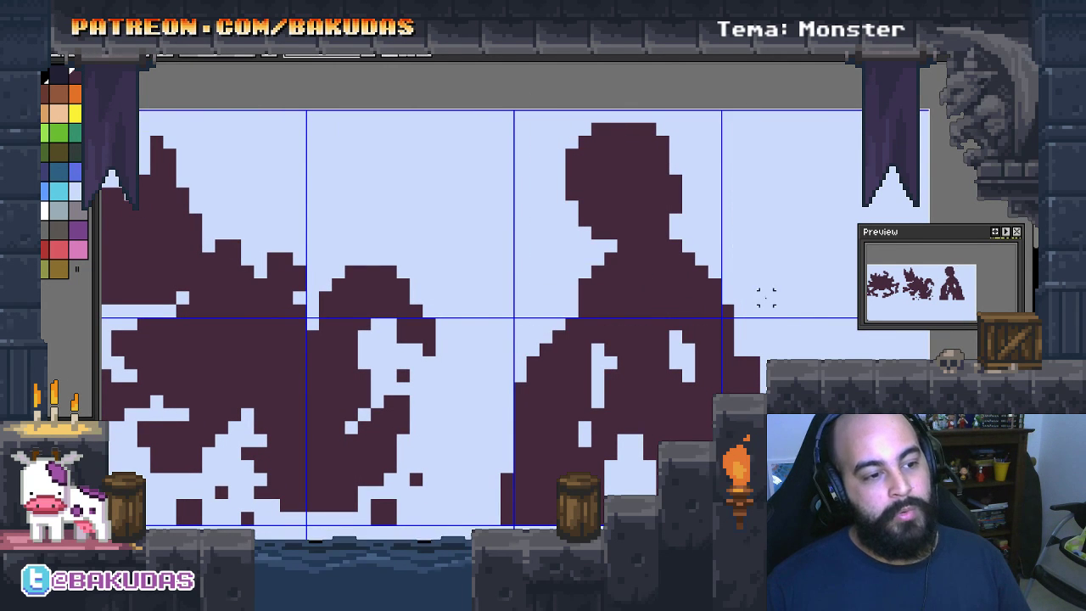
pyautogui.scroll(-2, 767, 310)
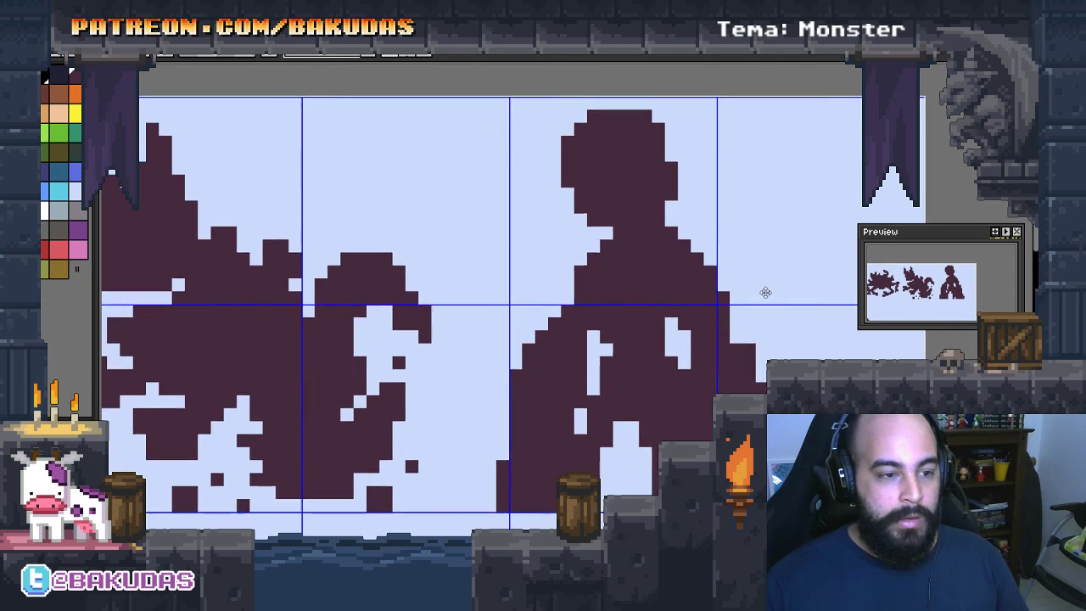
pyautogui.hotkey('ctrl', 'z')
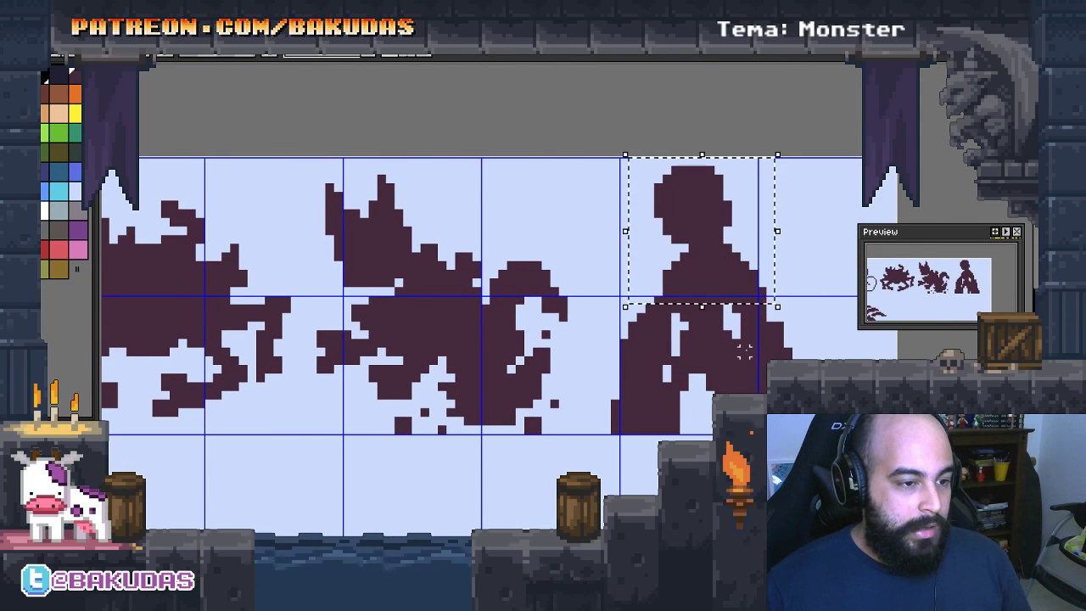
pyautogui.hotkey('ctrl', 'z')
pyautogui.scroll(-1, 722, 348)
pyautogui.scroll(1, 690, 337)
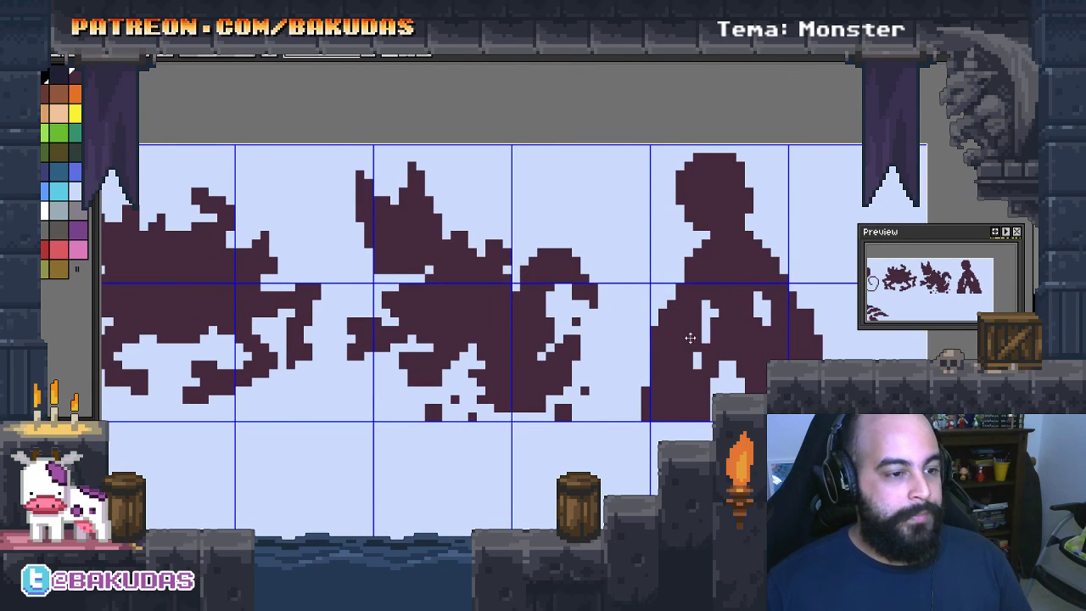
pyautogui.scroll(-2, 662, 348)
pyautogui.scroll(1, 569, 373)
pyautogui.scroll(1, 581, 380)
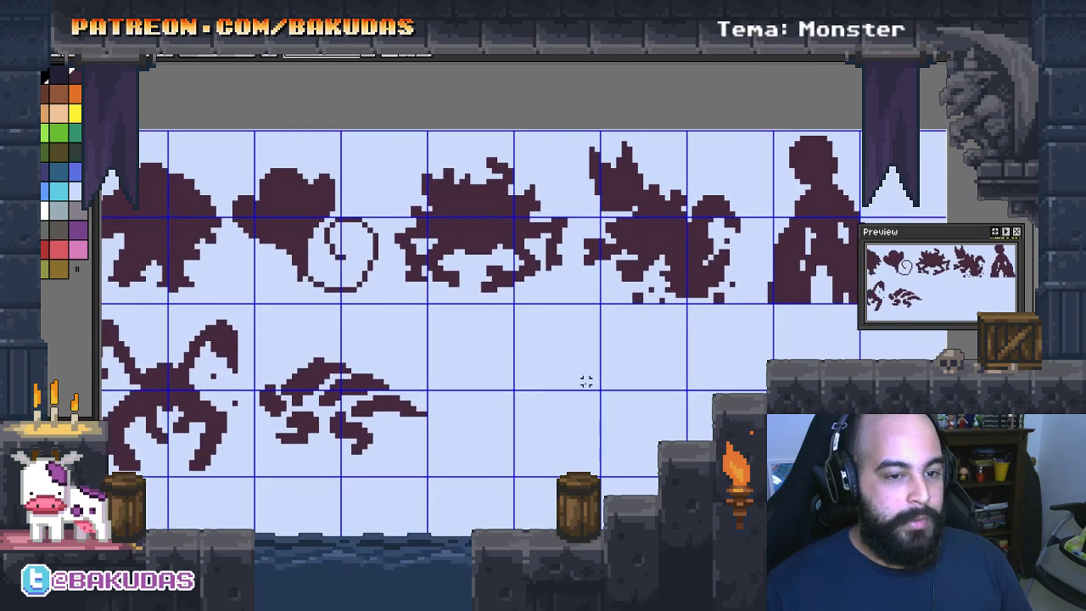
pyautogui.scroll(-1, 586, 382)
pyautogui.scroll(-1, 589, 370)
pyautogui.scroll(-1, 592, 367)
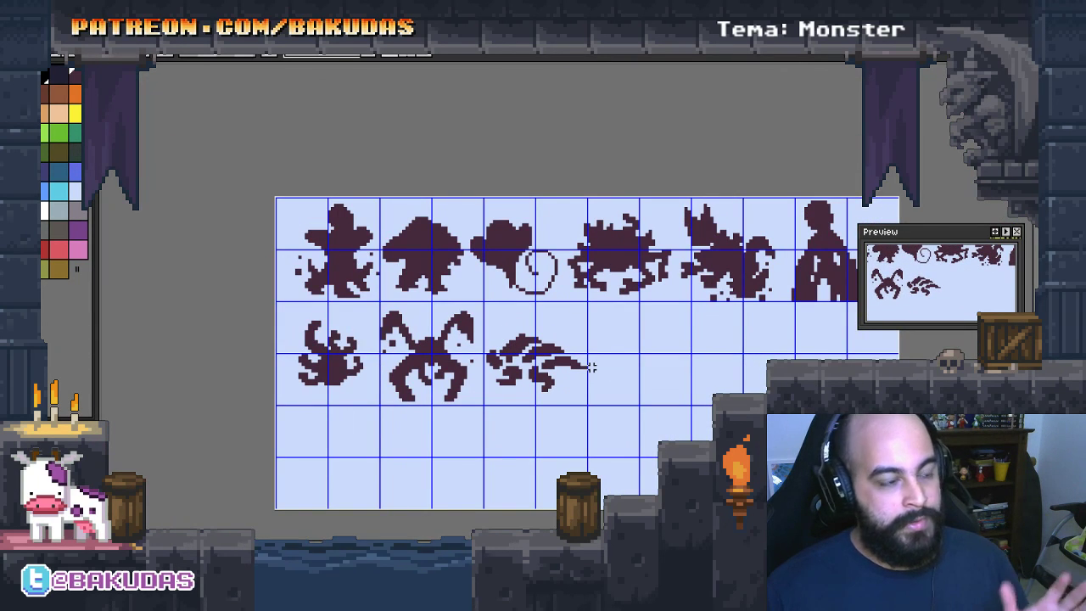
pyautogui.moveTo(592, 366); pyautogui.dragTo(533, 351)
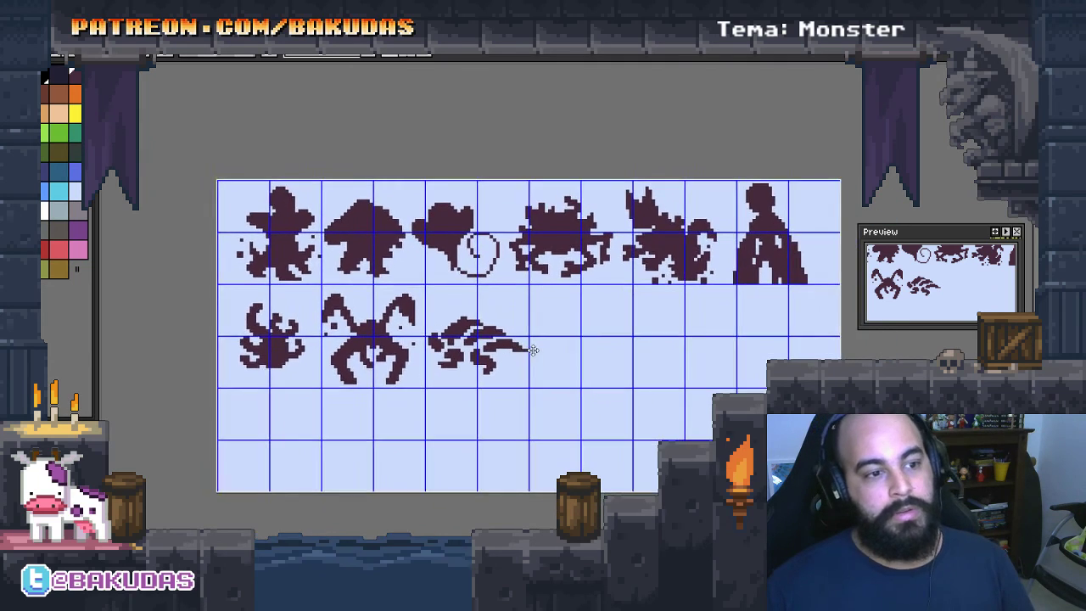
pyautogui.scroll(1, 533, 350)
pyautogui.scroll(1, 597, 300)
pyautogui.moveTo(686, 169); pyautogui.dragTo(827, 324)
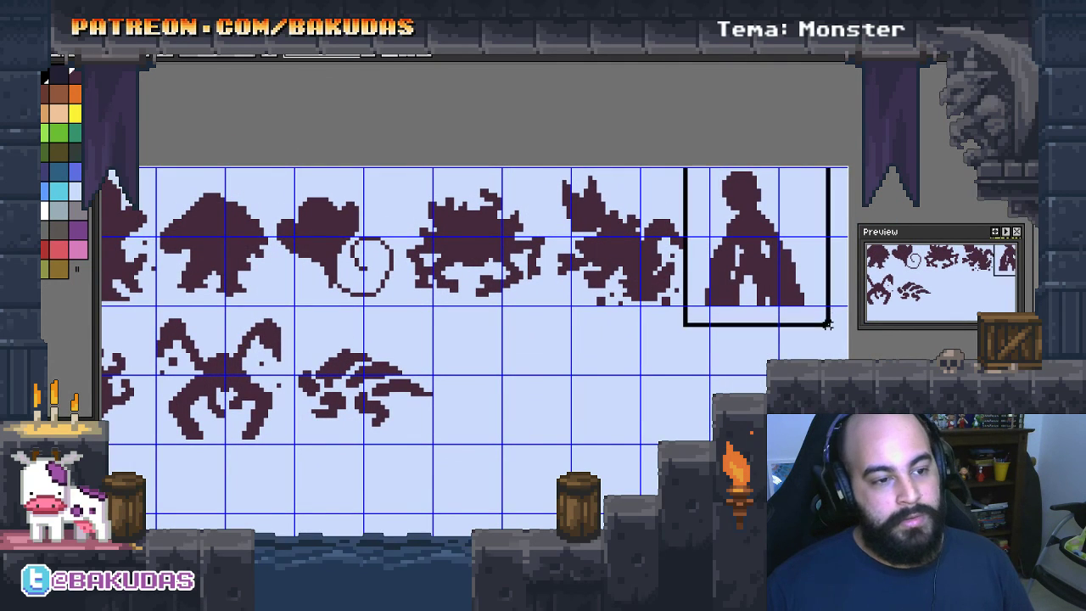
pyautogui.click(810, 318)
pyautogui.scroll(1, 805, 315)
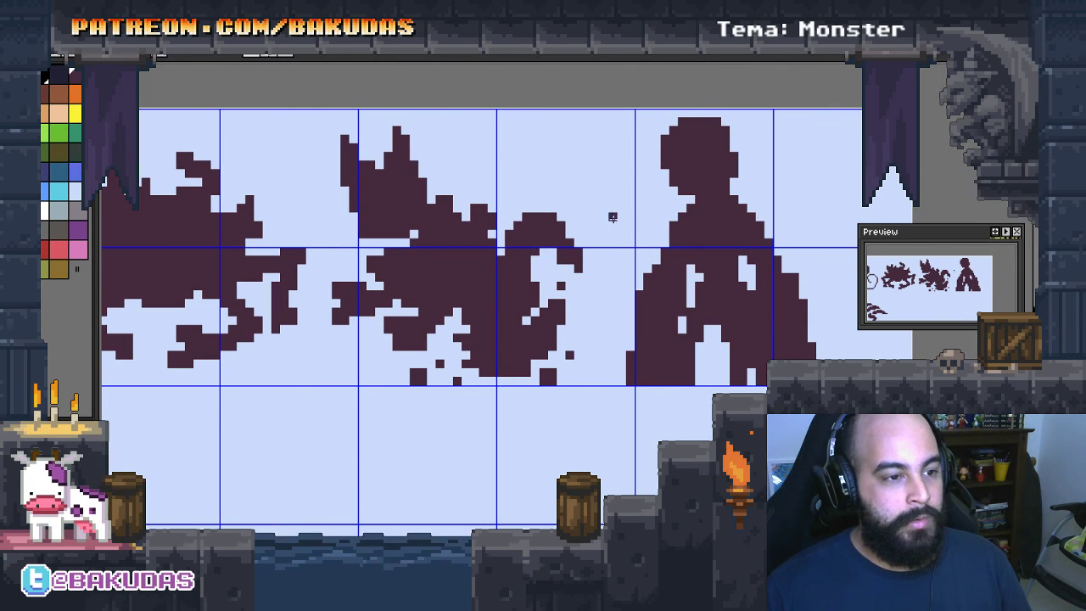
pyautogui.moveTo(638, 112); pyautogui.dragTo(758, 168)
pyautogui.hotkey('ctrl', 'z')
pyautogui.scroll(-1, 738, 170)
pyautogui.scroll(-1, 679, 281)
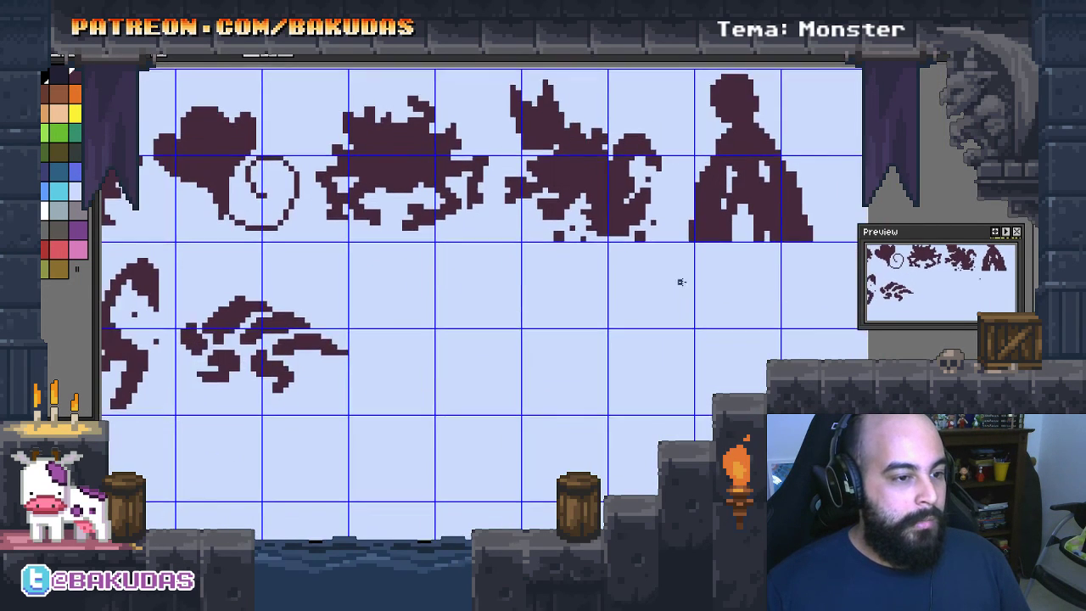
pyautogui.scroll(1, 671, 297)
pyautogui.moveTo(651, 321); pyautogui.dragTo(651, 334)
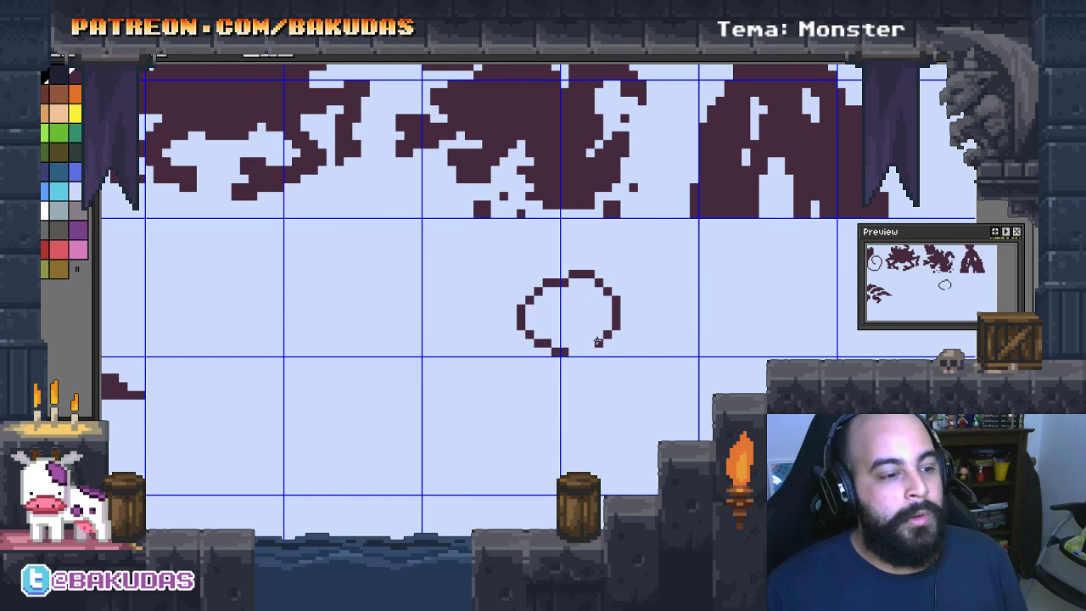
pyautogui.scroll(2, 606, 399)
pyautogui.scroll(1, 680, 375)
pyautogui.scroll(2, 680, 374)
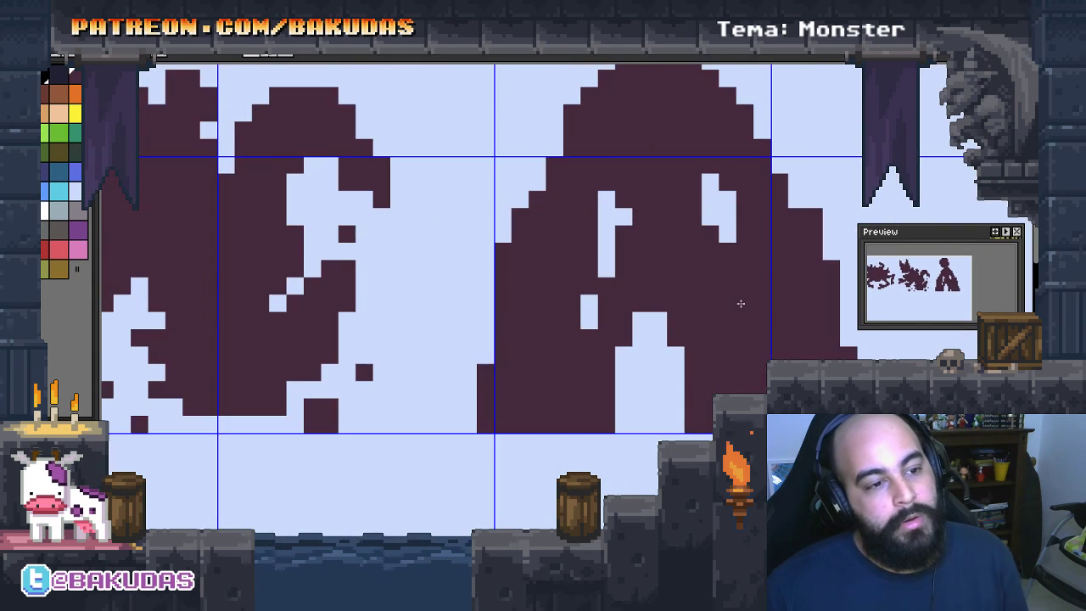
pyautogui.scroll(-1, 739, 303)
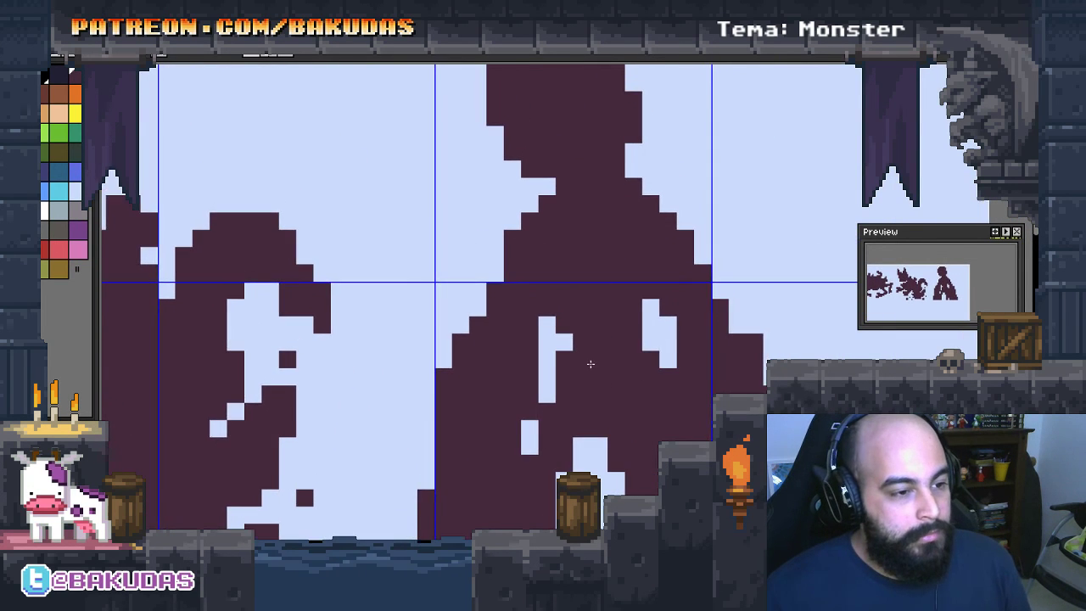
pyautogui.scroll(-2, 589, 363)
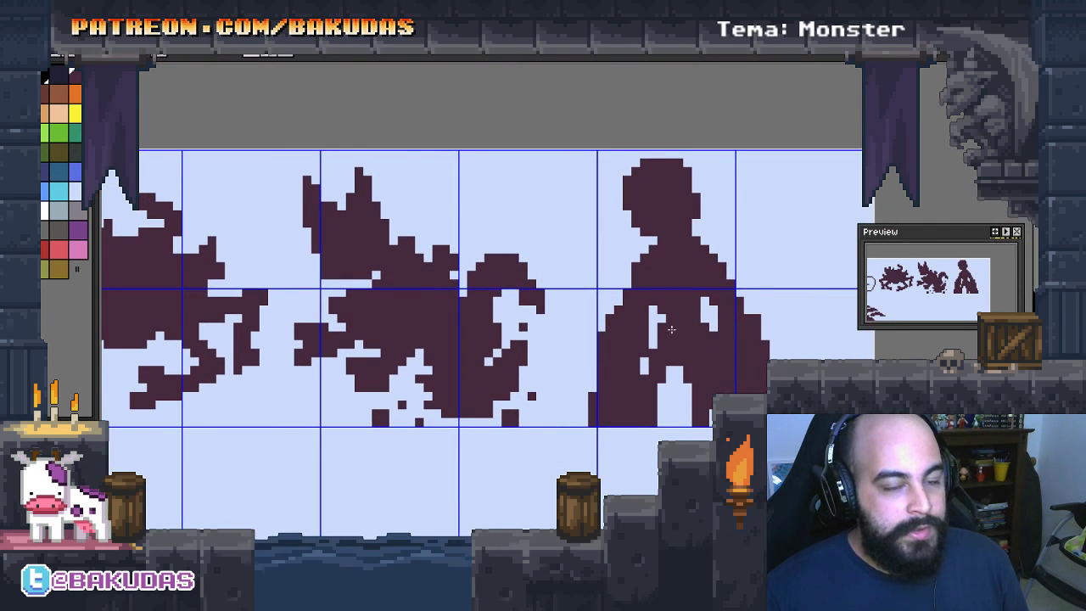
pyautogui.scroll(-1, 650, 323)
pyautogui.scroll(-1, 637, 306)
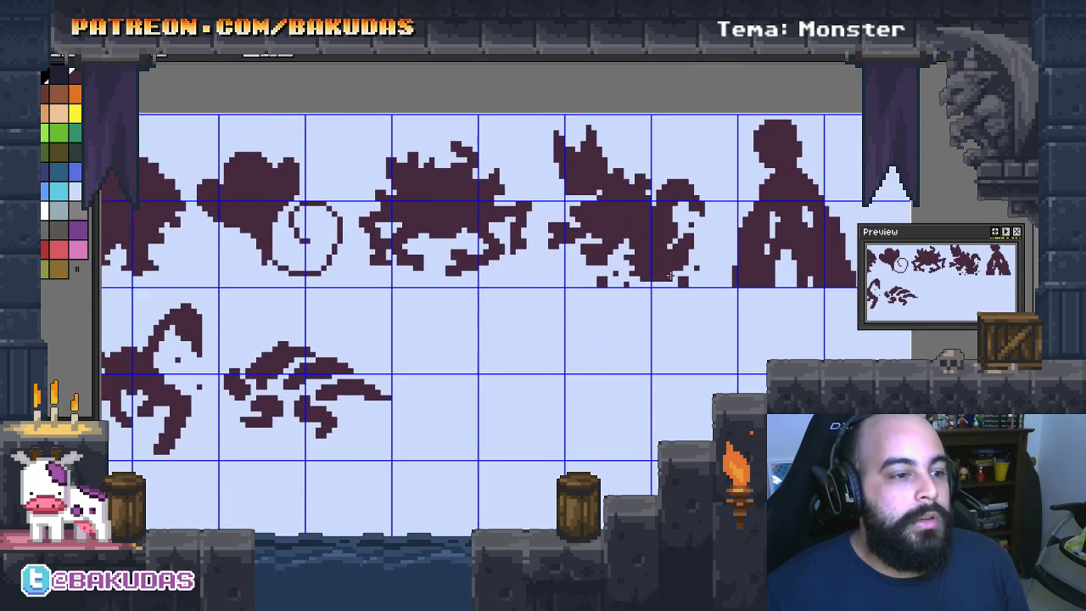
pyautogui.scroll(-1, 626, 289)
pyautogui.scroll(1, 526, 266)
pyautogui.scroll(1, 502, 257)
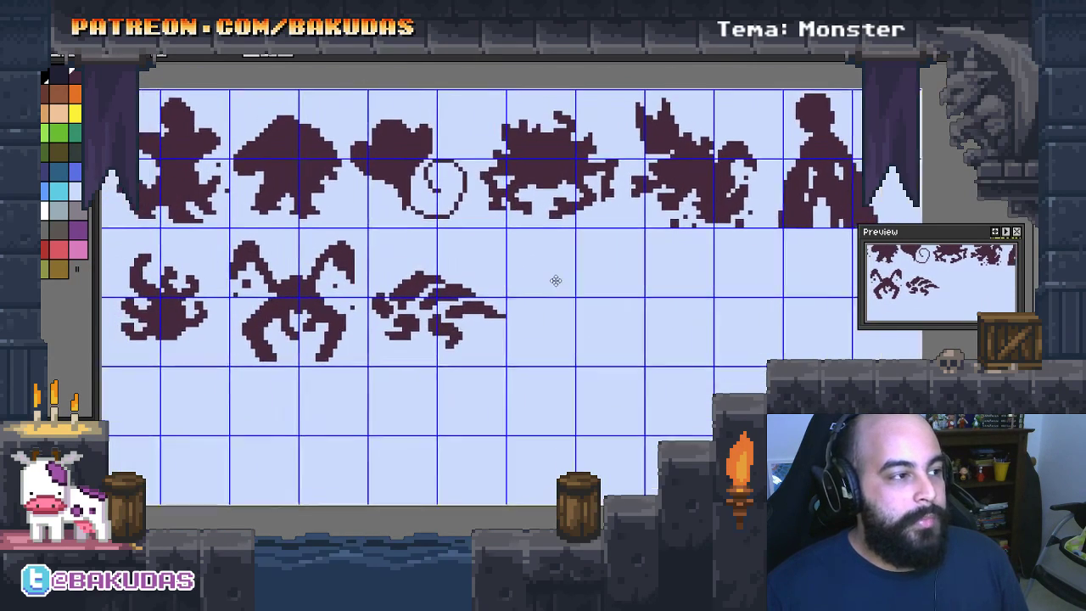
pyautogui.moveTo(575, 279); pyautogui.dragTo(592, 275)
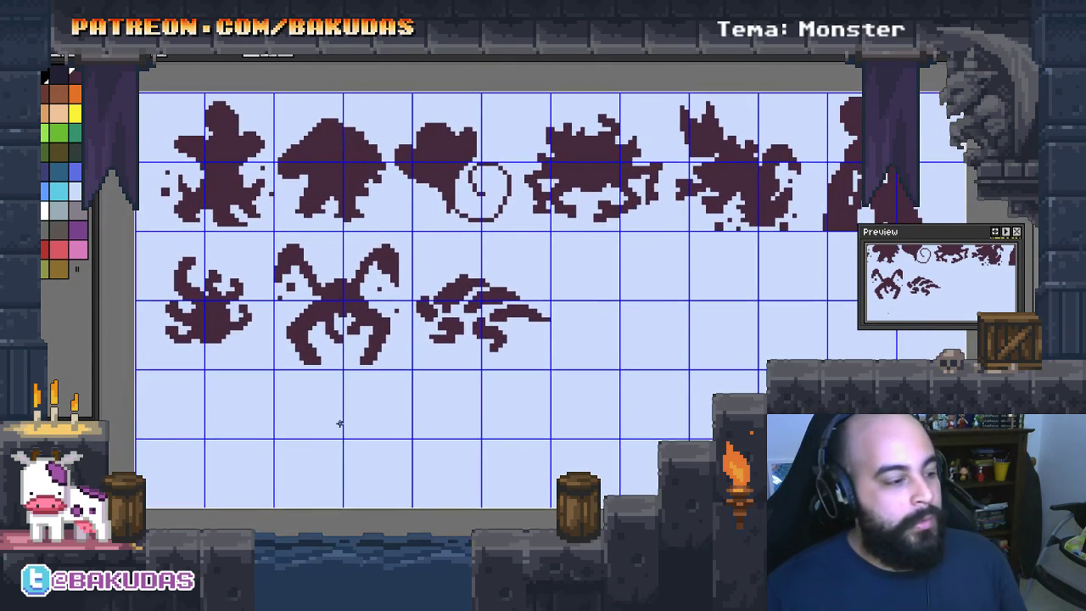
pyautogui.press('Tab')
pyautogui.press('Tab')
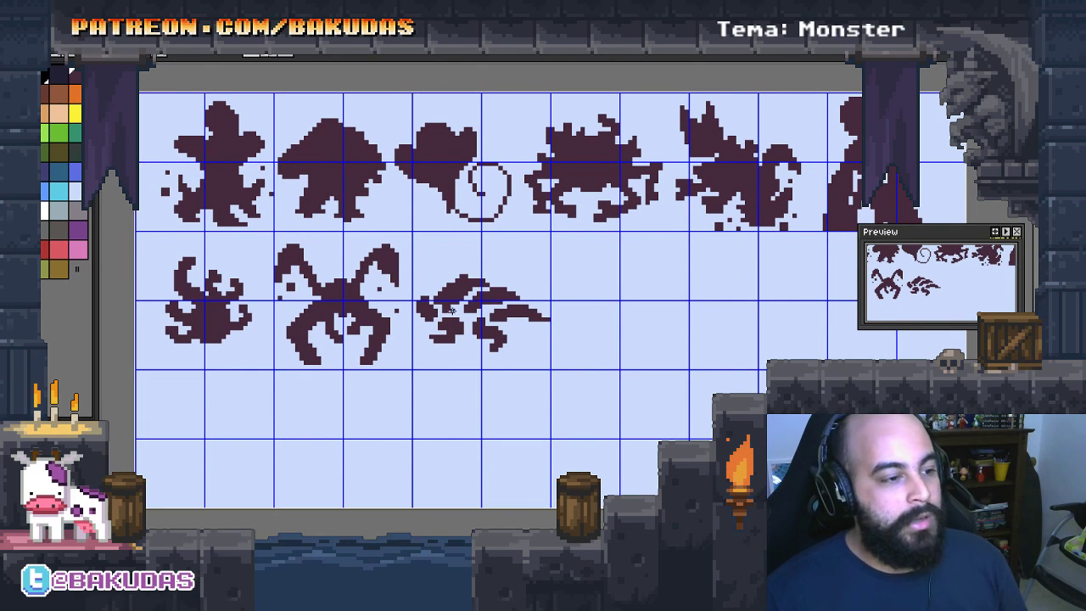
pyautogui.scroll(1, 451, 310)
pyautogui.scroll(1, 463, 311)
# Zoom in and add two dark pixels to the swirly third creature of row two
pyautogui.scroll(1, 473, 311)
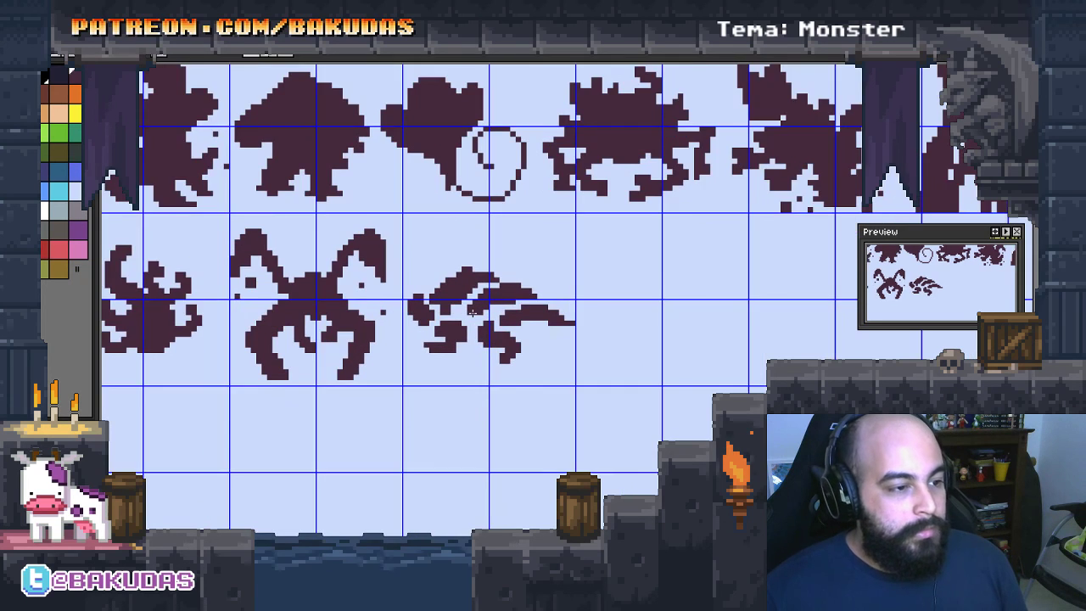
pyautogui.scroll(1, 473, 311)
pyautogui.scroll(1, 457, 316)
pyautogui.scroll(1, 472, 315)
pyautogui.scroll(1, 472, 311)
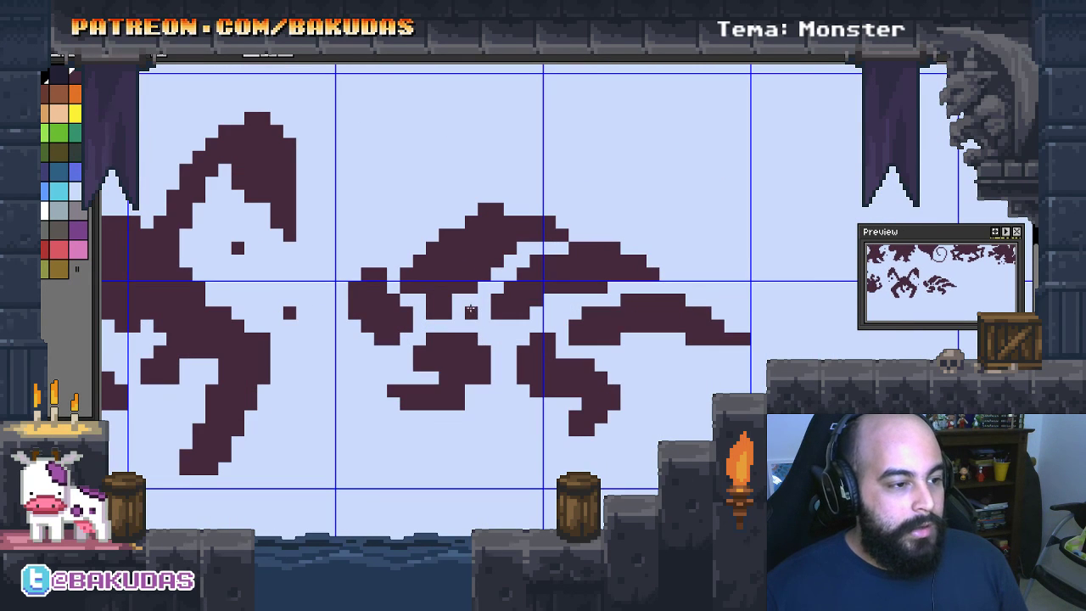
pyautogui.moveTo(458, 300); pyautogui.dragTo(497, 301)
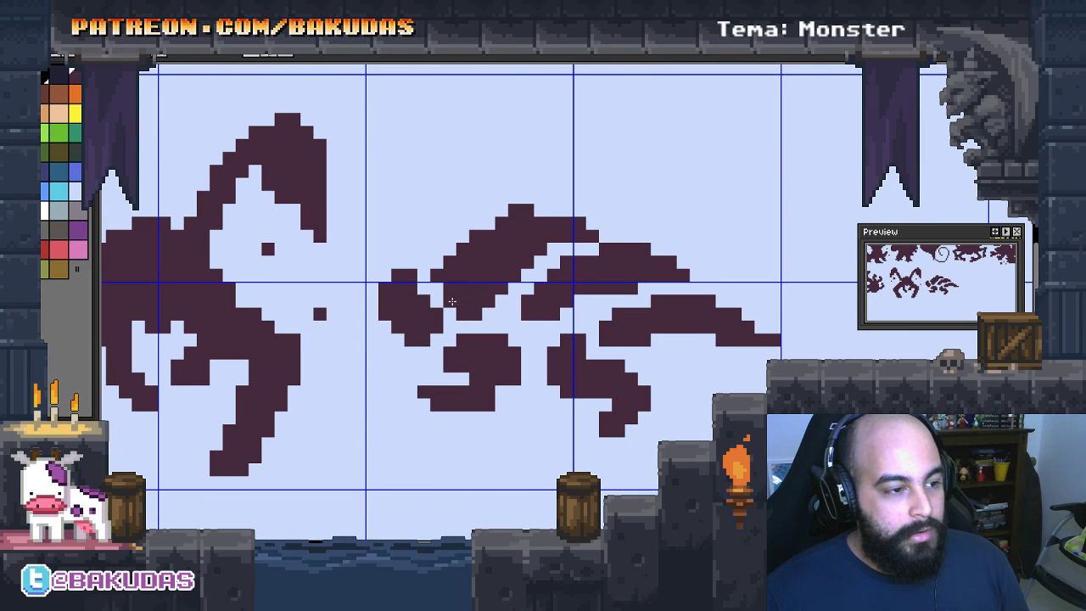
pyautogui.scroll(1, 580, 312)
pyautogui.scroll(1, 544, 314)
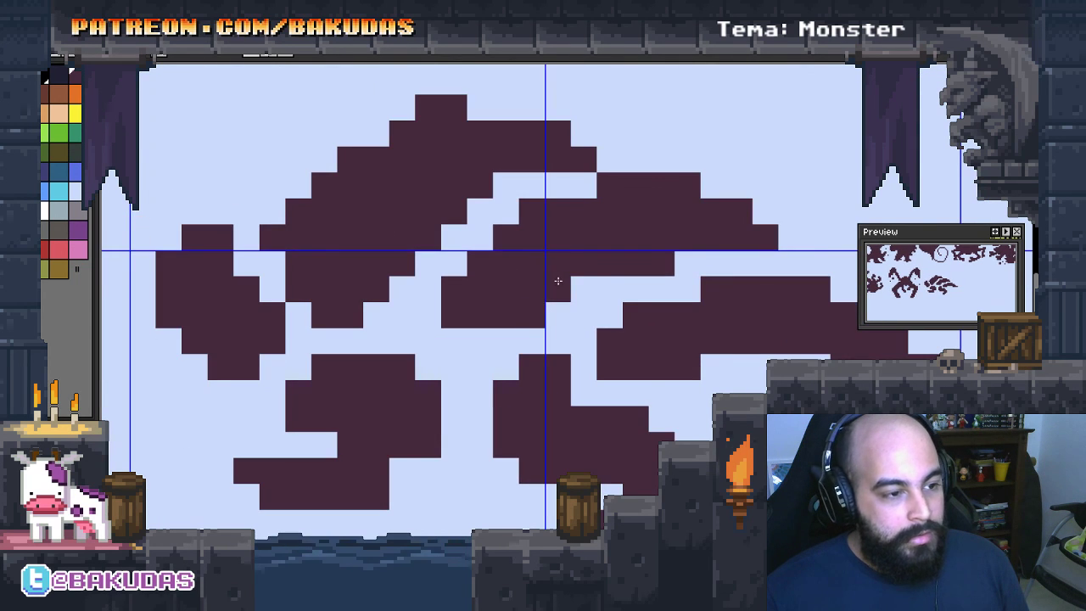
pyautogui.click(628, 270)
pyautogui.click(654, 296)
# Zoom and pan past the spider creature to bring the empty fourth cell into view
pyautogui.scroll(-2, 628, 339)
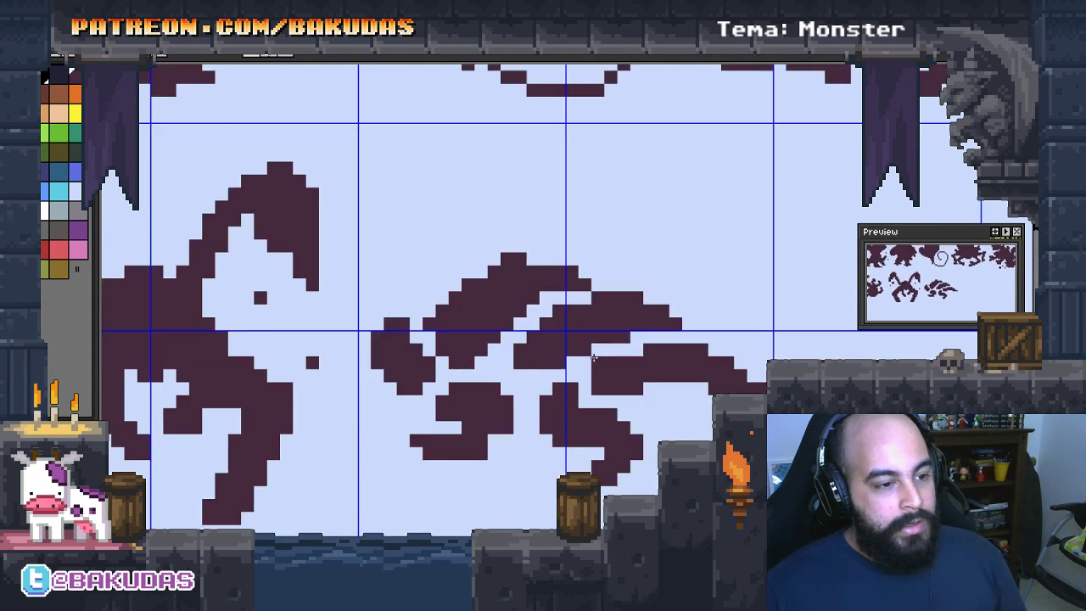
pyautogui.moveTo(621, 354); pyautogui.dragTo(609, 357)
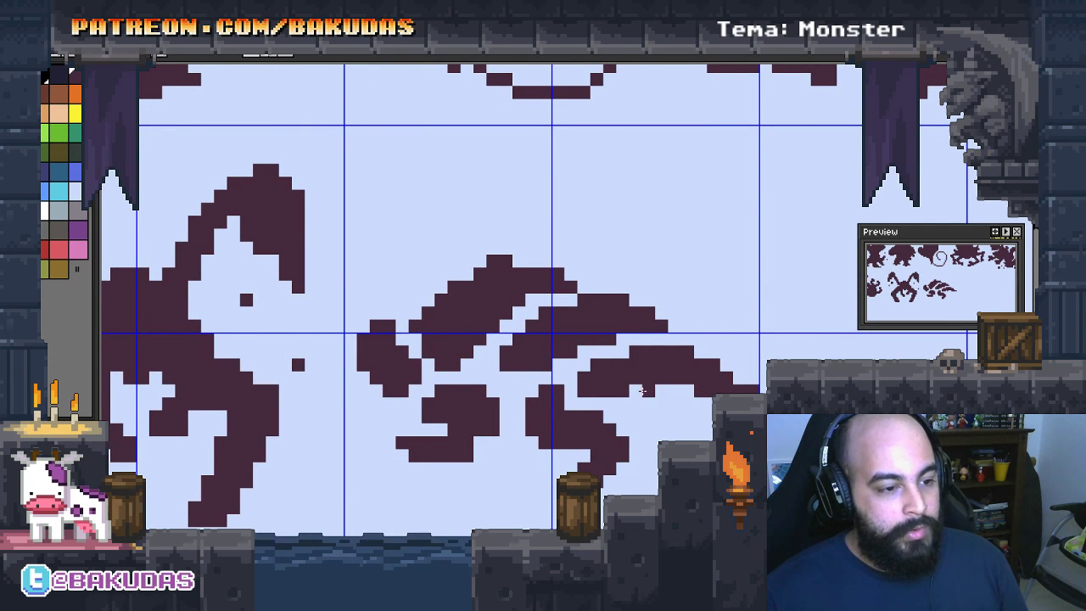
pyautogui.scroll(-2, 637, 382)
pyautogui.scroll(2, 653, 364)
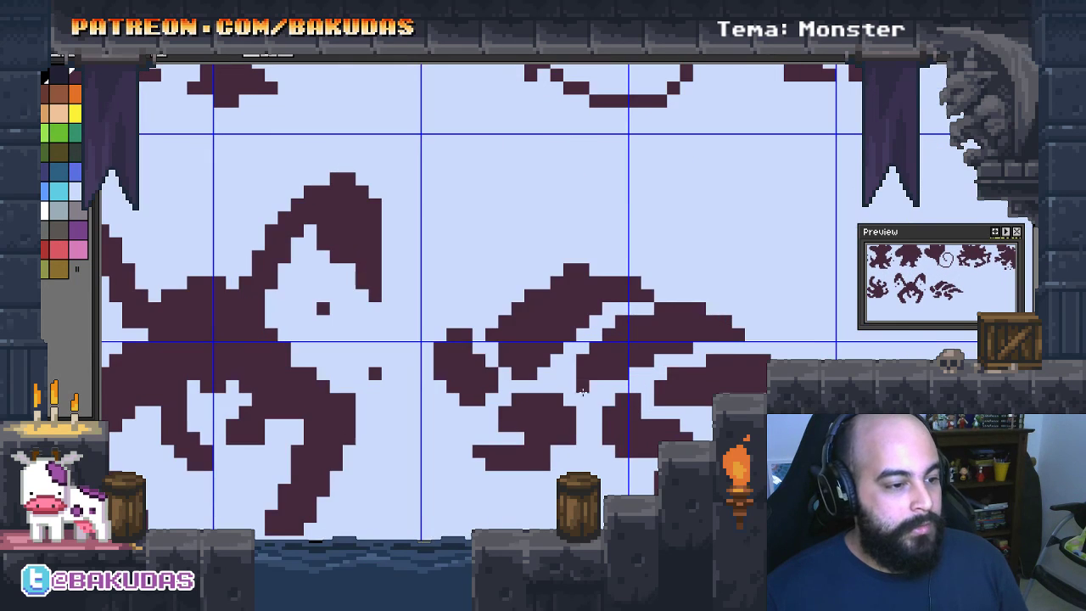
pyautogui.scroll(-2, 649, 352)
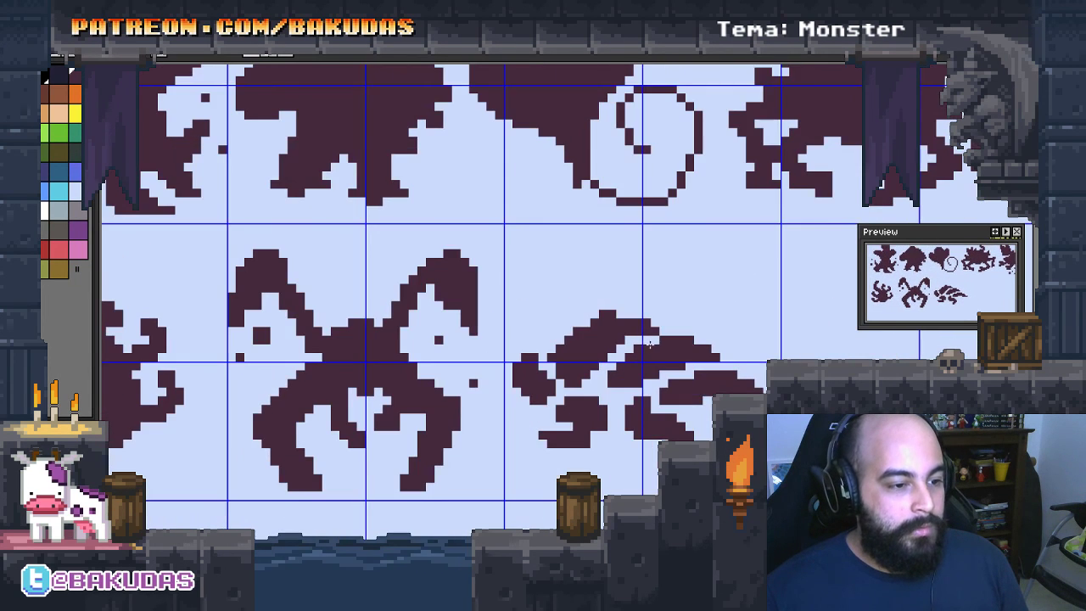
pyautogui.scroll(1, 594, 322)
pyautogui.scroll(1, 509, 288)
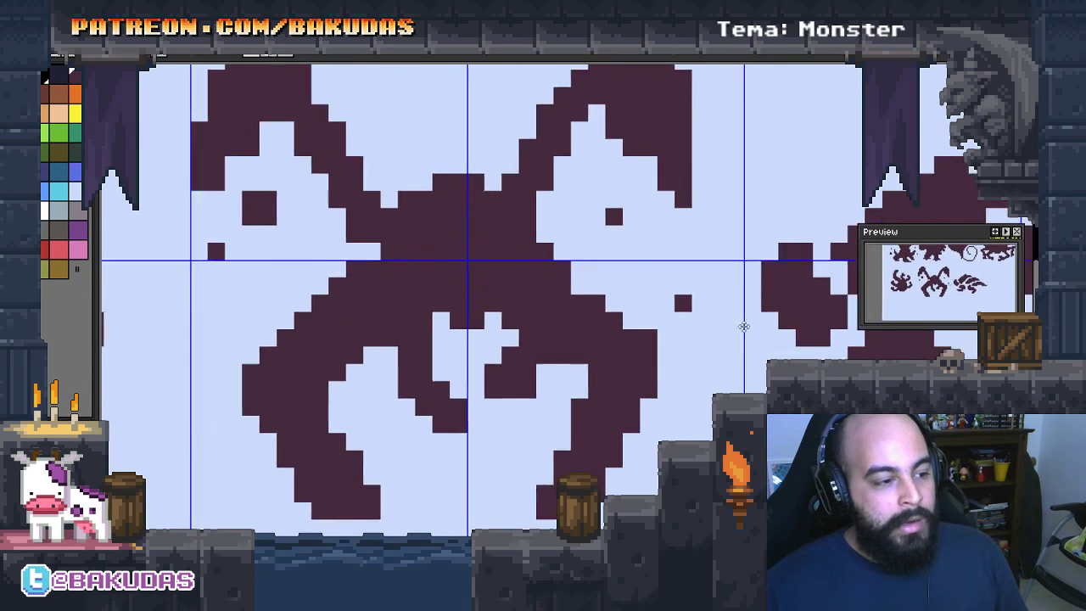
pyautogui.scroll(-1, 450, 262)
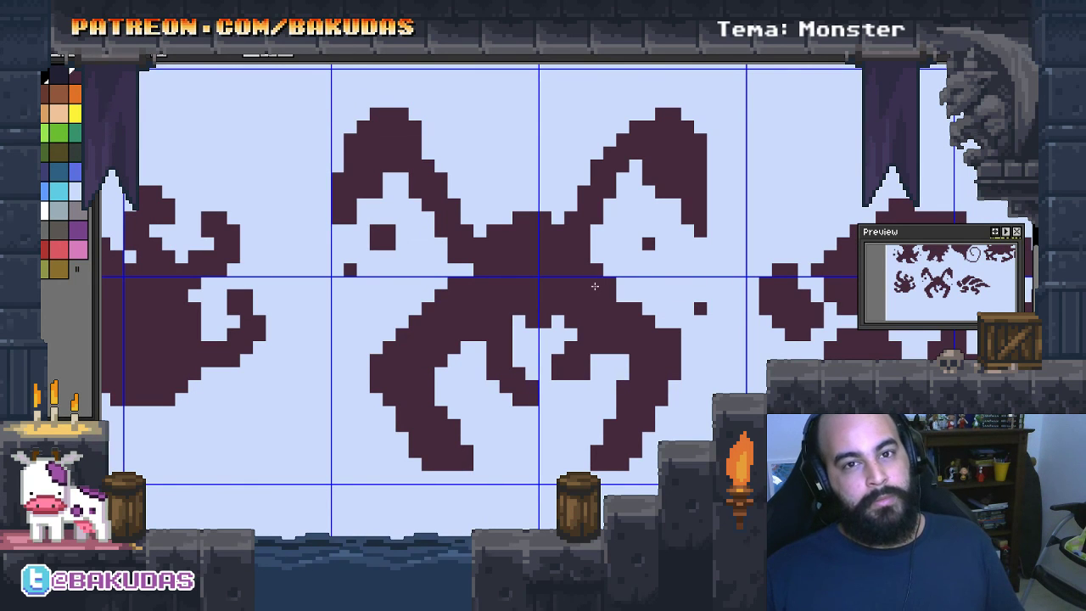
pyautogui.moveTo(595, 286); pyautogui.dragTo(559, 297)
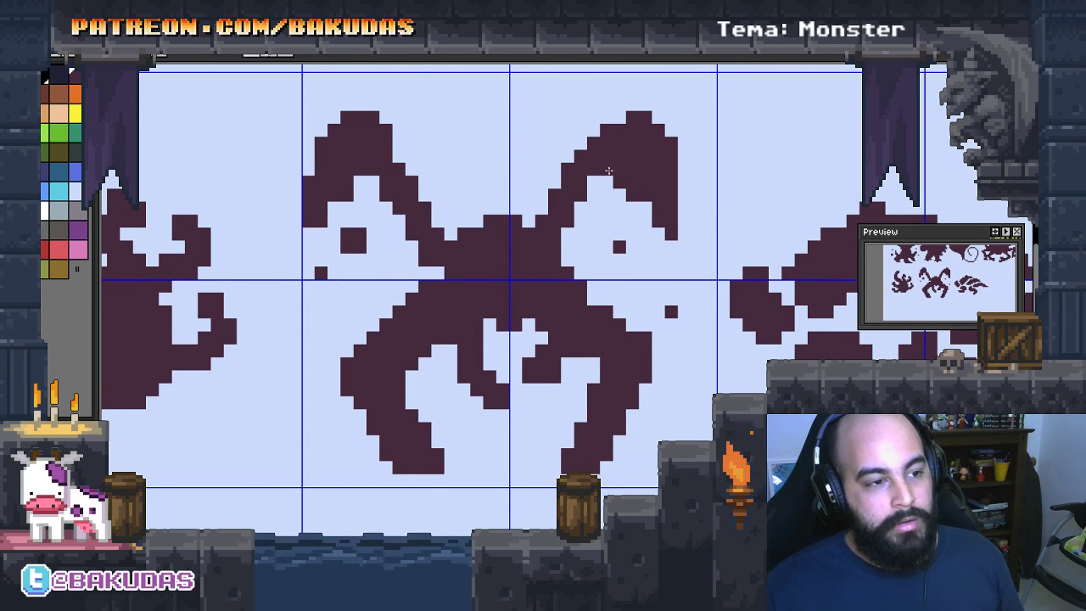
pyautogui.moveTo(589, 177); pyautogui.dragTo(413, 221)
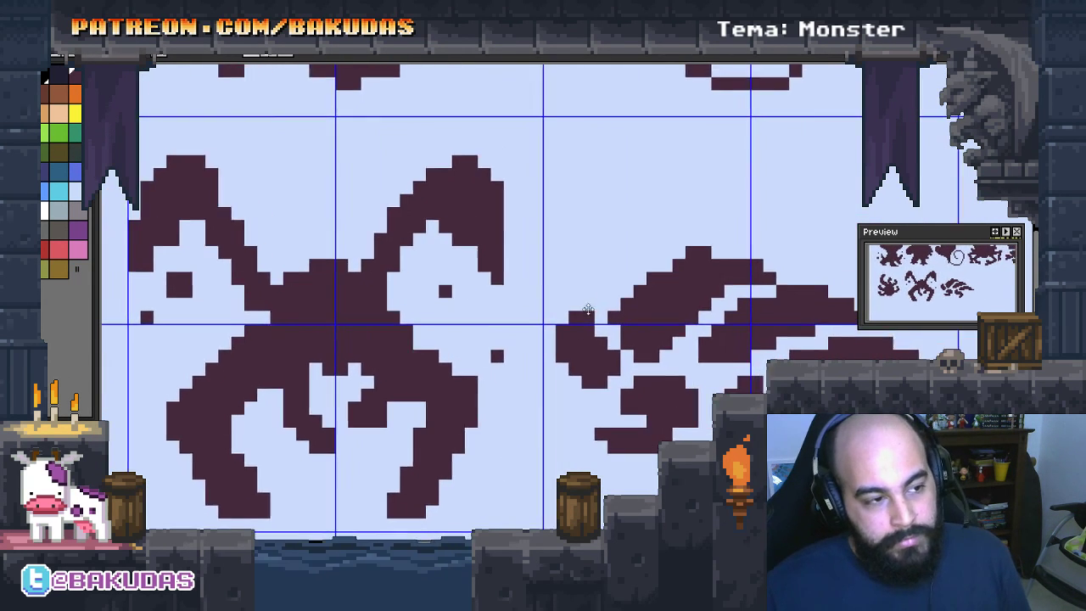
pyautogui.scroll(-1, 622, 307)
pyautogui.scroll(-1, 641, 314)
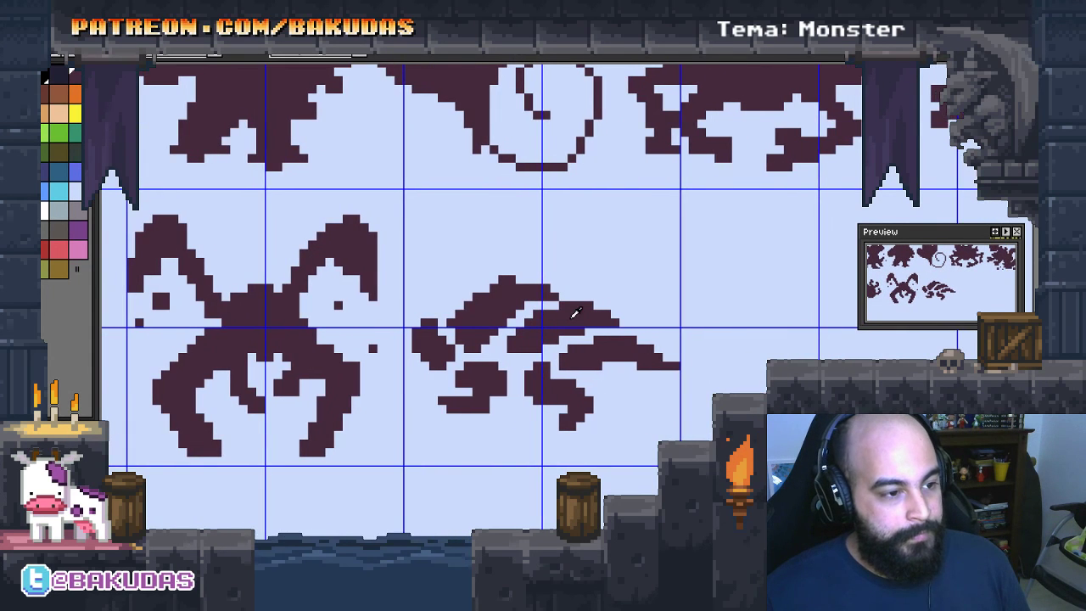
pyautogui.scroll(1, 682, 329)
pyautogui.scroll(1, 637, 318)
# Centre the empty fourth cell and paint a large dark blob body with a leg below
pyautogui.scroll(1, 480, 298)
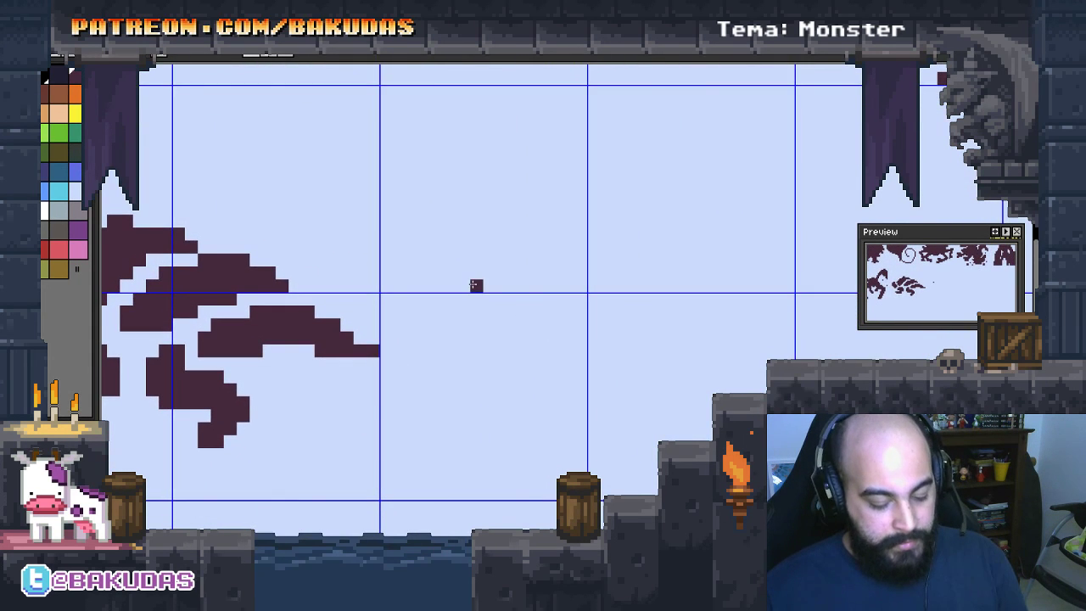
pyautogui.moveTo(588, 326); pyautogui.dragTo(544, 318)
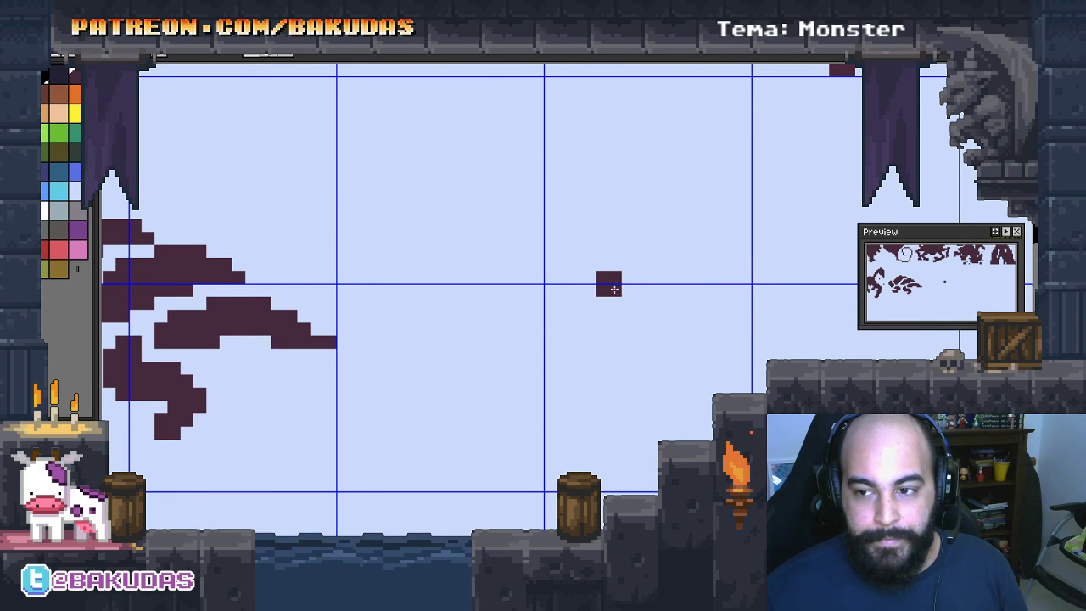
pyautogui.moveTo(569, 283); pyautogui.dragTo(533, 305)
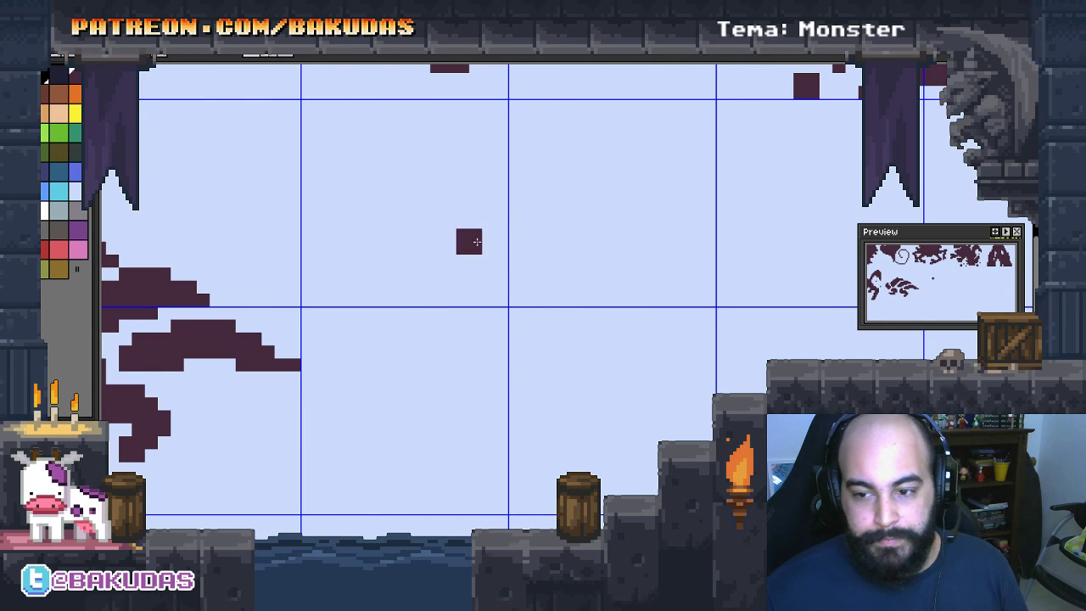
pyautogui.moveTo(450, 399)
pyautogui.mouseDown()
pyautogui.moveTo(525, 383)
pyautogui.moveTo(750, 374)
pyautogui.moveTo(668, 432)
pyautogui.mouseUp()
pyautogui.moveTo(469, 411); pyautogui.dragTo(574, 467)
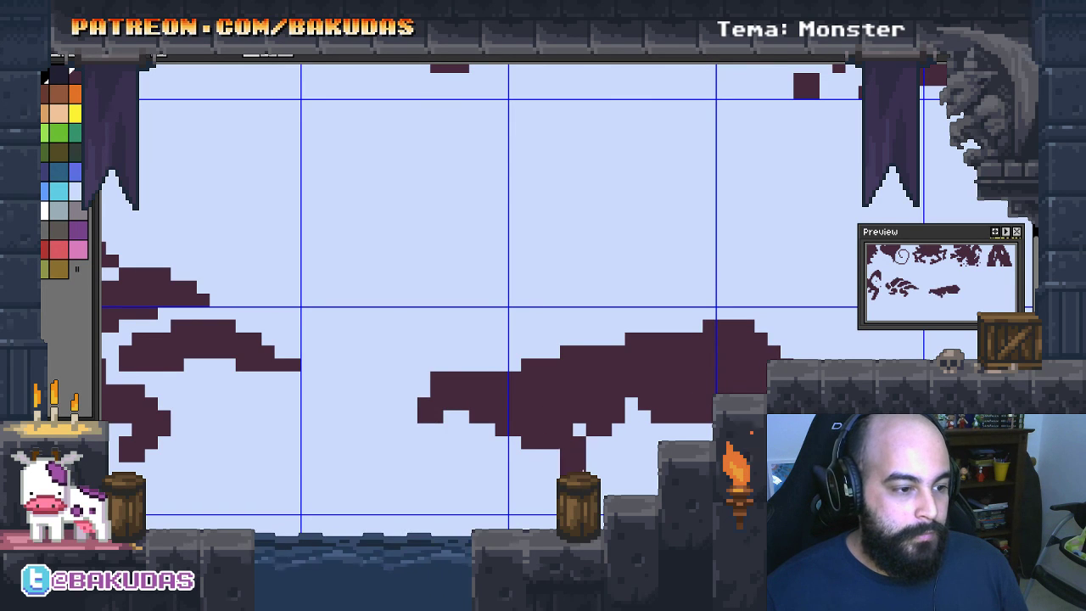
pyautogui.moveTo(457, 407)
pyautogui.mouseDown()
pyautogui.moveTo(523, 446)
pyautogui.moveTo(662, 428)
pyautogui.moveTo(650, 463)
pyautogui.mouseUp()
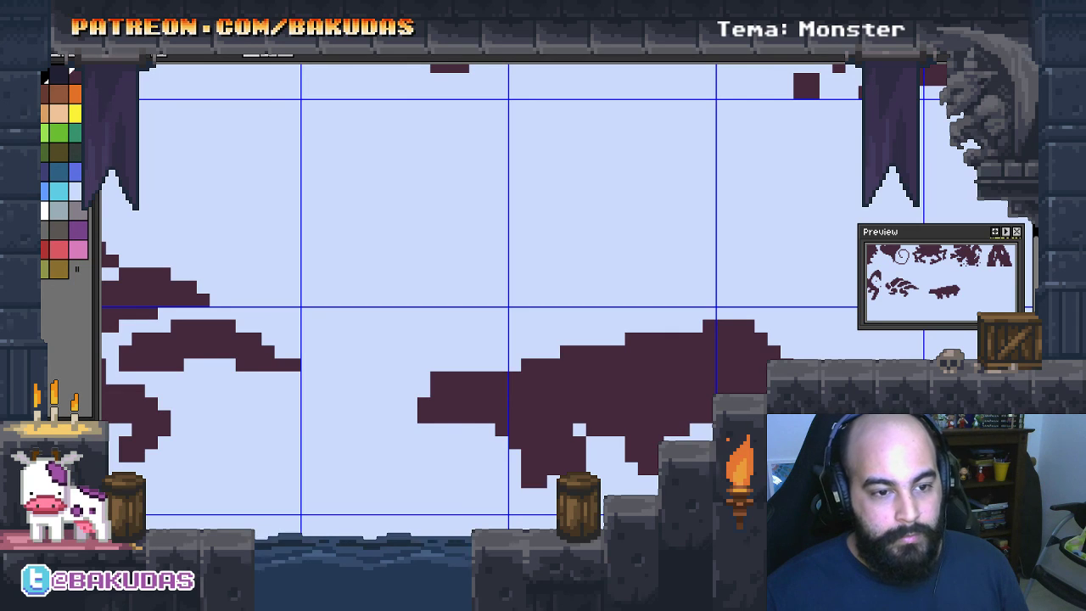
pyautogui.hscroll(1, 475, 297)
# Draw a tall curling neck rising from the right side of the new body
pyautogui.moveTo(819, 335)
pyautogui.mouseDown()
pyautogui.moveTo(789, 335)
pyautogui.moveTo(811, 263)
pyautogui.moveTo(772, 208)
pyautogui.moveTo(691, 168)
pyautogui.moveTo(645, 190)
pyautogui.moveTo(659, 241)
pyautogui.mouseUp()
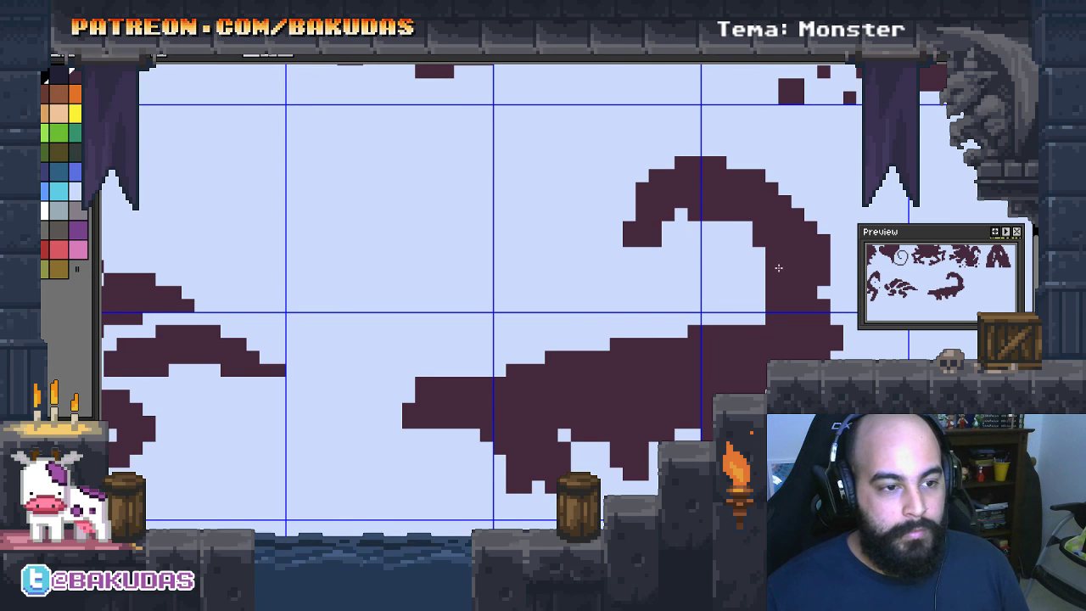
pyautogui.moveTo(785, 336); pyautogui.dragTo(756, 321)
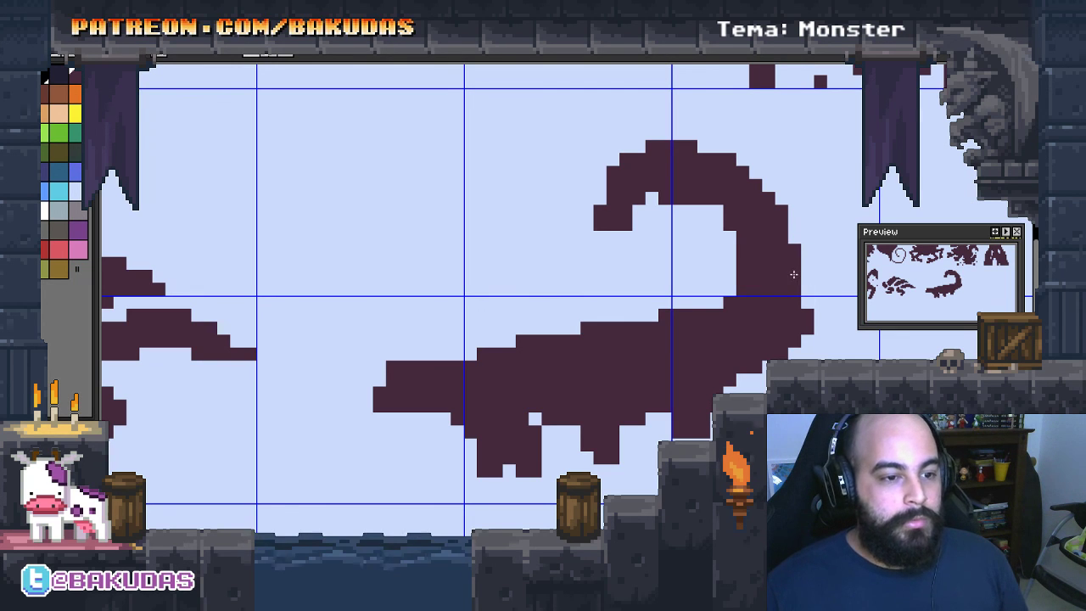
pyautogui.moveTo(634, 235); pyautogui.dragTo(627, 254)
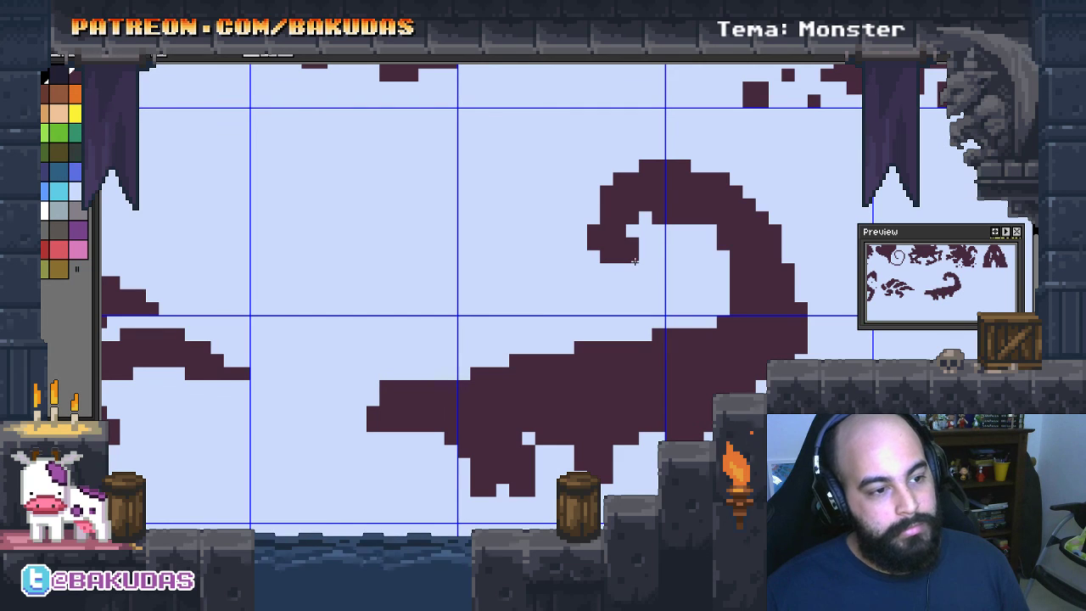
pyautogui.moveTo(672, 295)
pyautogui.mouseDown()
pyautogui.moveTo(663, 307)
pyautogui.moveTo(711, 300)
pyautogui.mouseUp()
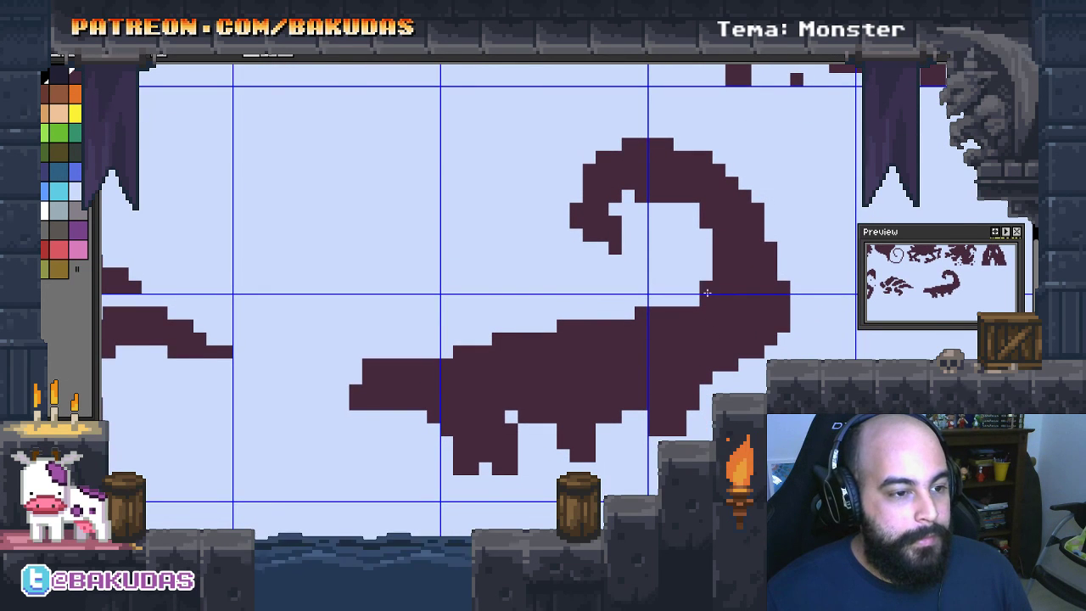
pyautogui.moveTo(748, 346); pyautogui.dragTo(776, 332)
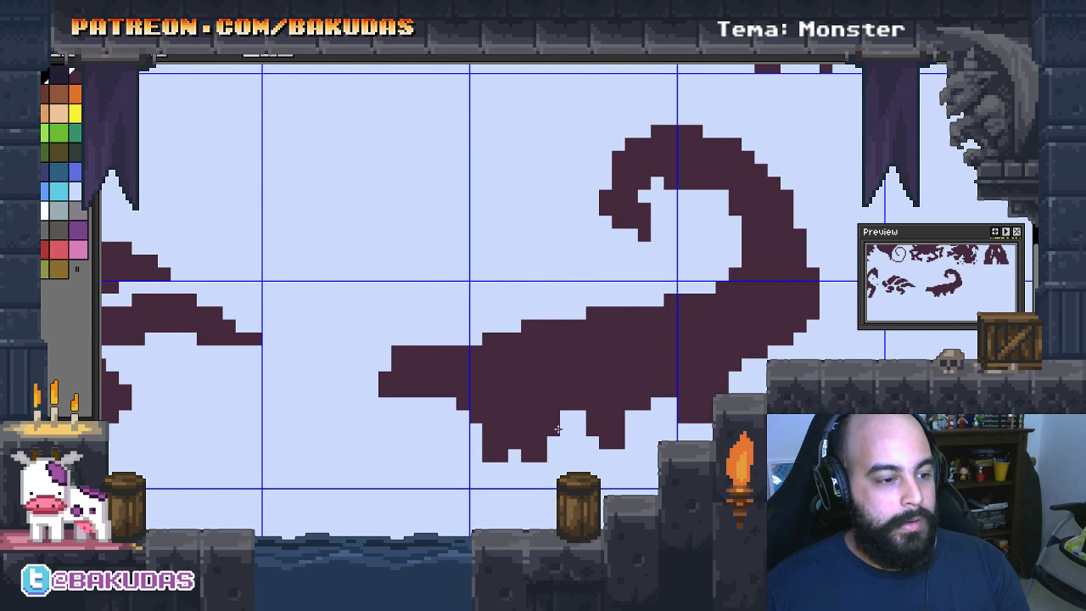
pyautogui.moveTo(573, 422); pyautogui.dragTo(683, 401)
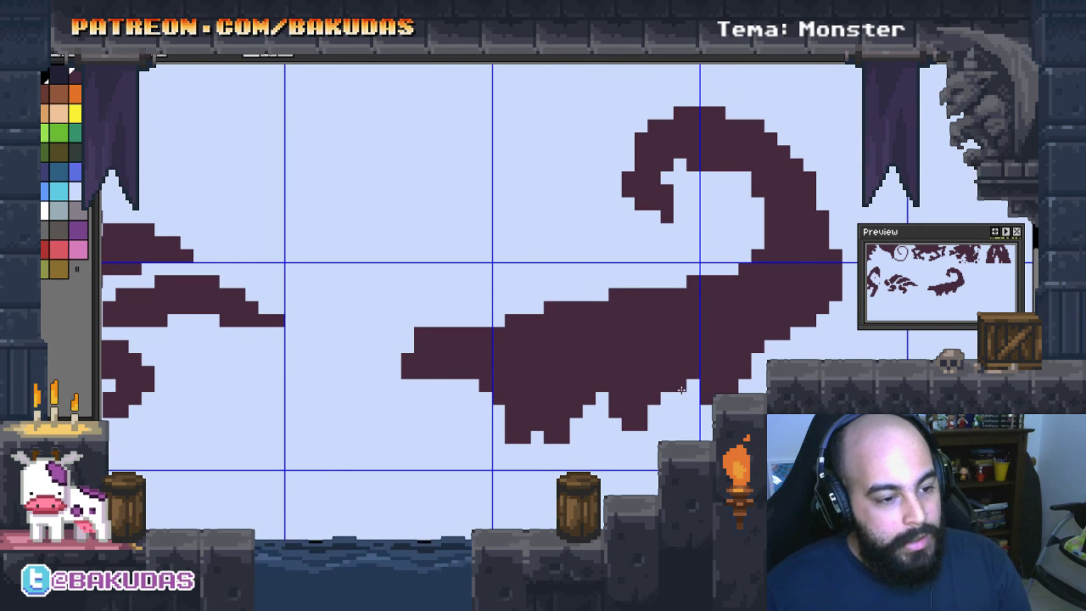
# Fill the notches along the lower edge and belly, and tidy the top-left tip
pyautogui.moveTo(602, 412); pyautogui.dragTo(603, 427)
pyautogui.moveTo(433, 386); pyautogui.dragTo(449, 390)
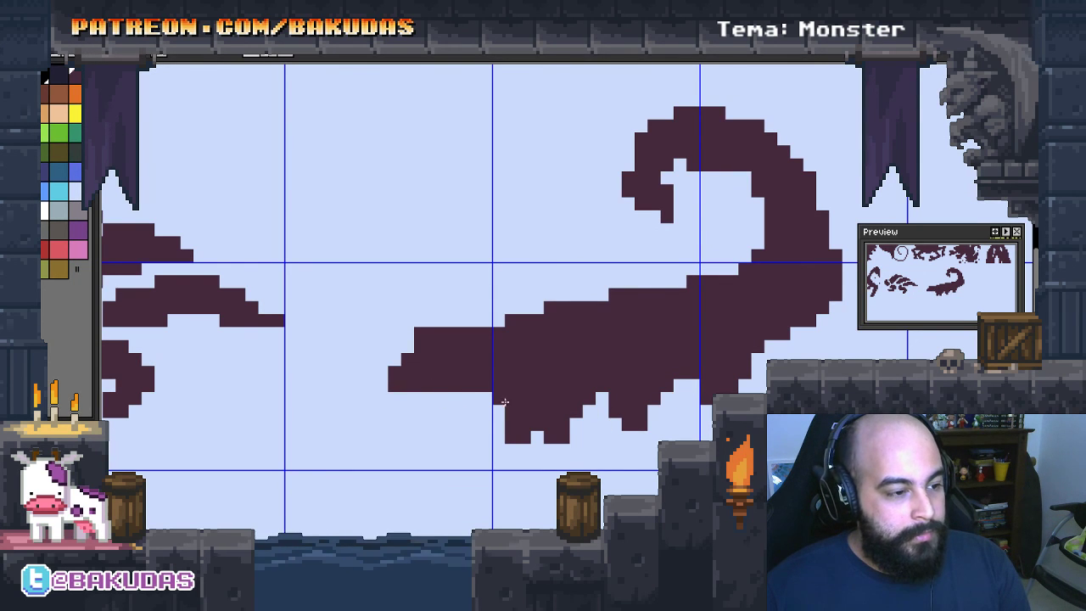
pyautogui.click(408, 337)
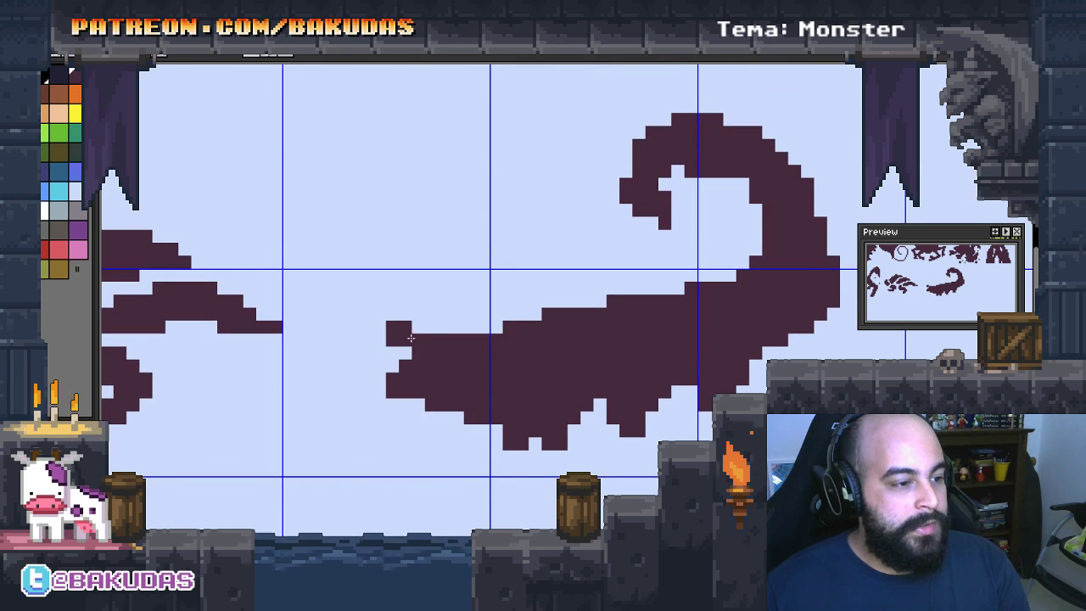
pyautogui.rightClick(435, 337)
pyautogui.rightClick(410, 338)
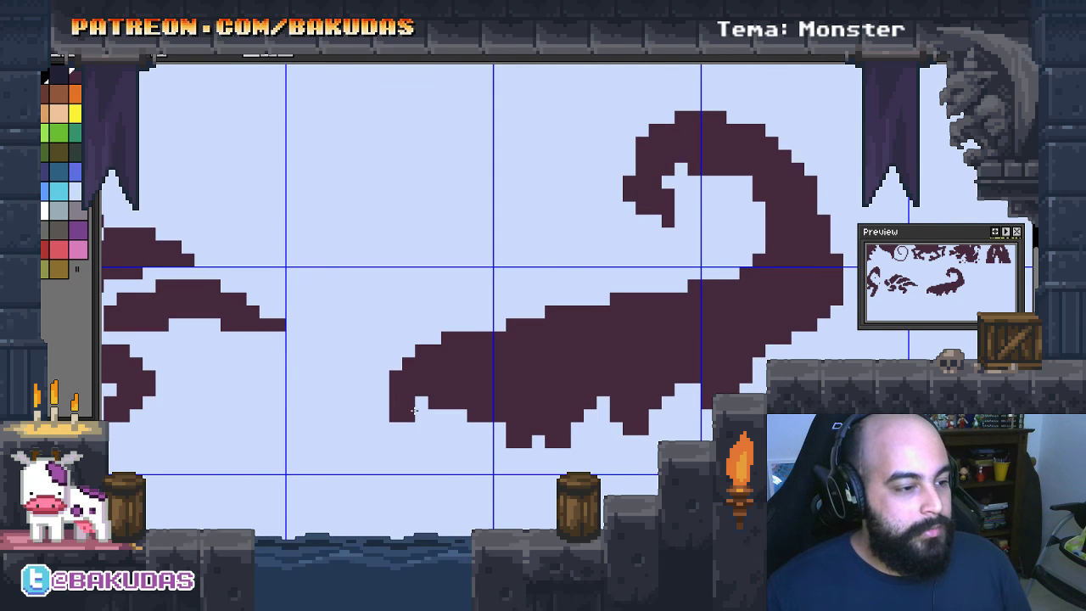
pyautogui.moveTo(409, 400)
pyautogui.mouseDown()
pyautogui.moveTo(484, 439)
pyautogui.moveTo(496, 463)
pyautogui.mouseUp()
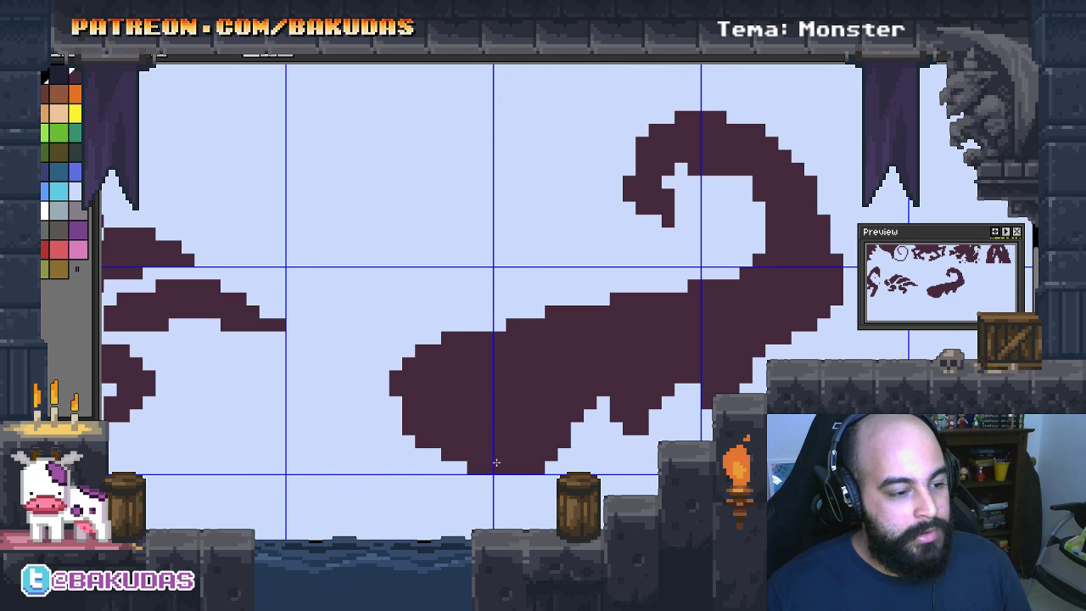
pyautogui.moveTo(406, 424); pyautogui.dragTo(403, 415)
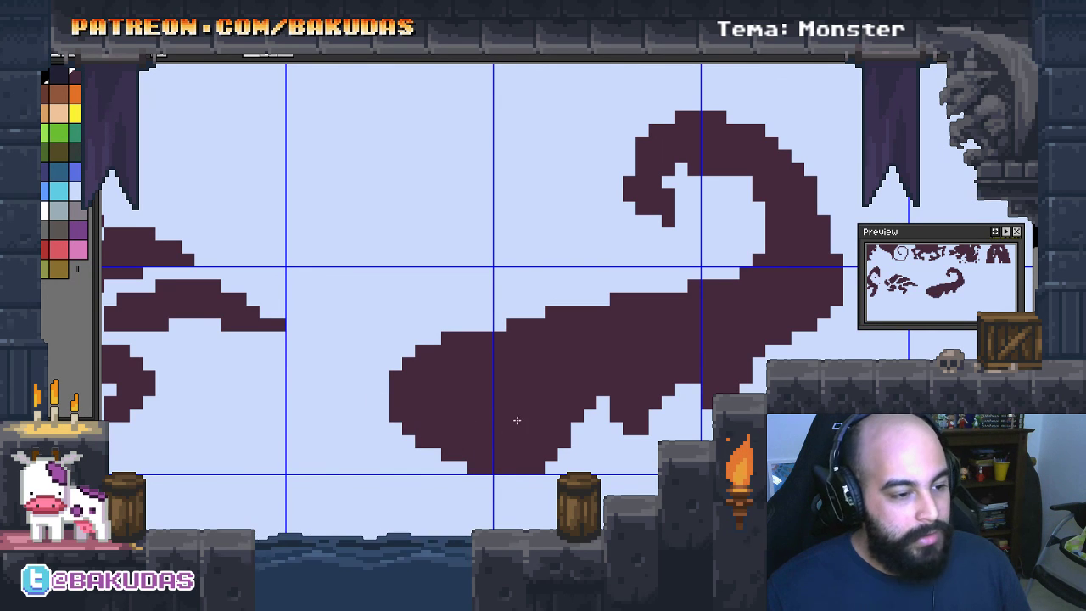
pyautogui.moveTo(617, 405); pyautogui.dragTo(617, 446)
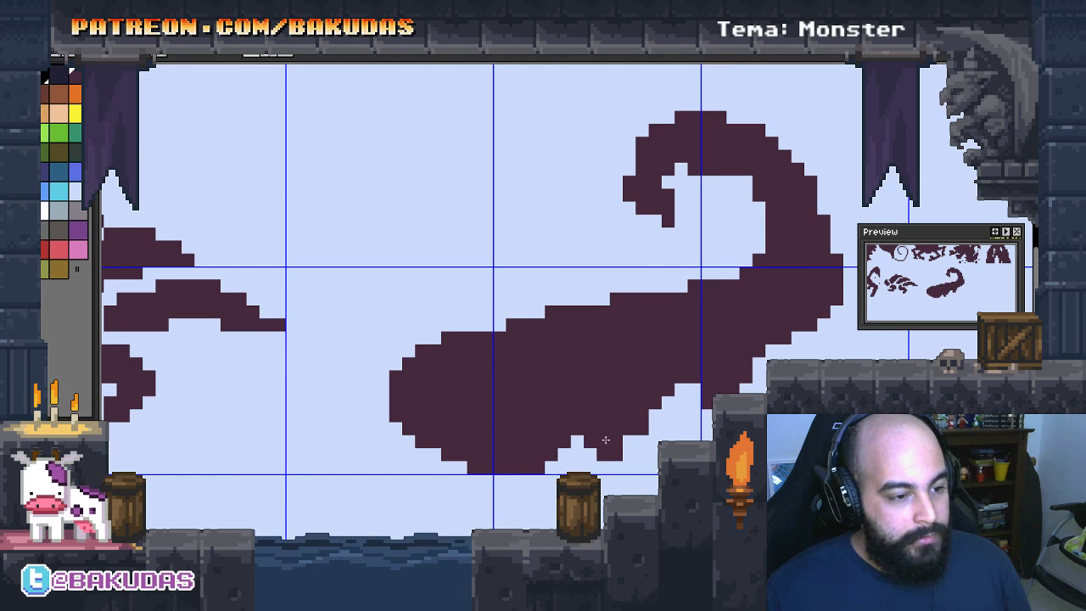
pyautogui.moveTo(676, 405); pyautogui.dragTo(697, 413)
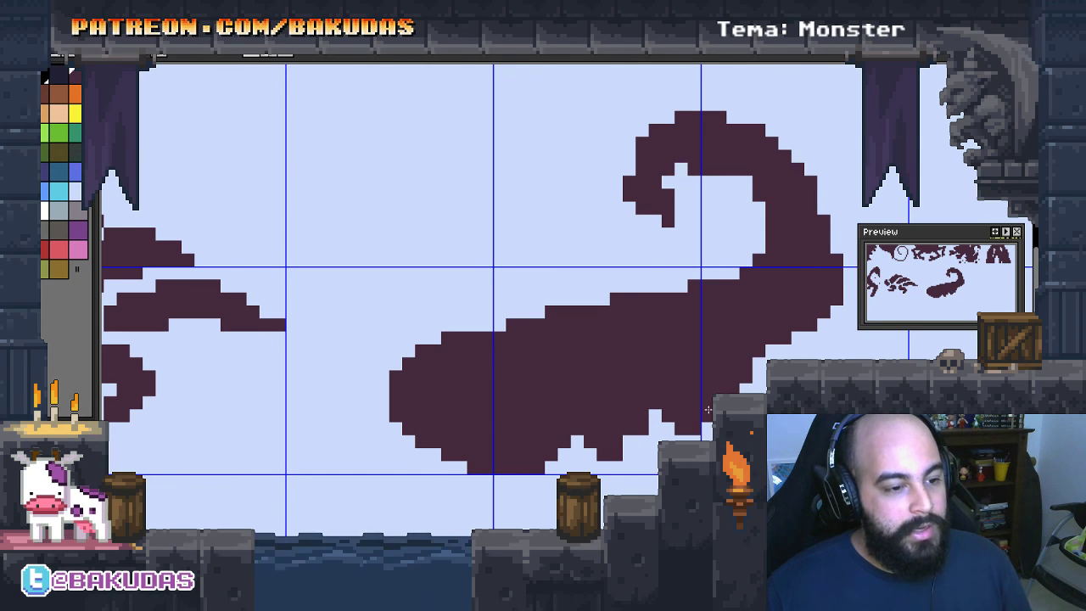
# Add a small bump on the monster's back and shift it into its final position
pyautogui.moveTo(607, 370); pyautogui.dragTo(683, 392)
pyautogui.click(476, 162)
pyautogui.hotkey('ctrl', 'z')
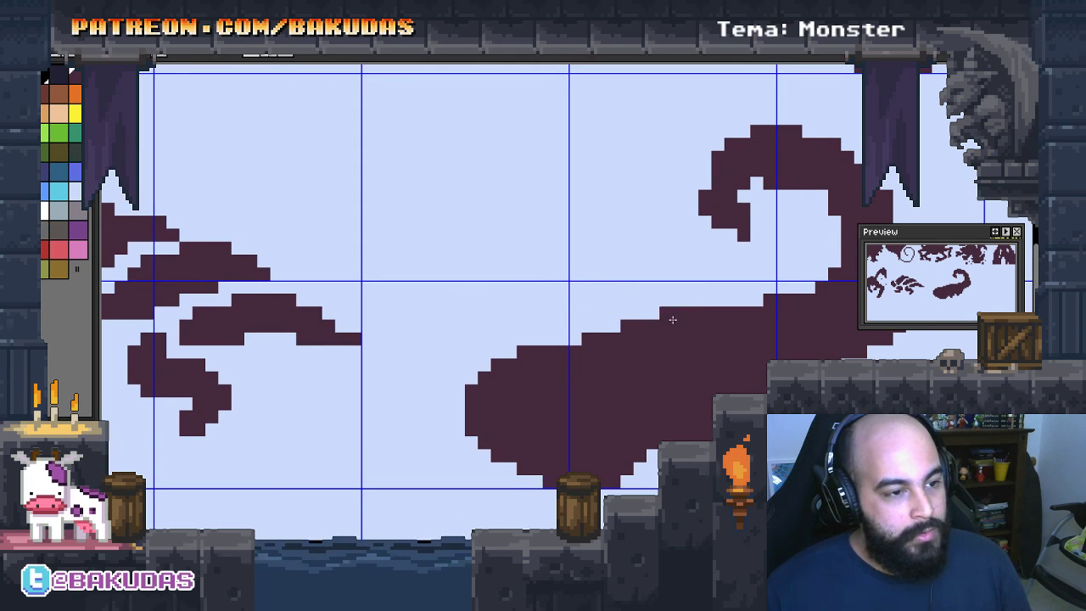
pyautogui.moveTo(673, 315); pyautogui.dragTo(551, 308)
pyautogui.click(540, 303)
pyautogui.hotkey('ctrl', 'z')
pyautogui.click(528, 318)
pyautogui.hotkey('ctrl', 'z')
pyautogui.click(553, 319)
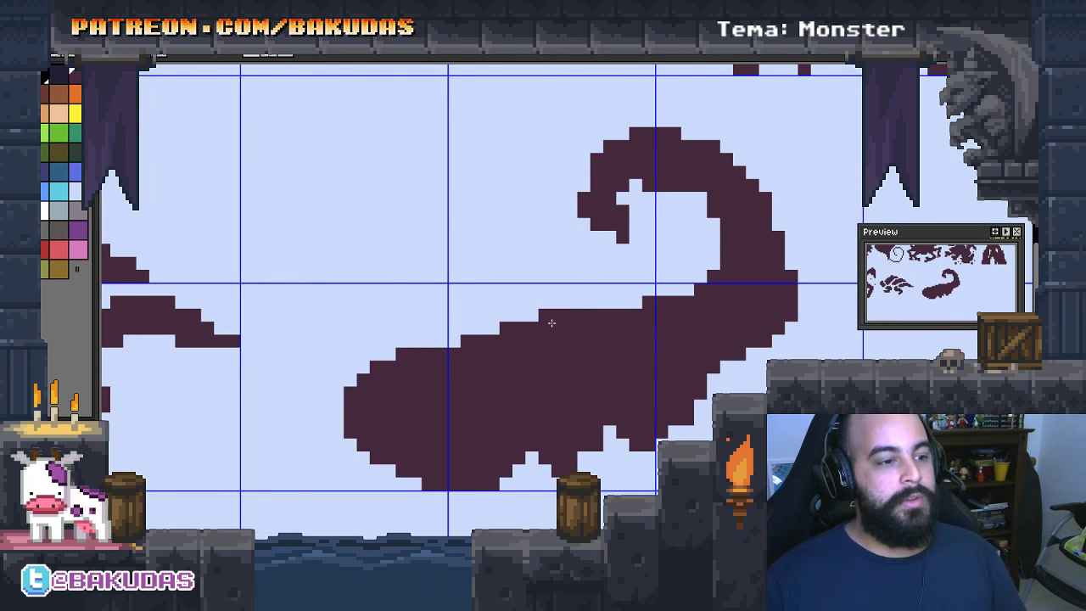
pyautogui.hotkey('ctrl', 'z')
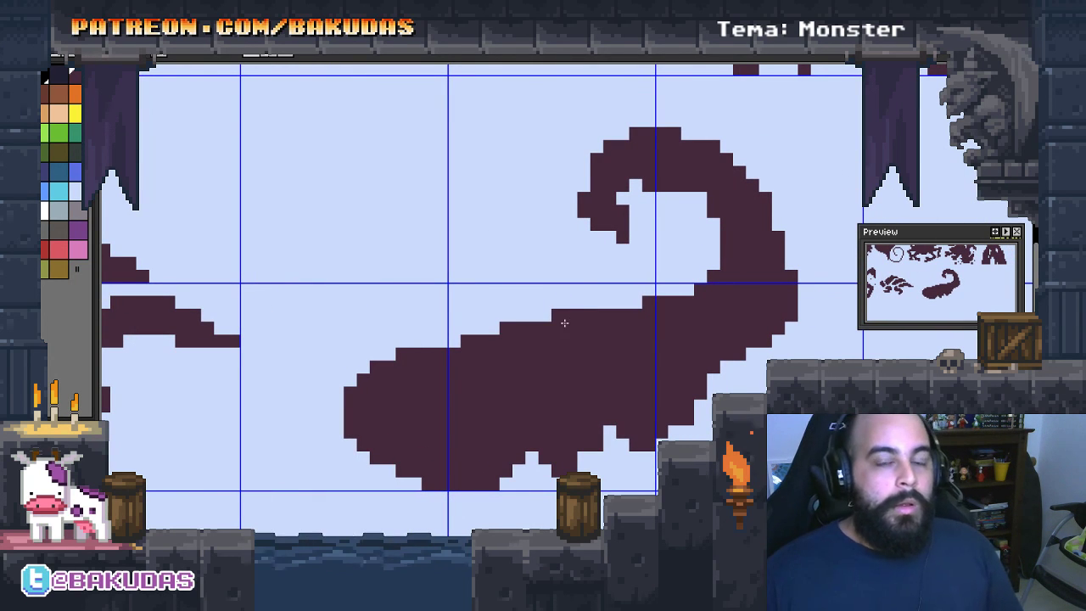
pyautogui.click(580, 310)
# Add more dark pixels along the monster's lower edge
pyautogui.scroll(1, 585, 324)
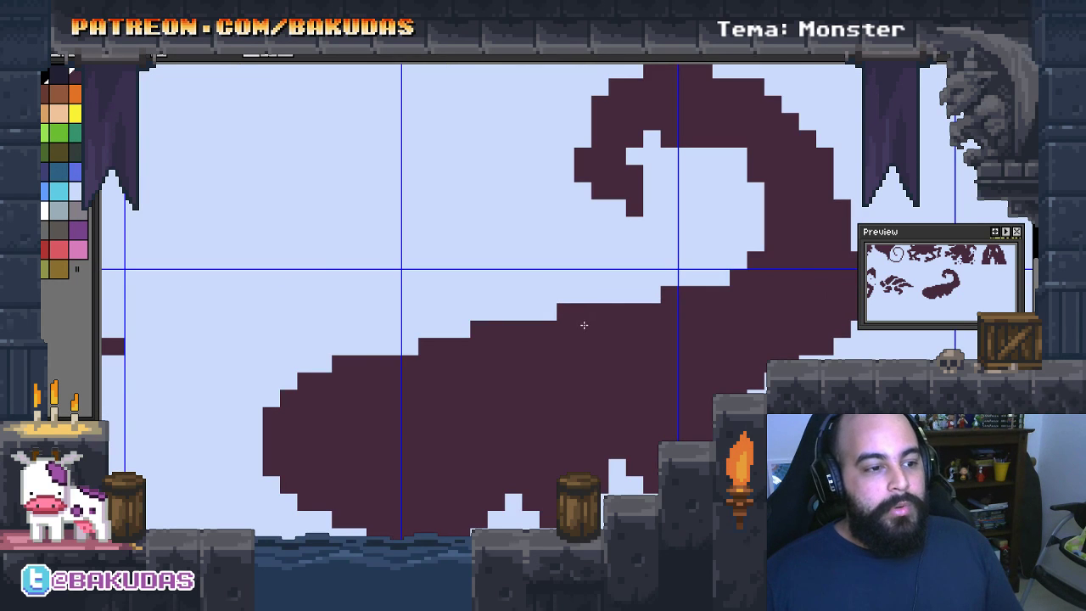
pyautogui.scroll(1, 528, 346)
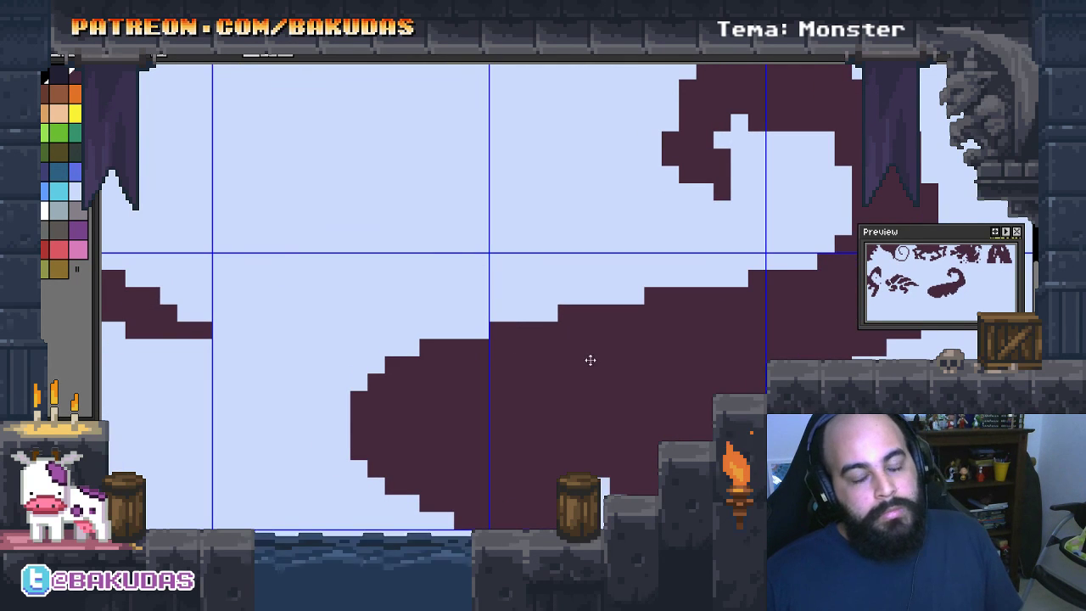
pyautogui.moveTo(591, 361)
pyautogui.mouseDown()
pyautogui.moveTo(521, 351)
pyautogui.moveTo(538, 299)
pyautogui.moveTo(523, 298)
pyautogui.moveTo(543, 342)
pyautogui.moveTo(546, 317)
pyautogui.mouseUp()
pyautogui.moveTo(574, 422)
pyautogui.mouseDown()
pyautogui.moveTo(595, 416)
pyautogui.moveTo(582, 412)
pyautogui.moveTo(594, 382)
pyautogui.moveTo(538, 404)
pyautogui.moveTo(589, 402)
pyautogui.moveTo(640, 376)
pyautogui.mouseUp()
pyautogui.scroll(-3, 642, 377)
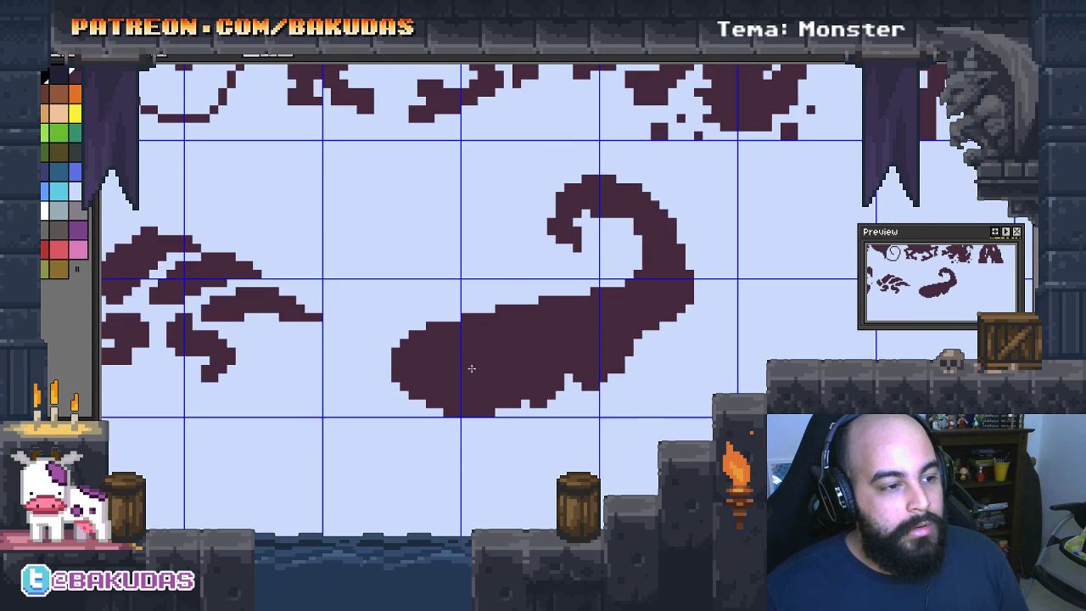
pyautogui.scroll(2, 648, 394)
pyautogui.scroll(2, 555, 362)
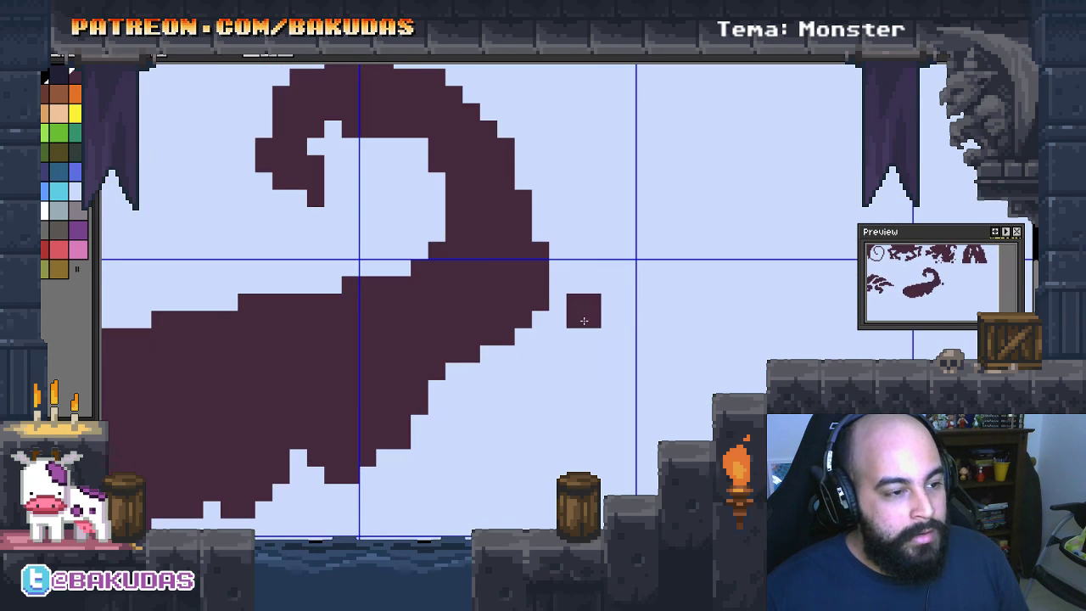
pyautogui.scroll(1, 584, 311)
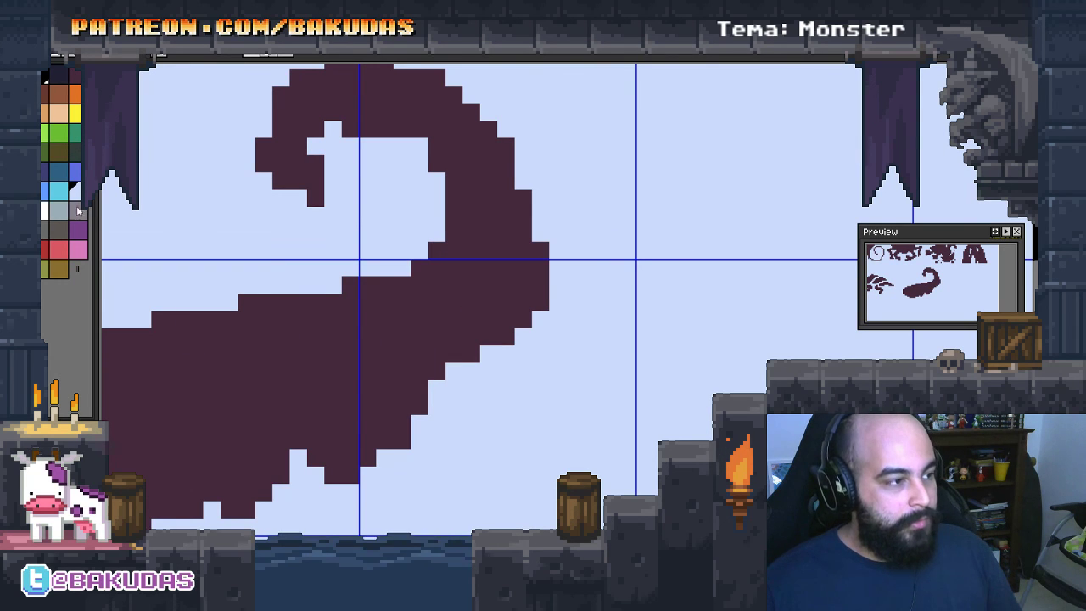
# Try grey and cyan guide strokes beside the tail, then undo them
pyautogui.click(77, 210)
pyautogui.moveTo(632, 206); pyautogui.dragTo(722, 365)
pyautogui.moveTo(705, 188); pyautogui.dragTo(789, 343)
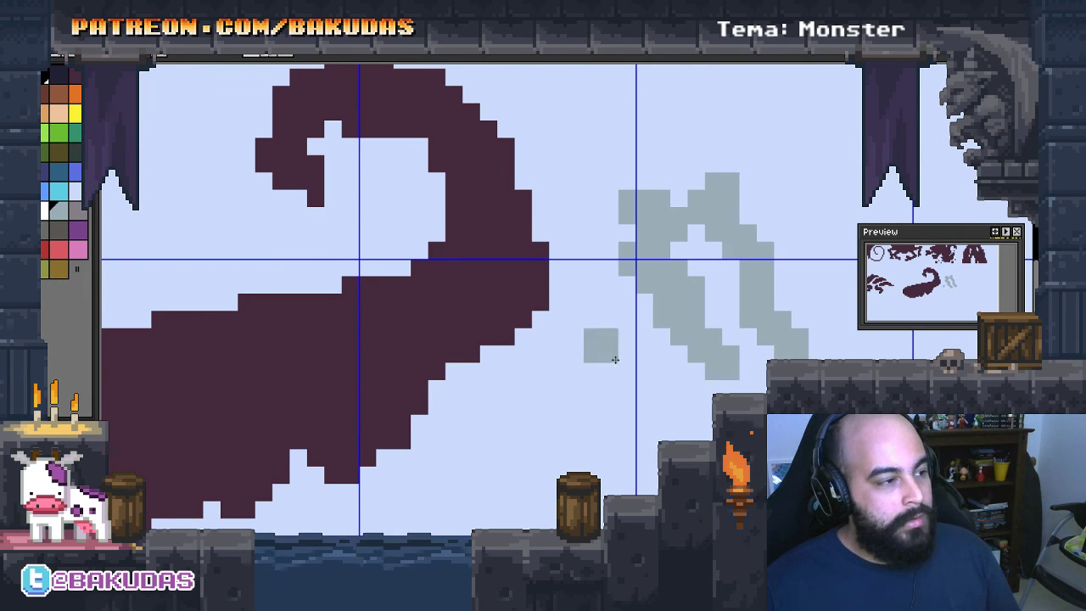
pyautogui.click(61, 192)
pyautogui.moveTo(748, 146); pyautogui.dragTo(836, 338)
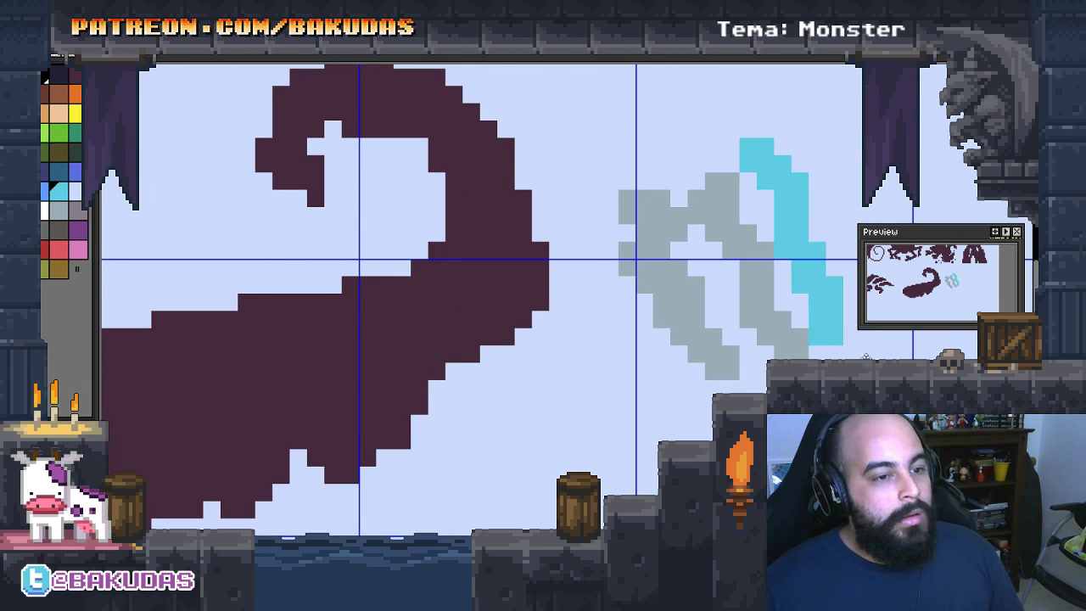
pyautogui.hotkey('ctrl', 'z')
pyautogui.hotkey('ctrl', 'z')
pyautogui.hotkey('ctrl', 'z')
pyautogui.scroll(-2, 583, 359)
pyautogui.scroll(1, 650, 347)
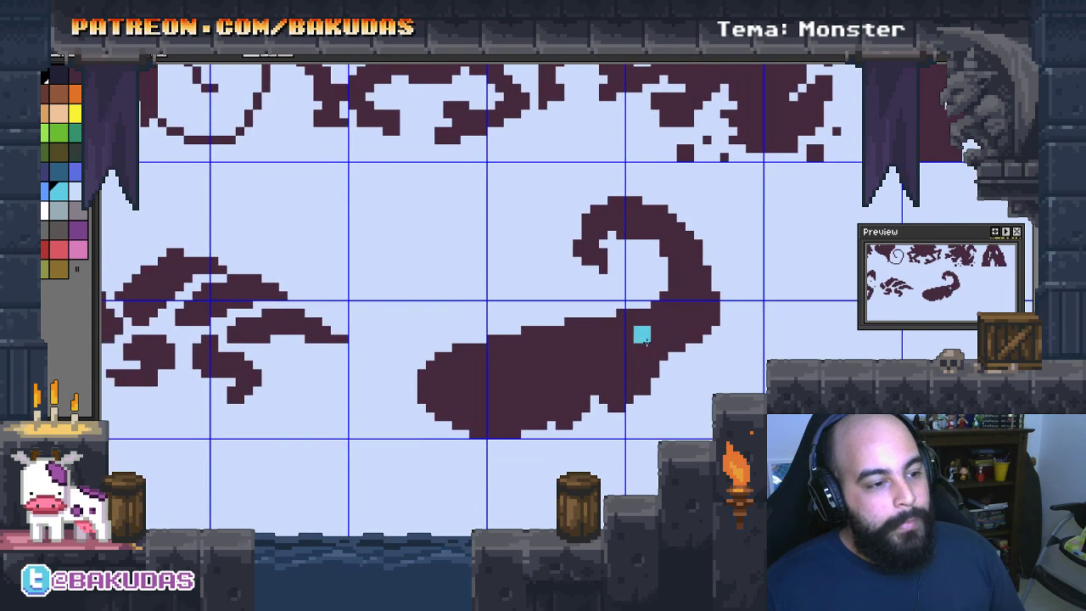
pyautogui.scroll(1, 643, 337)
pyautogui.scroll(1, 444, 366)
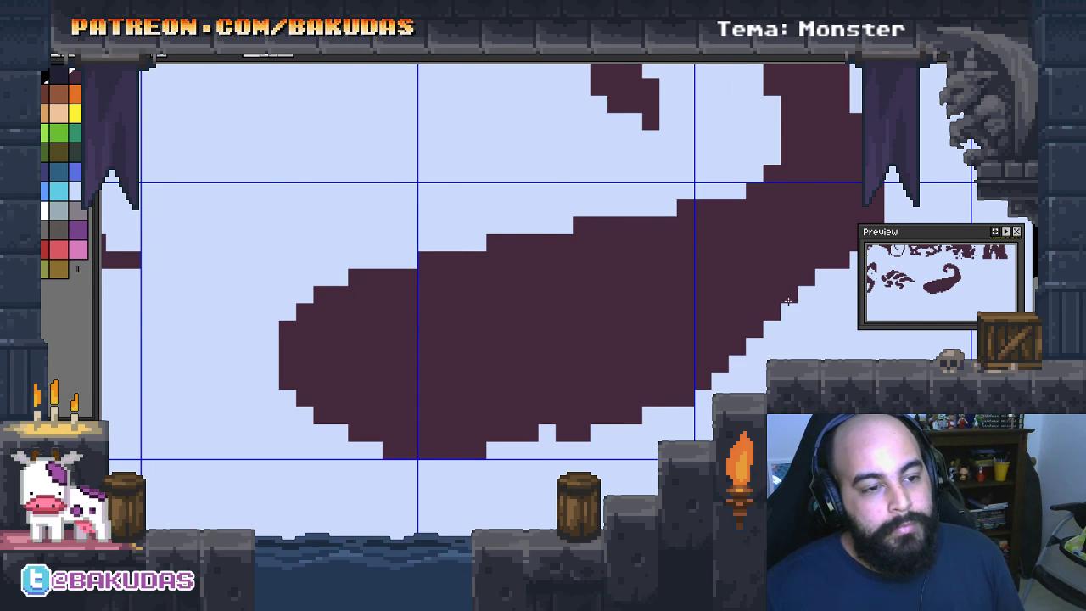
# Add two pixels to the body's bottom edge, undoing the further trial pixels
pyautogui.moveTo(466, 457)
pyautogui.mouseDown()
pyautogui.moveTo(485, 450)
pyautogui.moveTo(356, 458)
pyautogui.moveTo(329, 438)
pyautogui.mouseUp()
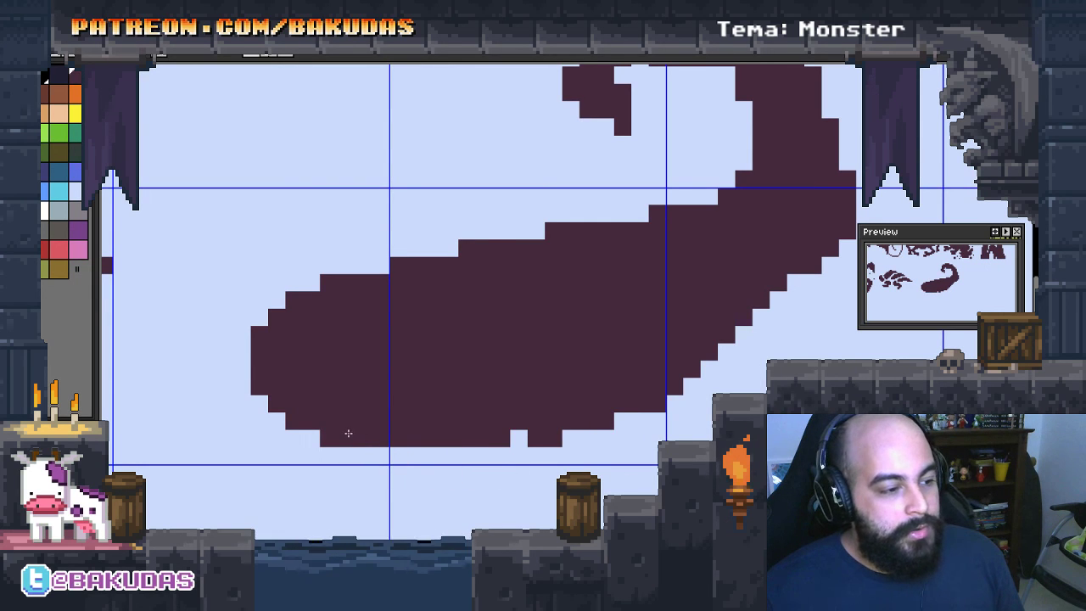
pyautogui.moveTo(515, 433); pyautogui.dragTo(568, 463)
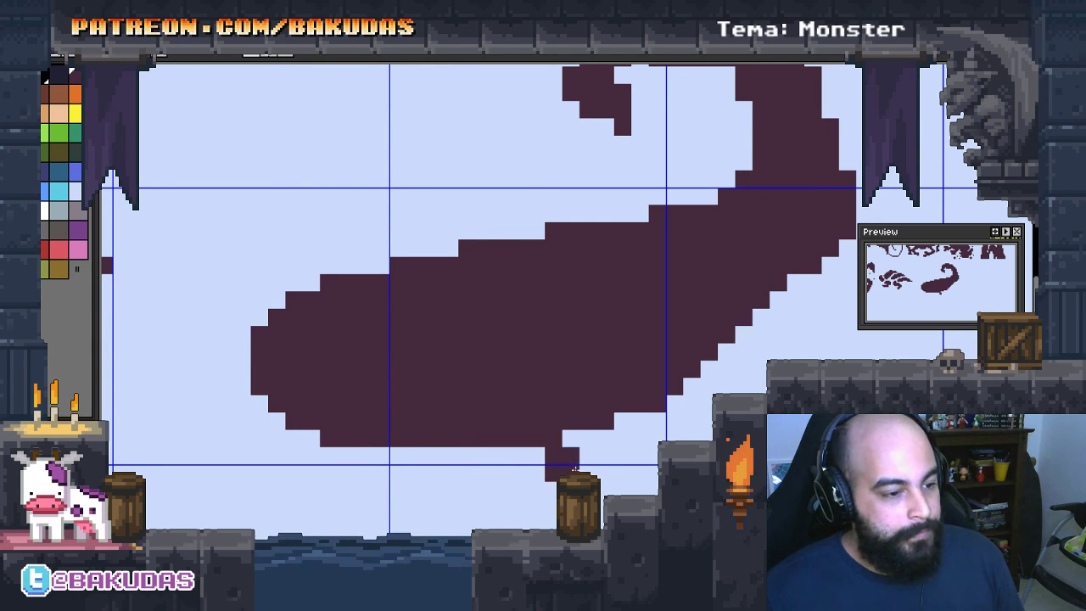
pyautogui.hotkey('ctrl', 'z')
pyautogui.click(564, 462)
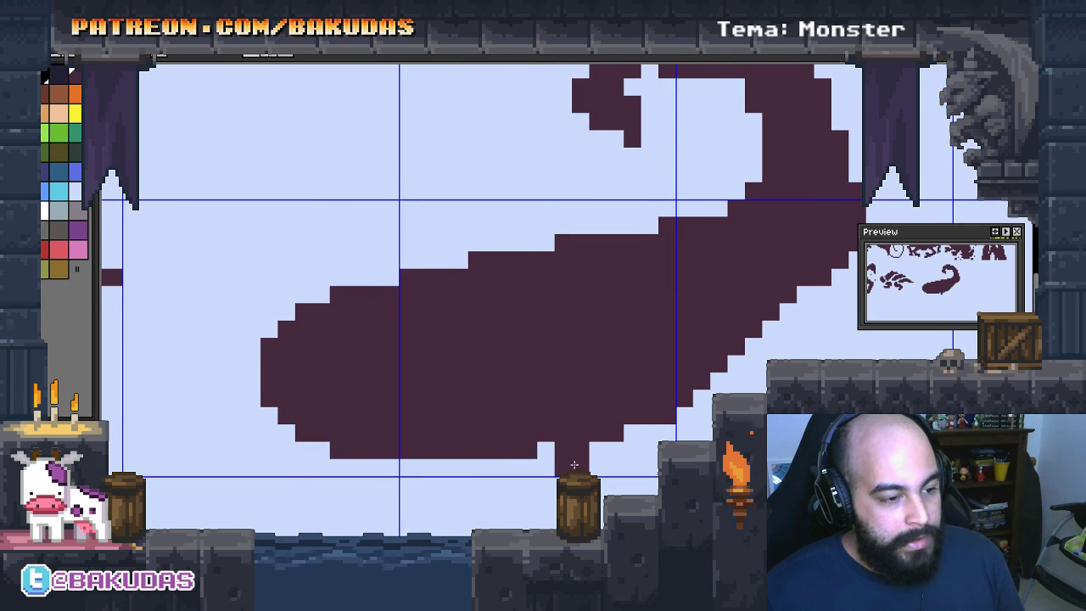
pyautogui.hotkey('ctrl', 'z')
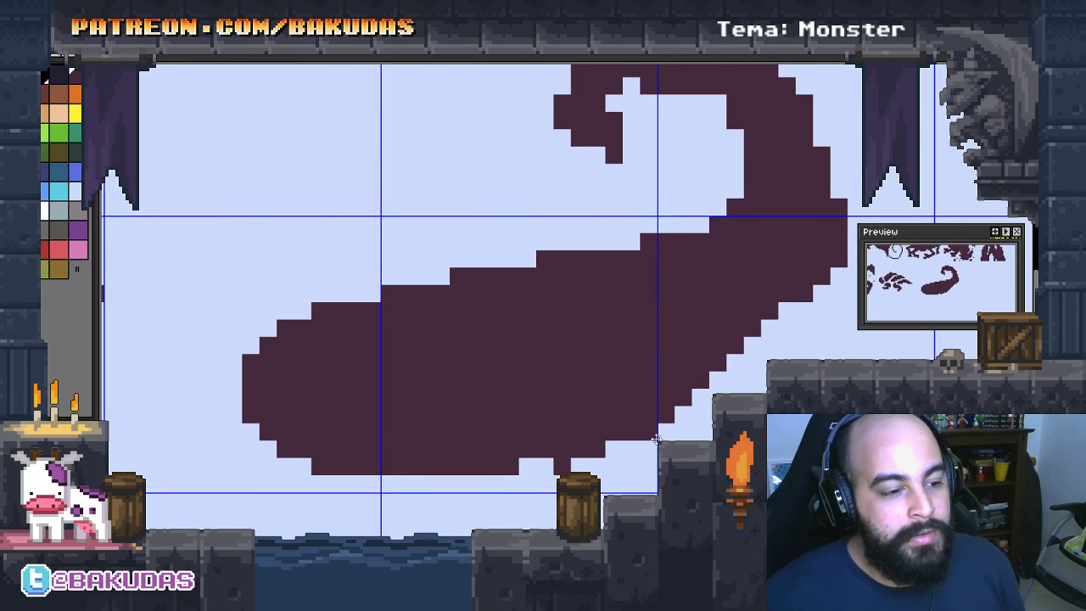
pyautogui.scroll(-1, 794, 357)
pyautogui.moveTo(810, 294); pyautogui.dragTo(771, 318)
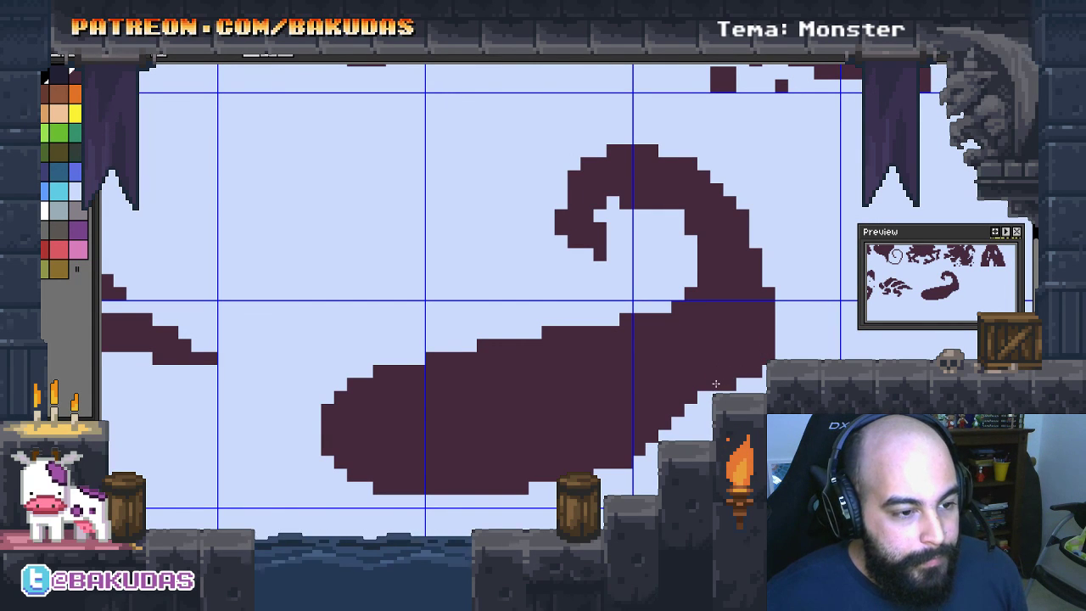
pyautogui.moveTo(564, 373)
pyautogui.mouseDown()
pyautogui.moveTo(646, 365)
pyautogui.moveTo(662, 352)
pyautogui.moveTo(604, 349)
pyautogui.moveTo(630, 355)
pyautogui.mouseUp()
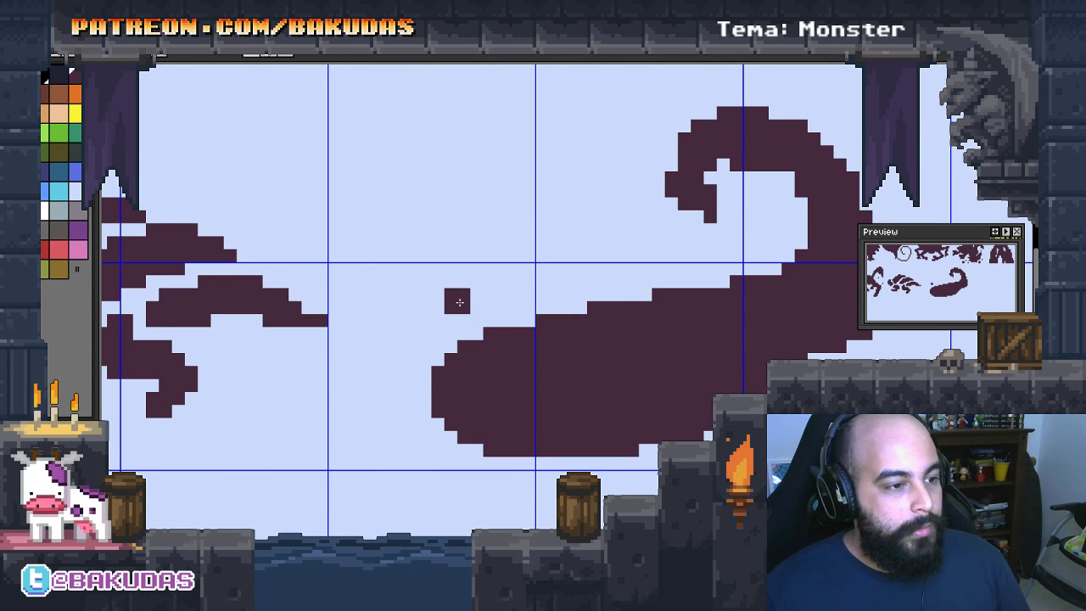
# Draw a loop above the body, raise it higher, and connect it to the body
pyautogui.moveTo(441, 281)
pyautogui.mouseDown()
pyautogui.moveTo(530, 229)
pyautogui.moveTo(438, 225)
pyautogui.moveTo(426, 279)
pyautogui.mouseUp()
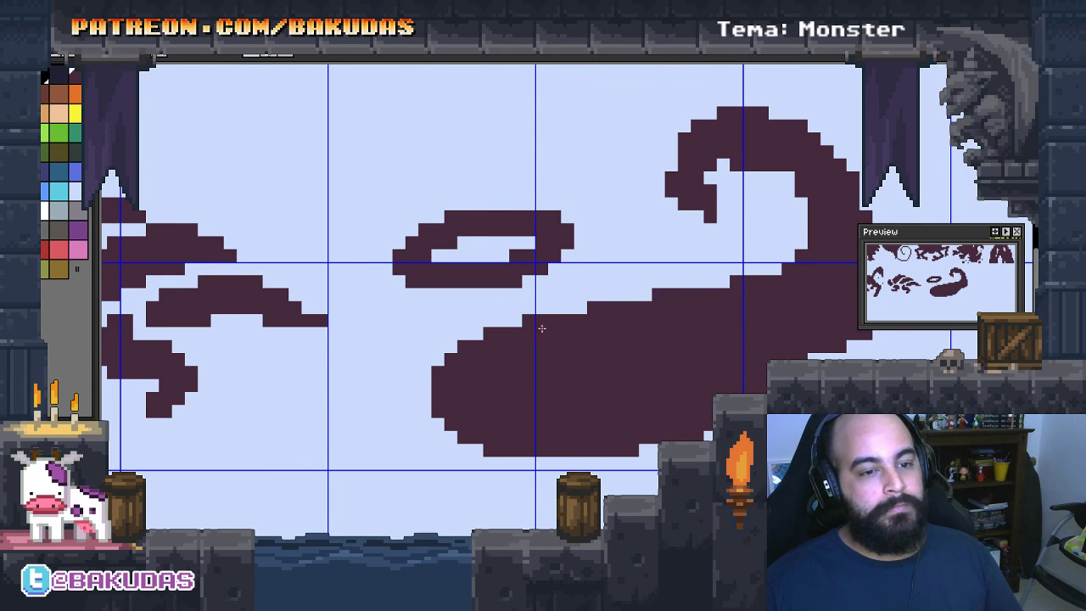
pyautogui.hscroll(1, 542, 328)
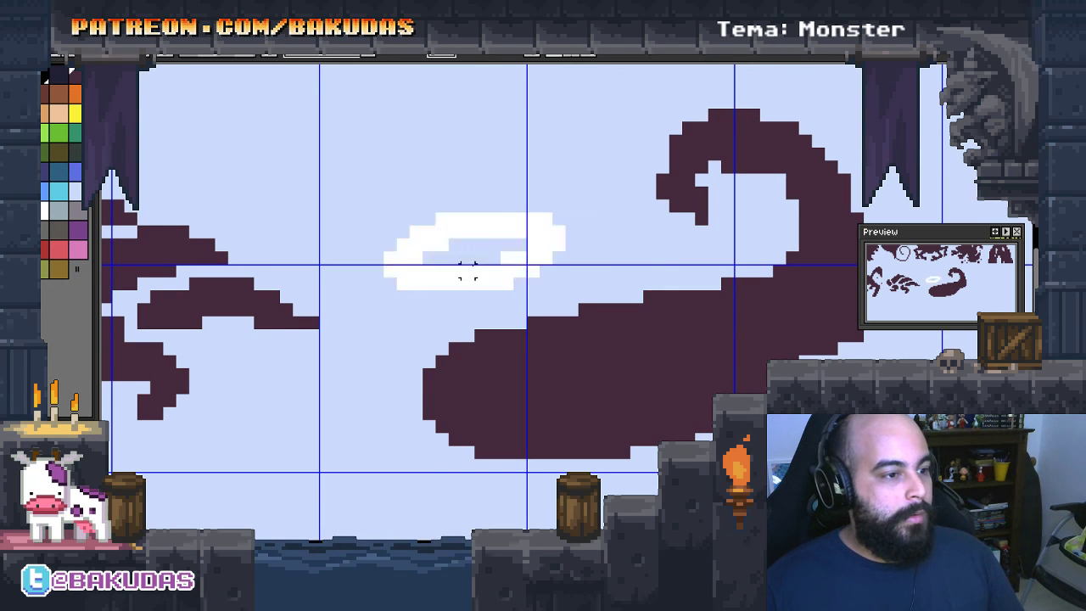
pyautogui.moveTo(480, 227); pyautogui.dragTo(474, 188)
pyautogui.press('Return')
pyautogui.hscroll(1, 474, 236)
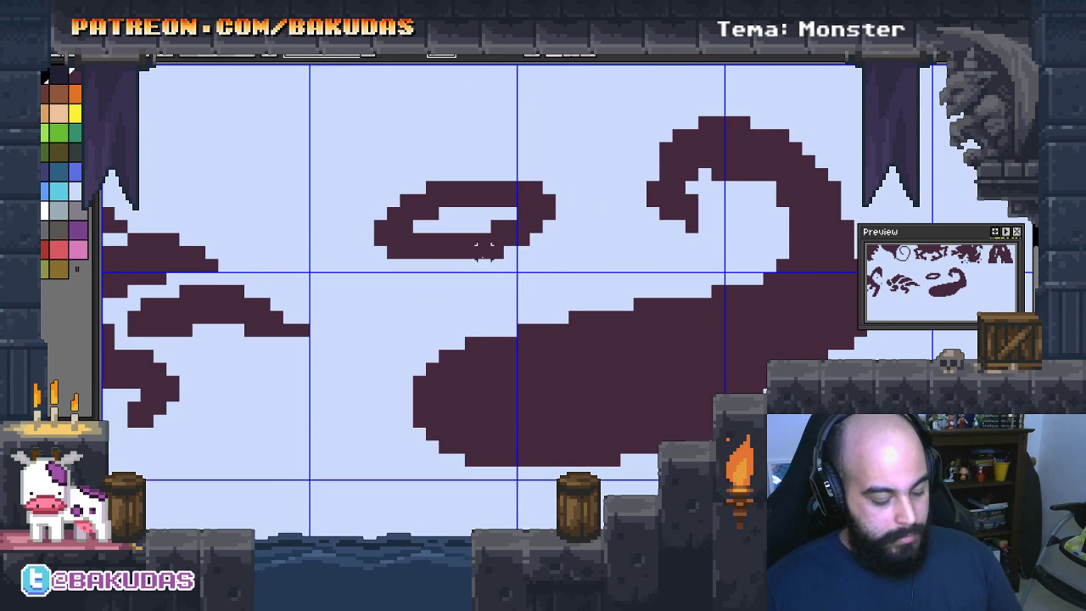
pyautogui.moveTo(544, 219); pyautogui.dragTo(595, 316)
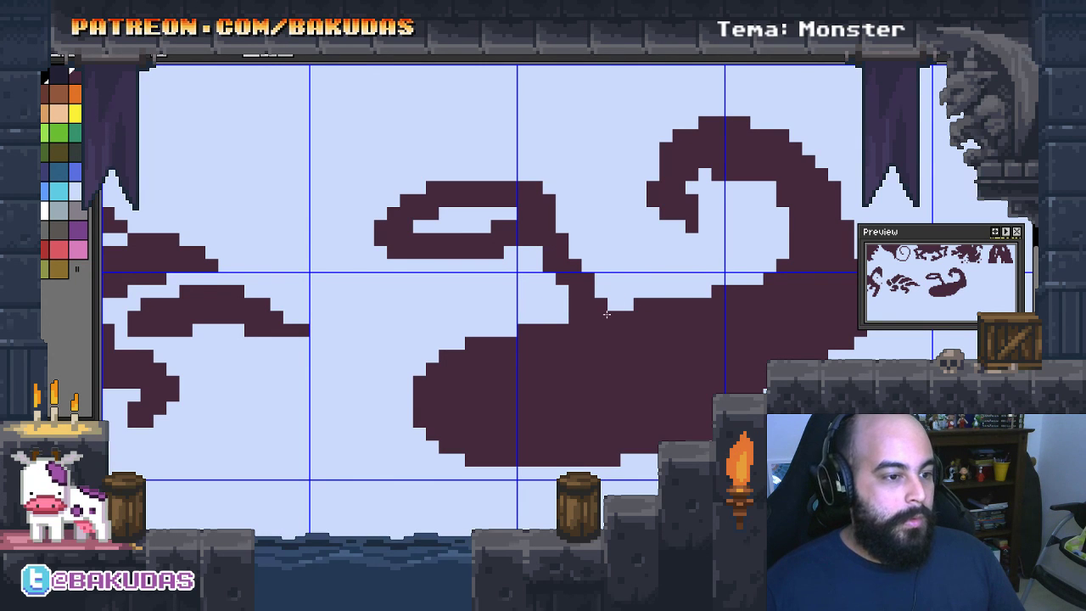
# Shift the scorpion sketch and its right part further left within its cell
pyautogui.hscroll(-2, 613, 342)
pyautogui.scroll(1, 624, 321)
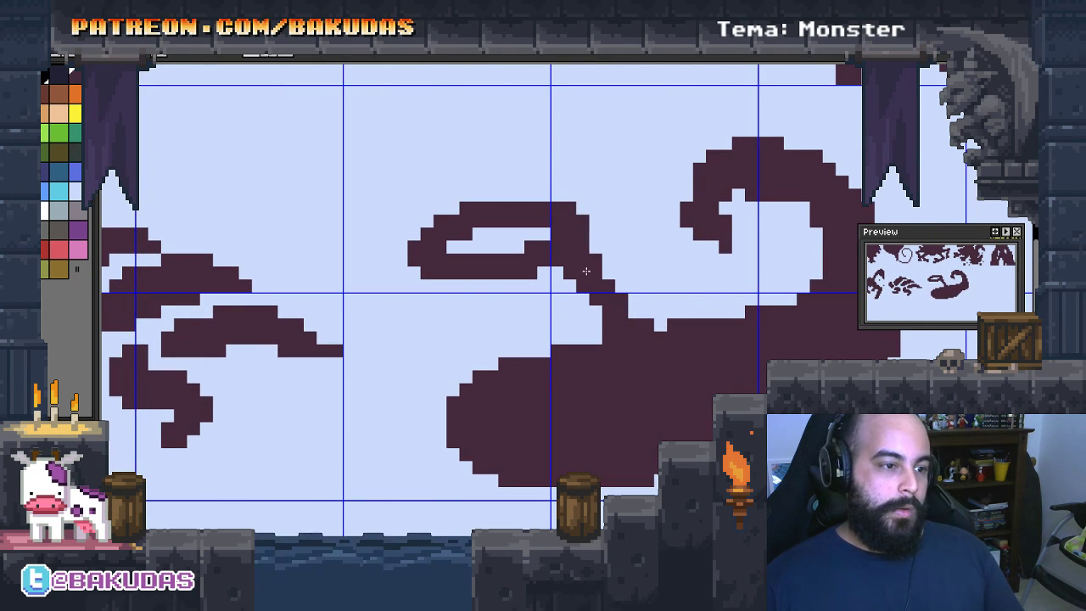
pyautogui.scroll(1, 611, 271)
pyautogui.hscroll(-1, 611, 272)
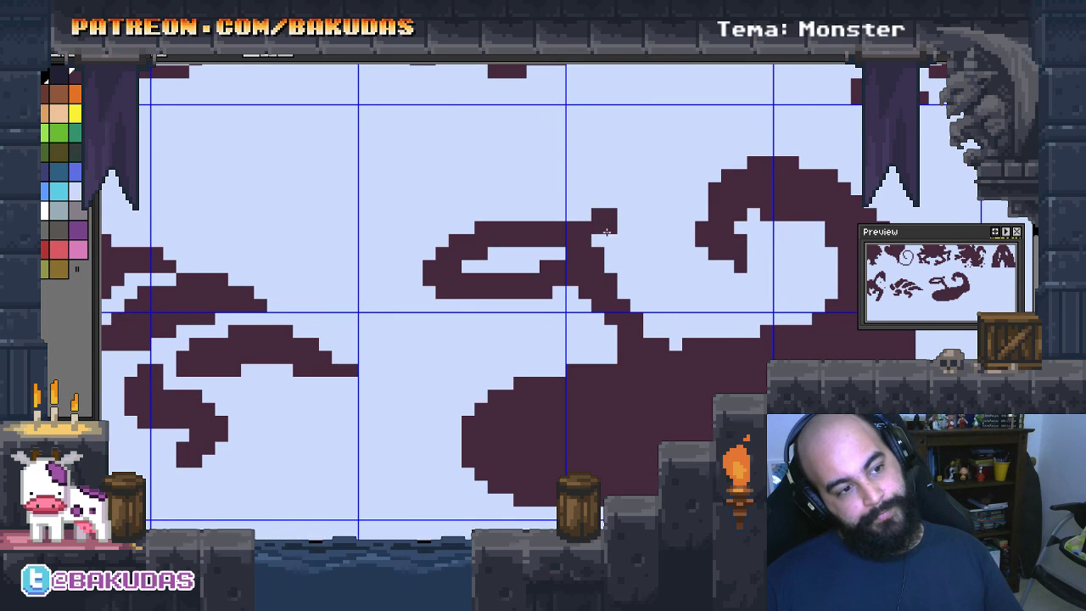
pyautogui.scroll(1, 662, 318)
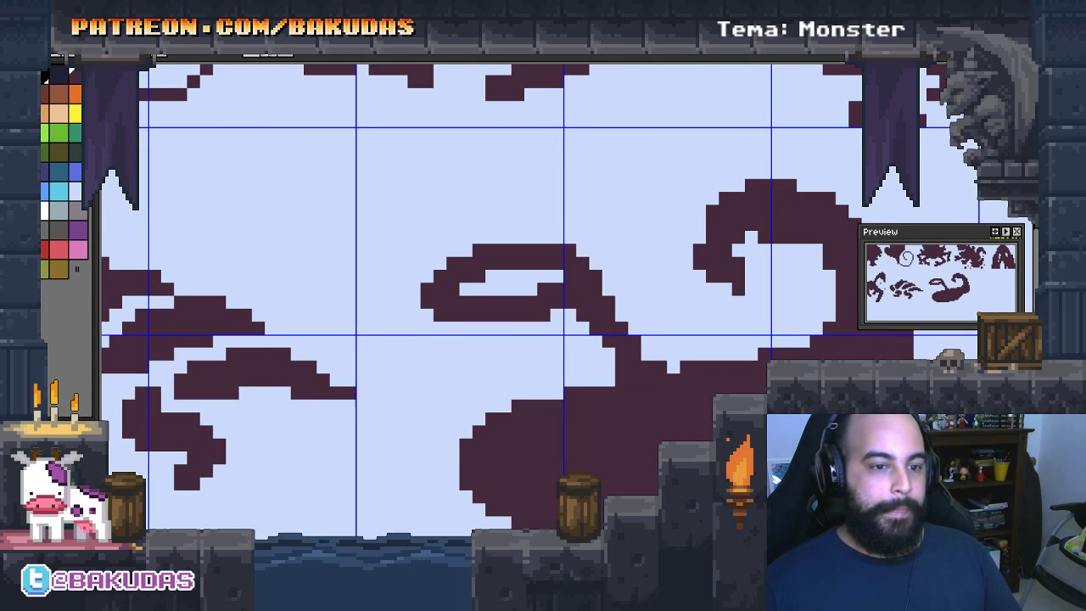
pyautogui.scroll(-2, 678, 402)
pyautogui.hscroll(3, 678, 401)
pyautogui.scroll(1, 678, 401)
pyautogui.scroll(-1, 690, 411)
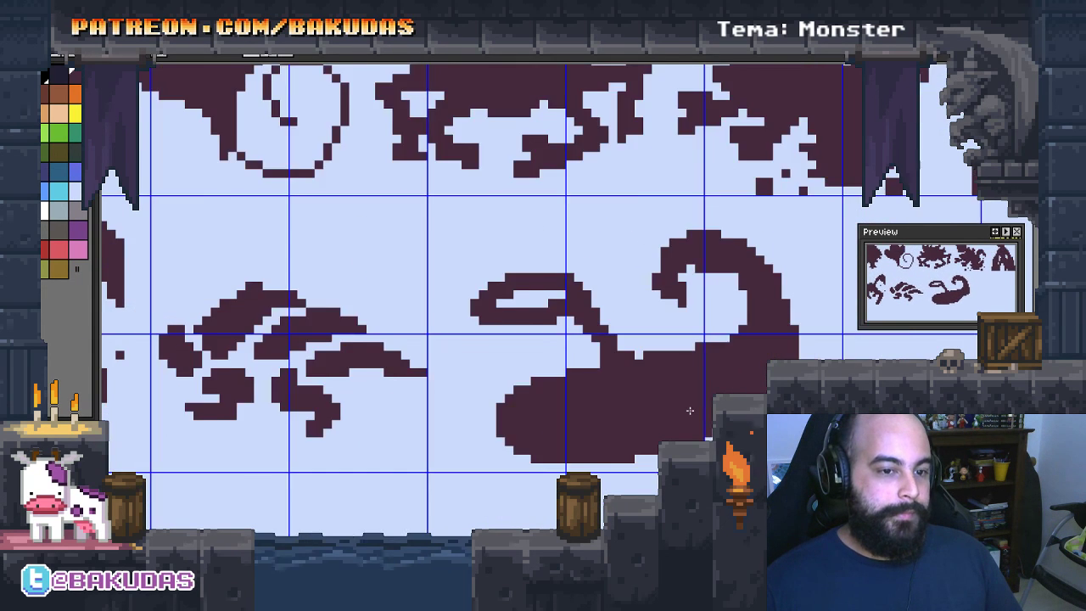
pyautogui.scroll(-1, 690, 410)
pyautogui.moveTo(481, 262); pyautogui.dragTo(781, 473)
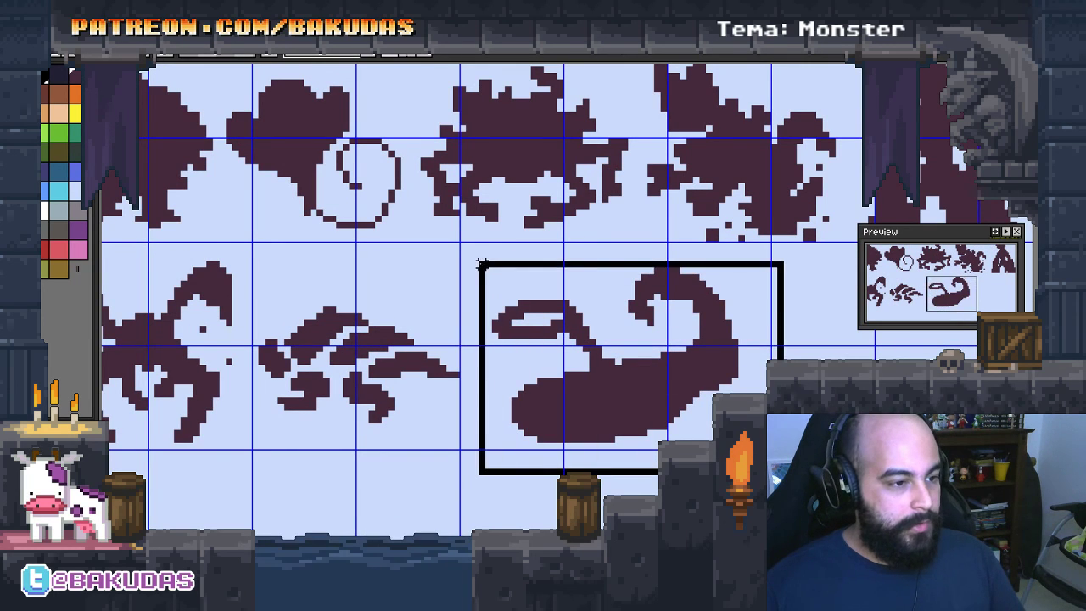
pyautogui.moveTo(628, 373); pyautogui.dragTo(608, 374)
pyautogui.moveTo(802, 438); pyautogui.dragTo(586, 258)
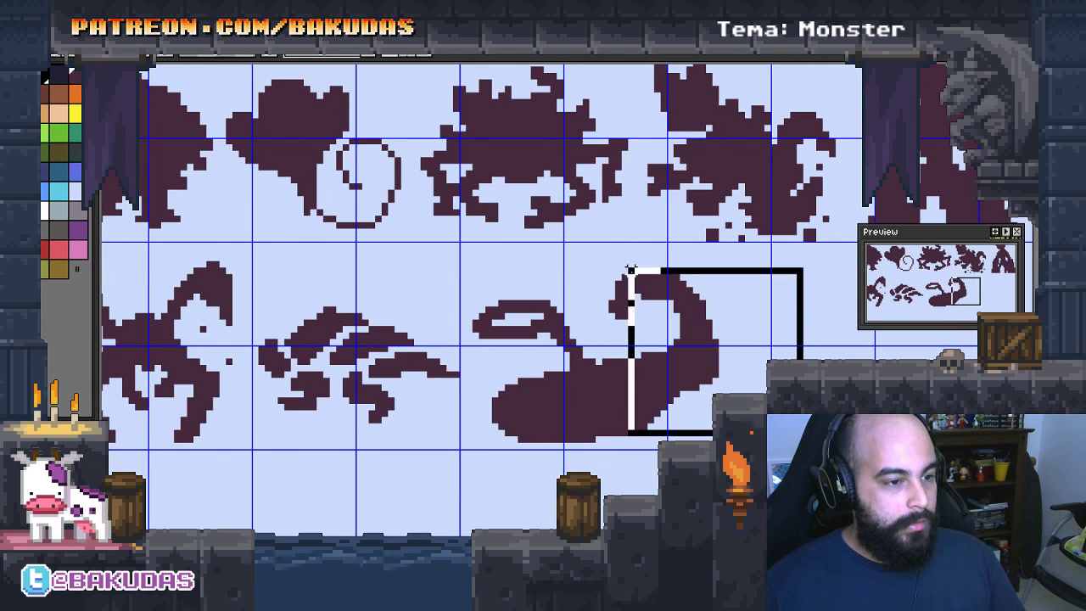
pyautogui.moveTo(668, 357); pyautogui.dragTo(639, 359)
pyautogui.moveTo(774, 265); pyautogui.dragTo(574, 365)
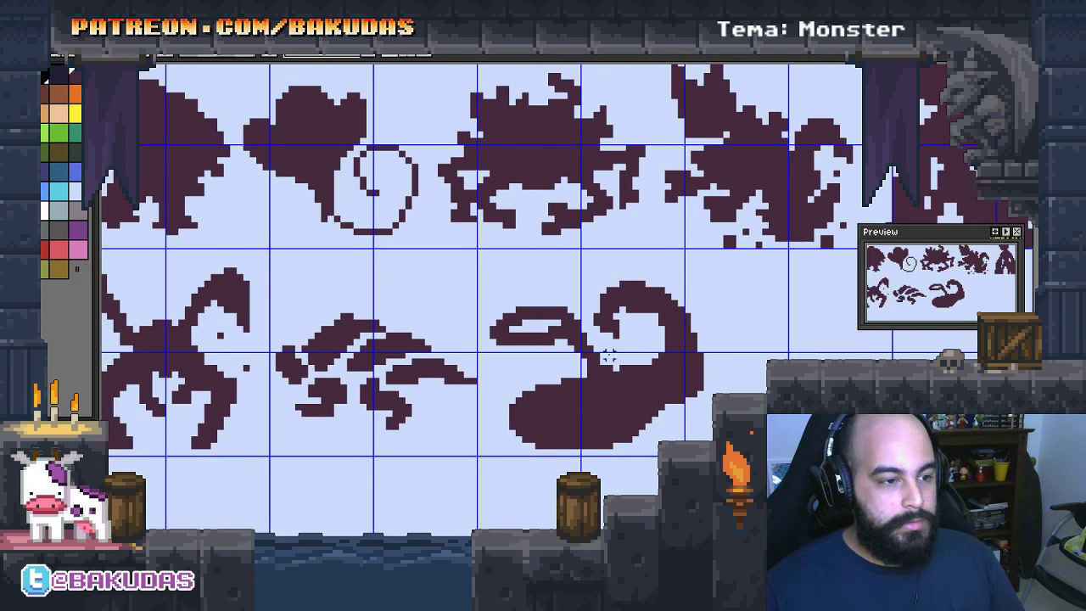
# Clear the loop selection and erase stray pixels at the loop's base and bottom strip
pyautogui.moveTo(473, 280)
pyautogui.mouseDown()
pyautogui.moveTo(590, 348)
pyautogui.moveTo(554, 350)
pyautogui.mouseUp()
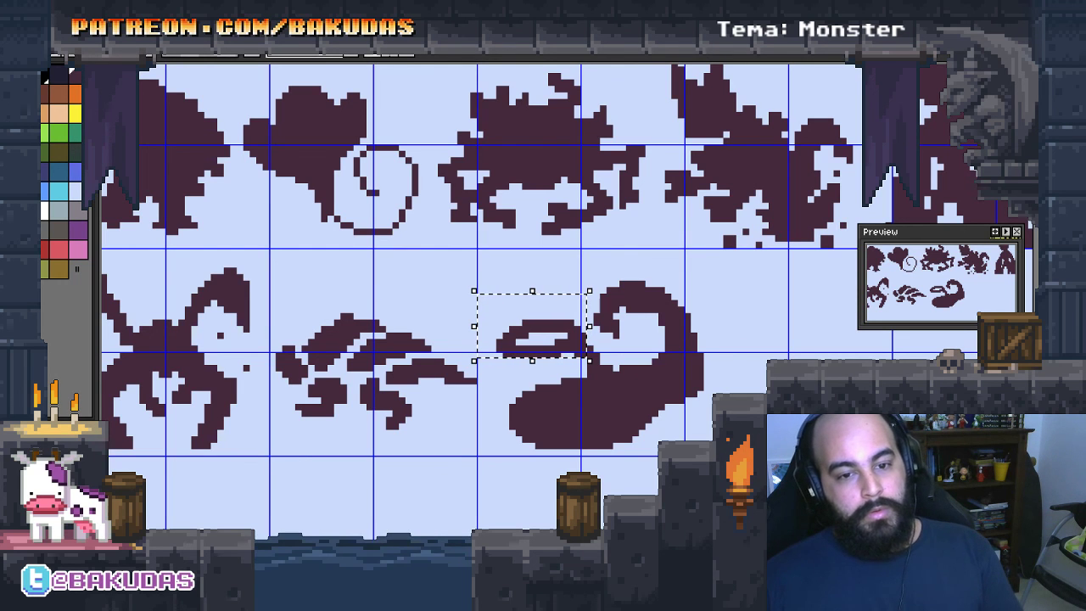
pyautogui.moveTo(645, 375); pyautogui.dragTo(633, 384)
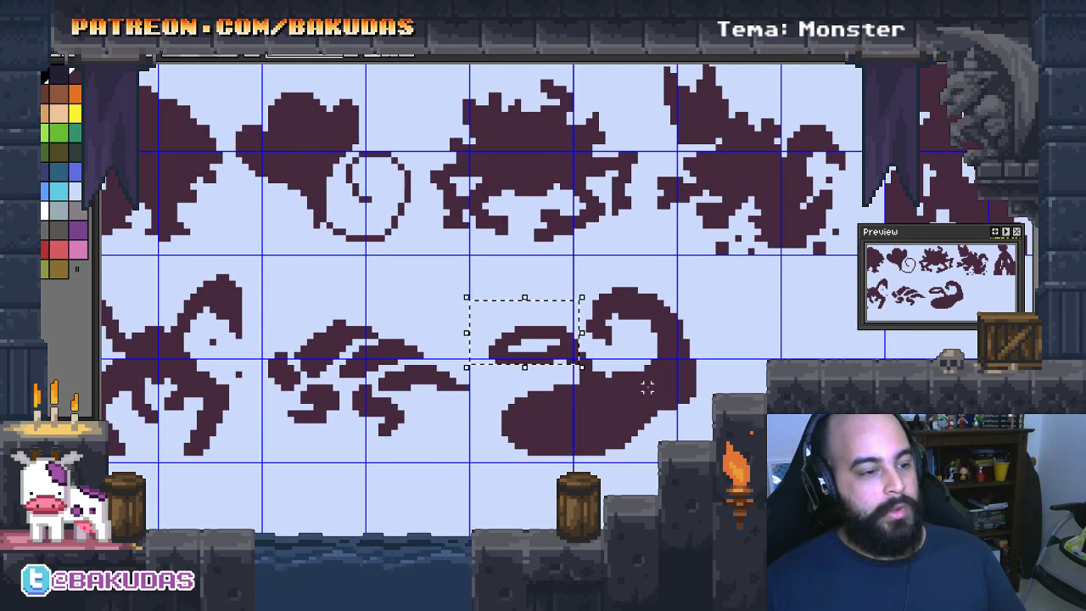
pyautogui.hotkey('ctrl', 'd')
pyautogui.scroll(3, 633, 383)
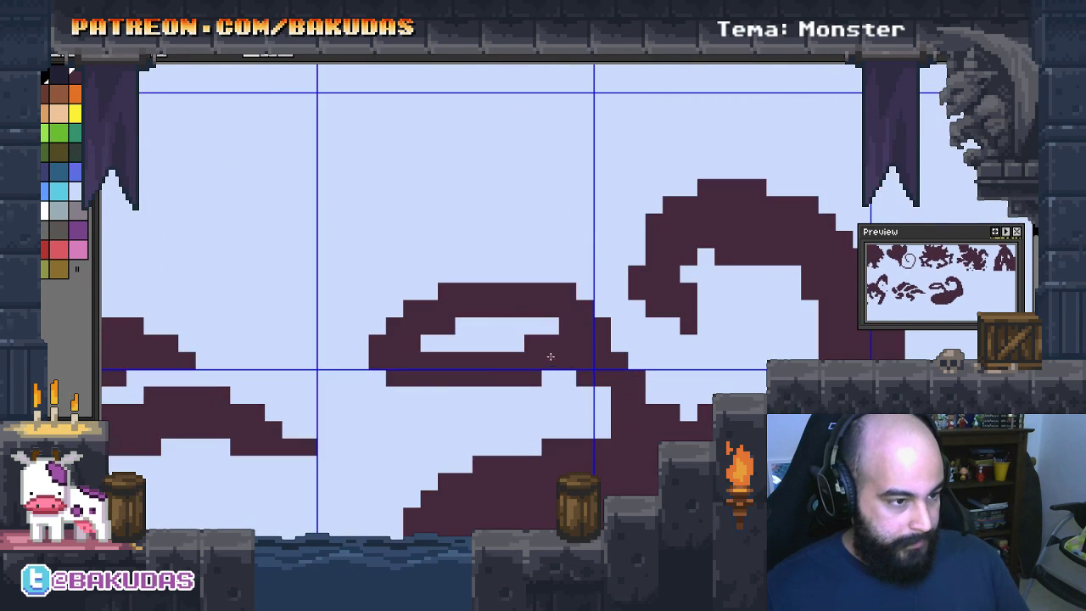
pyautogui.rightClick(585, 396)
pyautogui.click(605, 396)
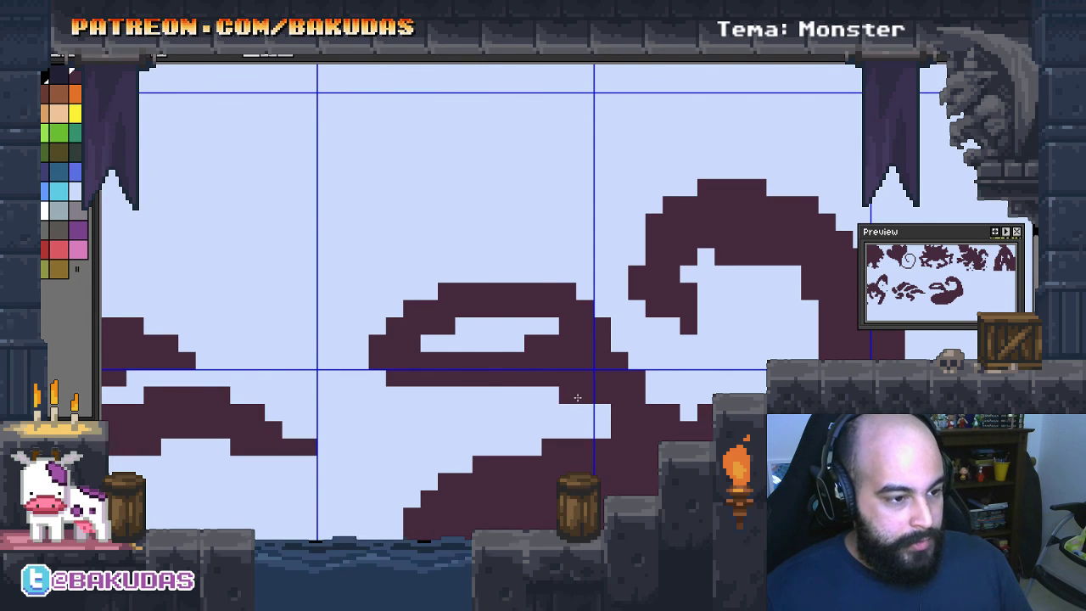
pyautogui.rightClick(567, 379)
pyautogui.rightClick(550, 379)
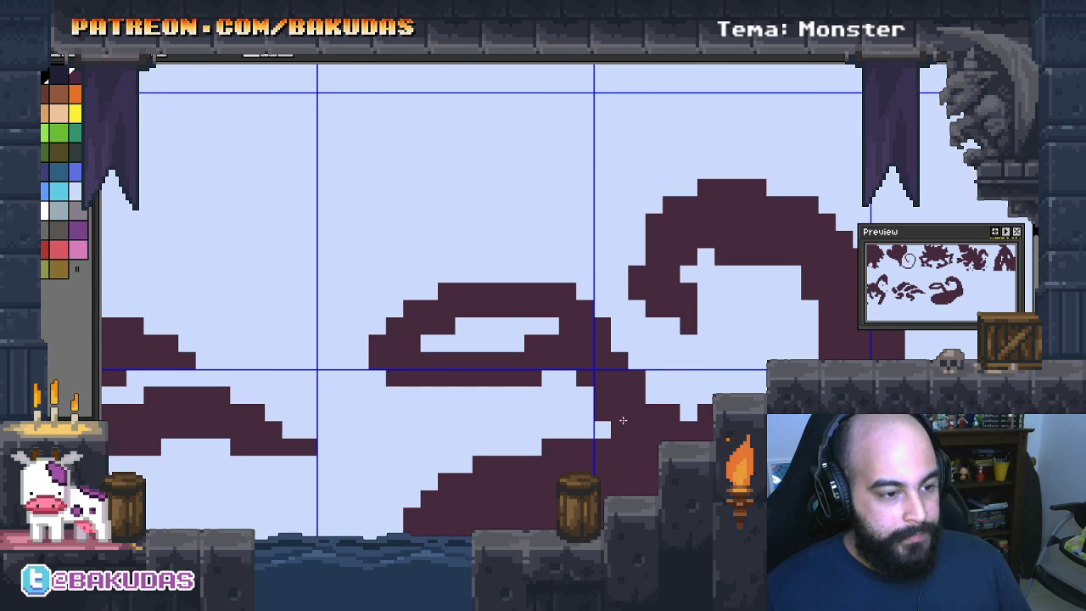
pyautogui.rightClick(603, 413)
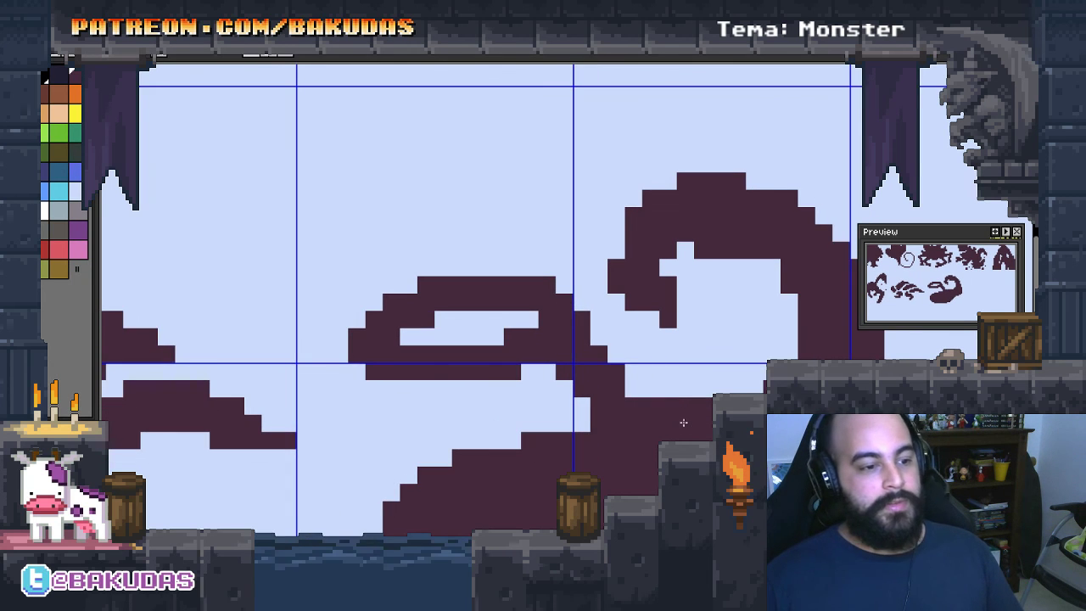
pyautogui.scroll(-2, 594, 356)
pyautogui.scroll(-2, 645, 347)
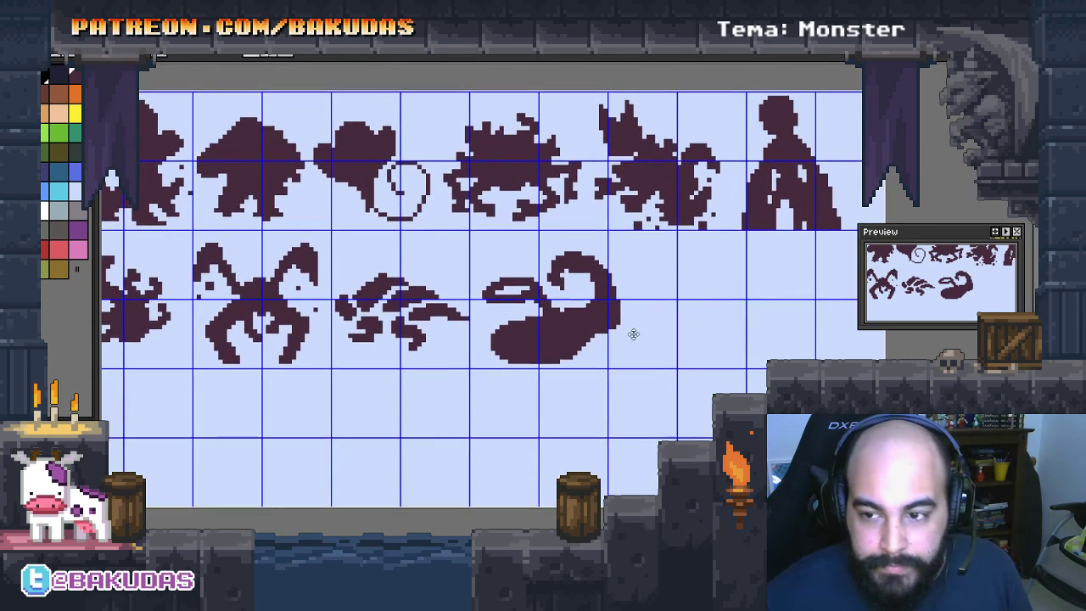
pyautogui.moveTo(637, 331)
pyautogui.mouseDown()
pyautogui.moveTo(603, 334)
pyautogui.moveTo(639, 317)
pyautogui.moveTo(567, 357)
pyautogui.mouseUp()
# Pencil in the base, upright and an added block of the new tall creature
pyautogui.scroll(1, 569, 357)
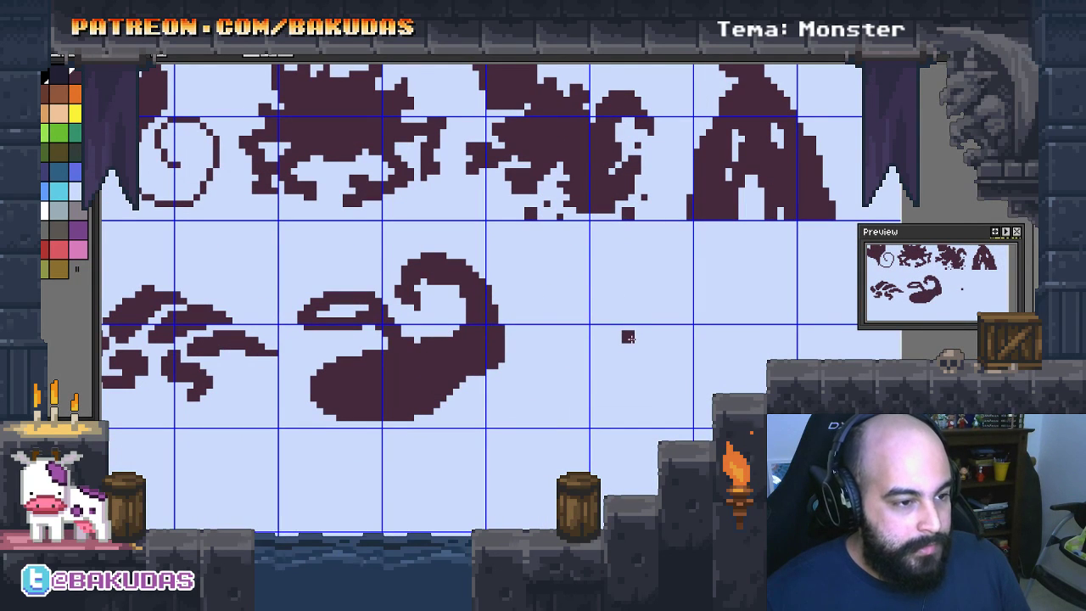
pyautogui.moveTo(628, 422); pyautogui.dragTo(657, 346)
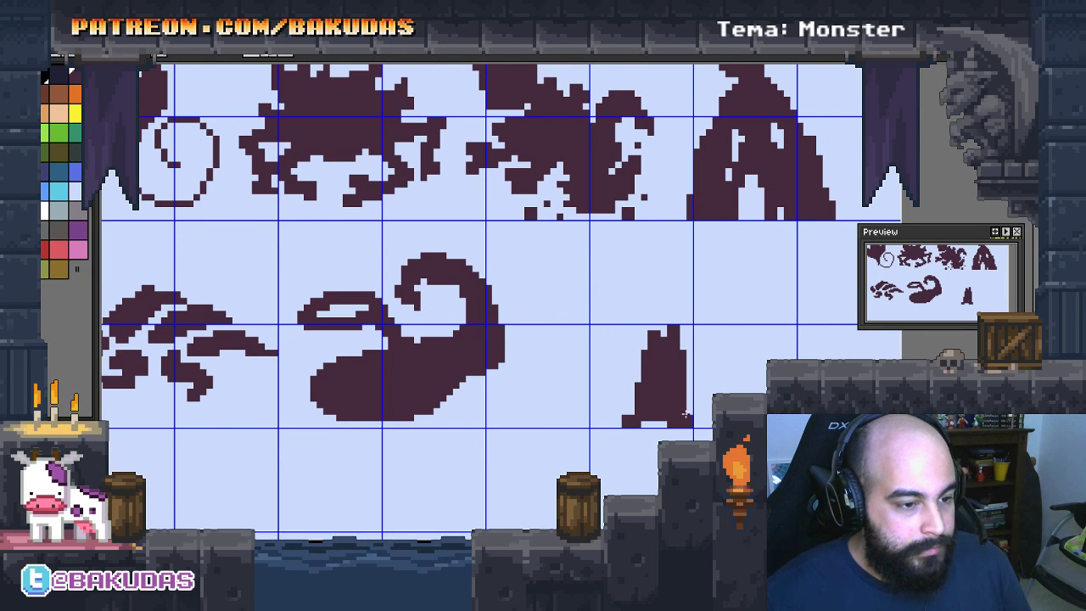
pyautogui.scroll(1, 705, 416)
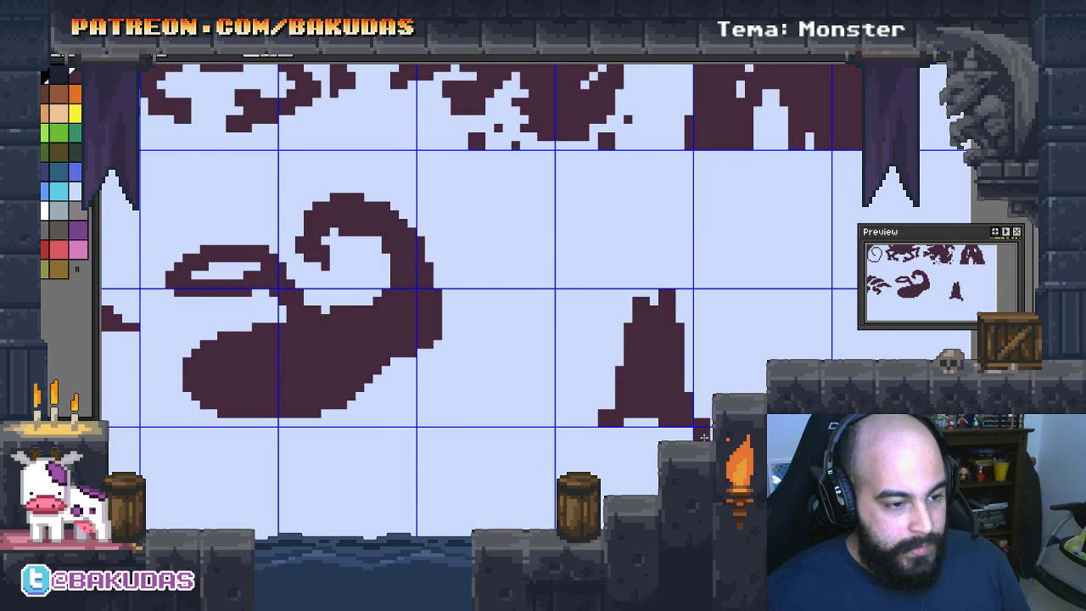
pyautogui.scroll(1, 638, 387)
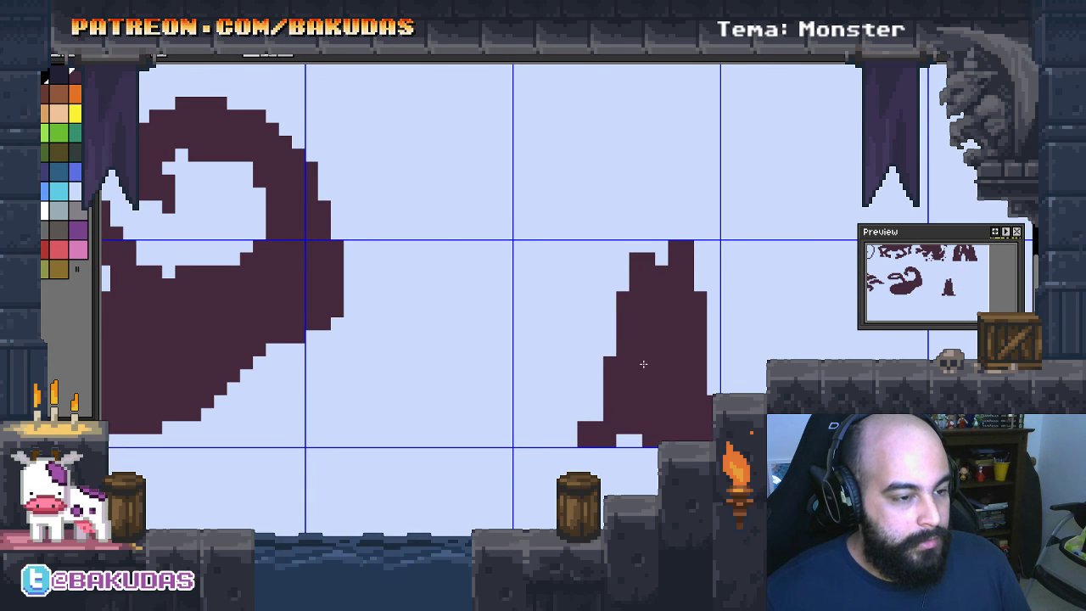
pyautogui.scroll(1, 643, 364)
pyautogui.moveTo(637, 323)
pyautogui.mouseDown()
pyautogui.moveTo(606, 312)
pyautogui.moveTo(628, 292)
pyautogui.mouseUp()
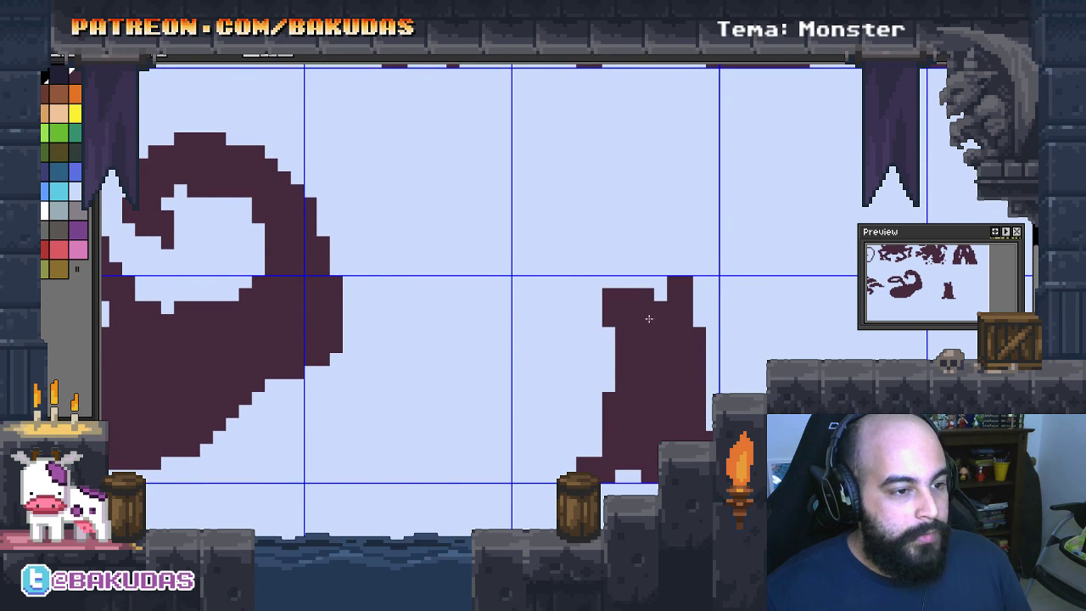
pyautogui.scroll(1, 649, 318)
pyautogui.scroll(1, 650, 322)
pyautogui.scroll(1, 642, 355)
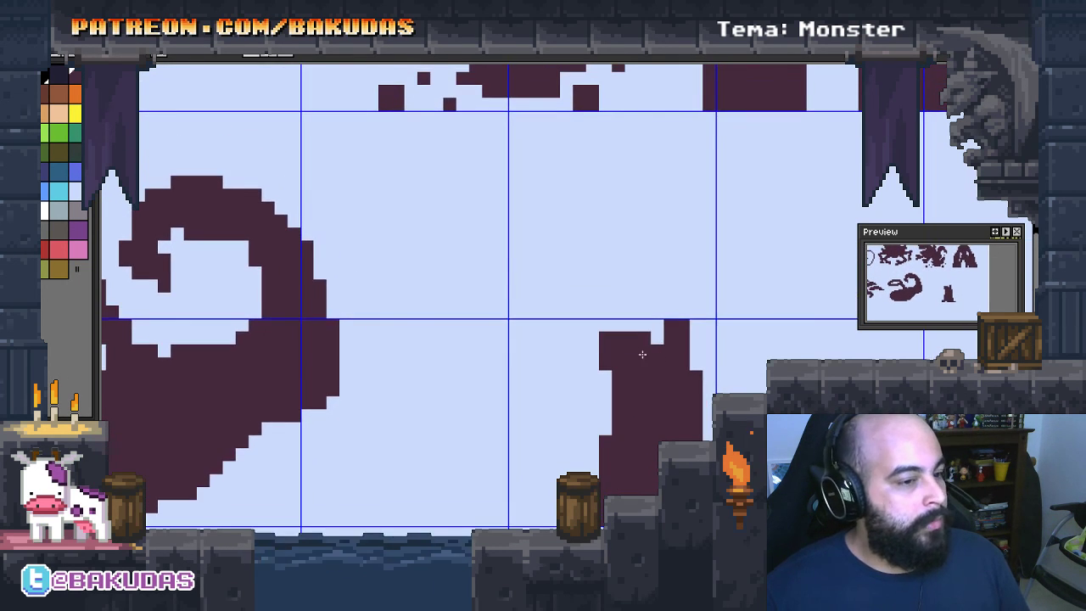
# Trim and restore pixels atop the shape's right column, undoing one stray erasure
pyautogui.moveTo(683, 325); pyautogui.dragTo(653, 320)
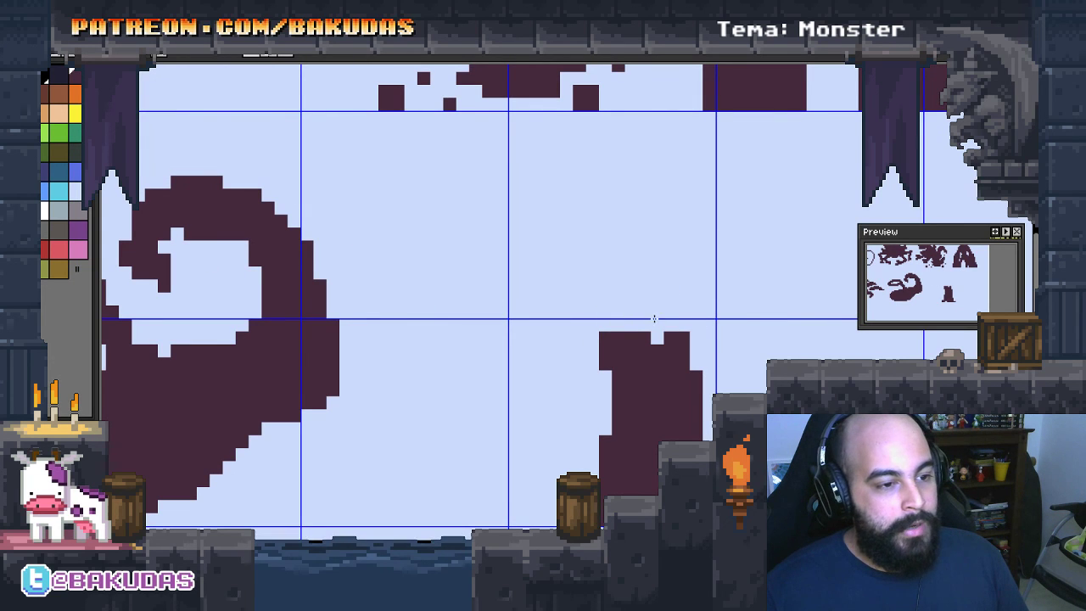
pyautogui.click(677, 331)
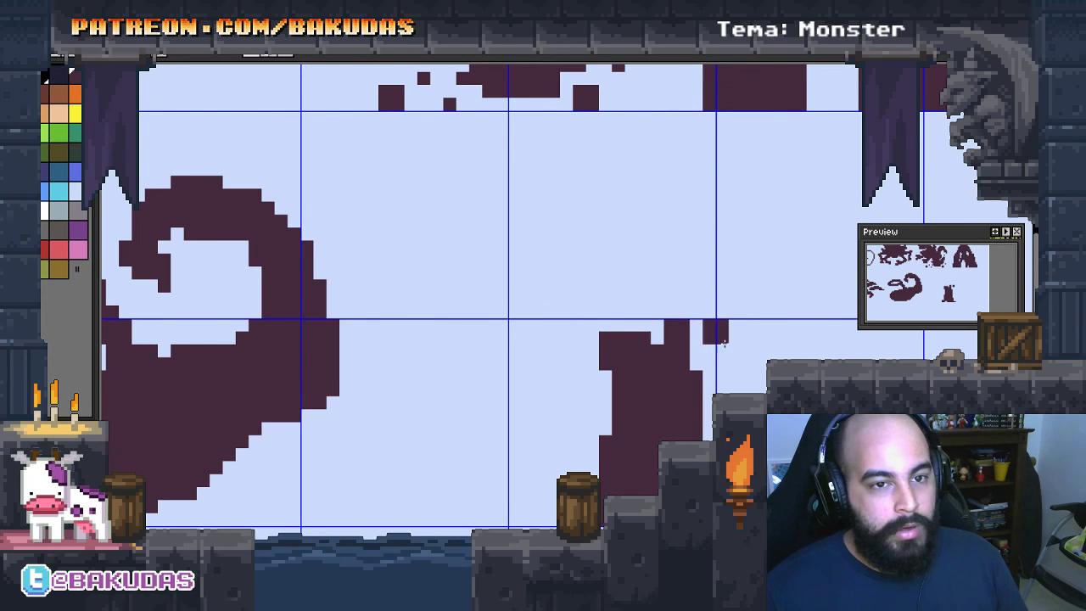
pyautogui.scroll(-1, 651, 293)
pyautogui.scroll(-1, 591, 265)
pyautogui.scroll(2, 572, 302)
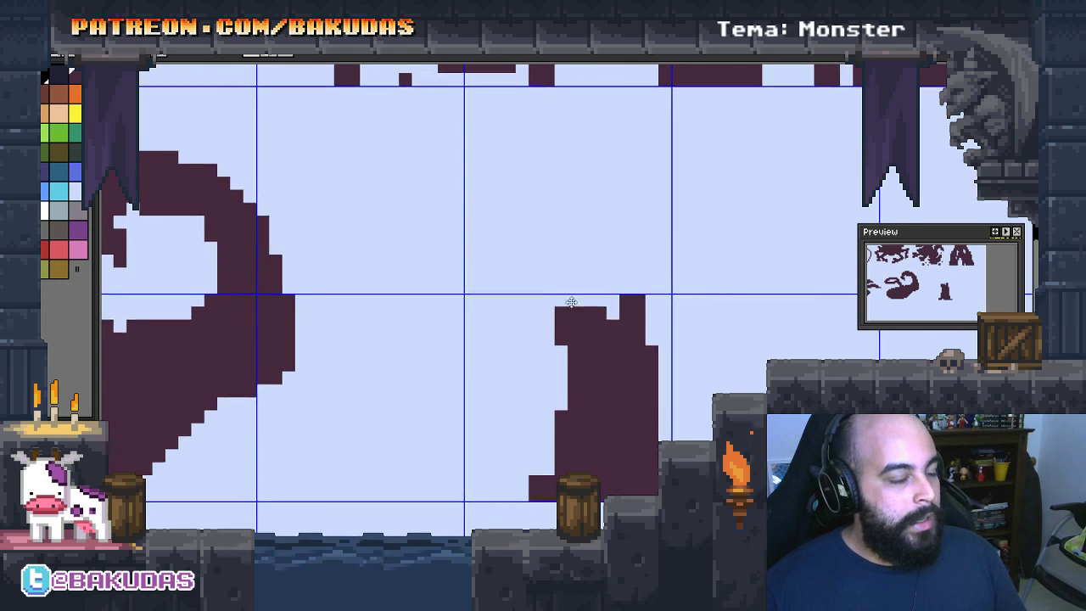
pyautogui.scroll(-1, 572, 303)
pyautogui.scroll(1, 589, 262)
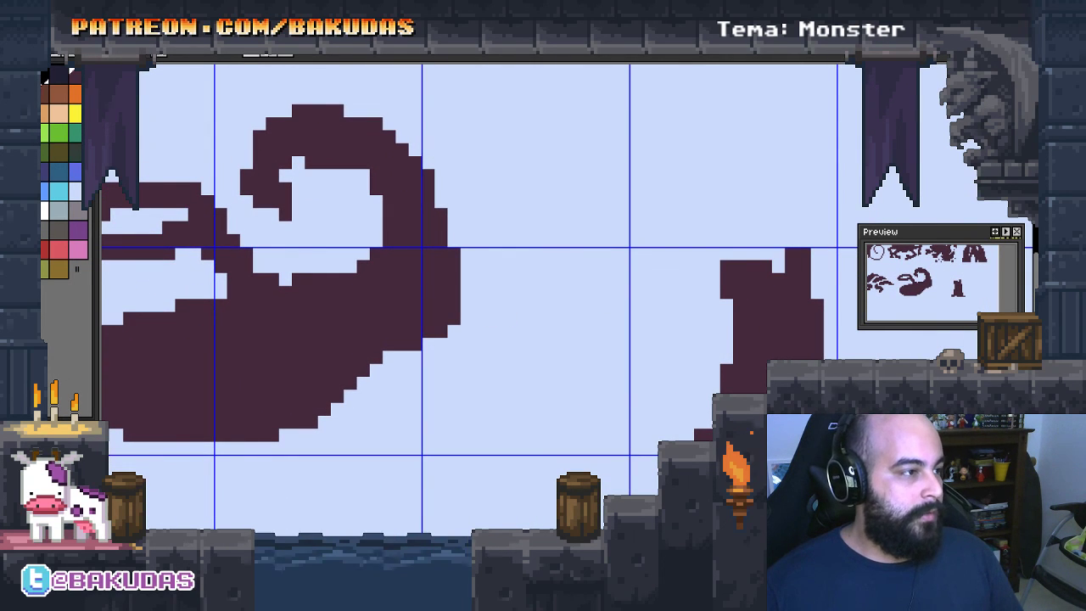
pyautogui.click(798, 254)
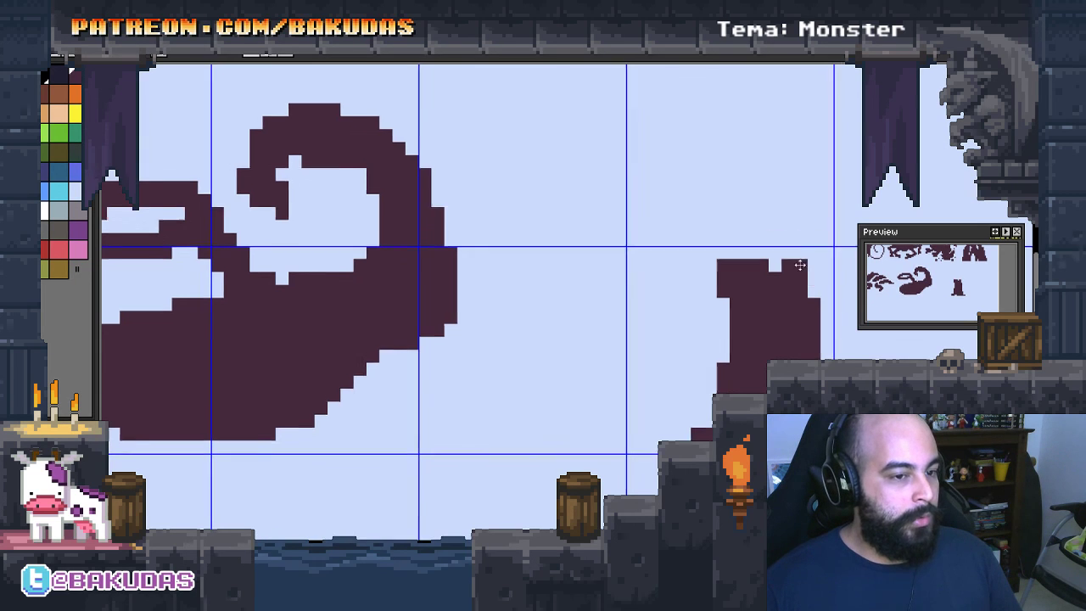
pyautogui.hotkey('ctrl', 'z')
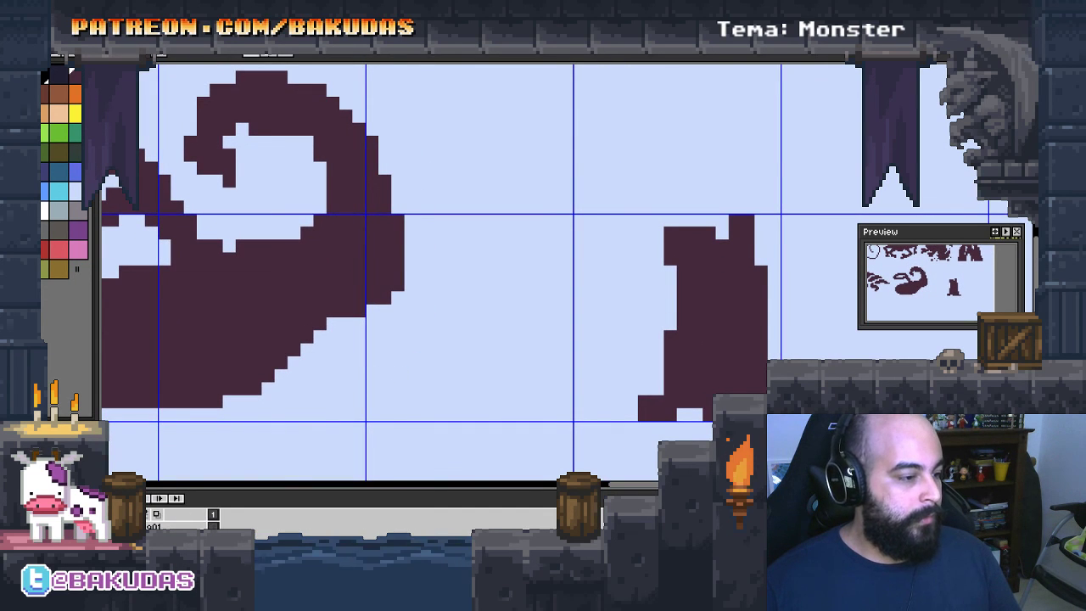
# Flatten the right column's top with the eraser, undoing a stray curved stroke
pyautogui.scroll(1, 592, 337)
pyautogui.moveTo(628, 320); pyautogui.dragTo(552, 360)
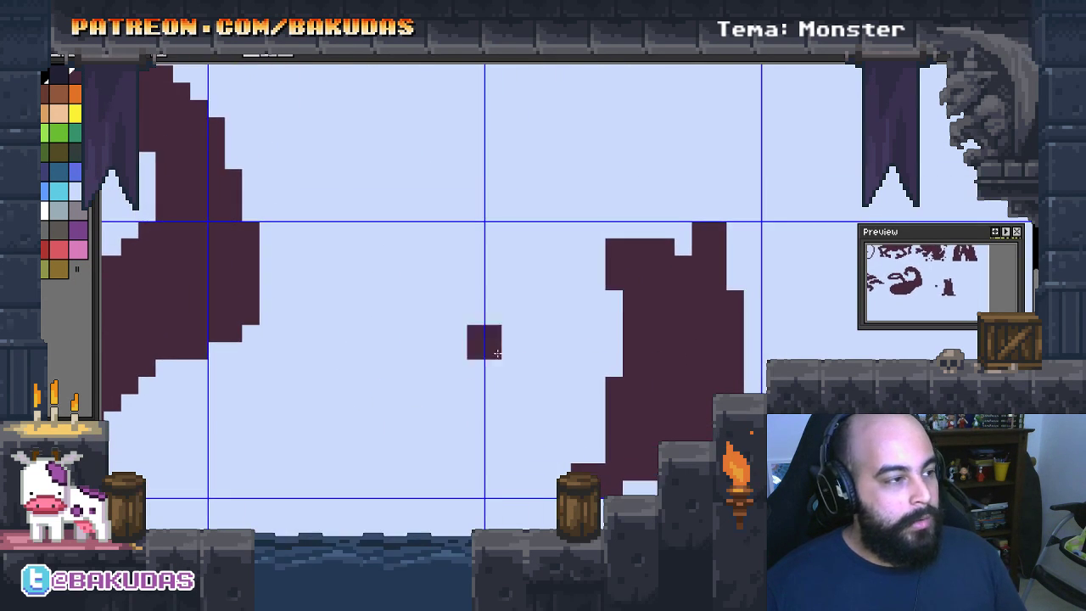
pyautogui.press('e')
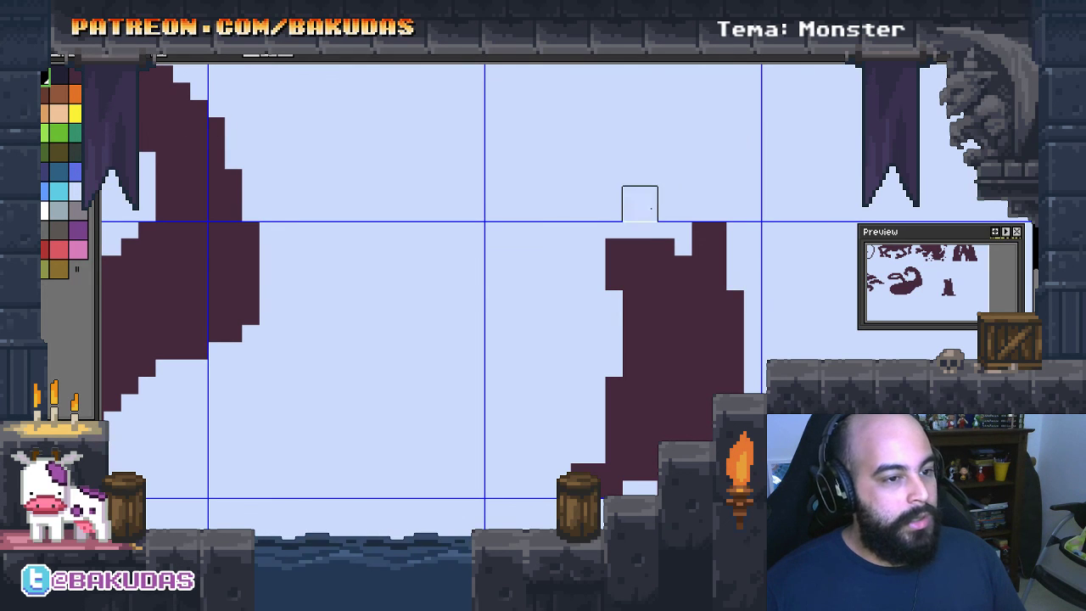
pyautogui.moveTo(645, 222); pyautogui.dragTo(790, 223)
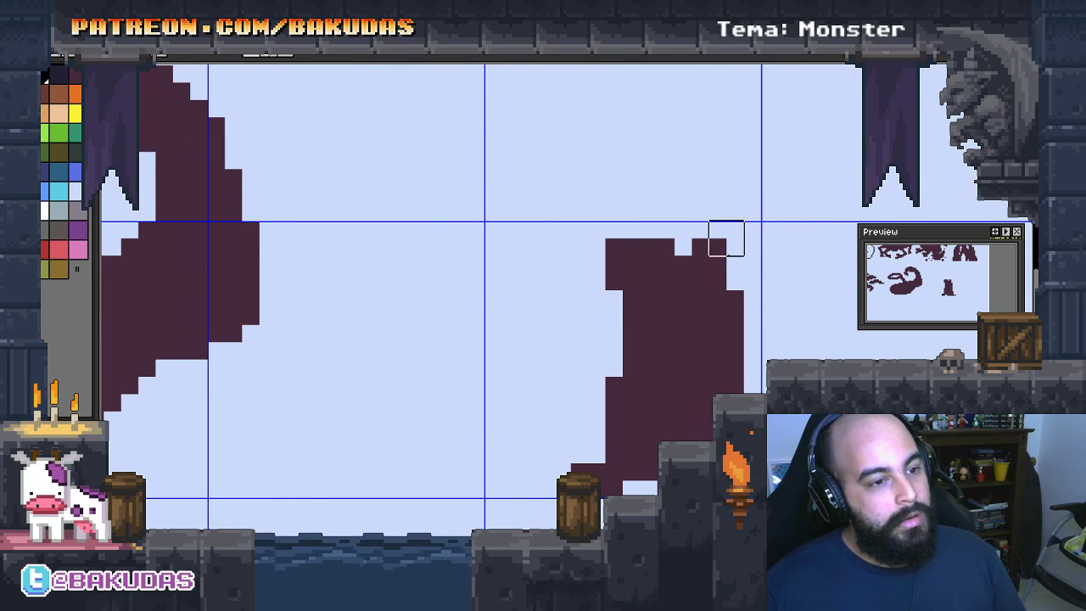
pyautogui.moveTo(726, 238); pyautogui.dragTo(709, 238)
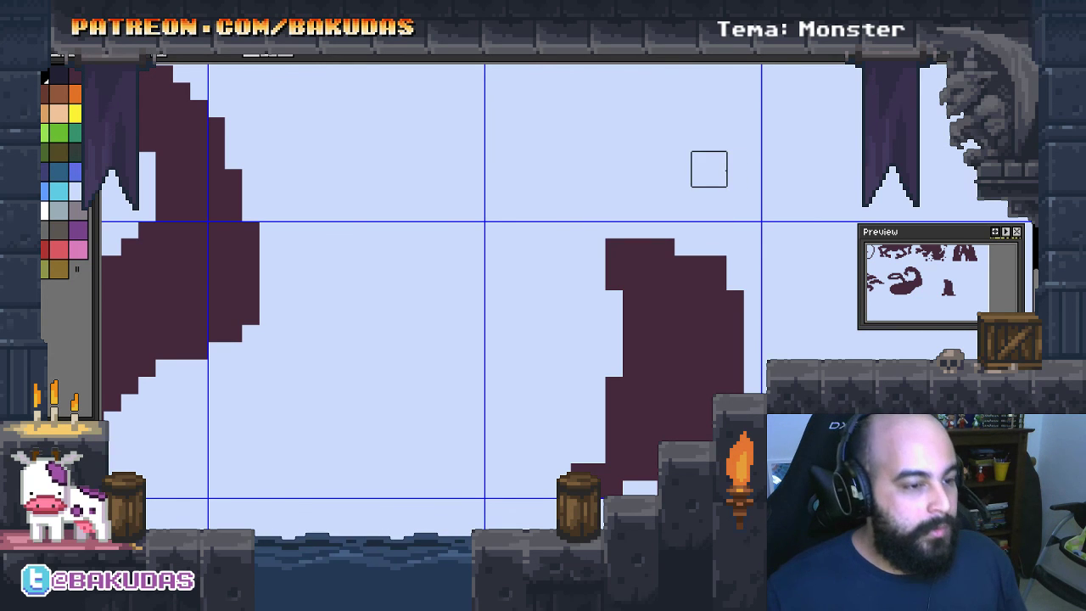
pyautogui.scroll(2, 708, 169)
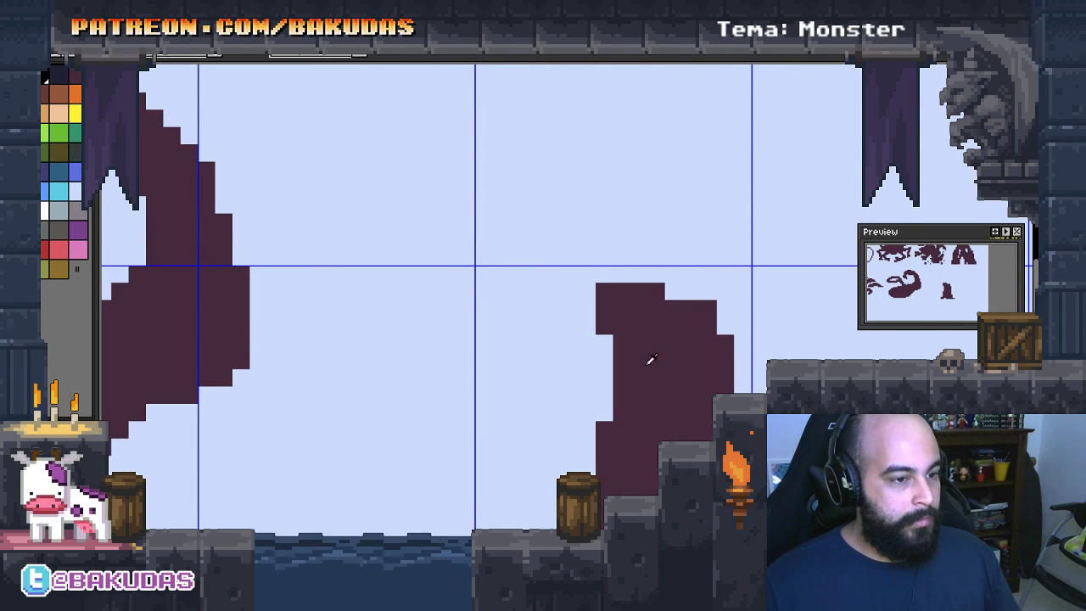
pyautogui.scroll(2, 231, 183)
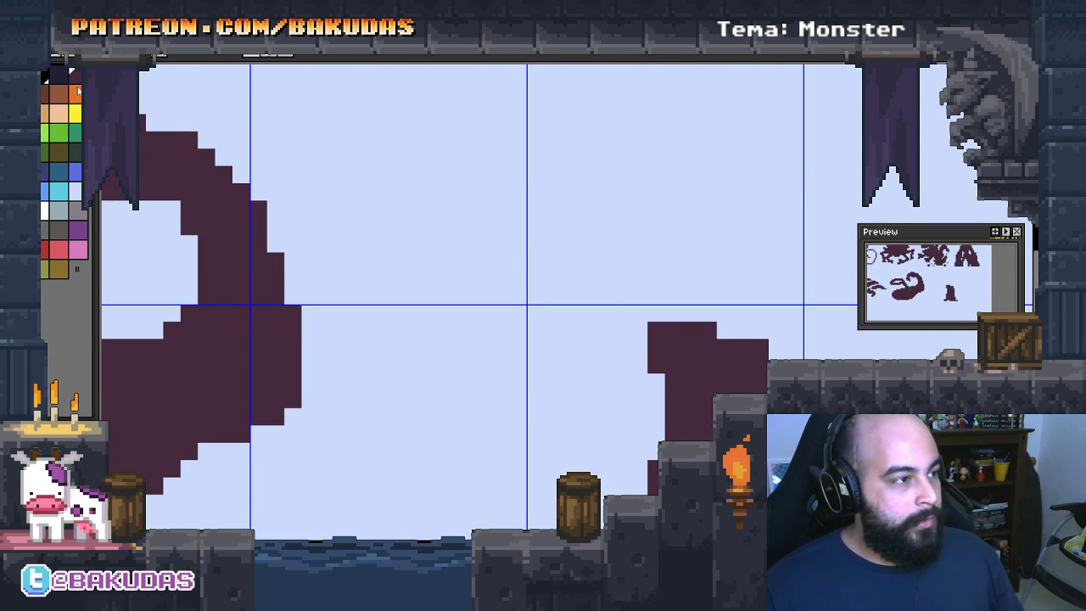
pyautogui.scroll(-2, 594, 253)
pyautogui.scroll(2, 415, 199)
pyautogui.scroll(2, 420, 240)
pyautogui.moveTo(549, 229)
pyautogui.mouseDown()
pyautogui.moveTo(515, 175)
pyautogui.moveTo(548, 221)
pyautogui.mouseUp()
pyautogui.hotkey('ctrl', 'z')
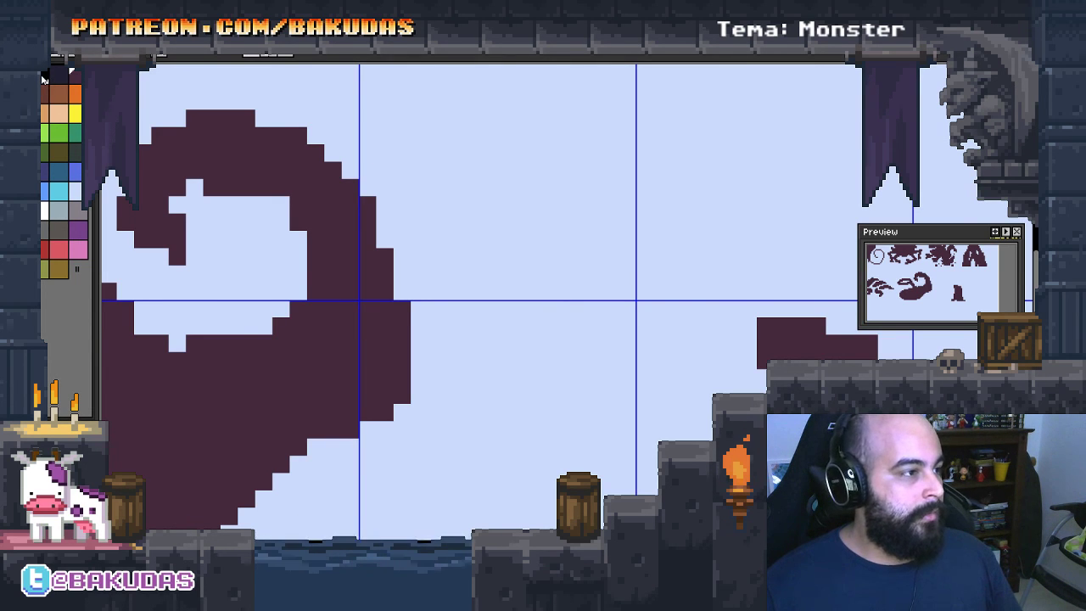
# Extend the shape up and to the left into a stepped, slanting top
pyautogui.moveTo(644, 216); pyautogui.dragTo(439, 150)
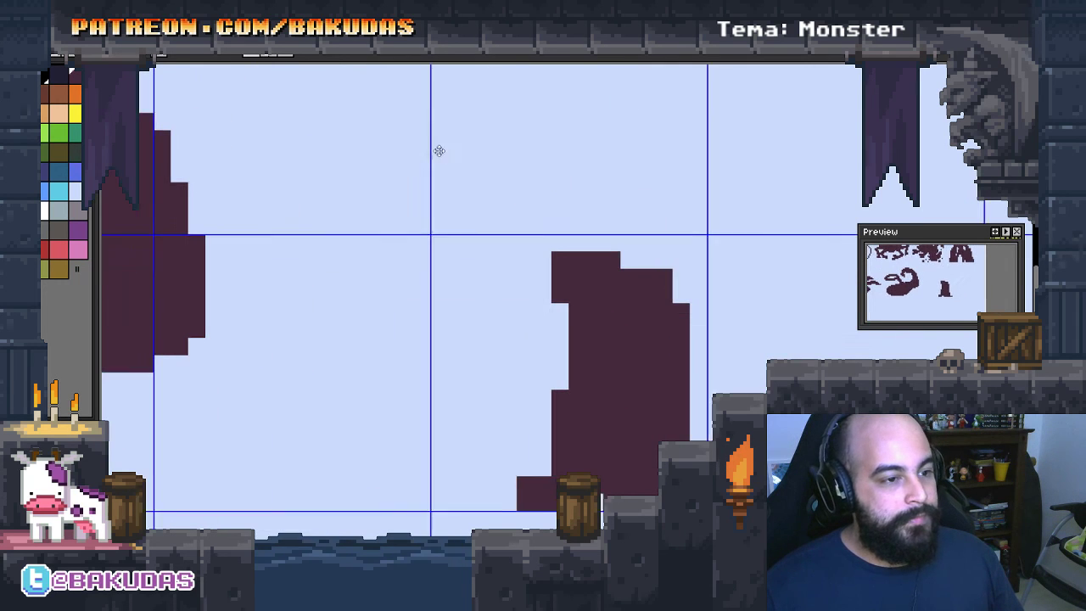
pyautogui.moveTo(615, 235)
pyautogui.mouseDown()
pyautogui.moveTo(509, 241)
pyautogui.moveTo(529, 265)
pyautogui.mouseUp()
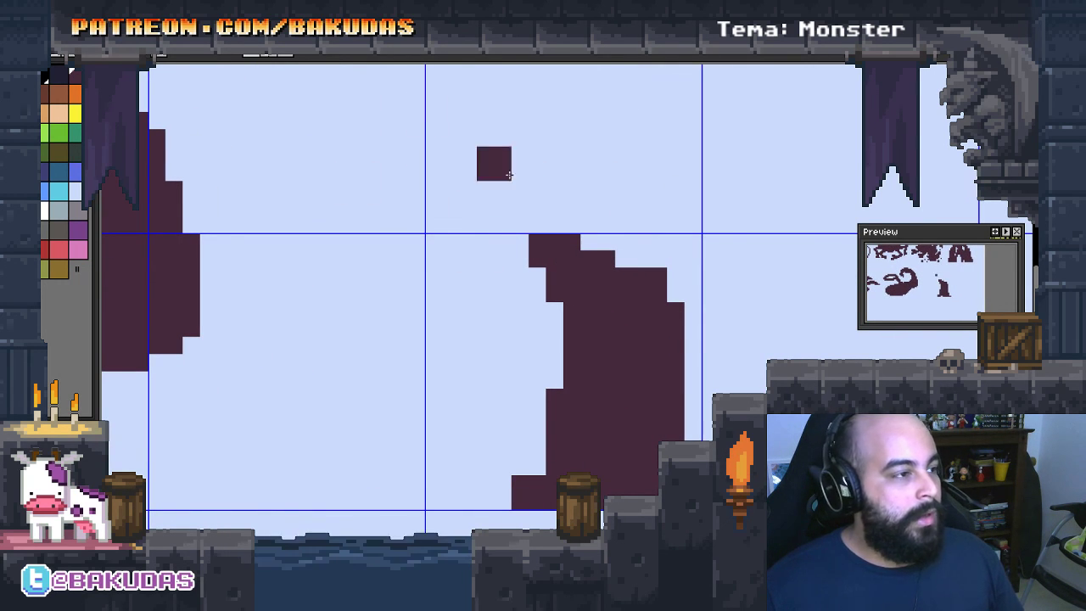
pyautogui.moveTo(495, 163); pyautogui.dragTo(584, 167)
pyautogui.click(68, 53)
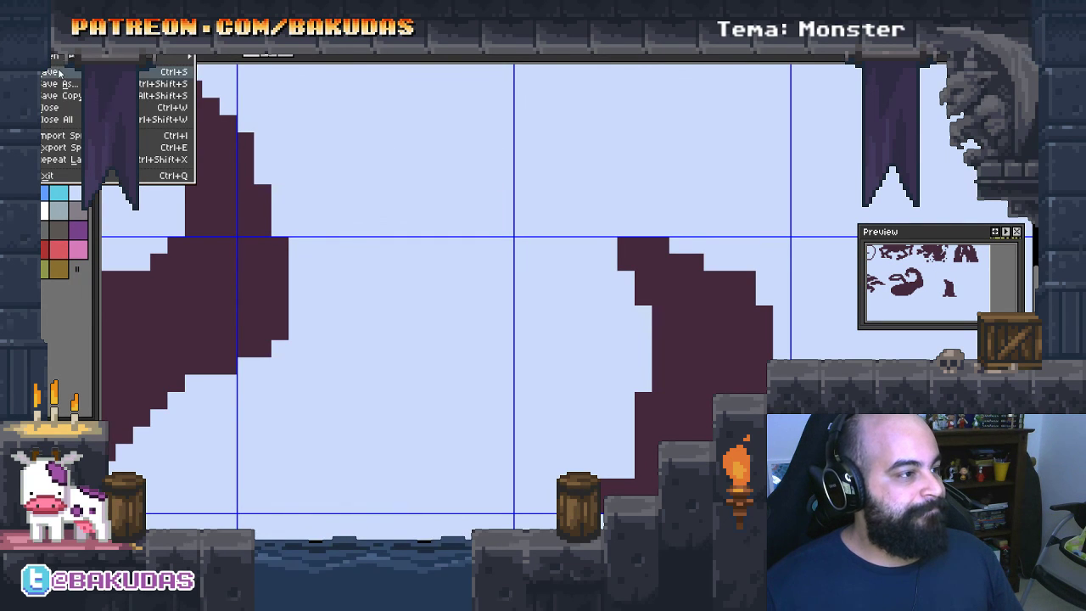
pyautogui.moveTo(66, 56)
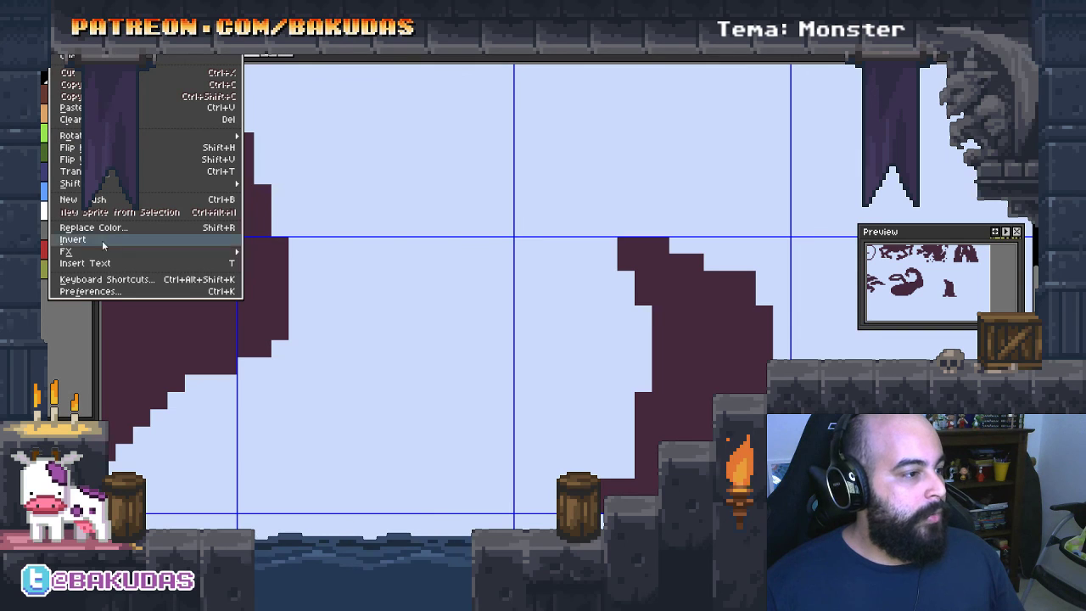
# Open Preferences and browse the Theme, Cursor, Editor, General and Grid pages
pyautogui.click(107, 291)
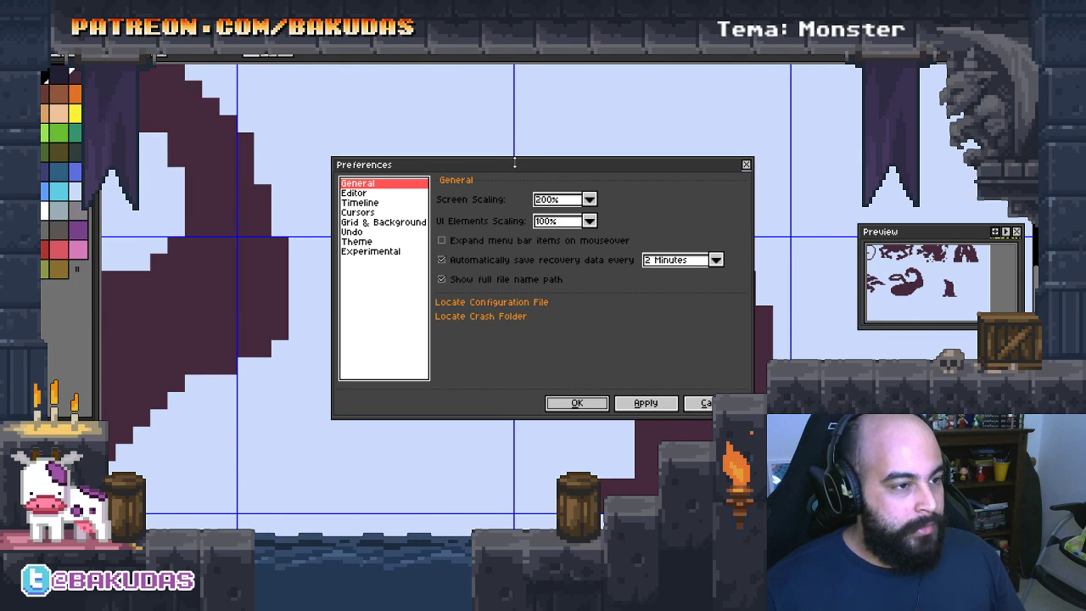
pyautogui.moveTo(514, 162); pyautogui.dragTo(564, 140)
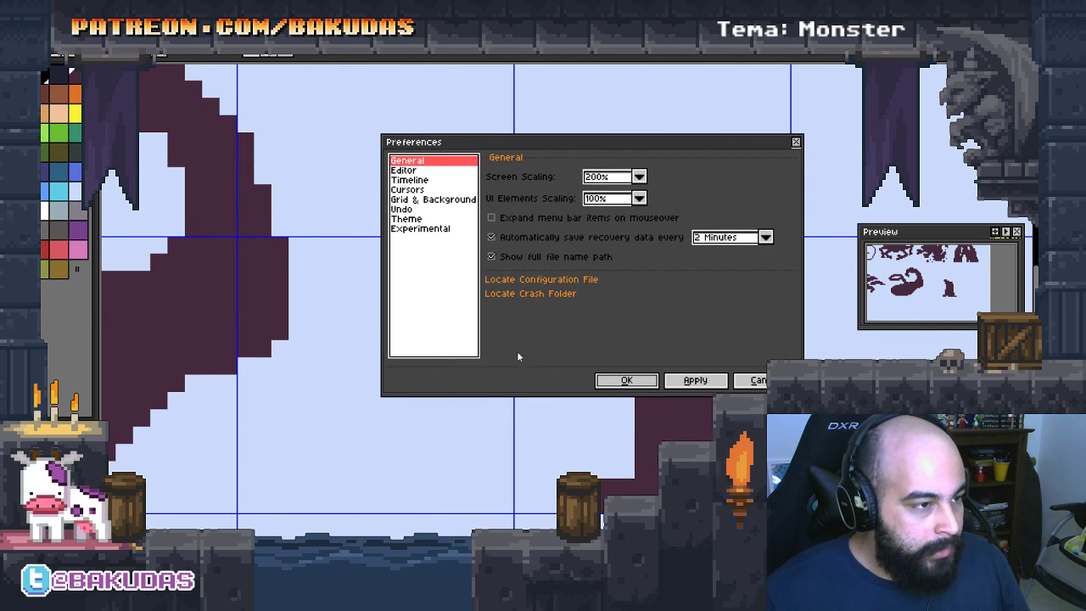
pyautogui.click(410, 219)
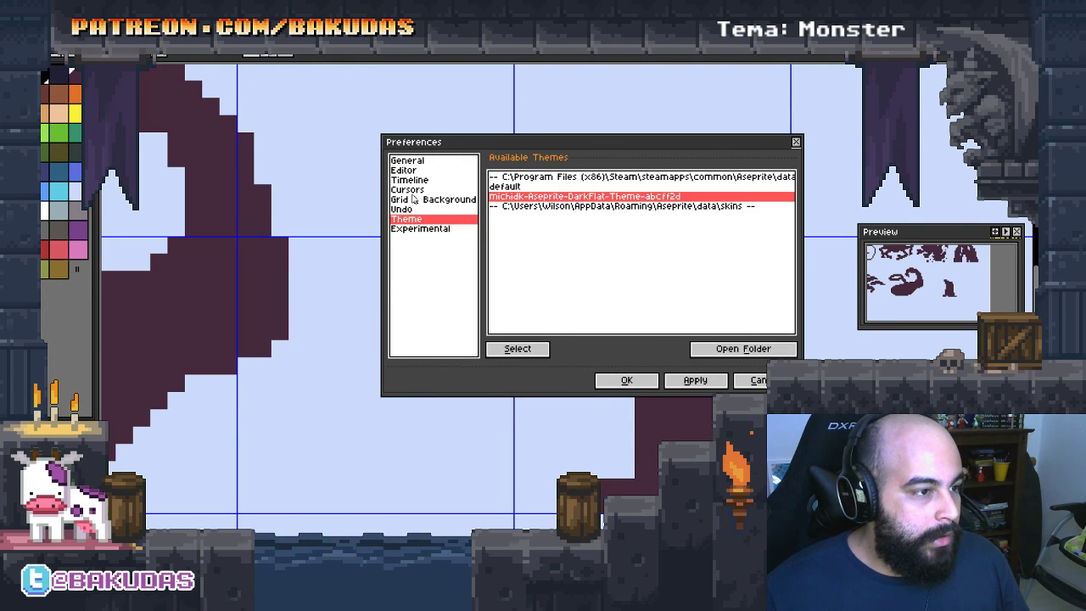
pyautogui.click(412, 190)
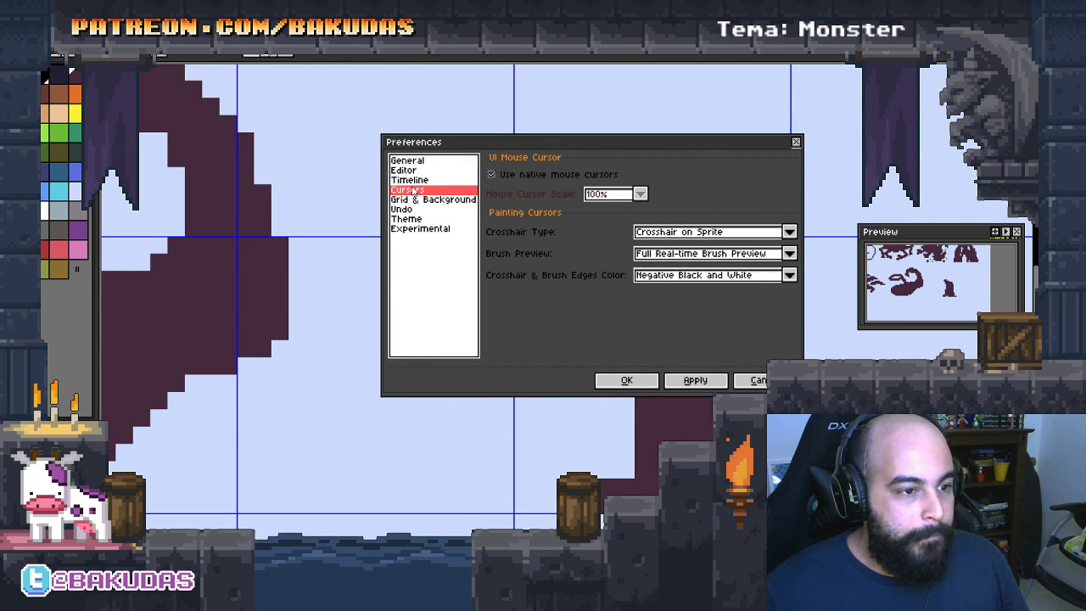
pyautogui.click(410, 181)
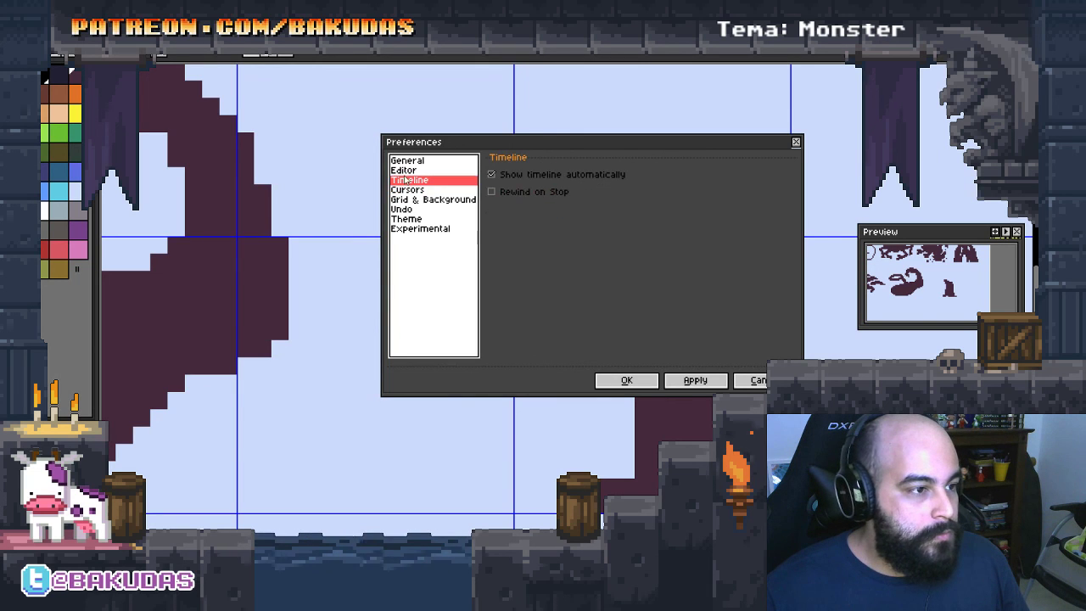
pyautogui.click(405, 172)
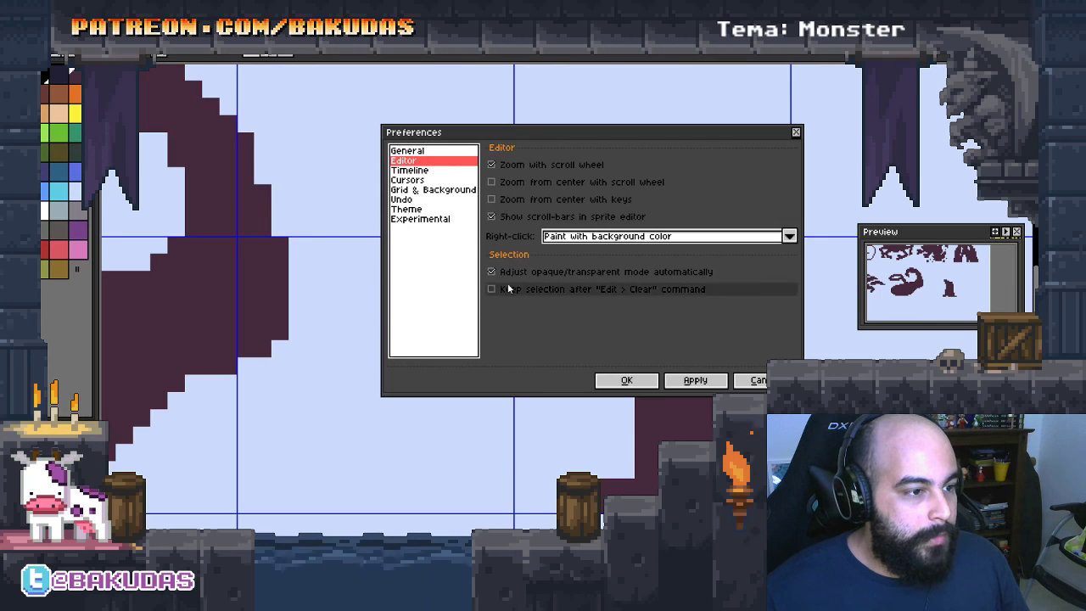
pyautogui.click(413, 152)
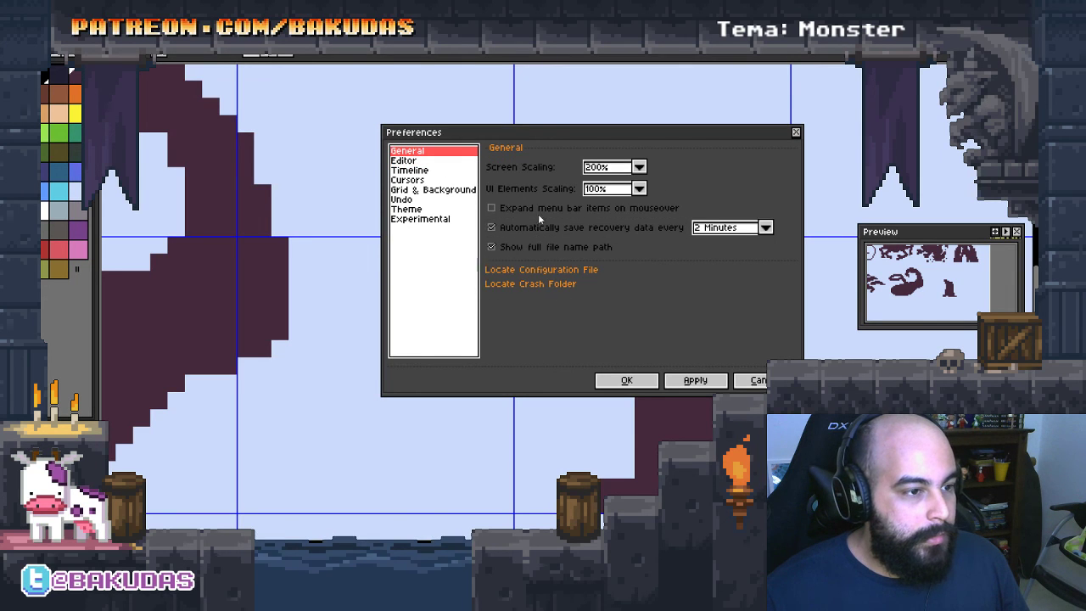
pyautogui.click(412, 191)
# Look through the Timeline, Themes, Undo and Cursor pages, returning to Editor
pyautogui.press('Up')
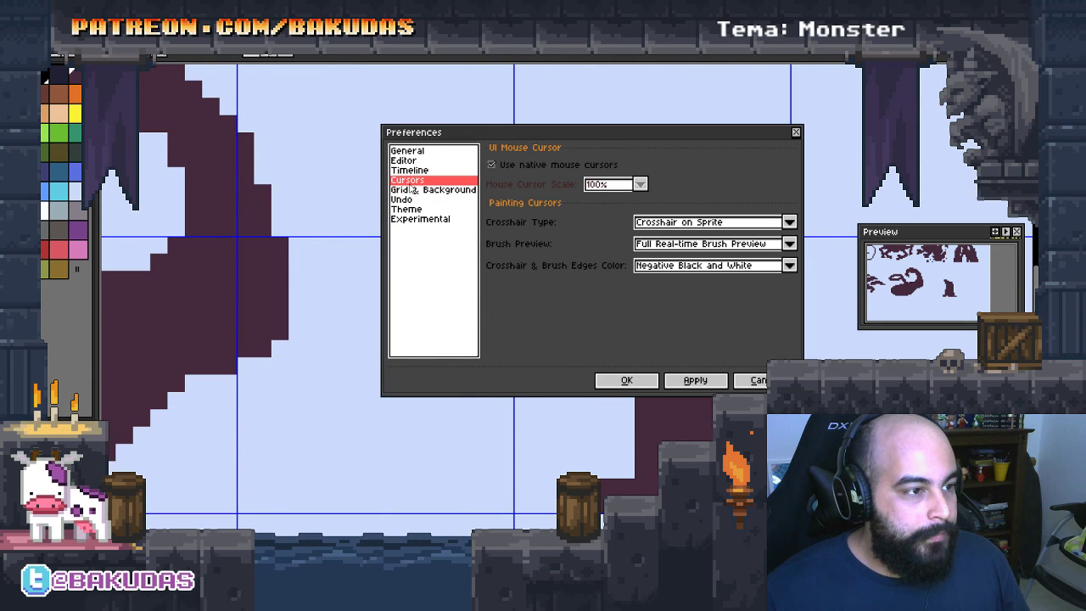
pyautogui.press('Up')
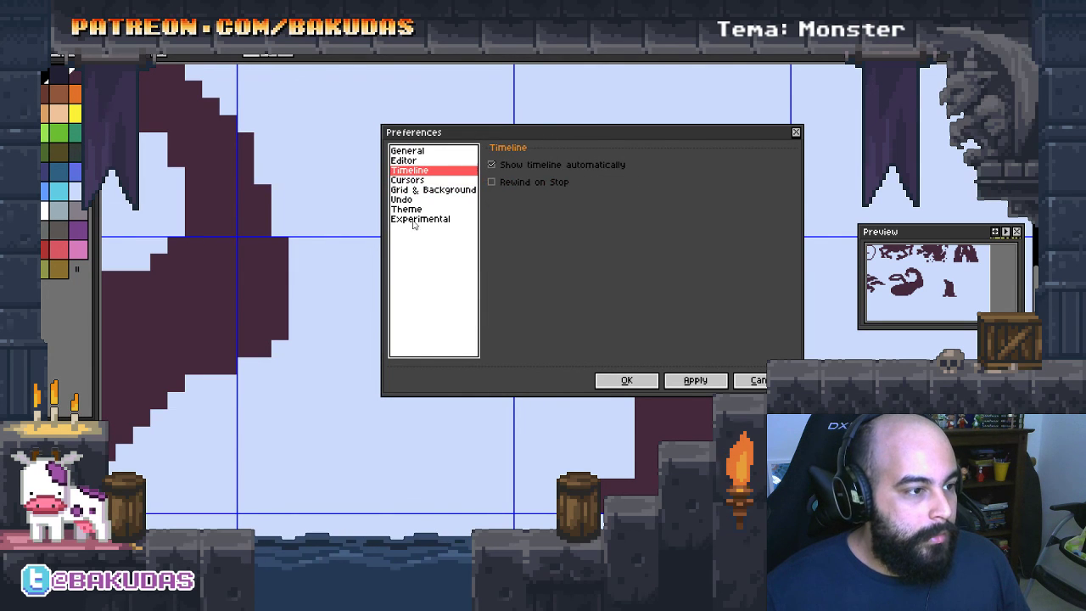
pyautogui.click(414, 219)
pyautogui.click(410, 209)
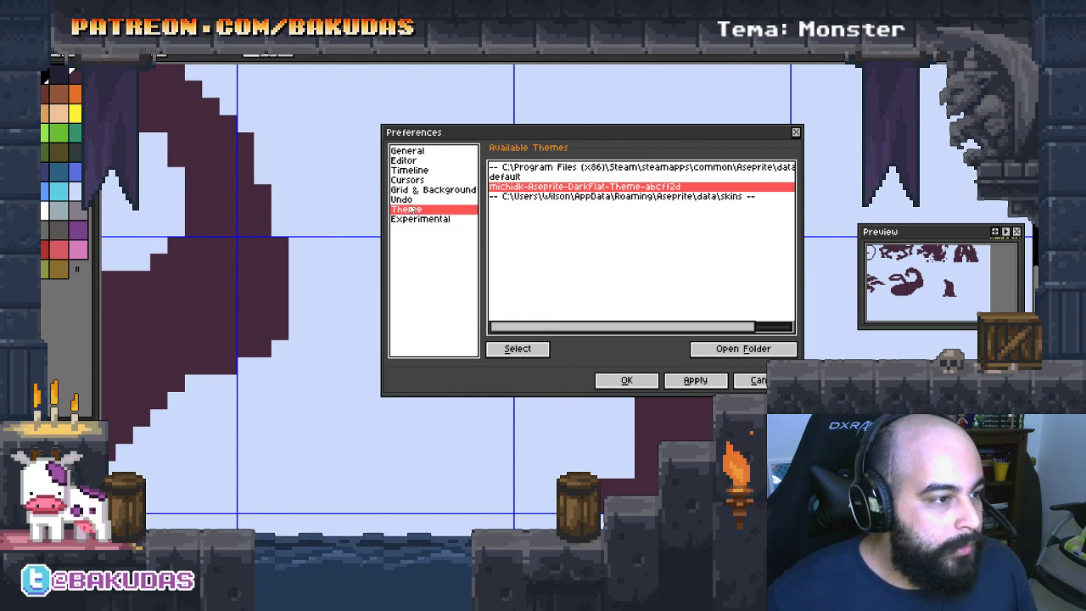
pyautogui.click(409, 200)
pyautogui.press('Up')
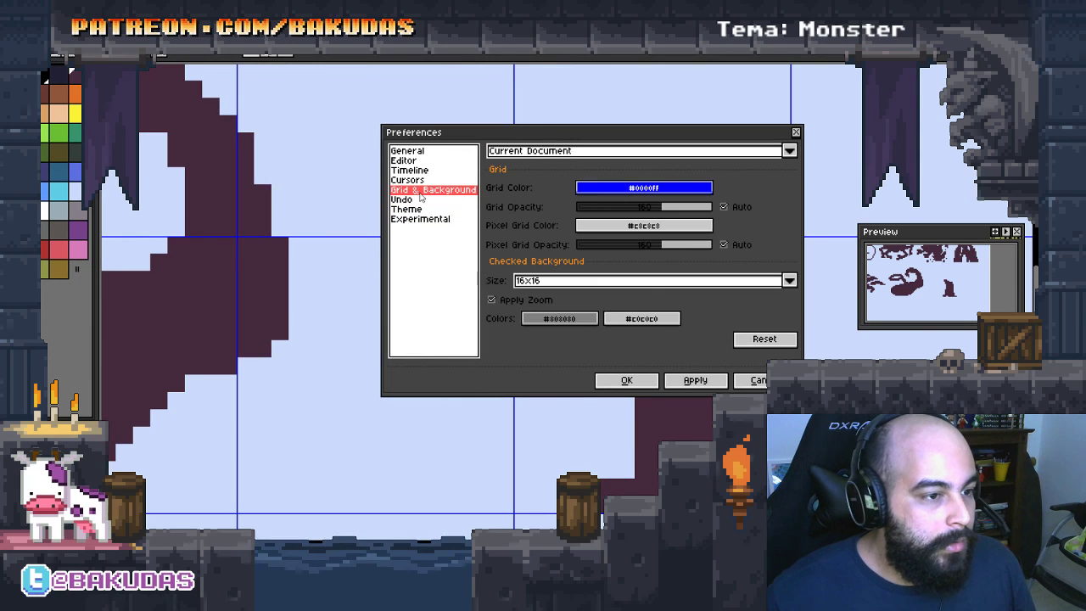
pyautogui.click(417, 174)
pyautogui.click(418, 181)
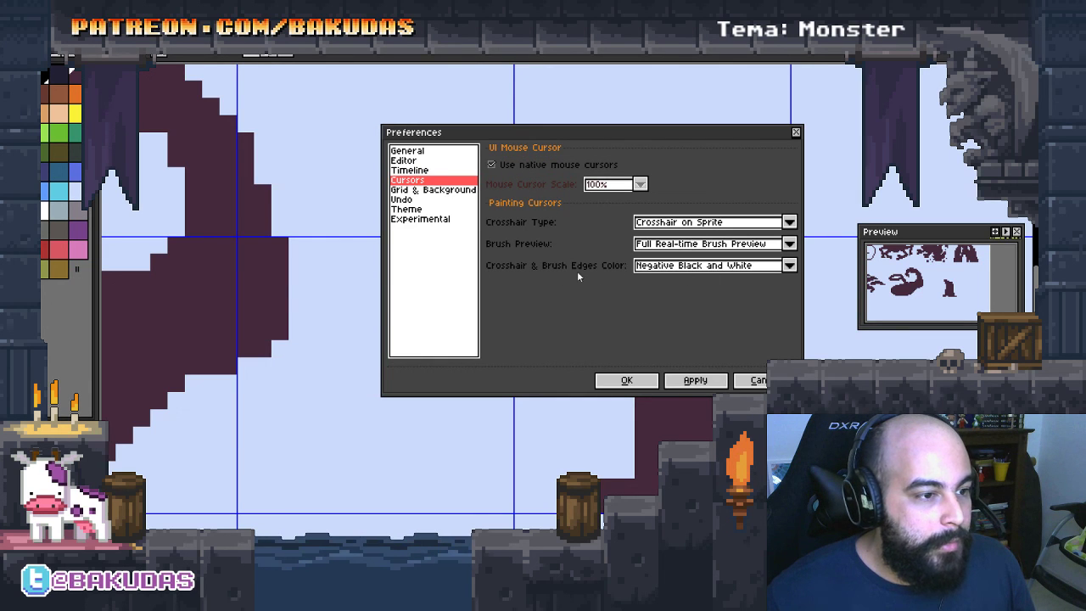
pyautogui.click(408, 162)
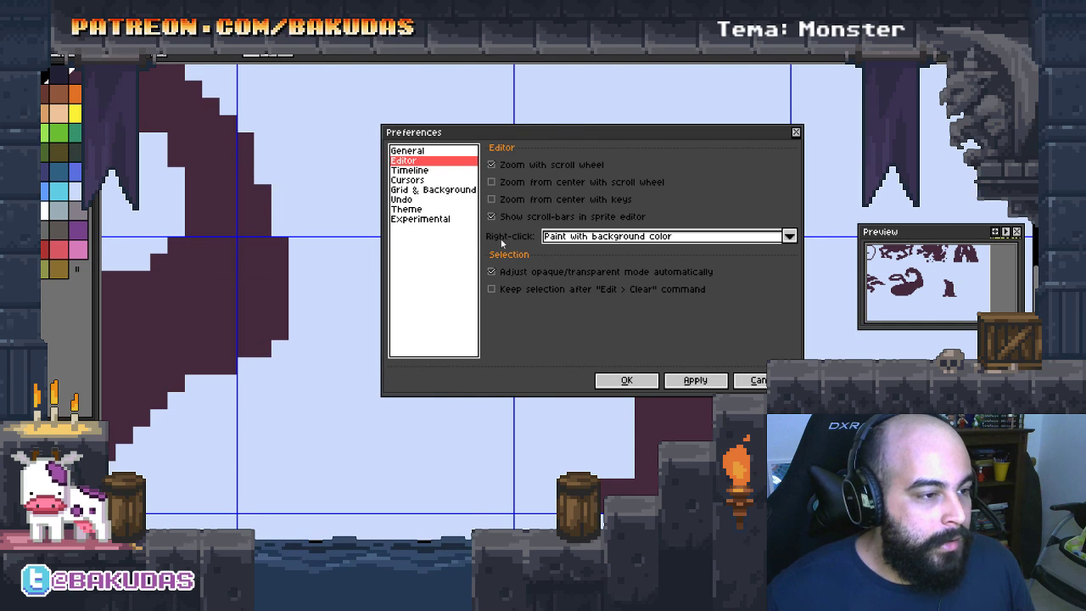
# Set Editor right-click to Erase, then back to Paint with background color, and apply
pyautogui.moveTo(501, 243); pyautogui.dragTo(478, 232)
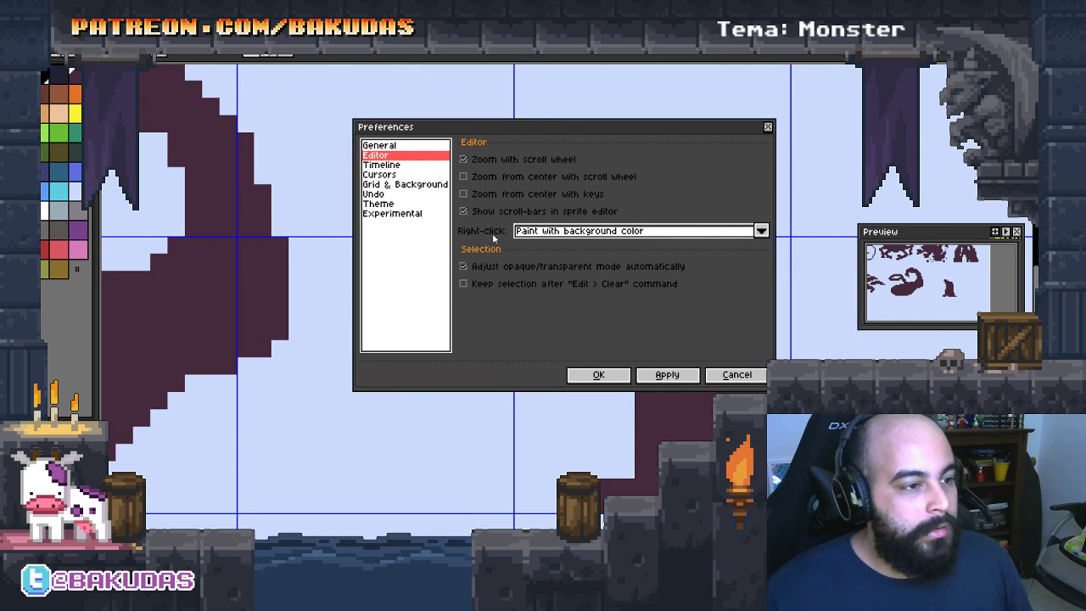
pyautogui.click(555, 233)
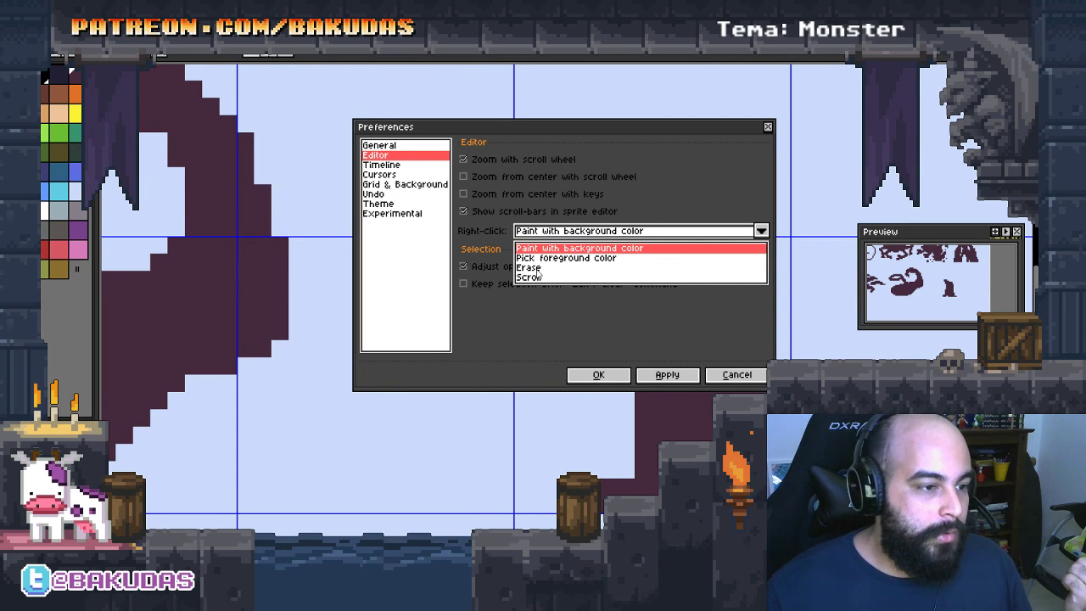
pyautogui.click(529, 267)
pyautogui.click(537, 233)
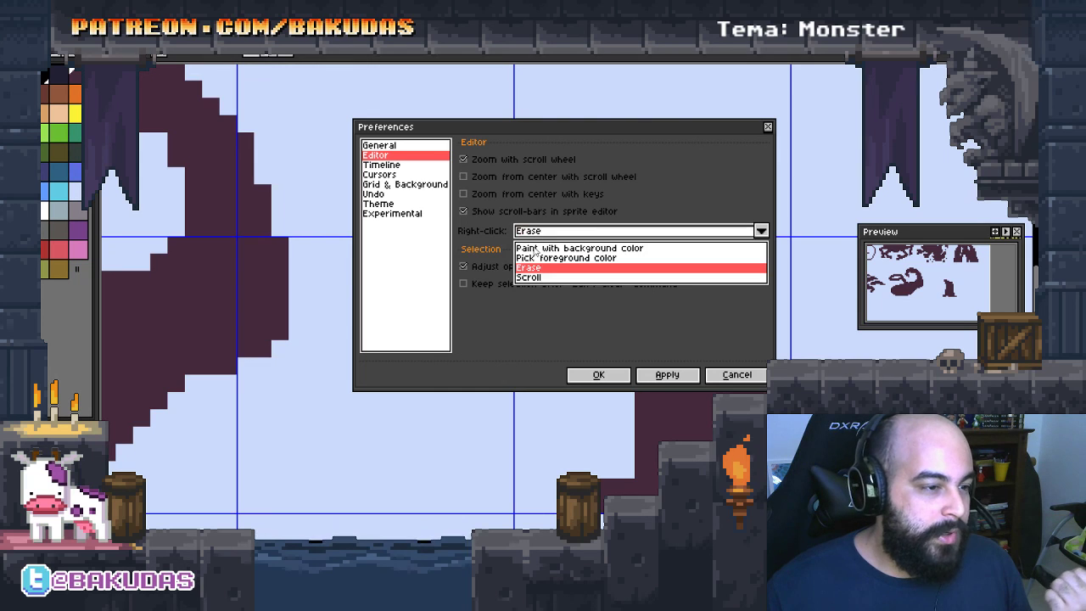
pyautogui.click(534, 268)
pyautogui.click(534, 235)
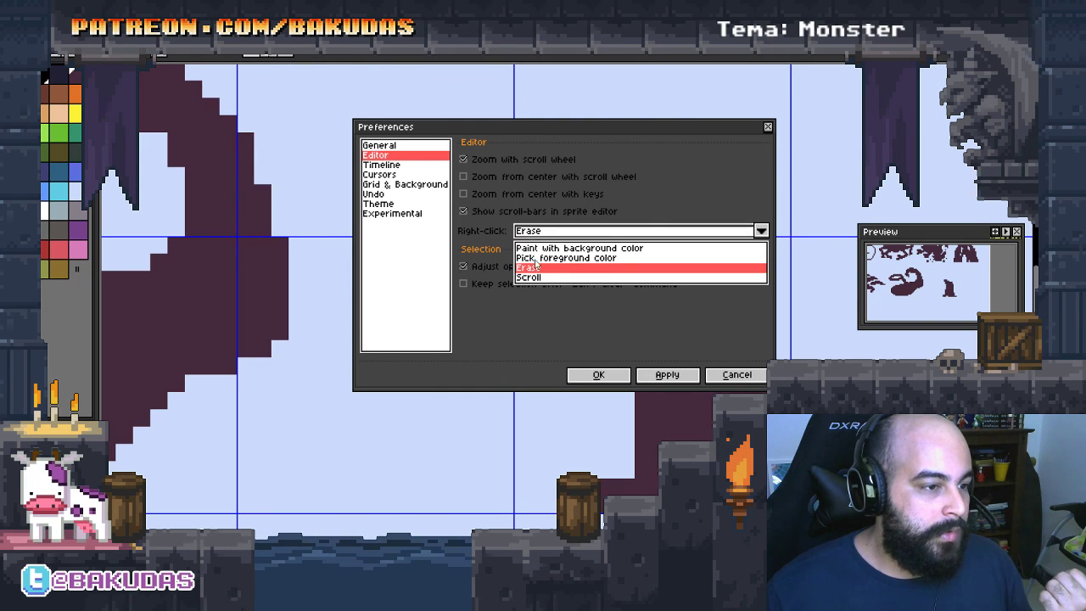
pyautogui.click(534, 265)
pyautogui.click(536, 234)
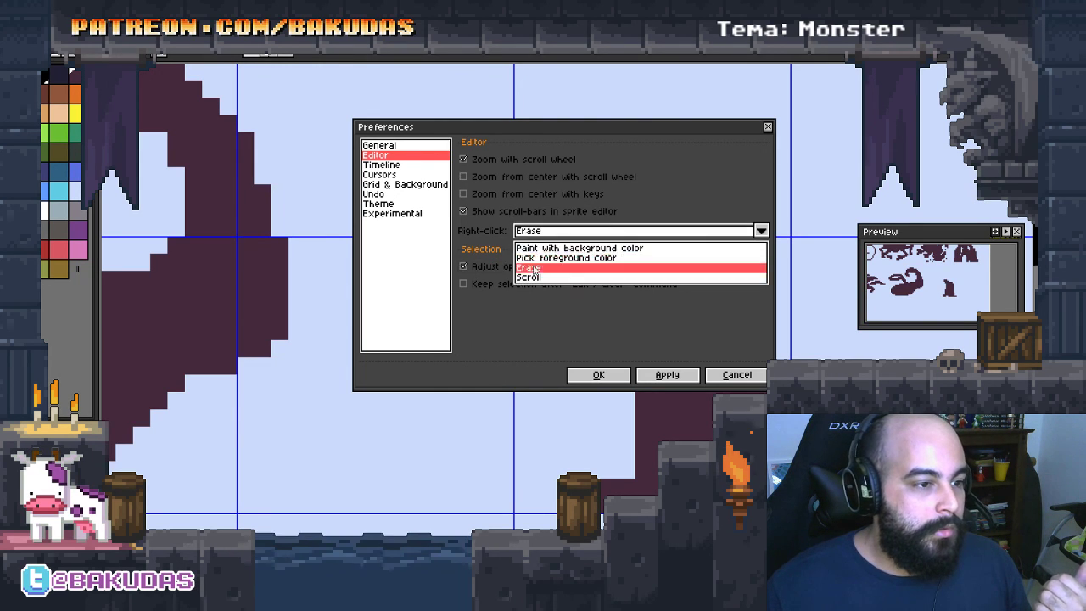
pyautogui.click(535, 267)
pyautogui.click(537, 233)
pyautogui.click(537, 245)
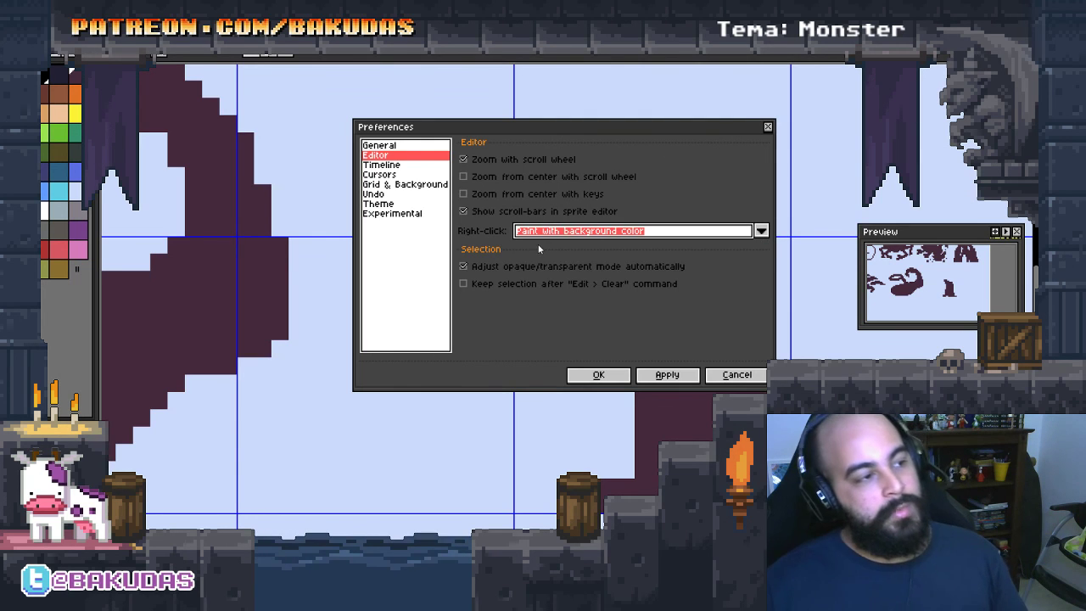
pyautogui.click(649, 382)
pyautogui.click(617, 381)
# Sketch a trial creature in the middle cell with light grey and dark purple strokes
pyautogui.moveTo(665, 375); pyautogui.dragTo(692, 421)
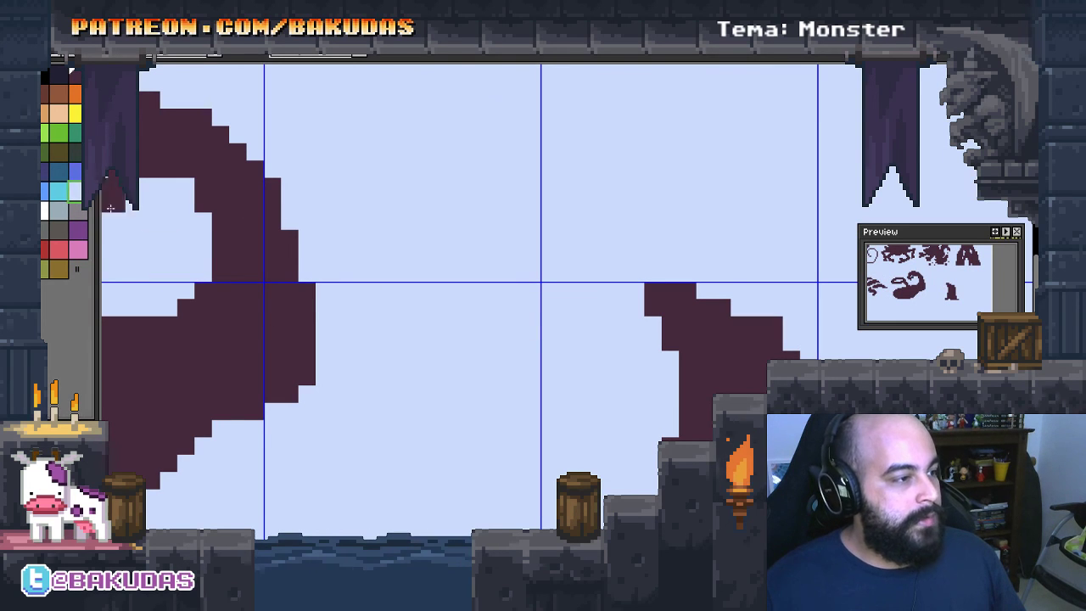
pyautogui.click(61, 210)
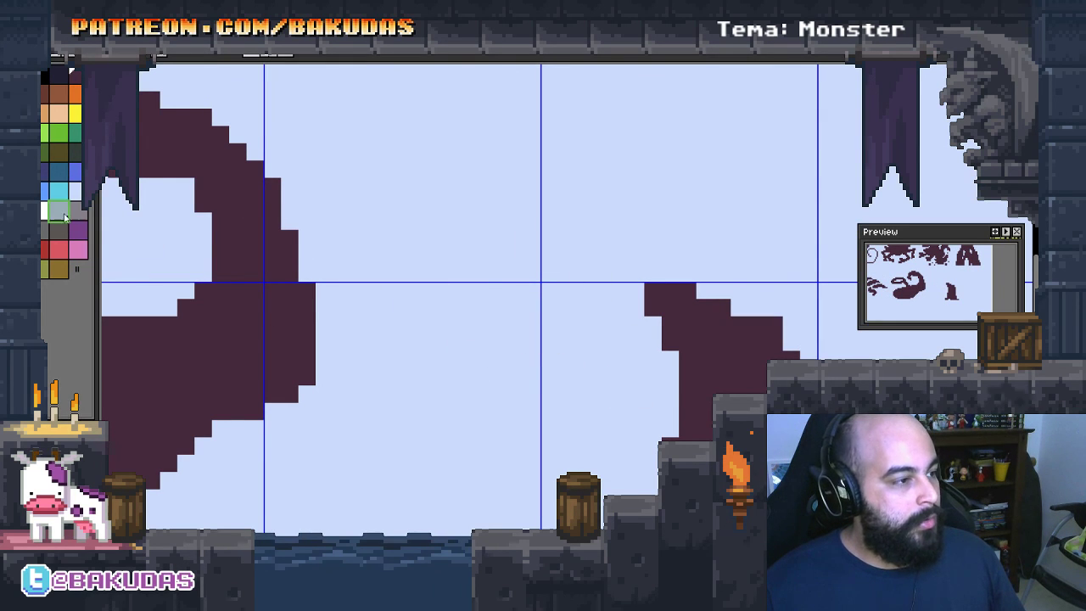
pyautogui.moveTo(462, 255); pyautogui.dragTo(522, 407)
pyautogui.press('x')
pyautogui.moveTo(514, 208); pyautogui.dragTo(499, 290)
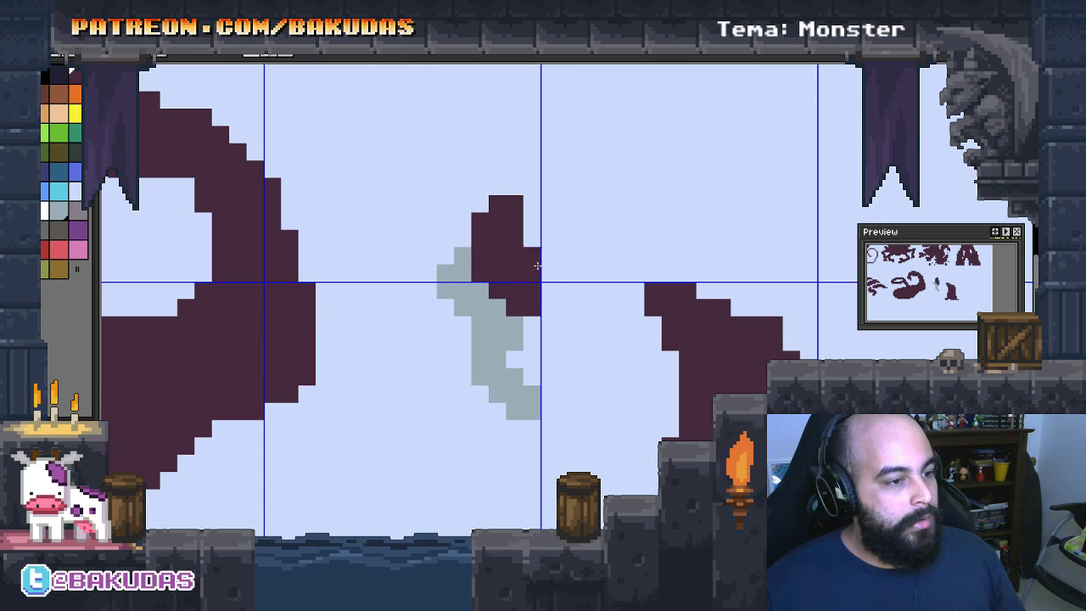
pyautogui.moveTo(522, 254); pyautogui.dragTo(544, 326)
pyautogui.moveTo(455, 210); pyautogui.dragTo(458, 254)
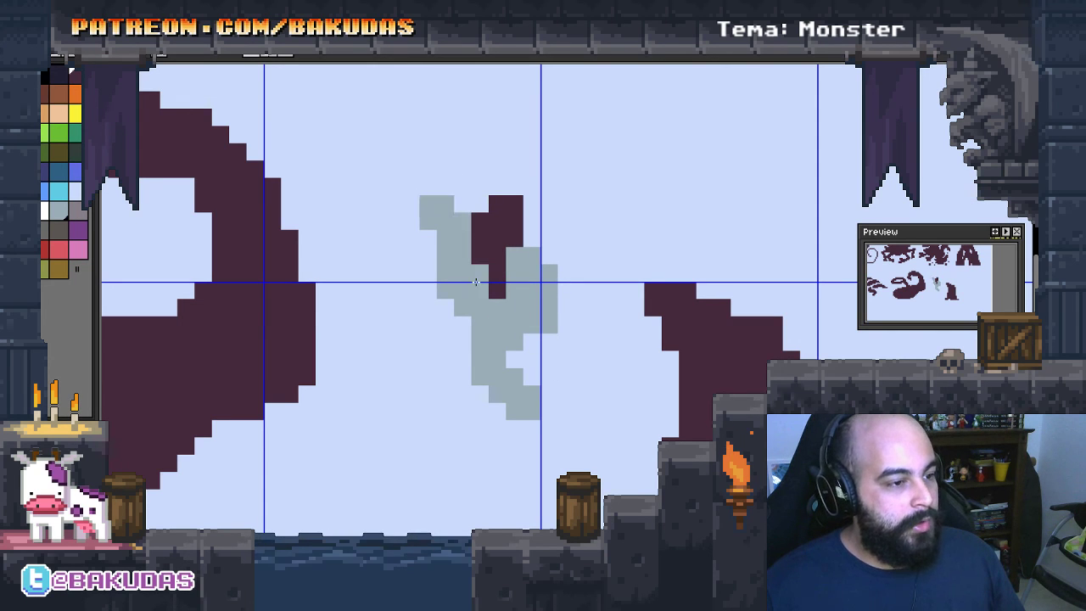
pyautogui.press('x')
pyautogui.moveTo(472, 195)
pyautogui.mouseDown()
pyautogui.moveTo(509, 187)
pyautogui.moveTo(469, 178)
pyautogui.moveTo(531, 199)
pyautogui.moveTo(530, 255)
pyautogui.mouseUp()
pyautogui.press('x')
pyautogui.moveTo(505, 170); pyautogui.dragTo(535, 292)
pyautogui.hotkey('ctrl', 'z')
pyautogui.hotkey('ctrl', 'z')
pyautogui.moveTo(513, 199)
pyautogui.mouseDown()
pyautogui.moveTo(517, 228)
pyautogui.moveTo(540, 238)
pyautogui.moveTo(527, 281)
pyautogui.mouseUp()
pyautogui.hotkey('ctrl', 'z')
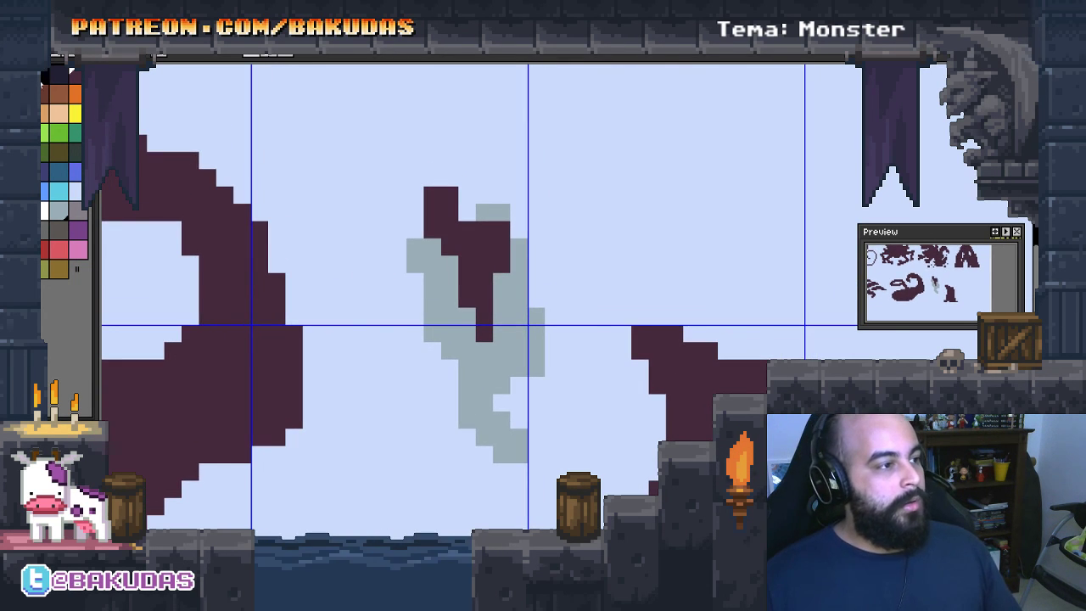
# Erase the trial sketch and the block at the tall figure's top-right corner
pyautogui.moveTo(441, 222); pyautogui.dragTo(492, 184)
pyautogui.moveTo(552, 288)
pyautogui.mouseDown()
pyautogui.moveTo(493, 185)
pyautogui.moveTo(543, 390)
pyautogui.mouseUp()
pyautogui.moveTo(569, 220); pyautogui.dragTo(586, 415)
pyautogui.moveTo(586, 272)
pyautogui.mouseDown()
pyautogui.moveTo(560, 366)
pyautogui.moveTo(569, 208)
pyautogui.mouseUp()
pyautogui.scroll(-3, 621, 257)
pyautogui.scroll(3, 594, 280)
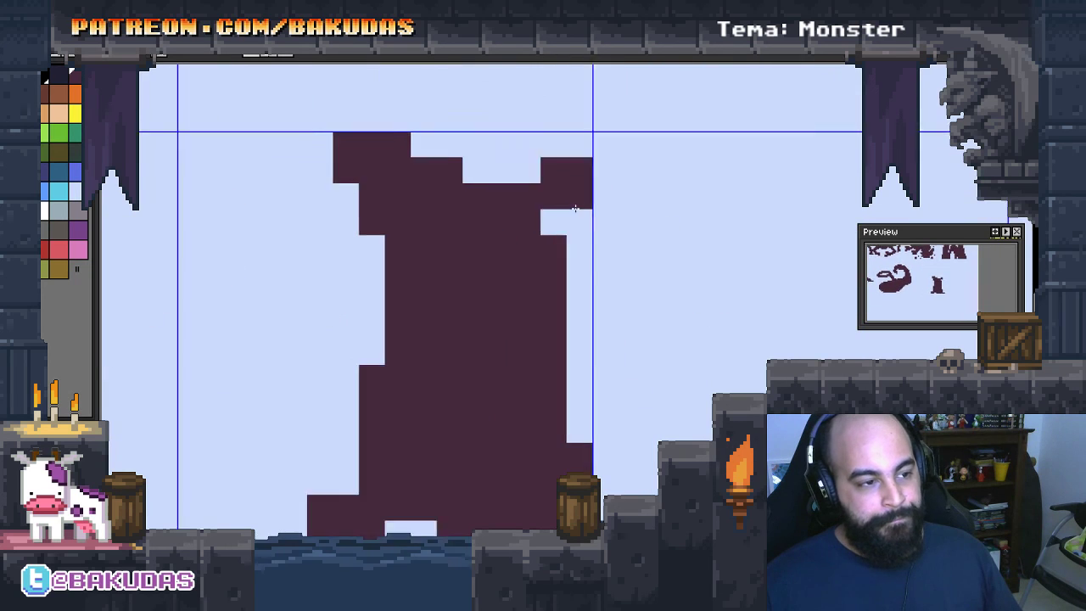
pyautogui.scroll(-1, 600, 302)
pyautogui.click(601, 285)
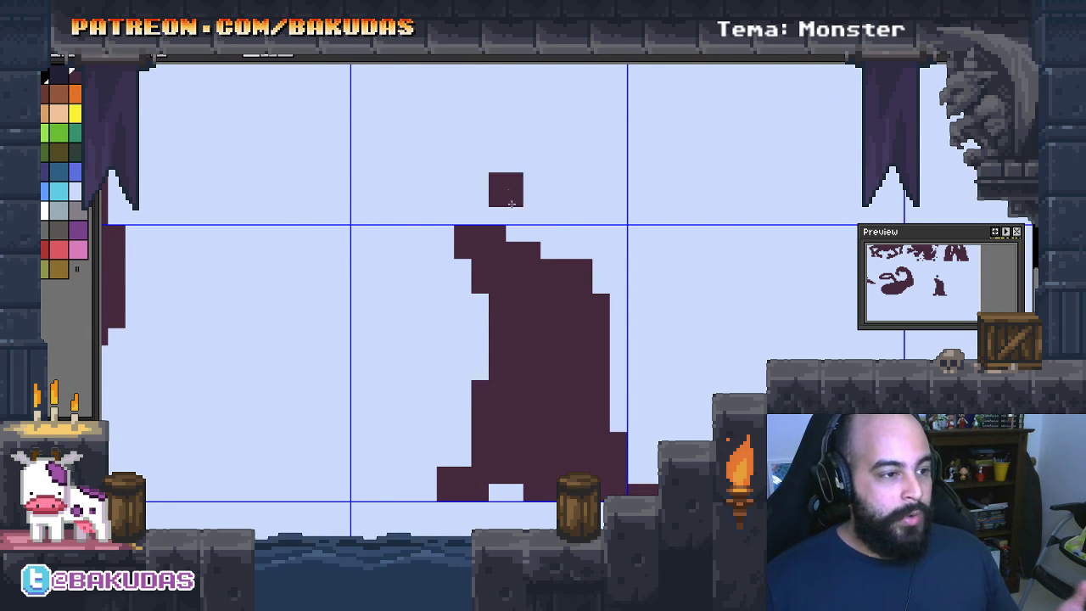
pyautogui.hscroll(-2, 274, 132)
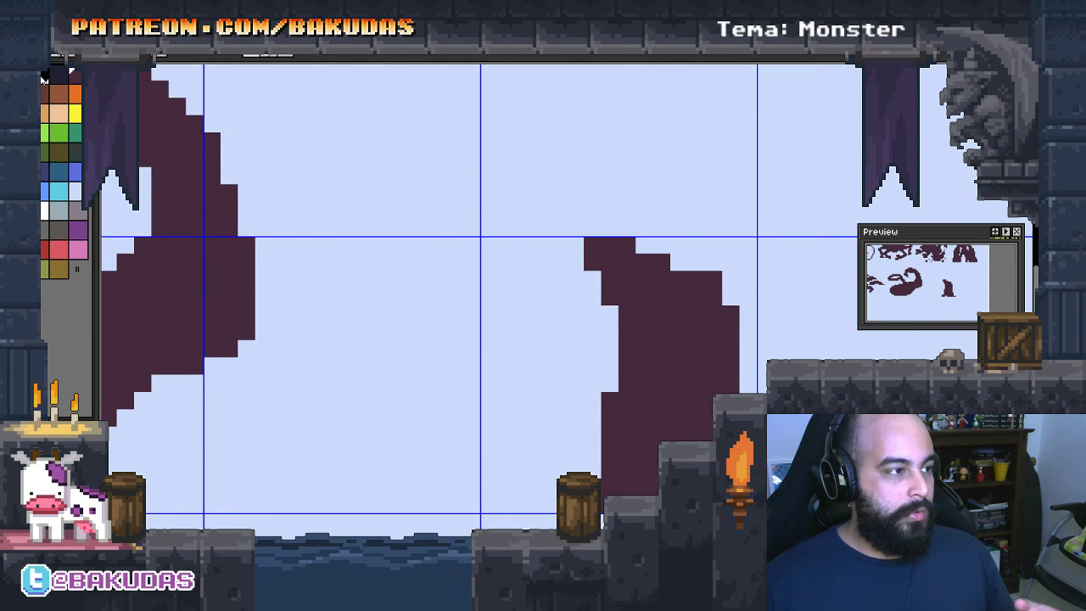
# Place a small dark purple block in the empty cell to start the creature
pyautogui.press('p')
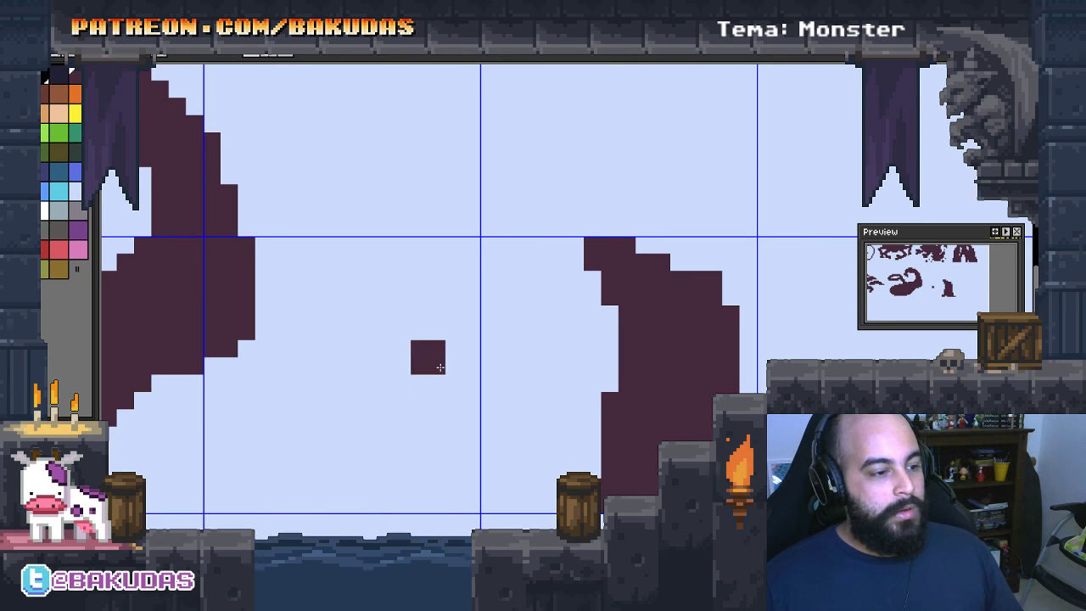
pyautogui.click(635, 228)
pyautogui.moveTo(634, 228)
pyautogui.mouseDown()
pyautogui.moveTo(615, 282)
pyautogui.moveTo(443, 287)
pyautogui.moveTo(617, 288)
pyautogui.moveTo(647, 316)
pyautogui.moveTo(635, 289)
pyautogui.mouseUp()
pyautogui.scroll(2, 650, 272)
pyautogui.scroll(-2, 660, 286)
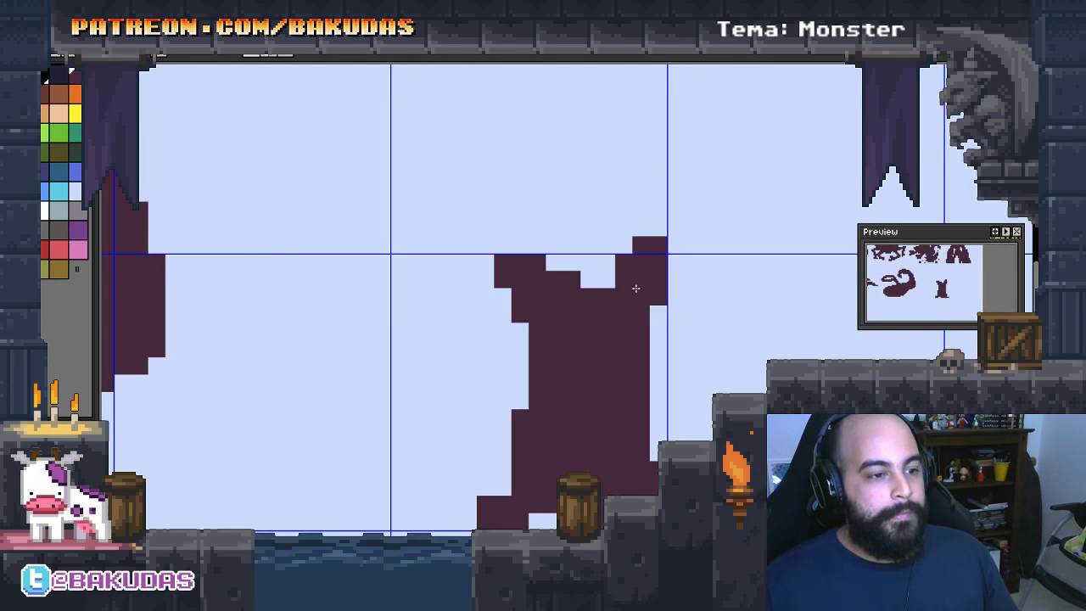
pyautogui.scroll(-1, 613, 294)
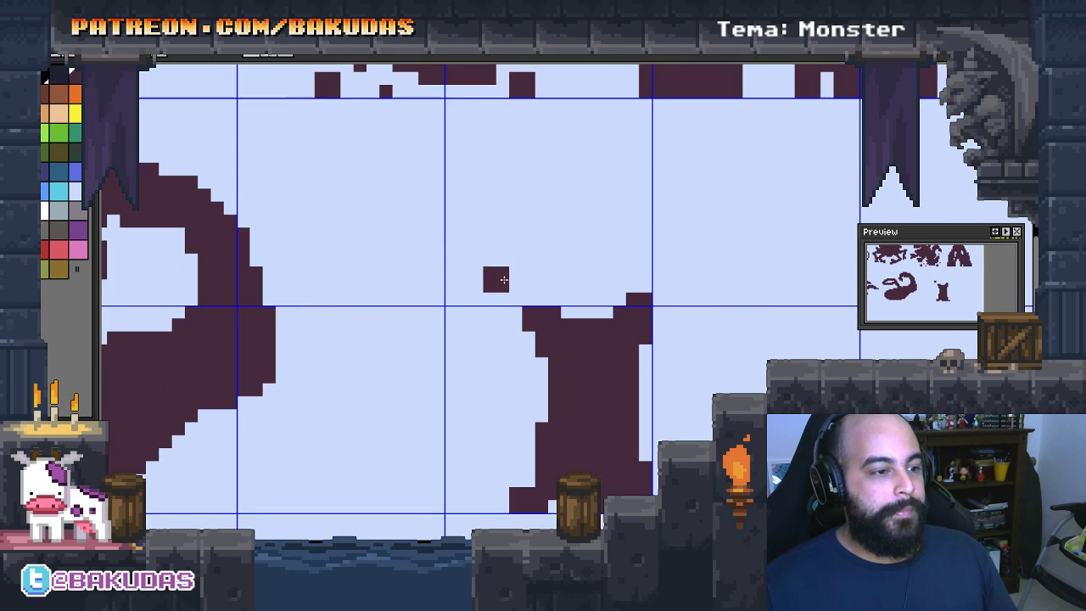
# Draw a hooked neck, a second round head with eye pixels, and a base pixel
pyautogui.moveTo(471, 215)
pyautogui.mouseDown()
pyautogui.moveTo(488, 288)
pyautogui.moveTo(518, 237)
pyautogui.moveTo(407, 254)
pyautogui.moveTo(441, 170)
pyautogui.moveTo(465, 222)
pyautogui.moveTo(508, 216)
pyautogui.mouseUp()
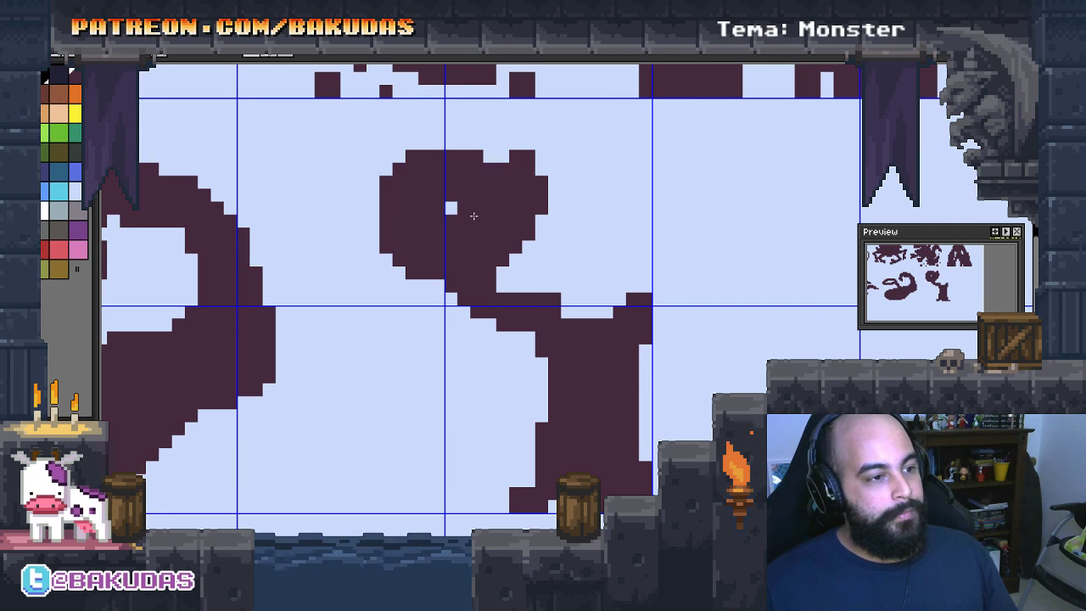
pyautogui.moveTo(663, 257)
pyautogui.mouseDown()
pyautogui.moveTo(628, 280)
pyautogui.moveTo(692, 243)
pyautogui.moveTo(764, 255)
pyautogui.moveTo(738, 241)
pyautogui.moveTo(672, 298)
pyautogui.moveTo(705, 348)
pyautogui.moveTo(730, 312)
pyautogui.moveTo(747, 334)
pyautogui.mouseUp()
pyautogui.moveTo(549, 391)
pyautogui.mouseDown()
pyautogui.moveTo(608, 358)
pyautogui.moveTo(488, 339)
pyautogui.moveTo(475, 323)
pyautogui.moveTo(526, 390)
pyautogui.moveTo(484, 362)
pyautogui.mouseUp()
pyautogui.hscroll(1, 552, 339)
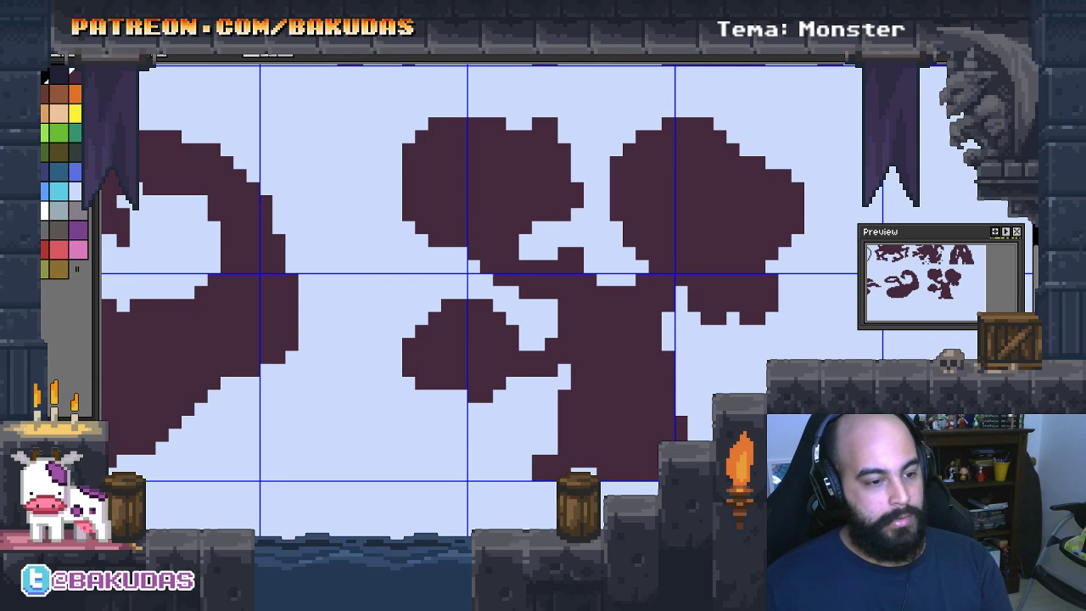
pyautogui.moveTo(616, 448); pyautogui.dragTo(648, 425)
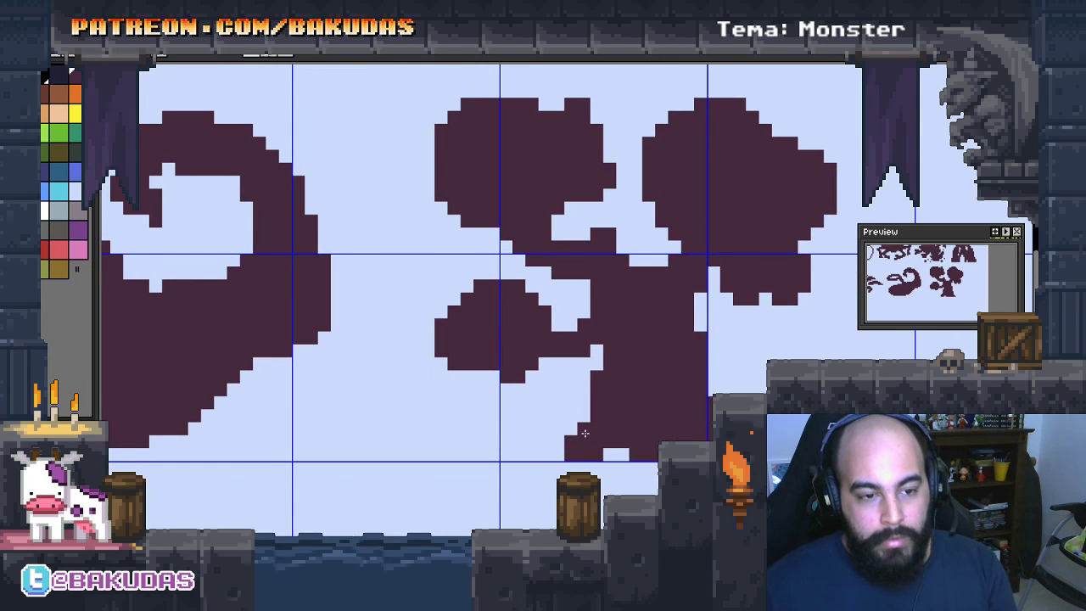
pyautogui.moveTo(585, 430); pyautogui.dragTo(608, 410)
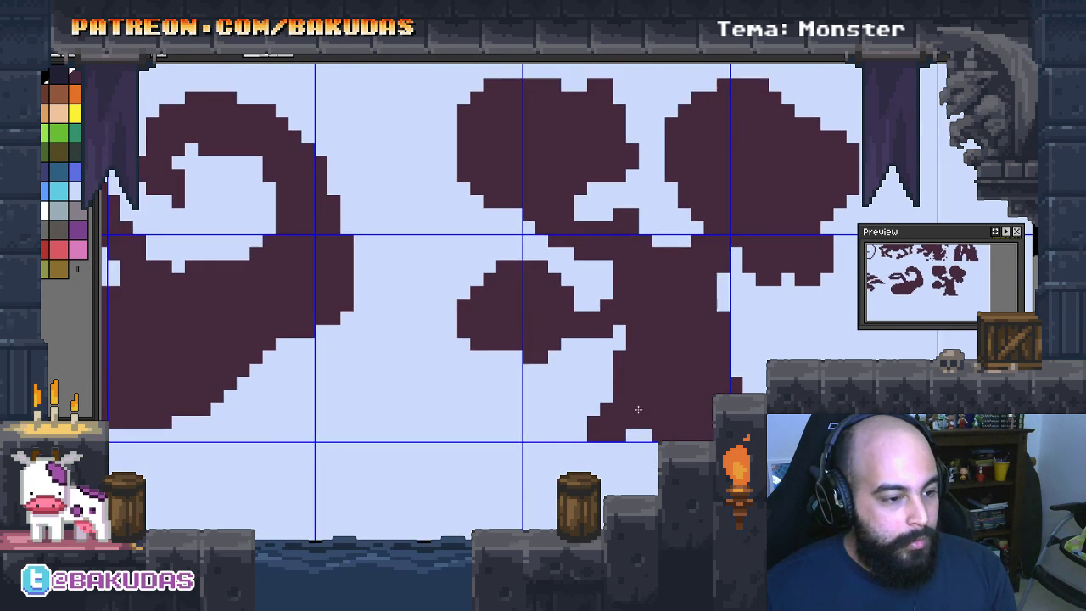
pyautogui.click(581, 438)
pyautogui.scroll(-2, 581, 438)
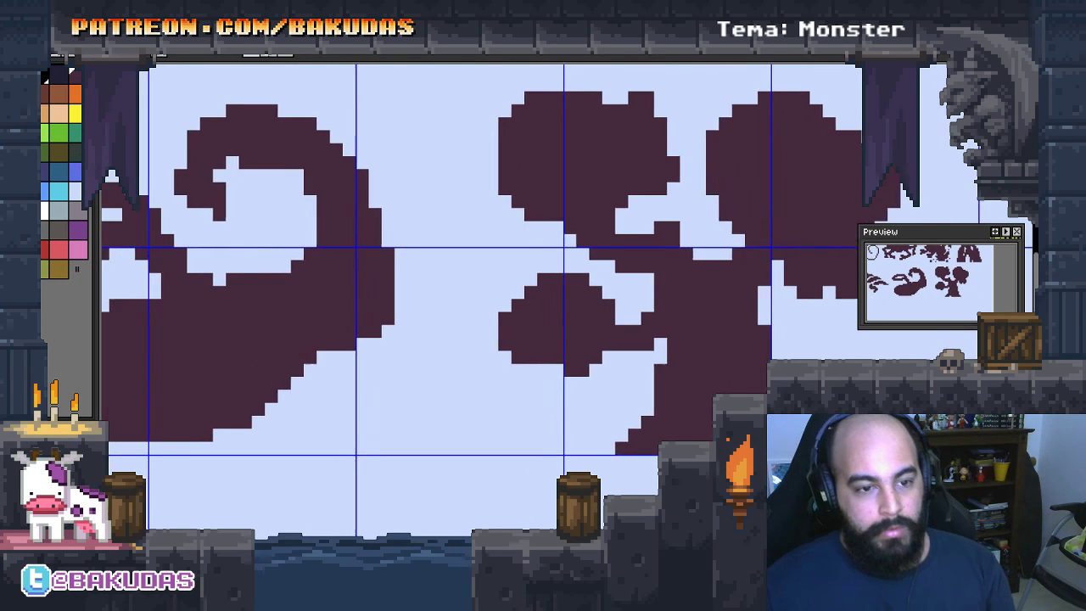
pyautogui.scroll(-2, 581, 438)
# Select the tree-shaped second-row monster and nudge it slightly left
pyautogui.moveTo(709, 339); pyautogui.dragTo(733, 335)
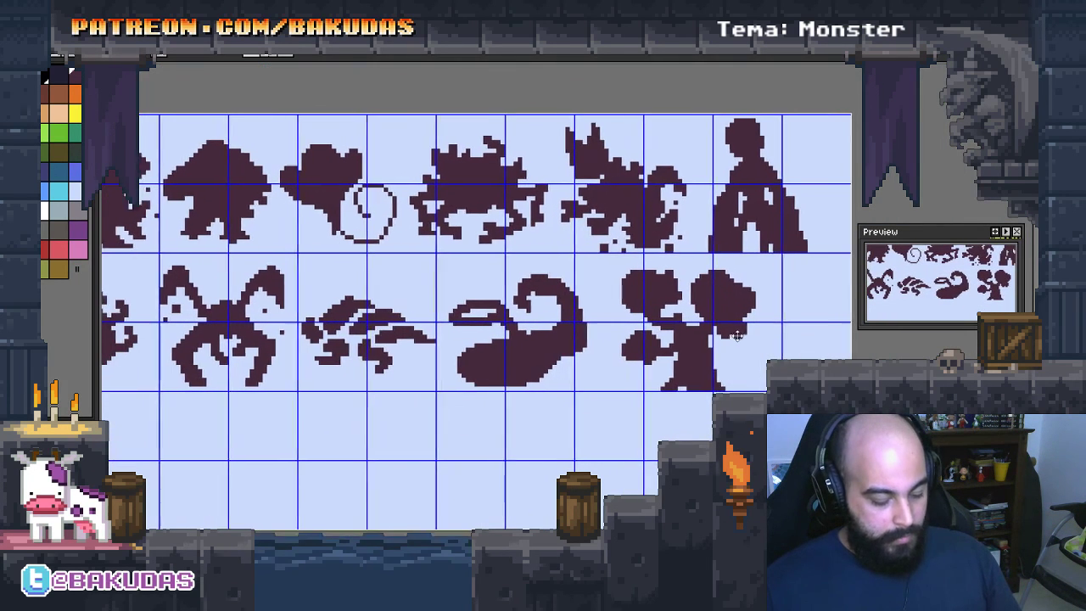
pyautogui.moveTo(779, 392); pyautogui.dragTo(605, 256)
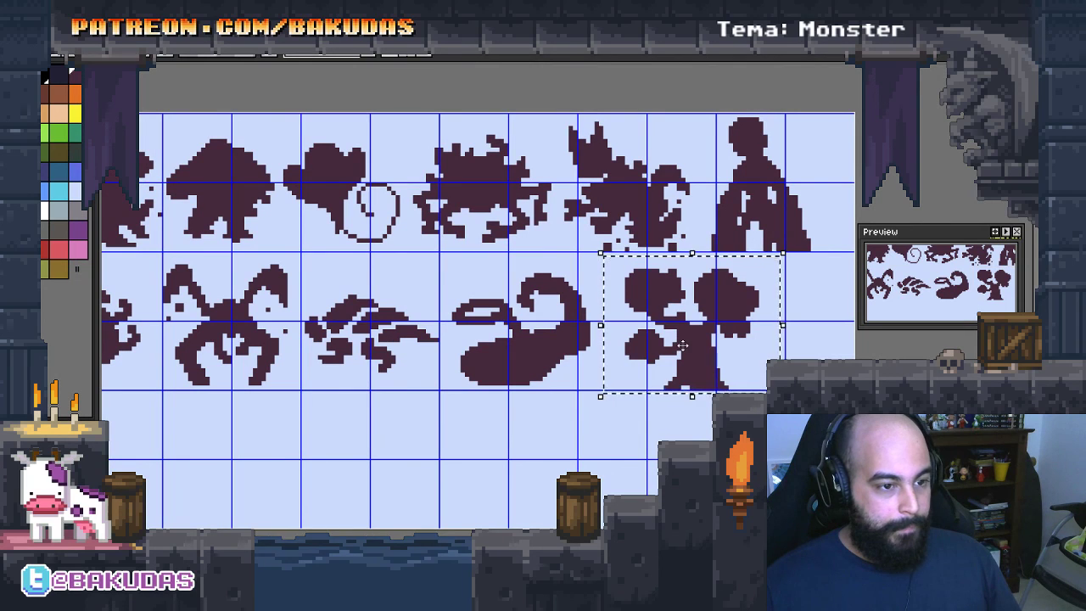
pyautogui.moveTo(683, 345); pyautogui.dragTo(666, 345)
pyautogui.scroll(-1, 666, 345)
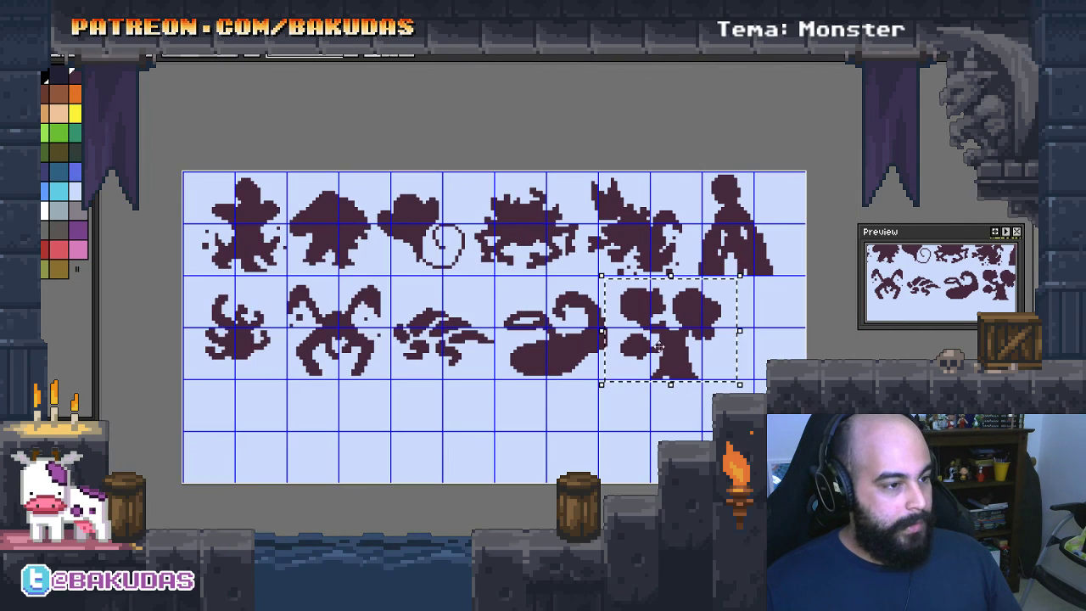
pyautogui.click(778, 335)
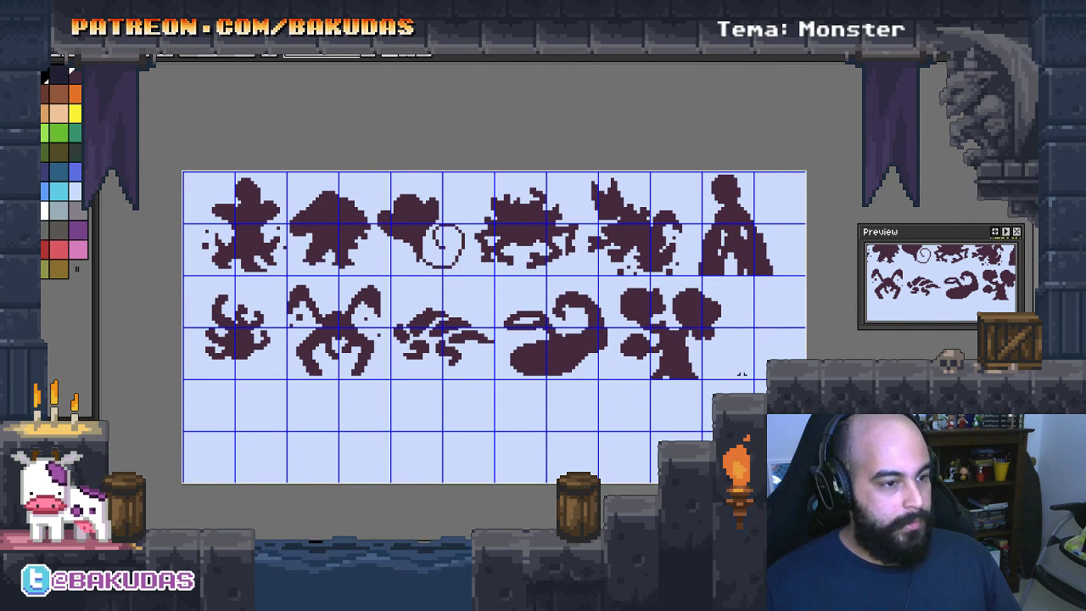
pyautogui.moveTo(723, 384)
pyautogui.mouseDown()
pyautogui.moveTo(621, 286)
pyautogui.moveTo(354, 300)
pyautogui.moveTo(341, 290)
pyautogui.mouseUp()
pyautogui.click(443, 303)
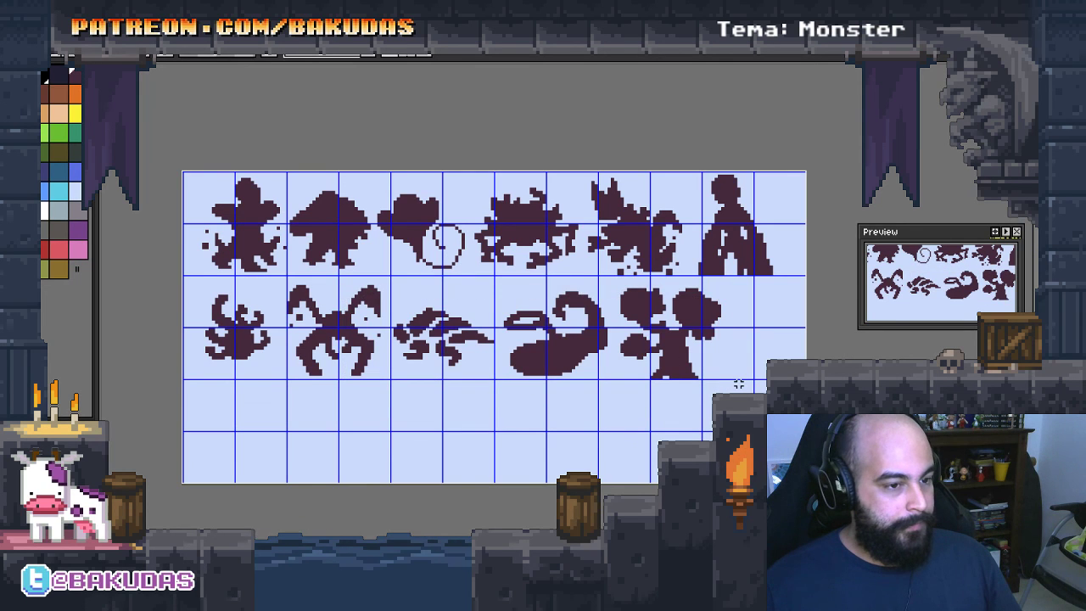
# Shift the whole second row left, then move the three right-hand monsters further left
pyautogui.moveTo(738, 384); pyautogui.dragTo(280, 274)
pyautogui.moveTo(345, 326); pyautogui.dragTo(332, 329)
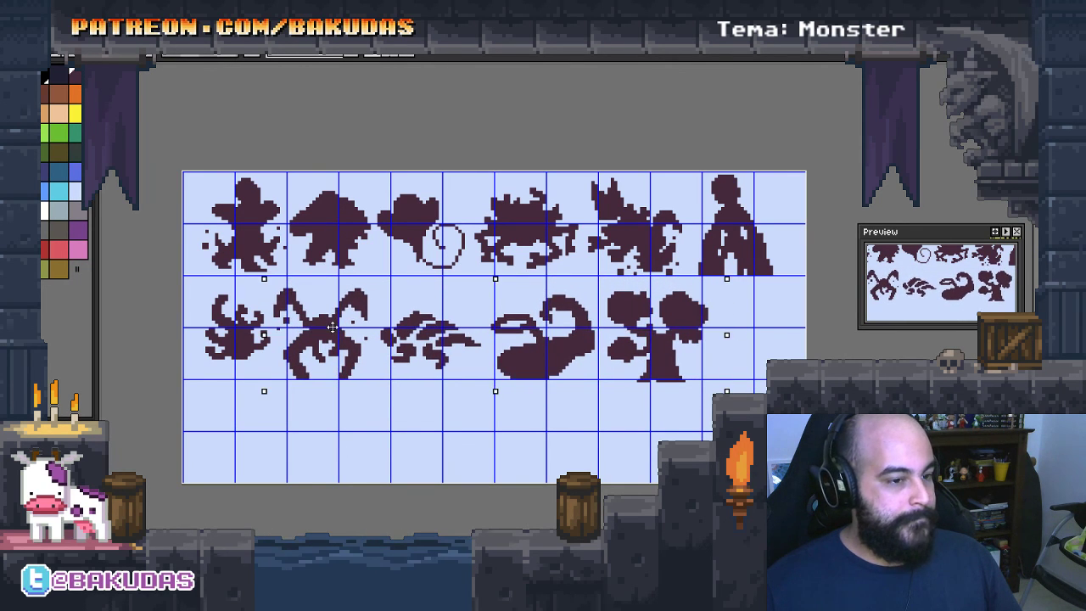
pyautogui.moveTo(729, 386)
pyautogui.mouseDown()
pyautogui.moveTo(402, 287)
pyautogui.moveTo(189, 278)
pyautogui.mouseUp()
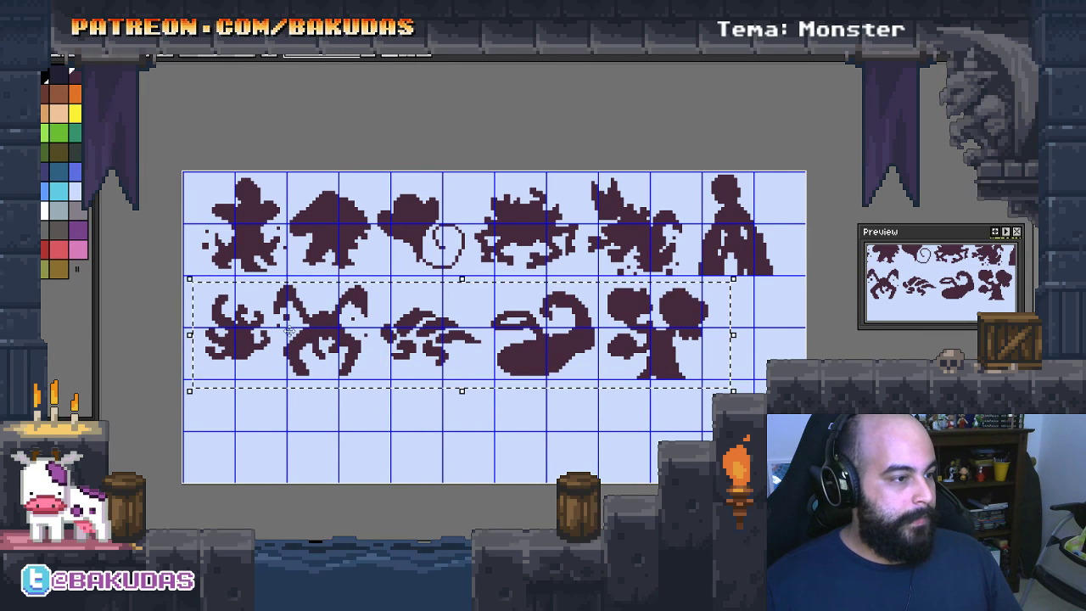
pyautogui.moveTo(288, 330); pyautogui.dragTo(274, 329)
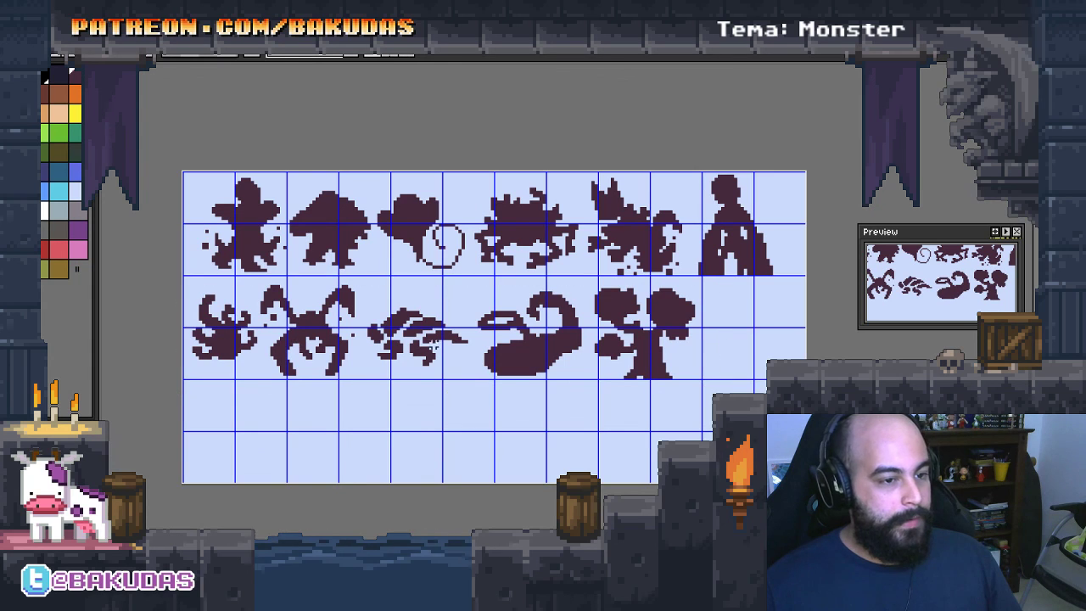
# Zoom into the empty cell and paint a blob body with a curling tail
pyautogui.scroll(1, 435, 348)
pyautogui.scroll(1, 468, 349)
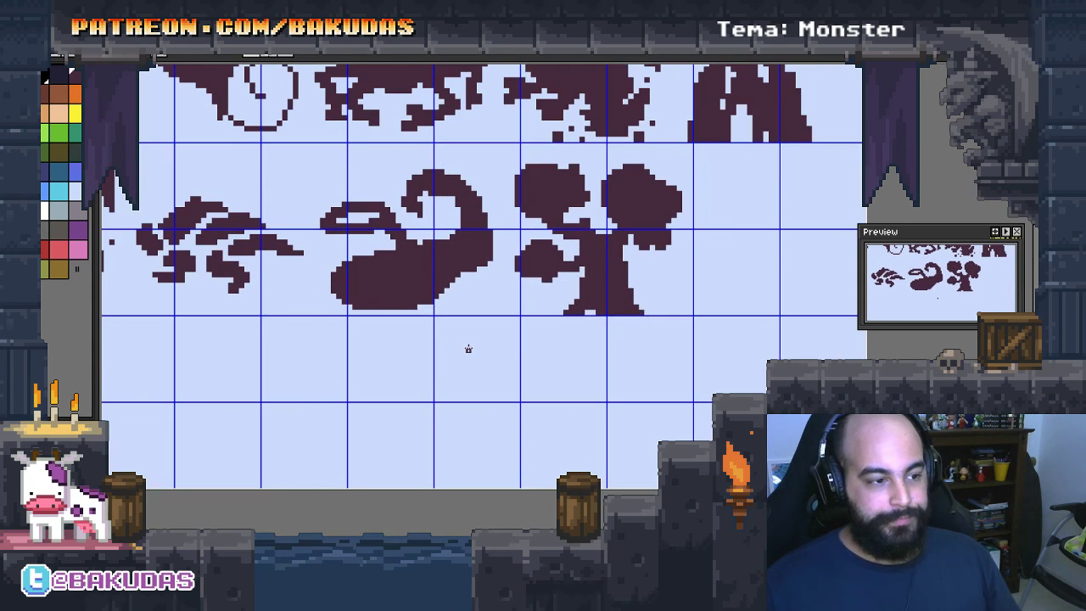
pyautogui.hscroll(1, 647, 327)
pyautogui.hscroll(1, 594, 353)
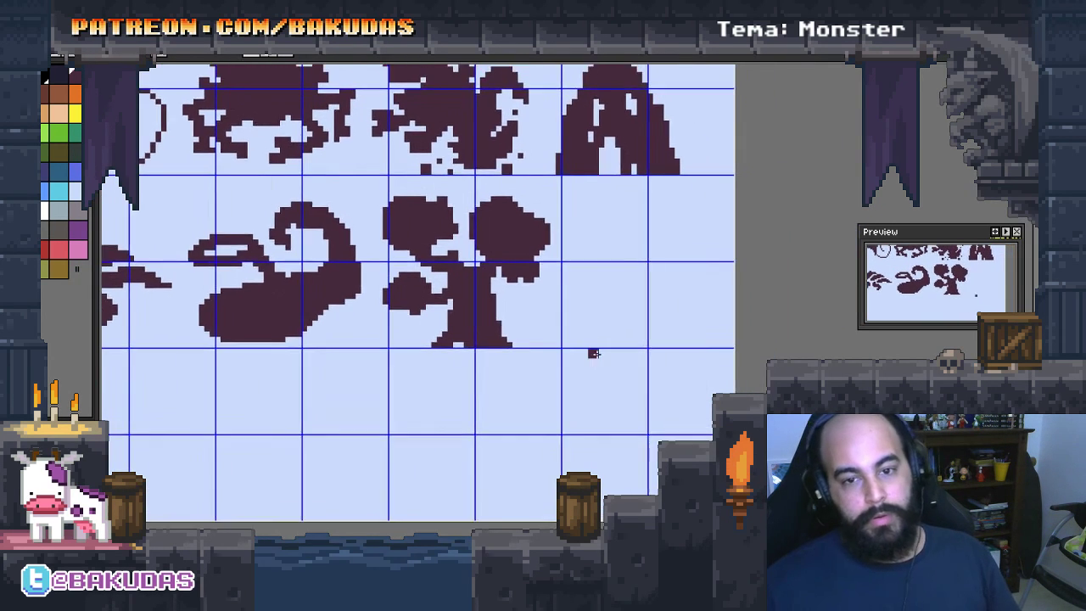
pyautogui.scroll(-1, 594, 354)
pyautogui.scroll(1, 619, 331)
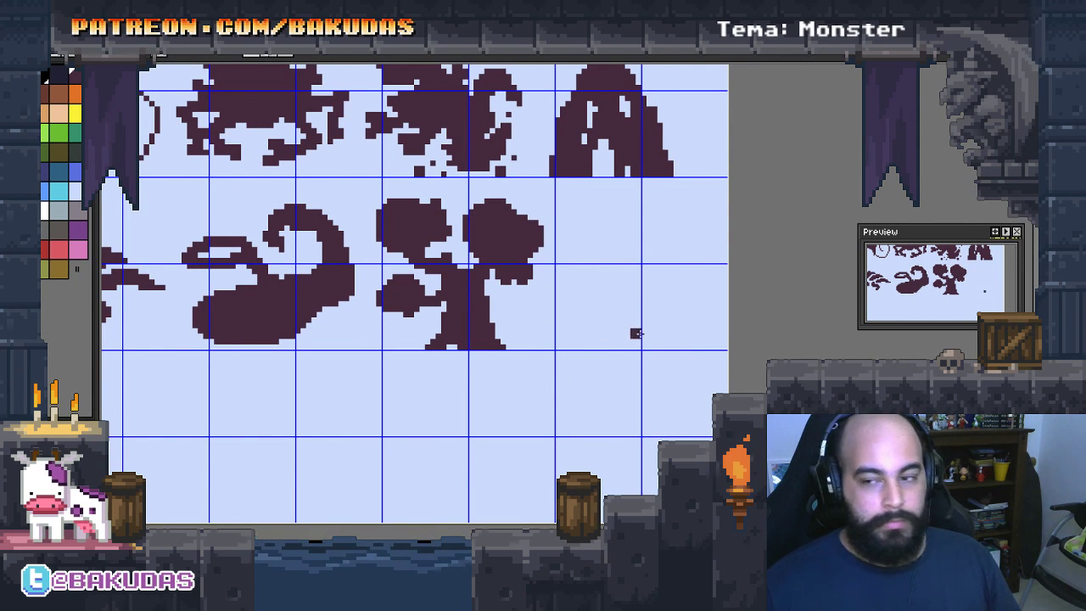
pyautogui.hscroll(1, 636, 333)
pyautogui.scroll(1, 567, 294)
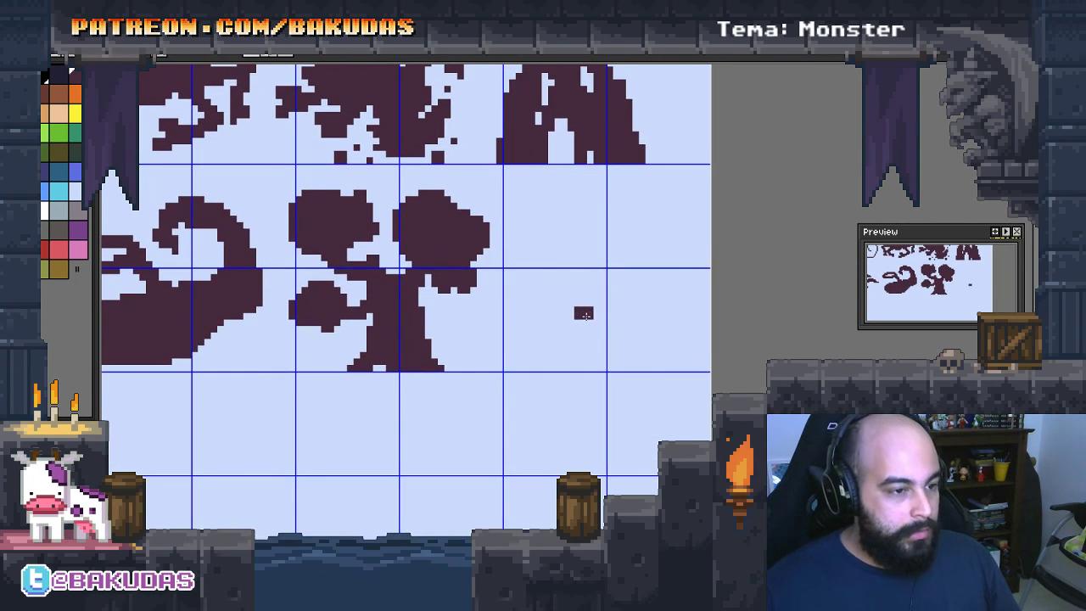
pyautogui.moveTo(585, 316); pyautogui.dragTo(581, 288)
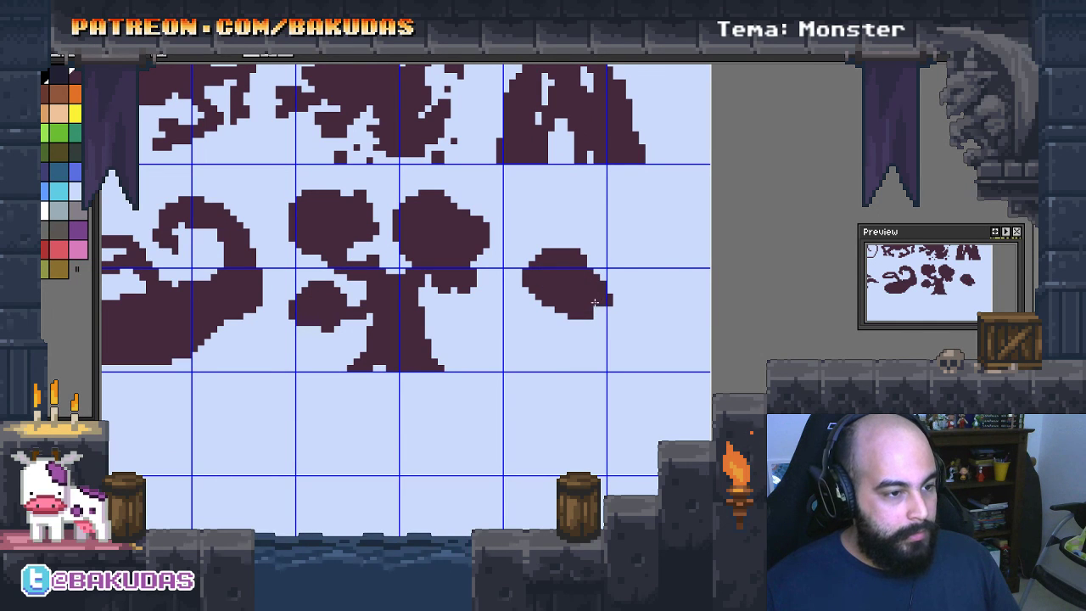
pyautogui.moveTo(615, 301); pyautogui.dragTo(643, 297)
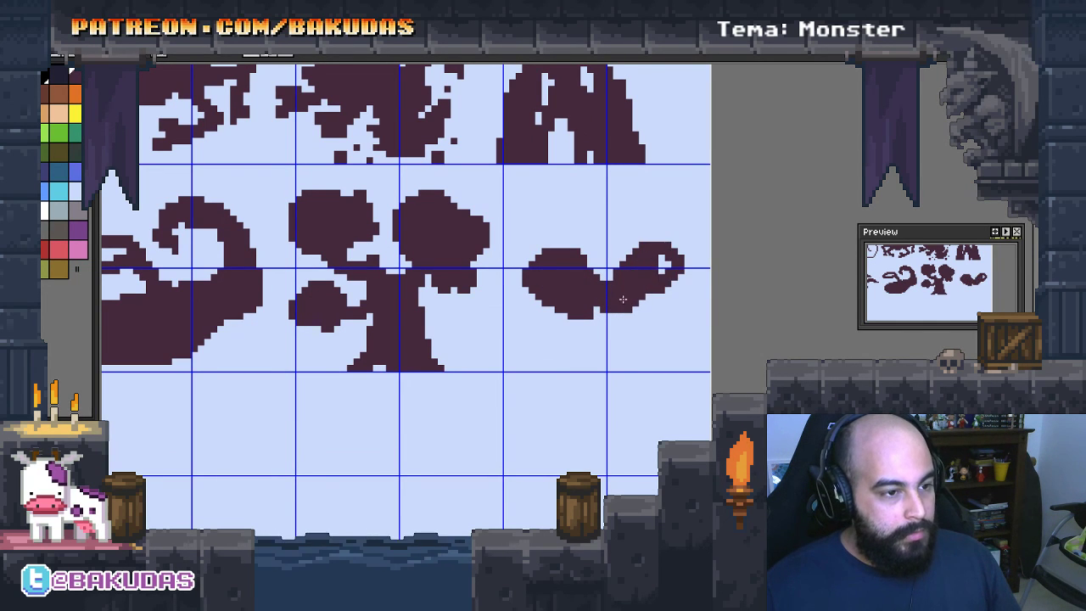
# Fill in the creature's bottom and paint a bar beneath its body
pyautogui.scroll(1, 626, 311)
pyautogui.moveTo(594, 322); pyautogui.dragTo(730, 306)
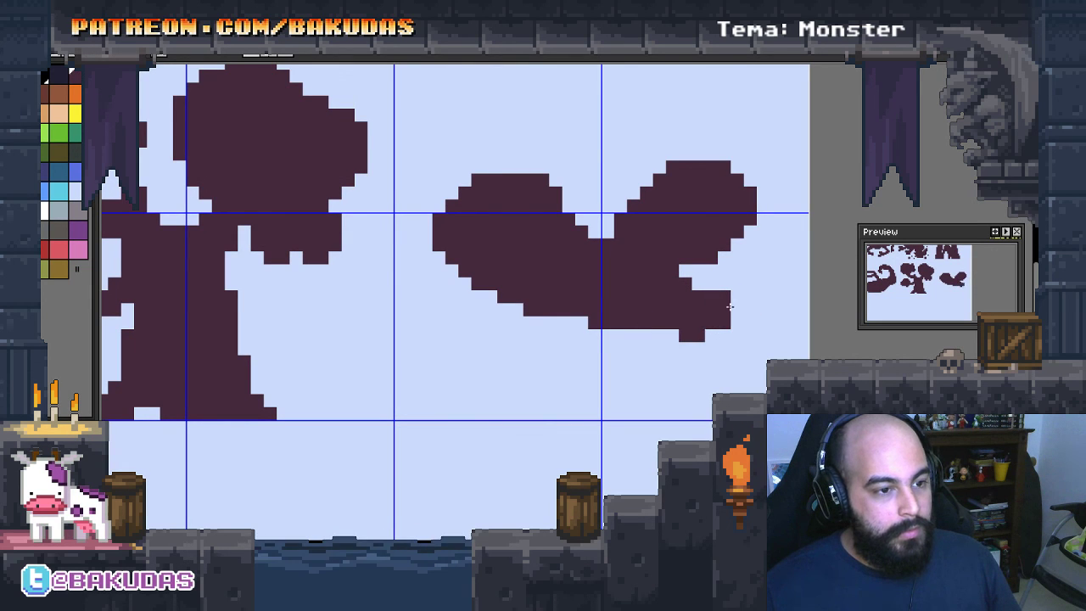
pyautogui.click(667, 360)
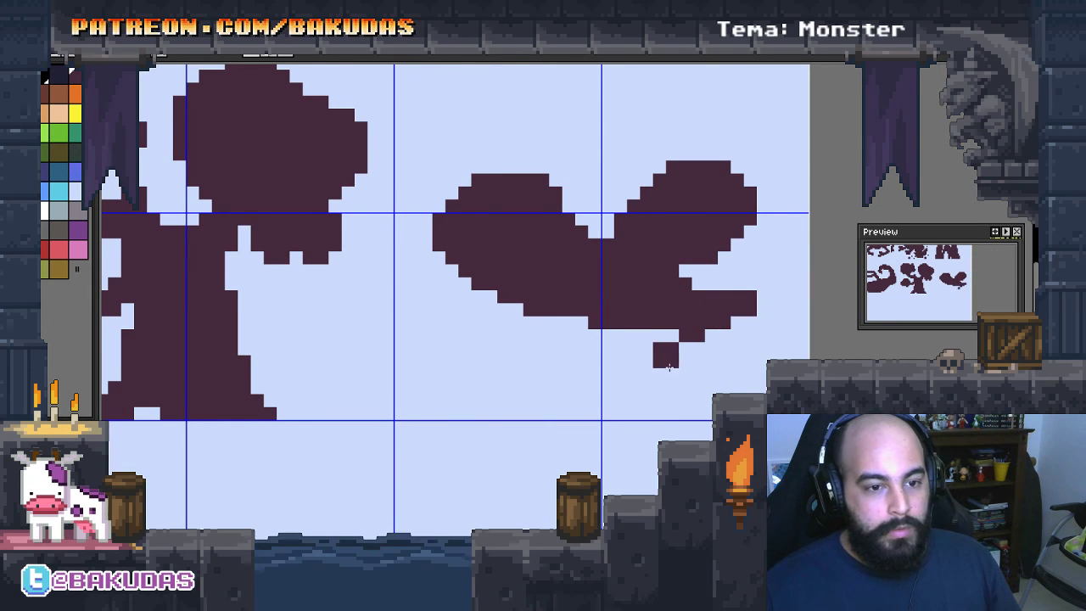
pyautogui.scroll(1, 675, 363)
pyautogui.moveTo(671, 327); pyautogui.dragTo(616, 328)
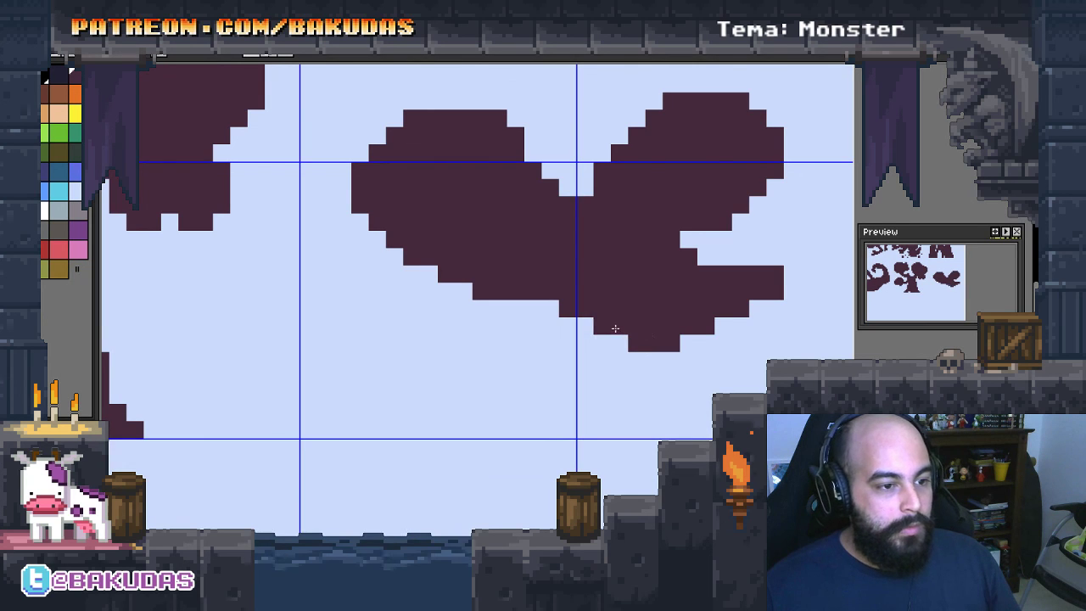
pyautogui.moveTo(689, 360); pyautogui.dragTo(533, 342)
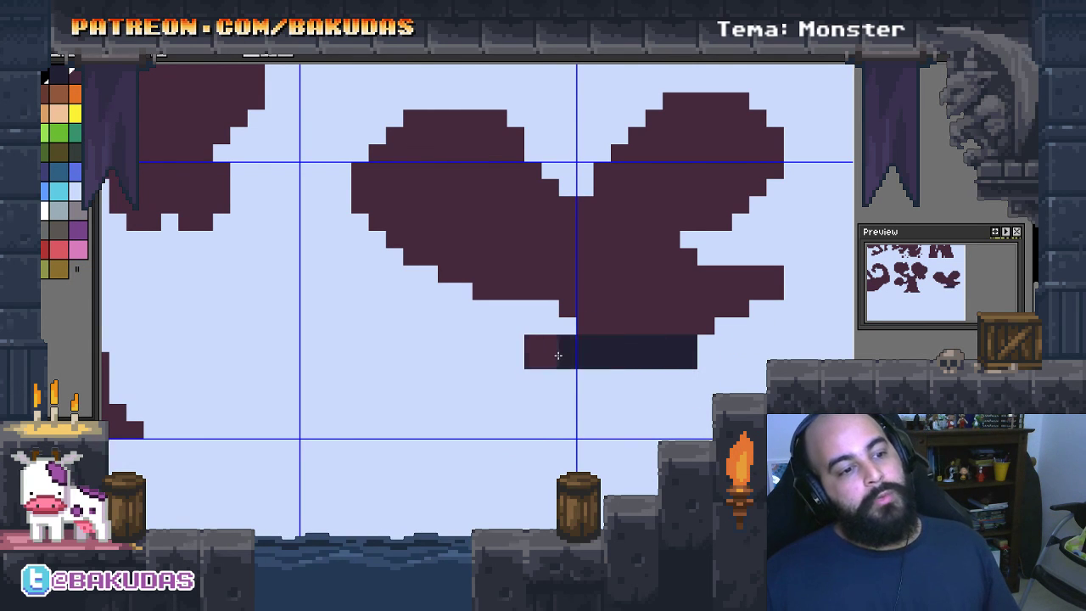
# Try maroon pixels along the bottom, undo them, and erase a stray pixel
pyautogui.click(46, 76)
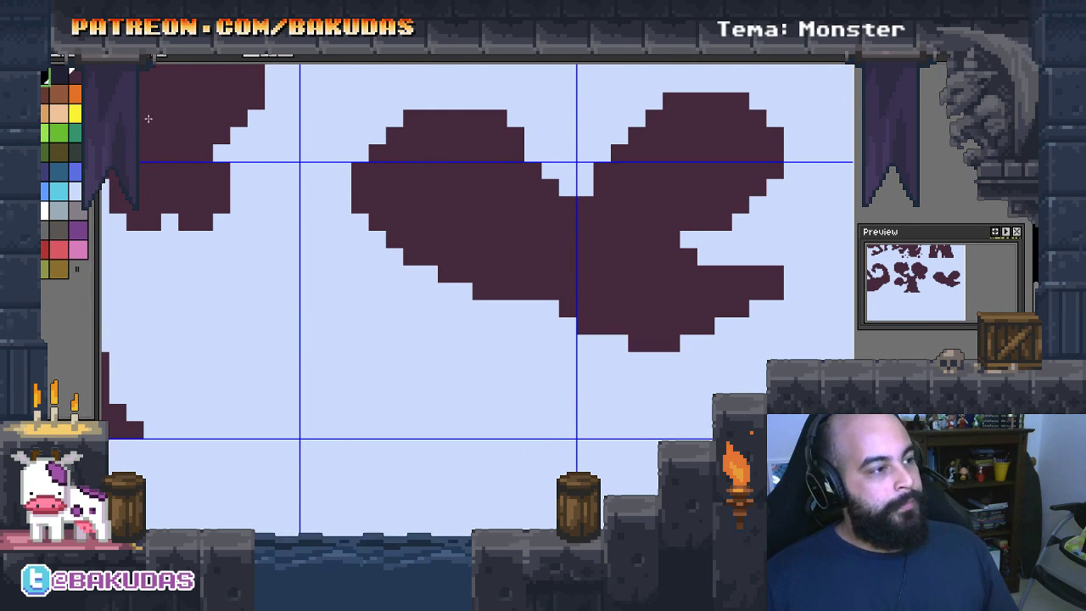
pyautogui.moveTo(671, 342)
pyautogui.mouseDown()
pyautogui.moveTo(624, 361)
pyautogui.moveTo(617, 394)
pyautogui.mouseUp()
pyautogui.hotkey('ctrl', 'z')
pyautogui.click(611, 369)
pyautogui.hotkey('ctrl', 'z')
pyautogui.rightClick(580, 344)
# Fill the notches on the creature's right side and reshape the wing's lower-left edge
pyautogui.click(527, 327)
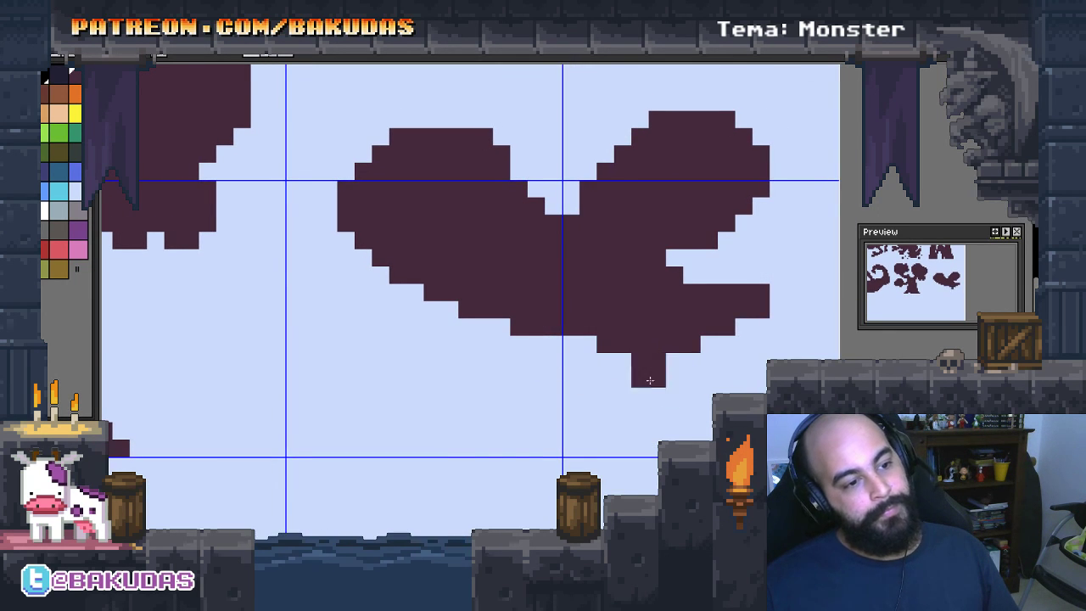
pyautogui.moveTo(601, 336); pyautogui.dragTo(600, 347)
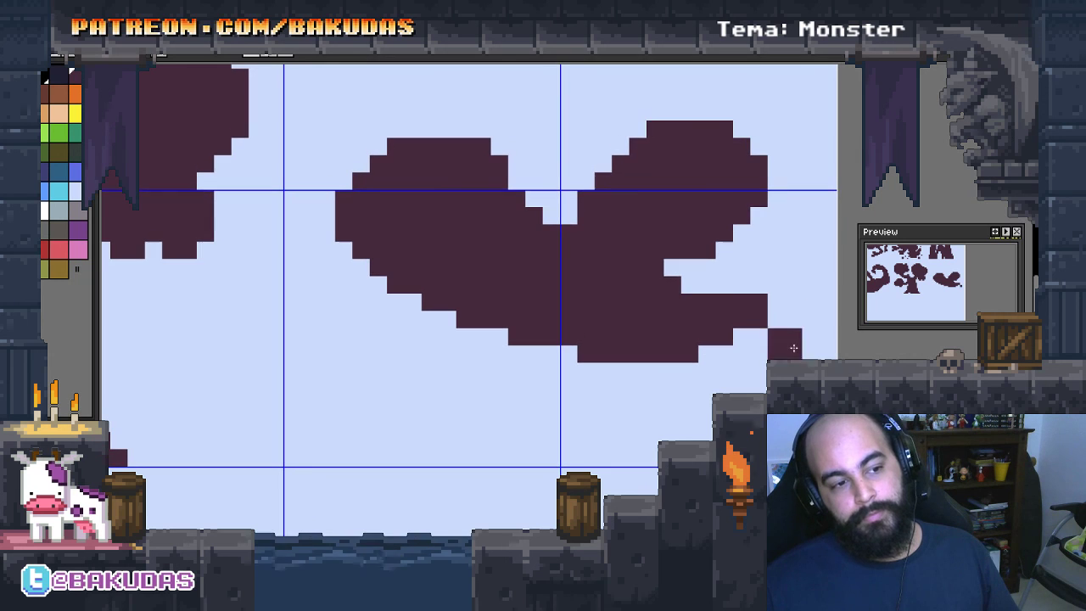
pyautogui.moveTo(671, 267); pyautogui.dragTo(684, 266)
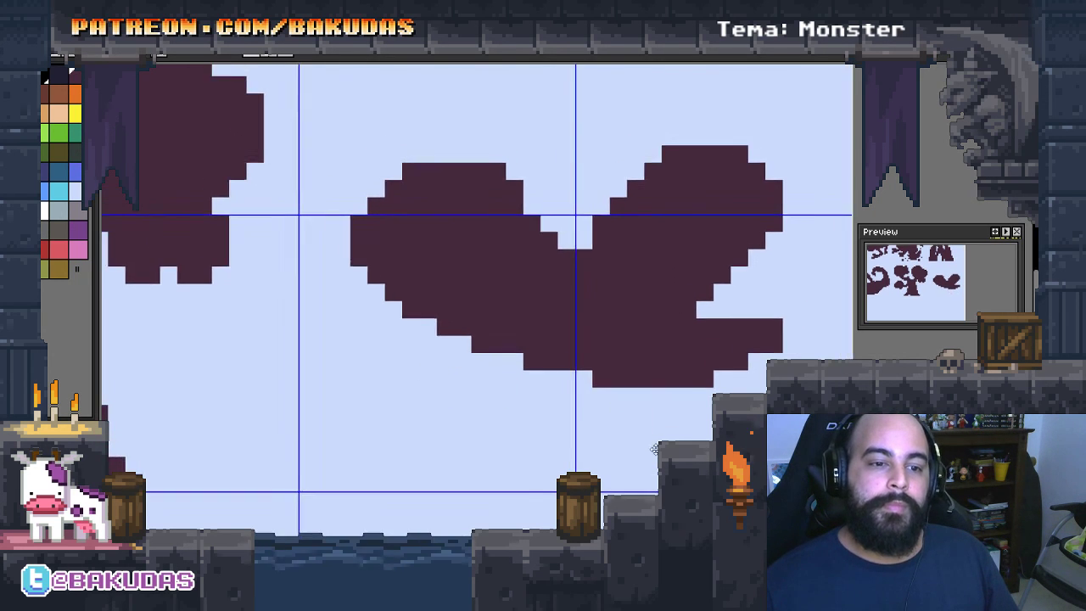
pyautogui.moveTo(641, 424); pyautogui.dragTo(657, 454)
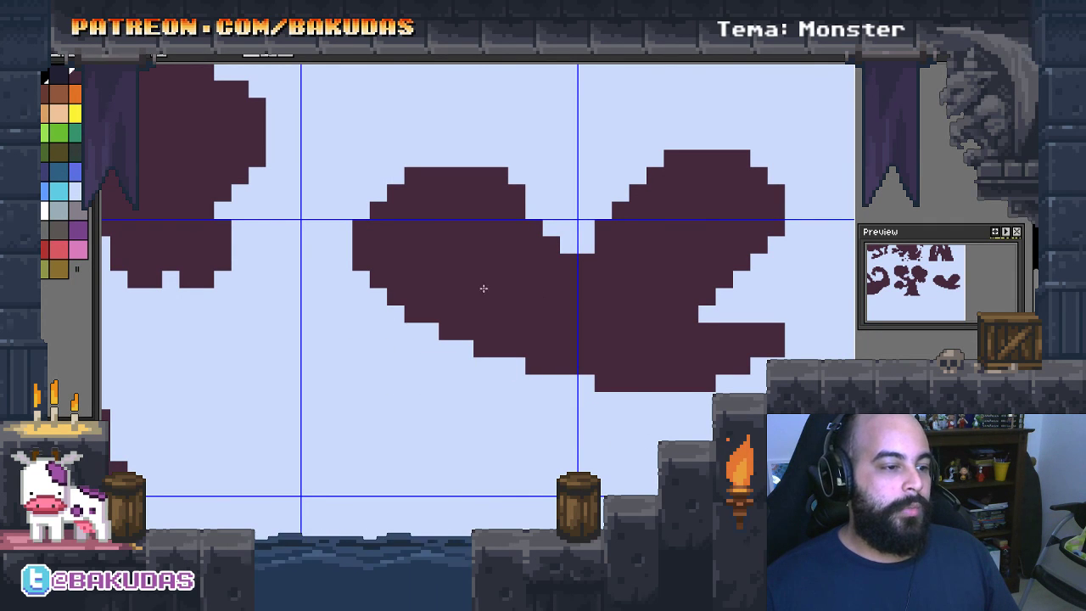
pyautogui.moveTo(422, 340)
pyautogui.mouseDown()
pyautogui.moveTo(478, 357)
pyautogui.moveTo(451, 317)
pyautogui.moveTo(426, 337)
pyautogui.mouseUp()
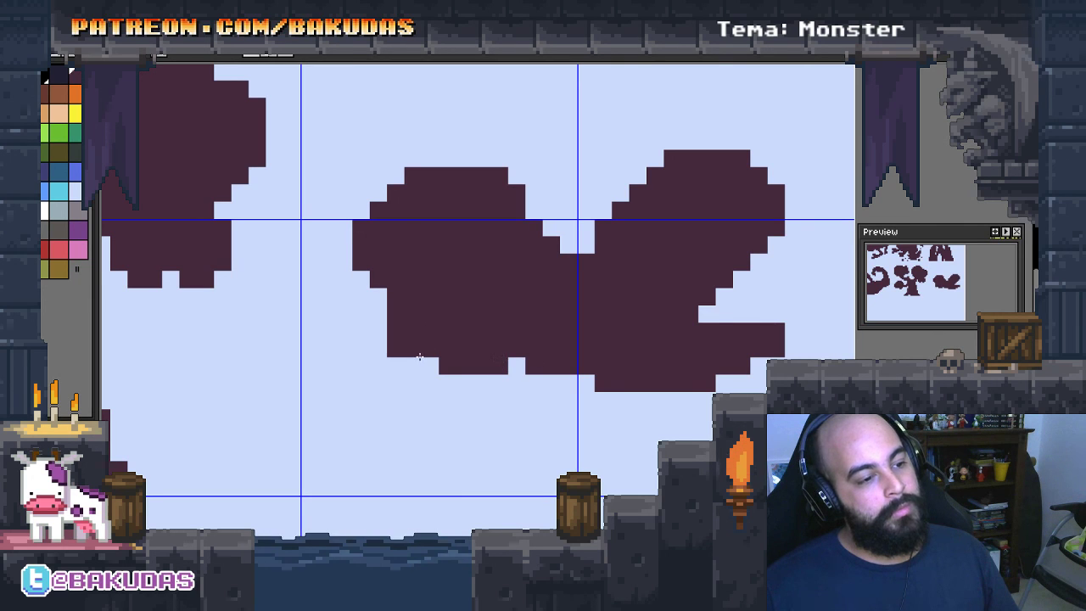
pyautogui.click(390, 377)
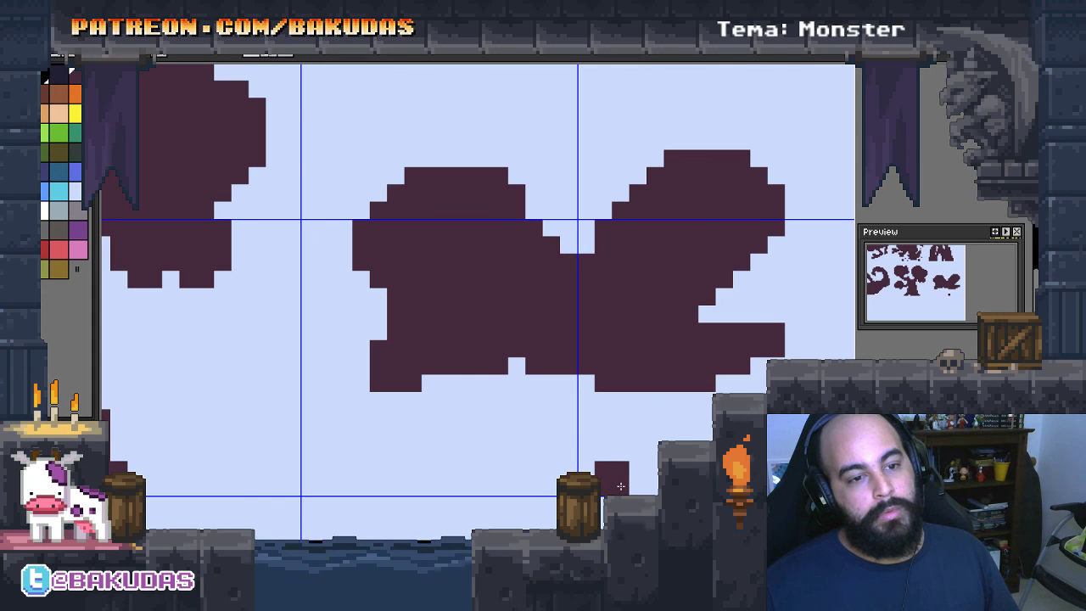
# Extend the creature's stepped lower body further downward beneath its lobes
pyautogui.scroll(1, 514, 428)
pyautogui.scroll(1, 492, 408)
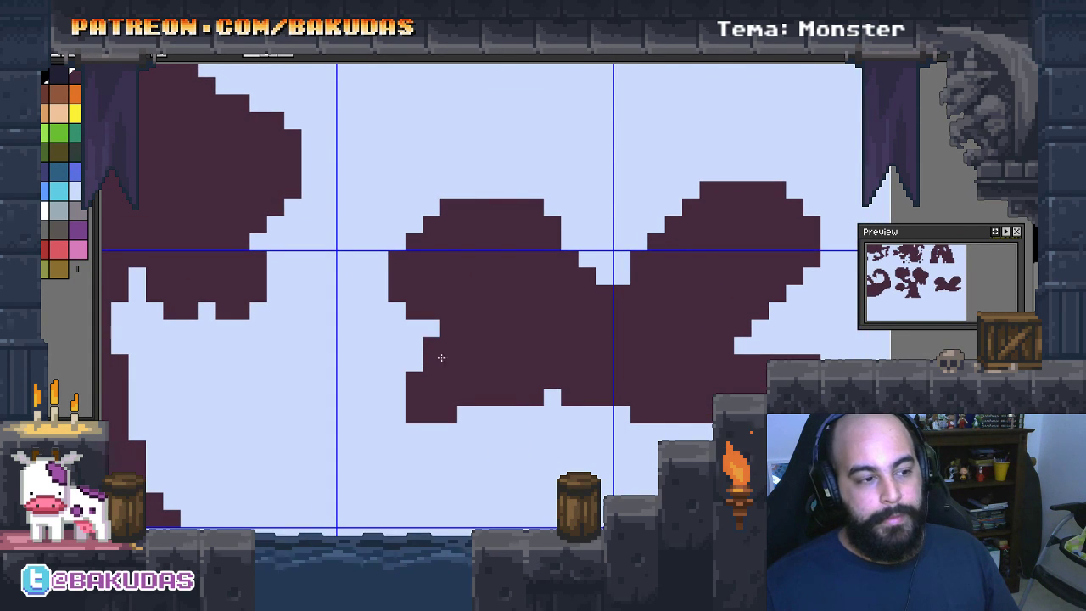
pyautogui.scroll(1, 585, 458)
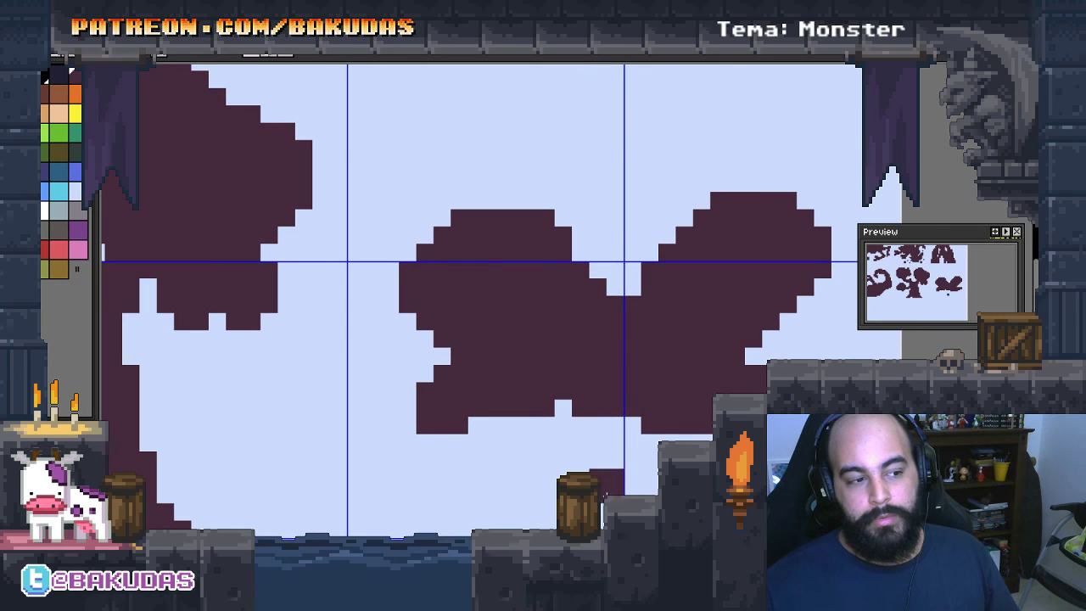
pyautogui.scroll(-1, 543, 471)
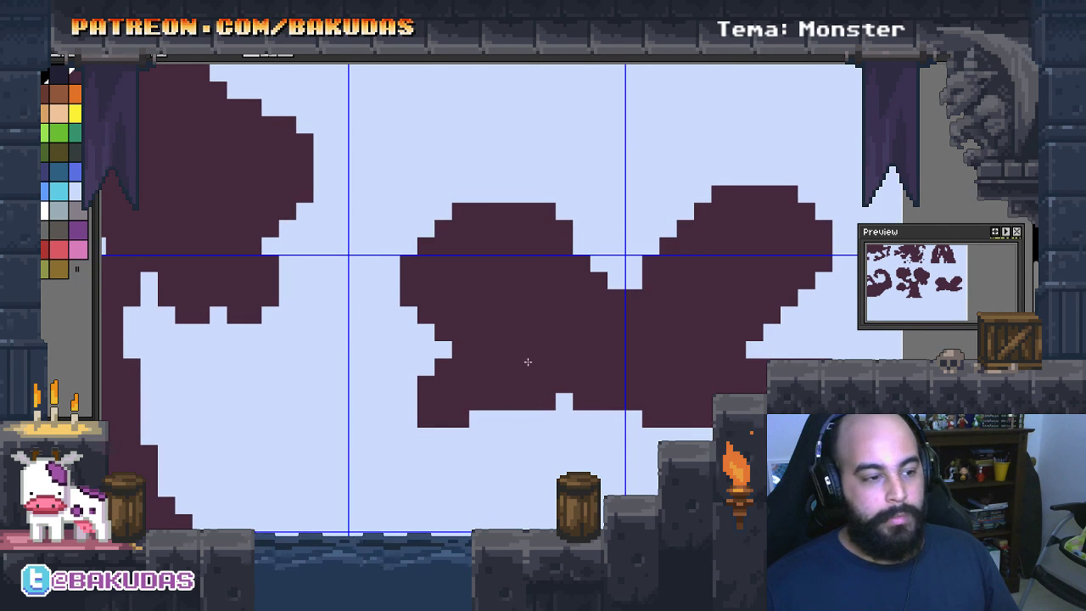
pyautogui.hscroll(-1, 594, 442)
pyautogui.moveTo(652, 415); pyautogui.dragTo(632, 444)
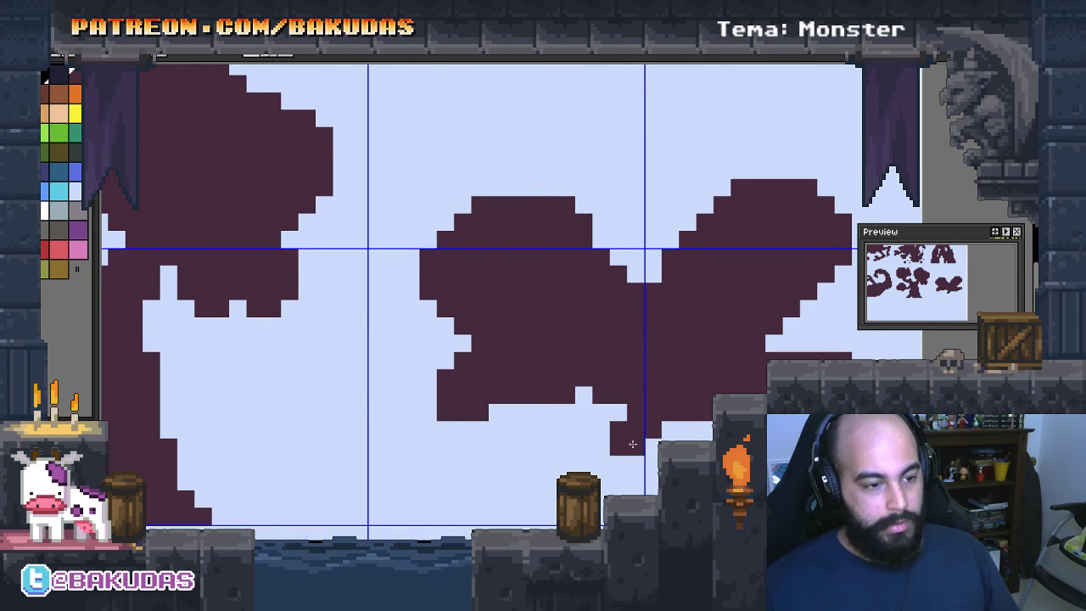
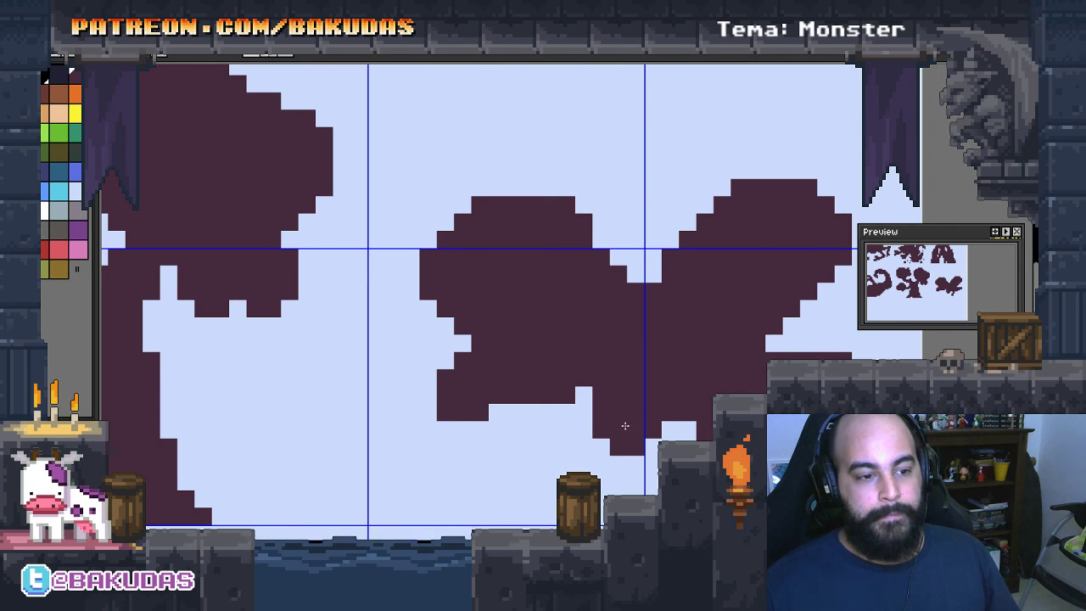
# Fill in the right wing's outer edge, leaving the notch between the wings unfilled
pyautogui.moveTo(611, 422)
pyautogui.mouseDown()
pyautogui.moveTo(557, 406)
pyautogui.moveTo(568, 421)
pyautogui.mouseUp()
pyautogui.moveTo(754, 331); pyautogui.dragTo(685, 332)
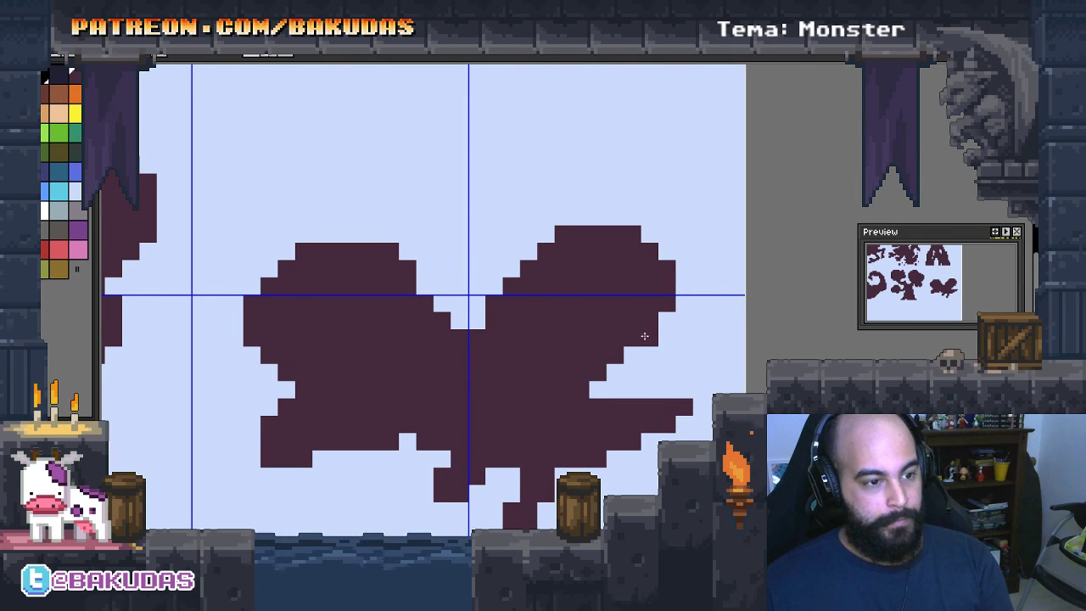
pyautogui.moveTo(645, 335); pyautogui.dragTo(687, 307)
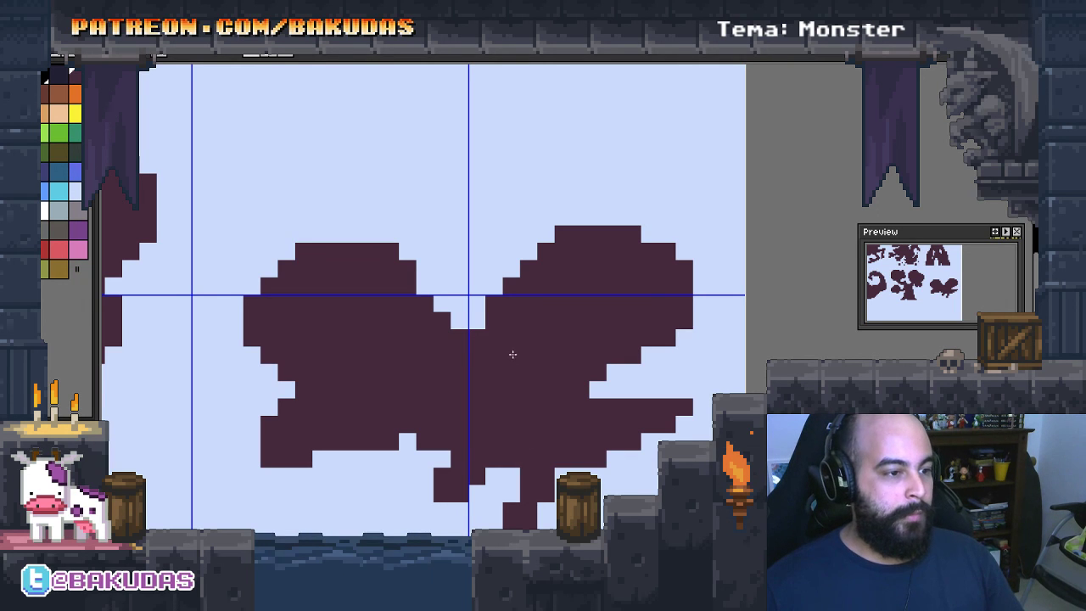
pyautogui.moveTo(477, 304); pyautogui.dragTo(488, 294)
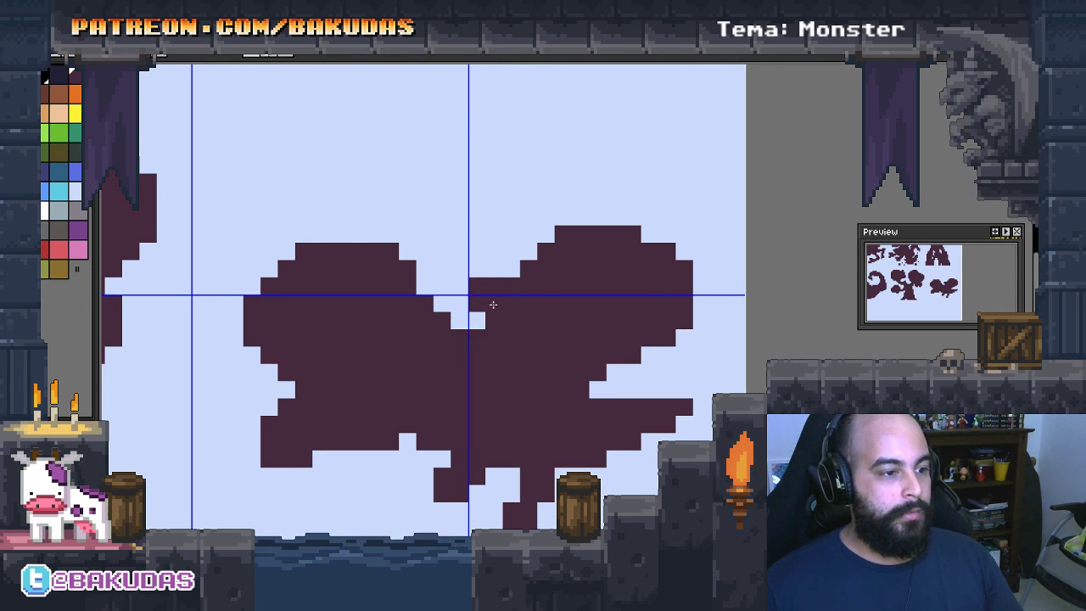
pyautogui.hotkey('ctrl', 'z')
pyautogui.hotkey('ctrl', 'z')
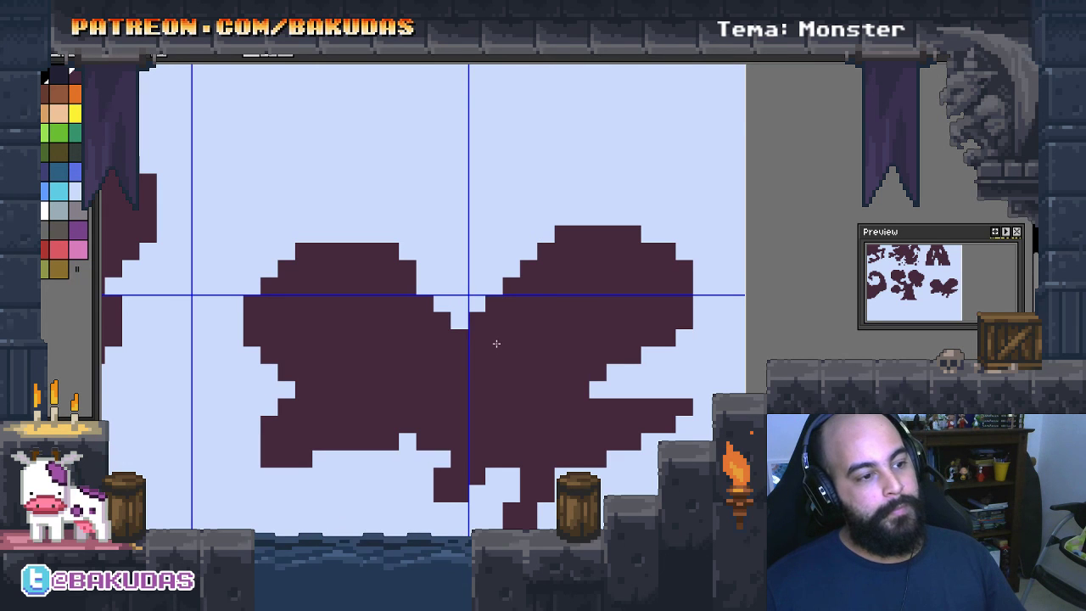
pyautogui.scroll(-2, 538, 374)
pyautogui.hscroll(-2, 558, 347)
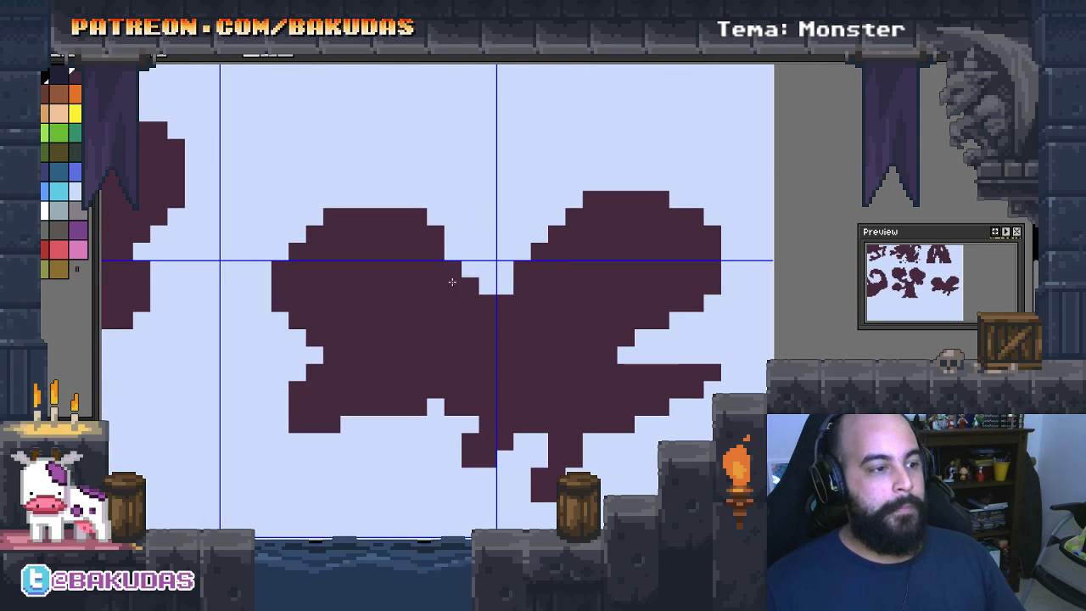
pyautogui.scroll(-3, 490, 260)
# Select the butterfly silhouette and shift it slightly up and left
pyautogui.scroll(1, 640, 371)
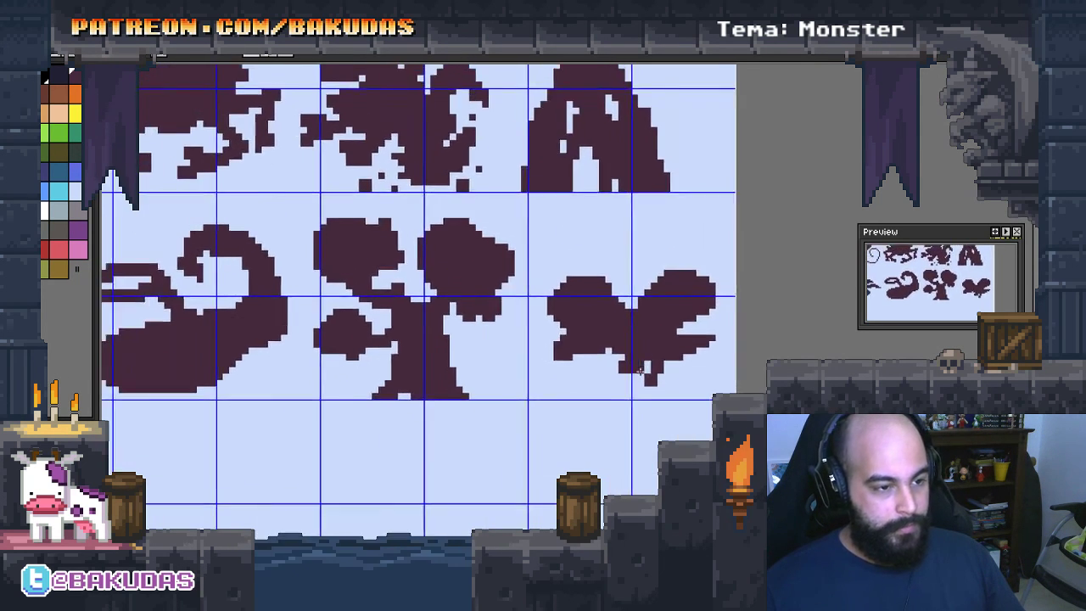
pyautogui.scroll(-1, 639, 371)
pyautogui.moveTo(706, 408); pyautogui.dragTo(566, 268)
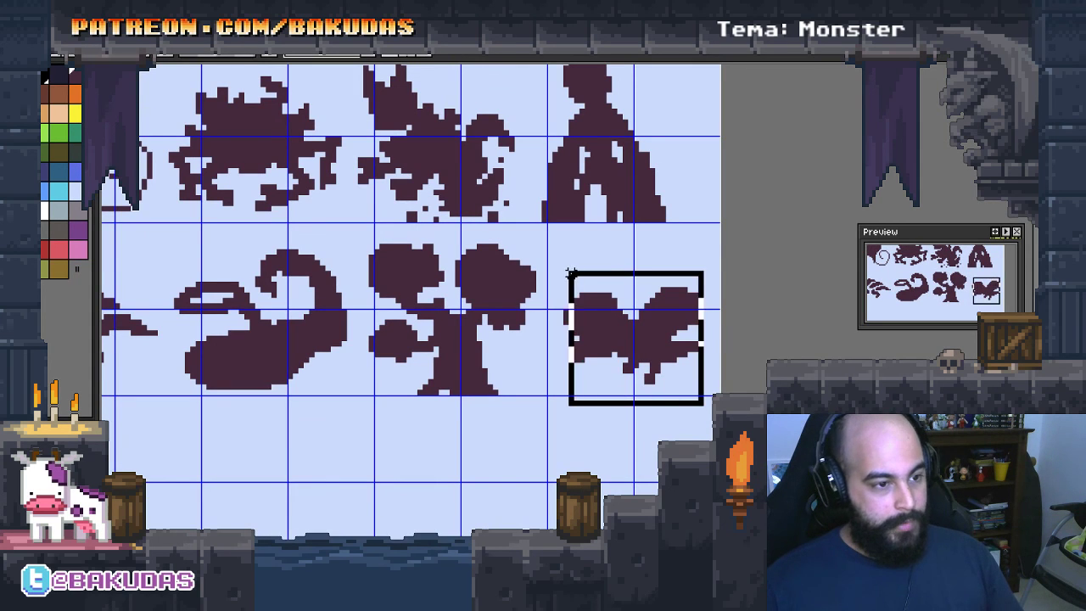
pyautogui.click(626, 335)
pyautogui.moveTo(720, 400)
pyautogui.mouseDown()
pyautogui.moveTo(565, 292)
pyautogui.moveTo(552, 267)
pyautogui.mouseUp()
pyautogui.moveTo(617, 336); pyautogui.dragTo(610, 326)
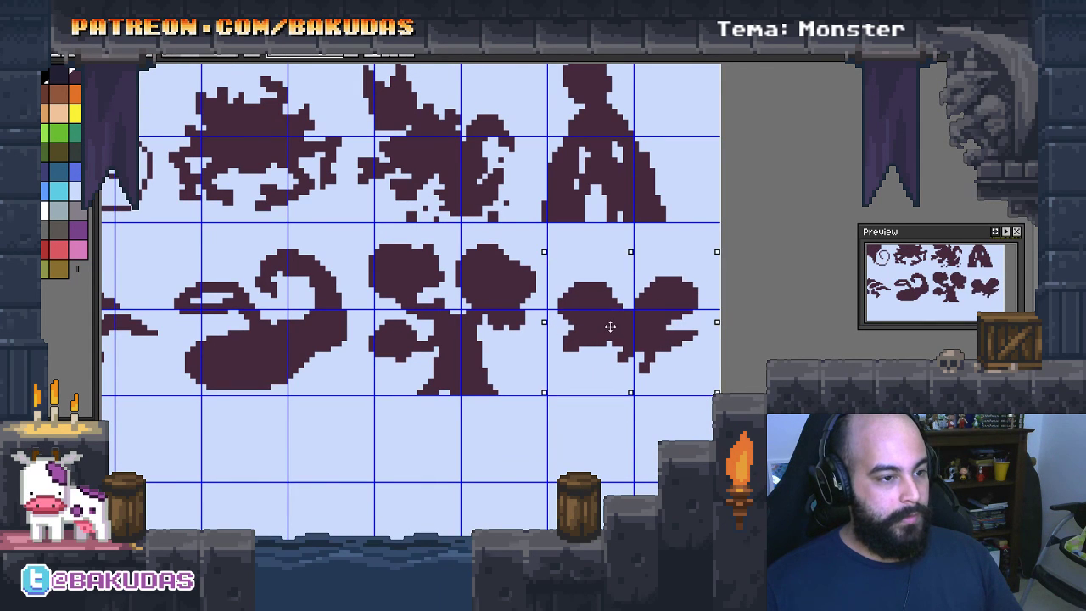
# Move the tree-shaped silhouette slightly right and deselect it
pyautogui.scroll(-1, 610, 326)
pyautogui.scroll(-1, 599, 359)
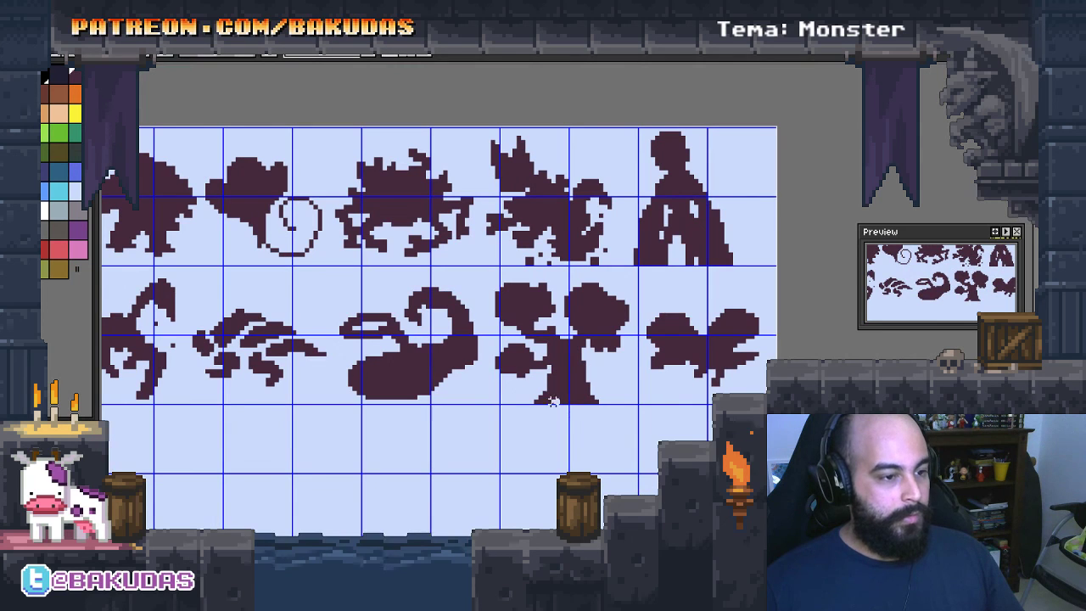
pyautogui.scroll(1, 492, 281)
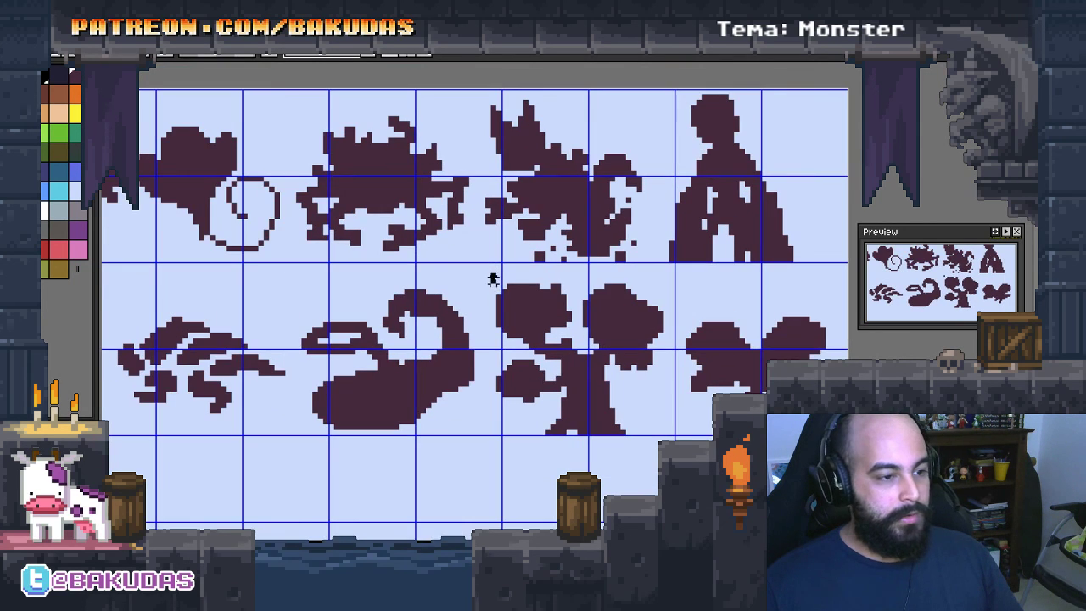
pyautogui.moveTo(490, 272); pyautogui.dragTo(670, 441)
pyautogui.moveTo(608, 416); pyautogui.dragTo(614, 416)
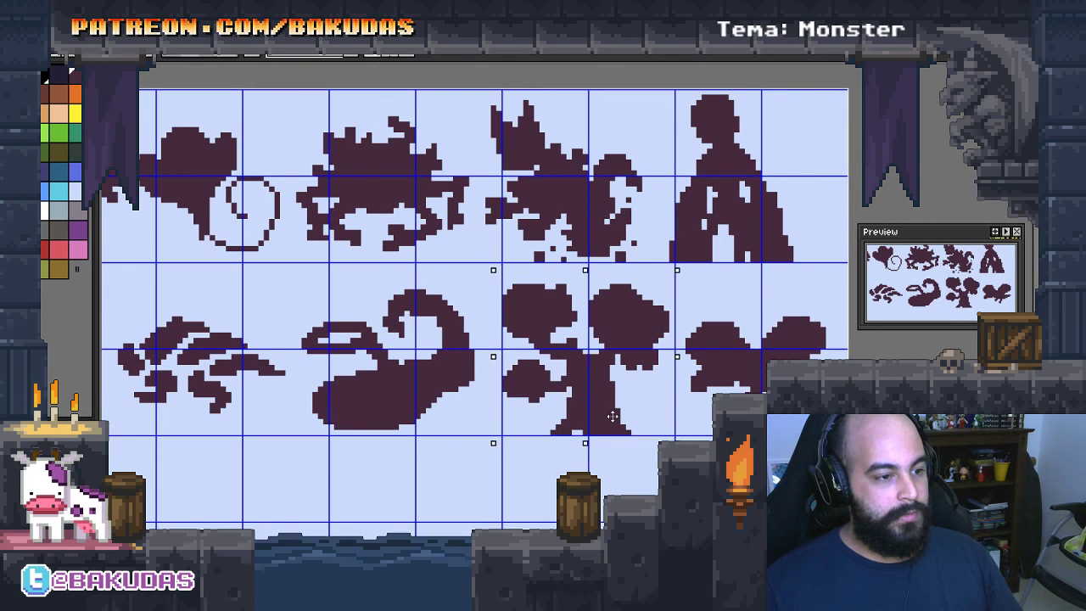
pyautogui.hotkey('ctrl', 'd')
# Shift the scorpion-like tentacle creature and the middle-row sprite to the right
pyautogui.scroll(1, 577, 356)
pyautogui.scroll(1, 484, 218)
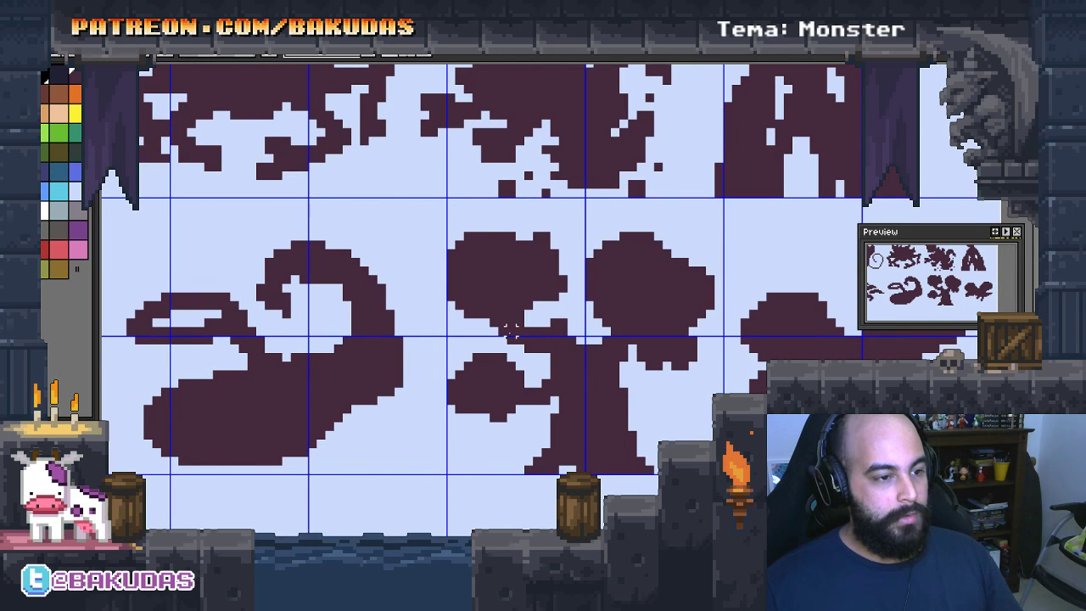
pyautogui.scroll(-1, 671, 355)
pyautogui.moveTo(638, 465); pyautogui.dragTo(399, 265)
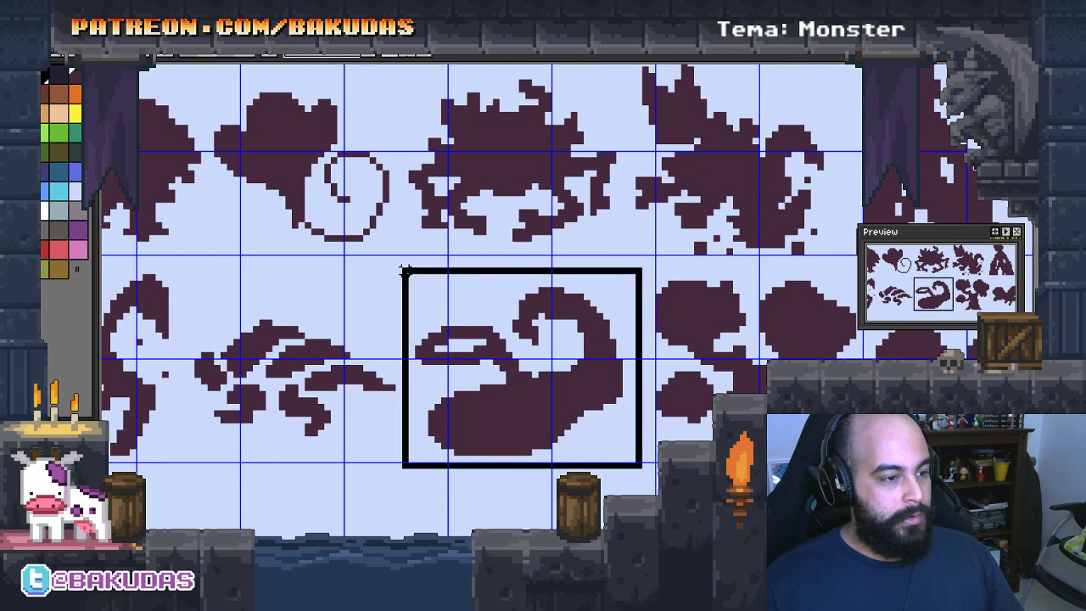
pyautogui.moveTo(494, 388); pyautogui.dragTo(527, 389)
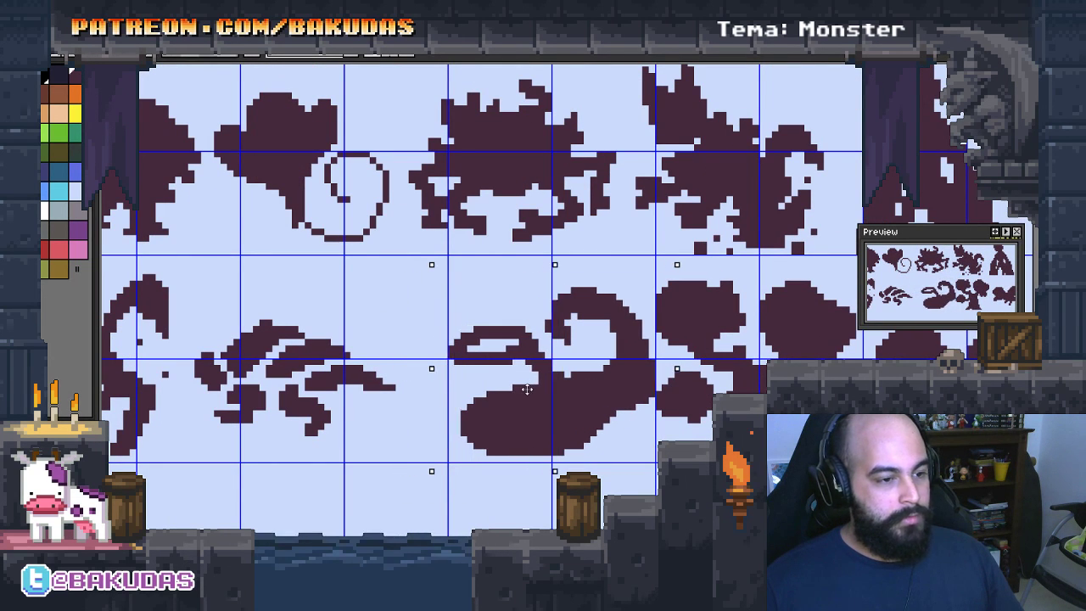
pyautogui.hotkey('ctrl', 'd')
pyautogui.moveTo(466, 418)
pyautogui.mouseDown()
pyautogui.moveTo(485, 424)
pyautogui.moveTo(316, 323)
pyautogui.mouseUp()
pyautogui.press('b')
pyautogui.moveTo(531, 467); pyautogui.dragTo(314, 323)
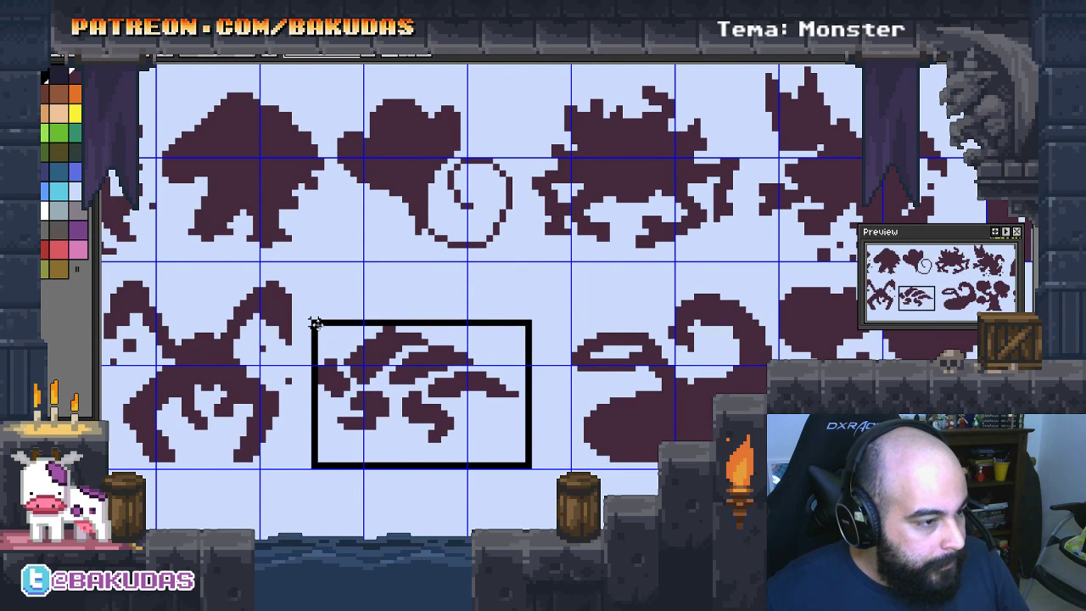
pyautogui.moveTo(441, 394); pyautogui.dragTo(488, 395)
pyautogui.hotkey('ctrl', 'd')
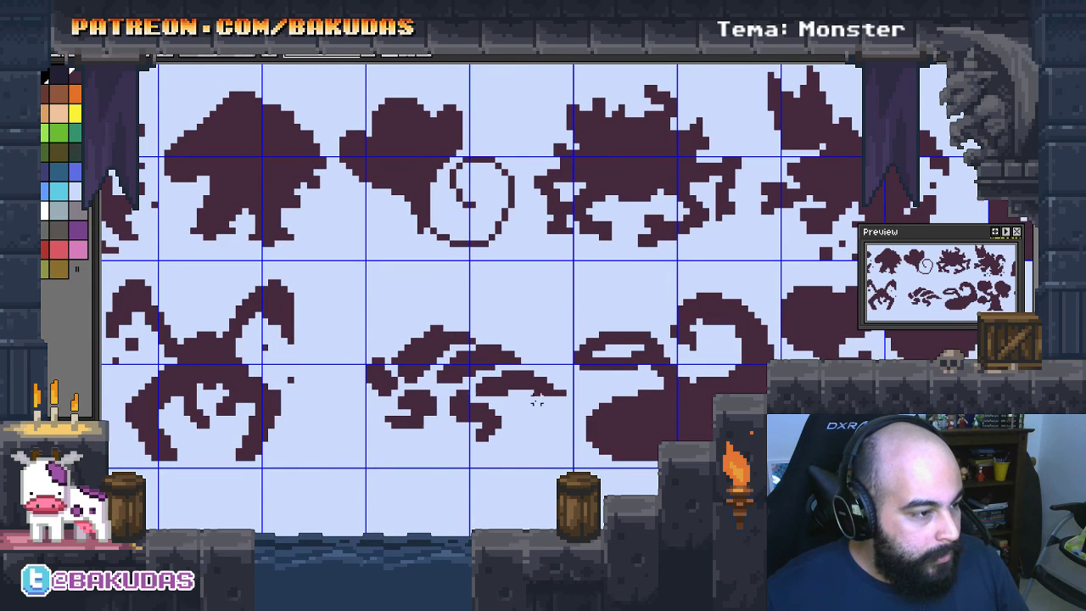
# Move the long-legged creature right, nudging it back a pixel, then move the curly sprite right
pyautogui.moveTo(337, 407); pyautogui.dragTo(502, 393)
pyautogui.moveTo(525, 462); pyautogui.dragTo(296, 271)
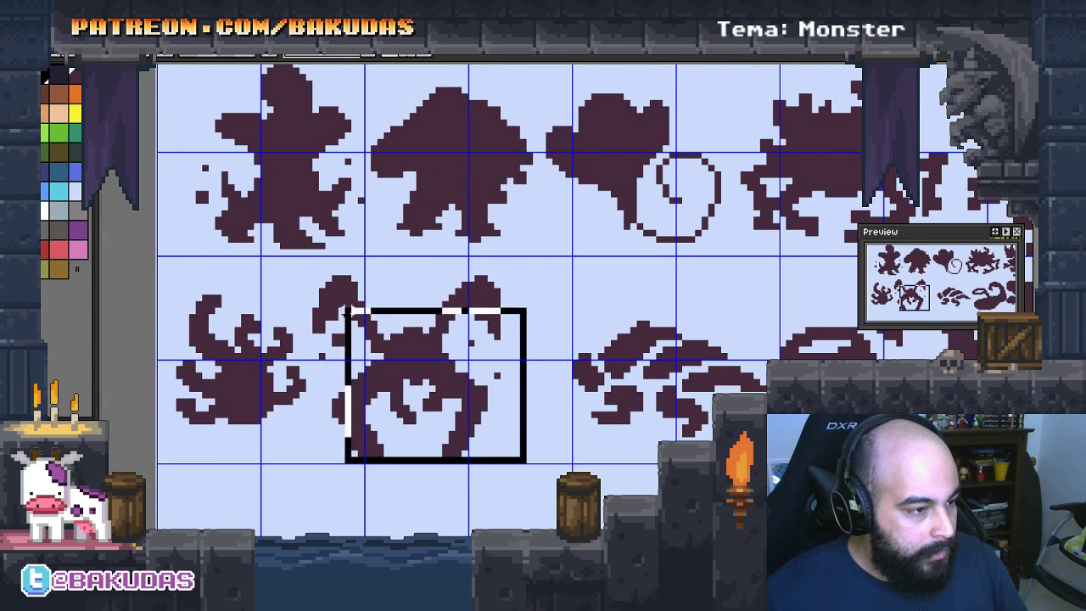
pyautogui.moveTo(386, 383); pyautogui.dragTo(466, 384)
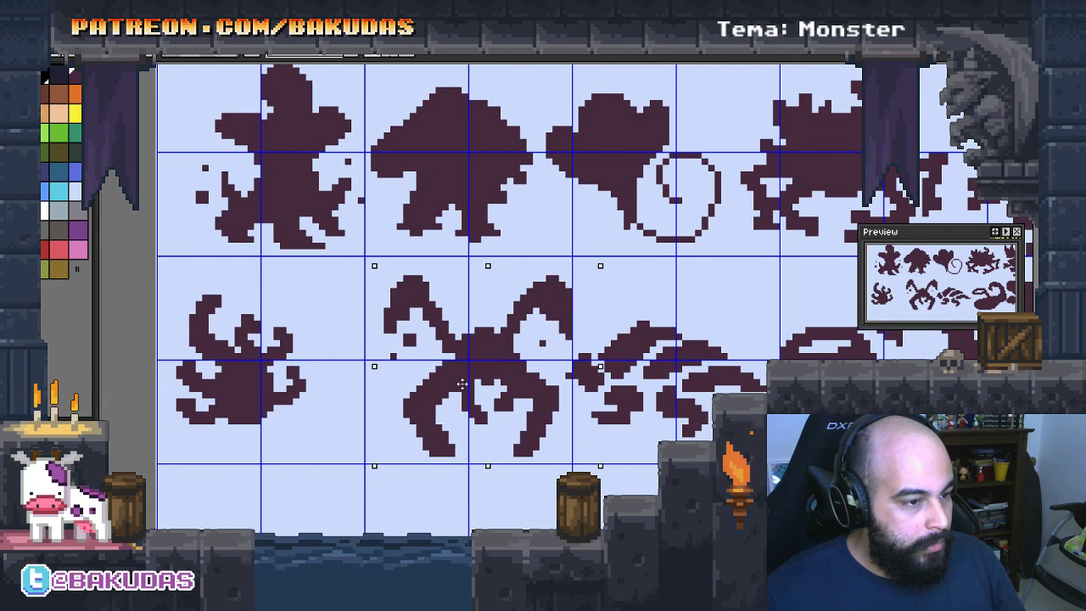
pyautogui.press('Left')
pyautogui.press('Left')
pyautogui.hotkey('ctrl', 'd')
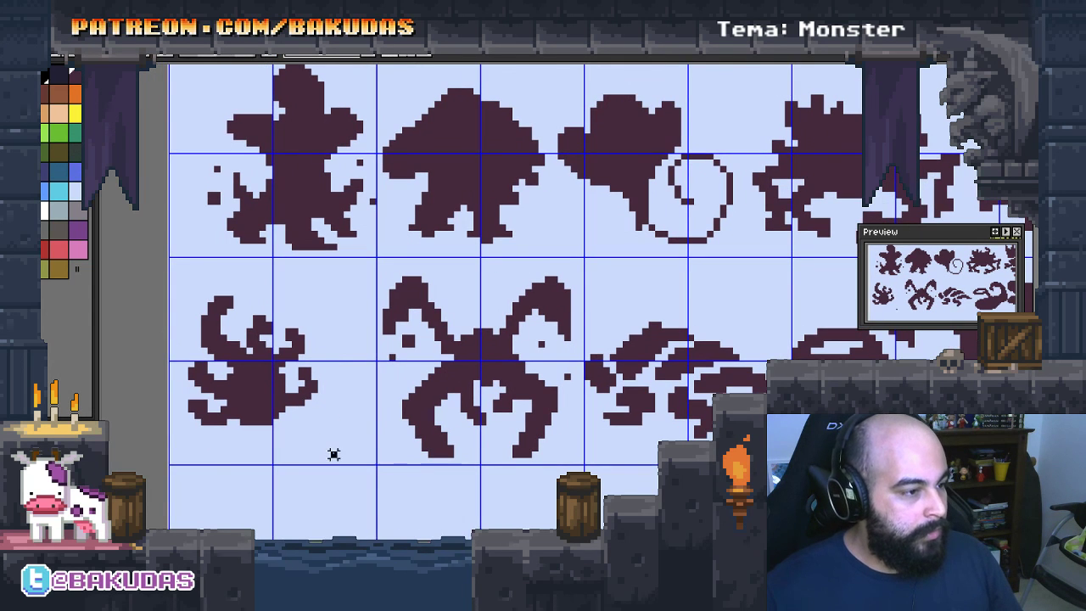
pyautogui.moveTo(334, 454); pyautogui.dragTo(182, 289)
pyautogui.moveTo(262, 379); pyautogui.dragTo(275, 379)
pyautogui.scroll(-1, 522, 388)
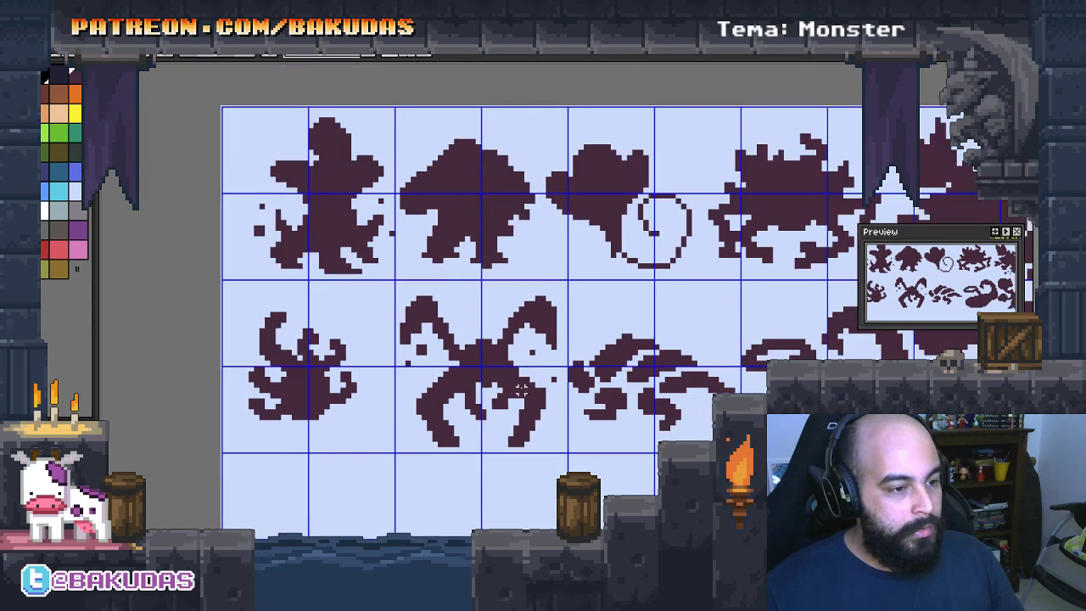
pyautogui.scroll(-2, 522, 388)
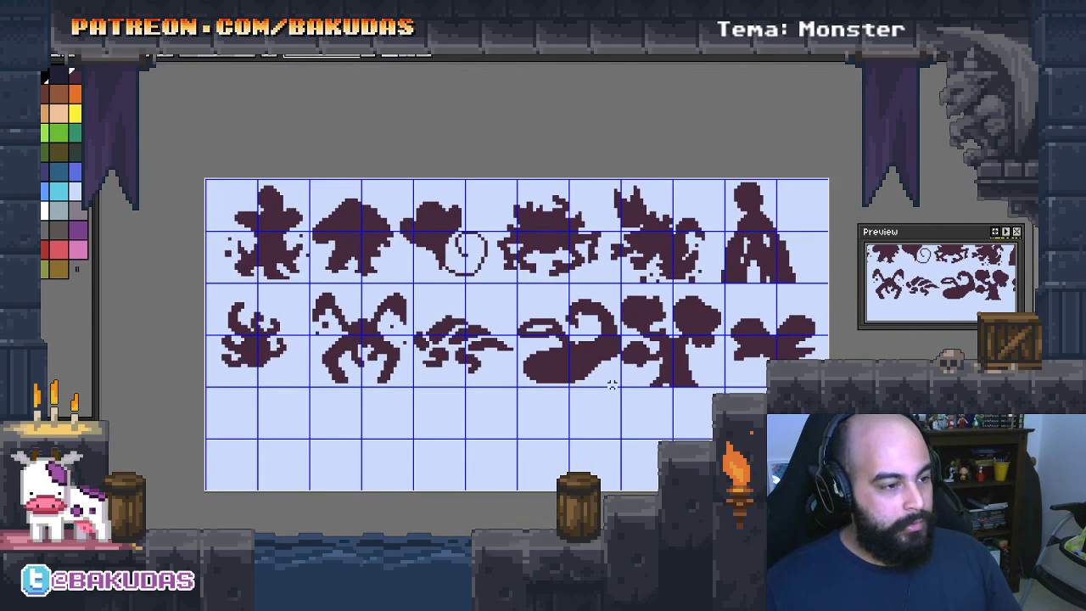
pyautogui.scroll(1, 612, 385)
pyautogui.scroll(1, 612, 365)
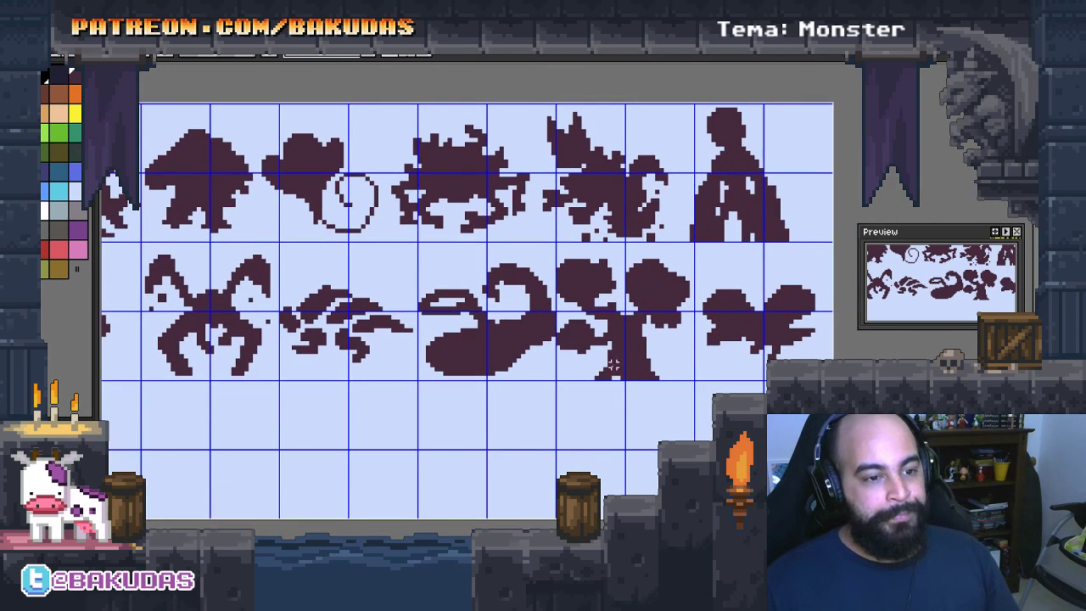
pyautogui.moveTo(583, 399); pyautogui.dragTo(711, 394)
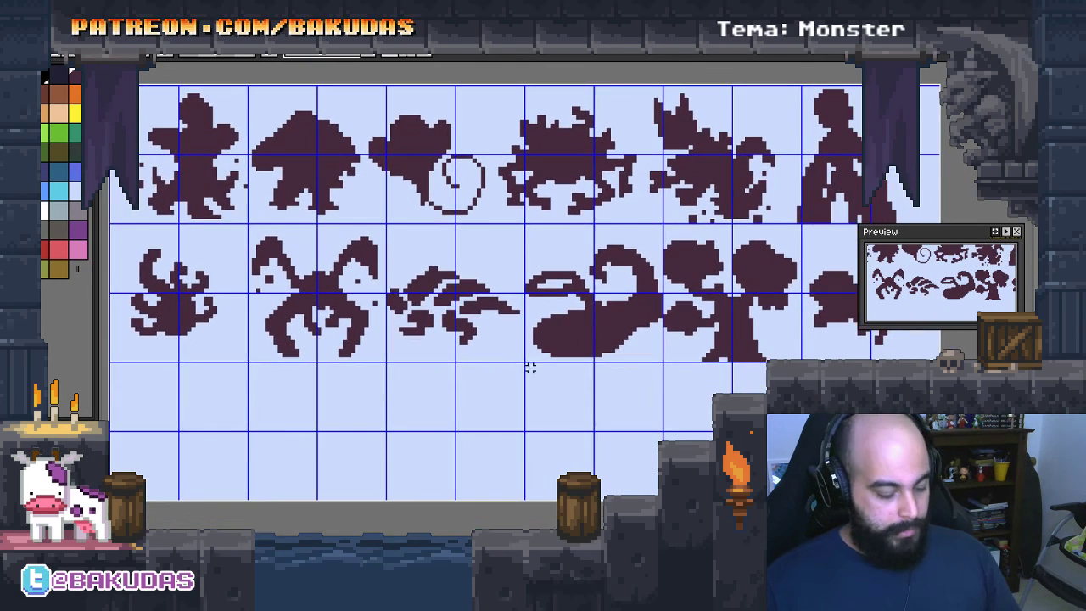
pyautogui.scroll(1, 528, 368)
pyautogui.scroll(1, 542, 357)
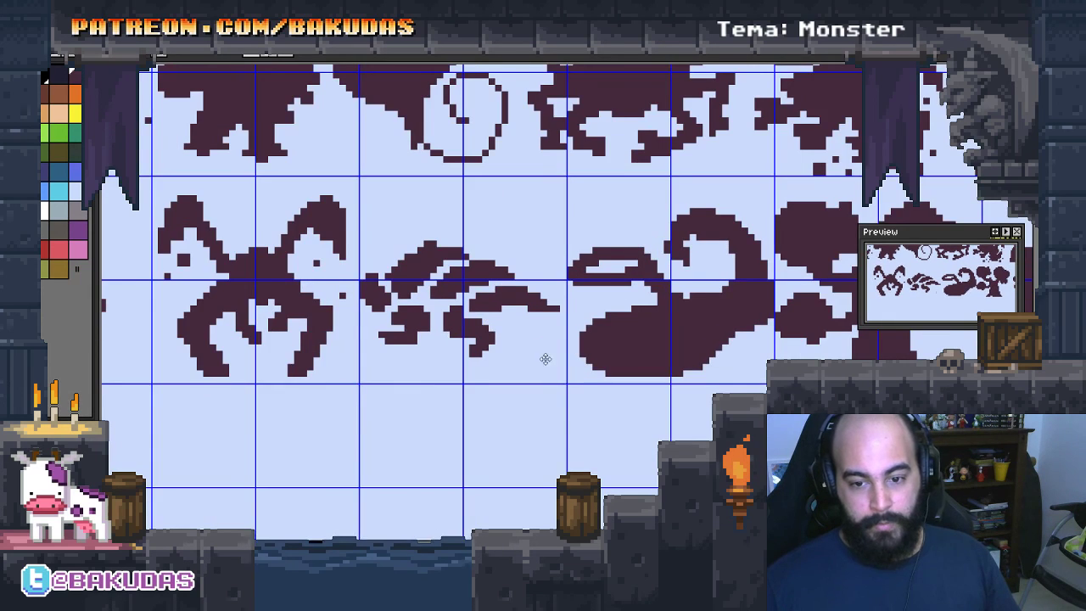
pyautogui.moveTo(543, 359); pyautogui.dragTo(585, 355)
pyautogui.scroll(-2, 679, 381)
pyautogui.scroll(1, 566, 323)
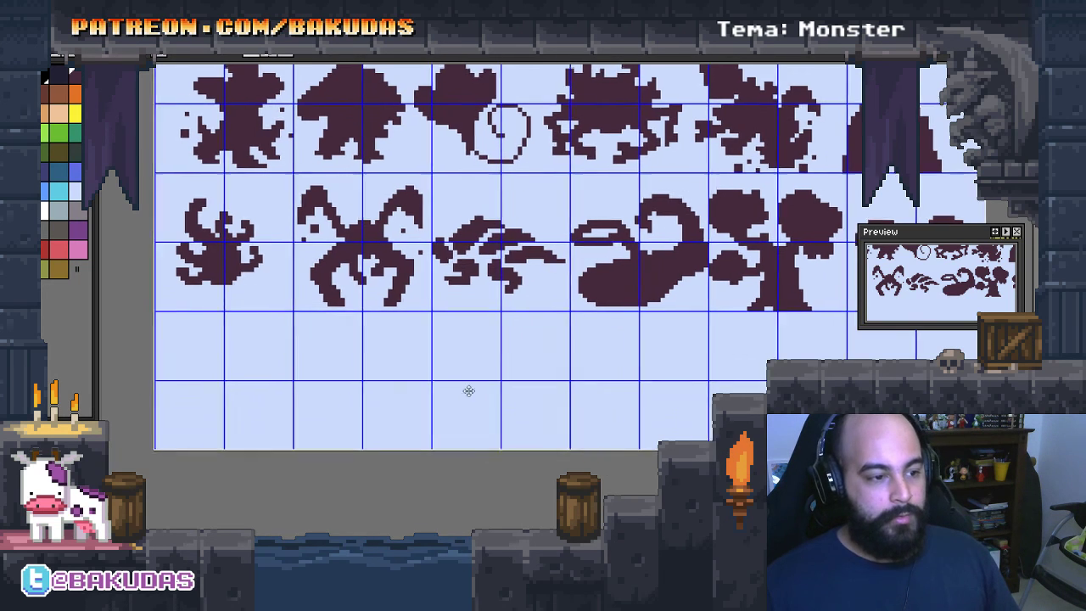
pyautogui.moveTo(466, 387); pyautogui.dragTo(444, 412)
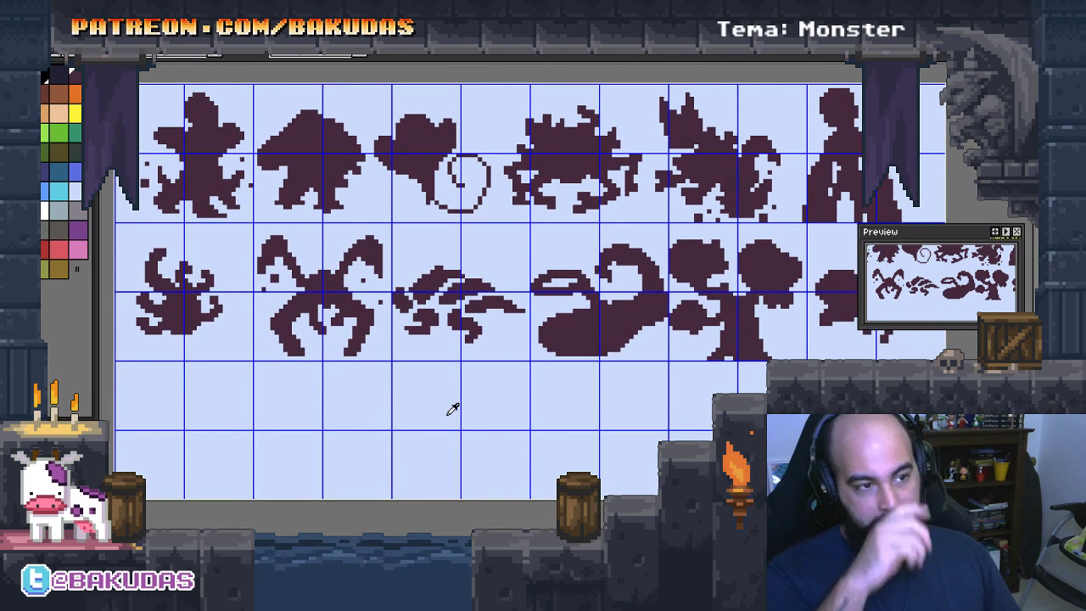
pyautogui.click(563, 414)
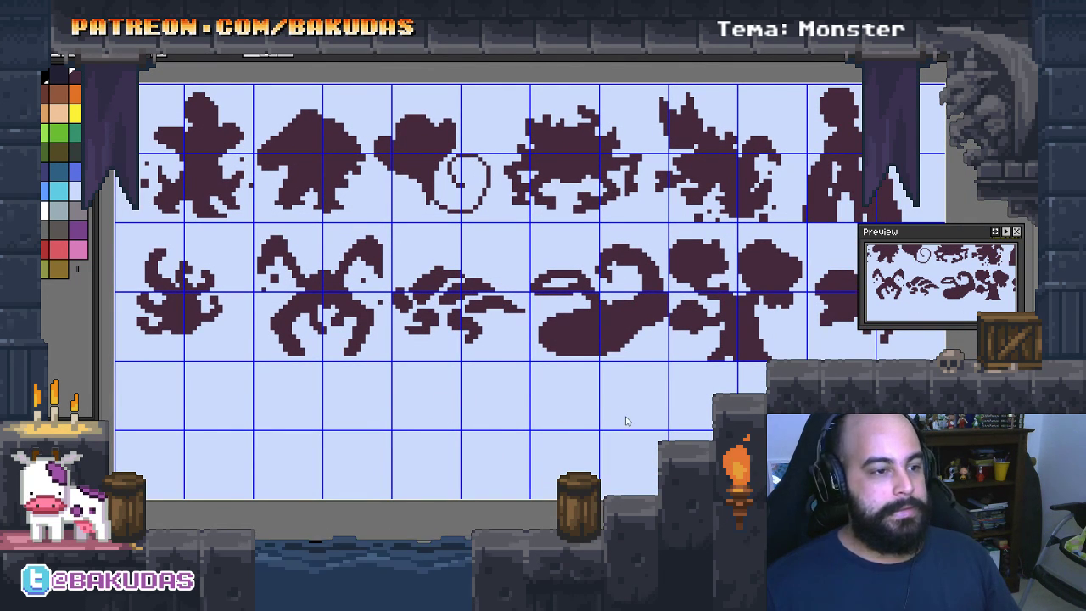
# Paint dark pixels into the crawling monster's body, filling the back gap and crest top
pyautogui.scroll(4, 420, 297)
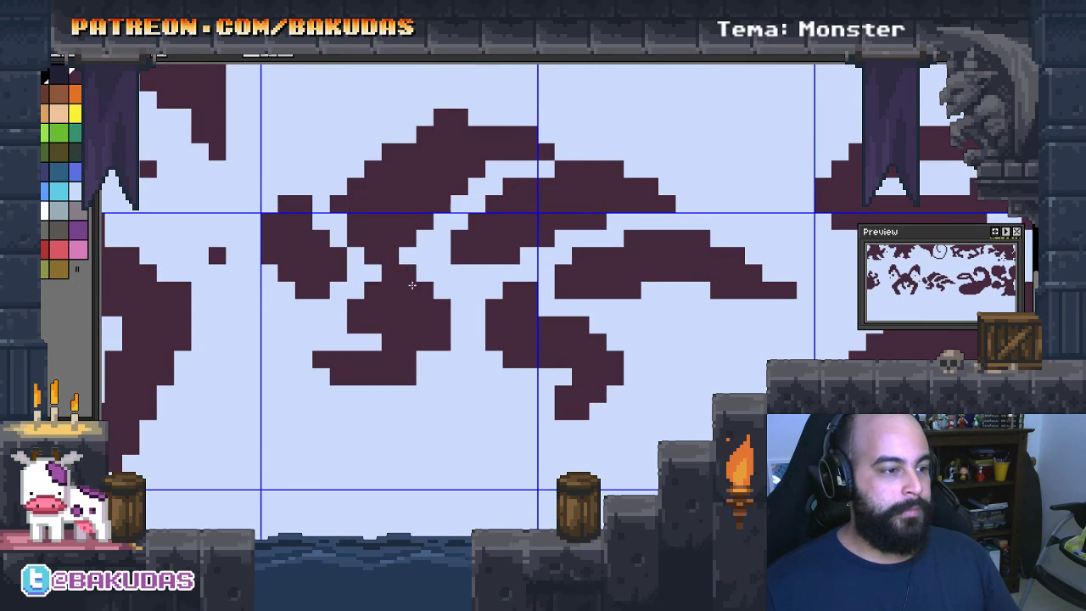
pyautogui.scroll(-1, 408, 285)
pyautogui.moveTo(475, 266); pyautogui.dragTo(488, 255)
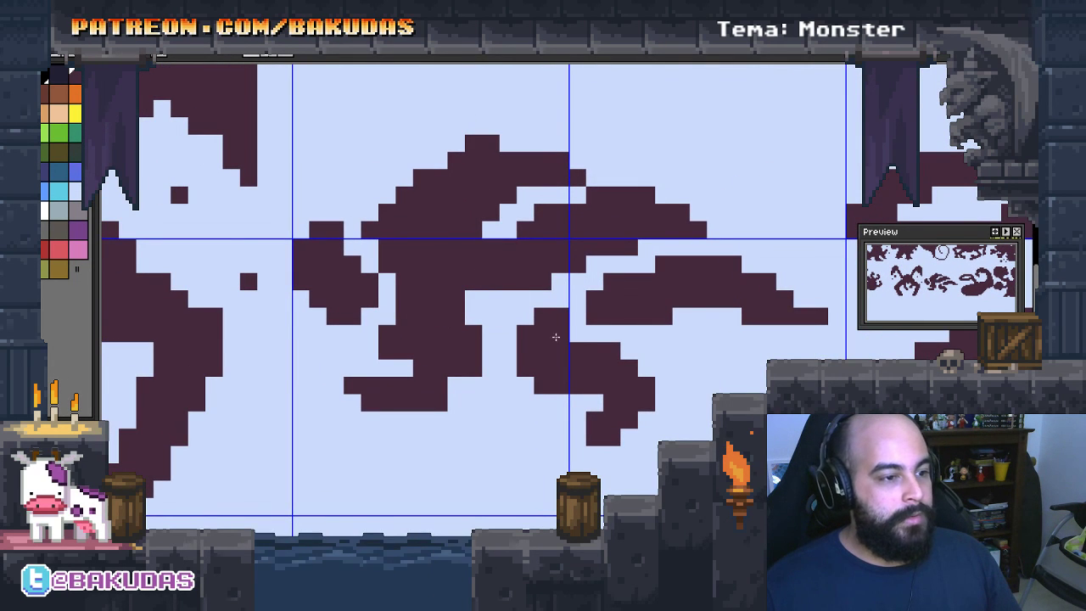
pyautogui.moveTo(556, 339)
pyautogui.mouseDown()
pyautogui.moveTo(582, 279)
pyautogui.moveTo(482, 313)
pyautogui.moveTo(506, 343)
pyautogui.moveTo(617, 328)
pyautogui.mouseUp()
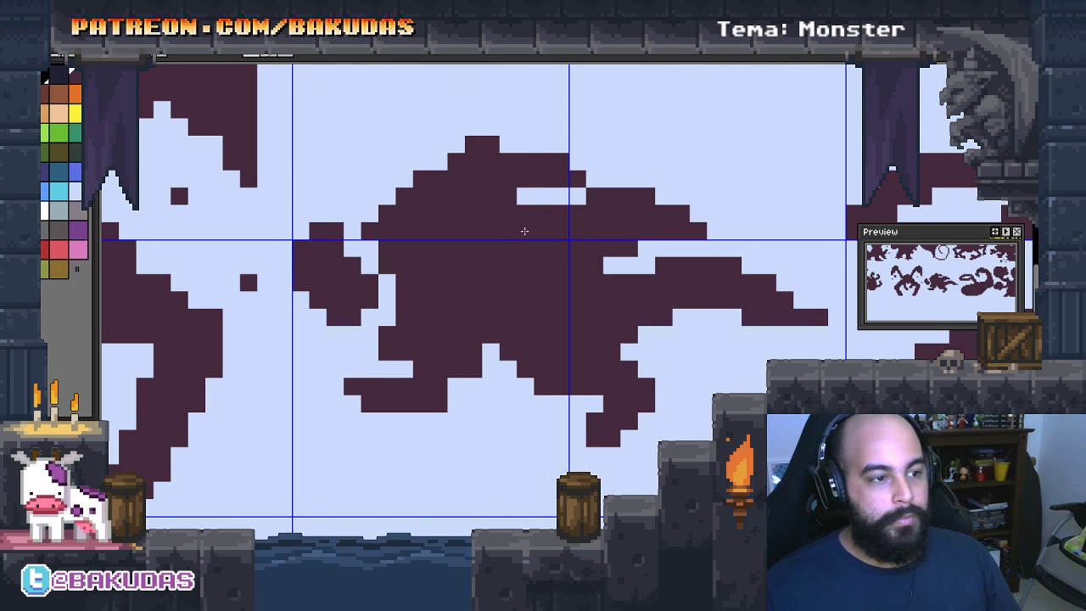
pyautogui.moveTo(524, 231); pyautogui.dragTo(534, 221)
pyautogui.moveTo(521, 172); pyautogui.dragTo(519, 165)
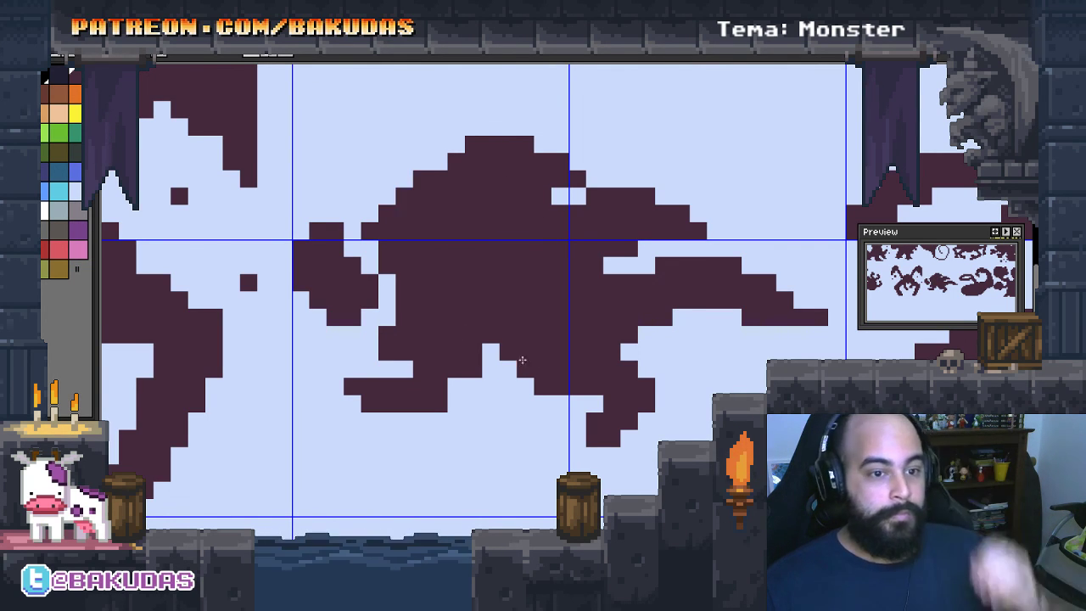
# Reshape the crest, erase stray back pixels, and trim pixels around the lower legs
pyautogui.moveTo(427, 191); pyautogui.dragTo(424, 169)
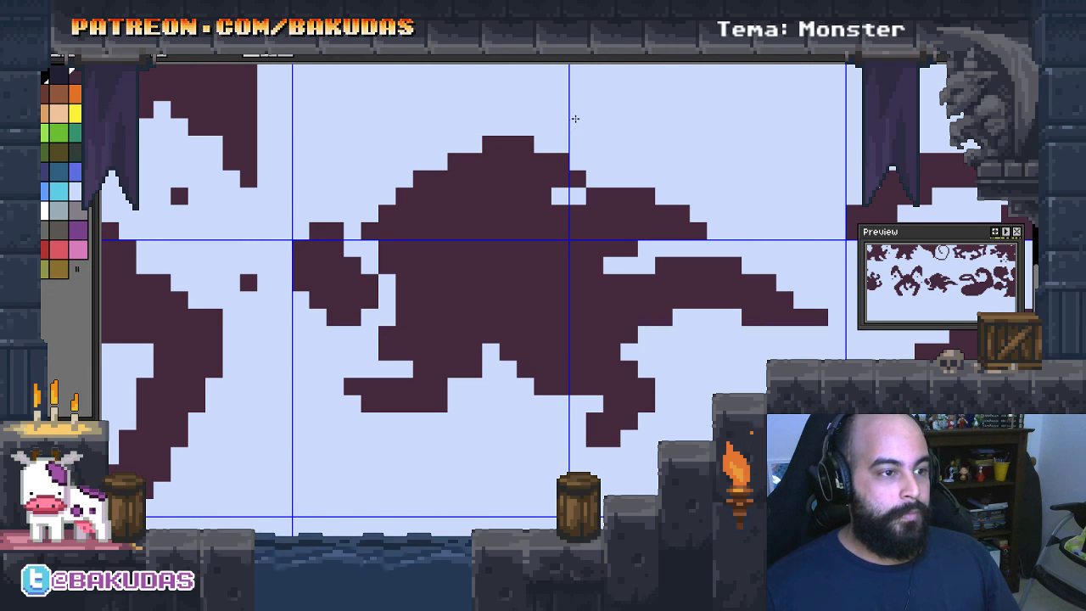
pyautogui.moveTo(515, 134)
pyautogui.mouseDown()
pyautogui.moveTo(447, 144)
pyautogui.moveTo(437, 161)
pyautogui.mouseUp()
pyautogui.click(439, 161)
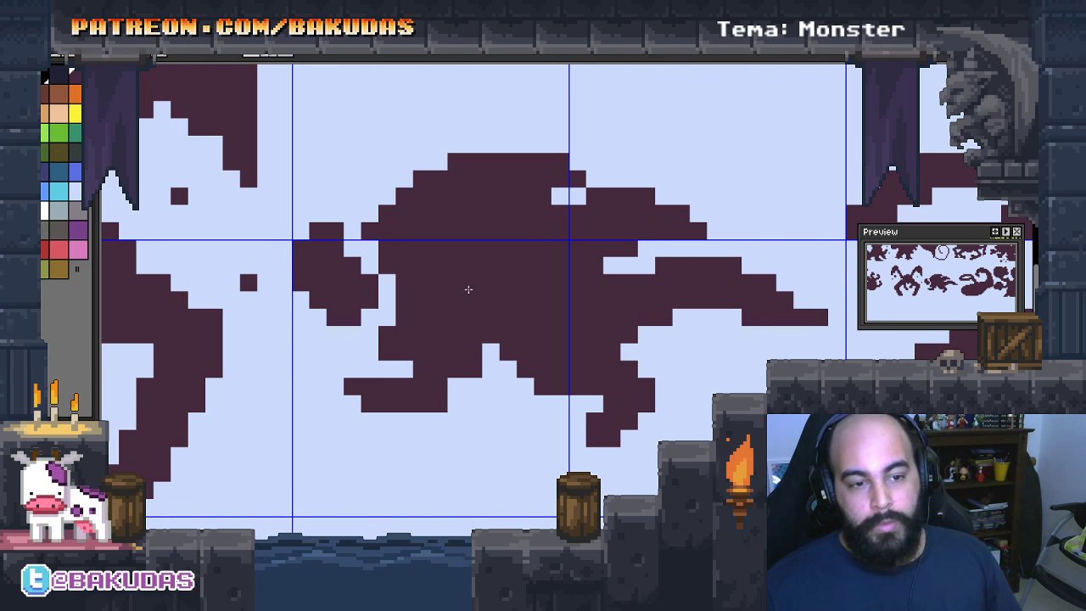
pyautogui.moveTo(587, 344); pyautogui.dragTo(489, 297)
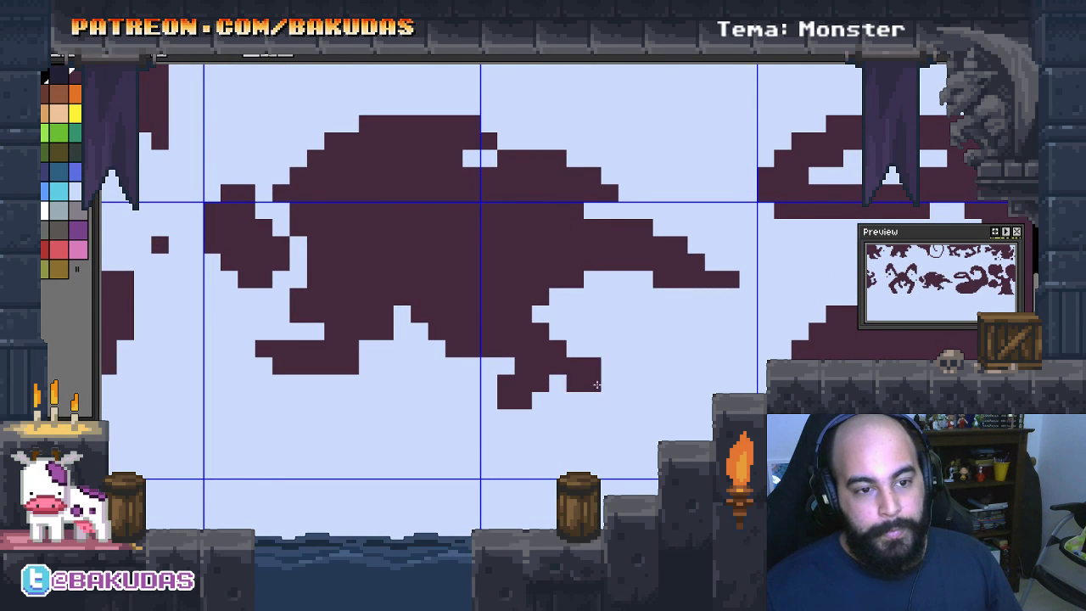
pyautogui.moveTo(491, 159); pyautogui.dragTo(470, 160)
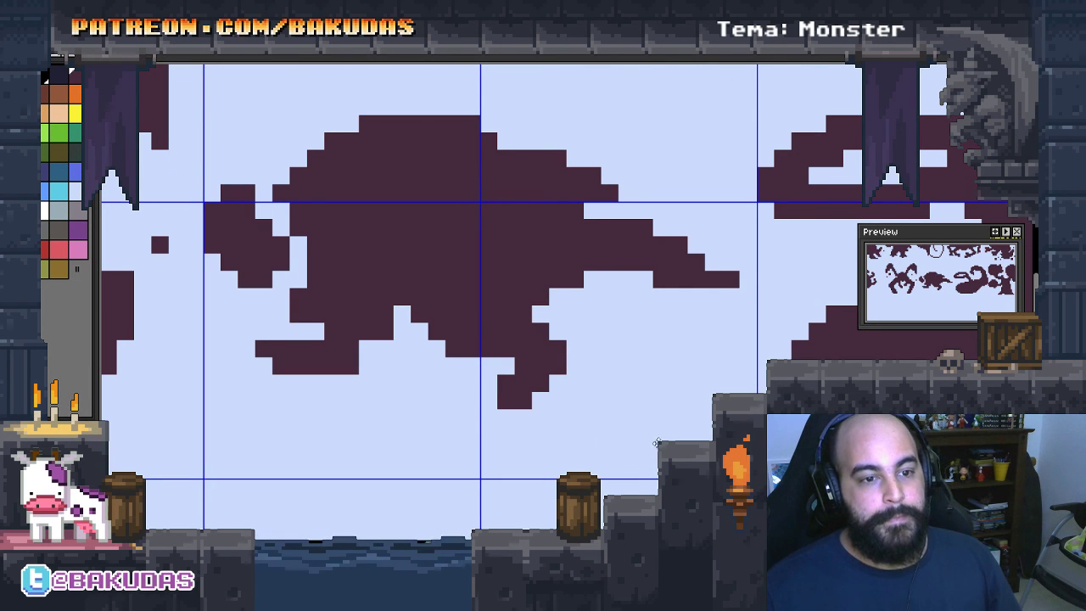
pyautogui.hotkey('ctrl', 'z')
pyautogui.hotkey('ctrl', 'z')
pyautogui.hotkey('ctrl', 'z')
pyautogui.hotkey('ctrl', 'z')
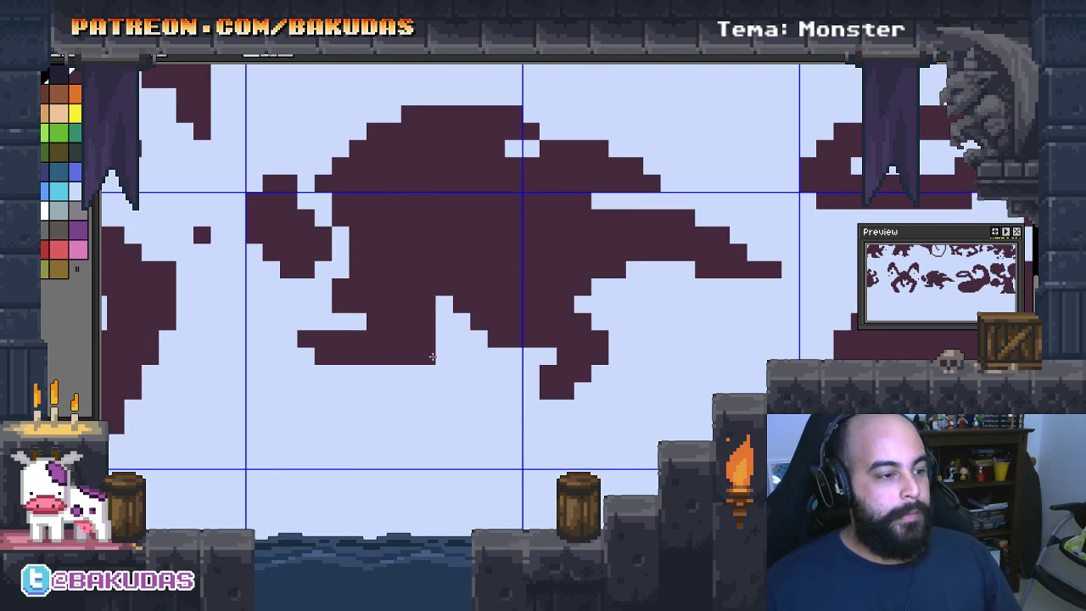
pyautogui.moveTo(433, 357); pyautogui.dragTo(352, 308)
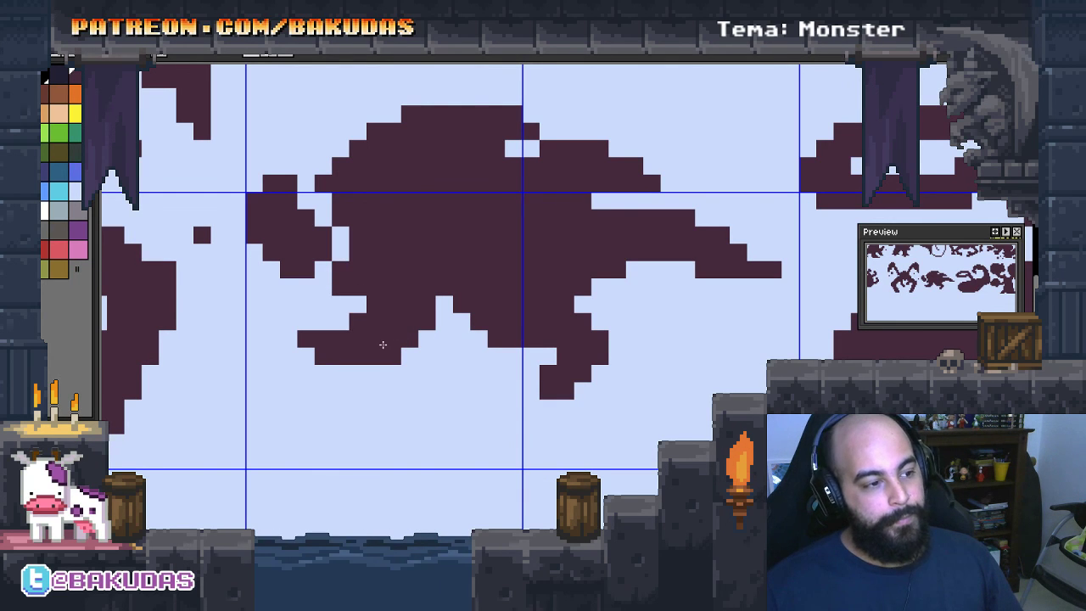
pyautogui.click(514, 401)
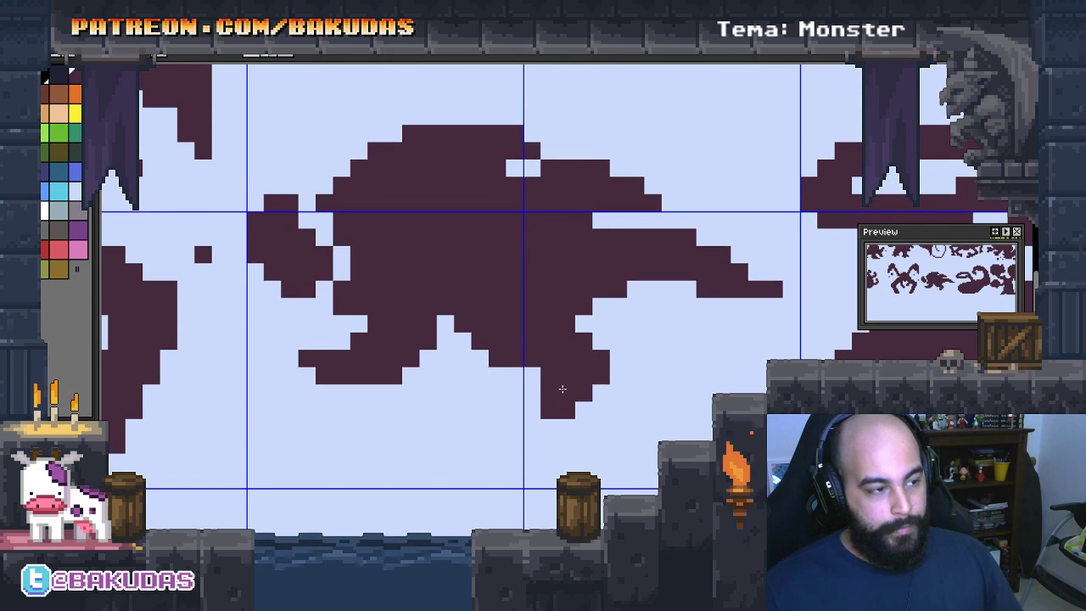
pyautogui.scroll(-1, 704, 418)
# Nudge the crawling monster one pixel right, trying a quarter-turn rotation and reverting it
pyautogui.moveTo(764, 446); pyautogui.dragTo(348, 158)
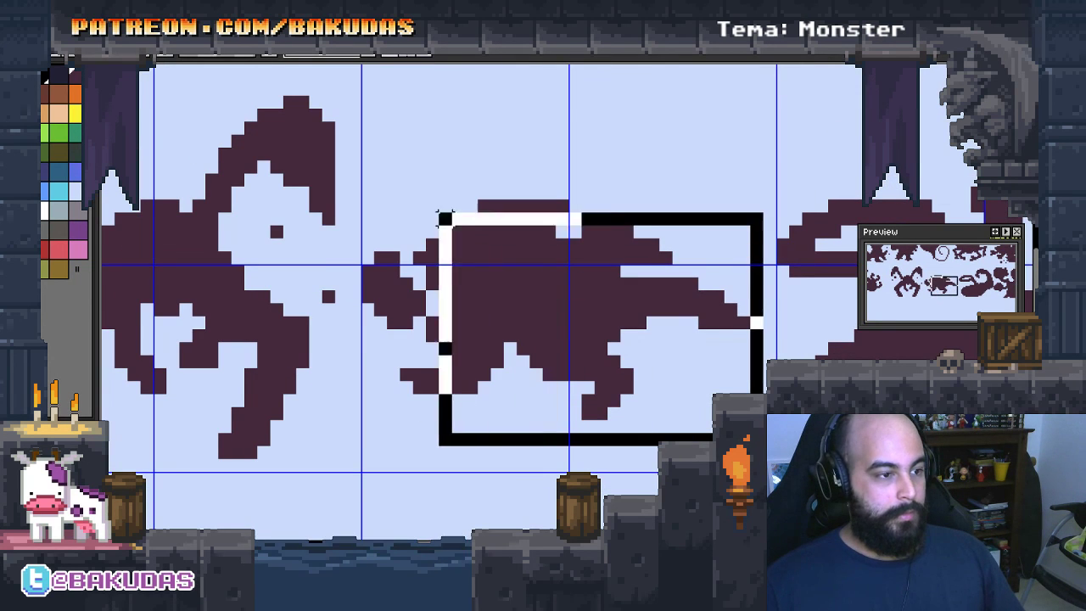
pyautogui.moveTo(494, 311); pyautogui.dragTo(506, 312)
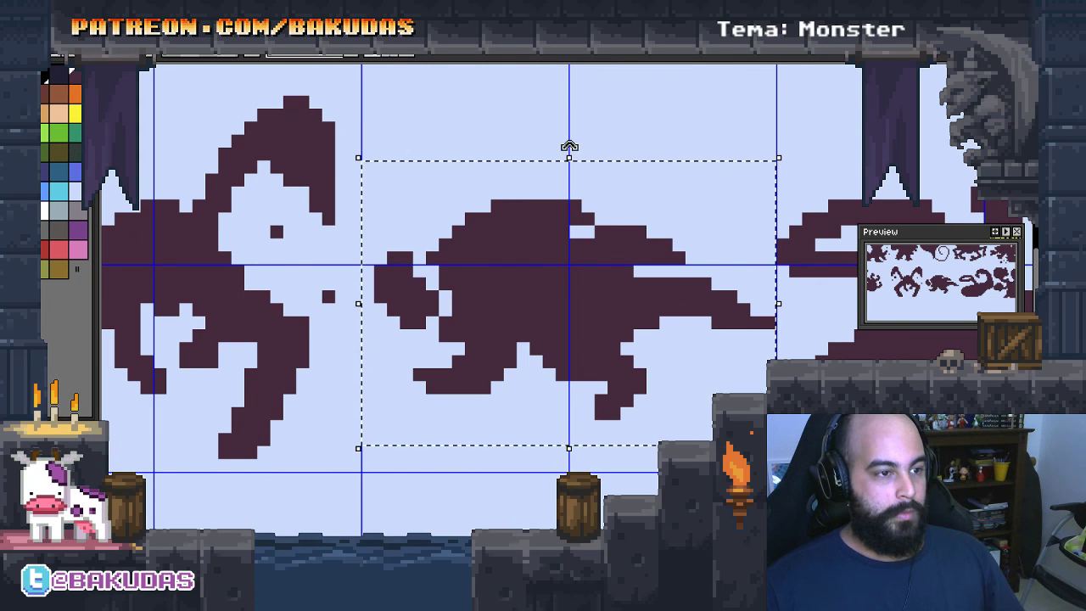
pyautogui.moveTo(566, 140)
pyautogui.mouseDown()
pyautogui.moveTo(715, 306)
pyautogui.moveTo(564, 343)
pyautogui.moveTo(557, 396)
pyautogui.mouseUp()
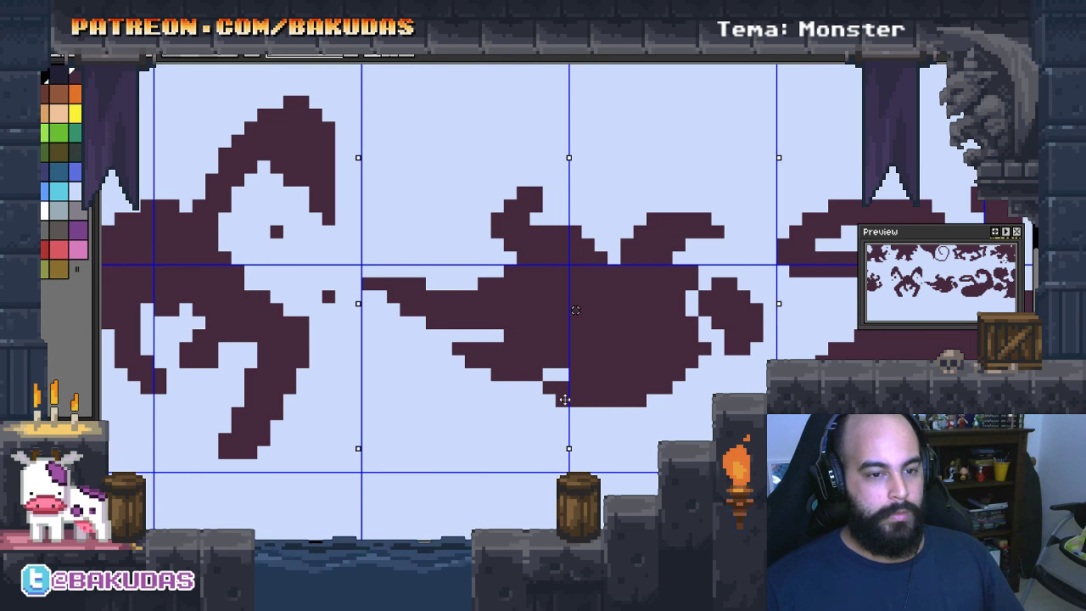
pyautogui.moveTo(564, 399); pyautogui.dragTo(578, 403)
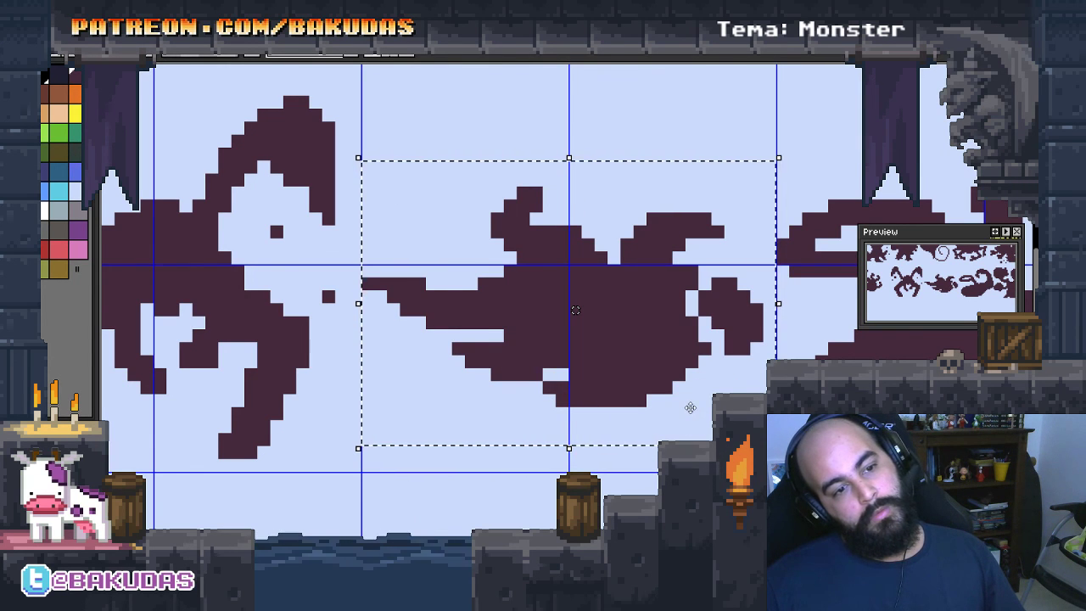
pyautogui.hotkey('shift', 'h')
pyautogui.hotkey('shift', 'v')
pyautogui.hotkey('ctrl', 'd')
# Enlarge and widen the Preview window so the whole monster sheet is visible
pyautogui.scroll(-2, 481, 357)
pyautogui.scroll(-1, 481, 356)
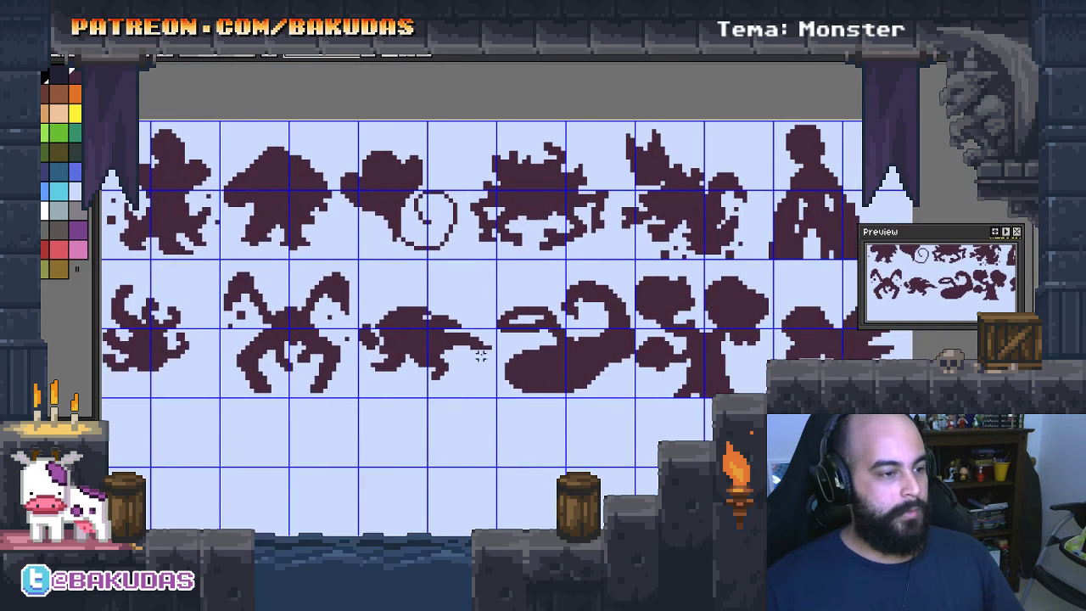
pyautogui.scroll(-1, 889, 297)
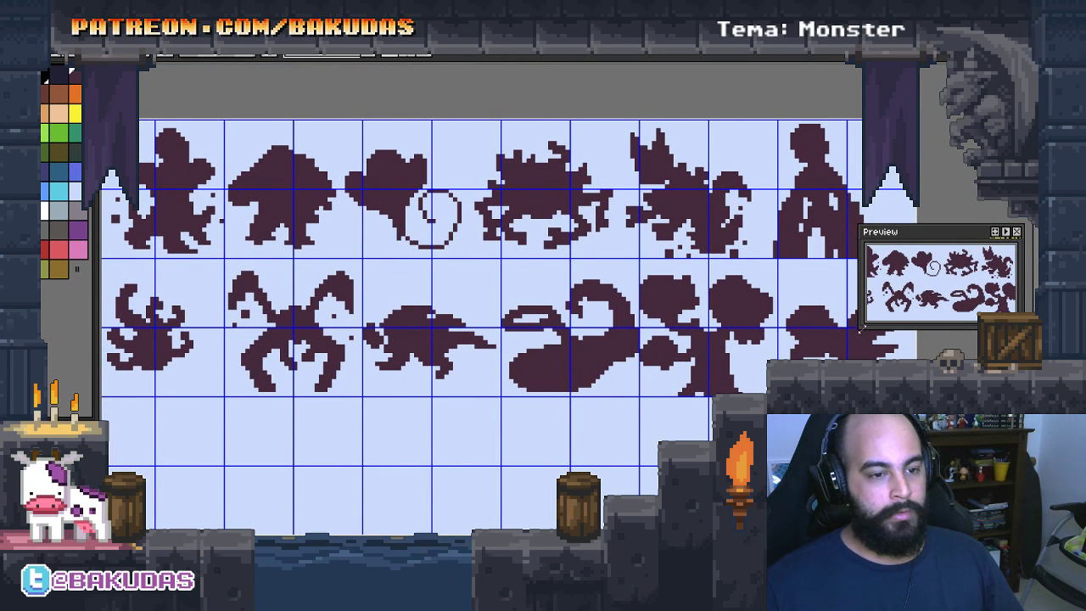
pyautogui.moveTo(860, 327); pyautogui.dragTo(806, 357)
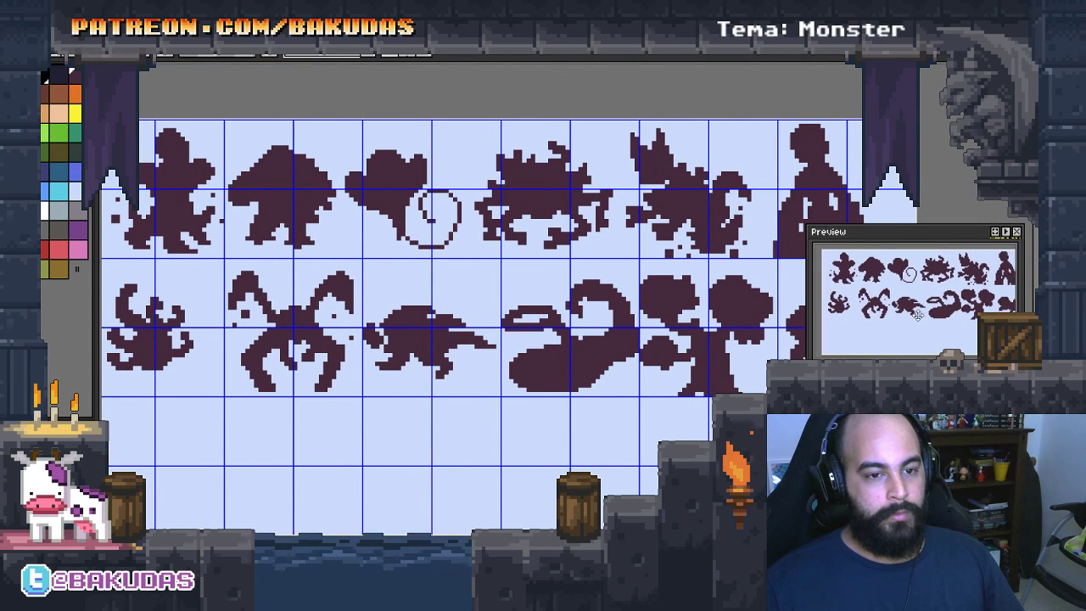
pyautogui.scroll(2, 916, 315)
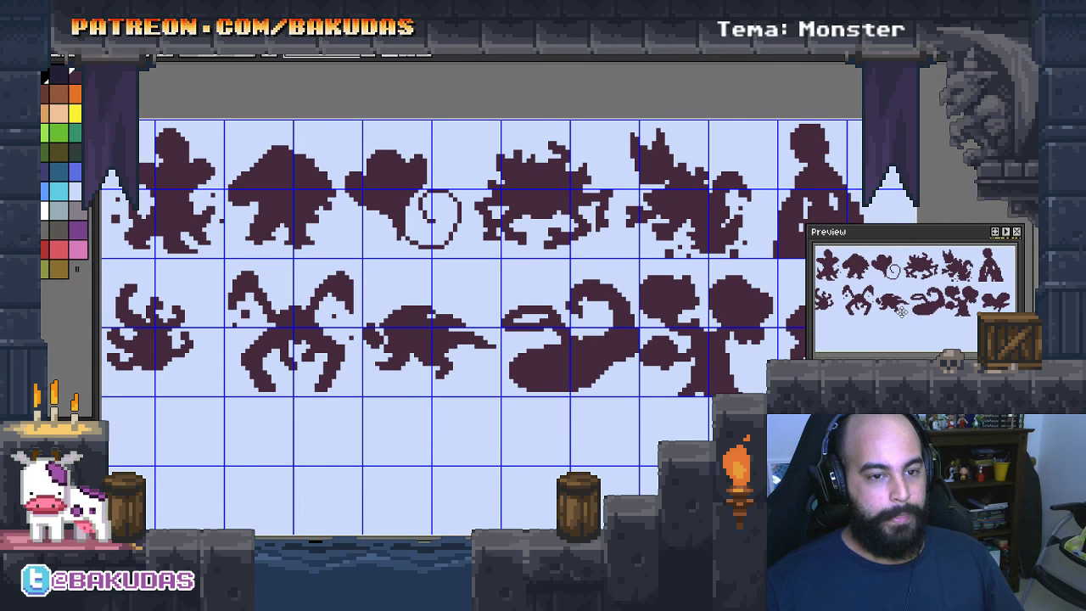
pyautogui.moveTo(807, 355); pyautogui.dragTo(796, 354)
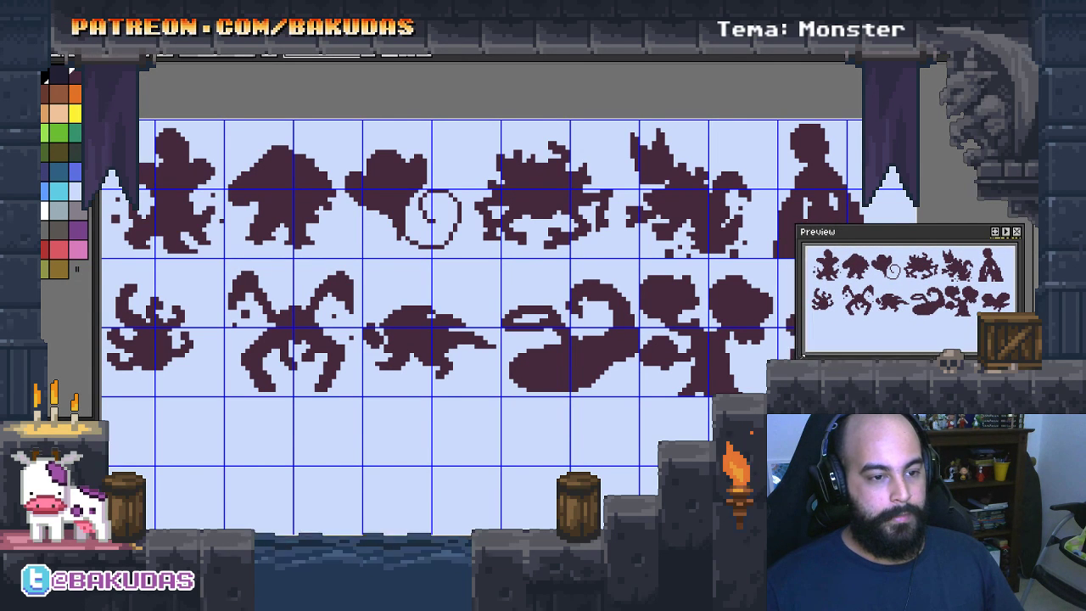
pyautogui.scroll(-1, 758, 355)
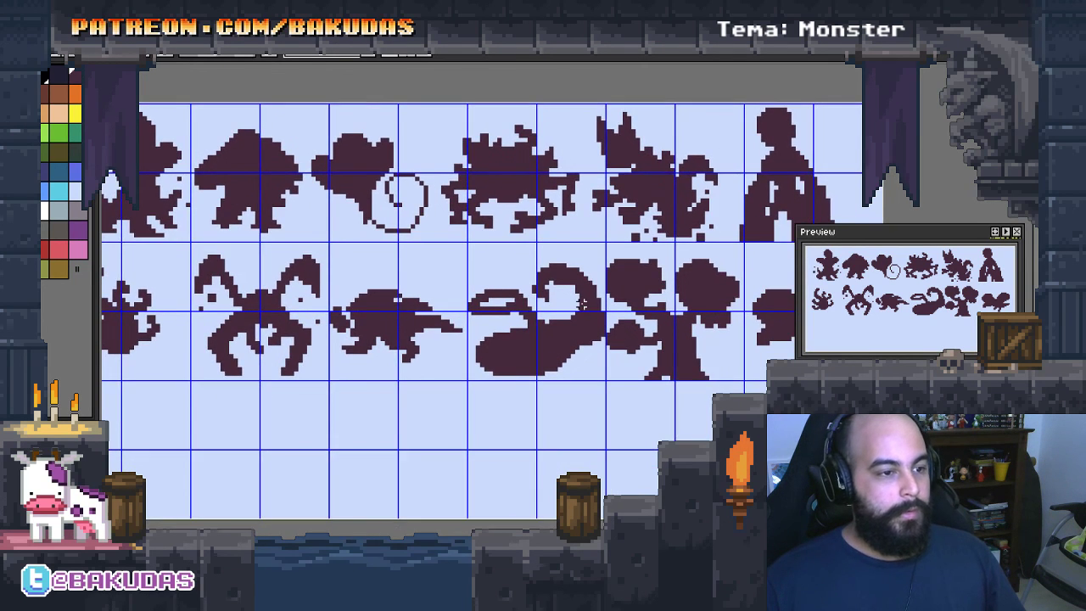
# Mirror the canvas view horizontally to check the sheet layout
pyautogui.scroll(-1, 507, 283)
pyautogui.hotkey('ctrl', "'")
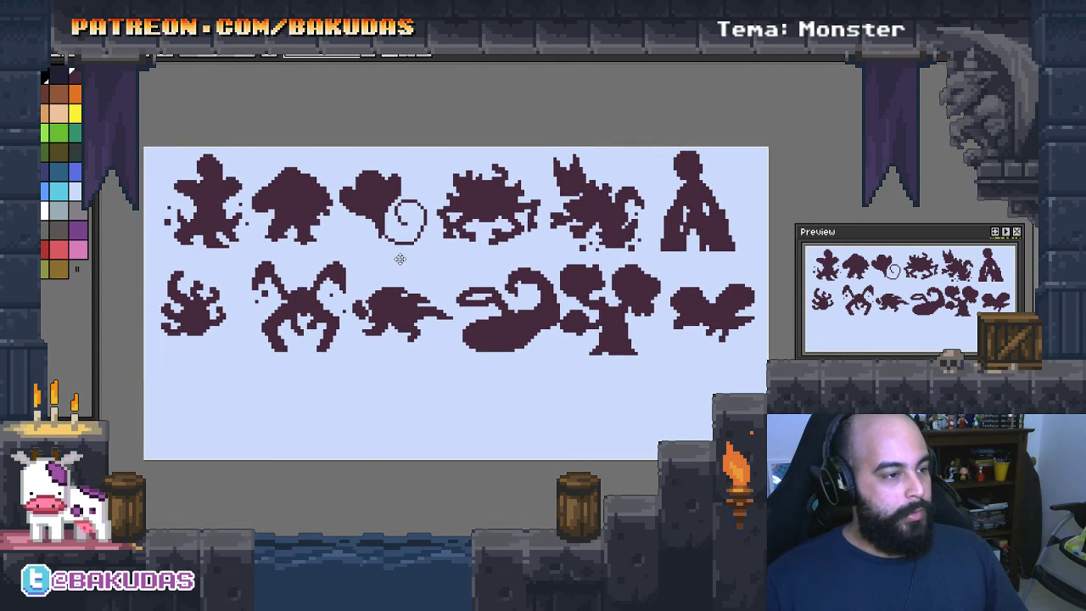
pyautogui.moveTo(157, 99)
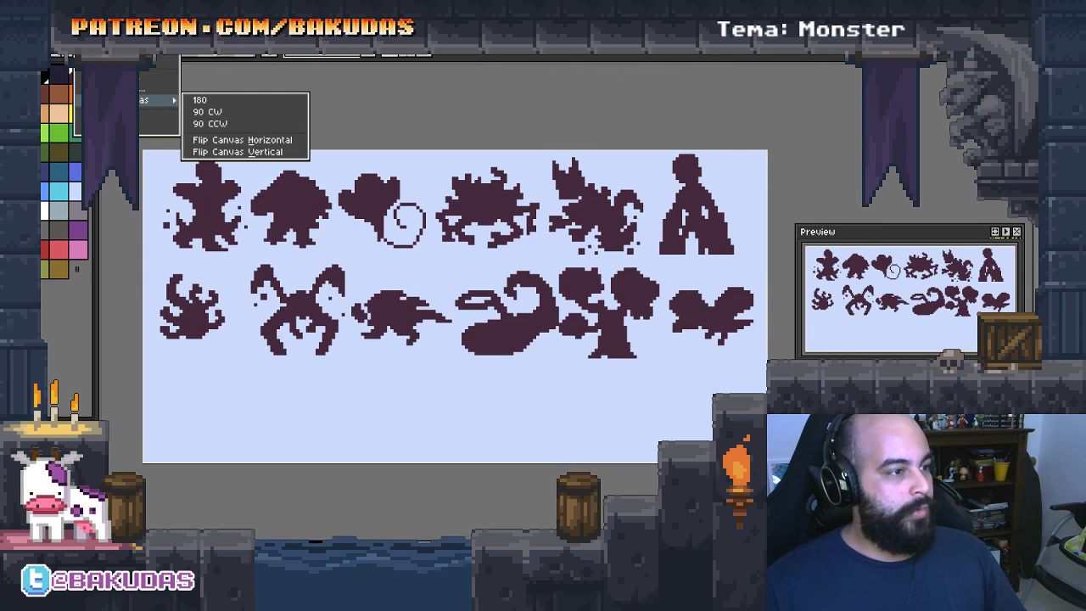
pyautogui.click(220, 132)
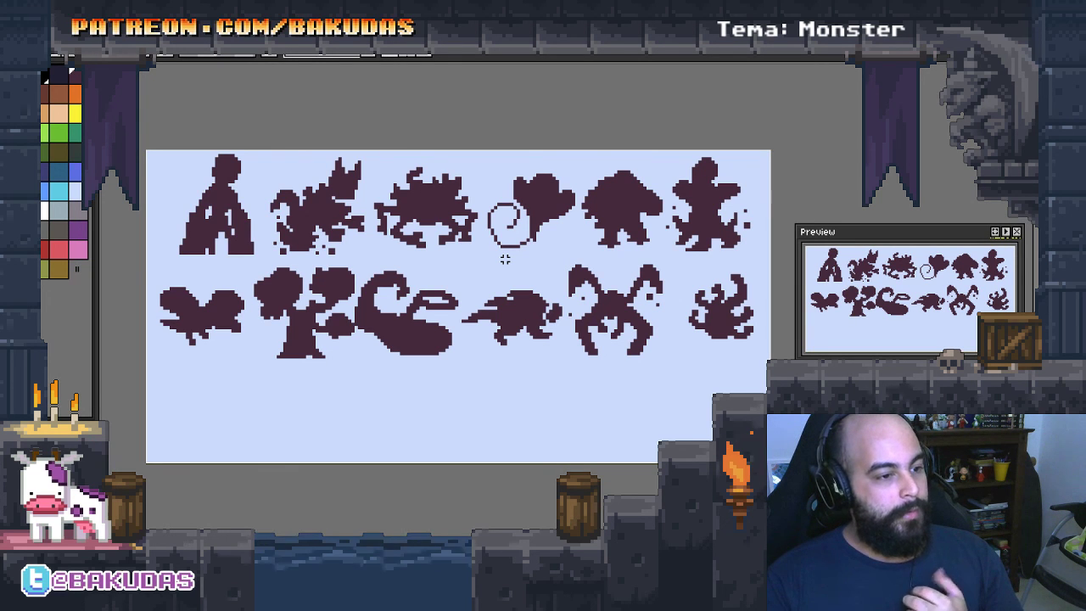
pyautogui.scroll(1, 505, 259)
pyautogui.scroll(1, 484, 253)
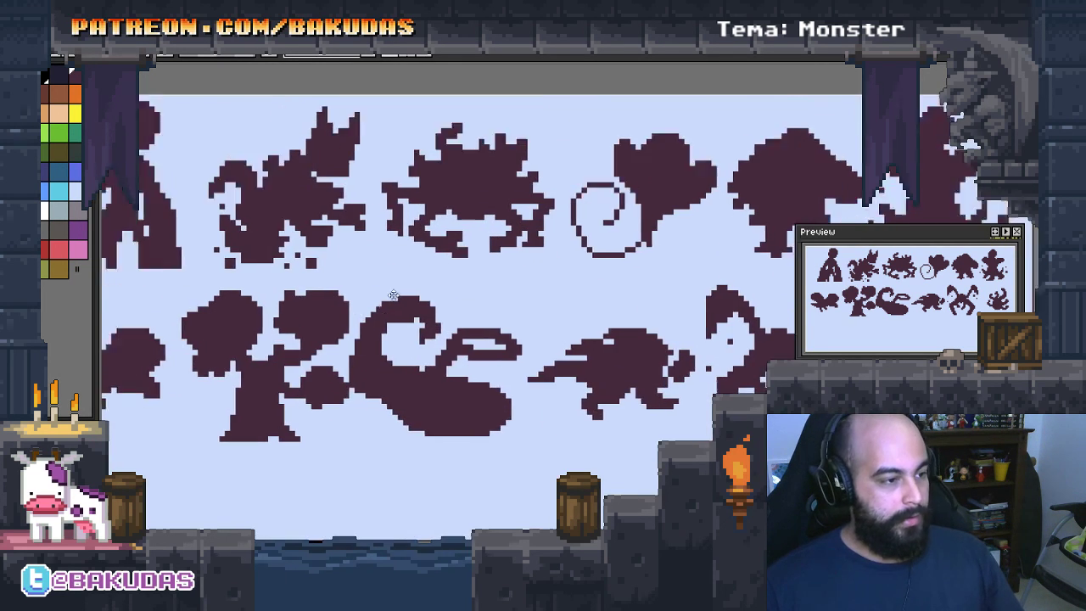
pyautogui.scroll(1, 455, 243)
pyautogui.scroll(-1, 454, 243)
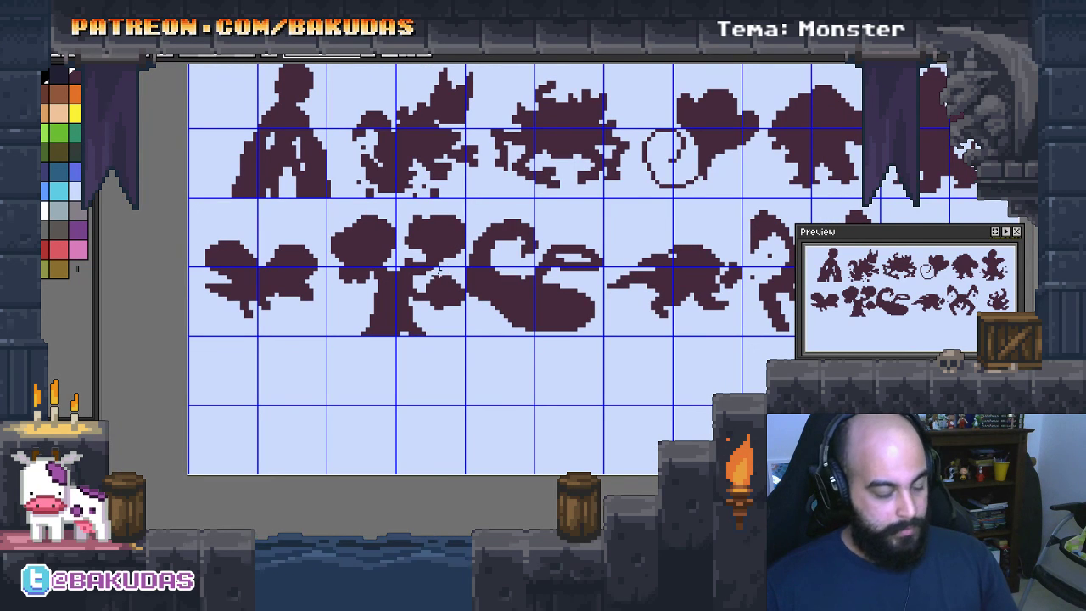
# Shift the tree monster a few pixels left, then flip the canvas view back to normal
pyautogui.moveTo(333, 212)
pyautogui.mouseDown()
pyautogui.moveTo(461, 331)
pyautogui.moveTo(421, 308)
pyautogui.mouseUp()
pyautogui.hotkey('ctrl', 'd')
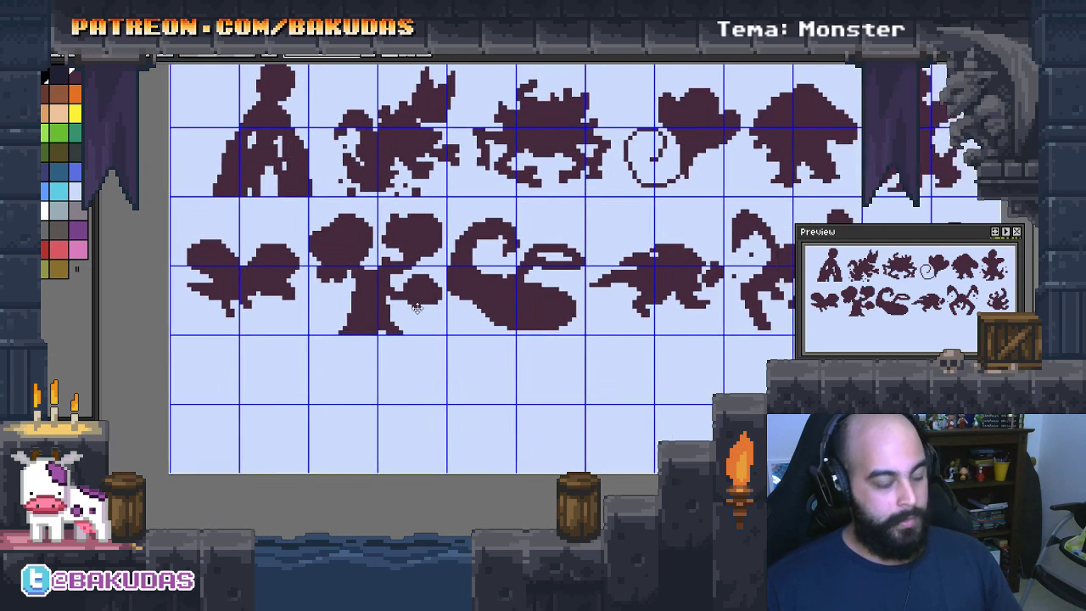
pyautogui.scroll(-1, 420, 308)
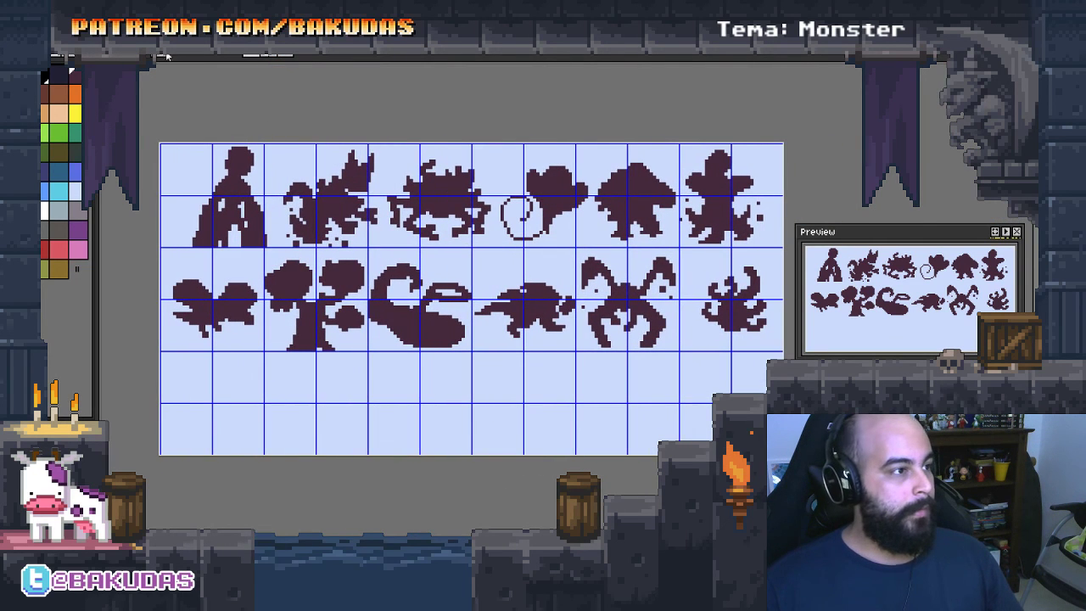
pyautogui.click(168, 57)
pyautogui.click(246, 141)
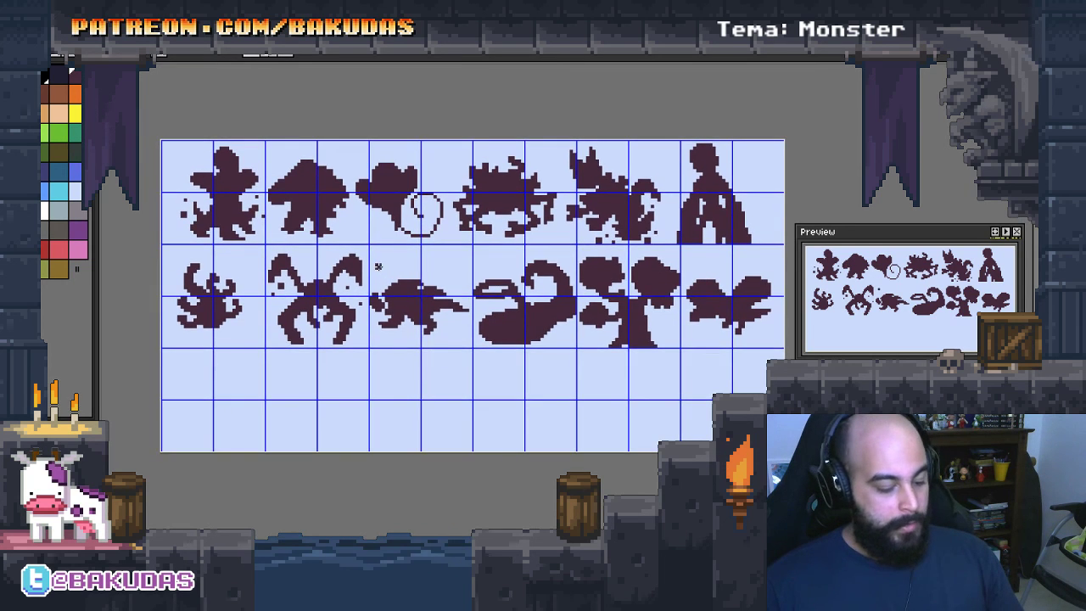
pyautogui.scroll(2, 270, 263)
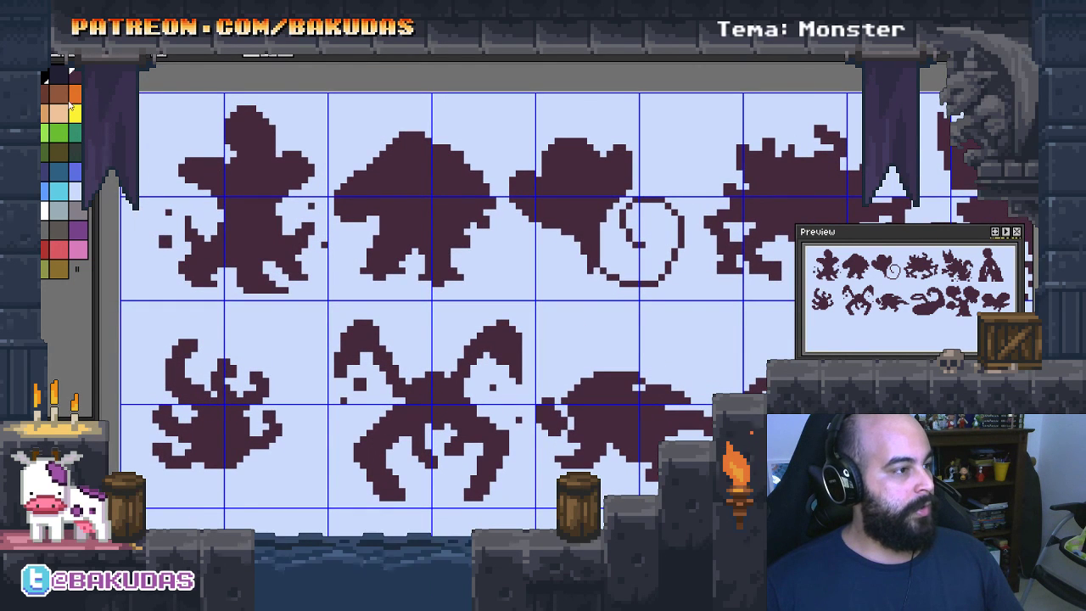
pyautogui.moveTo(189, 218); pyautogui.dragTo(223, 233)
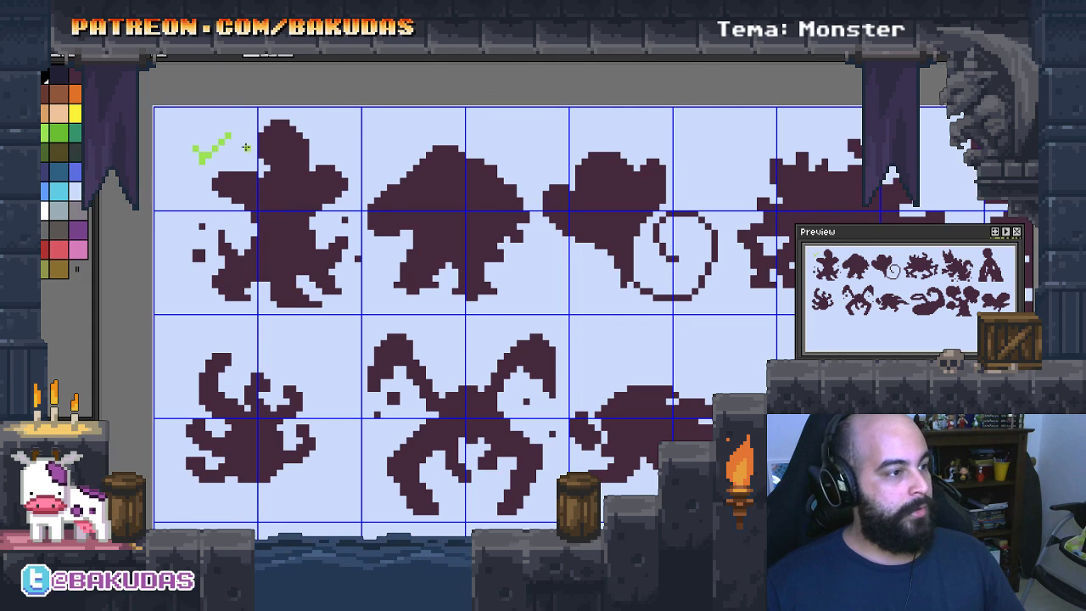
pyautogui.scroll(-1, 377, 173)
pyautogui.scroll(-1, 429, 192)
pyautogui.scroll(-1, 463, 201)
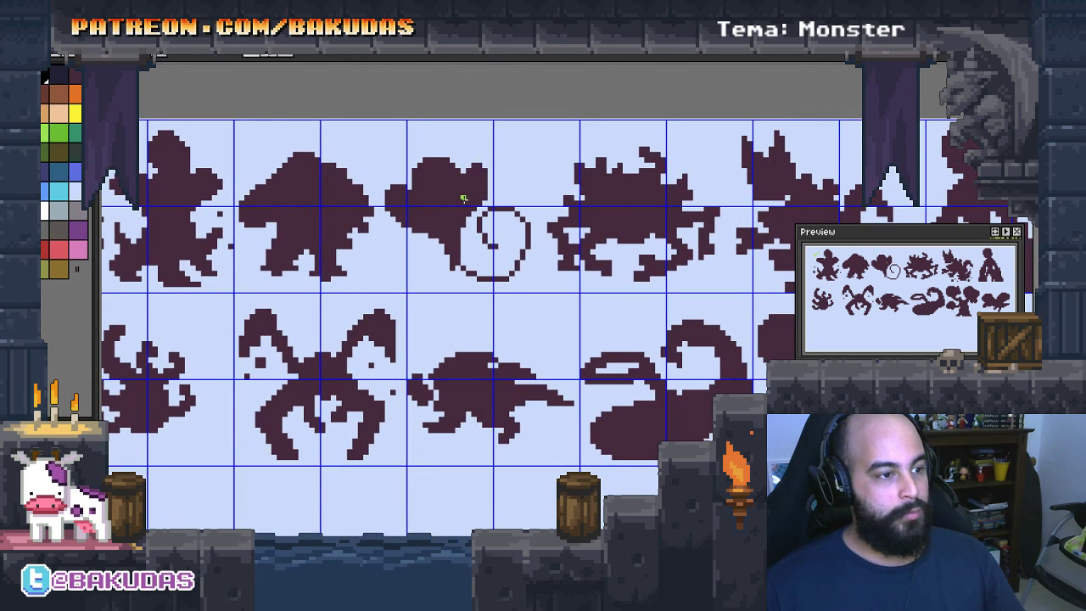
pyautogui.scroll(2, 465, 212)
pyautogui.scroll(1, 469, 237)
pyautogui.scroll(1, 472, 246)
pyautogui.scroll(1, 478, 238)
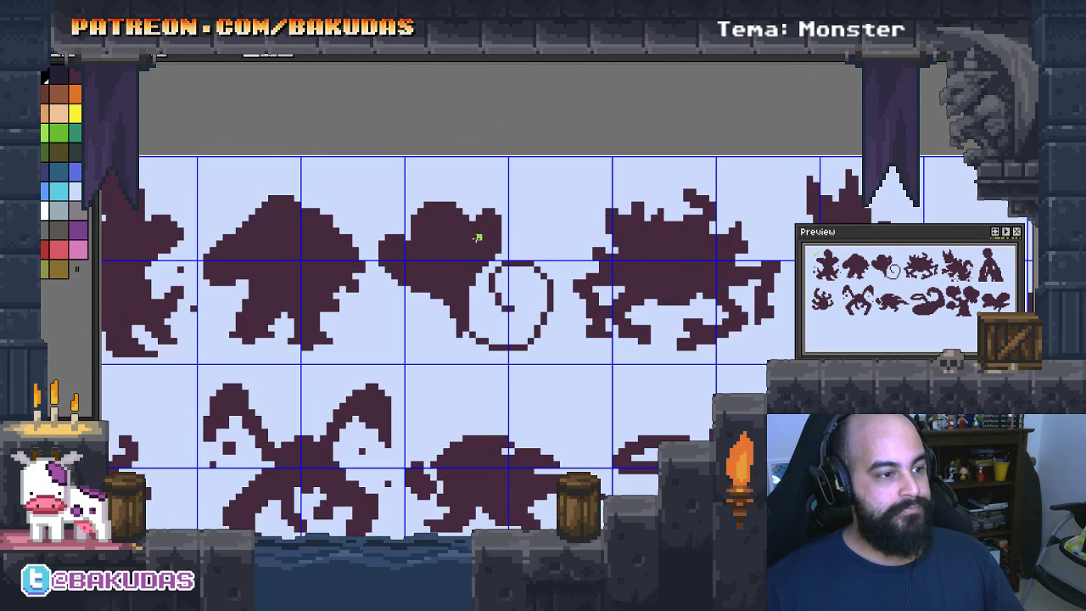
pyautogui.hscroll(2, 578, 221)
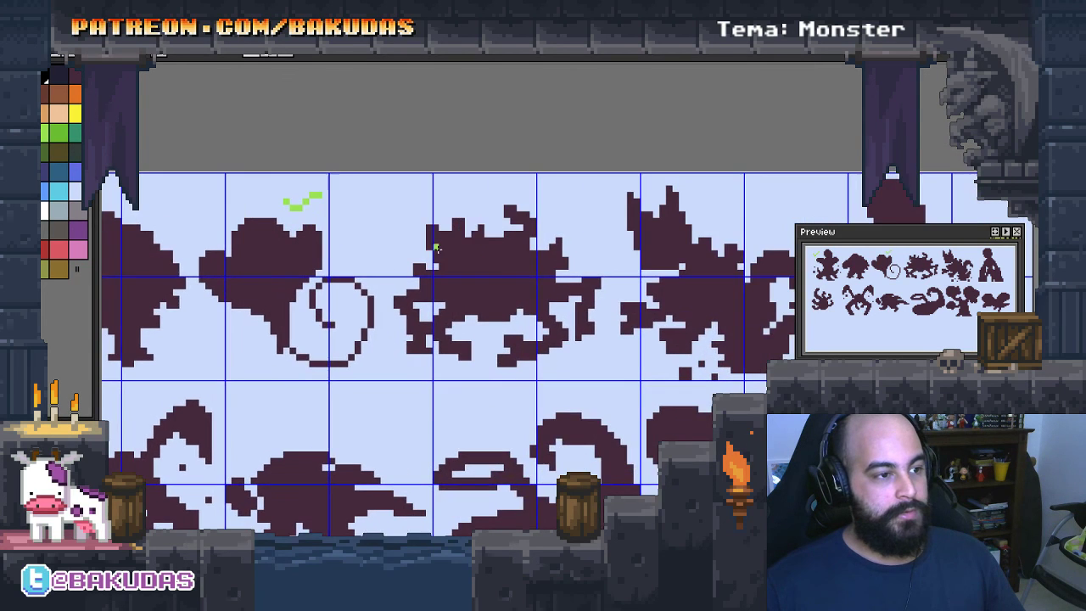
pyautogui.hscroll(1, 568, 228)
pyautogui.hscroll(1, 552, 238)
pyautogui.hscroll(1, 536, 249)
pyautogui.hscroll(1, 537, 248)
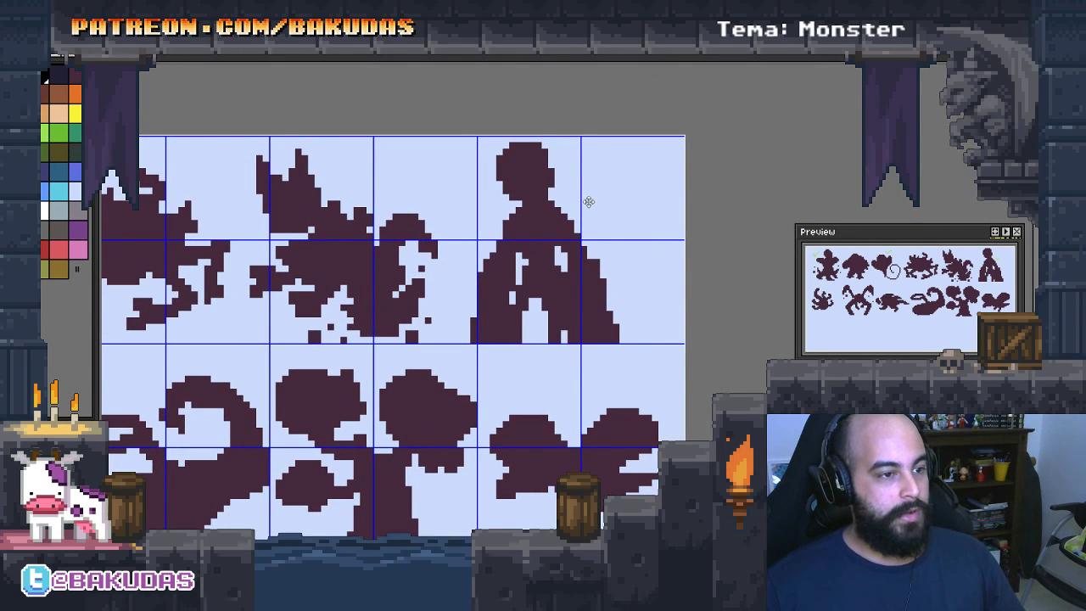
pyautogui.scroll(-1, 590, 245)
pyautogui.hscroll(-1, 602, 263)
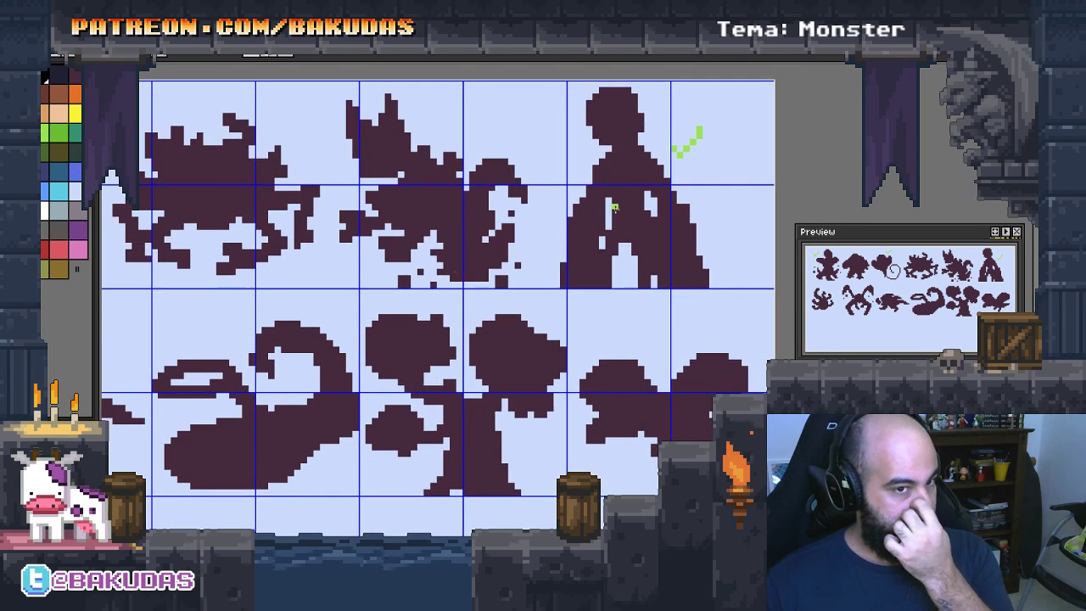
pyautogui.hscroll(-1, 634, 309)
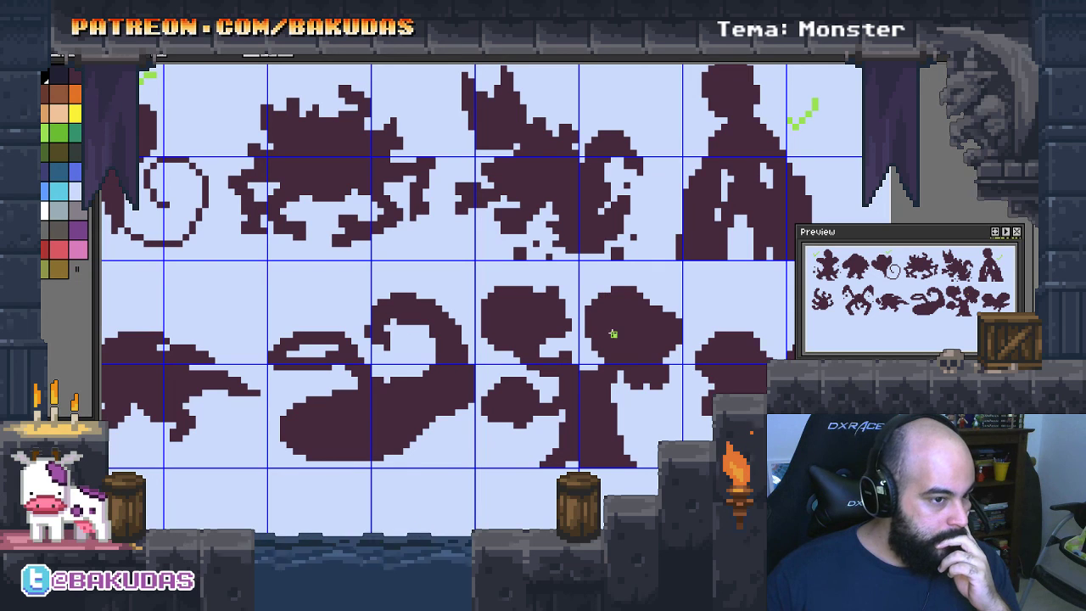
pyautogui.scroll(-1, 543, 337)
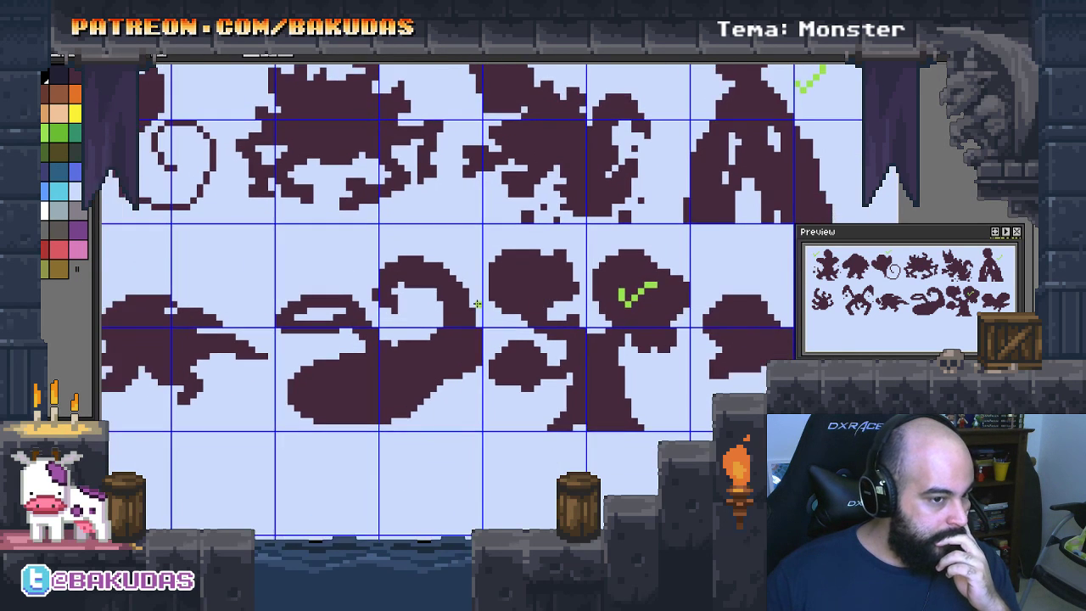
pyautogui.hscroll(2, 500, 344)
pyautogui.hscroll(-2, 458, 349)
pyautogui.hscroll(-2, 382, 364)
pyautogui.scroll(-1, 382, 364)
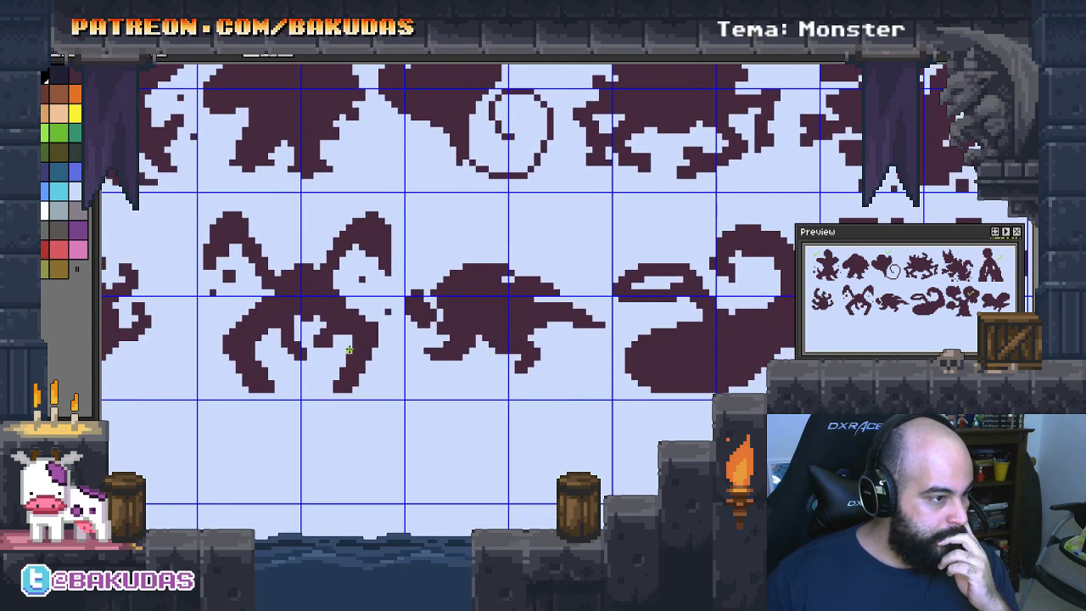
pyautogui.scroll(-1, 499, 348)
pyautogui.scroll(-1, 500, 344)
pyautogui.hscroll(1, 505, 340)
pyautogui.hscroll(2, 499, 336)
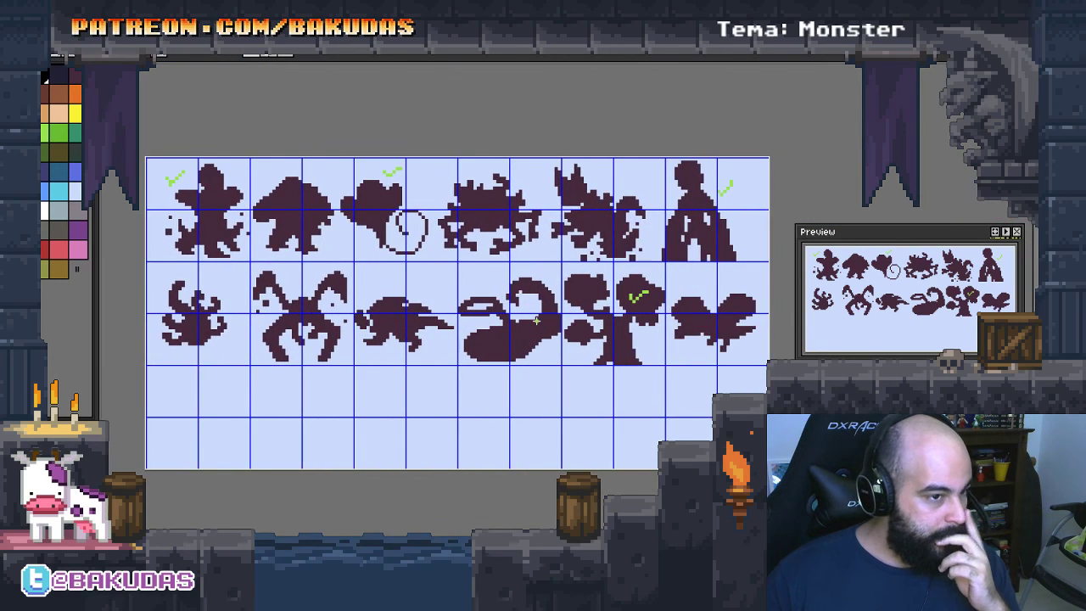
pyautogui.scroll(-1, 475, 331)
pyautogui.scroll(3, 340, 314)
pyautogui.scroll(2, 260, 299)
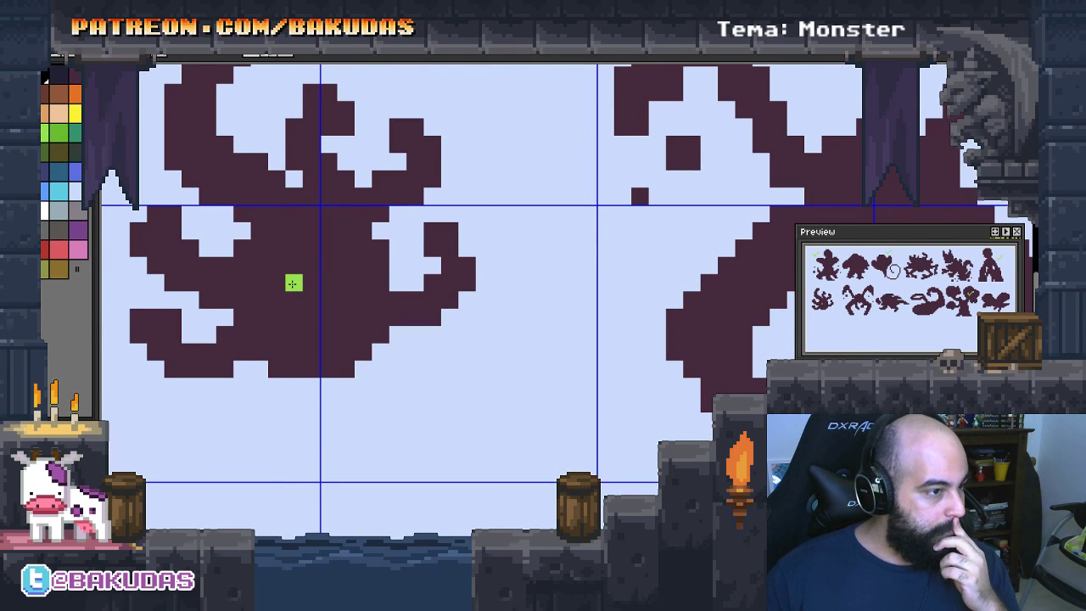
pyautogui.scroll(-2, 490, 344)
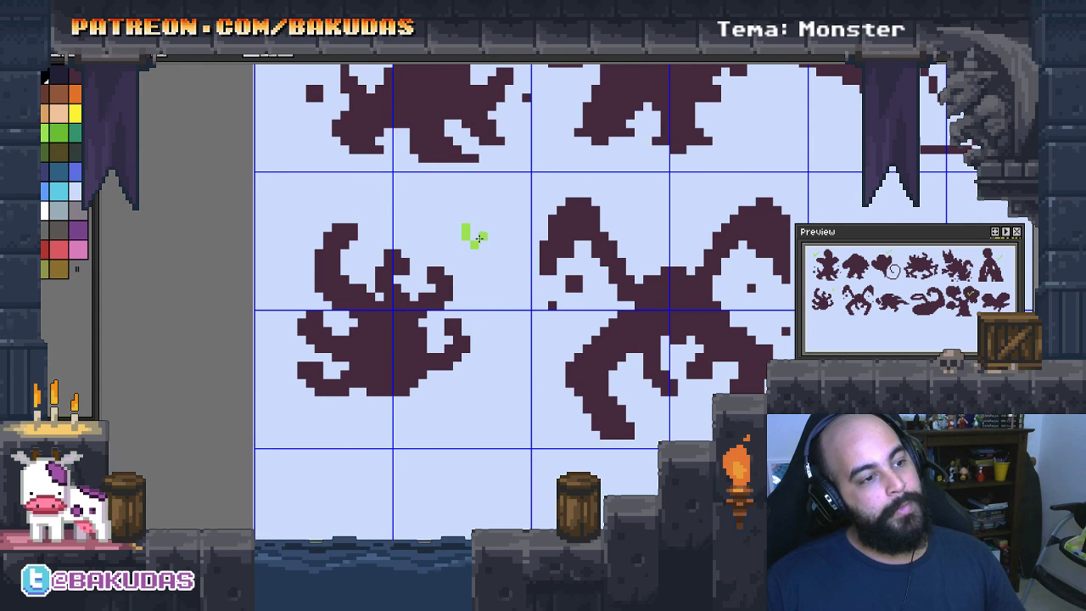
pyautogui.scroll(-2, 552, 301)
pyautogui.scroll(-1, 539, 307)
pyautogui.scroll(-1, 522, 315)
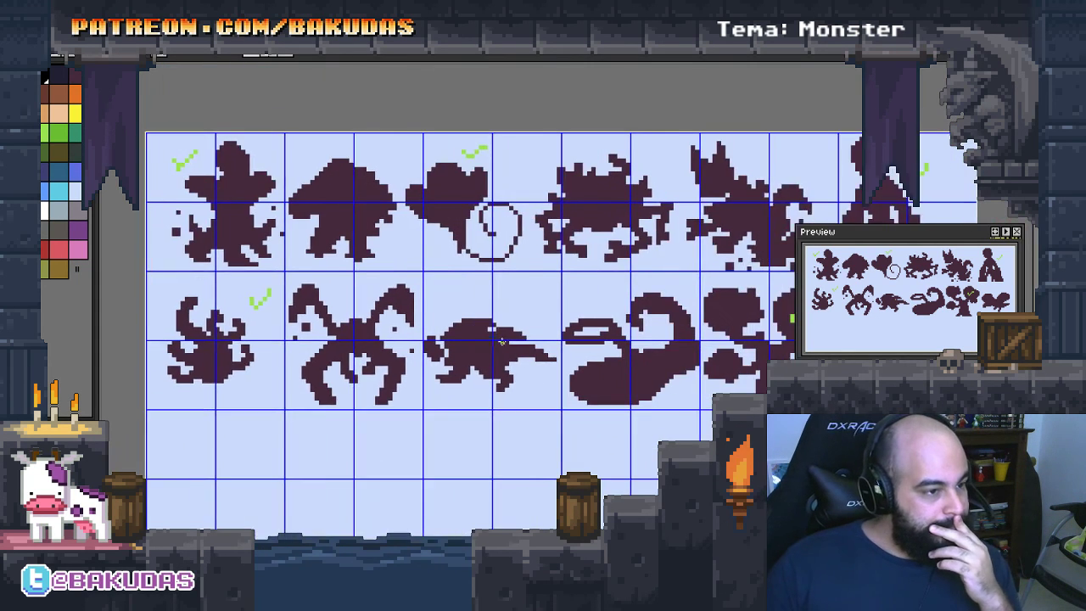
pyautogui.scroll(-1, 510, 321)
pyautogui.hscroll(3, 501, 316)
pyautogui.hscroll(1, 488, 310)
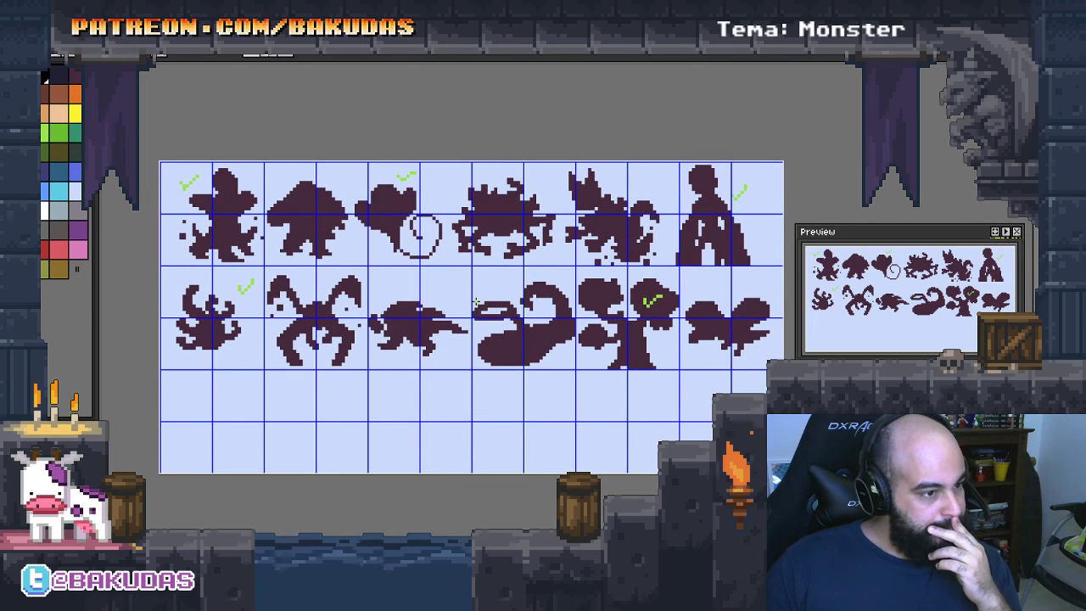
pyautogui.hscroll(1, 475, 303)
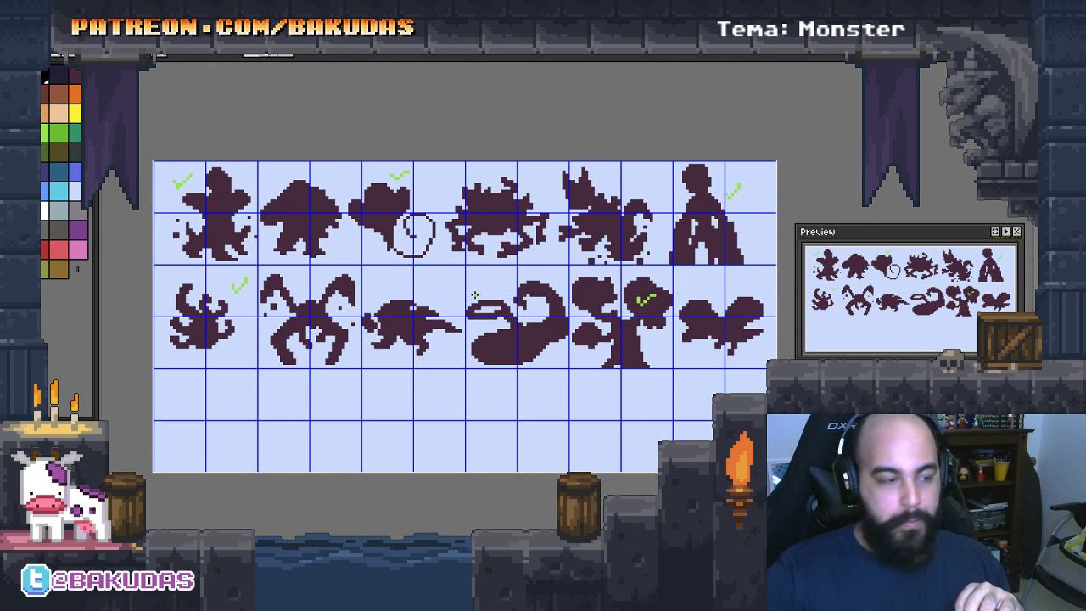
# Show and enlarge the timeline, reordering the Temp layer so its sketch is visible
pyautogui.press('Tab')
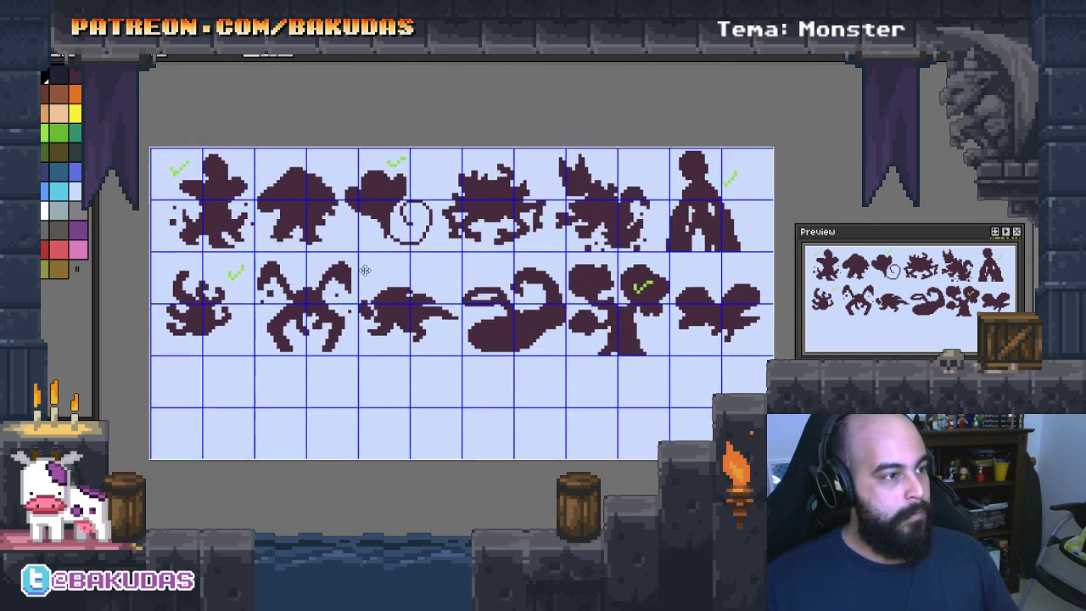
pyautogui.press('Tab')
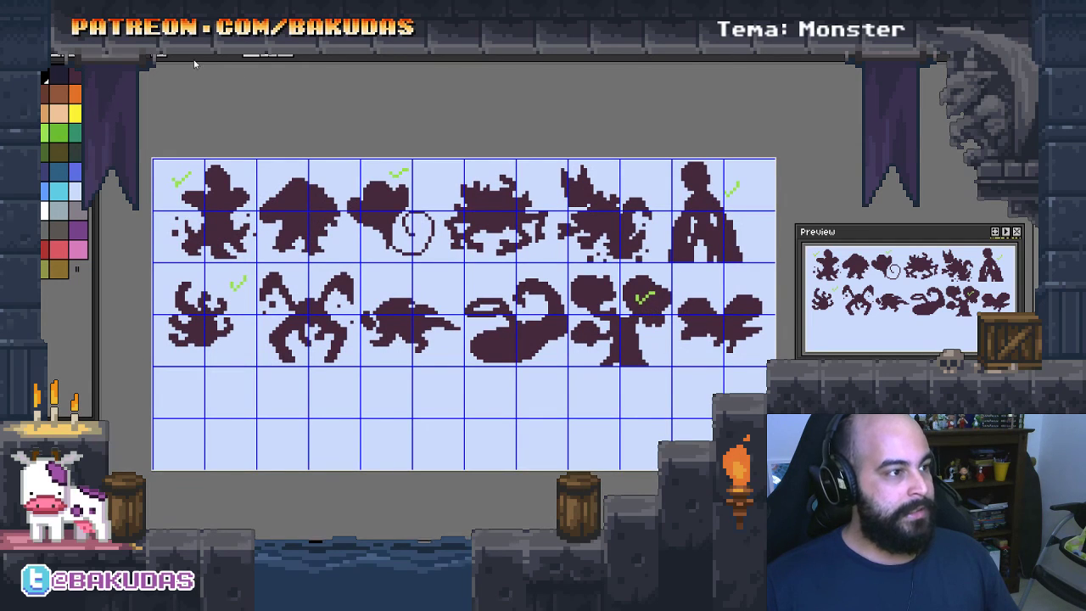
pyautogui.press('Tab')
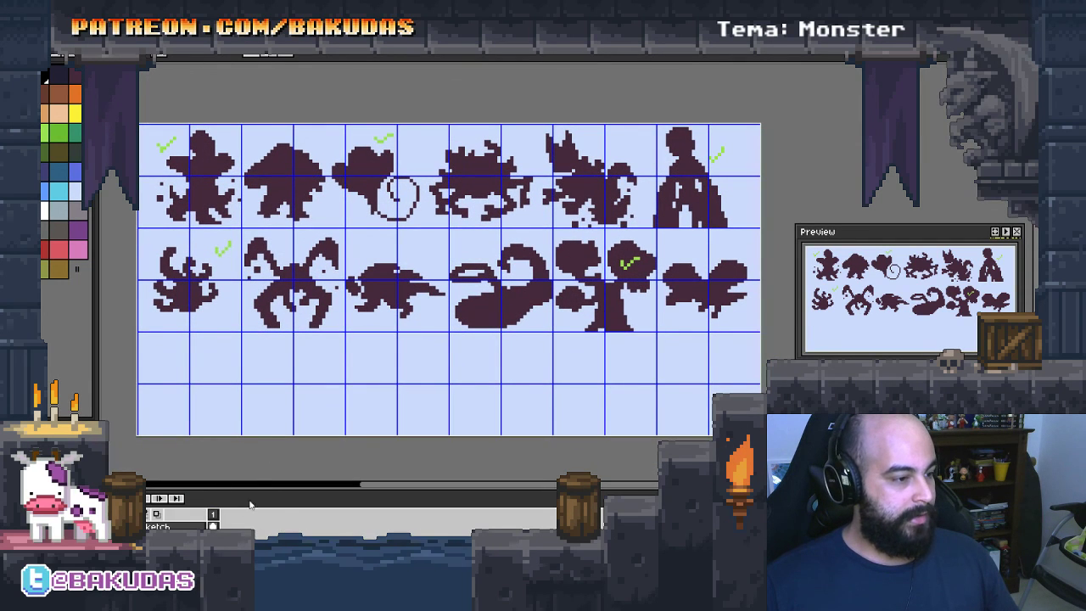
pyautogui.moveTo(254, 489); pyautogui.dragTo(254, 458)
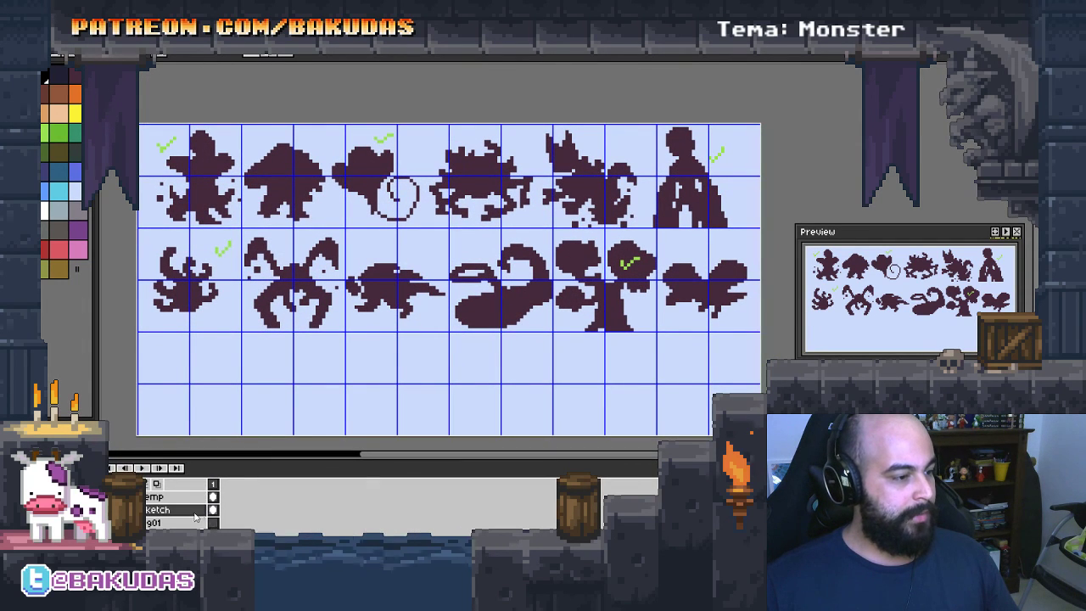
pyautogui.moveTo(170, 504); pyautogui.dragTo(157, 511)
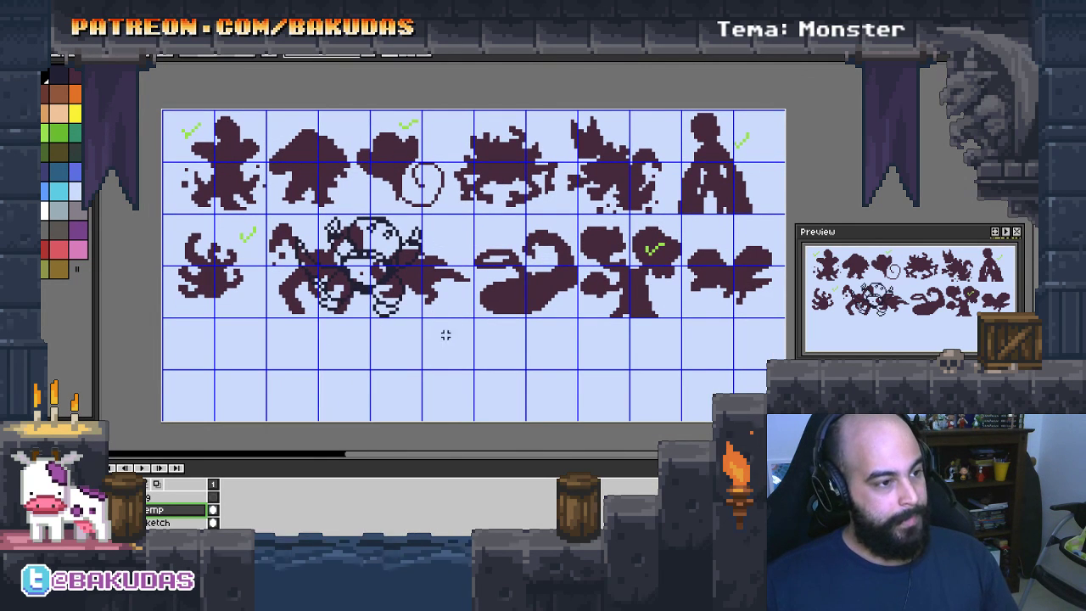
# Move the line sketch into the empty bottom-left cells and make the Sketch layer active
pyautogui.moveTo(446, 335); pyautogui.dragTo(289, 185)
pyautogui.moveTo(378, 261); pyautogui.dragTo(251, 371)
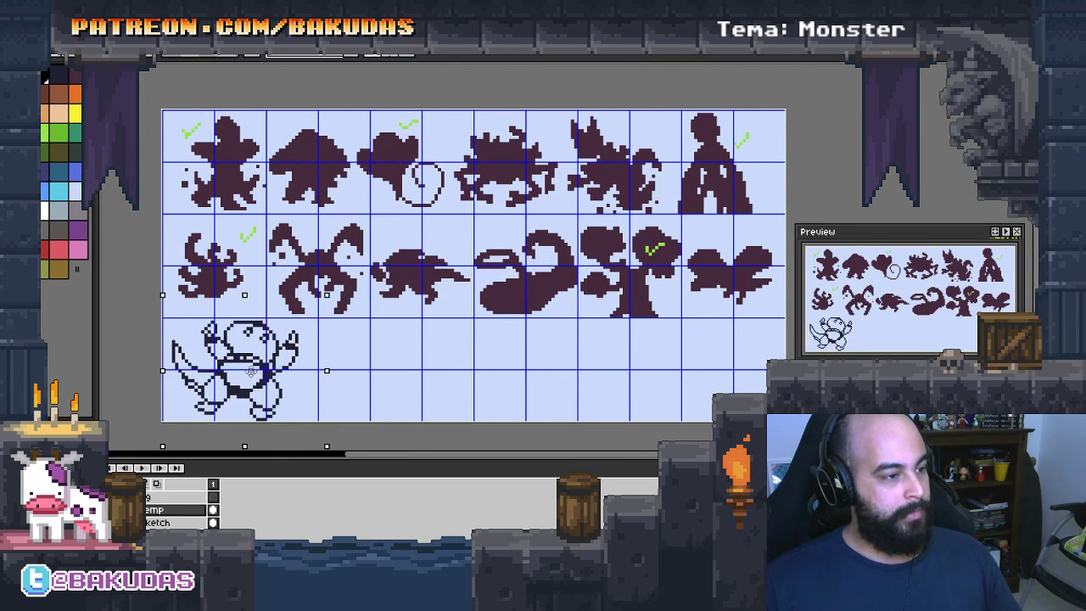
pyautogui.click(157, 523)
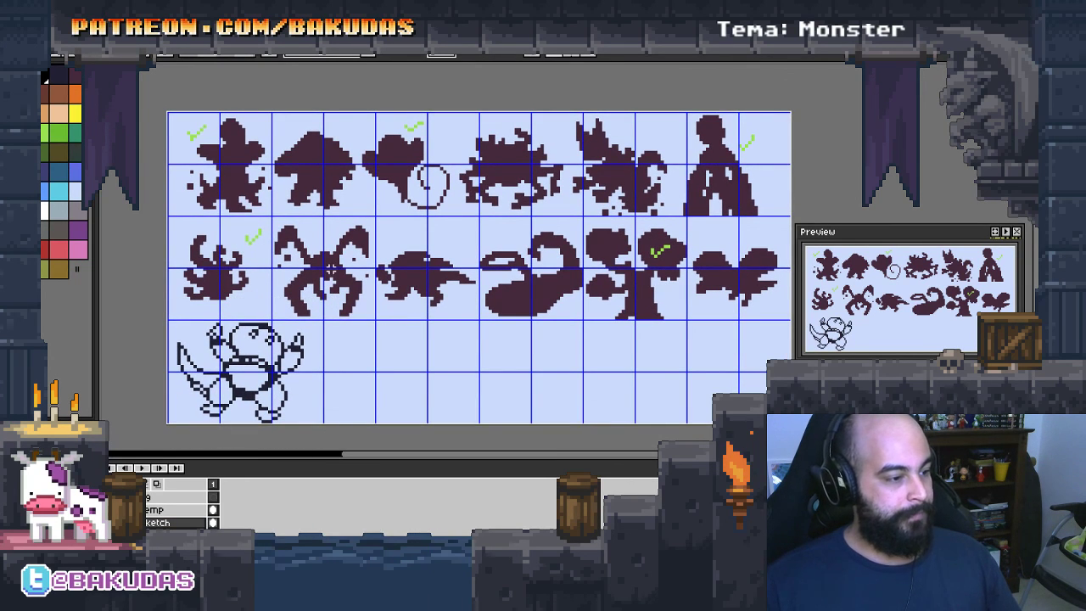
# Select the spiky creature sprite, cancelling a stray box around the bird sprite
pyautogui.click(321, 266)
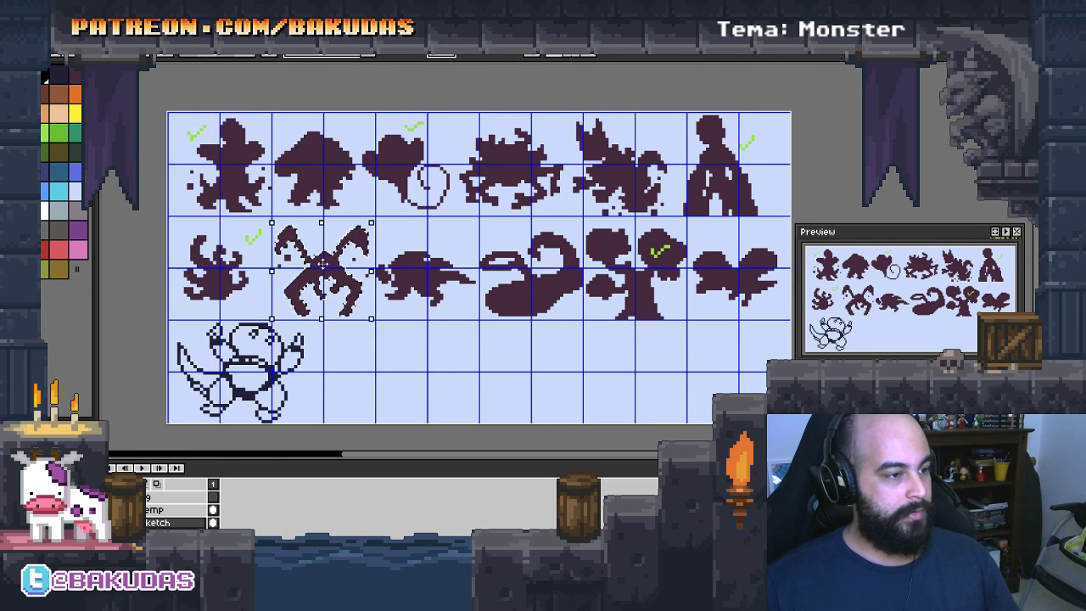
pyautogui.press('Return')
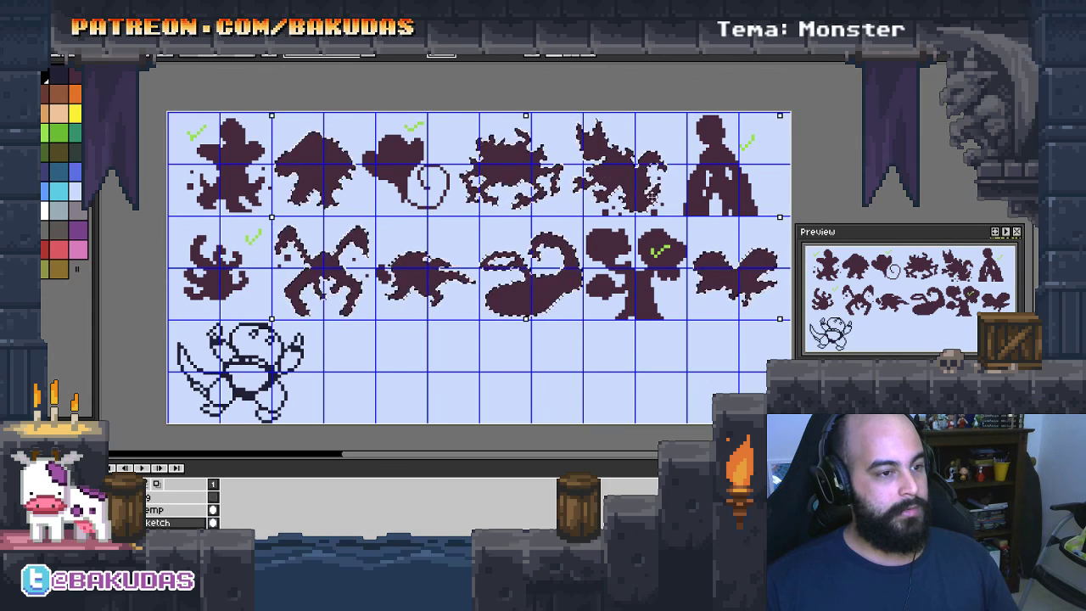
pyautogui.scroll(2, 653, 198)
pyautogui.scroll(1, 662, 208)
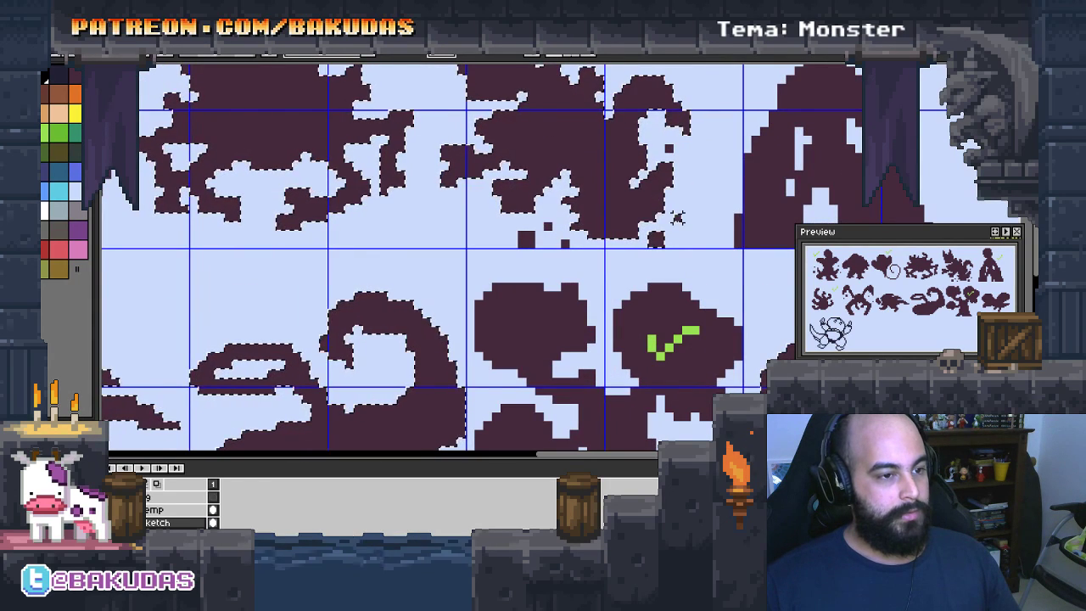
pyautogui.scroll(-1, 675, 233)
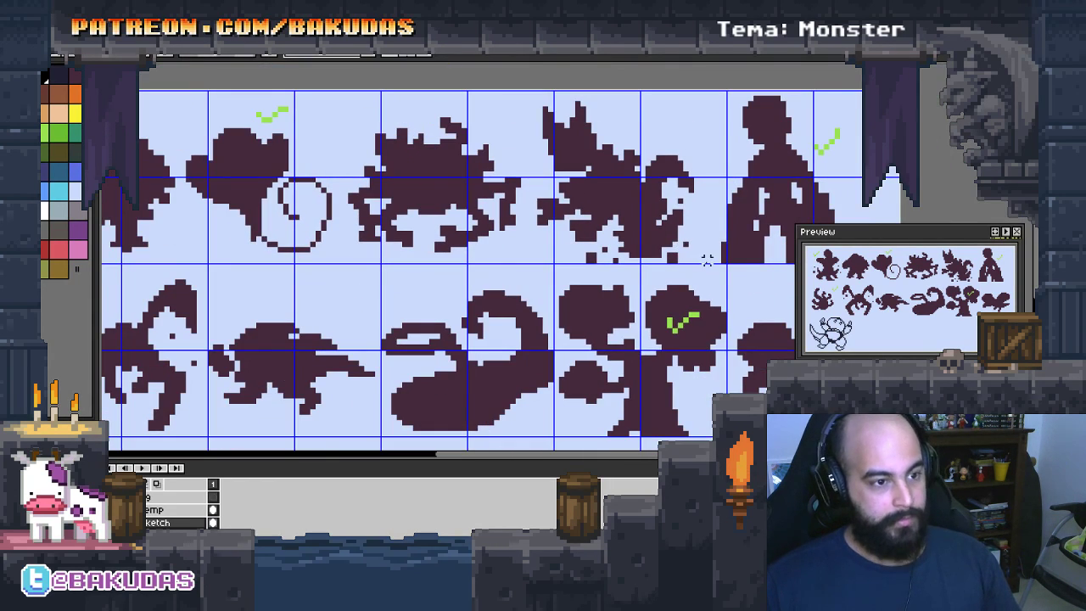
pyautogui.moveTo(707, 259); pyautogui.dragTo(529, 96)
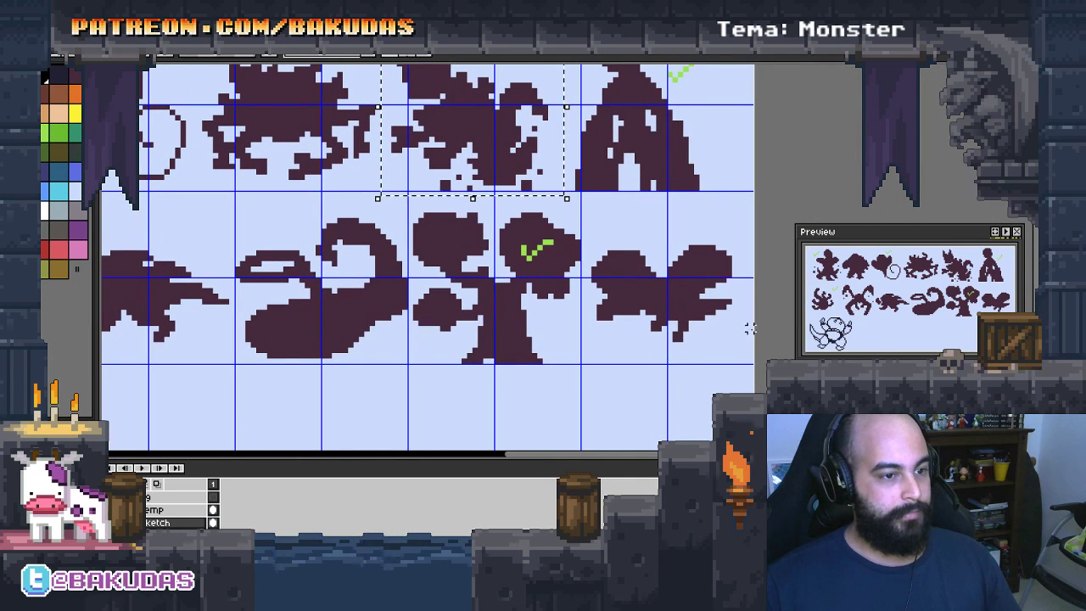
pyautogui.moveTo(750, 329); pyautogui.dragTo(584, 215)
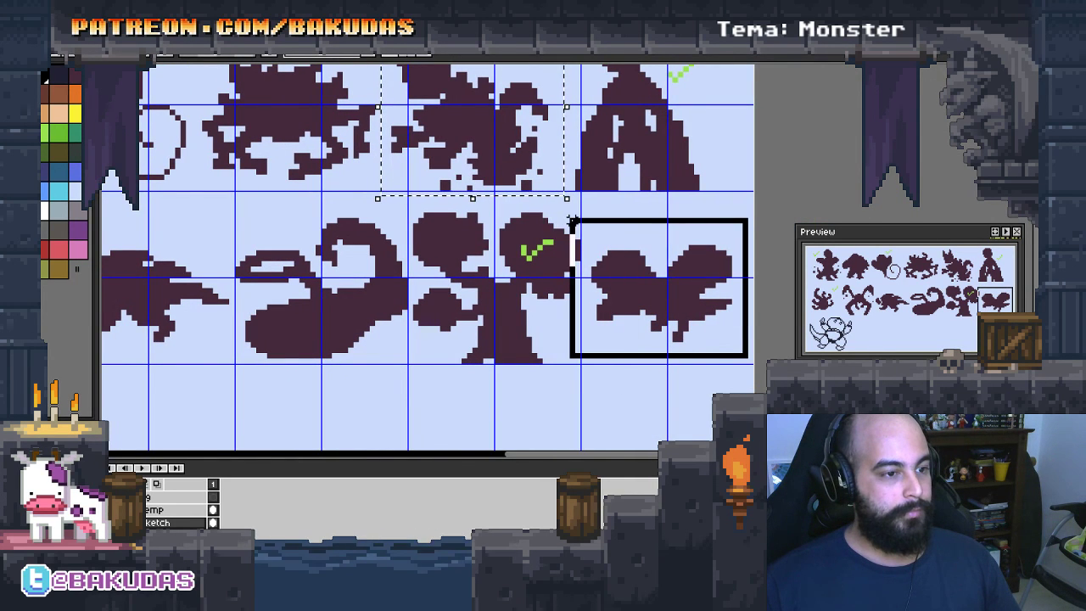
pyautogui.press('Escape')
# Box in the top of the spiky creature after cancelling a box around two second-row sprites
pyautogui.hscroll(-2, 543, 255)
pyautogui.hscroll(-6, 481, 280)
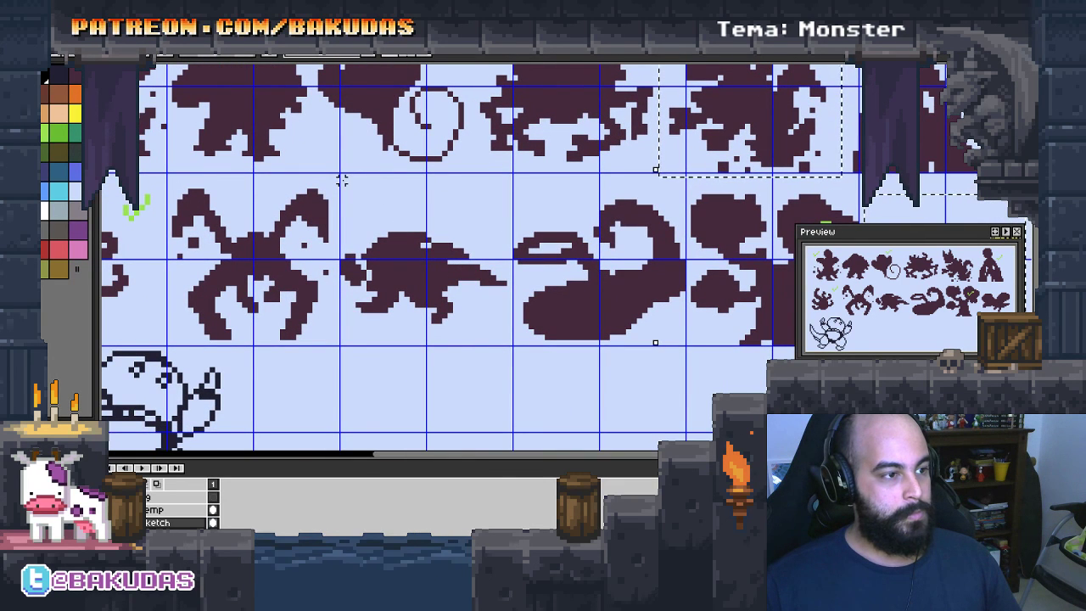
pyautogui.moveTo(342, 180); pyautogui.dragTo(685, 343)
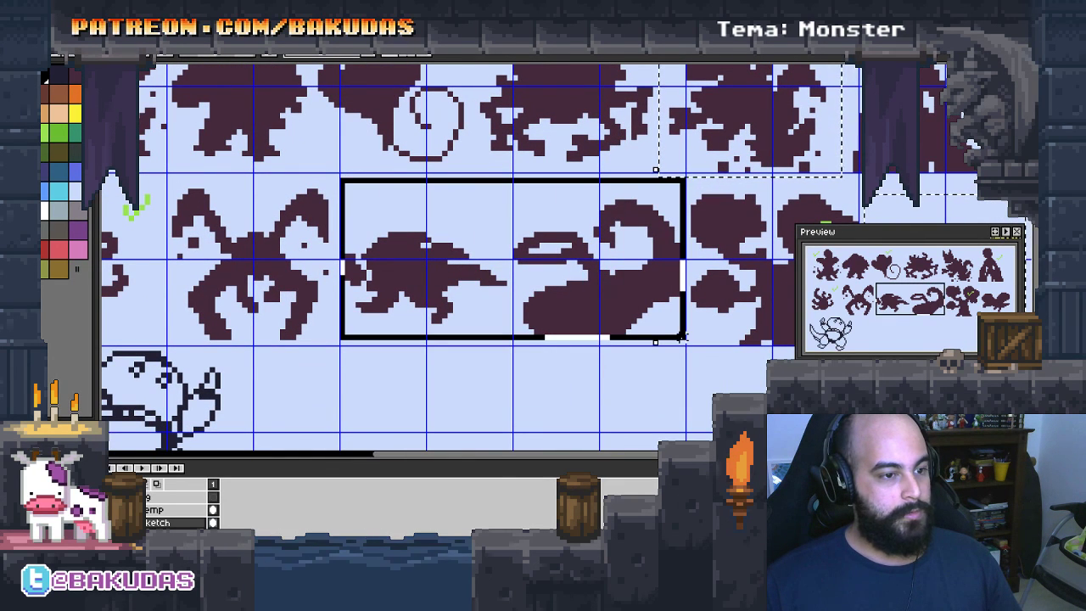
pyautogui.press('Escape')
pyautogui.scroll(2, 410, 242)
pyautogui.hscroll(-3, 410, 242)
pyautogui.hscroll(-3, 410, 242)
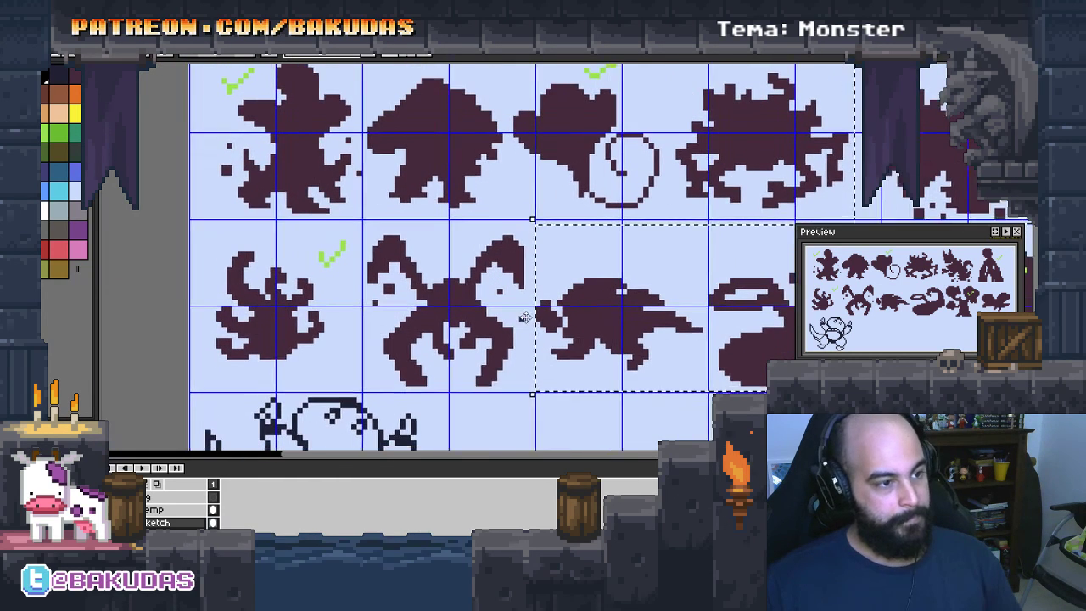
pyautogui.moveTo(378, 224); pyautogui.dragTo(550, 384)
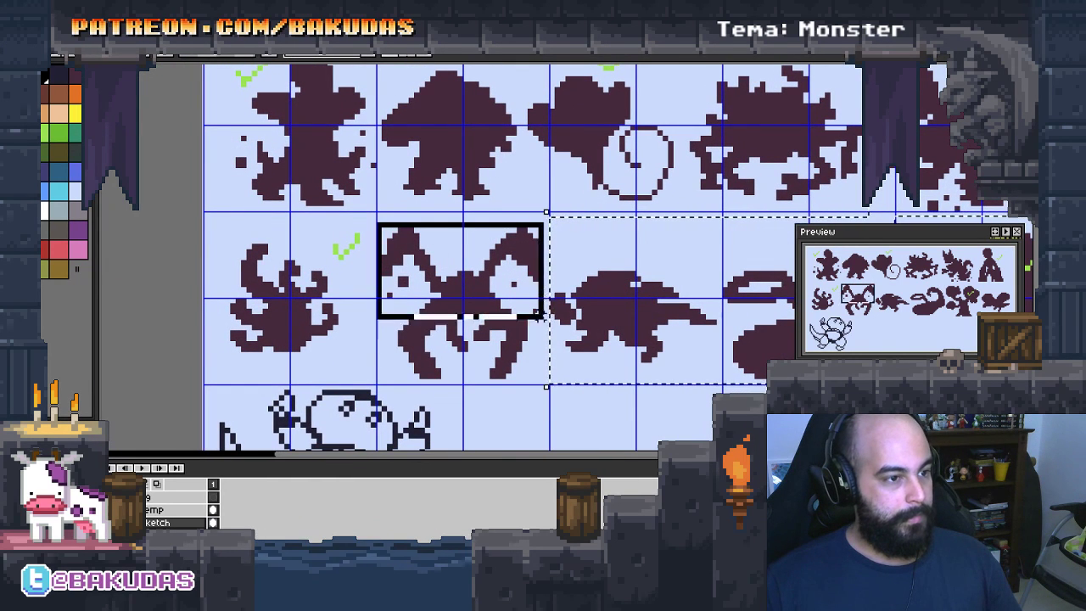
# Add the second top-row sprite and the crab monster to the selection
pyautogui.moveTo(567, 192); pyautogui.dragTo(553, 328)
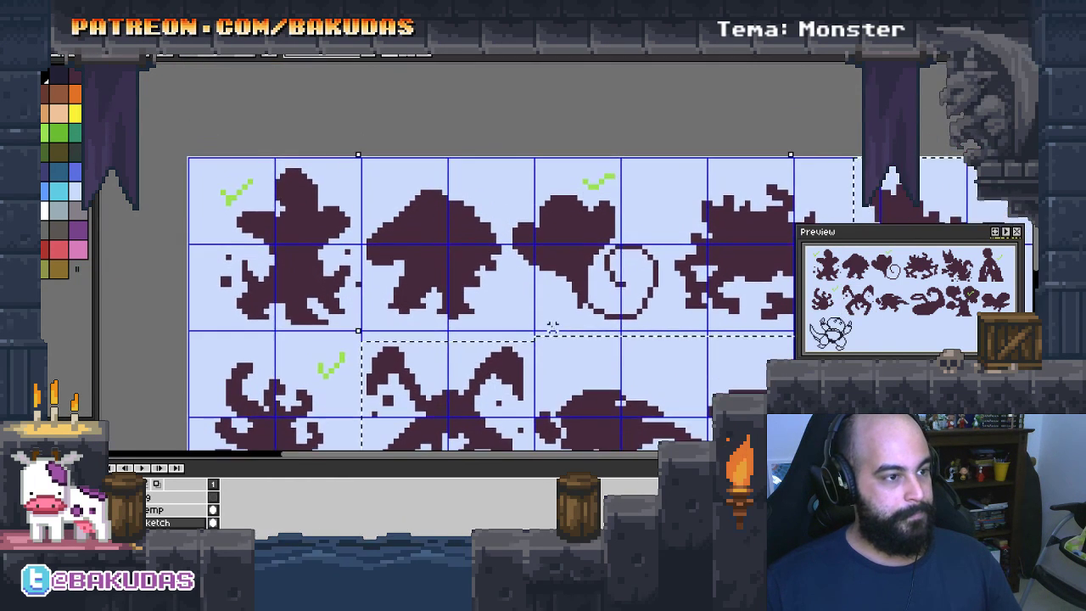
pyautogui.moveTo(363, 175)
pyautogui.mouseDown()
pyautogui.moveTo(504, 326)
pyautogui.moveTo(369, 258)
pyautogui.mouseUp()
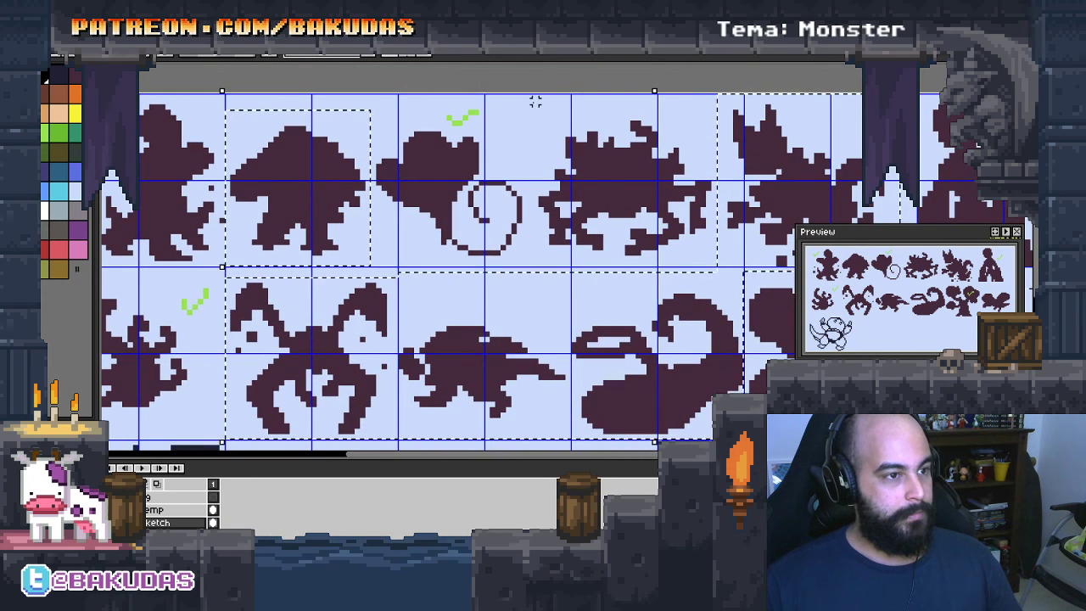
pyautogui.moveTo(530, 106)
pyautogui.mouseDown()
pyautogui.moveTo(716, 255)
pyautogui.moveTo(607, 231)
pyautogui.mouseUp()
pyautogui.scroll(-2, 607, 231)
pyautogui.scroll(1, 416, 265)
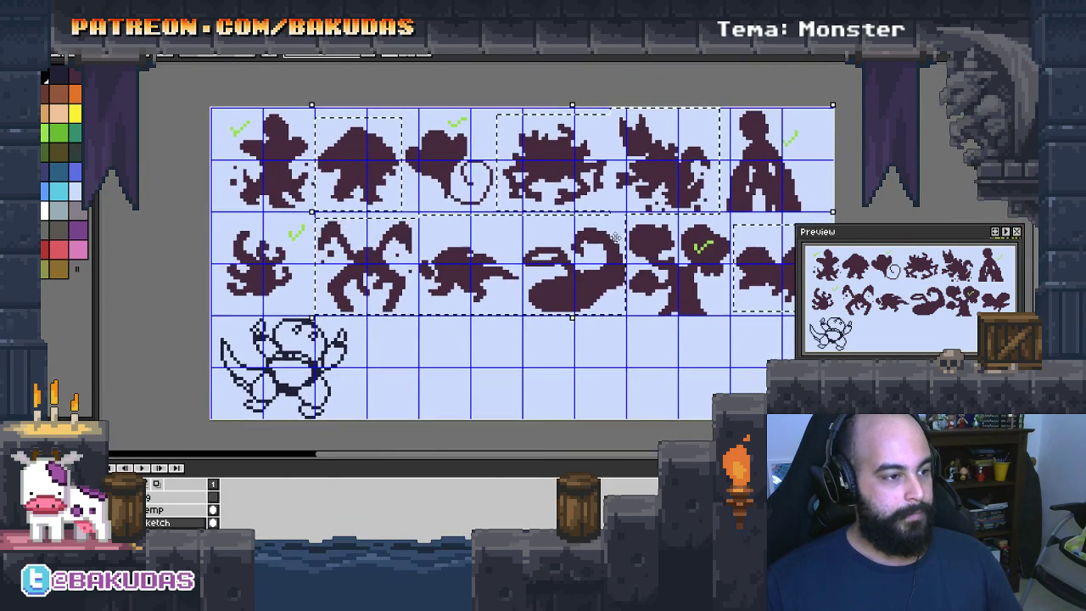
pyautogui.scroll(1, 416, 266)
pyautogui.scroll(1, 432, 203)
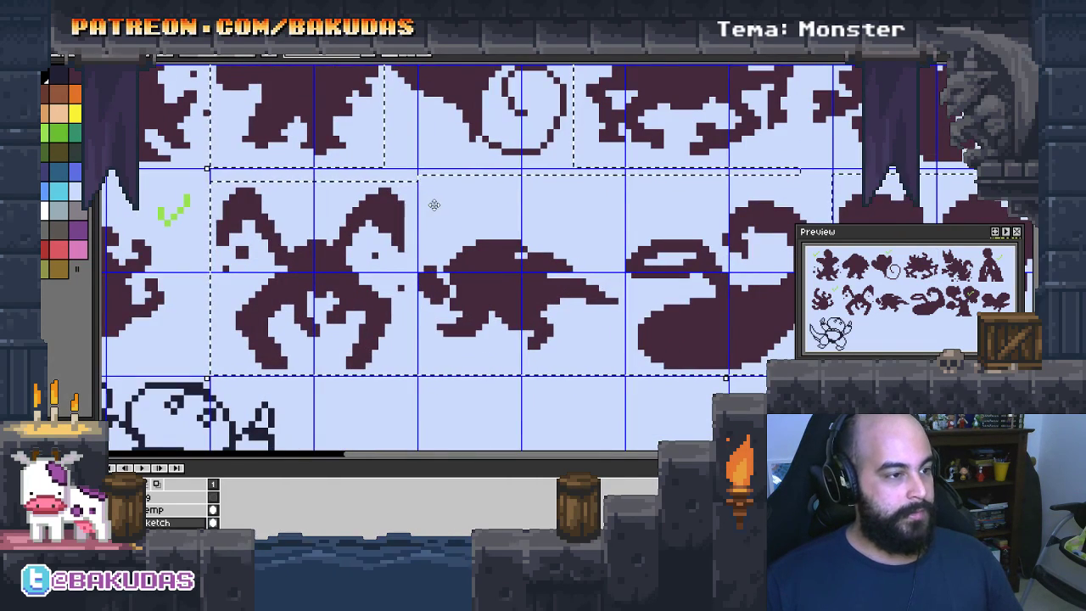
# Zoom in on the heart monster to inspect the selection edges closely
pyautogui.moveTo(432, 204); pyautogui.dragTo(487, 247)
pyautogui.scroll(2, 487, 247)
pyautogui.scroll(-2, 493, 250)
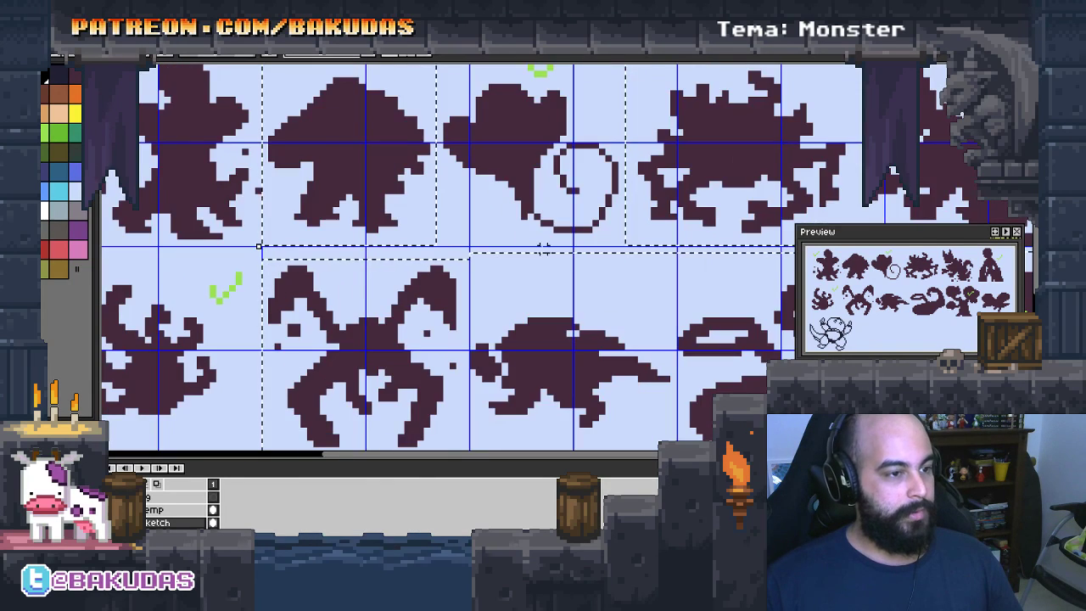
pyautogui.moveTo(533, 196)
pyautogui.mouseDown()
pyautogui.moveTo(501, 278)
pyautogui.moveTo(468, 257)
pyautogui.mouseUp()
pyautogui.scroll(1, 405, 246)
pyautogui.scroll(1, 339, 303)
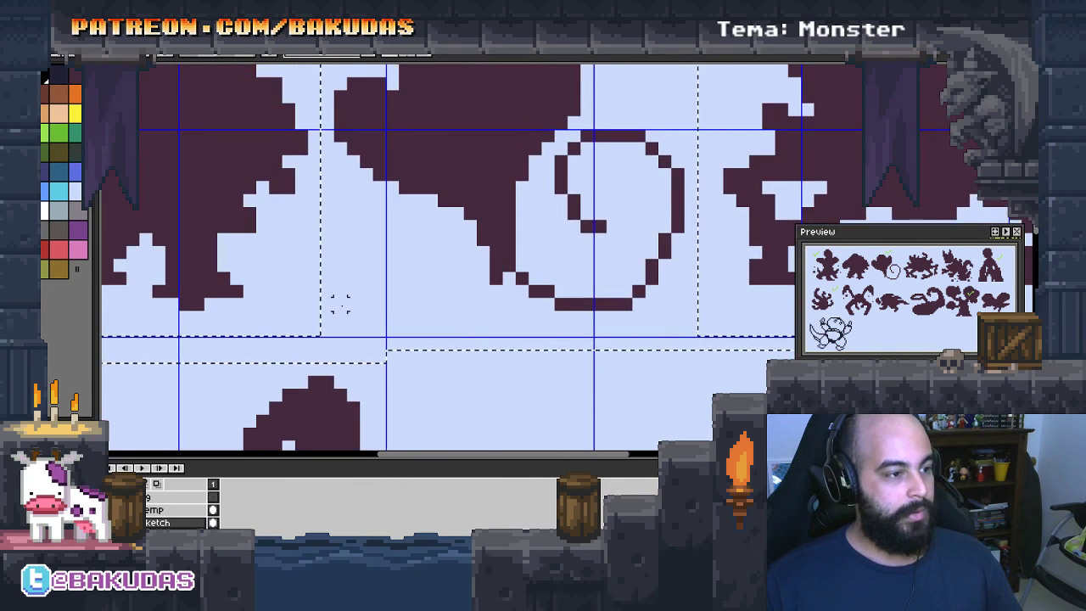
pyautogui.moveTo(339, 303); pyautogui.dragTo(621, 312)
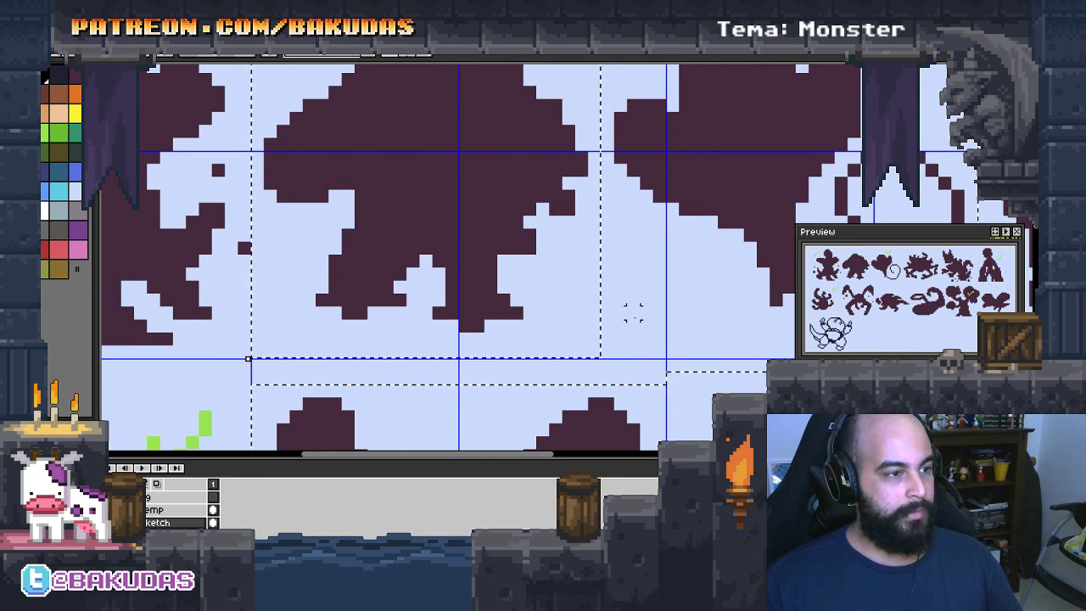
pyautogui.moveTo(449, 239); pyautogui.dragTo(479, 239)
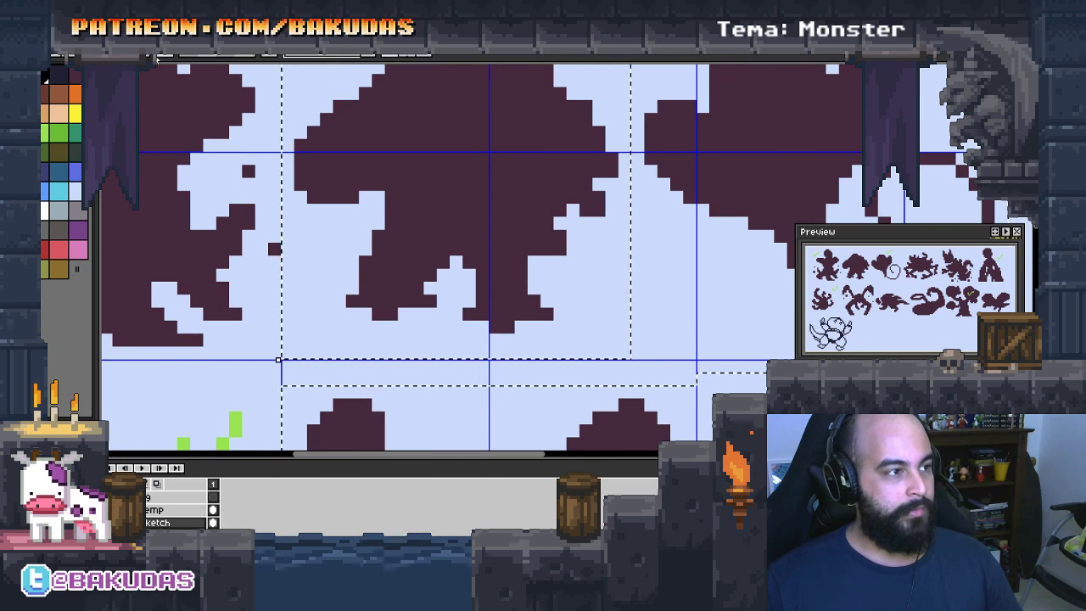
pyautogui.moveTo(612, 280); pyautogui.dragTo(600, 297)
pyautogui.moveTo(650, 383); pyautogui.dragTo(650, 365)
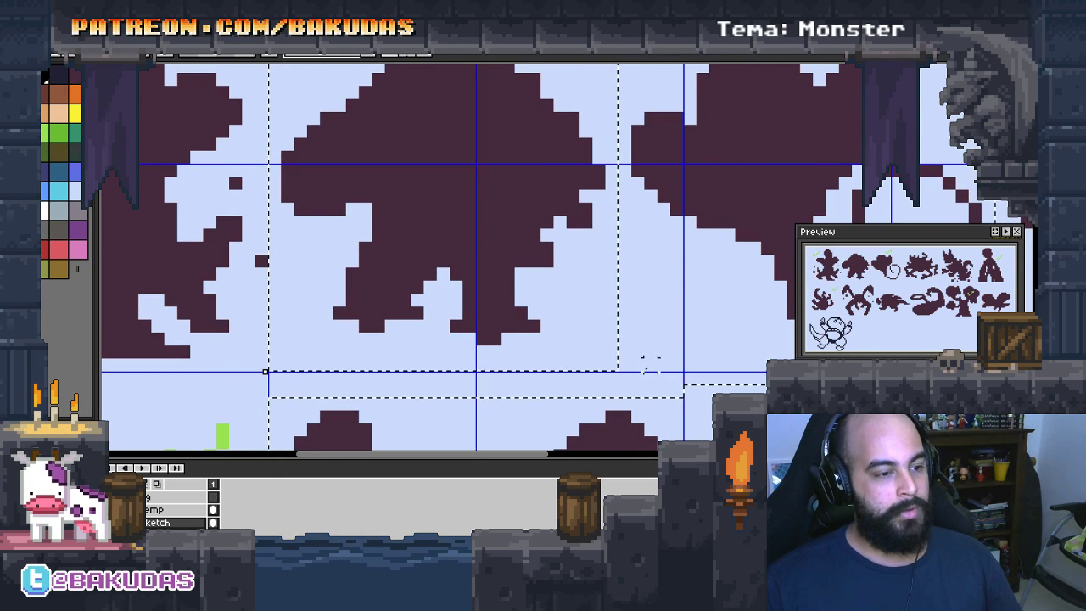
# Pan along the top row to the crab, checking the selection border above and below
pyautogui.moveTo(618, 293); pyautogui.dragTo(562, 470)
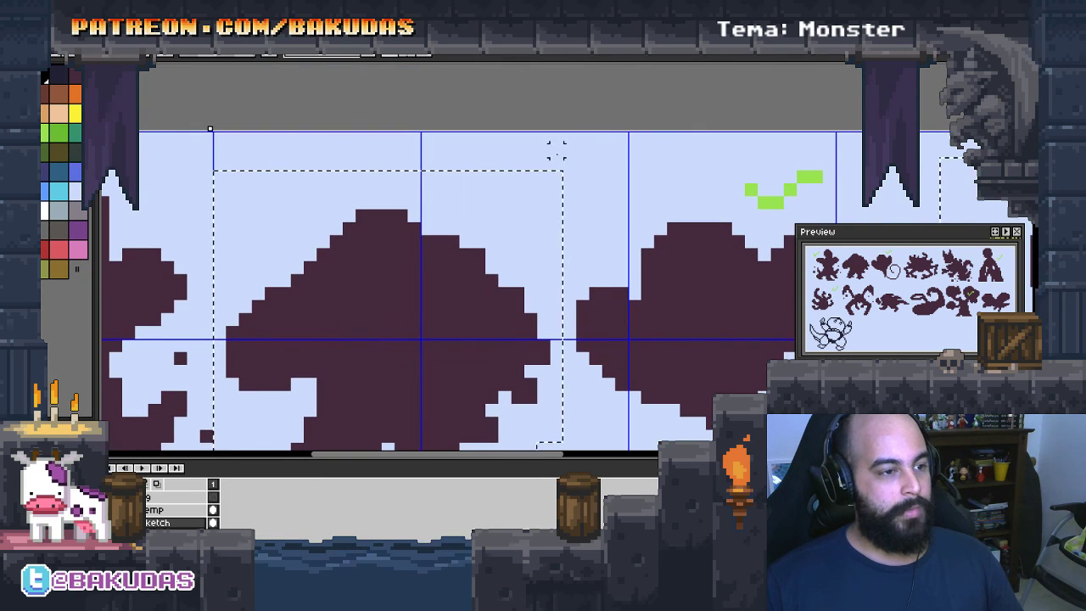
pyautogui.moveTo(555, 213); pyautogui.dragTo(379, 230)
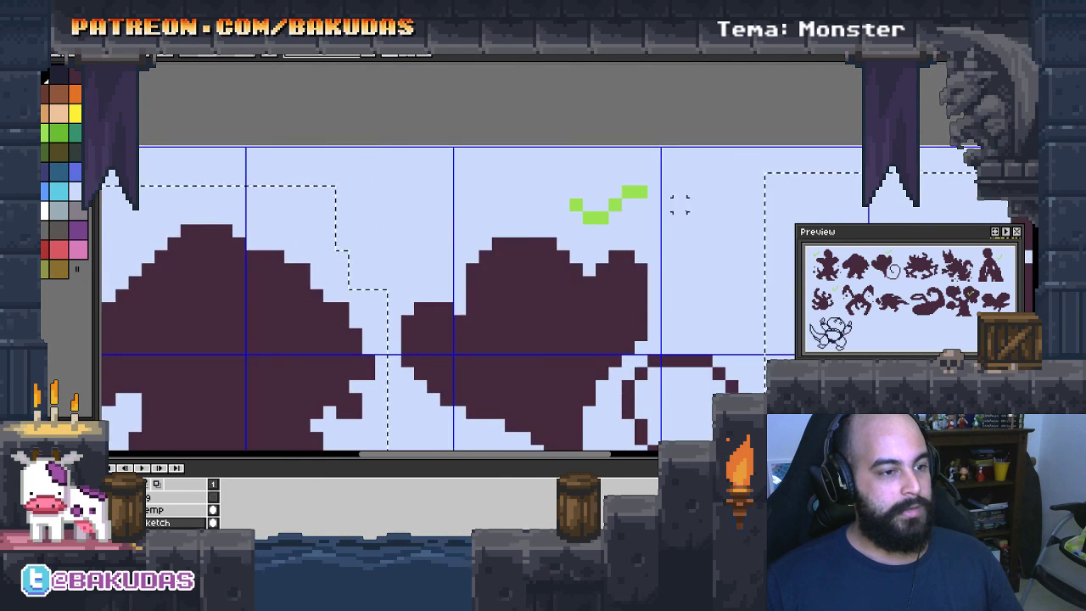
pyautogui.moveTo(741, 152)
pyautogui.mouseDown()
pyautogui.moveTo(585, 184)
pyautogui.moveTo(432, 182)
pyautogui.mouseUp()
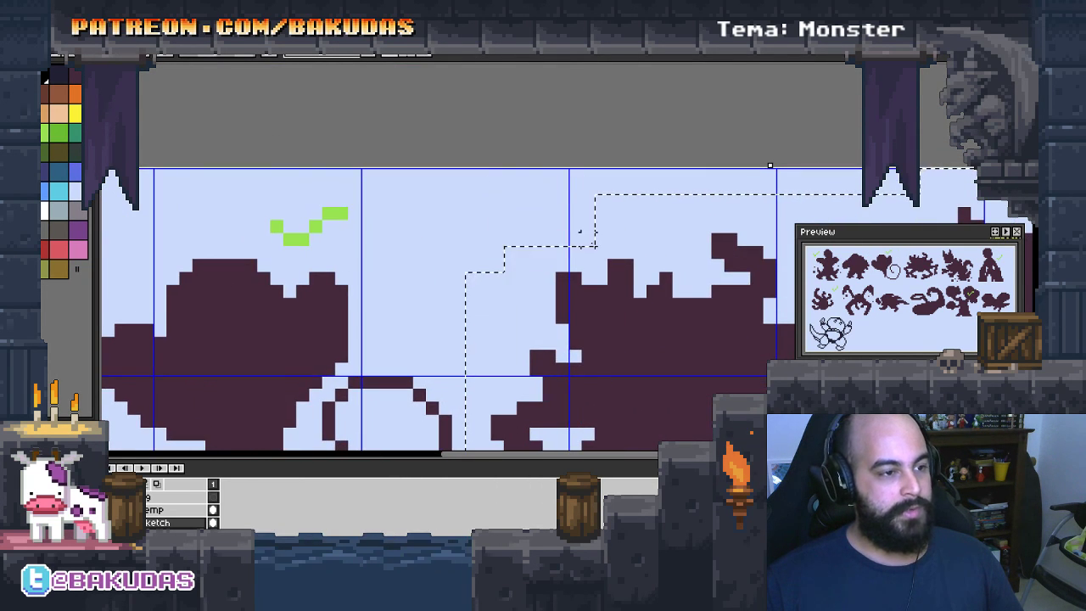
pyautogui.moveTo(586, 230); pyautogui.dragTo(503, 246)
pyautogui.moveTo(581, 242); pyautogui.dragTo(482, 263)
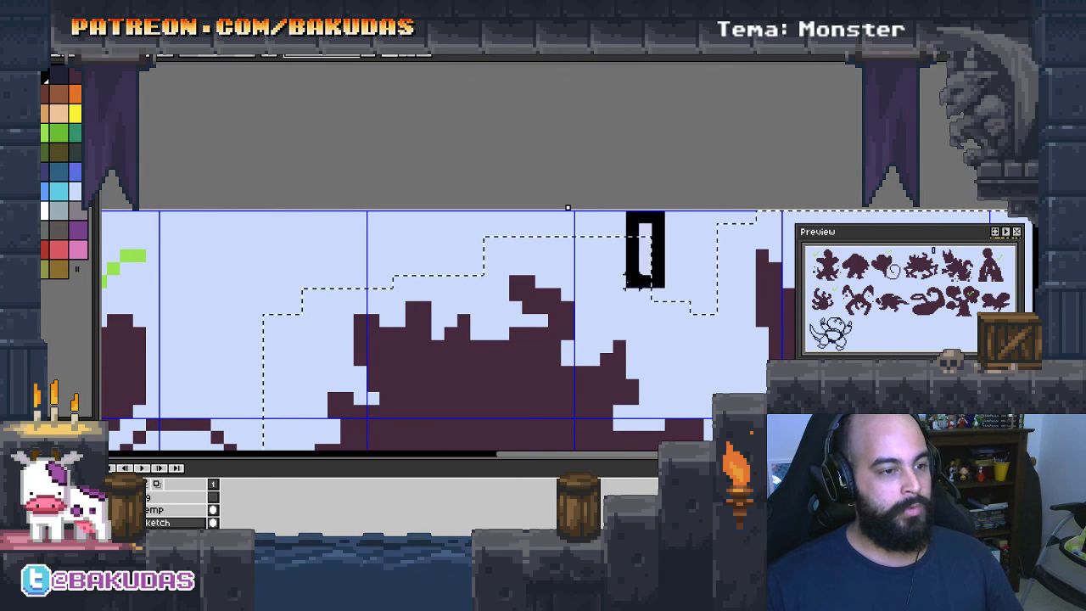
pyautogui.moveTo(624, 290); pyautogui.dragTo(549, 191)
pyautogui.scroll(-3, 549, 191)
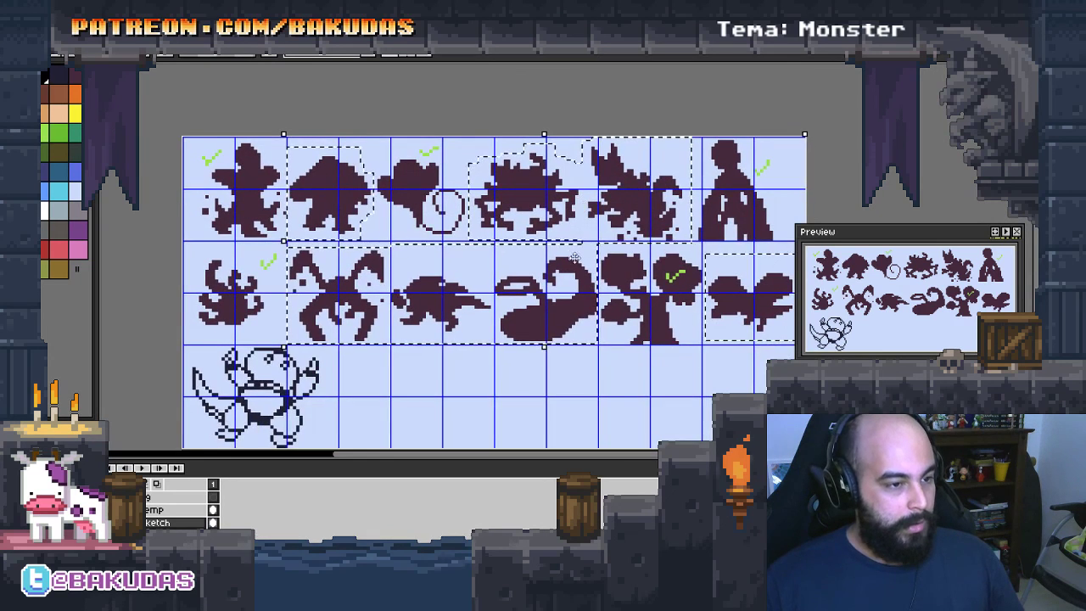
# Delete the unchecked silhouettes and the sketch, checking the result with undo and redo
pyautogui.press('Delete')
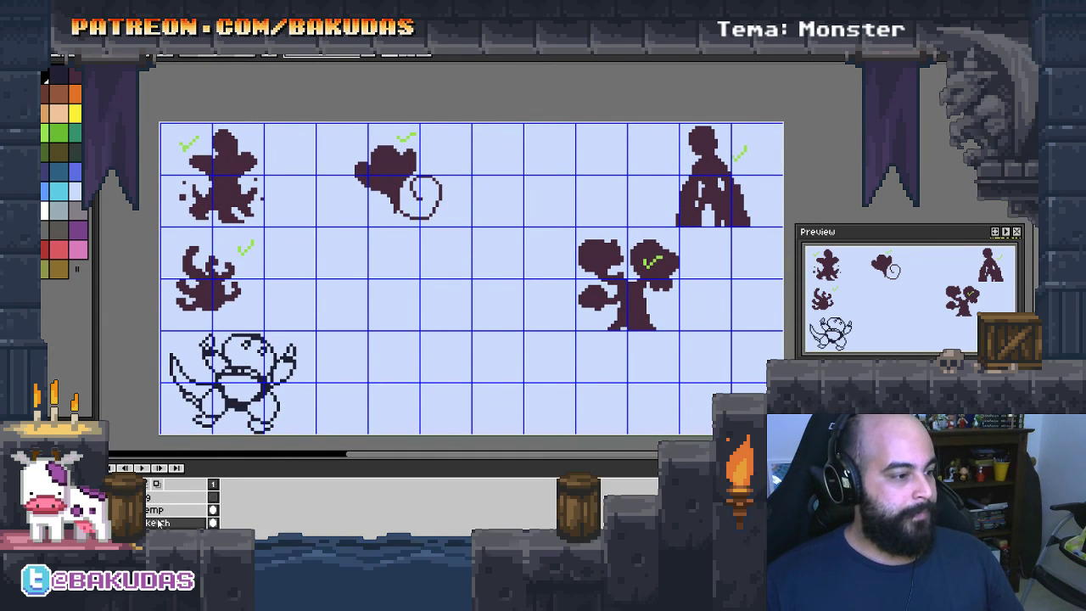
pyautogui.hotkey('ctrl', 'z')
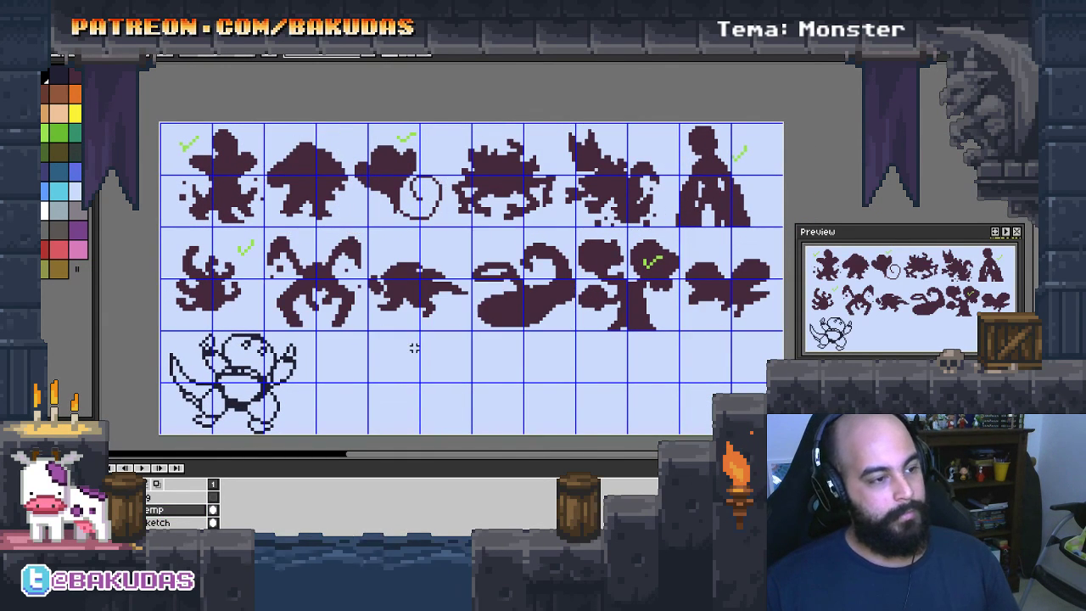
pyautogui.moveTo(418, 348); pyautogui.dragTo(439, 363)
pyautogui.hotkey('ctrl', 'y')
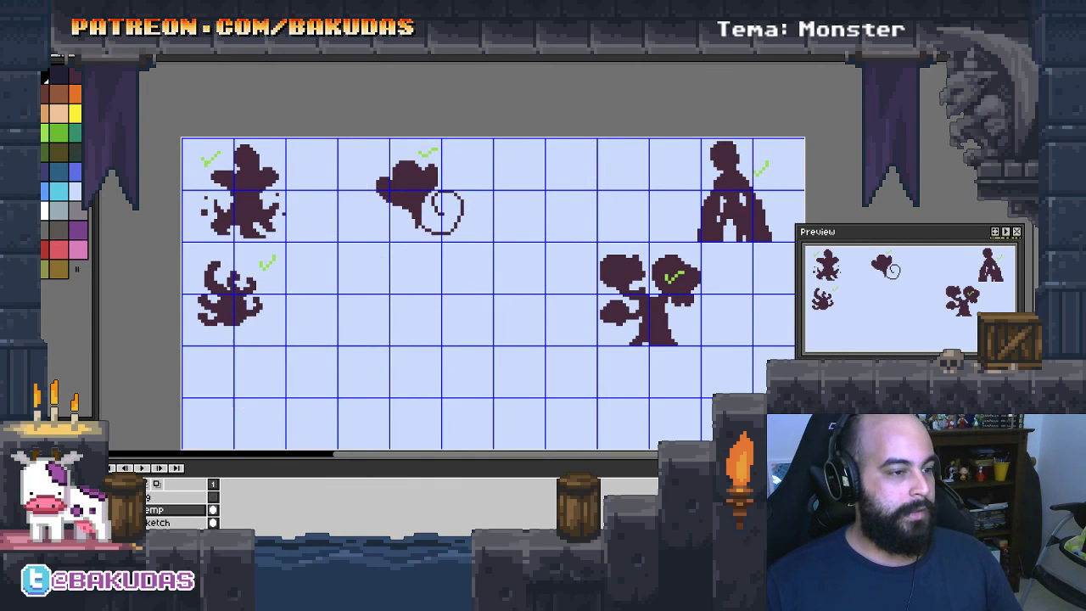
pyautogui.moveTo(523, 321)
pyautogui.mouseDown()
pyautogui.moveTo(444, 306)
pyautogui.moveTo(547, 312)
pyautogui.mouseUp()
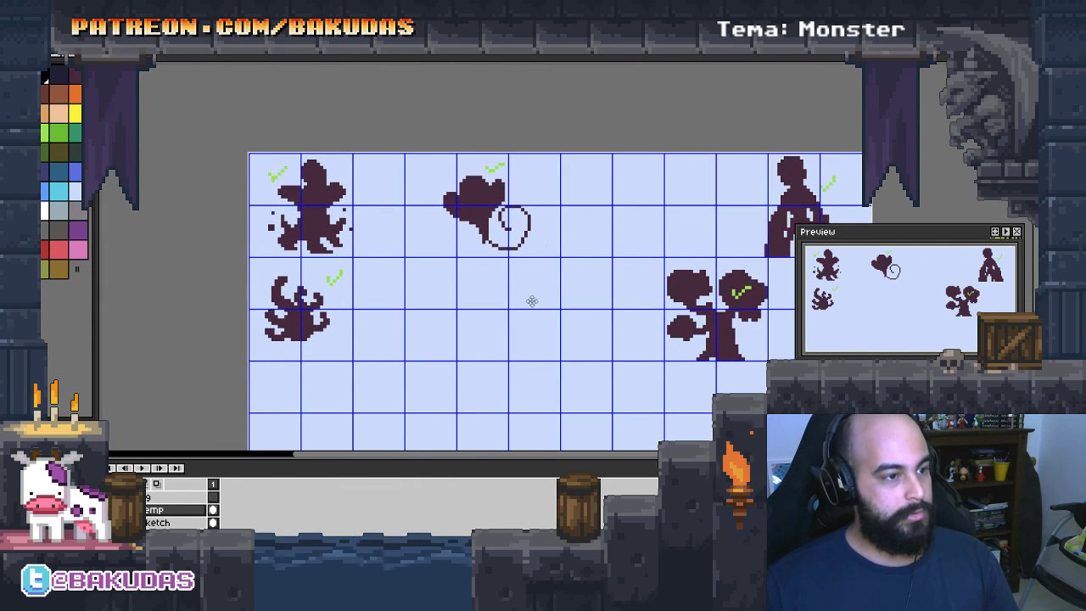
# Move the heart monster one cell left and nudge the first monster slightly left
pyautogui.moveTo(552, 271); pyautogui.dragTo(418, 154)
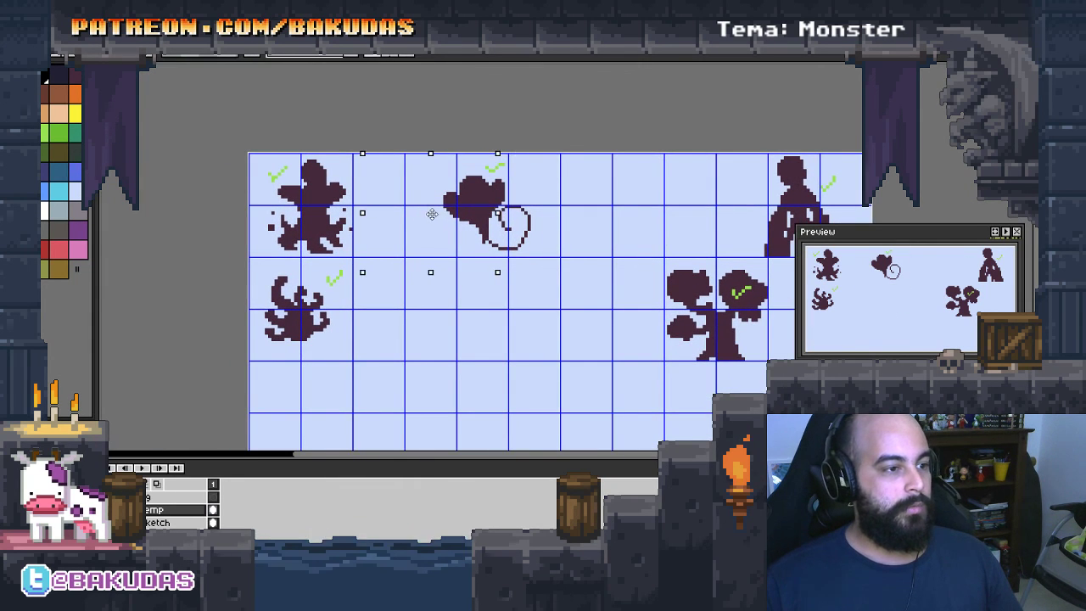
pyautogui.click(174, 522)
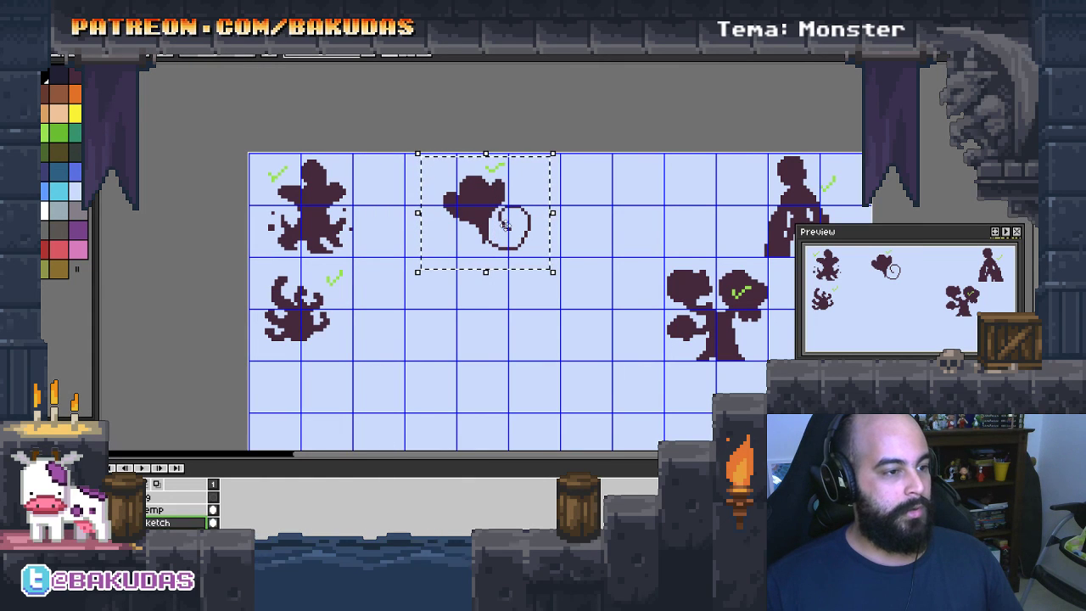
pyautogui.moveTo(479, 203); pyautogui.dragTo(404, 204)
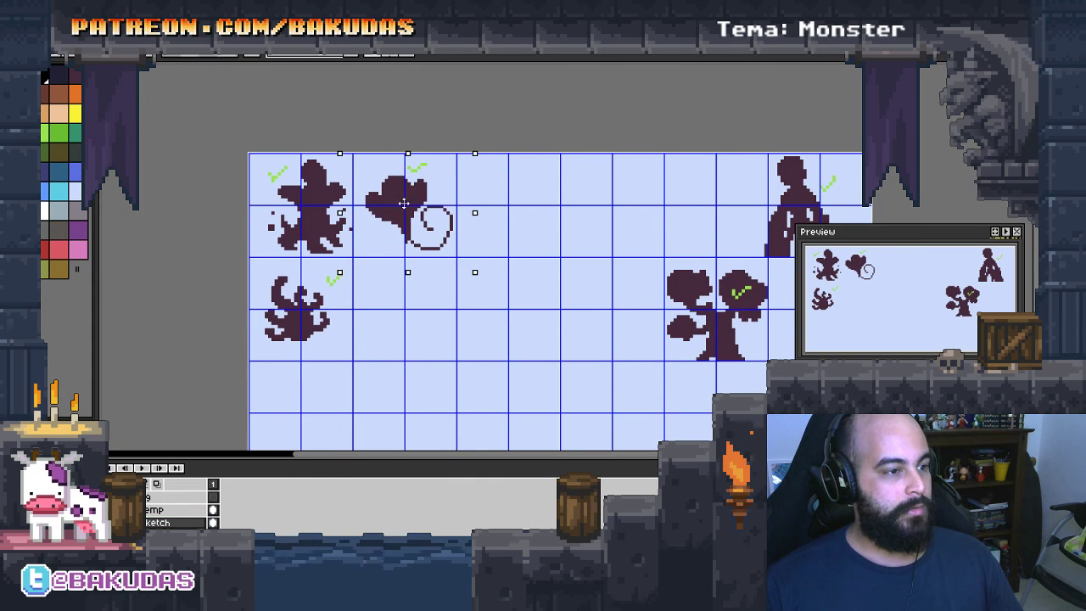
pyautogui.moveTo(249, 154); pyautogui.dragTo(348, 258)
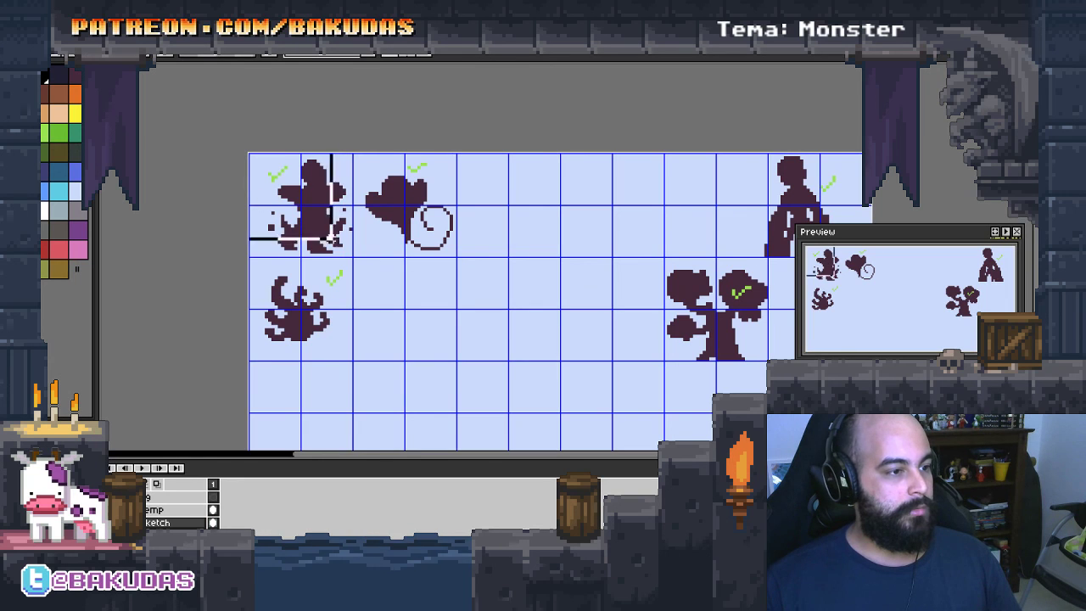
pyautogui.moveTo(323, 212); pyautogui.dragTo(314, 212)
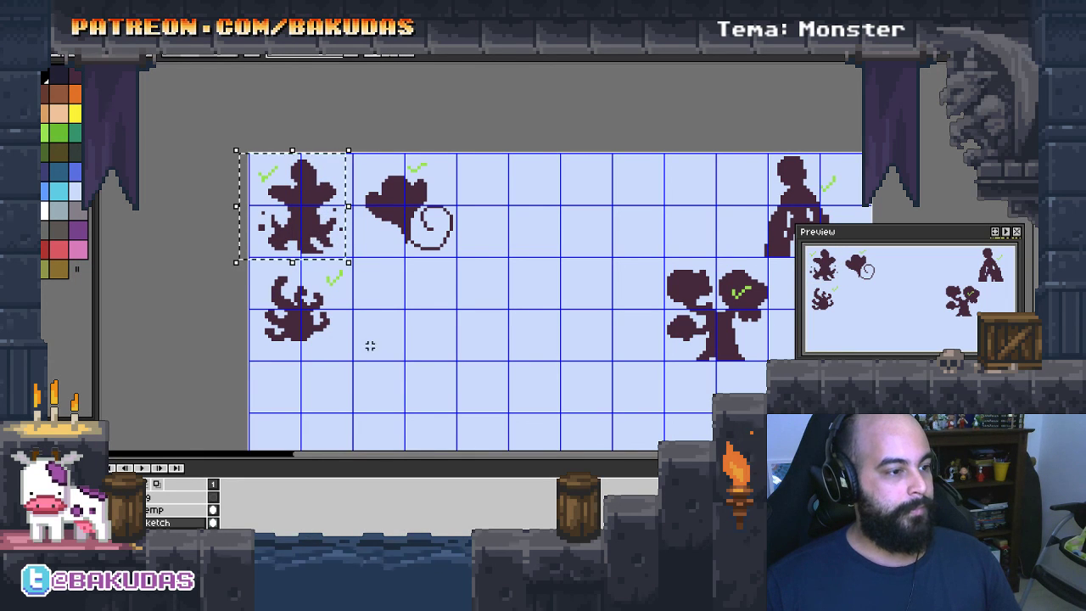
# Bring the tentacle monster and standing figure into the top row beside the others
pyautogui.moveTo(371, 366)
pyautogui.mouseDown()
pyautogui.moveTo(281, 291)
pyautogui.moveTo(514, 222)
pyautogui.mouseUp()
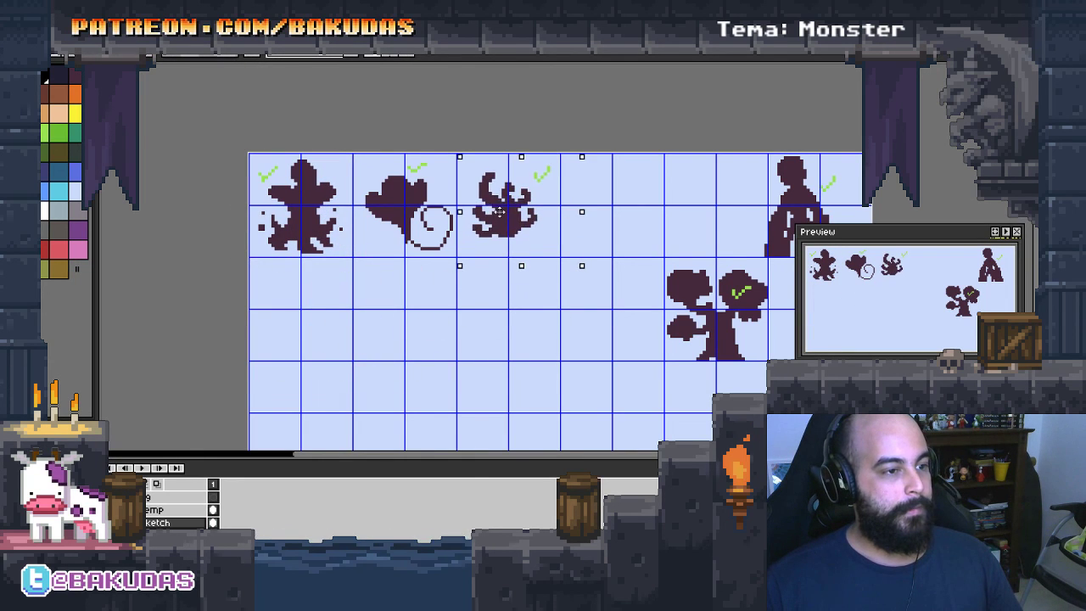
pyautogui.scroll(1, 613, 283)
pyautogui.moveTo(577, 170); pyautogui.dragTo(738, 318)
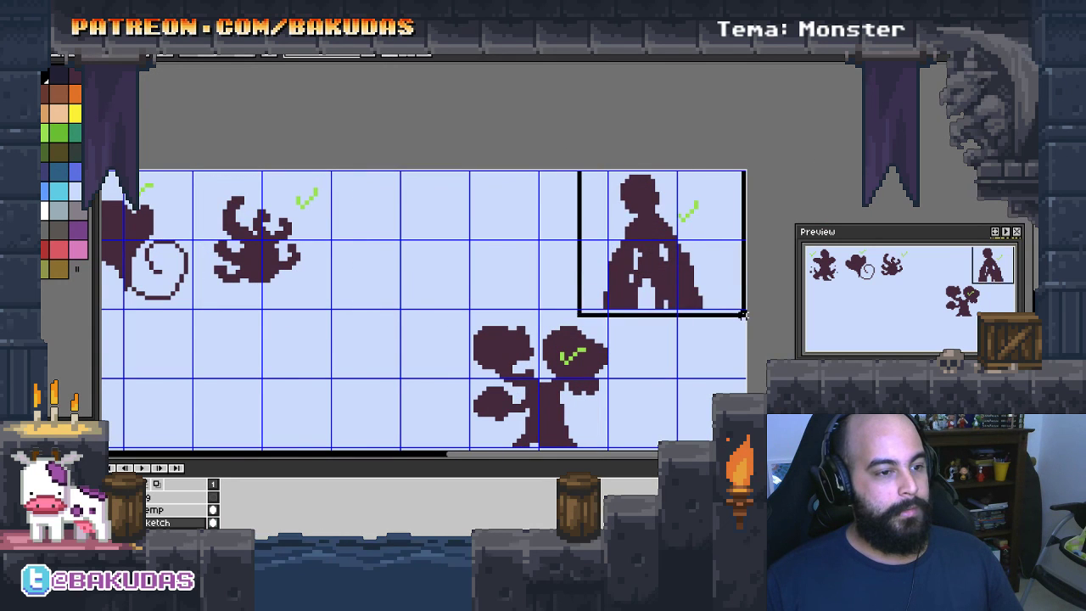
pyautogui.moveTo(668, 297); pyautogui.dragTo(417, 297)
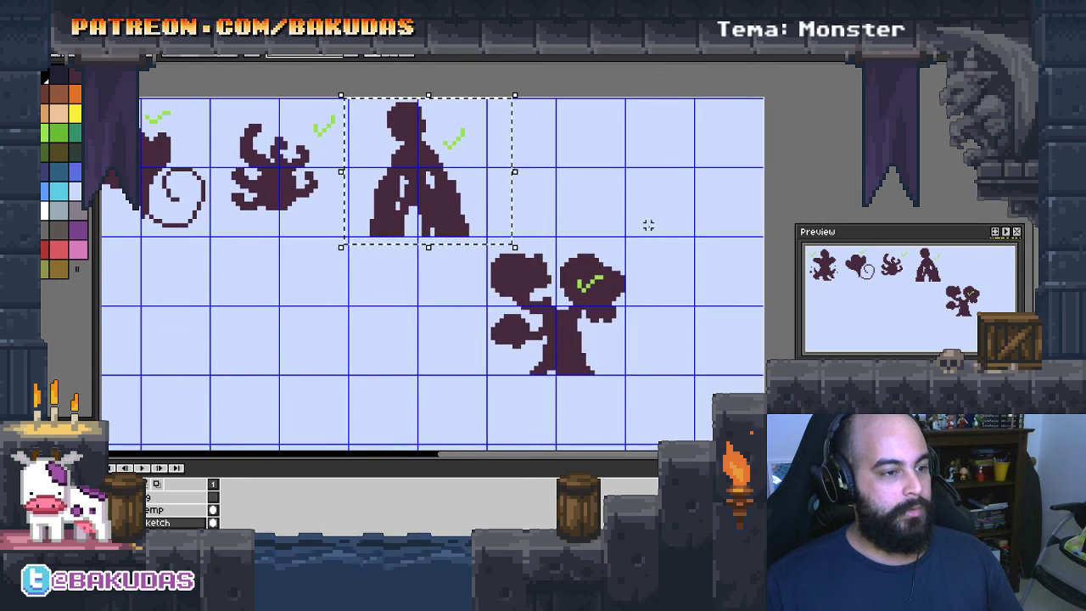
pyautogui.moveTo(650, 227)
pyautogui.mouseDown()
pyautogui.moveTo(505, 363)
pyautogui.moveTo(533, 218)
pyautogui.mouseUp()
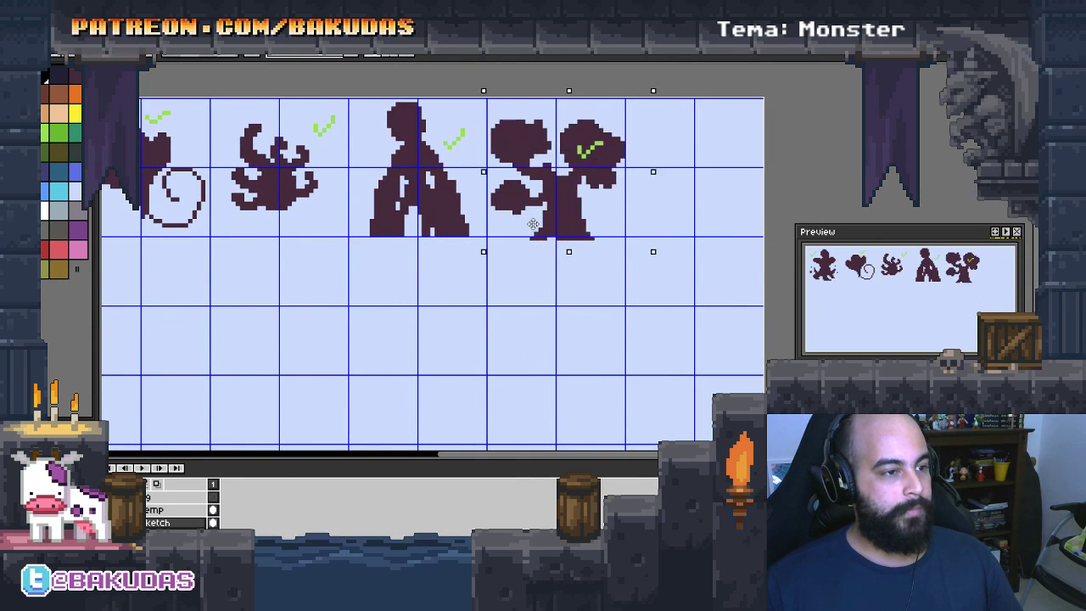
pyautogui.scroll(-1, 582, 334)
pyautogui.scroll(-1, 472, 328)
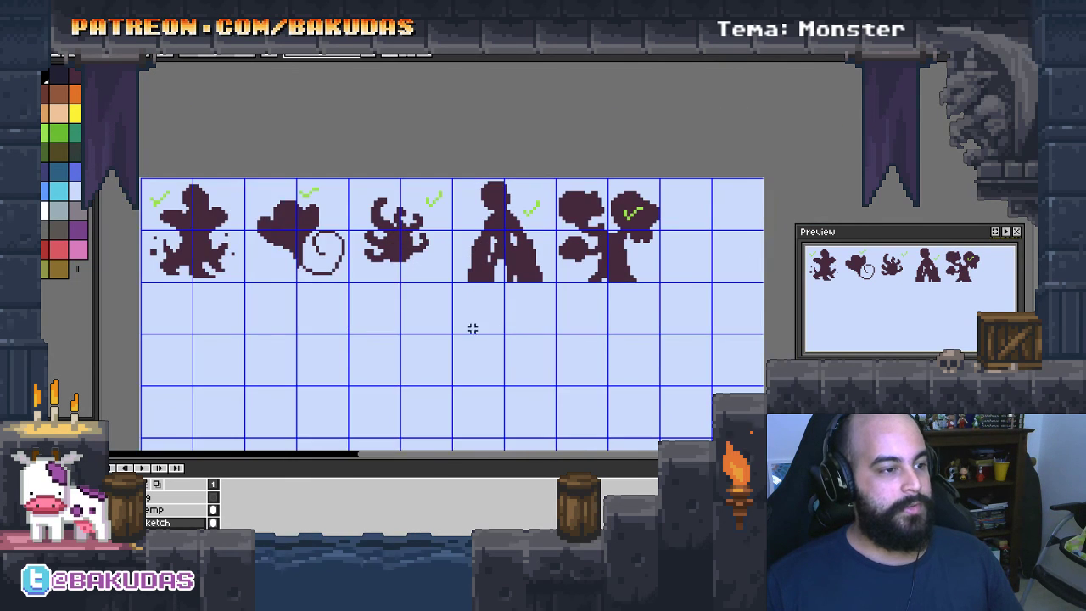
pyautogui.moveTo(507, 258); pyautogui.dragTo(504, 247)
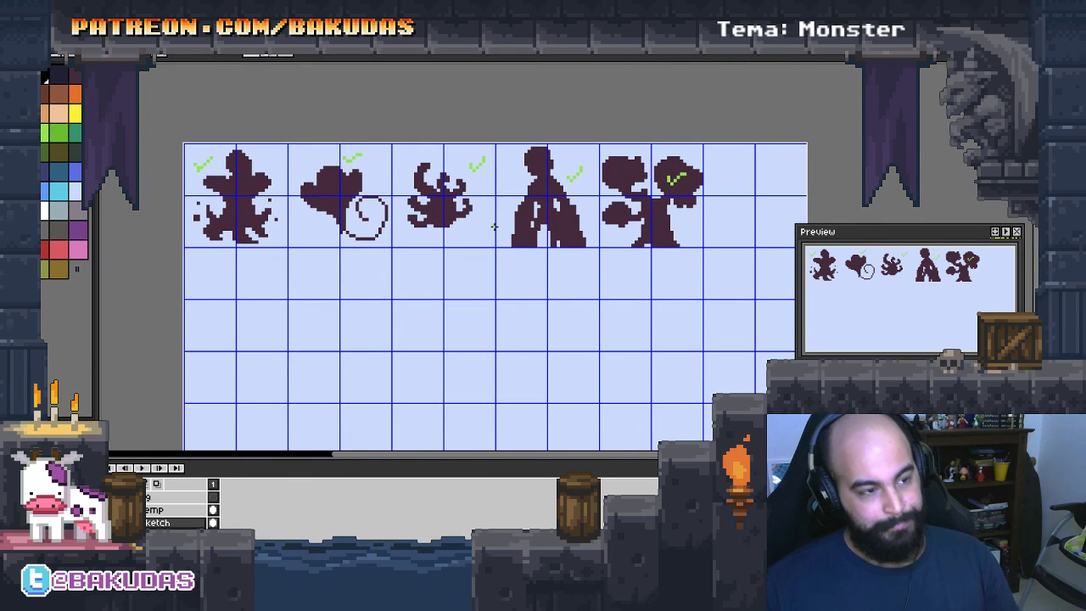
pyautogui.scroll(1, 485, 242)
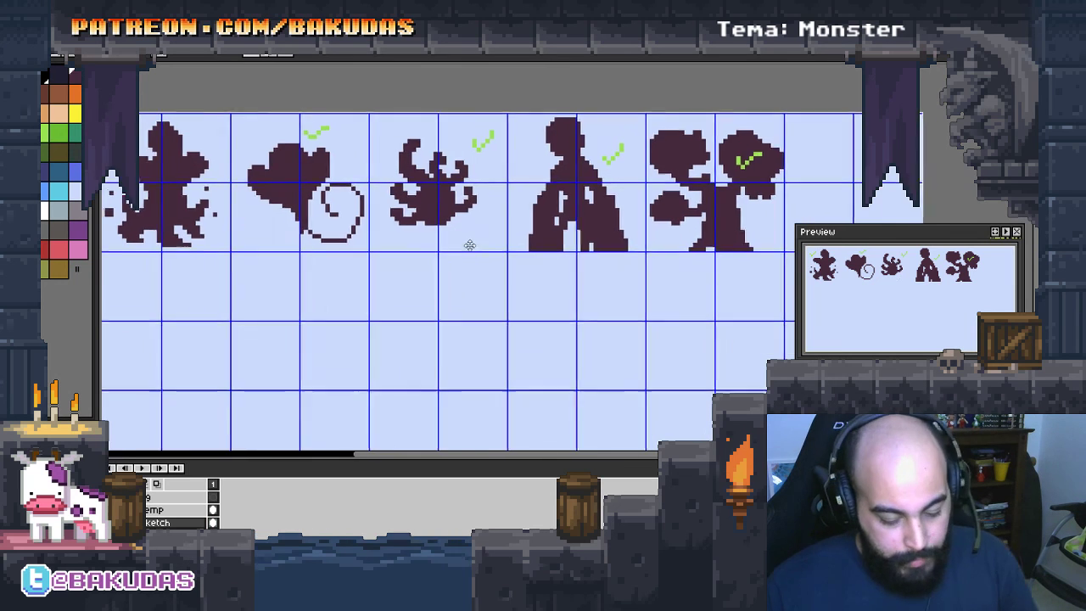
pyautogui.moveTo(486, 264); pyautogui.dragTo(505, 242)
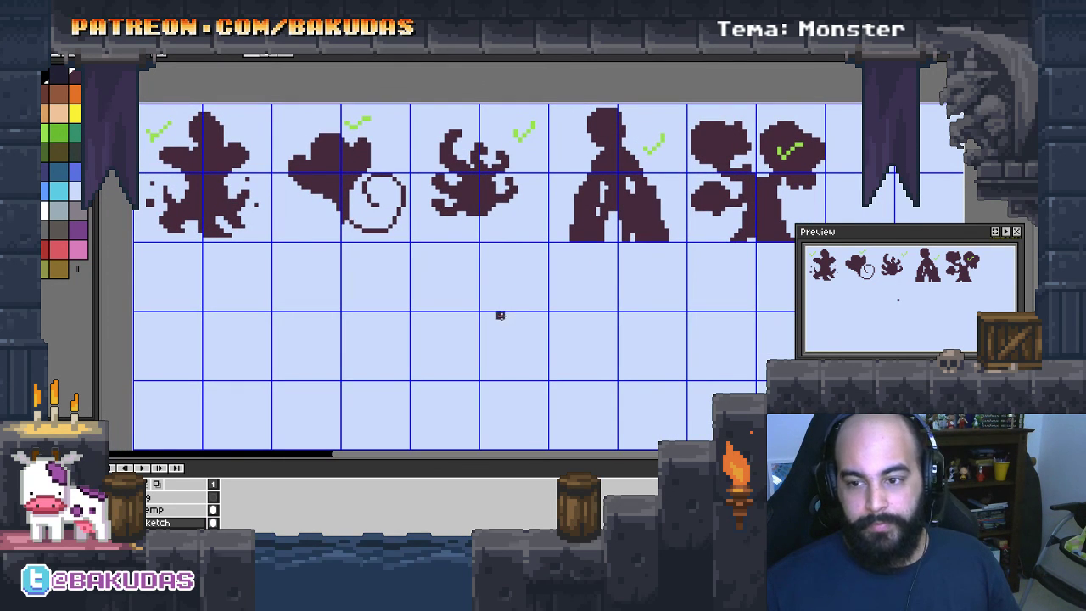
pyautogui.scroll(1, 308, 243)
pyautogui.moveTo(308, 243); pyautogui.dragTo(485, 260)
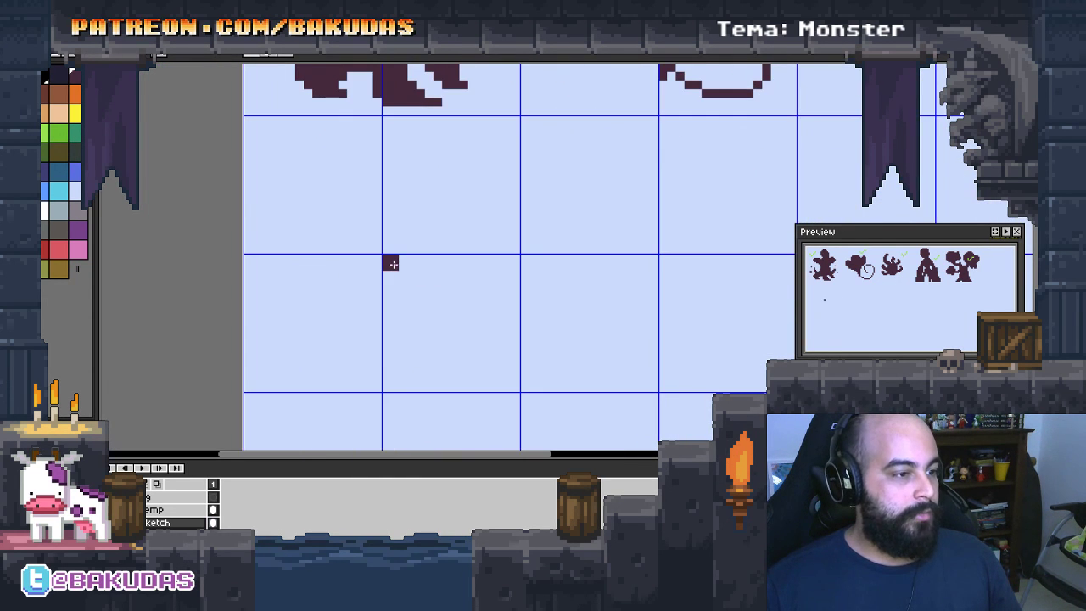
# Paint a round body blob with an upward spike and arms on both sides
pyautogui.moveTo(351, 266)
pyautogui.mouseDown()
pyautogui.moveTo(419, 255)
pyautogui.moveTo(373, 255)
pyautogui.moveTo(364, 292)
pyautogui.moveTo(385, 284)
pyautogui.mouseUp()
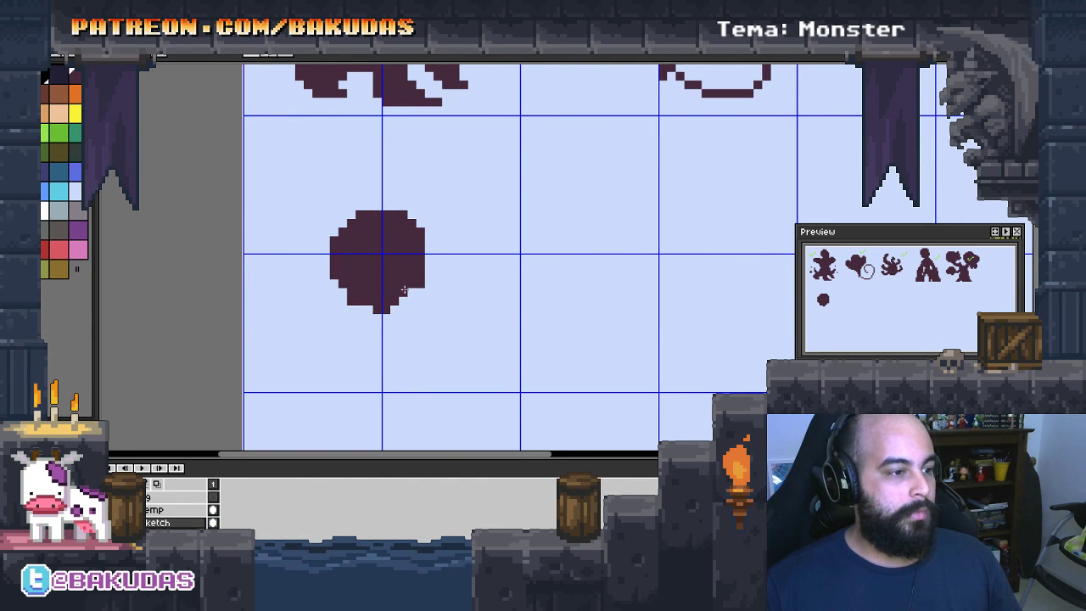
pyautogui.scroll(1, 404, 291)
pyautogui.moveTo(332, 205)
pyautogui.mouseDown()
pyautogui.moveTo(276, 153)
pyautogui.moveTo(312, 176)
pyautogui.moveTo(418, 198)
pyautogui.mouseUp()
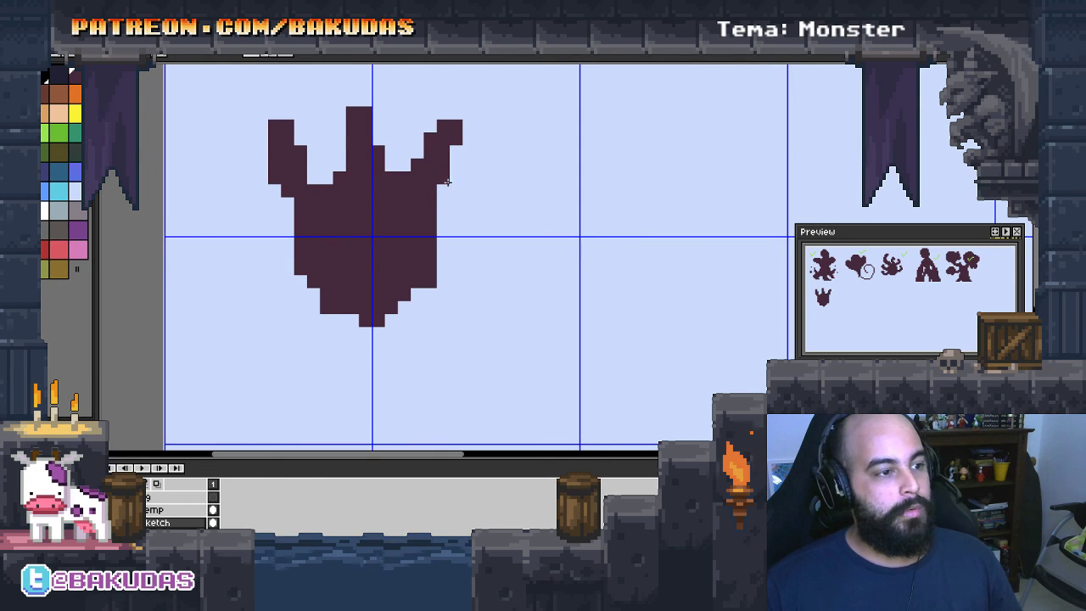
pyautogui.moveTo(402, 255); pyautogui.dragTo(477, 232)
pyautogui.moveTo(331, 274)
pyautogui.mouseDown()
pyautogui.moveTo(300, 257)
pyautogui.moveTo(282, 278)
pyautogui.mouseUp()
pyautogui.scroll(-1, 303, 277)
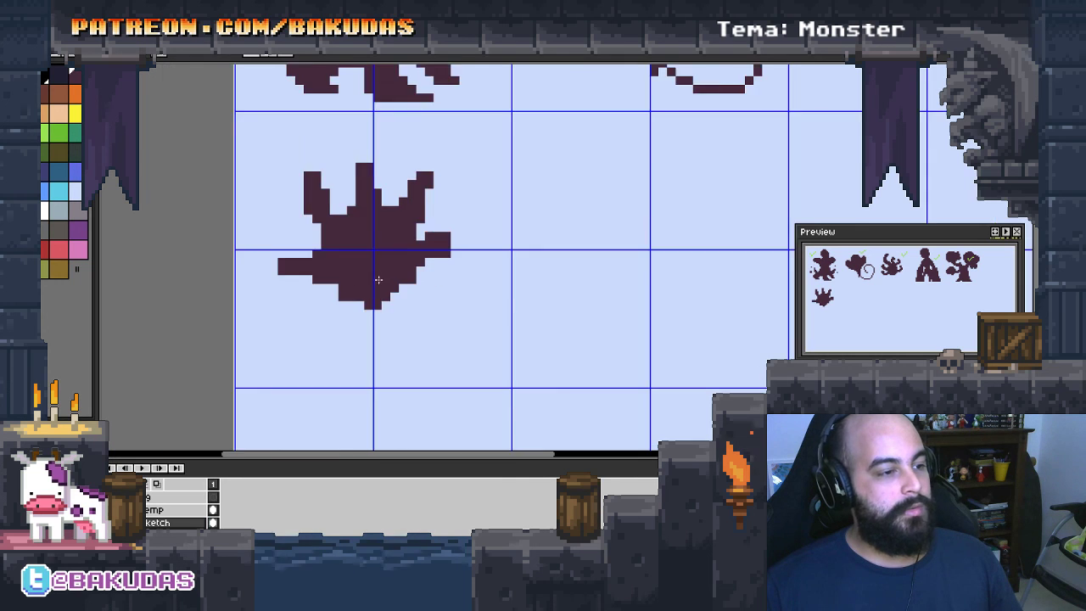
pyautogui.scroll(-1, 303, 280)
pyautogui.scroll(-1, 303, 301)
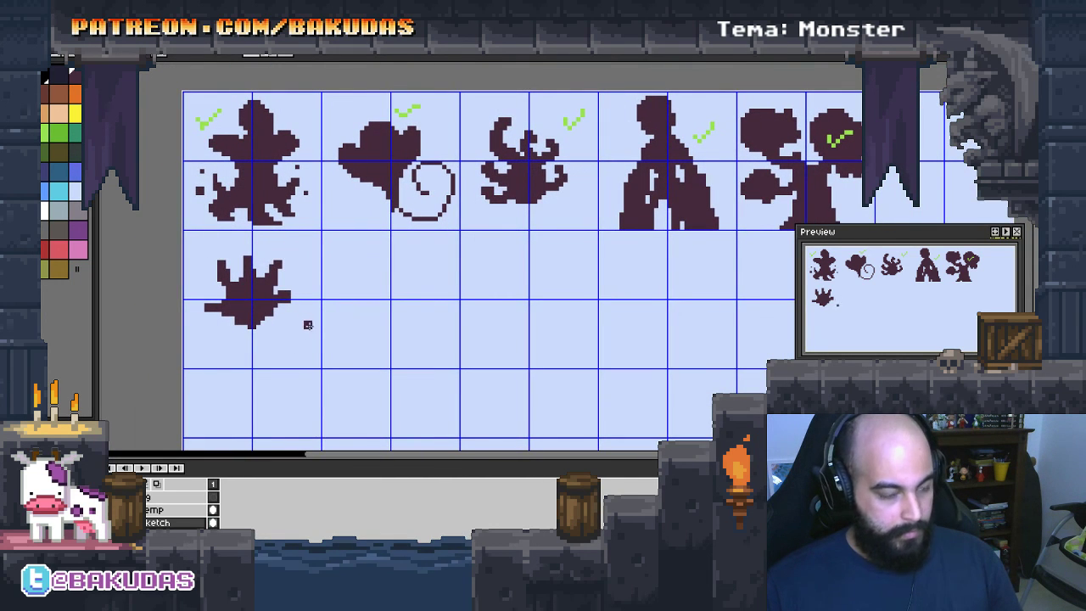
# Move the new monster into the middle cell below the top row and deselect it
pyautogui.moveTo(314, 339); pyautogui.dragTo(187, 243)
pyautogui.moveTo(268, 318); pyautogui.dragTo(543, 310)
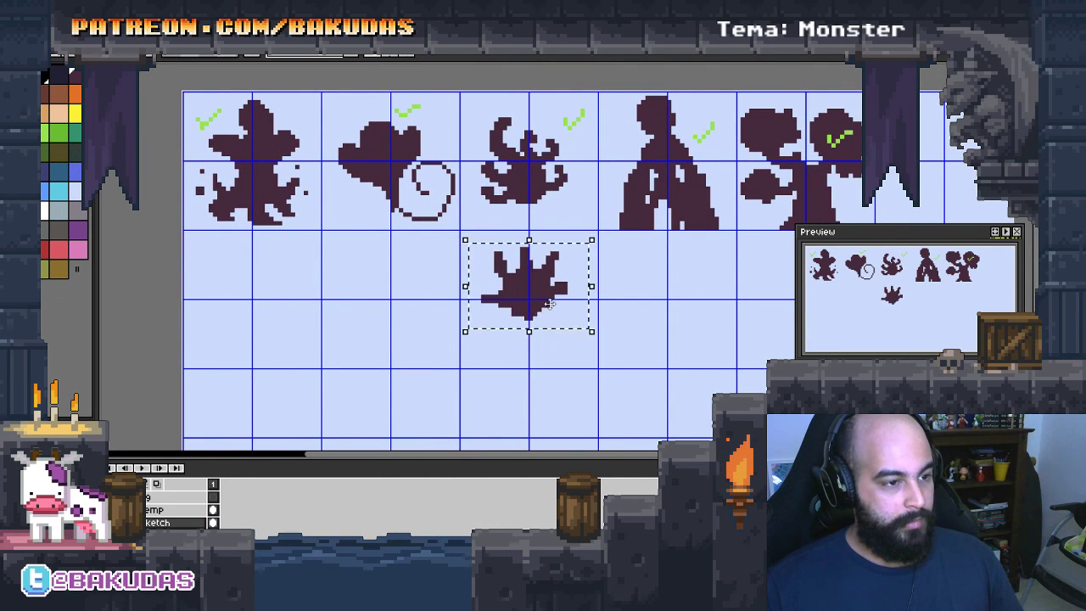
pyautogui.scroll(1, 540, 308)
pyautogui.scroll(1, 536, 308)
pyautogui.hotkey('ctrl', 'd')
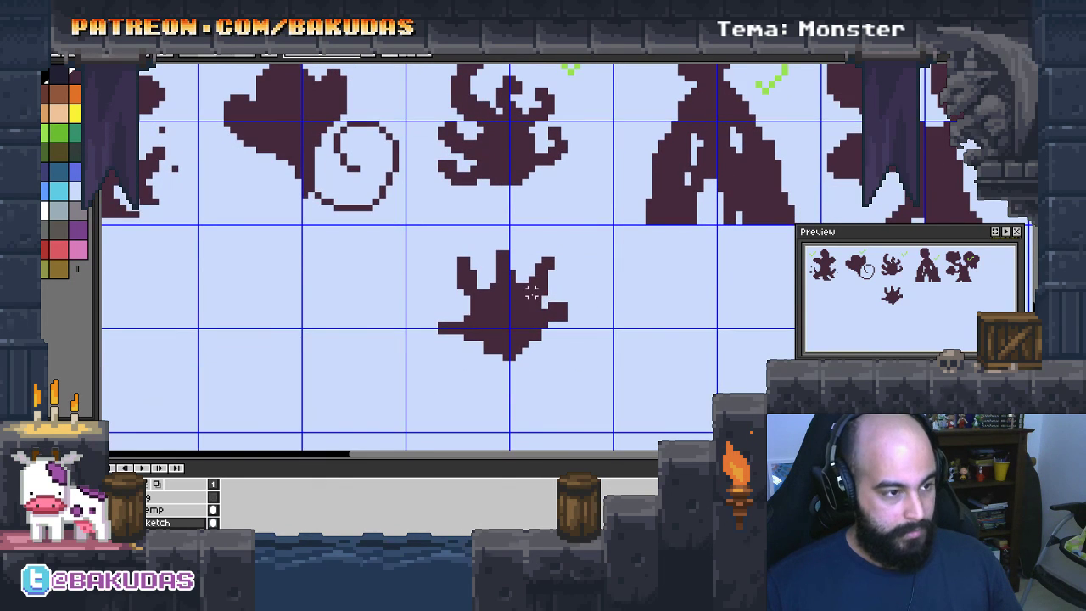
pyautogui.press('Tab')
# Lengthen the top spikes, add a lower-left arm and trim the lower-right spike
pyautogui.moveTo(528, 315)
pyautogui.mouseDown()
pyautogui.moveTo(521, 372)
pyautogui.moveTo(513, 347)
pyautogui.mouseUp()
pyautogui.scroll(1, 521, 372)
pyautogui.click(489, 275)
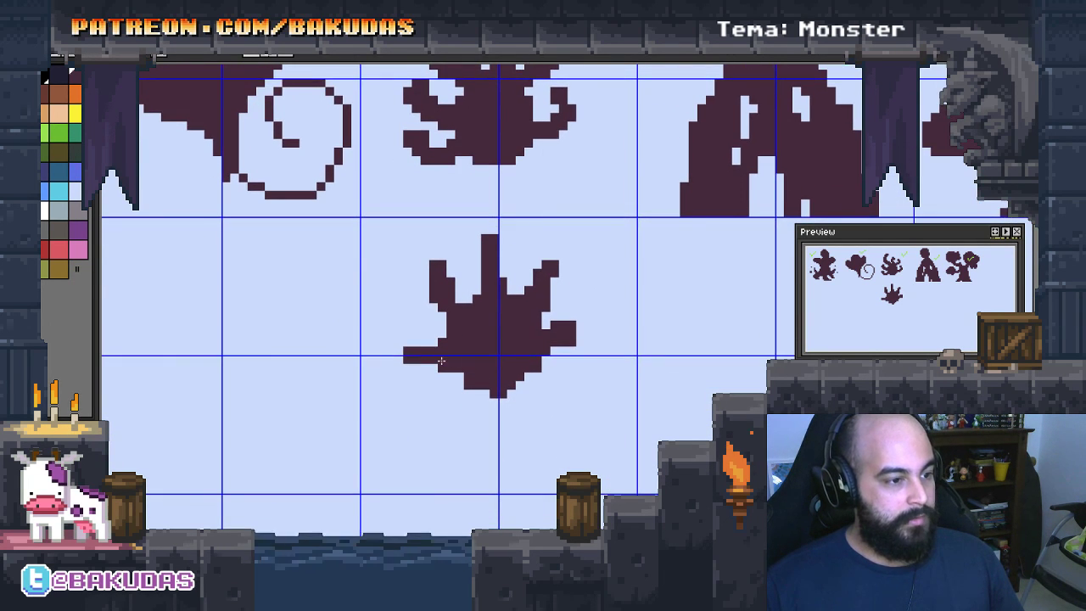
pyautogui.click(456, 266)
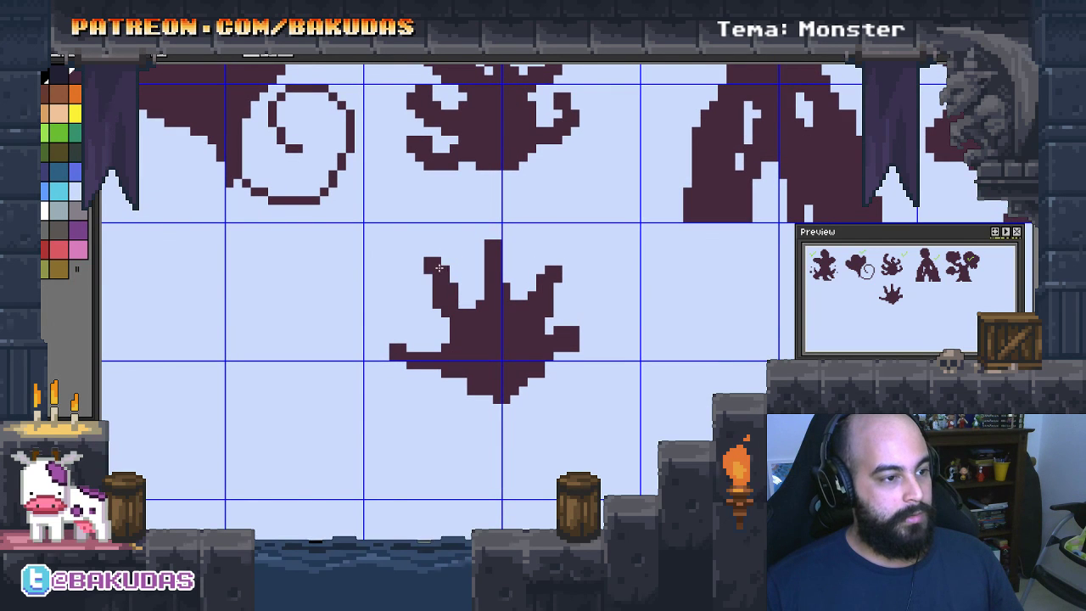
pyautogui.moveTo(574, 337)
pyautogui.mouseDown()
pyautogui.moveTo(549, 298)
pyautogui.moveTo(569, 276)
pyautogui.moveTo(571, 322)
pyautogui.mouseUp()
pyautogui.moveTo(475, 365)
pyautogui.mouseDown()
pyautogui.moveTo(445, 379)
pyautogui.moveTo(492, 391)
pyautogui.moveTo(512, 377)
pyautogui.mouseUp()
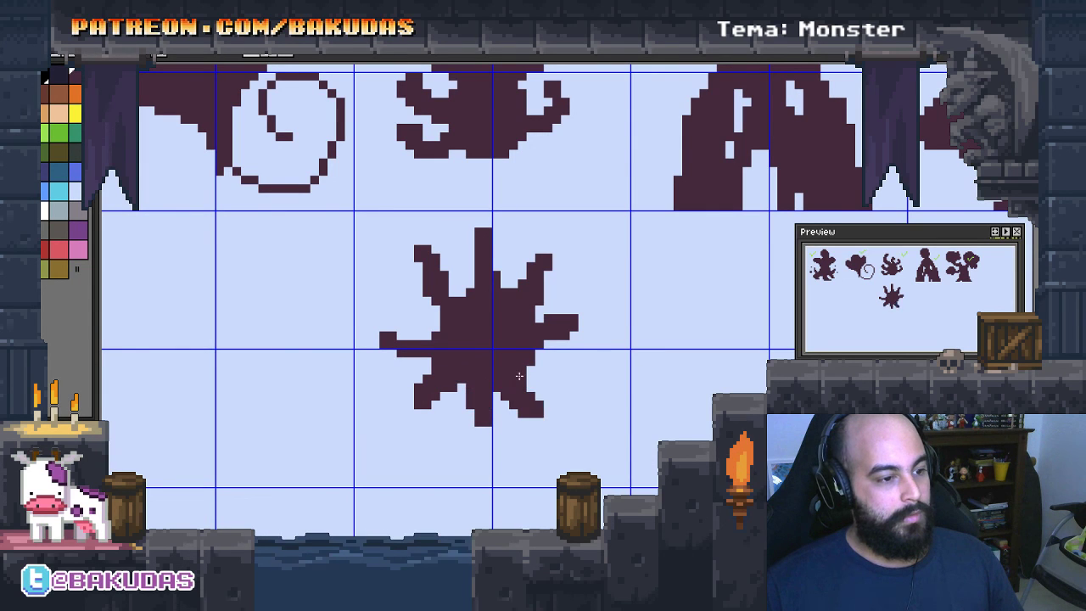
pyautogui.moveTo(529, 418); pyautogui.dragTo(537, 415)
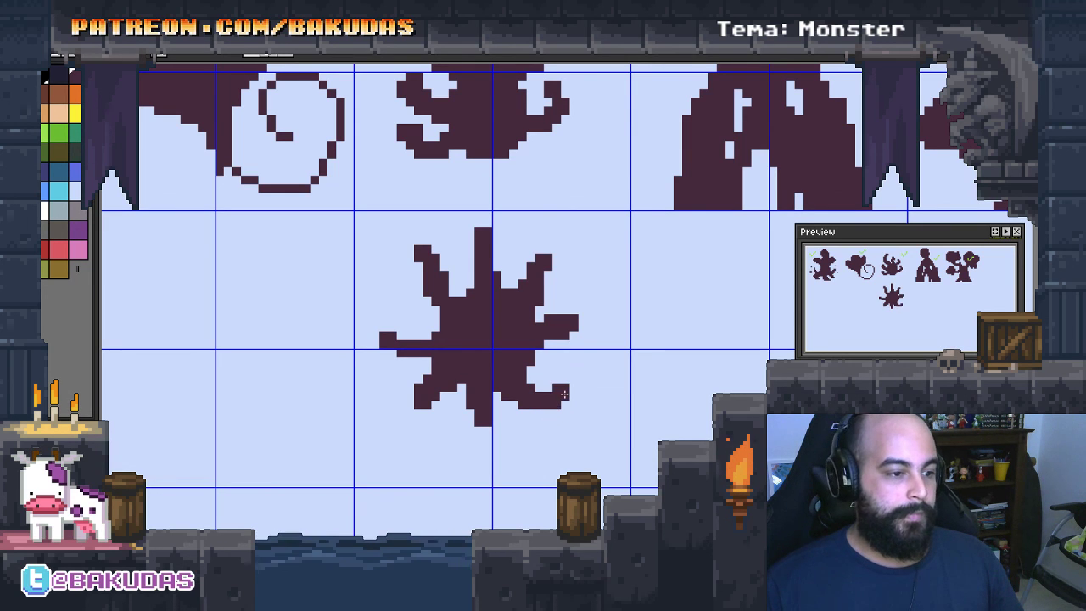
pyautogui.scroll(2, 318, 391)
# Add a block above the lower-left arm and lengthen the upper arms into hooks
pyautogui.click(459, 393)
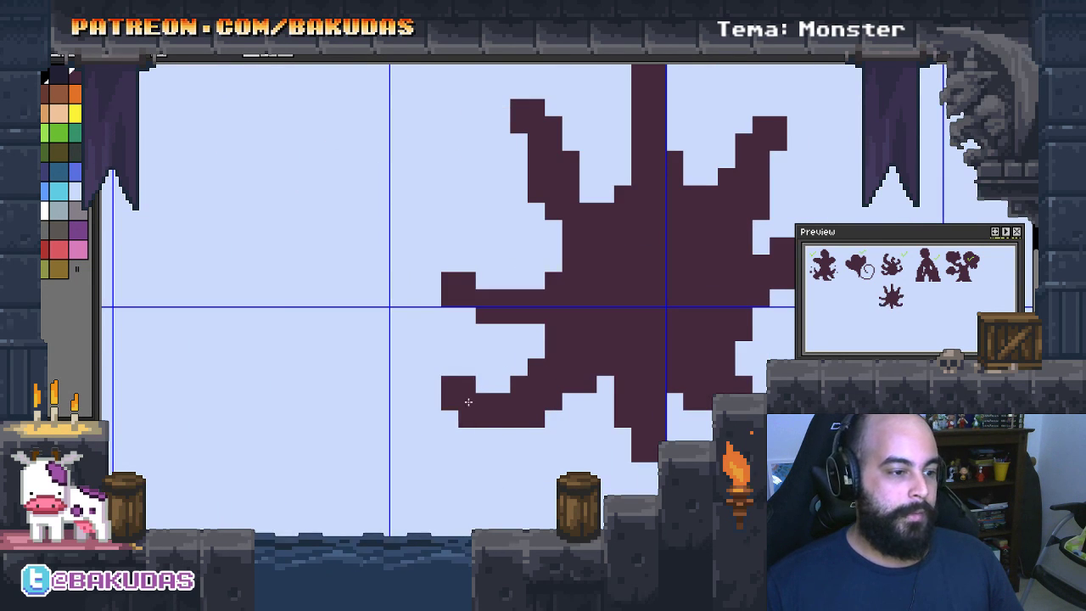
pyautogui.scroll(2, 467, 420)
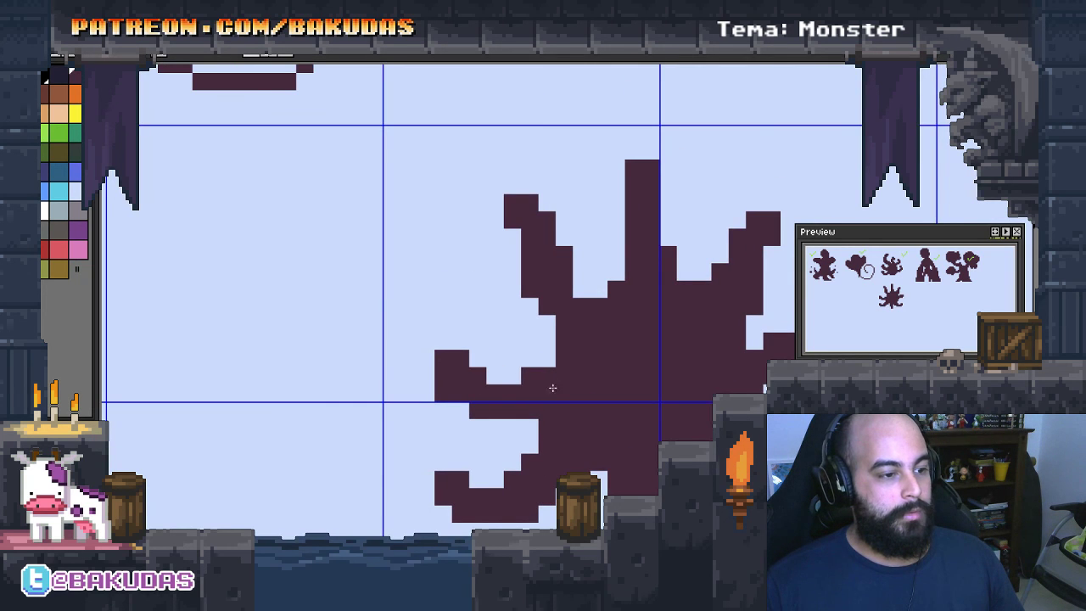
pyautogui.scroll(-1, 552, 387)
pyautogui.scroll(1, 556, 373)
pyautogui.scroll(-2, 560, 356)
pyautogui.scroll(1, 569, 345)
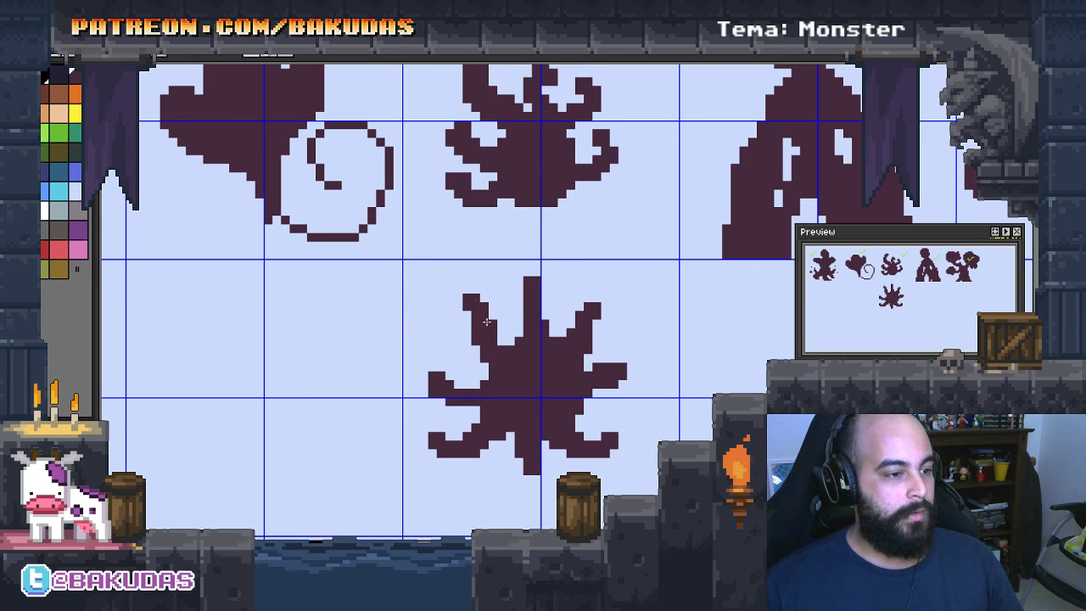
pyautogui.moveTo(465, 322)
pyautogui.mouseDown()
pyautogui.moveTo(434, 272)
pyautogui.moveTo(467, 316)
pyautogui.mouseUp()
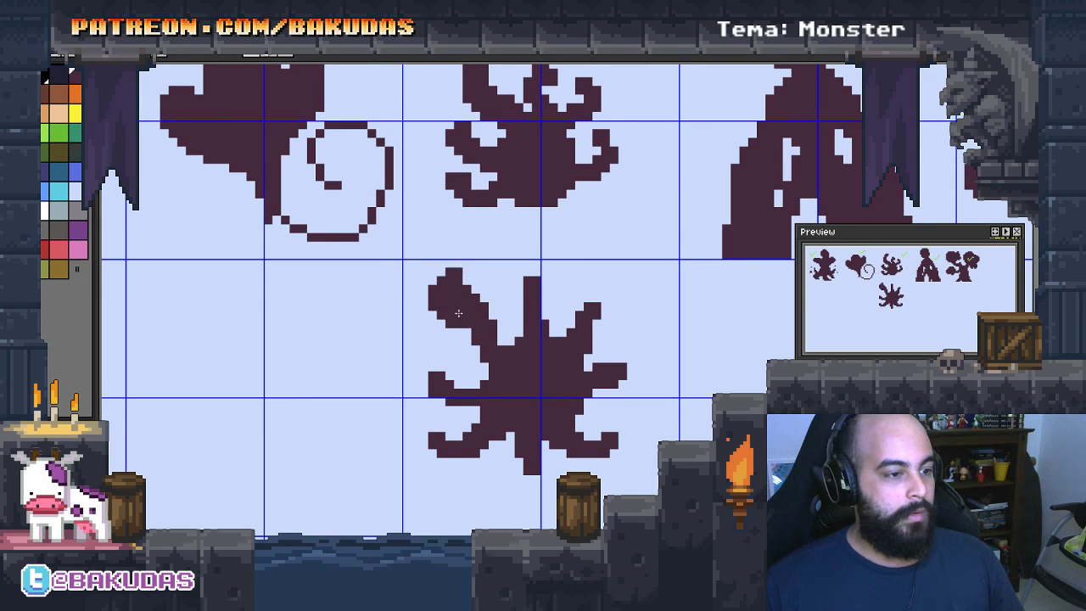
pyautogui.hscroll(1, 607, 352)
pyautogui.moveTo(567, 321); pyautogui.dragTo(585, 285)
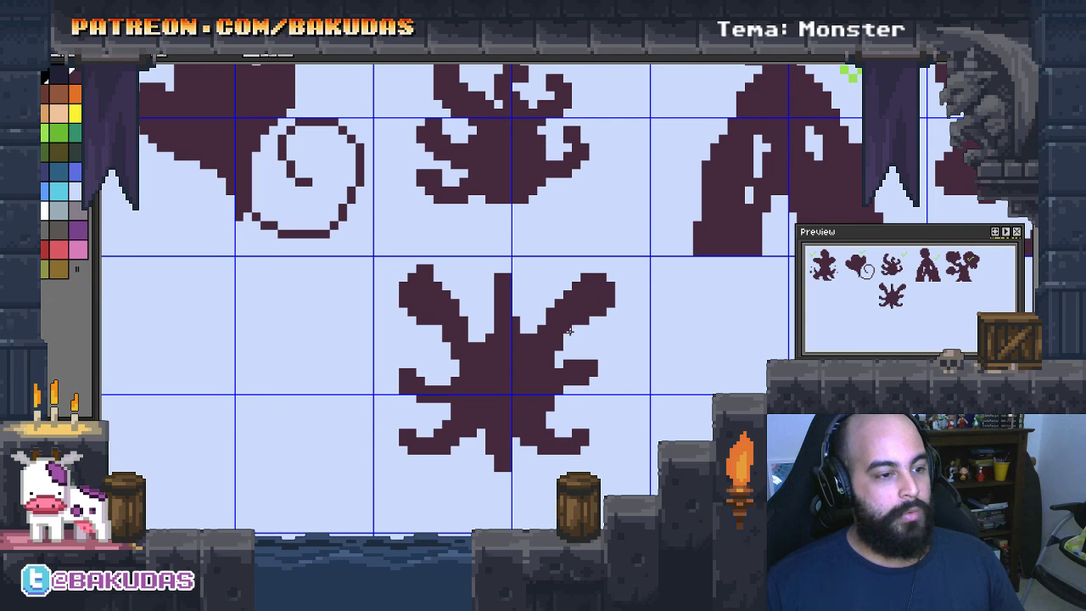
# Repaint the stem below the creature and erase the base's right arm and foot block
pyautogui.scroll(-1, 577, 339)
pyautogui.scroll(2, 560, 314)
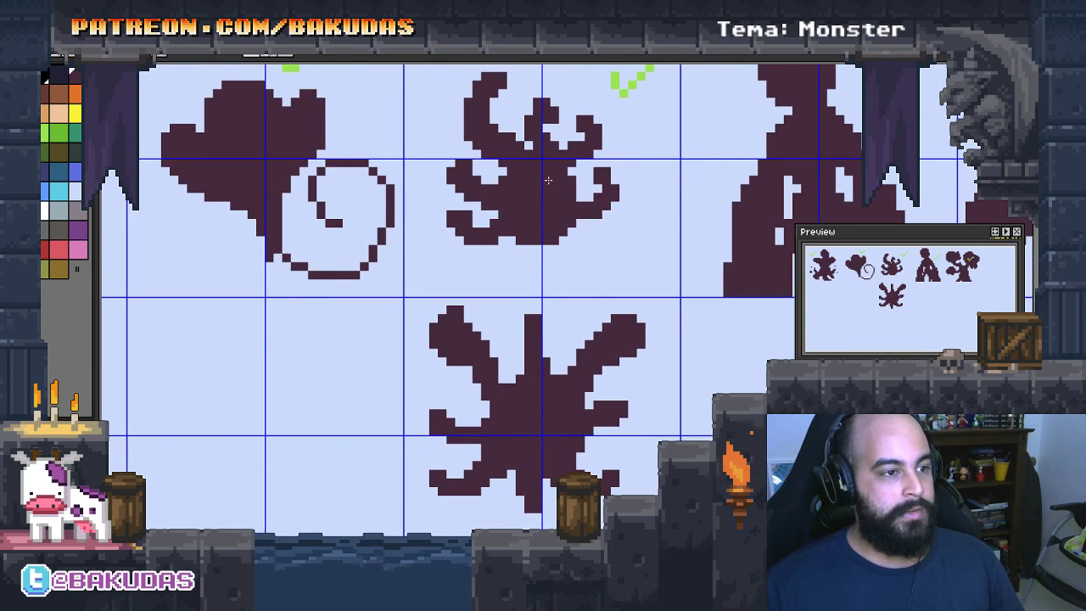
pyautogui.scroll(1, 537, 278)
pyautogui.scroll(-1, 556, 335)
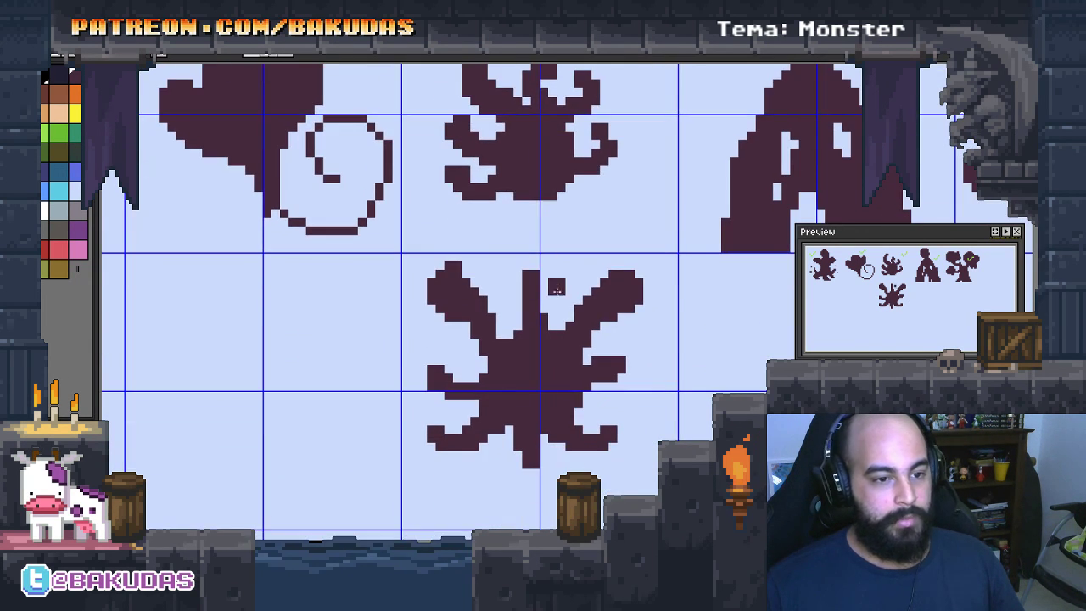
pyautogui.scroll(1, 536, 348)
pyautogui.scroll(2, 537, 348)
pyautogui.scroll(1, 536, 339)
pyautogui.moveTo(538, 311)
pyautogui.mouseDown()
pyautogui.moveTo(500, 276)
pyautogui.moveTo(499, 315)
pyautogui.moveTo(425, 382)
pyautogui.moveTo(594, 378)
pyautogui.moveTo(496, 367)
pyautogui.moveTo(529, 293)
pyautogui.moveTo(548, 353)
pyautogui.moveTo(662, 382)
pyautogui.mouseUp()
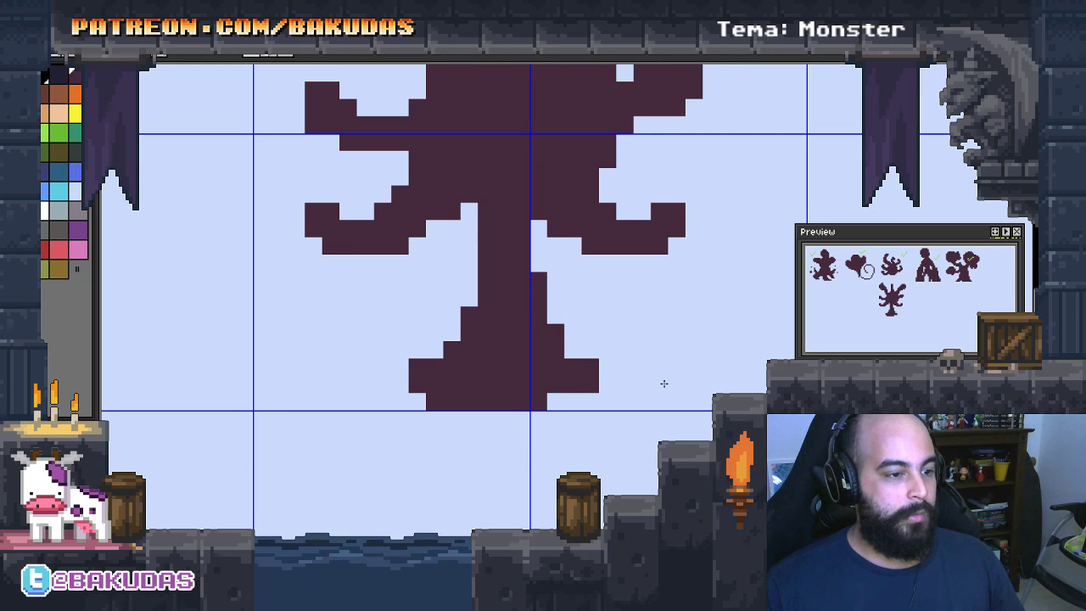
pyautogui.moveTo(591, 391)
pyautogui.mouseDown()
pyautogui.moveTo(565, 403)
pyautogui.moveTo(624, 420)
pyautogui.moveTo(607, 419)
pyautogui.mouseUp()
pyautogui.moveTo(590, 385); pyautogui.dragTo(586, 405)
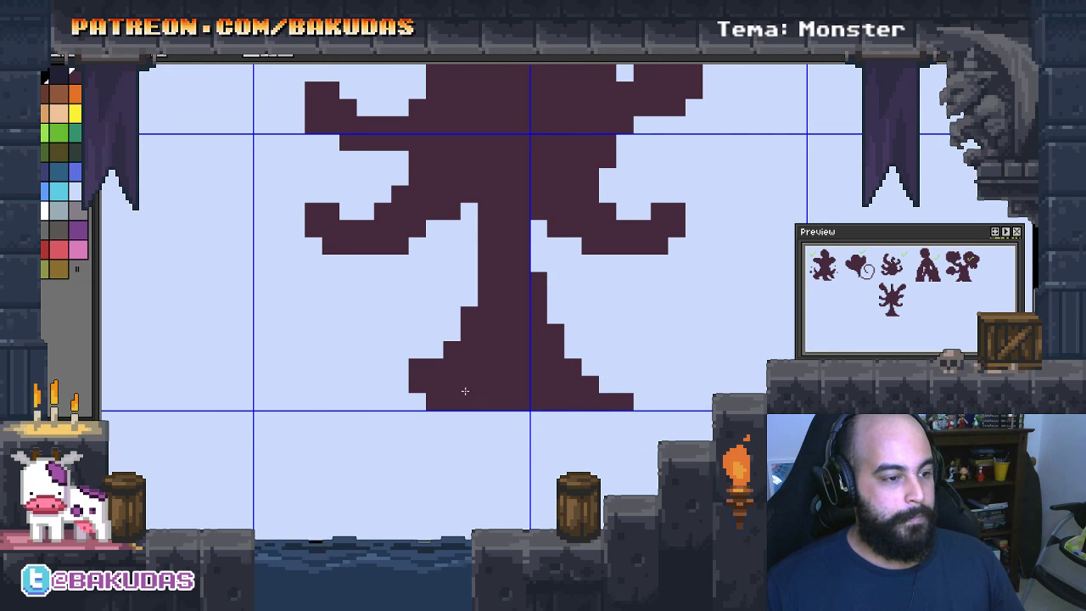
# Extend the base's bottom row left and add step pixels, undoing the extra column
pyautogui.moveTo(428, 428)
pyautogui.mouseDown()
pyautogui.moveTo(504, 424)
pyautogui.moveTo(424, 399)
pyautogui.mouseUp()
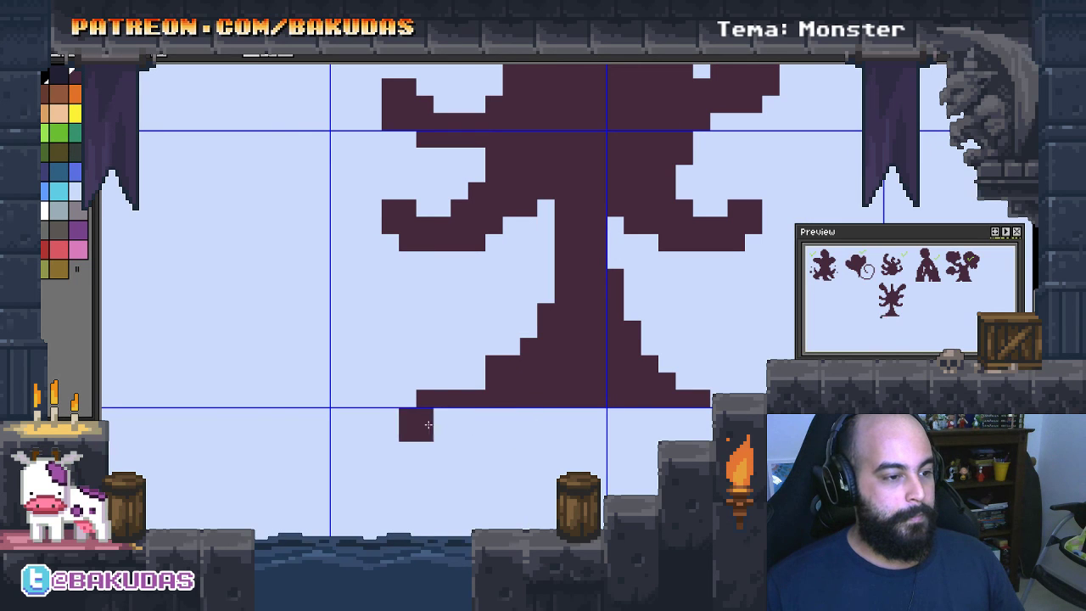
pyautogui.rightClick(429, 425)
pyautogui.click(477, 382)
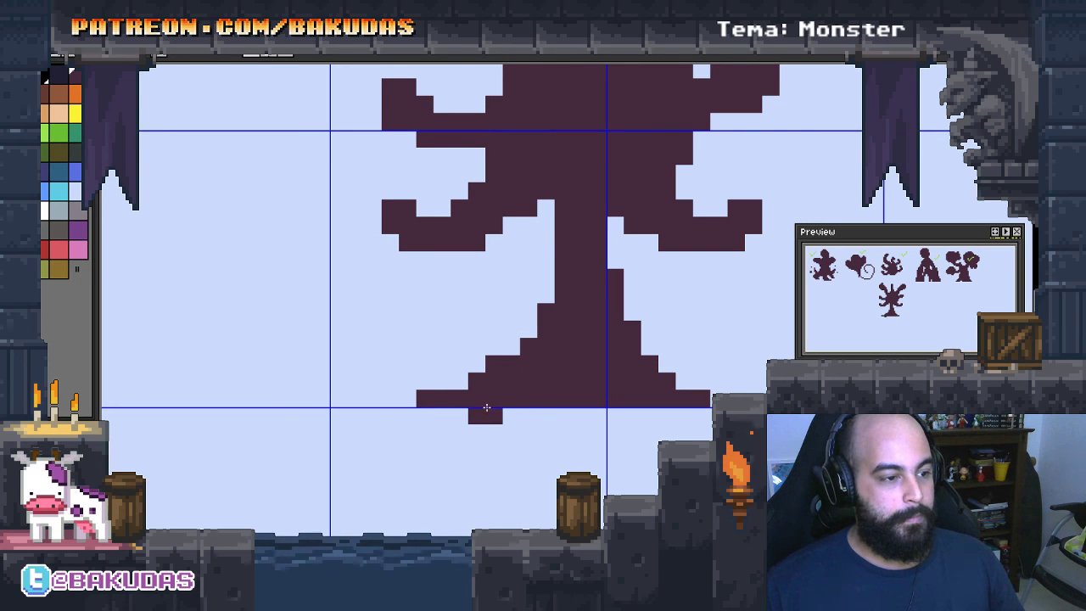
pyautogui.click(460, 380)
pyautogui.moveTo(476, 364); pyautogui.dragTo(495, 346)
pyautogui.hotkey('ctrl', 'z')
pyautogui.hotkey('ctrl', 'z')
# Thicken the lower-left branch, undoing the extra pixels added below it
pyautogui.moveTo(570, 334)
pyautogui.mouseDown()
pyautogui.moveTo(512, 403)
pyautogui.moveTo(613, 473)
pyautogui.mouseUp()
pyautogui.moveTo(423, 407); pyautogui.dragTo(391, 428)
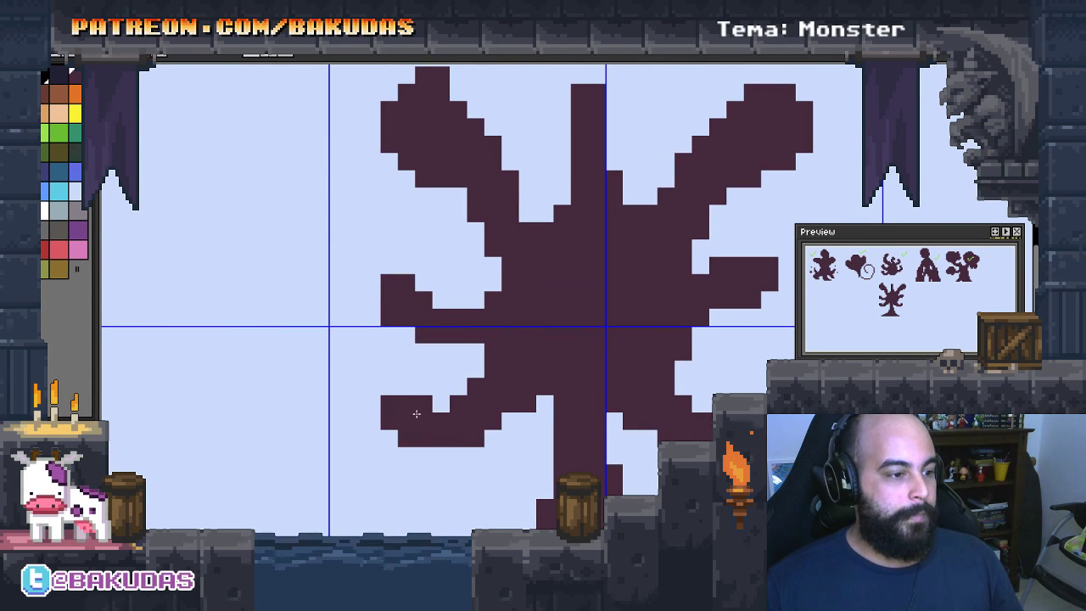
pyautogui.click(391, 429)
pyautogui.click(381, 465)
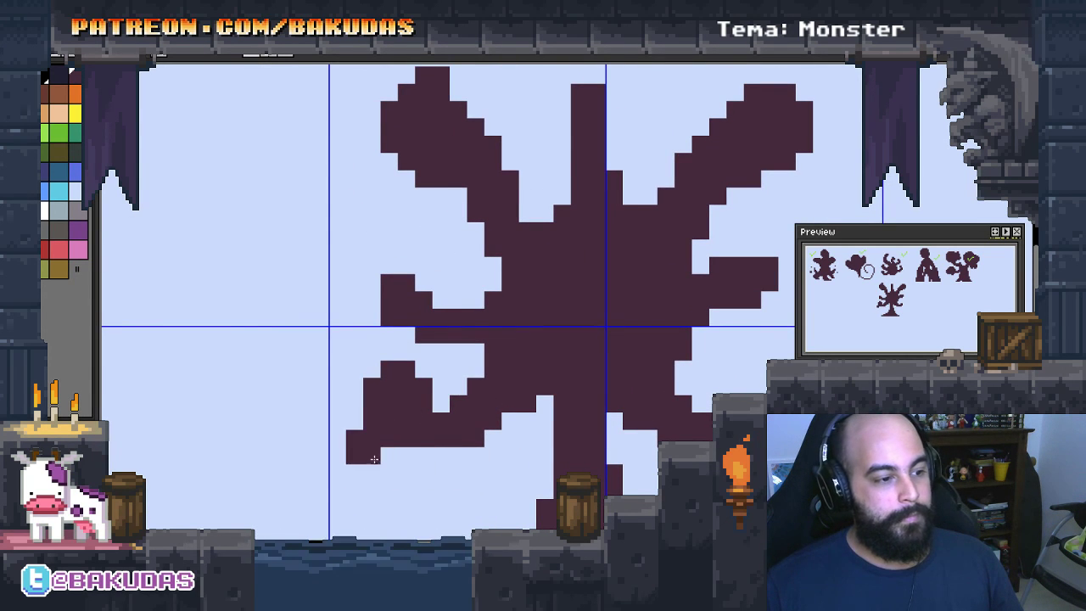
pyautogui.hotkey('ctrl', 'z')
pyautogui.hotkey('ctrl', 'z')
pyautogui.moveTo(749, 414)
pyautogui.mouseDown()
pyautogui.moveTo(670, 418)
pyautogui.moveTo(673, 377)
pyautogui.moveTo(691, 425)
pyautogui.mouseUp()
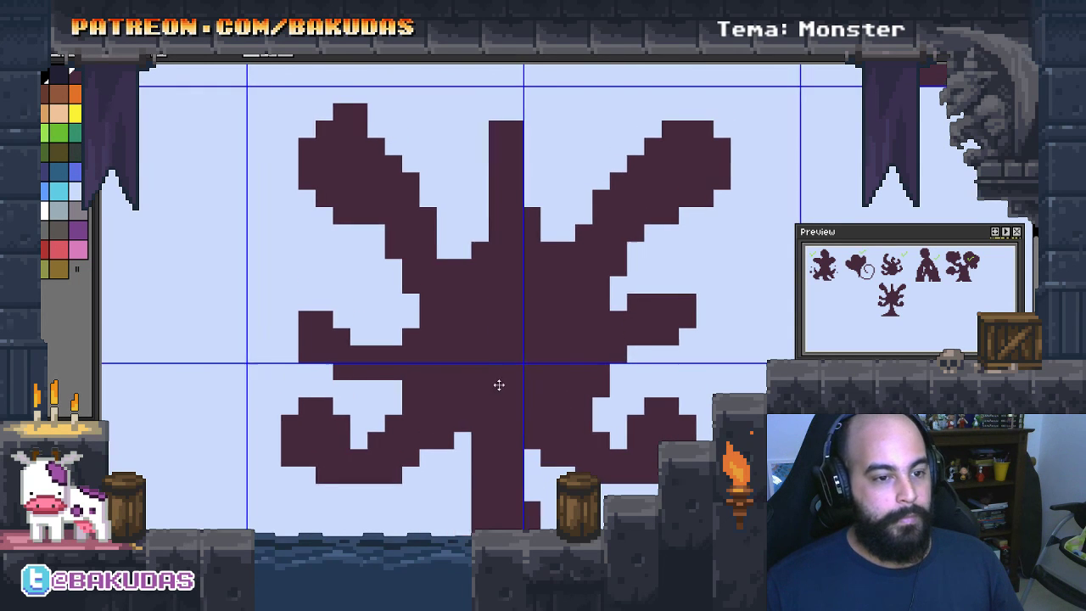
pyautogui.scroll(-1, 547, 354)
pyautogui.moveTo(547, 353); pyautogui.dragTo(550, 434)
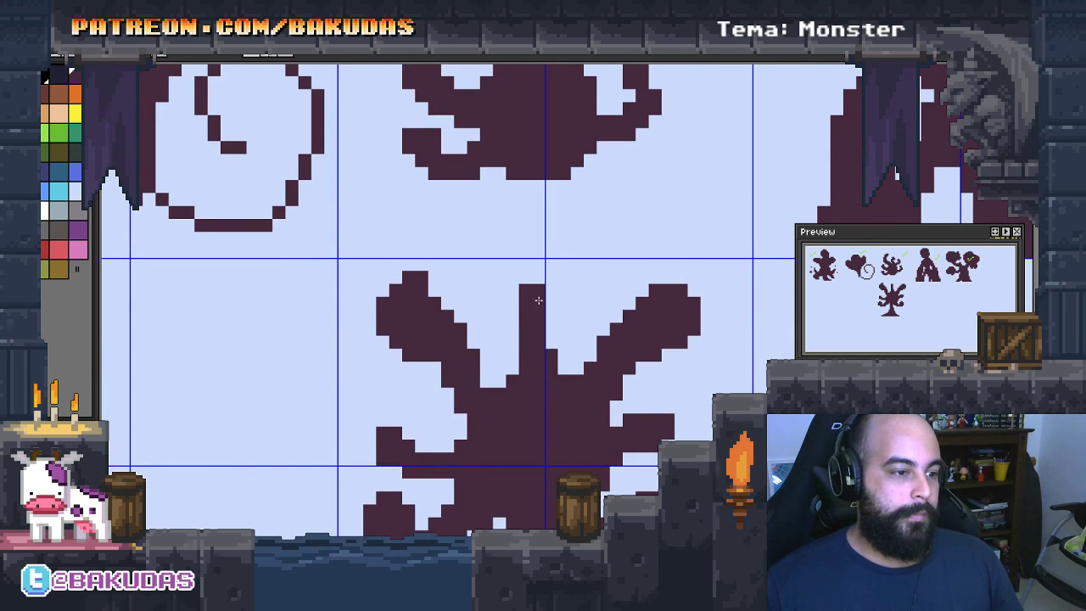
# Erase pixels at the trunk's top left and extend the left branch tip up and right
pyautogui.moveTo(525, 288); pyautogui.dragTo(524, 325)
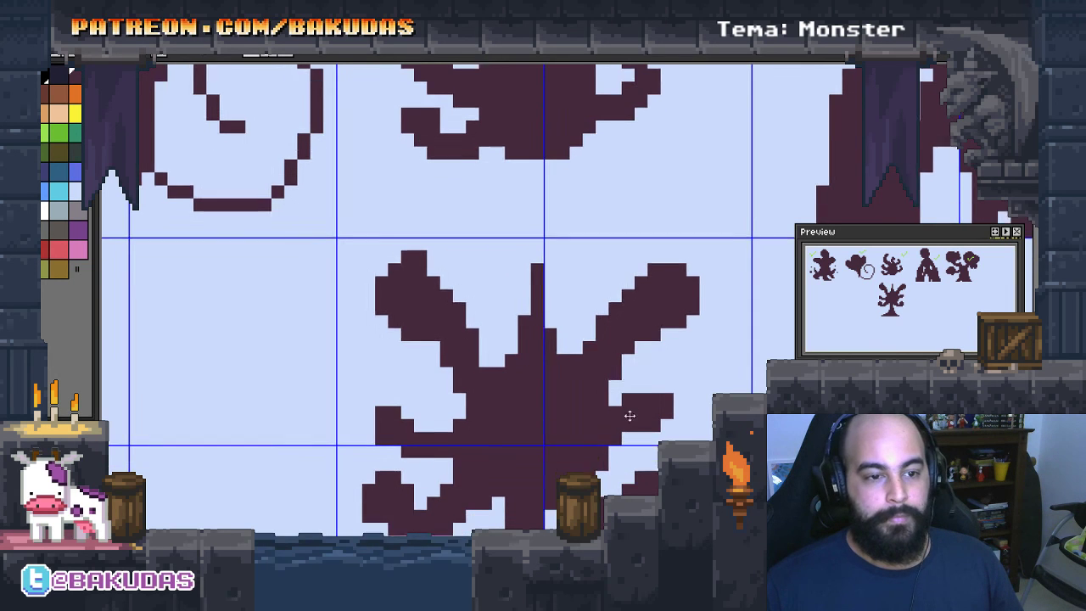
pyautogui.scroll(-1, 626, 413)
pyautogui.moveTo(631, 465)
pyautogui.mouseDown()
pyautogui.moveTo(631, 431)
pyautogui.moveTo(589, 447)
pyautogui.mouseUp()
pyautogui.scroll(-1, 631, 431)
pyautogui.scroll(-1, 636, 417)
pyautogui.scroll(2, 470, 353)
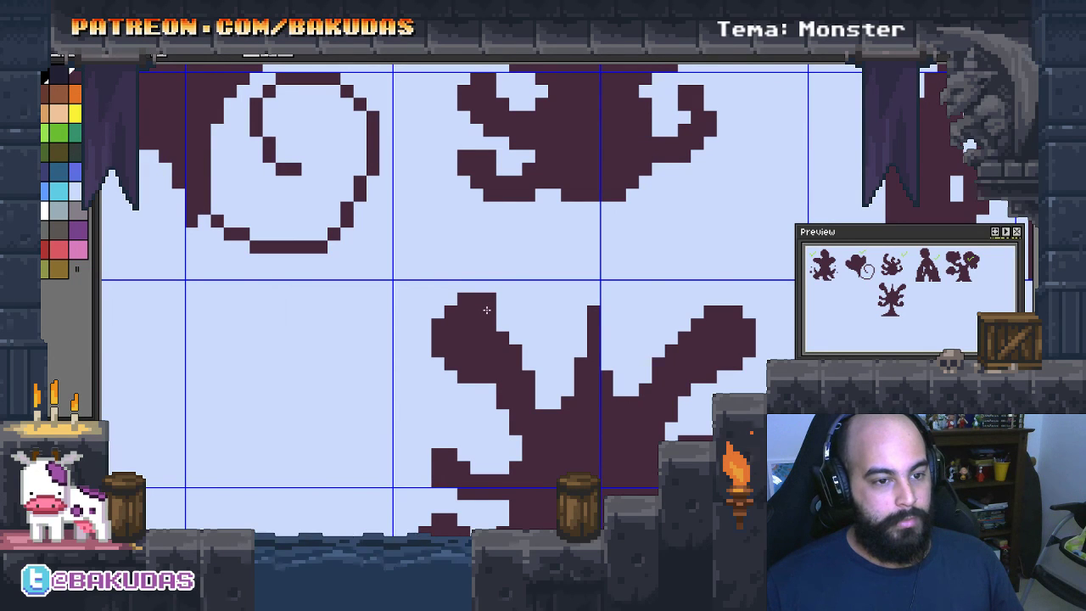
pyautogui.moveTo(487, 310); pyautogui.dragTo(503, 302)
pyautogui.scroll(-1, 585, 399)
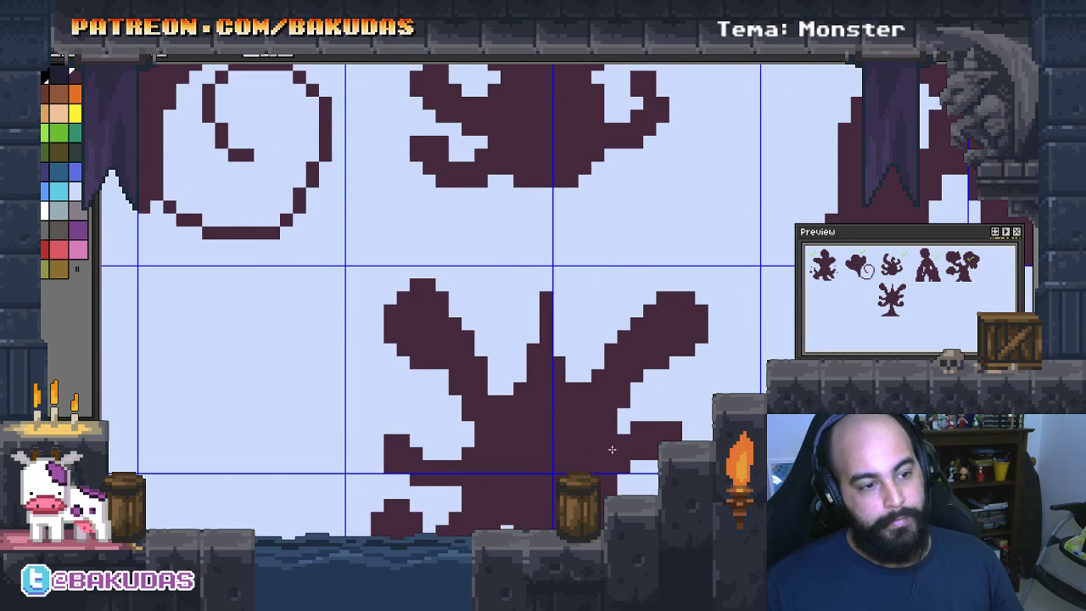
pyautogui.scroll(-1, 584, 400)
pyautogui.scroll(1, 441, 342)
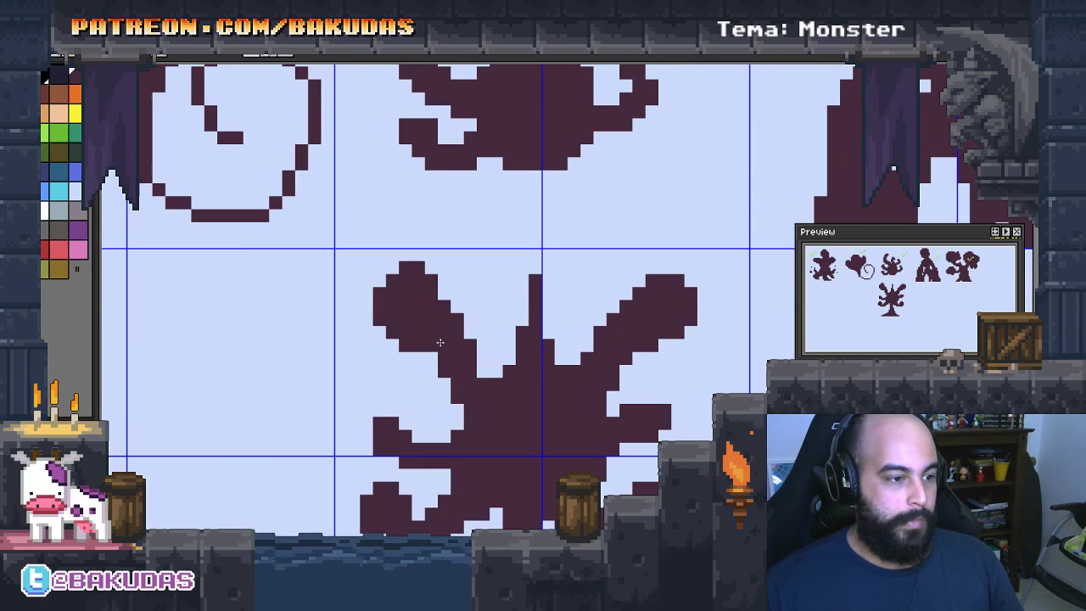
# Sketch a small loop body with a curl along the bottom in the empty cell
pyautogui.scroll(-1, 551, 431)
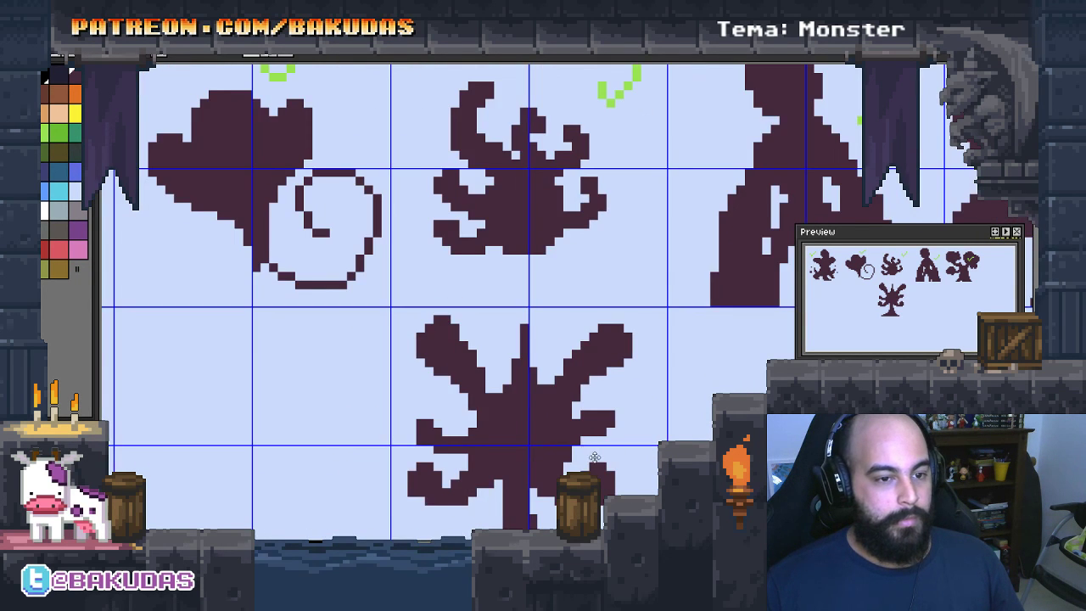
pyautogui.scroll(-1, 580, 484)
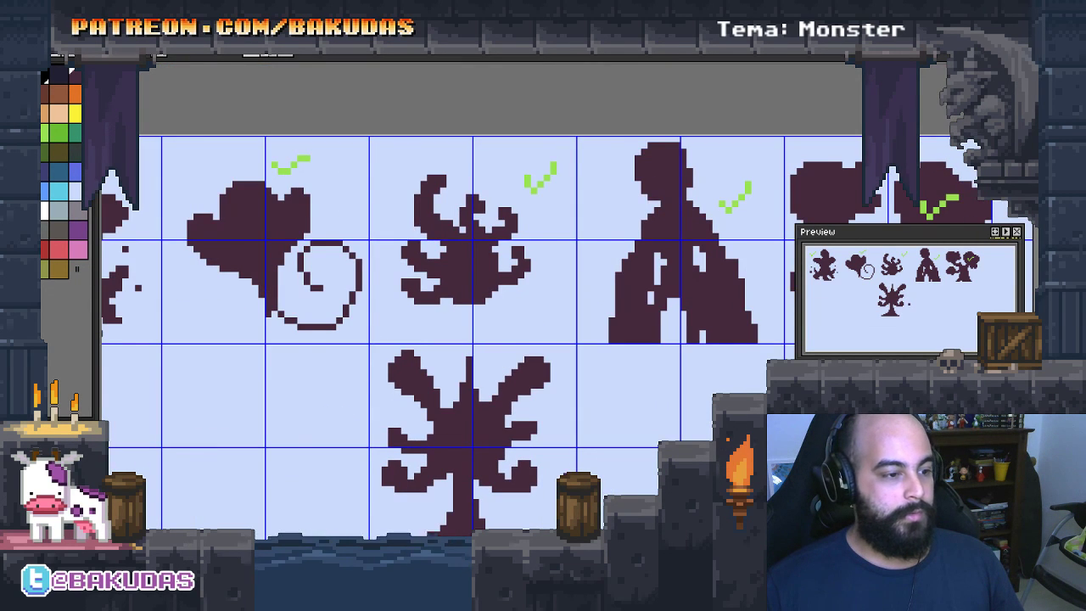
pyautogui.moveTo(406, 470); pyautogui.dragTo(576, 401)
pyautogui.moveTo(383, 368); pyautogui.dragTo(383, 320)
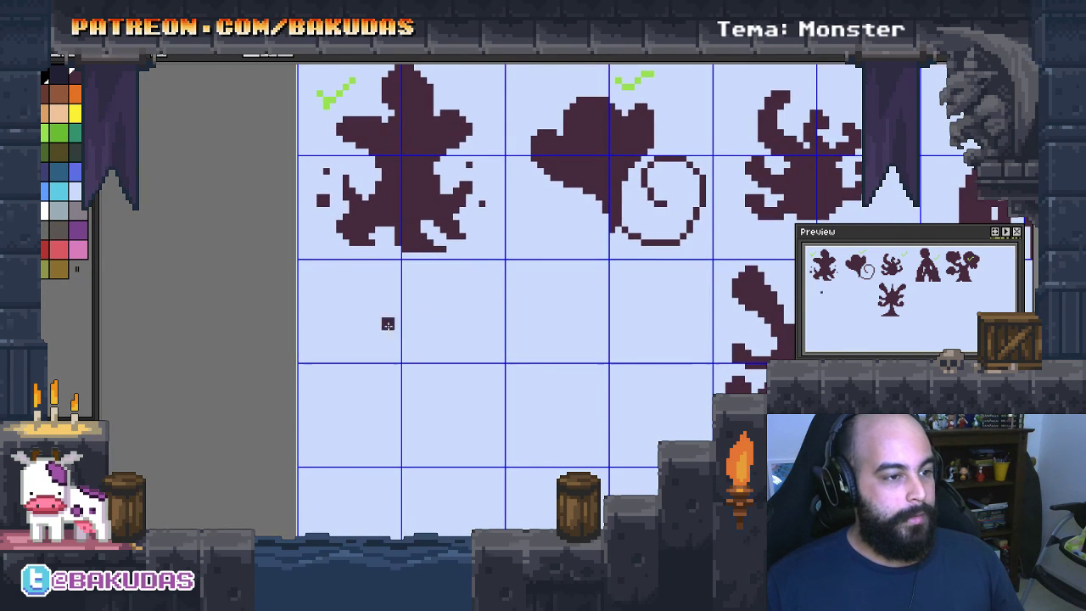
pyautogui.scroll(1, 383, 320)
pyautogui.moveTo(587, 308)
pyautogui.mouseDown()
pyautogui.moveTo(547, 380)
pyautogui.moveTo(552, 310)
pyautogui.moveTo(512, 400)
pyautogui.moveTo(526, 384)
pyautogui.moveTo(514, 369)
pyautogui.moveTo(484, 370)
pyautogui.moveTo(478, 385)
pyautogui.mouseUp()
pyautogui.scroll(-1, 512, 400)
pyautogui.scroll(1, 507, 395)
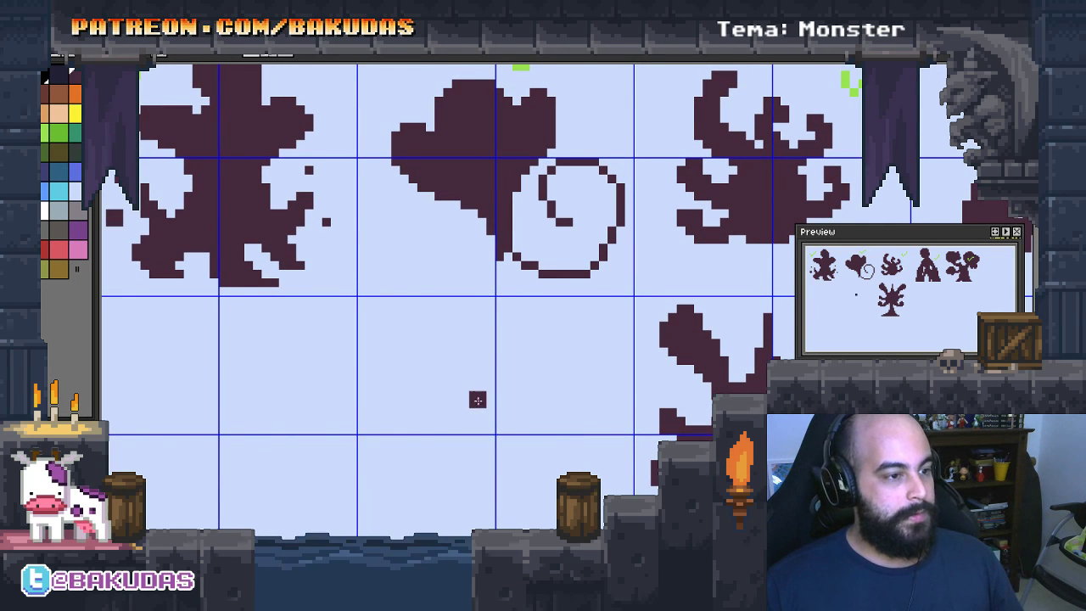
pyautogui.moveTo(455, 395)
pyautogui.mouseDown()
pyautogui.moveTo(451, 364)
pyautogui.moveTo(490, 356)
pyautogui.moveTo(474, 396)
pyautogui.moveTo(481, 383)
pyautogui.moveTo(402, 383)
pyautogui.mouseUp()
pyautogui.moveTo(395, 421); pyautogui.dragTo(437, 440)
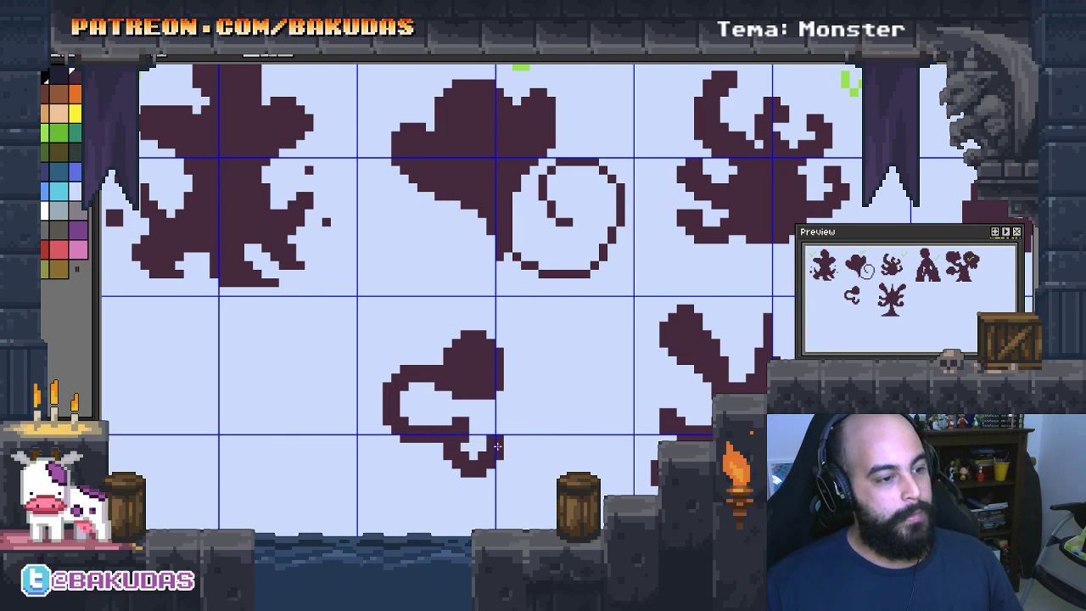
# Fill the loop solid maroon and add a head bump and a curled arm
pyautogui.moveTo(473, 454)
pyautogui.mouseDown()
pyautogui.moveTo(478, 406)
pyautogui.moveTo(424, 416)
pyautogui.moveTo(461, 406)
pyautogui.moveTo(498, 417)
pyautogui.mouseUp()
pyautogui.moveTo(497, 359)
pyautogui.mouseDown()
pyautogui.moveTo(548, 331)
pyautogui.moveTo(508, 391)
pyautogui.moveTo(529, 341)
pyautogui.mouseUp()
pyautogui.moveTo(518, 400)
pyautogui.mouseDown()
pyautogui.moveTo(557, 401)
pyautogui.moveTo(553, 432)
pyautogui.mouseUp()
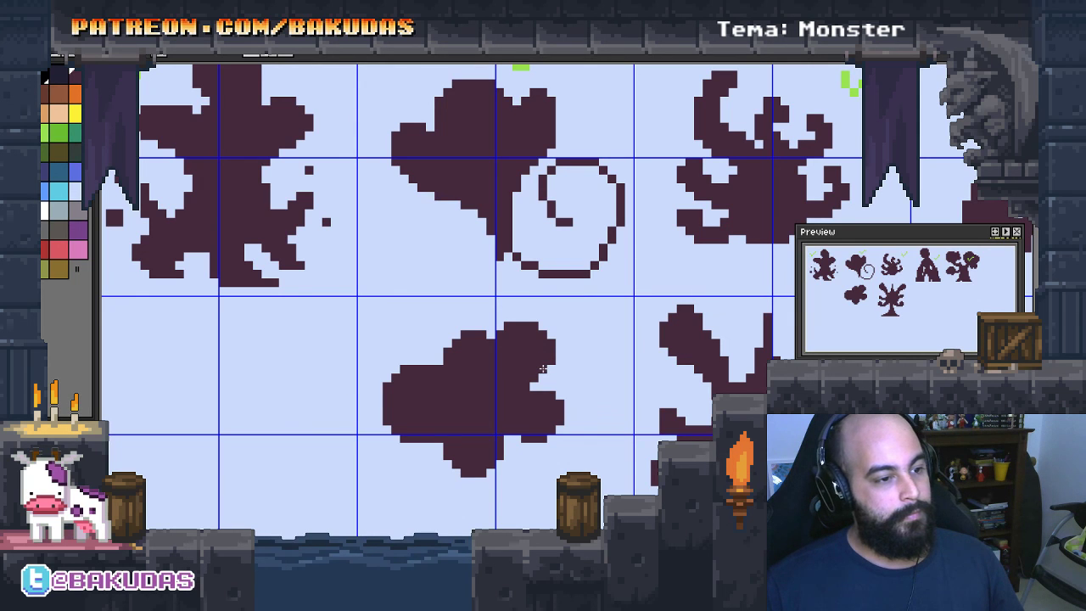
# Fill the small hole on the blob's right side, undoing the stray pixel blocks
pyautogui.scroll(1, 543, 369)
pyautogui.scroll(1, 544, 369)
pyautogui.click(547, 406)
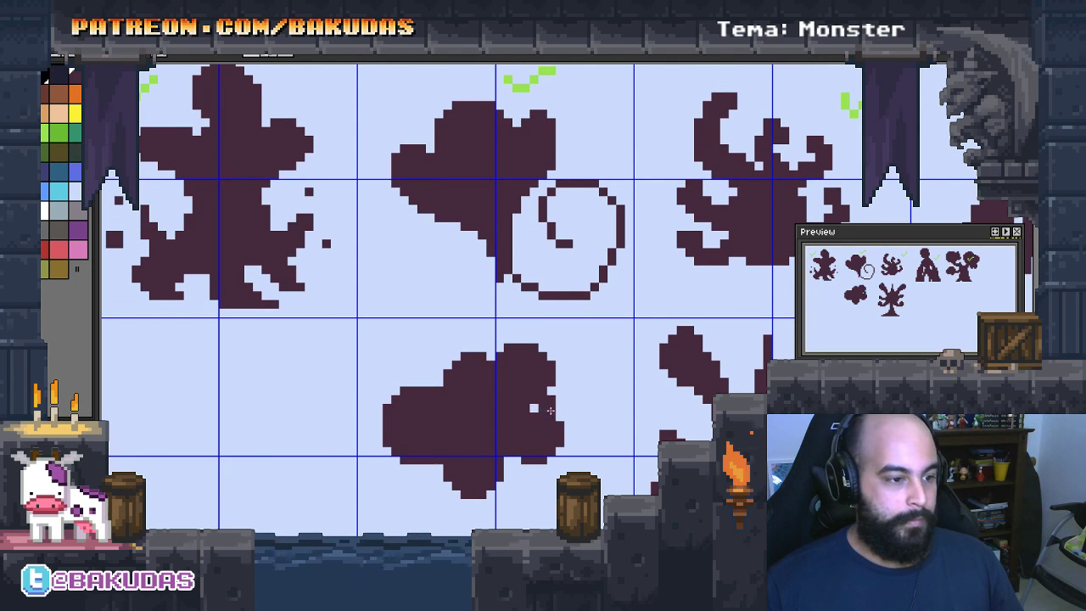
pyautogui.click(536, 406)
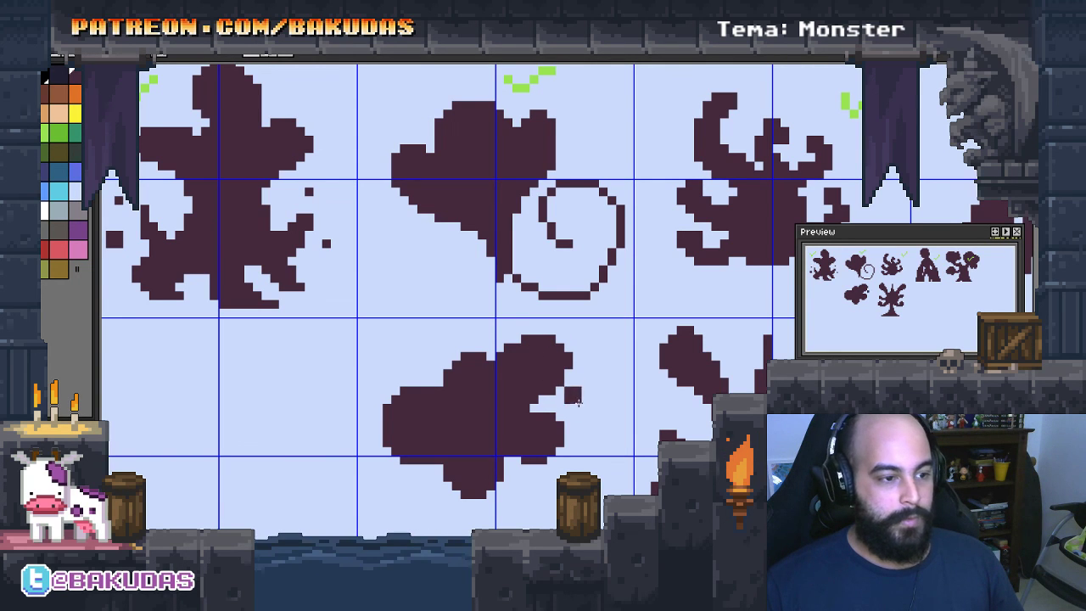
pyautogui.click(590, 395)
pyautogui.hotkey('ctrl', 'z')
pyautogui.scroll(1, 592, 406)
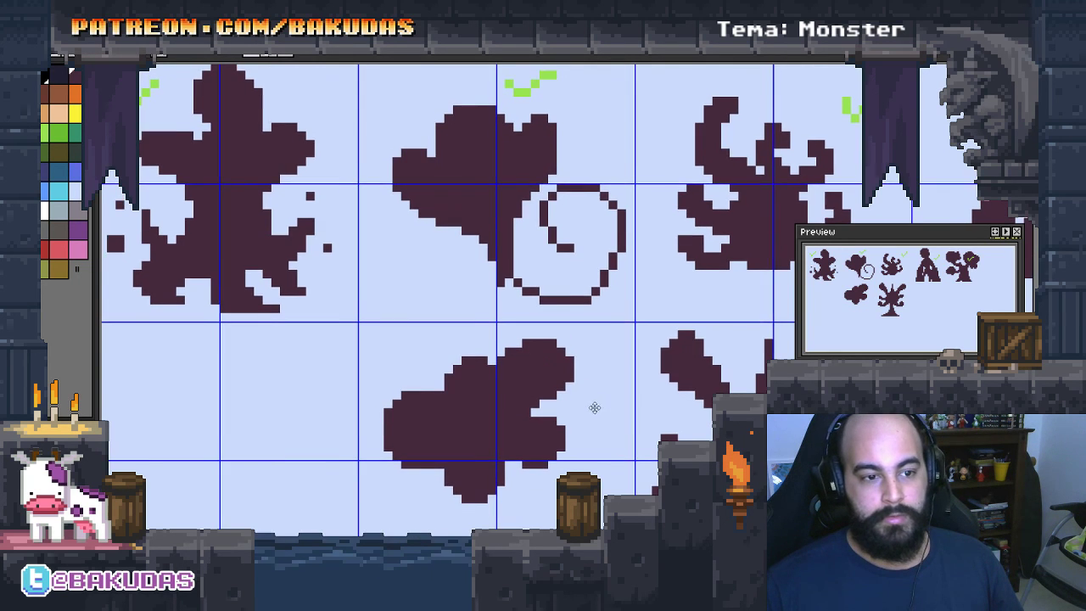
pyautogui.scroll(1, 585, 414)
pyautogui.hotkey('ctrl', 'z')
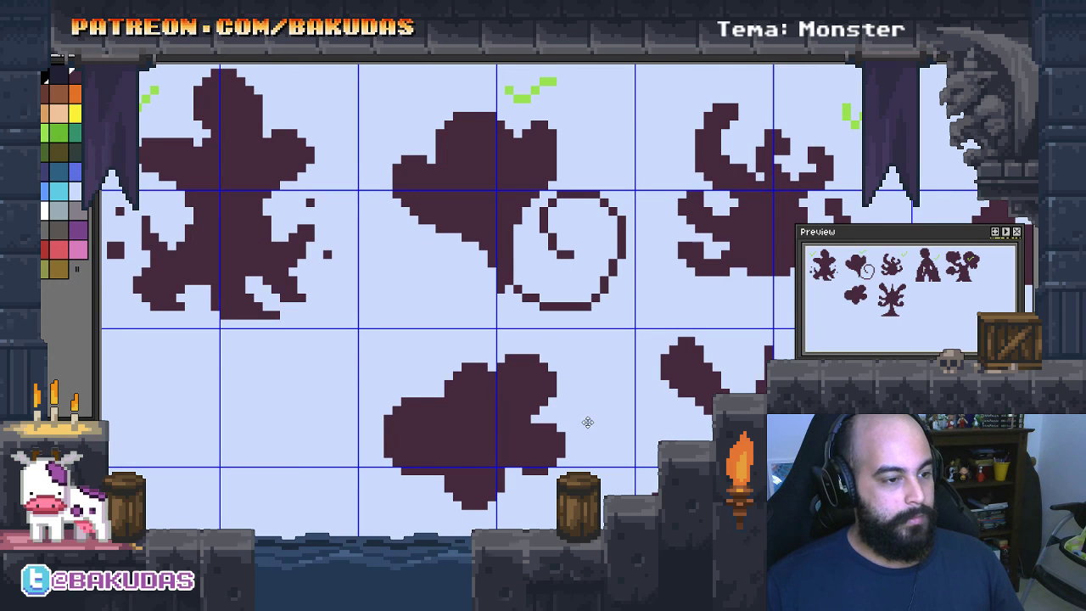
pyautogui.hotkey('ctrl', 'z')
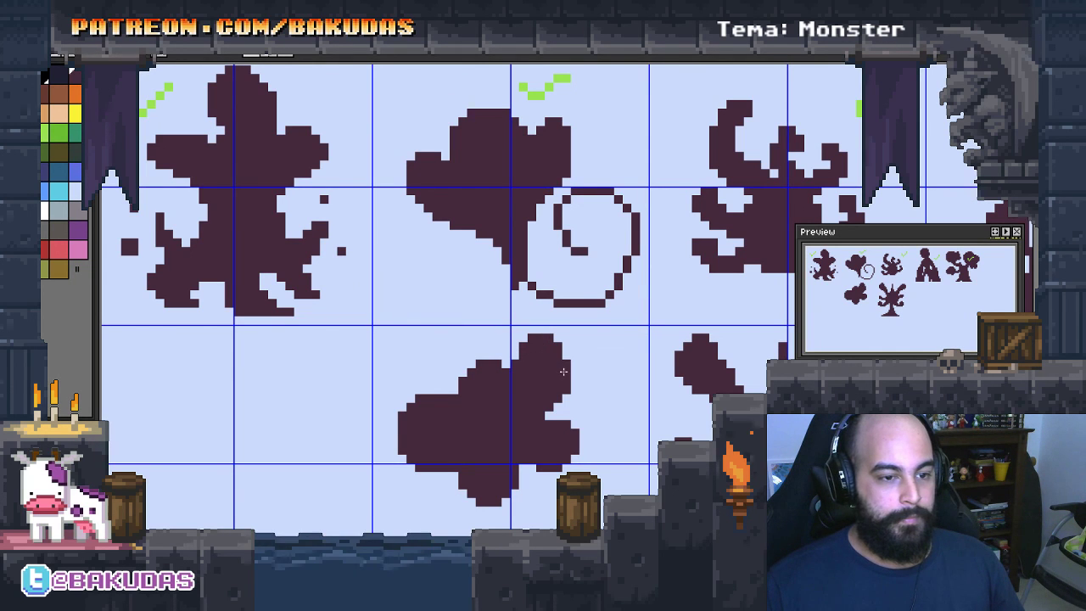
pyautogui.hotkey('ctrl', 'z')
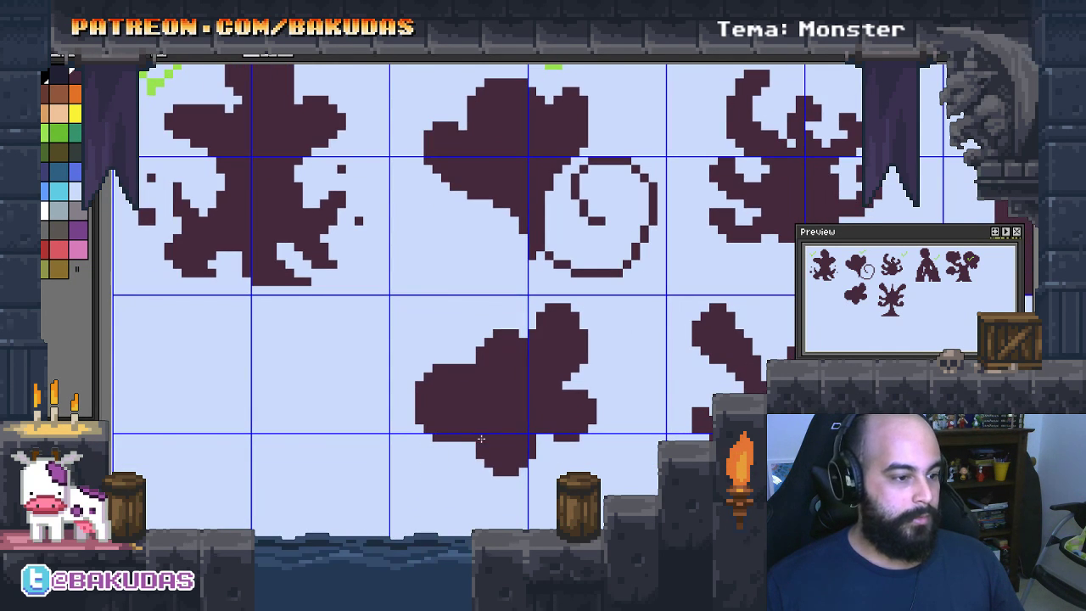
# Erase a notch in the blob's lower-left edge and repaint it into a pointed tip
pyautogui.moveTo(470, 443); pyautogui.dragTo(433, 420)
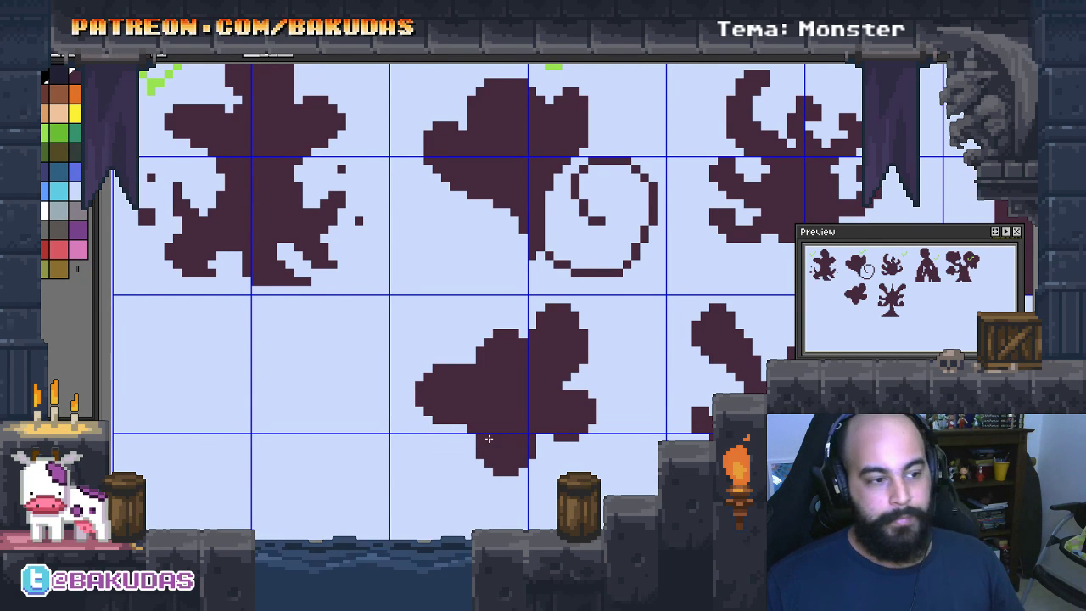
pyautogui.scroll(1, 484, 425)
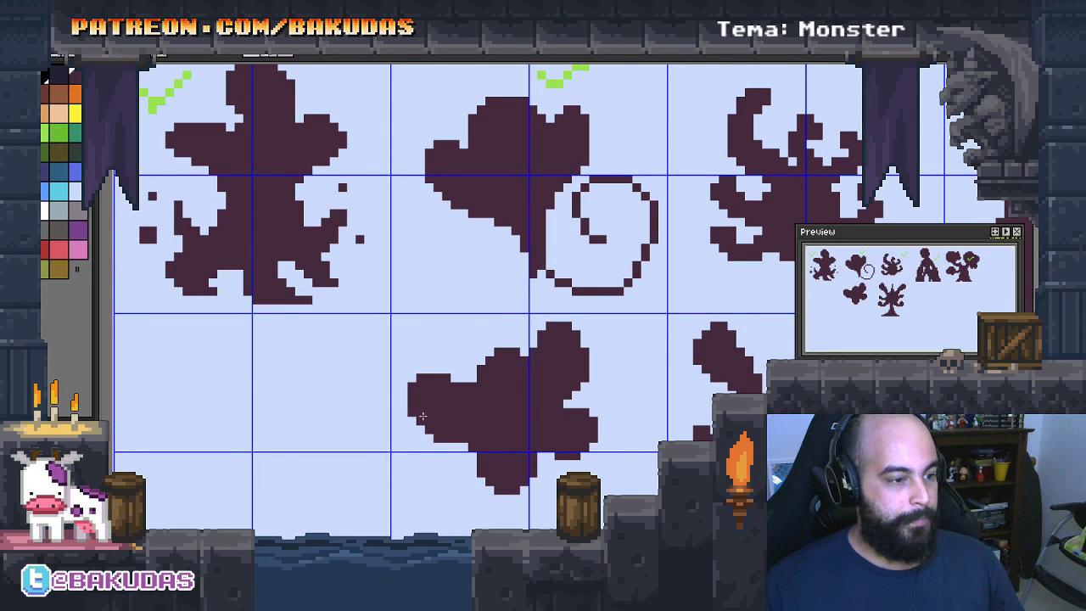
pyautogui.moveTo(422, 415); pyautogui.dragTo(433, 441)
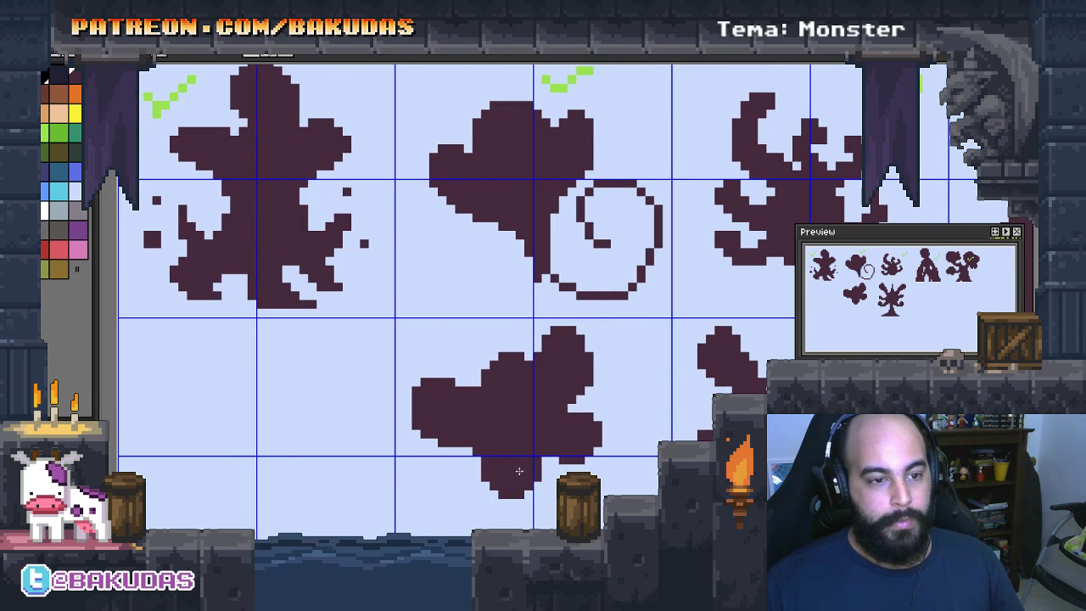
pyautogui.moveTo(514, 461); pyautogui.dragTo(502, 423)
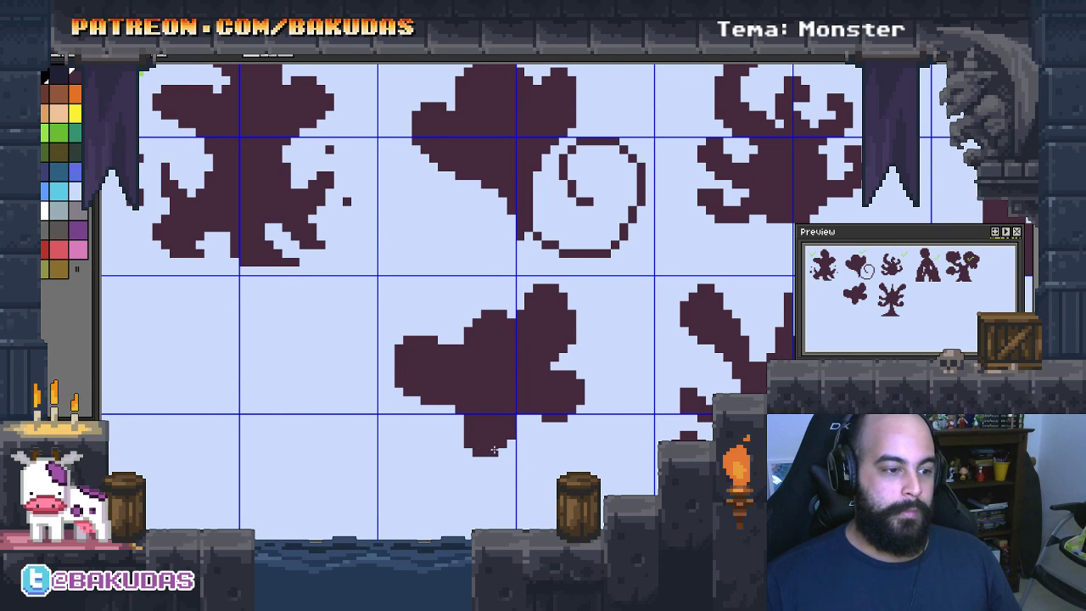
pyautogui.scroll(2, 494, 450)
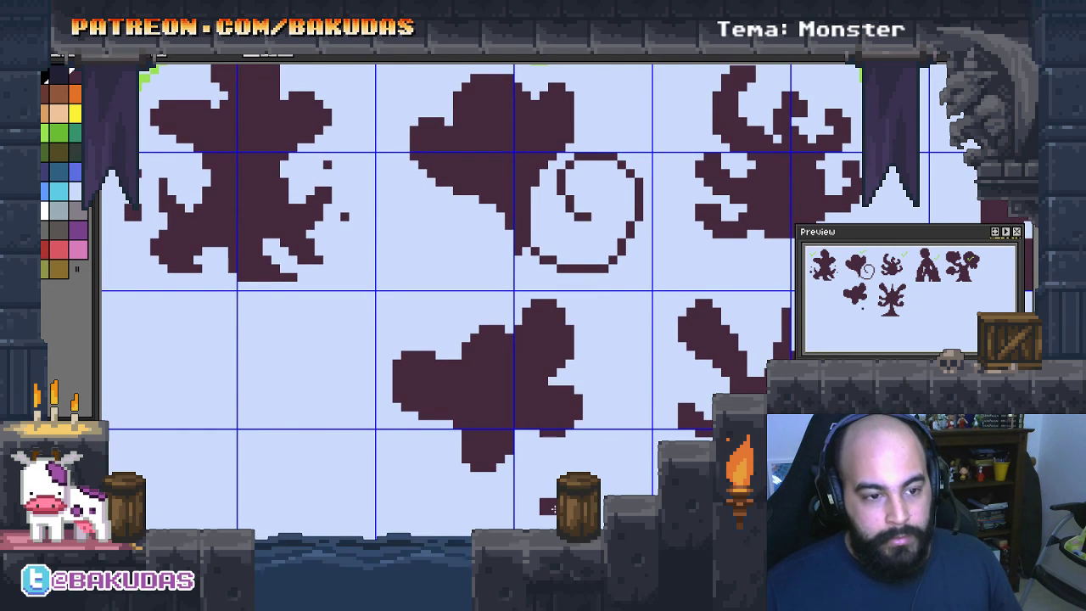
# Add a pixel below the blob and draw two thin tentacles, down-left and down-right
pyautogui.click(530, 498)
pyautogui.moveTo(534, 503)
pyautogui.mouseDown()
pyautogui.moveTo(577, 424)
pyautogui.moveTo(576, 458)
pyautogui.mouseUp()
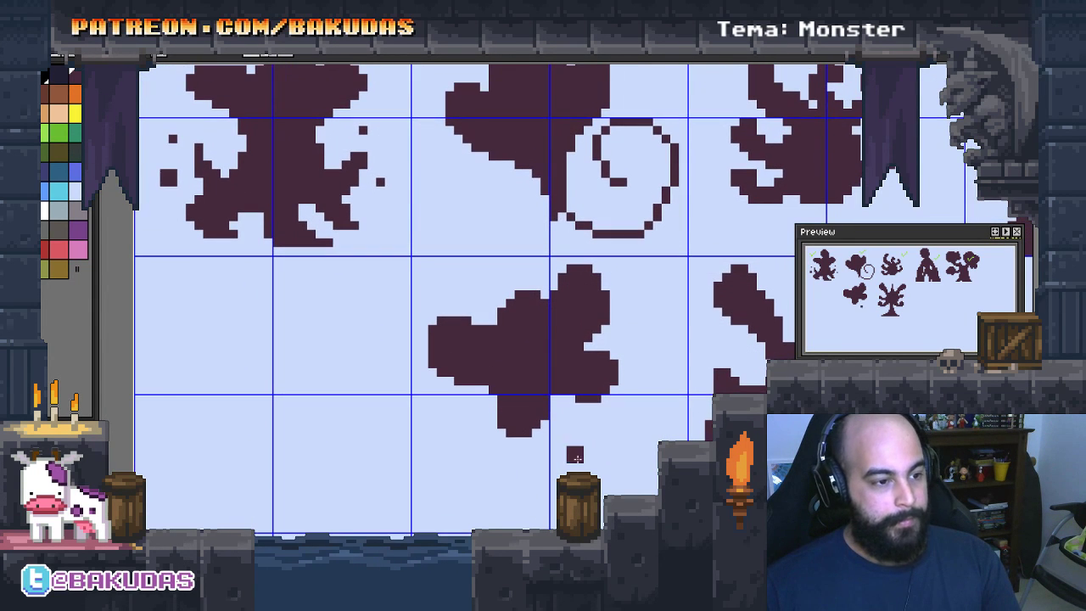
pyautogui.moveTo(484, 390); pyautogui.dragTo(465, 430)
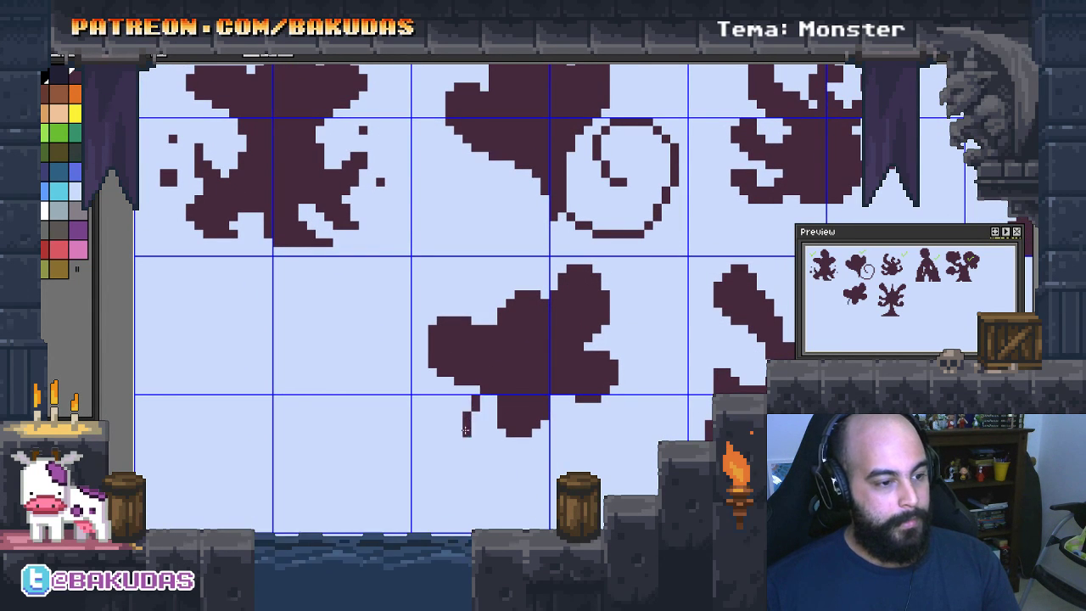
pyautogui.moveTo(556, 399); pyautogui.dragTo(573, 422)
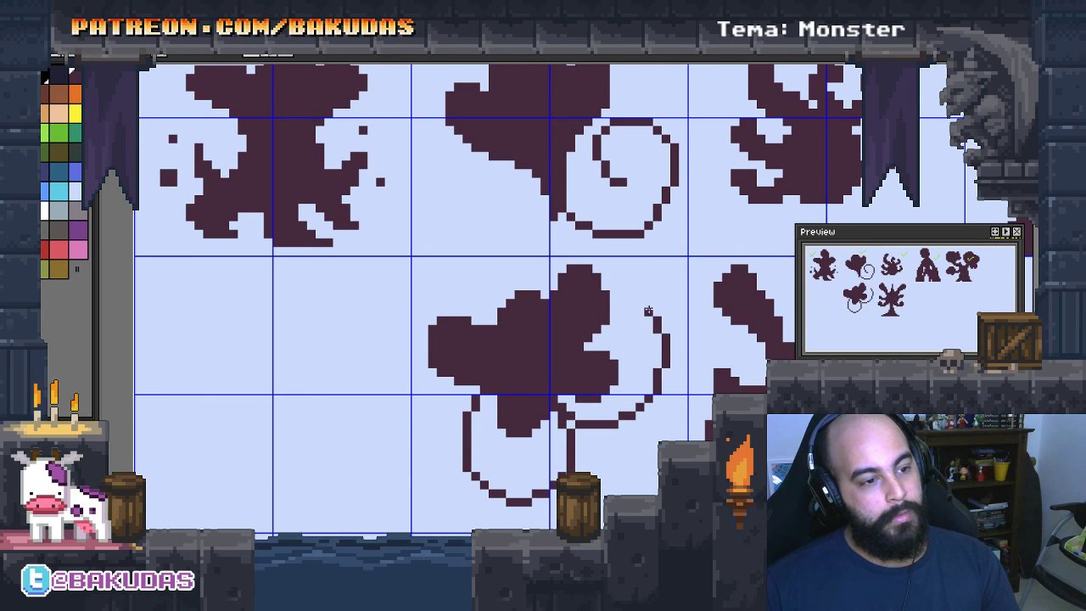
pyautogui.moveTo(544, 449); pyautogui.dragTo(559, 455)
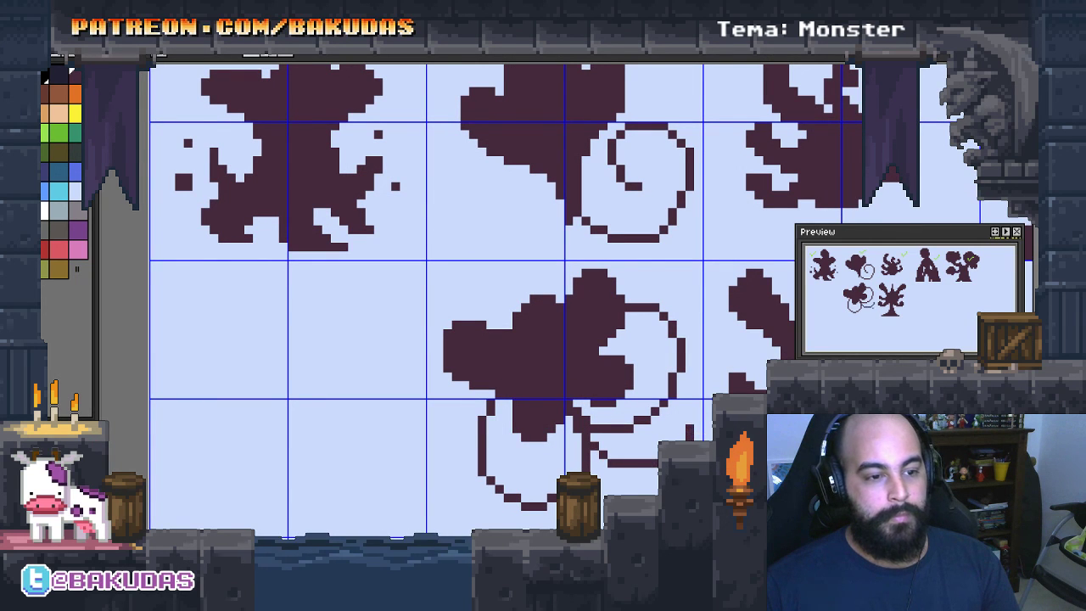
pyautogui.moveTo(543, 340); pyautogui.dragTo(521, 335)
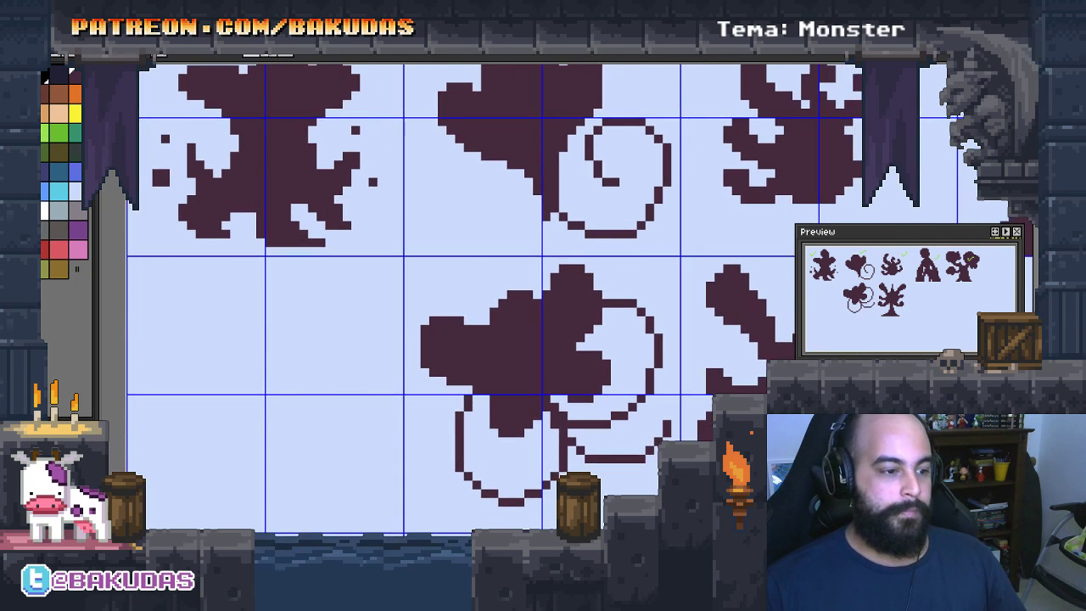
# Add dark pixels at the bottom and lower right of the circle tentacle
pyautogui.scroll(2, 569, 389)
pyautogui.scroll(-1, 569, 388)
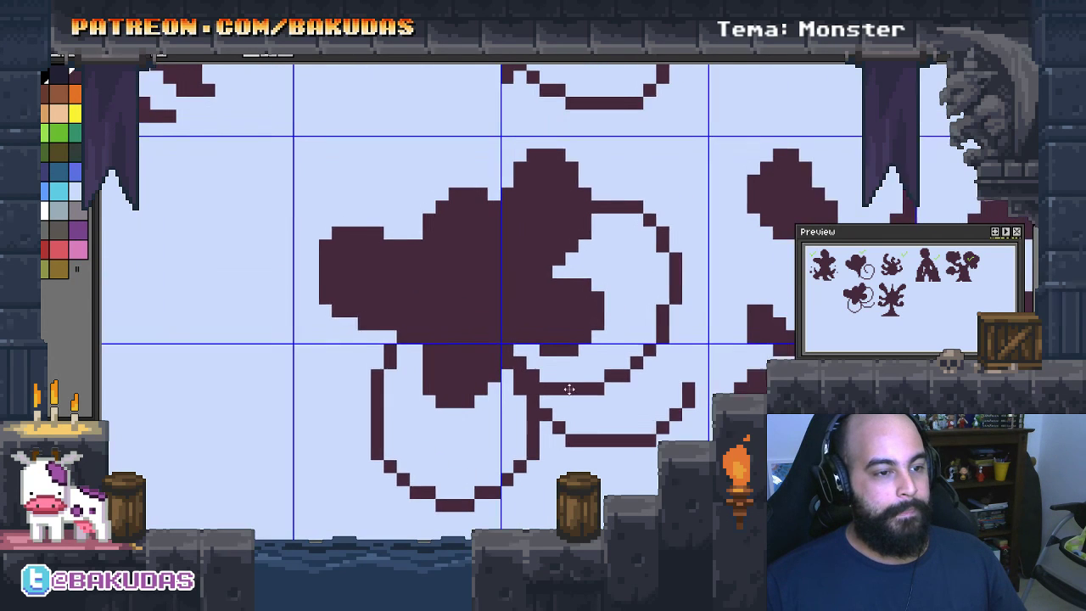
pyautogui.scroll(1, 655, 337)
pyautogui.moveTo(659, 304); pyautogui.dragTo(652, 337)
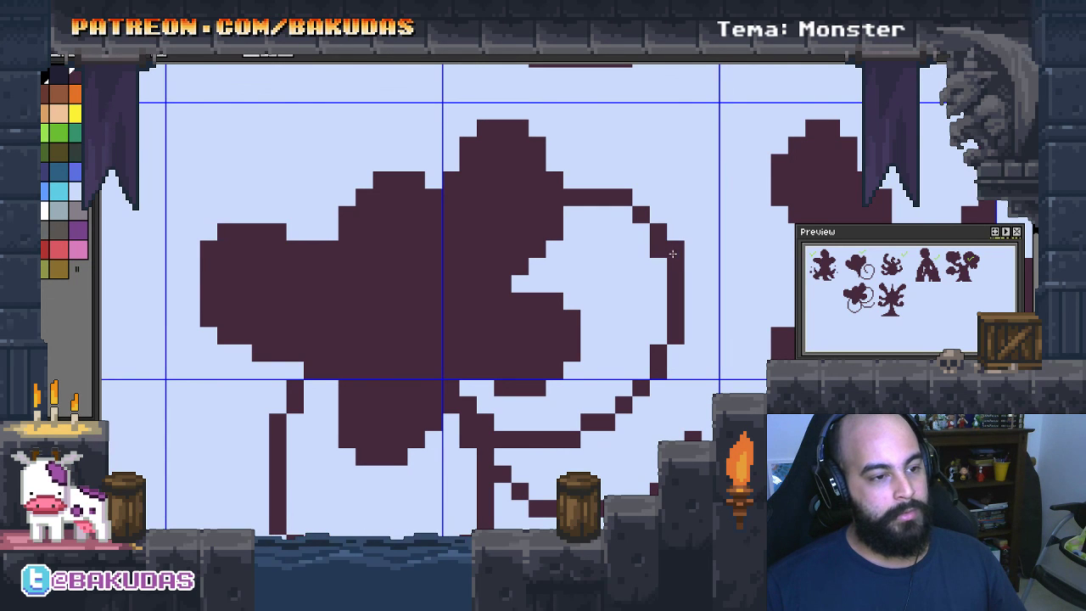
pyautogui.moveTo(660, 254); pyautogui.dragTo(655, 268)
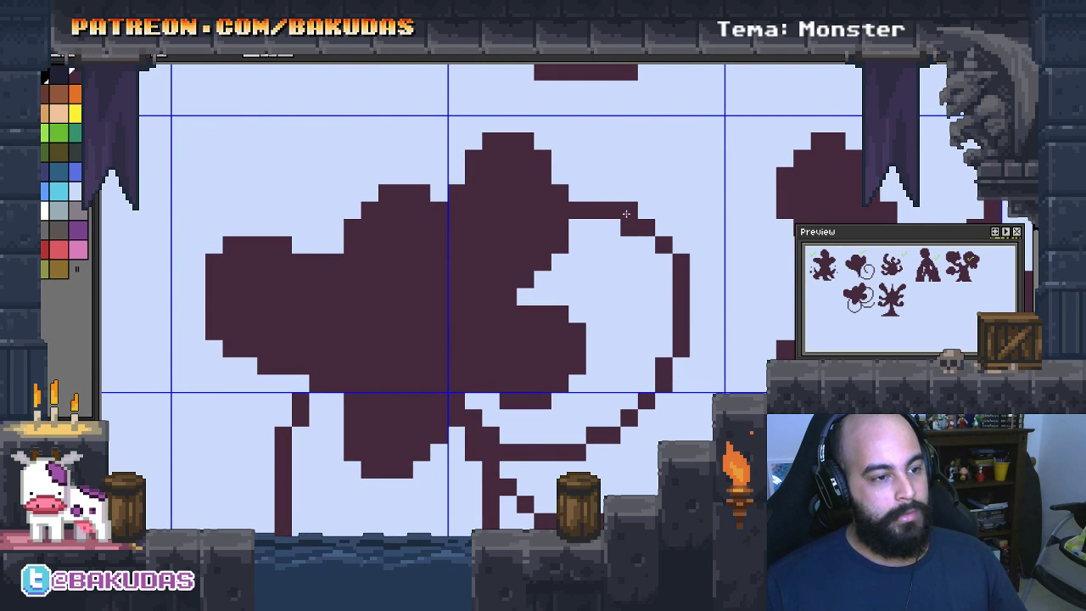
pyautogui.moveTo(664, 331); pyautogui.dragTo(635, 318)
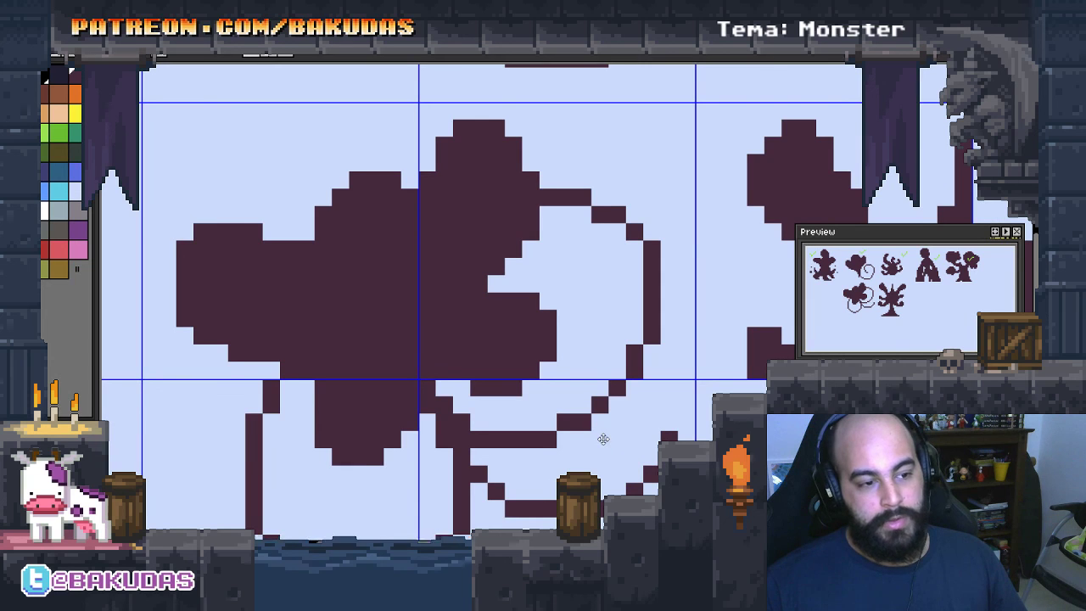
pyautogui.moveTo(603, 439); pyautogui.dragTo(645, 390)
pyautogui.moveTo(543, 442); pyautogui.dragTo(589, 396)
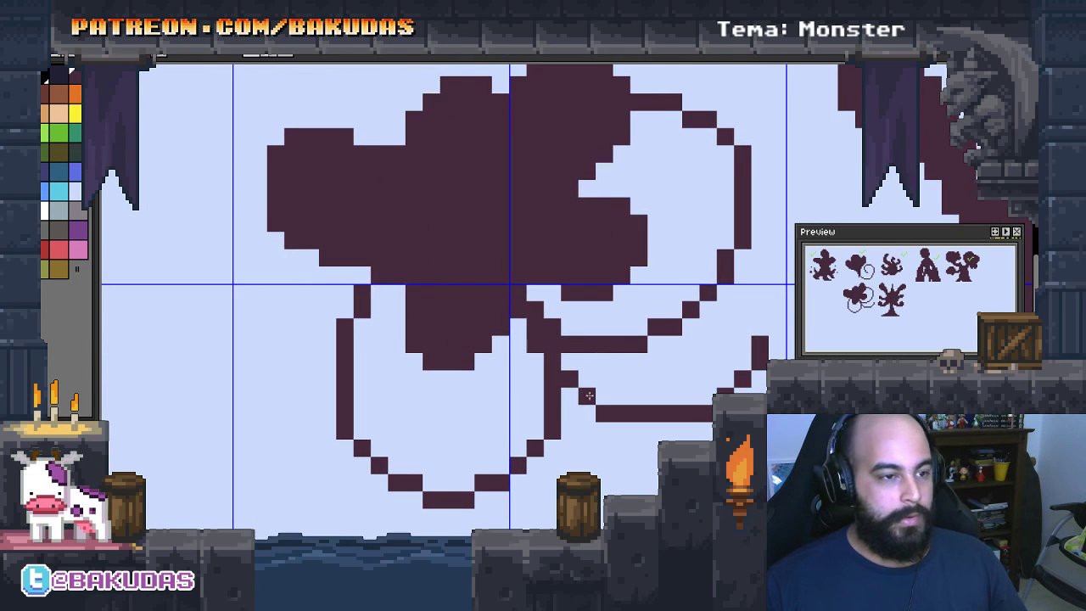
pyautogui.moveTo(534, 457); pyautogui.dragTo(581, 398)
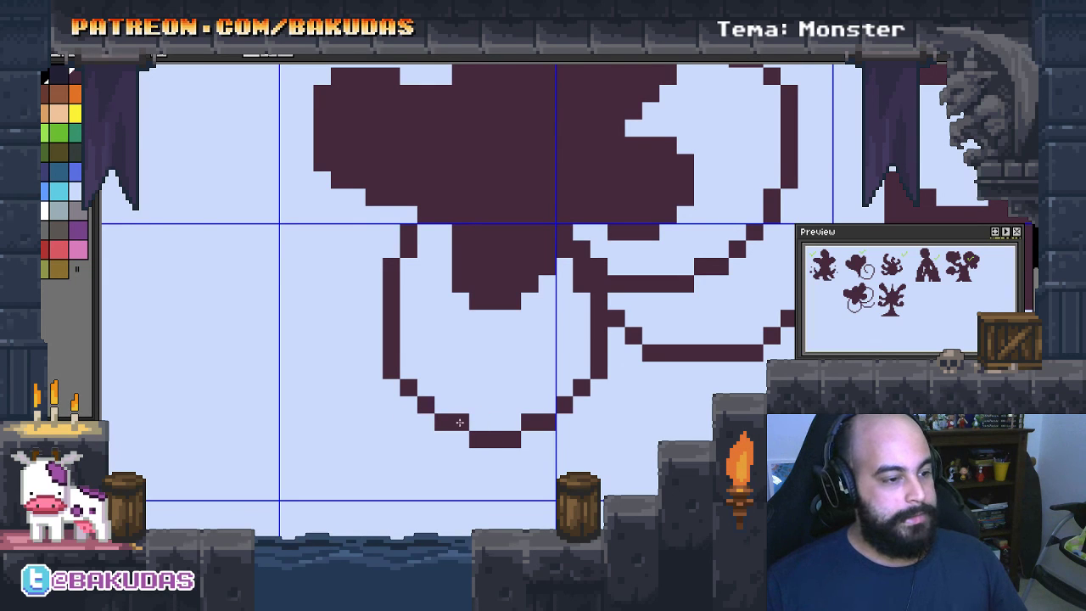
pyautogui.click(465, 437)
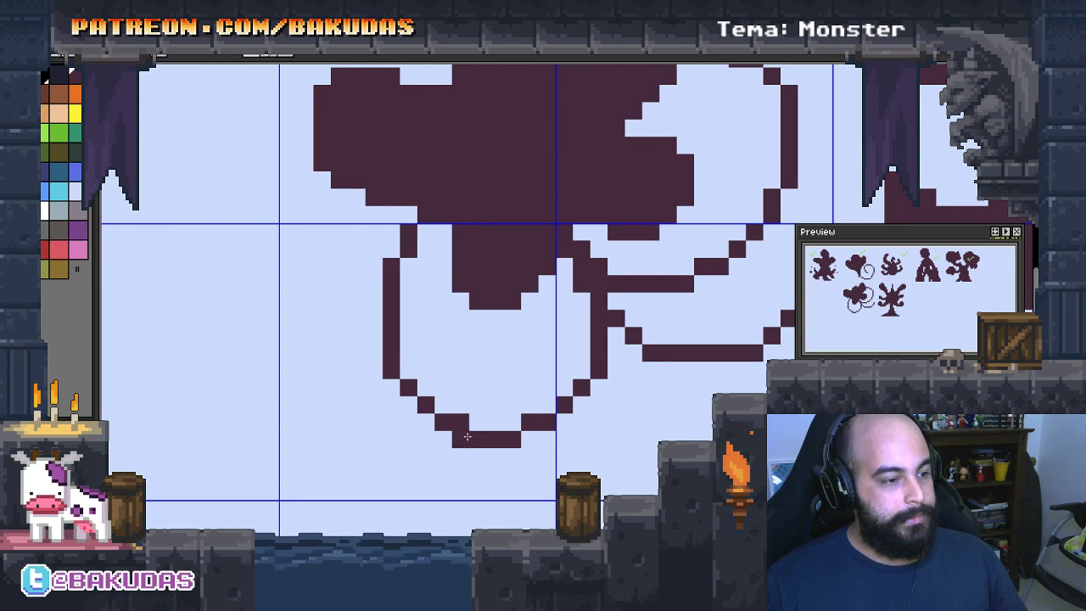
pyautogui.click(543, 439)
pyautogui.moveTo(543, 439); pyautogui.dragTo(510, 459)
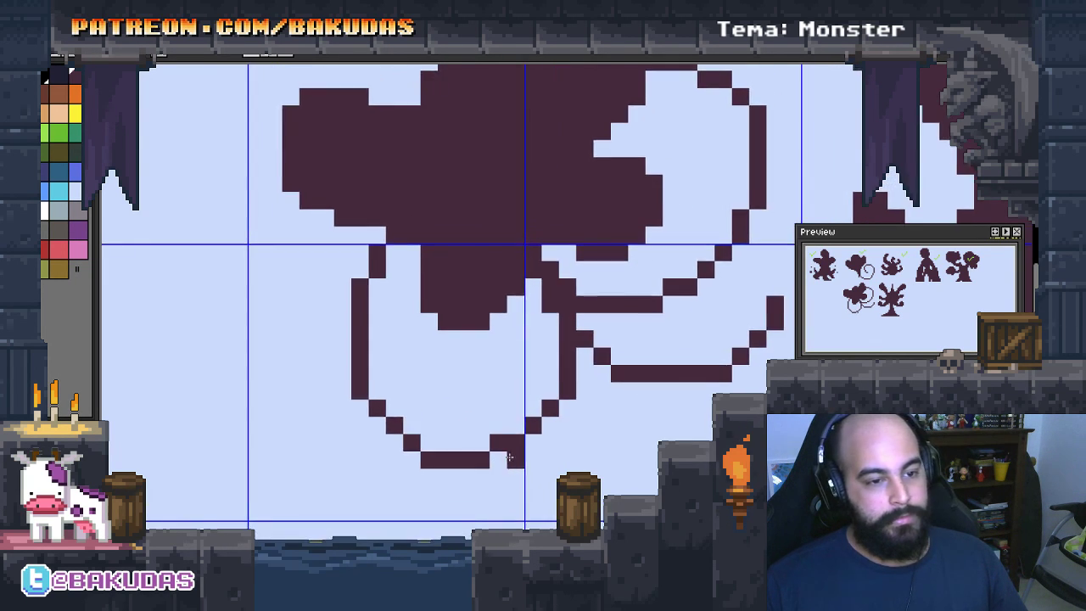
pyautogui.moveTo(620, 442); pyautogui.dragTo(546, 521)
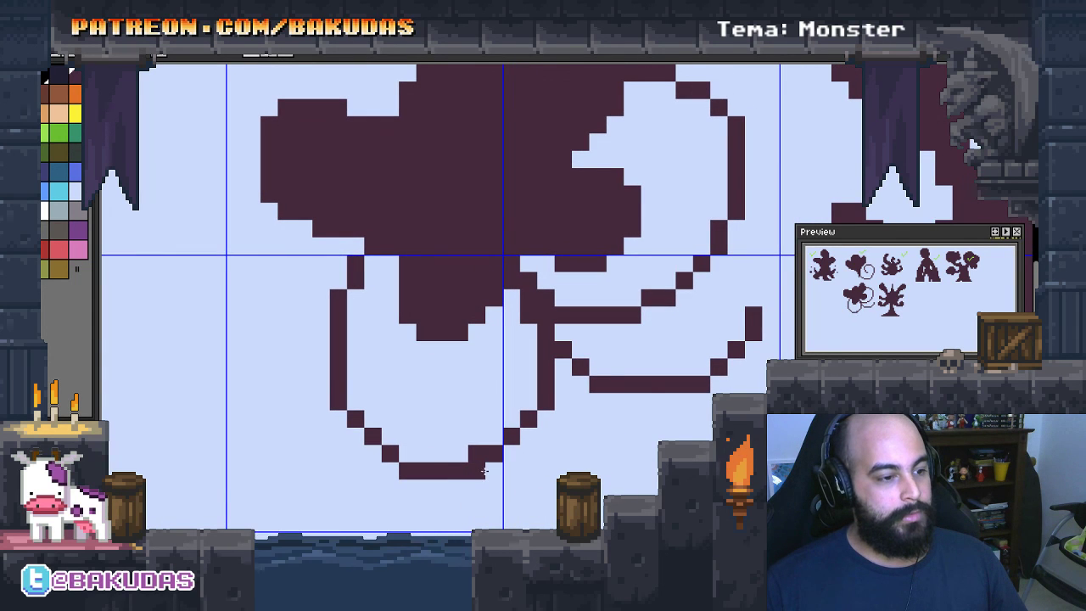
pyautogui.moveTo(483, 458); pyautogui.dragTo(507, 484)
pyautogui.click(506, 484)
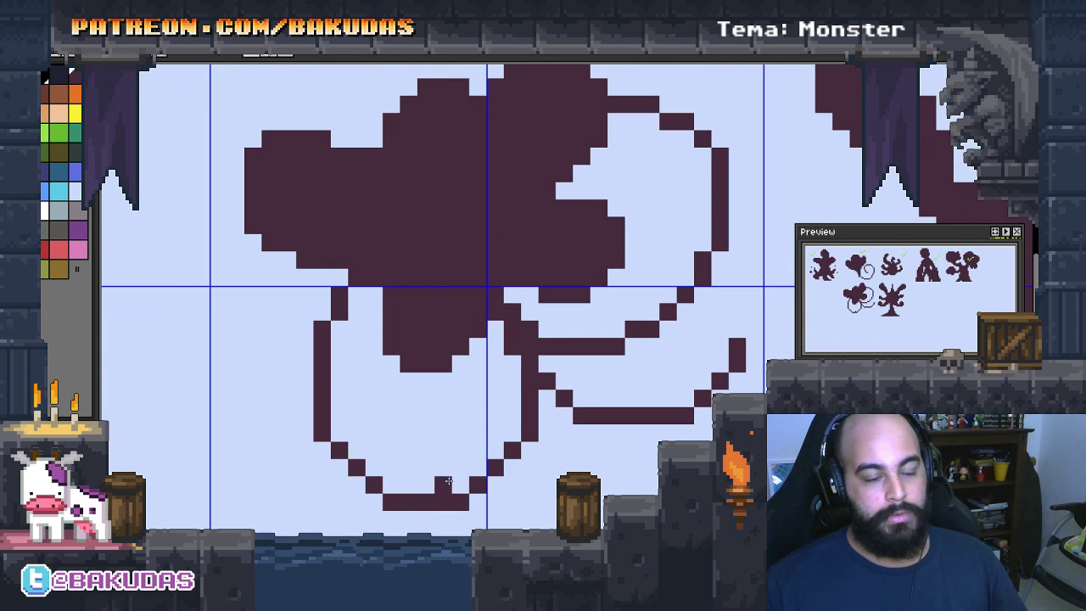
# Rectangle-select the curled-tentacle monster and drag it left
pyautogui.scroll(-1, 509, 403)
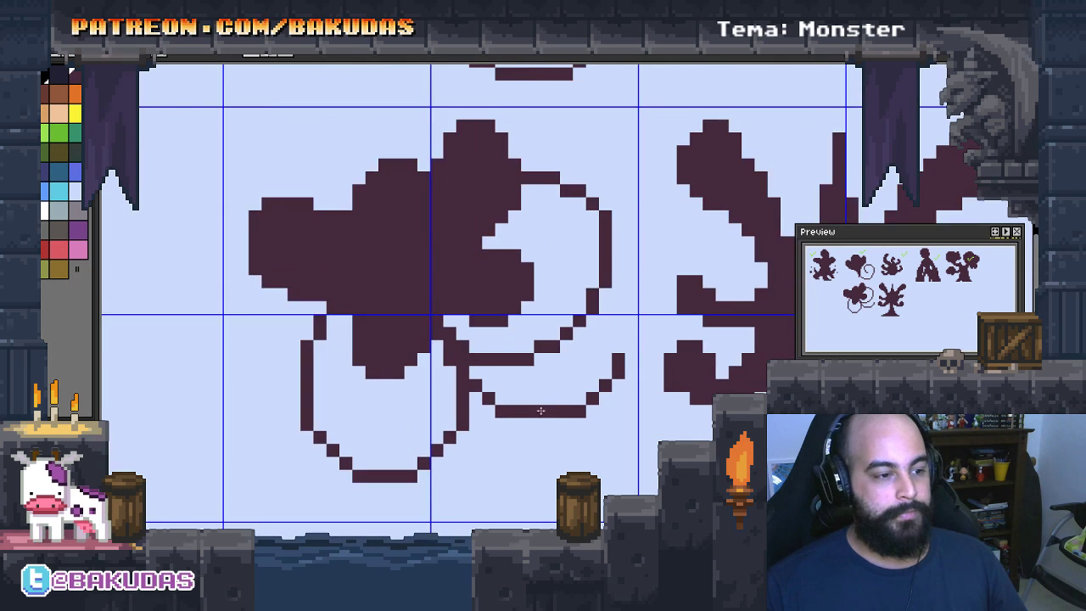
pyautogui.scroll(-1, 540, 410)
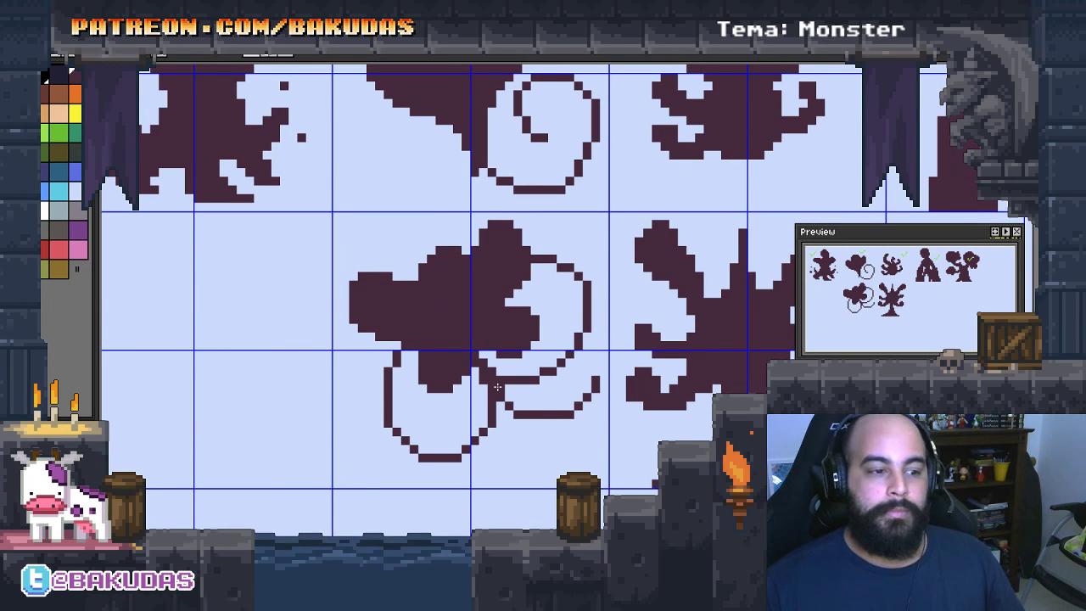
pyautogui.scroll(1, 620, 379)
pyautogui.scroll(1, 571, 381)
pyautogui.scroll(-2, 674, 387)
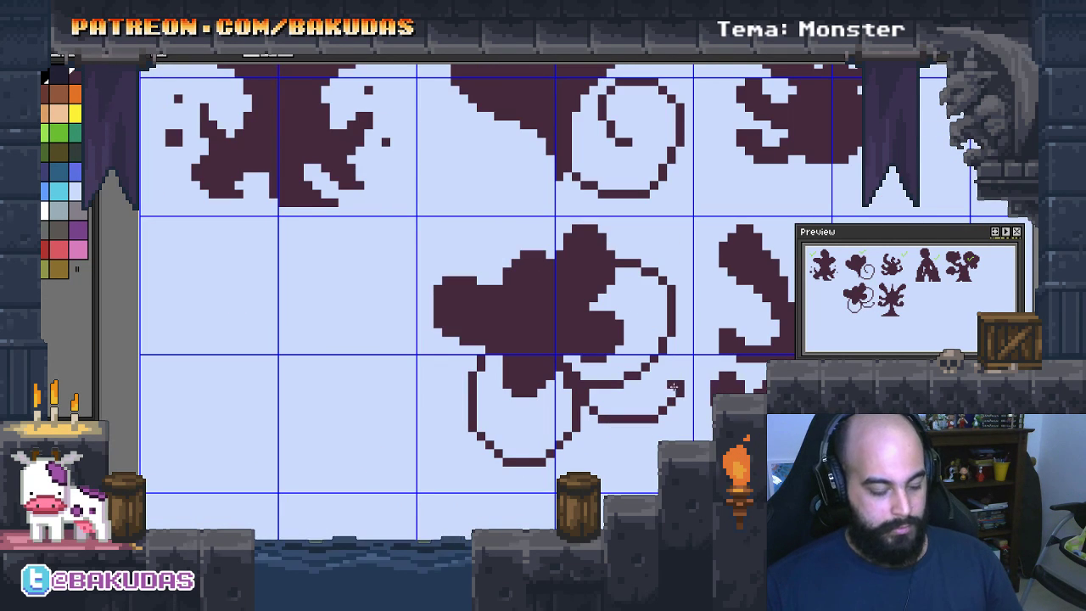
pyautogui.moveTo(686, 494); pyautogui.dragTo(432, 230)
# Undo the shift, then reselect the whole monster and move it slightly left
pyautogui.moveTo(515, 295); pyautogui.dragTo(506, 295)
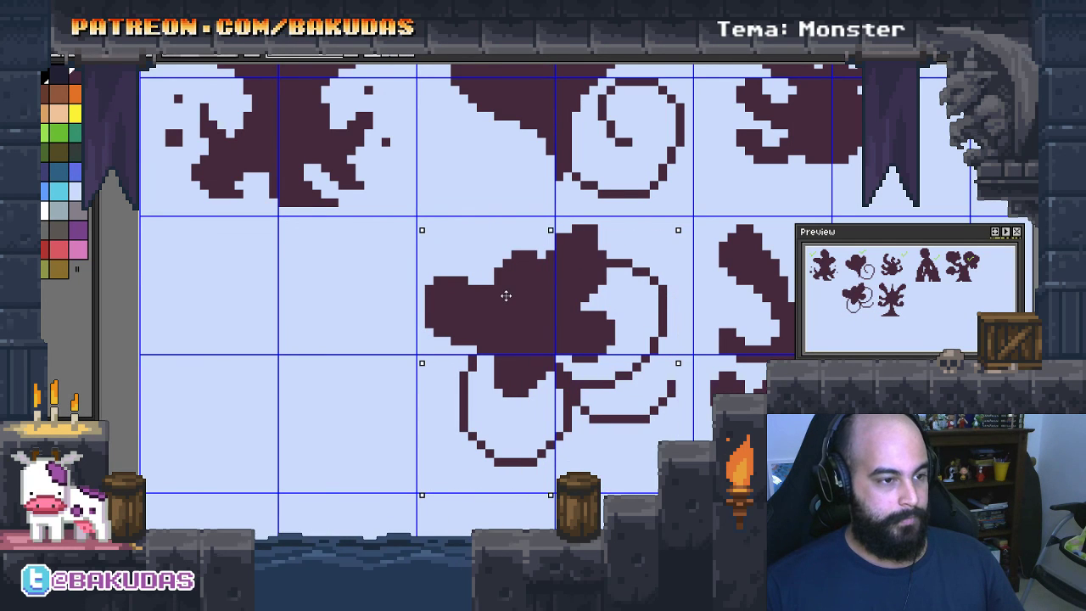
pyautogui.hotkey('ctrl', 'z')
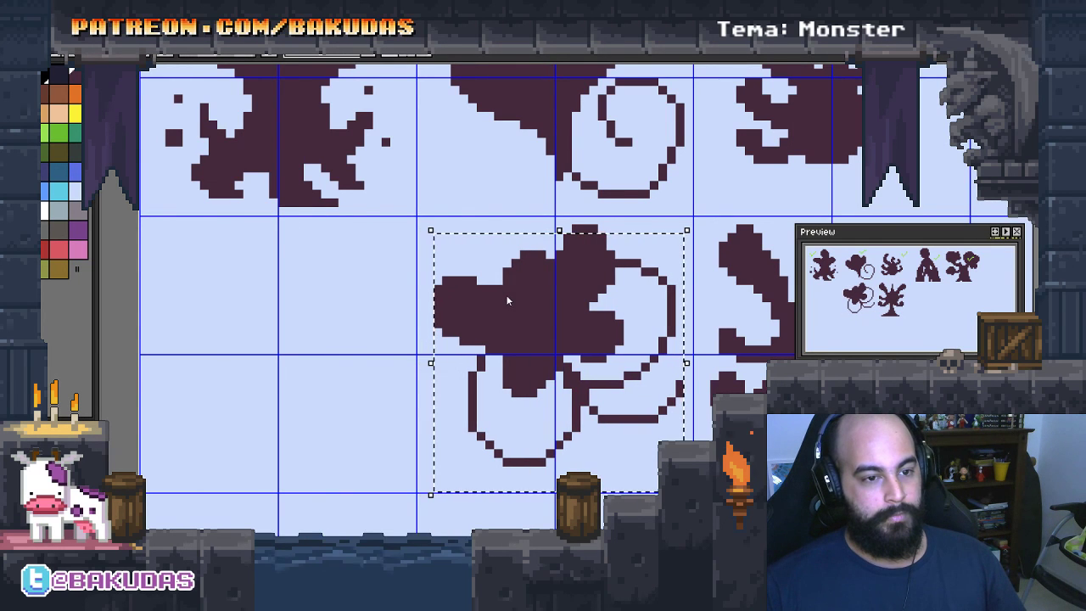
pyautogui.moveTo(422, 221); pyautogui.dragTo(696, 477)
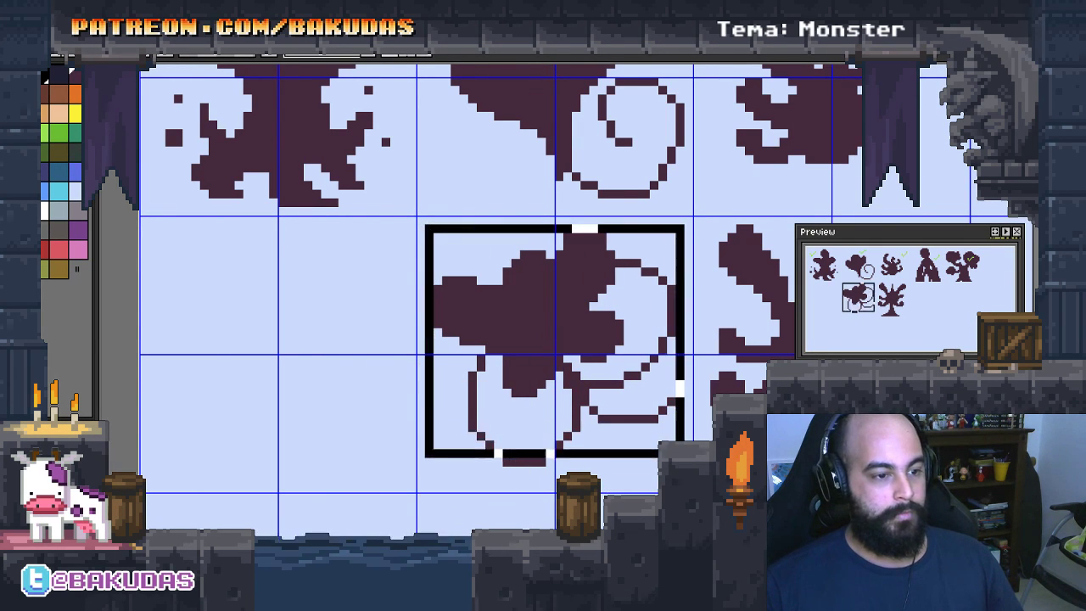
pyautogui.moveTo(633, 376); pyautogui.dragTo(624, 376)
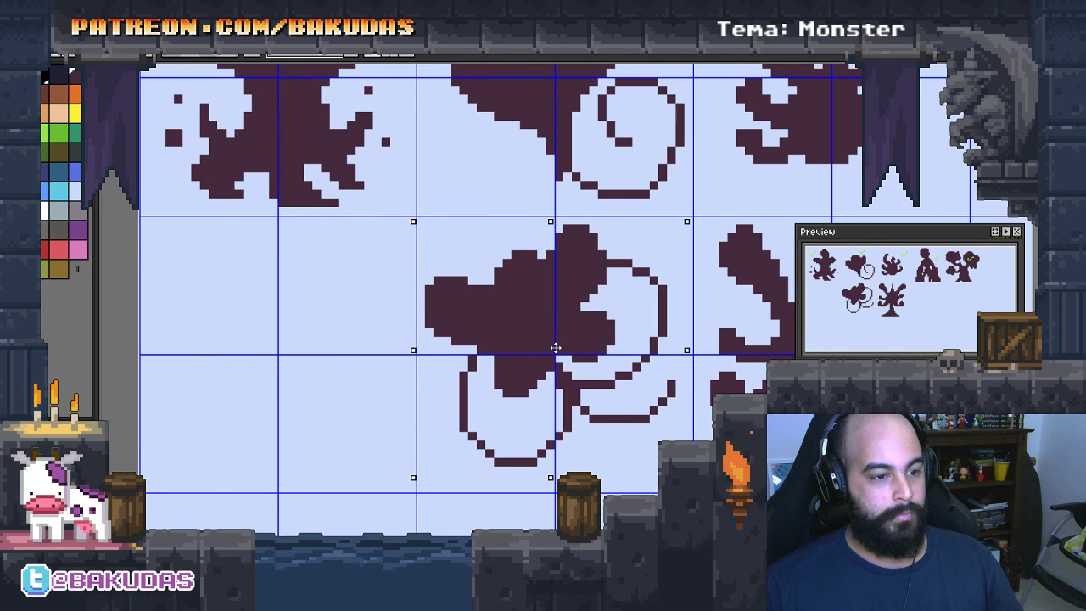
# Add pixels beside the monster's right arm
pyautogui.scroll(1, 623, 376)
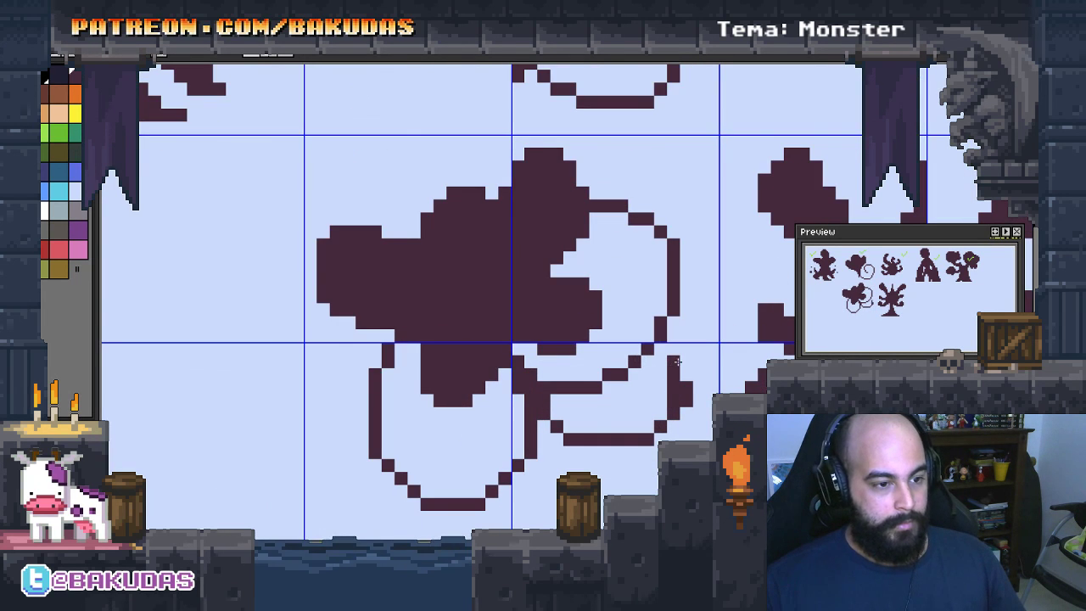
pyautogui.moveTo(686, 360); pyautogui.dragTo(699, 374)
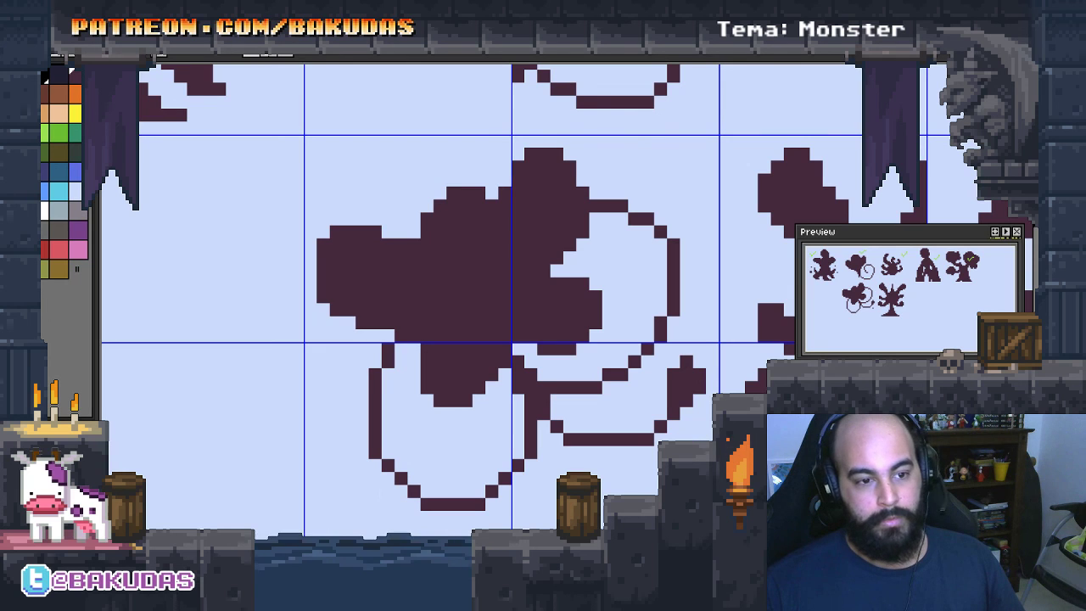
pyautogui.scroll(-1, 655, 448)
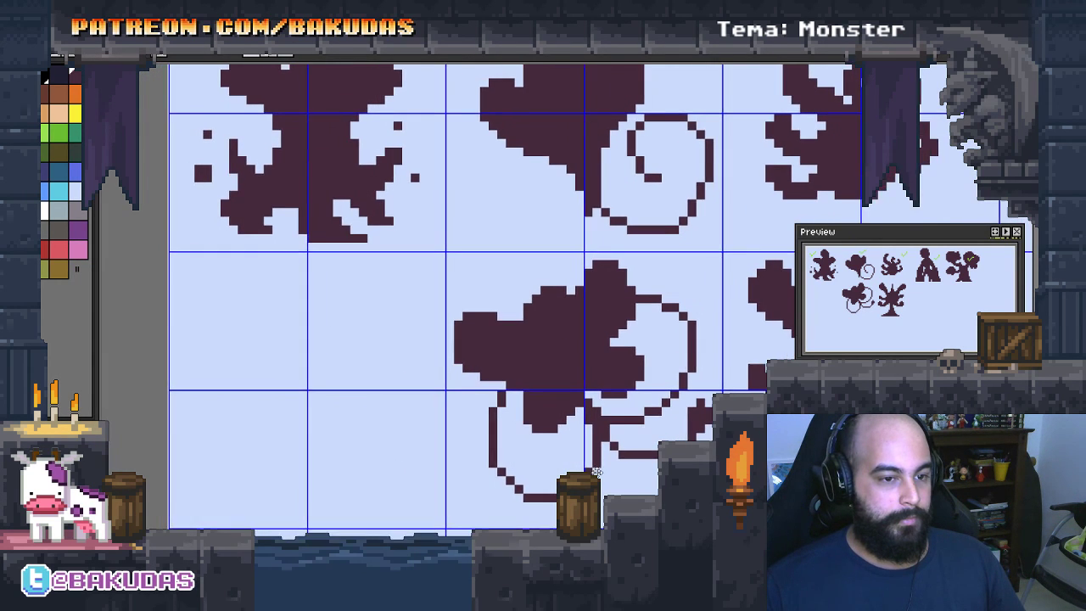
# Place a first dark pixel in the empty cell left of the monster
pyautogui.moveTo(632, 453); pyautogui.dragTo(673, 464)
pyautogui.scroll(-1, 612, 477)
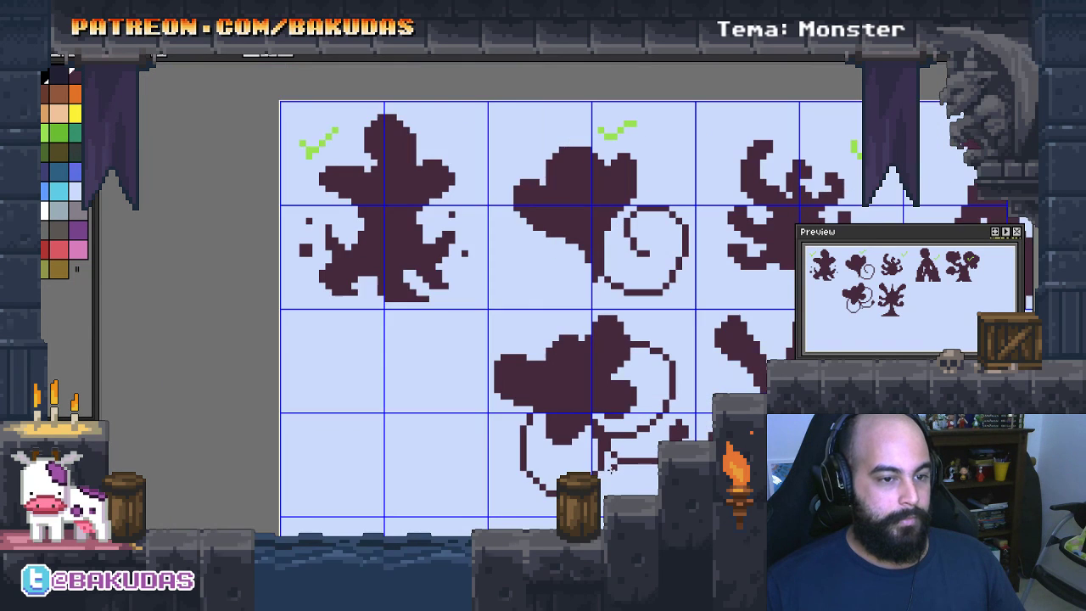
pyautogui.scroll(-1, 601, 477)
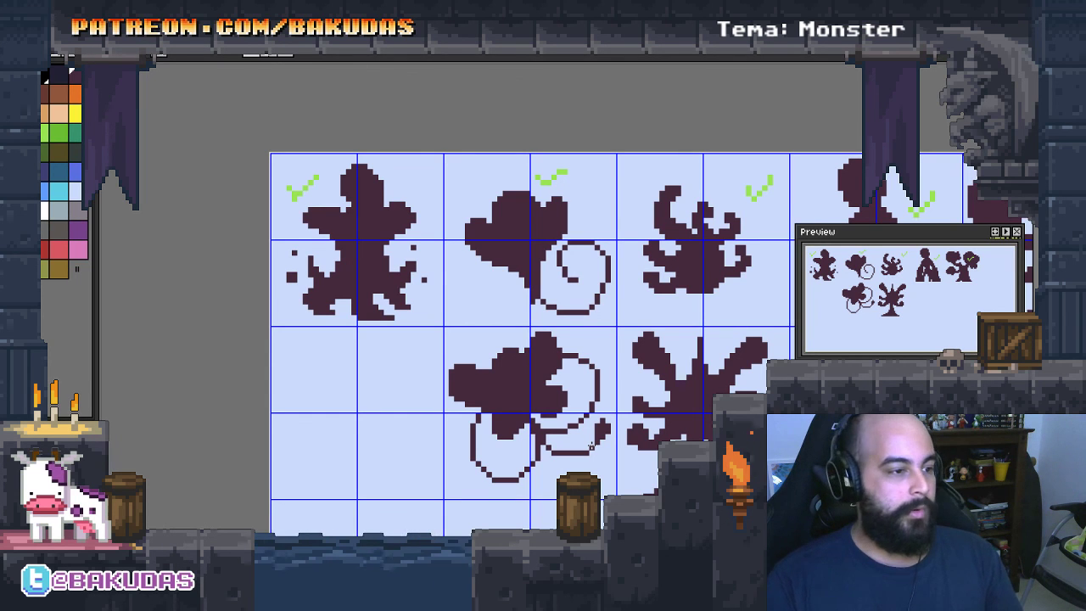
pyautogui.scroll(1, 449, 417)
pyautogui.scroll(1, 427, 404)
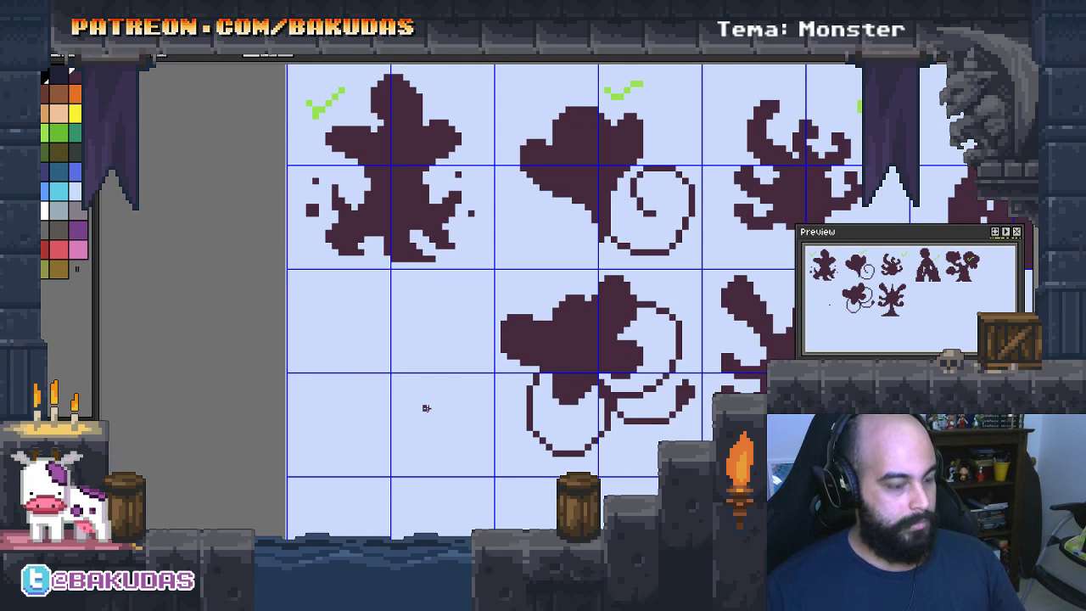
pyautogui.click(412, 370)
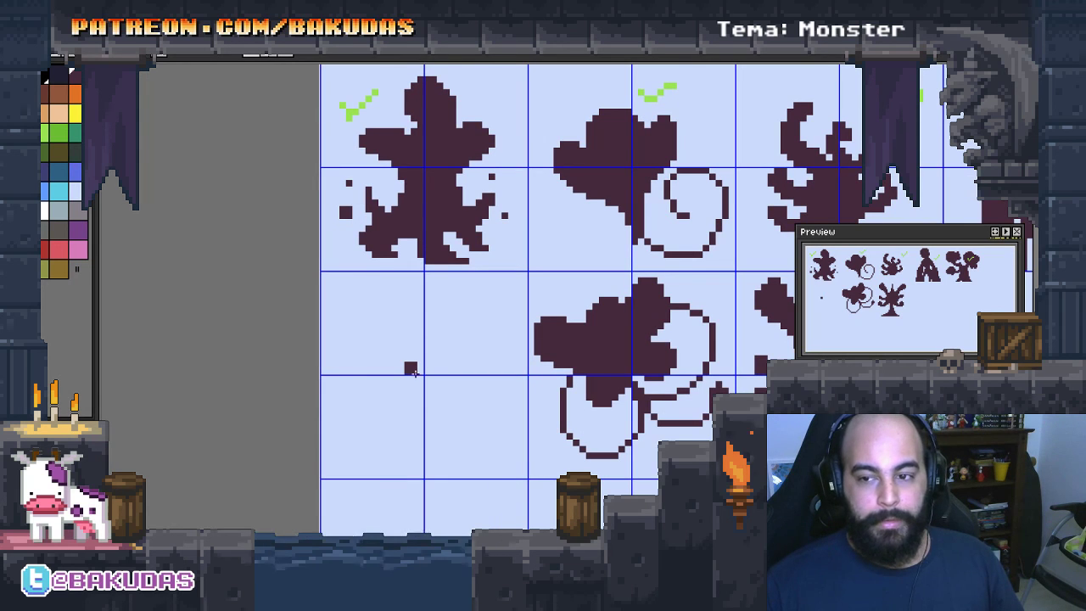
pyautogui.scroll(1, 416, 372)
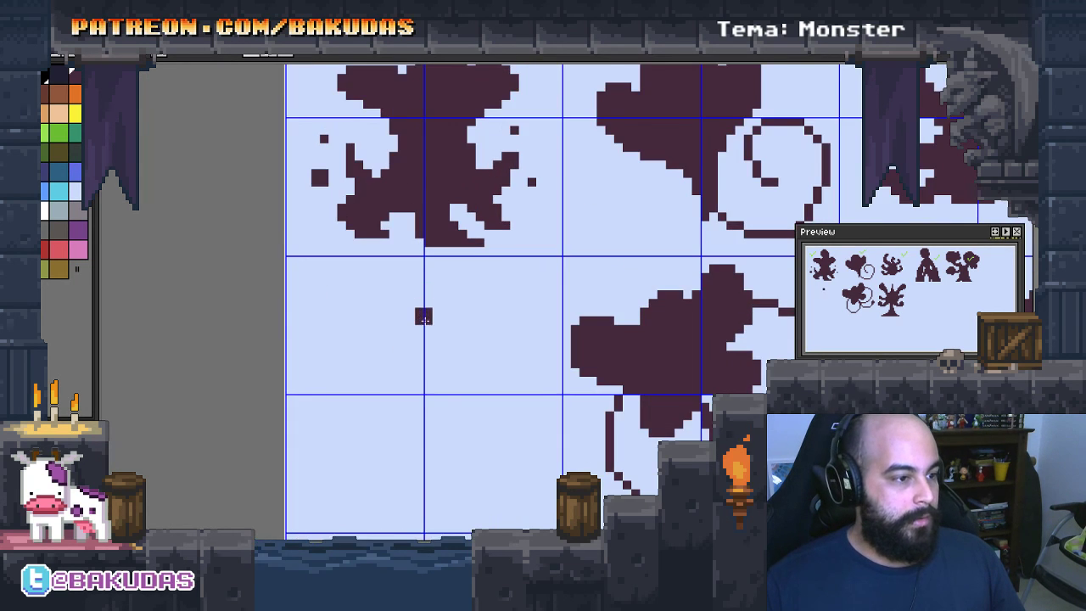
pyautogui.scroll(-2, 427, 366)
pyautogui.scroll(2, 400, 356)
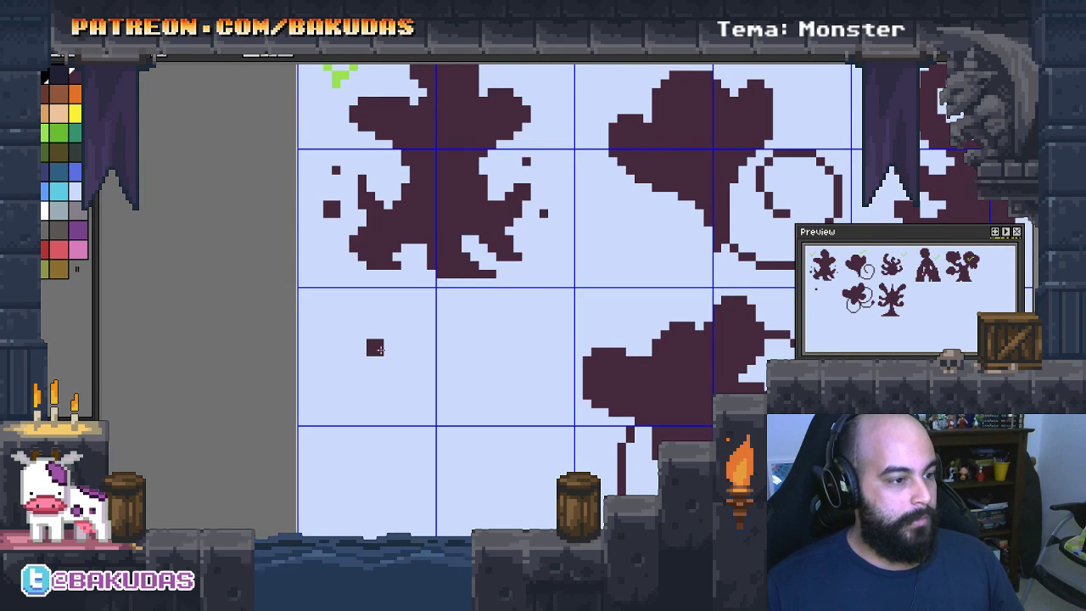
# Paint the L-shaped bone head block in the empty cell
pyautogui.moveTo(380, 349)
pyautogui.mouseDown()
pyautogui.moveTo(387, 378)
pyautogui.moveTo(367, 353)
pyautogui.moveTo(473, 350)
pyautogui.moveTo(490, 374)
pyautogui.moveTo(426, 376)
pyautogui.mouseUp()
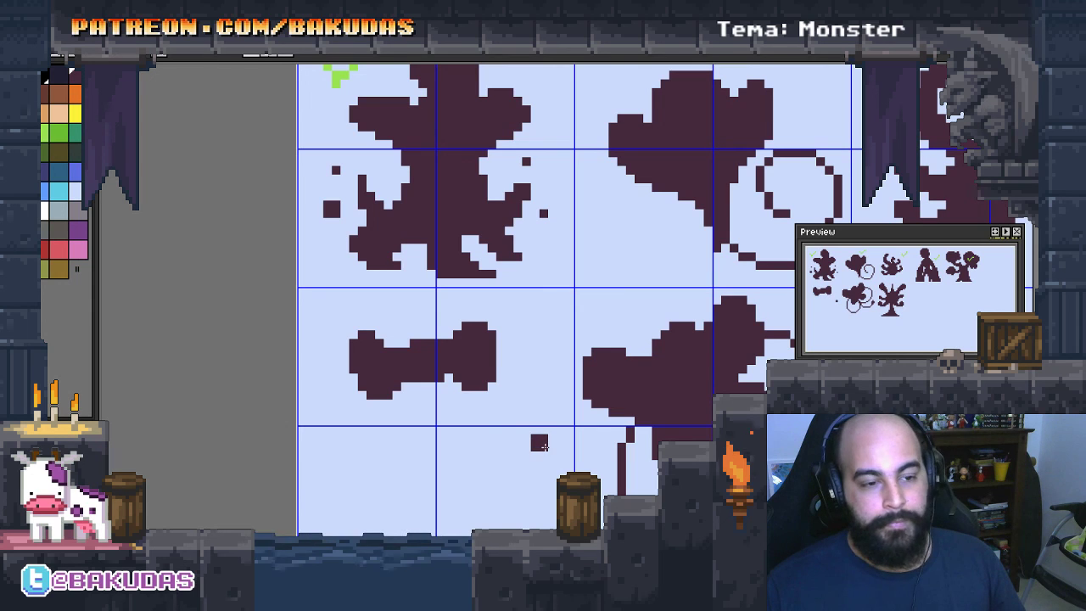
pyautogui.moveTo(416, 394)
pyautogui.mouseDown()
pyautogui.moveTo(402, 413)
pyautogui.moveTo(429, 419)
pyautogui.mouseUp()
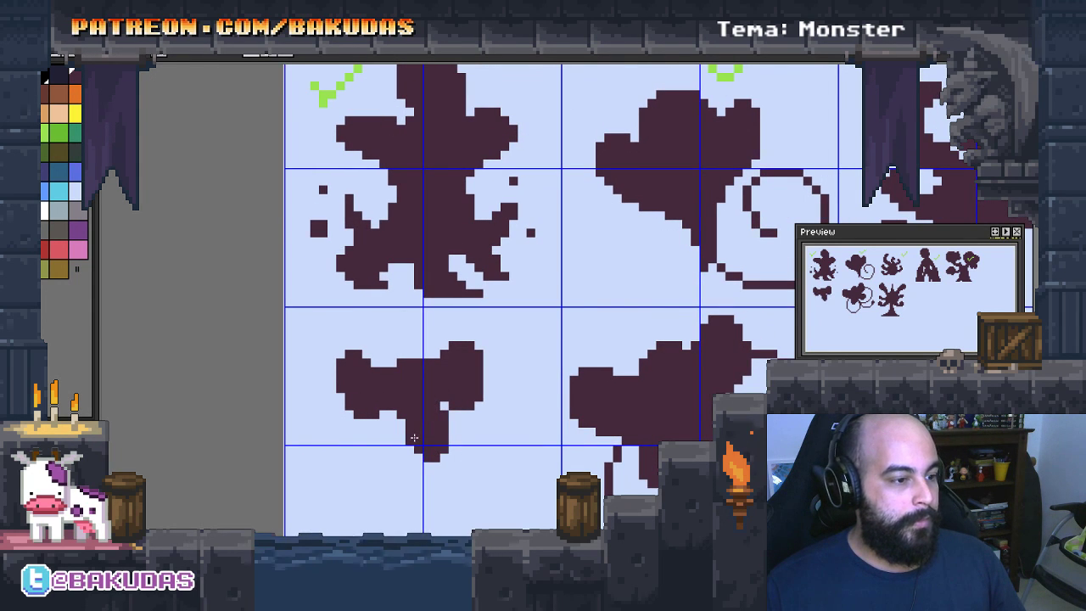
pyautogui.scroll(-1, 419, 455)
pyautogui.scroll(-1, 450, 437)
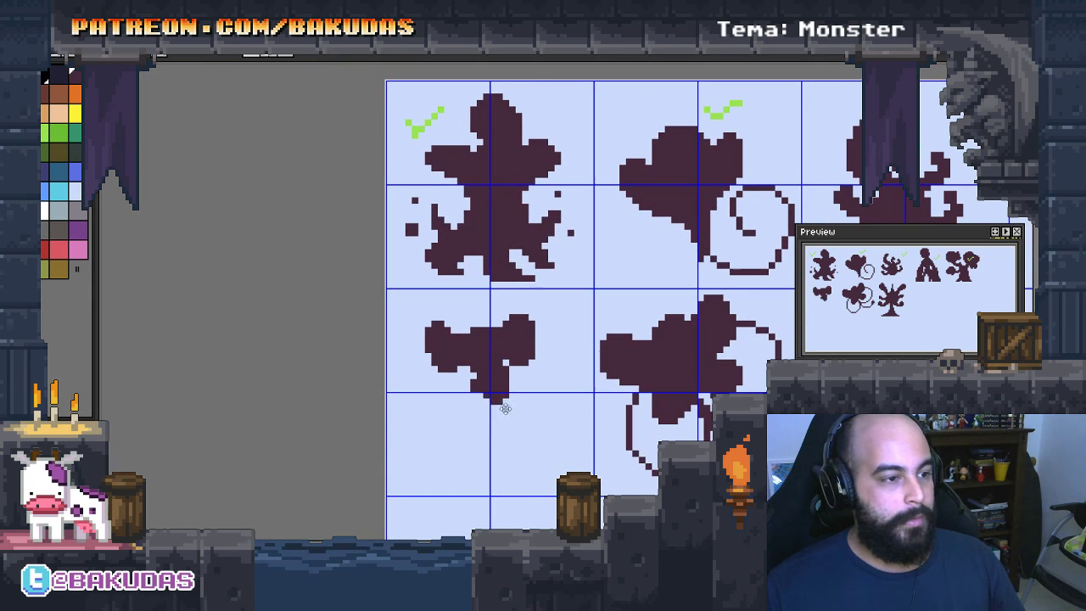
# Paint four tentacles from the head: down-left, straight down, down-right and out right
pyautogui.moveTo(482, 396); pyautogui.dragTo(461, 437)
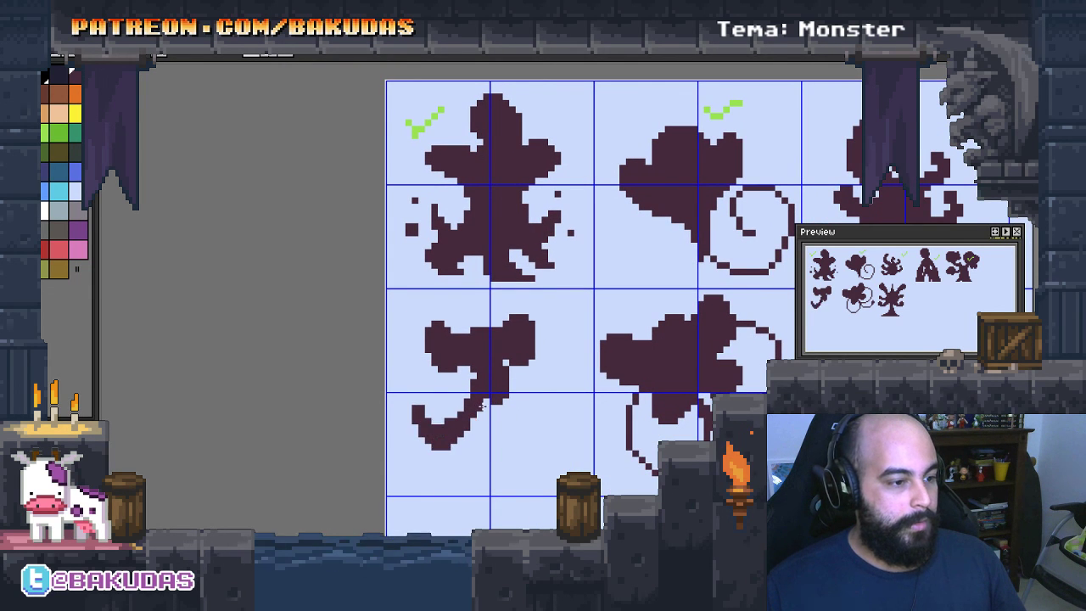
pyautogui.moveTo(481, 406); pyautogui.dragTo(477, 460)
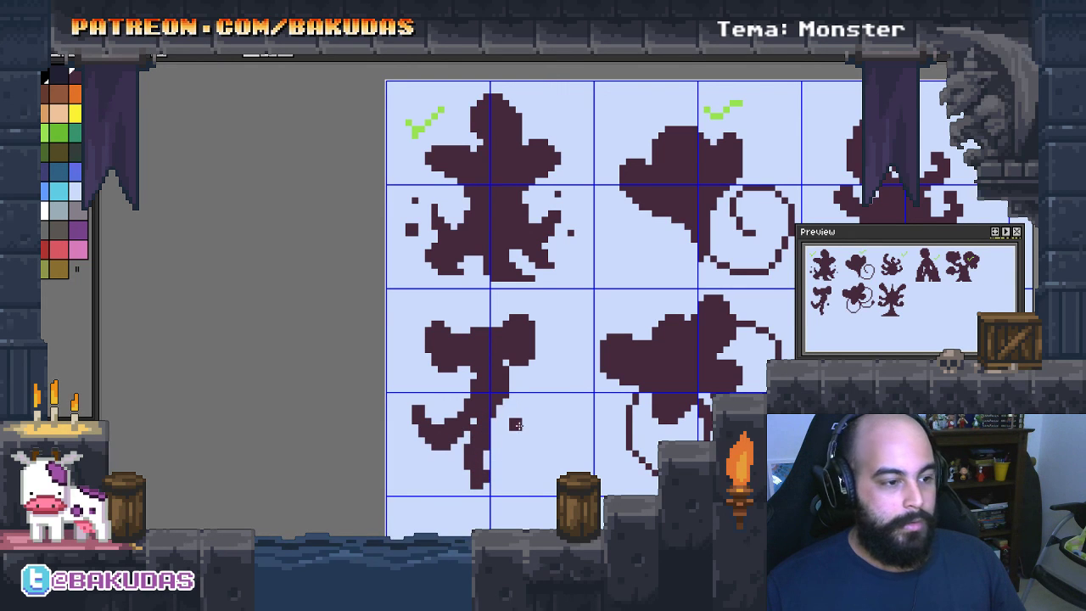
pyautogui.scroll(1, 518, 427)
pyautogui.moveTo(489, 399)
pyautogui.mouseDown()
pyautogui.moveTo(525, 461)
pyautogui.moveTo(520, 474)
pyautogui.mouseUp()
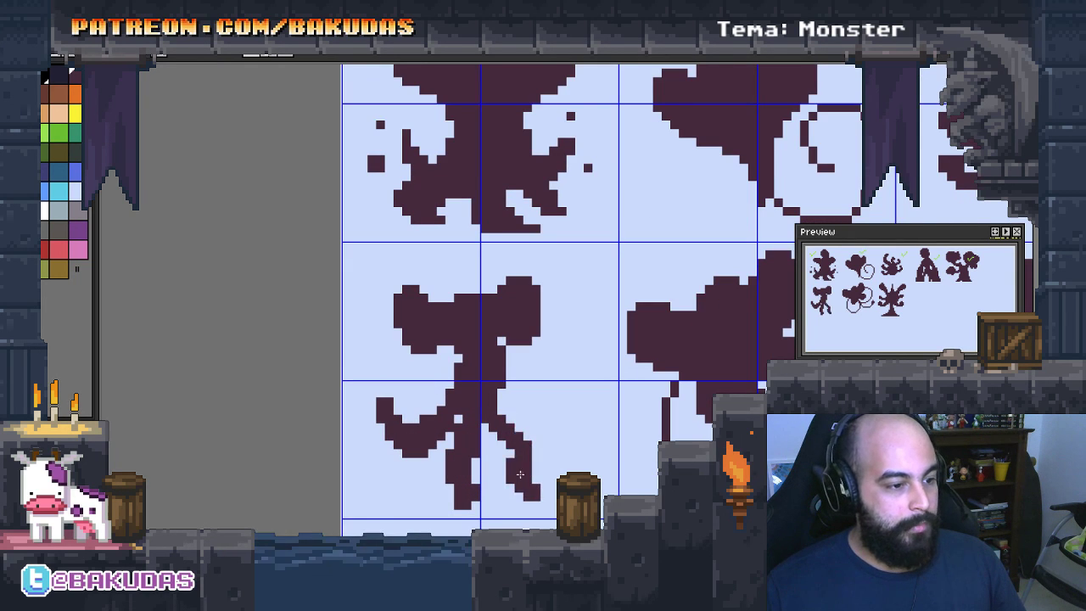
pyautogui.moveTo(502, 385); pyautogui.dragTo(555, 416)
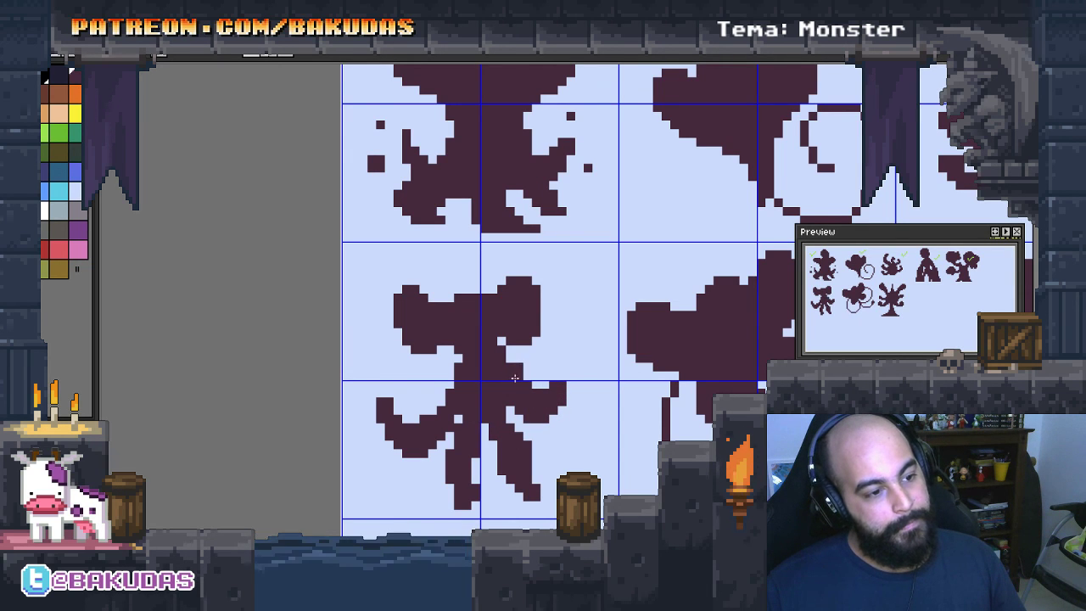
pyautogui.click(571, 414)
# Lasso-select the creature's lower-left tentacle
pyautogui.scroll(2, 551, 420)
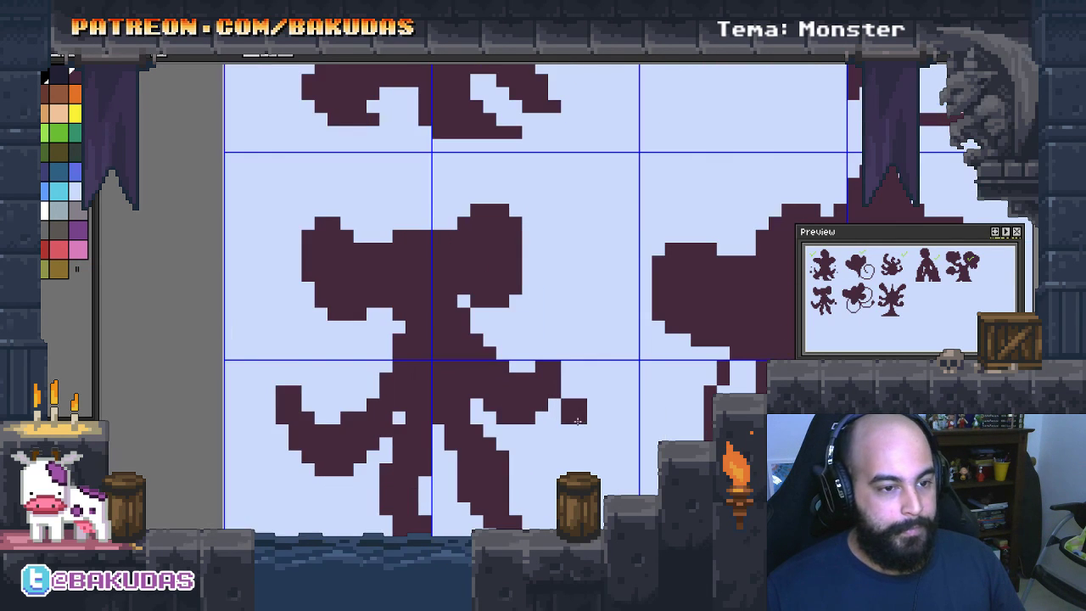
pyautogui.scroll(-1, 538, 332)
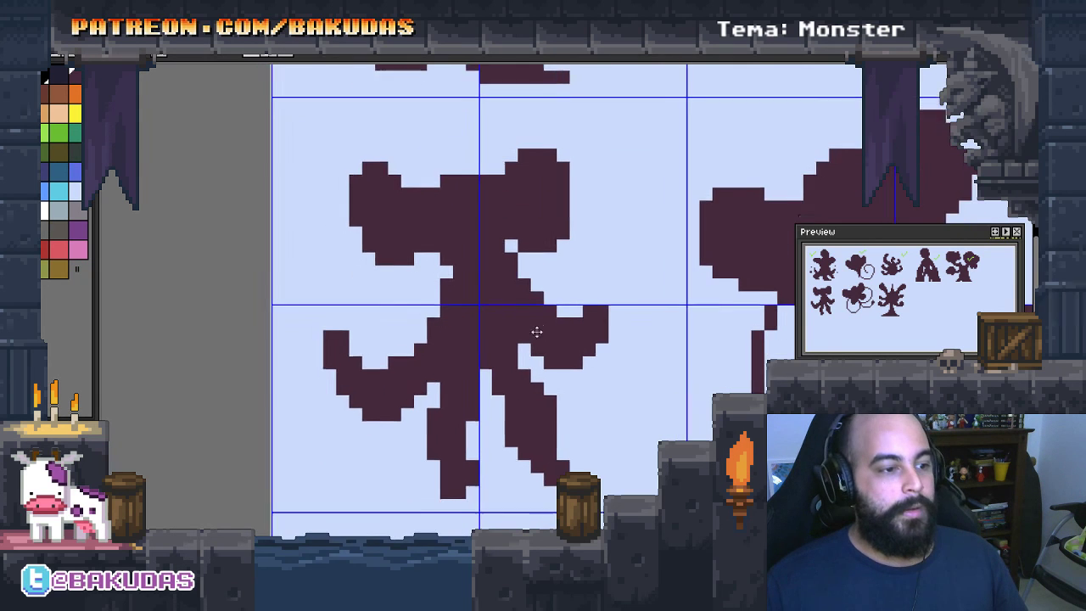
pyautogui.scroll(-1, 540, 381)
pyautogui.moveTo(527, 331); pyautogui.dragTo(565, 365)
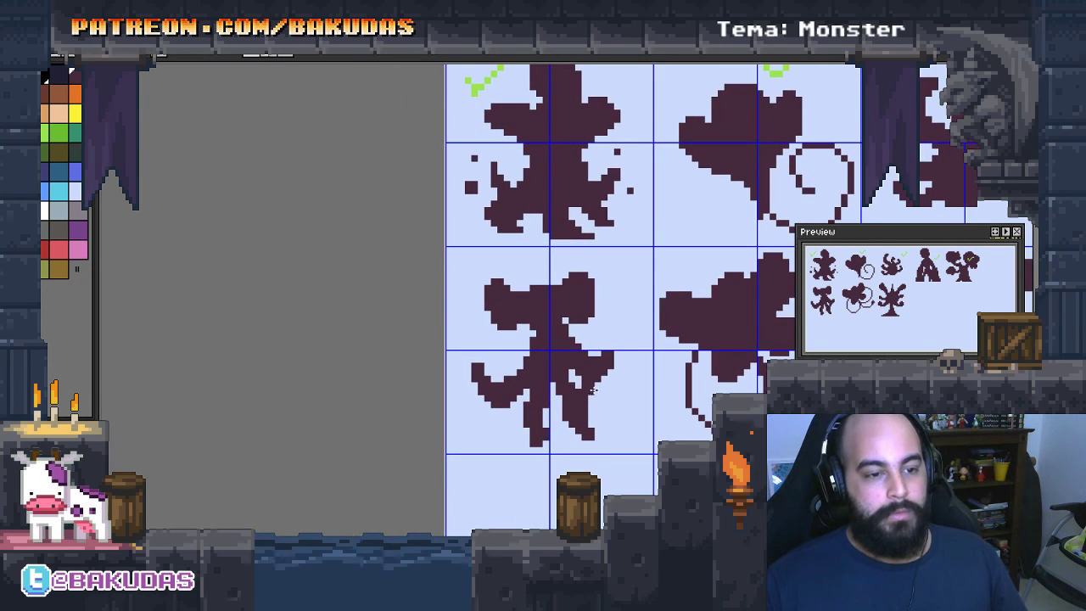
pyautogui.scroll(1, 543, 399)
pyautogui.scroll(1, 513, 425)
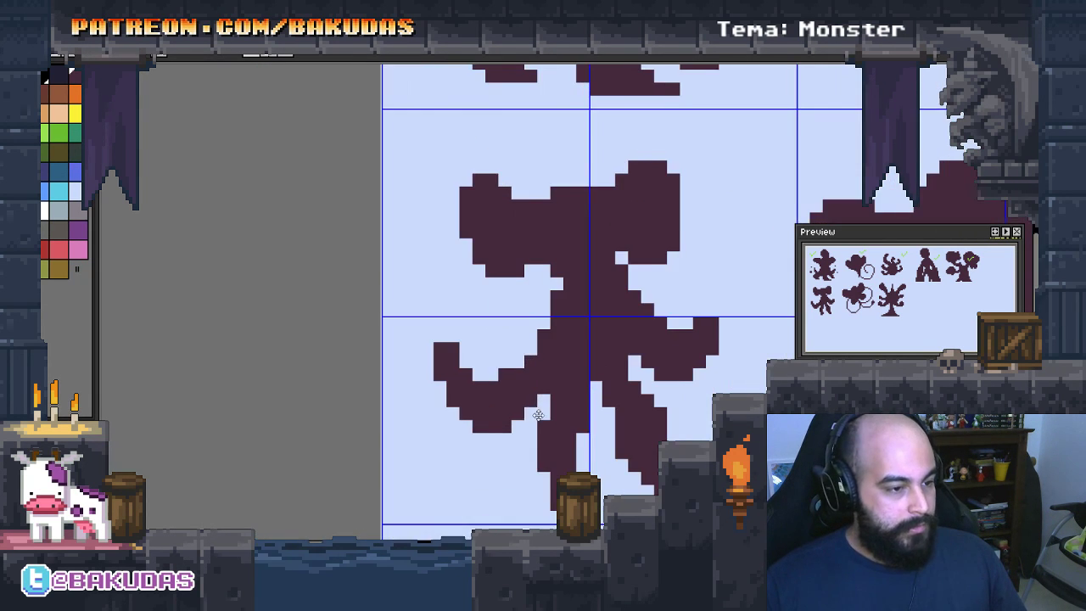
pyautogui.moveTo(510, 455)
pyautogui.mouseDown()
pyautogui.moveTo(558, 359)
pyautogui.moveTo(480, 323)
pyautogui.moveTo(443, 419)
pyautogui.moveTo(509, 454)
pyautogui.moveTo(504, 385)
pyautogui.mouseUp()
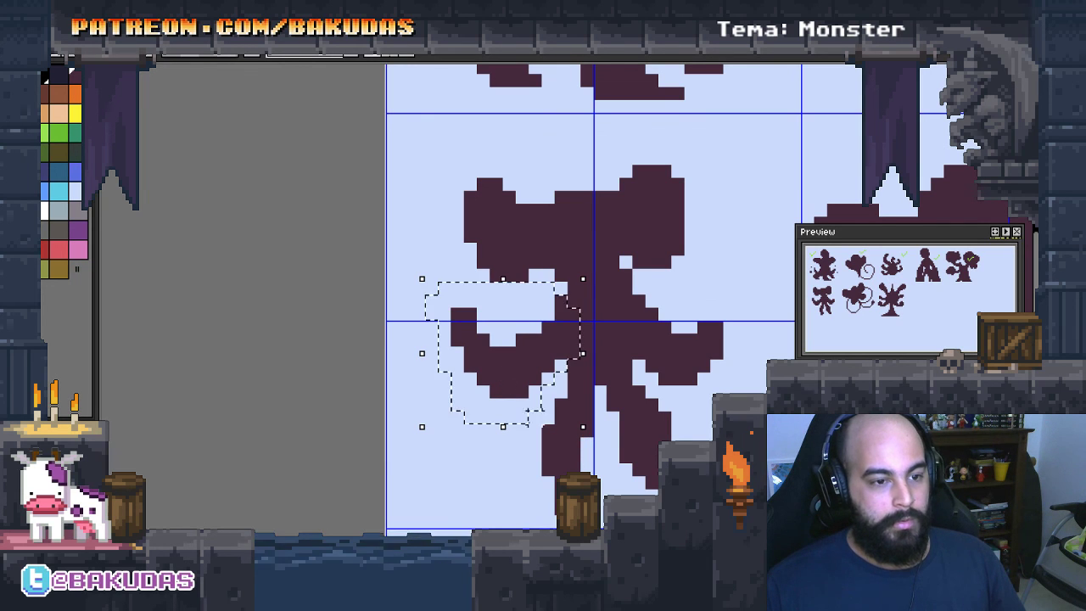
# Drop the tentacle selection and undo the last change
pyautogui.hotkey('ctrl', 'd')
pyautogui.scroll(1, 544, 407)
pyautogui.scroll(1, 560, 424)
pyautogui.scroll(1, 578, 442)
pyautogui.hotkey('ctrl', 'z')
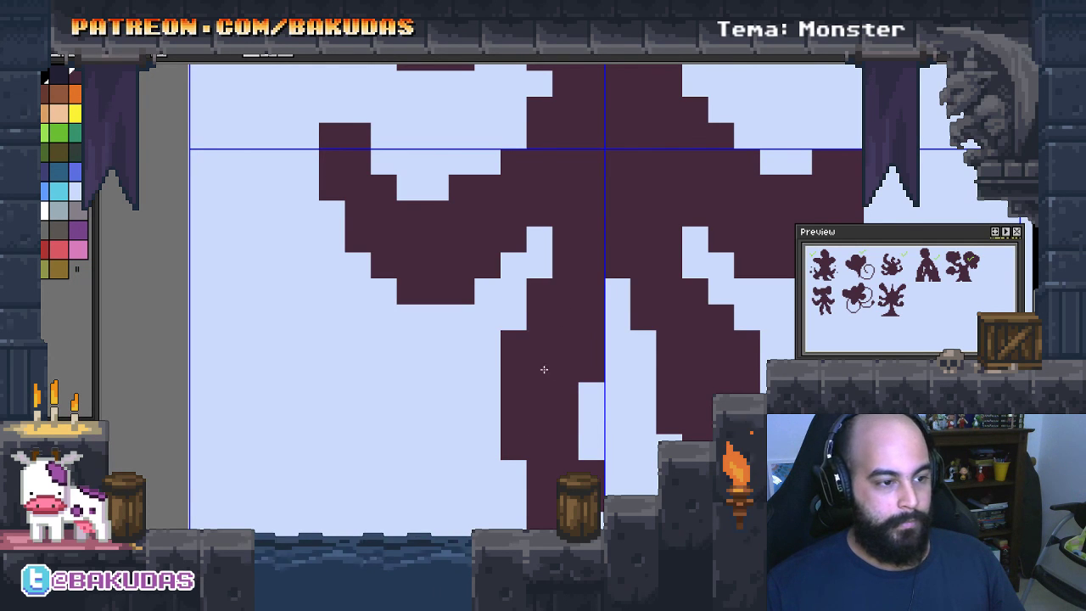
# Fill the light gaps in both of the creature's legs with dark pixels
pyautogui.scroll(-1, 552, 392)
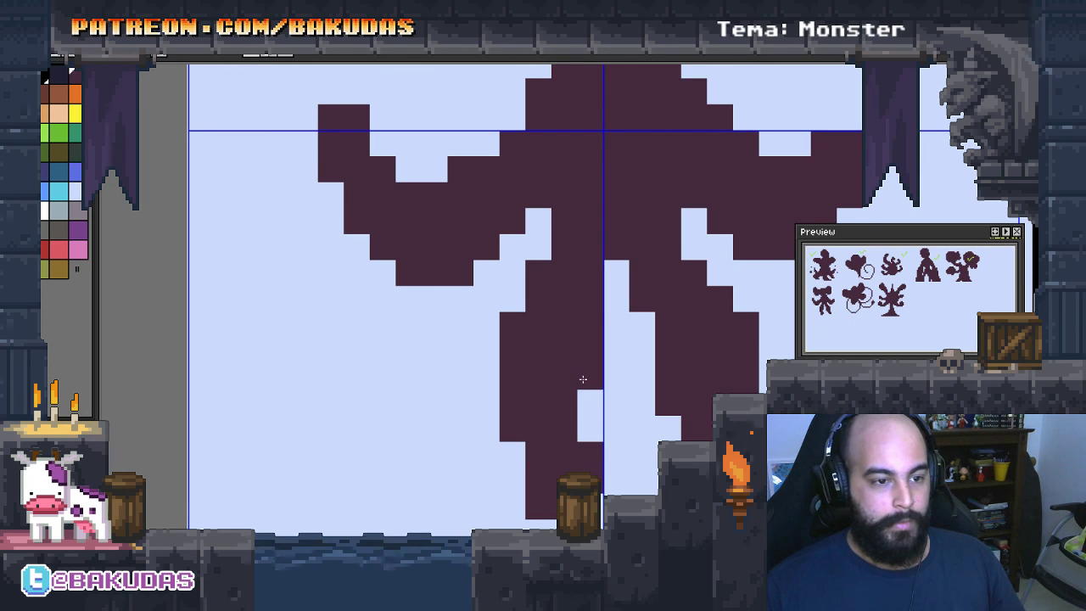
pyautogui.moveTo(583, 379); pyautogui.dragTo(582, 436)
pyautogui.scroll(-5, 574, 382)
pyautogui.moveTo(504, 353)
pyautogui.mouseDown()
pyautogui.moveTo(524, 395)
pyautogui.moveTo(509, 414)
pyautogui.mouseUp()
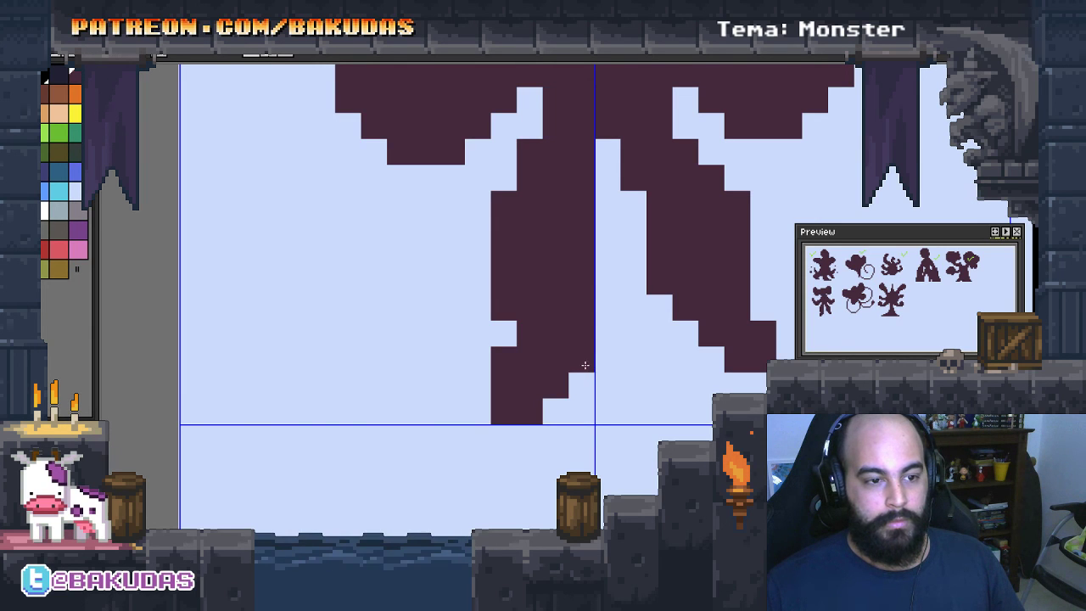
pyautogui.scroll(3, 584, 365)
pyautogui.moveTo(622, 265); pyautogui.dragTo(622, 293)
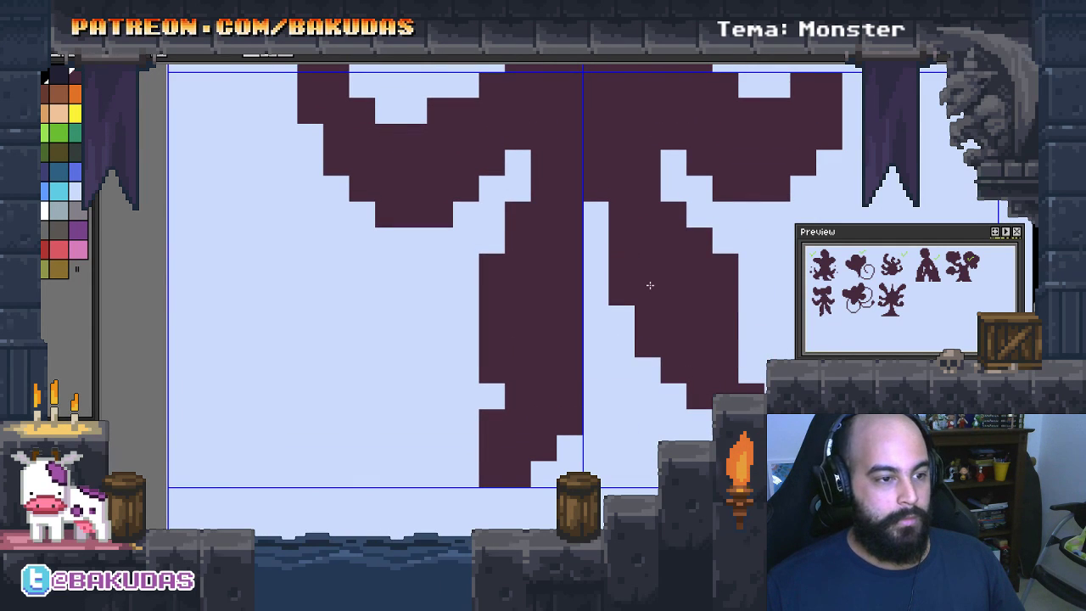
# Select the tentacle creature, move it up slightly, and undo the stray pixel
pyautogui.scroll(-1, 636, 356)
pyautogui.scroll(-1, 594, 408)
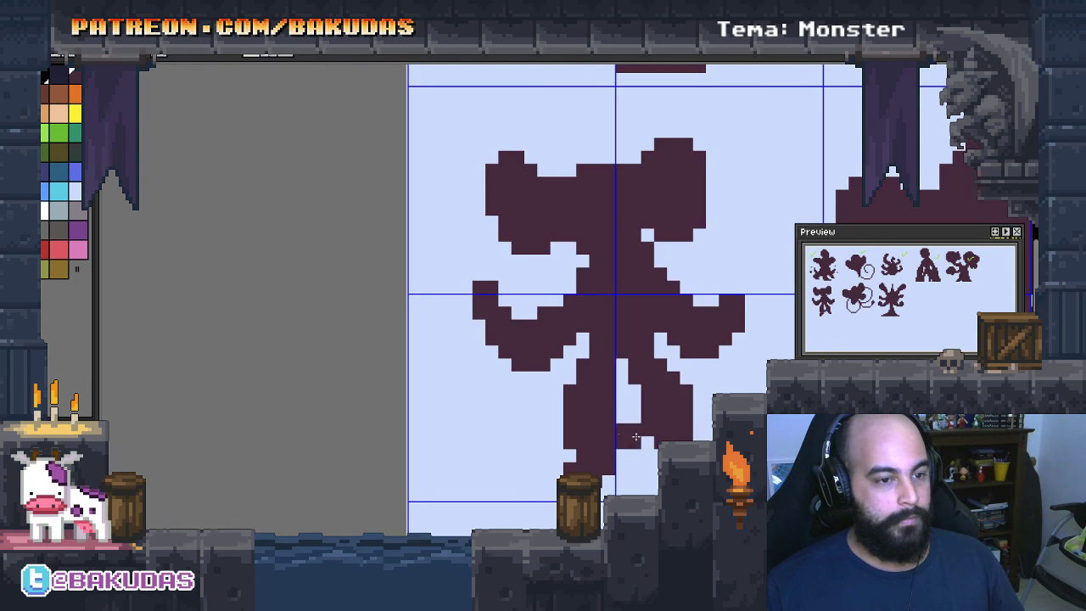
pyautogui.scroll(-1, 527, 428)
pyautogui.scroll(1, 517, 416)
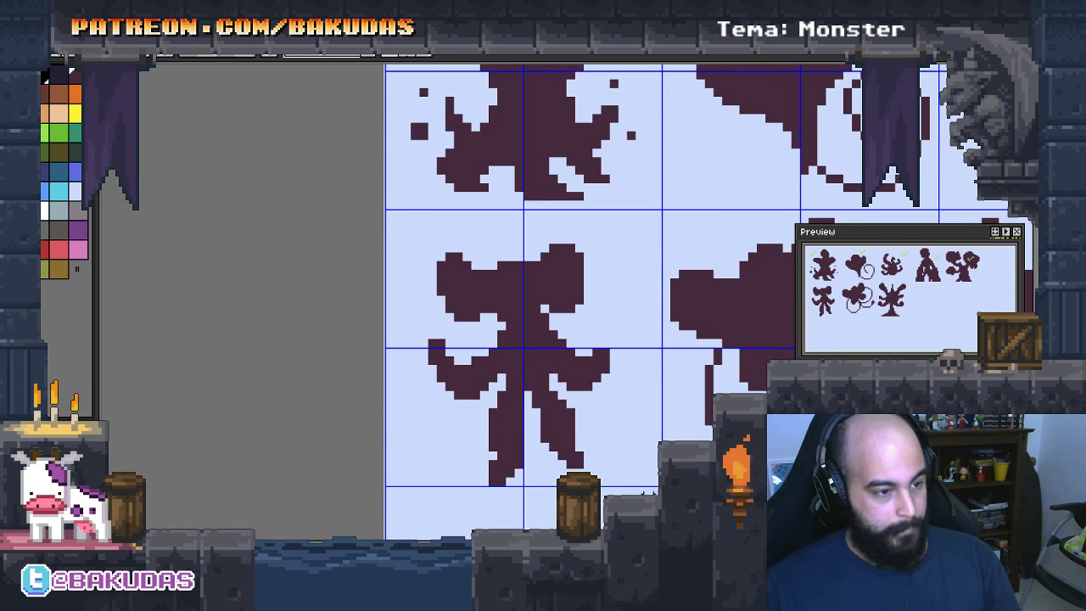
pyautogui.moveTo(628, 496); pyautogui.dragTo(409, 225)
pyautogui.moveTo(520, 345); pyautogui.dragTo(520, 334)
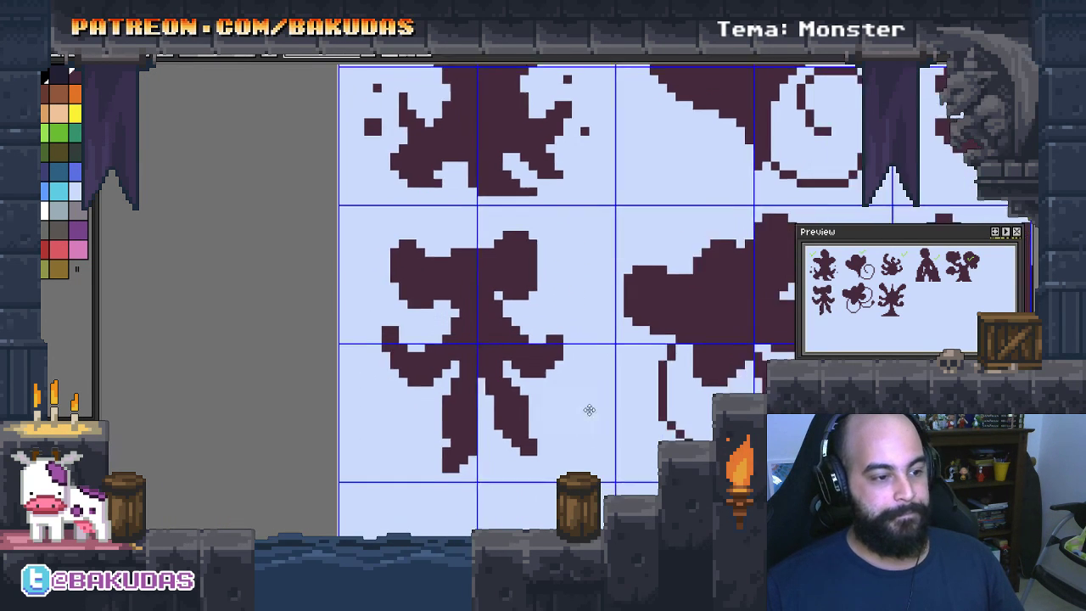
pyautogui.hscroll(2, 586, 407)
pyautogui.click(587, 404)
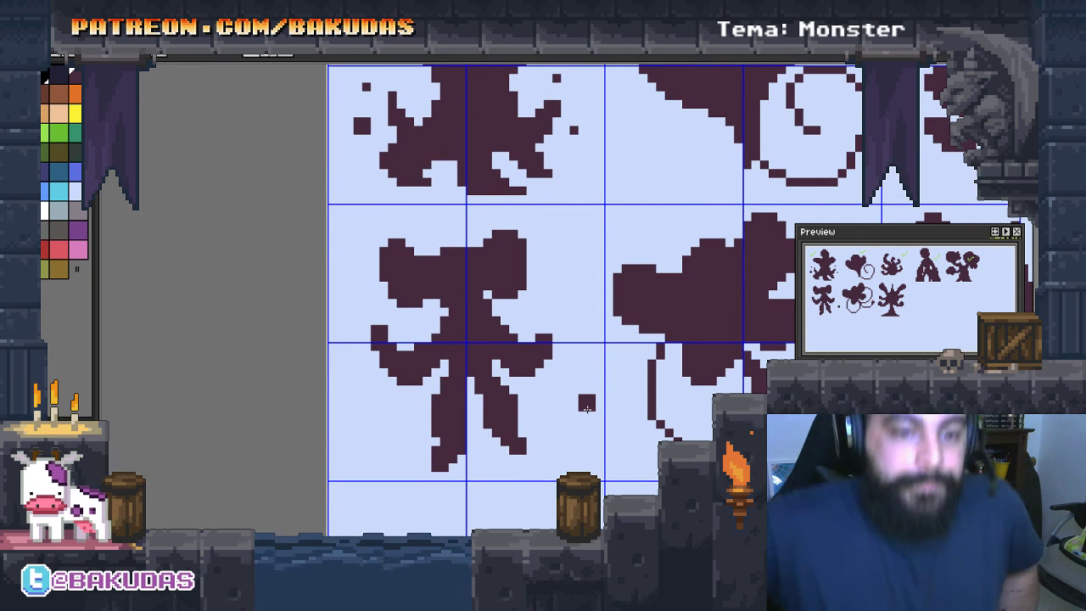
pyautogui.hotkey('ctrl', 'z')
pyautogui.click(638, 343)
pyautogui.hscroll(2, 643, 345)
# Marquee-select the hooded figure's cell, third in the top row
pyautogui.hscroll(5, 594, 365)
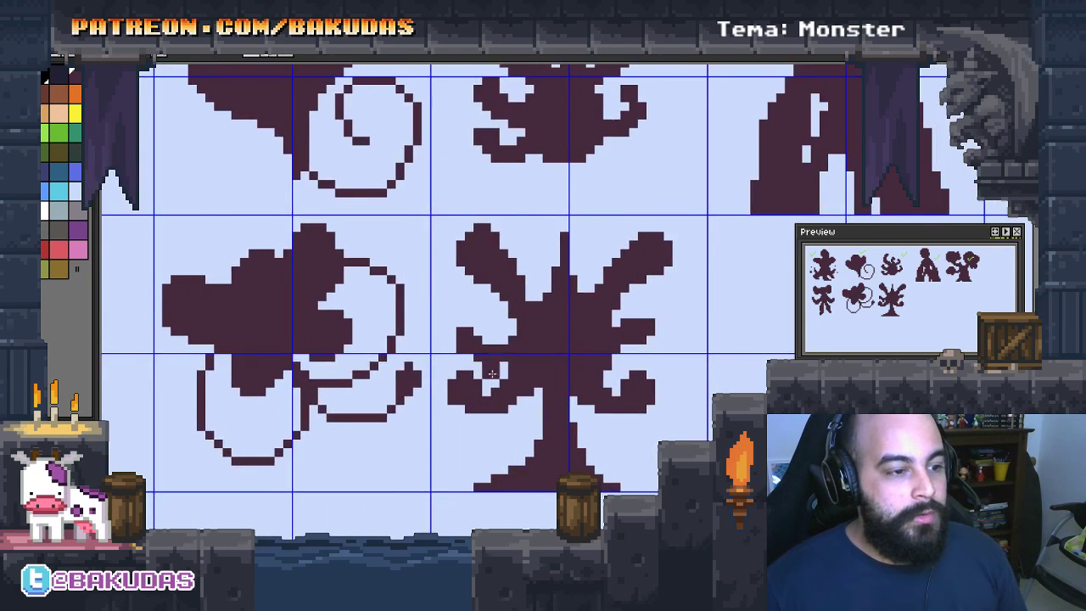
pyautogui.scroll(-1, 586, 374)
pyautogui.hscroll(1, 590, 375)
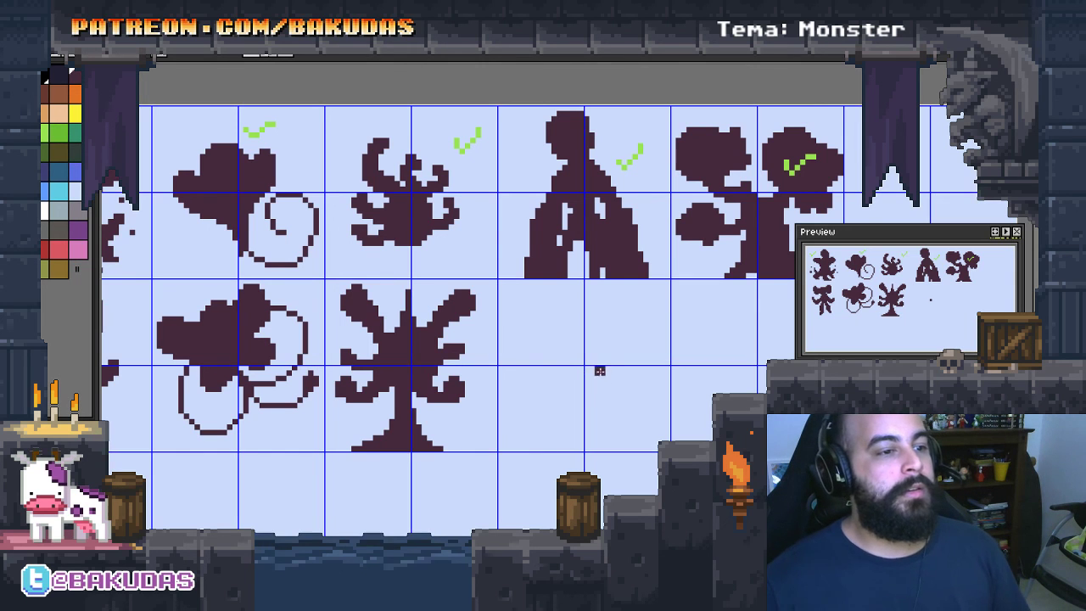
pyautogui.moveTo(594, 369); pyautogui.dragTo(555, 392)
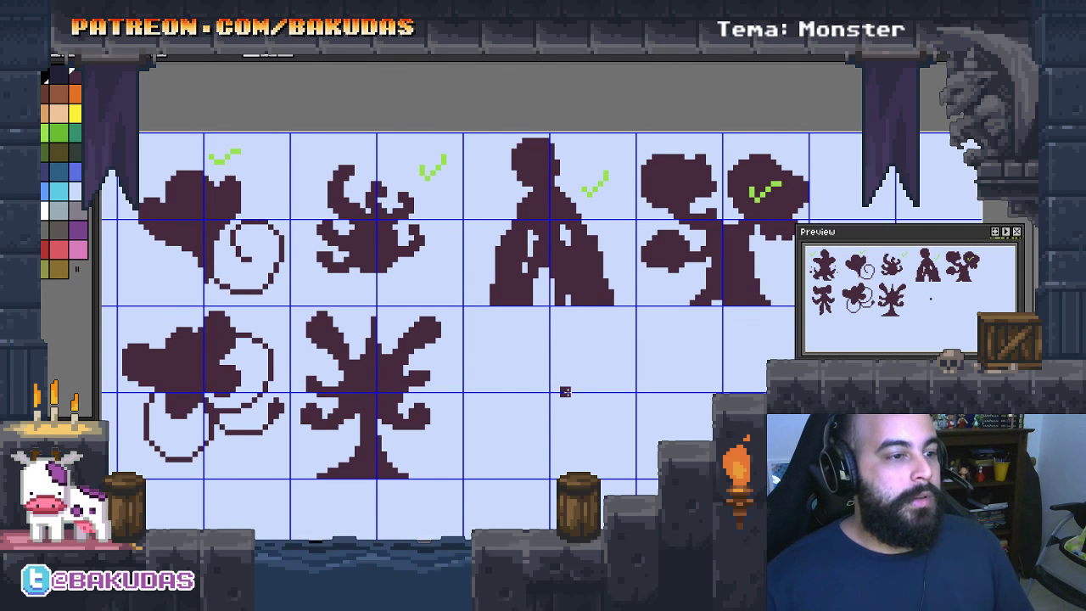
pyautogui.scroll(1, 524, 382)
pyautogui.scroll(1, 521, 339)
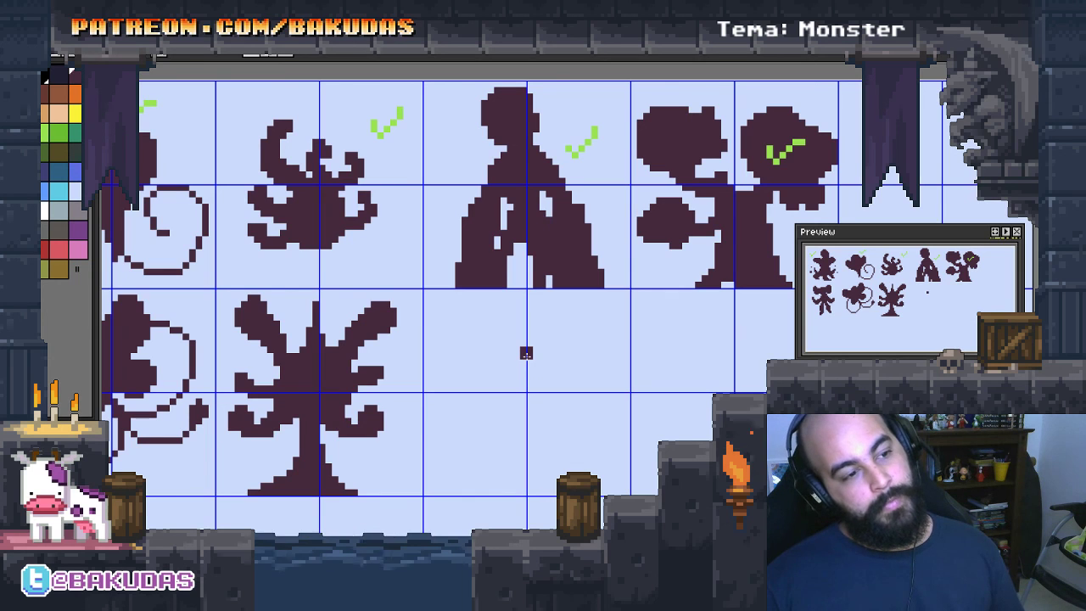
pyautogui.moveTo(539, 341); pyautogui.dragTo(557, 354)
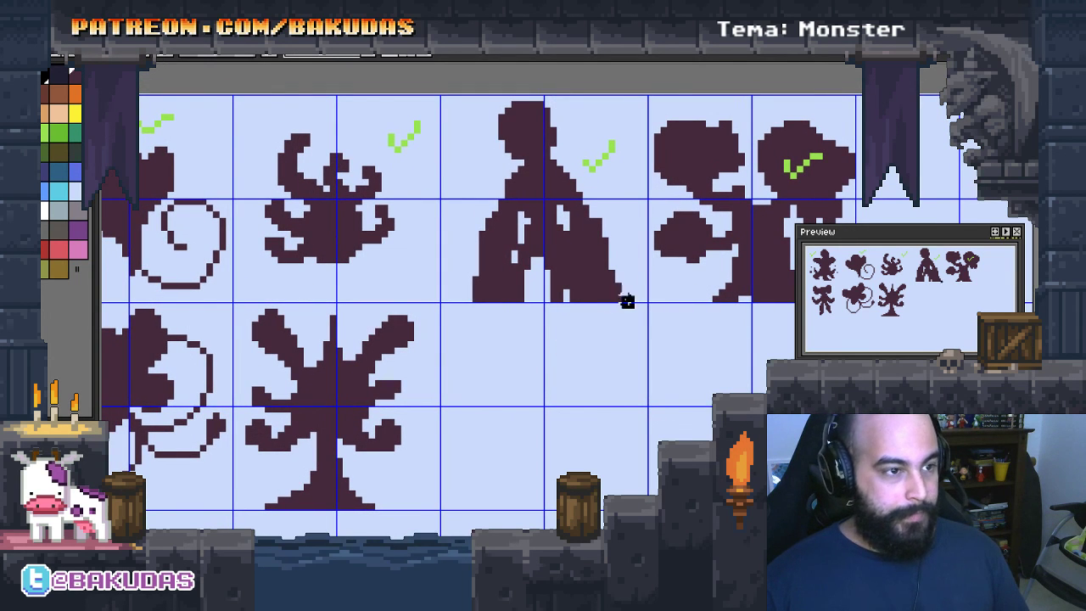
pyautogui.moveTo(637, 310); pyautogui.dragTo(457, 92)
# Copy and paste the hooded figure, dropping the copy in the cell below
pyautogui.hotkey('ctrl', 'c')
pyautogui.hotkey('ctrl', 'v')
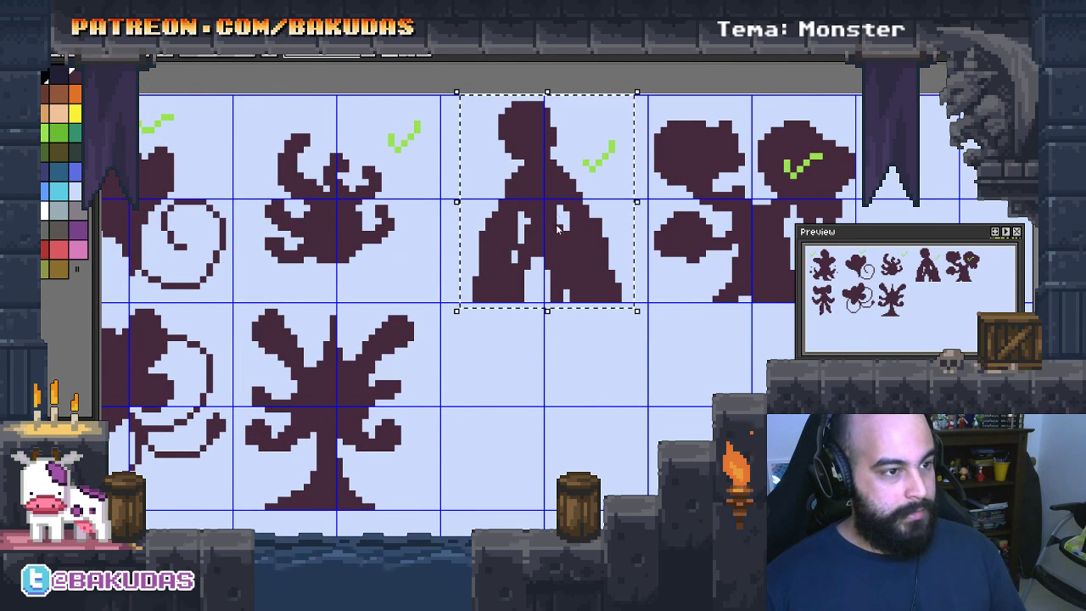
pyautogui.moveTo(541, 202); pyautogui.dragTo(555, 421)
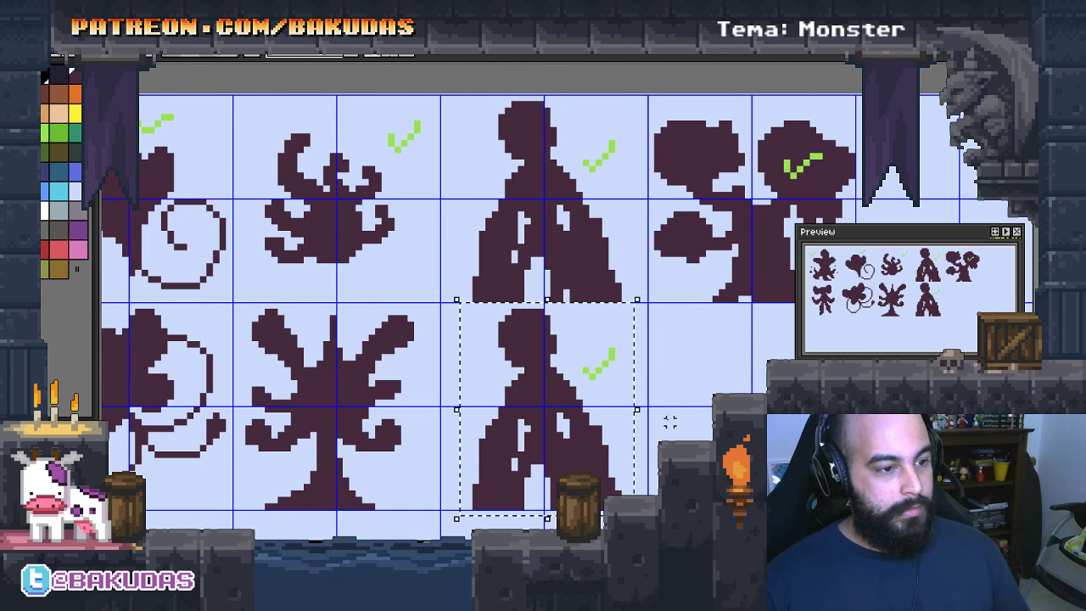
pyautogui.hotkey('ctrl', 'd')
# Place a single dark pixel in the next empty cell
pyautogui.moveTo(645, 379); pyautogui.dragTo(569, 368)
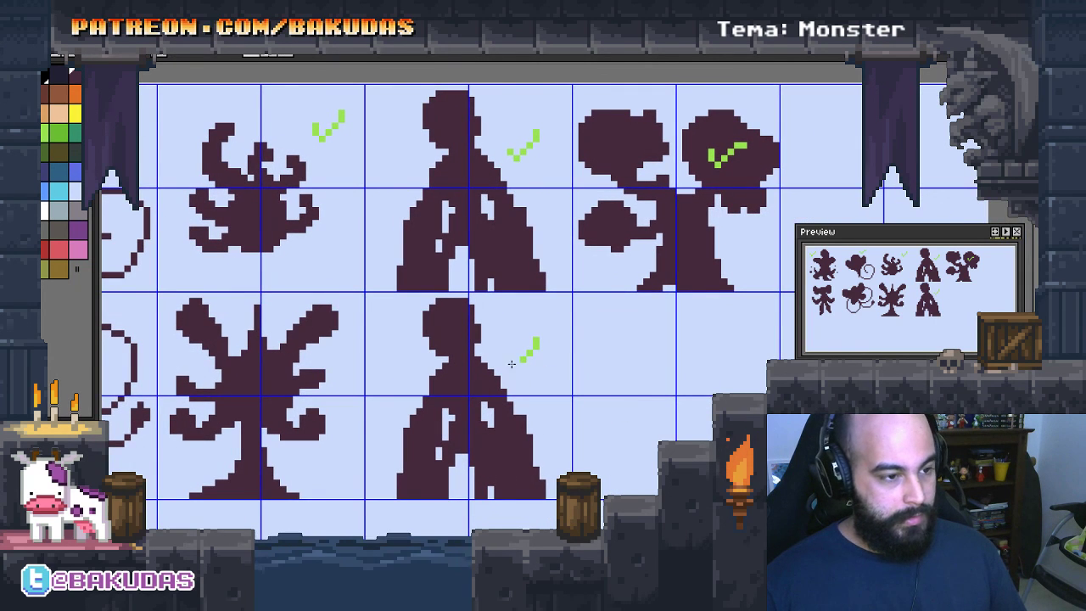
pyautogui.scroll(-1, 637, 376)
pyautogui.scroll(2, 567, 308)
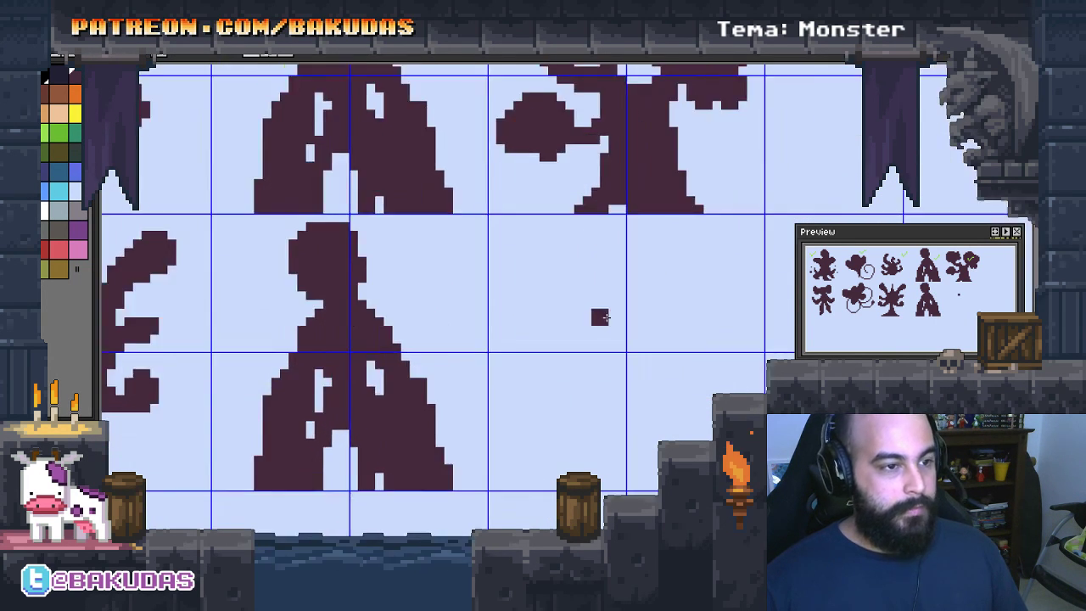
pyautogui.scroll(-1, 601, 343)
pyautogui.scroll(-1, 602, 343)
pyautogui.scroll(1, 614, 315)
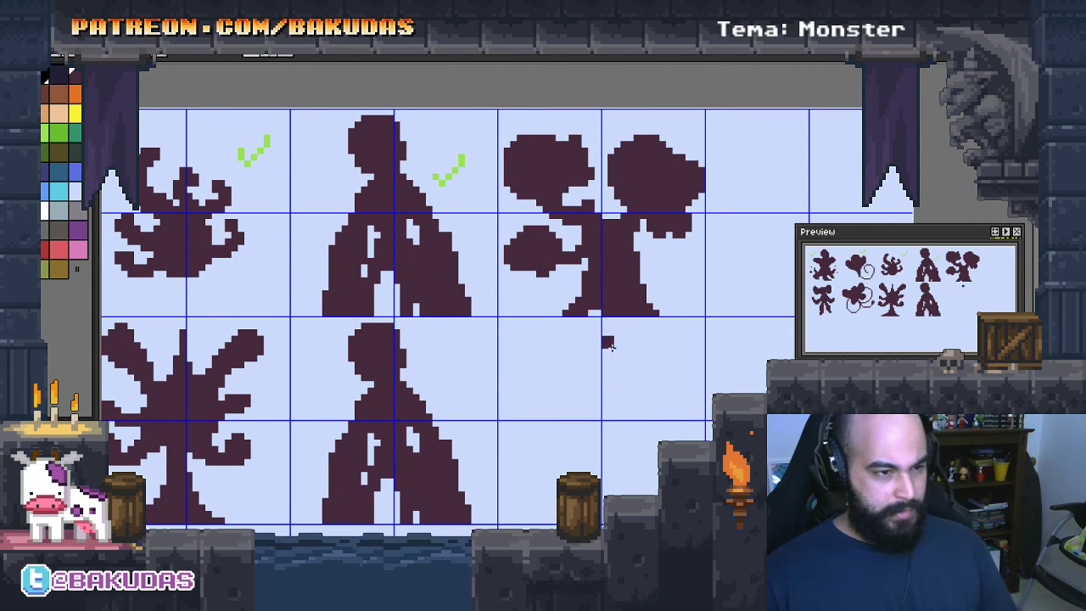
pyautogui.click(672, 374)
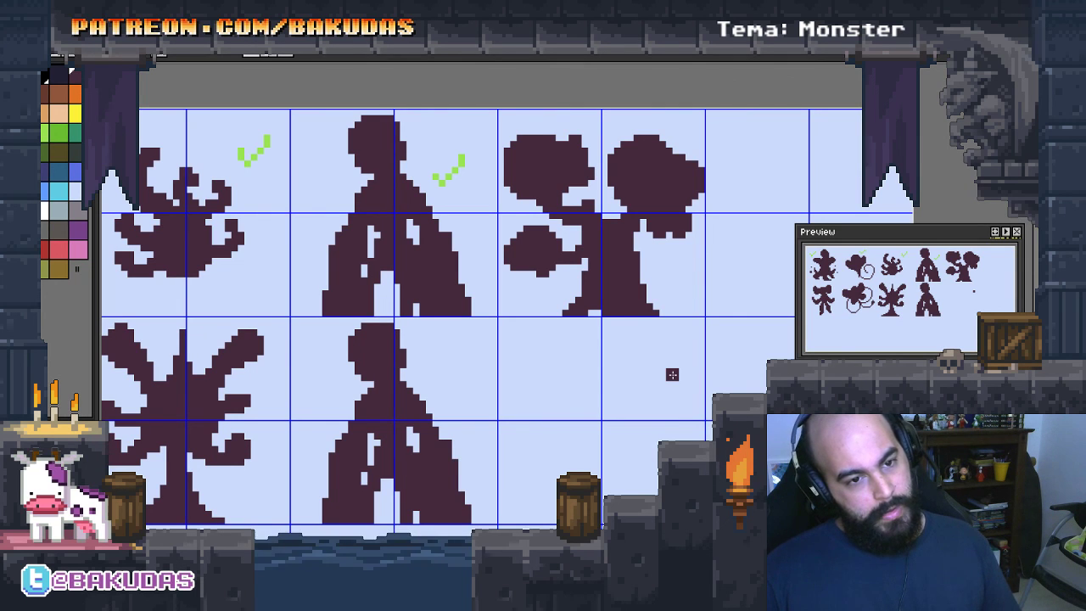
# Select the two-headed creature in the fourth cell and place a copy one cell lower
pyautogui.moveTo(672, 374); pyautogui.dragTo(649, 370)
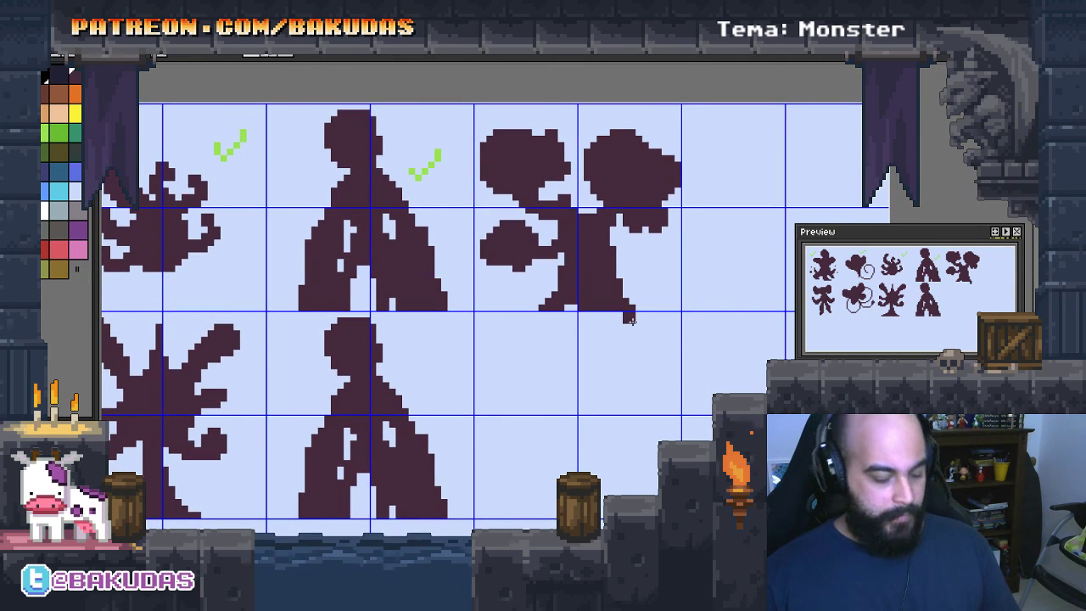
pyautogui.moveTo(686, 327)
pyautogui.mouseDown()
pyautogui.moveTo(541, 139)
pyautogui.moveTo(471, 107)
pyautogui.mouseUp()
pyautogui.moveTo(612, 425)
pyautogui.mouseDown()
pyautogui.moveTo(617, 489)
pyautogui.moveTo(607, 406)
pyautogui.mouseUp()
pyautogui.scroll(1, 606, 405)
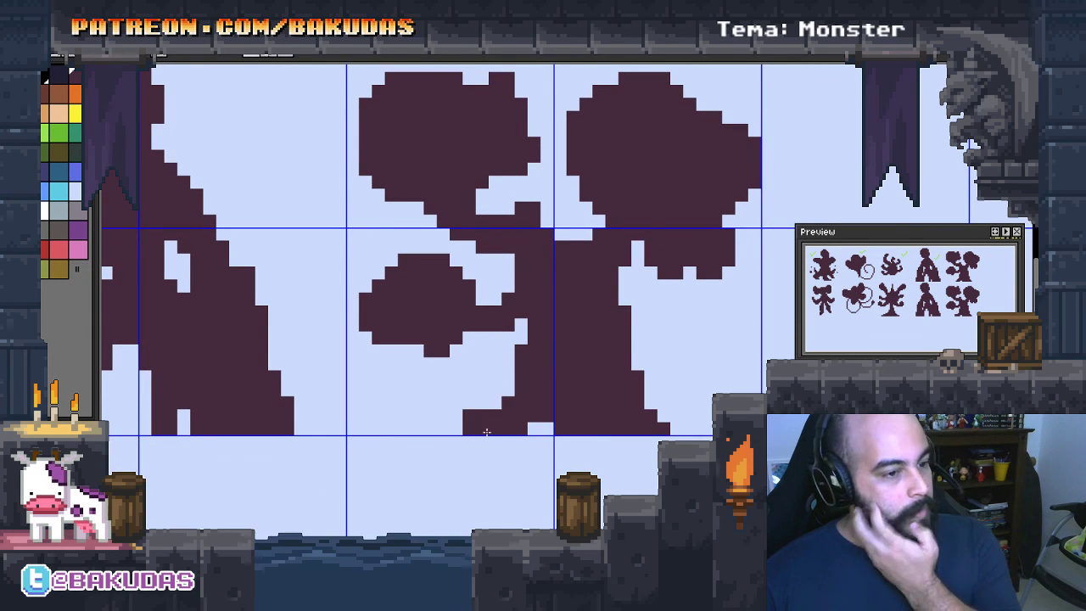
# Reshape the copy's lower body, erasing and filling pixels along its base
pyautogui.moveTo(478, 386)
pyautogui.mouseDown()
pyautogui.moveTo(501, 437)
pyautogui.moveTo(627, 397)
pyautogui.moveTo(639, 357)
pyautogui.moveTo(664, 357)
pyautogui.moveTo(709, 428)
pyautogui.mouseUp()
pyautogui.moveTo(658, 389)
pyautogui.mouseDown()
pyautogui.moveTo(556, 420)
pyautogui.moveTo(501, 382)
pyautogui.moveTo(482, 383)
pyautogui.moveTo(469, 433)
pyautogui.moveTo(492, 415)
pyautogui.mouseUp()
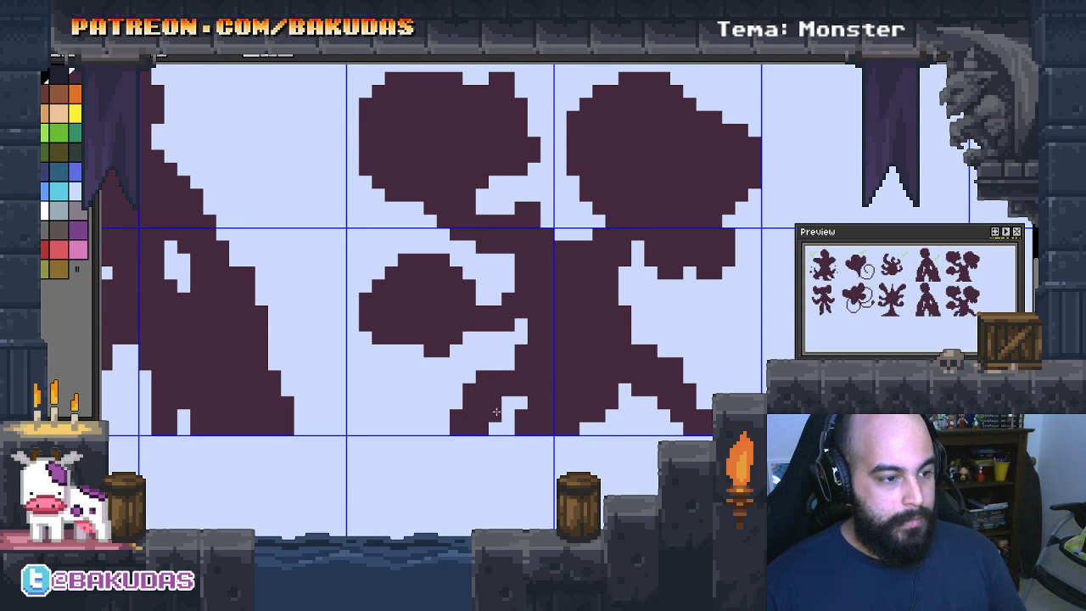
pyautogui.click(443, 429)
pyautogui.moveTo(443, 455); pyautogui.dragTo(458, 468)
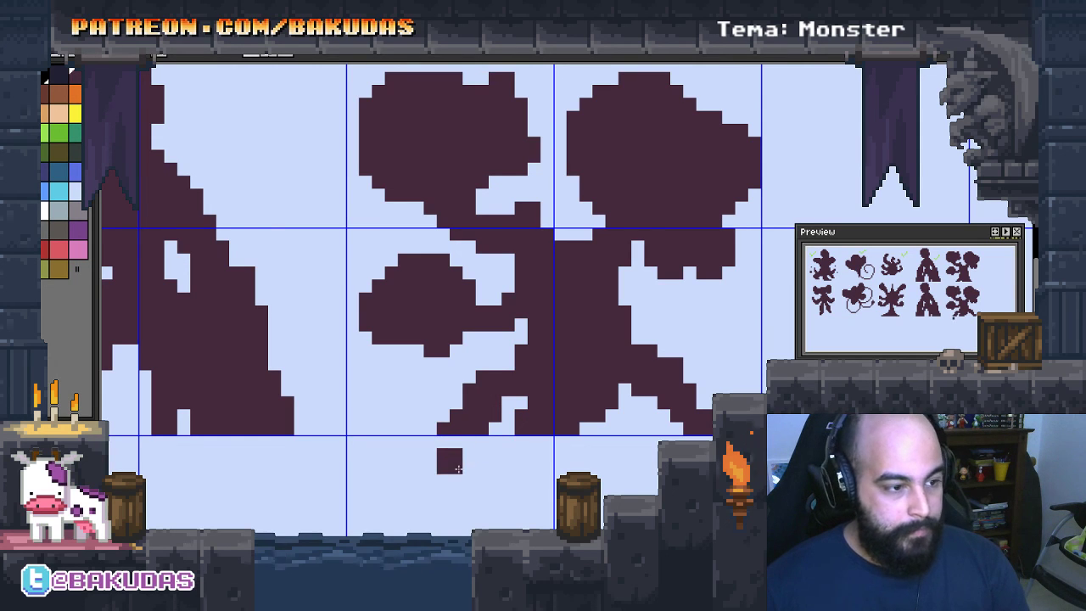
pyautogui.hotkey('ctrl', 'z')
pyautogui.click(631, 448)
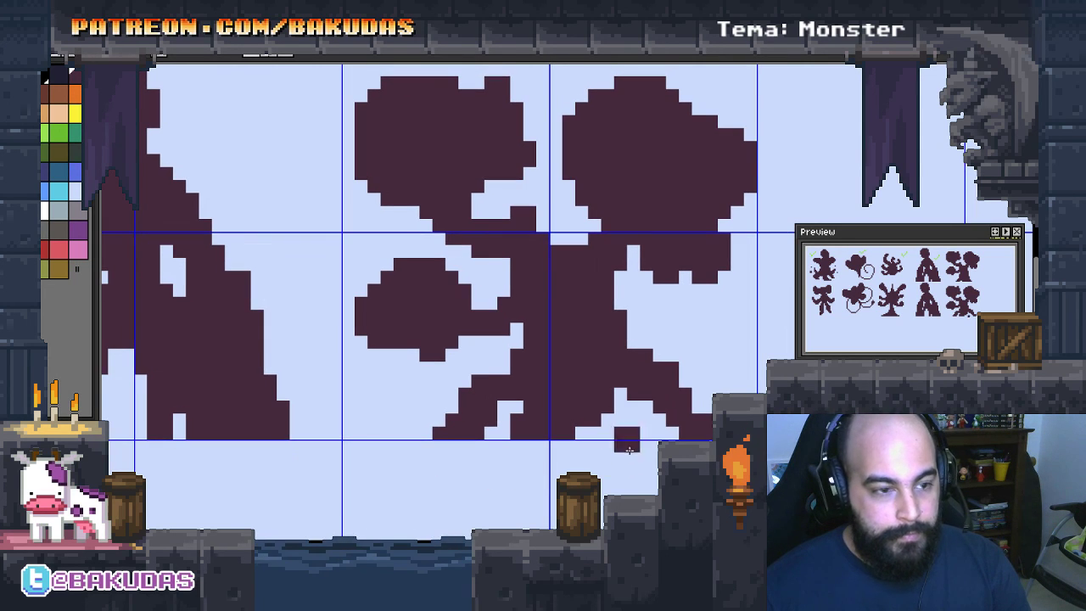
pyautogui.hotkey('ctrl', 'z')
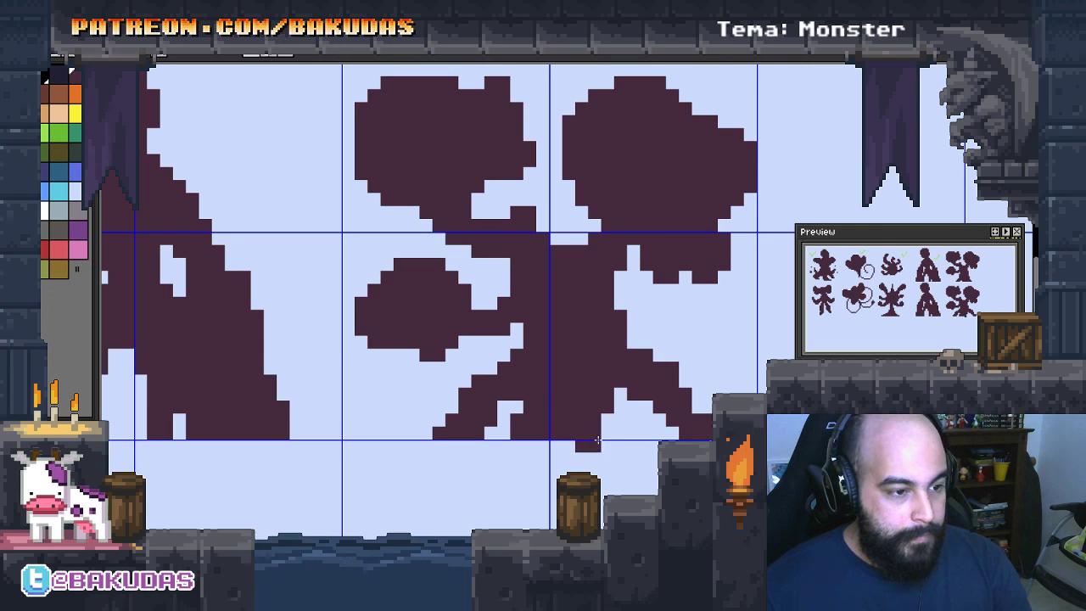
pyautogui.rightClick(589, 439)
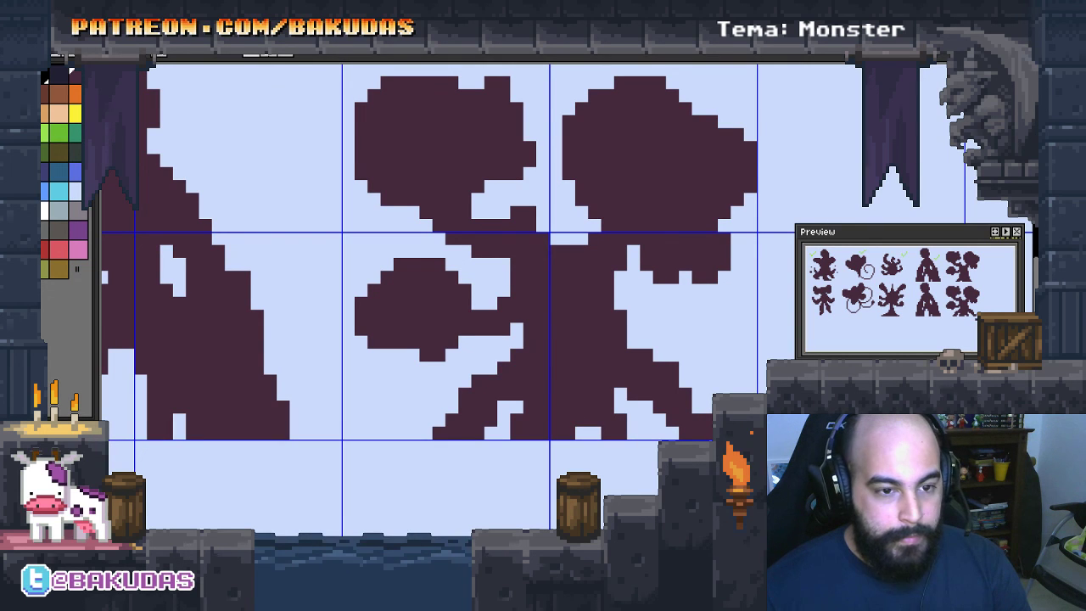
pyautogui.moveTo(685, 402); pyautogui.dragTo(676, 408)
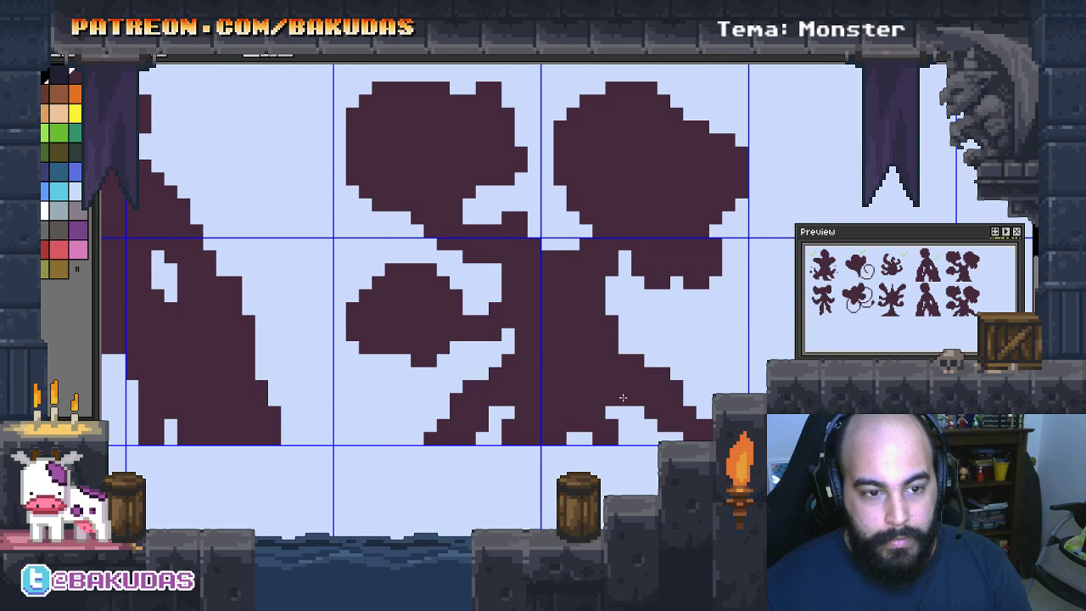
pyautogui.scroll(-2, 615, 425)
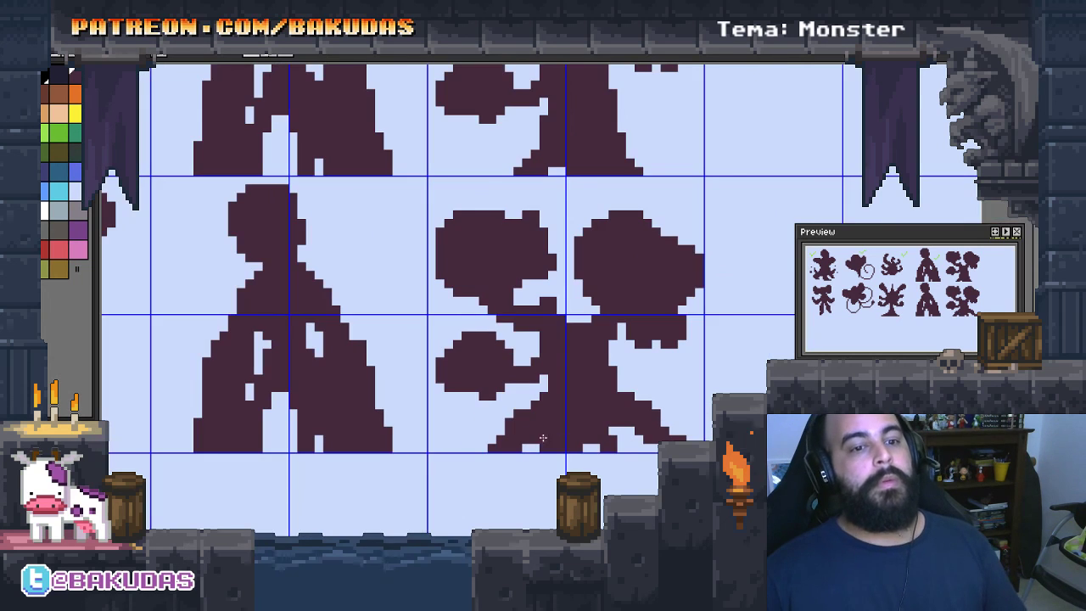
pyautogui.hscroll(-1, 609, 450)
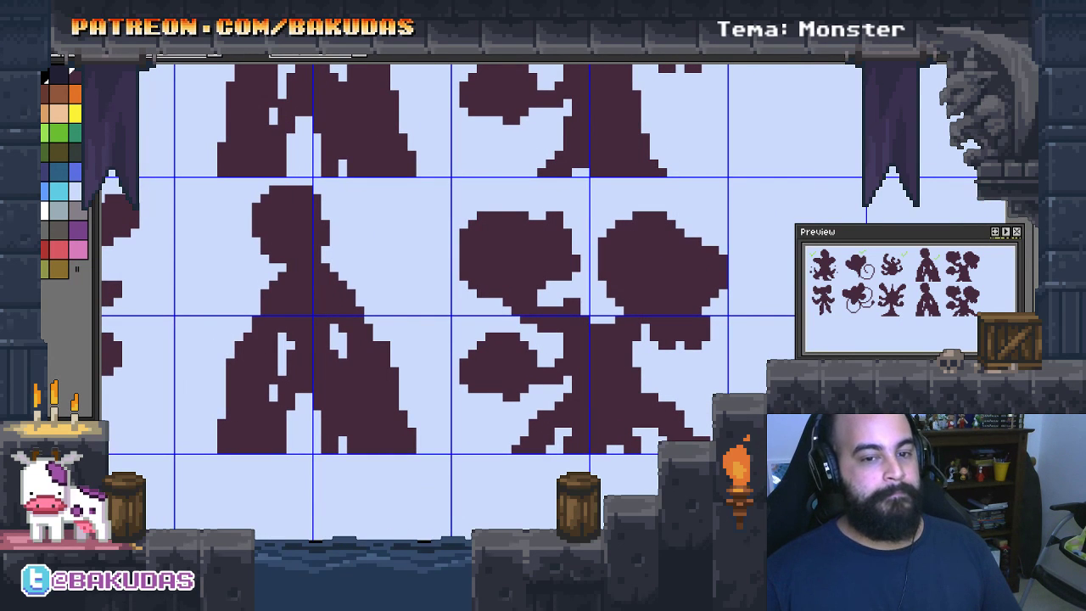
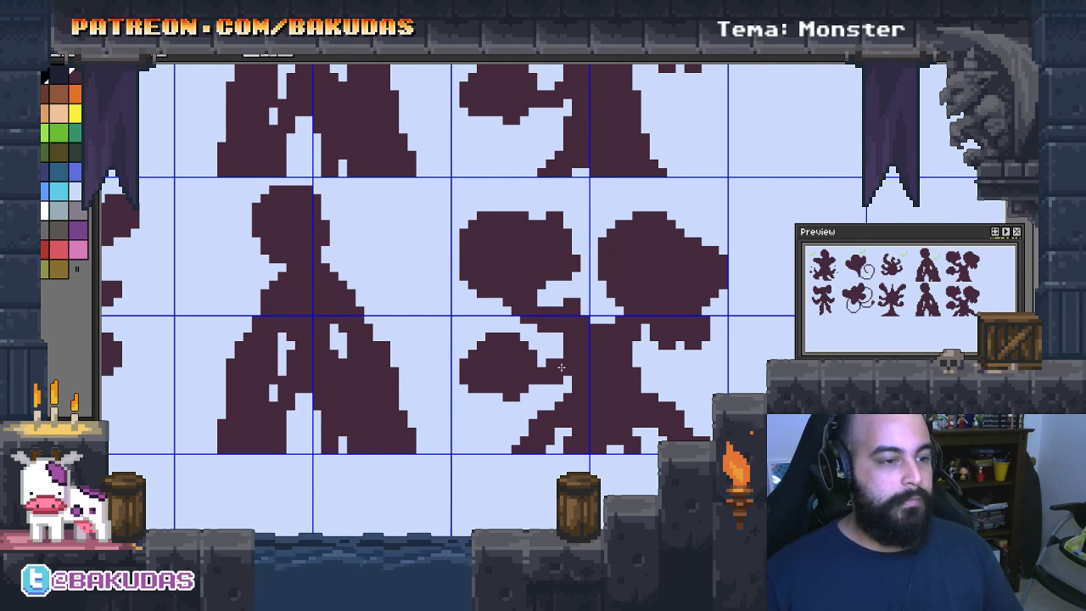
# Find the lower-left monster and undo its last two foot edits
pyautogui.moveTo(603, 300); pyautogui.dragTo(579, 313)
pyautogui.scroll(-1, 579, 313)
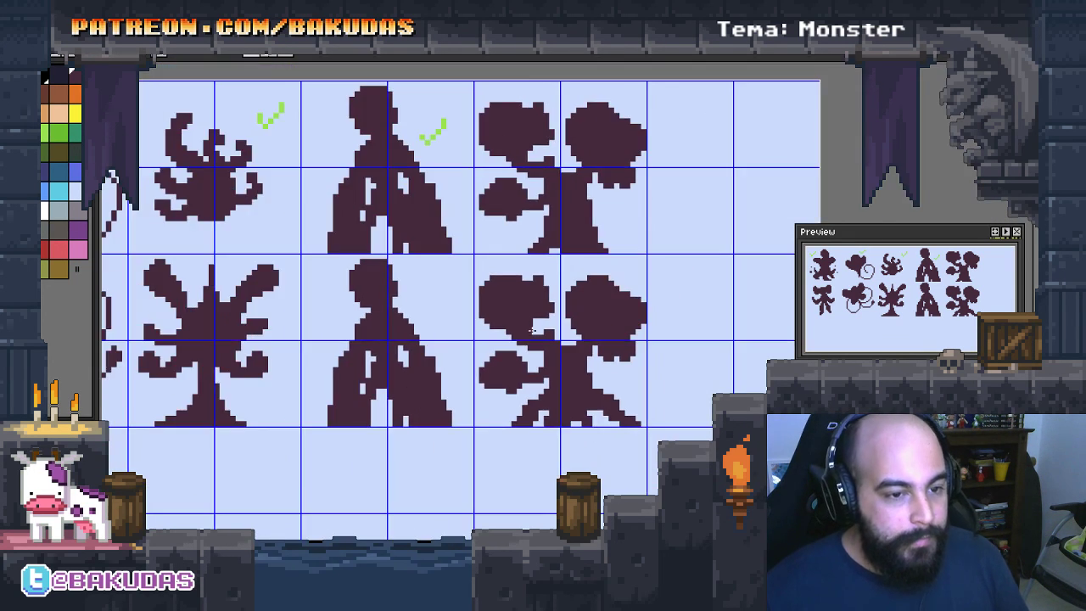
pyautogui.scroll(-1, 579, 313)
pyautogui.scroll(-1, 265, 385)
pyautogui.scroll(-1, 265, 384)
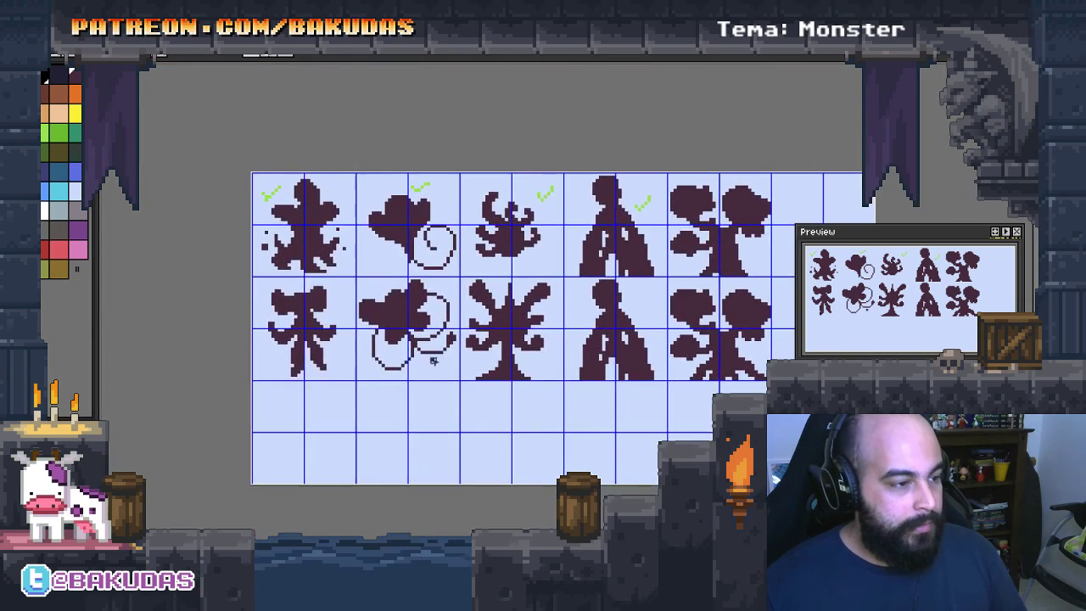
pyautogui.scroll(2, 265, 385)
pyautogui.scroll(-1, 212, 327)
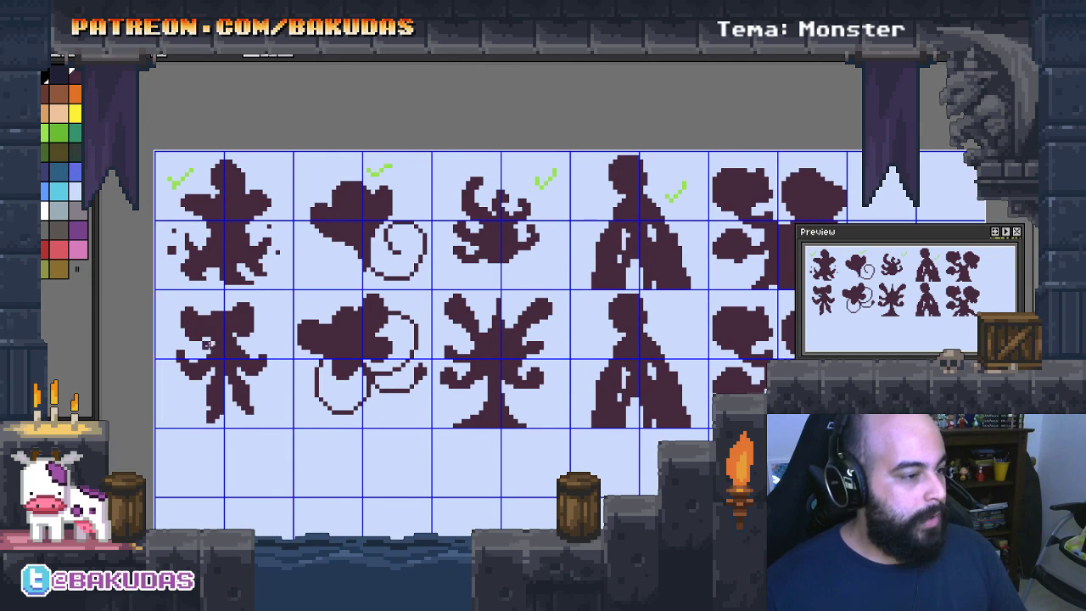
pyautogui.scroll(-1, 214, 351)
pyautogui.scroll(1, 214, 351)
pyautogui.scroll(-1, 214, 350)
pyautogui.scroll(1, 214, 350)
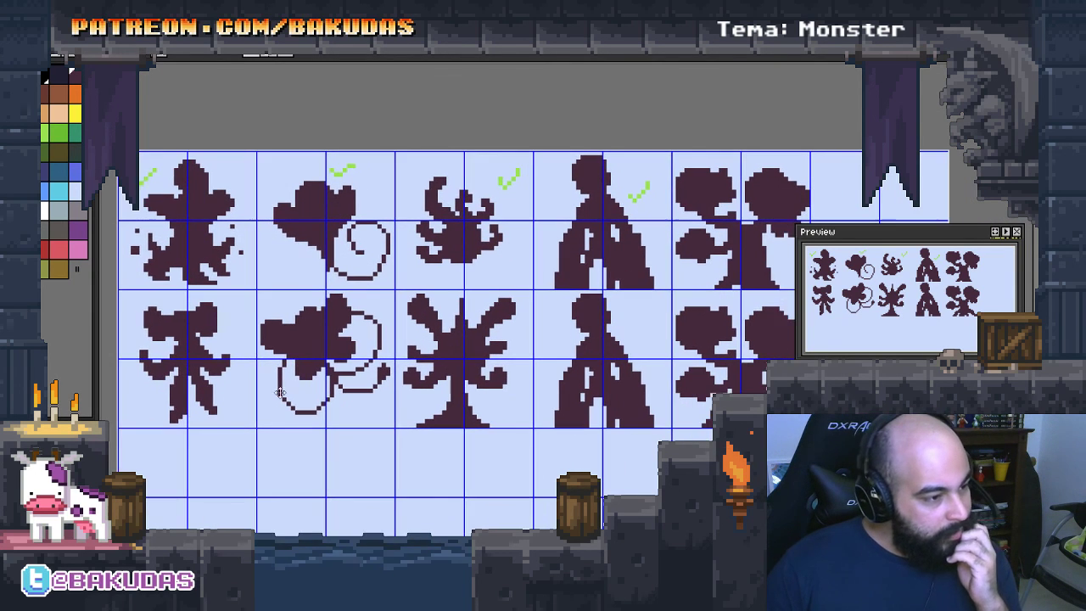
pyautogui.scroll(-1, 272, 386)
pyautogui.scroll(1, 272, 386)
pyautogui.scroll(2, 272, 386)
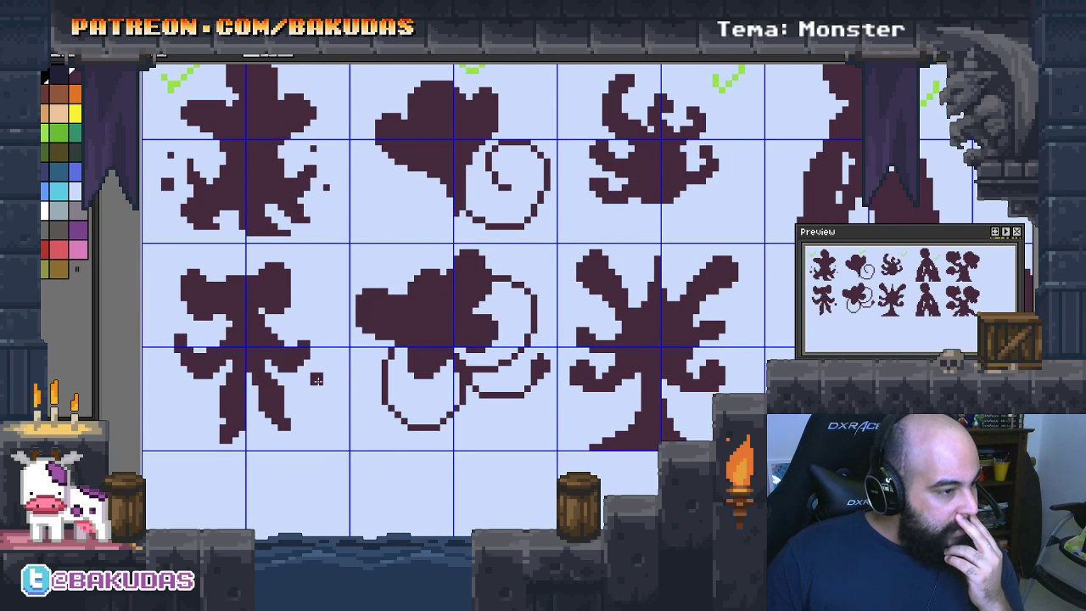
pyautogui.scroll(2, 255, 429)
pyautogui.scroll(1, 250, 431)
pyautogui.hotkey('ctrl', 'z')
pyautogui.hotkey('ctrl', 'z')
pyautogui.hotkey('ctrl', 'z')
pyautogui.hotkey('ctrl', 'z')
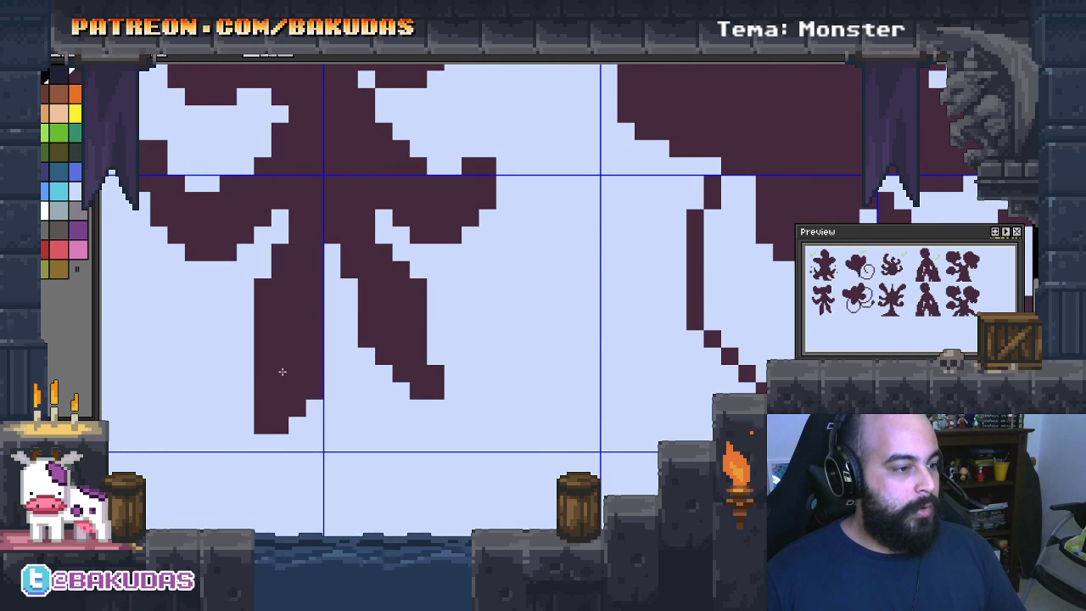
pyautogui.hotkey('ctrl', 'z')
# Repaint the left leg and foot lower down, extending the foot left and filling the notch
pyautogui.hotkey('ctrl', 'z')
pyautogui.hotkey('ctrl', 'z')
pyautogui.moveTo(306, 407); pyautogui.dragTo(306, 463)
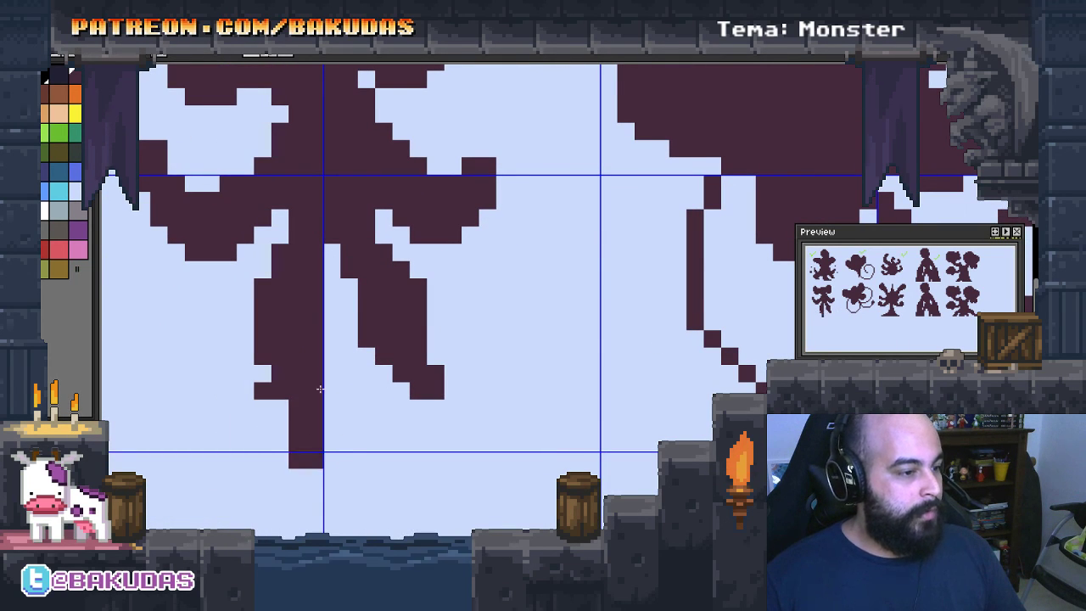
pyautogui.moveTo(331, 354); pyautogui.dragTo(338, 459)
pyautogui.hotkey('ctrl', 'z')
pyautogui.moveTo(280, 406)
pyautogui.mouseDown()
pyautogui.moveTo(280, 424)
pyautogui.moveTo(305, 442)
pyautogui.moveTo(263, 433)
pyautogui.moveTo(264, 447)
pyautogui.mouseUp()
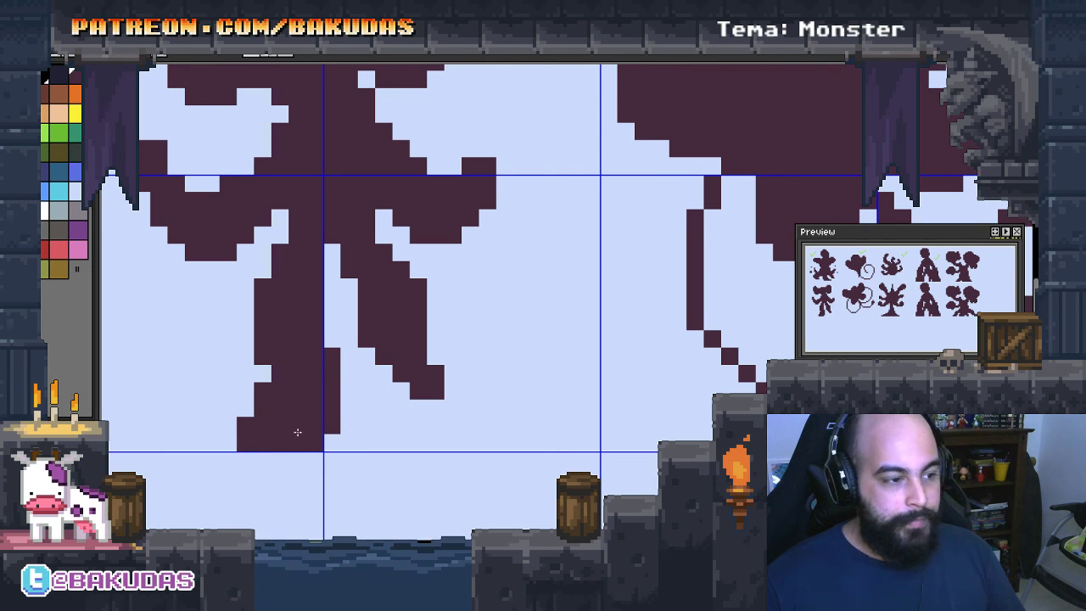
pyautogui.scroll(-1, 301, 434)
pyautogui.scroll(3, 439, 425)
pyautogui.hotkey('ctrl', 'z')
pyautogui.moveTo(263, 399)
pyautogui.mouseDown()
pyautogui.moveTo(308, 396)
pyautogui.moveTo(368, 432)
pyautogui.moveTo(412, 407)
pyautogui.moveTo(390, 471)
pyautogui.moveTo(421, 395)
pyautogui.mouseUp()
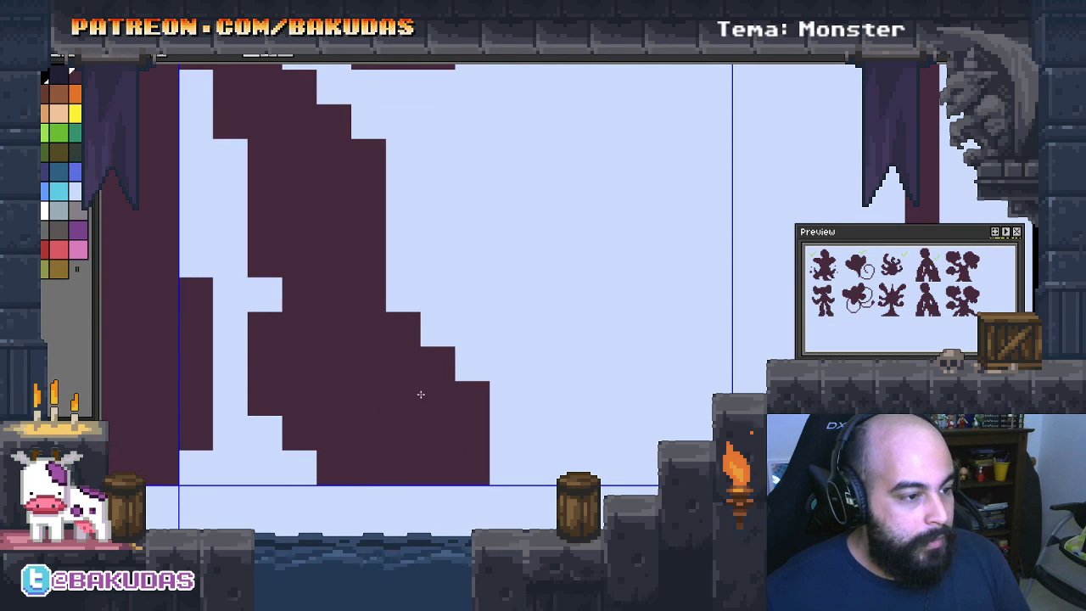
pyautogui.moveTo(379, 269)
pyautogui.mouseDown()
pyautogui.moveTo(400, 315)
pyautogui.moveTo(298, 314)
pyautogui.mouseUp()
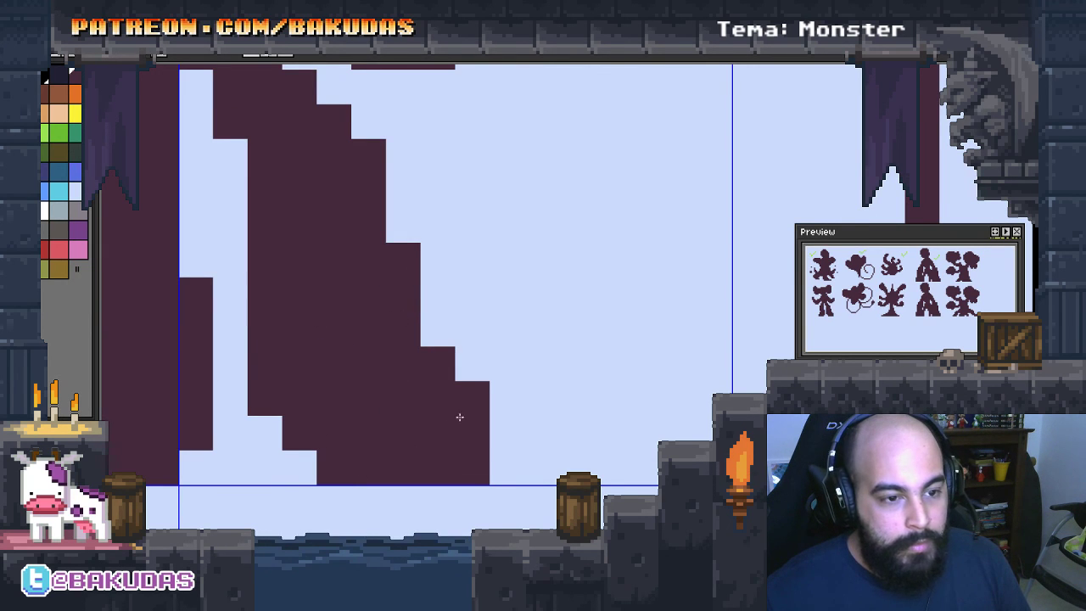
# Erase leftover cells to trim the bottom of the right leg
pyautogui.hscroll(-3, 577, 465)
pyautogui.hscroll(-2, 527, 465)
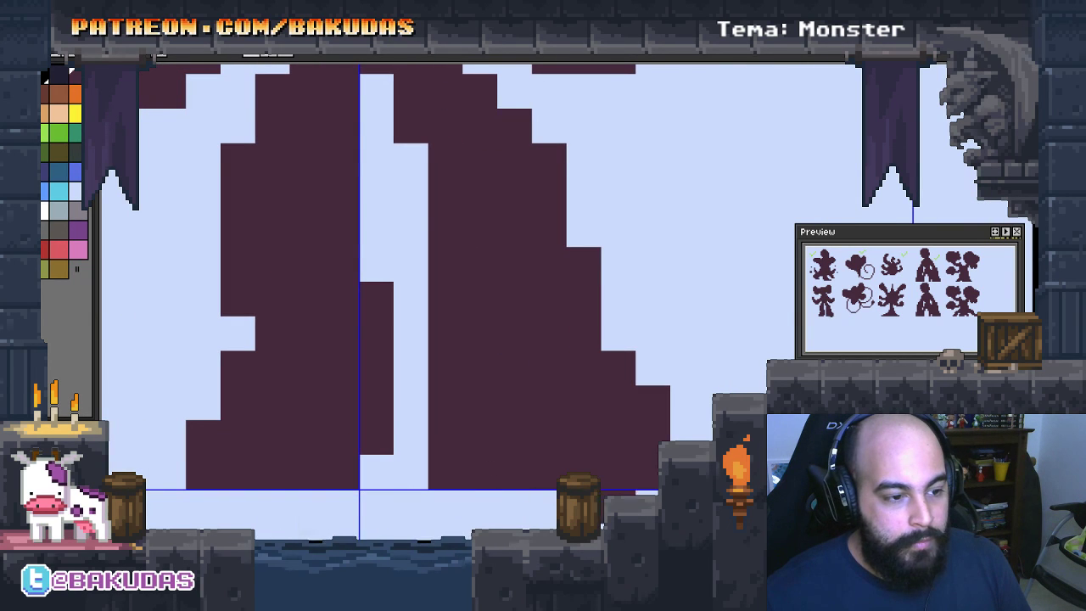
pyautogui.click(462, 454)
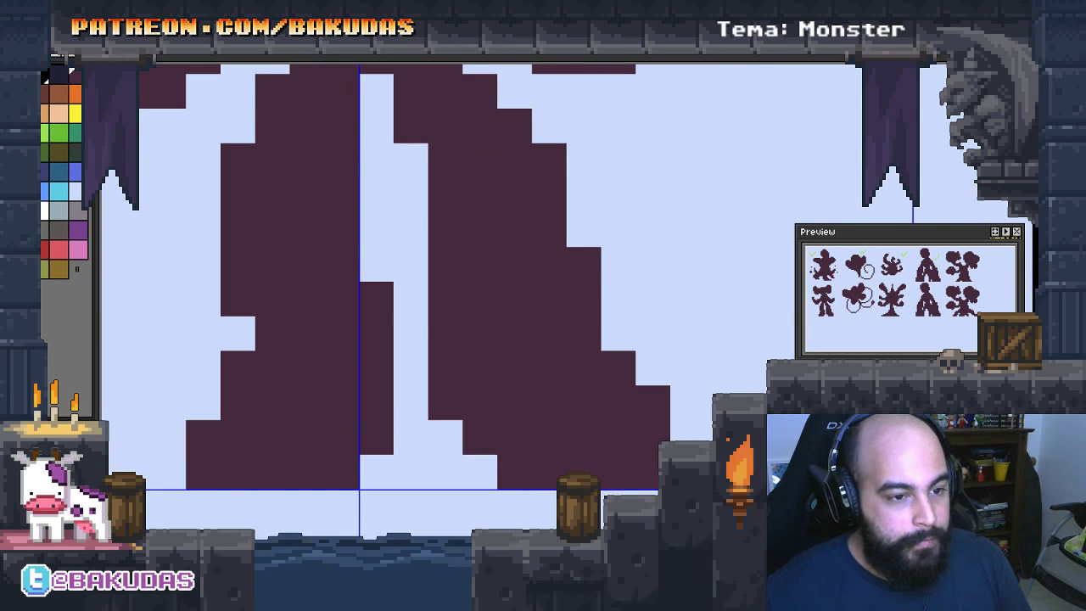
pyautogui.moveTo(636, 421); pyautogui.dragTo(566, 490)
pyautogui.moveTo(515, 437)
pyautogui.mouseDown()
pyautogui.moveTo(482, 473)
pyautogui.moveTo(487, 452)
pyautogui.mouseUp()
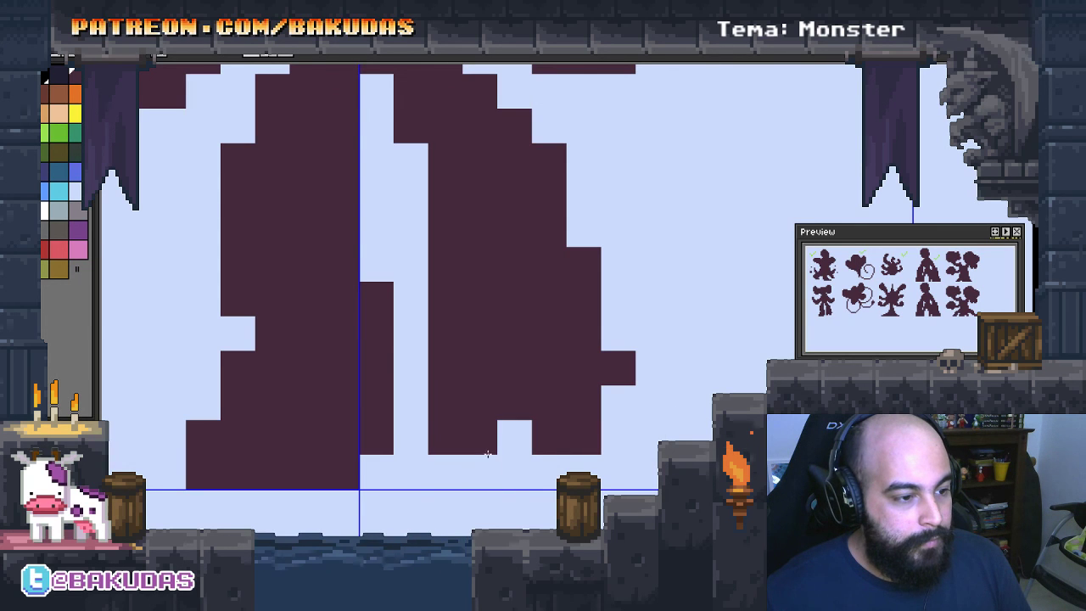
pyautogui.click(481, 451)
# Nudge the left leg one pixel left, erase its outer column, and fill the gap's top
pyautogui.scroll(-2, 481, 451)
pyautogui.hscroll(-5, 588, 430)
pyautogui.scroll(1, 587, 430)
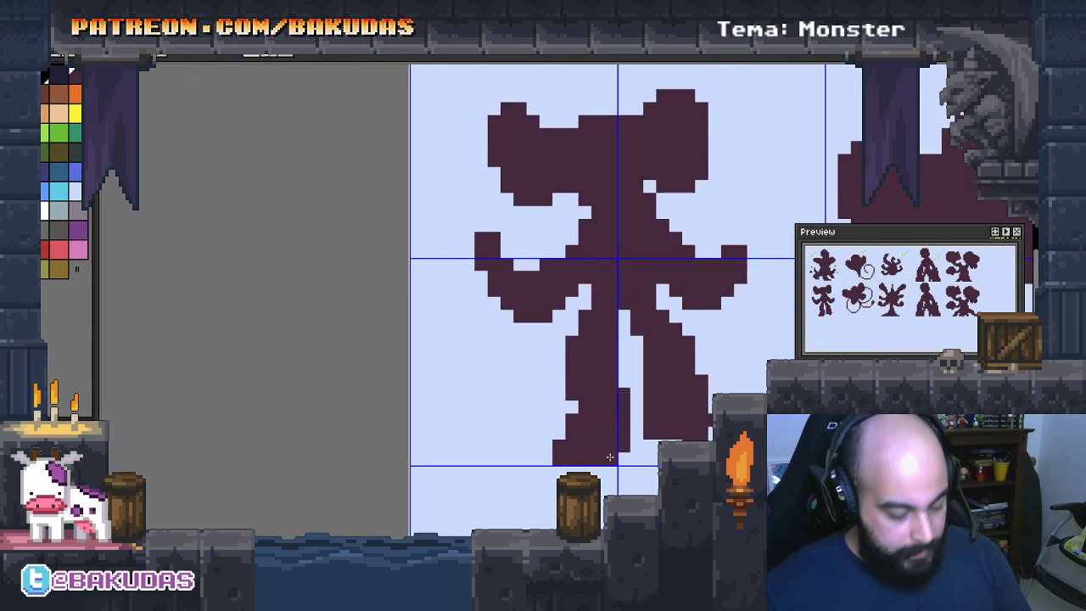
pyautogui.scroll(1, 587, 430)
pyautogui.moveTo(634, 483); pyautogui.dragTo(535, 263)
pyautogui.press('Left')
pyautogui.hotkey('ctrl', 'd')
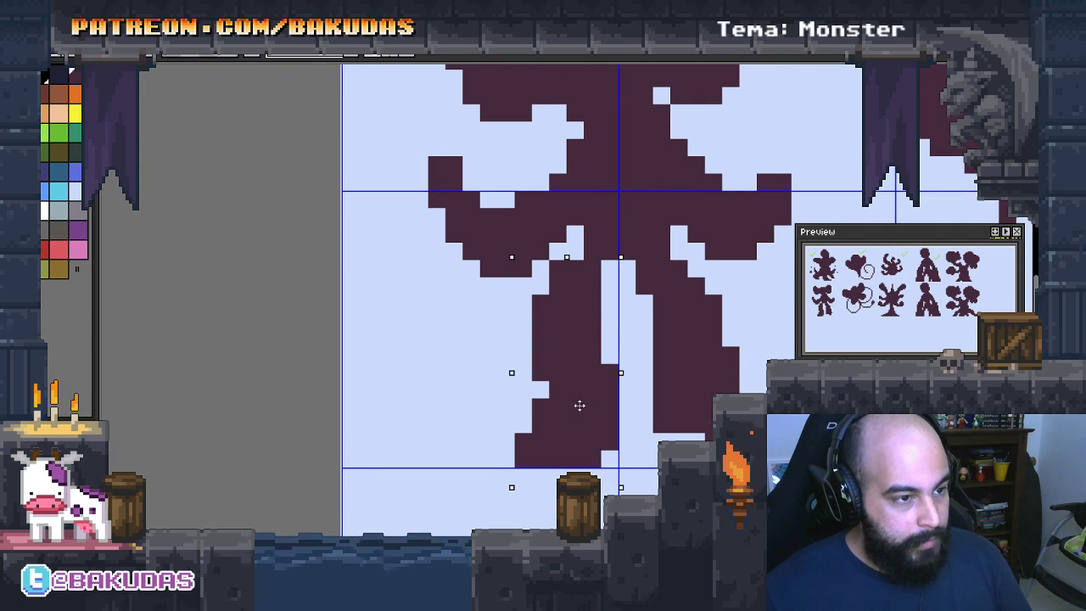
pyautogui.scroll(2, 577, 400)
pyautogui.hscroll(-1, 577, 400)
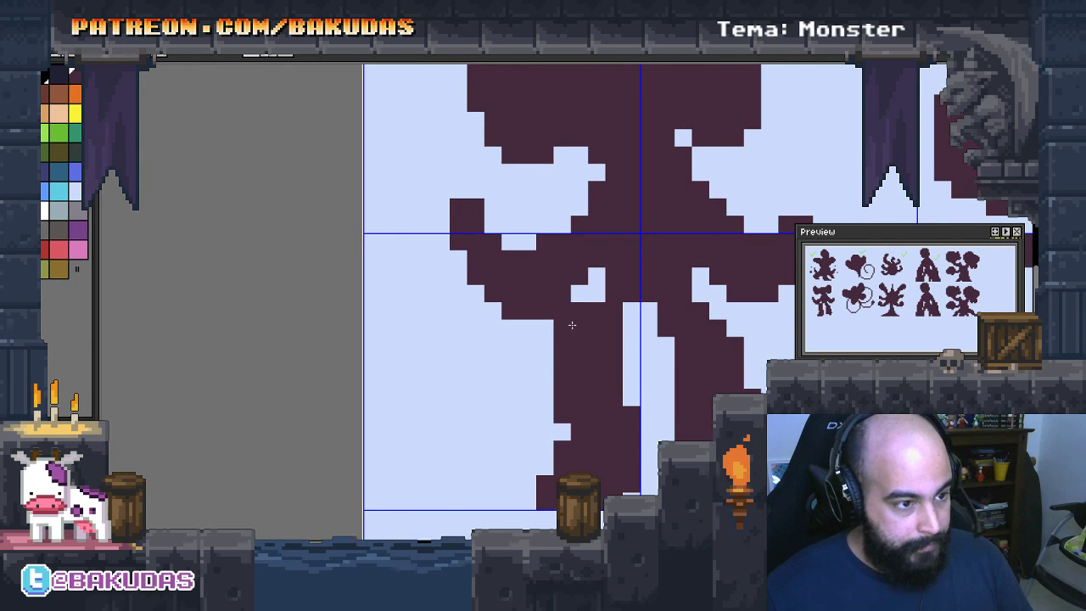
pyautogui.moveTo(574, 320)
pyautogui.mouseDown()
pyautogui.moveTo(560, 354)
pyautogui.moveTo(562, 416)
pyautogui.mouseUp()
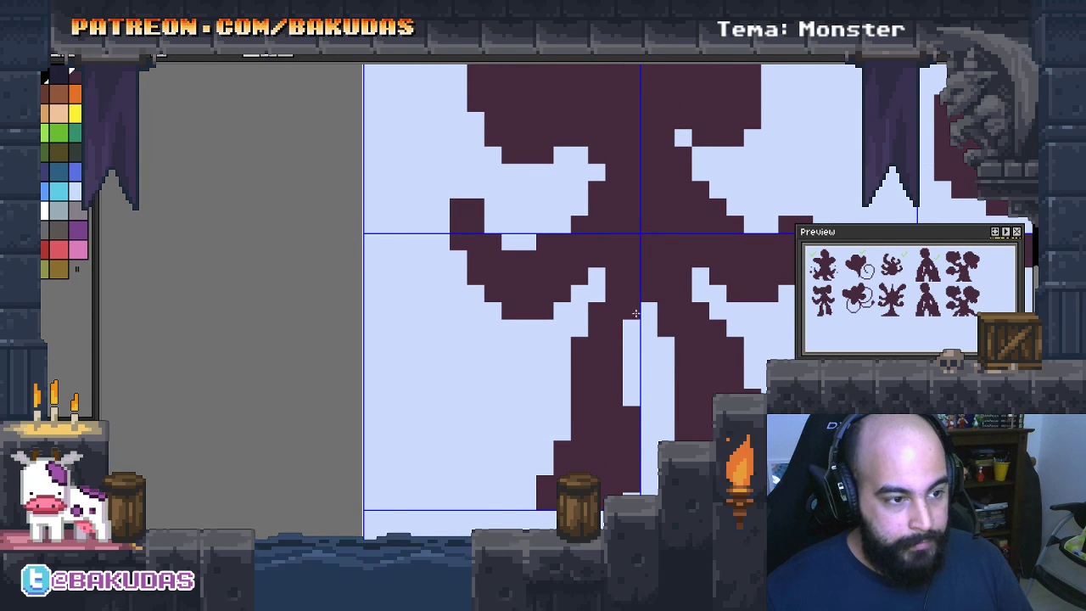
pyautogui.moveTo(631, 309); pyautogui.dragTo(631, 351)
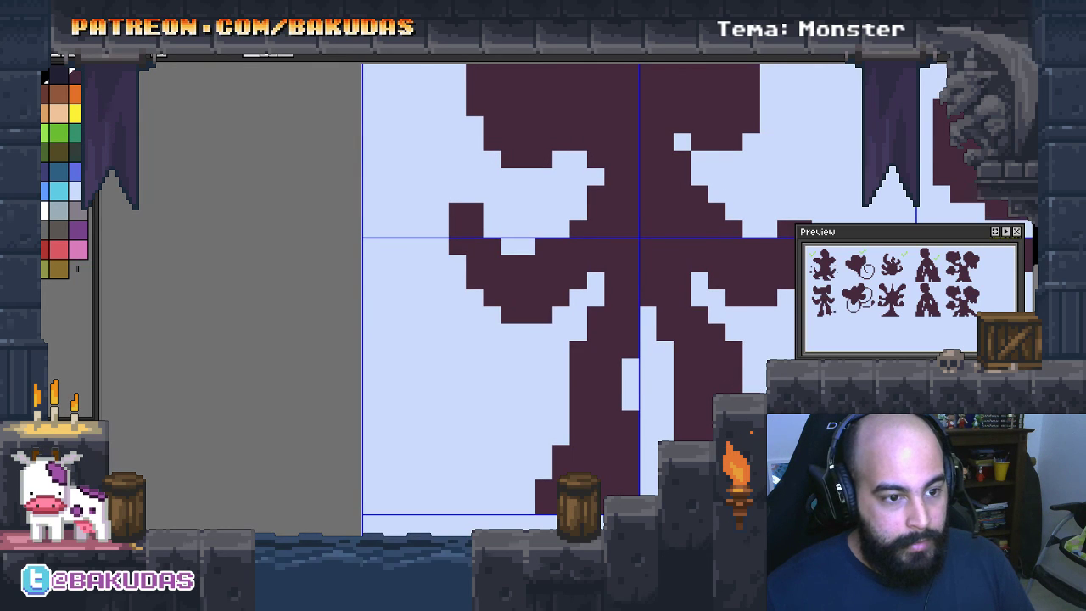
# Erase the stray dark block and trim cells from the right leg's outer edge
pyautogui.hscroll(1, 551, 298)
pyautogui.hscroll(2, 552, 297)
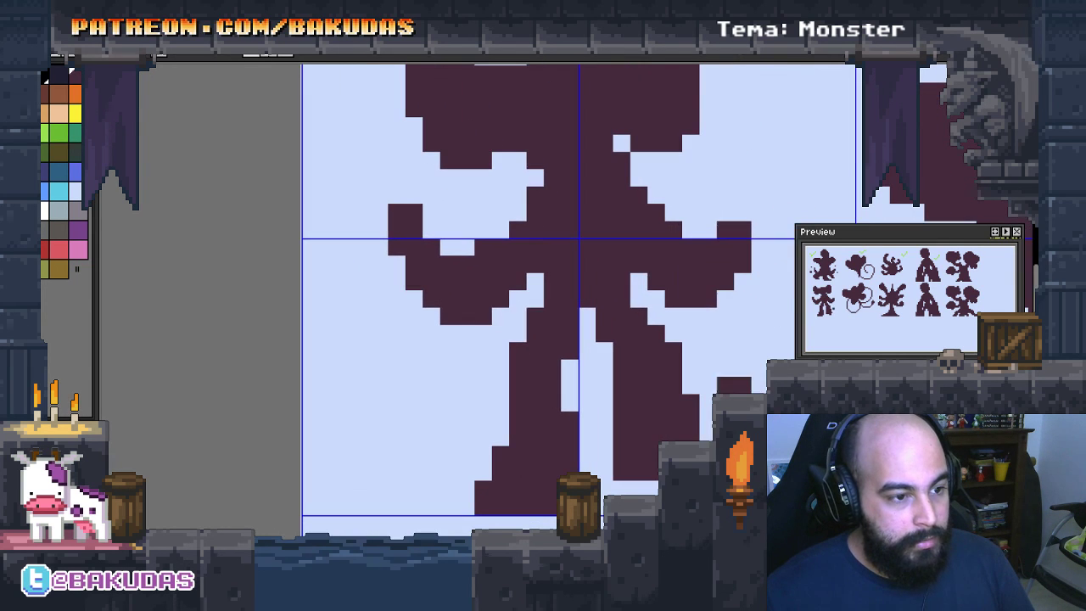
pyautogui.click(734, 385)
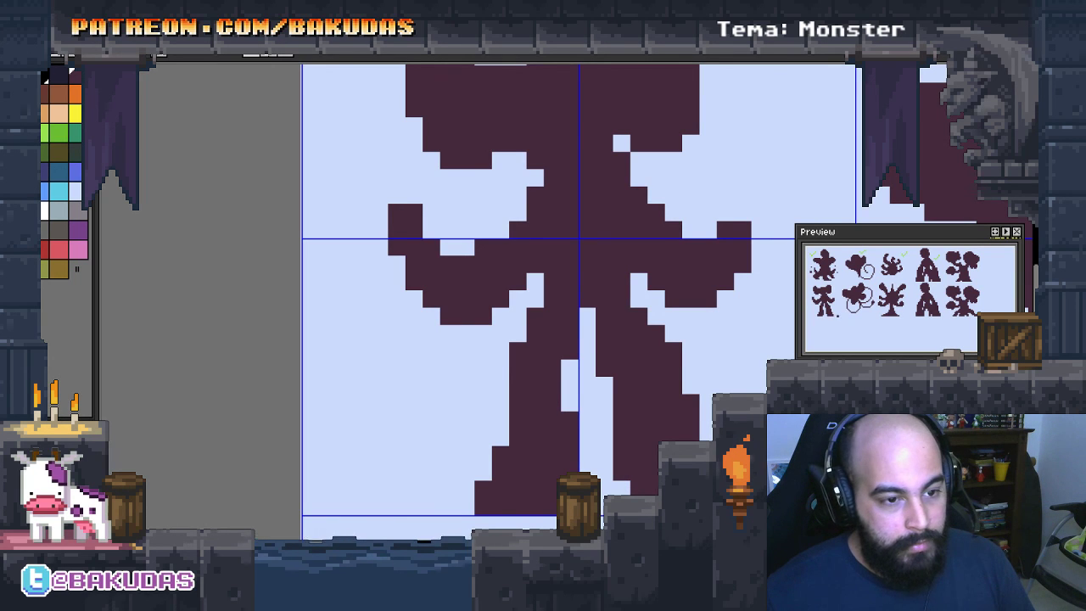
pyautogui.moveTo(688, 340); pyautogui.dragTo(693, 336)
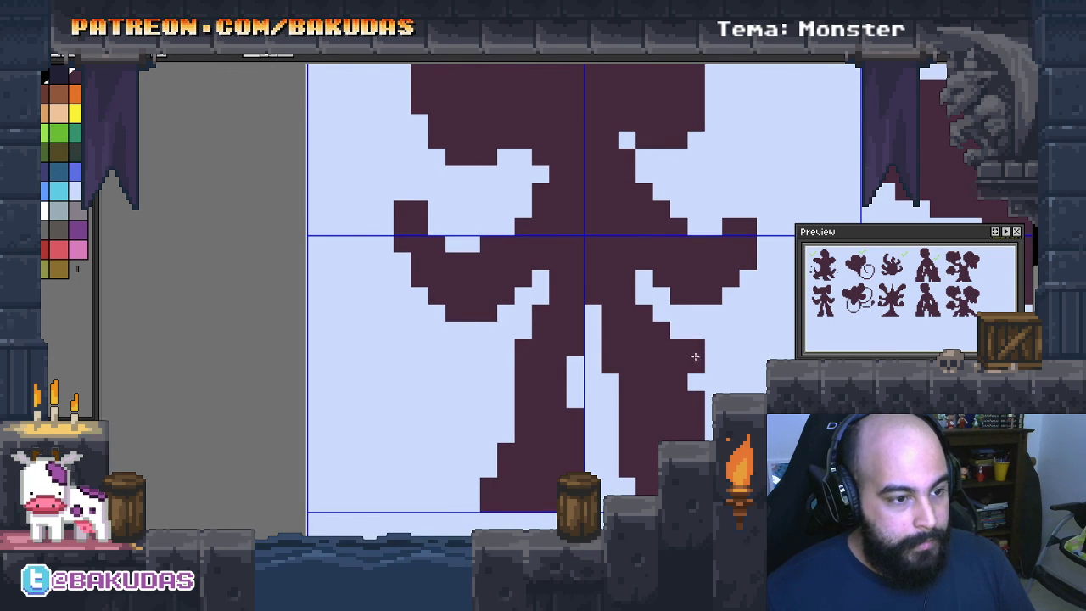
pyautogui.moveTo(696, 399); pyautogui.dragTo(696, 433)
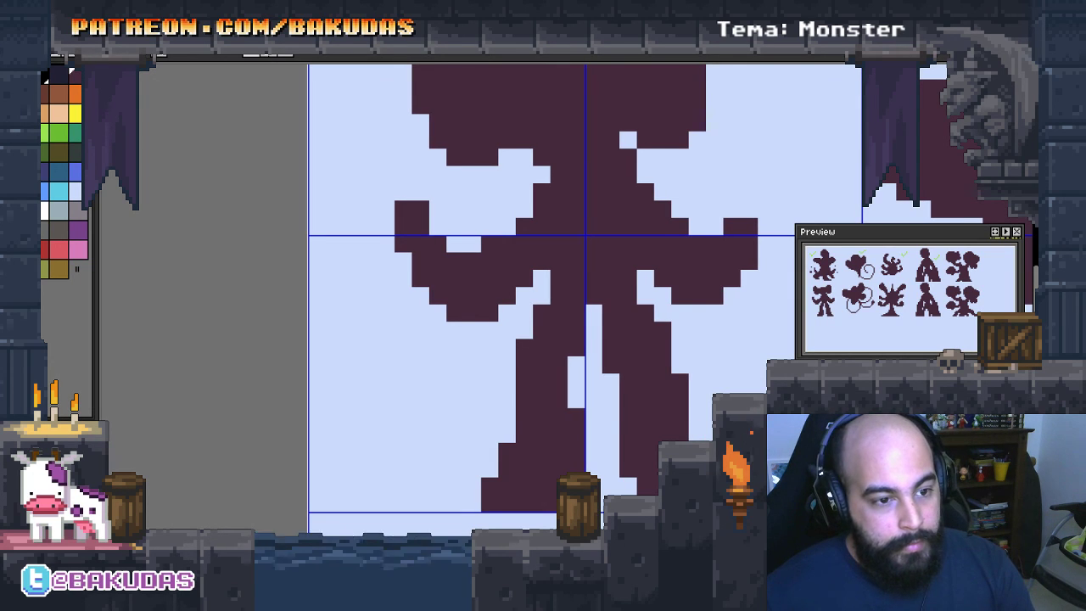
pyautogui.scroll(1, 644, 317)
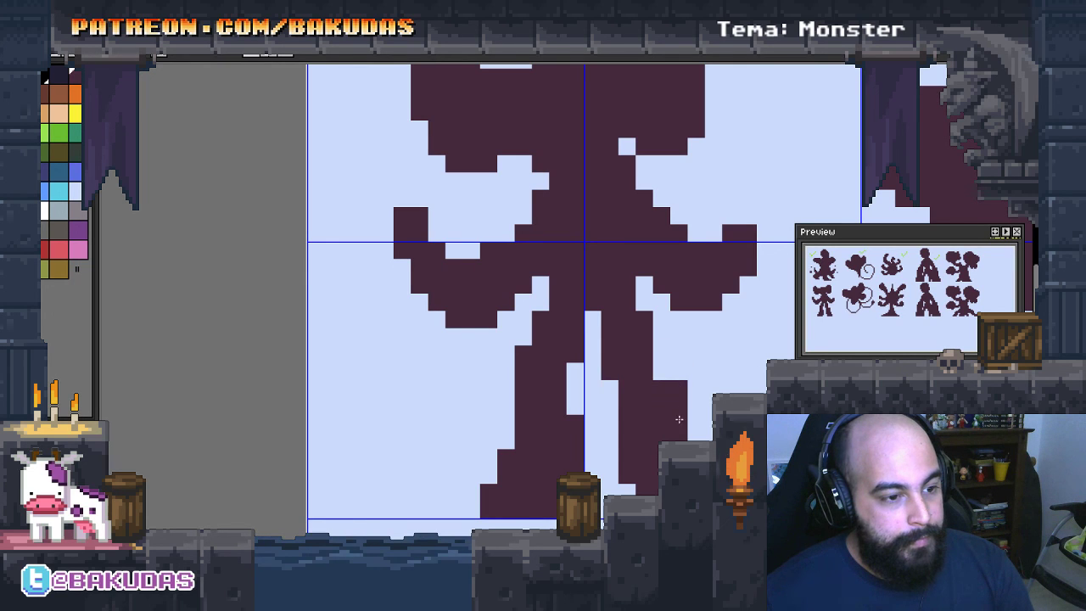
pyautogui.moveTo(672, 384); pyautogui.dragTo(679, 424)
pyautogui.click(661, 371)
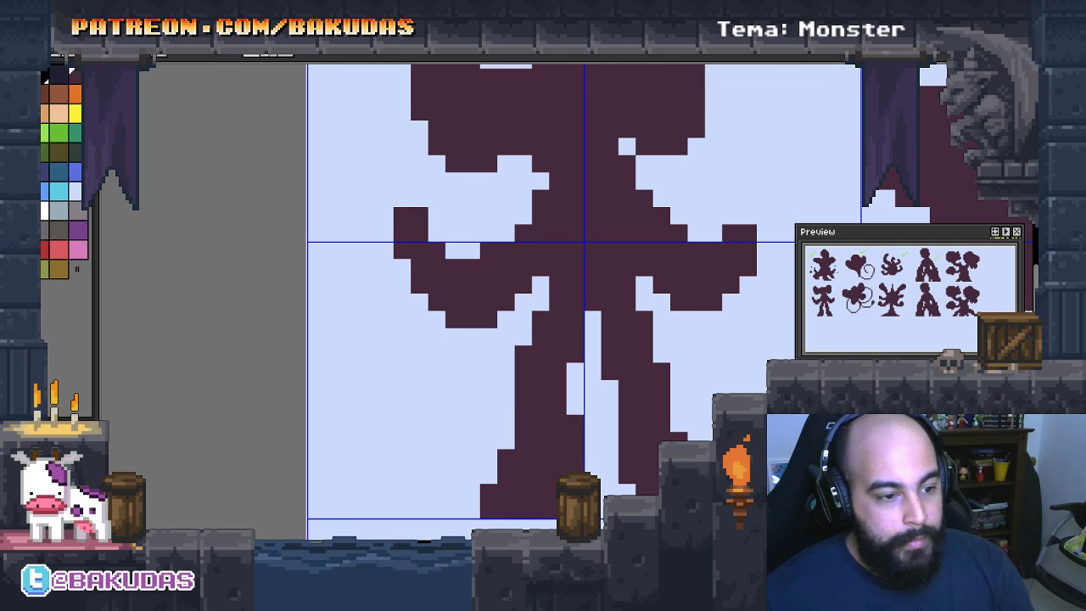
pyautogui.click(679, 436)
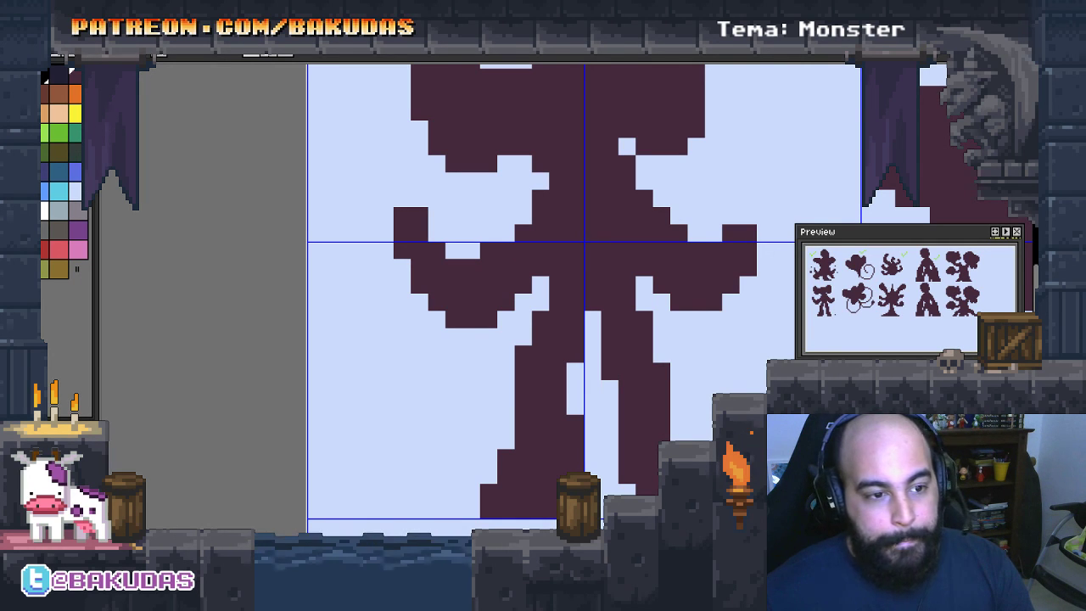
# Fill dark pixels down the right leg's top and inner edge to thicken it
pyautogui.click(663, 355)
pyautogui.moveTo(668, 359); pyautogui.dragTo(680, 412)
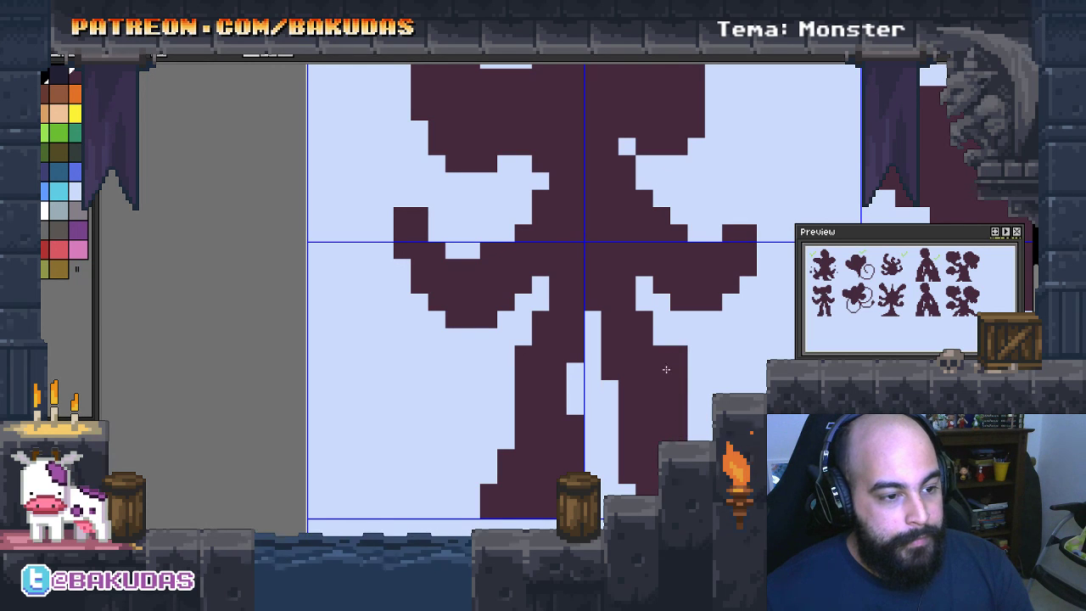
pyautogui.click(691, 361)
pyautogui.rightClick(682, 359)
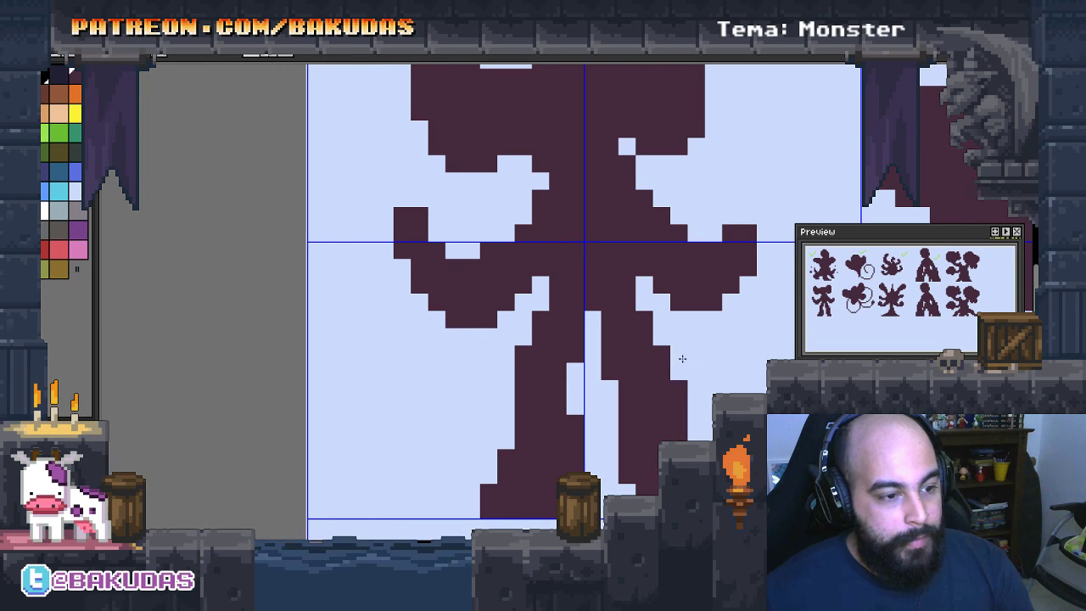
pyautogui.click(610, 440)
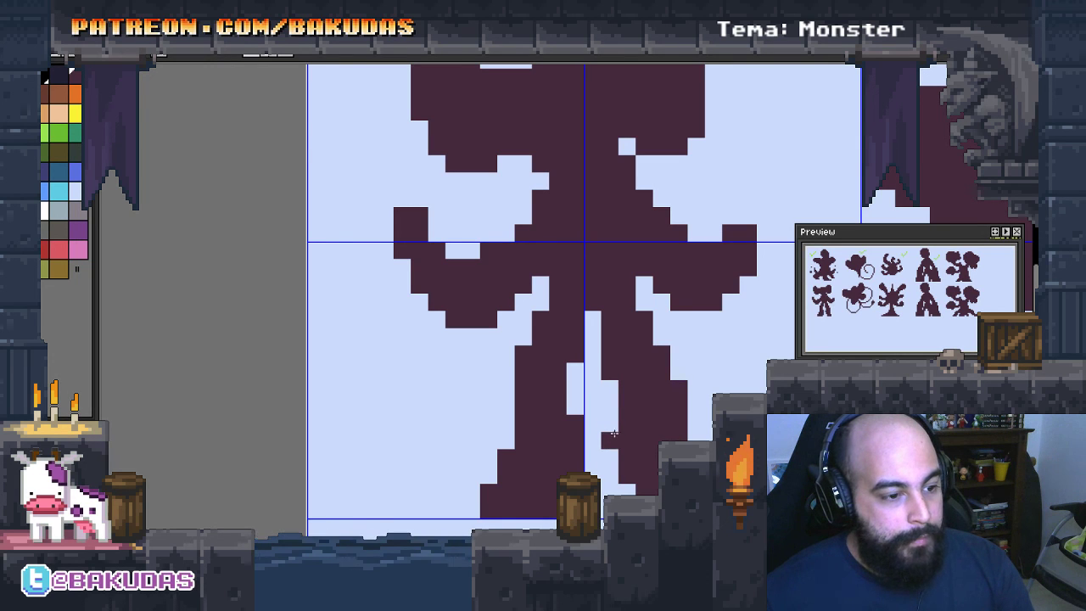
pyautogui.moveTo(613, 433); pyautogui.dragTo(616, 465)
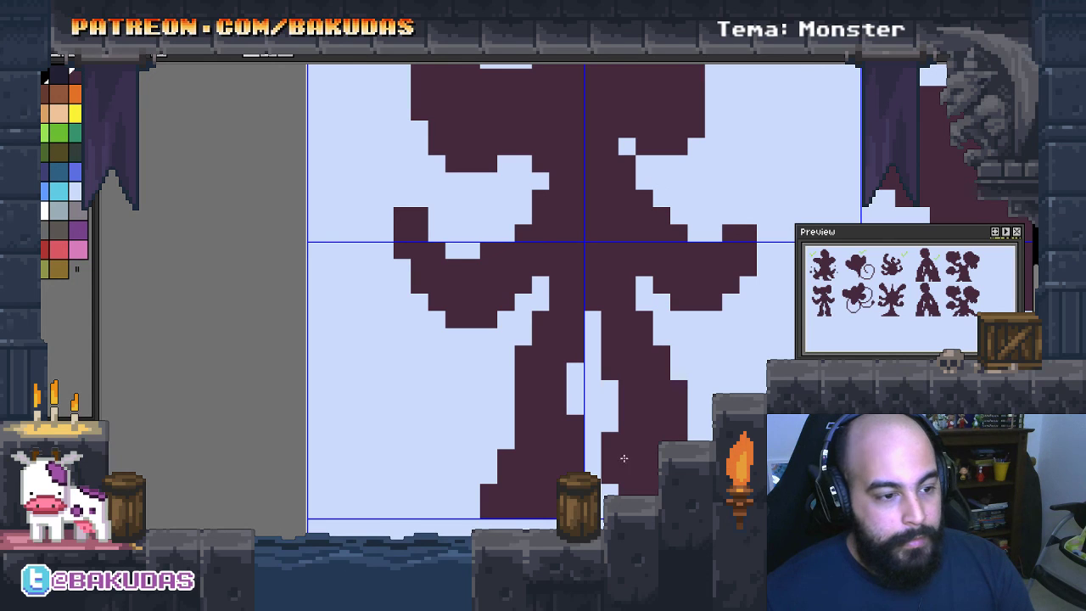
pyautogui.click(610, 423)
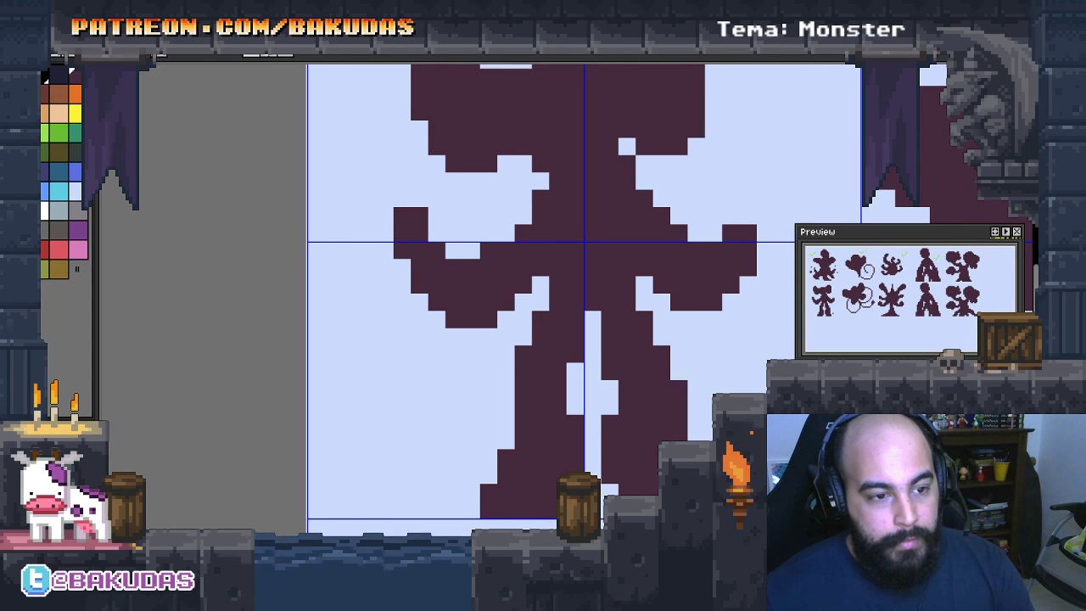
pyautogui.click(609, 405)
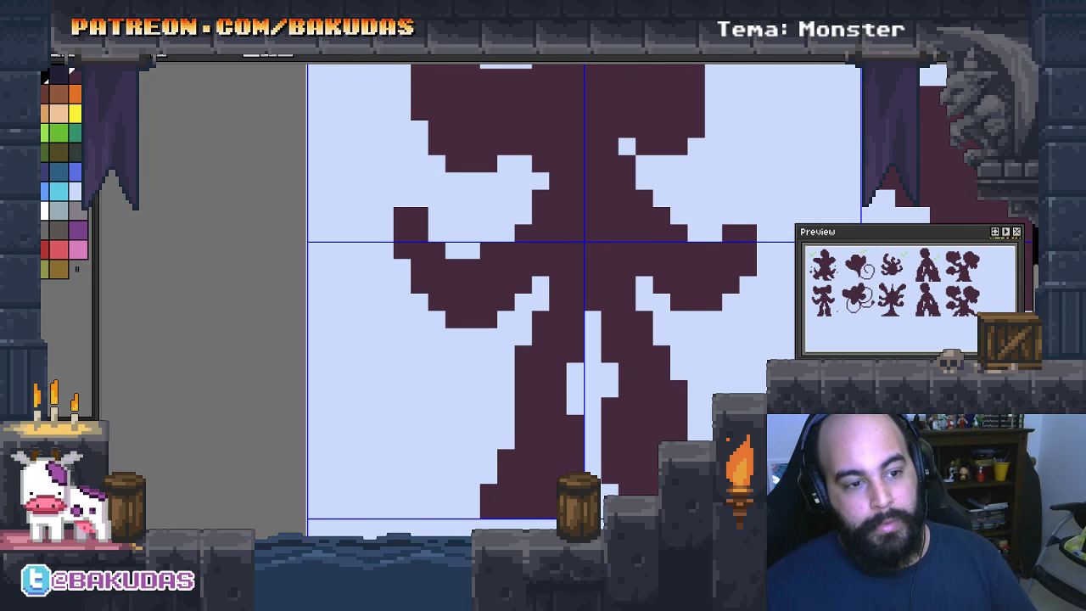
pyautogui.moveTo(608, 372); pyautogui.dragTo(596, 364)
pyautogui.scroll(1, 726, 340)
# Add a dark pixel above the right arm's tip and check the result
pyautogui.scroll(2, 726, 339)
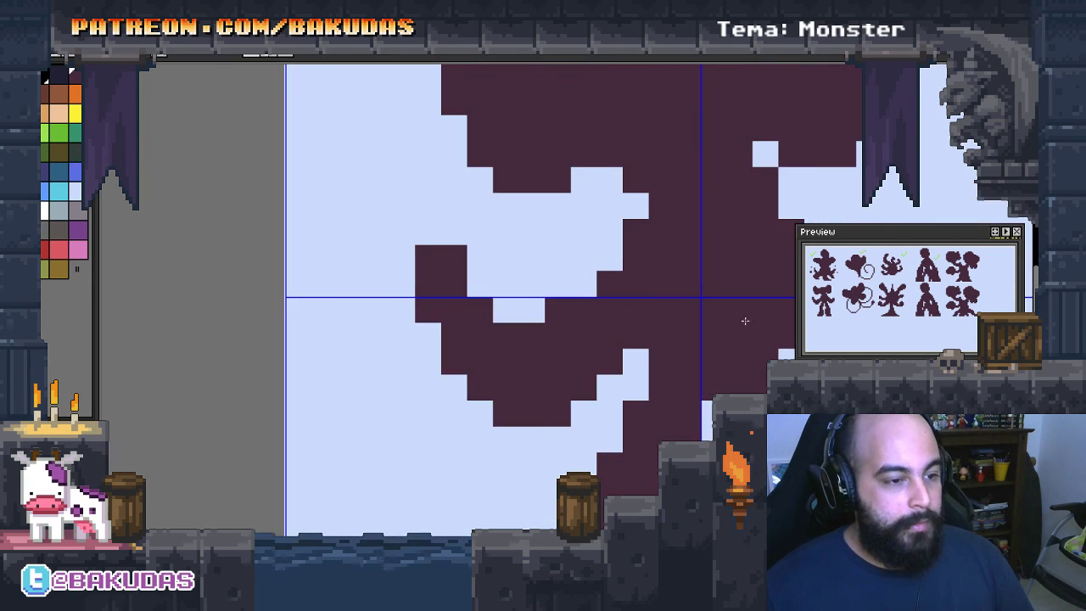
pyautogui.click(736, 288)
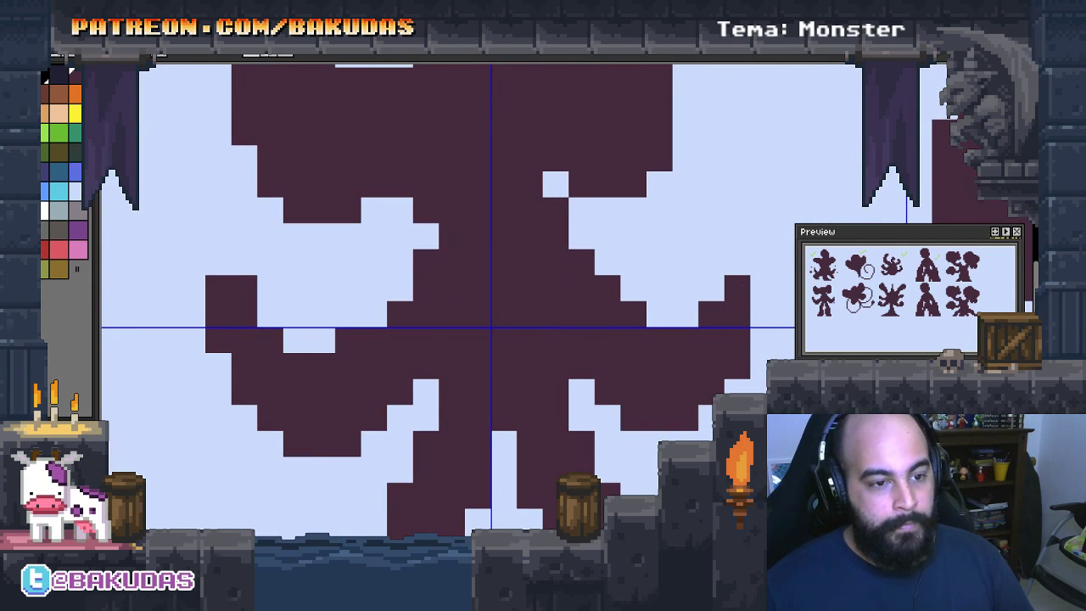
pyautogui.scroll(-2, 560, 374)
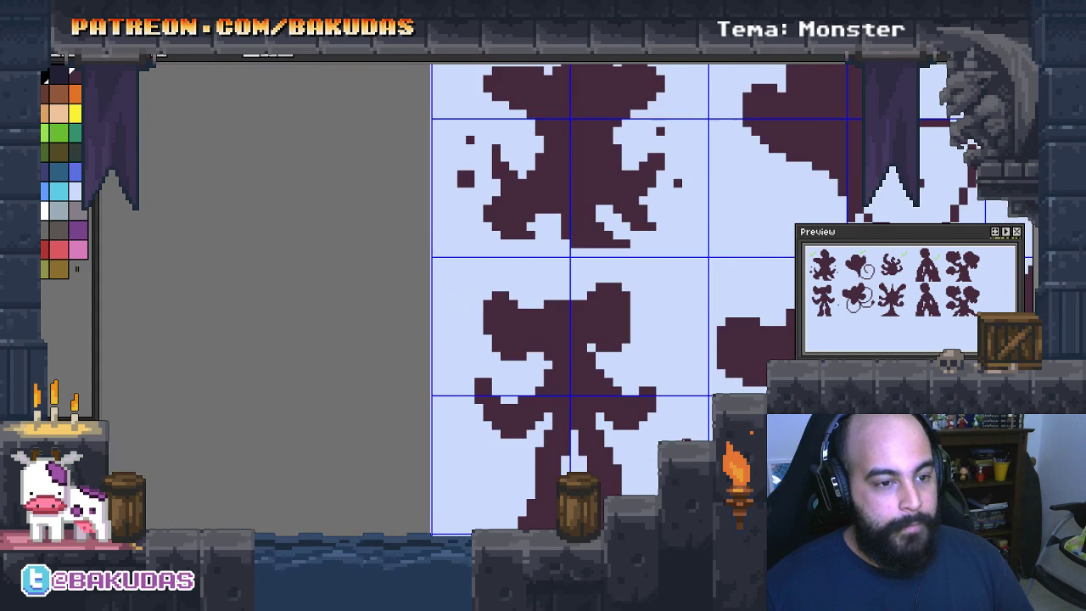
pyautogui.scroll(-1, 560, 374)
pyautogui.scroll(-1, 497, 369)
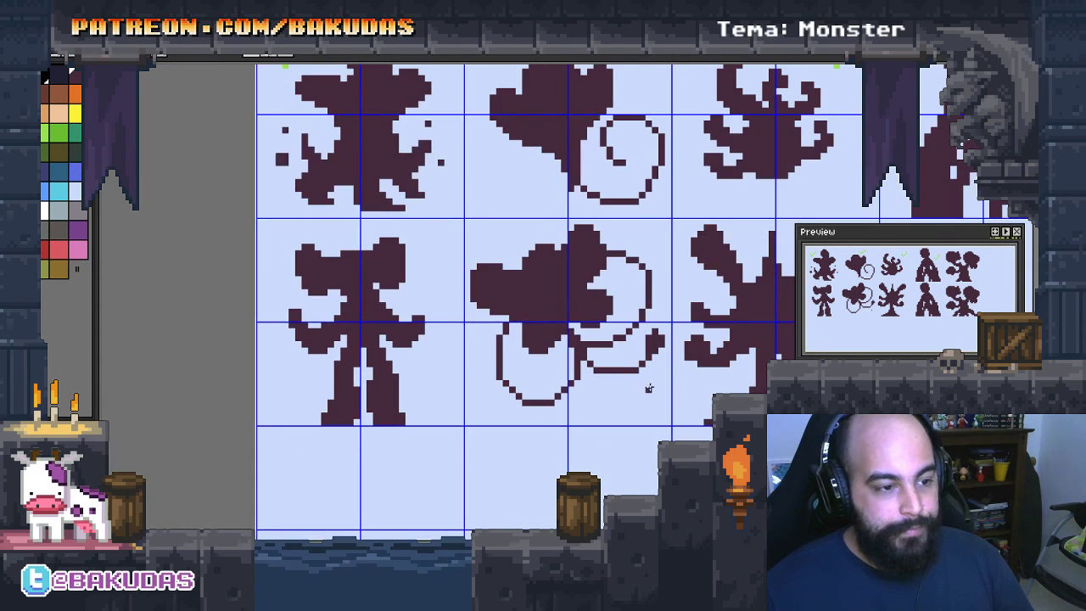
pyautogui.hscroll(2, 688, 414)
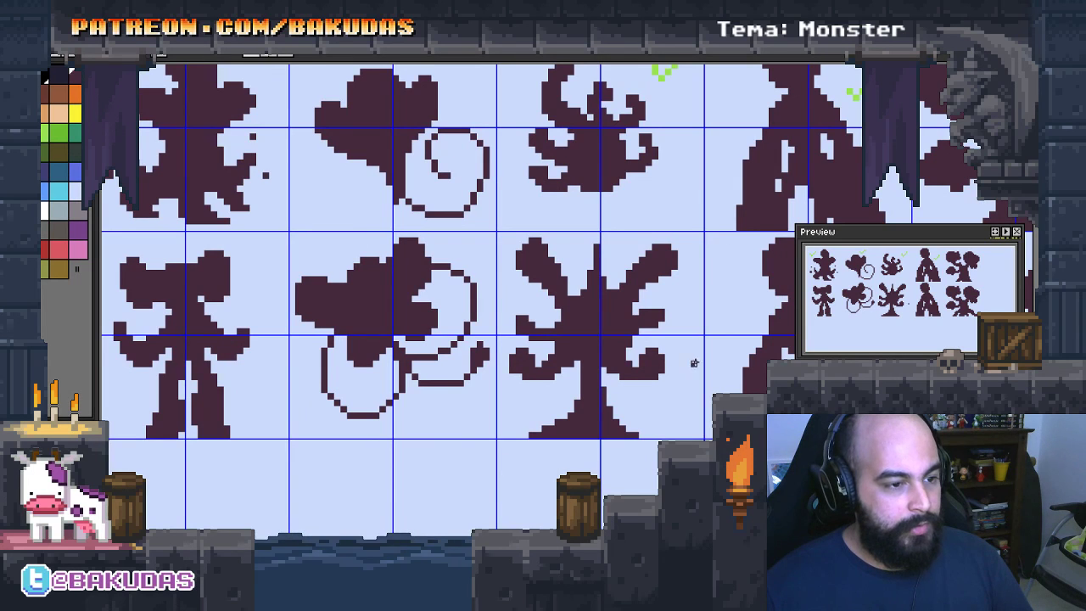
pyautogui.scroll(-1, 509, 281)
pyautogui.hscroll(-2, 335, 190)
pyautogui.hscroll(-1, 334, 190)
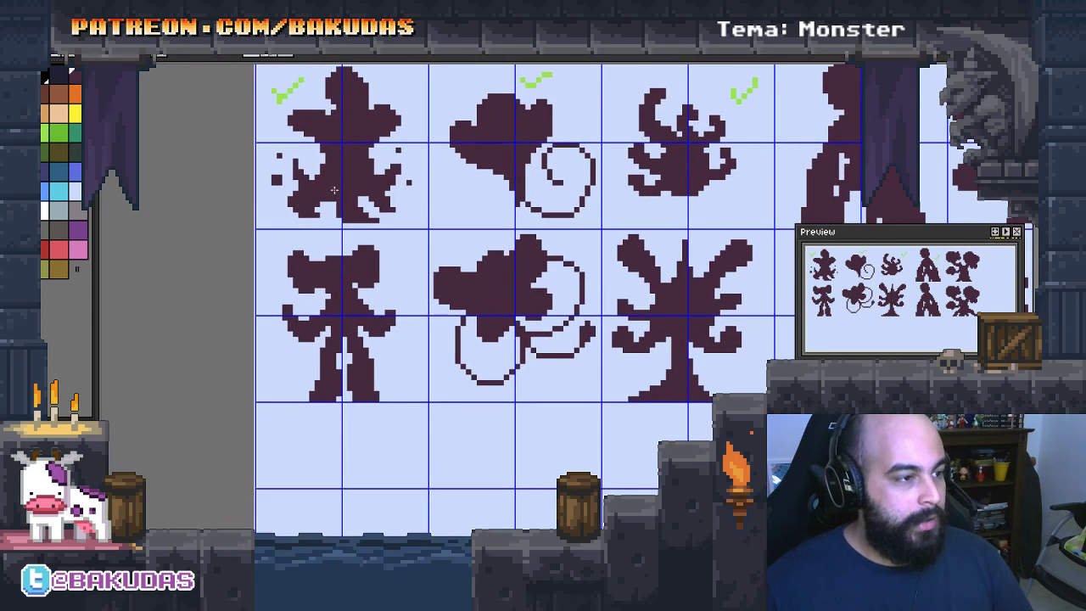
pyautogui.scroll(1, 334, 190)
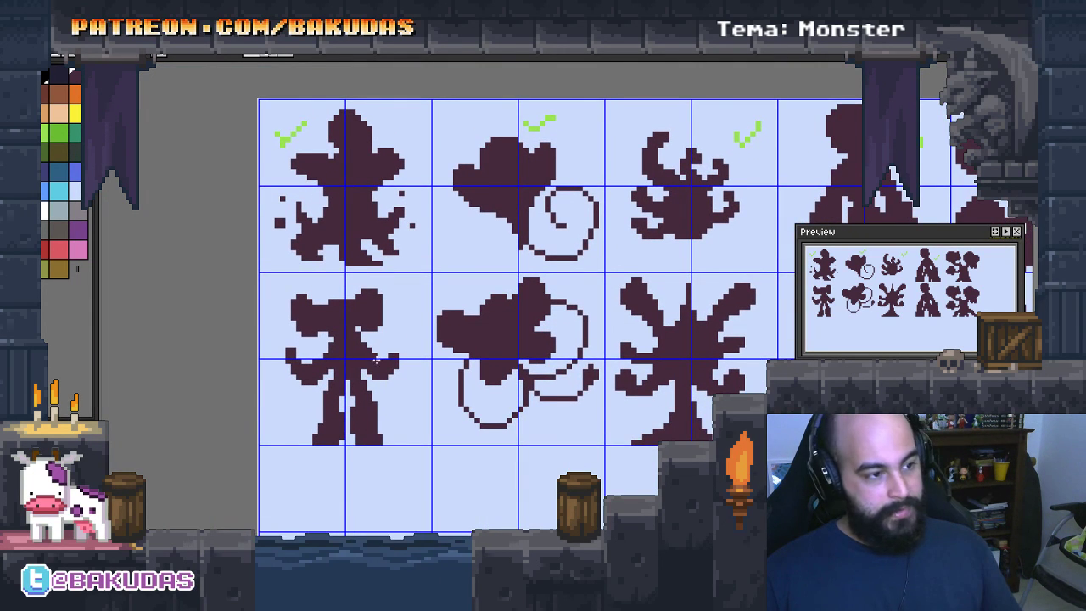
pyautogui.scroll(1, 390, 373)
pyautogui.hscroll(1, 408, 391)
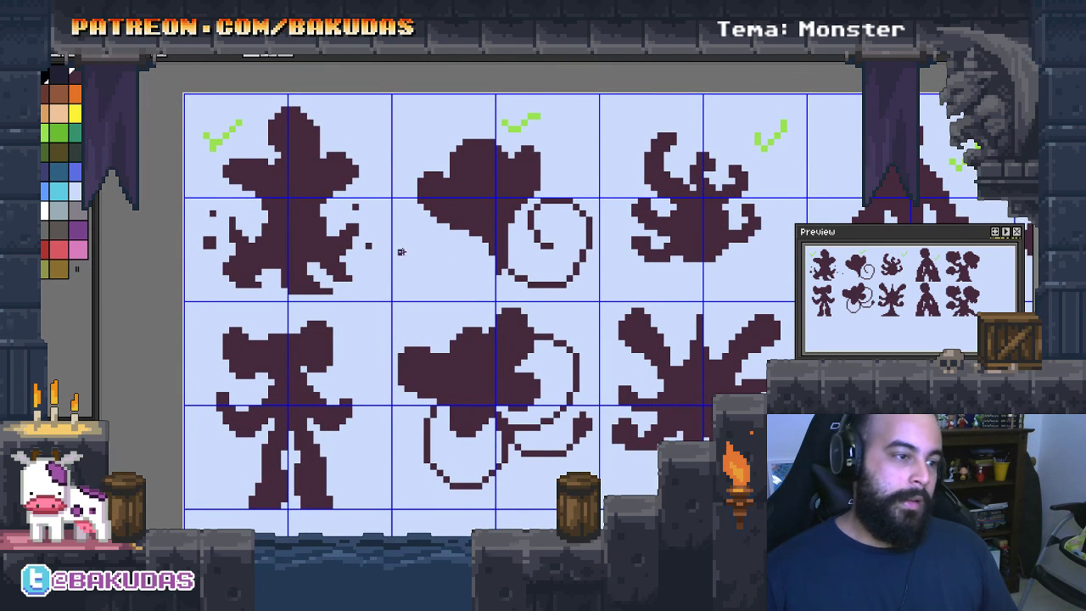
pyautogui.scroll(-1, 403, 238)
pyautogui.hscroll(2, 412, 196)
pyautogui.scroll(1, 390, 342)
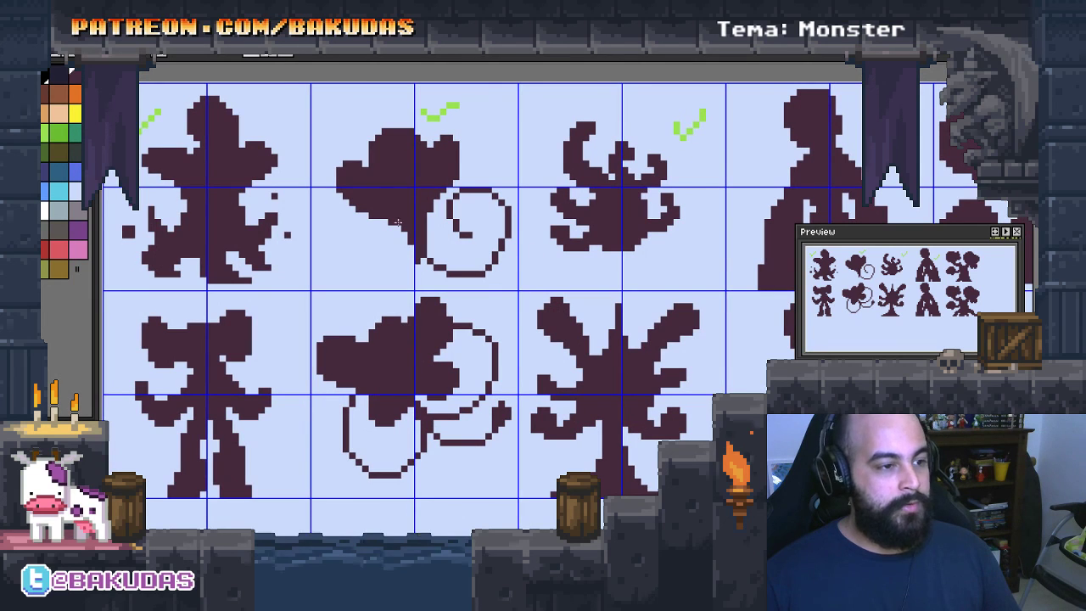
# Marquee-select the area around the octopus monster, then clear the selection
pyautogui.moveTo(397, 223)
pyautogui.mouseDown()
pyautogui.moveTo(568, 296)
pyautogui.moveTo(427, 136)
pyautogui.mouseUp()
pyautogui.press('m')
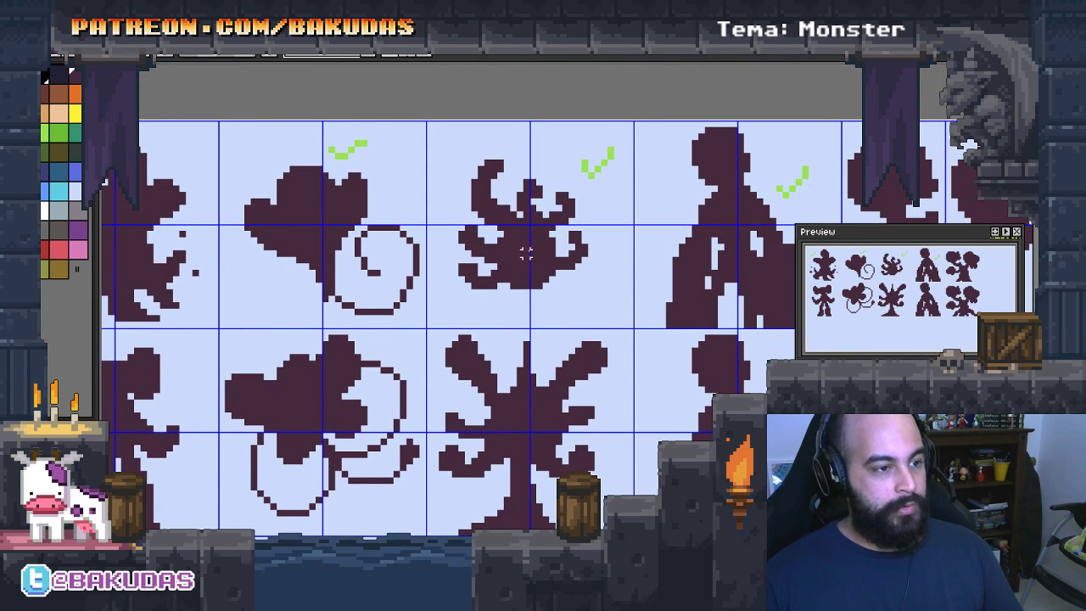
pyautogui.scroll(-3, 526, 253)
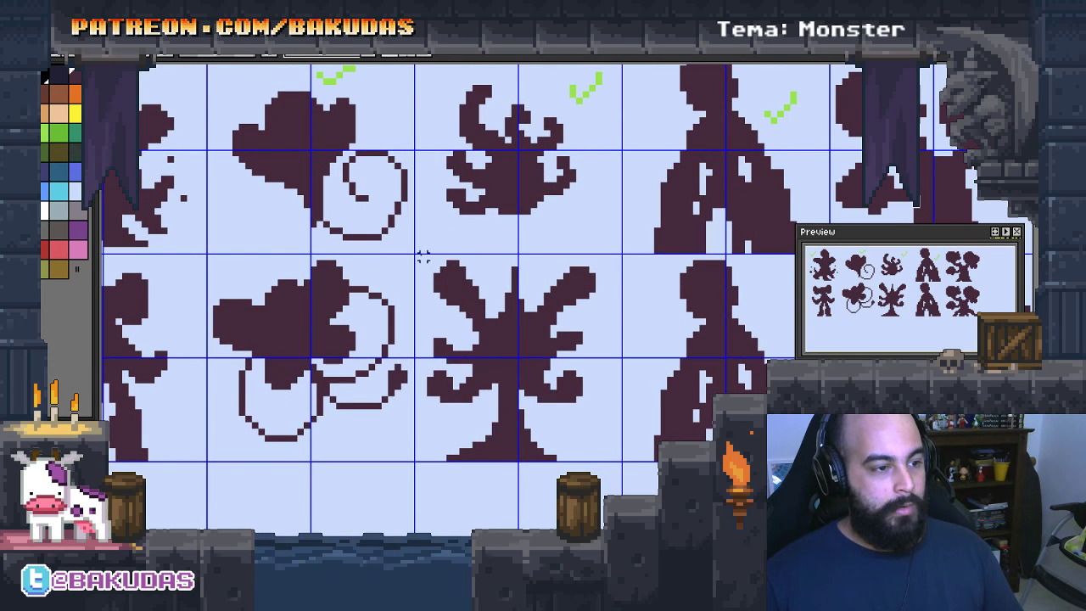
pyautogui.moveTo(423, 256); pyautogui.dragTo(601, 459)
pyautogui.click(539, 414)
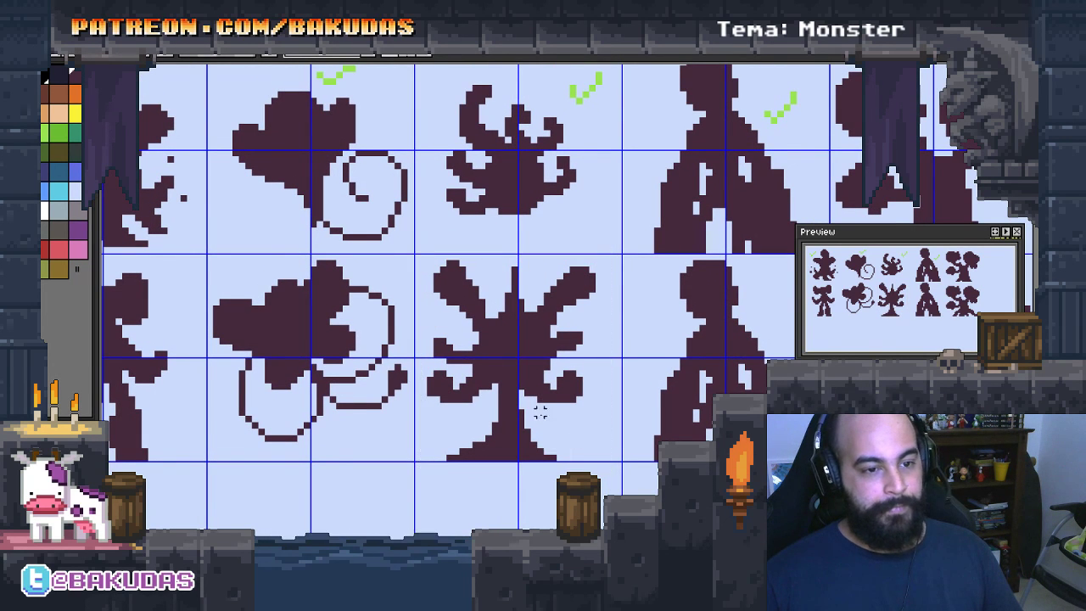
pyautogui.moveTo(540, 413); pyautogui.dragTo(548, 416)
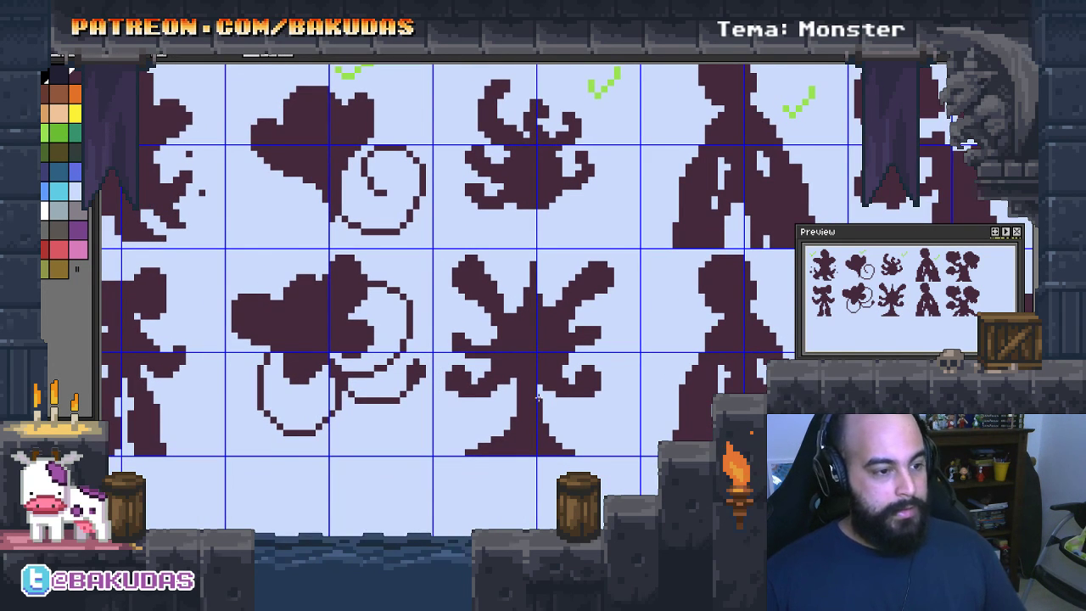
# Scroll across the sprite sheet to review all the silhouettes
pyautogui.scroll(2, 538, 397)
pyautogui.scroll(-2, 537, 376)
pyautogui.scroll(-1, 537, 376)
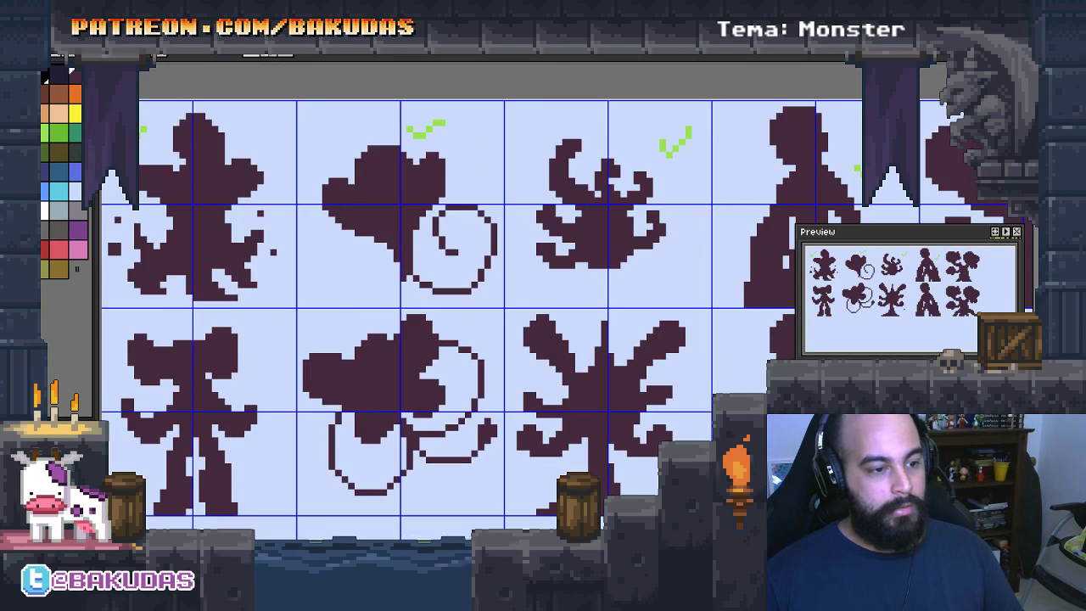
pyautogui.scroll(1, 537, 376)
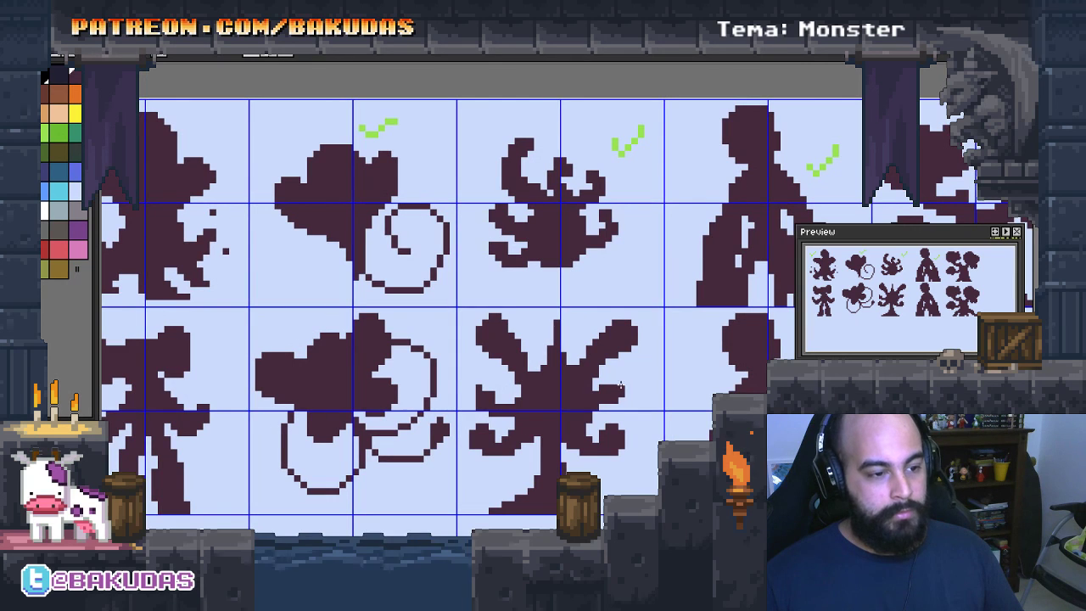
pyautogui.hscroll(3, 628, 399)
pyautogui.hscroll(2, 594, 416)
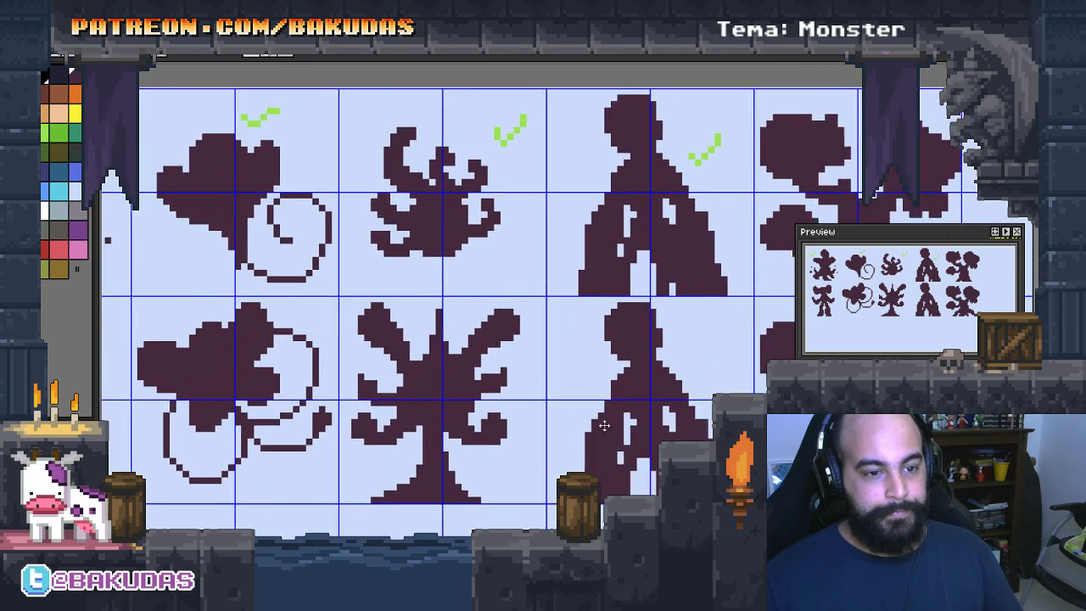
pyautogui.hscroll(3, 582, 420)
pyautogui.hscroll(1, 577, 413)
pyautogui.hscroll(-1, 548, 427)
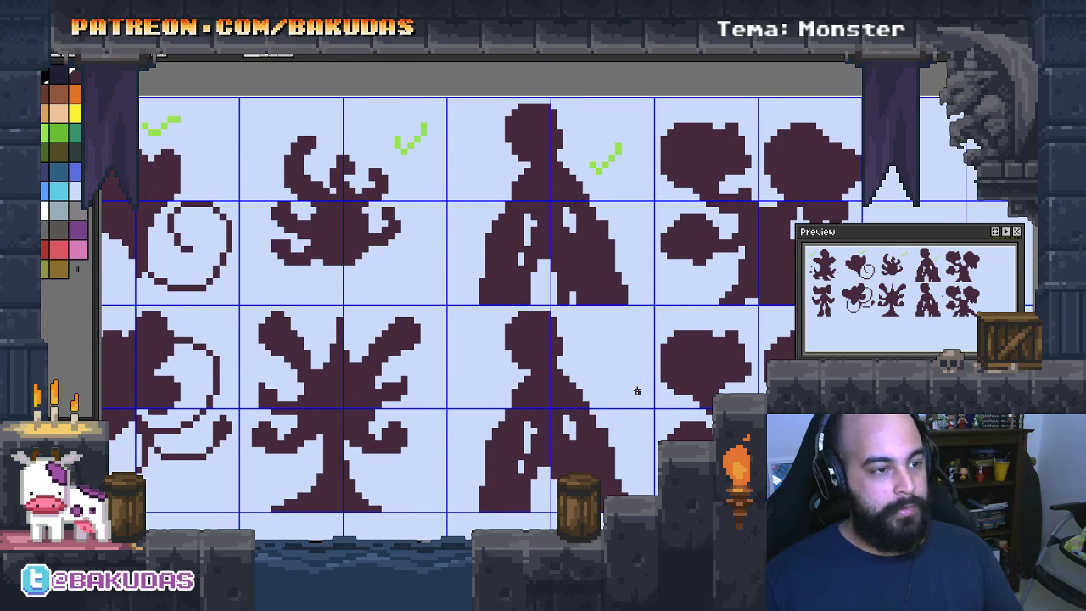
pyautogui.scroll(-1, 628, 361)
pyautogui.hscroll(2, 629, 361)
pyautogui.hscroll(1, 552, 361)
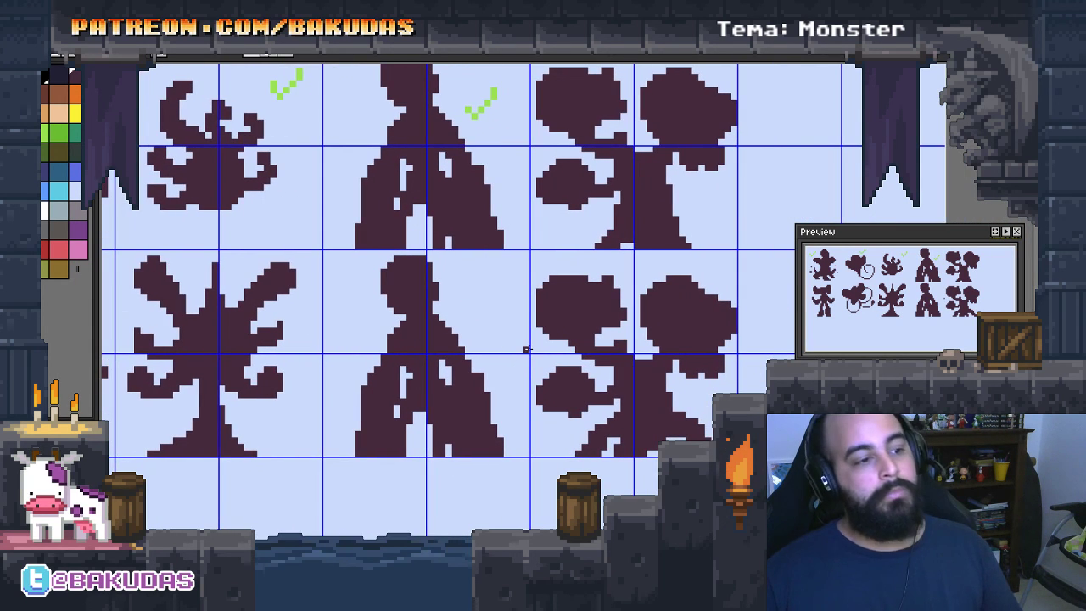
pyautogui.scroll(1, 526, 348)
pyautogui.scroll(1, 404, 252)
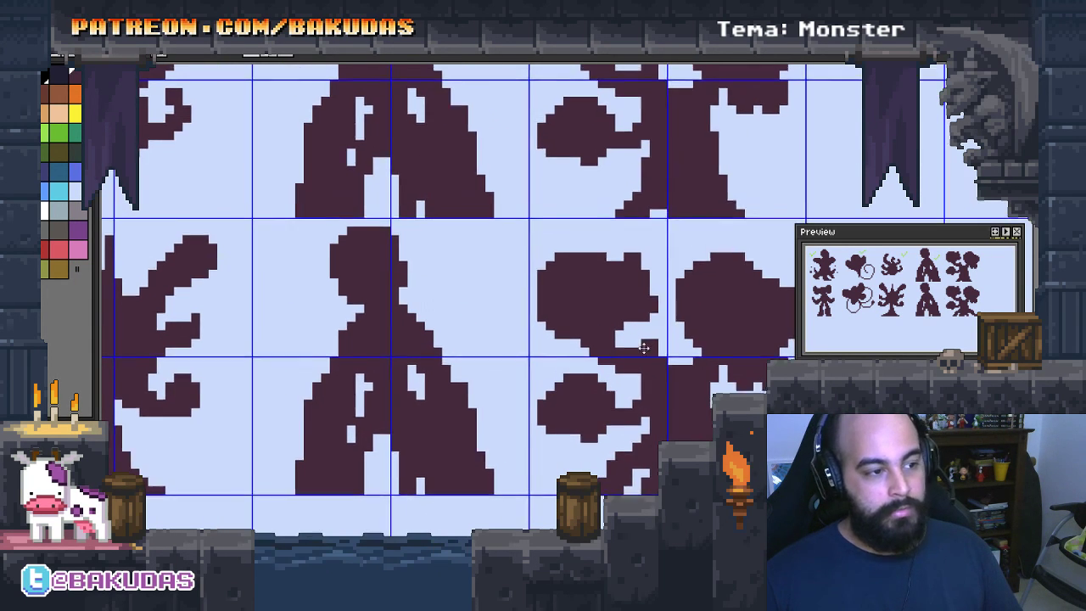
pyautogui.scroll(-1, 392, 275)
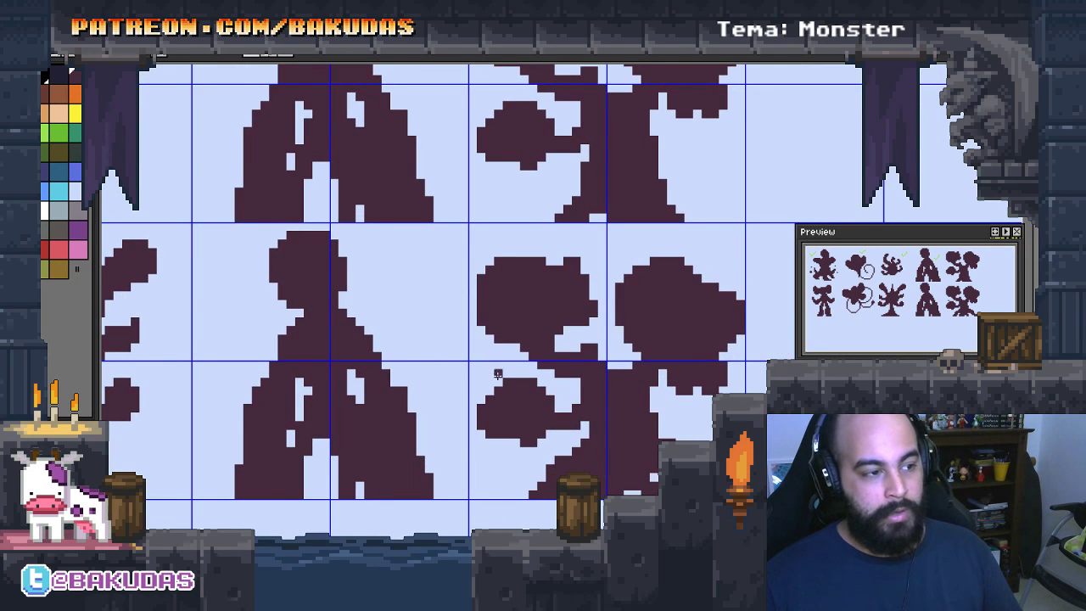
pyautogui.scroll(1, 509, 339)
pyautogui.hscroll(-1, 603, 390)
pyautogui.scroll(1, 552, 340)
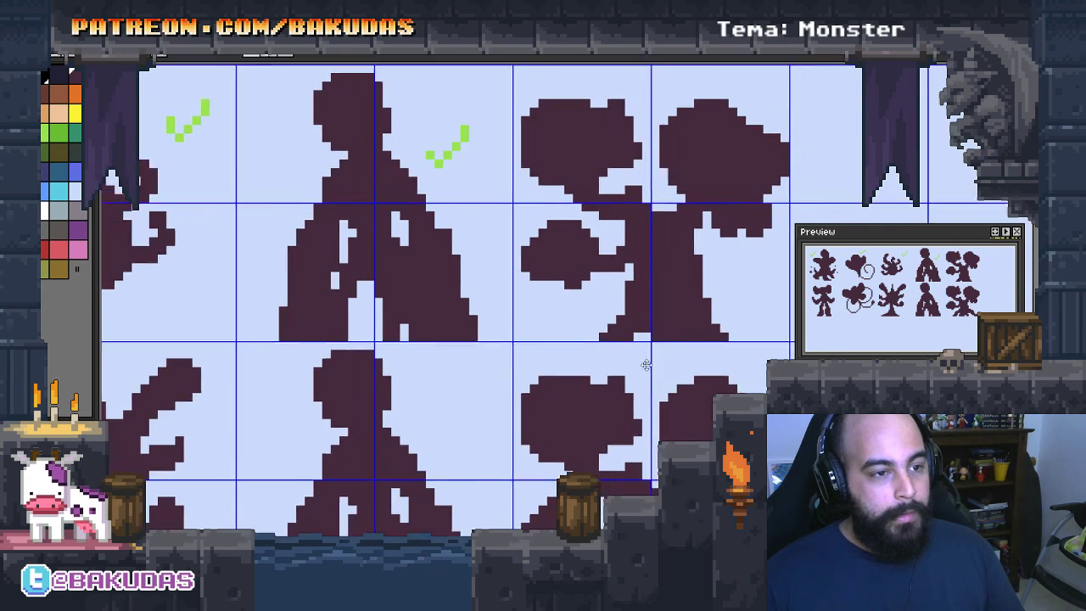
# Copy the green check mark onto the fifth monster's cell
pyautogui.press('b')
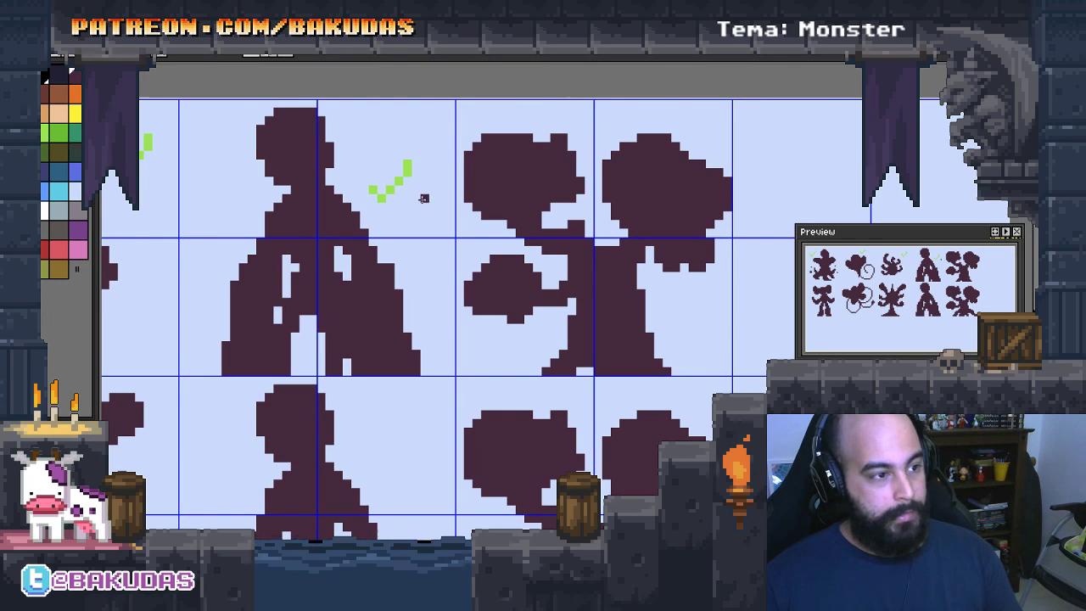
pyautogui.press('m')
pyautogui.moveTo(431, 212); pyautogui.dragTo(358, 149)
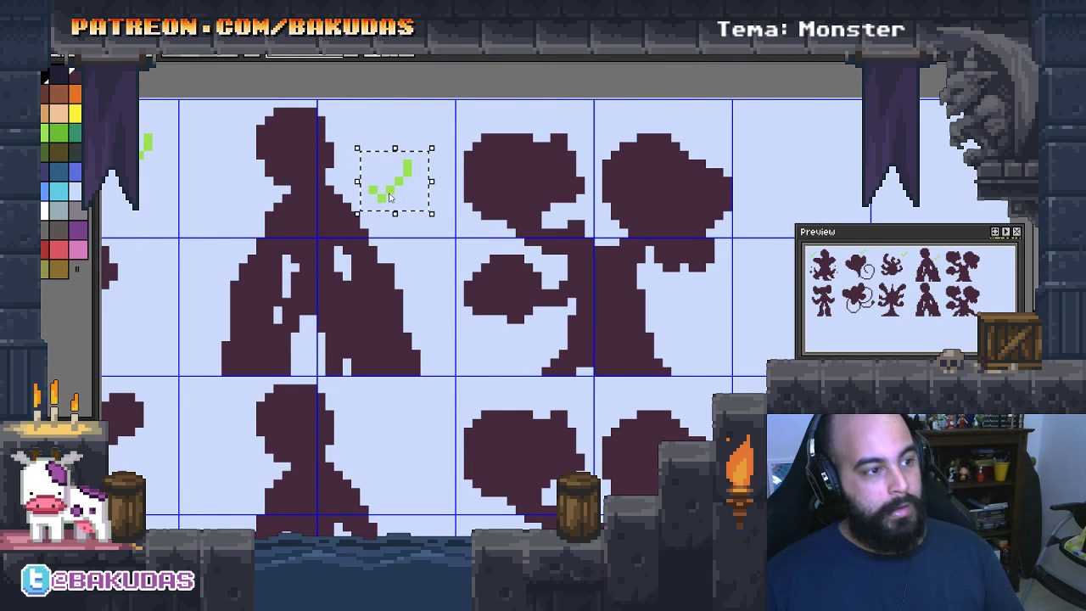
pyautogui.moveTo(390, 197)
pyautogui.mouseDown()
pyautogui.moveTo(658, 127)
pyautogui.moveTo(706, 146)
pyautogui.mouseUp()
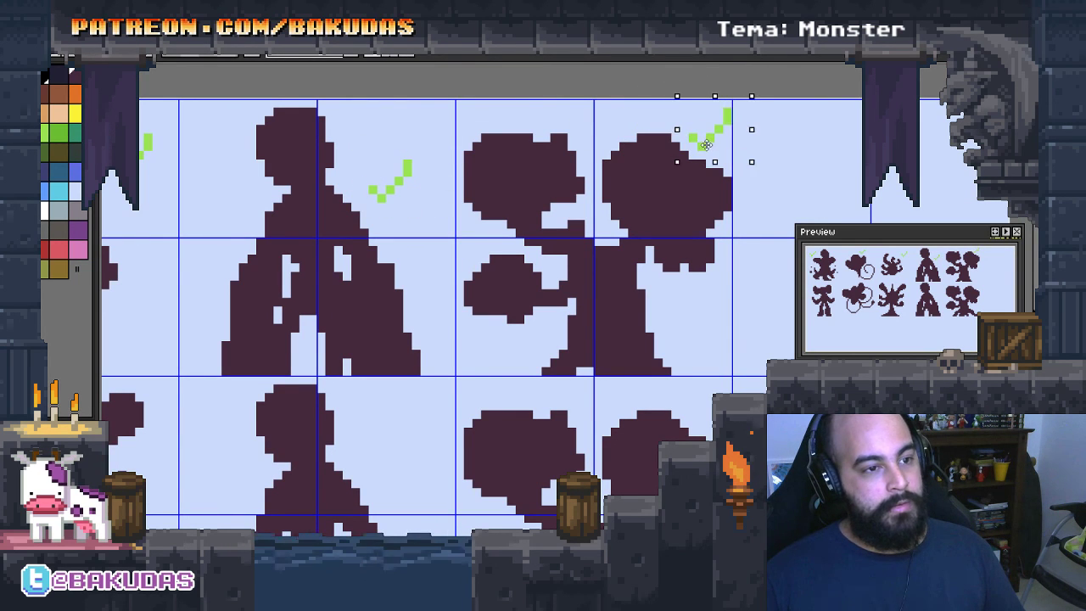
# Pan and zoom out until the full sheet of ten silhouettes is visible
pyautogui.scroll(-1, 727, 217)
pyautogui.scroll(-1, 703, 223)
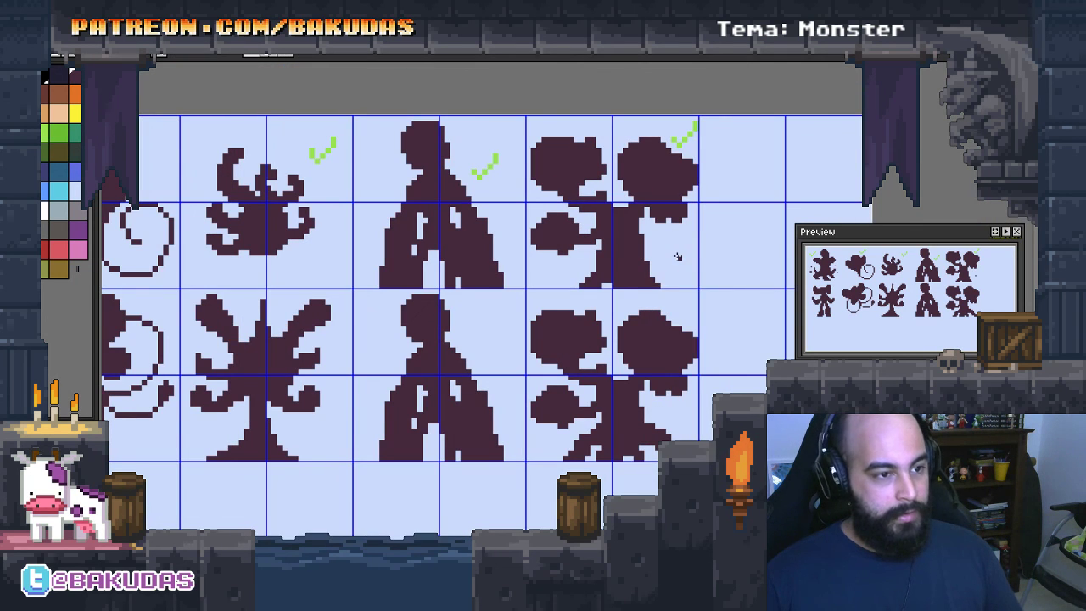
pyautogui.moveTo(409, 159); pyautogui.dragTo(508, 172)
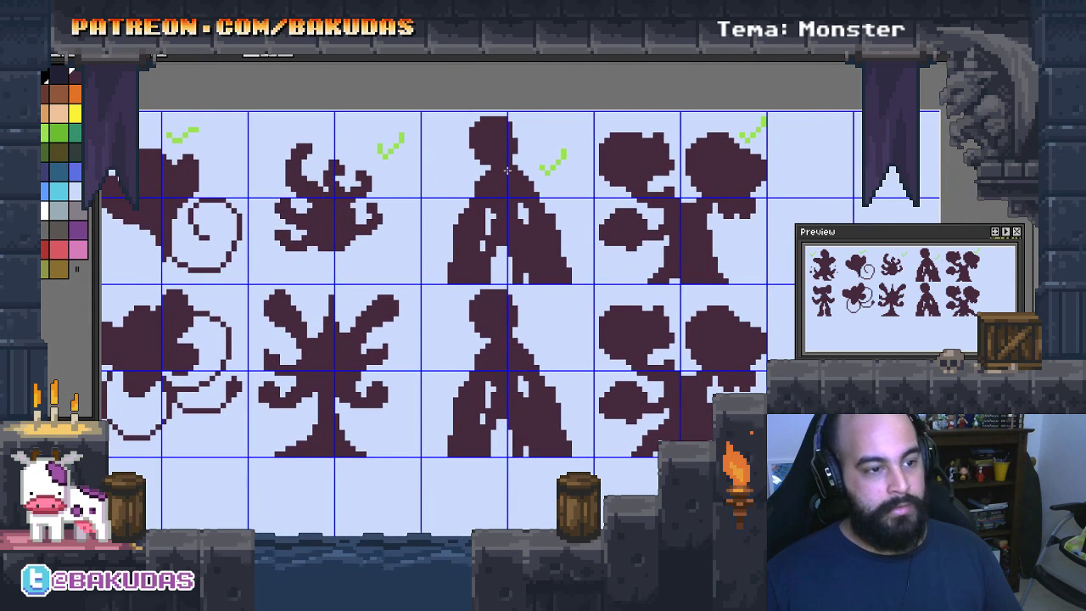
pyautogui.scroll(1, 715, 383)
pyautogui.scroll(1, 687, 407)
pyautogui.scroll(1, 662, 429)
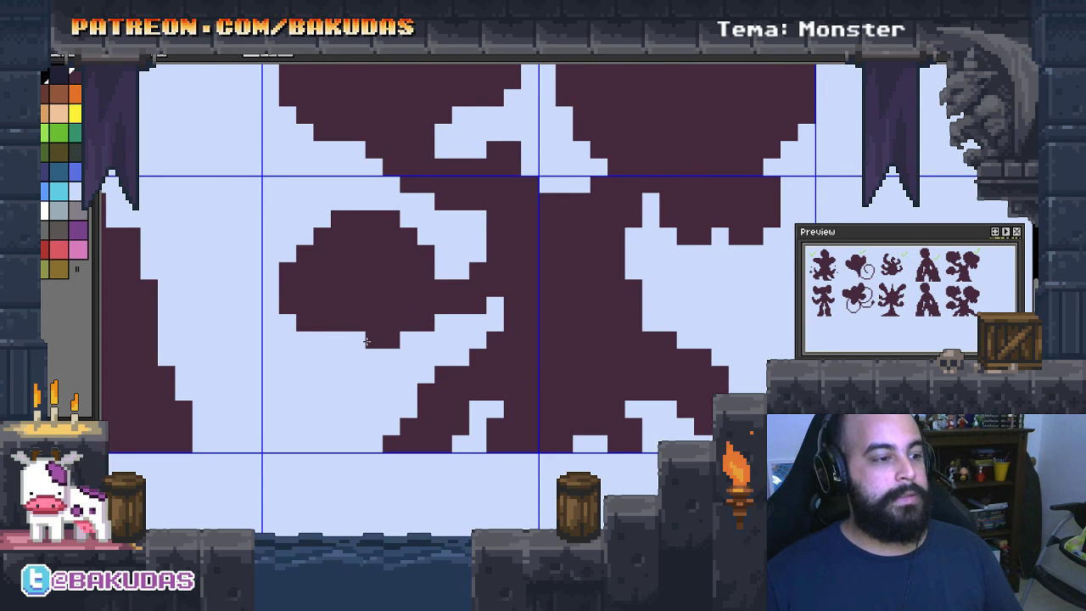
pyautogui.moveTo(335, 339); pyautogui.dragTo(356, 367)
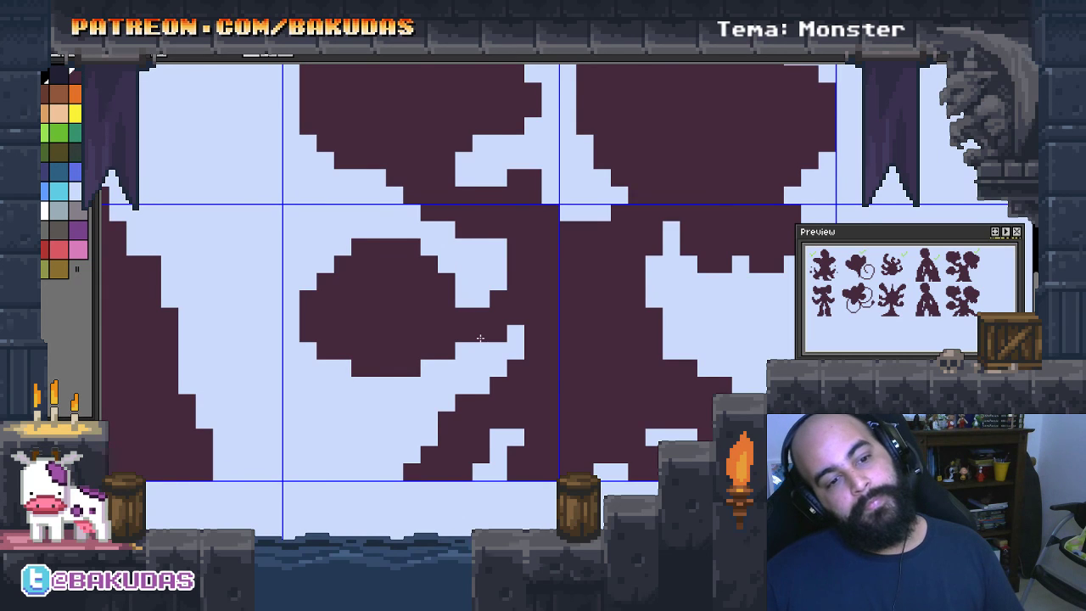
pyautogui.scroll(-2, 481, 338)
pyautogui.scroll(-1, 543, 344)
pyautogui.scroll(-1, 606, 350)
# Select both silhouette rows with their check marks and commit them moved right and down
pyautogui.scroll(-1, 668, 356)
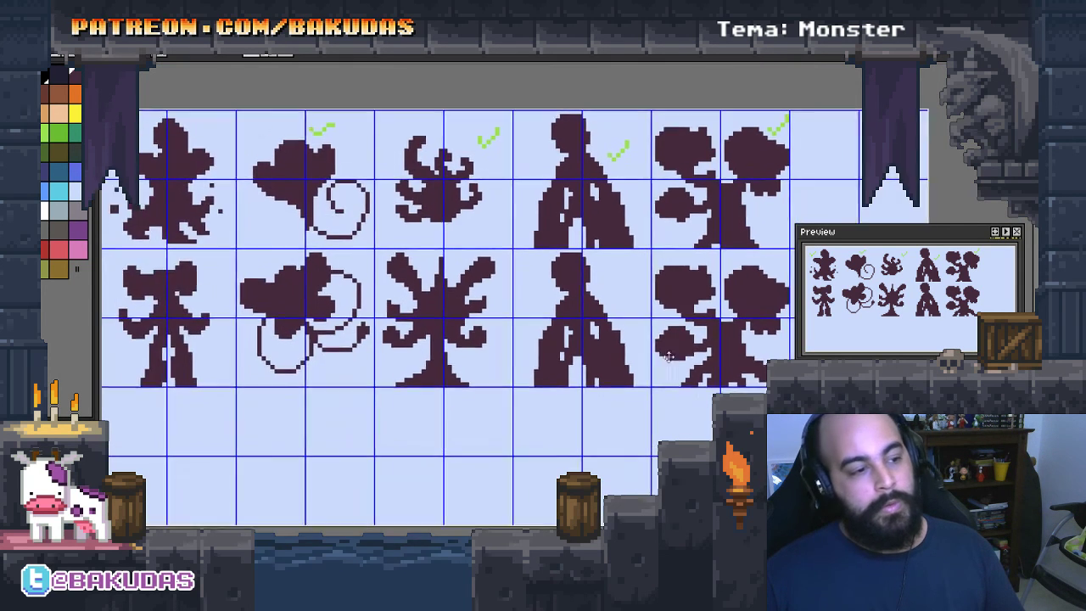
pyautogui.scroll(-1, 668, 356)
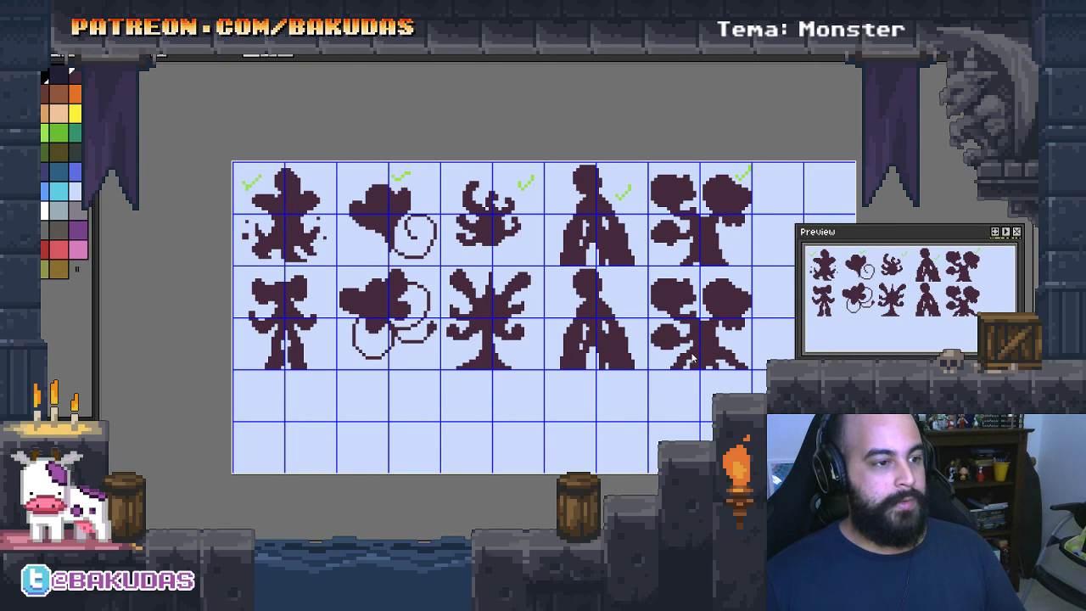
pyautogui.moveTo(631, 338)
pyautogui.mouseDown()
pyautogui.moveTo(572, 328)
pyautogui.moveTo(585, 289)
pyautogui.mouseUp()
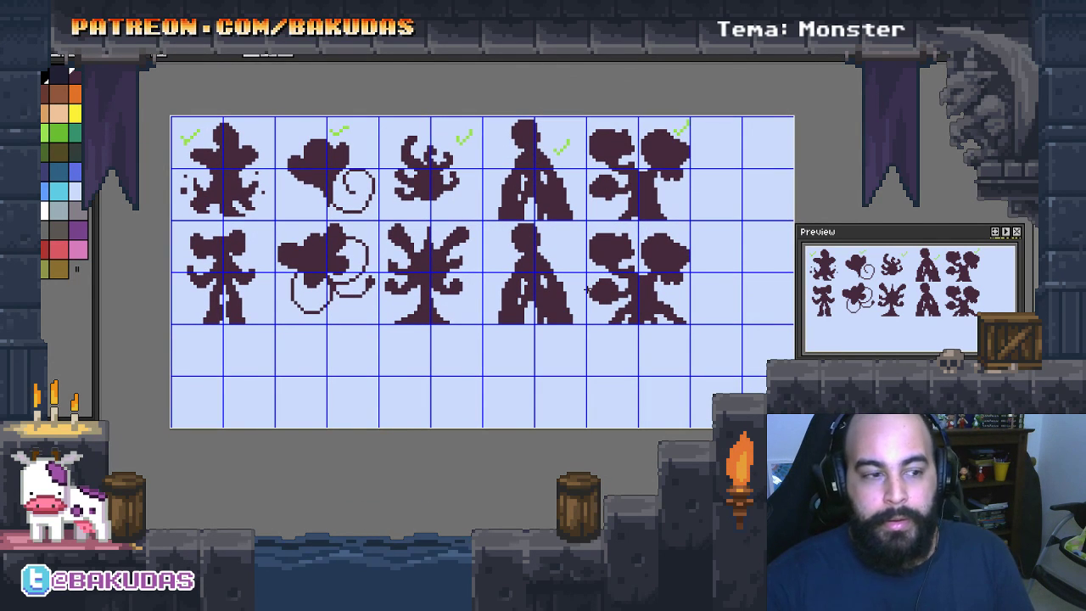
pyautogui.moveTo(508, 270); pyautogui.dragTo(524, 278)
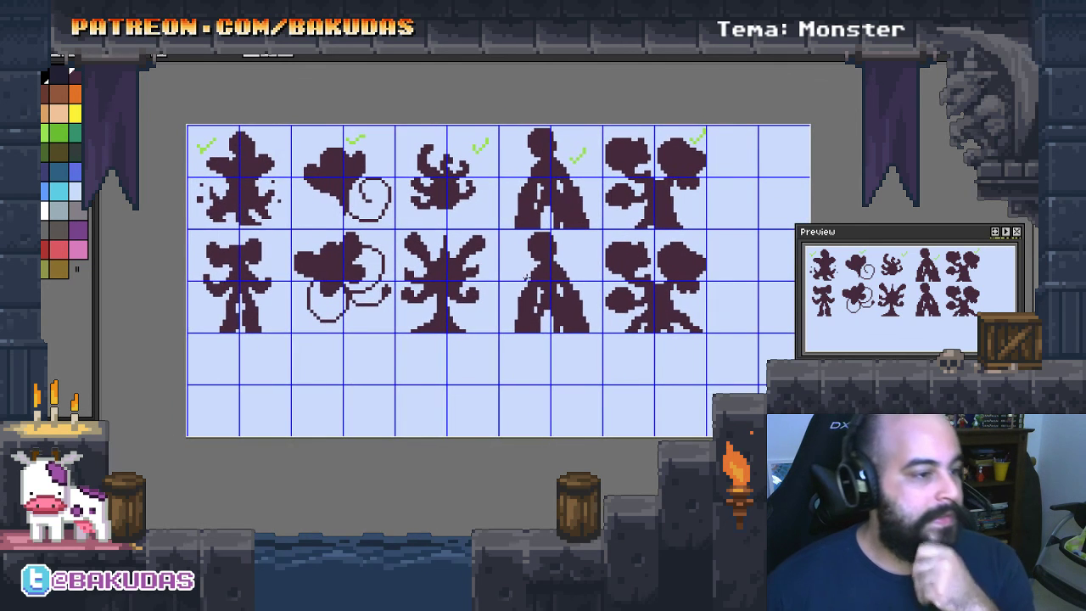
pyautogui.moveTo(627, 314); pyautogui.dragTo(612, 314)
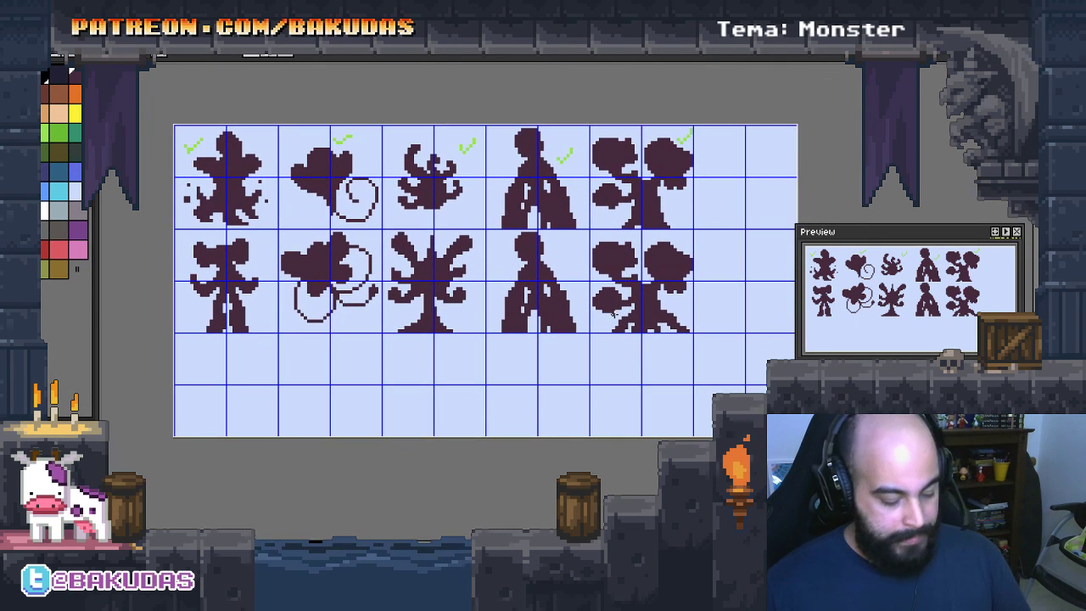
pyautogui.moveTo(741, 356); pyautogui.dragTo(178, 129)
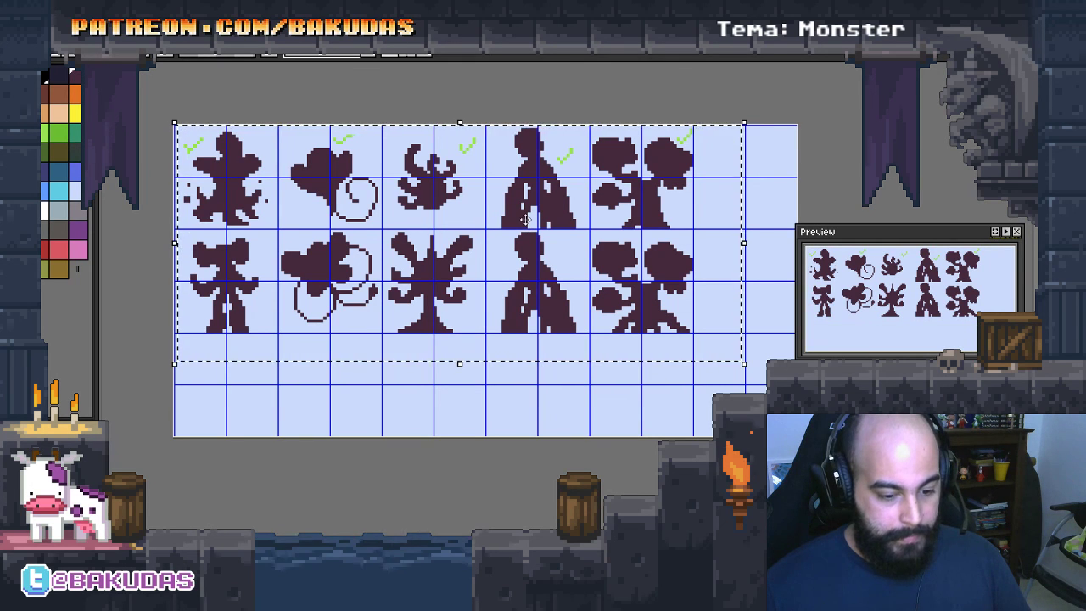
pyautogui.moveTo(527, 218)
pyautogui.mouseDown()
pyautogui.moveTo(555, 272)
pyautogui.moveTo(568, 271)
pyautogui.moveTo(569, 220)
pyautogui.mouseUp()
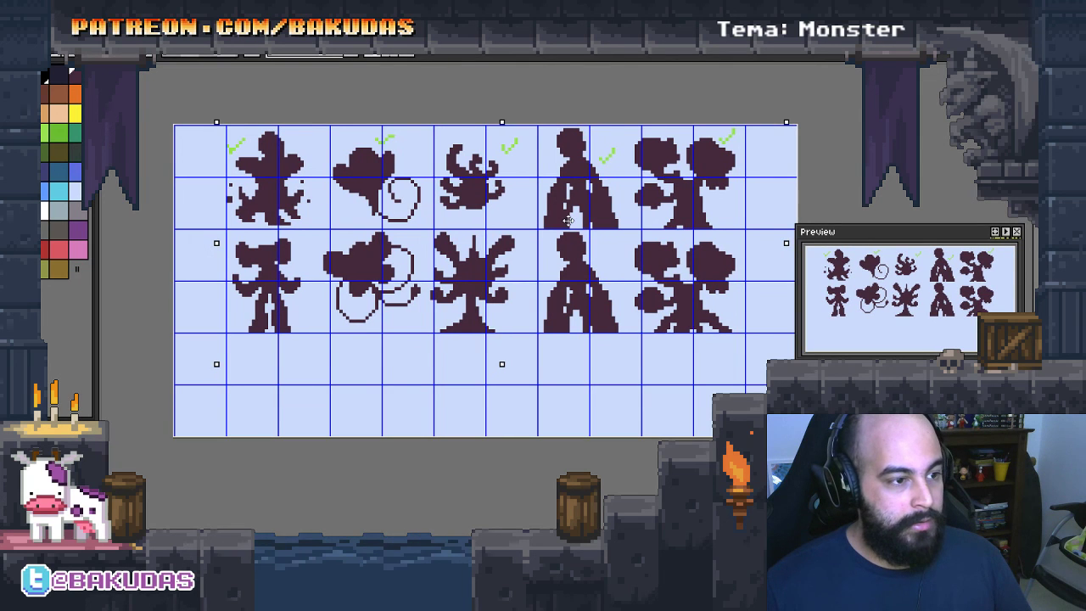
pyautogui.press('Return')
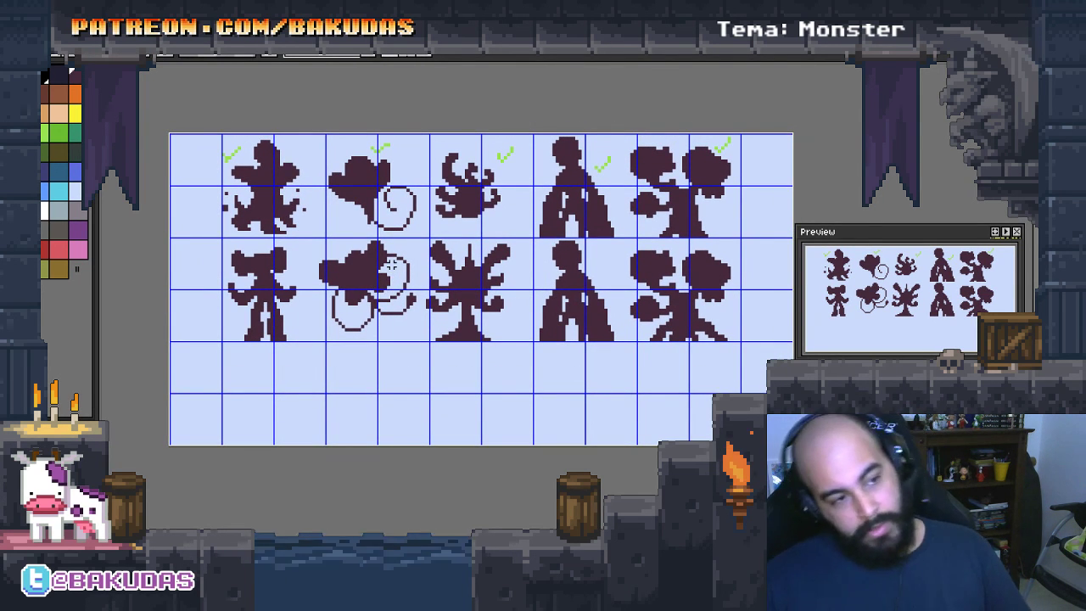
# Cut the bottom monster row, move Temp below Sketch, and clear Sketch
pyautogui.moveTo(391, 265)
pyautogui.mouseDown()
pyautogui.moveTo(374, 270)
pyautogui.moveTo(361, 243)
pyautogui.mouseUp()
pyautogui.press('Tab')
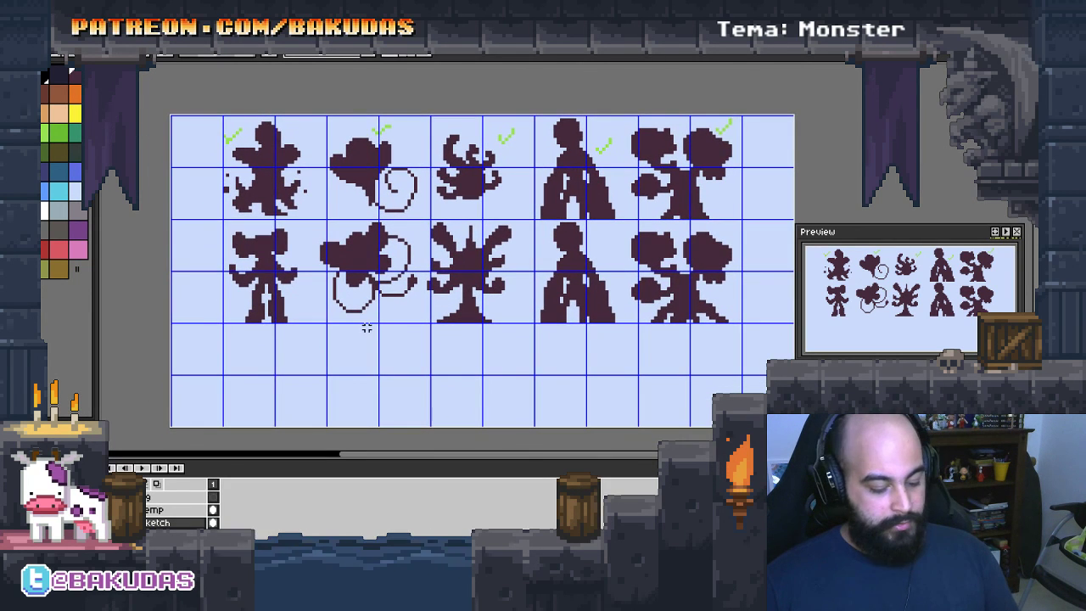
pyautogui.moveTo(757, 337); pyautogui.dragTo(217, 221)
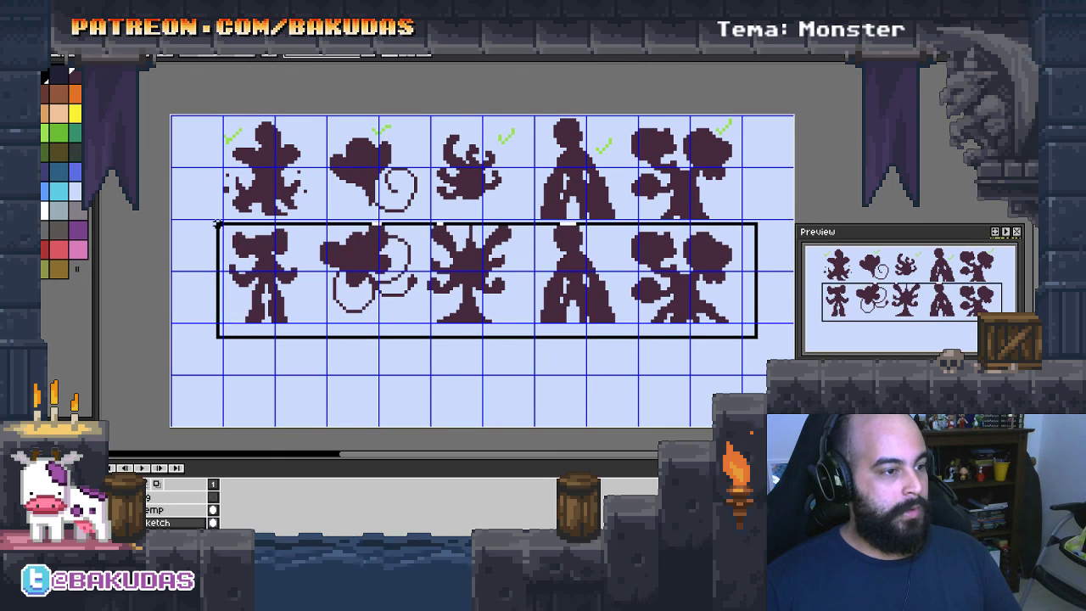
pyautogui.press('Delete')
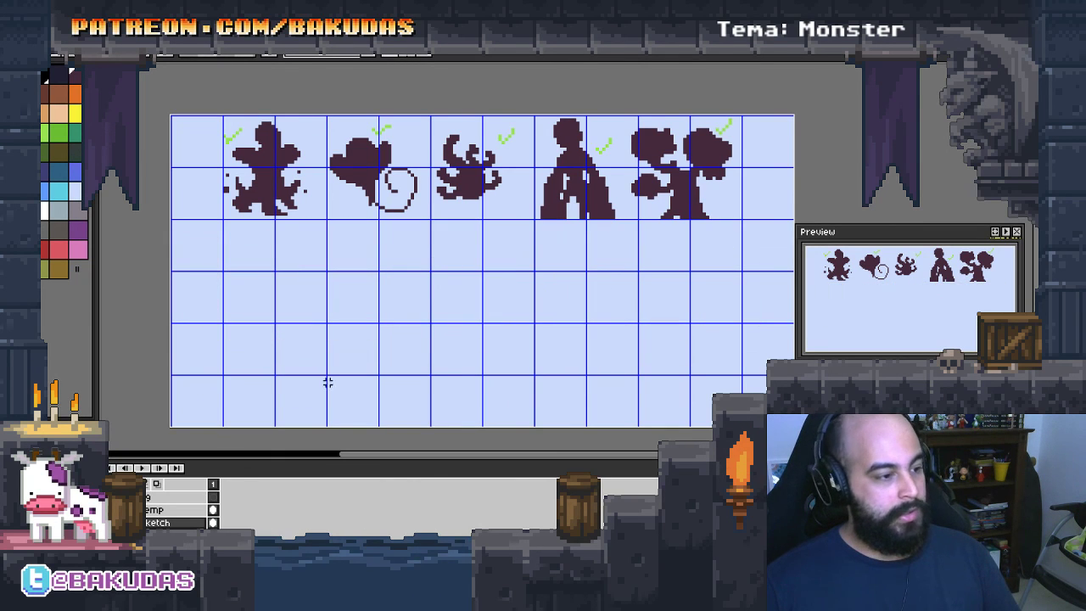
pyautogui.click(171, 511)
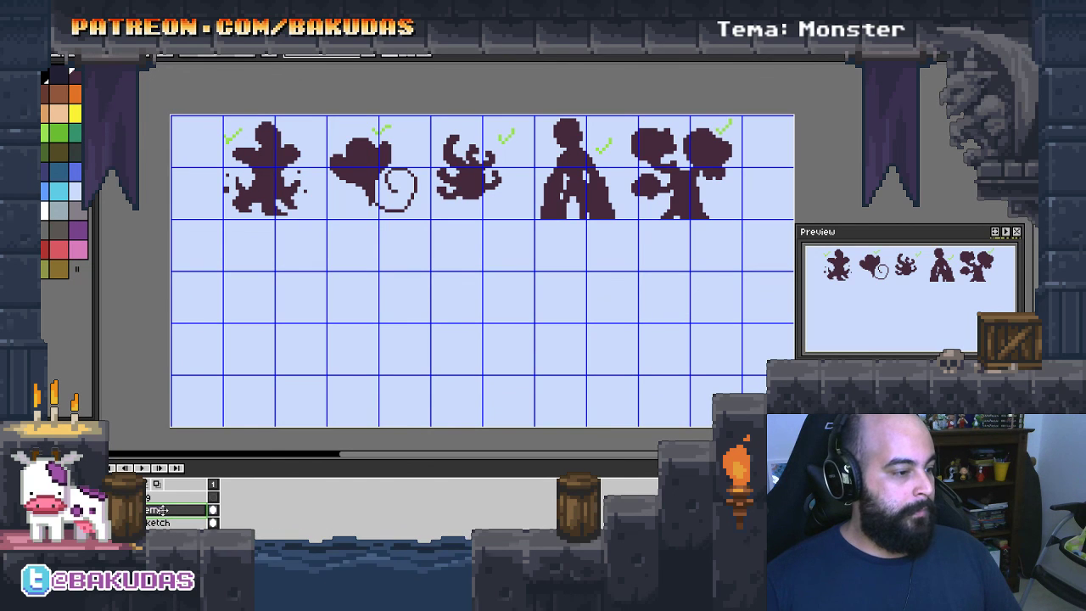
pyautogui.moveTo(162, 510); pyautogui.dragTo(162, 523)
pyautogui.click(166, 511)
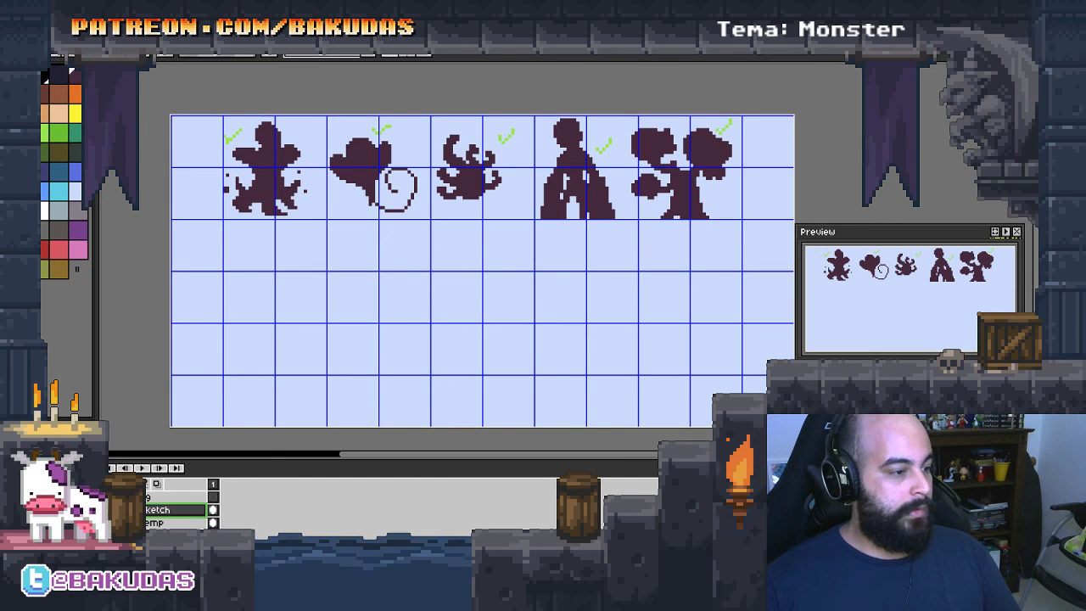
pyautogui.press('Delete')
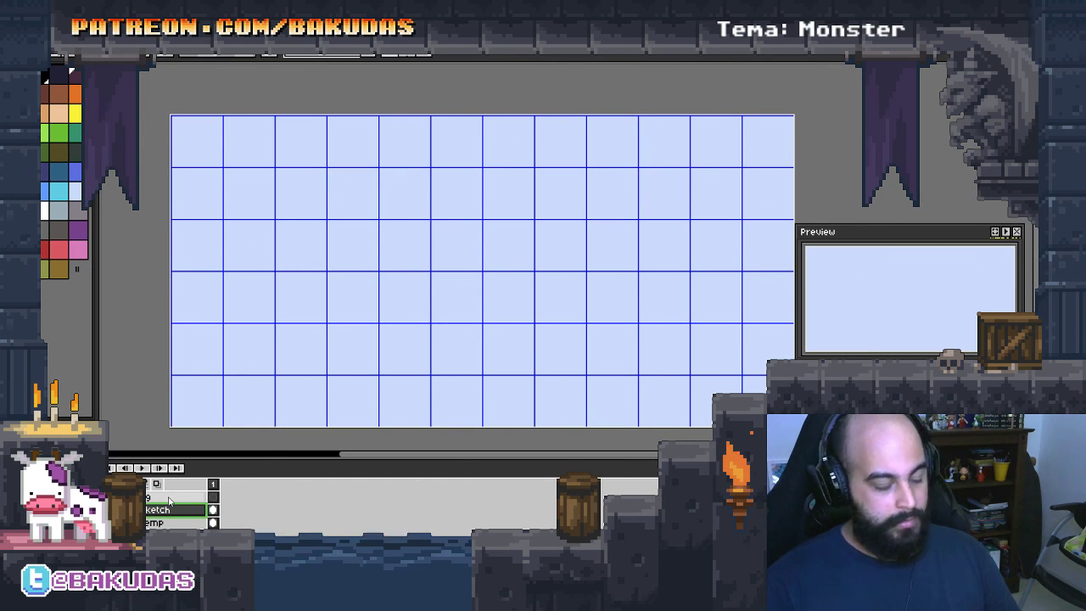
# Add a new layer named 'details' and paste the bottom-row silhouettes onto it
pyautogui.hotkey('shift', 'n')
pyautogui.doubleClick(157, 510)
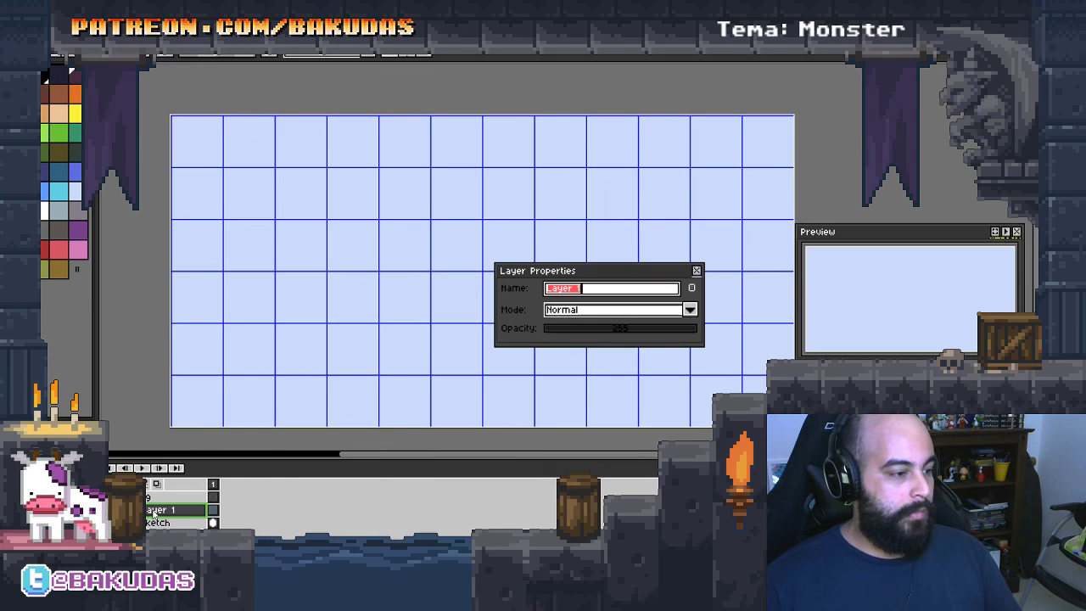
pyautogui.write('det')
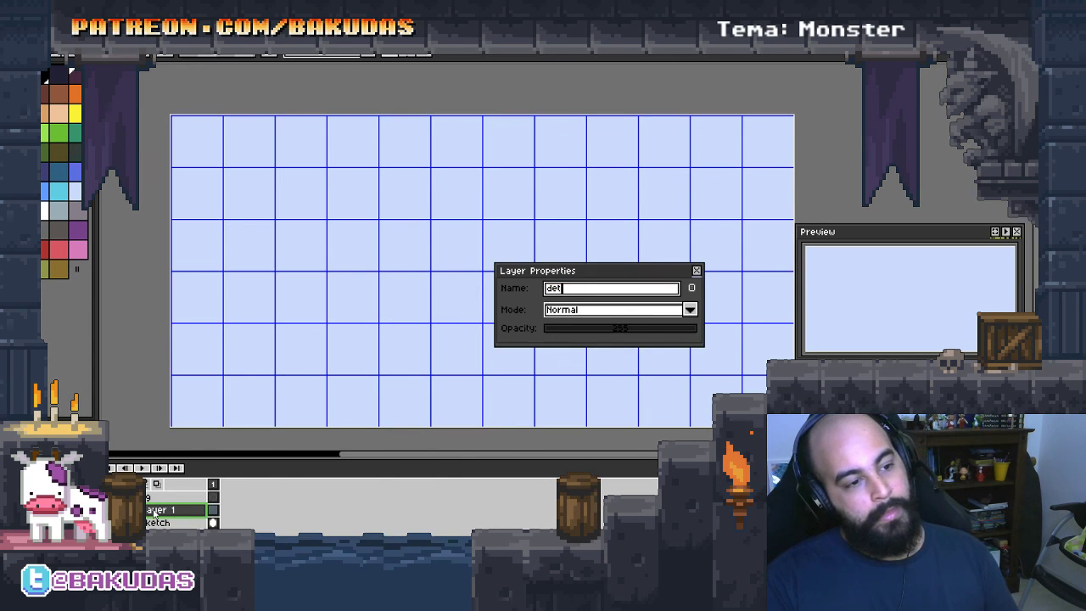
pyautogui.write('ails')
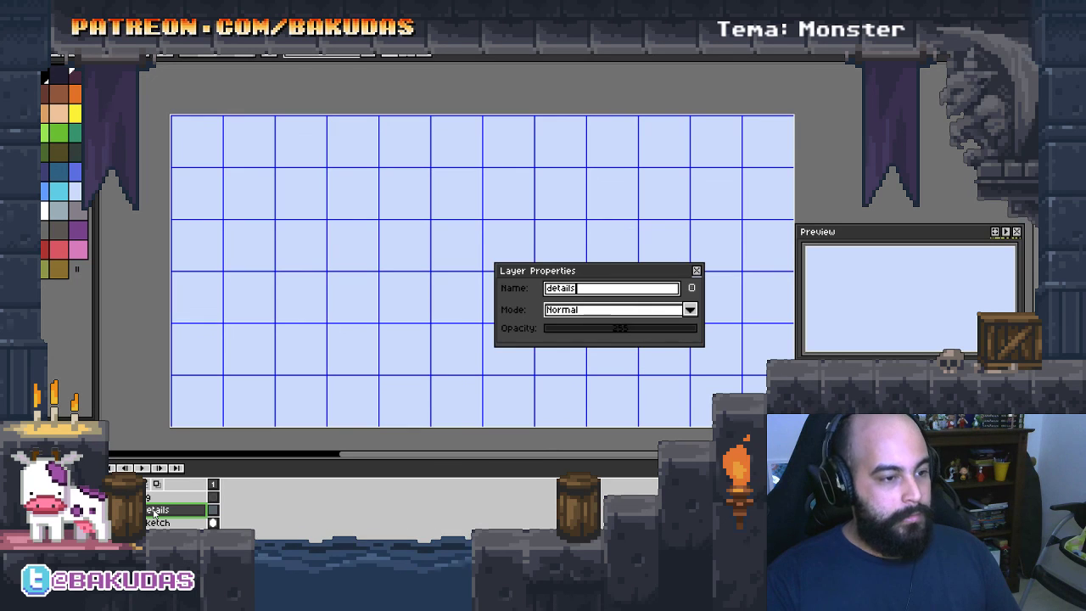
pyautogui.press('Return')
pyautogui.hotkey('ctrl', 'v')
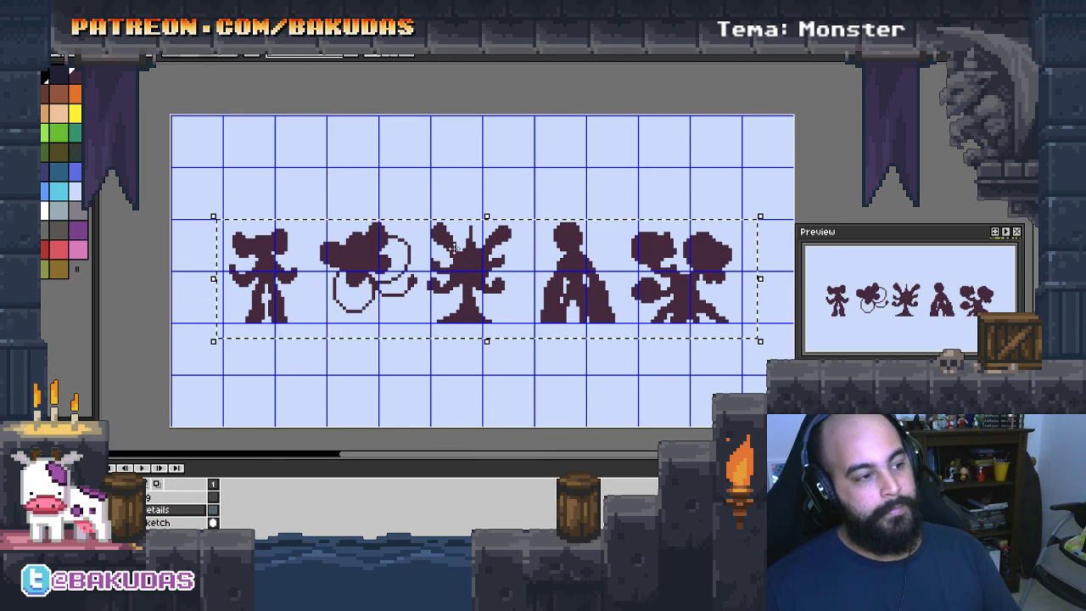
# Nudge the pasted silhouettes up a pixel, drop them, and hide the grid and timeline
pyautogui.moveTo(463, 275); pyautogui.dragTo(463, 274)
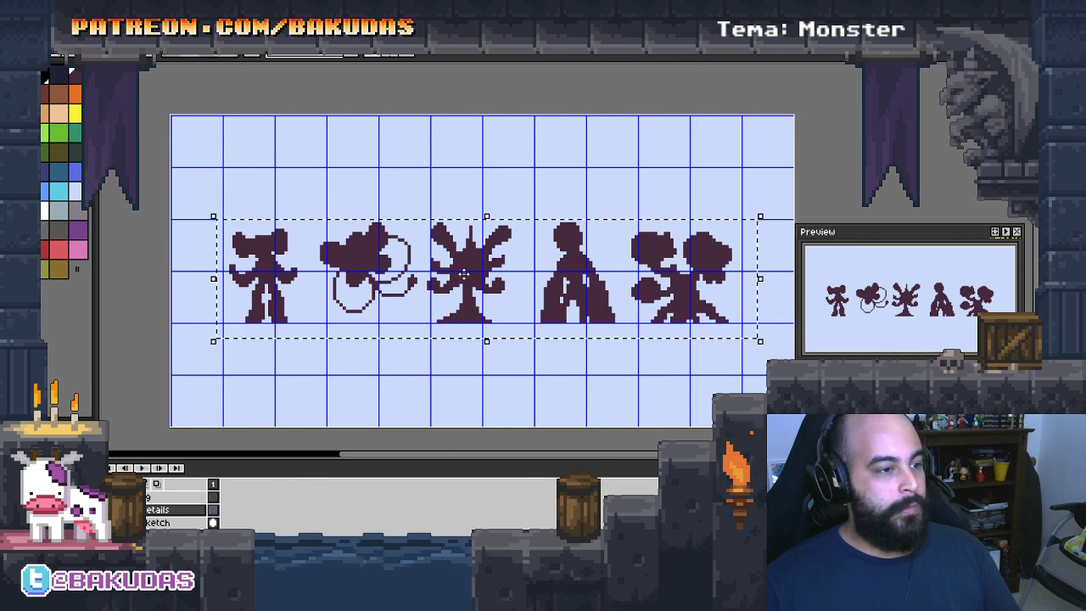
pyautogui.hotkey('ctrl', 'd')
pyautogui.hscroll(1, 467, 280)
pyautogui.hotkey('ctrl', "'")
pyautogui.hscroll(1, 472, 297)
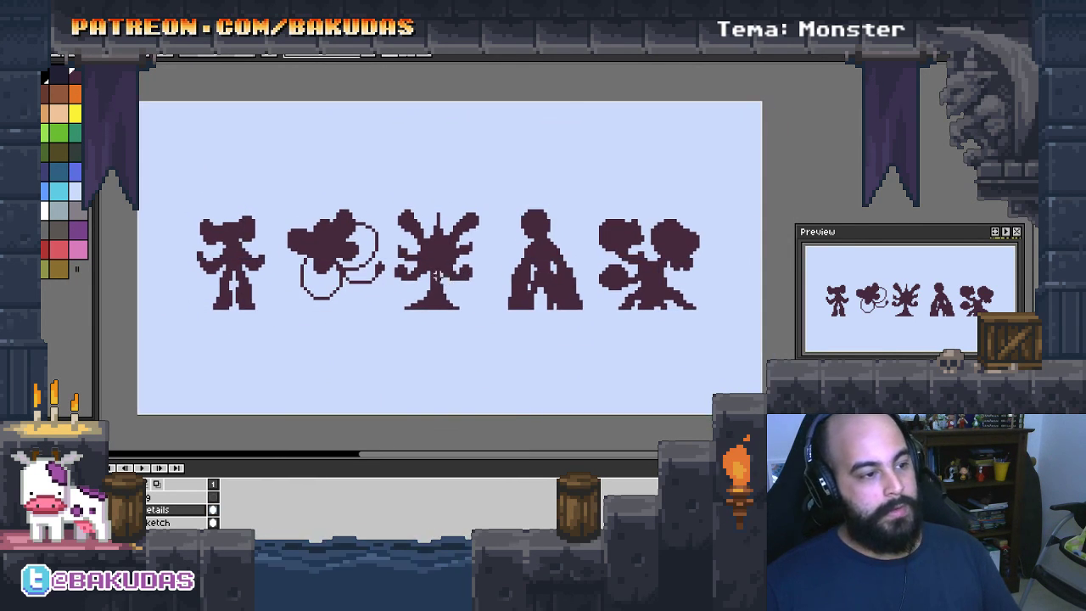
pyautogui.scroll(1, 472, 289)
pyautogui.hscroll(-1, 473, 276)
pyautogui.hscroll(-2, 473, 270)
pyautogui.press('Tab')
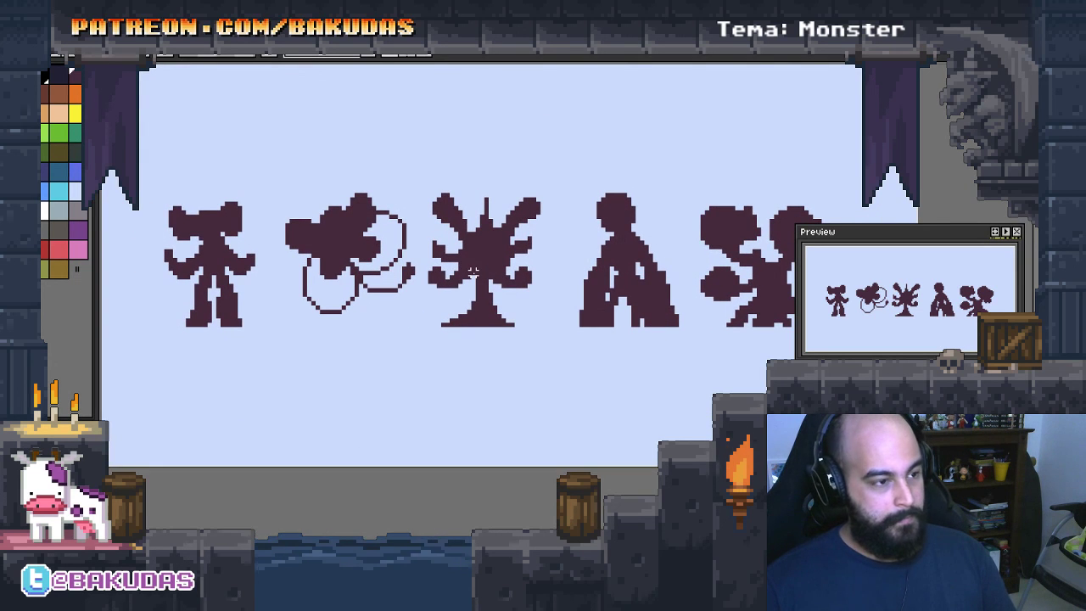
pyautogui.scroll(1, 340, 283)
pyautogui.scroll(1, 340, 282)
pyautogui.scroll(1, 341, 282)
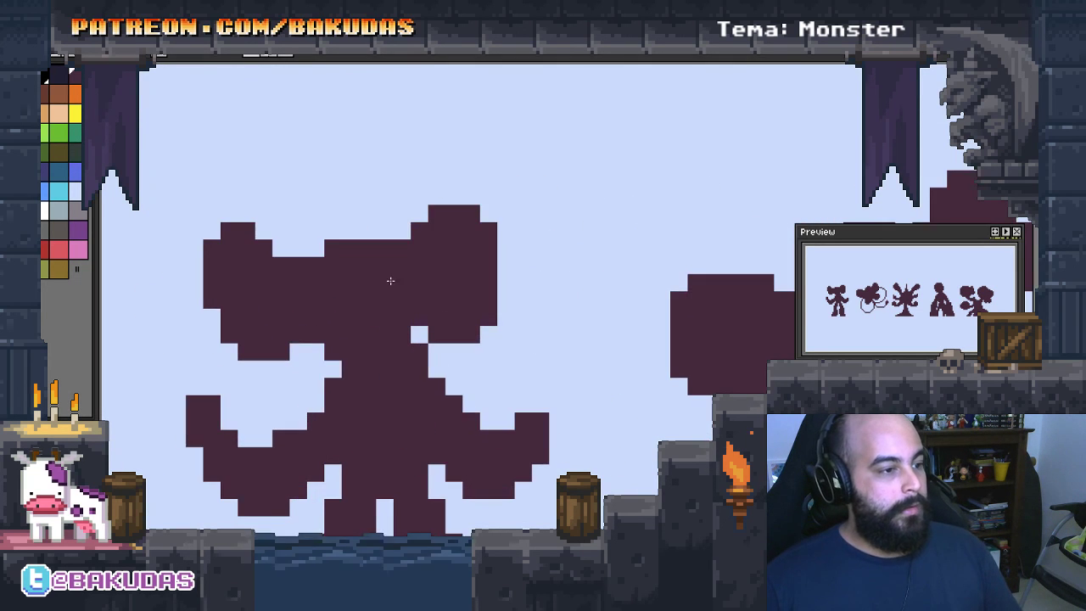
pyautogui.scroll(1, 388, 281)
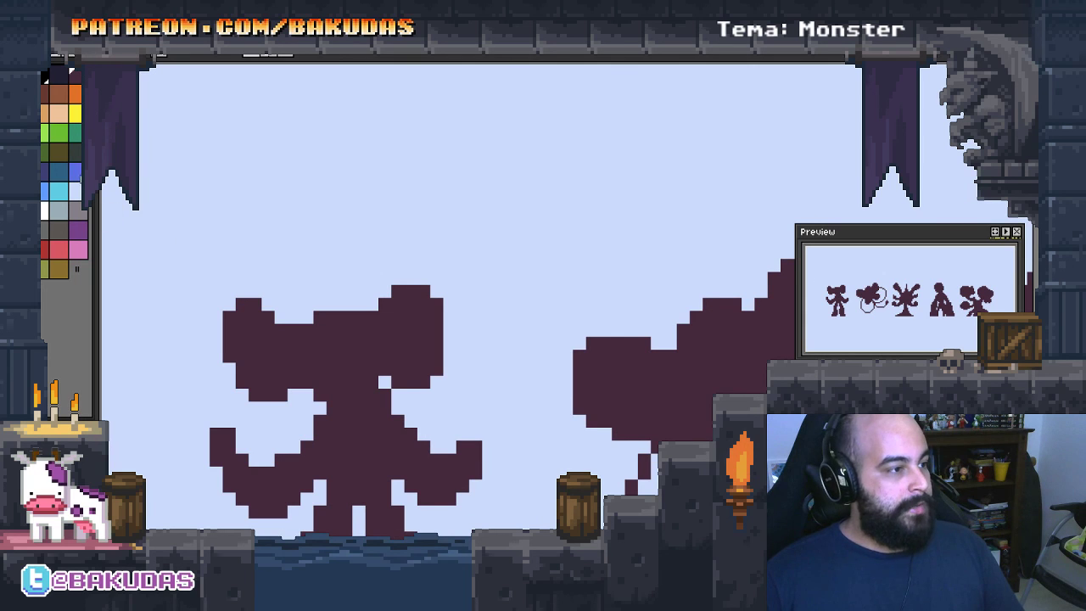
# Paint blue, dark teal, navy and light-blue pixels side by side as a swatch strip
pyautogui.click(75, 169)
pyautogui.scroll(1, 261, 191)
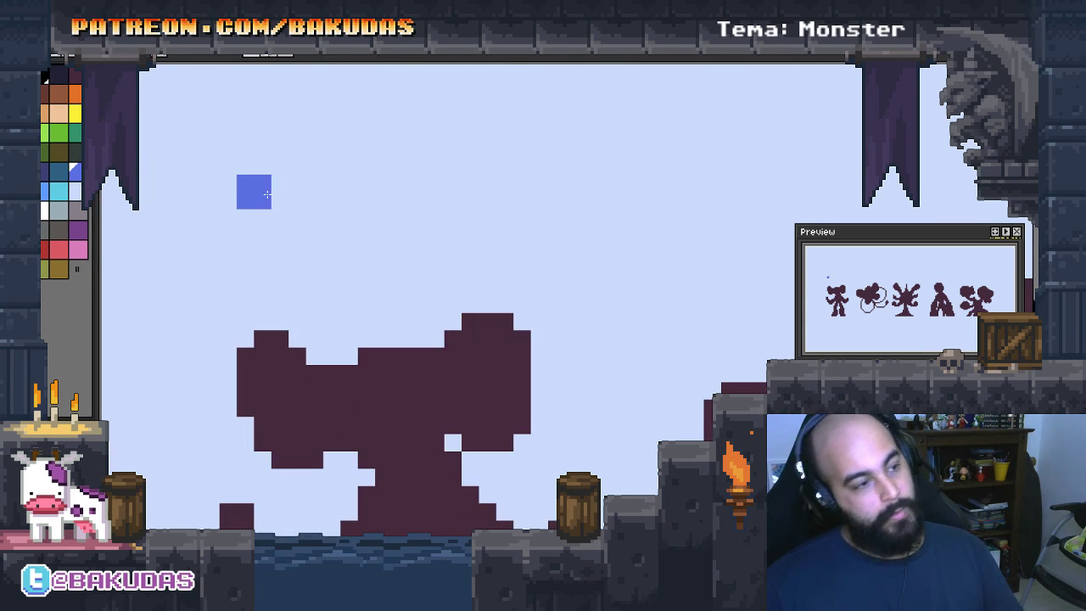
pyautogui.scroll(1, 272, 199)
pyautogui.click(253, 155)
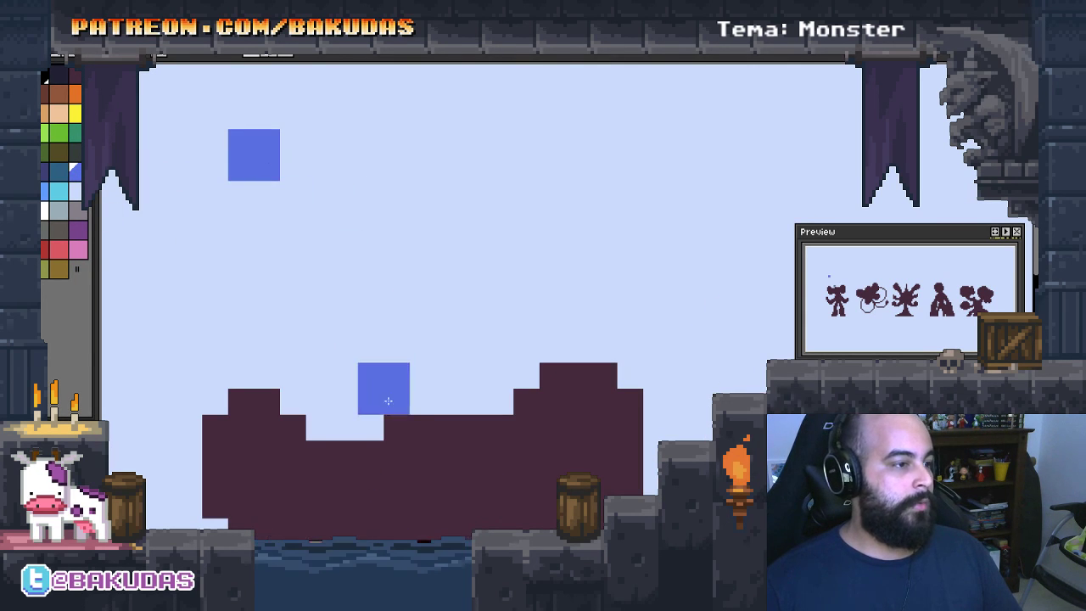
pyautogui.click(59, 171)
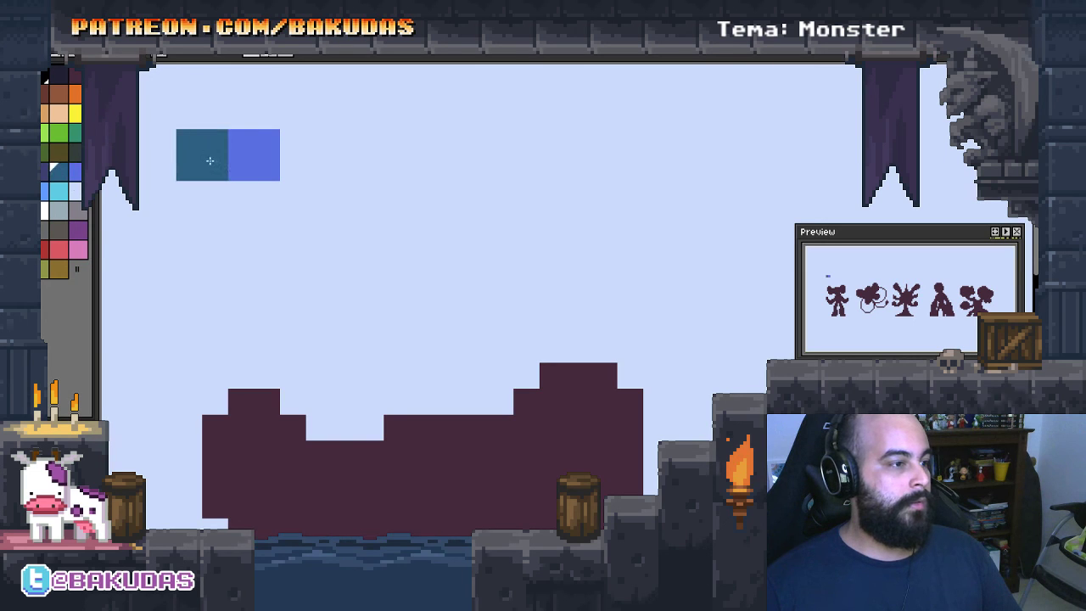
pyautogui.click(202, 155)
pyautogui.press('[')
pyautogui.moveTo(202, 154); pyautogui.dragTo(312, 169)
pyautogui.click(259, 170)
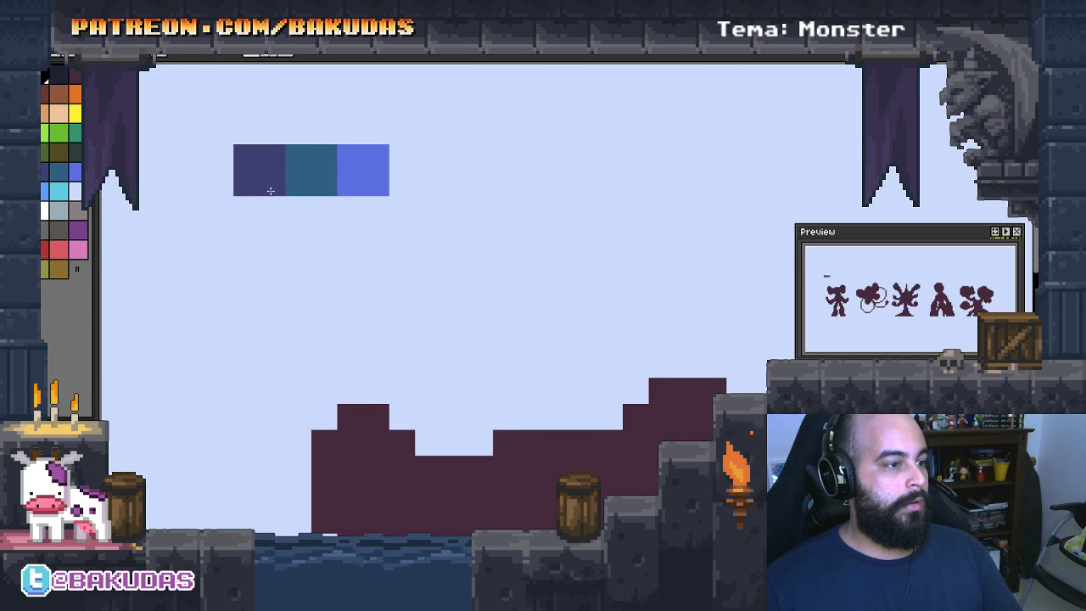
pyautogui.click(48, 194)
pyautogui.click(416, 169)
# Move the four-colour blue strip above the first monster, then pan toward the fourth and fifth silhouettes
pyautogui.scroll(-3, 448, 254)
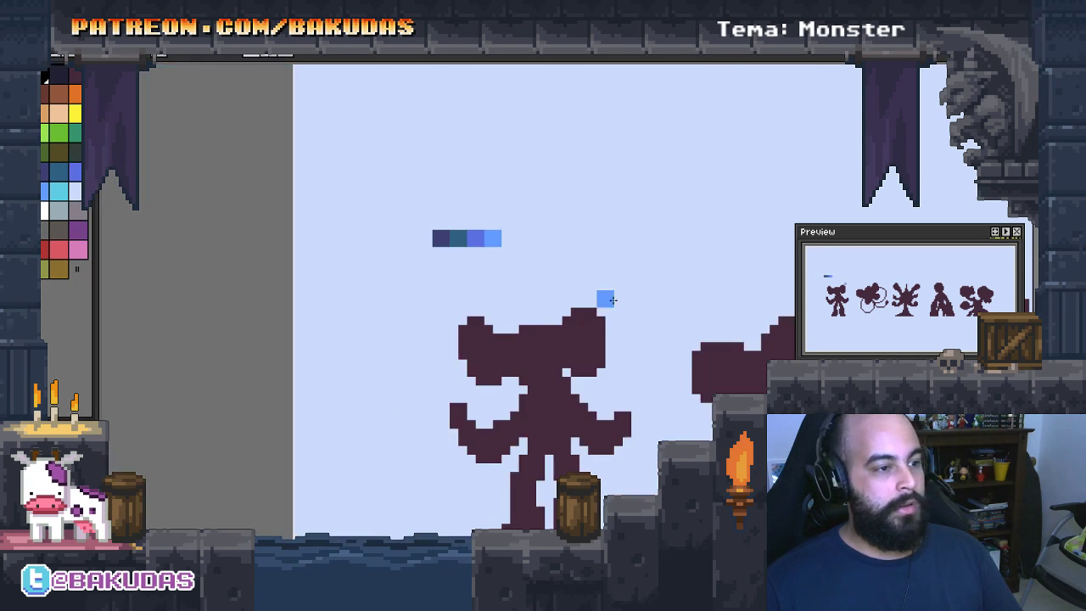
pyautogui.scroll(1, 449, 246)
pyautogui.moveTo(442, 250); pyautogui.dragTo(266, 162)
pyautogui.moveTo(402, 225); pyautogui.dragTo(479, 279)
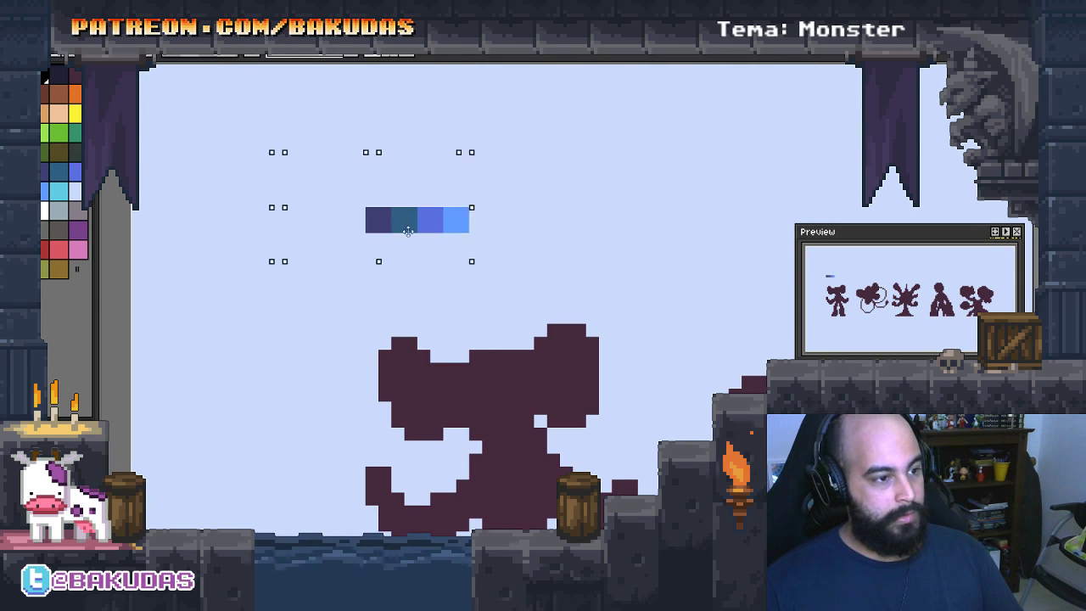
pyautogui.hotkey('ctrl', 'd')
pyautogui.hscroll(5, 577, 311)
pyautogui.scroll(-2, 600, 281)
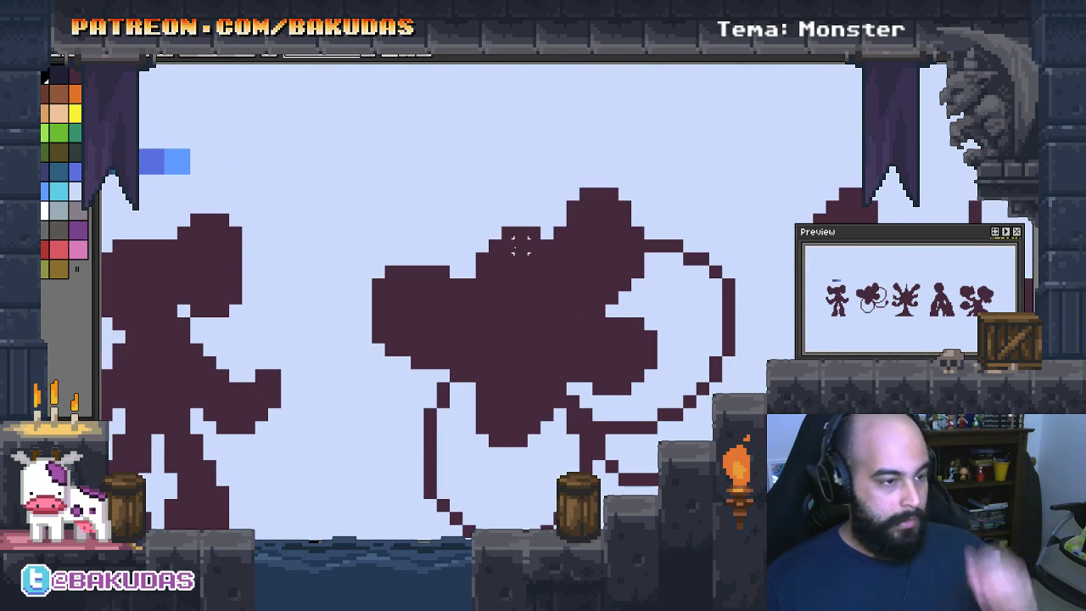
pyautogui.scroll(-1, 516, 249)
pyautogui.scroll(-1, 475, 272)
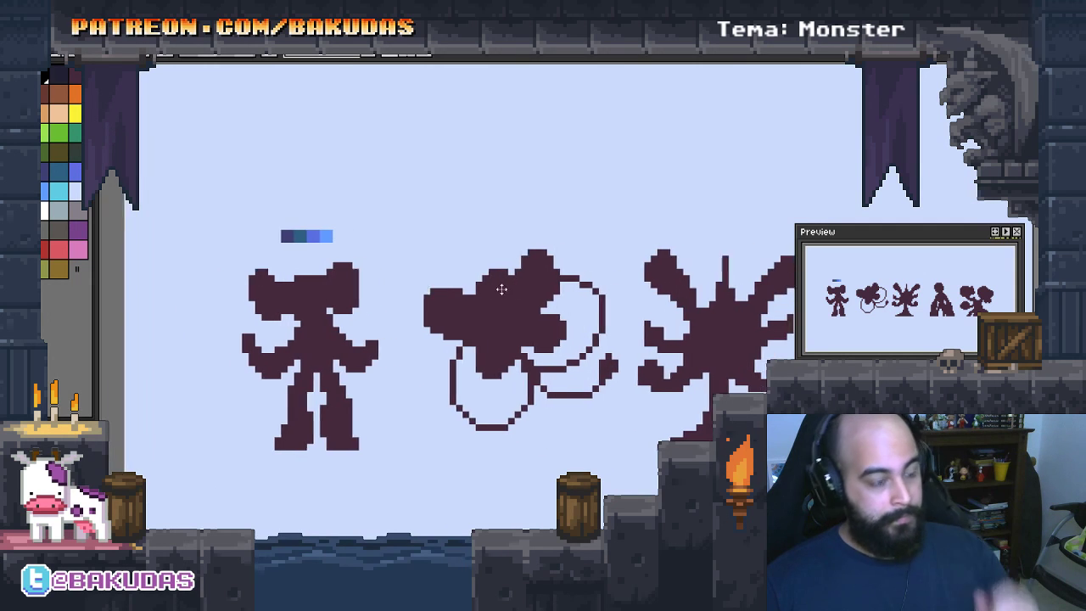
pyautogui.scroll(-1, 468, 280)
pyautogui.moveTo(516, 327); pyautogui.dragTo(386, 307)
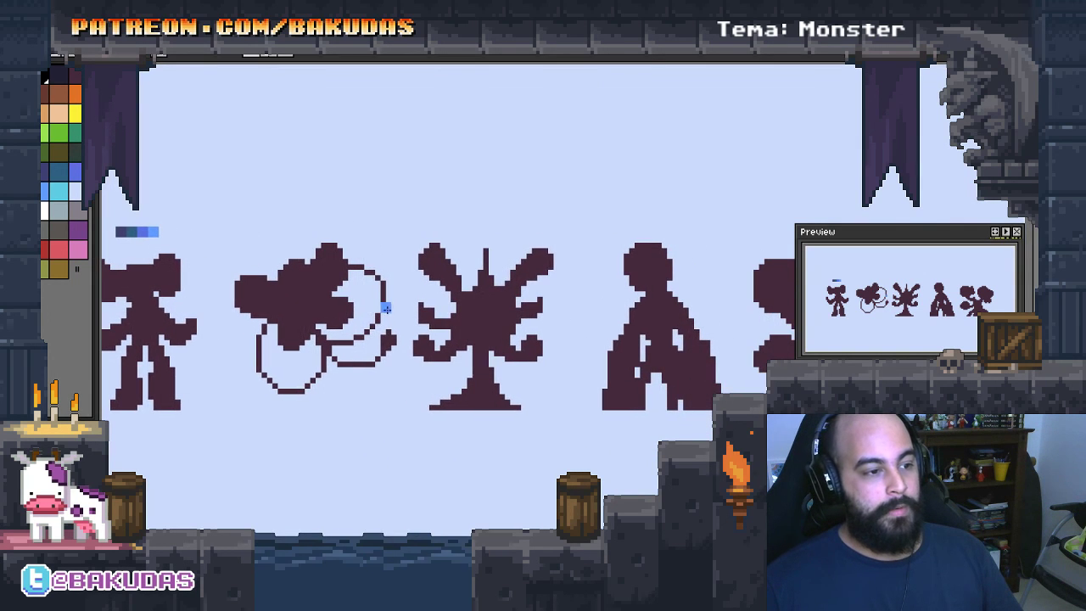
pyautogui.scroll(2, 391, 293)
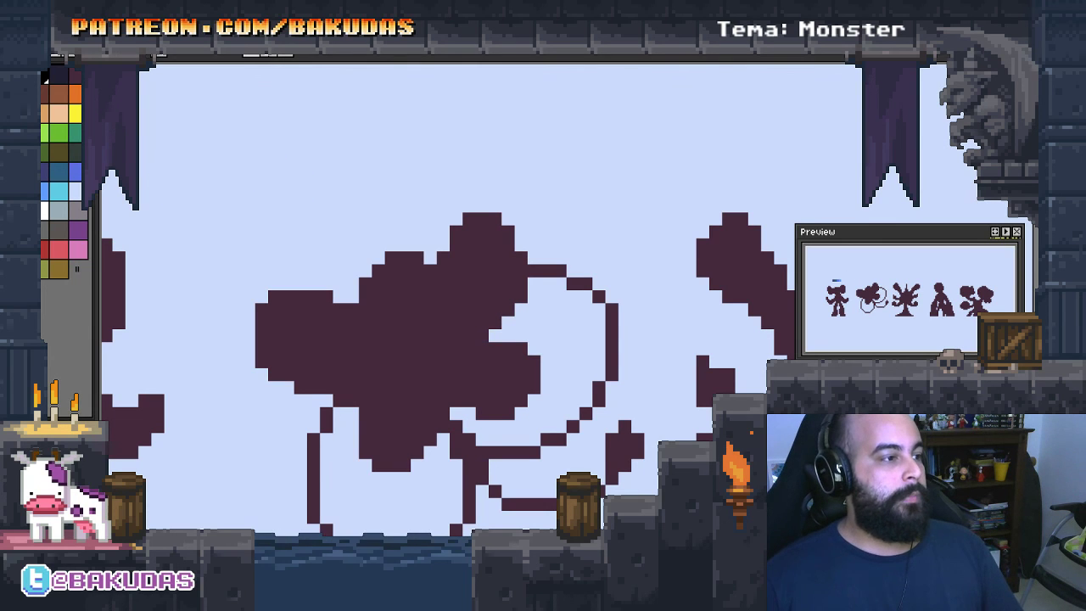
# Paint pink, red, dark red and purple pixels in a row above the cloud monster
pyautogui.moveTo(391, 167); pyautogui.dragTo(379, 170)
pyautogui.scroll(-1, 379, 170)
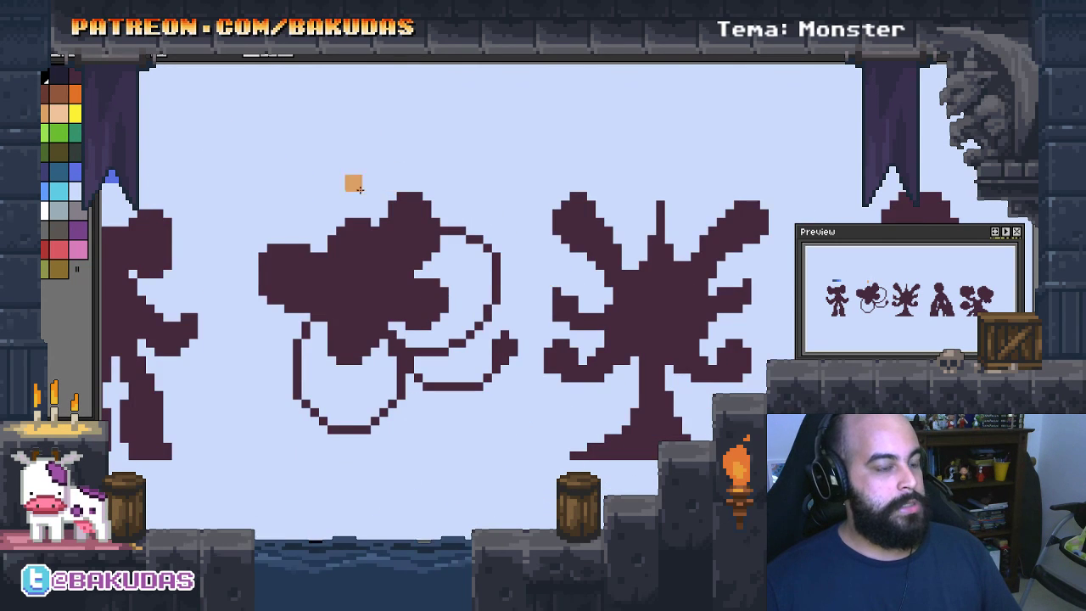
pyautogui.scroll(1, 280, 215)
pyautogui.click(78, 249)
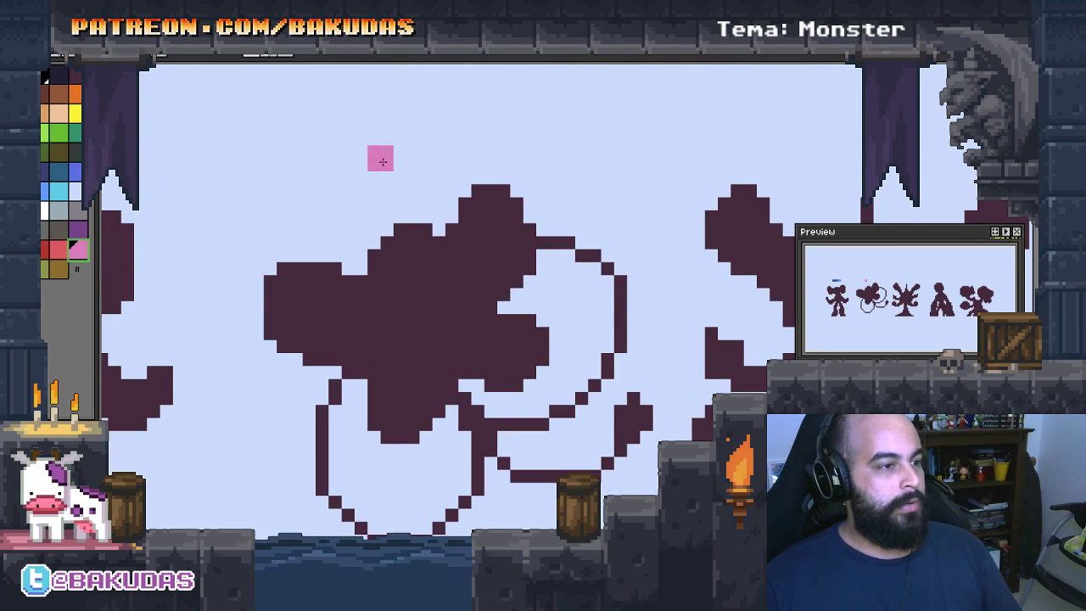
pyautogui.moveTo(381, 157); pyautogui.dragTo(383, 211)
pyautogui.click(367, 188)
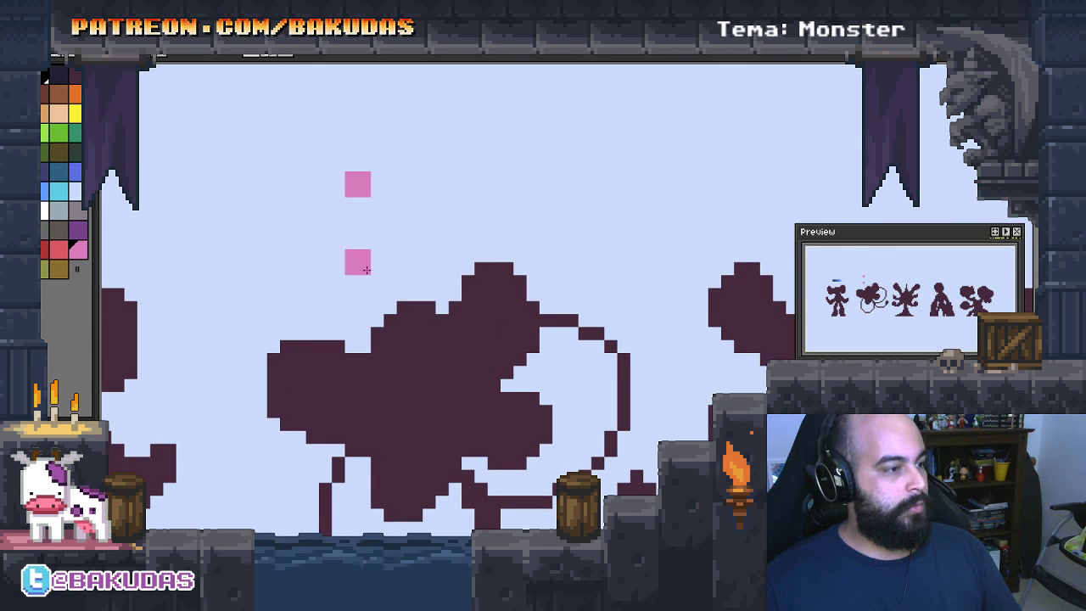
pyautogui.click(57, 249)
pyautogui.click(386, 192)
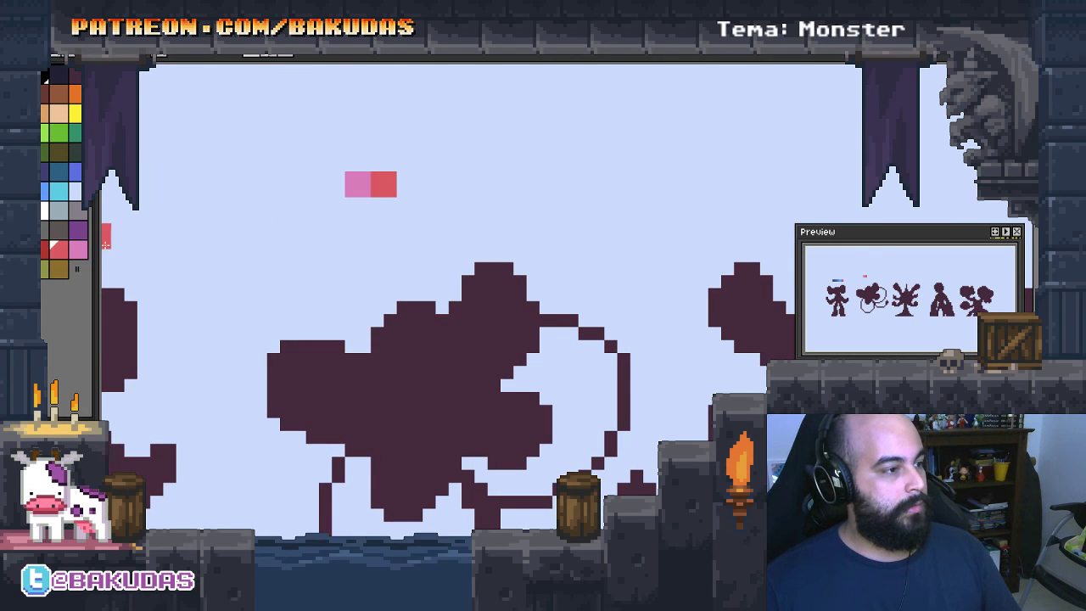
pyautogui.click(414, 185)
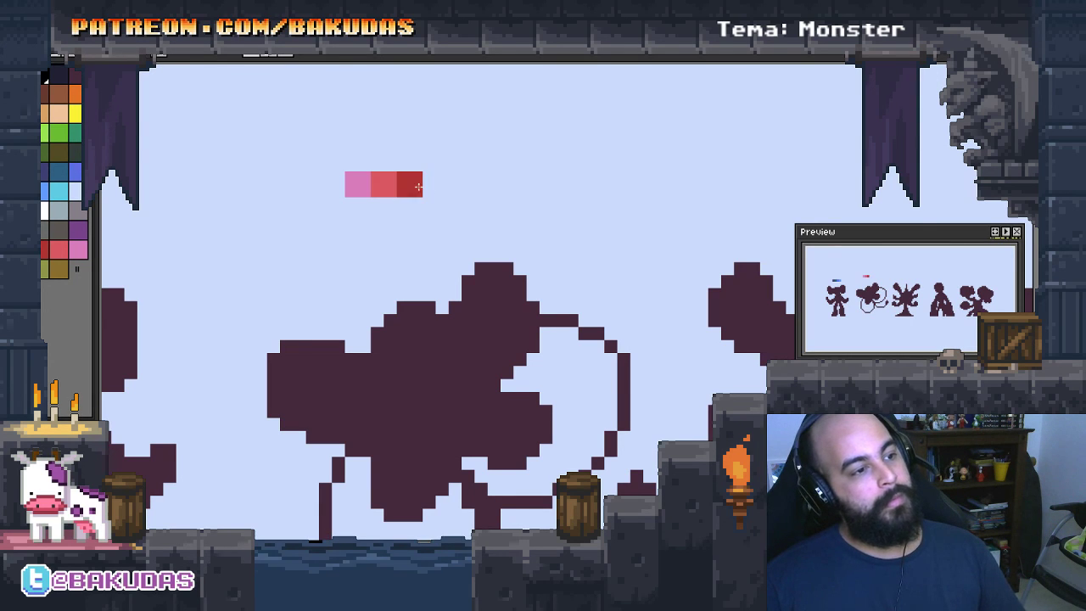
pyautogui.click(78, 229)
pyautogui.click(374, 184)
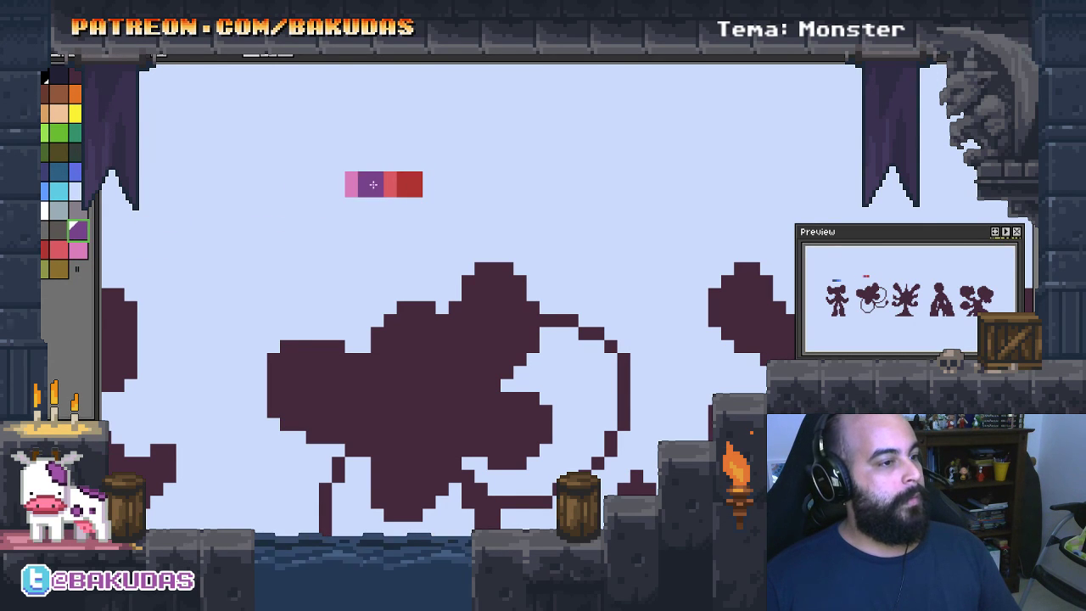
pyautogui.click(326, 185)
# Marquee-select the purple-to-red swatch row and drag it over the cloud monster
pyautogui.press('m')
pyautogui.moveTo(473, 216)
pyautogui.mouseDown()
pyautogui.moveTo(316, 164)
pyautogui.moveTo(371, 178)
pyautogui.mouseUp()
pyautogui.click(536, 235)
pyautogui.moveTo(536, 235); pyautogui.dragTo(390, 255)
# Paint a navy pixel above the tentacle monster and a sampled maroon pixel beside it
pyautogui.scroll(-1, 638, 302)
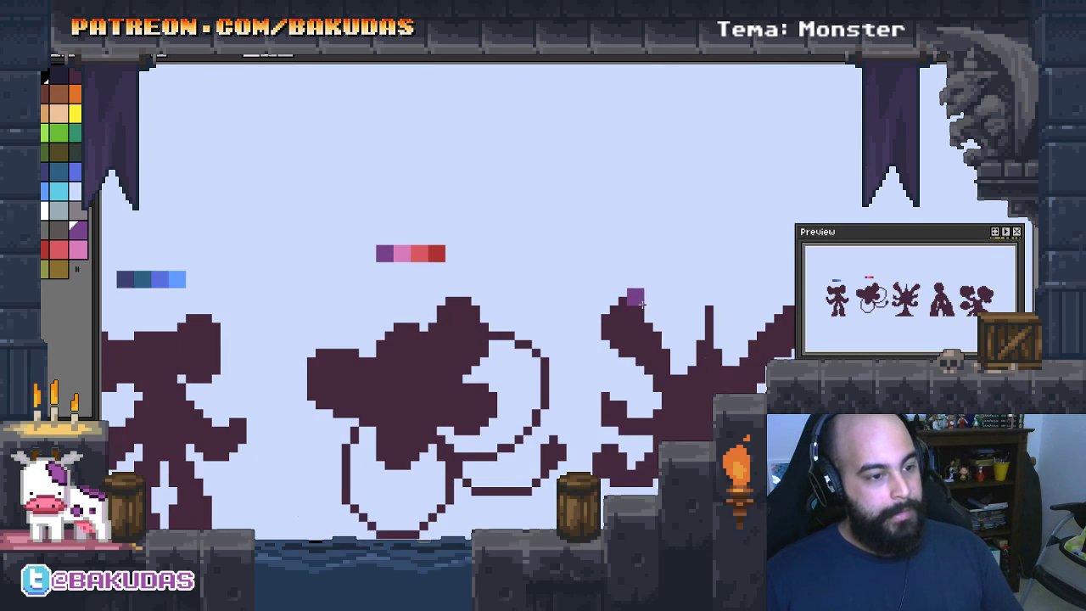
pyautogui.moveTo(638, 302)
pyautogui.mouseDown()
pyautogui.moveTo(516, 318)
pyautogui.moveTo(502, 337)
pyautogui.mouseUp()
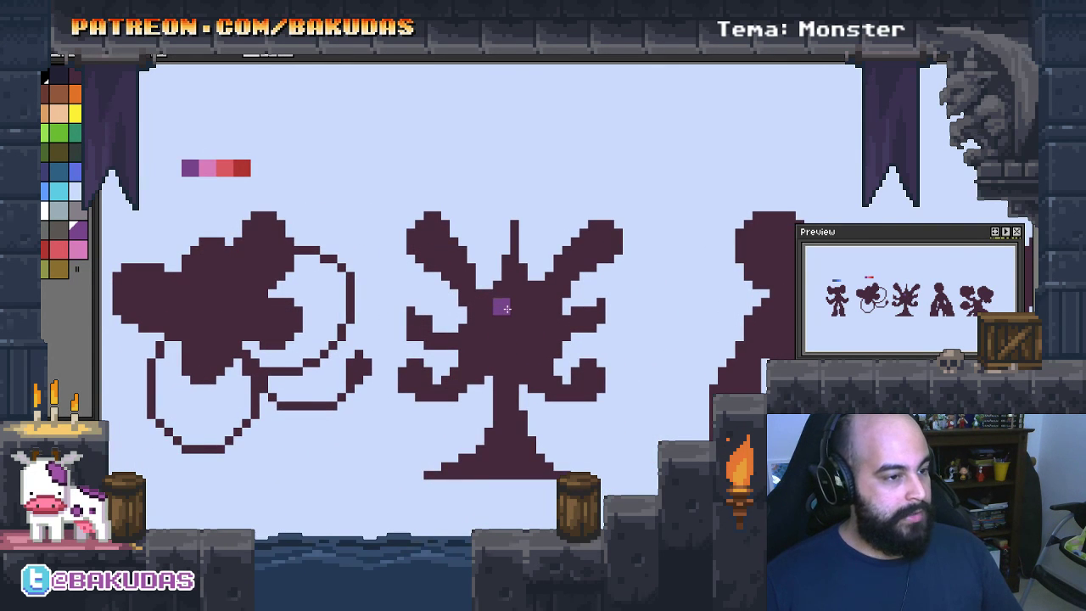
pyautogui.scroll(1, 486, 238)
pyautogui.scroll(-1, 487, 212)
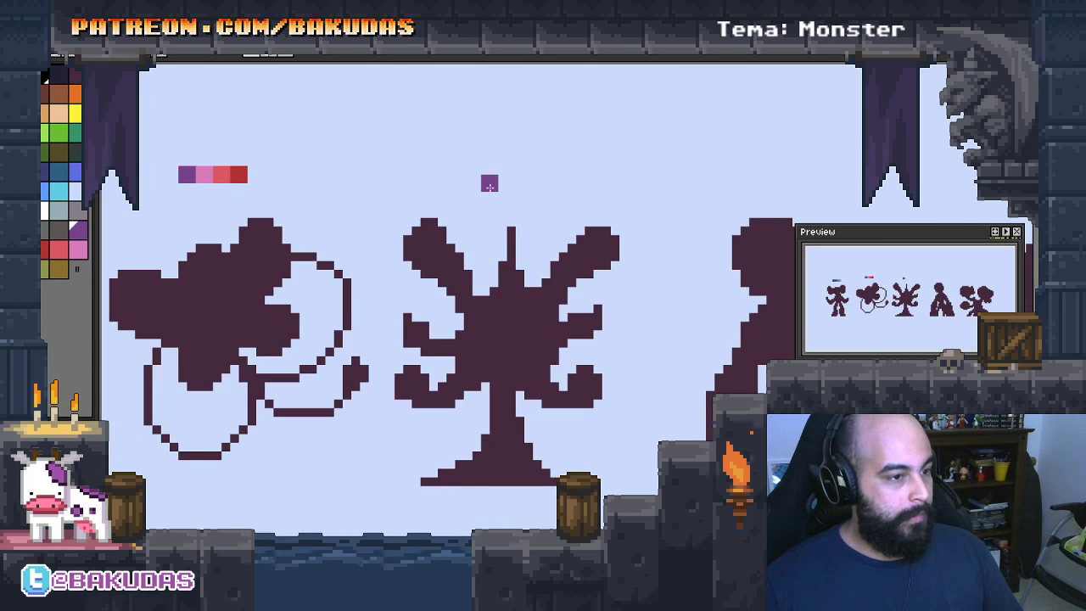
pyautogui.scroll(1, 489, 183)
pyautogui.scroll(1, 337, 196)
pyautogui.click(58, 76)
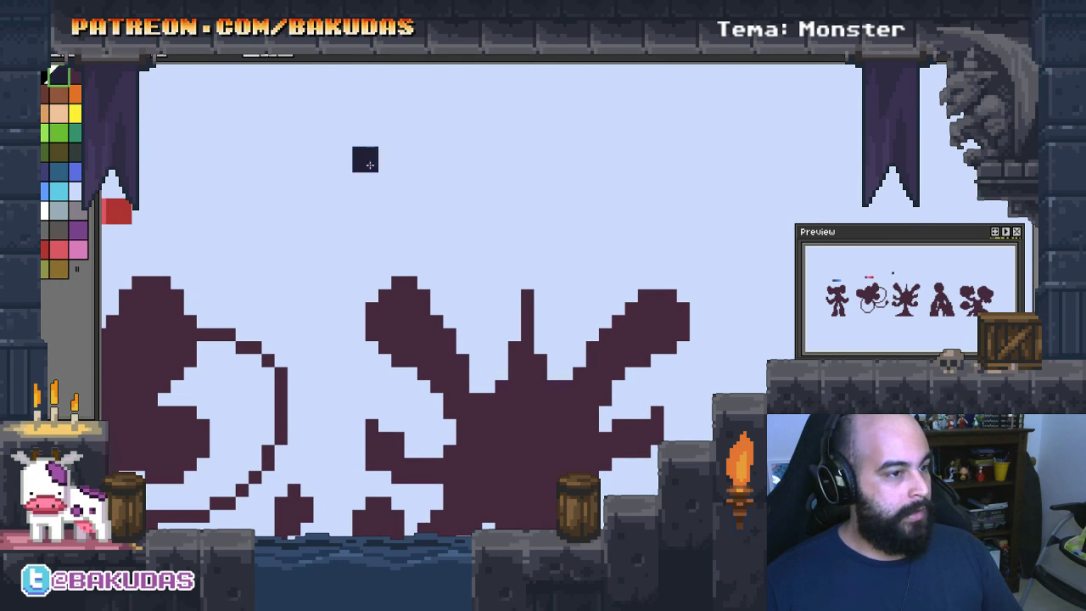
pyautogui.click(455, 185)
pyautogui.keyDown('alt'); pyautogui.click(443, 284); pyautogui.keyUp('alt')
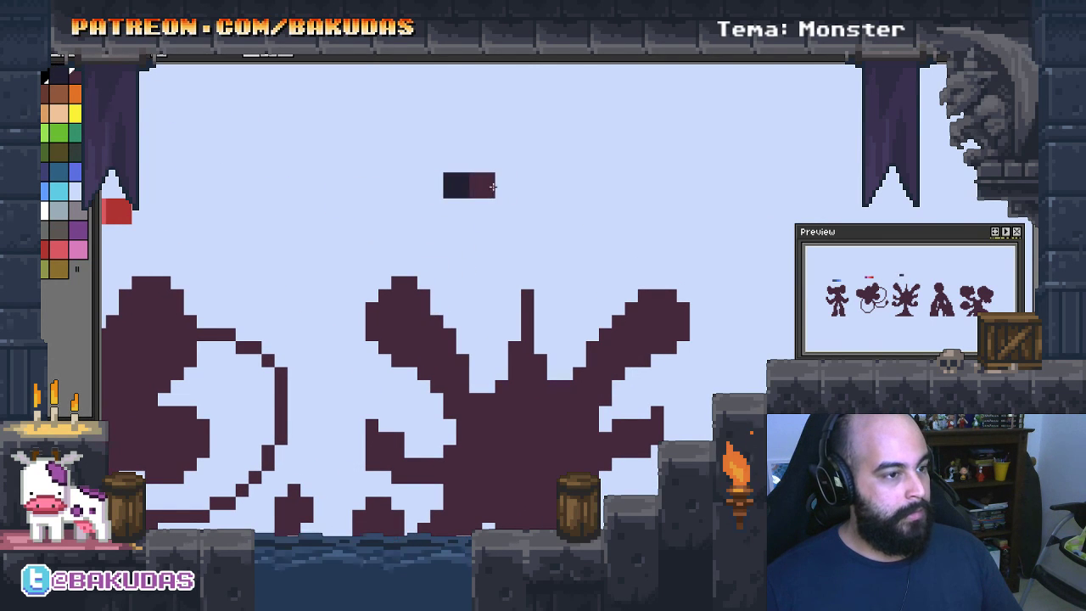
pyautogui.click(493, 186)
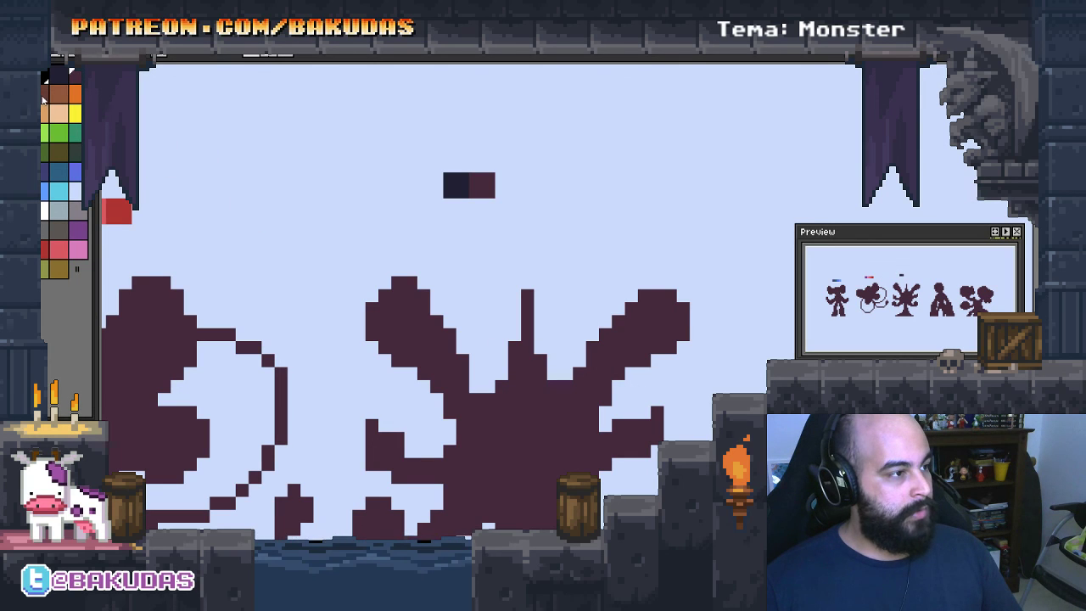
# Add a dark-blue pixel below and a dark-green pixel above the maroon one
pyautogui.click(48, 170)
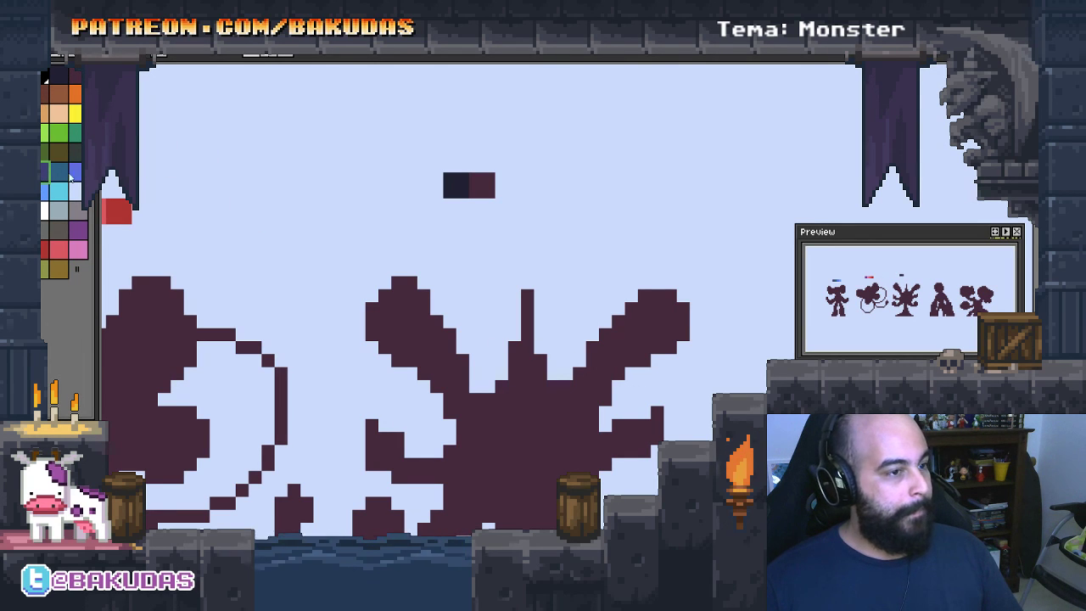
pyautogui.click(495, 185)
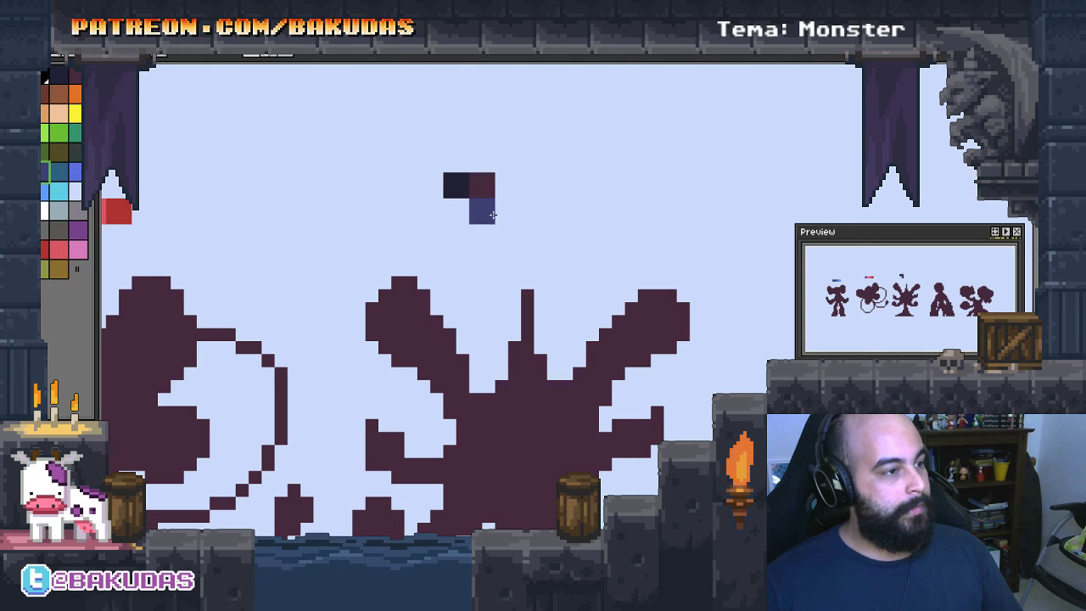
pyautogui.click(493, 215)
pyautogui.click(75, 153)
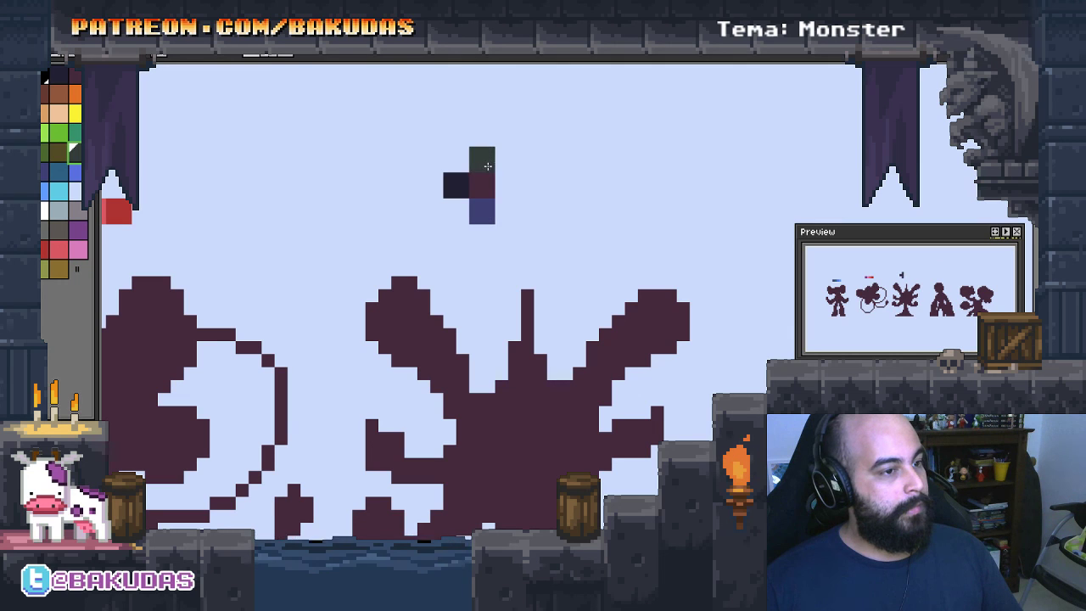
pyautogui.click(488, 165)
# Move the four-pixel swatch cross down and right into place above the third monster
pyautogui.moveTo(519, 194)
pyautogui.mouseDown()
pyautogui.moveTo(529, 204)
pyautogui.moveTo(428, 156)
pyautogui.mouseUp()
pyautogui.moveTo(481, 206); pyautogui.dragTo(533, 219)
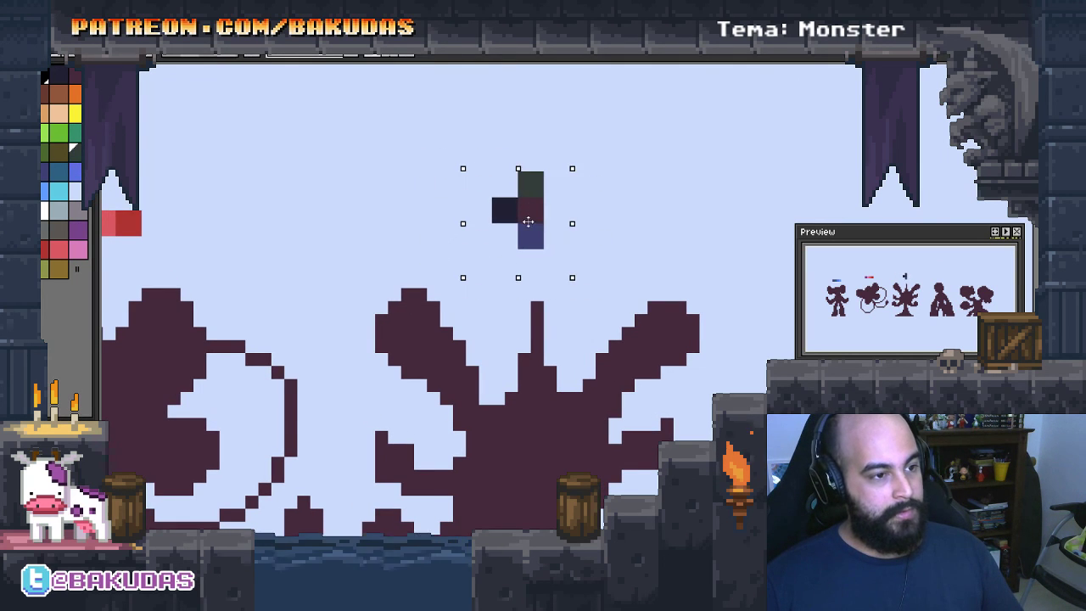
pyautogui.hotkey('ctrl', 'd')
pyautogui.moveTo(651, 250); pyautogui.dragTo(555, 271)
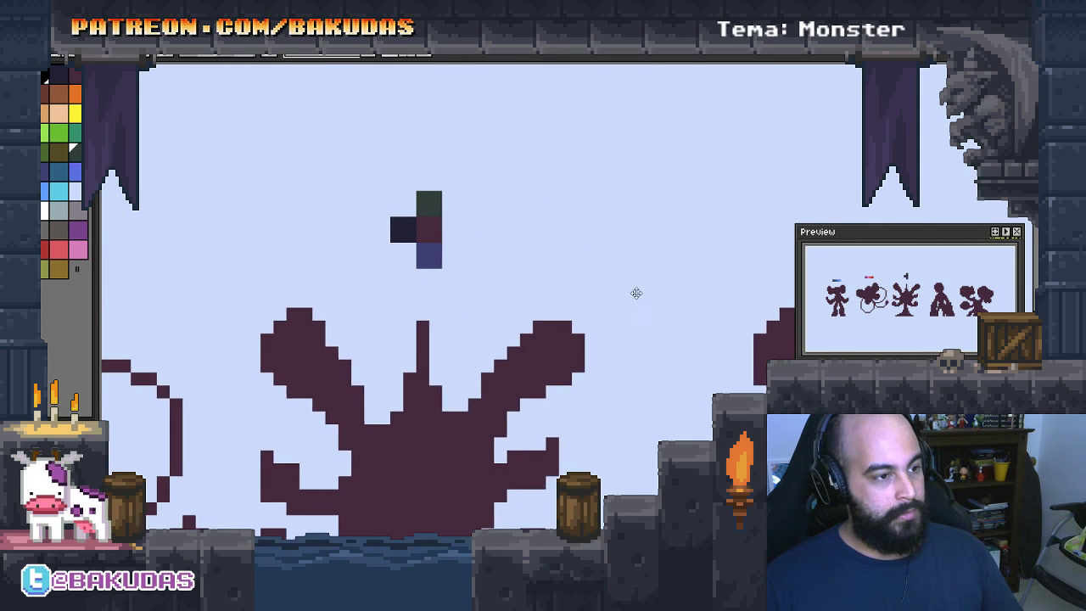
pyautogui.moveTo(636, 291); pyautogui.dragTo(534, 297)
pyautogui.moveTo(441, 250); pyautogui.dragTo(509, 263)
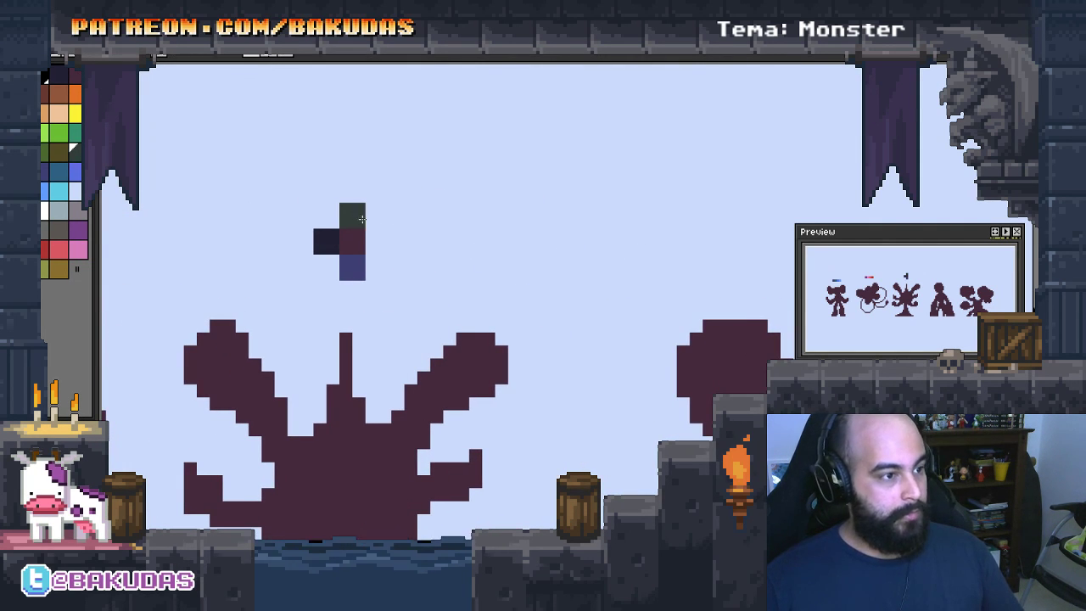
# Paint a brown pixel left of the peach swatches above the fourth monster
pyautogui.hscroll(2, 382, 242)
pyautogui.scroll(-3, 453, 257)
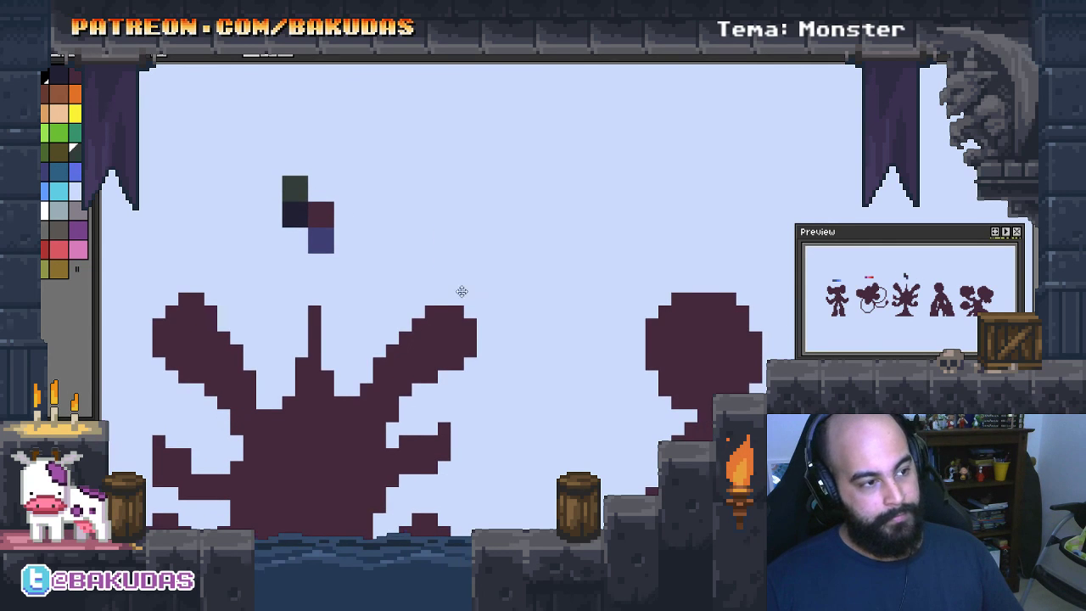
pyautogui.hscroll(2, 461, 292)
pyautogui.hscroll(1, 425, 268)
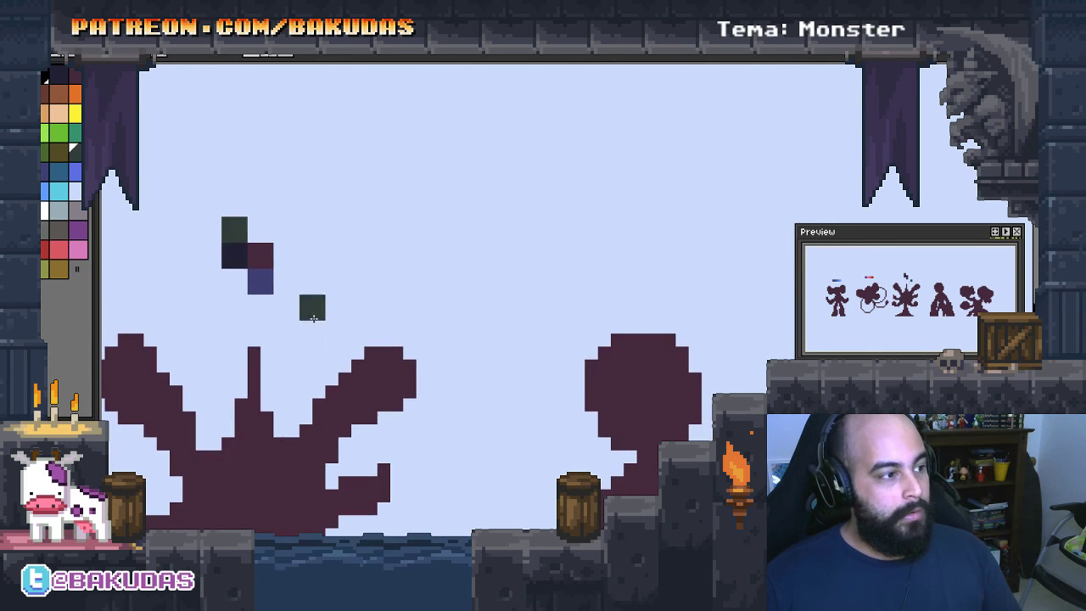
pyautogui.scroll(-2, 384, 212)
pyautogui.scroll(1, 432, 242)
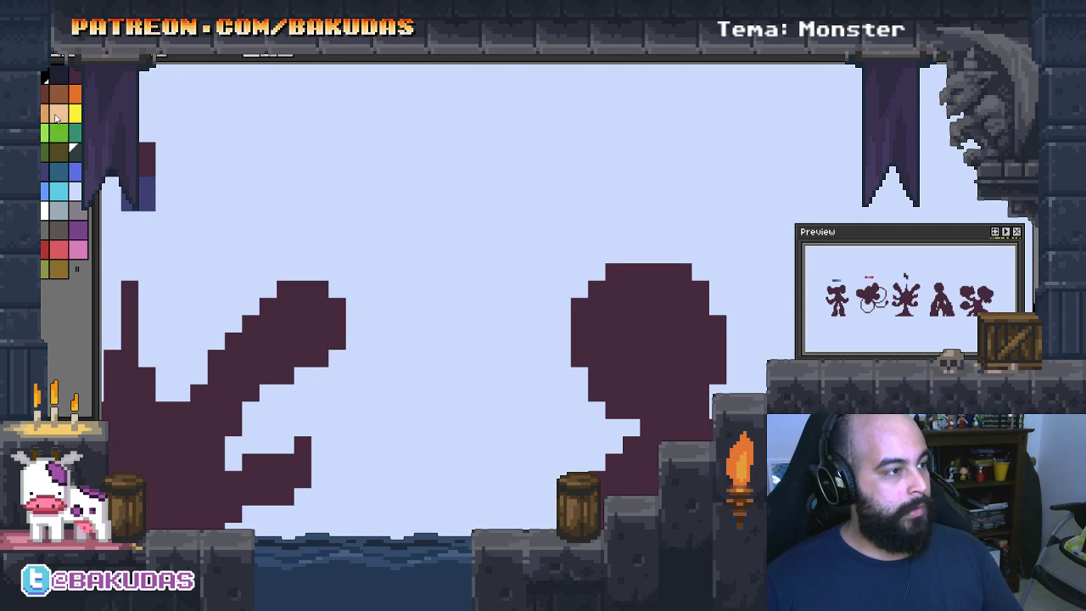
pyautogui.scroll(2, 611, 192)
pyautogui.scroll(3, 424, 217)
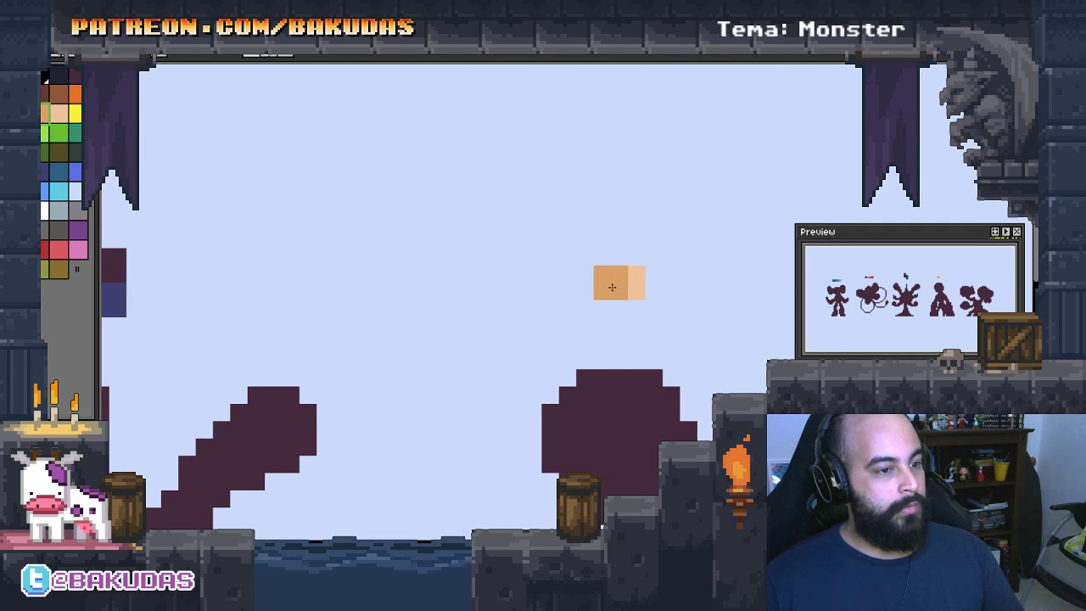
pyautogui.click(62, 99)
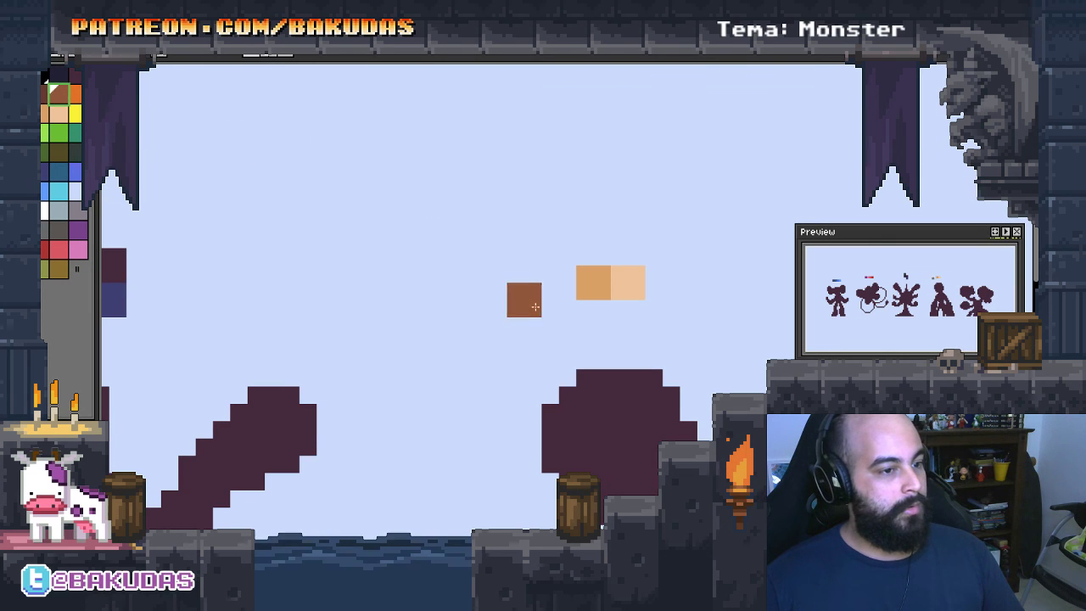
pyautogui.click(557, 282)
pyautogui.moveTo(600, 336); pyautogui.dragTo(564, 343)
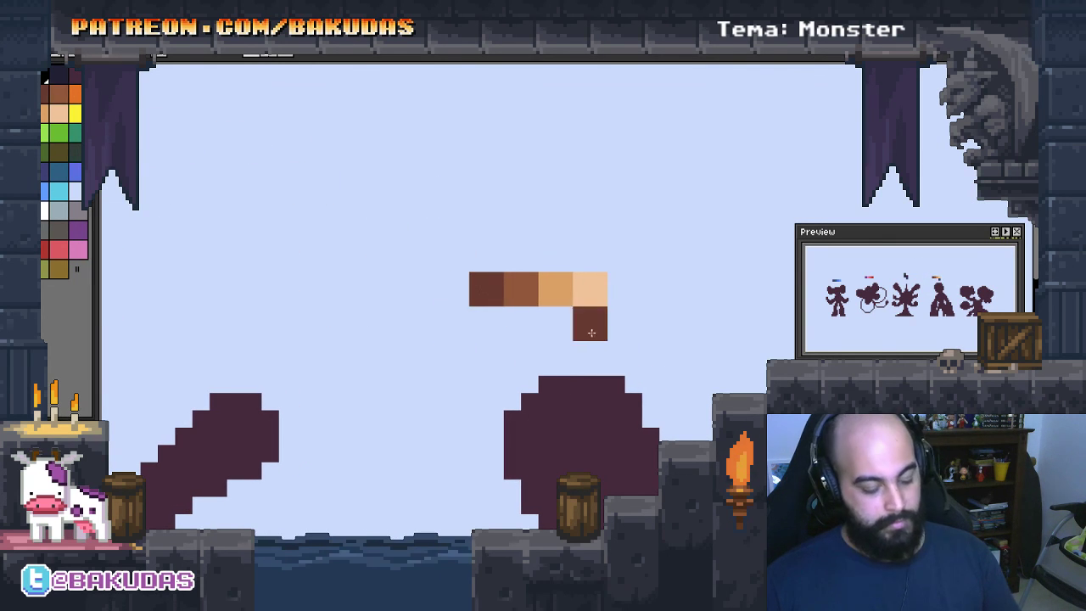
# Select the brown skin-tone strip, shift it into its final place, and drop it
pyautogui.hotkey('ctrl', 'a')
pyautogui.moveTo(567, 305)
pyautogui.mouseDown()
pyautogui.moveTo(584, 289)
pyautogui.moveTo(603, 305)
pyautogui.mouseUp()
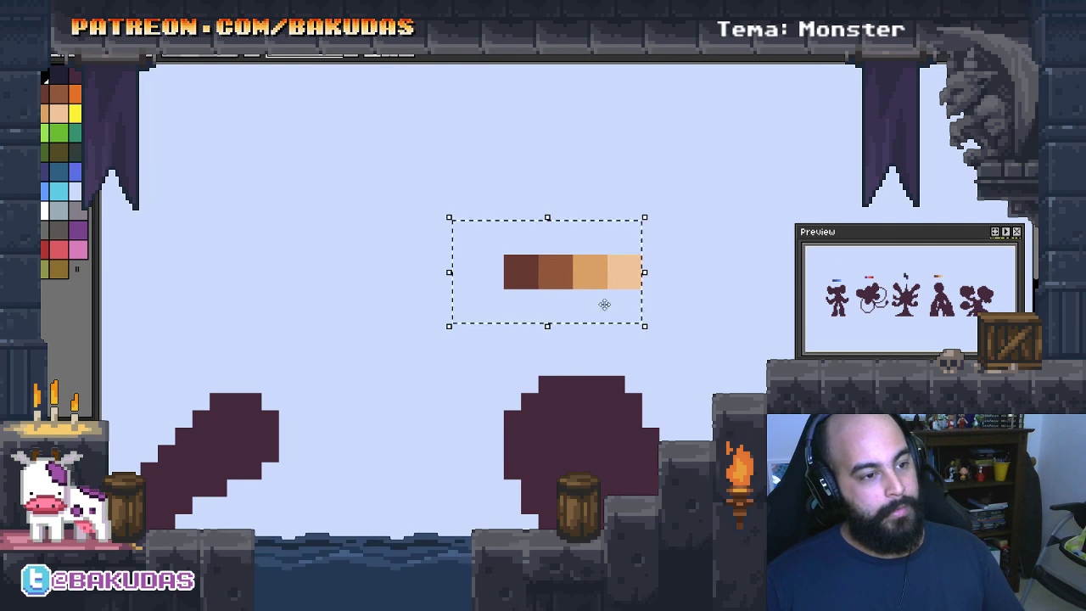
pyautogui.hotkey('ctrl', 'd')
pyautogui.scroll(-2, 603, 305)
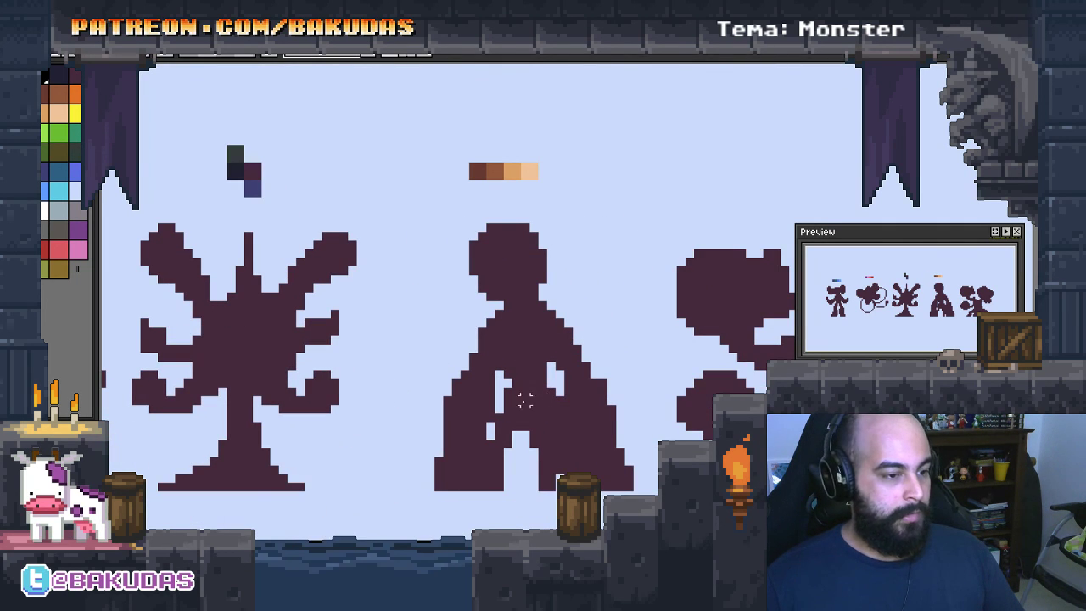
pyautogui.scroll(1, 516, 330)
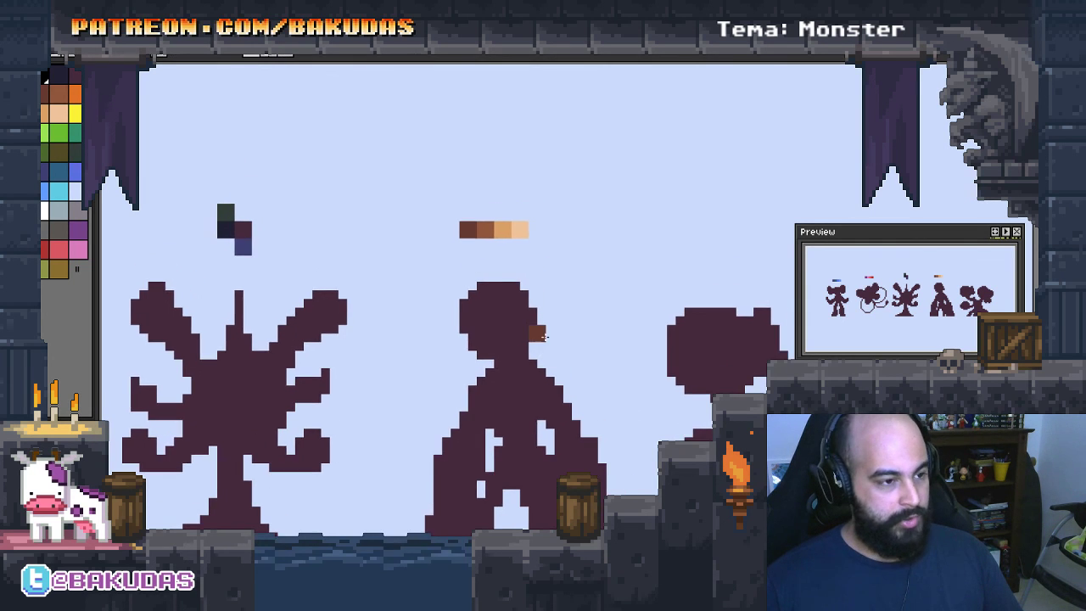
# Paint dark olive and light green swatches on either side of the teal one
pyautogui.scroll(1, 533, 326)
pyautogui.scroll(2, 533, 327)
pyautogui.scroll(4, 533, 327)
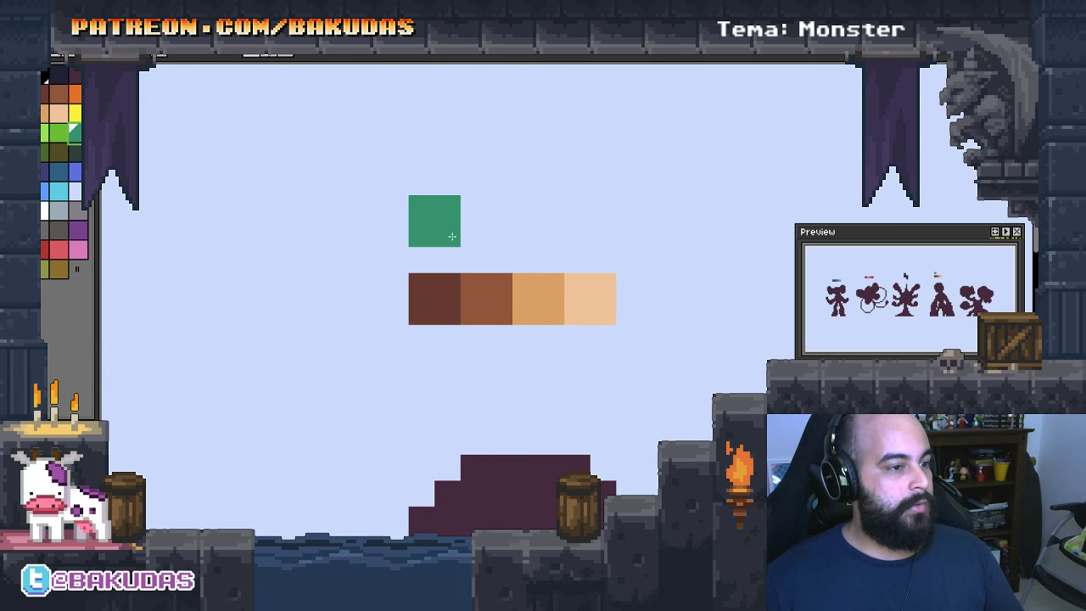
pyautogui.click(51, 151)
pyautogui.click(435, 220)
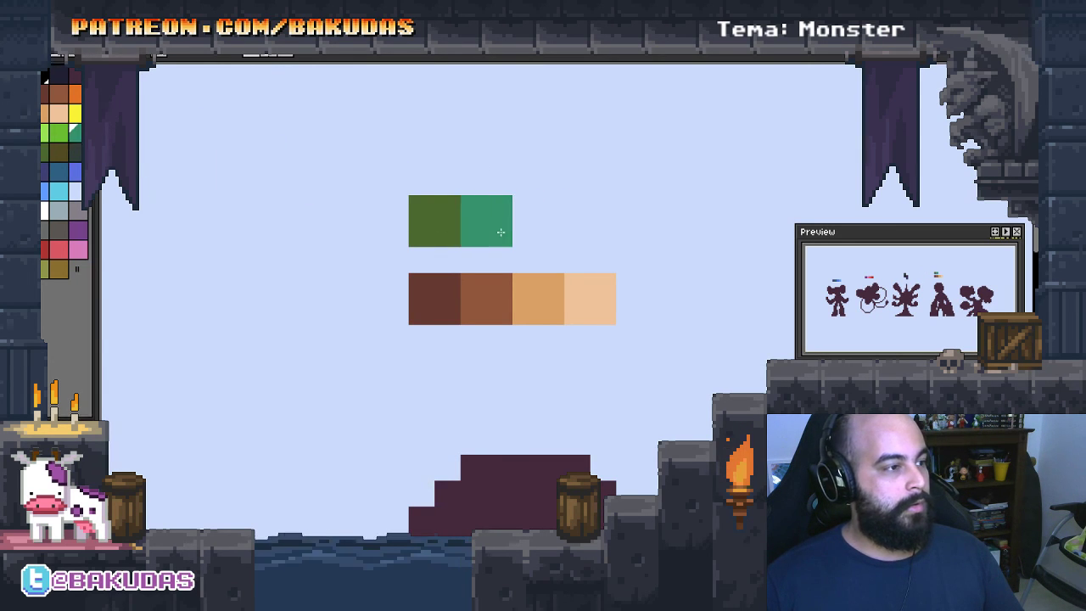
pyautogui.click(59, 135)
pyautogui.click(538, 221)
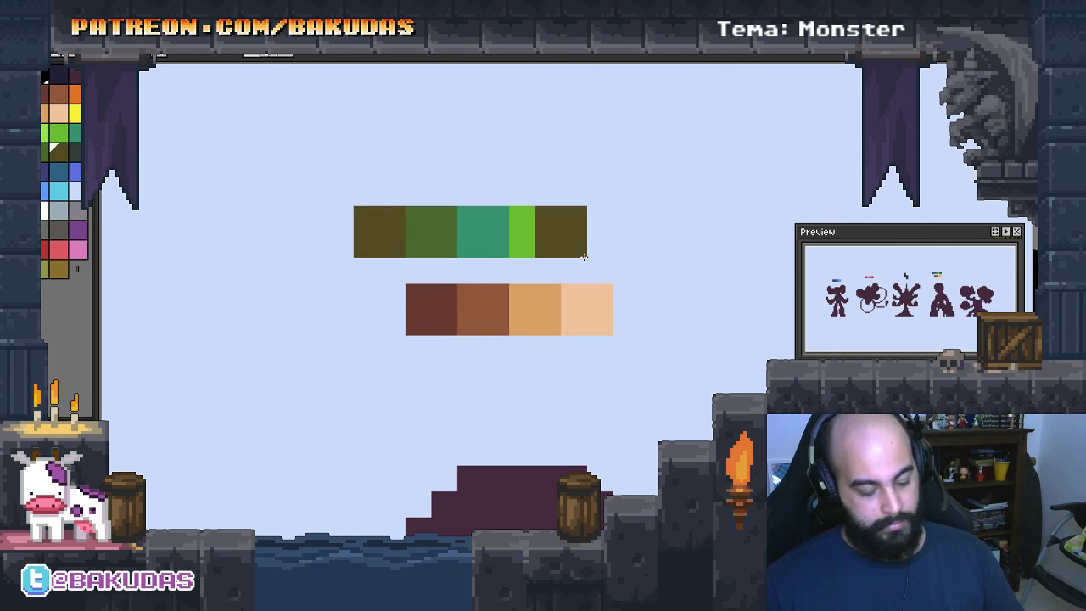
# Line the green swatch row up above the brown row and commit it
pyautogui.moveTo(272, 150); pyautogui.dragTo(589, 260)
pyautogui.moveTo(483, 239); pyautogui.dragTo(508, 239)
pyautogui.press('Return')
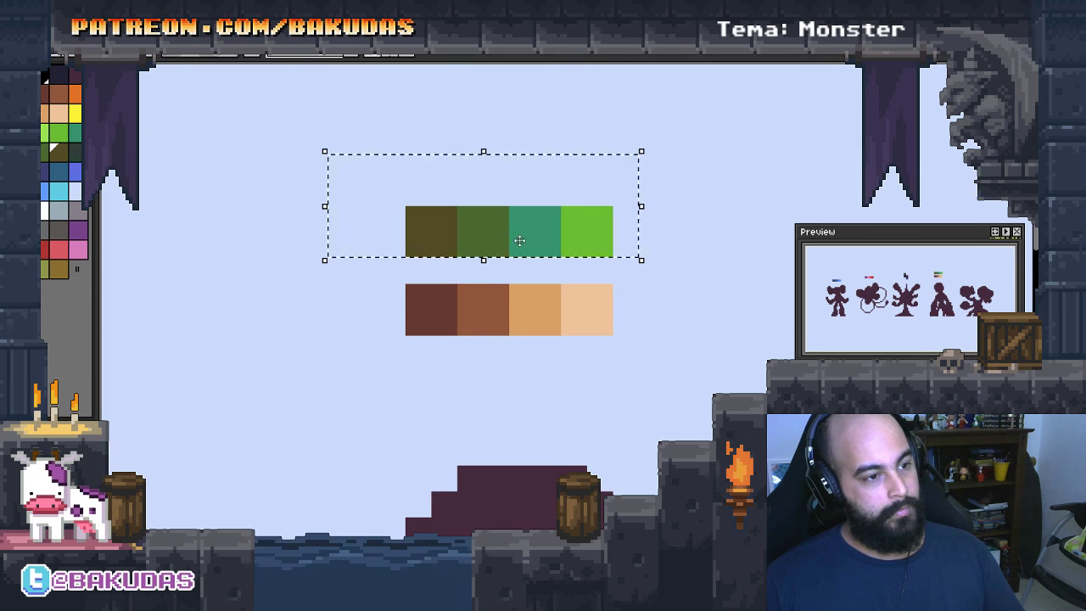
pyautogui.hotkey('ctrl', 'd')
pyautogui.scroll(-1, 637, 303)
pyautogui.scroll(-1, 637, 303)
pyautogui.scroll(-2, 594, 288)
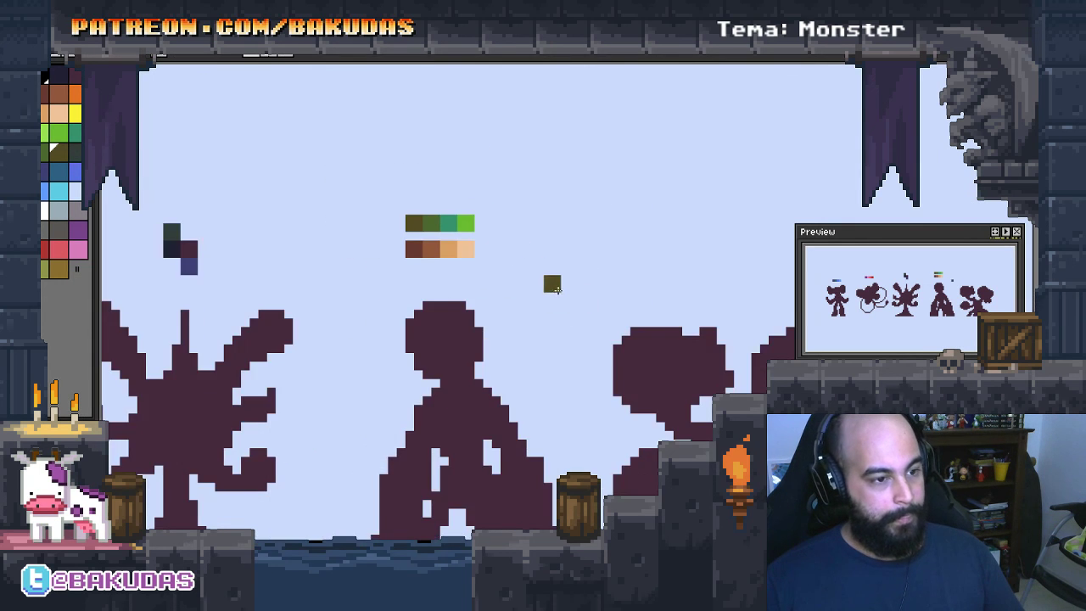
pyautogui.hscroll(3, 552, 288)
pyautogui.scroll(-1, 551, 289)
pyautogui.scroll(1, 432, 194)
pyautogui.scroll(1, 263, 210)
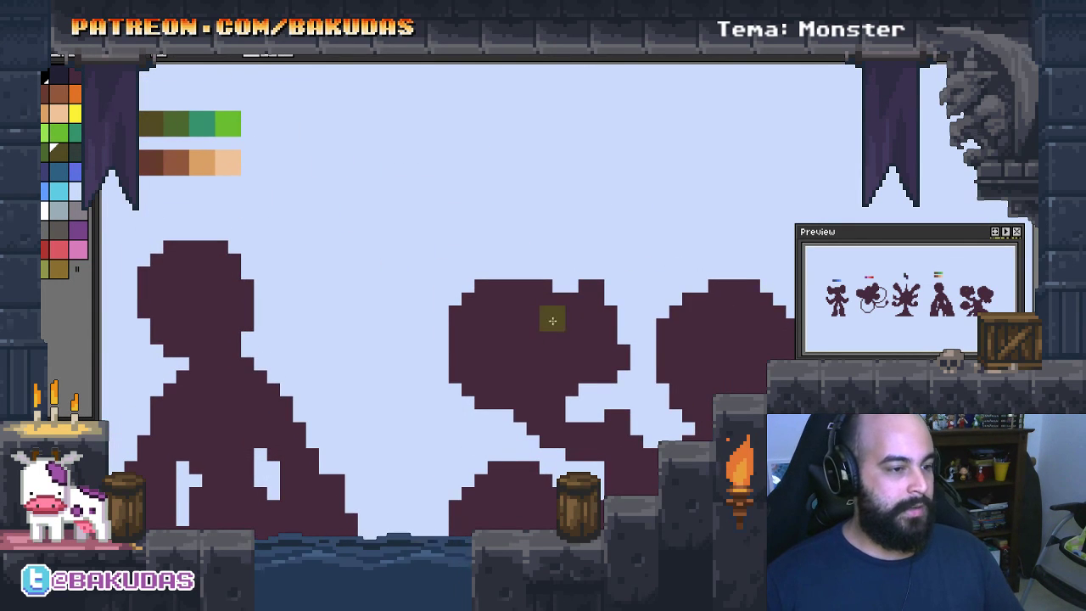
pyautogui.scroll(-2, 526, 281)
pyautogui.hscroll(2, 526, 280)
pyautogui.scroll(3, 340, 179)
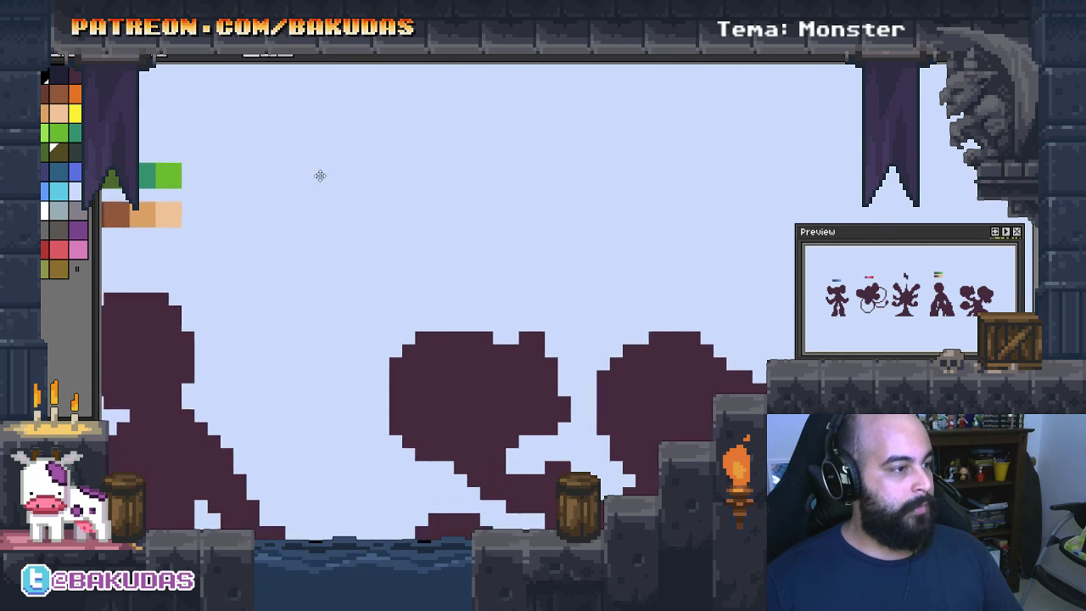
pyautogui.hscroll(-3, 314, 173)
# Place a copy of the green swatch row above the fifth monster
pyautogui.moveTo(294, 198); pyautogui.dragTo(147, 129)
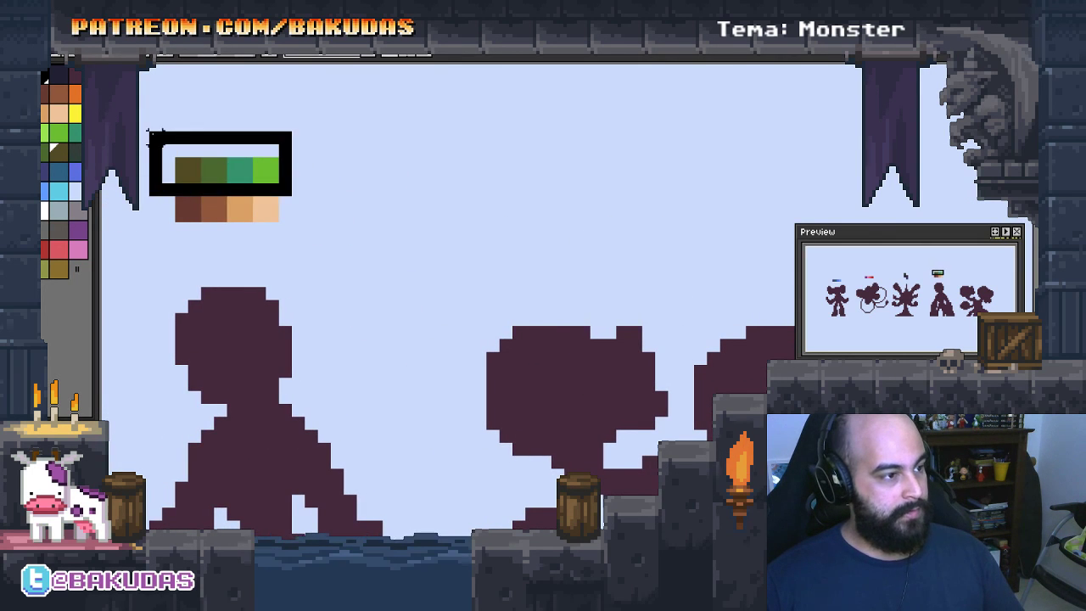
pyautogui.moveTo(212, 173); pyautogui.dragTo(670, 274)
pyautogui.scroll(-2, 671, 274)
pyautogui.hscroll(2, 651, 303)
pyautogui.scroll(-1, 651, 303)
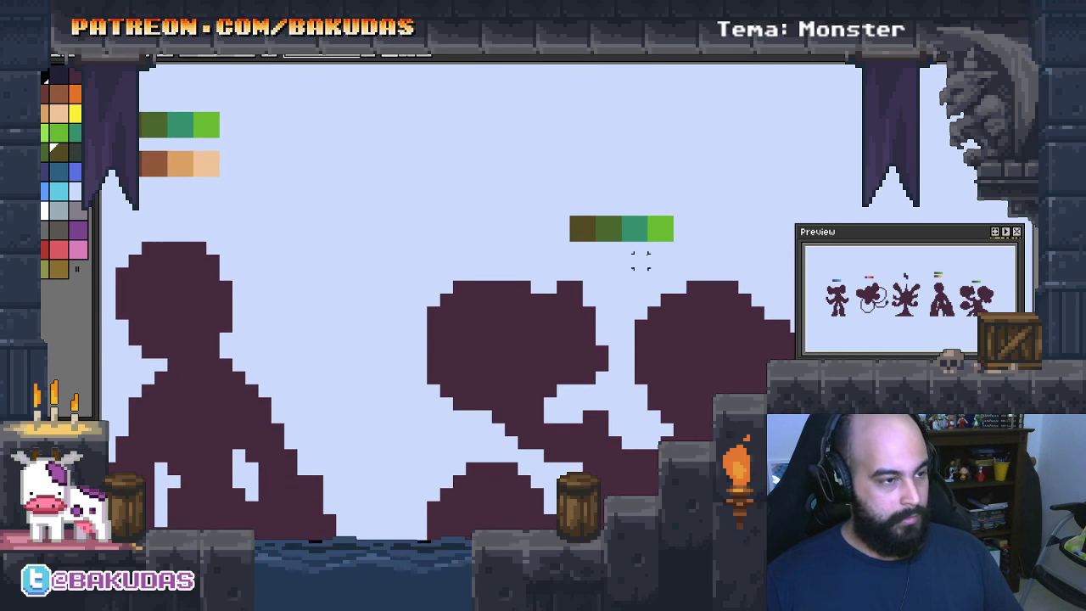
pyautogui.hscroll(1, 638, 252)
pyautogui.scroll(-1, 527, 243)
pyautogui.scroll(1, 514, 204)
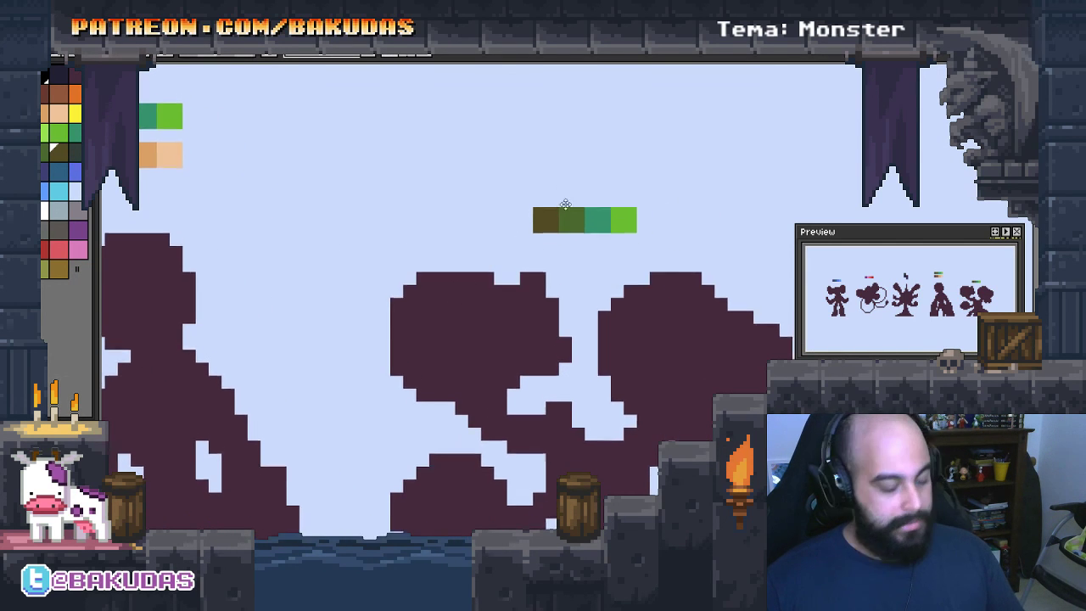
pyautogui.scroll(1, 560, 204)
pyautogui.click(560, 212)
pyautogui.moveTo(560, 220)
pyautogui.mouseDown()
pyautogui.moveTo(481, 194)
pyautogui.moveTo(508, 194)
pyautogui.moveTo(195, 198)
pyautogui.moveTo(67, 280)
pyautogui.mouseUp()
pyautogui.scroll(1, 508, 194)
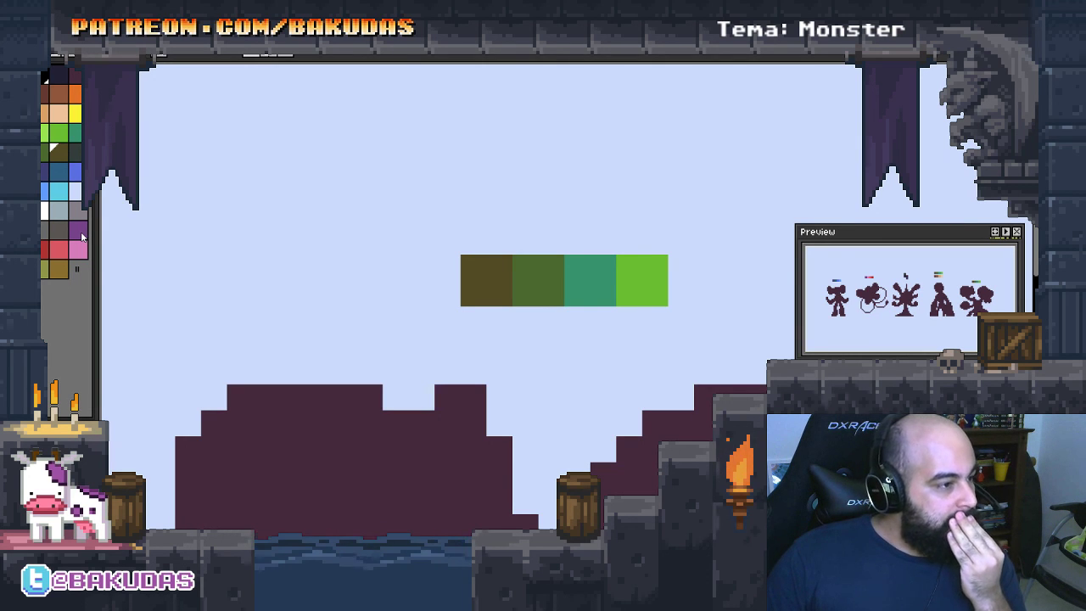
# Add purple, dark blue and dark plum swatches above the green row, undoing a stray square
pyautogui.moveTo(82, 238)
pyautogui.mouseDown()
pyautogui.moveTo(435, 203)
pyautogui.moveTo(494, 208)
pyautogui.mouseUp()
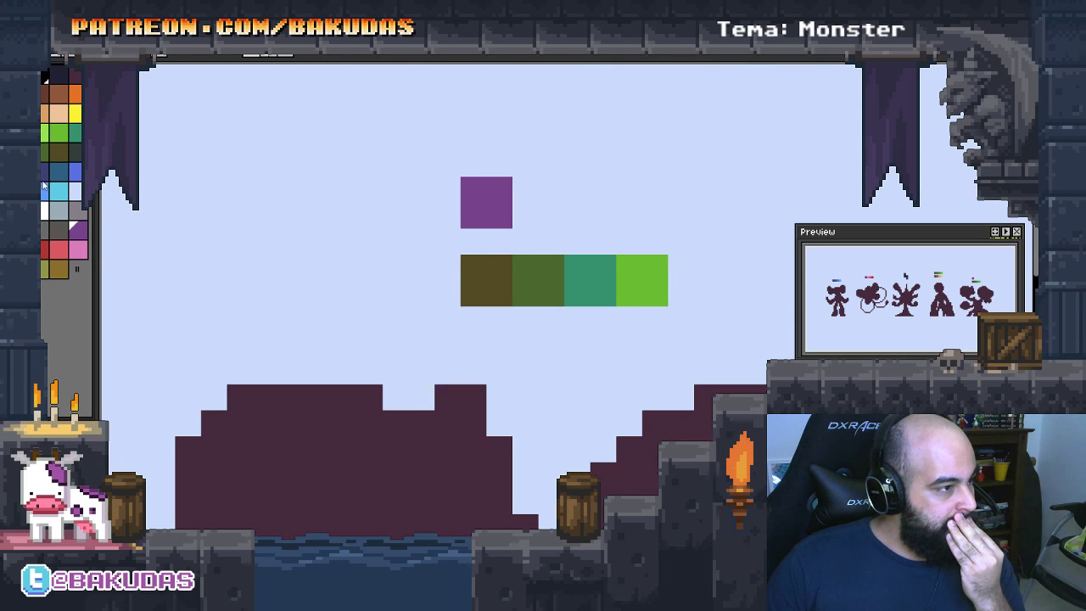
pyautogui.moveTo(73, 185)
pyautogui.mouseDown()
pyautogui.moveTo(544, 211)
pyautogui.moveTo(279, 252)
pyautogui.moveTo(209, 238)
pyautogui.moveTo(174, 204)
pyautogui.mouseUp()
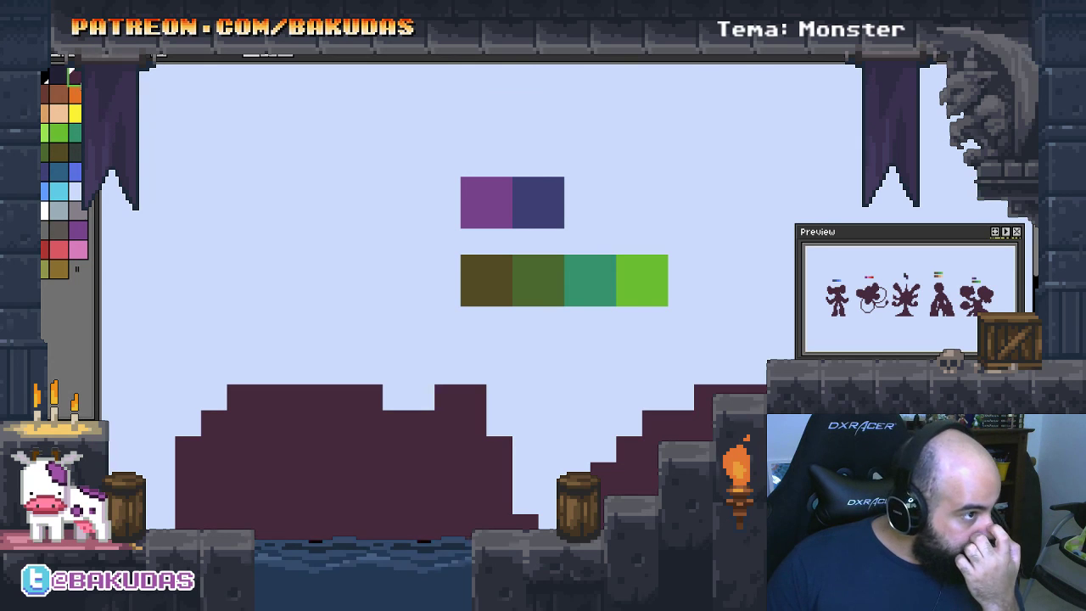
pyautogui.moveTo(47, 78)
pyautogui.mouseDown()
pyautogui.moveTo(487, 181)
pyautogui.moveTo(457, 213)
pyautogui.moveTo(533, 163)
pyautogui.moveTo(561, 163)
pyautogui.moveTo(612, 214)
pyautogui.moveTo(603, 262)
pyautogui.mouseUp()
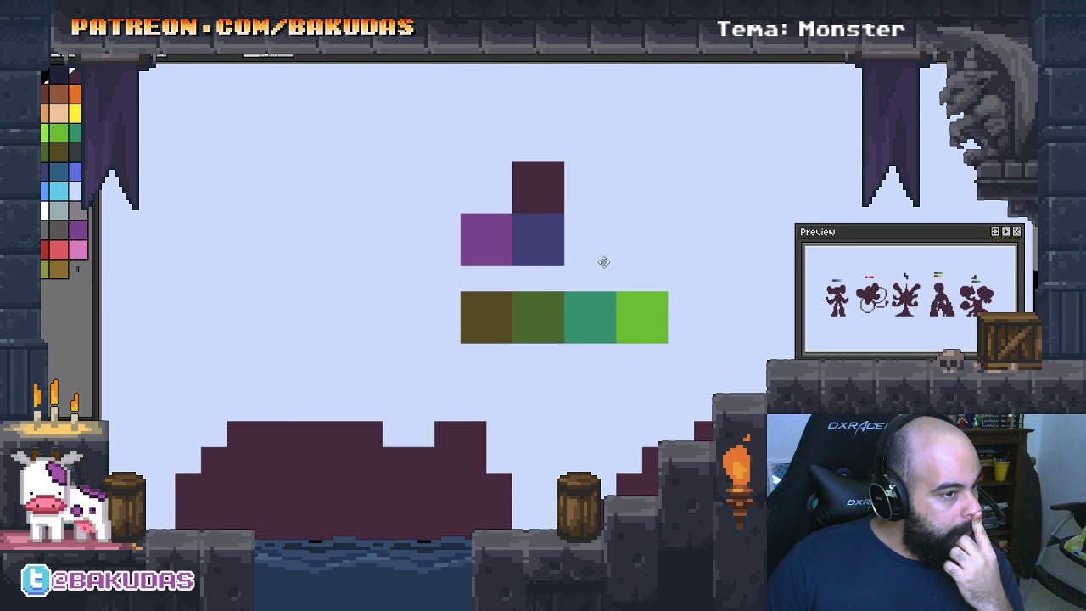
pyautogui.click(599, 258)
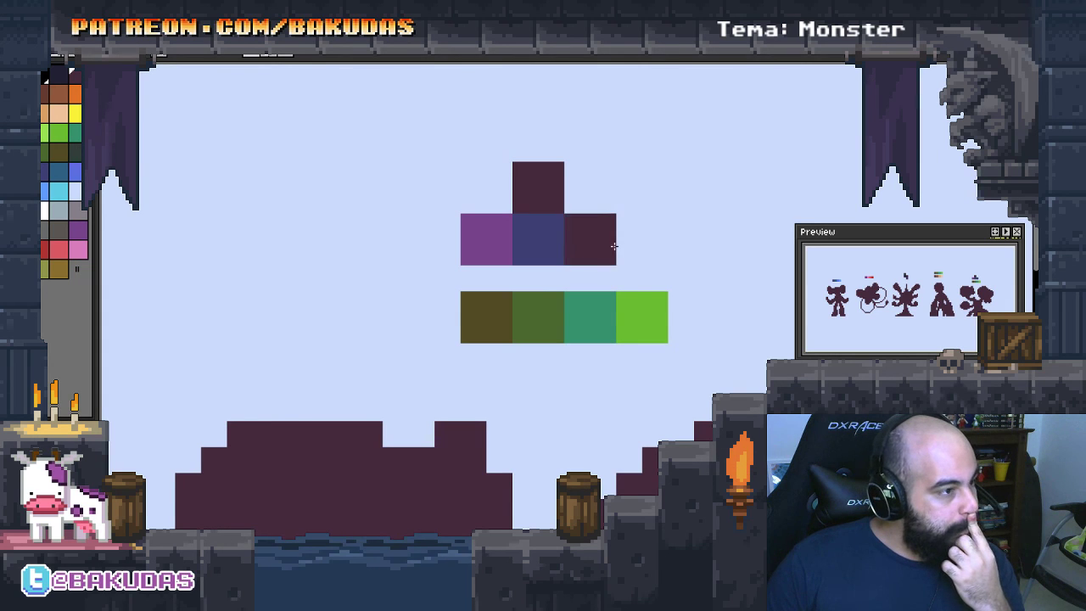
pyautogui.hotkey('ctrl', 'z')
pyautogui.hotkey('ctrl', 'y')
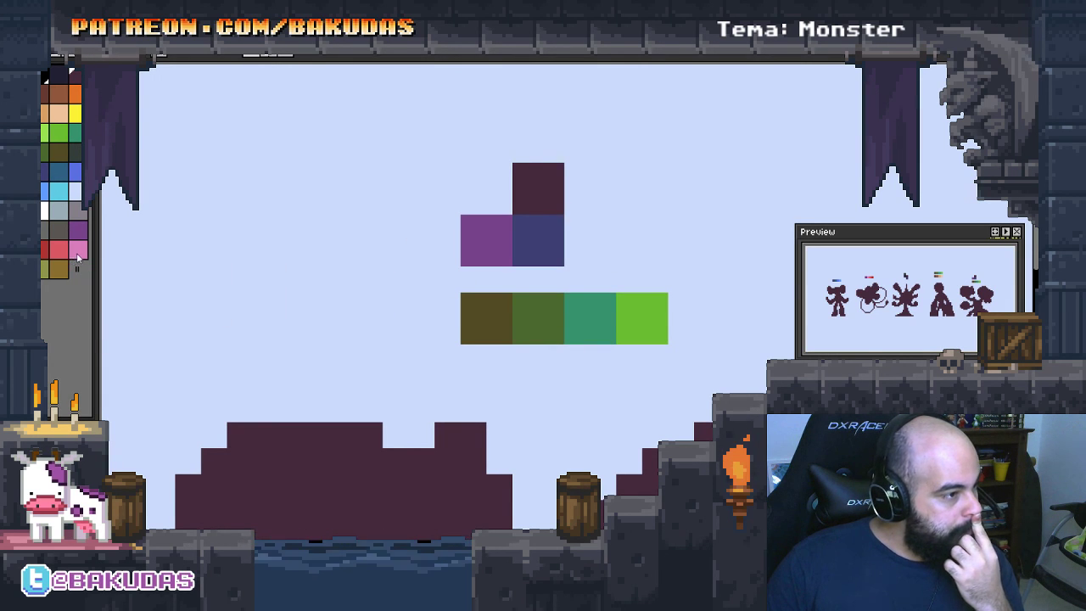
# Place a grey swatch beside the dark squares and nudge the swatch group up and right
pyautogui.click(607, 196)
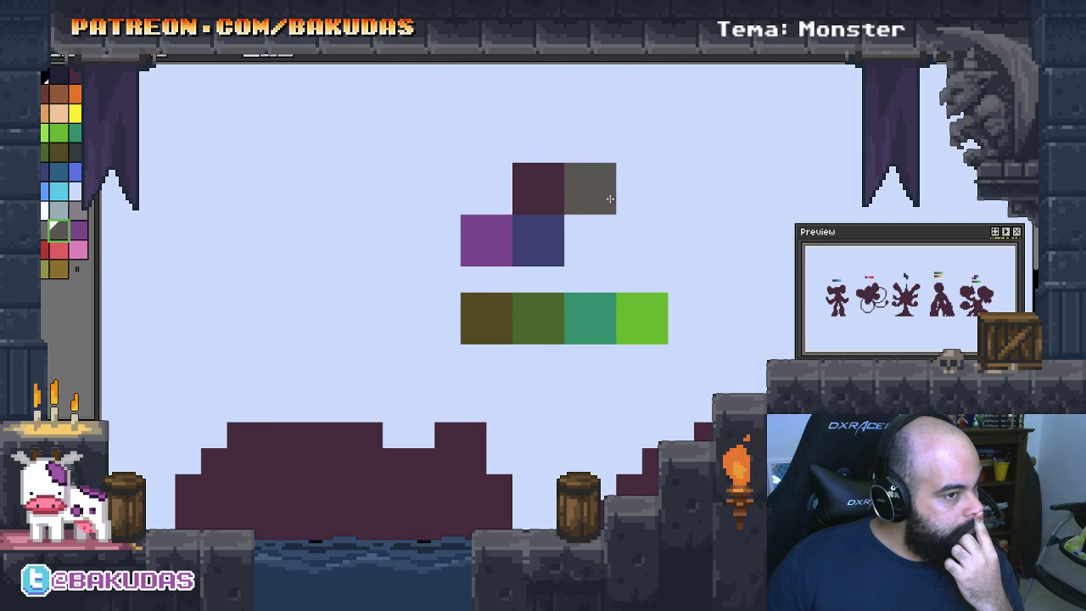
pyautogui.hotkey('ctrl', 'z')
pyautogui.click(502, 196)
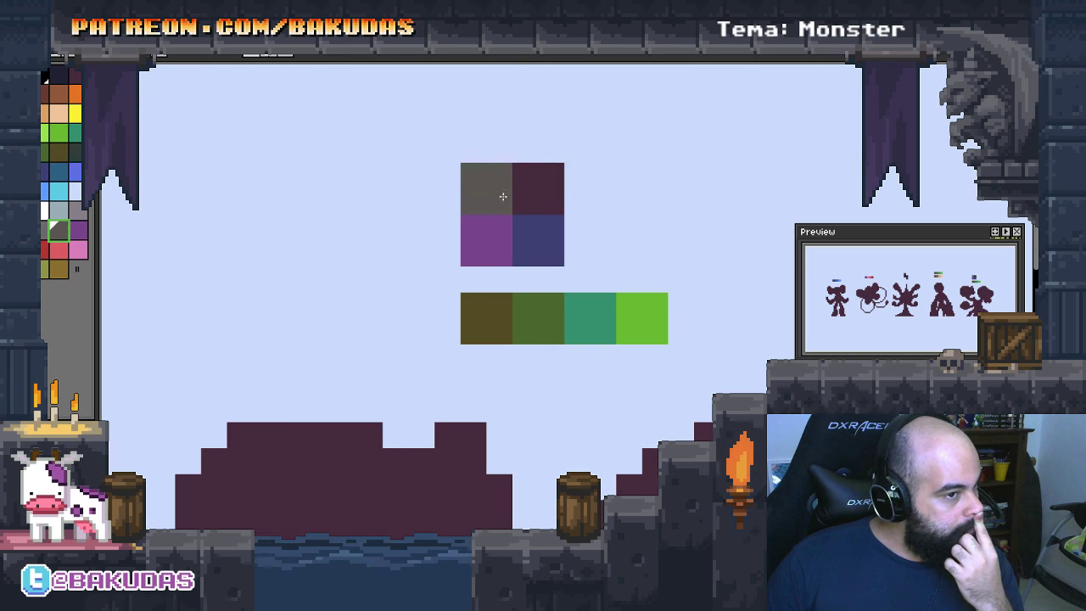
pyautogui.moveTo(490, 199)
pyautogui.mouseDown()
pyautogui.moveTo(439, 253)
pyautogui.moveTo(655, 244)
pyautogui.moveTo(682, 218)
pyautogui.mouseUp()
pyautogui.hotkey('ctrl', 'z')
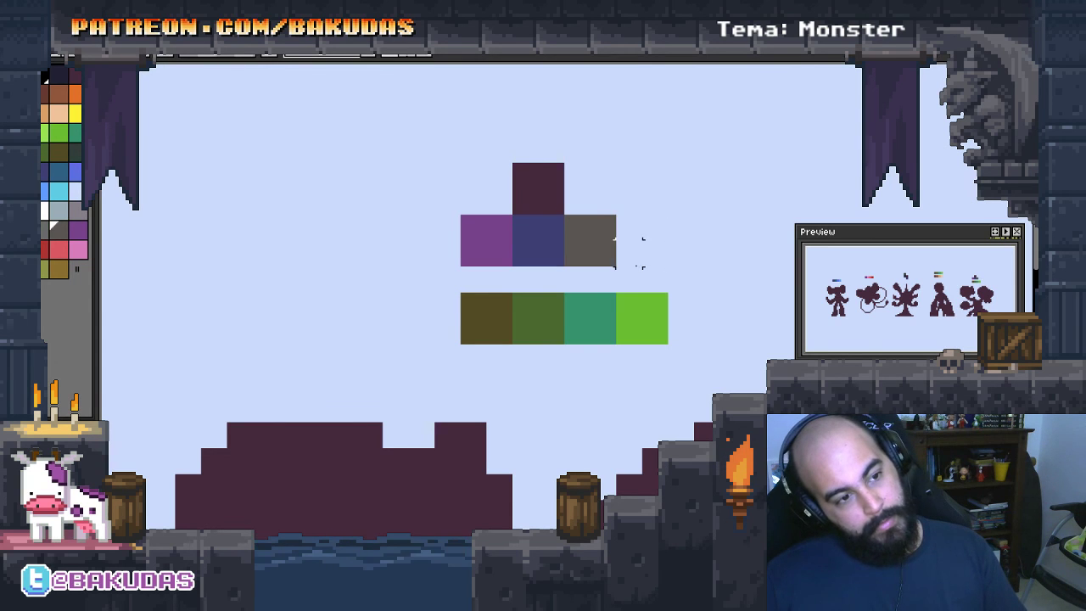
pyautogui.moveTo(619, 269)
pyautogui.mouseDown()
pyautogui.moveTo(407, 134)
pyautogui.moveTo(477, 126)
pyautogui.mouseUp()
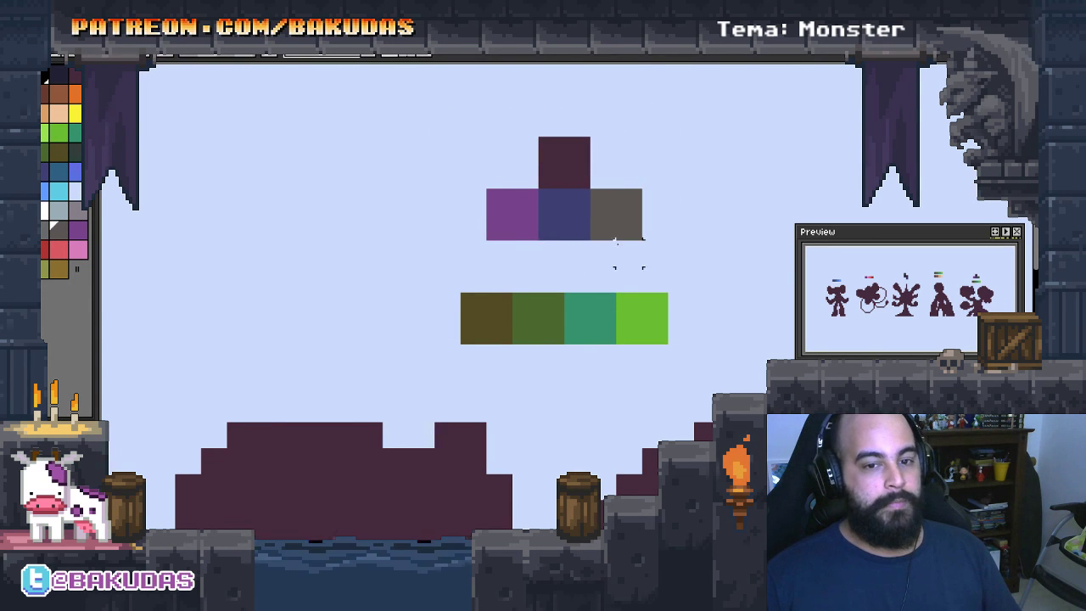
pyautogui.scroll(-3, 616, 242)
# View all five silhouettes, then zoom in close on the first humanoid monster
pyautogui.scroll(-2, 615, 242)
pyautogui.hscroll(-3, 613, 254)
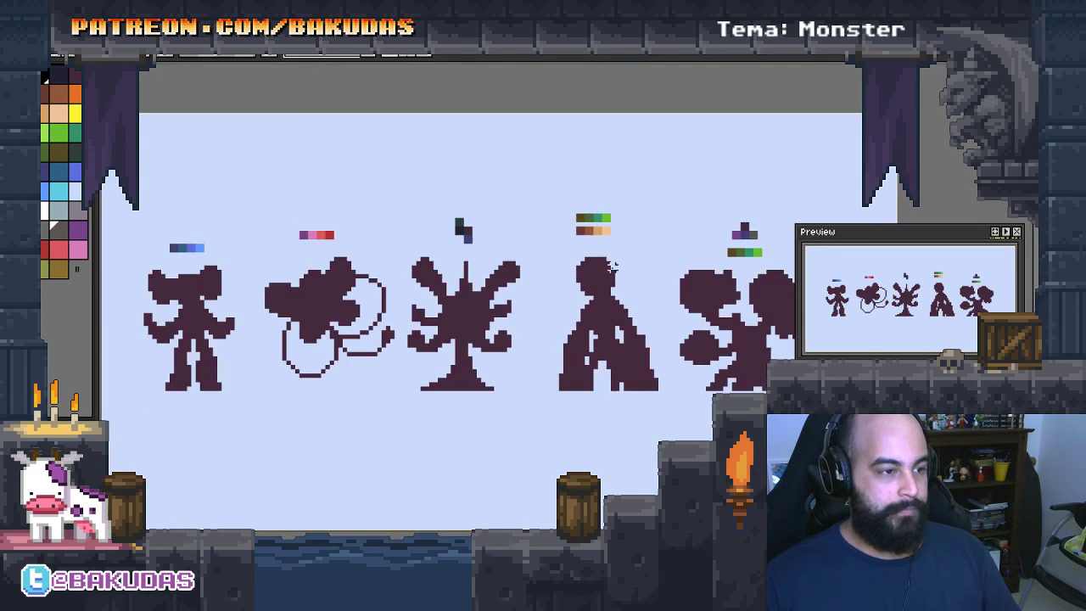
pyautogui.moveTo(612, 268); pyautogui.dragTo(550, 253)
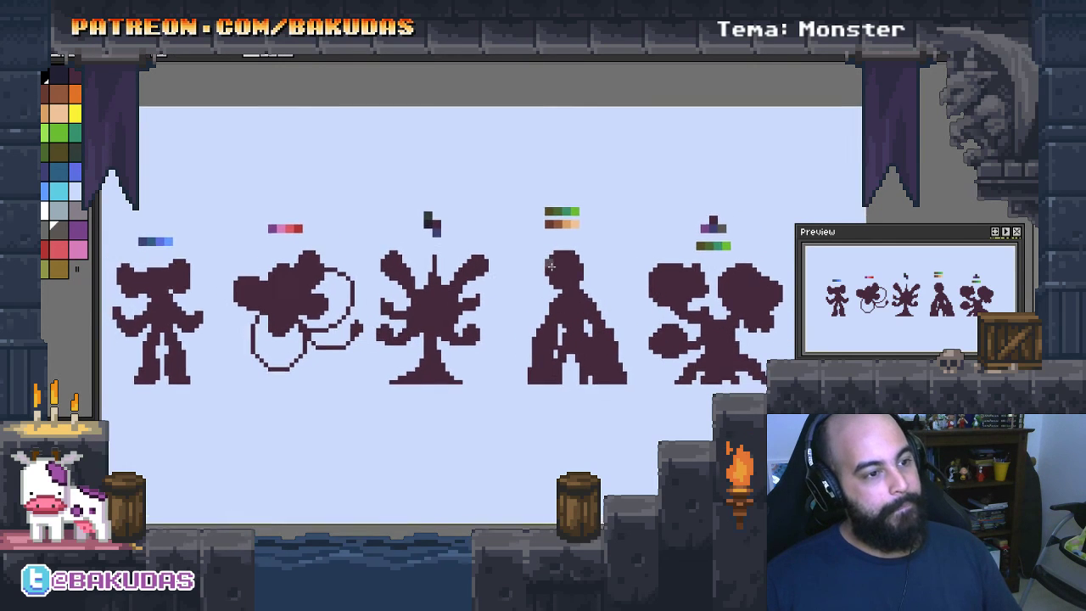
pyautogui.scroll(-1, 545, 256)
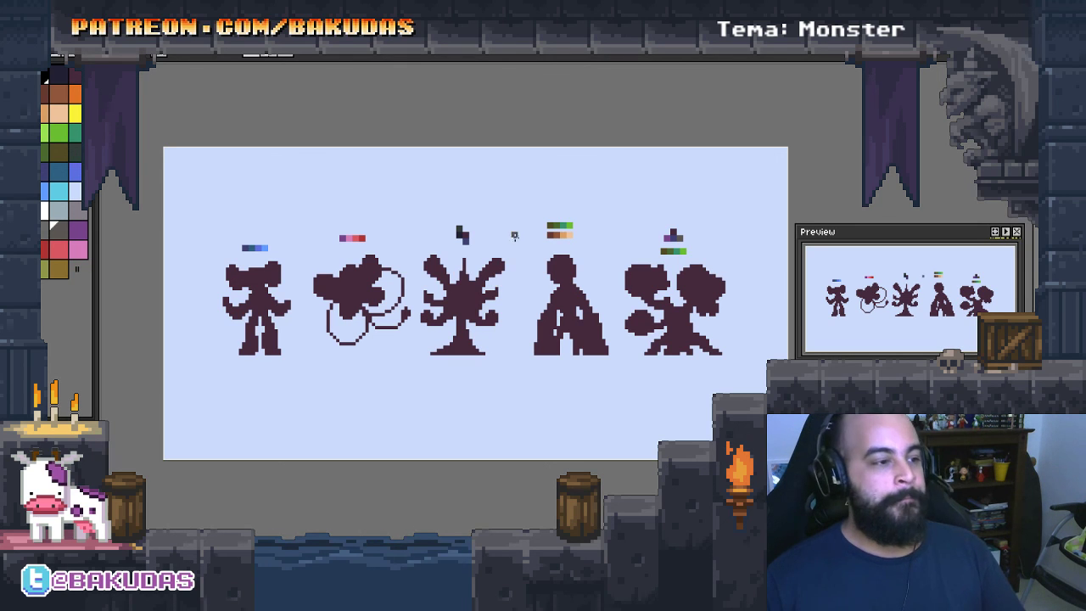
pyautogui.scroll(2, 235, 274)
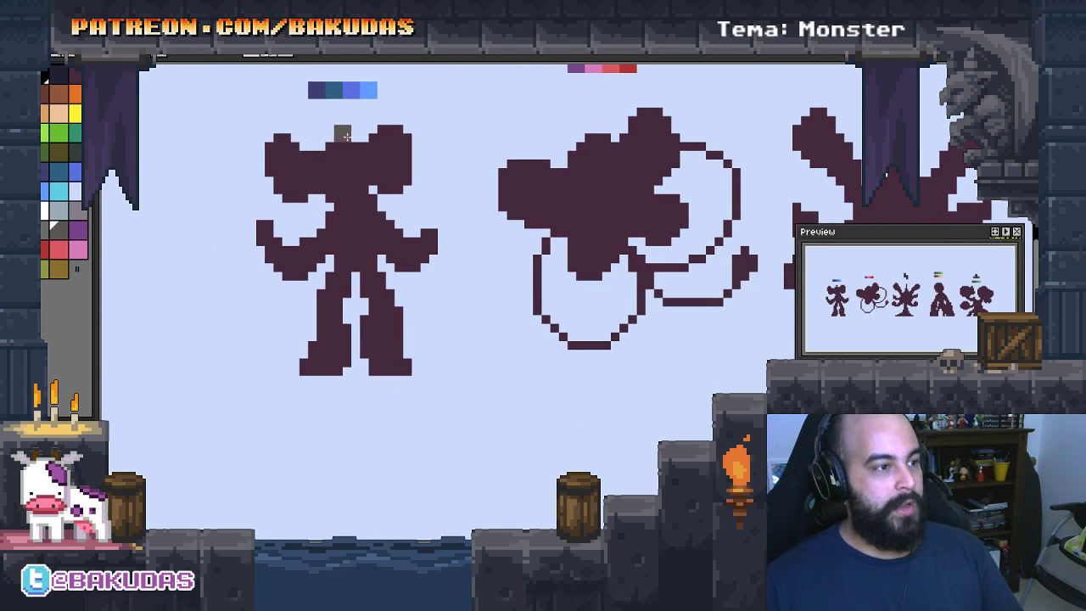
pyautogui.scroll(1, 345, 160)
pyautogui.scroll(1, 385, 220)
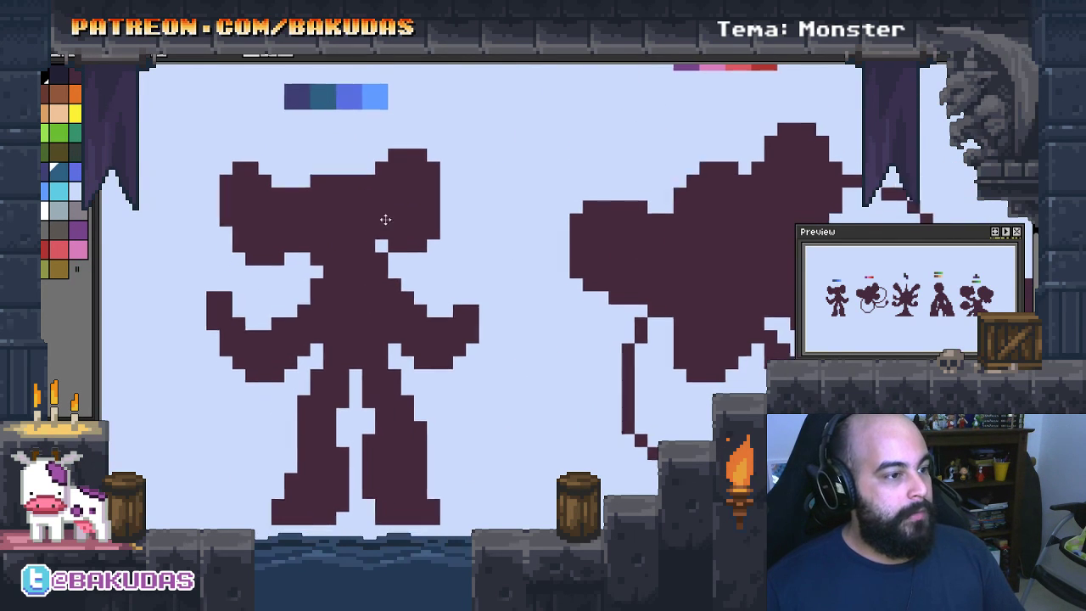
pyautogui.moveTo(366, 212); pyautogui.dragTo(414, 222)
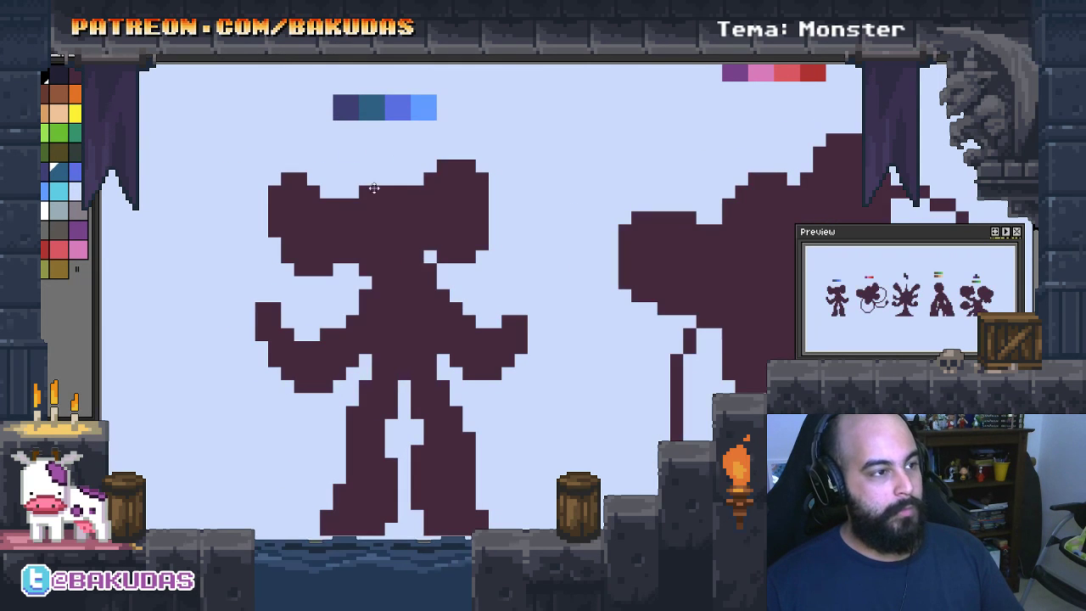
pyautogui.scroll(1, 402, 218)
# Fill the first silhouette with teal blue and Magic Wand-select its body
pyautogui.scroll(2, 376, 247)
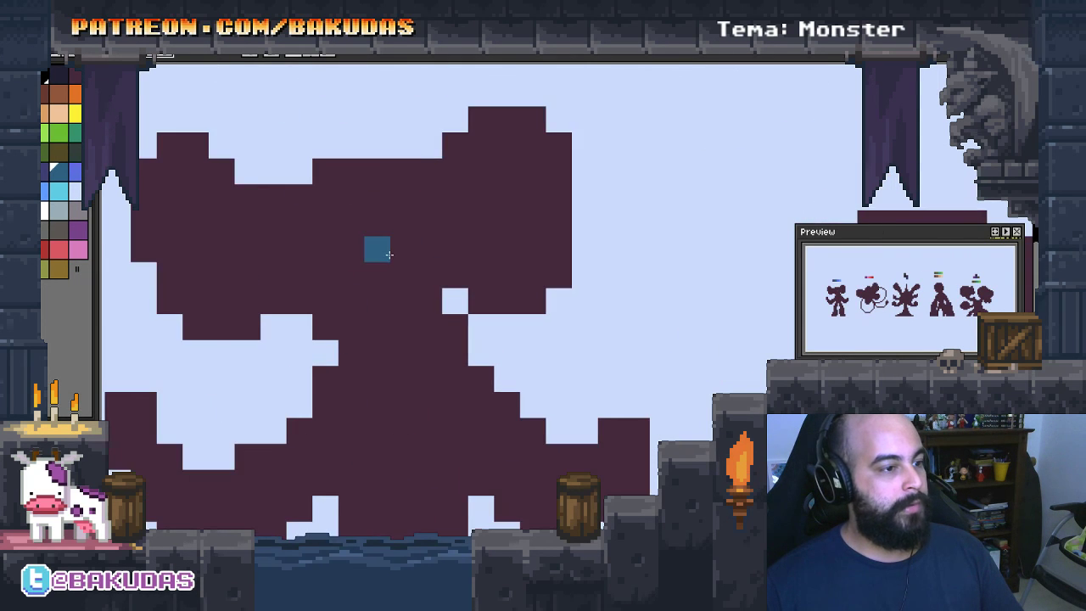
pyautogui.click(376, 247)
pyautogui.scroll(-4, 397, 279)
pyautogui.scroll(1, 396, 279)
pyautogui.scroll(1, 407, 246)
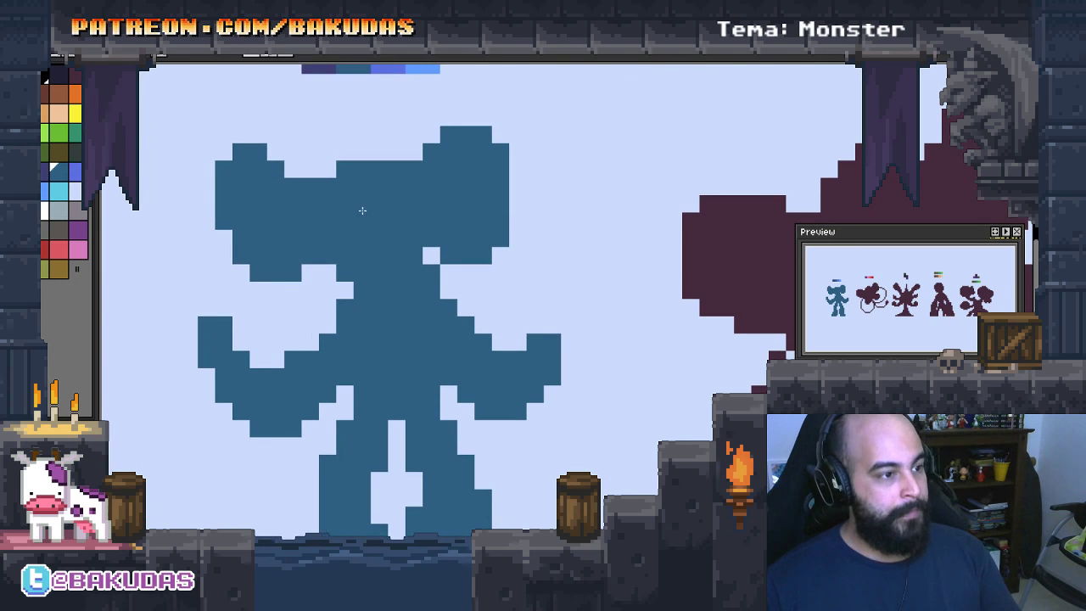
pyautogui.scroll(1, 382, 218)
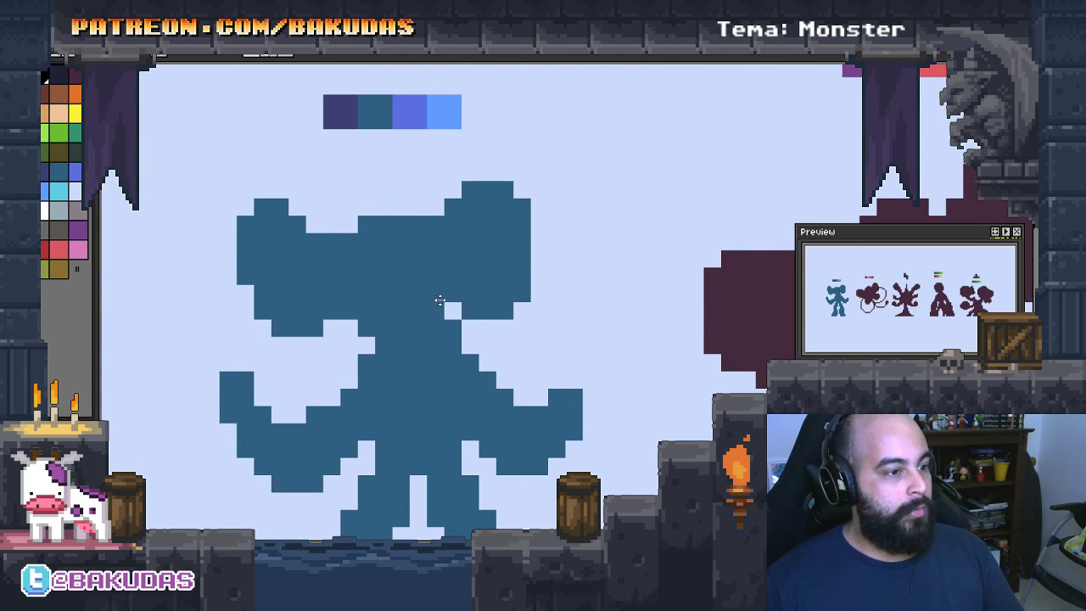
pyautogui.click(399, 291)
pyautogui.scroll(1, 419, 296)
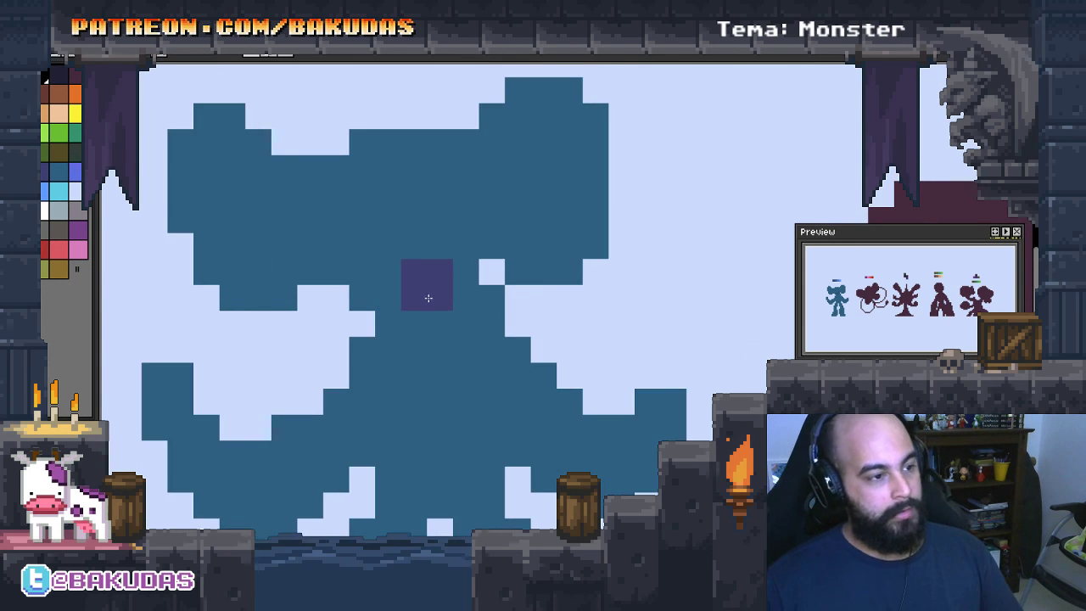
pyautogui.click(530, 231)
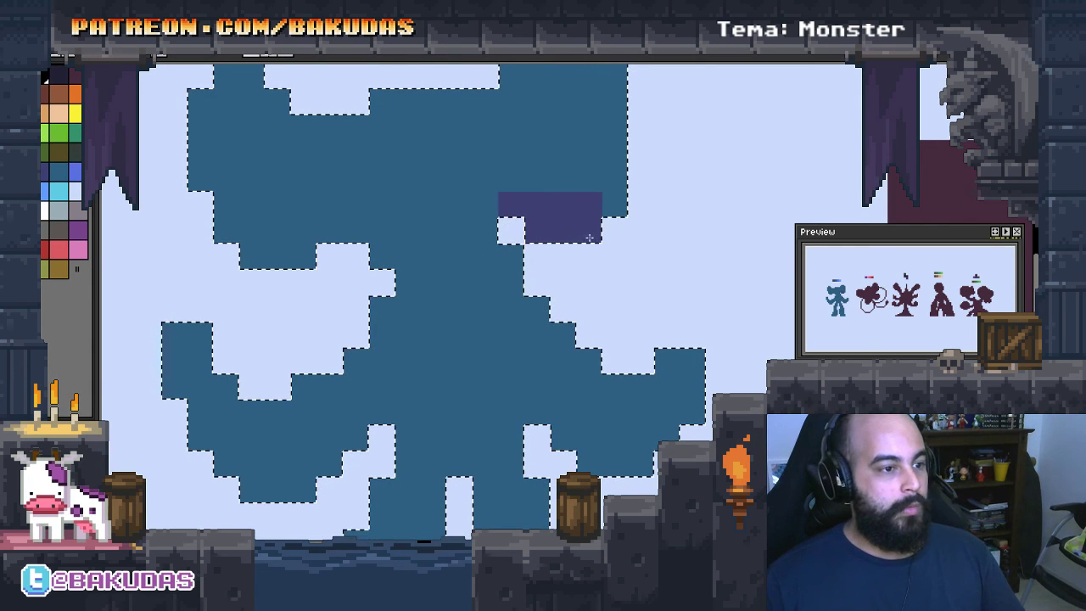
# Shade dark purple under the head, the left arm and down both legs
pyautogui.moveTo(289, 254); pyautogui.dragTo(351, 243)
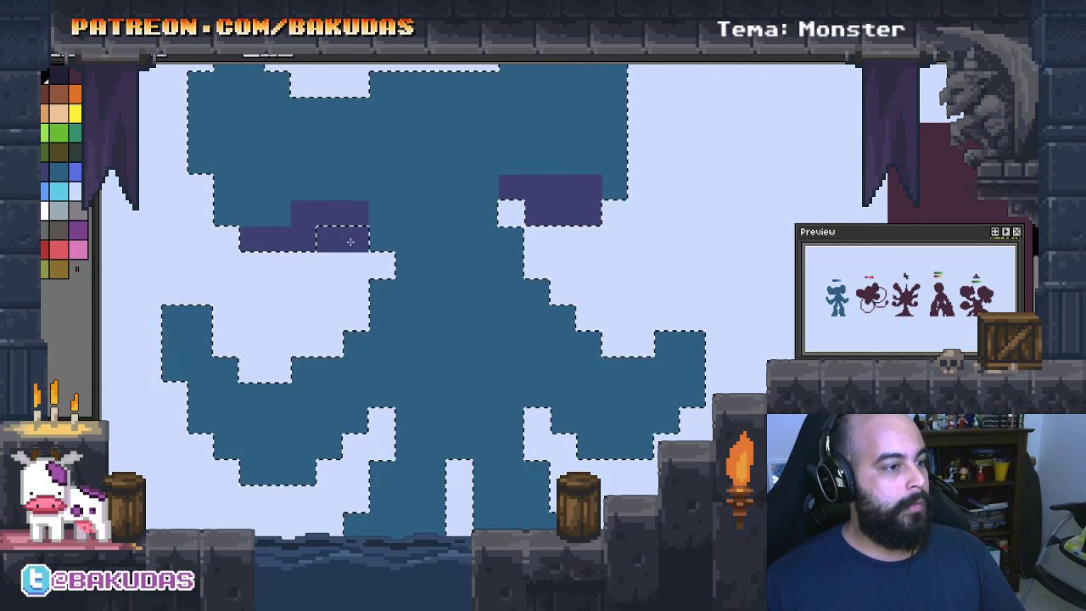
pyautogui.press('.')
pyautogui.moveTo(276, 297); pyautogui.dragTo(358, 256)
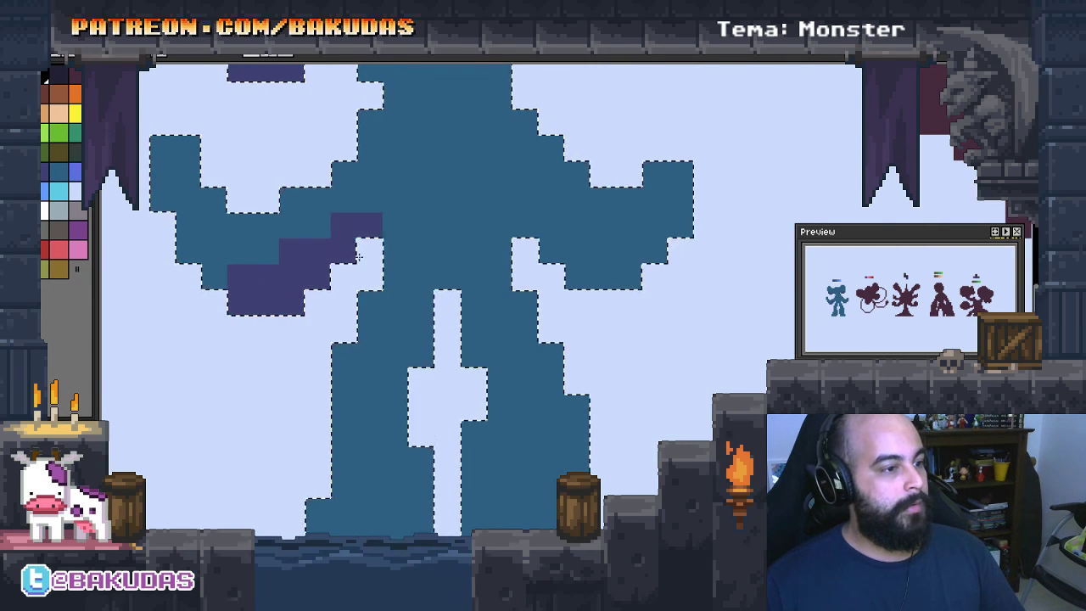
pyautogui.click(409, 315)
pyautogui.scroll(-3, 409, 316)
pyautogui.moveTo(399, 204)
pyautogui.mouseDown()
pyautogui.moveTo(369, 513)
pyautogui.moveTo(340, 458)
pyautogui.moveTo(365, 407)
pyautogui.mouseUp()
pyautogui.press('.')
pyautogui.moveTo(435, 378)
pyautogui.mouseDown()
pyautogui.moveTo(451, 451)
pyautogui.moveTo(534, 463)
pyautogui.moveTo(476, 411)
pyautogui.mouseUp()
pyautogui.scroll(3, 445, 458)
pyautogui.moveTo(439, 370); pyautogui.dragTo(445, 468)
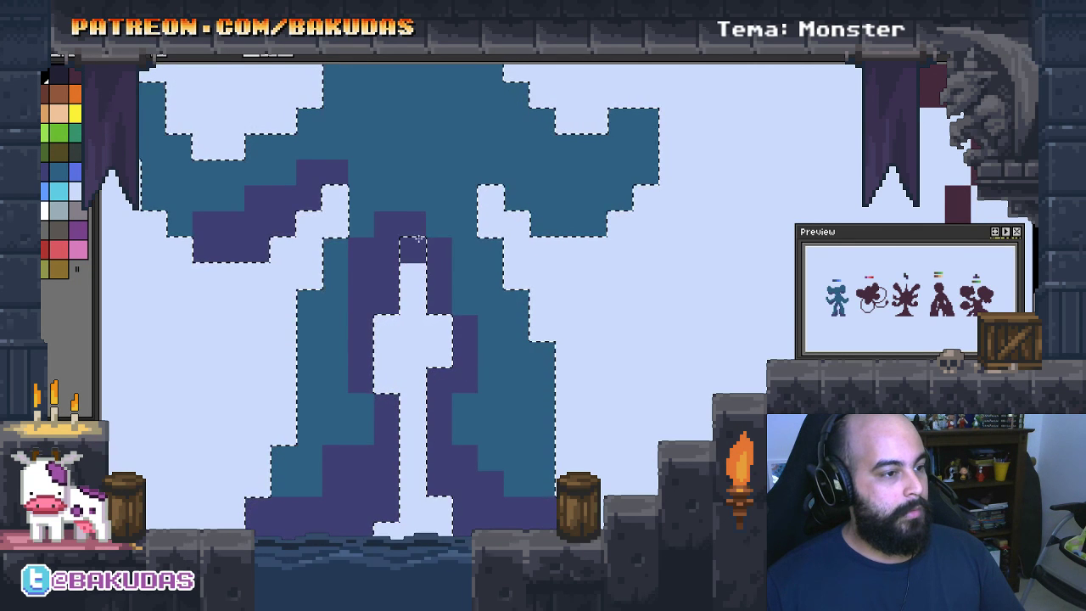
# Add purple shading to the body, head's right side, neck and legs, fixing stray pixels
pyautogui.moveTo(493, 310)
pyautogui.mouseDown()
pyautogui.moveTo(530, 339)
pyautogui.moveTo(648, 326)
pyautogui.moveTo(504, 324)
pyautogui.moveTo(608, 350)
pyautogui.mouseUp()
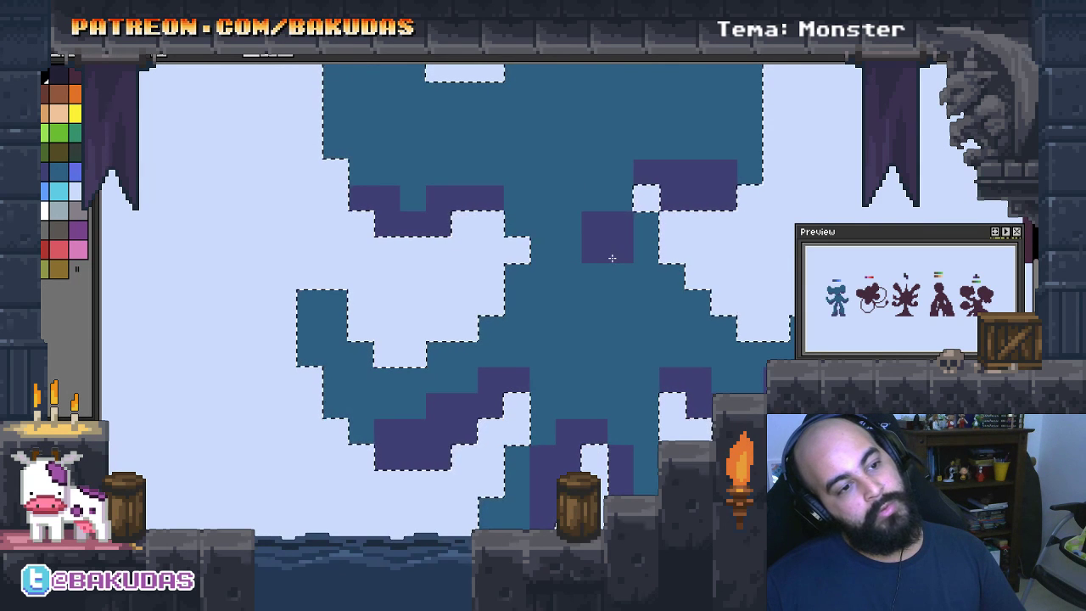
pyautogui.moveTo(619, 241); pyautogui.dragTo(639, 219)
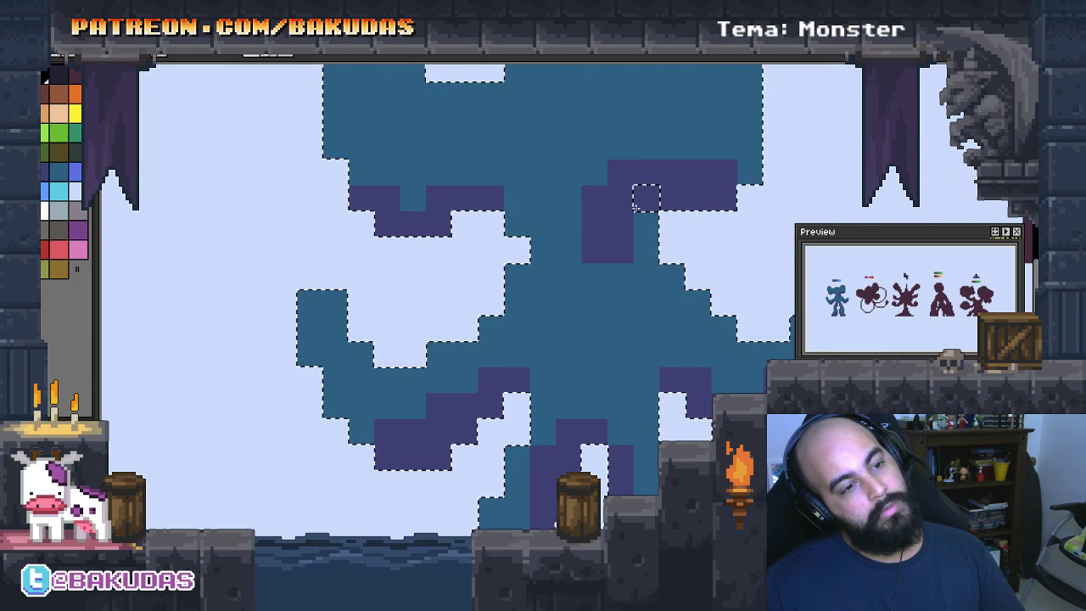
pyautogui.moveTo(659, 315); pyautogui.dragTo(642, 410)
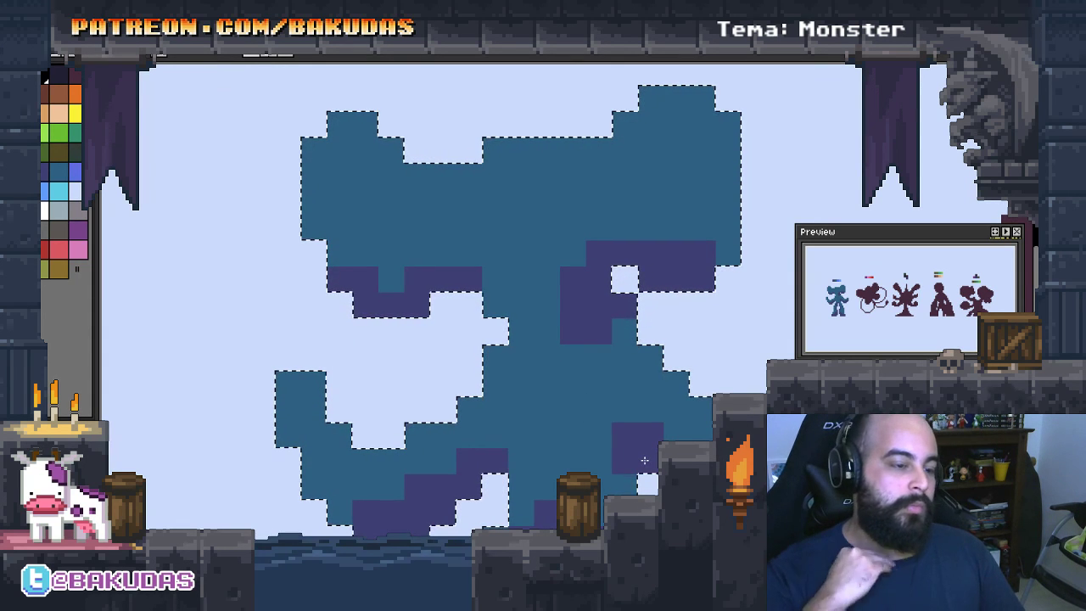
pyautogui.moveTo(644, 460)
pyautogui.mouseDown()
pyautogui.moveTo(540, 382)
pyautogui.moveTo(564, 349)
pyautogui.moveTo(531, 334)
pyautogui.mouseUp()
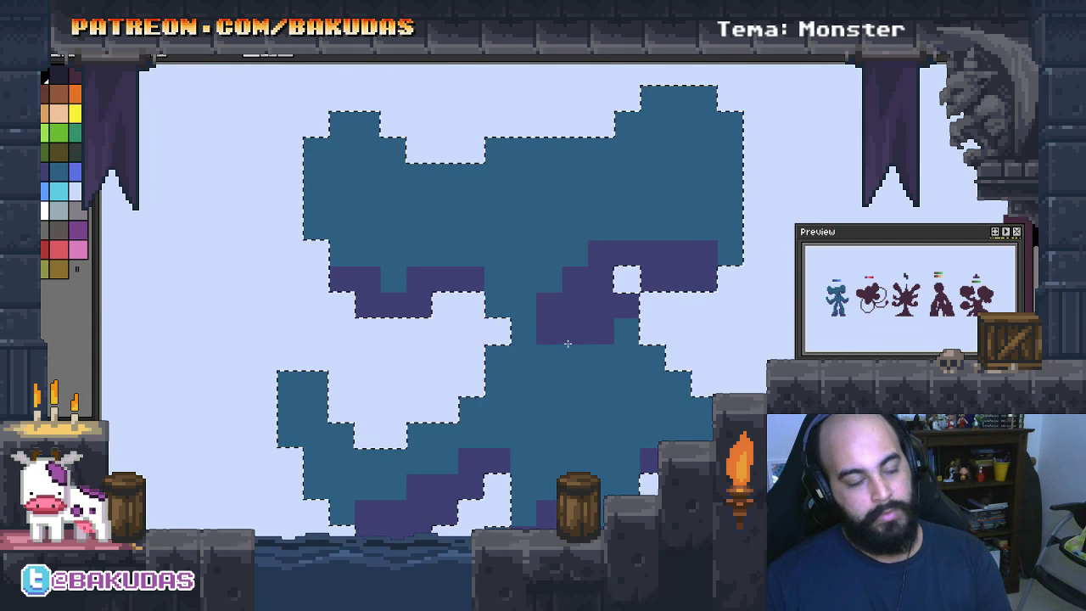
pyautogui.click(559, 318)
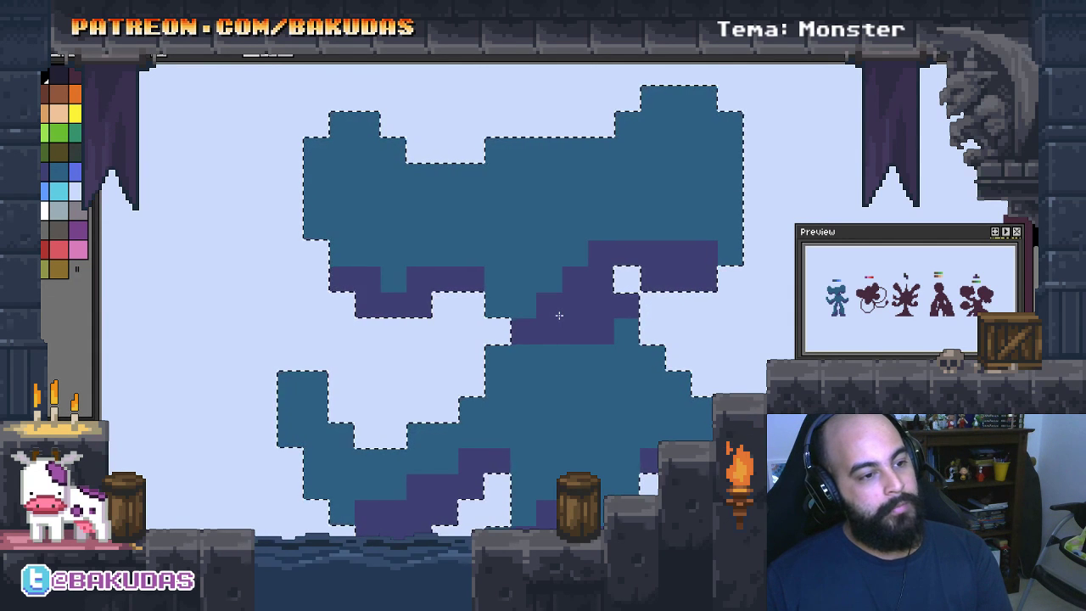
pyautogui.click(613, 341)
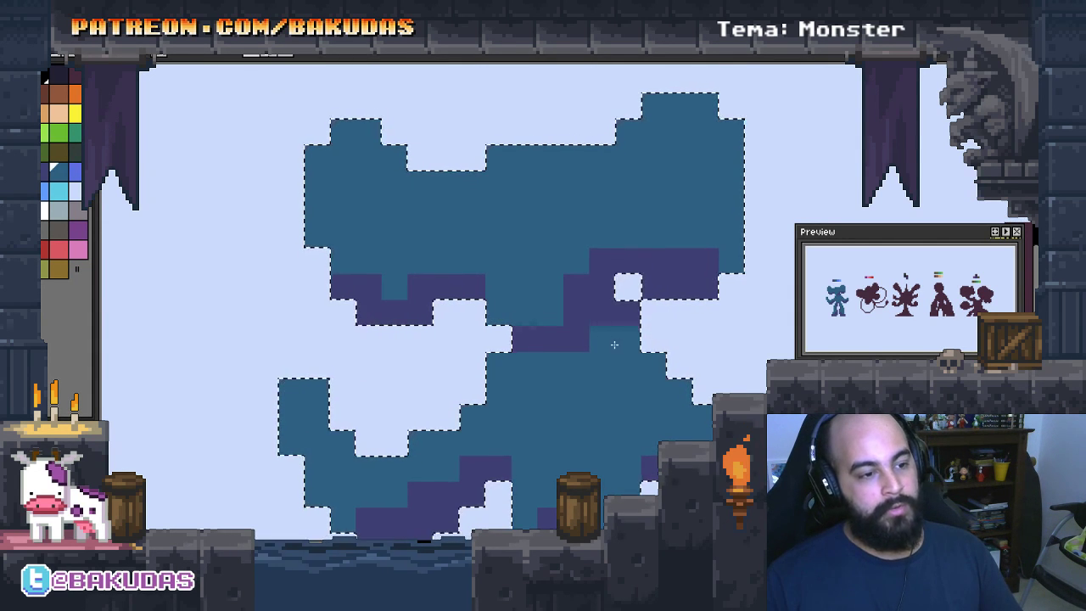
pyautogui.scroll(2, 614, 344)
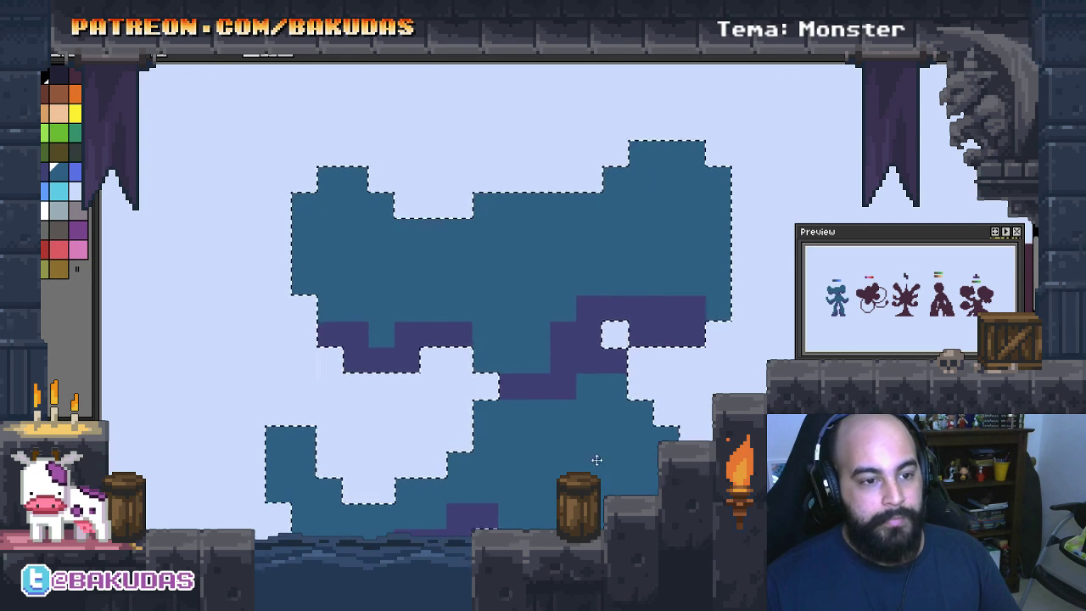
pyautogui.scroll(-4, 592, 355)
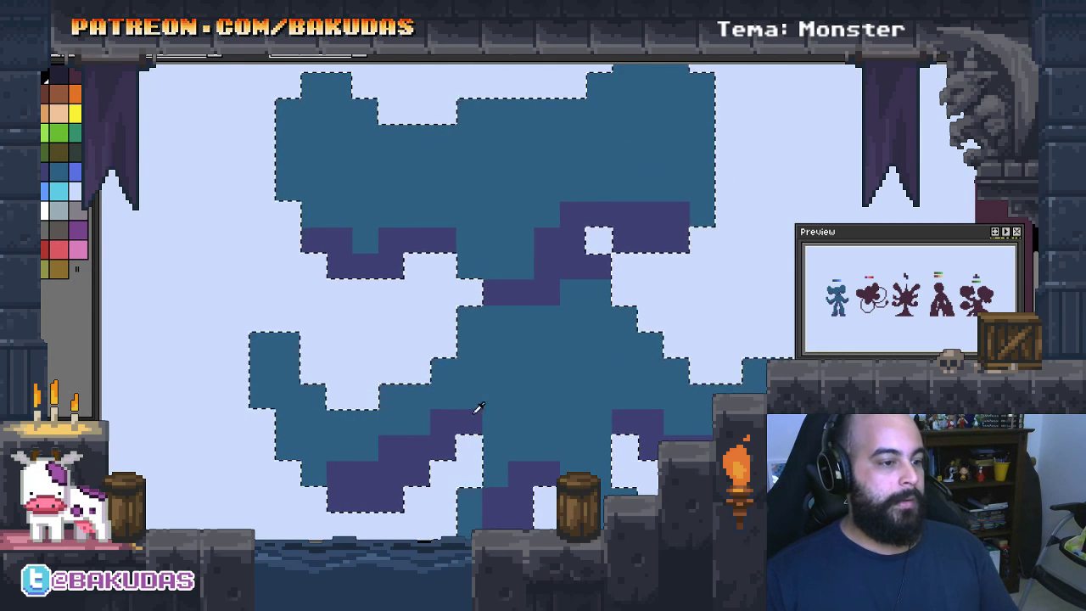
pyautogui.moveTo(495, 366)
pyautogui.mouseDown()
pyautogui.moveTo(469, 396)
pyautogui.moveTo(578, 467)
pyautogui.mouseUp()
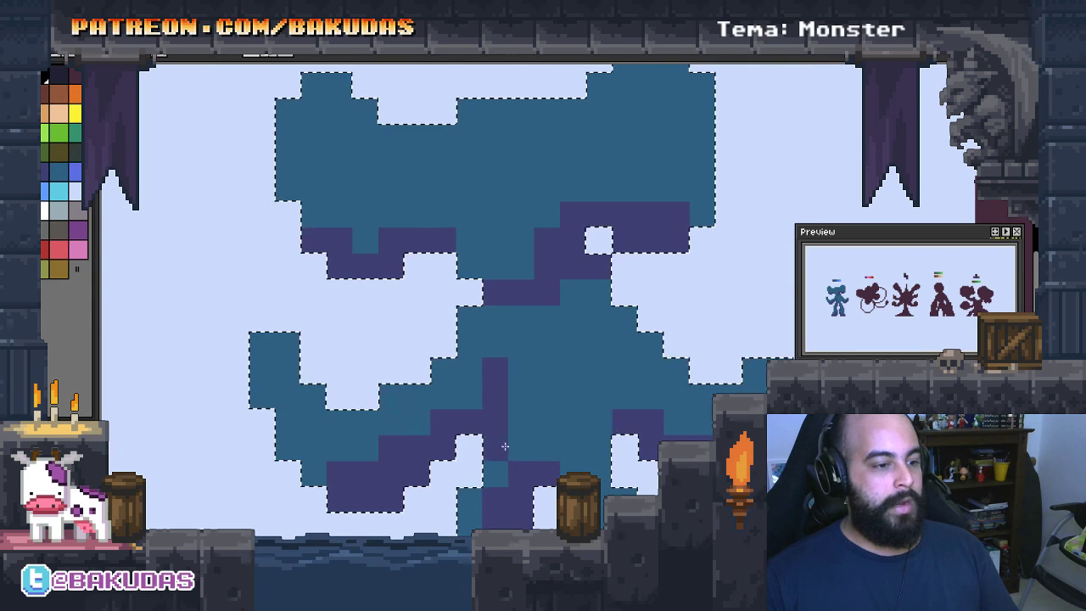
pyautogui.hscroll(2, 578, 467)
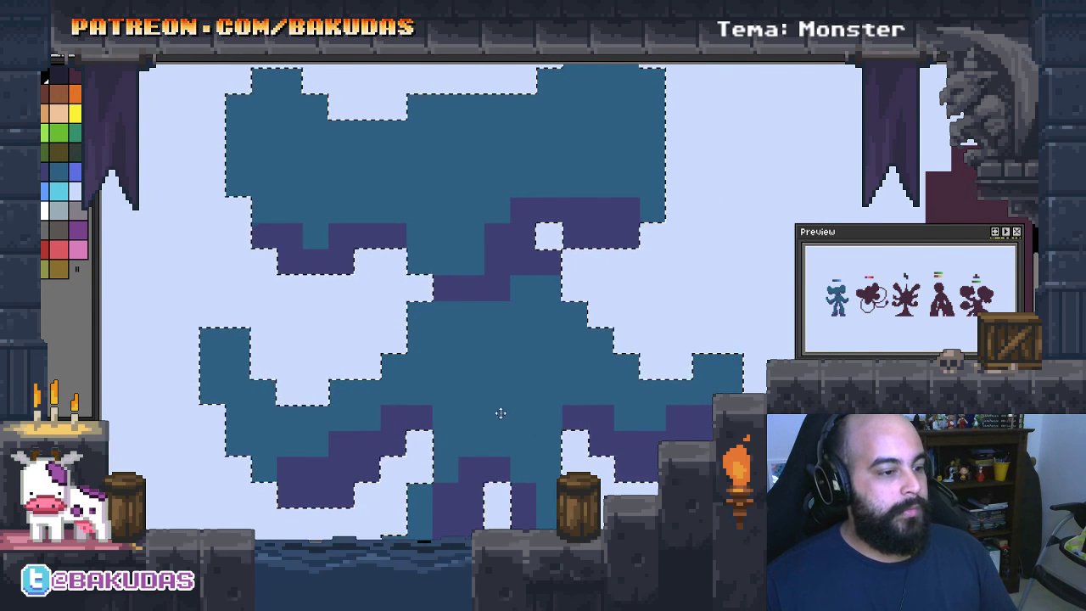
pyautogui.scroll(-1, 497, 413)
pyautogui.scroll(-3, 439, 314)
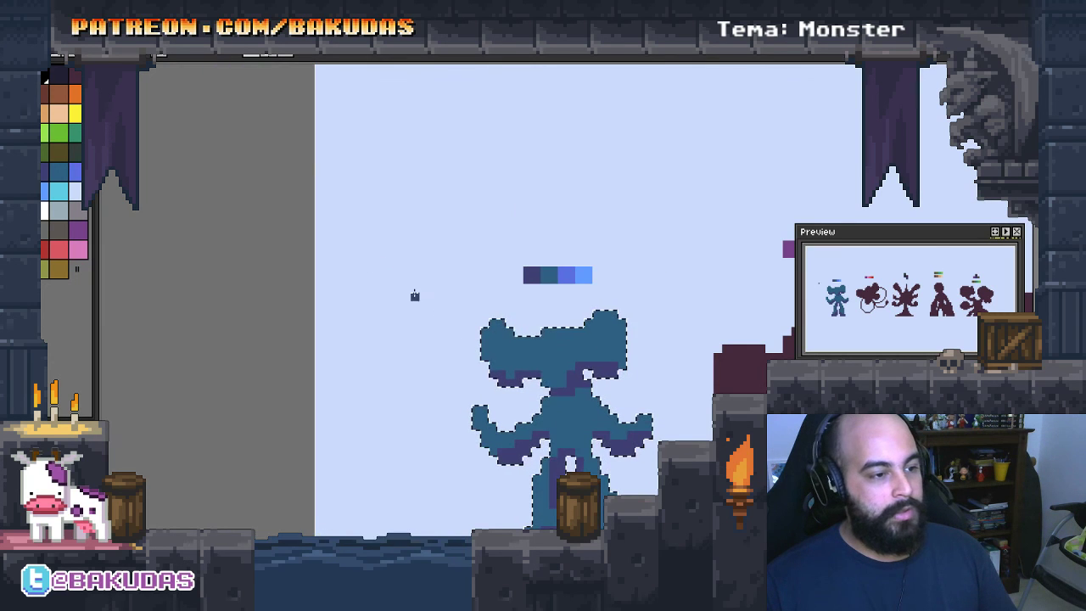
# Touch up the purple shading on legs, arm and head pixel by pixel, undoing mistakes
pyautogui.scroll(1, 589, 295)
pyautogui.scroll(2, 515, 382)
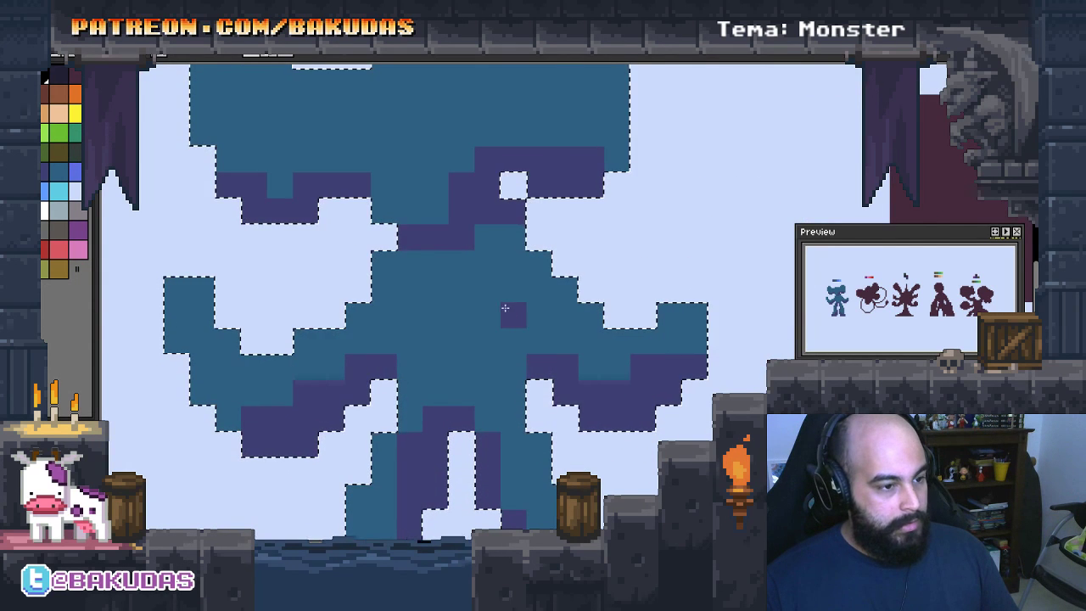
pyautogui.moveTo(501, 392)
pyautogui.mouseDown()
pyautogui.moveTo(470, 395)
pyautogui.moveTo(477, 379)
pyautogui.moveTo(485, 413)
pyautogui.moveTo(557, 403)
pyautogui.mouseUp()
pyautogui.click(506, 388)
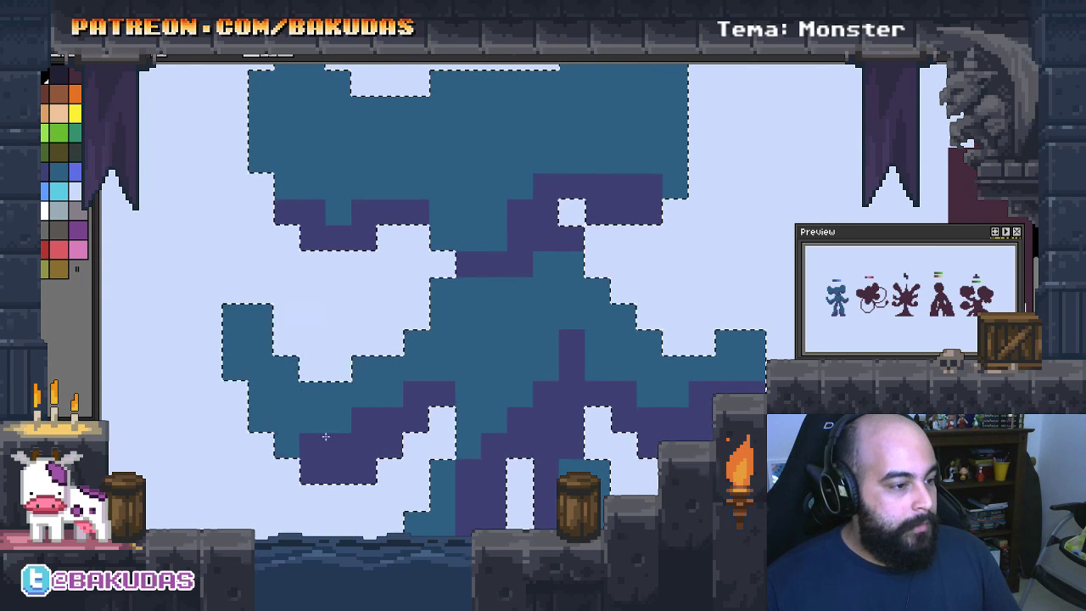
pyautogui.click(282, 438)
pyautogui.moveTo(440, 347); pyautogui.dragTo(359, 368)
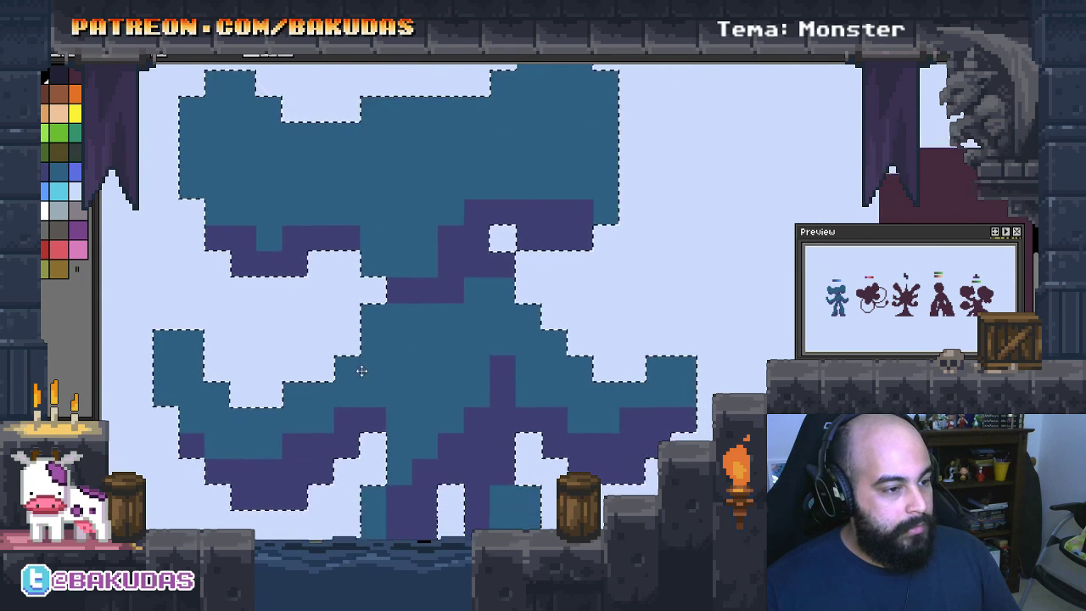
pyautogui.click(392, 328)
pyautogui.hotkey('ctrl', 'z')
pyautogui.moveTo(392, 328); pyautogui.dragTo(354, 355)
pyautogui.click(355, 354)
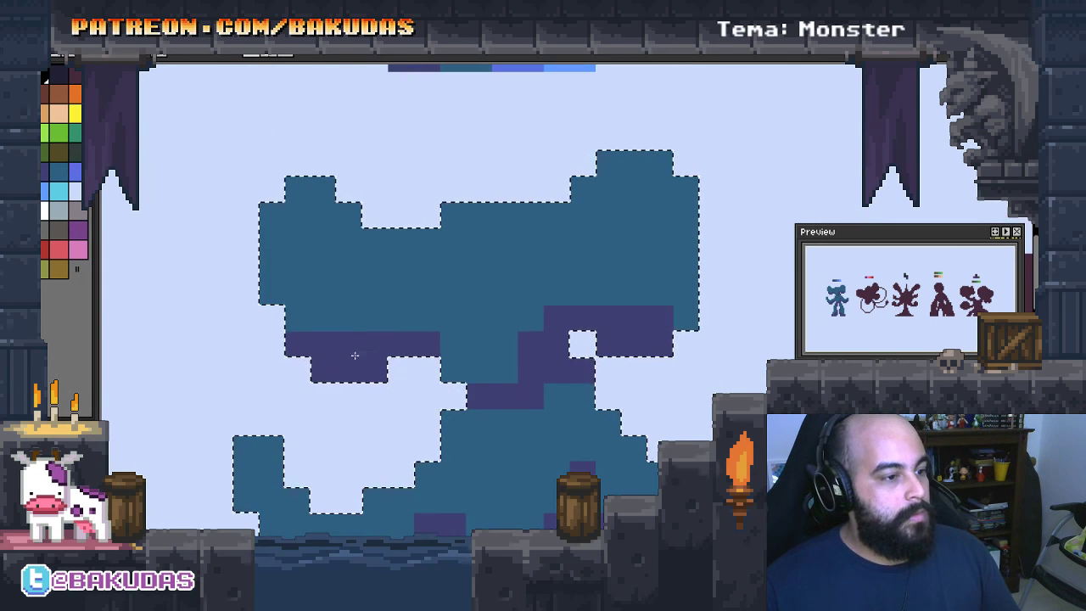
pyautogui.hotkey('ctrl', 'z')
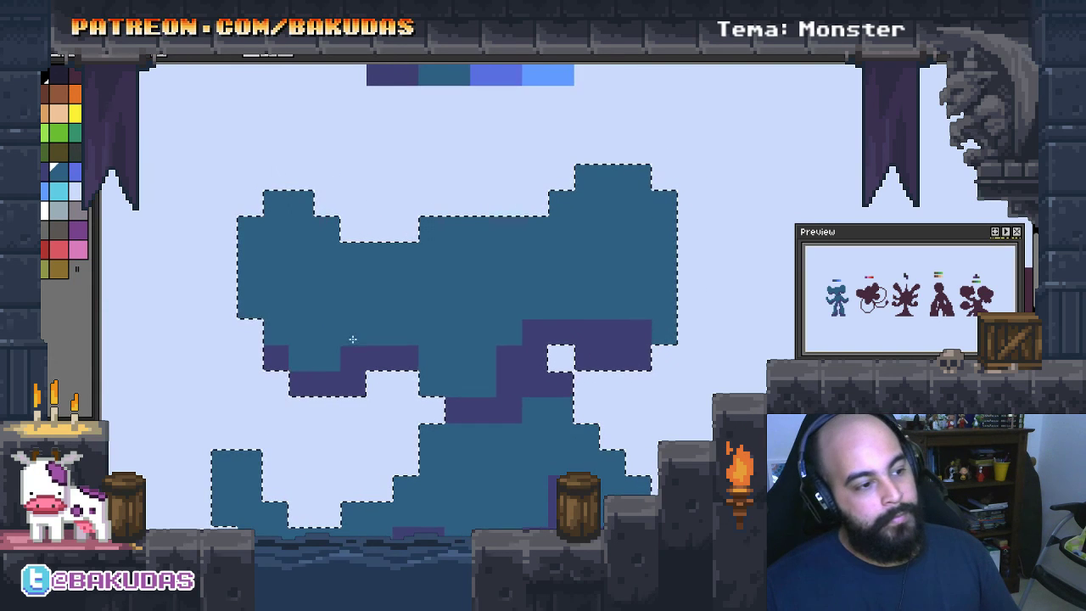
# Pick the lighter blue swatch and bring the head back into close view
pyautogui.moveTo(418, 304)
pyautogui.mouseDown()
pyautogui.moveTo(319, 319)
pyautogui.moveTo(339, 309)
pyautogui.mouseUp()
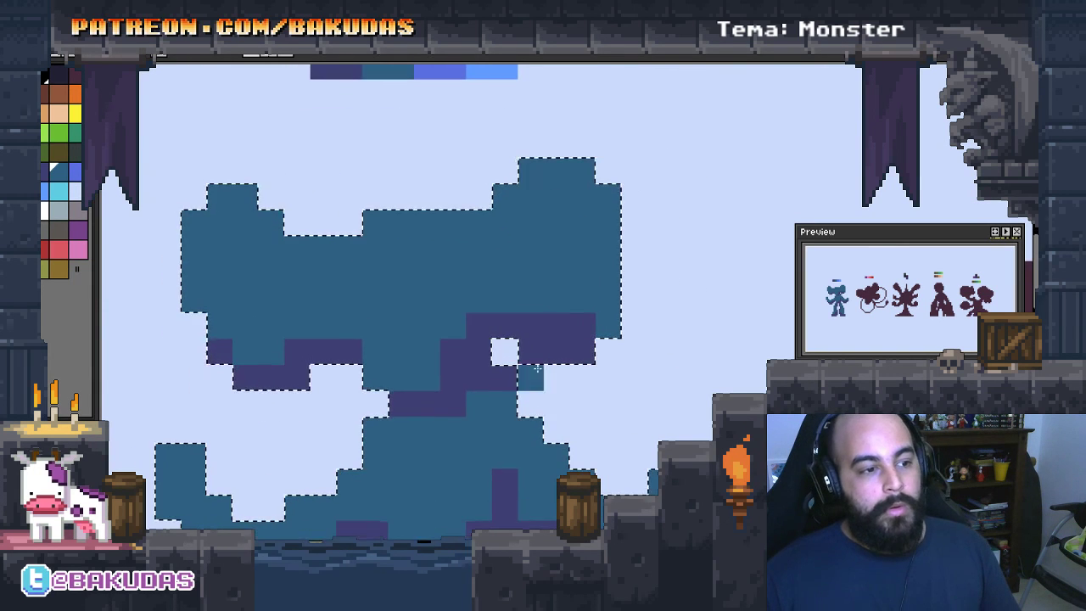
pyautogui.scroll(-1, 572, 315)
pyautogui.scroll(-1, 571, 316)
pyautogui.click(501, 186)
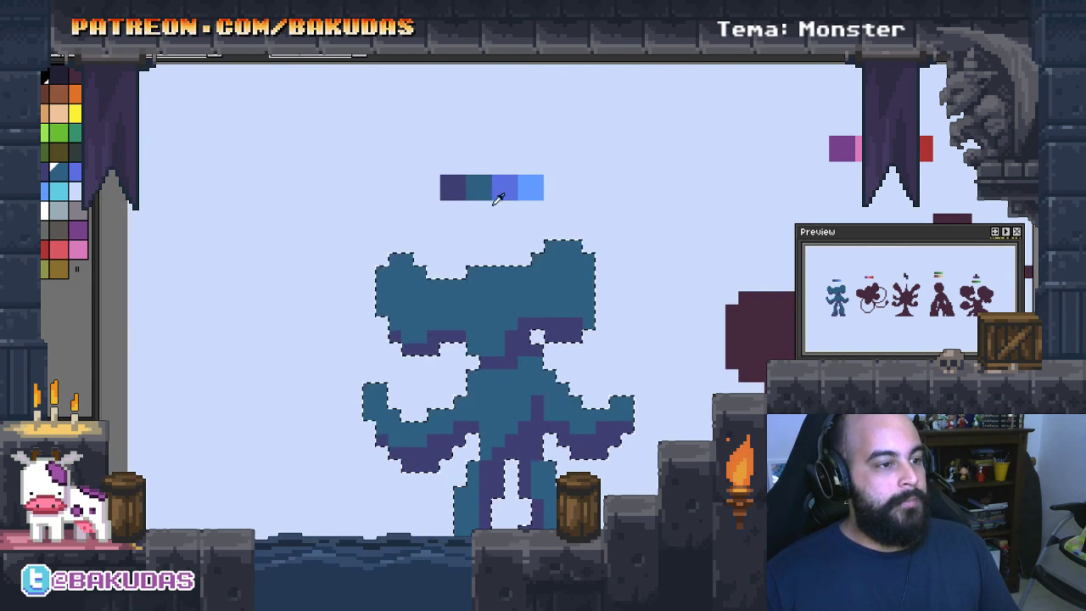
pyautogui.scroll(2, 511, 184)
pyautogui.moveTo(478, 311); pyautogui.dragTo(536, 311)
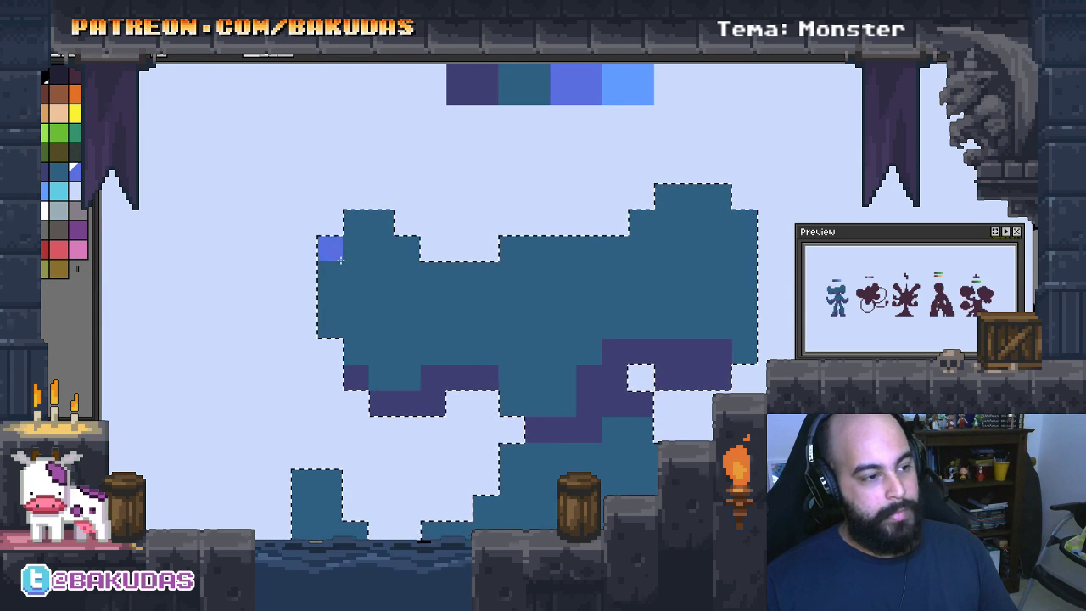
# Paint light-blue highlights across the top and sides of the monster's head
pyautogui.moveTo(330, 248); pyautogui.dragTo(355, 331)
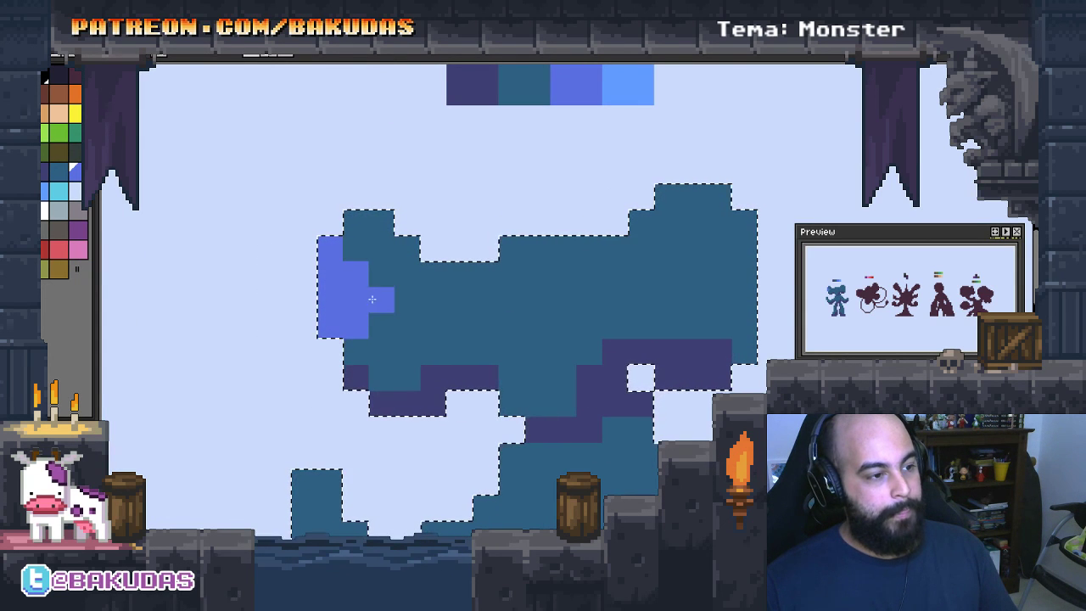
pyautogui.moveTo(517, 316); pyautogui.dragTo(399, 304)
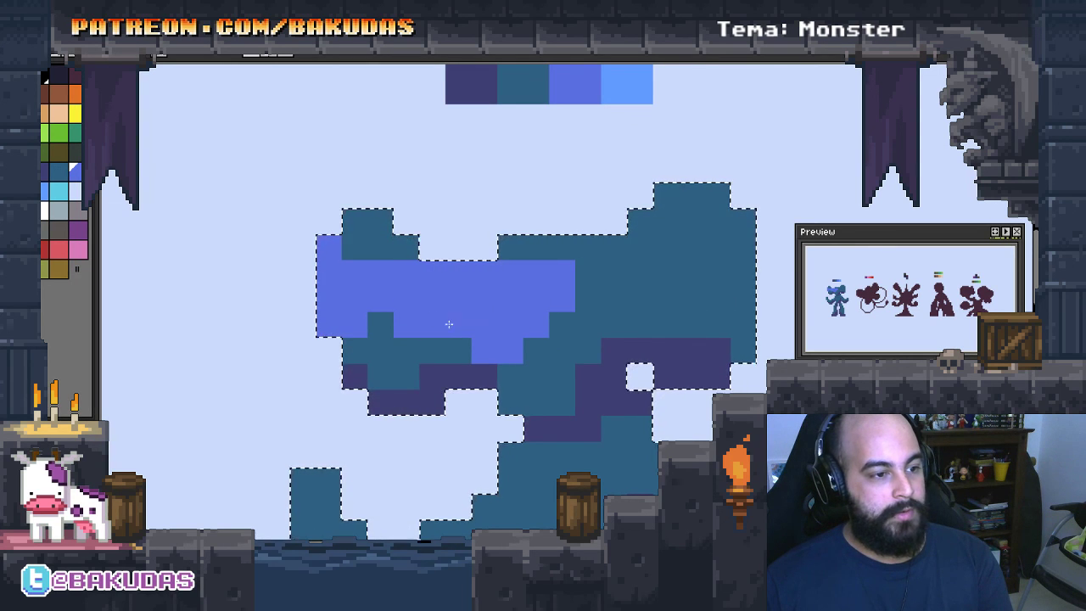
pyautogui.moveTo(577, 289)
pyautogui.mouseDown()
pyautogui.moveTo(608, 286)
pyautogui.moveTo(521, 354)
pyautogui.mouseUp()
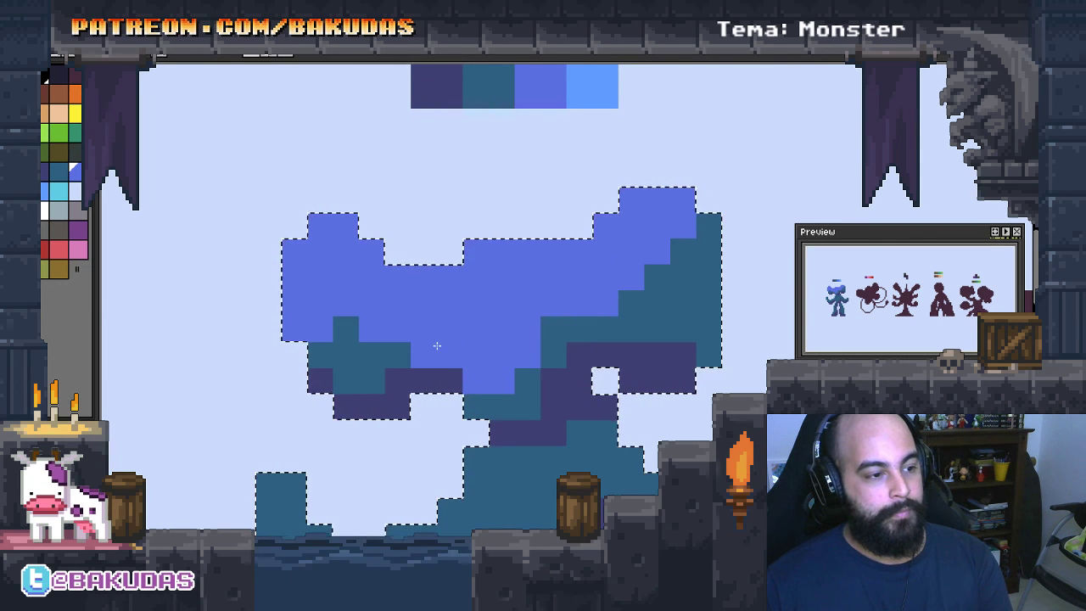
pyautogui.moveTo(556, 348)
pyautogui.mouseDown()
pyautogui.moveTo(564, 320)
pyautogui.moveTo(679, 231)
pyautogui.moveTo(635, 254)
pyautogui.mouseUp()
pyautogui.moveTo(603, 308); pyautogui.dragTo(648, 93)
pyautogui.moveTo(497, 208); pyautogui.dragTo(548, 255)
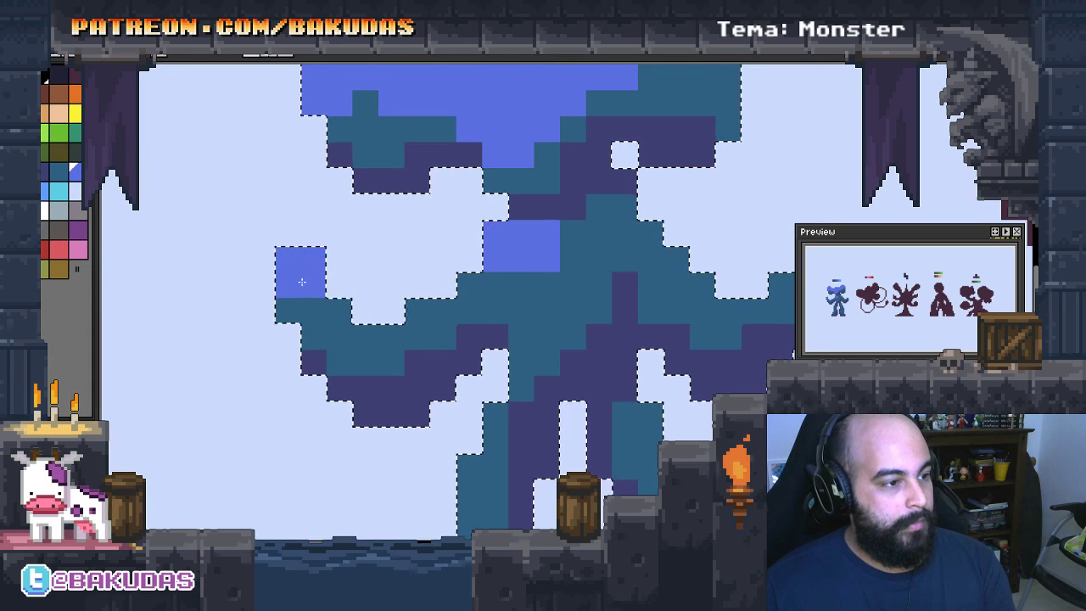
pyautogui.moveTo(312, 310)
pyautogui.mouseDown()
pyautogui.moveTo(426, 315)
pyautogui.moveTo(359, 335)
pyautogui.mouseUp()
# Add light-blue highlights to the left arm and both legs
pyautogui.moveTo(470, 289); pyautogui.dragTo(516, 286)
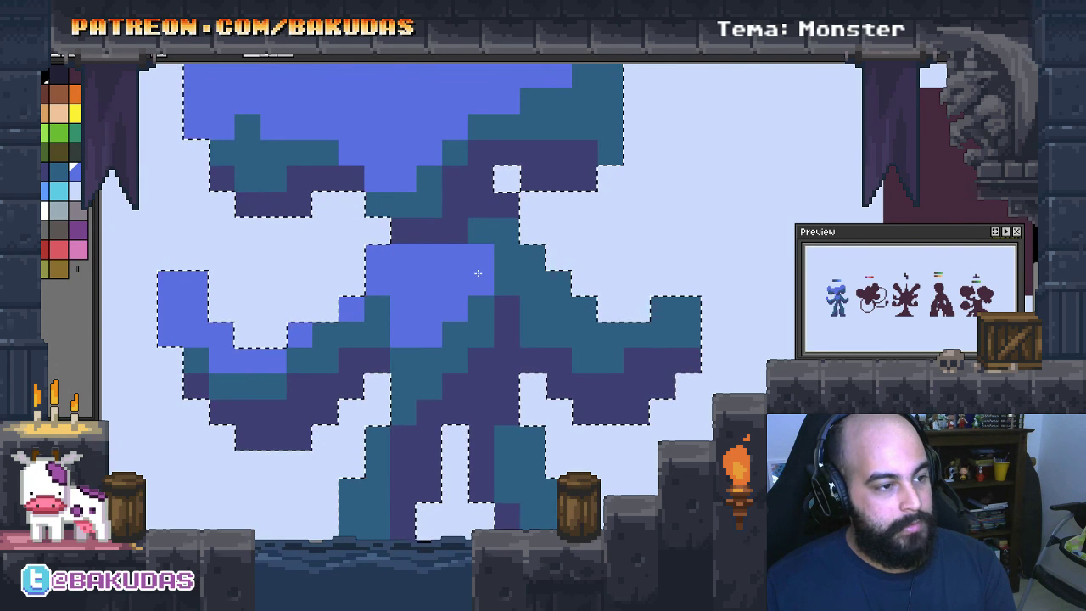
pyautogui.scroll(-5, 438, 329)
pyautogui.moveTo(451, 288); pyautogui.dragTo(399, 356)
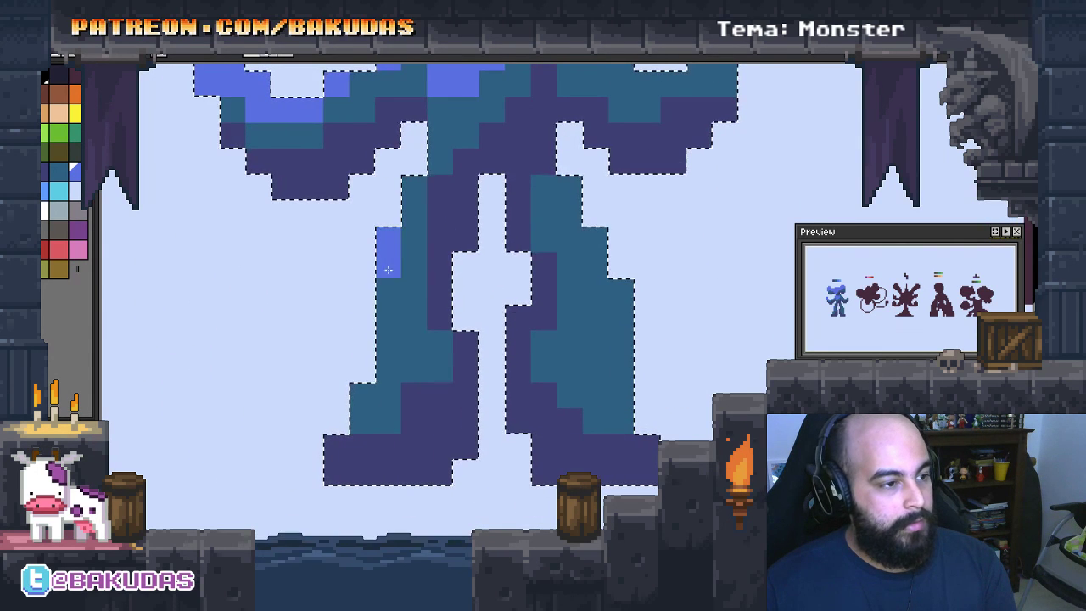
pyautogui.middleClick(589, 325)
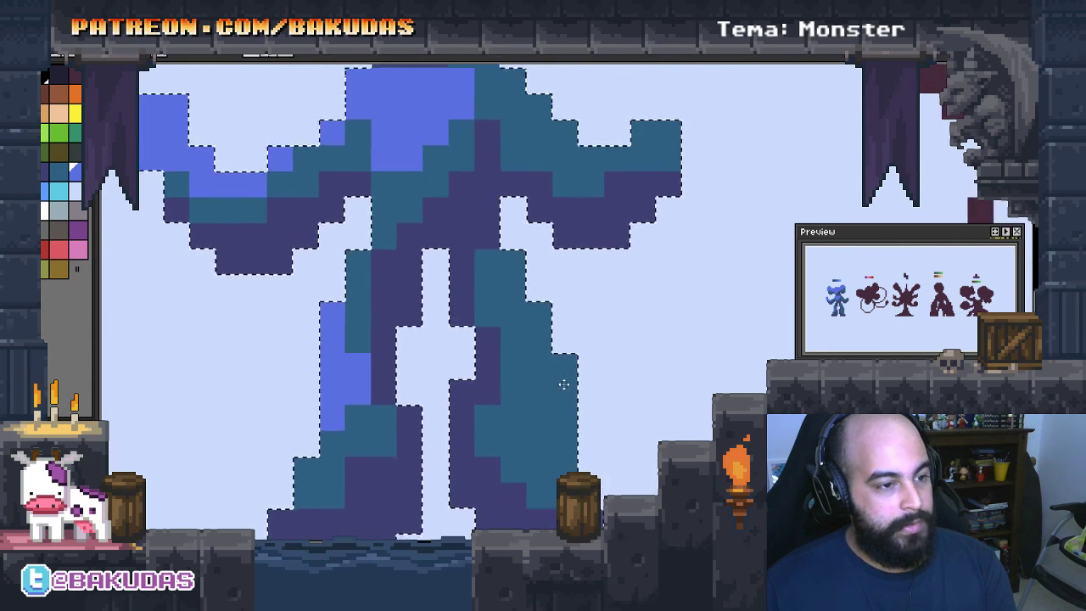
pyautogui.click(559, 395)
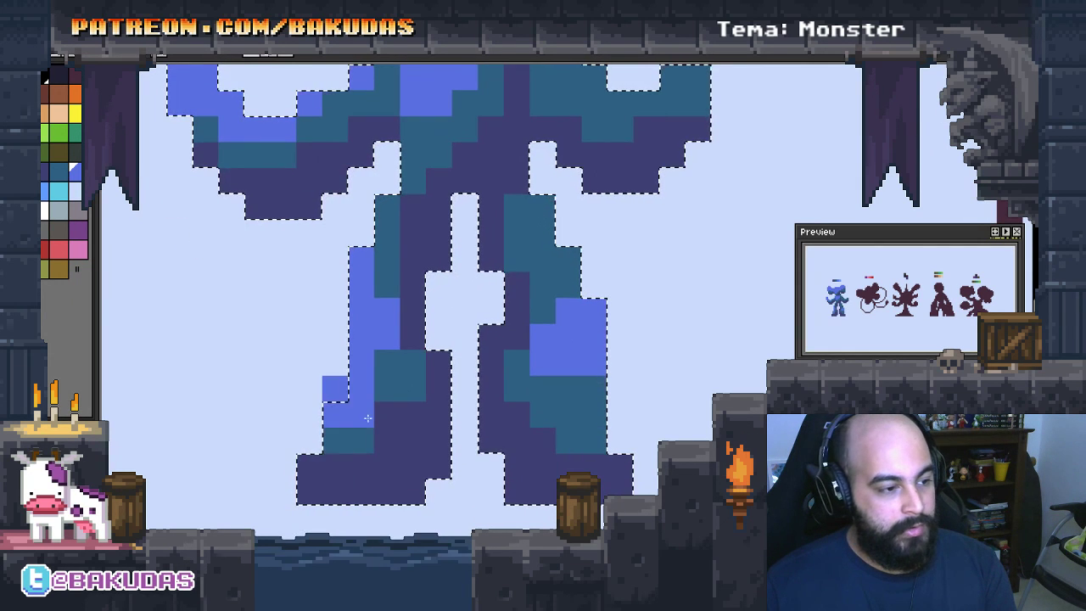
# Step through the animation frames, nudging a light-blue cluster, then zoom out
pyautogui.press('Right')
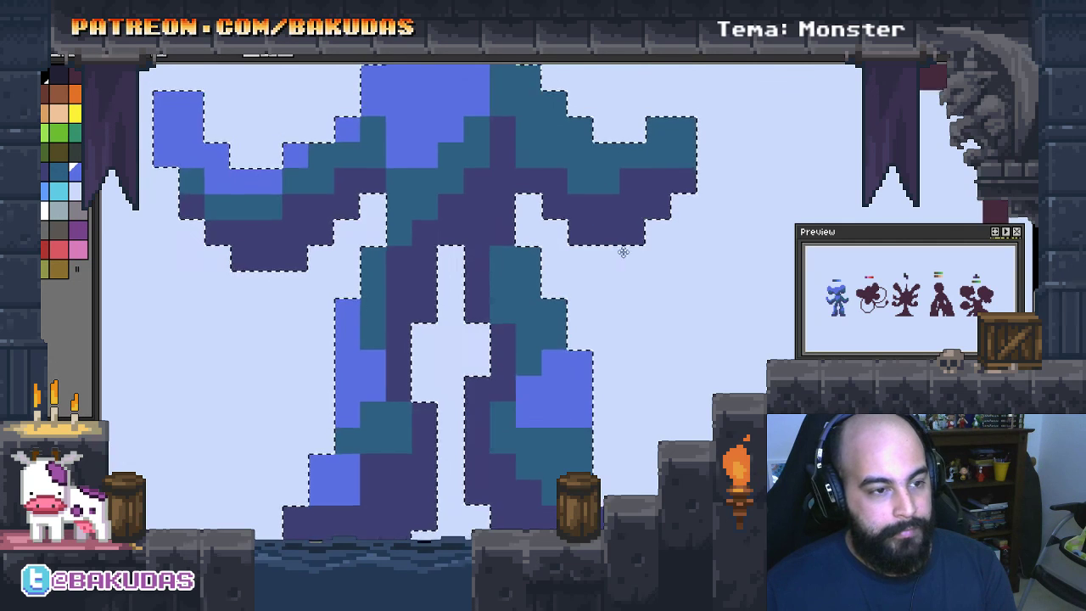
pyautogui.press('Right')
pyautogui.moveTo(540, 366); pyautogui.dragTo(504, 314)
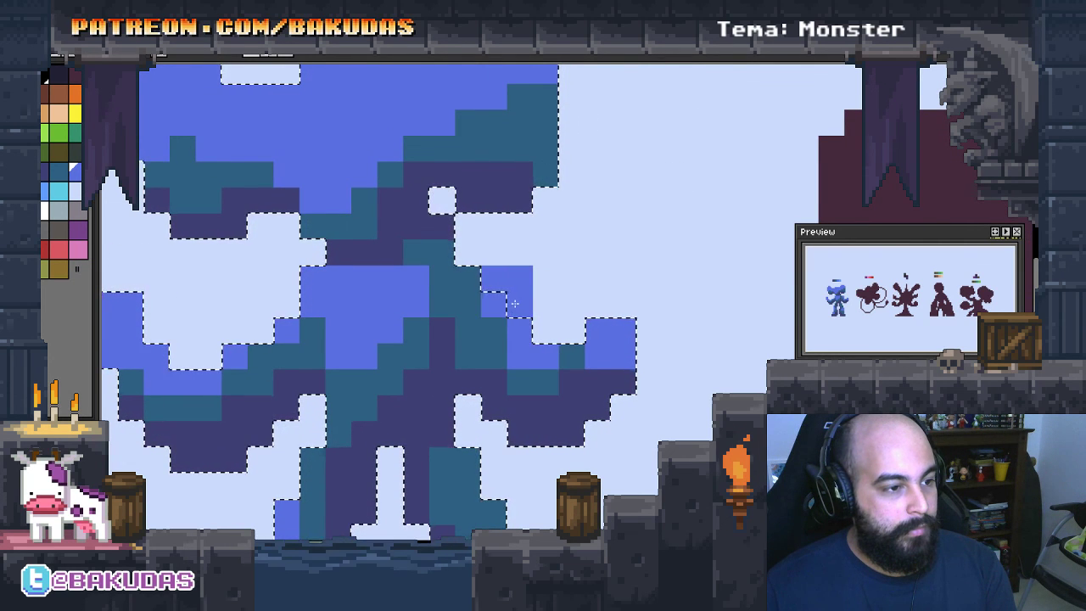
pyautogui.press('Right')
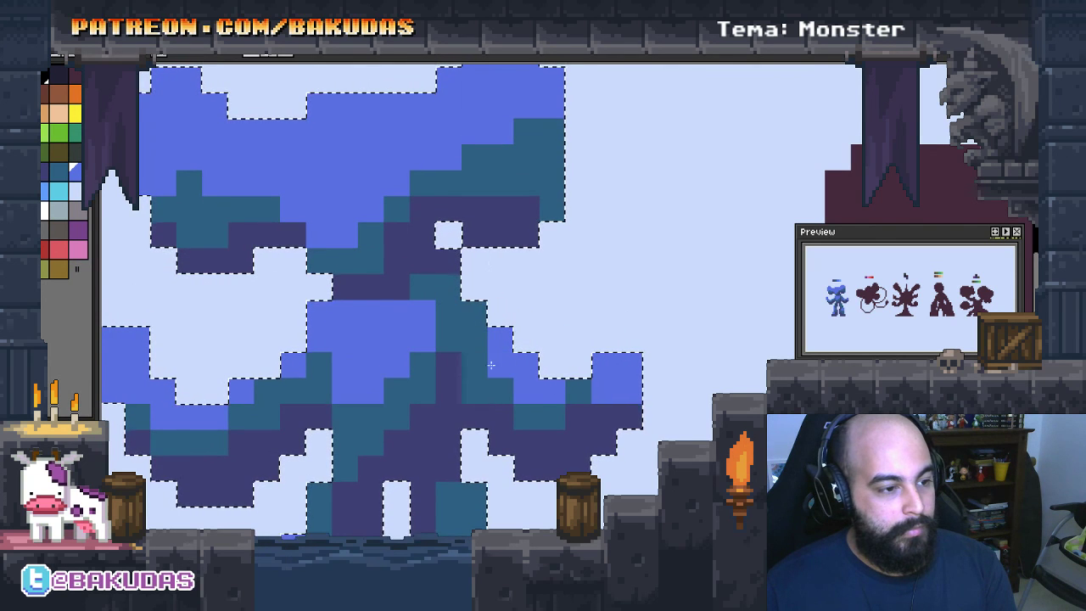
pyautogui.press('Right')
pyautogui.scroll(-2, 557, 388)
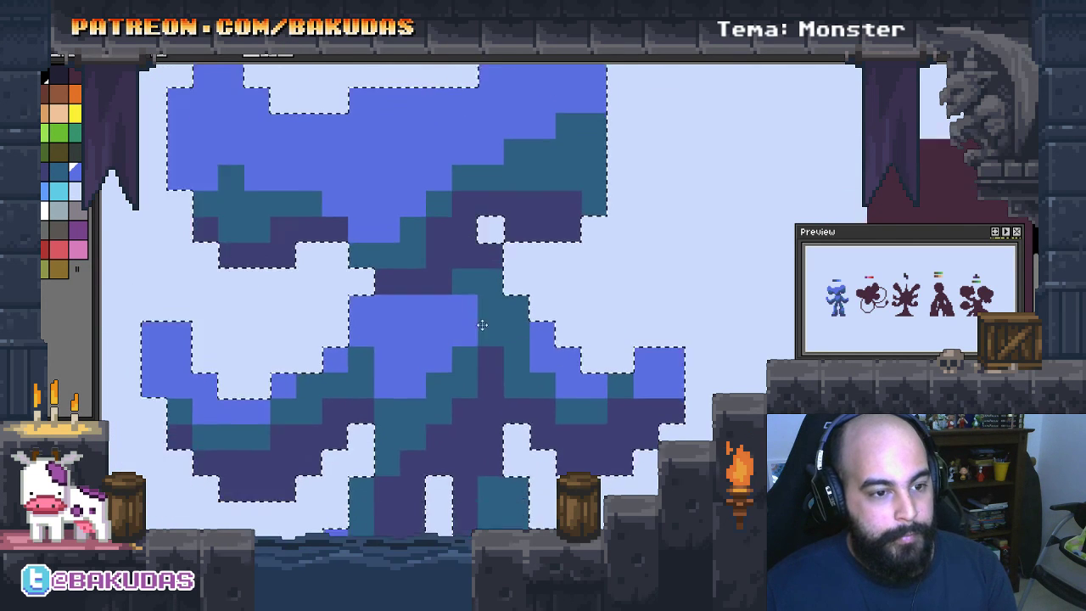
pyautogui.scroll(-2, 509, 365)
pyautogui.scroll(-1, 467, 339)
# Advance the animation frame and select the second, maroon monster
pyautogui.press('Right')
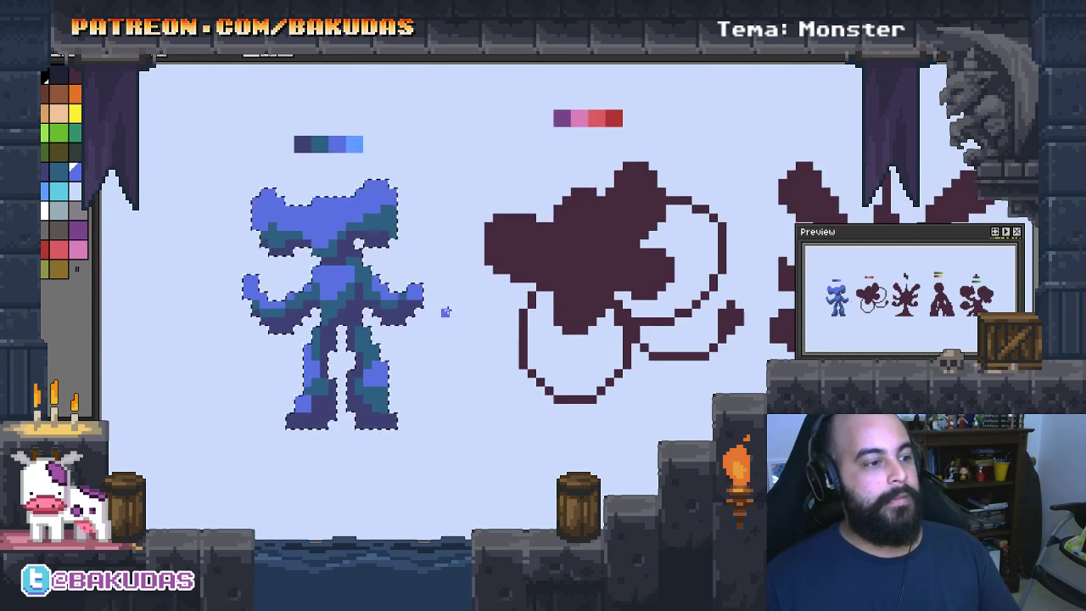
pyautogui.scroll(1, 501, 310)
pyautogui.scroll(1, 467, 288)
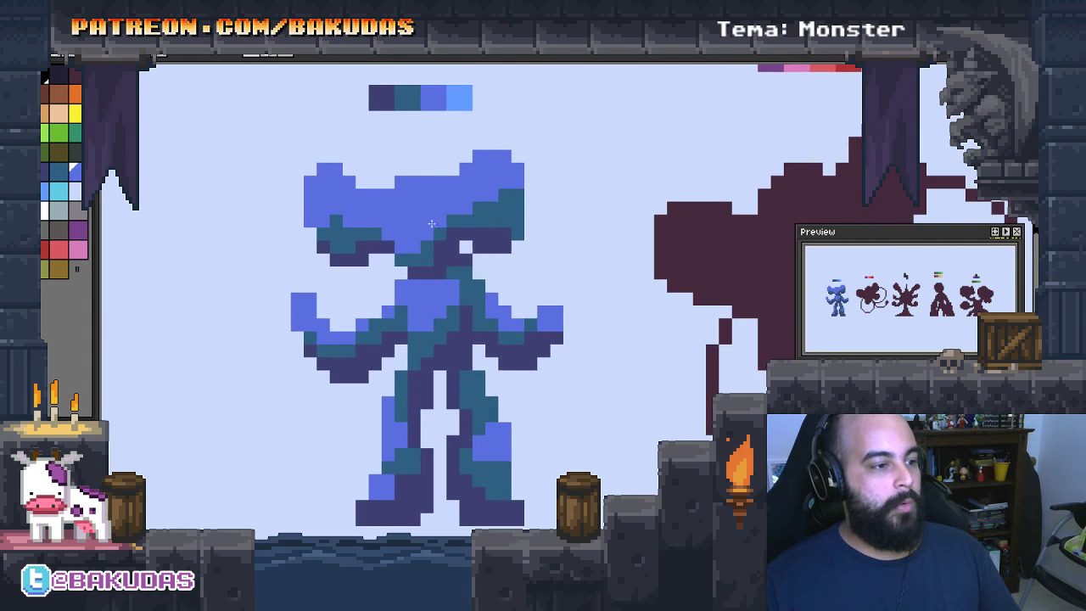
pyautogui.scroll(1, 433, 267)
pyautogui.scroll(-2, 406, 246)
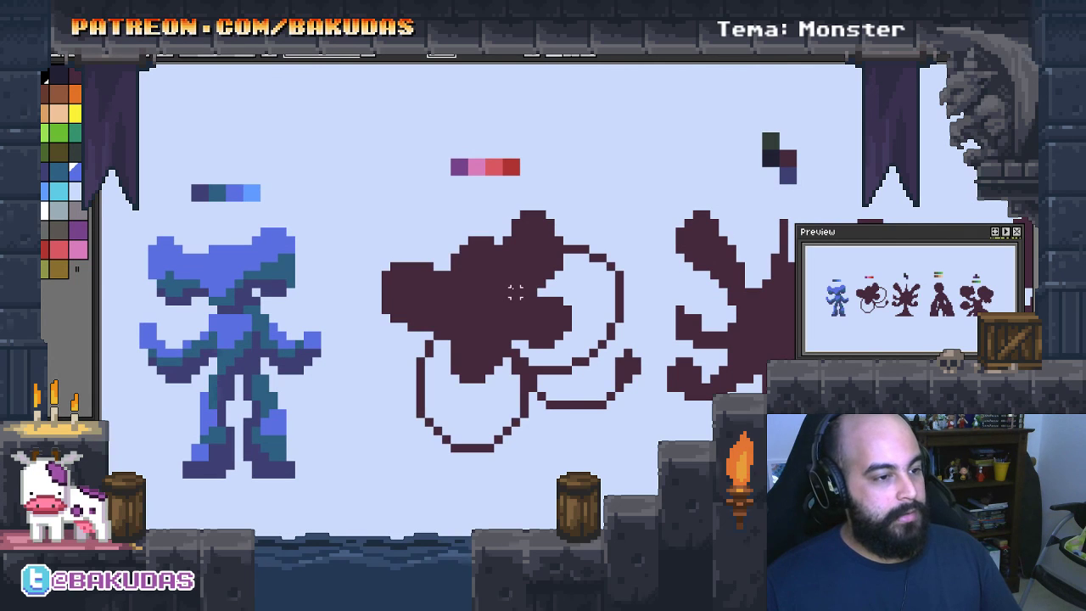
pyautogui.click(515, 292)
pyautogui.scroll(1, 504, 300)
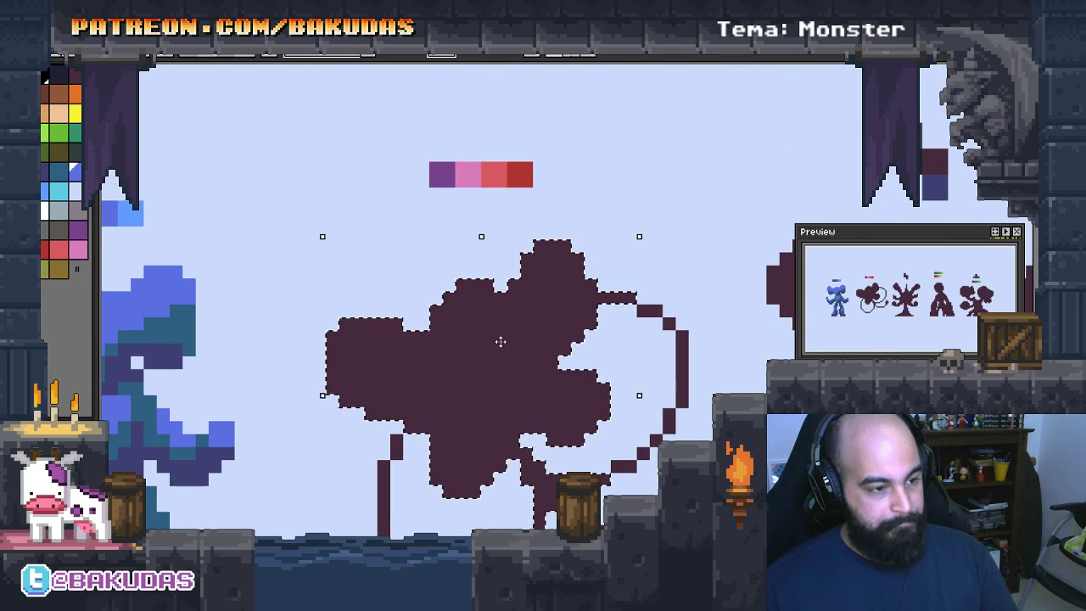
pyautogui.scroll(1, 474, 238)
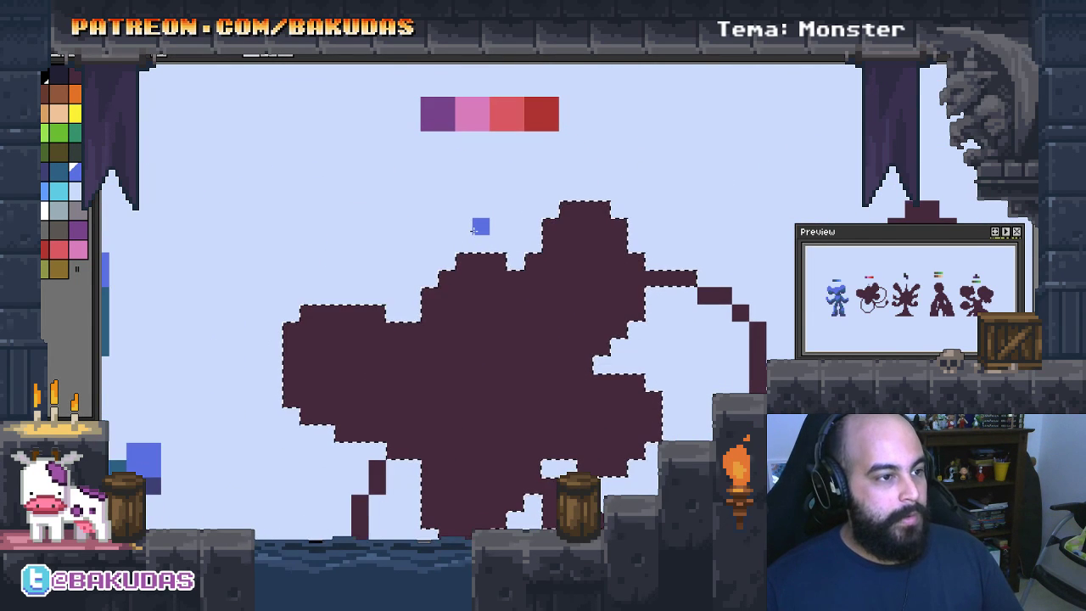
pyautogui.scroll(3, 481, 226)
# Pick purple, deselect, enlarge the brush and paint a navy square into the swatch strip
pyautogui.keyDown('alt'); pyautogui.click(449, 238); pyautogui.keyUp('alt')
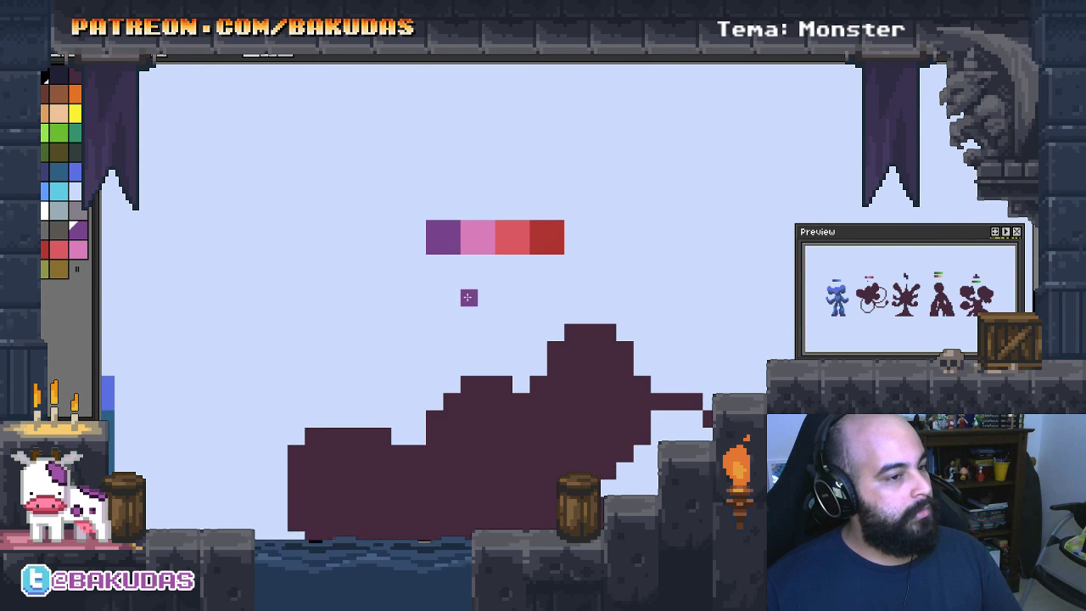
pyautogui.scroll(1, 480, 293)
pyautogui.hotkey('ctrl', 'd')
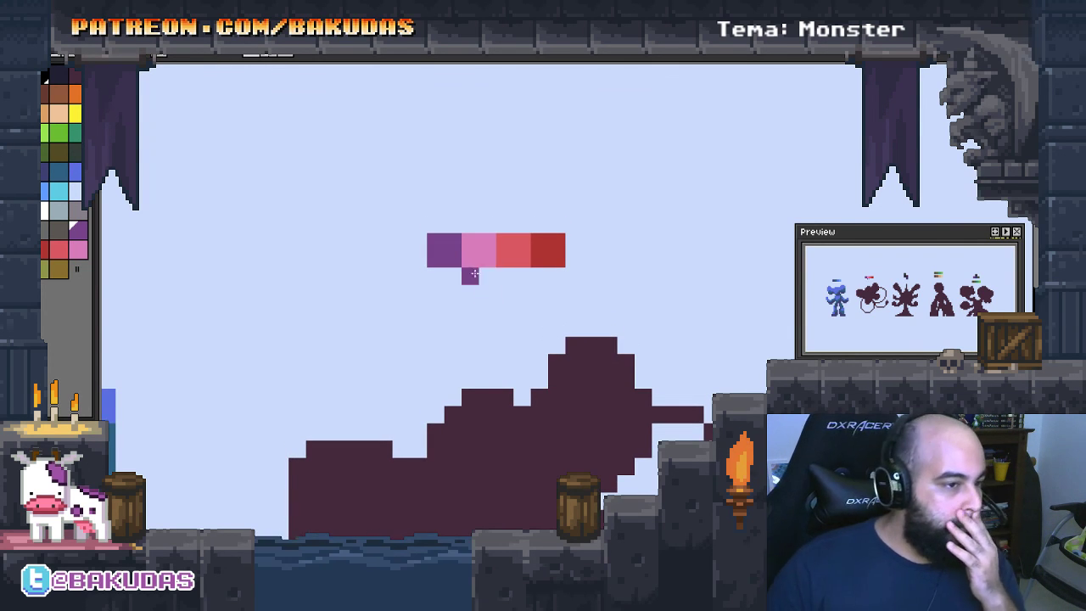
pyautogui.scroll(2, 488, 280)
pyautogui.press('alt')
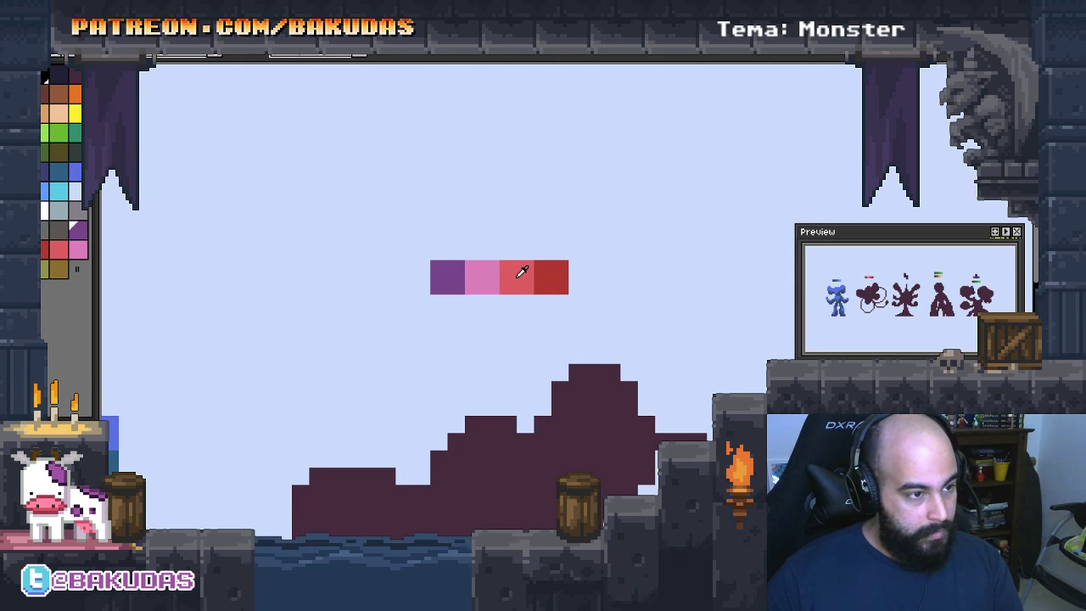
pyautogui.press('+')
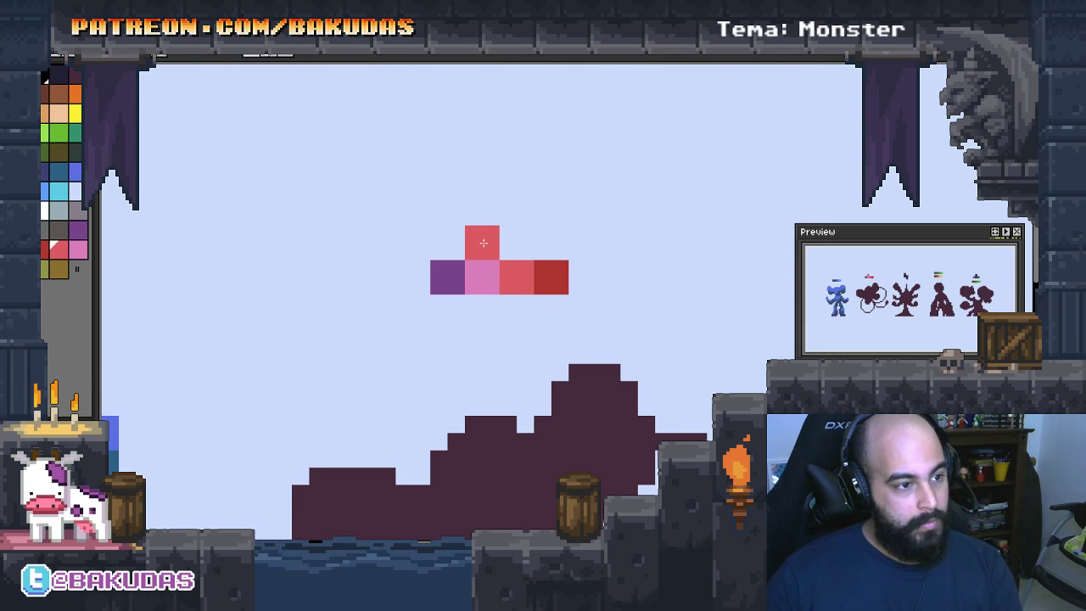
pyautogui.keyDown('alt'); pyautogui.click(560, 276); pyautogui.keyUp('alt')
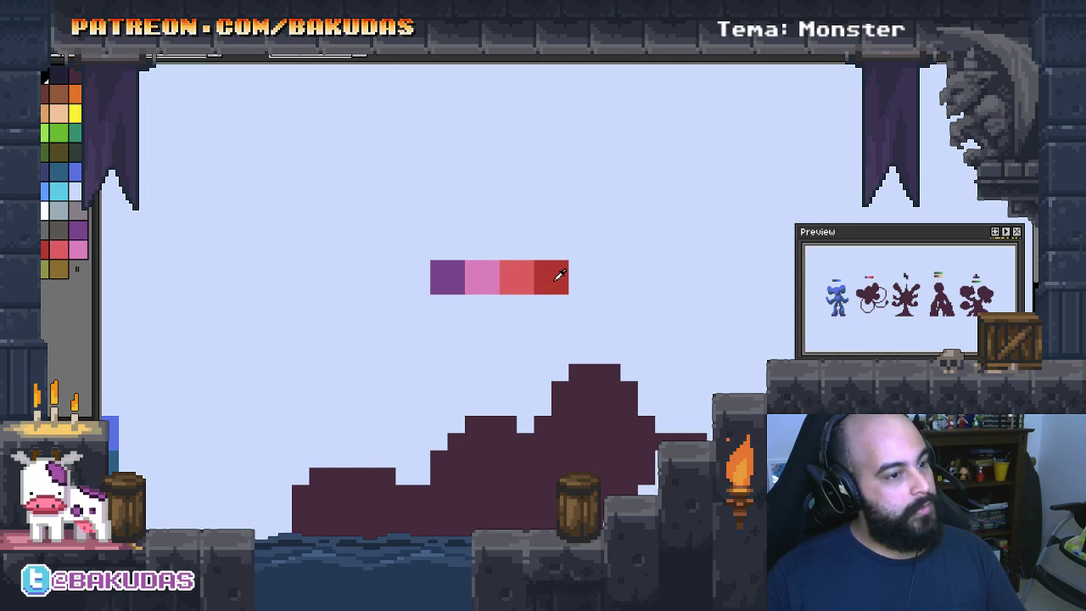
pyautogui.click(479, 288)
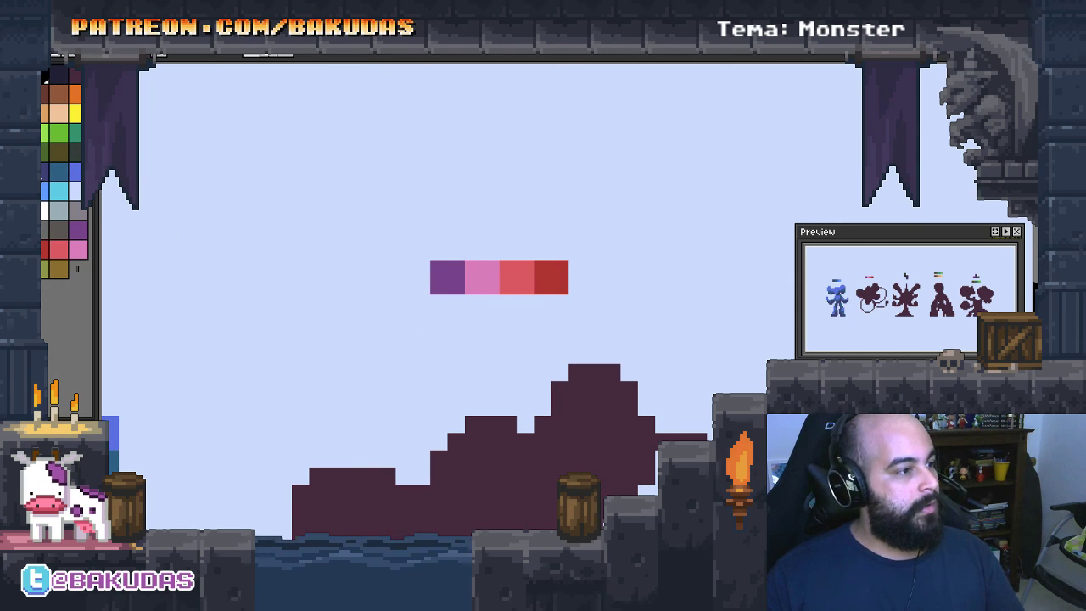
pyautogui.click(481, 287)
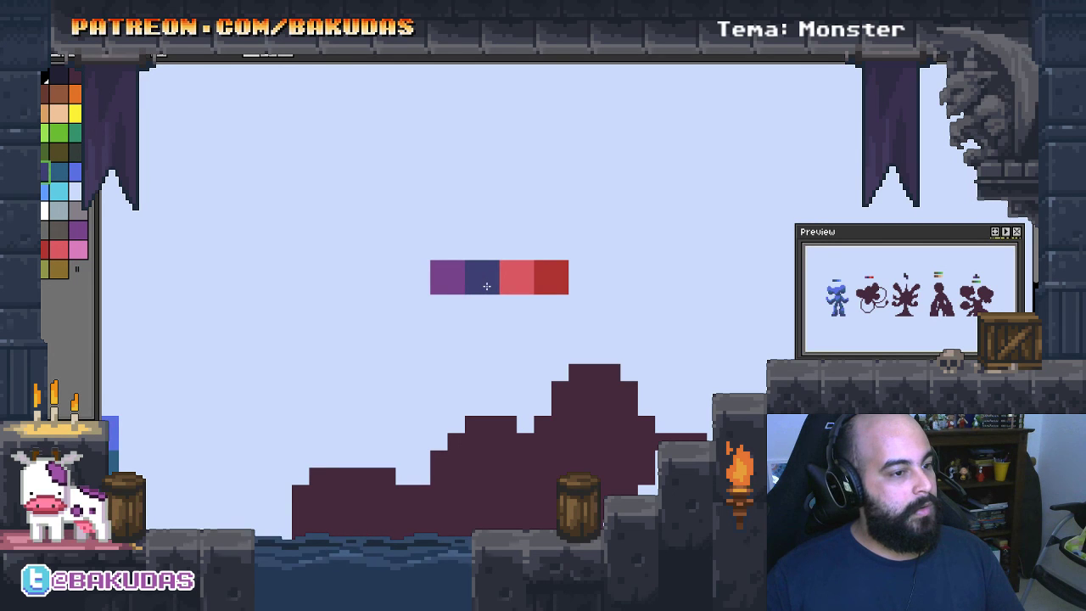
pyautogui.moveTo(486, 286)
pyautogui.mouseDown()
pyautogui.moveTo(419, 283)
pyautogui.moveTo(559, 330)
pyautogui.mouseUp()
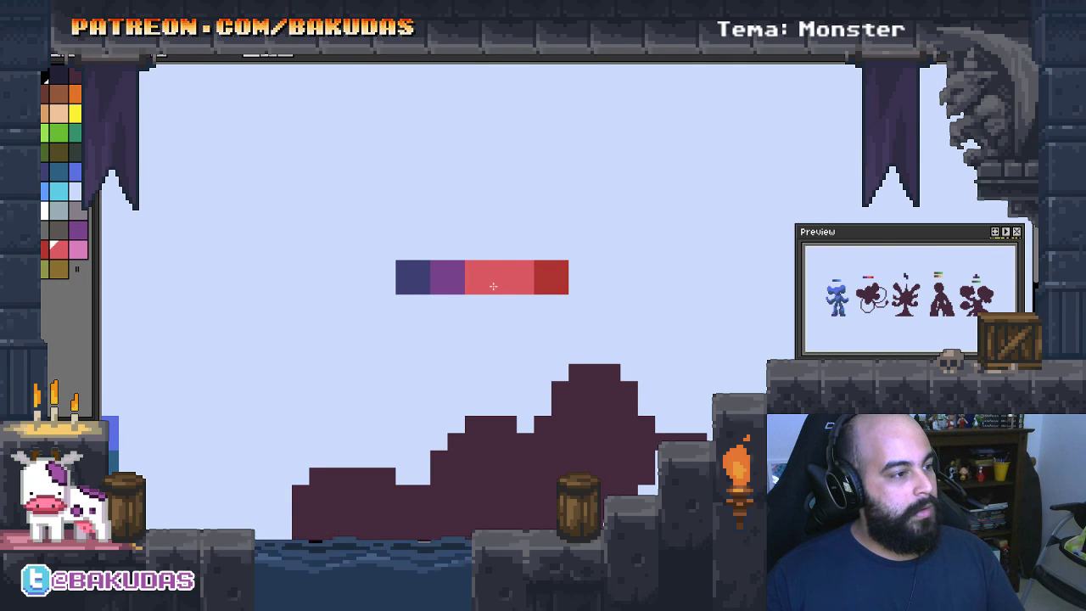
# Rearrange the strip's red and pink squares, then move the whole strip up-right
pyautogui.hotkey('ctrl', 'z')
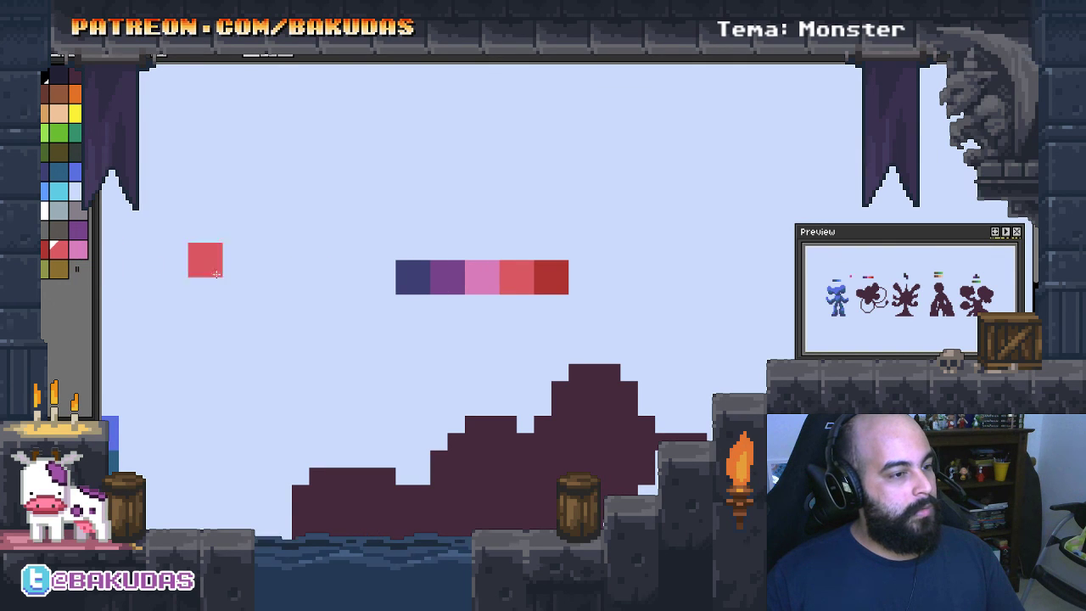
pyautogui.moveTo(216, 273); pyautogui.dragTo(486, 292)
pyautogui.click(514, 292)
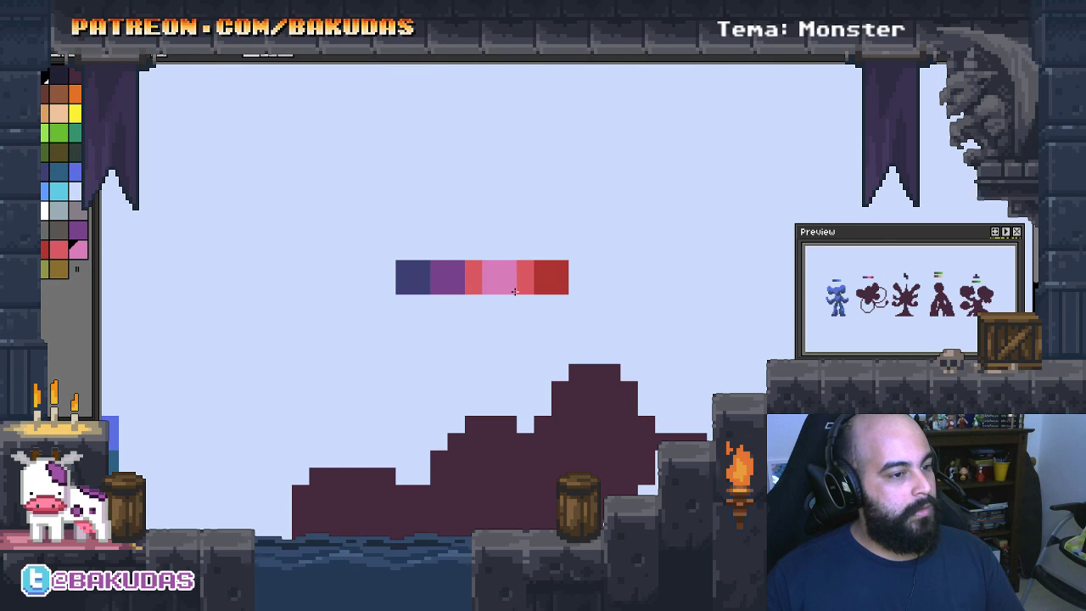
pyautogui.hotkey('ctrl', 'z')
pyautogui.hotkey('ctrl', 'z')
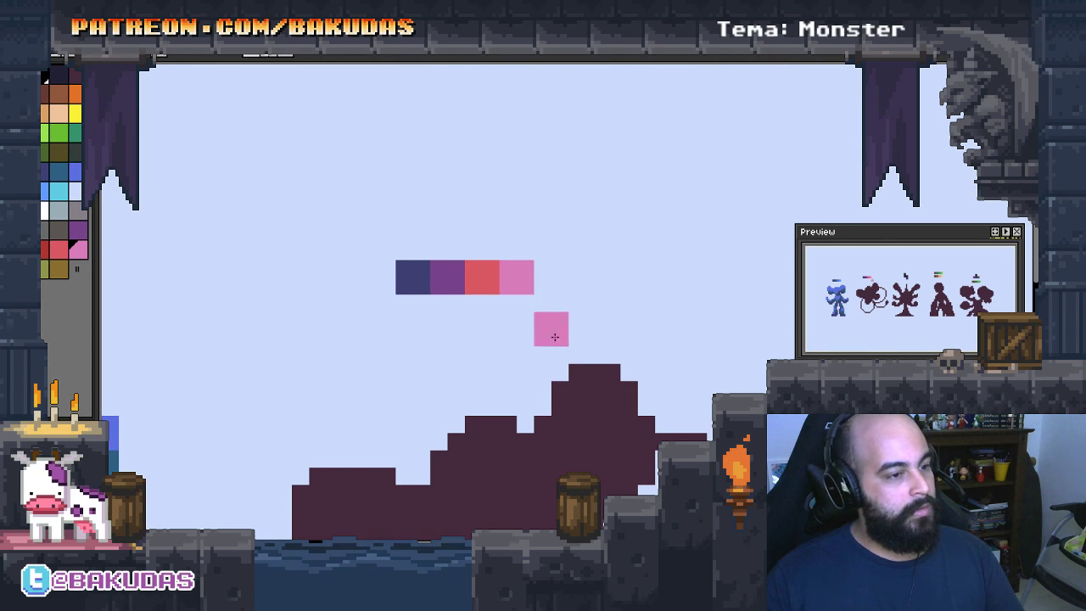
pyautogui.press('m')
pyautogui.moveTo(563, 336); pyautogui.dragTo(384, 207)
pyautogui.moveTo(480, 274); pyautogui.dragTo(494, 274)
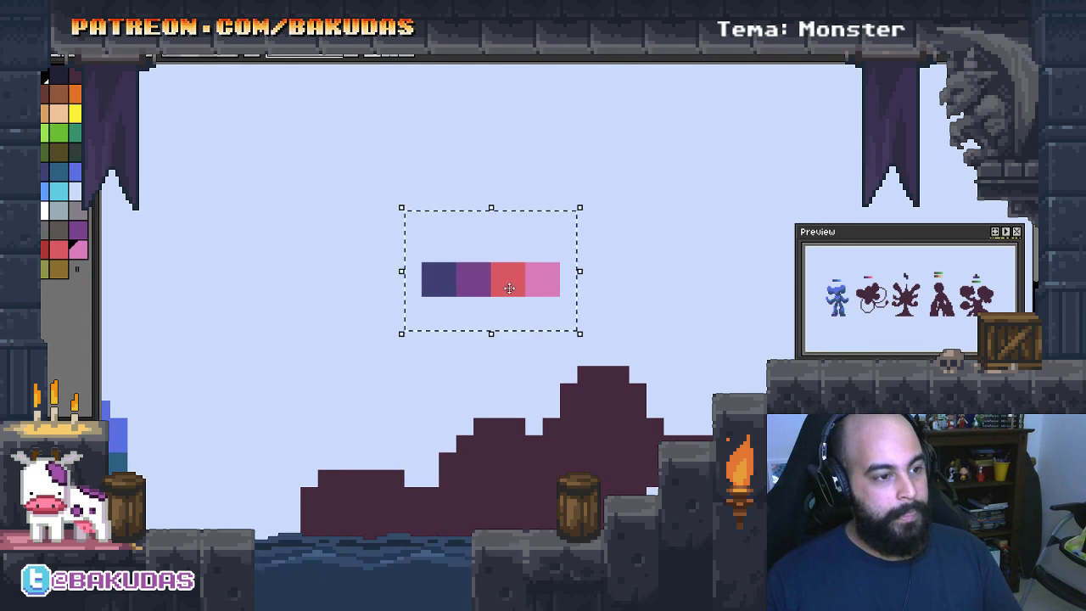
pyautogui.hotkey('ctrl', 'd')
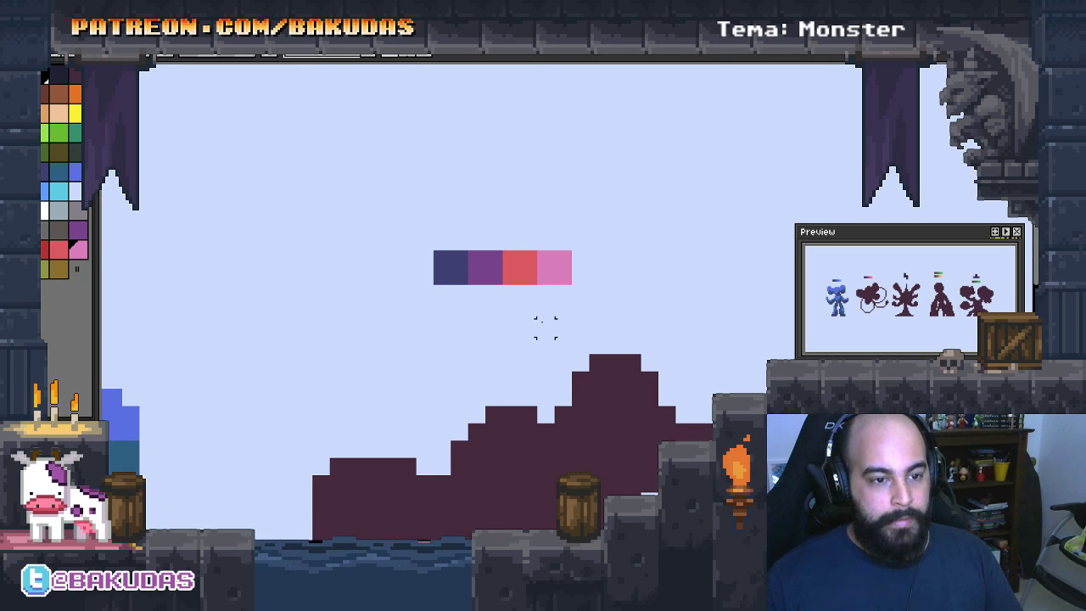
# Fill the dark second silhouette with the strip's purple using the Paint Bucket
pyautogui.scroll(1, 545, 327)
pyautogui.scroll(-1, 532, 215)
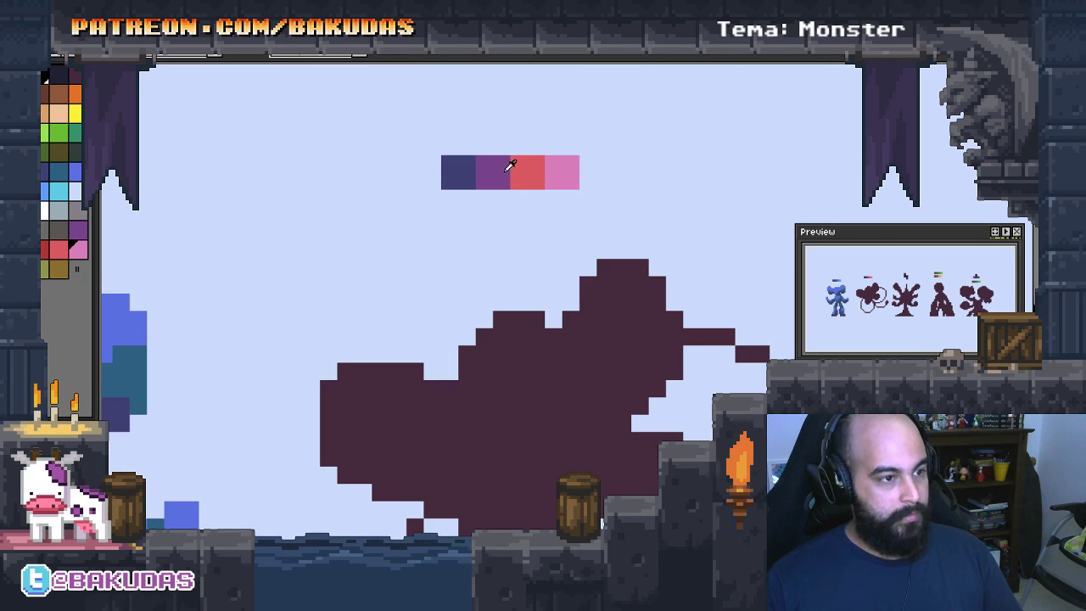
pyautogui.click(509, 165)
pyautogui.press('g')
pyautogui.click(552, 400)
# Frame the second monster and Magic Wand-select the whole purple shape
pyautogui.scroll(-2, 550, 342)
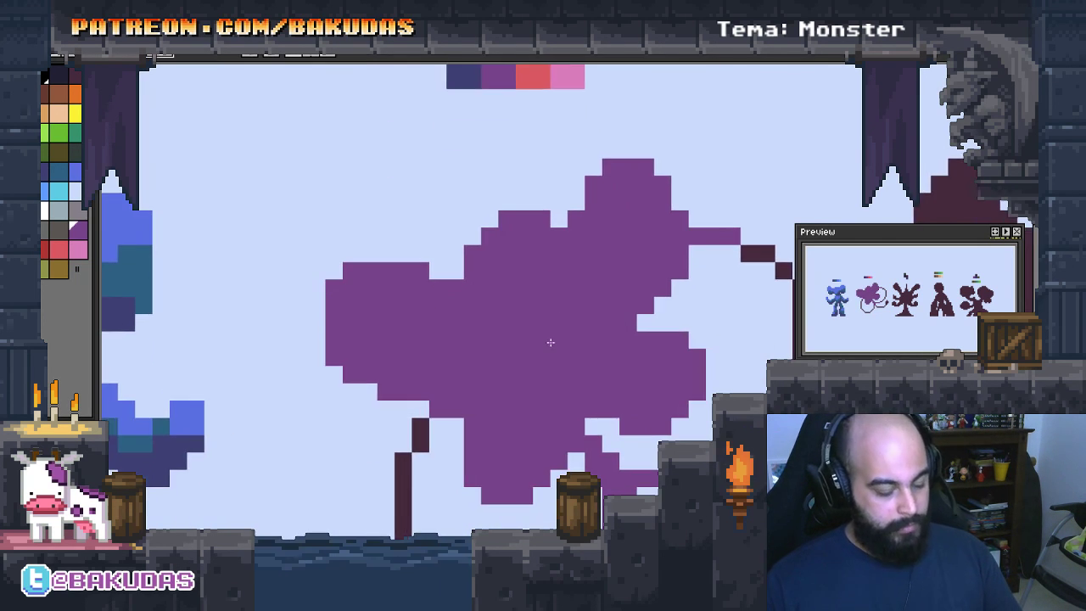
pyautogui.moveTo(551, 342); pyautogui.dragTo(555, 270)
pyautogui.scroll(2, 545, 383)
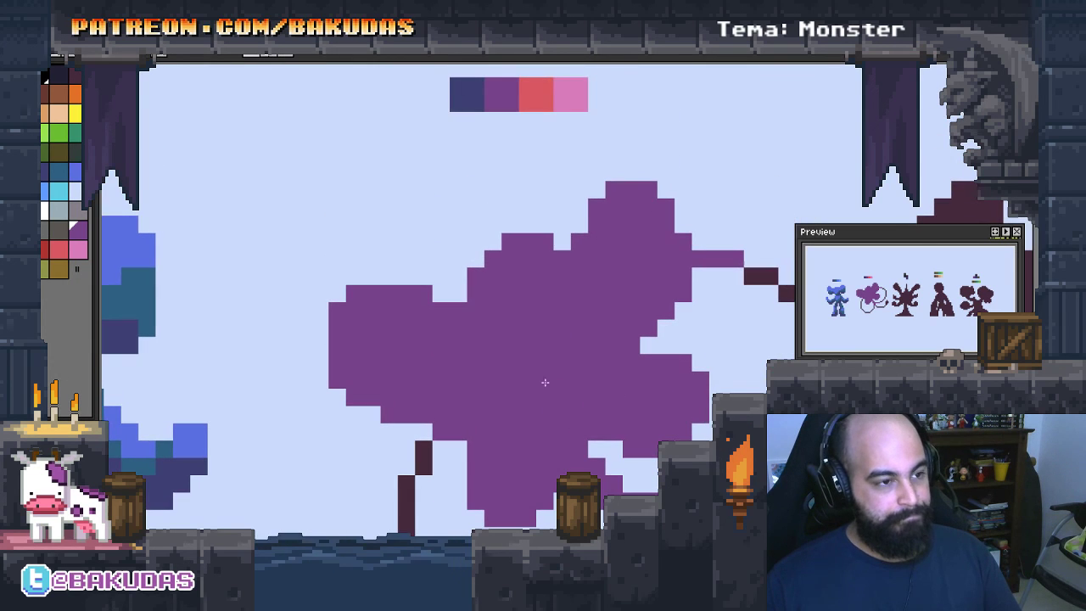
pyautogui.click(544, 292)
pyautogui.scroll(-1, 544, 293)
pyautogui.scroll(2, 544, 293)
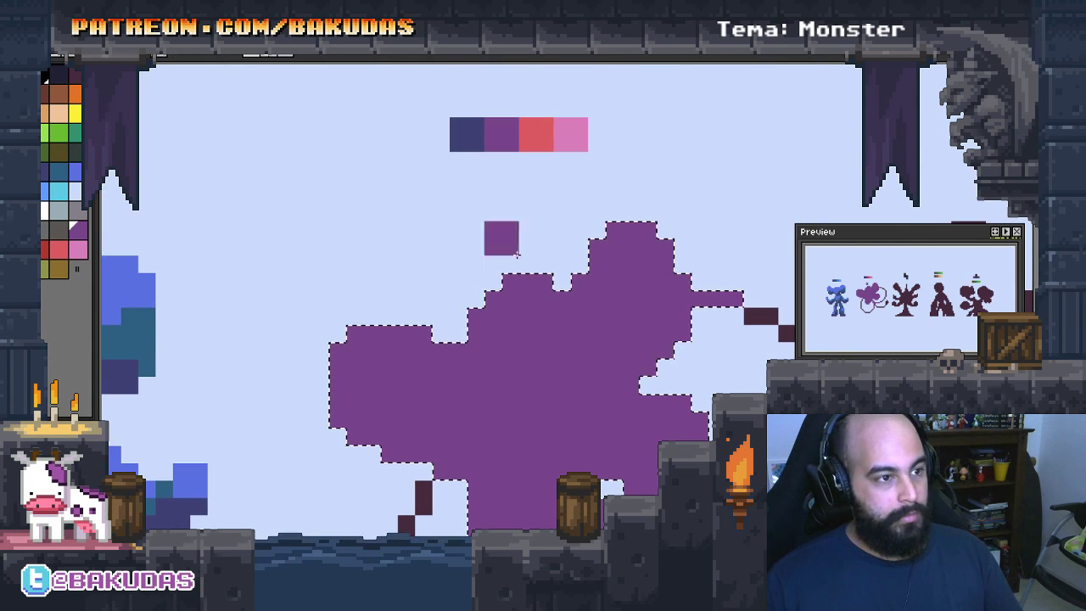
# Shade the shape's lower left, bottom edge and lower-right arm dark blue
pyautogui.moveTo(381, 454)
pyautogui.mouseDown()
pyautogui.moveTo(408, 331)
pyautogui.moveTo(493, 350)
pyautogui.moveTo(495, 327)
pyautogui.mouseUp()
pyautogui.moveTo(543, 441)
pyautogui.mouseDown()
pyautogui.moveTo(563, 458)
pyautogui.moveTo(598, 357)
pyautogui.moveTo(662, 424)
pyautogui.moveTo(632, 483)
pyautogui.mouseUp()
pyautogui.moveTo(658, 412); pyautogui.dragTo(674, 418)
pyautogui.moveTo(675, 365); pyautogui.dragTo(674, 420)
pyautogui.moveTo(604, 406)
pyautogui.mouseDown()
pyautogui.moveTo(679, 432)
pyautogui.moveTo(701, 422)
pyautogui.moveTo(673, 435)
pyautogui.moveTo(709, 410)
pyautogui.moveTo(717, 380)
pyautogui.mouseUp()
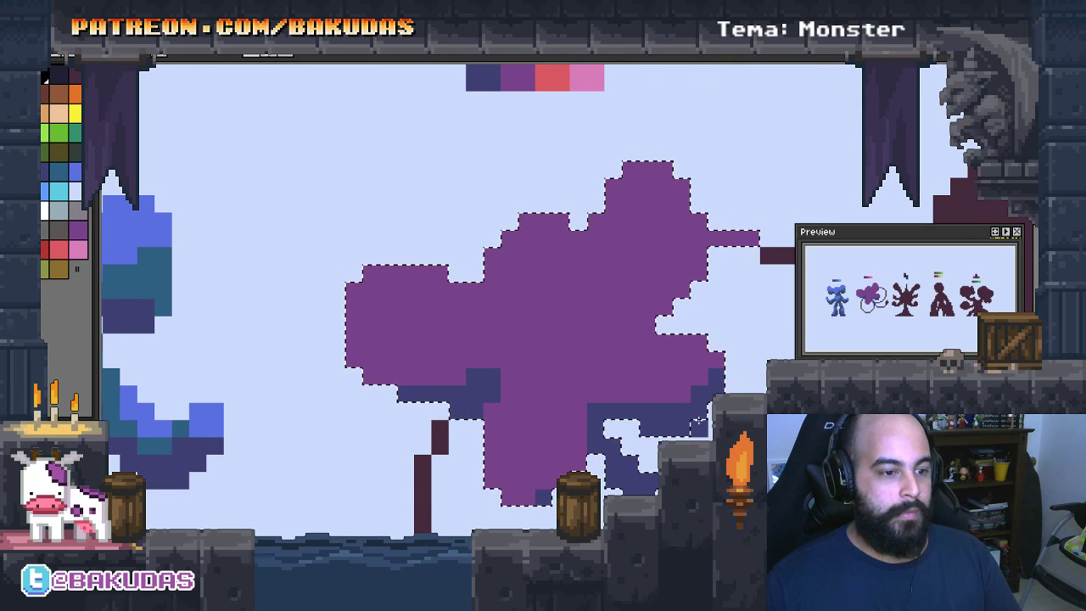
pyautogui.moveTo(700, 417); pyautogui.dragTo(746, 383)
pyautogui.moveTo(543, 463)
pyautogui.mouseDown()
pyautogui.moveTo(620, 468)
pyautogui.moveTo(642, 429)
pyautogui.mouseUp()
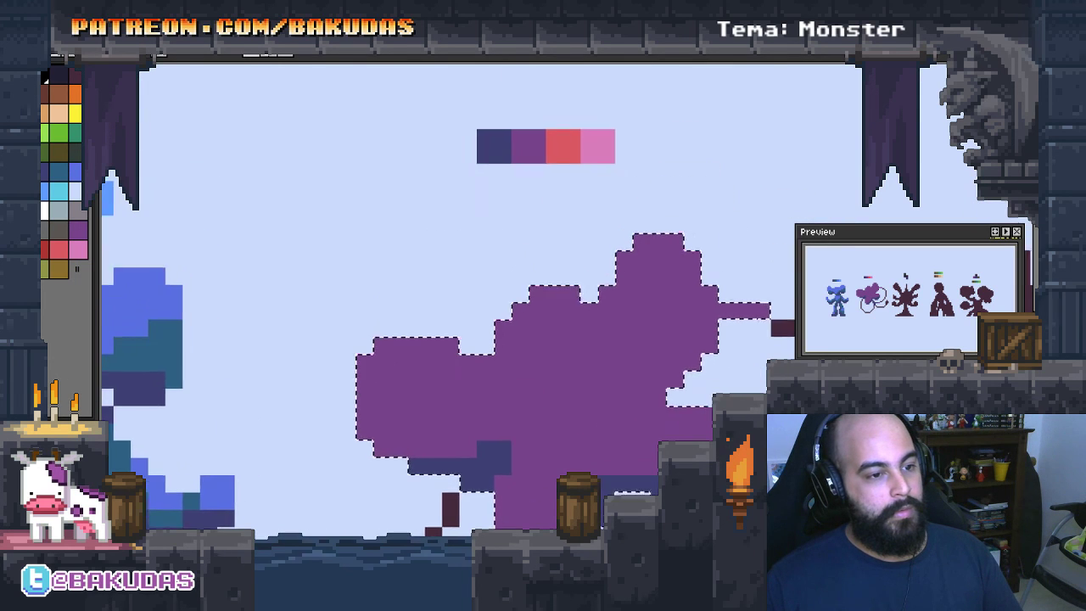
pyautogui.moveTo(711, 303)
pyautogui.mouseDown()
pyautogui.moveTo(673, 417)
pyautogui.moveTo(717, 335)
pyautogui.moveTo(733, 372)
pyautogui.mouseUp()
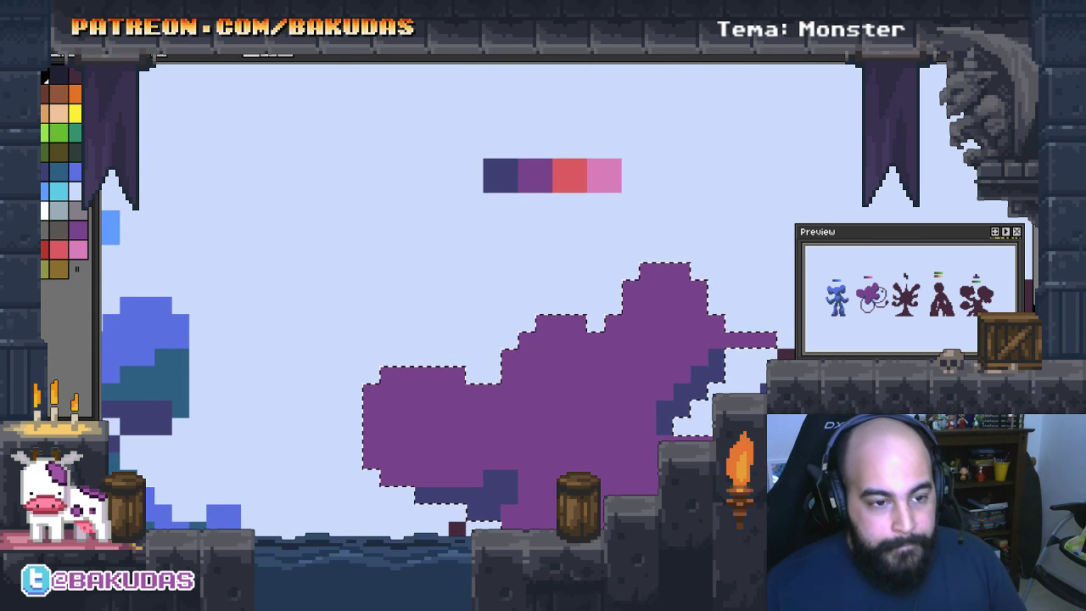
pyautogui.moveTo(604, 401); pyautogui.dragTo(622, 316)
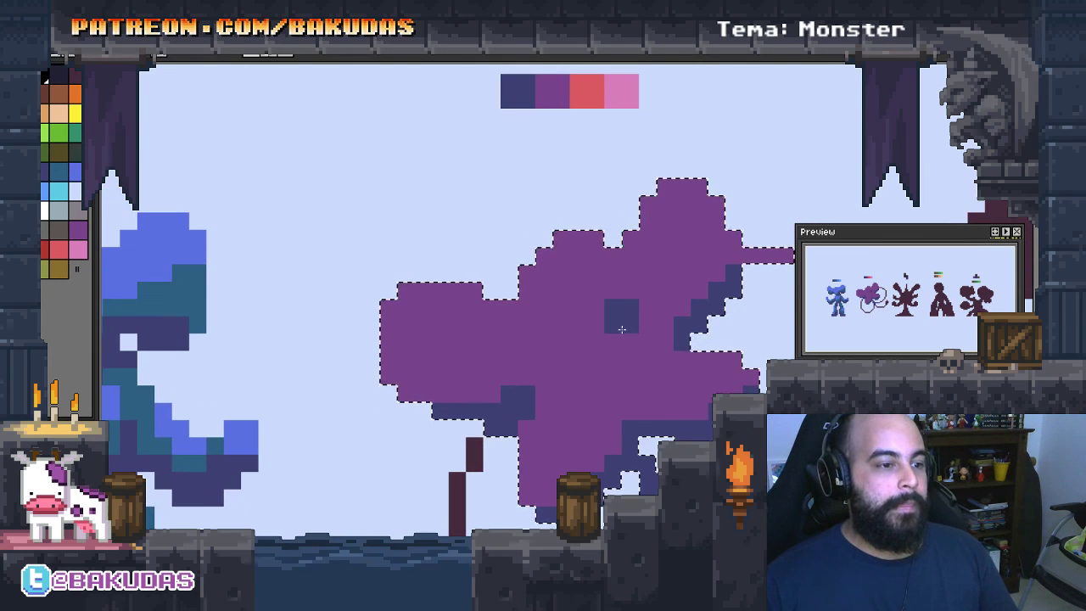
# Paint the purple monster's upper lobes red inside the selection, then deselect
pyautogui.scroll(3, 592, 255)
pyautogui.keyDown('alt'); pyautogui.click(589, 160); pyautogui.keyUp('alt')
pyautogui.scroll(-5, 535, 288)
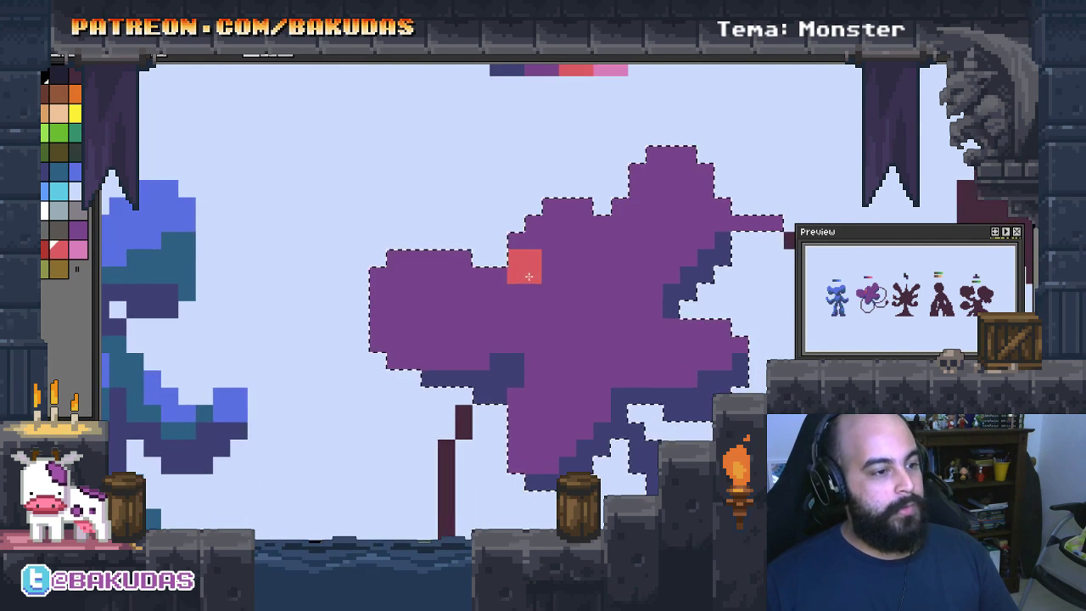
pyautogui.moveTo(406, 337); pyautogui.dragTo(443, 327)
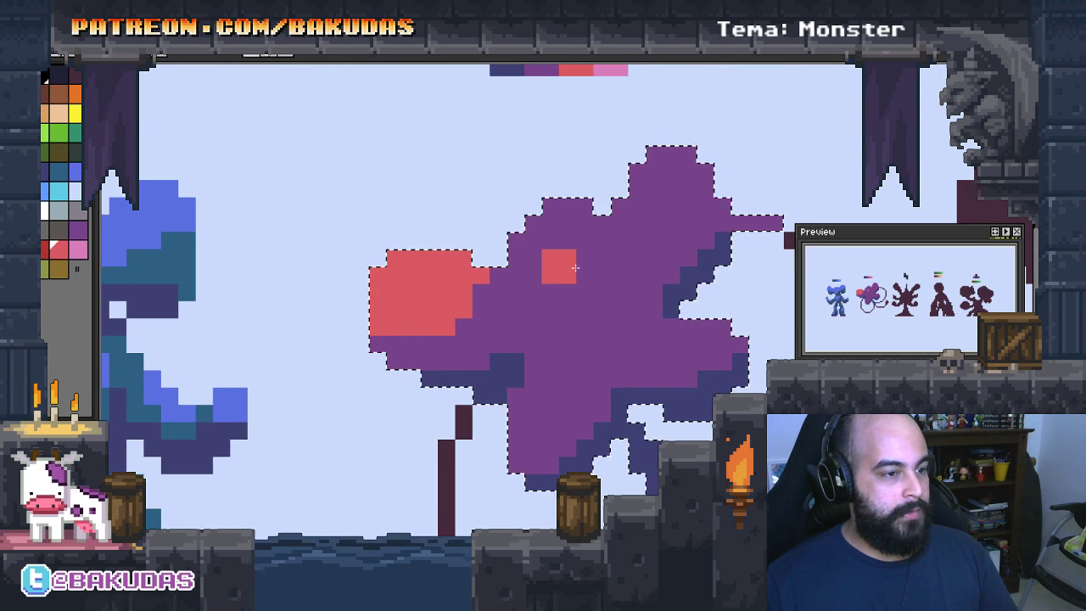
pyautogui.moveTo(576, 269)
pyautogui.mouseDown()
pyautogui.moveTo(587, 221)
pyautogui.moveTo(598, 294)
pyautogui.mouseUp()
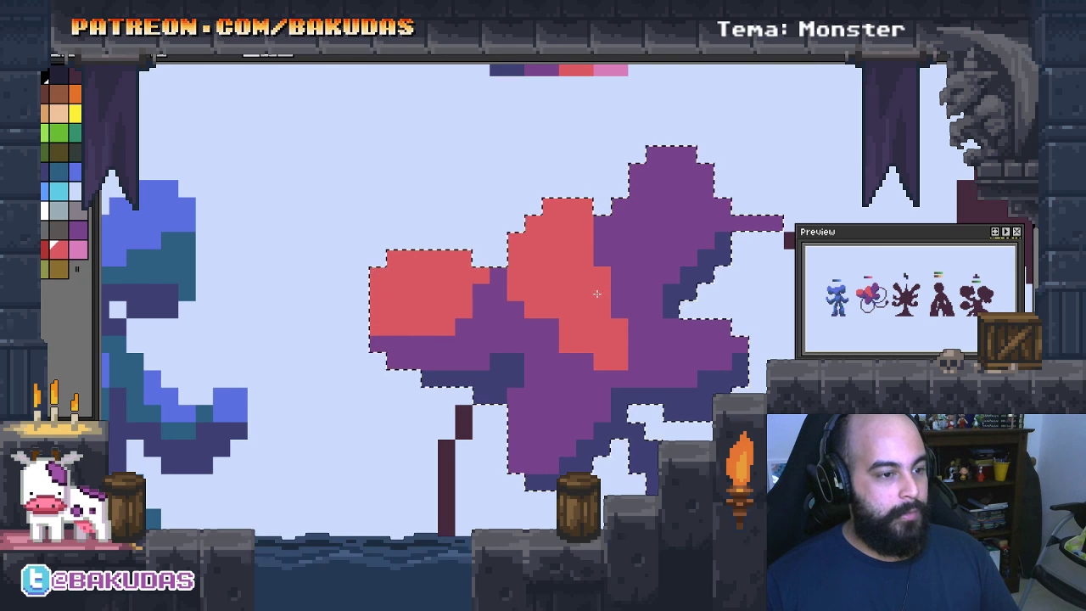
pyautogui.moveTo(639, 204)
pyautogui.mouseDown()
pyautogui.moveTo(700, 179)
pyautogui.moveTo(618, 208)
pyautogui.mouseUp()
pyautogui.moveTo(628, 280)
pyautogui.mouseDown()
pyautogui.moveTo(634, 400)
pyautogui.moveTo(658, 258)
pyautogui.mouseUp()
pyautogui.moveTo(535, 254); pyautogui.dragTo(583, 259)
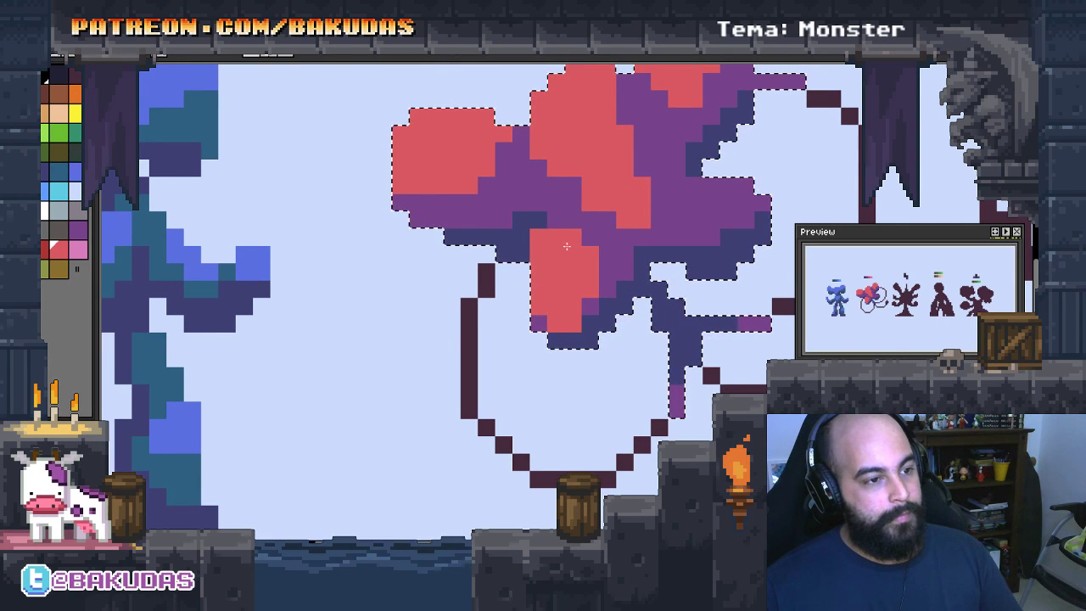
pyautogui.moveTo(566, 245); pyautogui.dragTo(564, 219)
pyautogui.moveTo(738, 211); pyautogui.dragTo(728, 217)
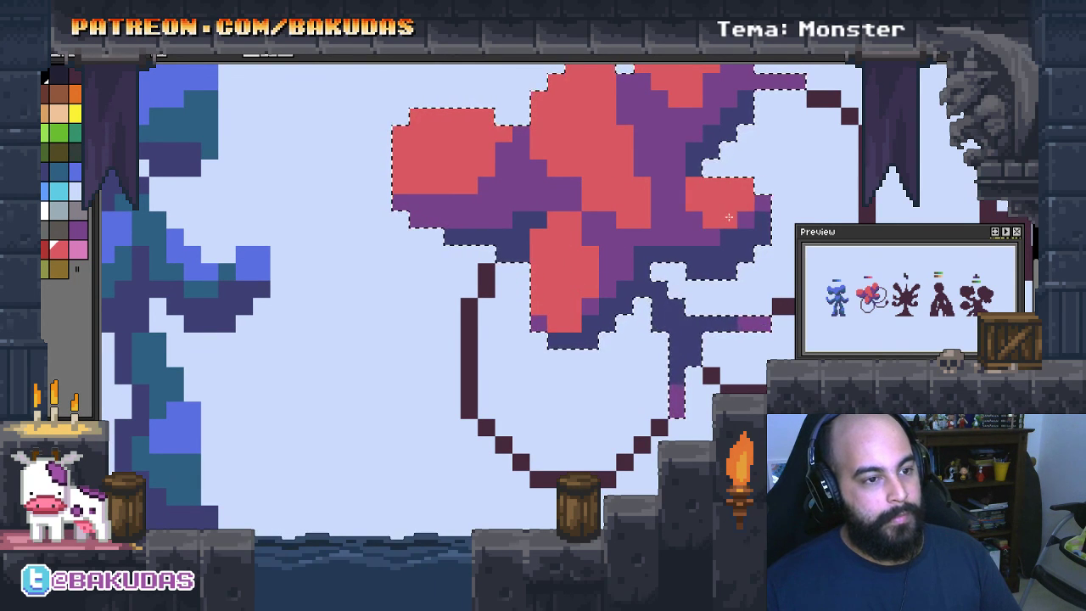
pyautogui.hotkey('ctrl', 'd')
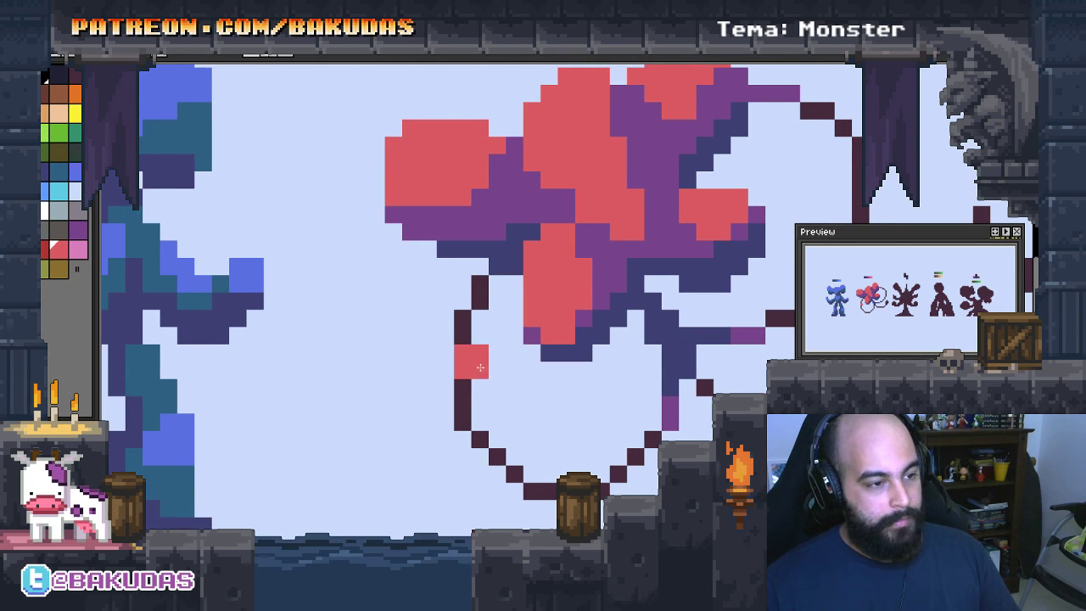
# Recolour the monster's curling tendril lines in red and purple
pyautogui.moveTo(435, 307); pyautogui.dragTo(429, 408)
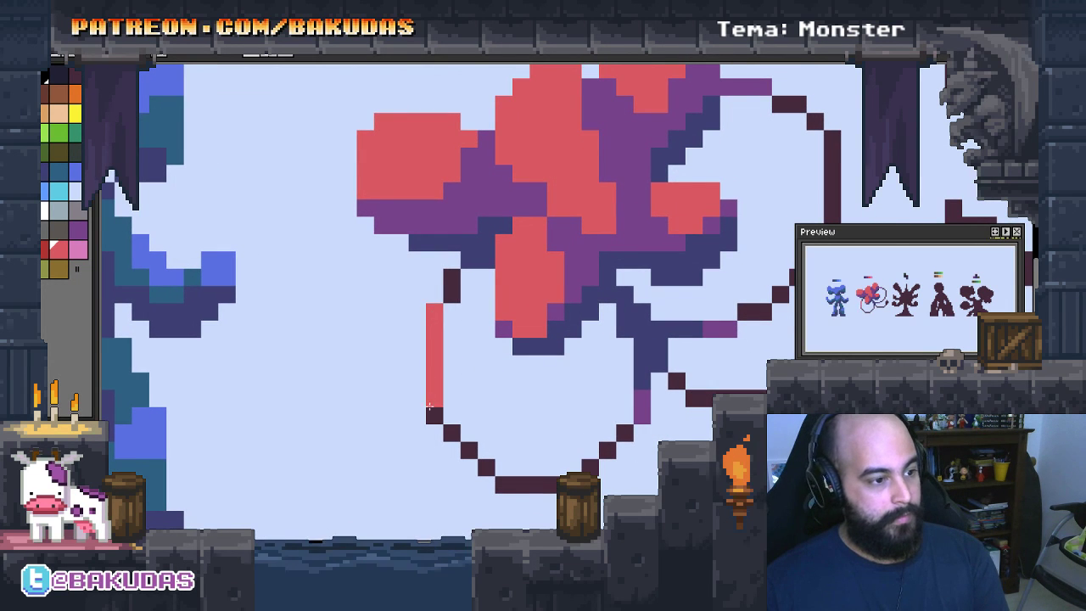
pyautogui.moveTo(484, 450); pyautogui.dragTo(401, 415)
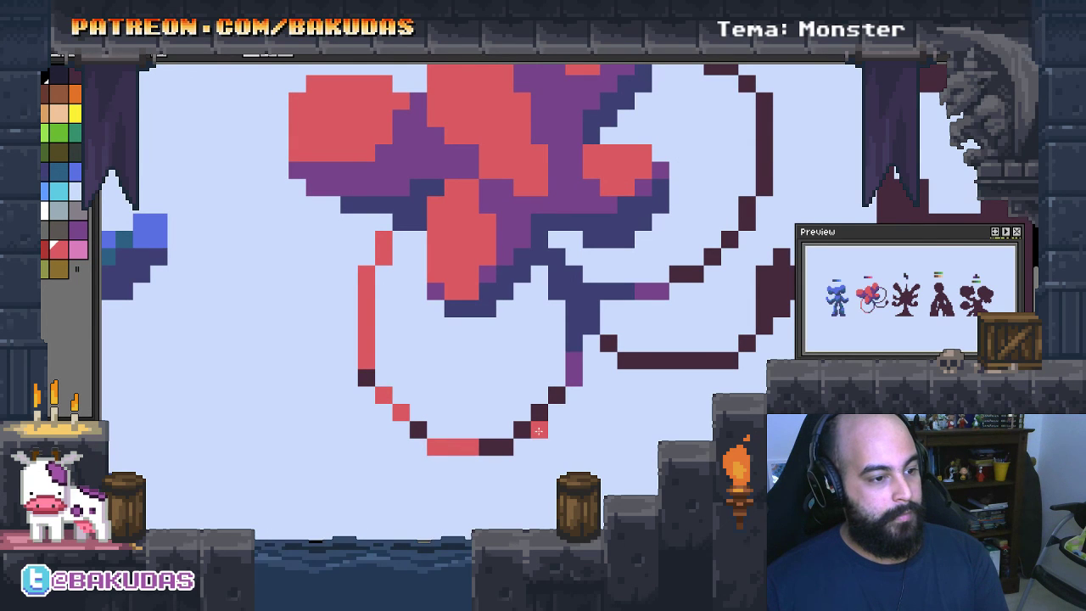
pyautogui.scroll(2, 549, 411)
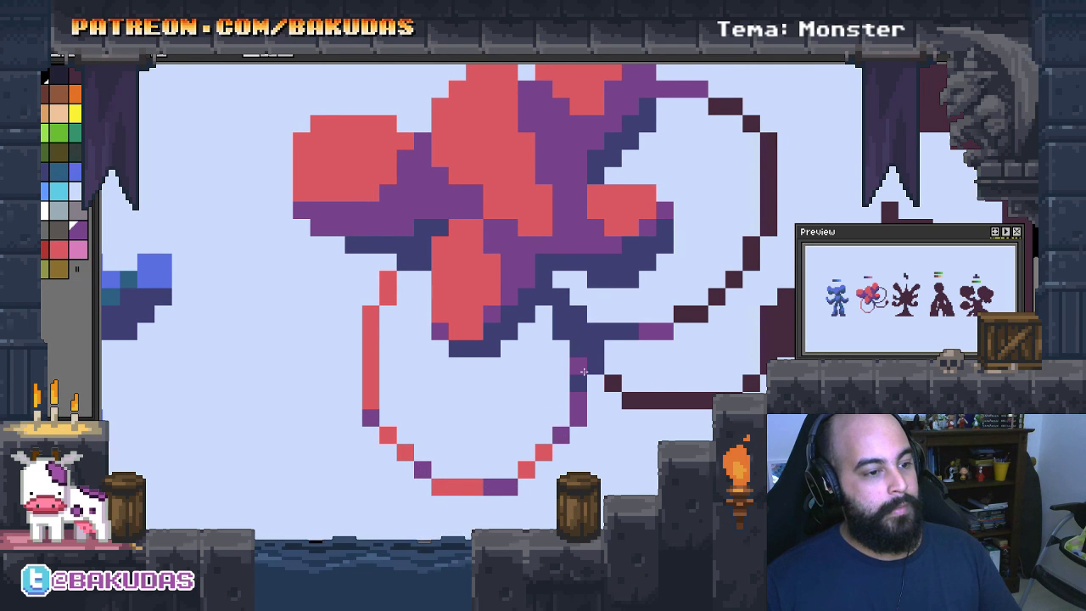
pyautogui.click(605, 405)
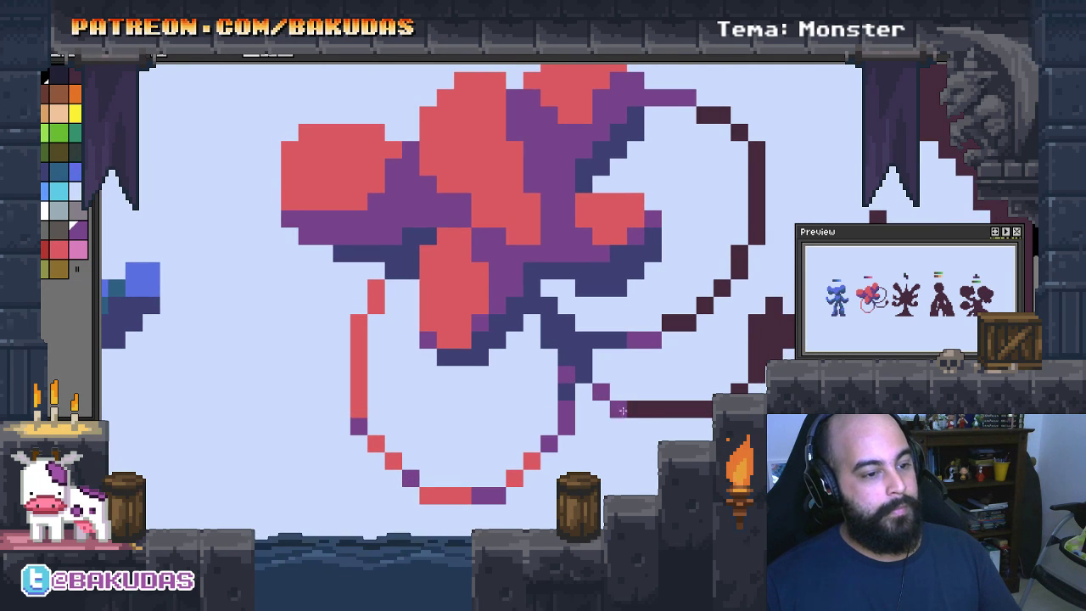
pyautogui.scroll(2, 686, 408)
pyautogui.hscroll(1, 551, 258)
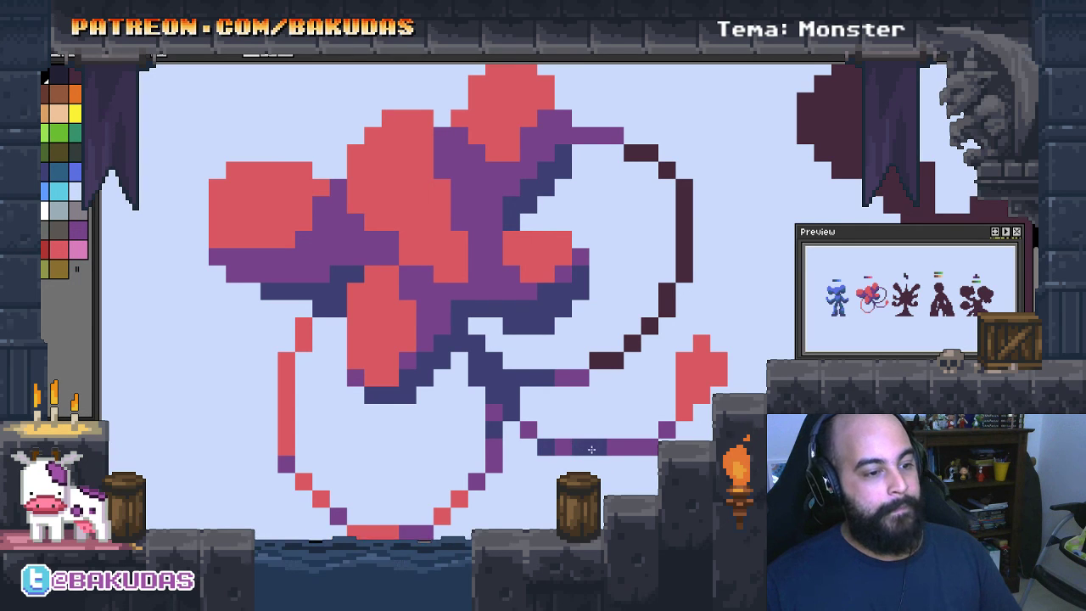
pyautogui.moveTo(576, 388); pyautogui.dragTo(578, 415)
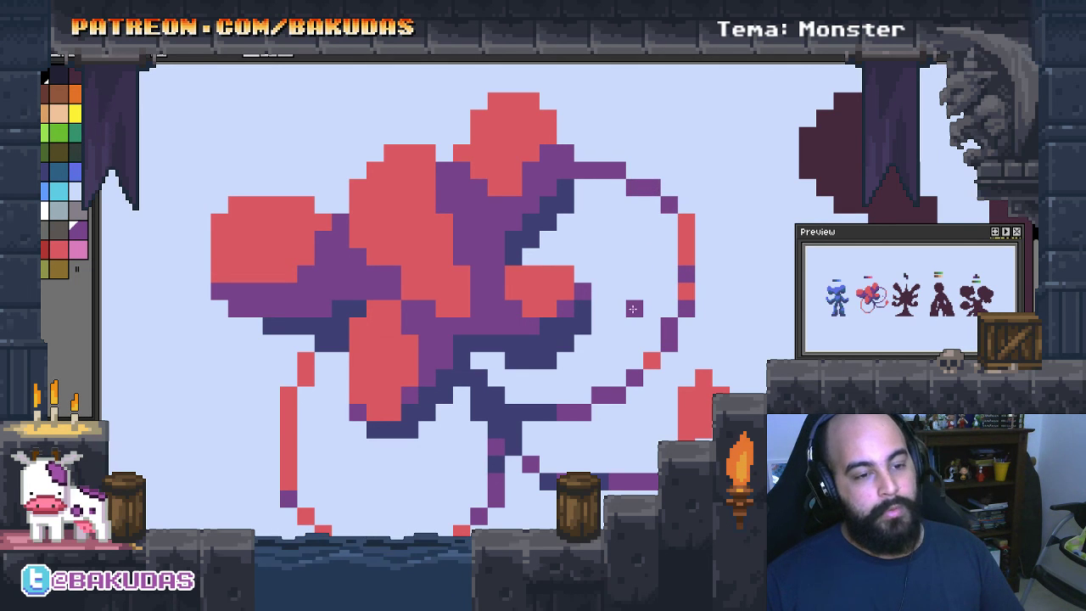
pyautogui.moveTo(633, 309); pyautogui.dragTo(580, 296)
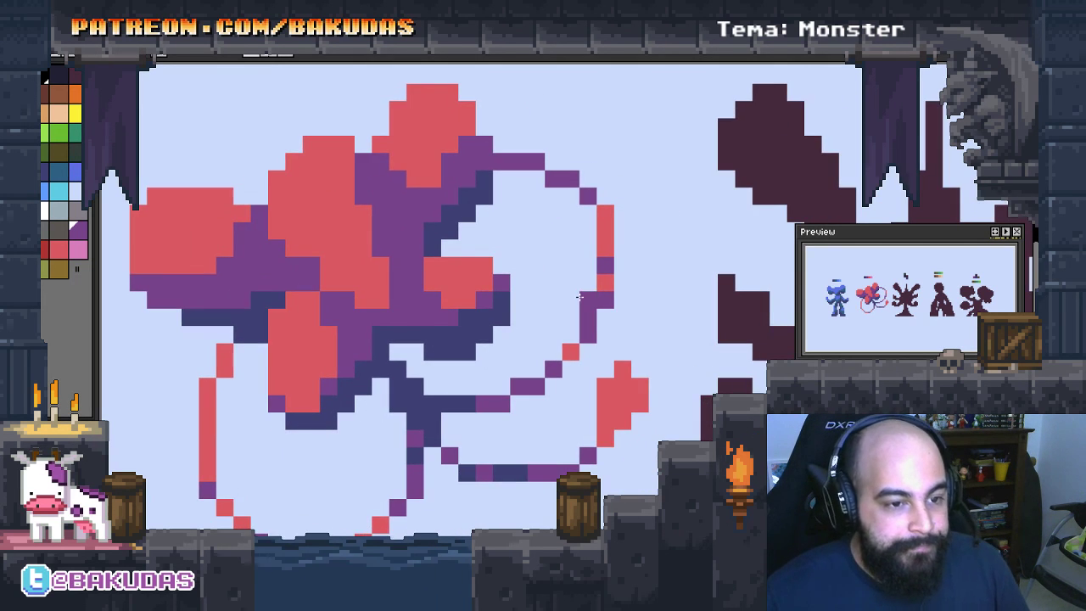
pyautogui.moveTo(346, 557); pyautogui.dragTo(438, 392)
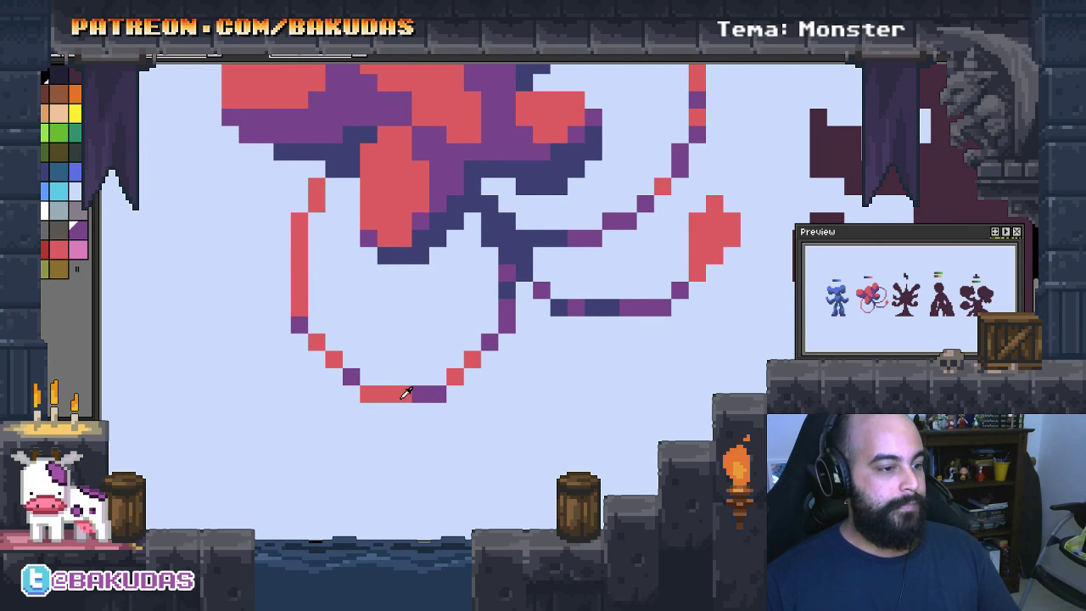
pyautogui.scroll(-2, 505, 285)
# Zoom out over the sketches, then zoom and centre on the third monster's swatch block
pyautogui.scroll(-2, 526, 323)
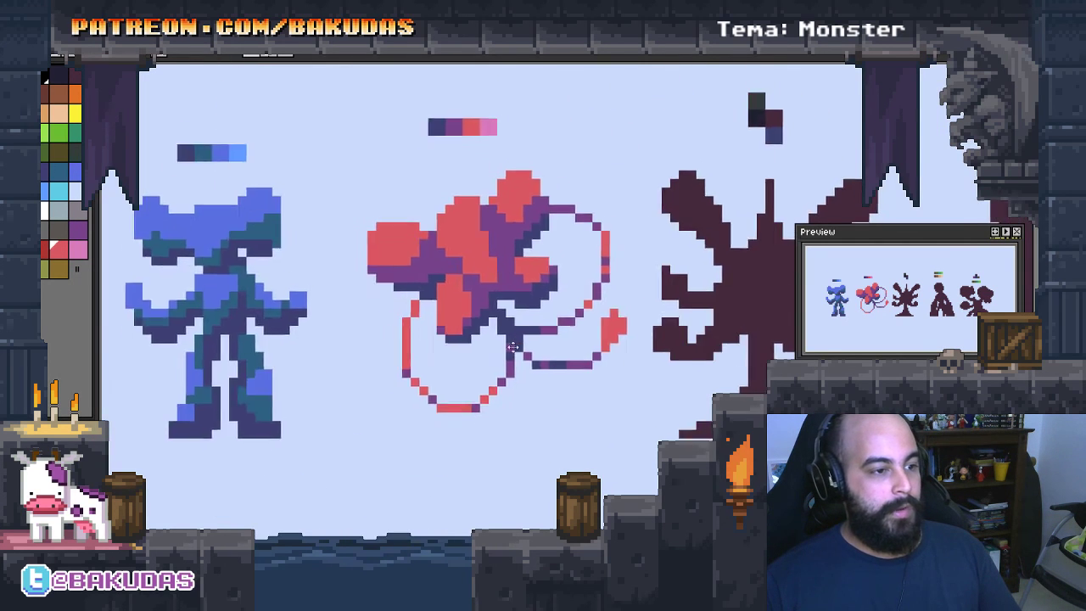
pyautogui.scroll(1, 559, 355)
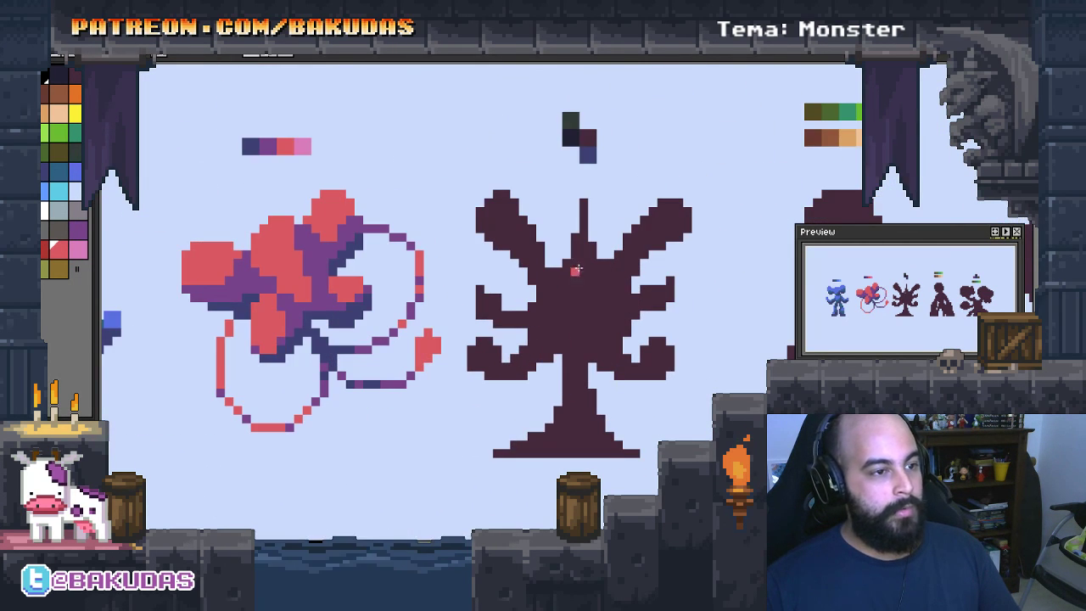
pyautogui.moveTo(574, 279); pyautogui.dragTo(577, 294)
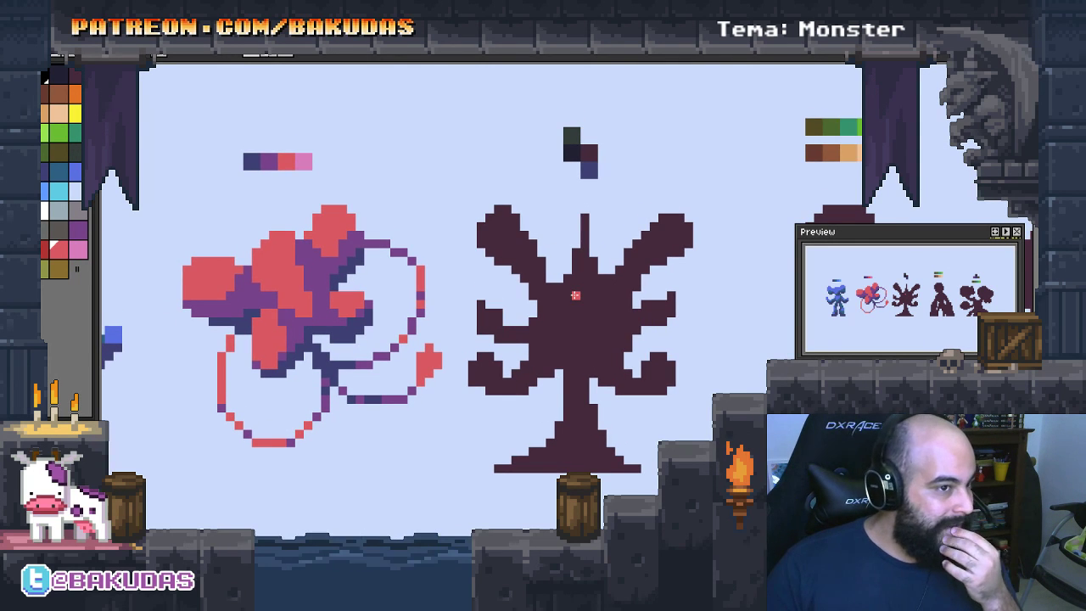
pyautogui.scroll(4, 593, 164)
pyautogui.moveTo(593, 164)
pyautogui.mouseDown()
pyautogui.moveTo(579, 322)
pyautogui.moveTo(564, 346)
pyautogui.mouseUp()
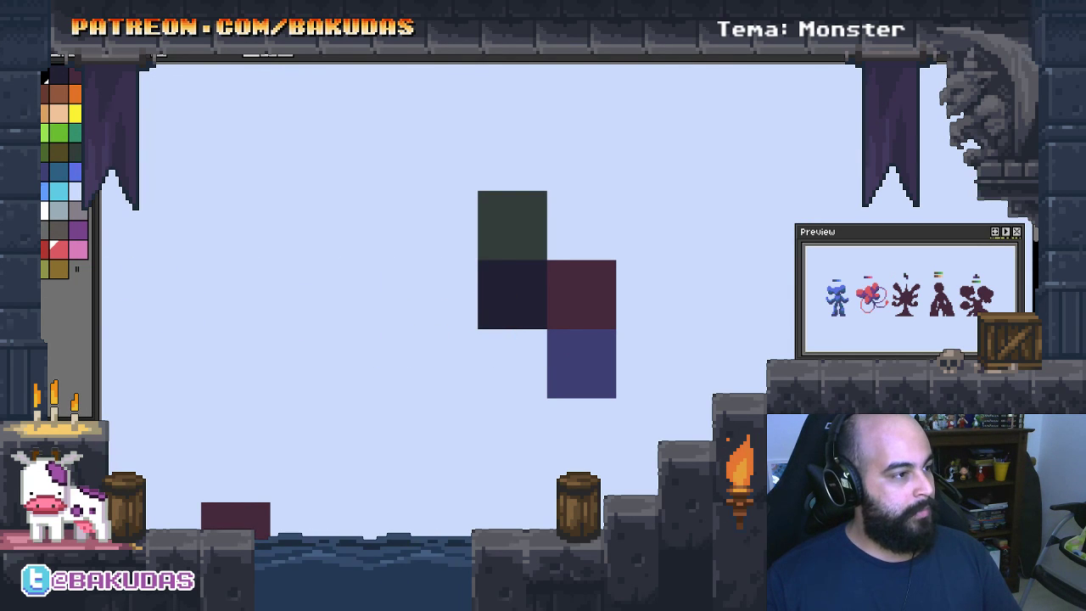
# Recolour the top swatch block olive and the lower-left block dark green
pyautogui.click(64, 158)
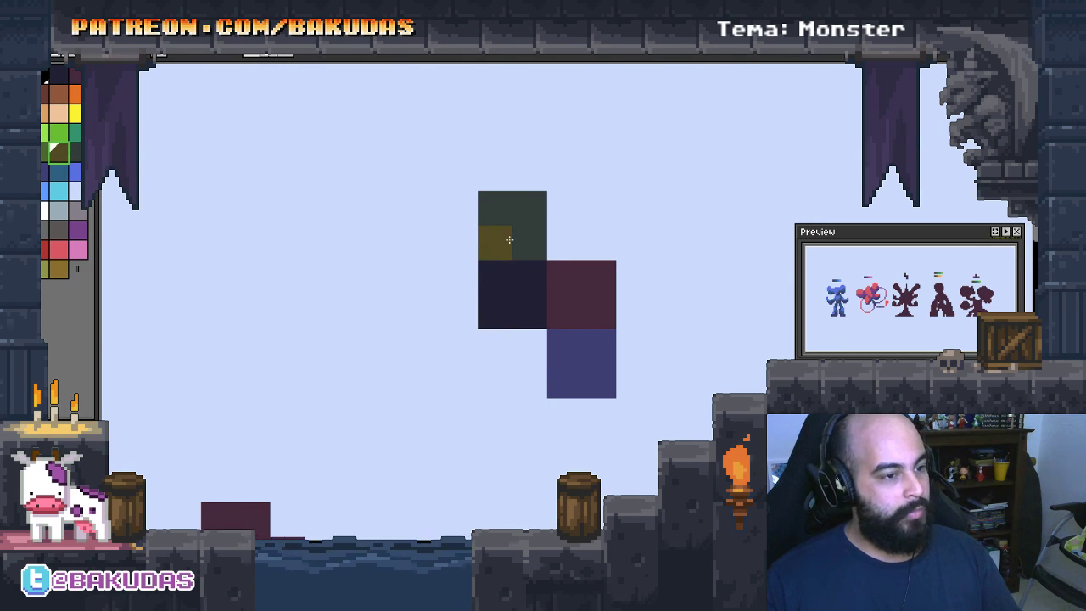
pyautogui.moveTo(509, 239); pyautogui.dragTo(530, 236)
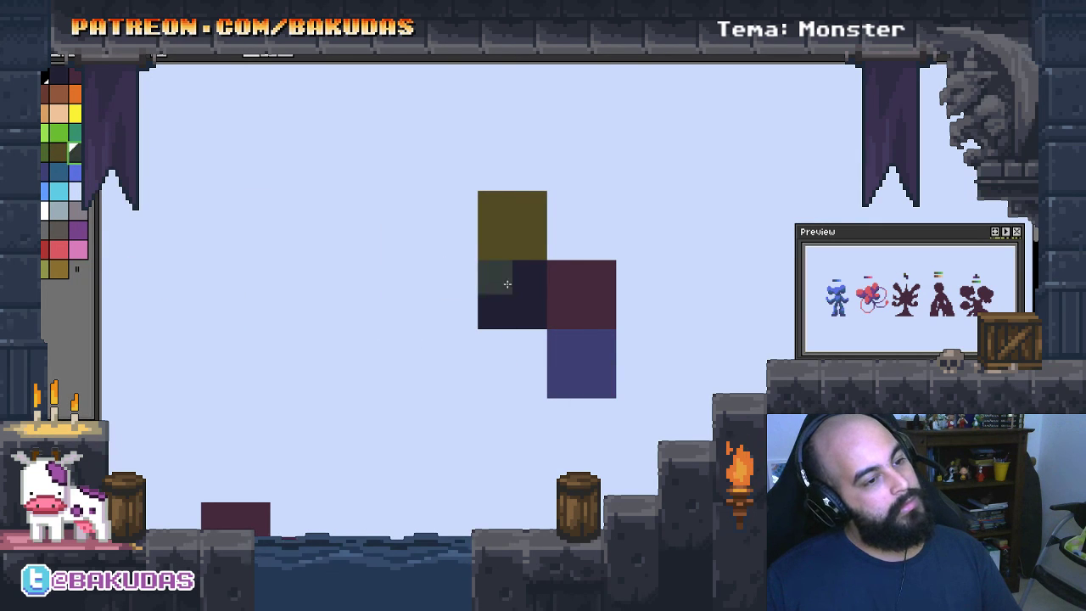
pyautogui.moveTo(495, 306); pyautogui.dragTo(526, 314)
pyautogui.hscroll(2, 482, 442)
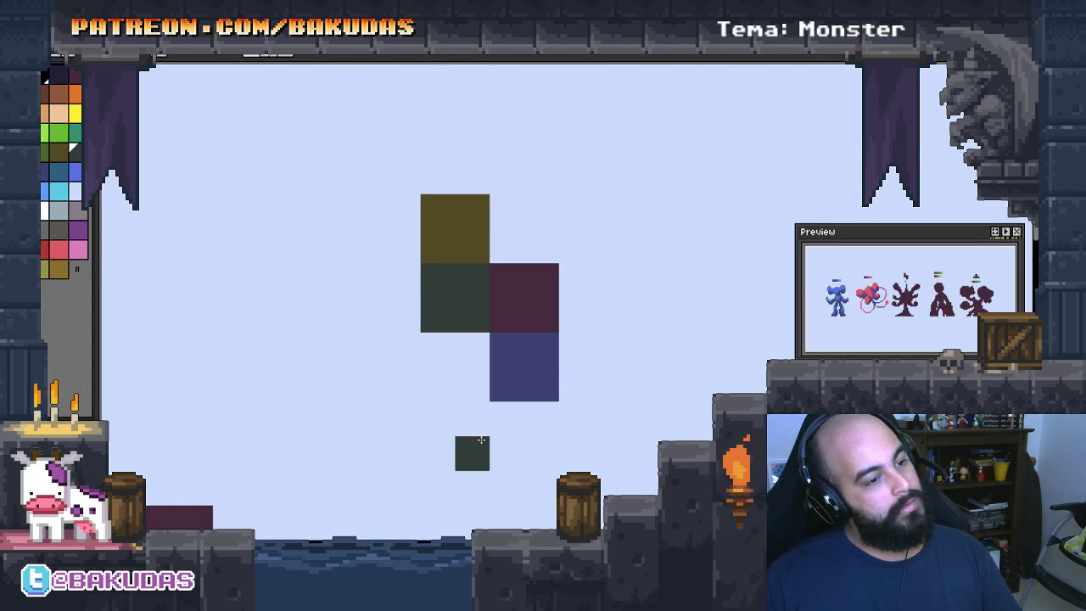
# Paint over the maroon swatch in grey and the blue swatch in lighter grey
pyautogui.click(58, 229)
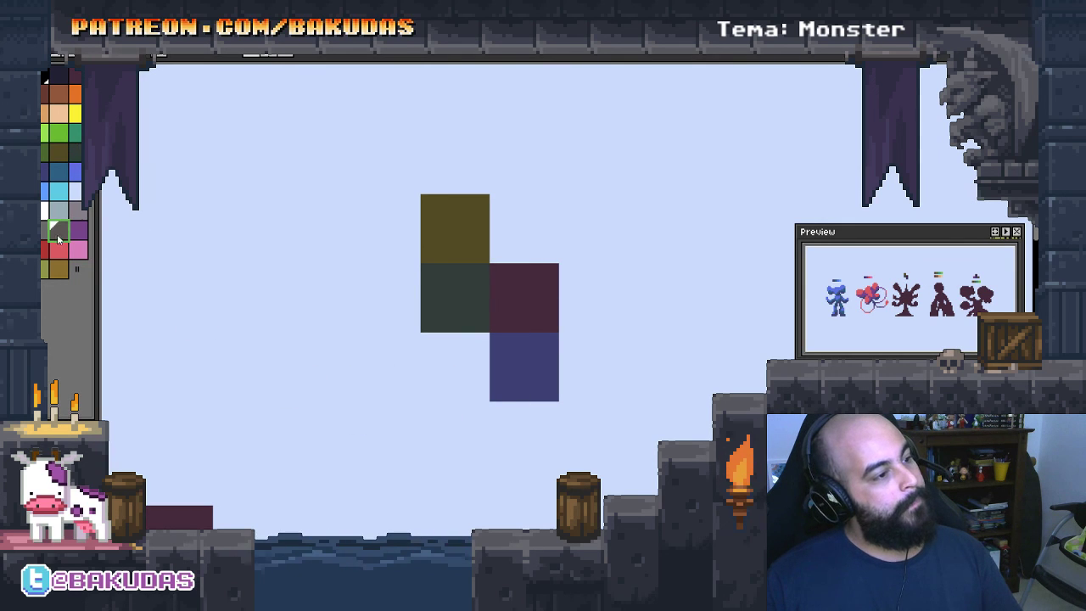
pyautogui.click(501, 281)
pyautogui.moveTo(496, 299); pyautogui.dragTo(537, 298)
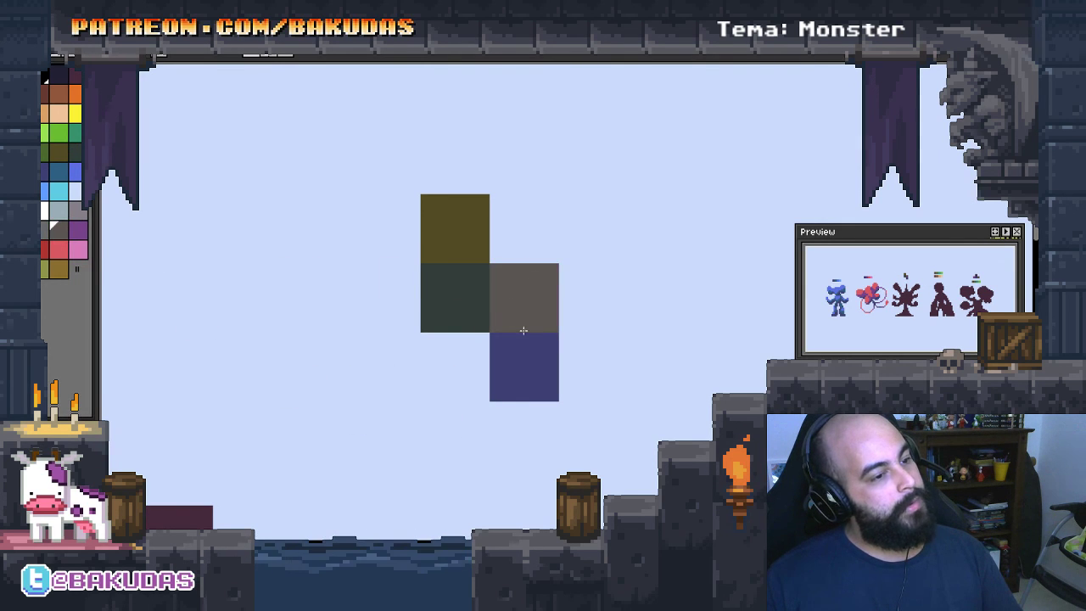
pyautogui.click(49, 230)
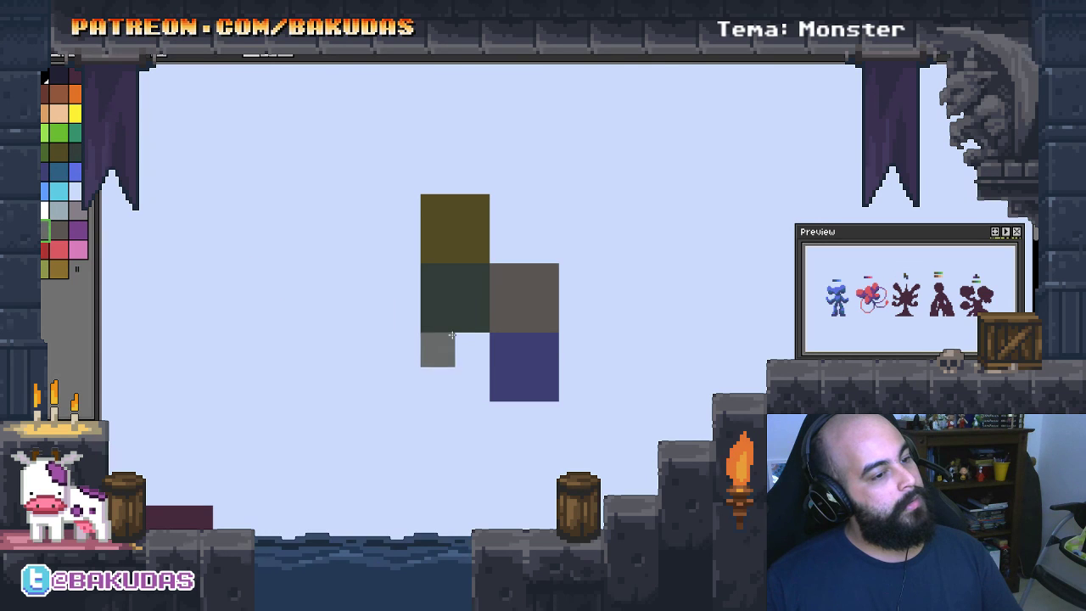
pyautogui.click(505, 348)
pyautogui.moveTo(504, 346); pyautogui.dragTo(544, 353)
pyautogui.click(542, 384)
pyautogui.moveTo(680, 351); pyautogui.dragTo(782, 355)
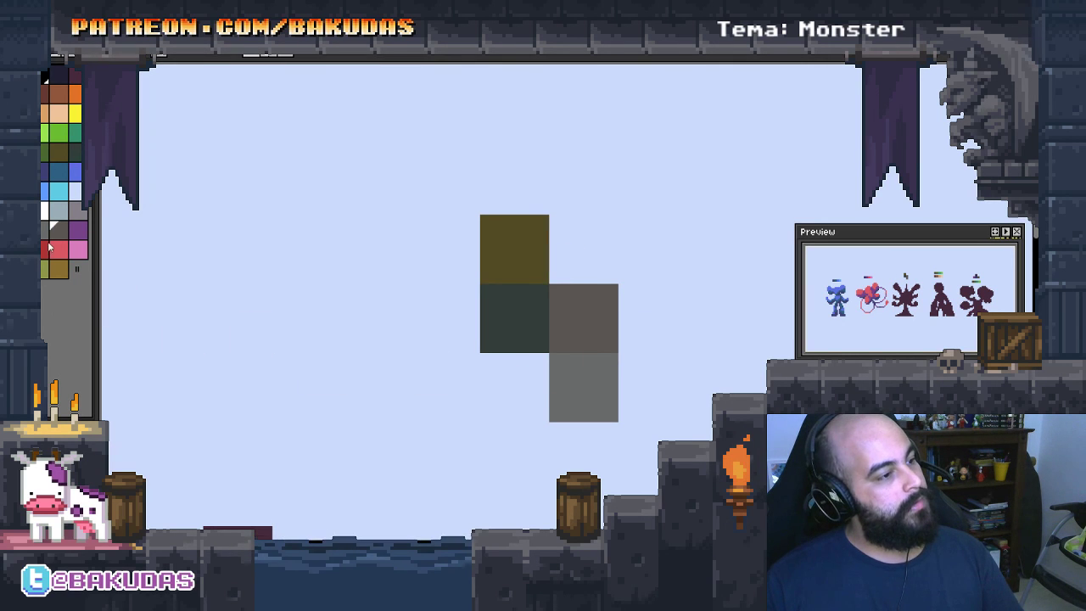
# Stack light-grey and pale blue-grey swatches above the olive block, clearing the side swatches
pyautogui.click(81, 213)
pyautogui.moveTo(500, 197); pyautogui.dragTo(497, 163)
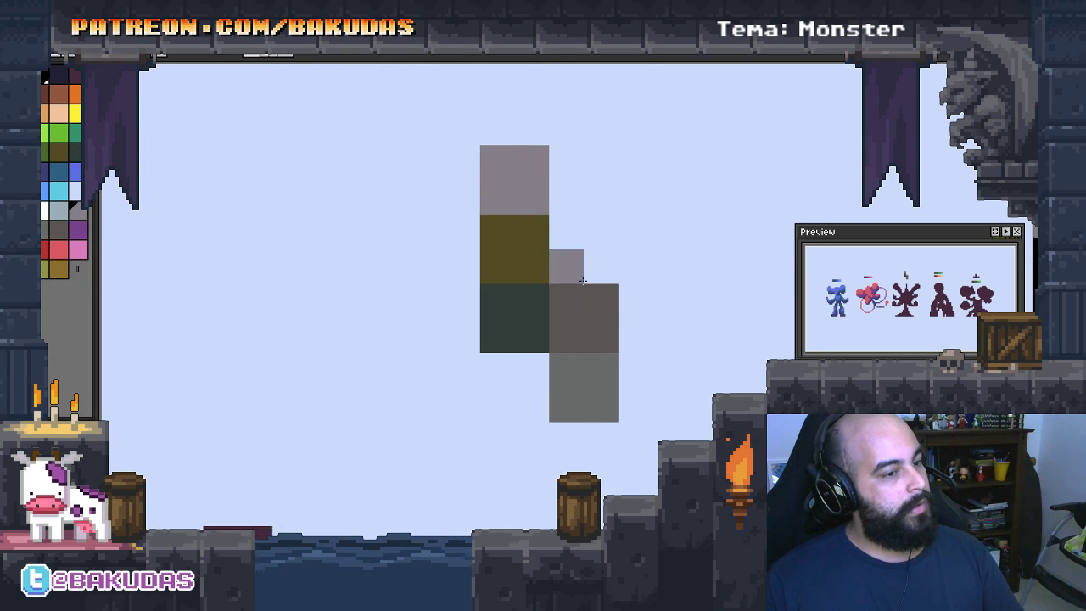
pyautogui.moveTo(583, 280)
pyautogui.mouseDown()
pyautogui.moveTo(568, 388)
pyautogui.moveTo(602, 300)
pyautogui.moveTo(603, 392)
pyautogui.mouseUp()
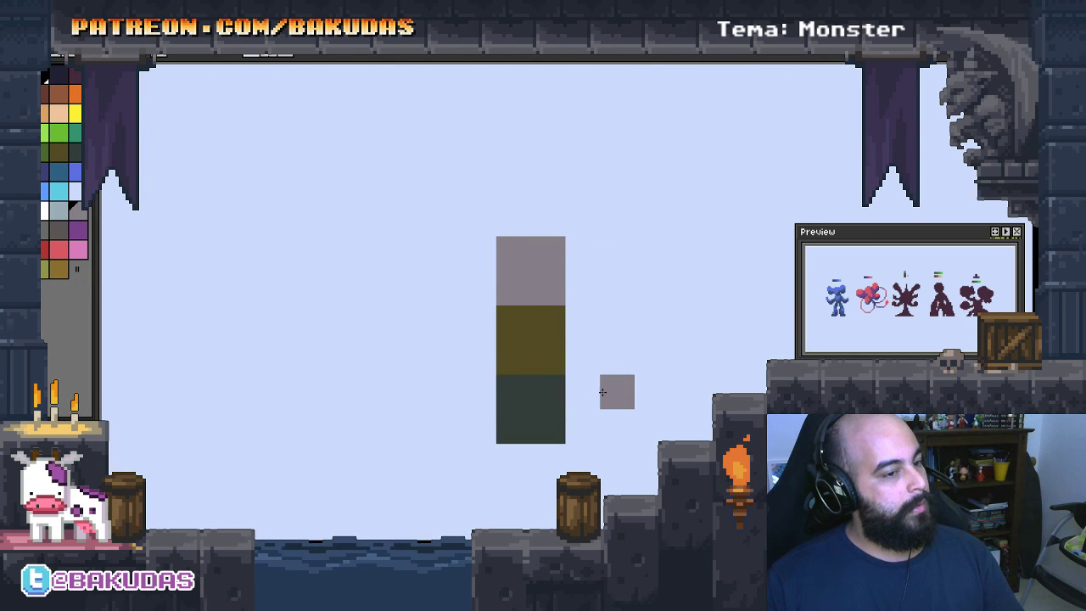
pyautogui.click(58, 210)
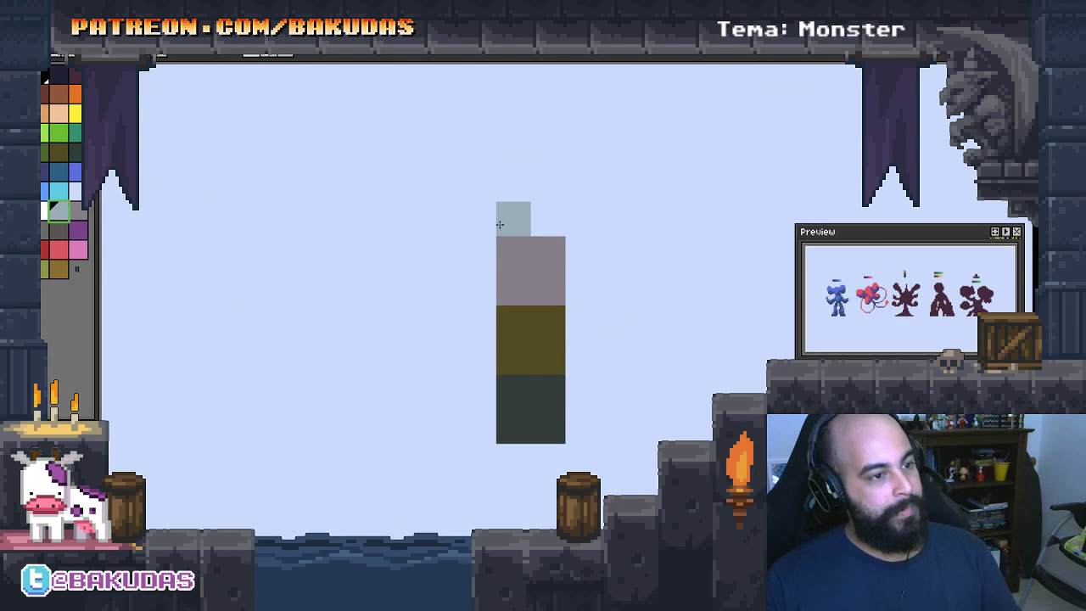
pyautogui.moveTo(500, 224); pyautogui.dragTo(513, 153)
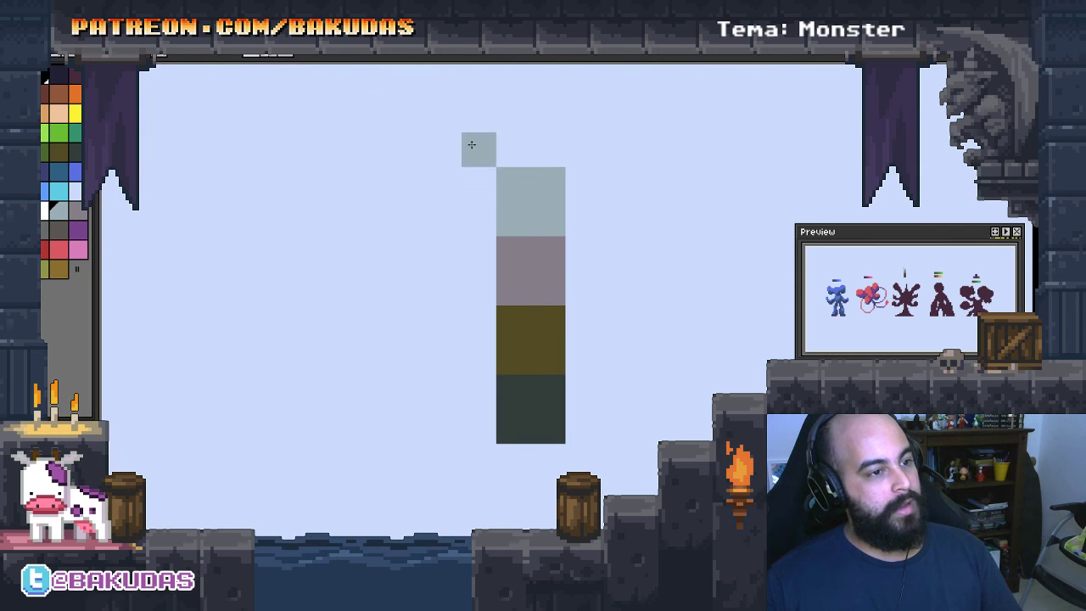
pyautogui.scroll(-4, 540, 235)
# Bucket-fill the dark third monster silhouette with olive
pyautogui.scroll(1, 566, 291)
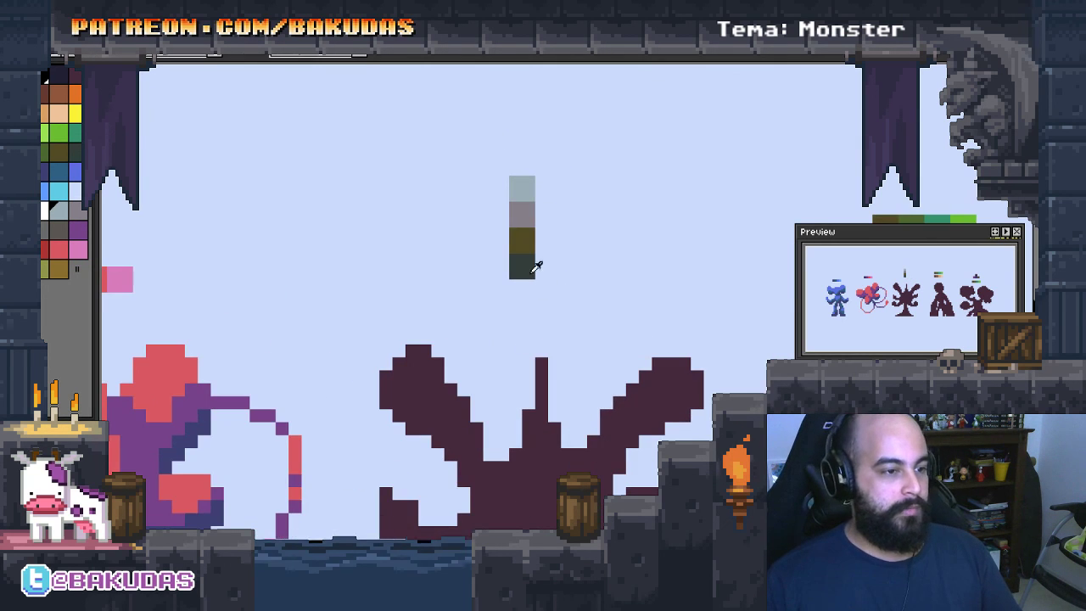
pyautogui.scroll(-1, 594, 254)
pyautogui.click(595, 288)
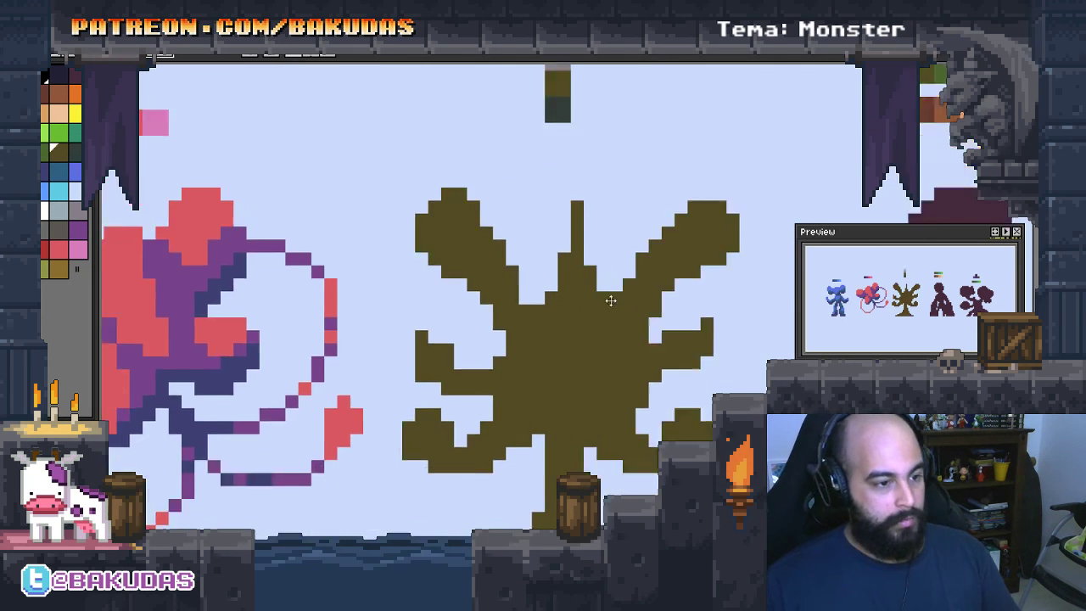
pyautogui.scroll(-1, 607, 278)
pyautogui.scroll(1, 608, 277)
pyautogui.scroll(1, 611, 157)
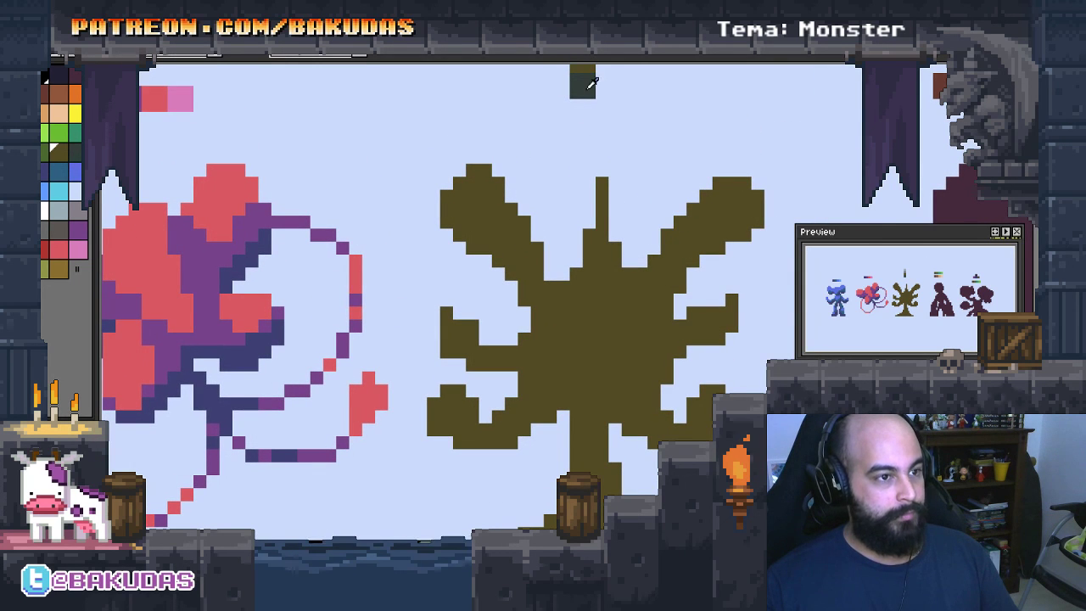
pyautogui.scroll(-1, 626, 303)
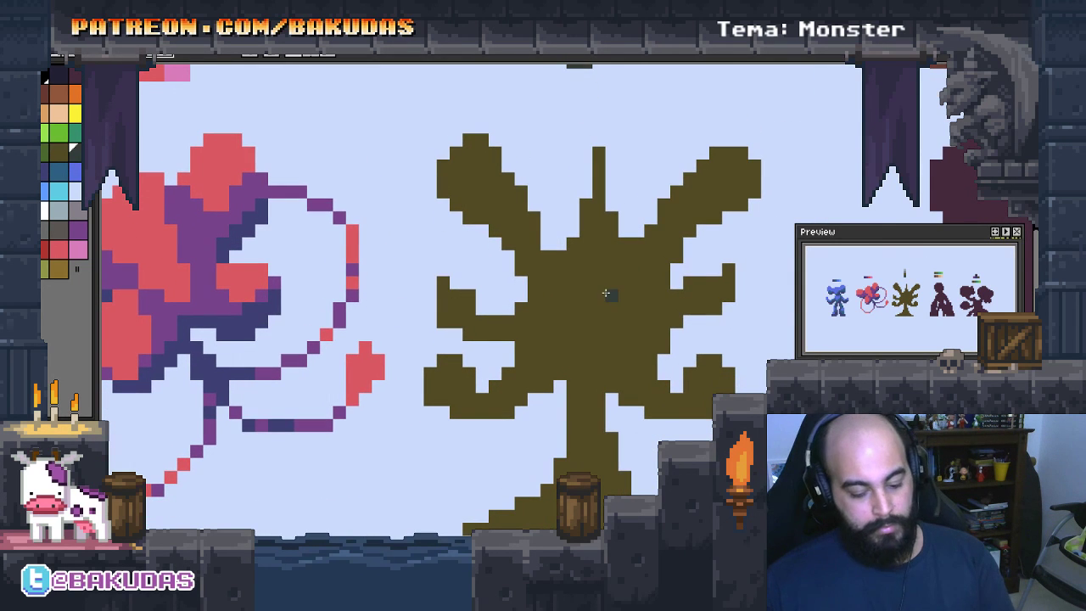
# Magic-wand select the olive monster and shade its lower-left arm and bottom edge dark green
pyautogui.click(598, 335)
pyautogui.scroll(-1, 602, 316)
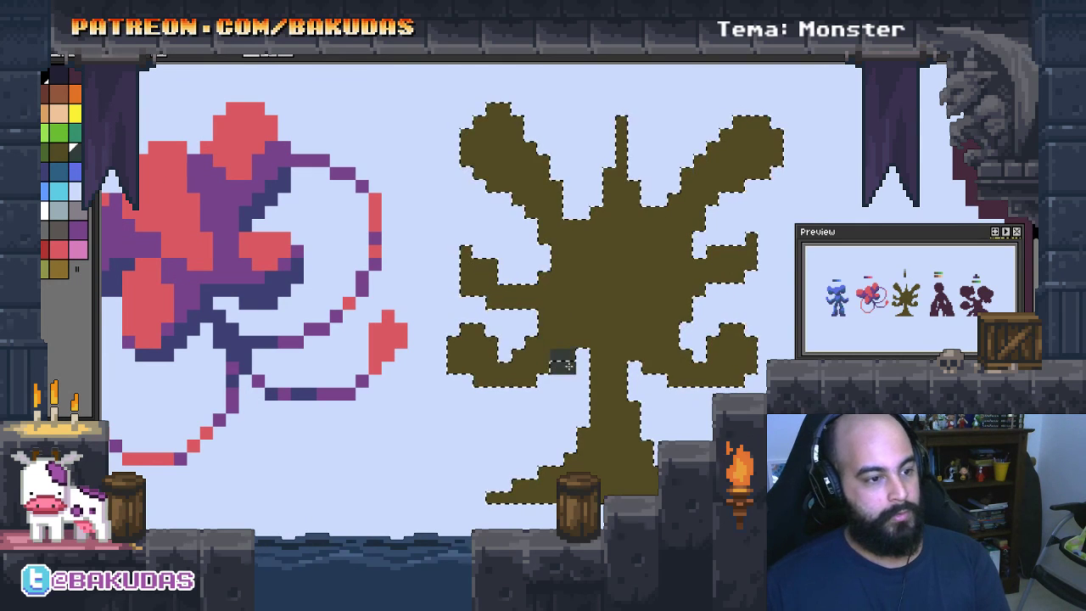
pyautogui.moveTo(573, 352); pyautogui.dragTo(489, 380)
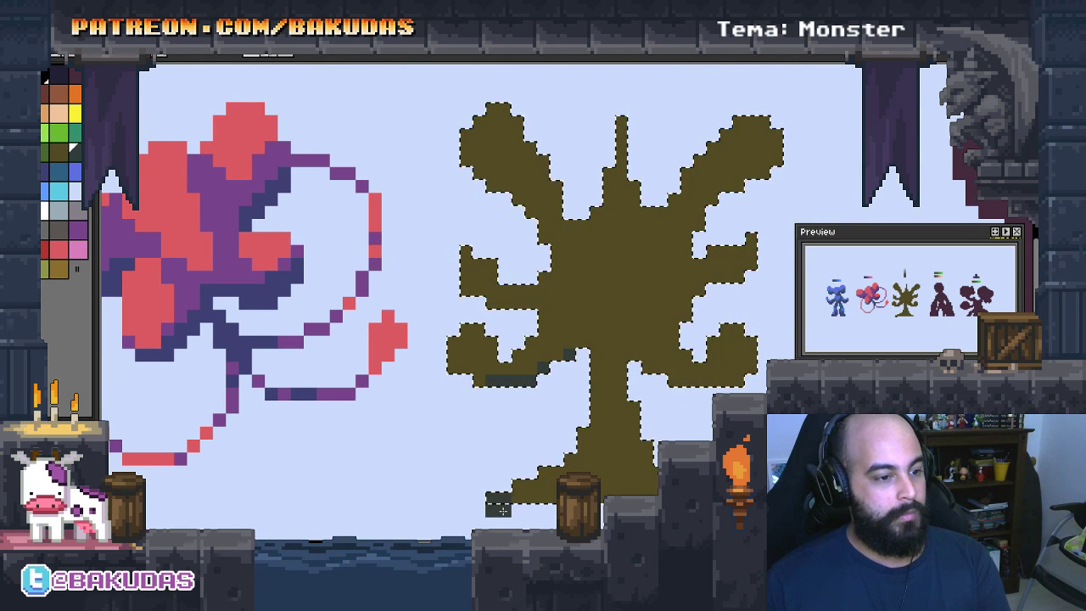
pyautogui.moveTo(503, 509); pyautogui.dragTo(632, 478)
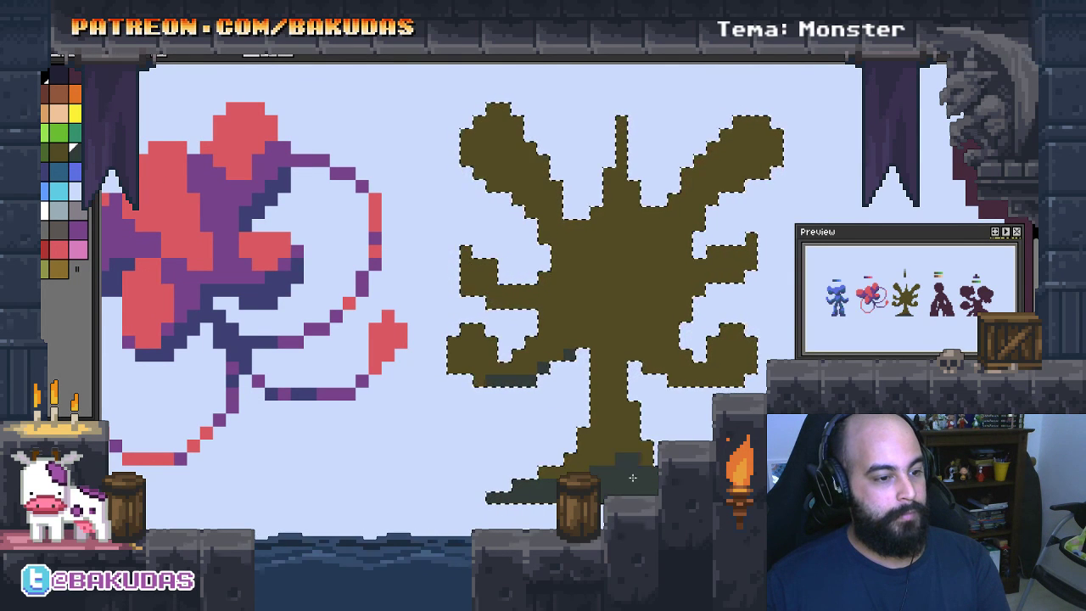
pyautogui.scroll(1, 738, 375)
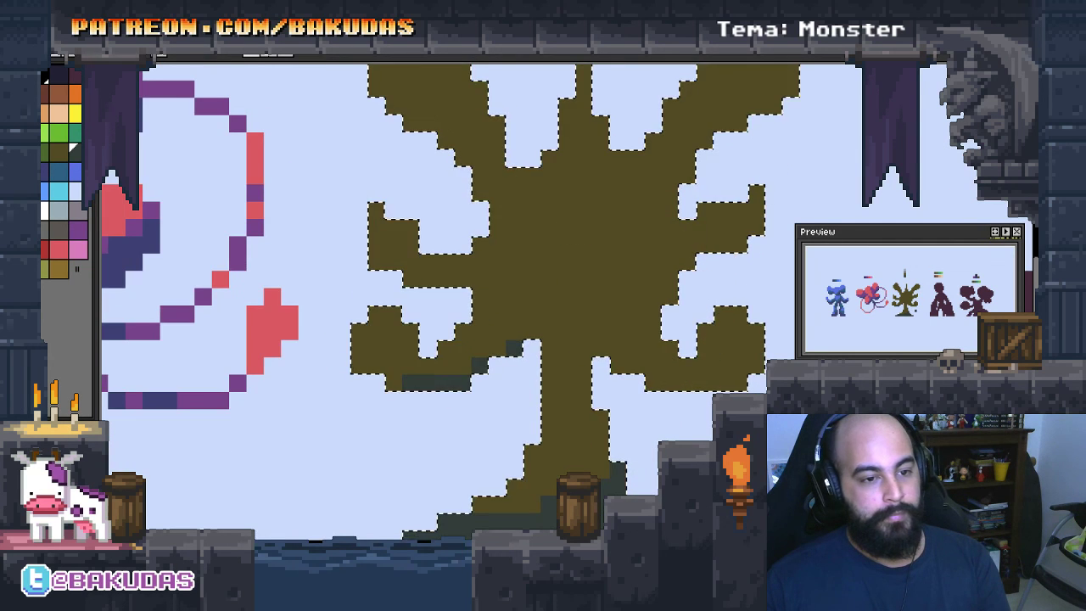
# Shade the trunk and right arm dark green, undoing and touching up stray strokes
pyautogui.moveTo(551, 433)
pyautogui.mouseDown()
pyautogui.moveTo(617, 395)
pyautogui.moveTo(598, 384)
pyautogui.moveTo(608, 387)
pyautogui.mouseUp()
pyautogui.hotkey('ctrl', 'z')
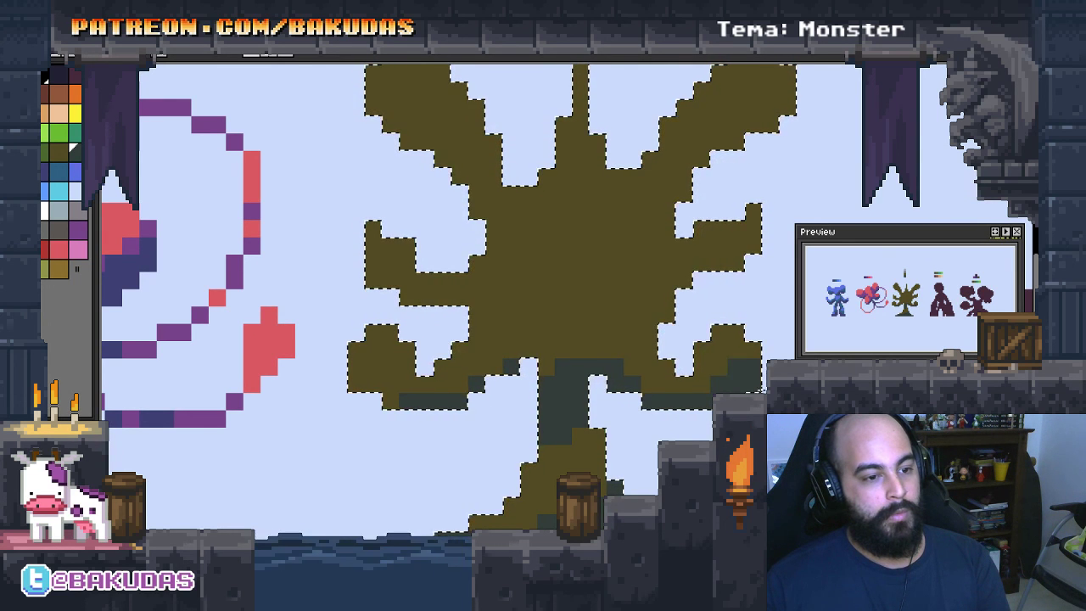
pyautogui.moveTo(693, 310)
pyautogui.mouseDown()
pyautogui.moveTo(670, 344)
pyautogui.moveTo(743, 318)
pyautogui.moveTo(740, 336)
pyautogui.mouseUp()
pyautogui.moveTo(720, 300); pyautogui.dragTo(696, 300)
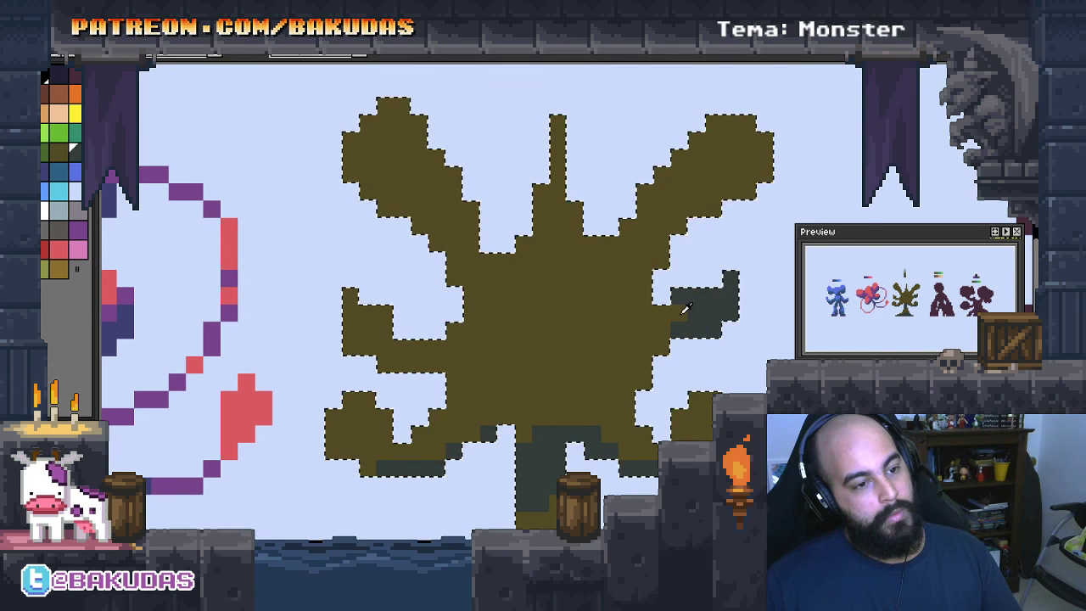
pyautogui.moveTo(696, 300)
pyautogui.mouseDown()
pyautogui.moveTo(694, 335)
pyautogui.moveTo(674, 280)
pyautogui.mouseUp()
pyautogui.press('x')
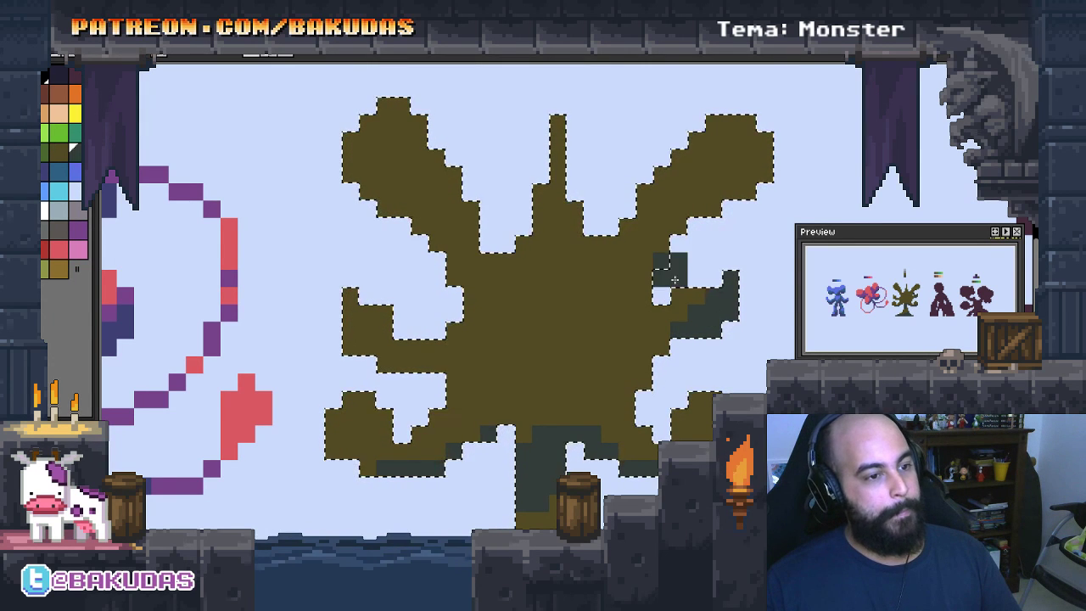
# Shade the right arm's top and notch, and add a large dark-green patch across the body centre
pyautogui.moveTo(768, 174); pyautogui.dragTo(785, 140)
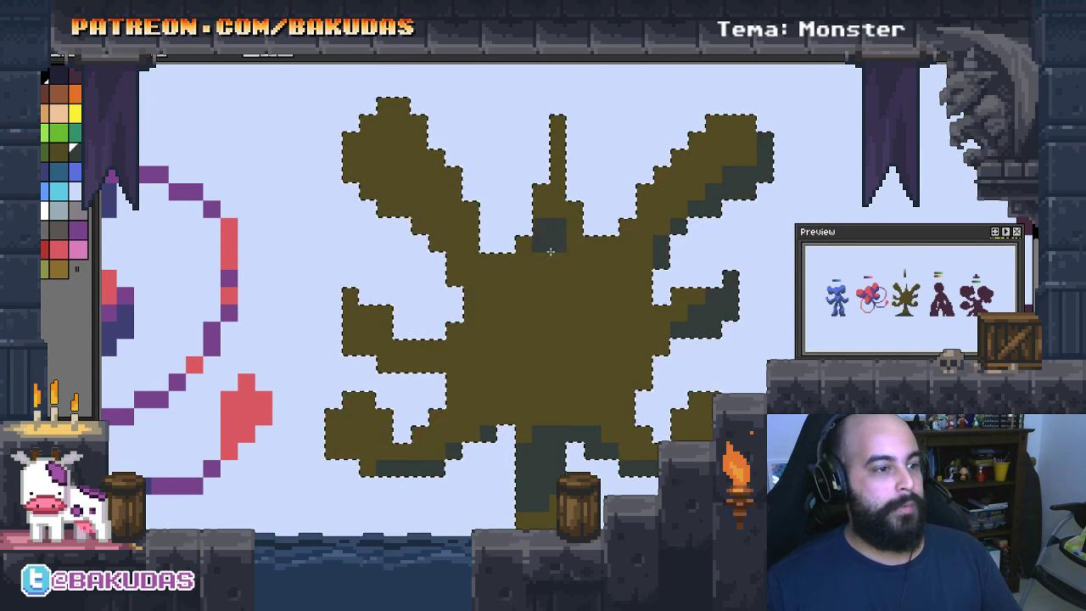
pyautogui.moveTo(601, 388); pyautogui.dragTo(655, 417)
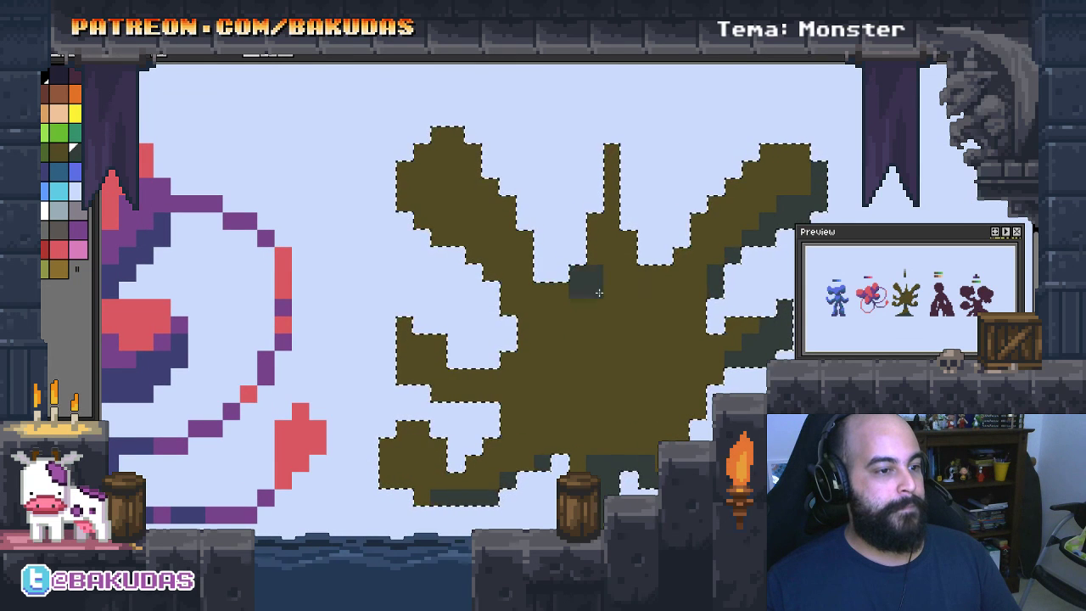
pyautogui.moveTo(571, 270); pyautogui.dragTo(628, 263)
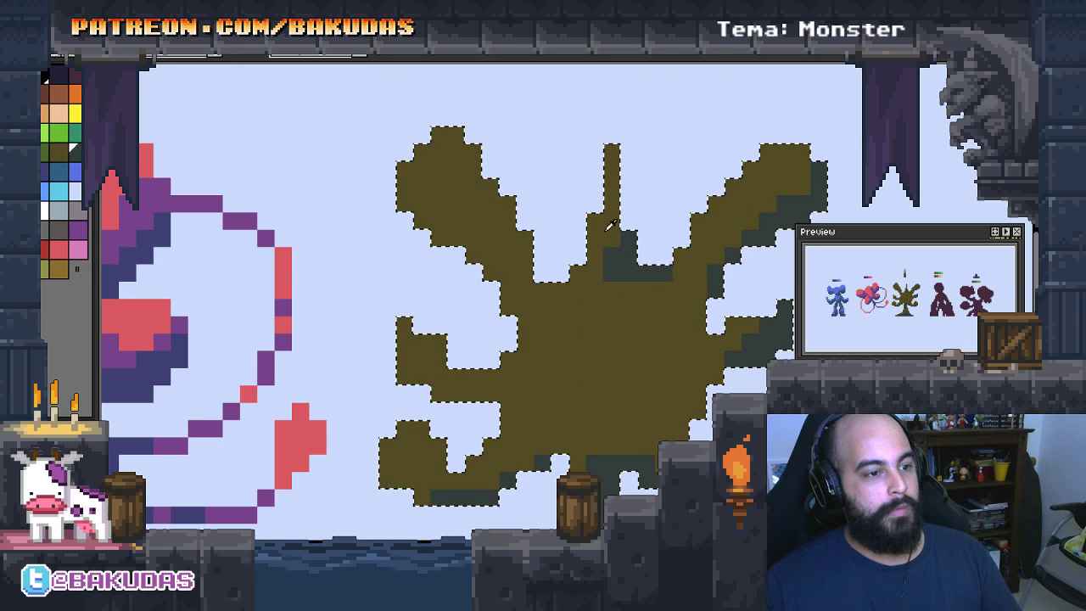
pyautogui.press('x')
pyautogui.moveTo(636, 381); pyautogui.dragTo(649, 330)
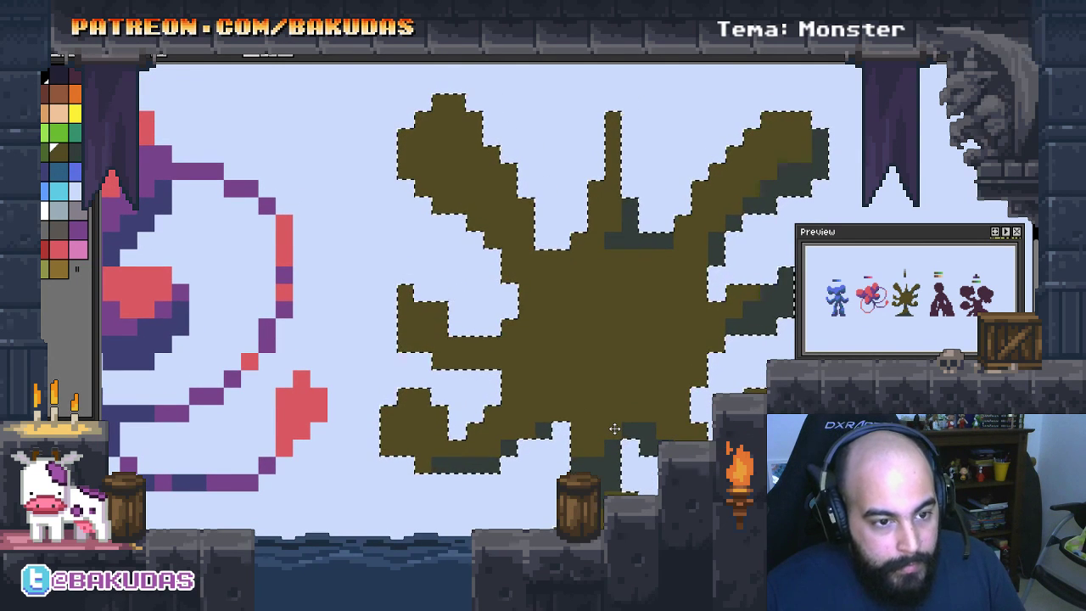
pyautogui.moveTo(587, 336)
pyautogui.mouseDown()
pyautogui.moveTo(611, 321)
pyautogui.moveTo(603, 312)
pyautogui.mouseUp()
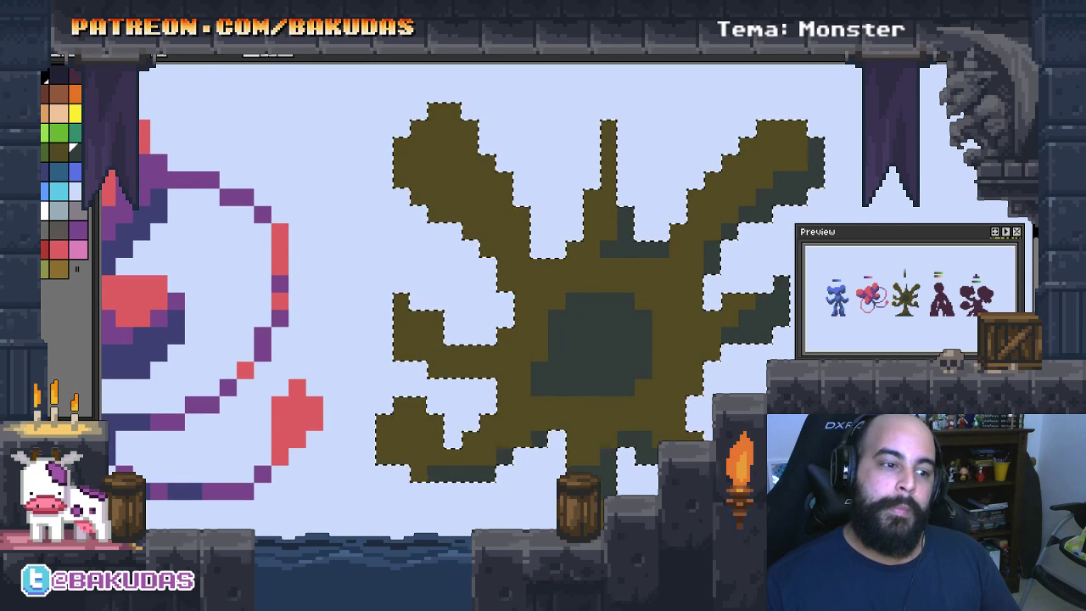
pyautogui.keyDown('alt'); pyautogui.click(646, 403); pyautogui.keyUp('alt')
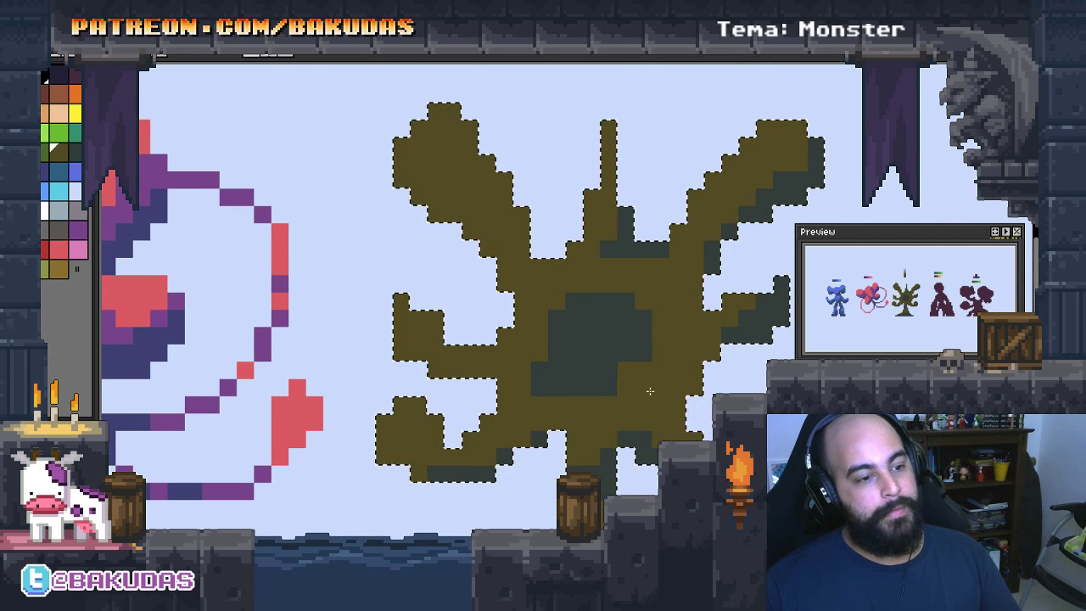
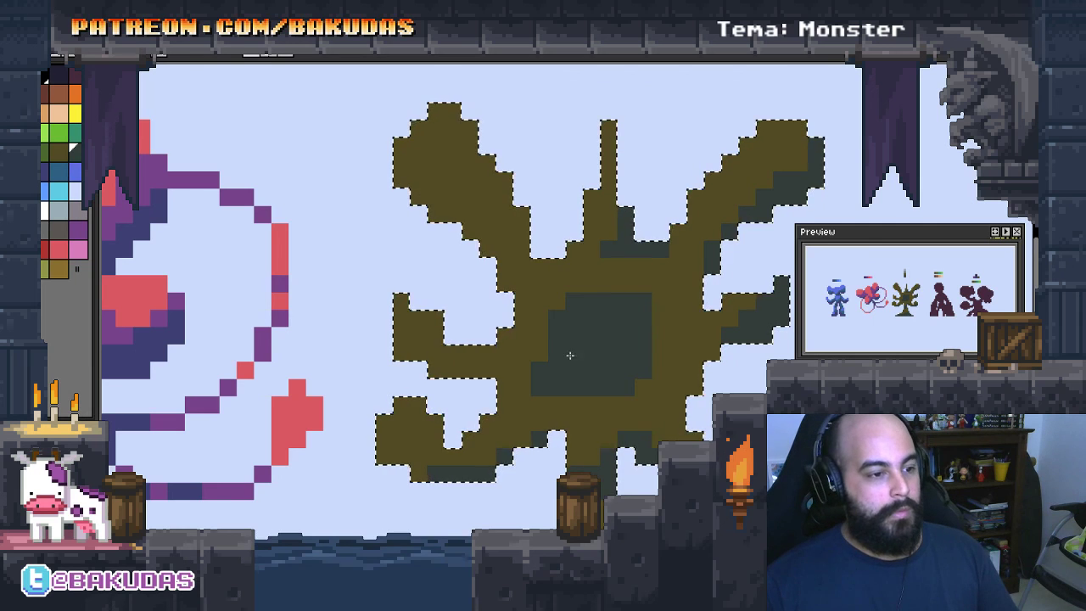
# Paint dark green shading beside the trunk's dark centre and olive pixels along its right edge
pyautogui.moveTo(661, 353)
pyautogui.mouseDown()
pyautogui.moveTo(679, 376)
pyautogui.moveTo(646, 395)
pyautogui.mouseUp()
pyautogui.hotkey('ctrl', 'z')
pyautogui.keyDown('alt'); pyautogui.click(664, 404); pyautogui.keyUp('alt')
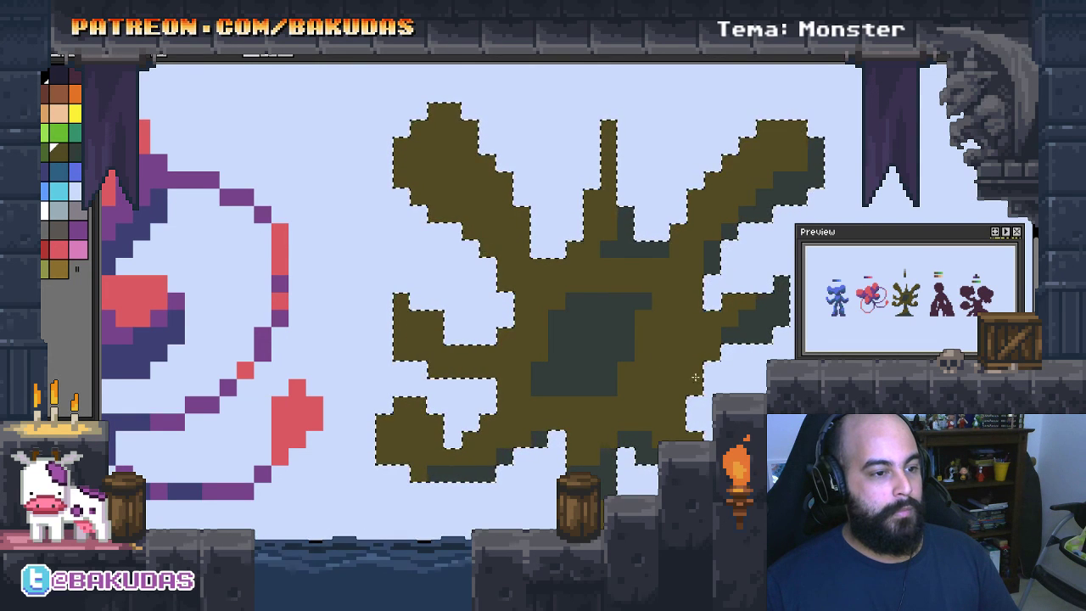
pyautogui.moveTo(709, 399); pyautogui.dragTo(708, 424)
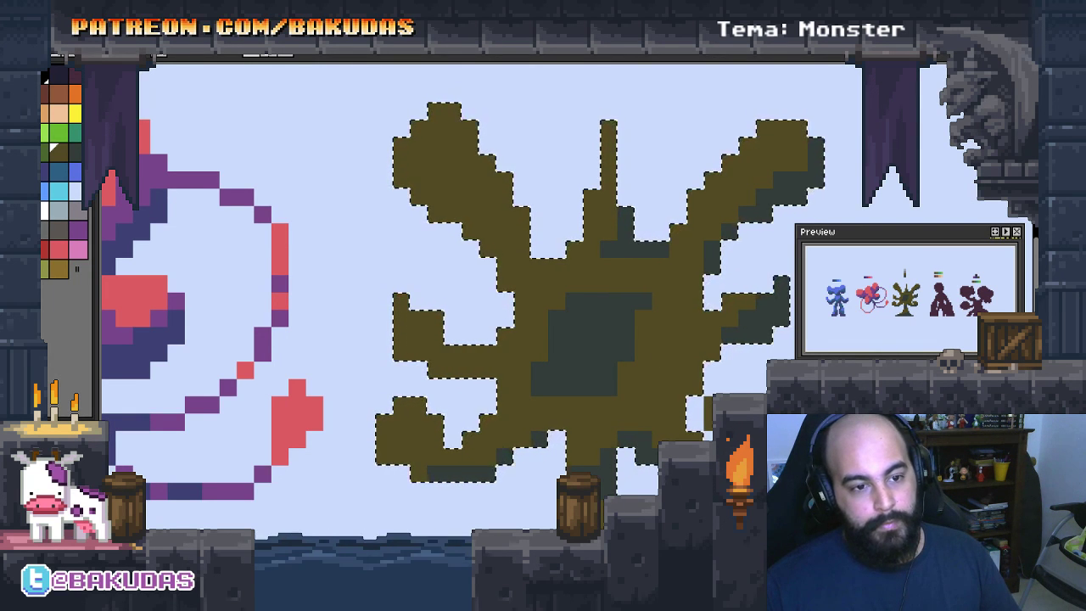
pyautogui.moveTo(642, 365); pyautogui.dragTo(650, 316)
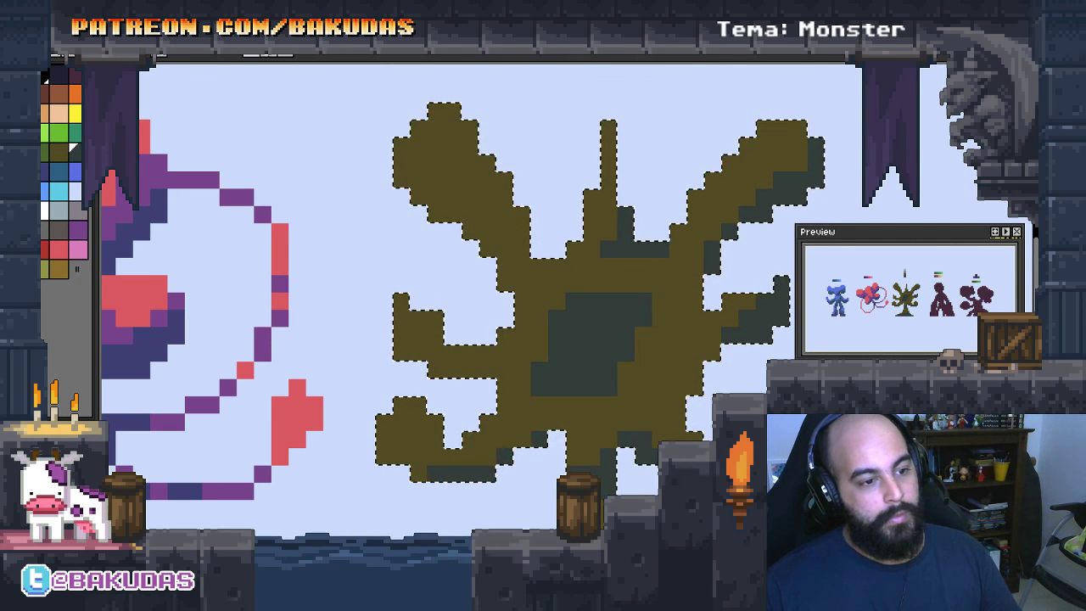
# Deselect the tree and scroll around to inspect the new trunk shading
pyautogui.moveTo(649, 443); pyautogui.dragTo(662, 441)
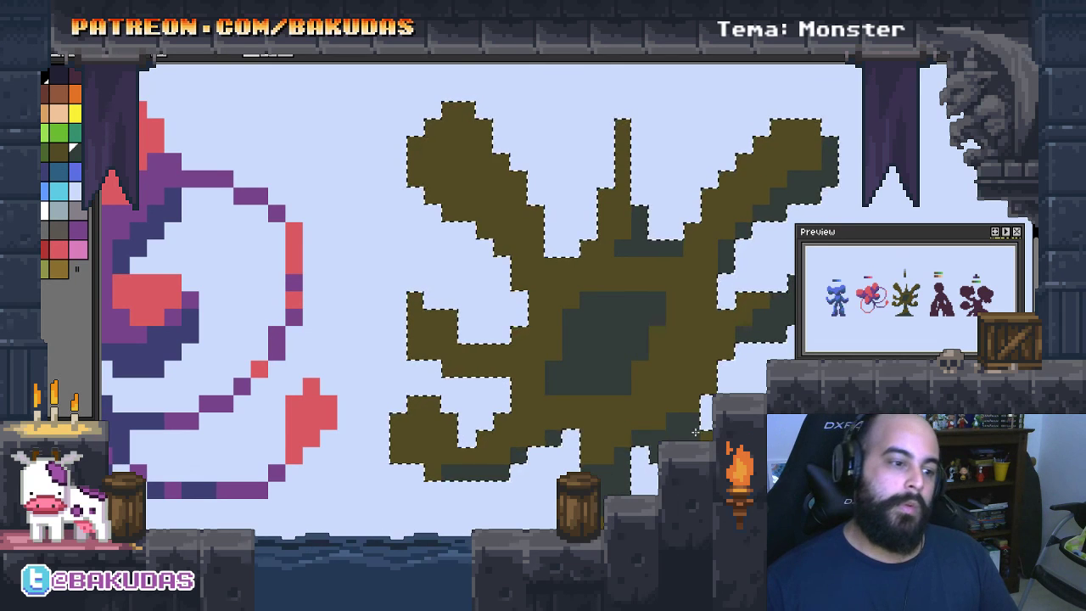
pyautogui.scroll(-1, 675, 426)
pyautogui.scroll(-1, 679, 425)
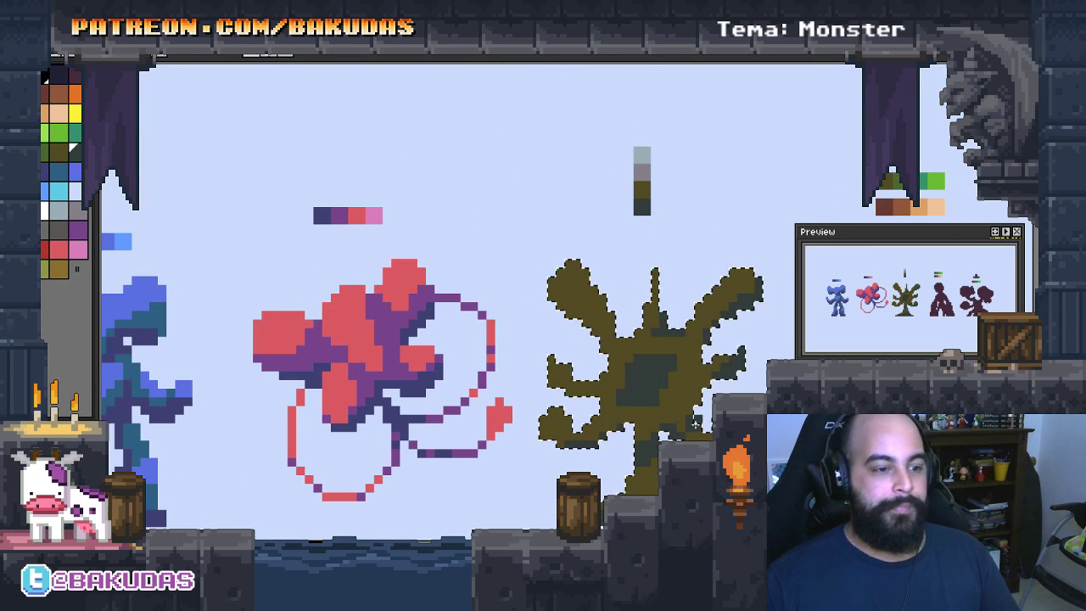
pyautogui.hotkey('ctrl', 'd')
pyautogui.scroll(3, 574, 284)
pyautogui.scroll(1, 573, 284)
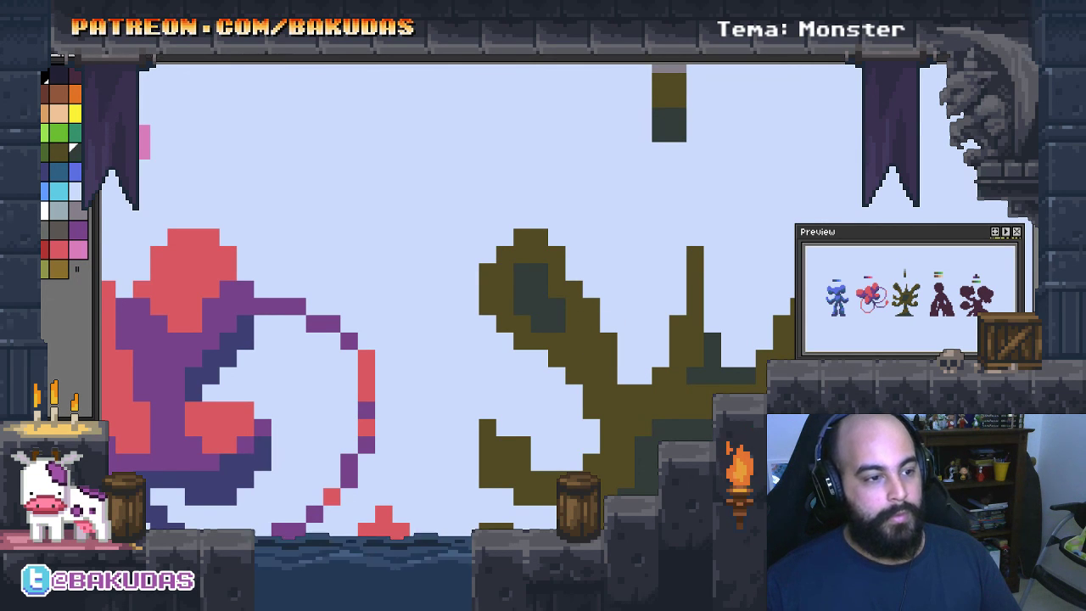
pyautogui.hscroll(5, 704, 283)
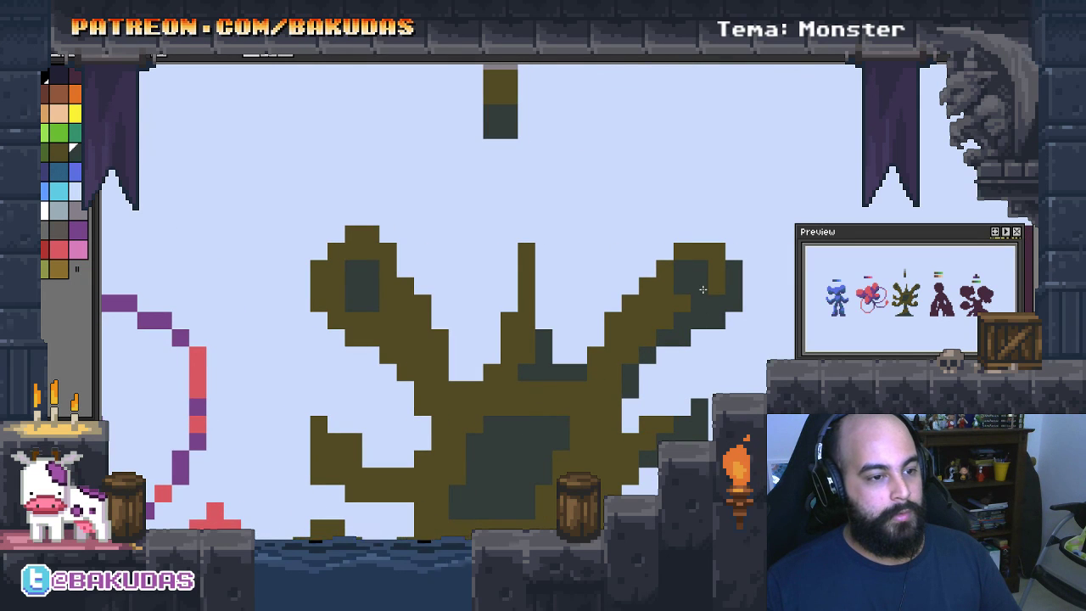
pyautogui.hscroll(-5, 533, 407)
pyautogui.scroll(-4, 533, 408)
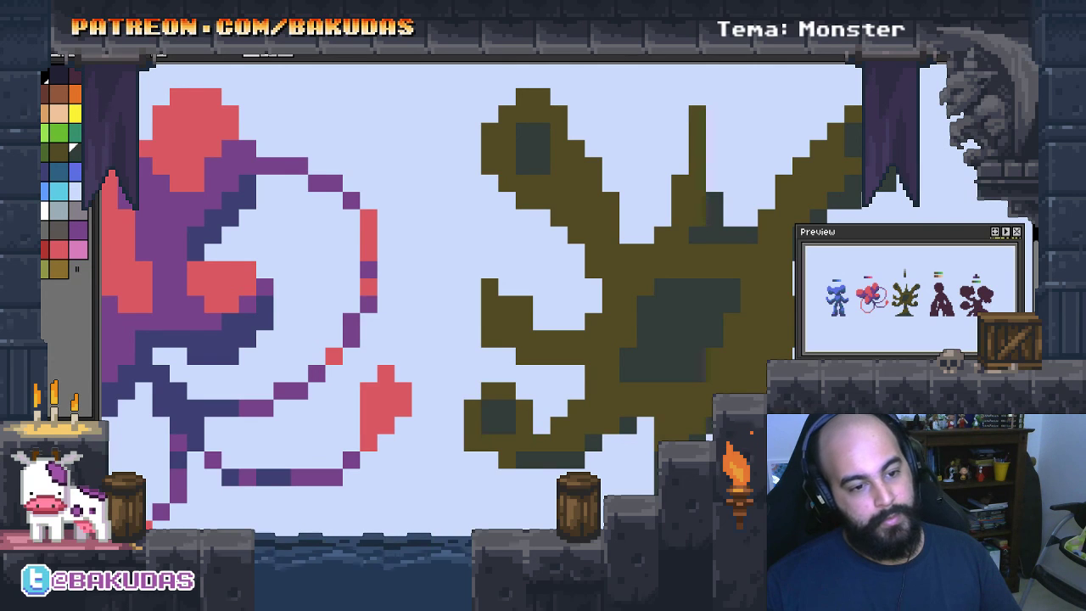
pyautogui.hscroll(2, 483, 297)
pyautogui.scroll(1, 482, 297)
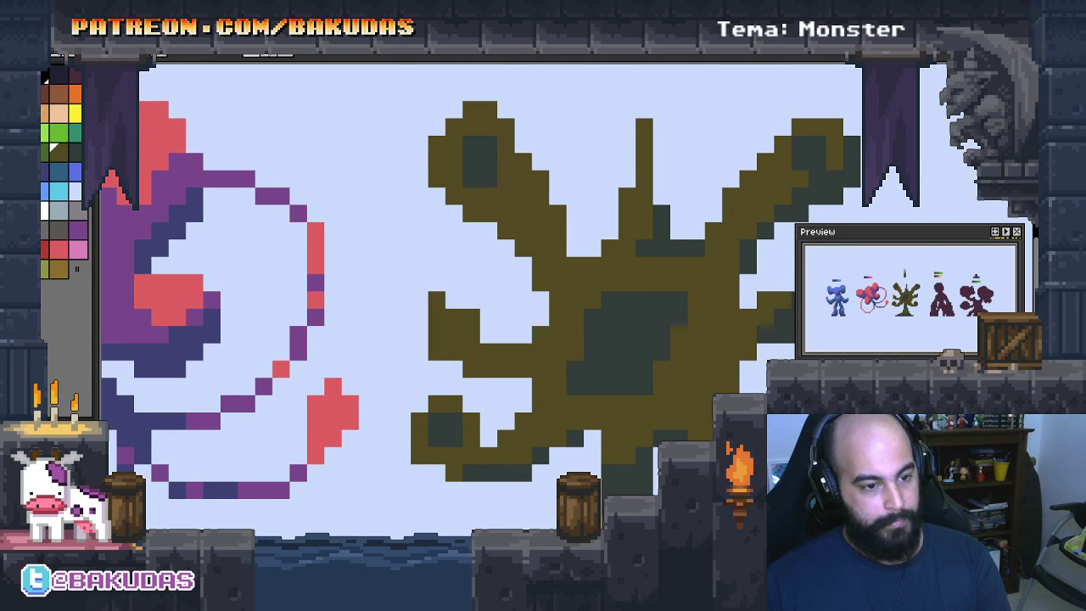
pyautogui.scroll(-1, 599, 397)
pyautogui.scroll(-1, 599, 397)
pyautogui.scroll(-1, 598, 397)
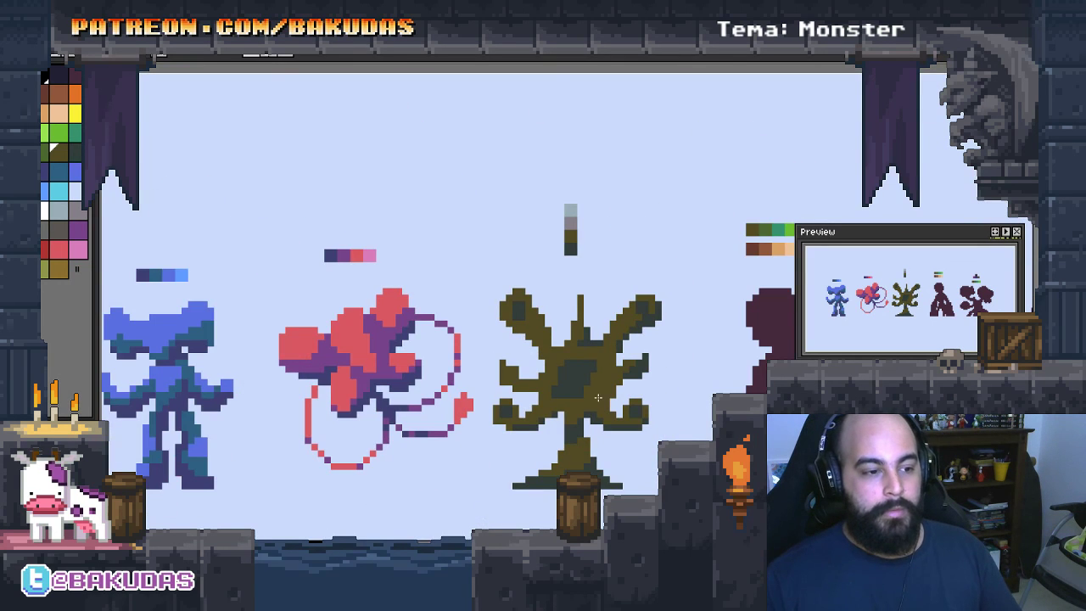
pyautogui.scroll(1, 575, 335)
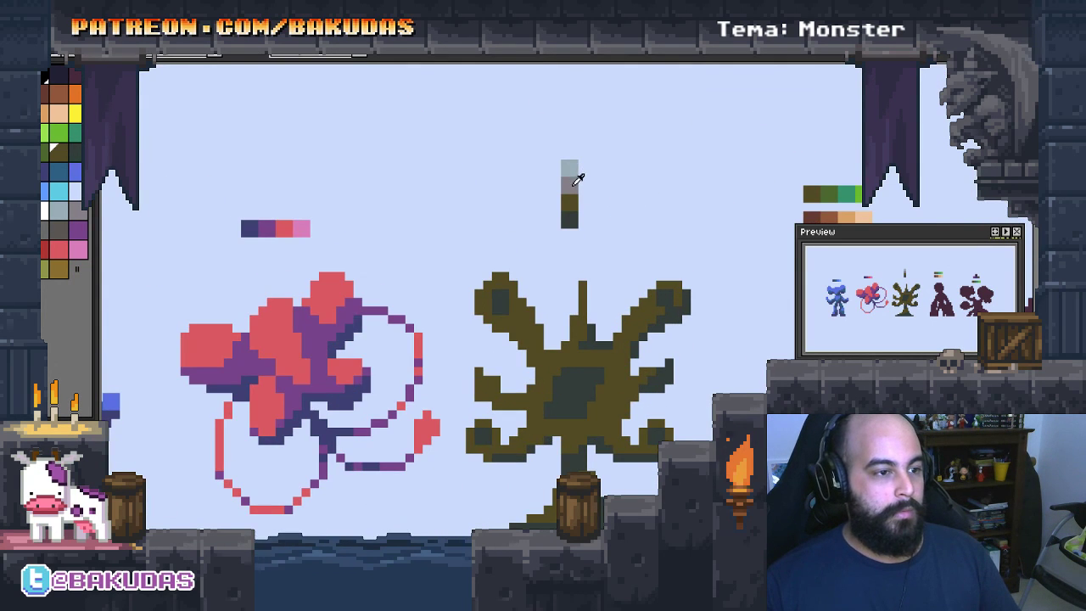
pyautogui.scroll(1, 522, 310)
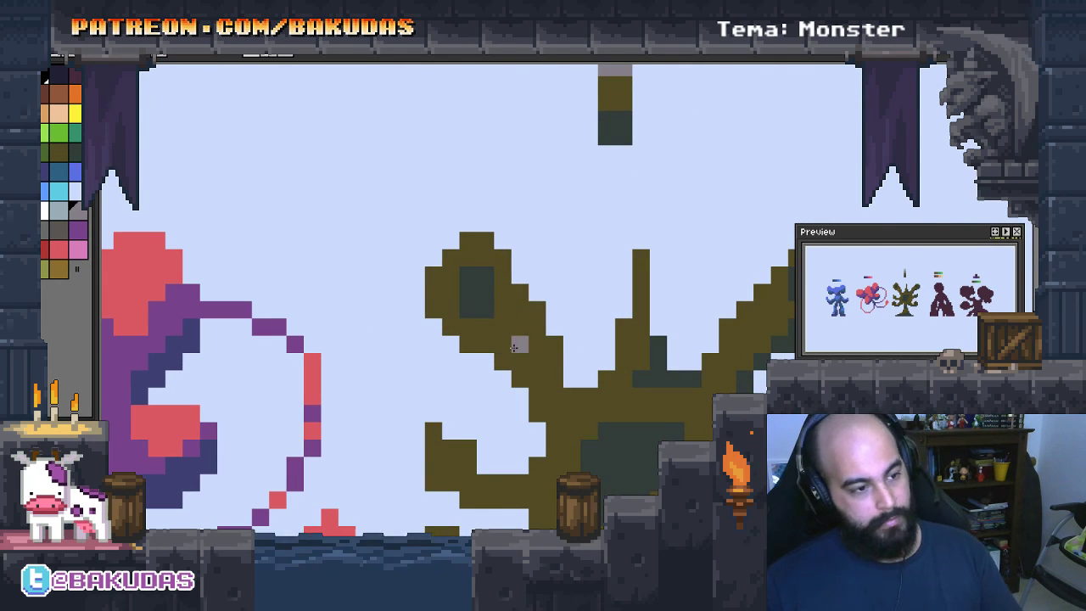
# Magic-wand the tree's olive pixels and paint light grey highlights over its top, middle branch and trunk
pyautogui.click(520, 344)
pyautogui.moveTo(442, 284)
pyautogui.mouseDown()
pyautogui.moveTo(514, 267)
pyautogui.moveTo(437, 306)
pyautogui.mouseUp()
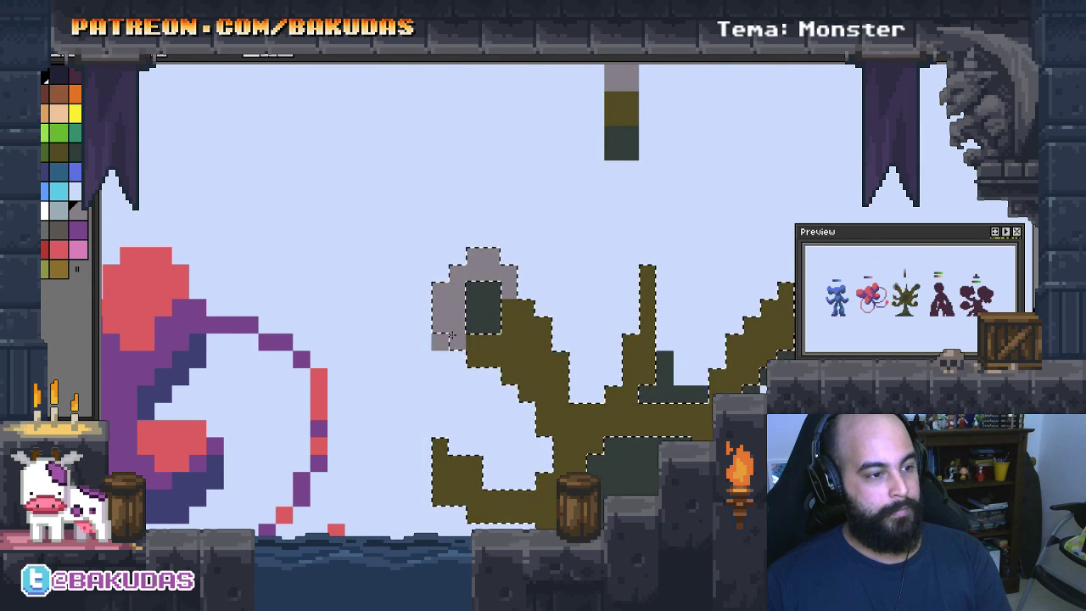
pyautogui.scroll(-2, 570, 377)
pyautogui.moveTo(570, 377)
pyautogui.mouseDown()
pyautogui.moveTo(560, 331)
pyautogui.moveTo(657, 336)
pyautogui.mouseUp()
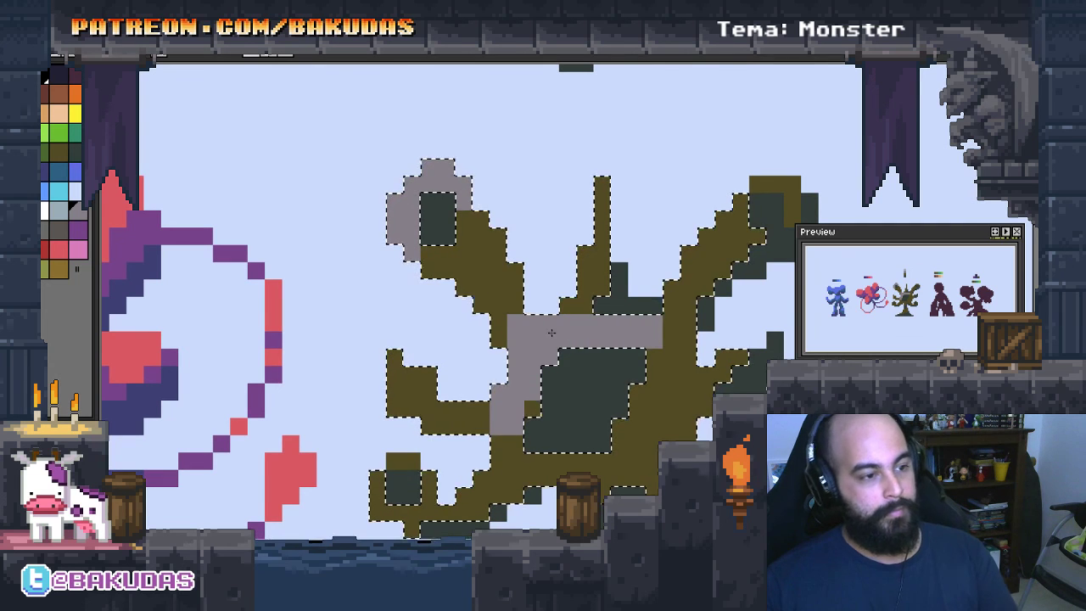
pyautogui.moveTo(517, 323); pyautogui.dragTo(548, 321)
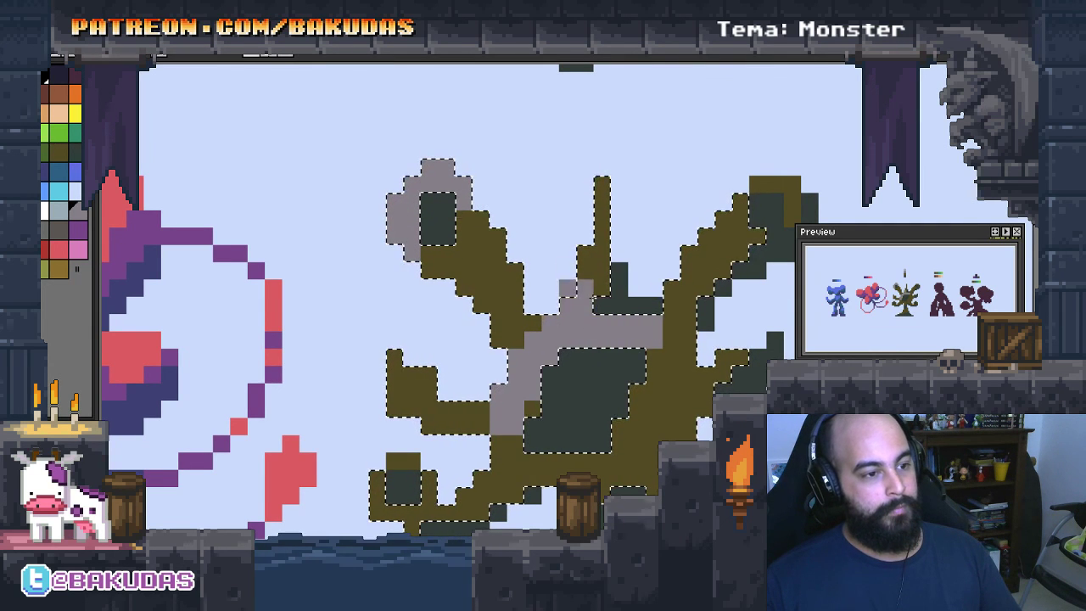
pyautogui.moveTo(601, 182)
pyautogui.mouseDown()
pyautogui.moveTo(597, 253)
pyautogui.moveTo(581, 272)
pyautogui.mouseUp()
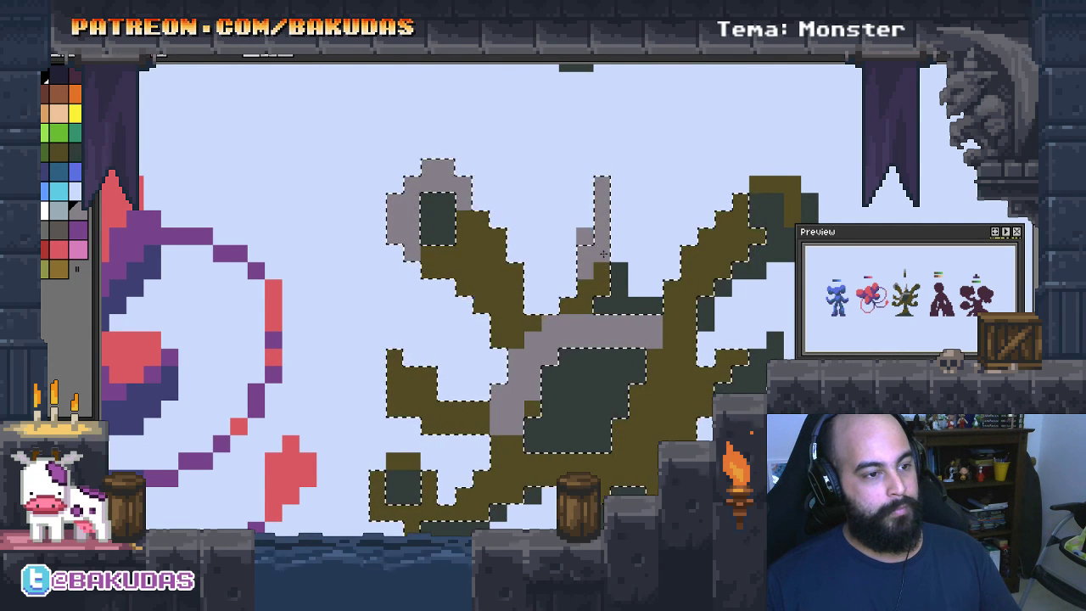
# Add grey highlights along the upper-right branch, left branch and lower trunk
pyautogui.moveTo(722, 212); pyautogui.dragTo(648, 247)
pyautogui.moveTo(632, 310); pyautogui.dragTo(671, 248)
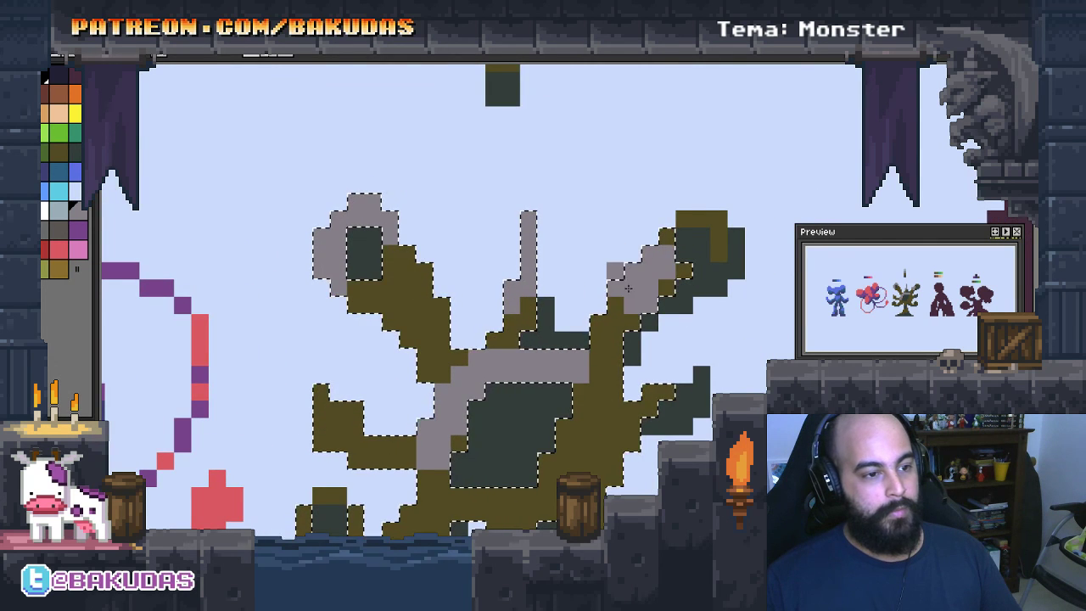
pyautogui.moveTo(337, 415)
pyautogui.mouseDown()
pyautogui.moveTo(389, 325)
pyautogui.moveTo(433, 355)
pyautogui.moveTo(450, 351)
pyautogui.mouseUp()
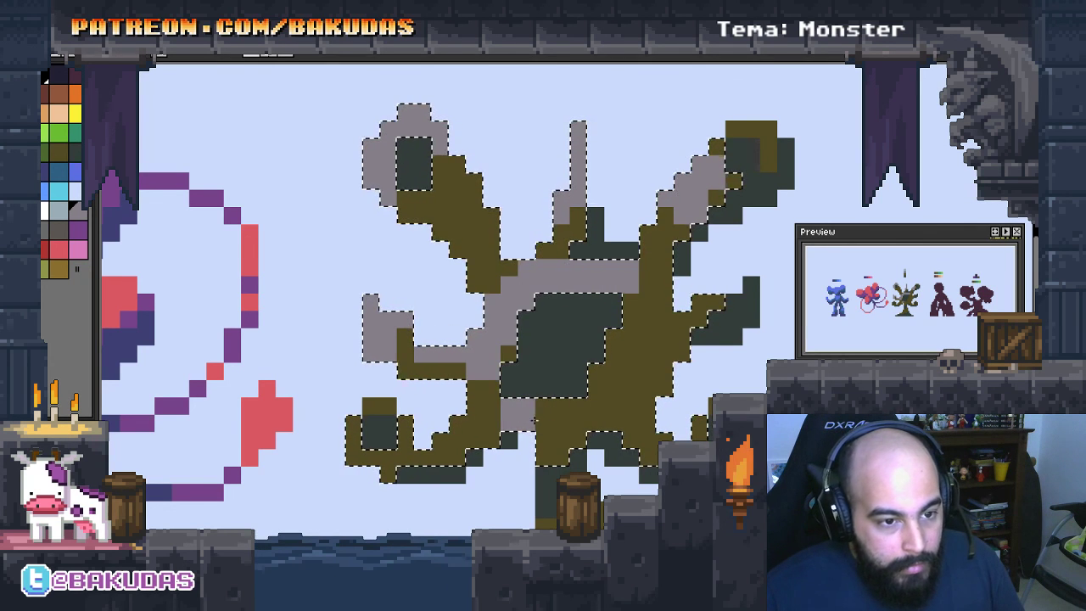
pyautogui.moveTo(524, 405)
pyautogui.mouseDown()
pyautogui.moveTo(536, 429)
pyautogui.moveTo(499, 387)
pyautogui.moveTo(629, 301)
pyautogui.mouseUp()
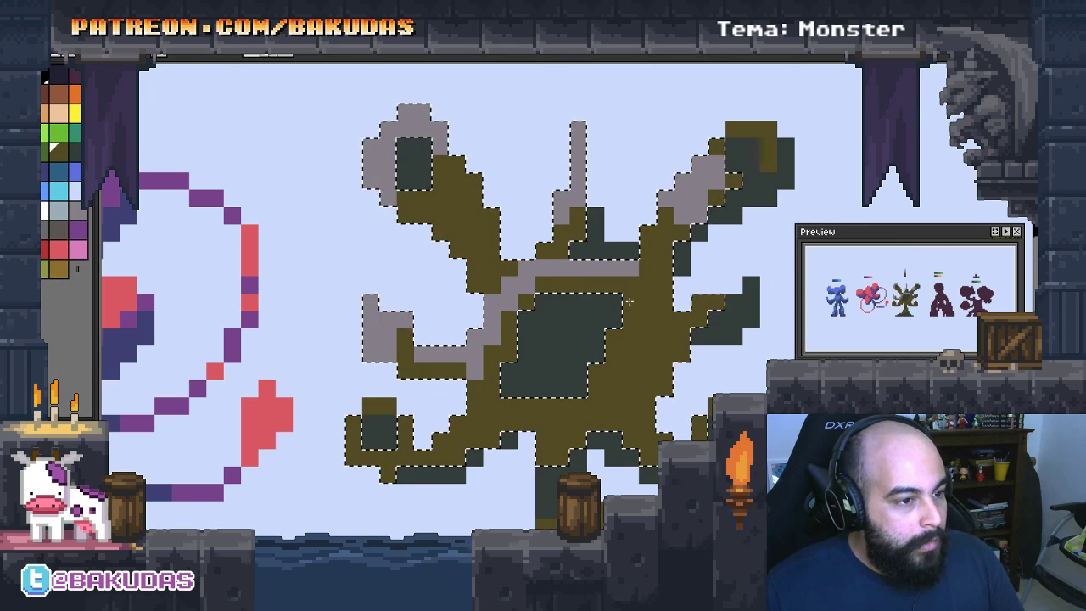
pyautogui.scroll(2, 607, 348)
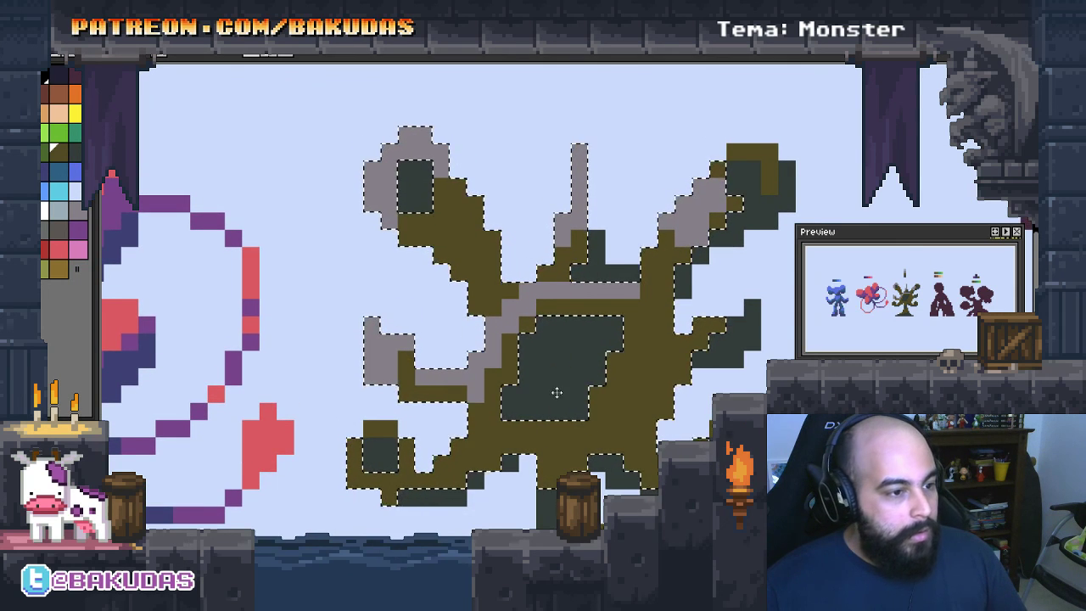
pyautogui.hscroll(-1, 584, 396)
# Bucket-fill the grey highlight areas golden-brown, returning one stray pixel to dark olive
pyautogui.click(58, 269)
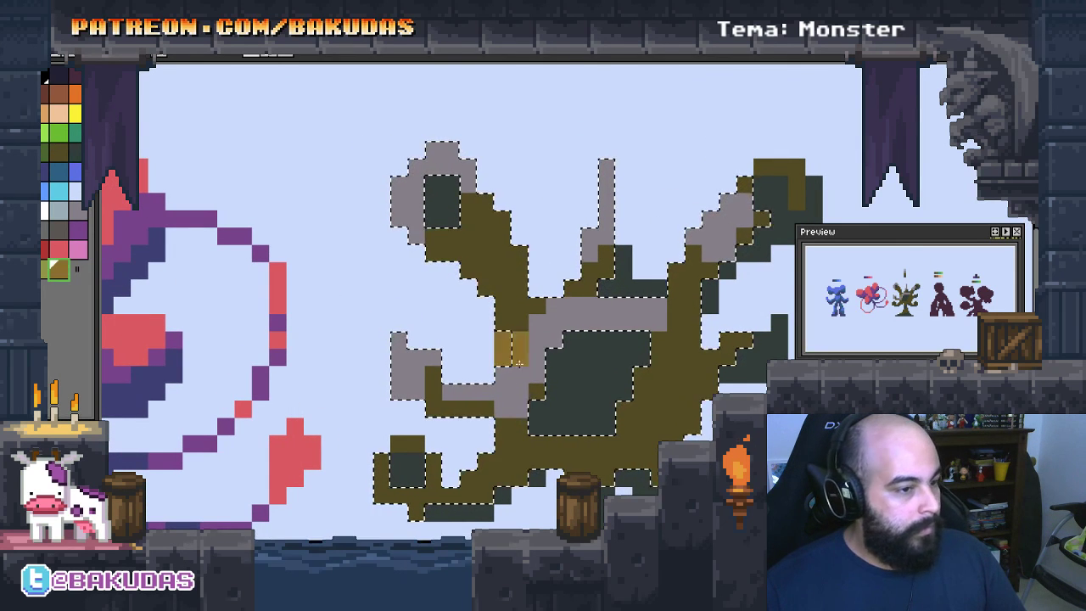
pyautogui.click(532, 388)
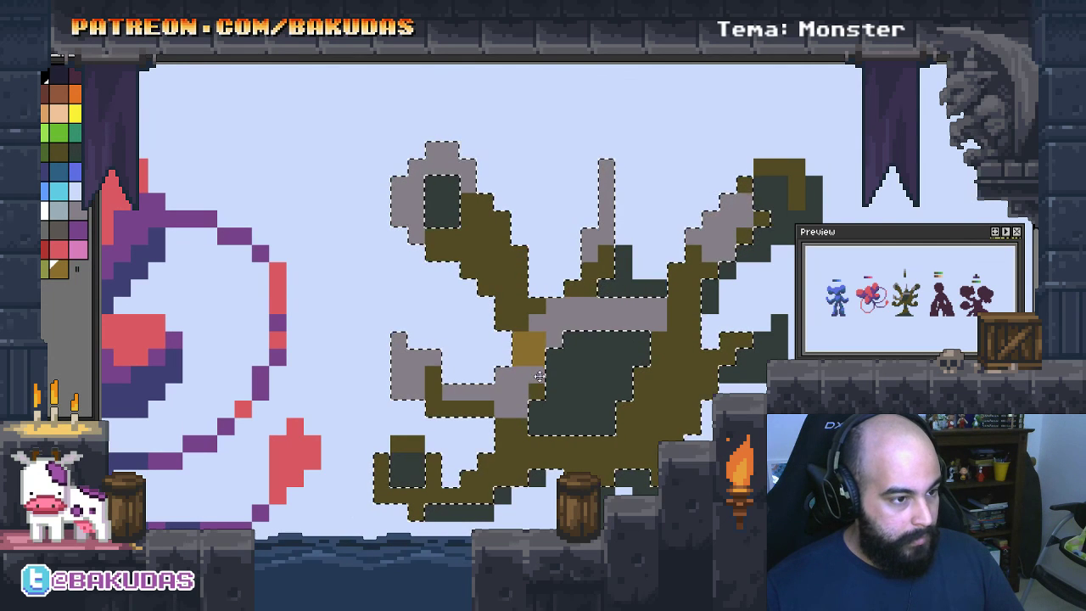
pyautogui.click(594, 316)
pyautogui.click(409, 389)
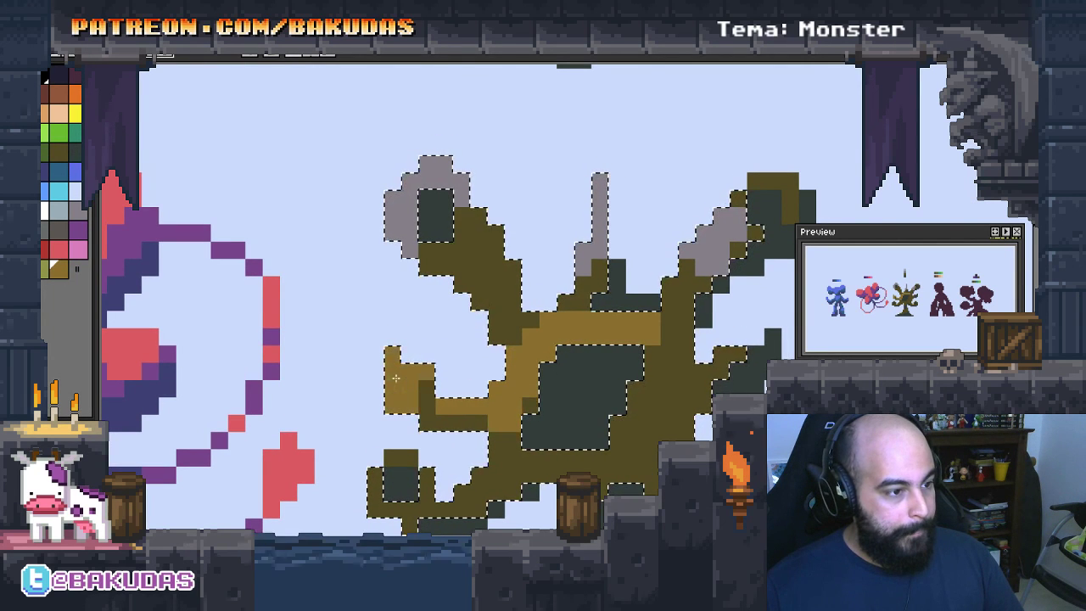
pyautogui.click(398, 217)
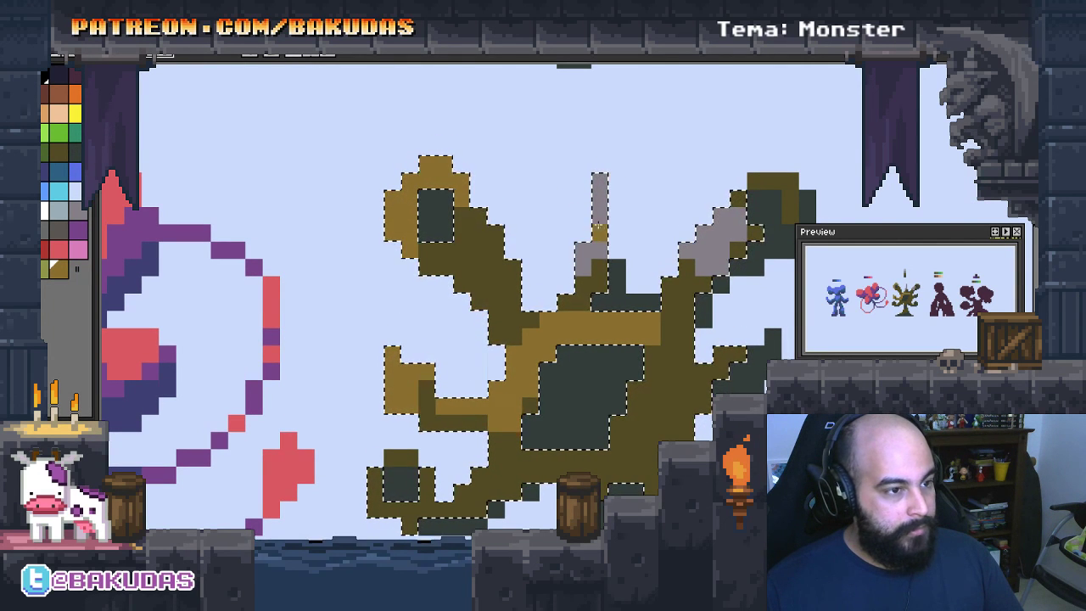
pyautogui.click(713, 241)
pyautogui.click(599, 211)
pyautogui.scroll(3, 612, 210)
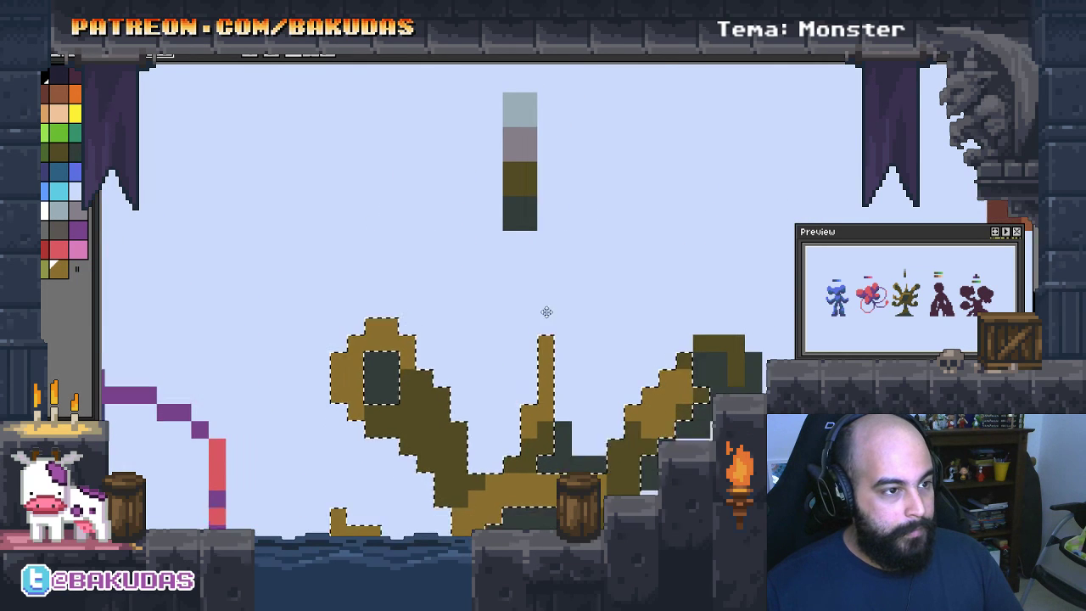
# Add golden and olive tones to the colour ramp above the tree
pyautogui.moveTo(522, 168)
pyautogui.mouseDown()
pyautogui.moveTo(511, 128)
pyautogui.moveTo(527, 141)
pyautogui.mouseUp()
pyautogui.scroll(2, 522, 255)
pyautogui.scroll(-1, 565, 297)
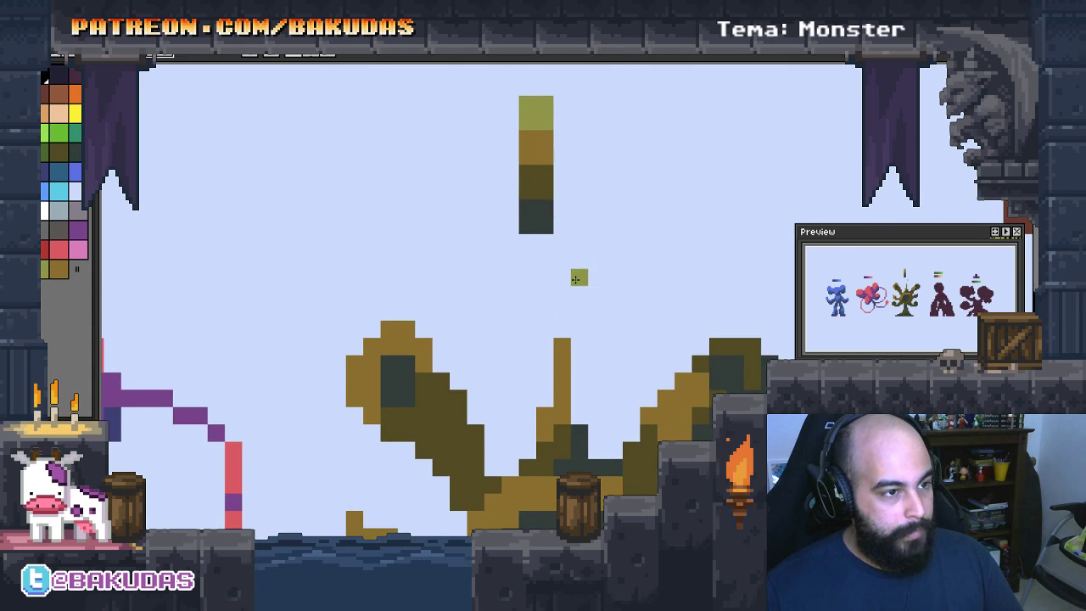
pyautogui.scroll(-2, 586, 263)
pyautogui.moveTo(591, 254); pyautogui.dragTo(591, 248)
pyautogui.hotkey('ctrl', 'z')
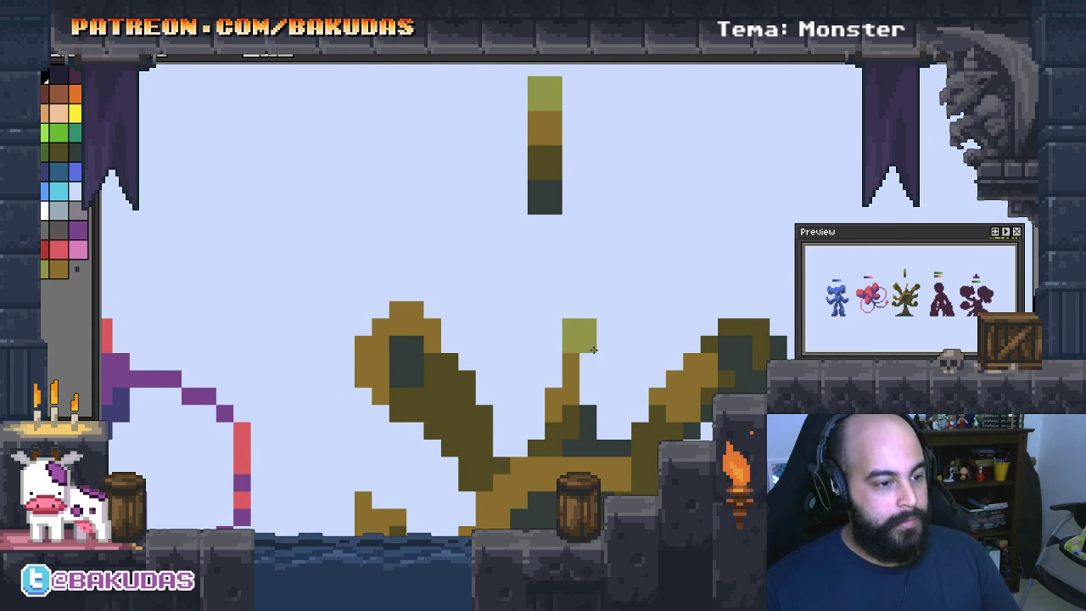
pyautogui.scroll(-2, 632, 414)
pyautogui.scroll(-1, 611, 412)
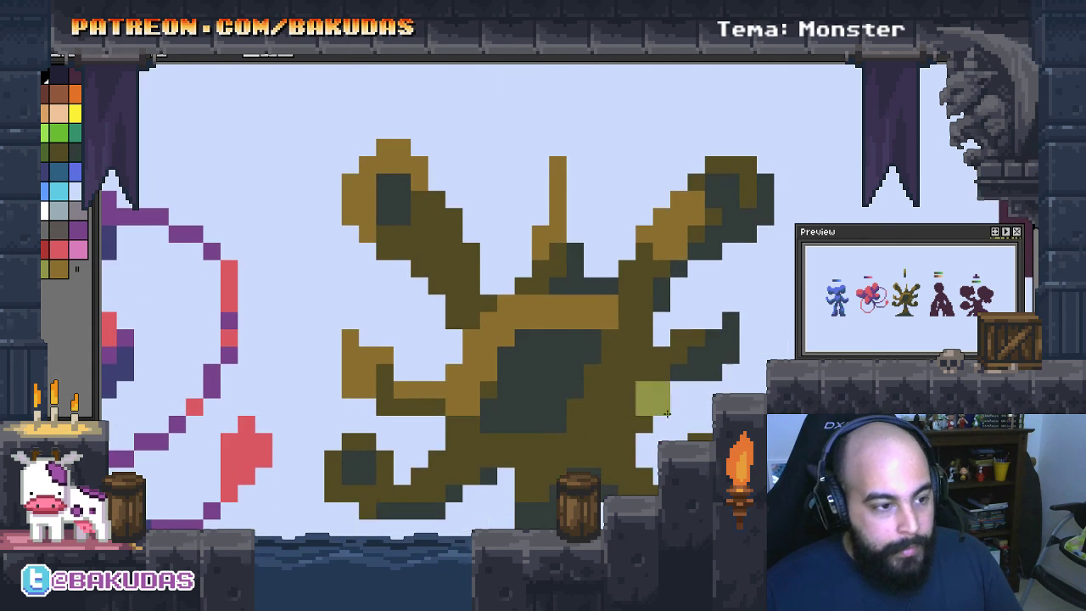
pyautogui.scroll(-2, 594, 408)
# Paint an ochre stroke and a gold block over the tree's dark olive body
pyautogui.moveTo(600, 410); pyautogui.dragTo(611, 367)
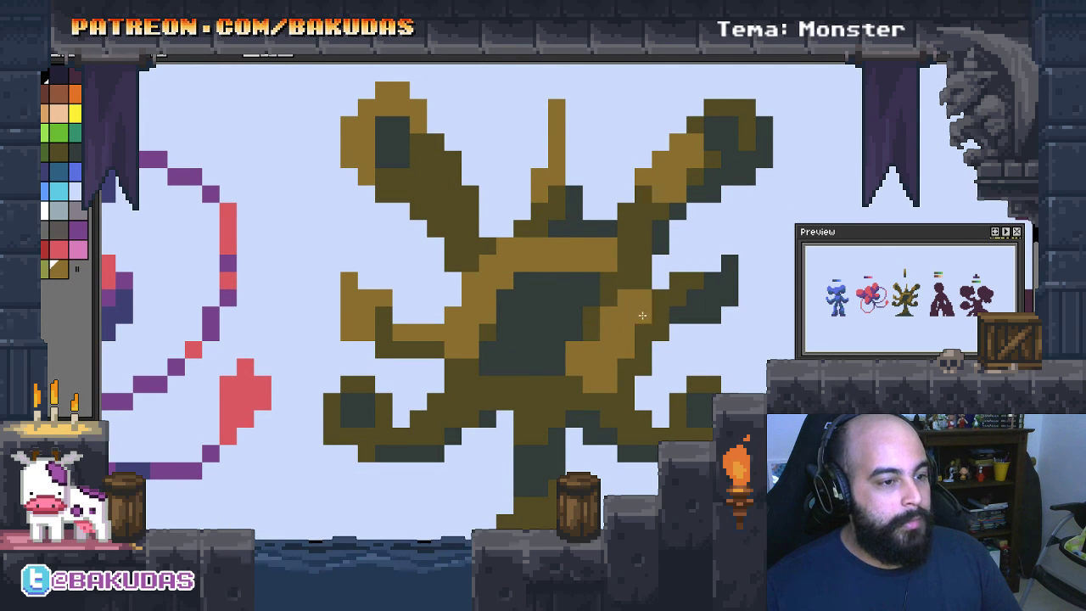
pyautogui.scroll(-1, 628, 323)
pyautogui.hscroll(-2, 611, 356)
pyautogui.hscroll(-2, 589, 399)
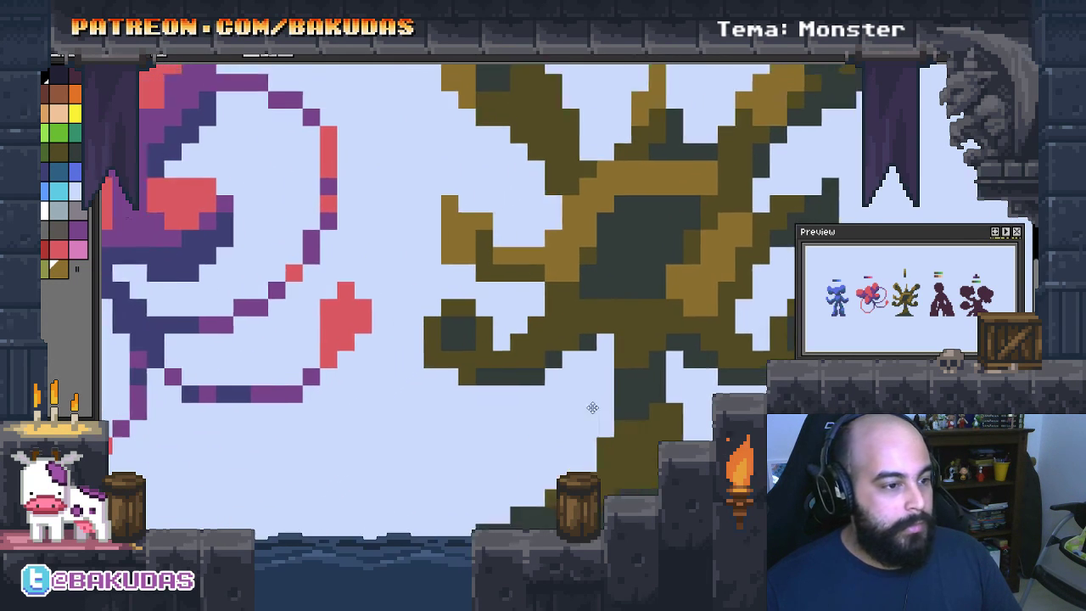
pyautogui.click(520, 335)
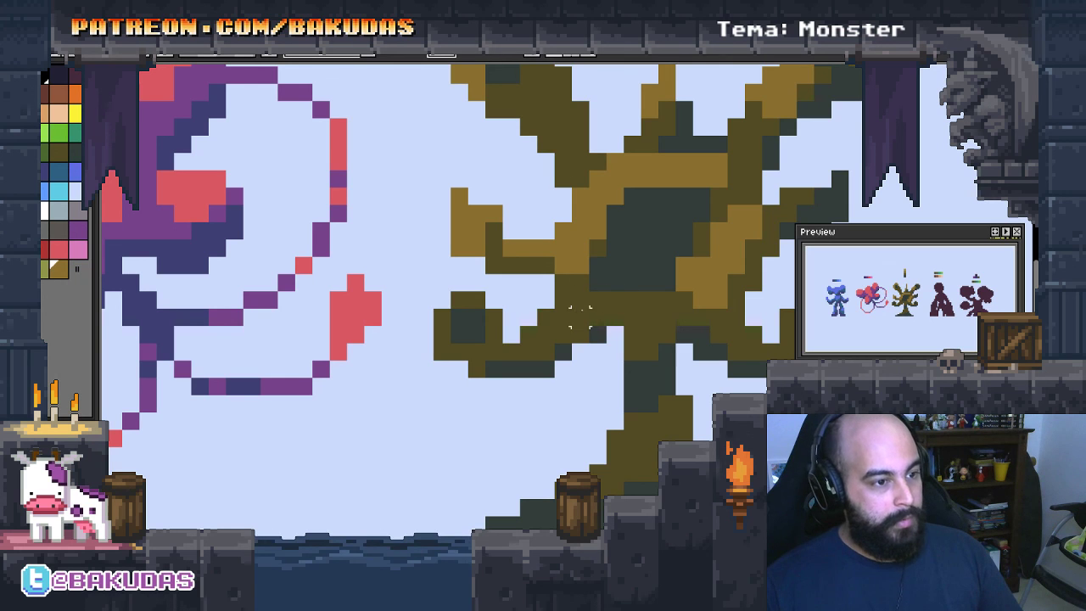
# Select the tree's olive regions and paint gold highlights beside the dark centre, right arm and trunk
pyautogui.click(580, 319)
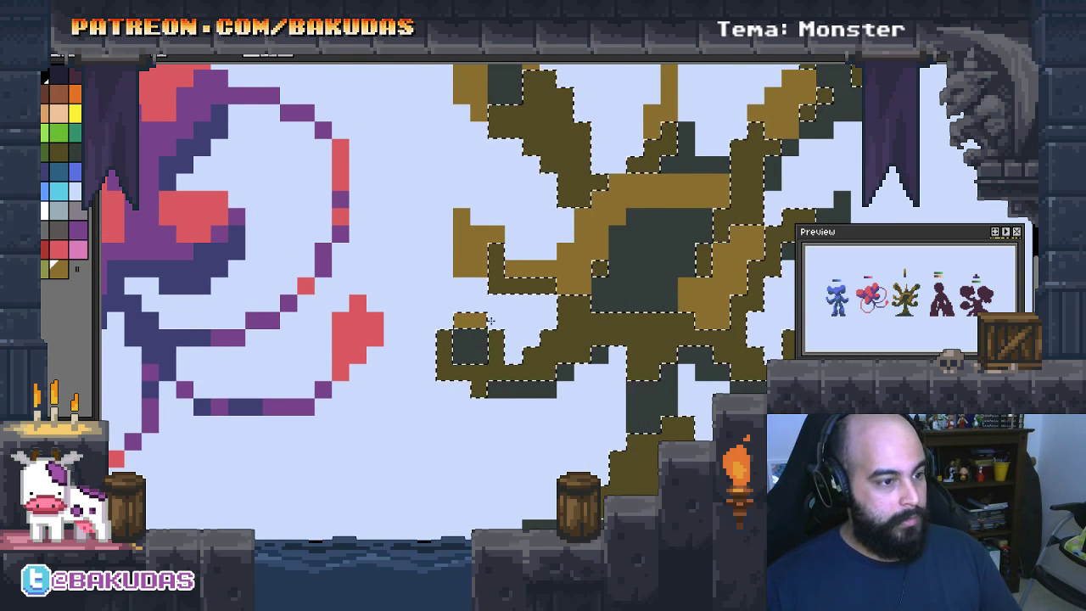
pyautogui.moveTo(444, 335); pyautogui.dragTo(445, 361)
pyautogui.moveTo(496, 335); pyautogui.dragTo(495, 361)
pyautogui.click(548, 321)
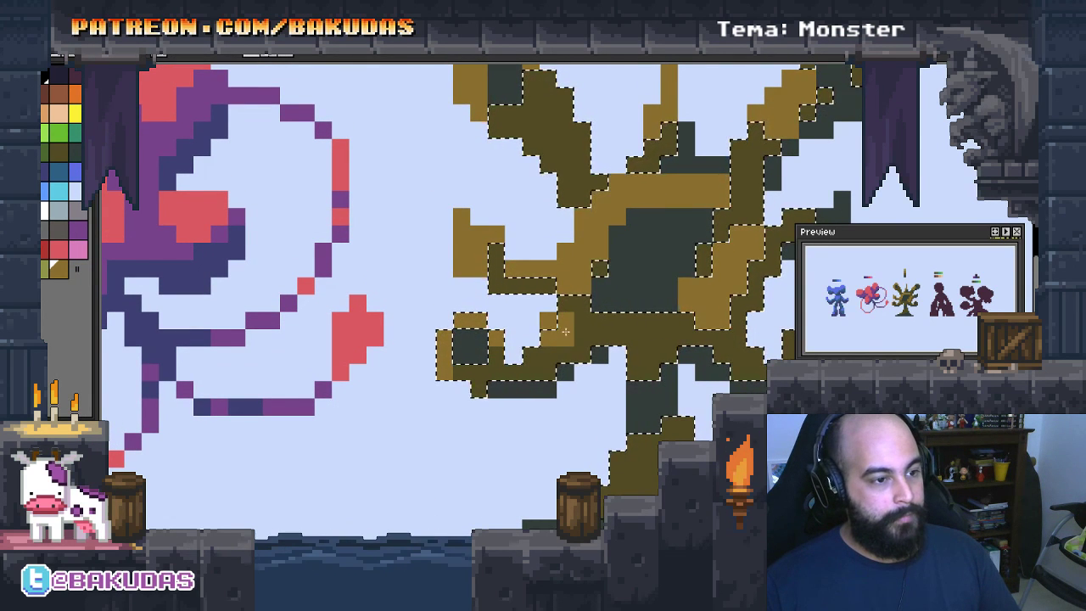
pyautogui.moveTo(565, 331); pyautogui.dragTo(493, 323)
pyautogui.moveTo(526, 443)
pyautogui.mouseDown()
pyautogui.moveTo(538, 468)
pyautogui.moveTo(564, 459)
pyautogui.moveTo(533, 476)
pyautogui.mouseUp()
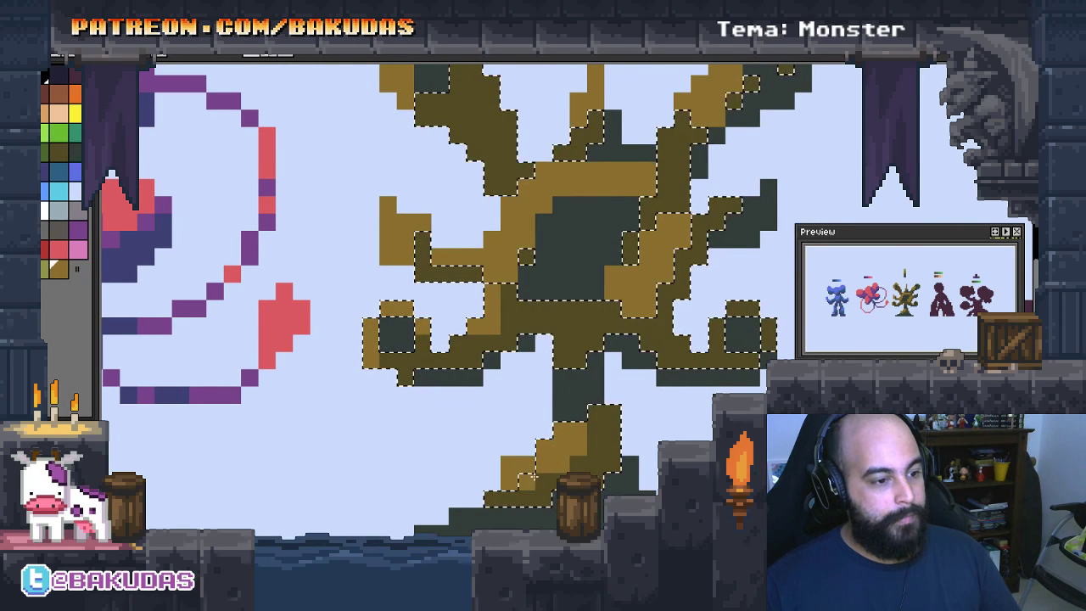
pyautogui.moveTo(594, 408)
pyautogui.mouseDown()
pyautogui.moveTo(530, 433)
pyautogui.moveTo(516, 497)
pyautogui.mouseUp()
# Add gold highlights on the right foot, adjacent trunk and right arm, then deselect
pyautogui.click(658, 374)
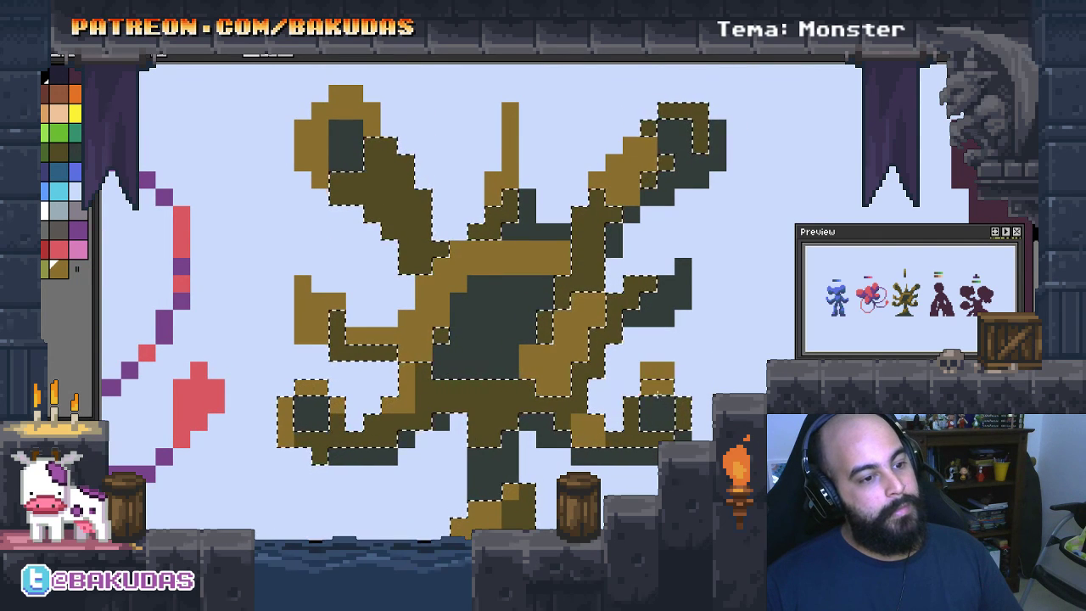
pyautogui.moveTo(658, 386); pyautogui.dragTo(683, 407)
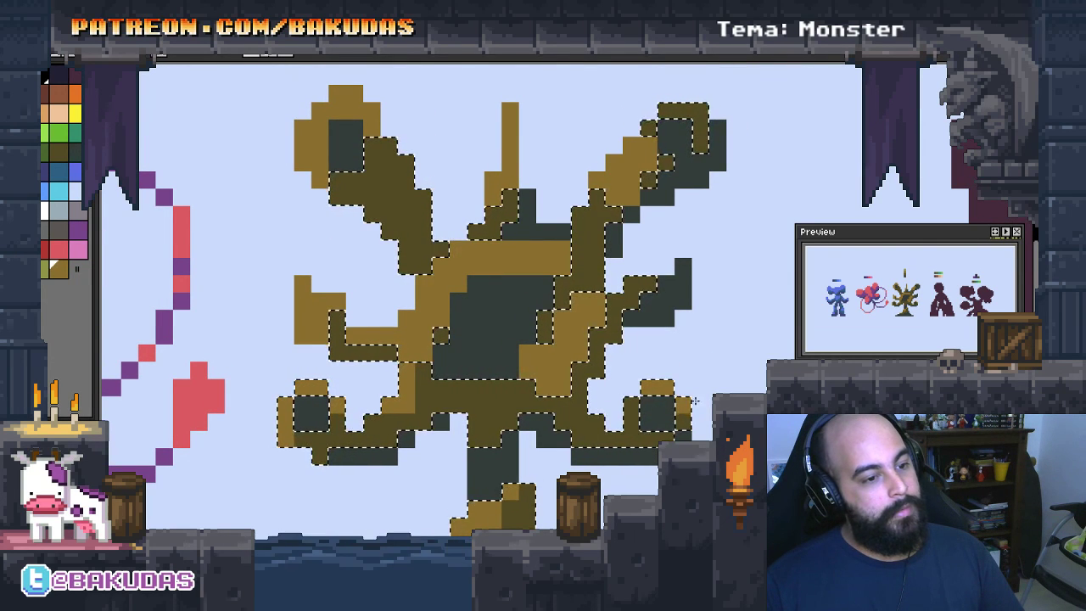
pyautogui.moveTo(594, 404); pyautogui.dragTo(607, 433)
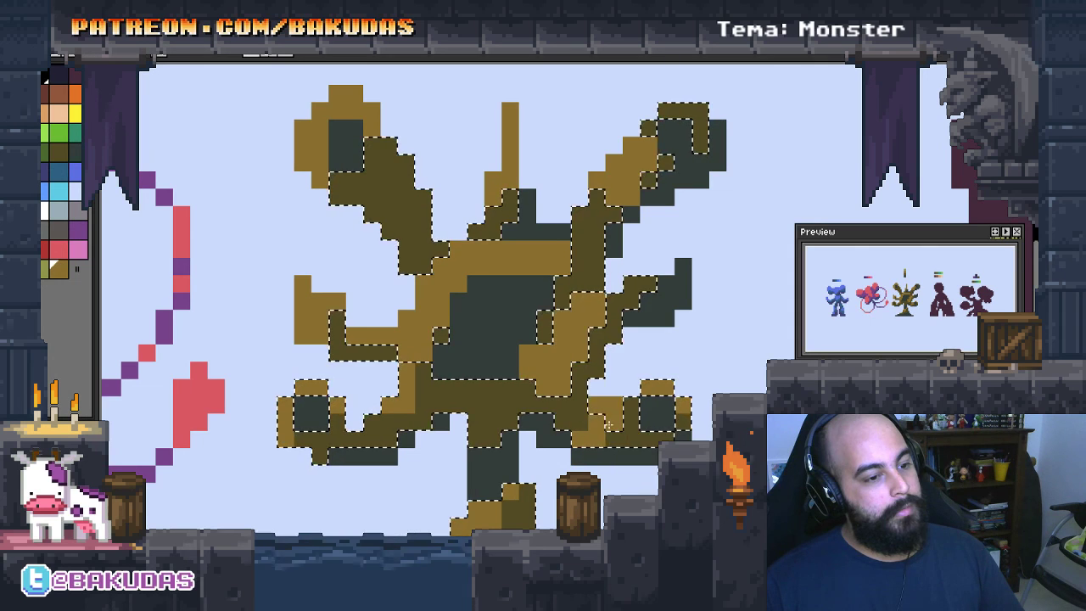
pyautogui.moveTo(657, 289); pyautogui.dragTo(625, 427)
pyautogui.click(684, 331)
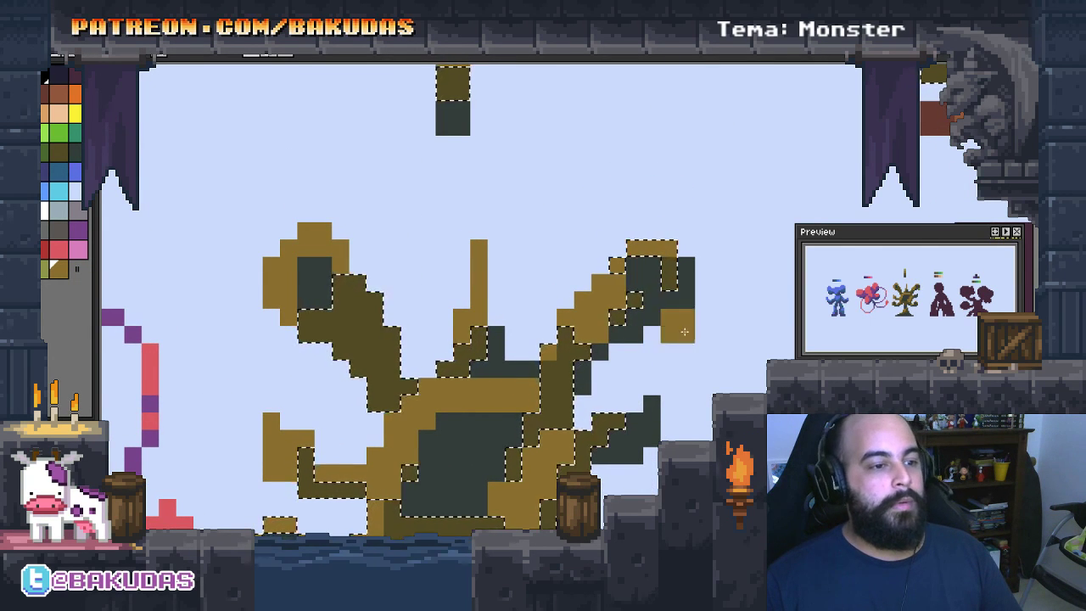
pyautogui.hotkey('ctrl', 'd')
# Paint dark olive over the gold on the upper body, including a row across it
pyautogui.scroll(-2, 543, 317)
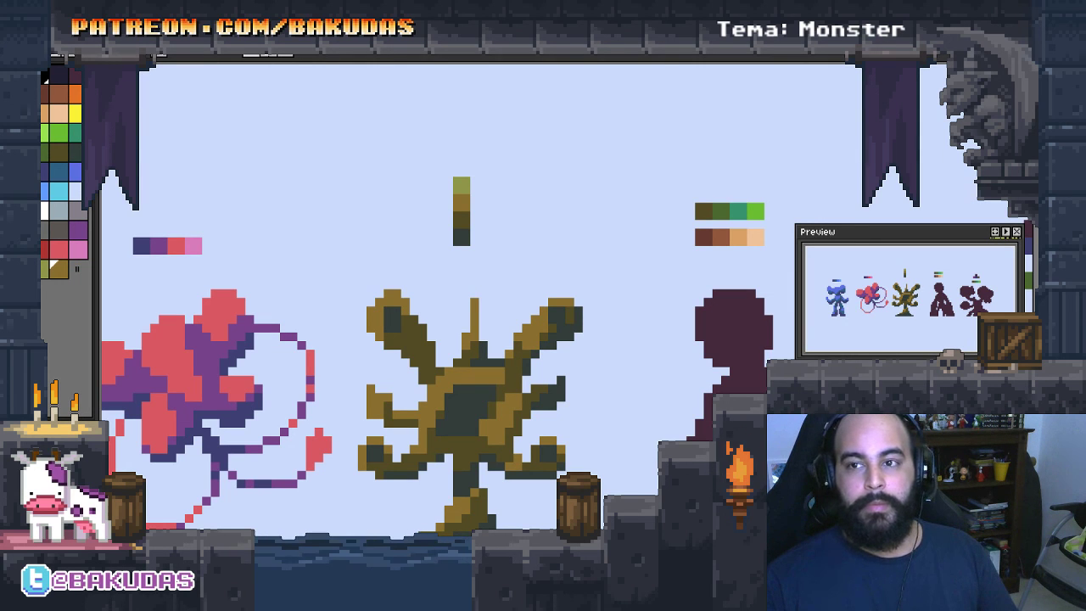
pyautogui.scroll(3, 482, 289)
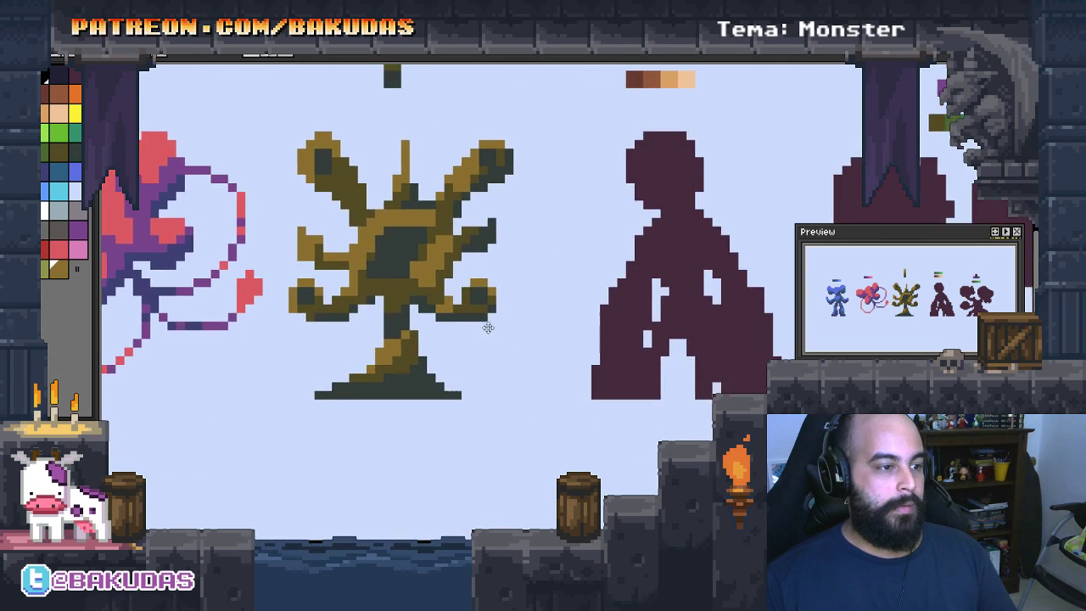
pyautogui.keyDown('alt'); pyautogui.click(483, 288); pyautogui.keyUp('alt')
pyautogui.click(482, 288)
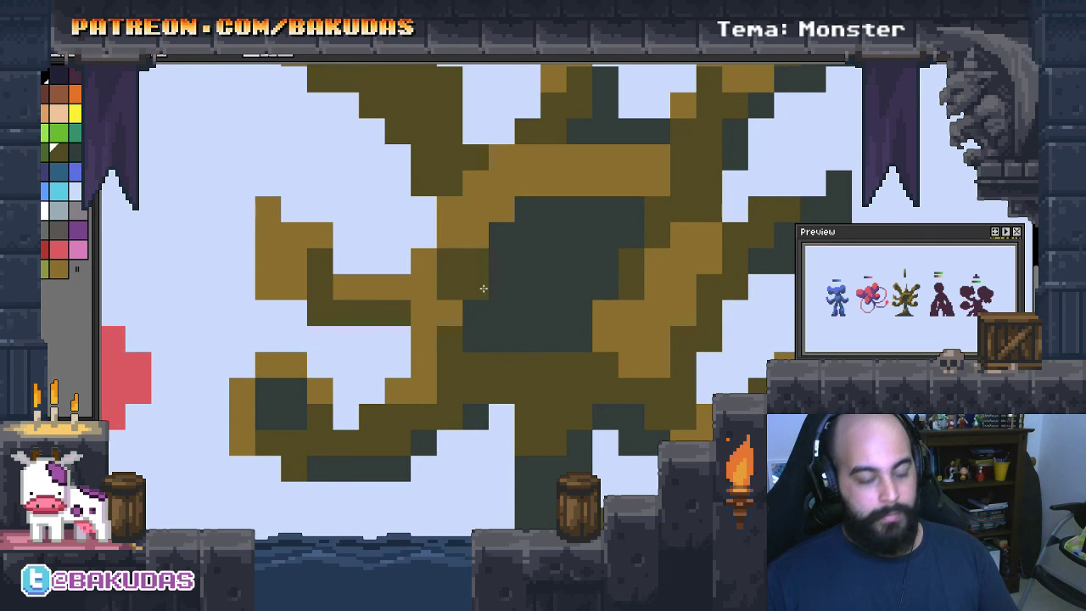
pyautogui.hotkey('ctrl', 'z')
pyautogui.click(479, 269)
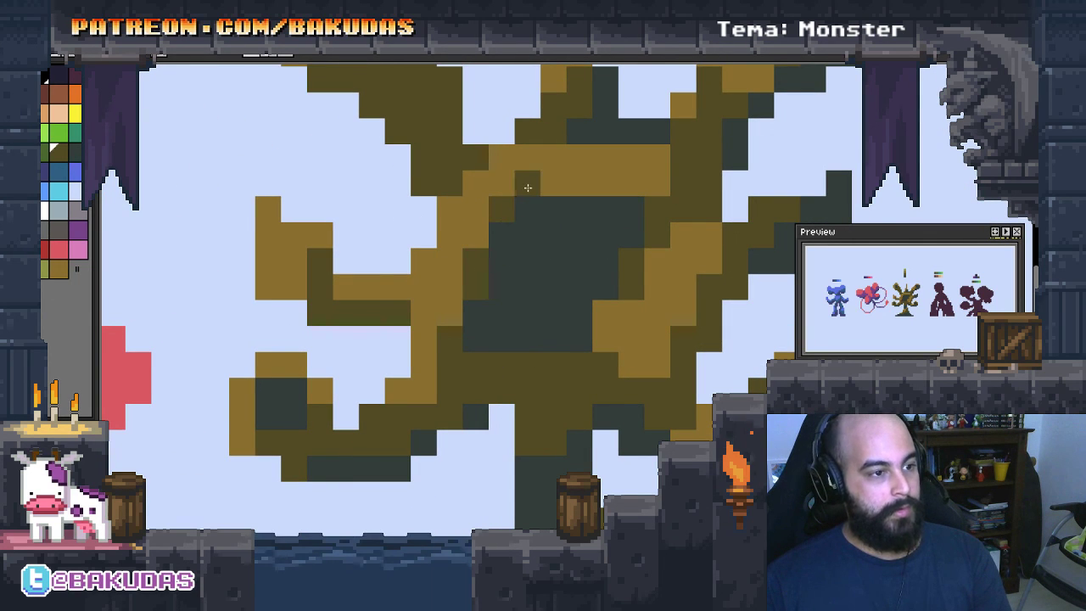
pyautogui.moveTo(528, 187); pyautogui.dragTo(654, 186)
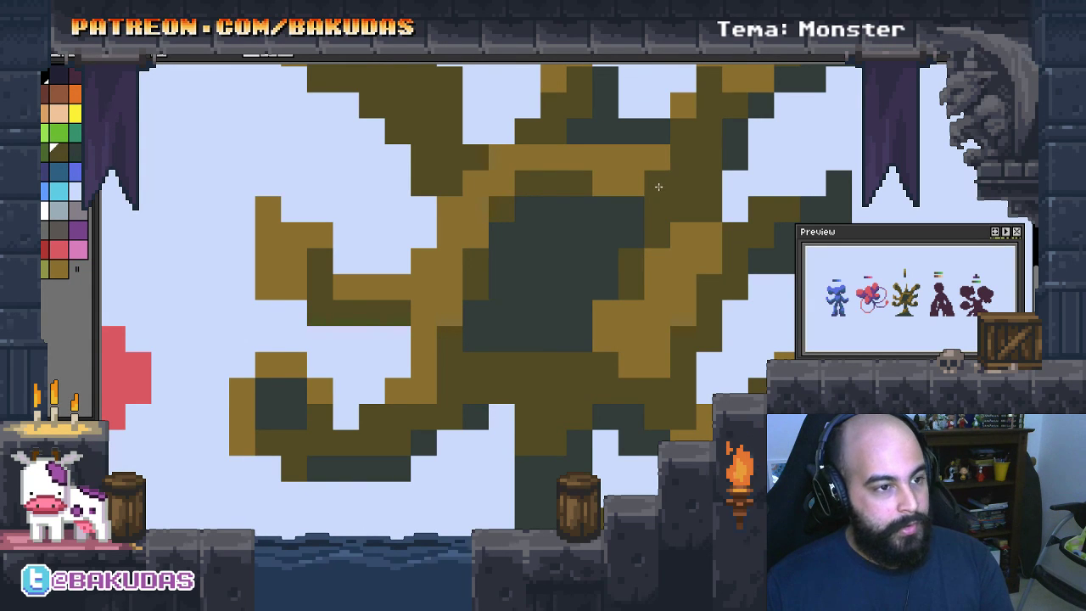
pyautogui.scroll(2, 571, 190)
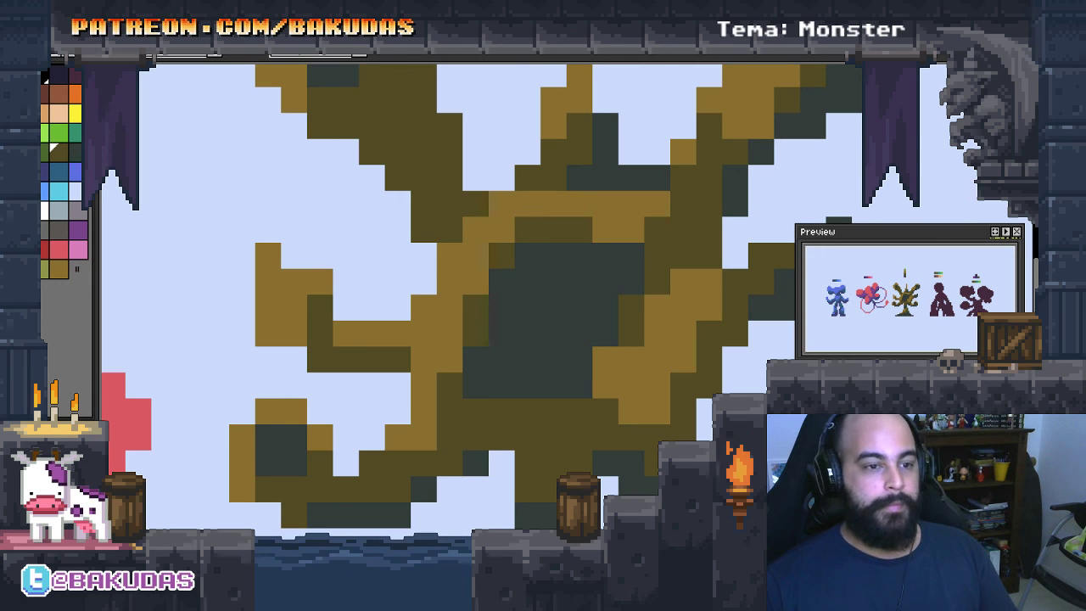
# Darken gold trunk and right-arm pixels to dark olive
pyautogui.moveTo(606, 336); pyautogui.dragTo(531, 303)
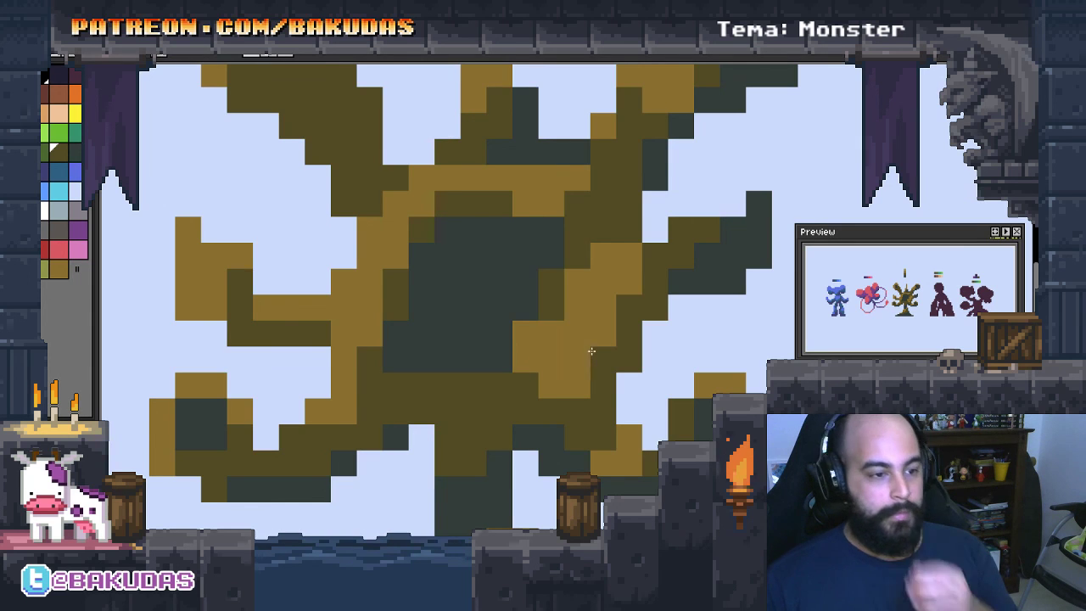
pyautogui.moveTo(614, 362); pyautogui.dragTo(538, 337)
pyautogui.scroll(1, 538, 336)
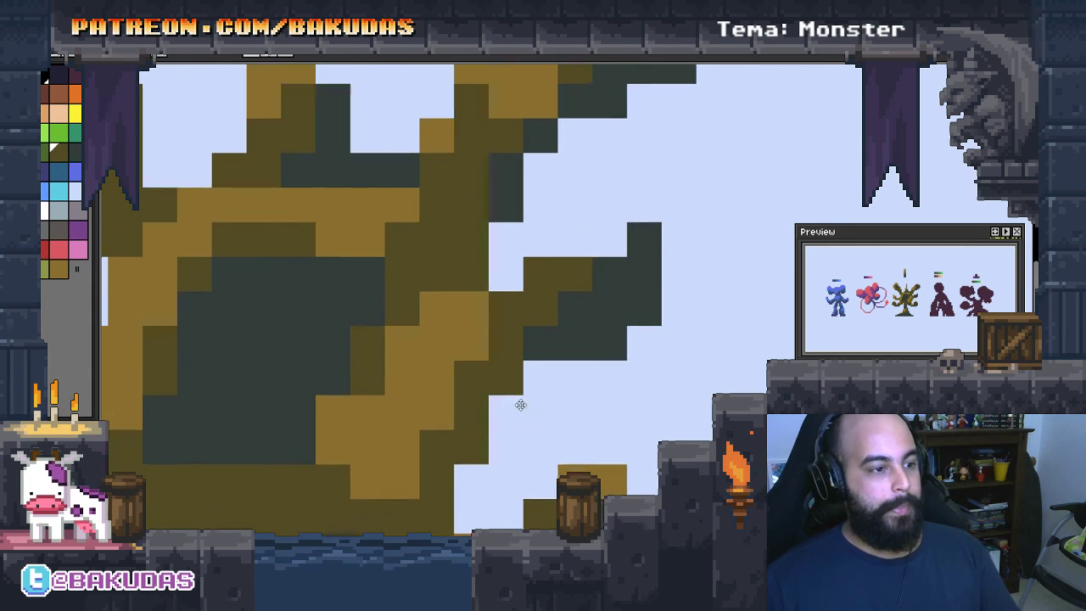
pyautogui.scroll(-1, 476, 333)
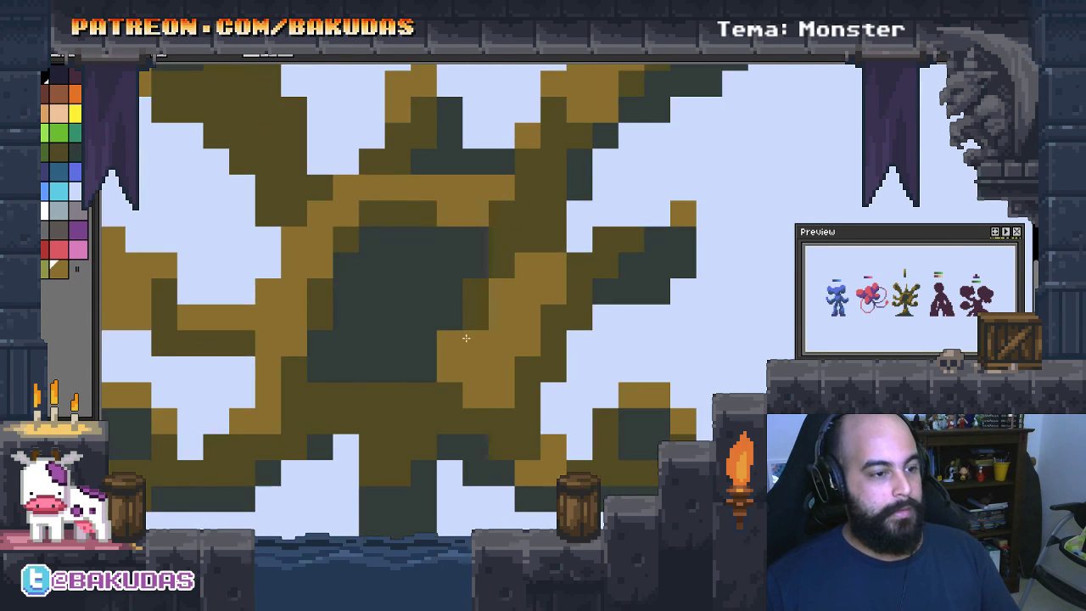
pyautogui.moveTo(493, 399); pyautogui.dragTo(504, 352)
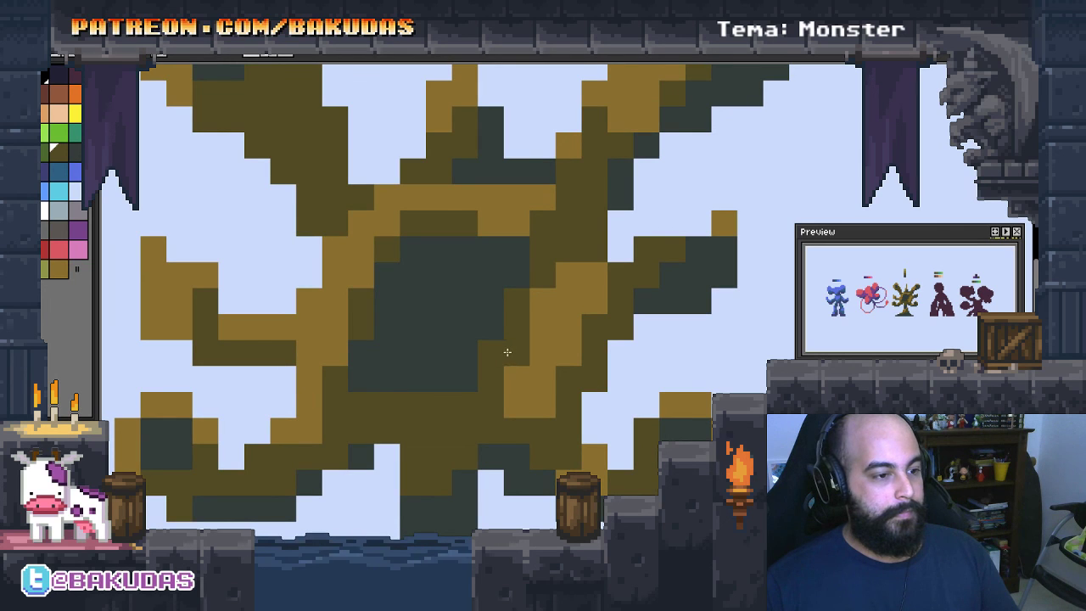
pyautogui.moveTo(553, 300); pyautogui.dragTo(592, 269)
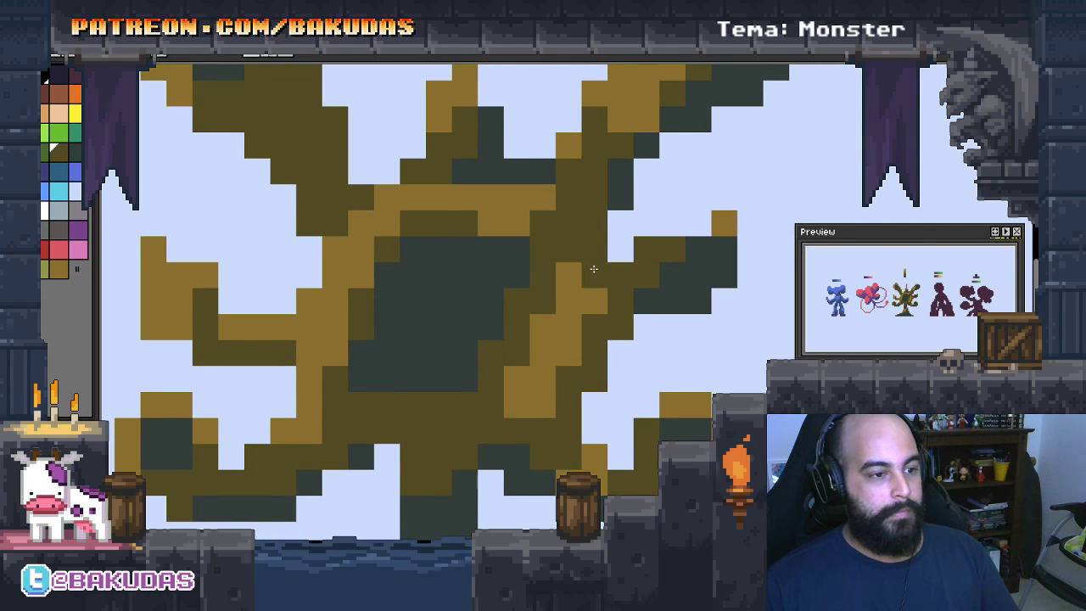
pyautogui.hscroll(-1, 509, 483)
pyautogui.hscroll(-2, 500, 450)
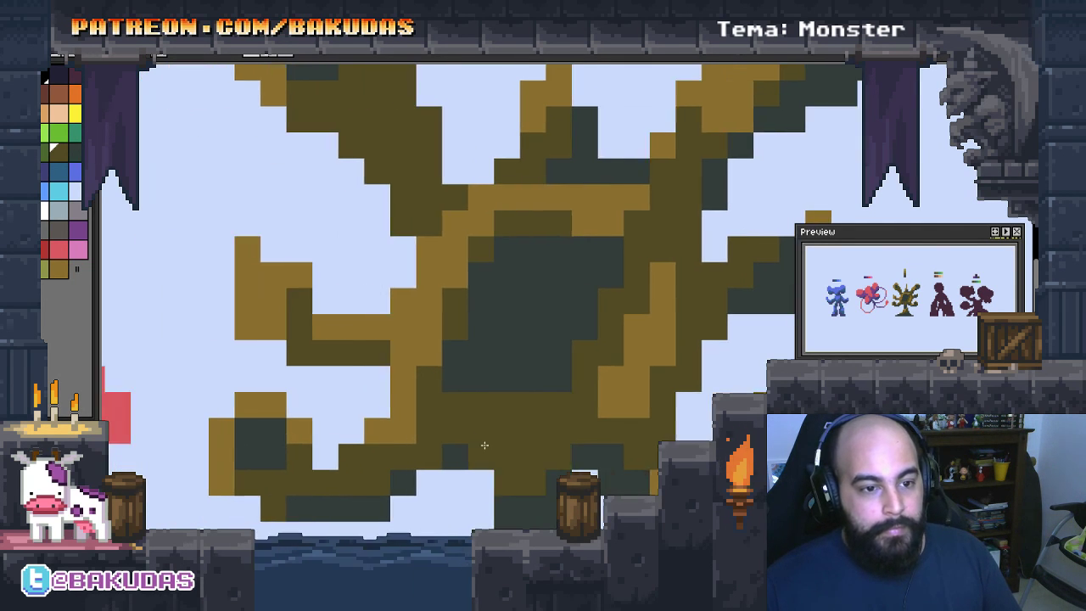
pyautogui.hscroll(-3, 506, 417)
pyautogui.hscroll(-1, 506, 416)
pyautogui.scroll(-1, 565, 431)
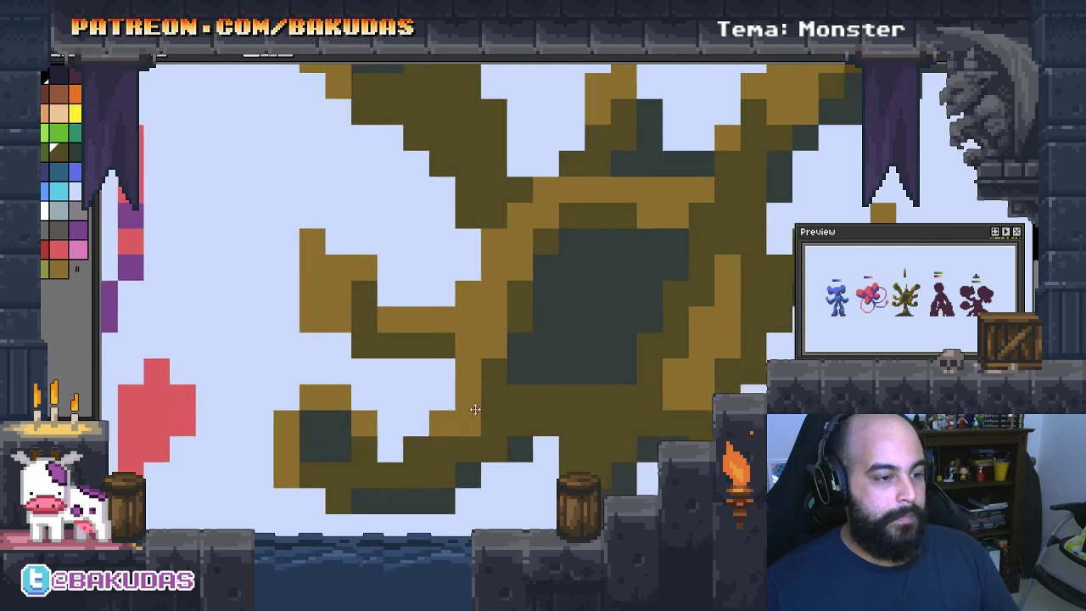
pyautogui.scroll(-2, 564, 431)
pyautogui.scroll(1, 467, 365)
pyautogui.scroll(1, 467, 365)
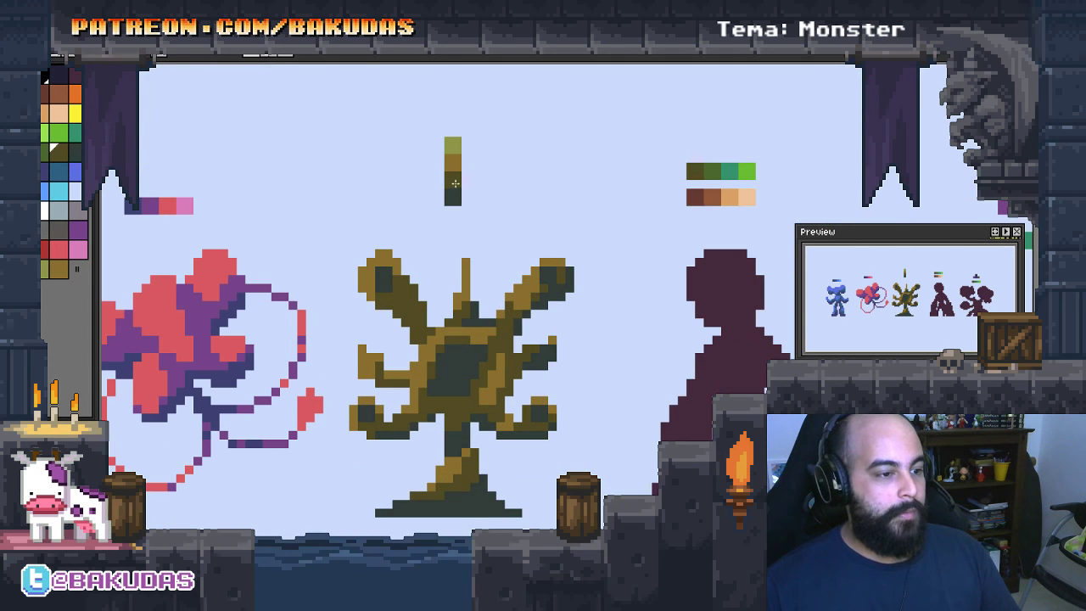
# Fill the fourth monster's dark maroon silhouette with tan
pyautogui.scroll(1, 475, 339)
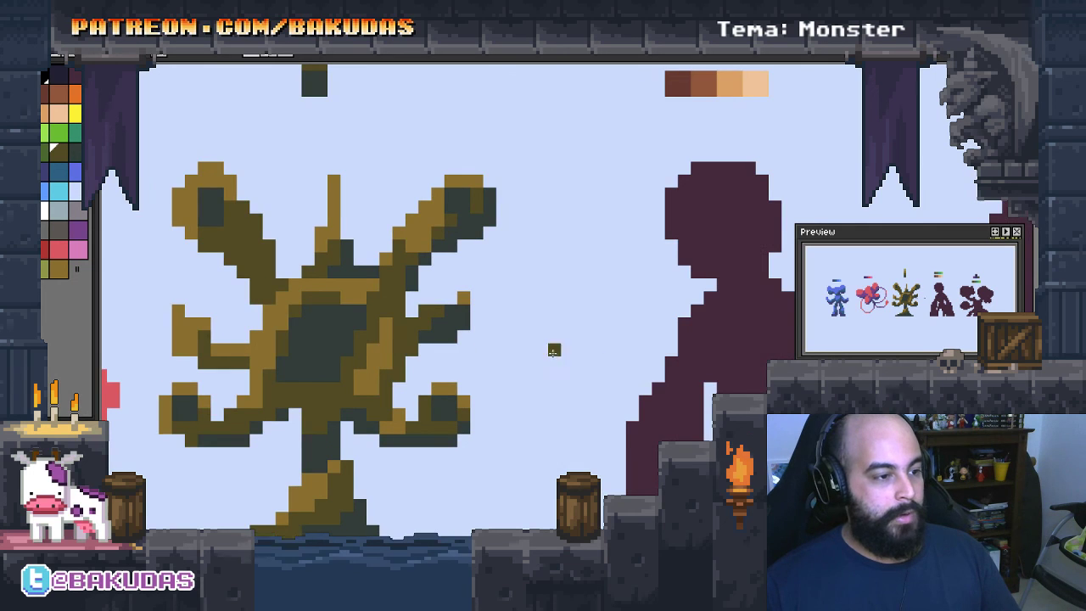
pyautogui.hscroll(2, 553, 351)
pyautogui.scroll(2, 643, 389)
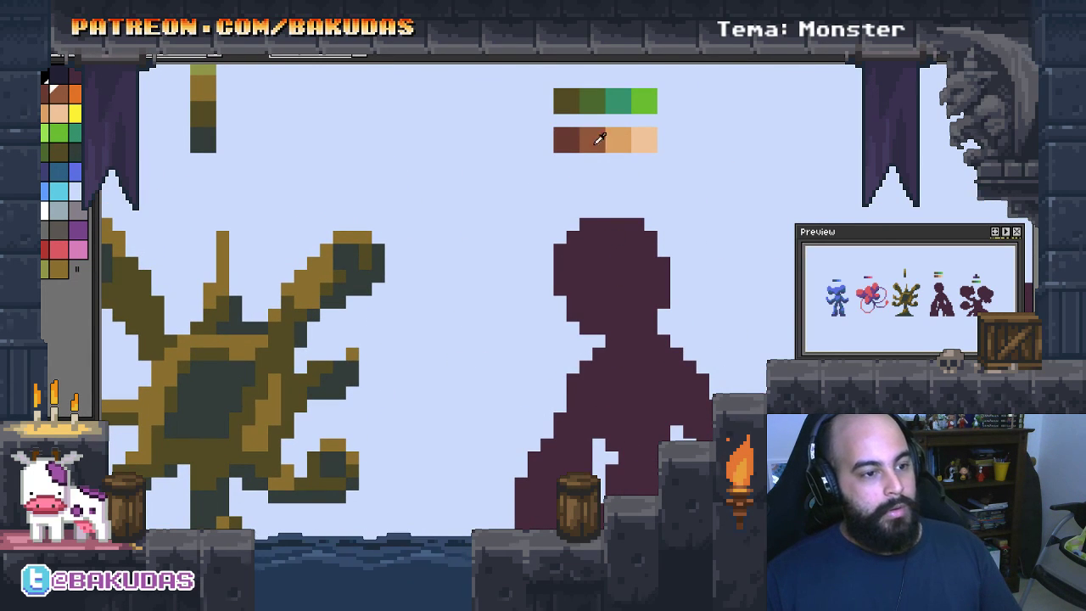
pyautogui.scroll(-1, 636, 296)
pyautogui.scroll(1, 620, 303)
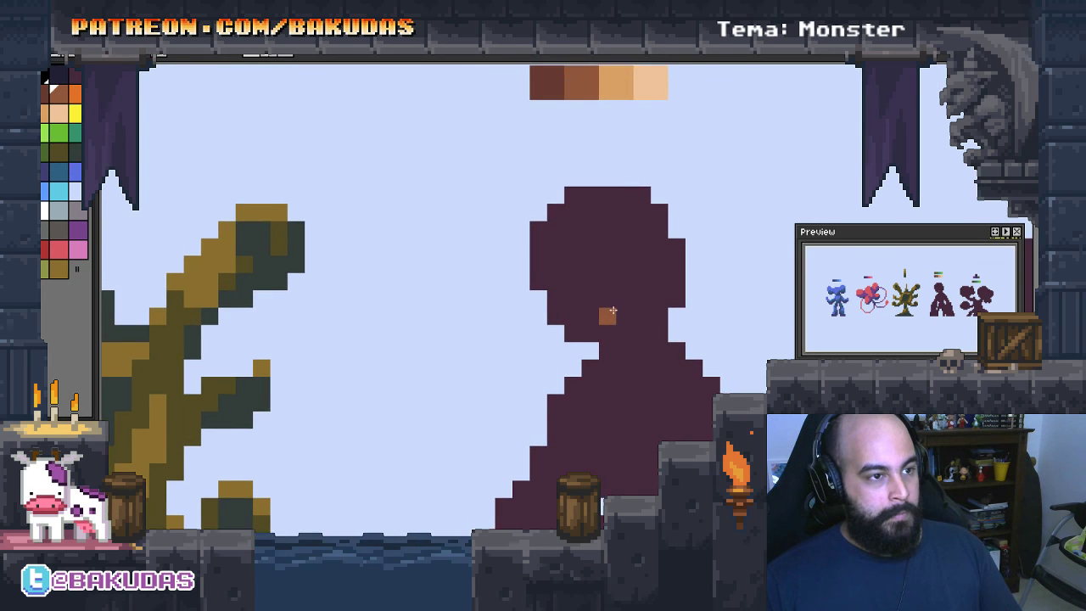
pyautogui.scroll(-1, 611, 312)
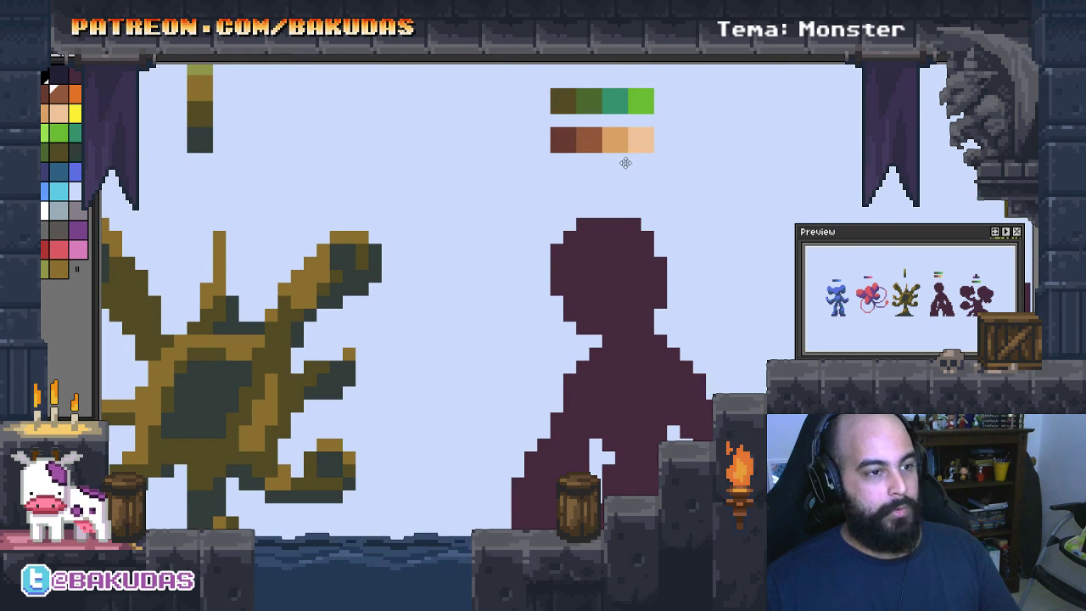
pyautogui.click(635, 288)
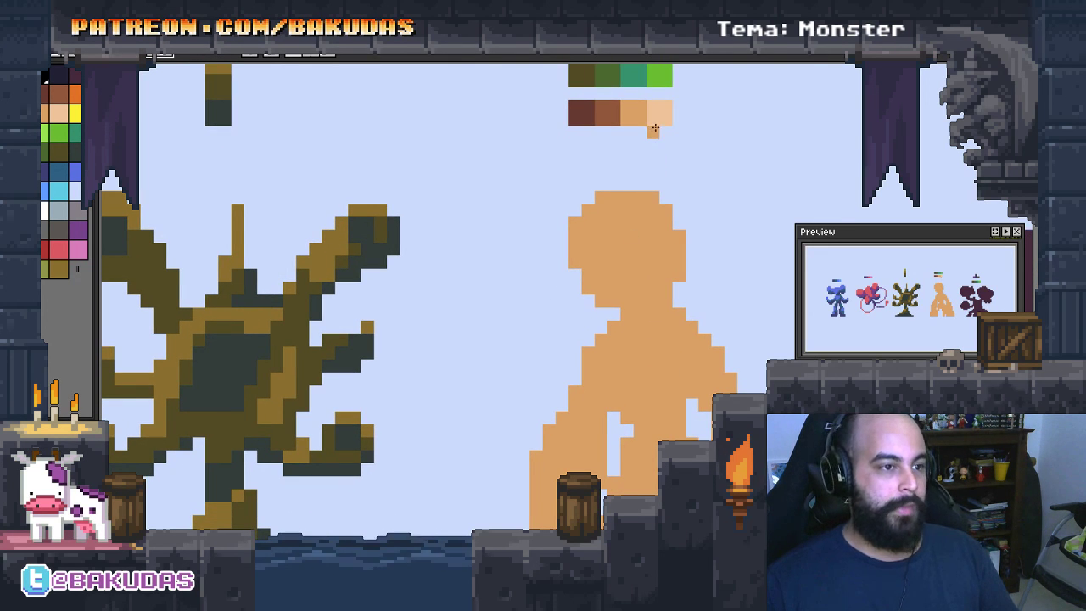
# Undo the light tan head stroke and magic-wand the tan figure's silhouette
pyautogui.scroll(-2, 654, 297)
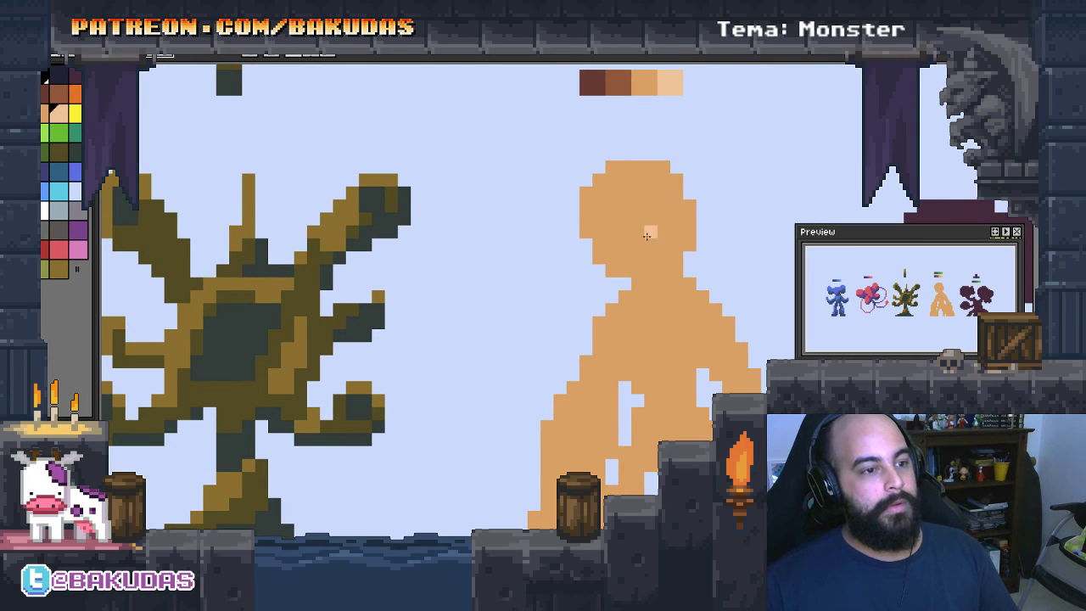
pyautogui.scroll(1, 647, 236)
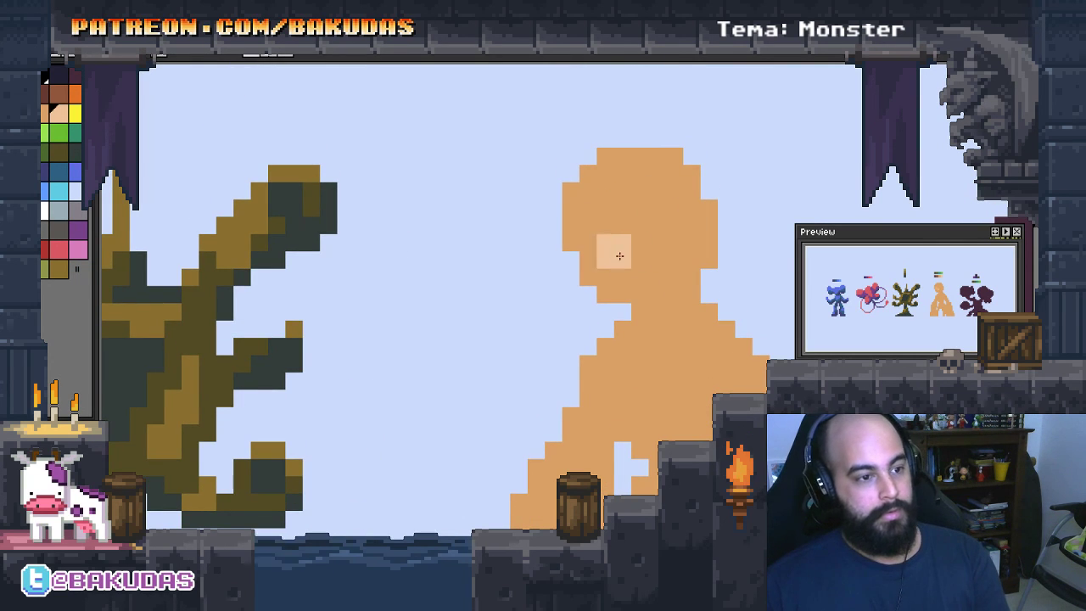
pyautogui.moveTo(628, 261); pyautogui.dragTo(624, 193)
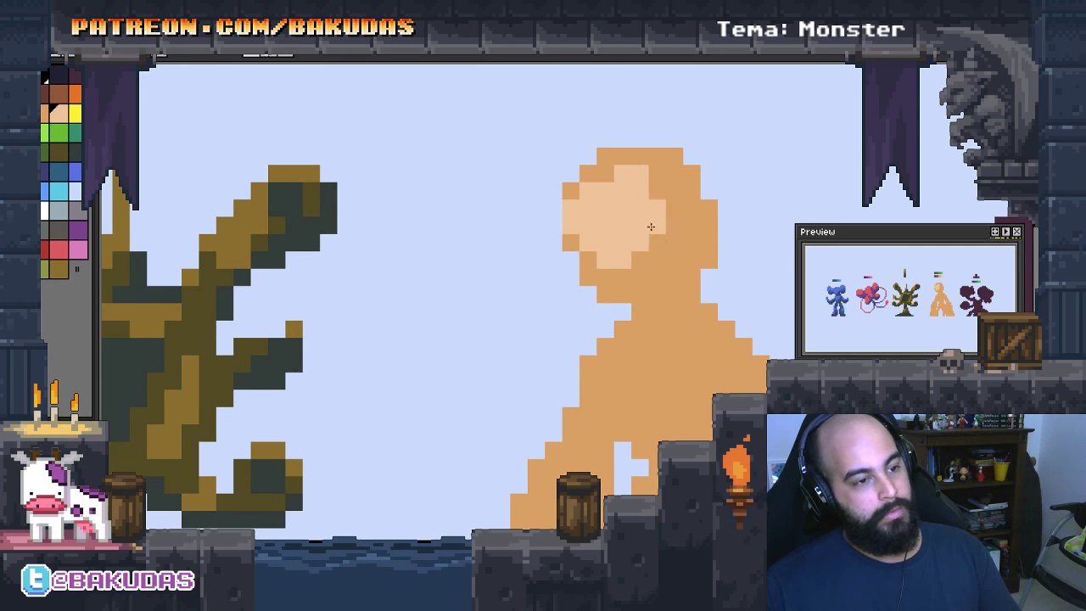
pyautogui.hotkey('ctrl', 'z')
pyautogui.hscroll(2, 625, 246)
pyautogui.click(623, 248)
# With a large brush, paint light-tan highlights across the head's upper-left, top and right side
pyautogui.press('b')
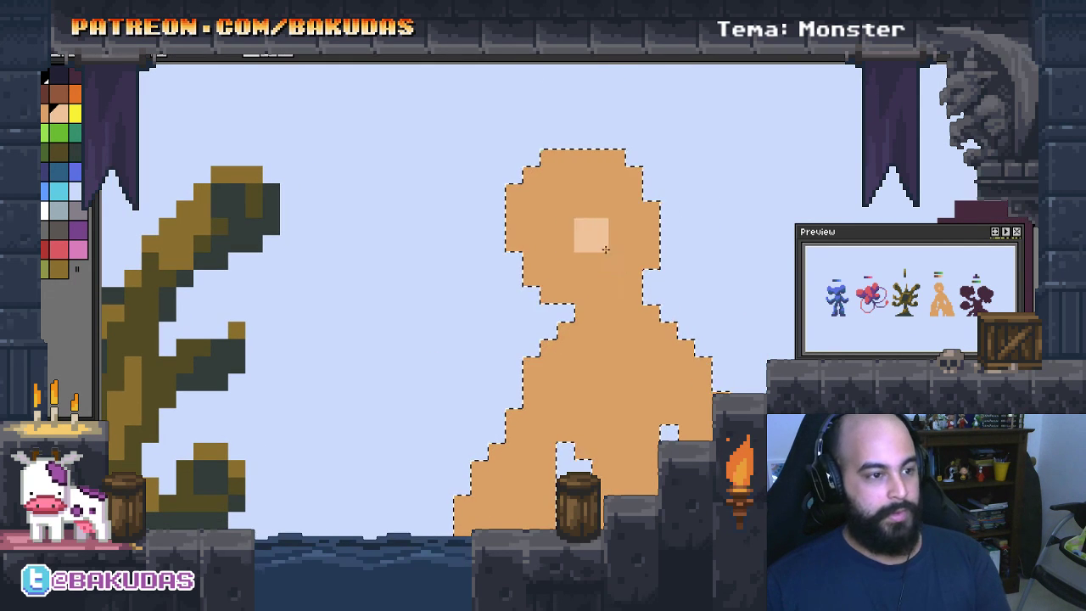
pyautogui.moveTo(557, 239)
pyautogui.mouseDown()
pyautogui.moveTo(560, 195)
pyautogui.moveTo(609, 218)
pyautogui.moveTo(608, 175)
pyautogui.moveTo(634, 189)
pyautogui.mouseUp()
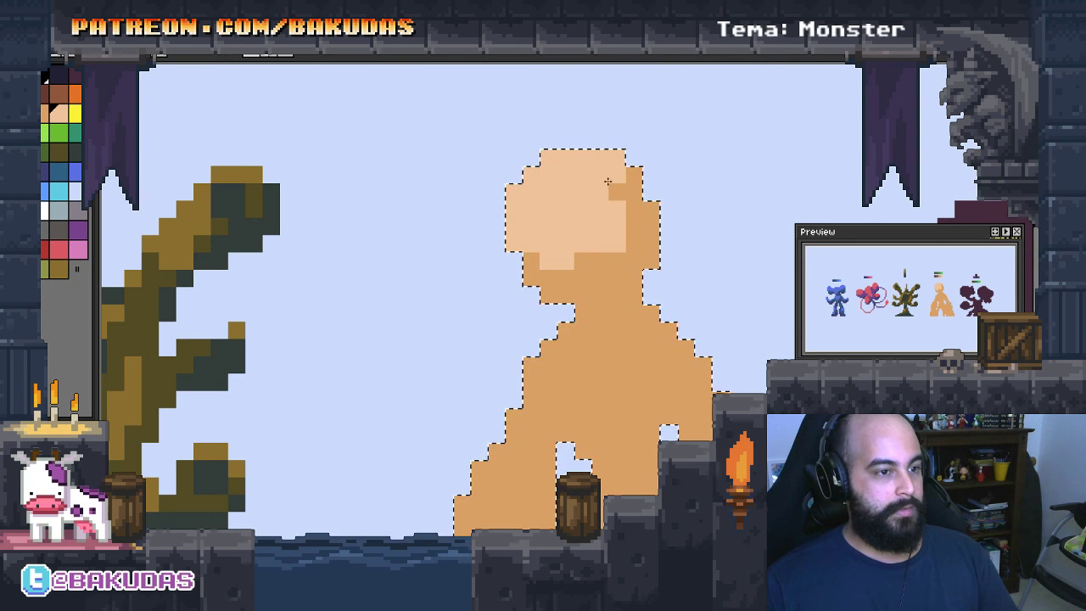
pyautogui.moveTo(553, 252)
pyautogui.mouseDown()
pyautogui.moveTo(569, 271)
pyautogui.moveTo(601, 259)
pyautogui.mouseUp()
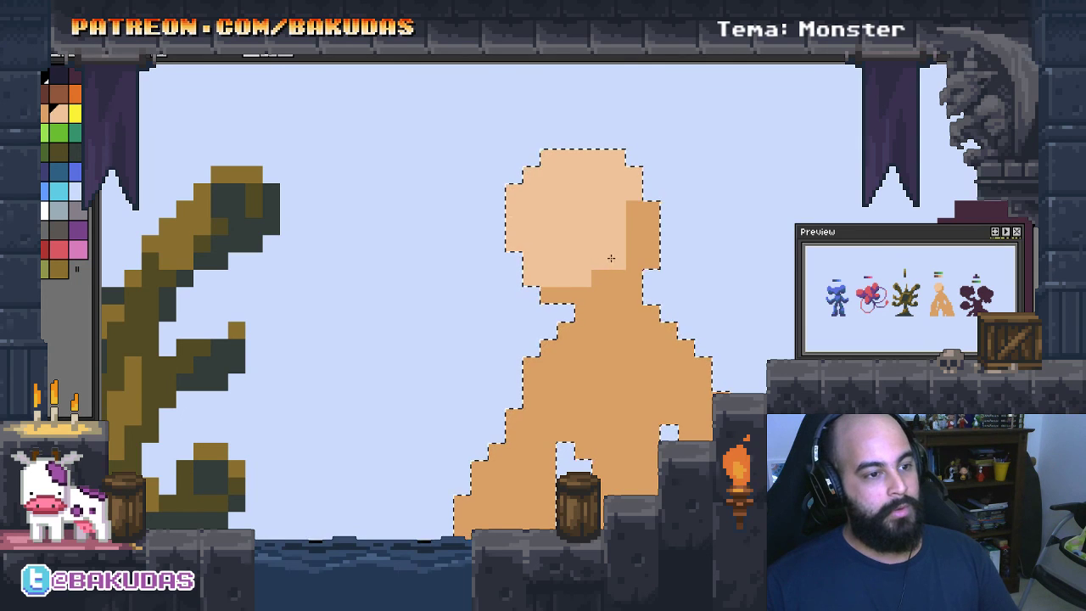
pyautogui.moveTo(628, 212); pyautogui.dragTo(635, 229)
pyautogui.scroll(-2, 545, 327)
pyautogui.click(545, 328)
# Highlight the figure's upper-left edge and centre, repainting part of the chest darker
pyautogui.scroll(-3, 545, 327)
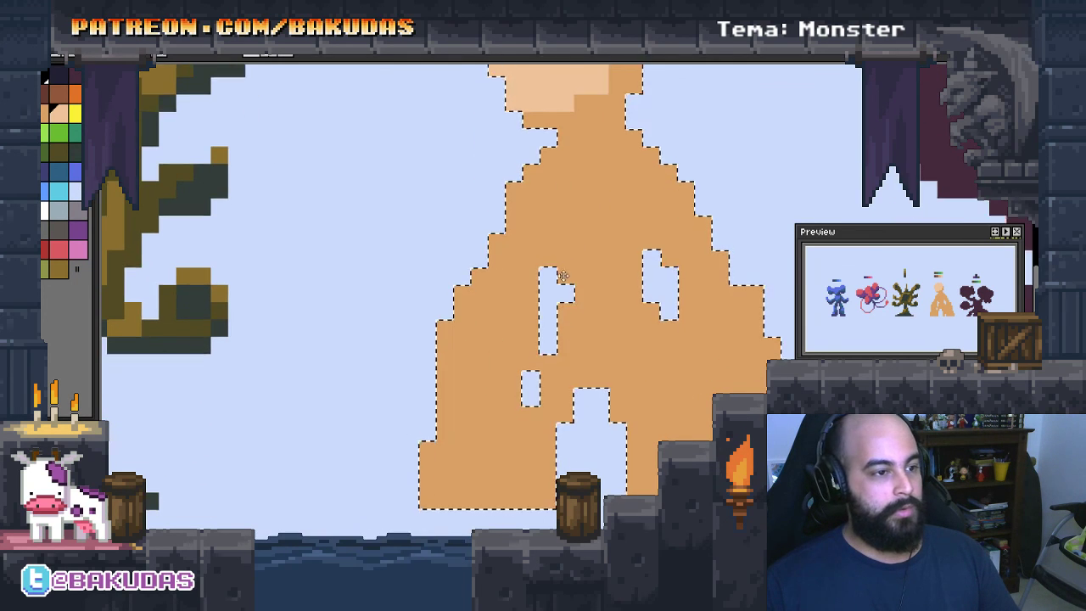
pyautogui.scroll(-2, 545, 328)
pyautogui.moveTo(505, 208); pyautogui.dragTo(552, 134)
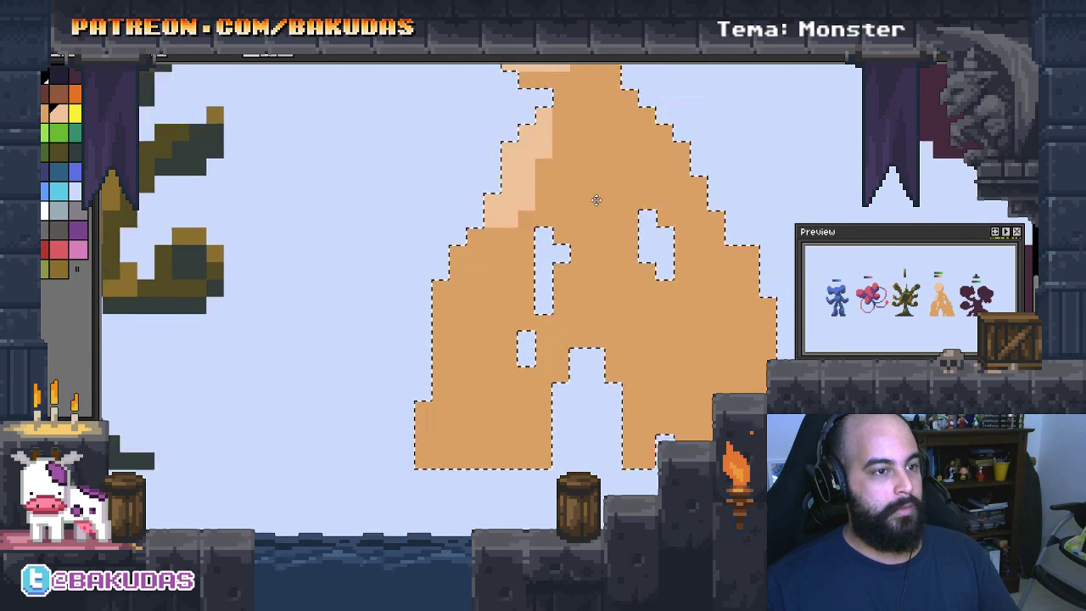
pyautogui.scroll(3, 595, 199)
pyautogui.moveTo(509, 216)
pyautogui.mouseDown()
pyautogui.moveTo(475, 288)
pyautogui.moveTo(524, 227)
pyautogui.moveTo(466, 243)
pyautogui.mouseUp()
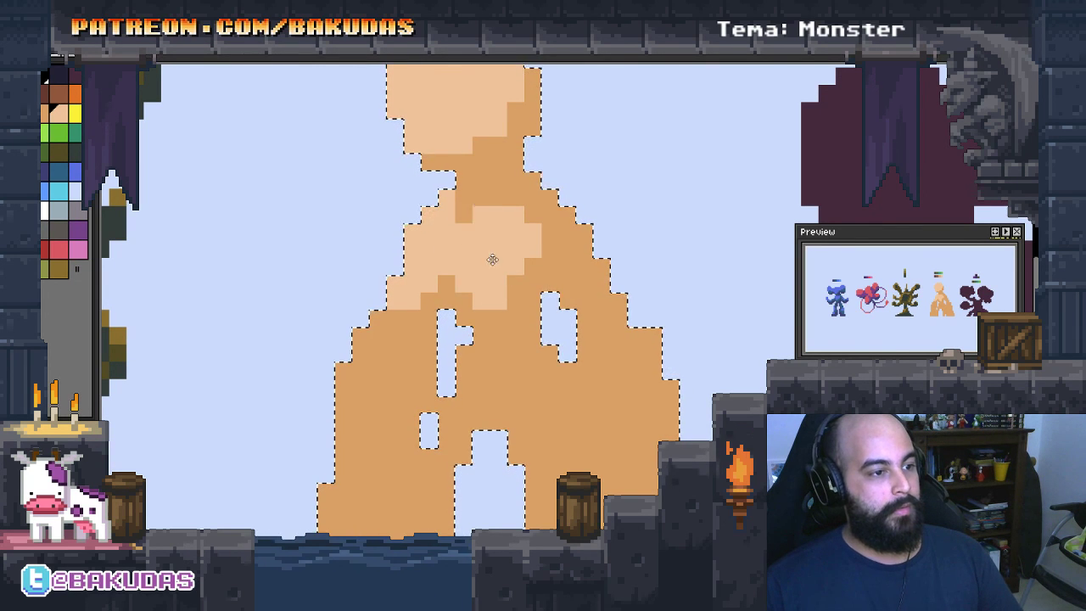
pyautogui.moveTo(448, 293); pyautogui.dragTo(447, 240)
pyautogui.moveTo(533, 245); pyautogui.dragTo(512, 224)
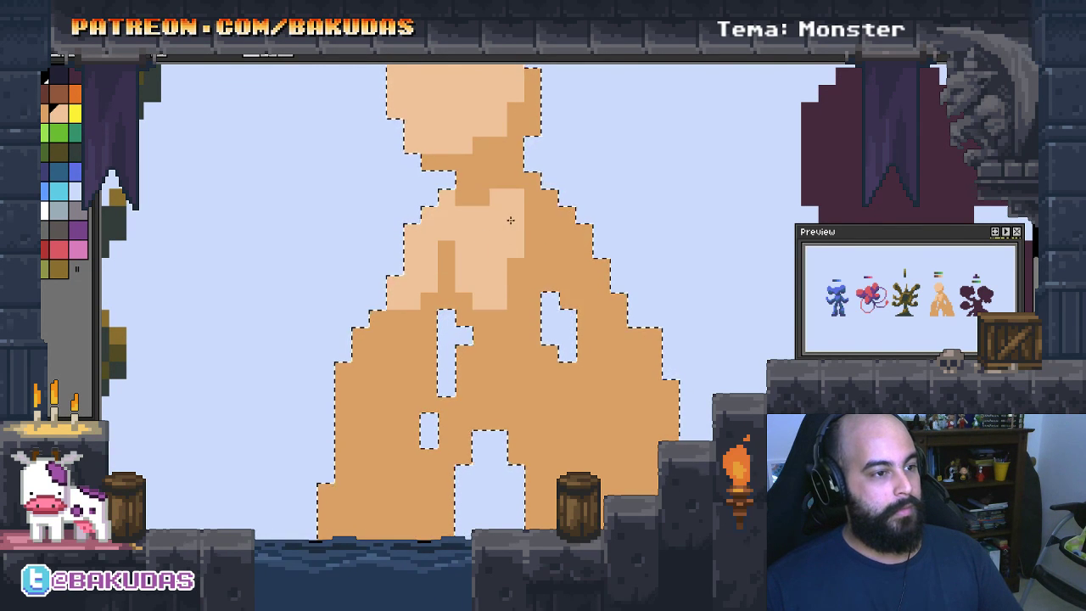
# Highlight the figure's right side, left arm and leg, plus a small light patch
pyautogui.scroll(-1, 512, 224)
pyautogui.scroll(-1, 566, 298)
pyautogui.scroll(-1, 565, 298)
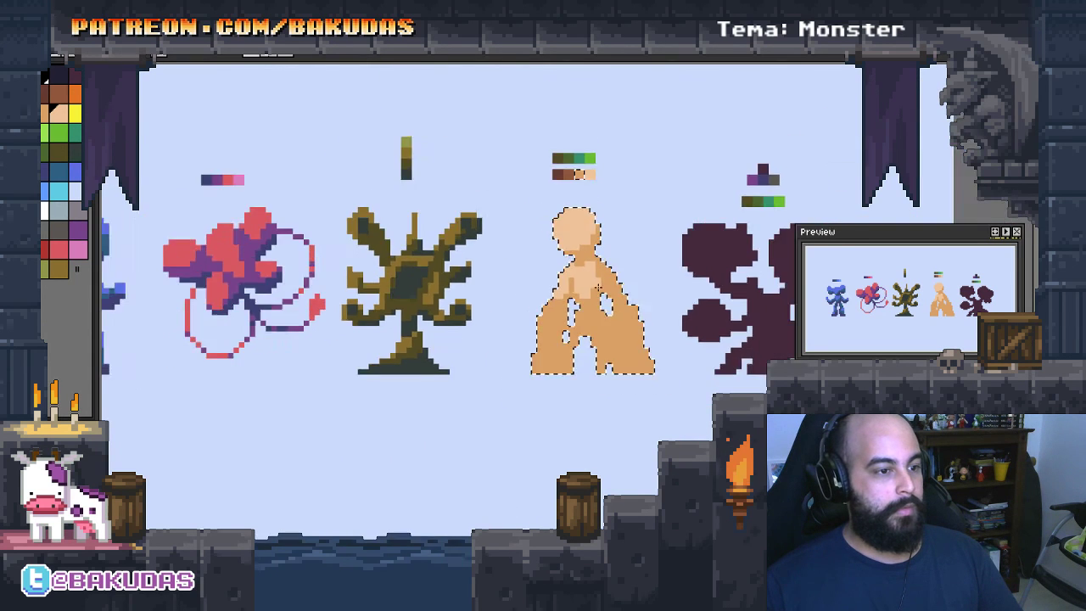
pyautogui.scroll(3, 616, 256)
pyautogui.scroll(1, 616, 255)
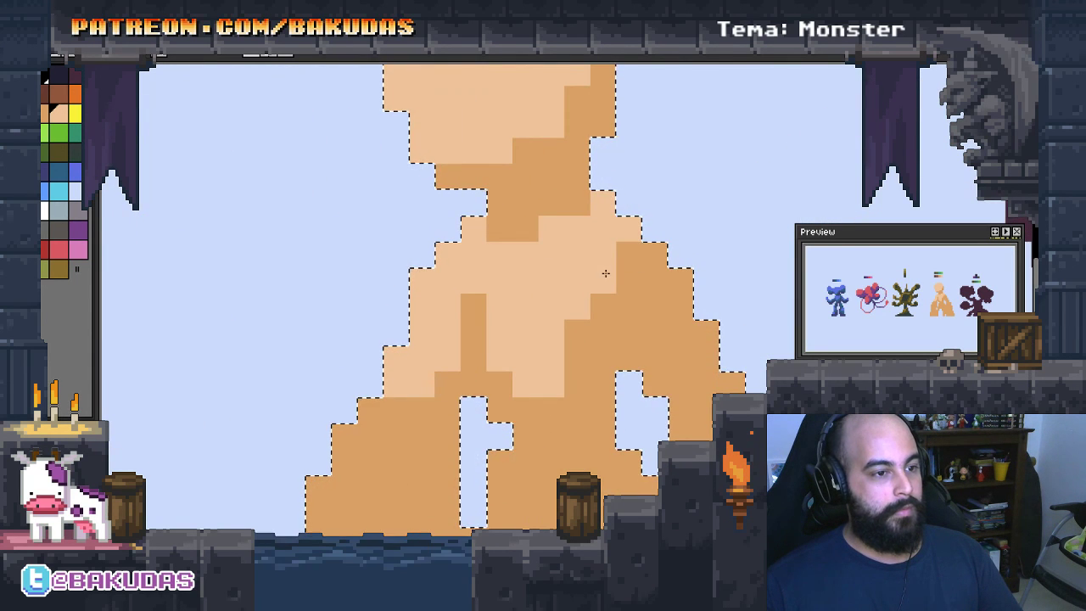
pyautogui.moveTo(678, 351); pyautogui.dragTo(563, 211)
pyautogui.moveTo(604, 255)
pyautogui.mouseDown()
pyautogui.moveTo(606, 291)
pyautogui.moveTo(656, 365)
pyautogui.moveTo(587, 177)
pyautogui.moveTo(607, 295)
pyautogui.moveTo(693, 340)
pyautogui.moveTo(881, 386)
pyautogui.mouseUp()
pyautogui.moveTo(427, 266)
pyautogui.mouseDown()
pyautogui.moveTo(416, 365)
pyautogui.moveTo(472, 284)
pyautogui.moveTo(475, 178)
pyautogui.moveTo(500, 195)
pyautogui.mouseUp()
pyautogui.moveTo(523, 158); pyautogui.dragTo(558, 263)
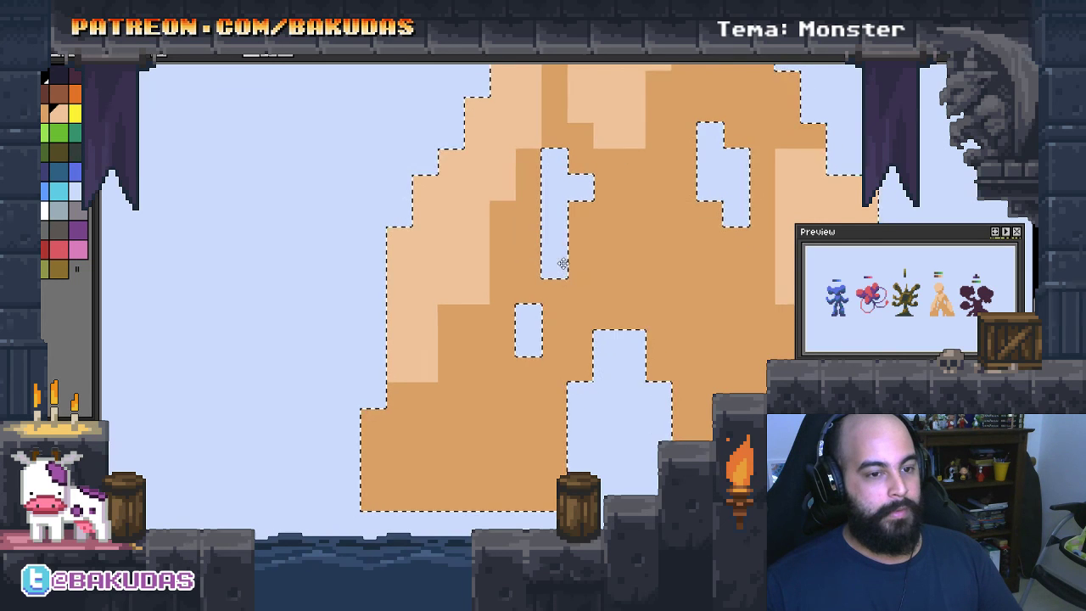
pyautogui.click(468, 325)
# Add light patches on the figure's upper right and recentre the view on it
pyautogui.scroll(-1, 486, 356)
pyautogui.moveTo(485, 356); pyautogui.dragTo(419, 430)
pyautogui.moveTo(583, 223); pyautogui.dragTo(606, 243)
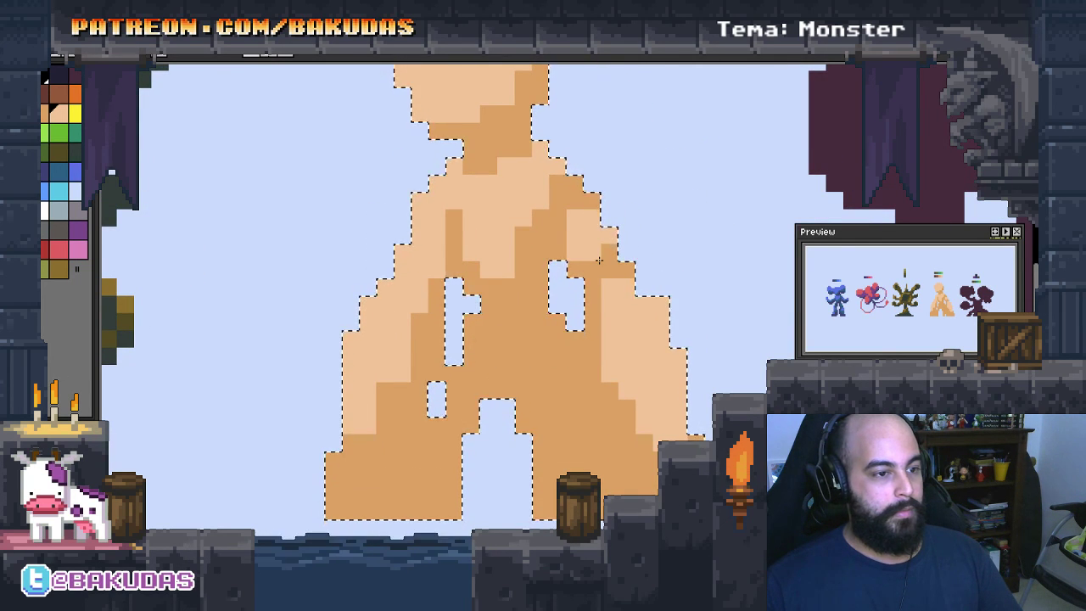
pyautogui.moveTo(429, 440)
pyautogui.mouseDown()
pyautogui.moveTo(516, 357)
pyautogui.moveTo(484, 335)
pyautogui.mouseUp()
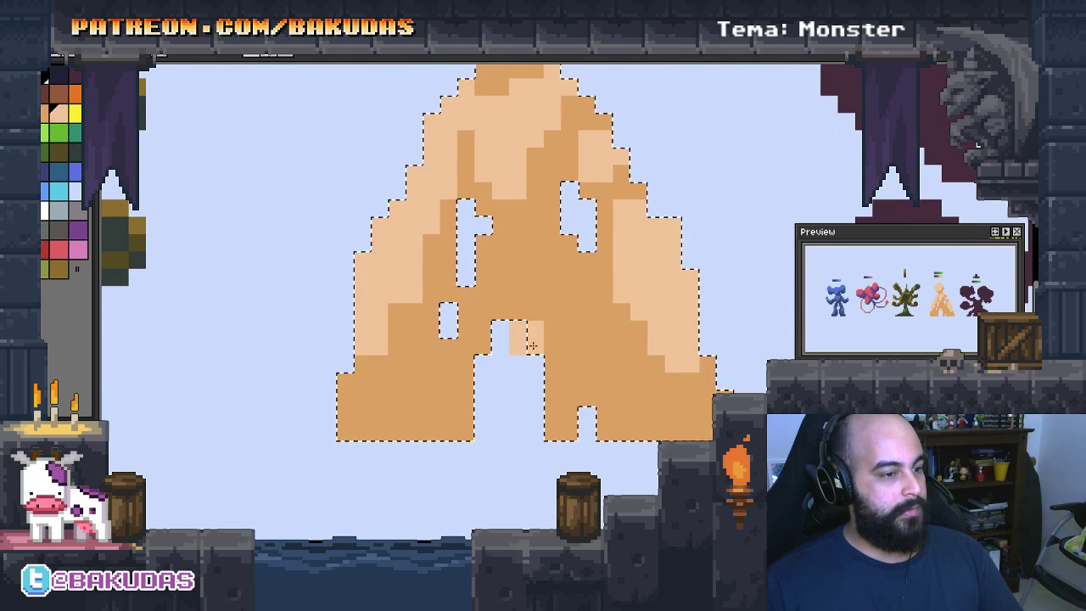
pyautogui.moveTo(586, 347); pyautogui.dragTo(555, 364)
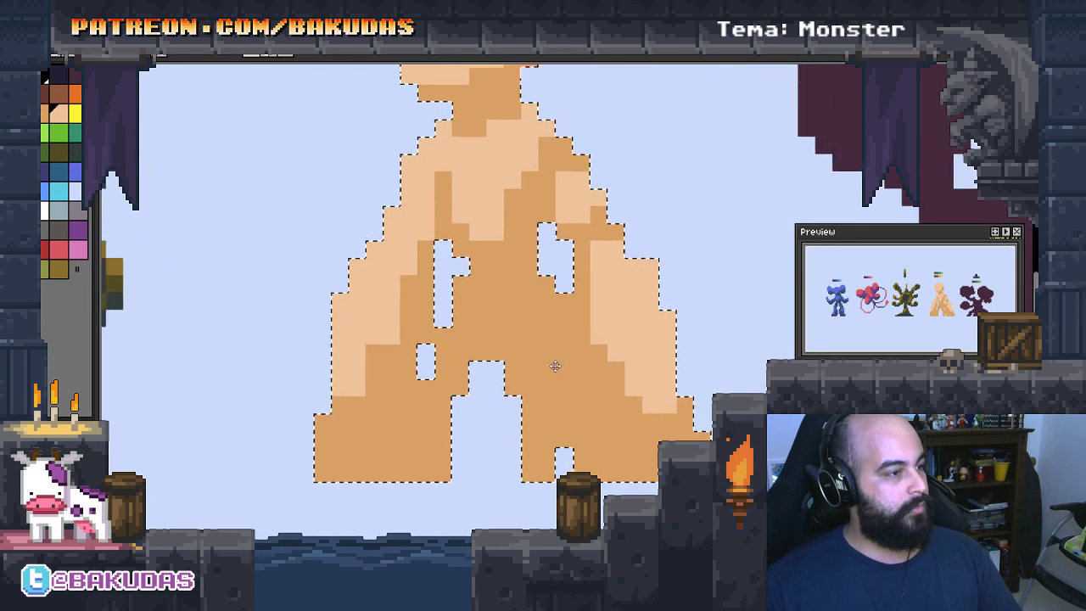
pyautogui.scroll(-2, 530, 357)
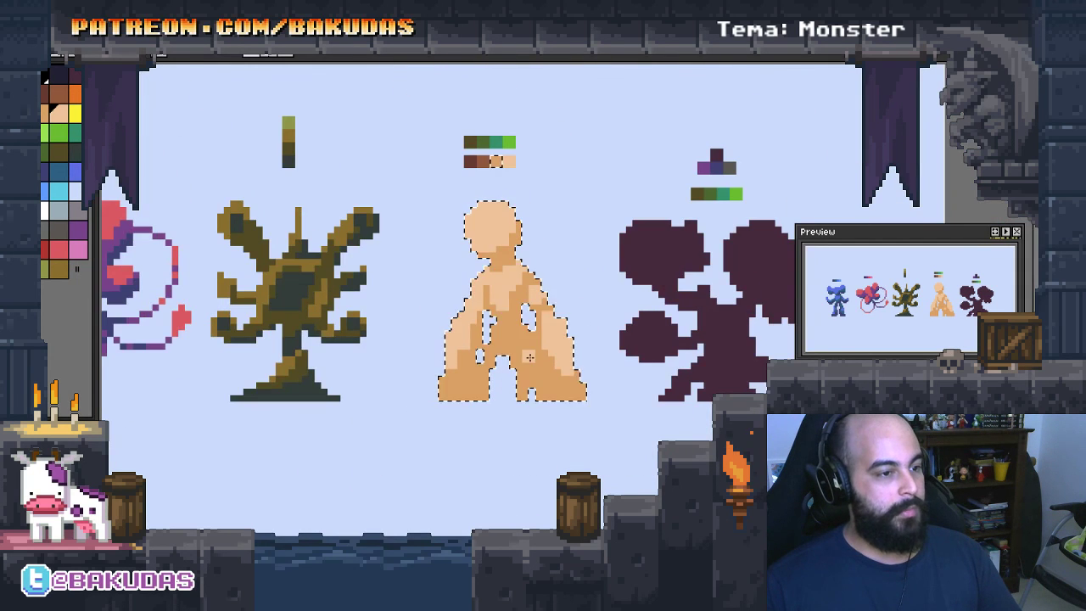
pyautogui.scroll(1, 525, 346)
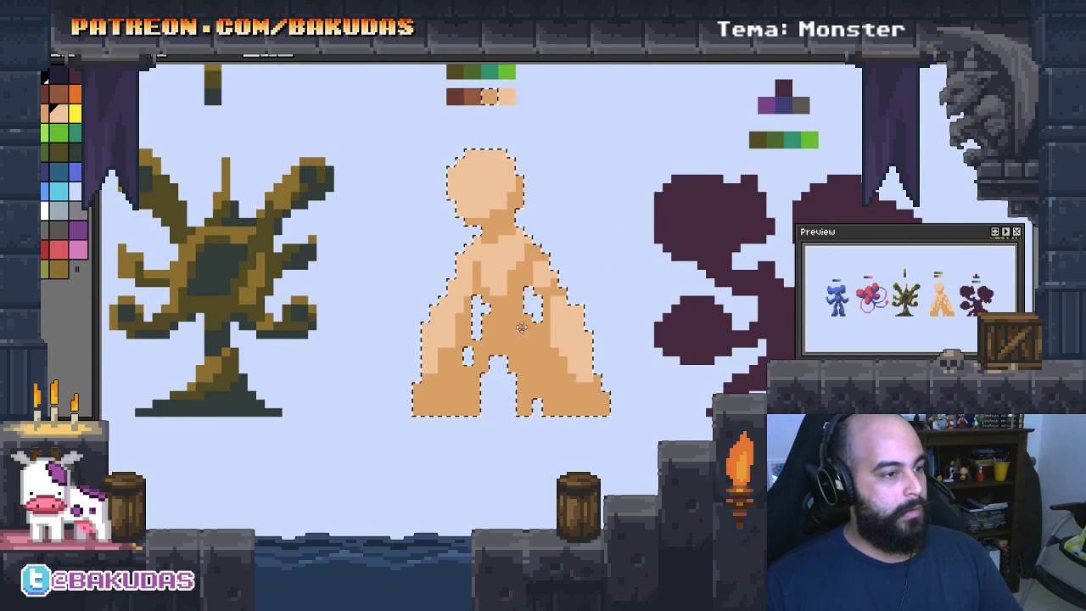
pyautogui.moveTo(449, 356); pyautogui.dragTo(544, 287)
pyautogui.scroll(-2, 544, 286)
pyautogui.scroll(2, 594, 323)
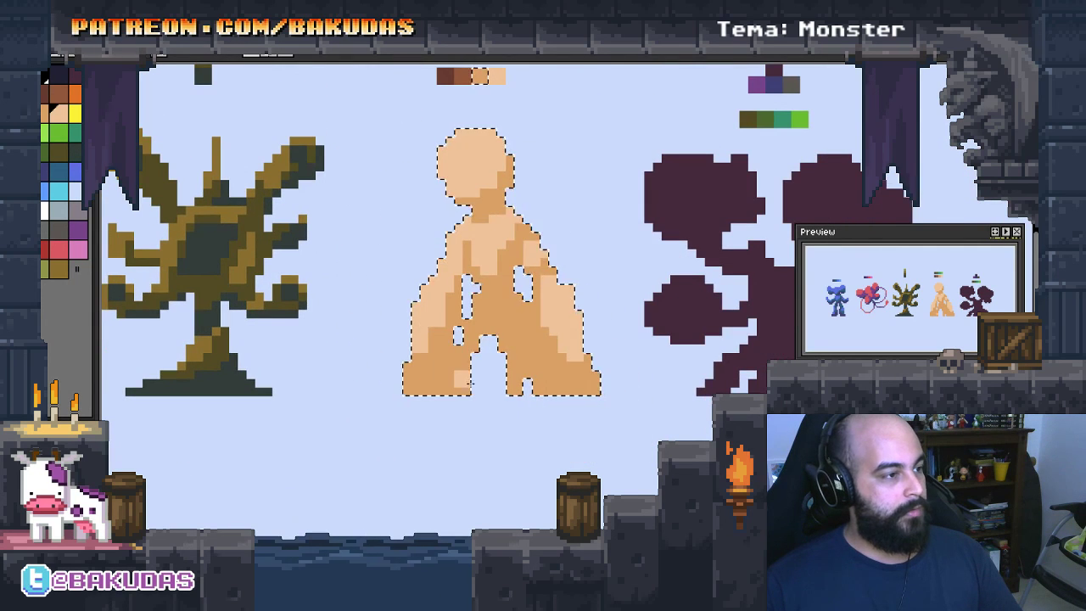
pyautogui.scroll(1, 463, 373)
# Choose a grey swatch and block in grey pixels at the centre of the peach monster
pyautogui.click(75, 210)
pyautogui.click(374, 300)
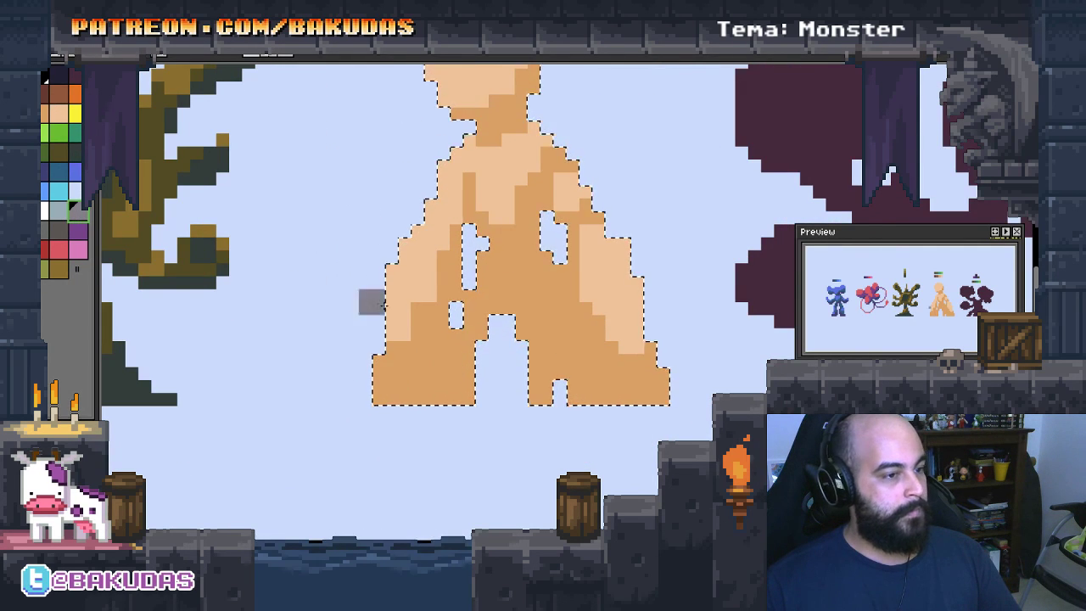
pyautogui.scroll(2, 373, 301)
pyautogui.click(481, 286)
pyautogui.click(507, 234)
pyautogui.click(584, 246)
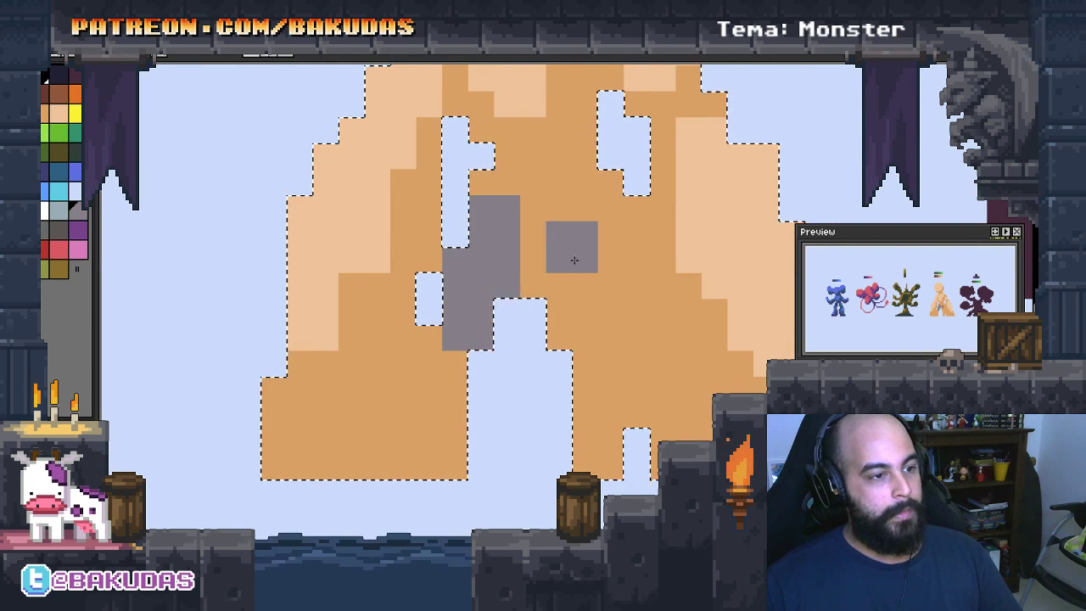
pyautogui.click(533, 246)
pyautogui.click(547, 276)
# Extend the grey patch down and right, fill its top row, and undo two extra blocks
pyautogui.click(572, 209)
pyautogui.click(586, 286)
pyautogui.click(585, 311)
pyautogui.click(585, 337)
pyautogui.click(611, 246)
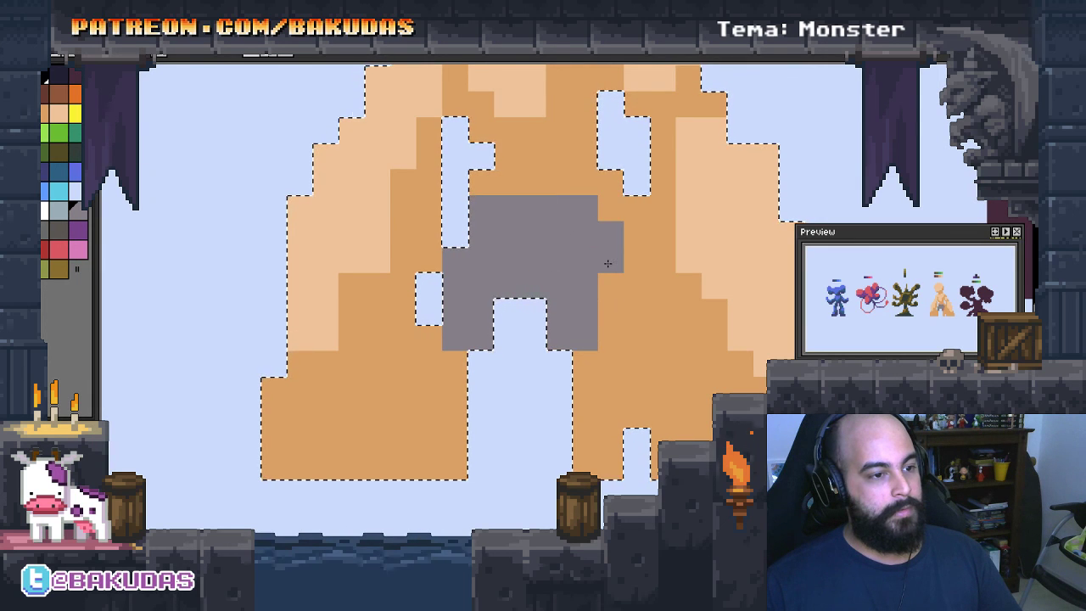
pyautogui.click(611, 208)
pyautogui.moveTo(559, 183)
pyautogui.mouseDown()
pyautogui.moveTo(533, 182)
pyautogui.moveTo(611, 183)
pyautogui.mouseUp()
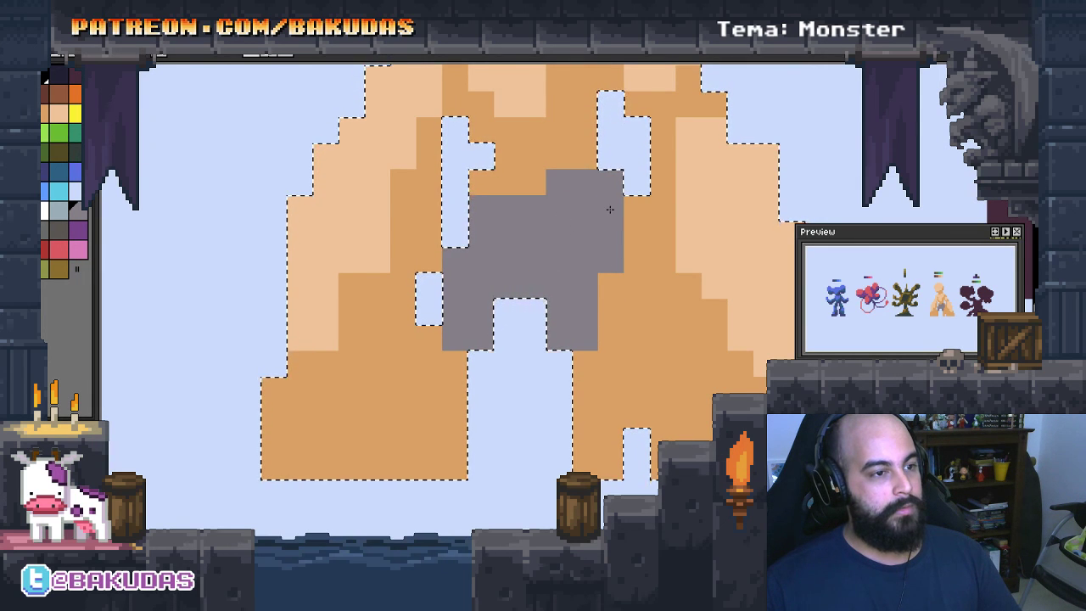
pyautogui.click(507, 182)
pyautogui.hotkey('ctrl', 'z')
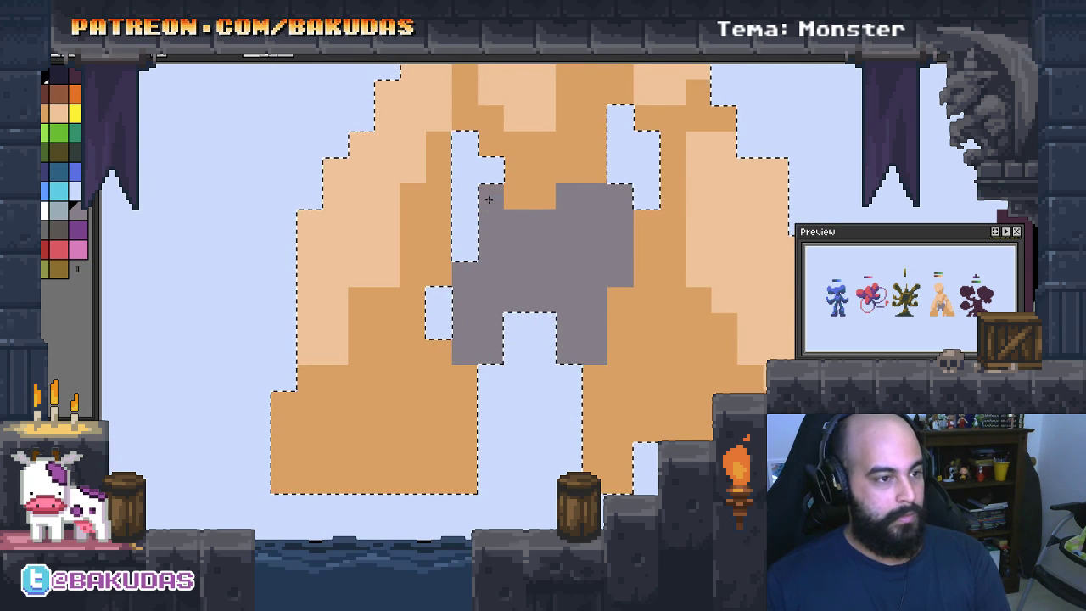
# Nudge the figure right and down, then paint a grey column down the left leg
pyautogui.moveTo(553, 295); pyautogui.dragTo(594, 322)
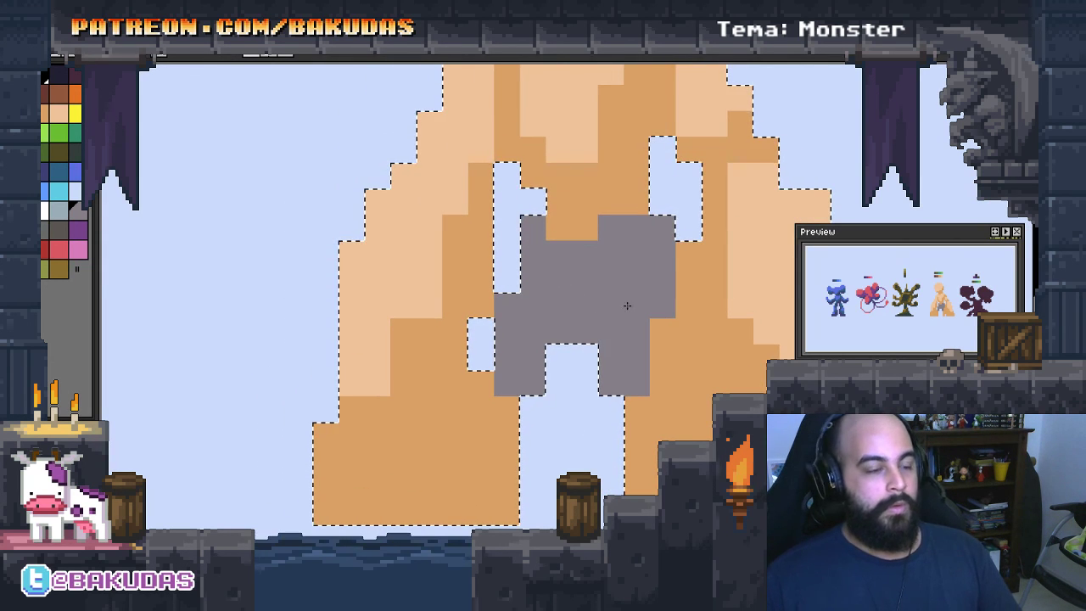
pyautogui.click(601, 399)
pyautogui.hotkey('ctrl', 'z')
pyautogui.click(501, 302)
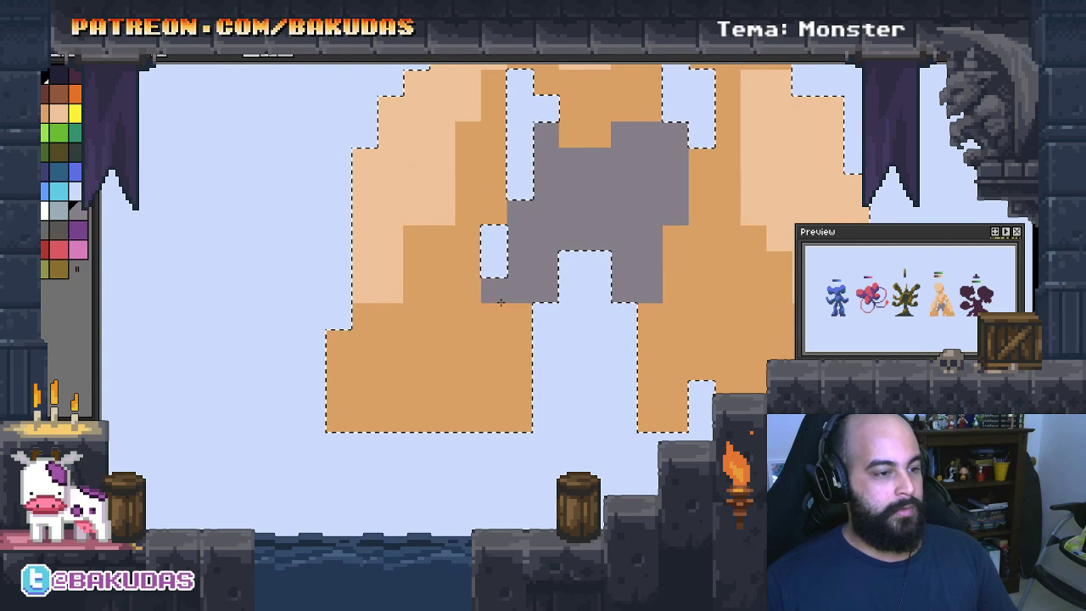
pyautogui.click(492, 288)
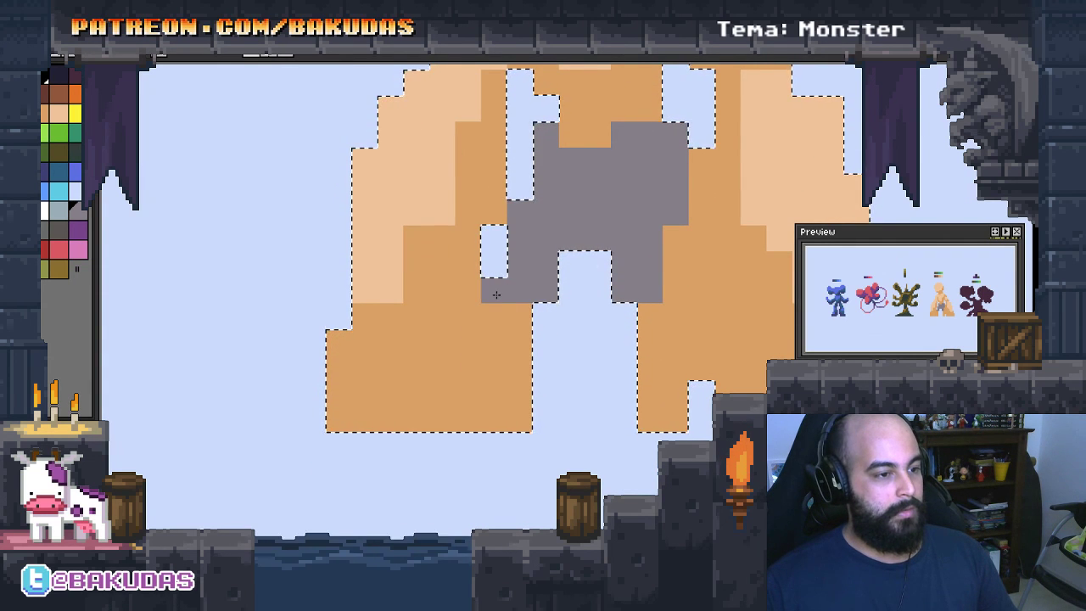
pyautogui.click(517, 322)
pyautogui.moveTo(493, 314)
pyautogui.mouseDown()
pyautogui.moveTo(493, 399)
pyautogui.moveTo(519, 423)
pyautogui.moveTo(418, 410)
pyautogui.moveTo(363, 418)
pyautogui.mouseUp()
pyautogui.click(467, 395)
pyautogui.click(471, 412)
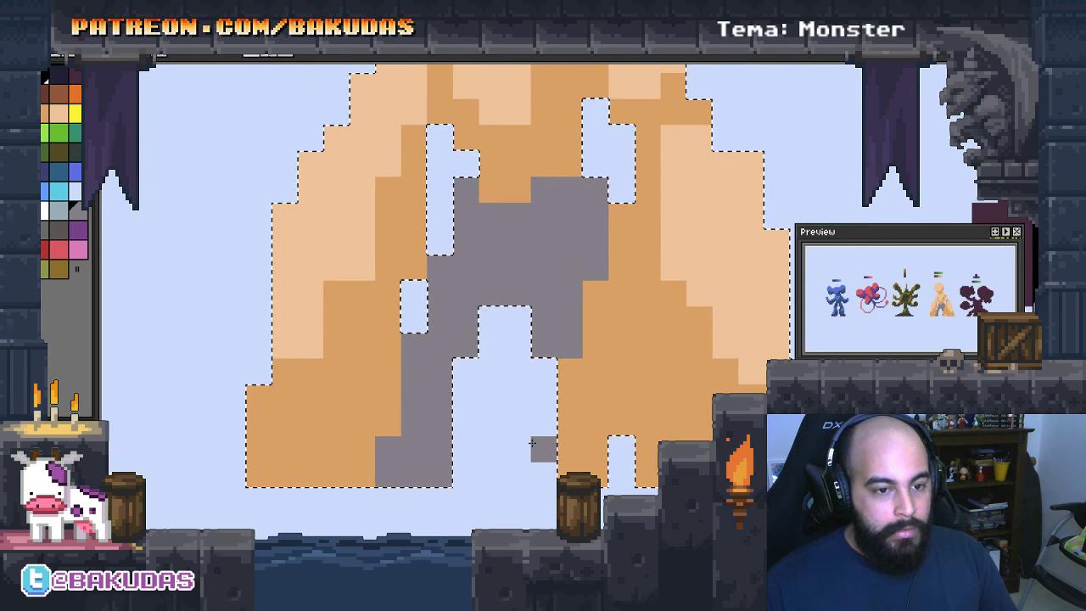
# Extend the grey leg over the orange column and fill the small gap beside it
pyautogui.moveTo(499, 437); pyautogui.dragTo(474, 438)
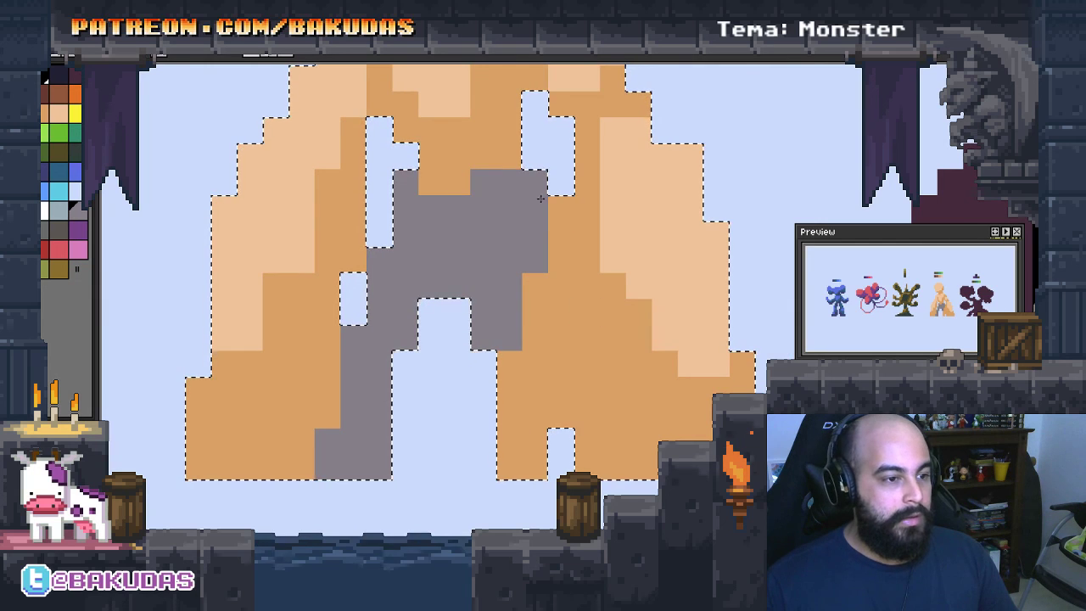
pyautogui.moveTo(509, 364); pyautogui.dragTo(509, 467)
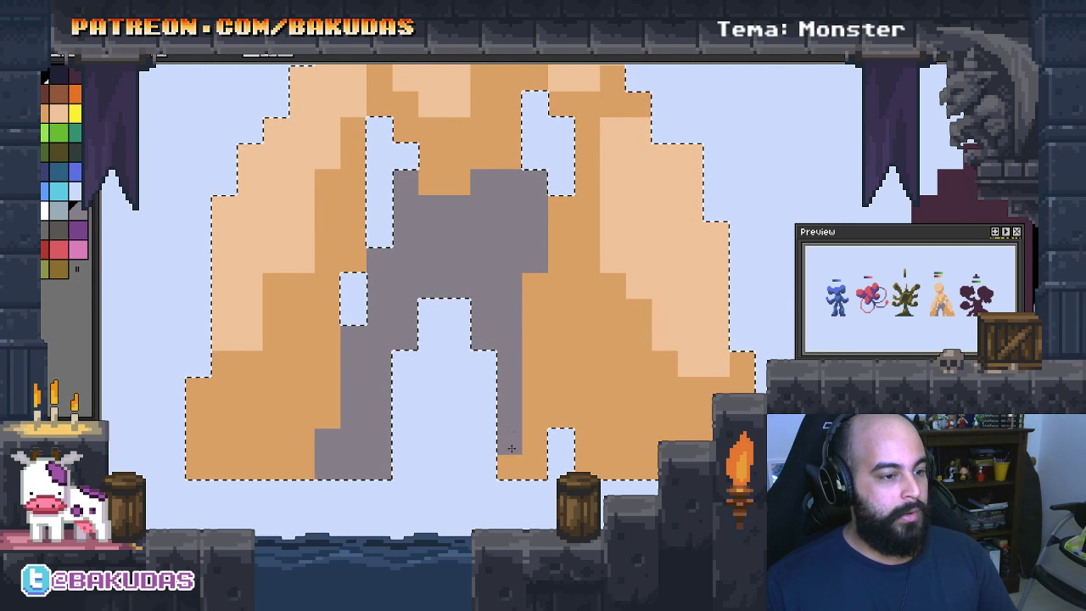
pyautogui.moveTo(531, 428); pyautogui.dragTo(534, 298)
pyautogui.press('x')
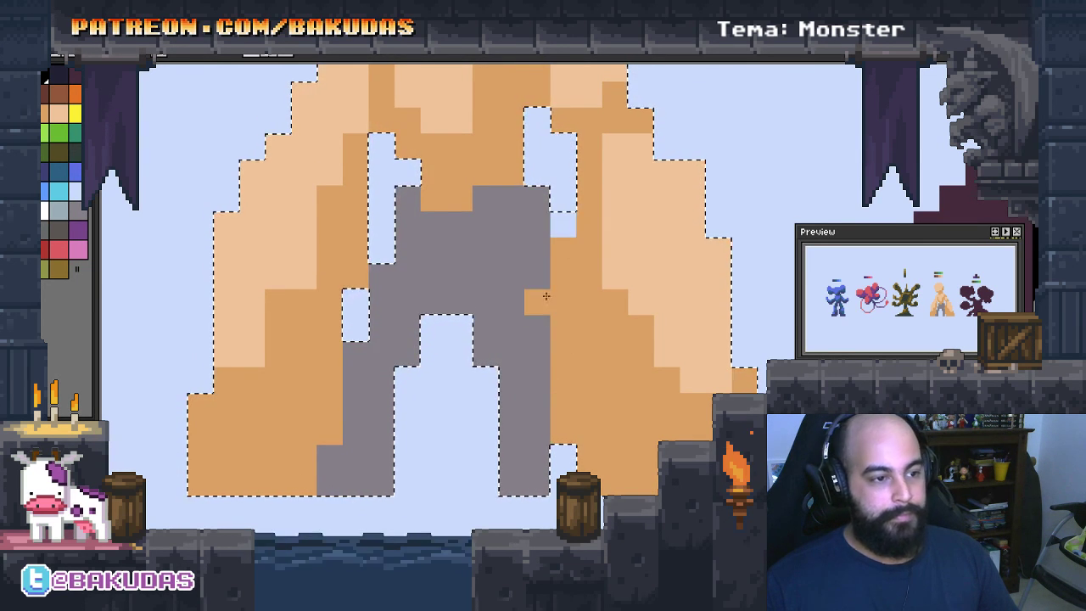
pyautogui.click(560, 458)
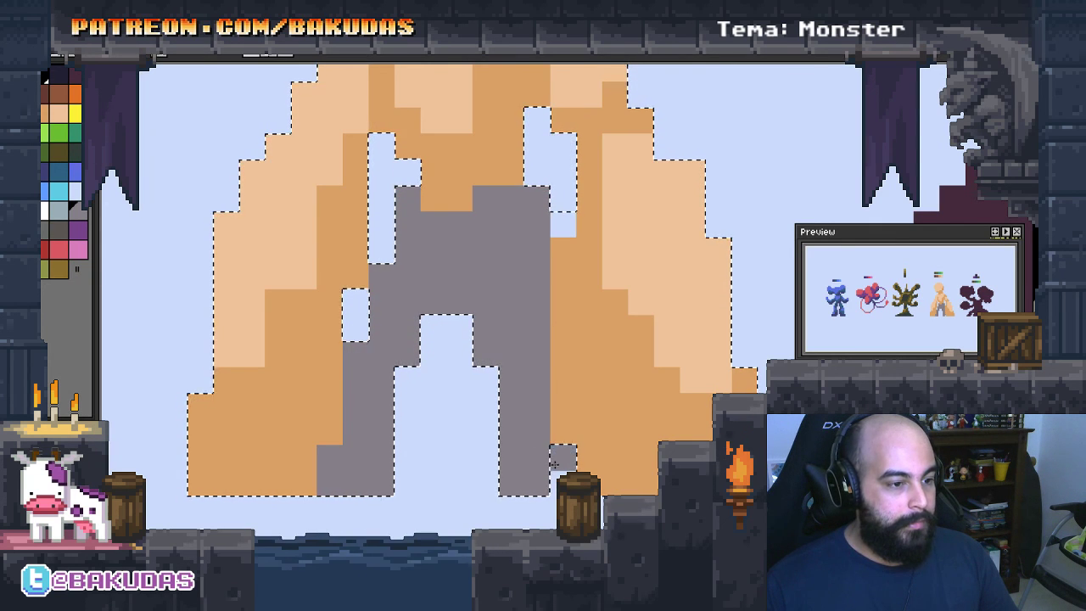
pyautogui.hotkey('ctrl', 'z')
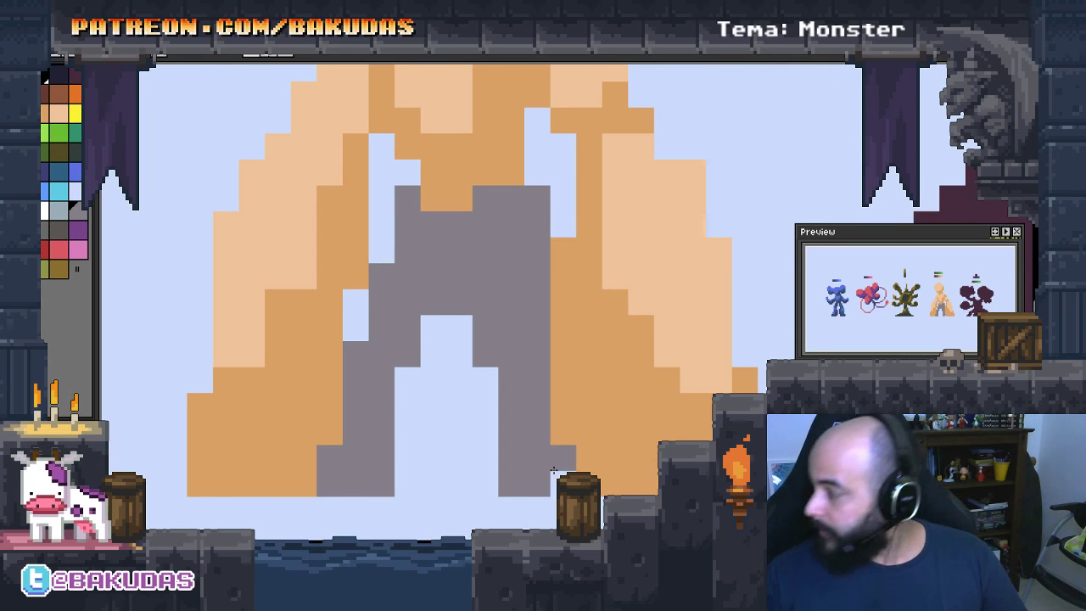
pyautogui.click(553, 469)
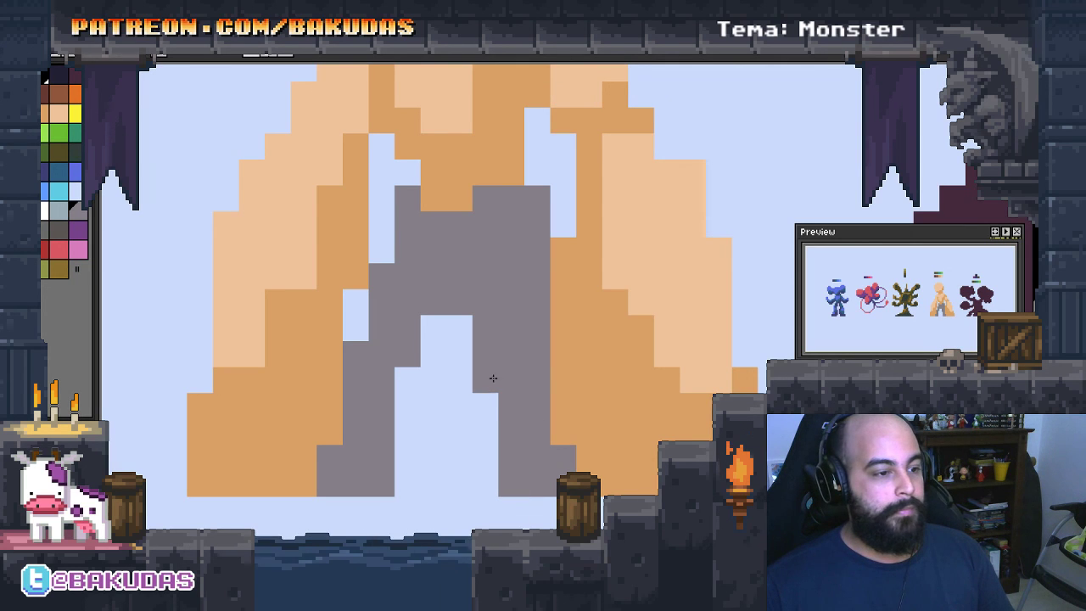
# Carve grey cells and a vertical strip off the right leg to slim it
pyautogui.click(493, 379)
pyautogui.click(486, 355)
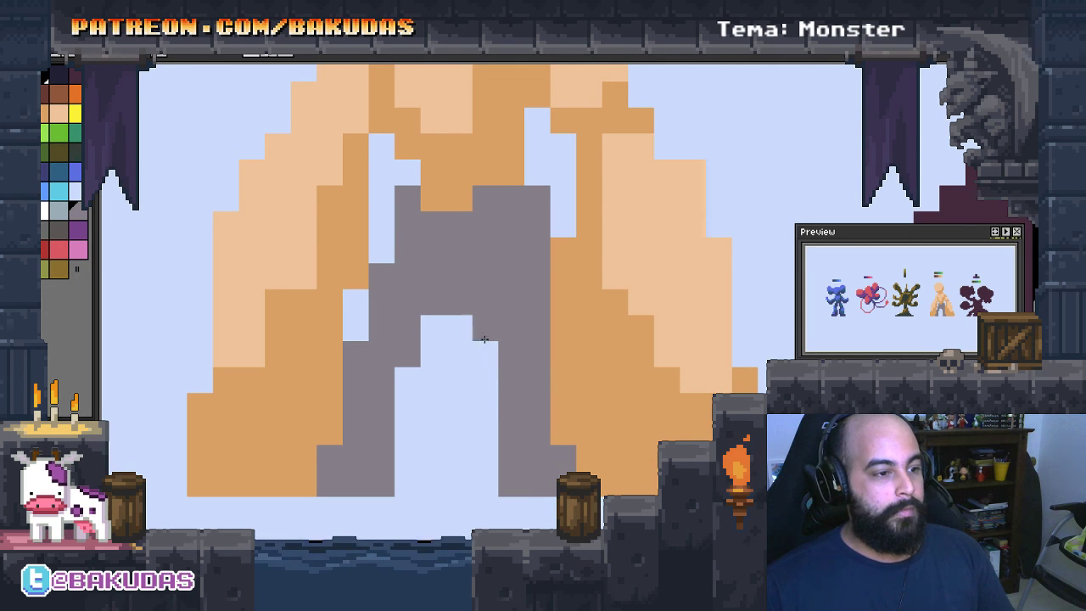
pyautogui.click(477, 312)
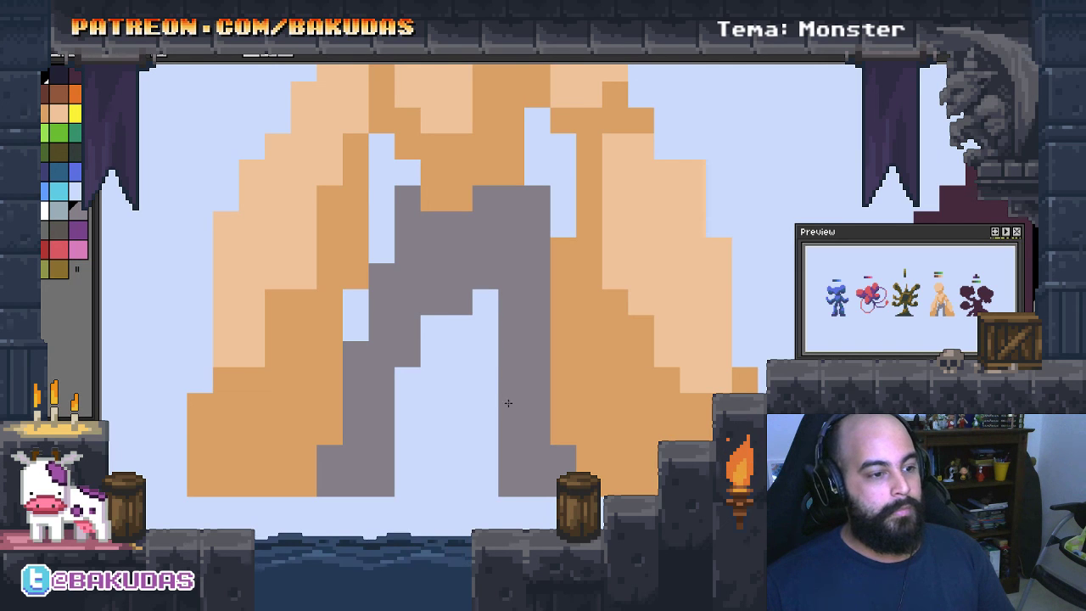
pyautogui.moveTo(509, 404); pyautogui.dragTo(511, 486)
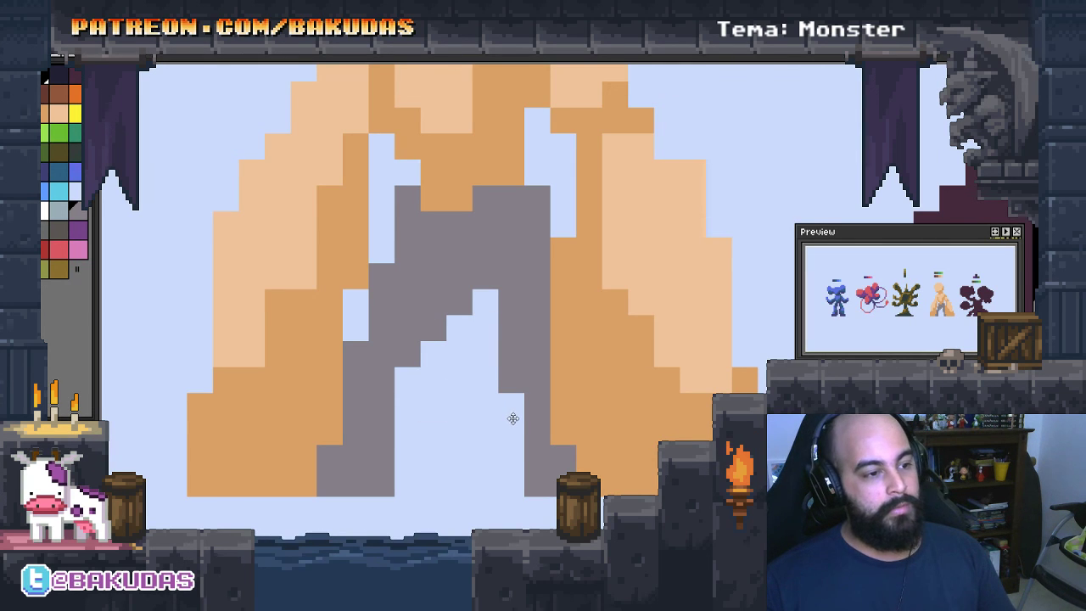
pyautogui.click(432, 329)
pyautogui.click(490, 291)
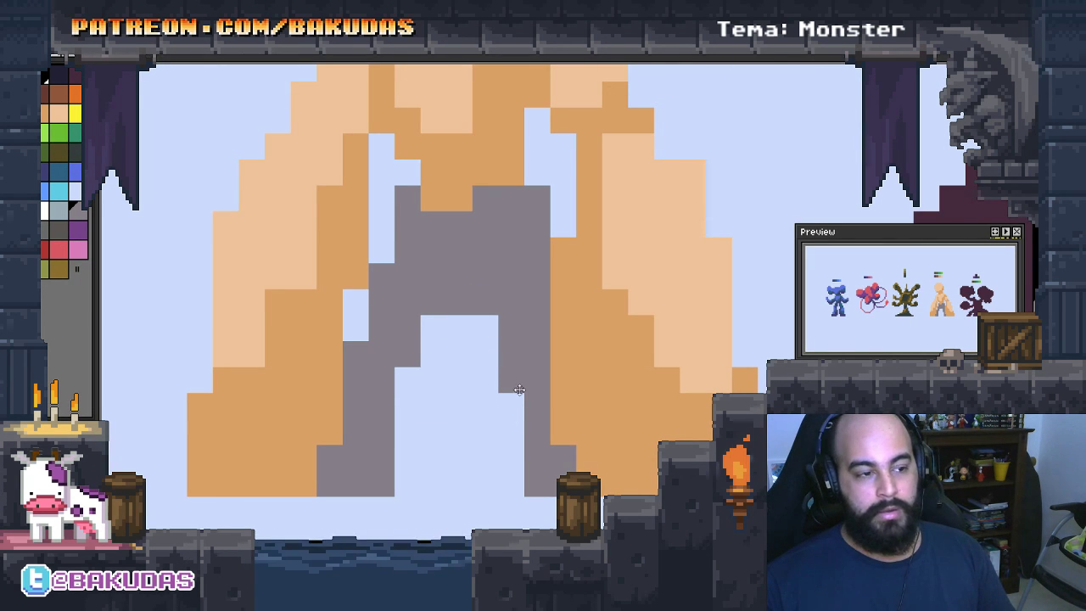
pyautogui.hotkey('ctrl', 'z')
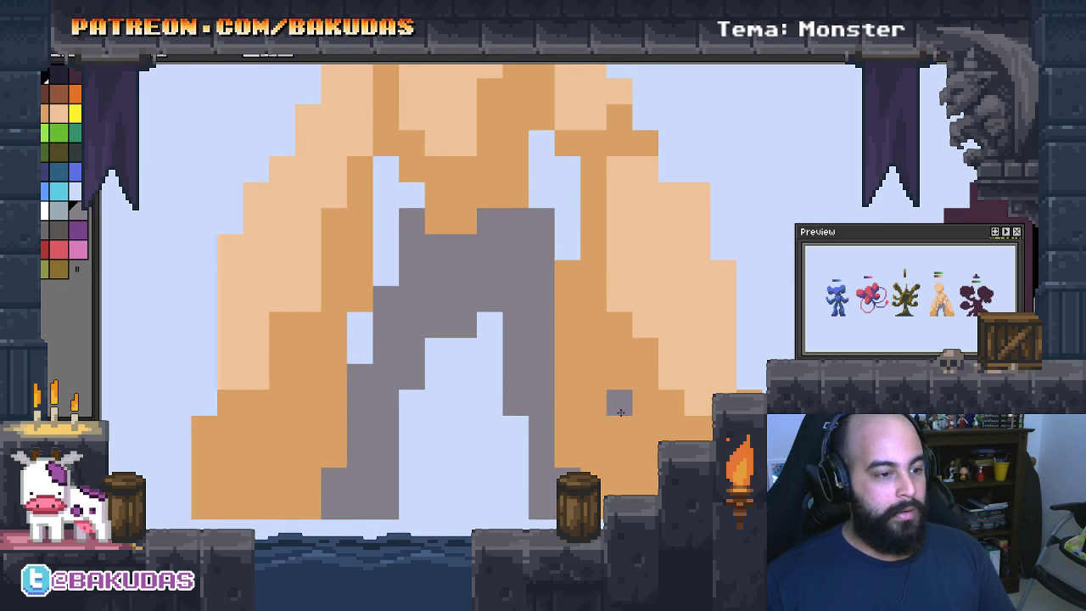
# Add an orange cell on the right grey and sample the light peach from the fist
pyautogui.moveTo(618, 399); pyautogui.dragTo(646, 382)
pyautogui.click(584, 414)
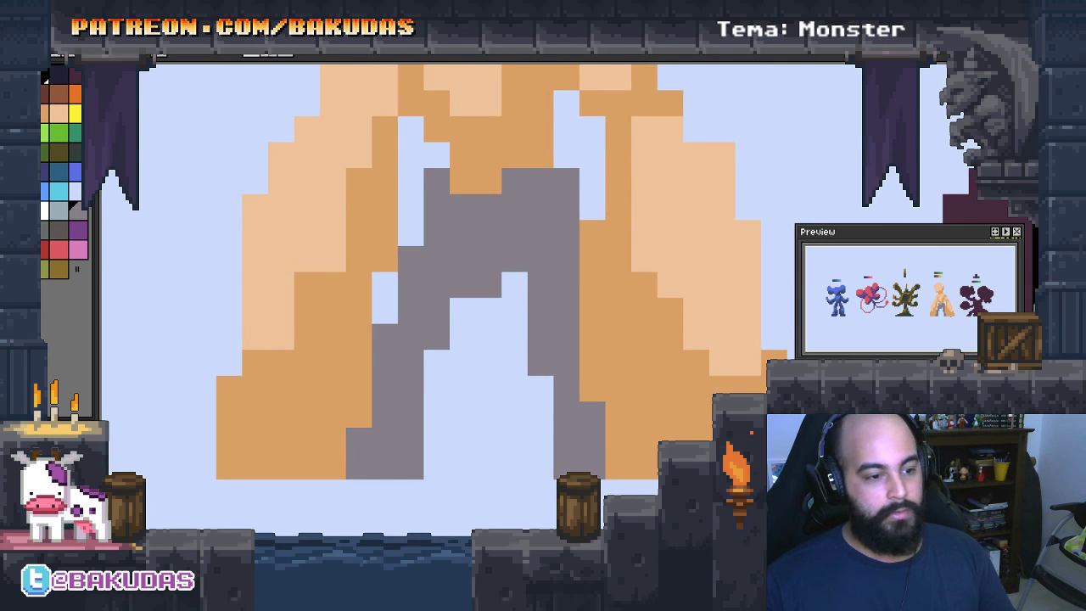
pyautogui.moveTo(408, 417); pyautogui.dragTo(586, 416)
pyautogui.keyDown('alt'); pyautogui.click(583, 326); pyautogui.keyUp('alt')
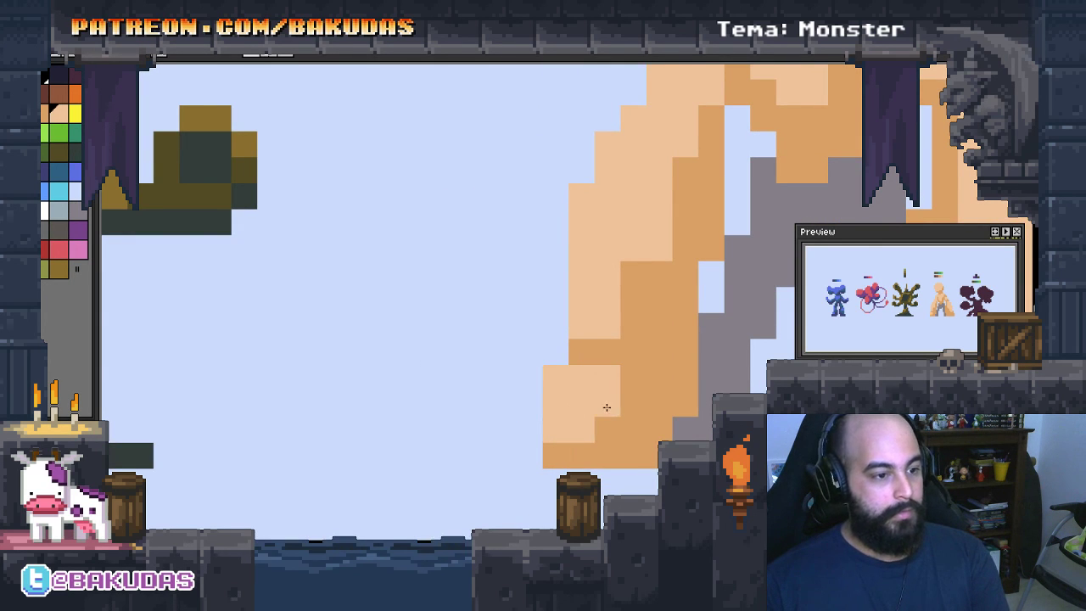
# Zoom around the legs and erase a stray grey pixel back to background
pyautogui.scroll(-2, 595, 414)
pyautogui.scroll(-1, 646, 410)
pyautogui.scroll(-1, 537, 410)
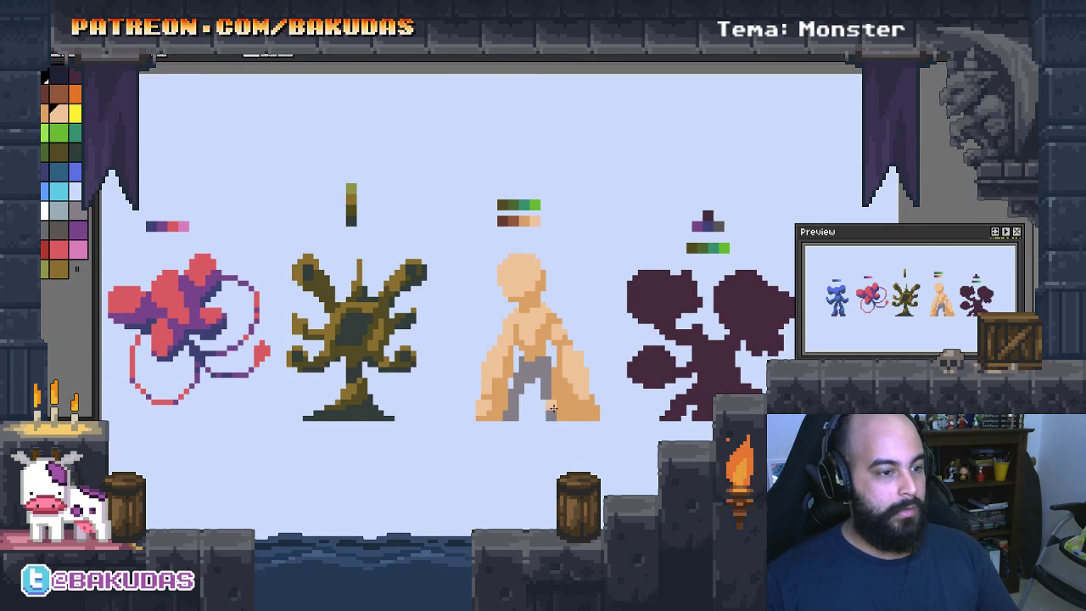
pyautogui.scroll(1, 565, 399)
pyautogui.scroll(1, 577, 386)
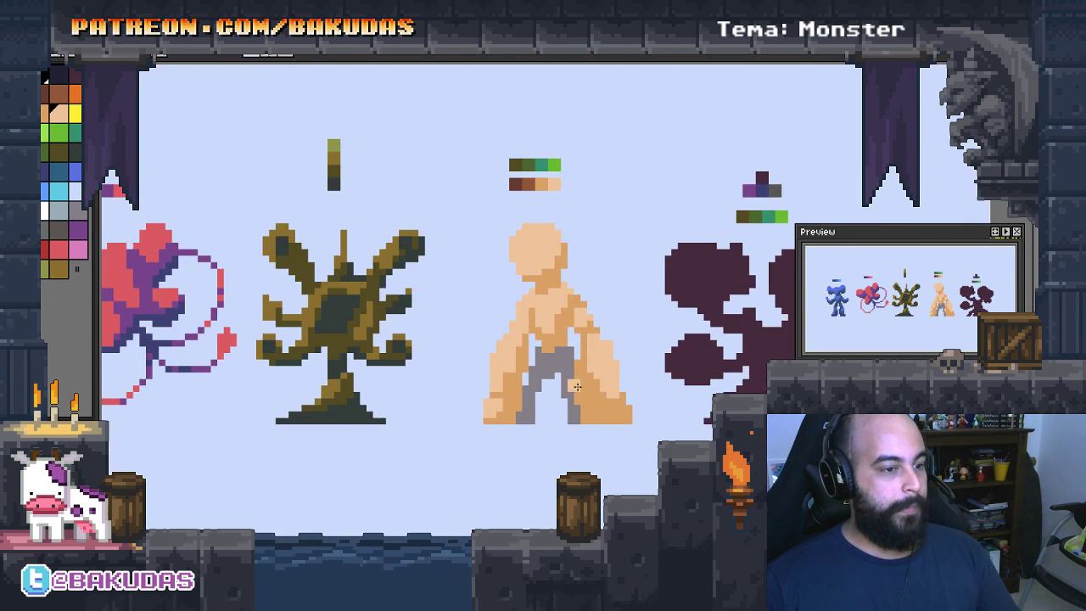
pyautogui.scroll(-1, 588, 386)
pyautogui.scroll(1, 560, 365)
pyautogui.scroll(2, 531, 325)
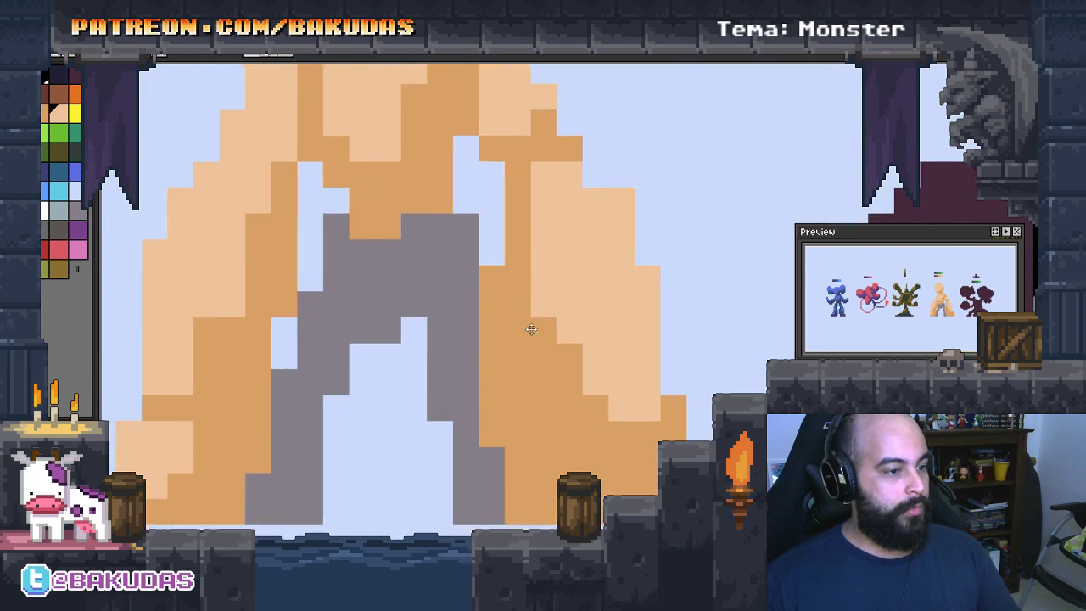
pyautogui.scroll(1, 522, 244)
pyautogui.scroll(-1, 522, 245)
pyautogui.scroll(1, 543, 270)
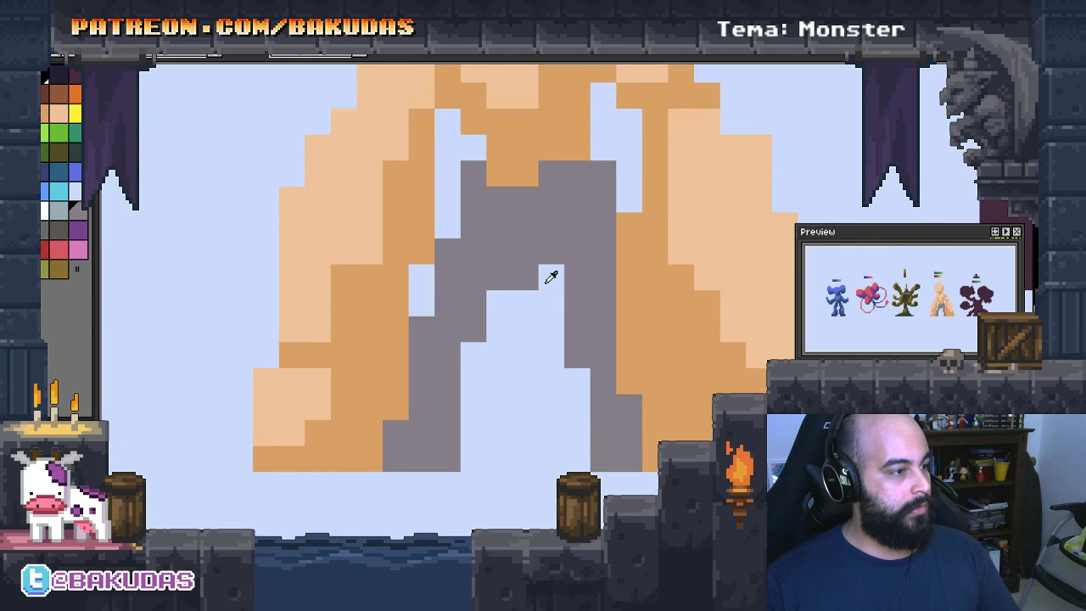
pyautogui.rightClick(549, 280)
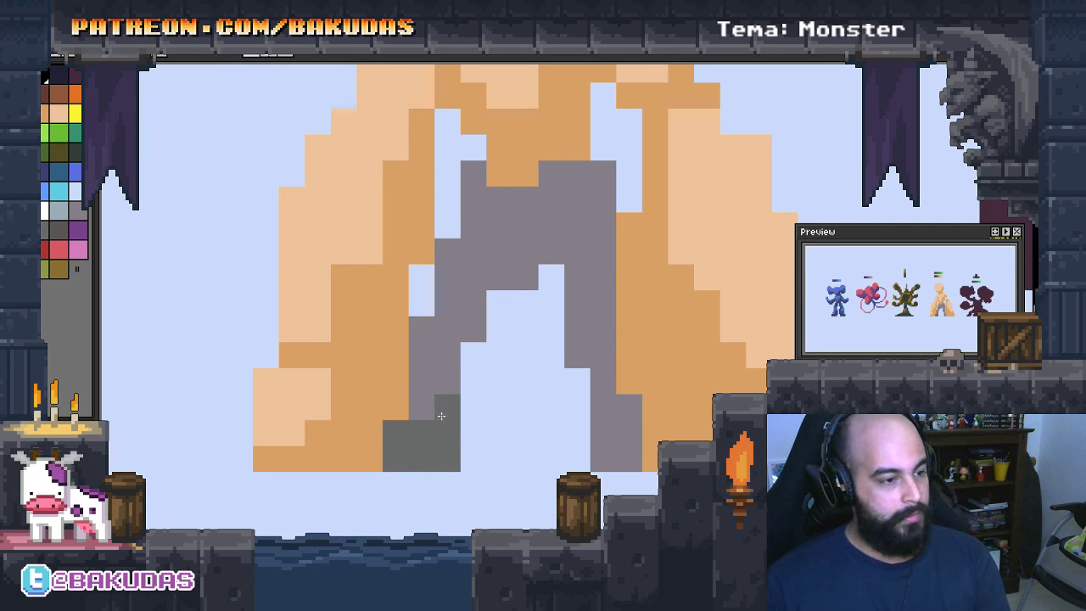
# Paint dark grey shading at the bottom of the right leg and up its side
pyautogui.scroll(2, 435, 414)
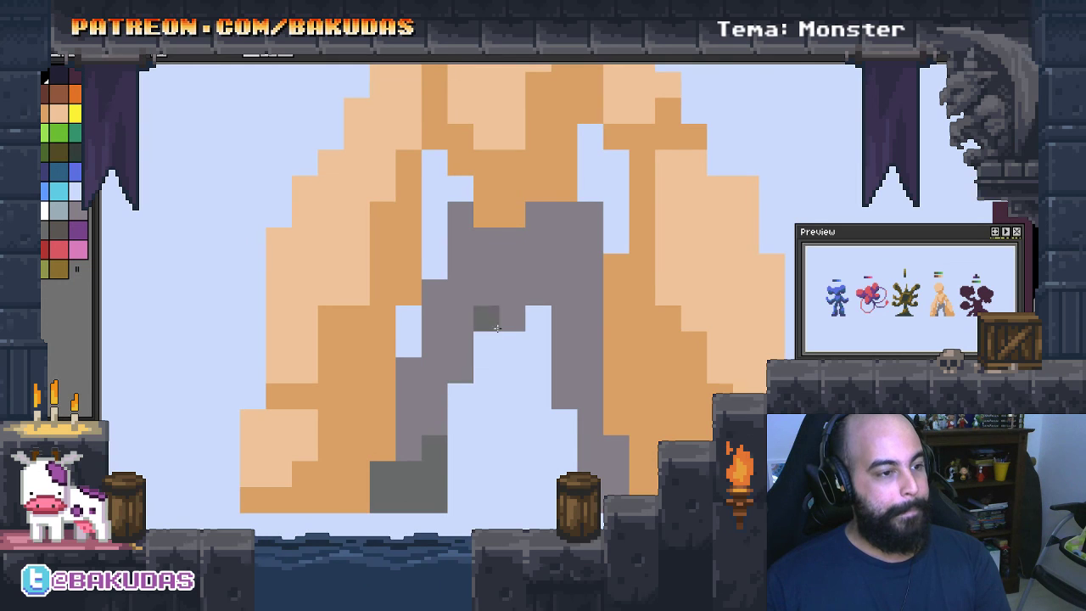
pyautogui.scroll(2, 458, 365)
pyautogui.scroll(-5, 500, 374)
pyautogui.moveTo(519, 390); pyautogui.dragTo(541, 379)
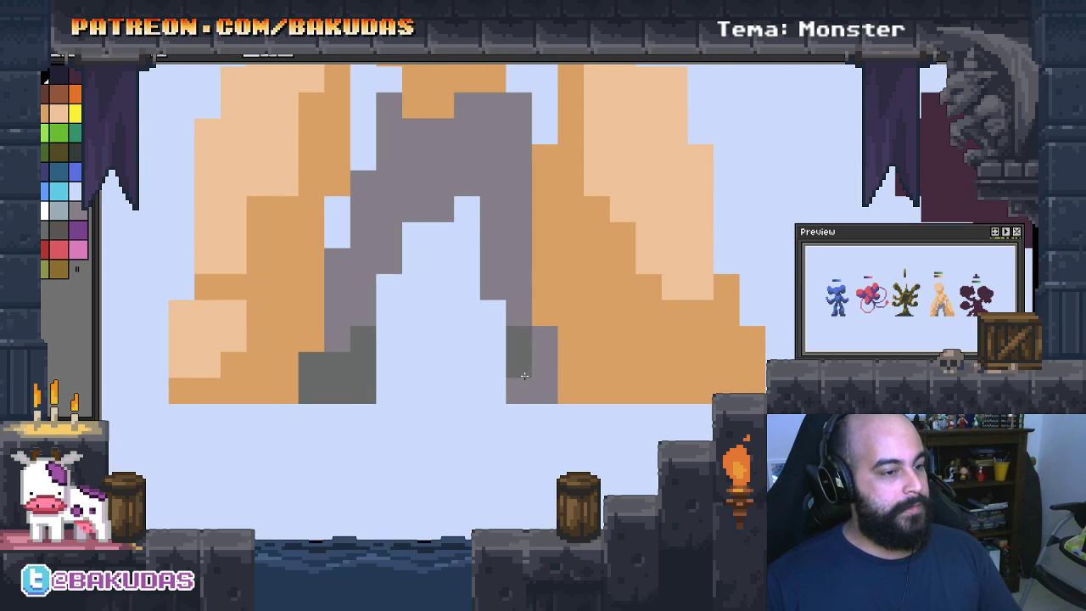
pyautogui.click(544, 339)
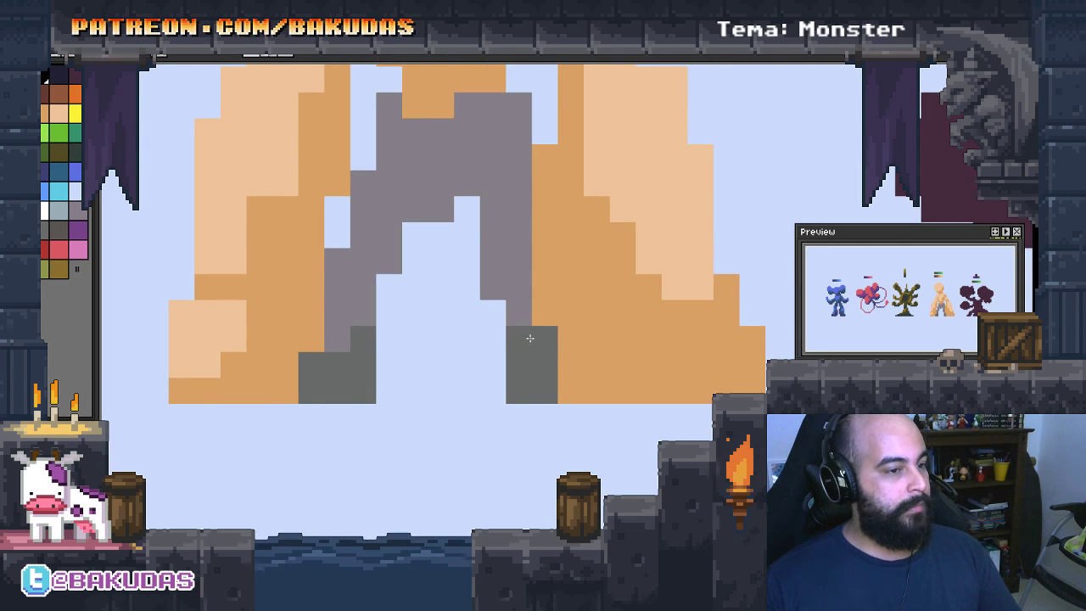
pyautogui.moveTo(519, 234); pyautogui.dragTo(521, 318)
# Try dark grey on the left leg above its dark block, then undo it
pyautogui.scroll(3, 496, 279)
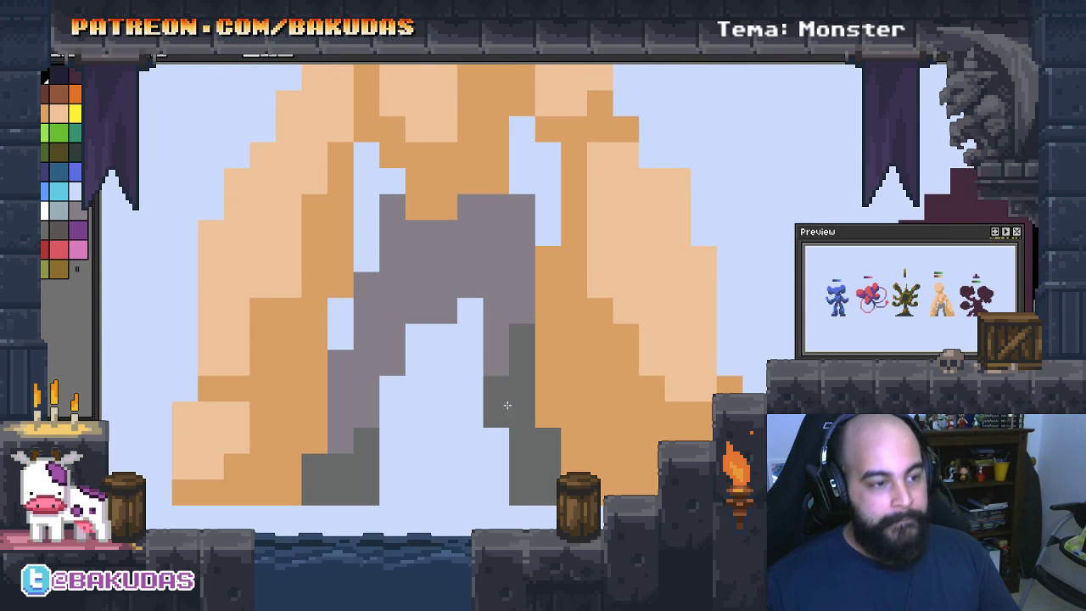
pyautogui.hscroll(-3, 442, 440)
pyautogui.moveTo(432, 386)
pyautogui.mouseDown()
pyautogui.moveTo(432, 399)
pyautogui.moveTo(457, 411)
pyautogui.moveTo(457, 387)
pyautogui.mouseUp()
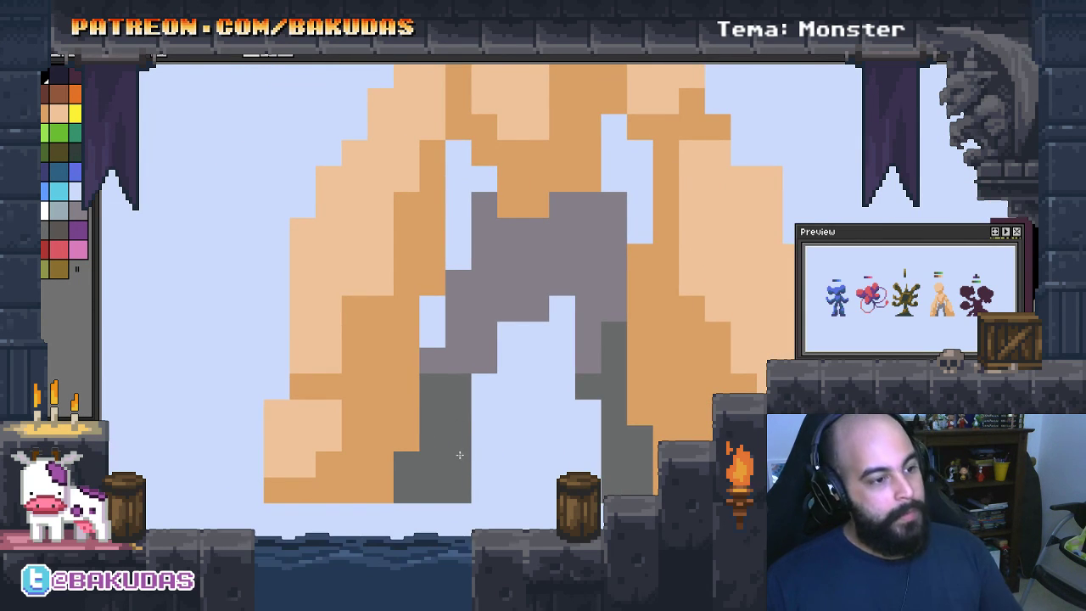
pyautogui.hotkey('ctrl', 'z')
pyautogui.scroll(1, 458, 467)
pyautogui.hotkey('ctrl', 'z')
pyautogui.hotkey('ctrl', 'z')
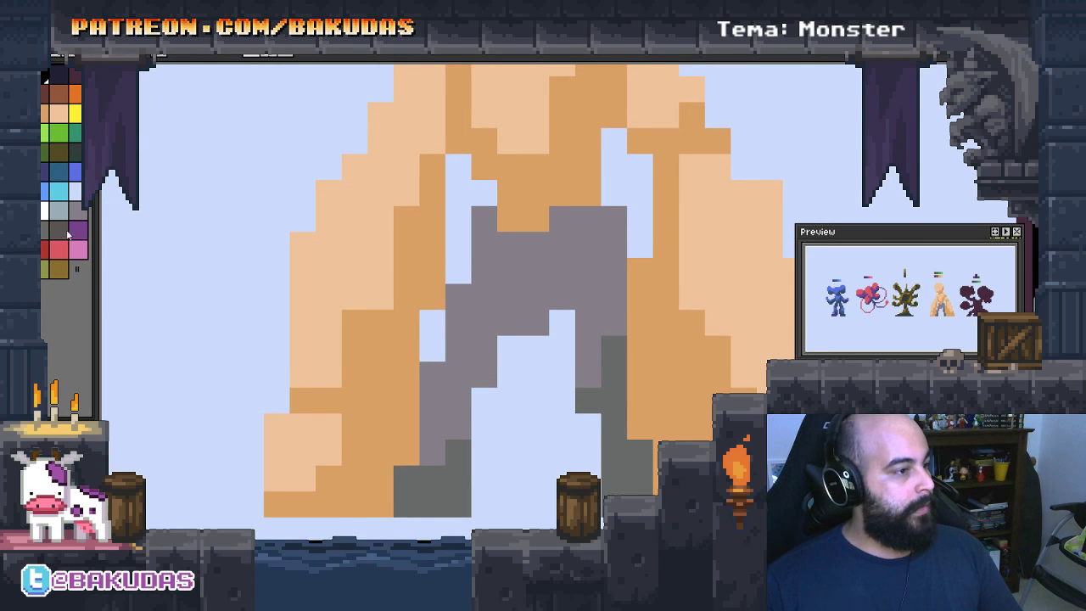
# Add light blue-grey highlights up the leg and down the right leg's columns
pyautogui.click(59, 212)
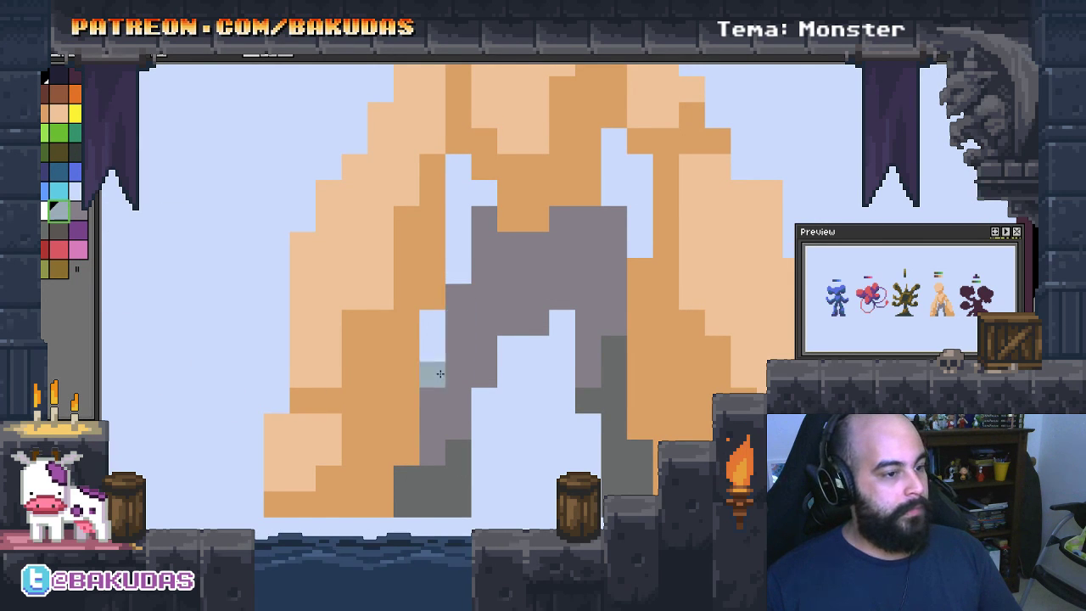
pyautogui.moveTo(459, 348)
pyautogui.mouseDown()
pyautogui.moveTo(488, 242)
pyautogui.moveTo(527, 254)
pyautogui.mouseUp()
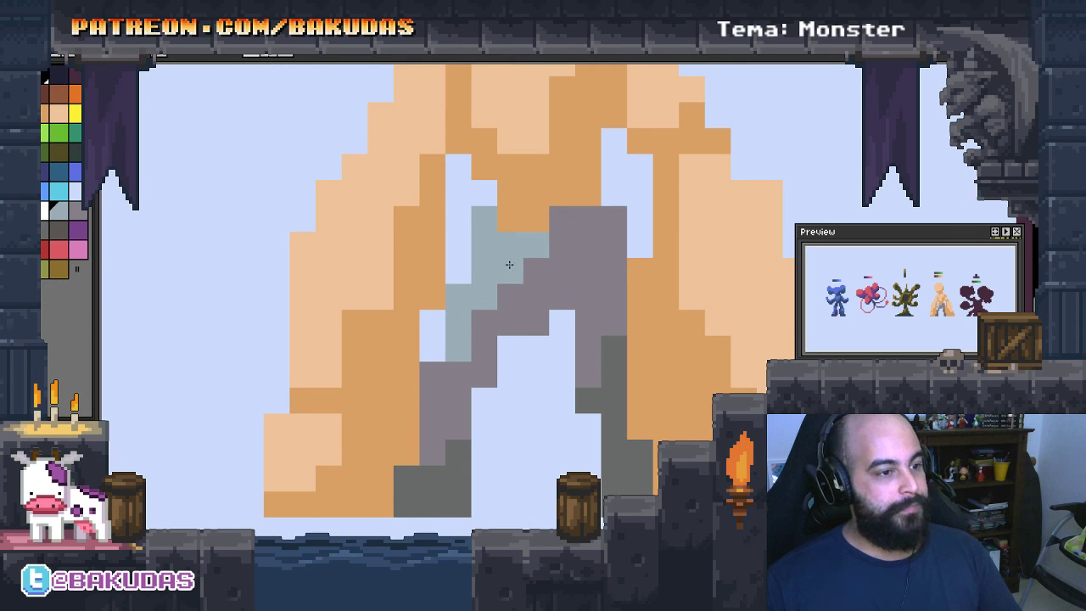
pyautogui.click(588, 370)
pyautogui.moveTo(548, 311)
pyautogui.mouseDown()
pyautogui.moveTo(552, 359)
pyautogui.moveTo(576, 301)
pyautogui.moveTo(531, 321)
pyautogui.mouseUp()
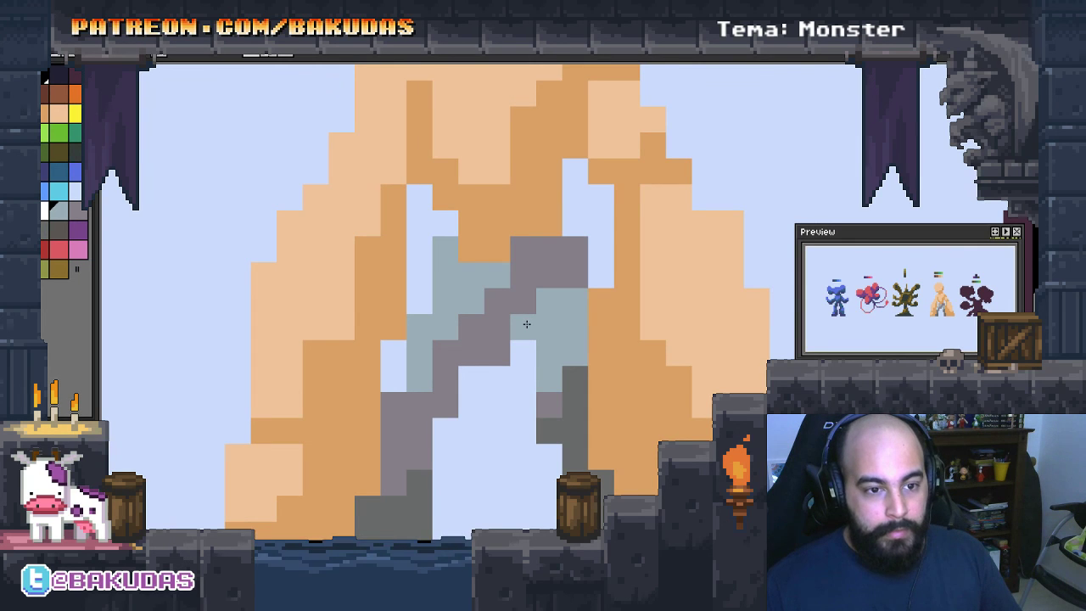
pyautogui.click(522, 378)
# Redraw the grey band below the thigh gap, then zoom onto the tan figure's neck
pyautogui.scroll(-1, 527, 377)
pyautogui.scroll(-1, 529, 376)
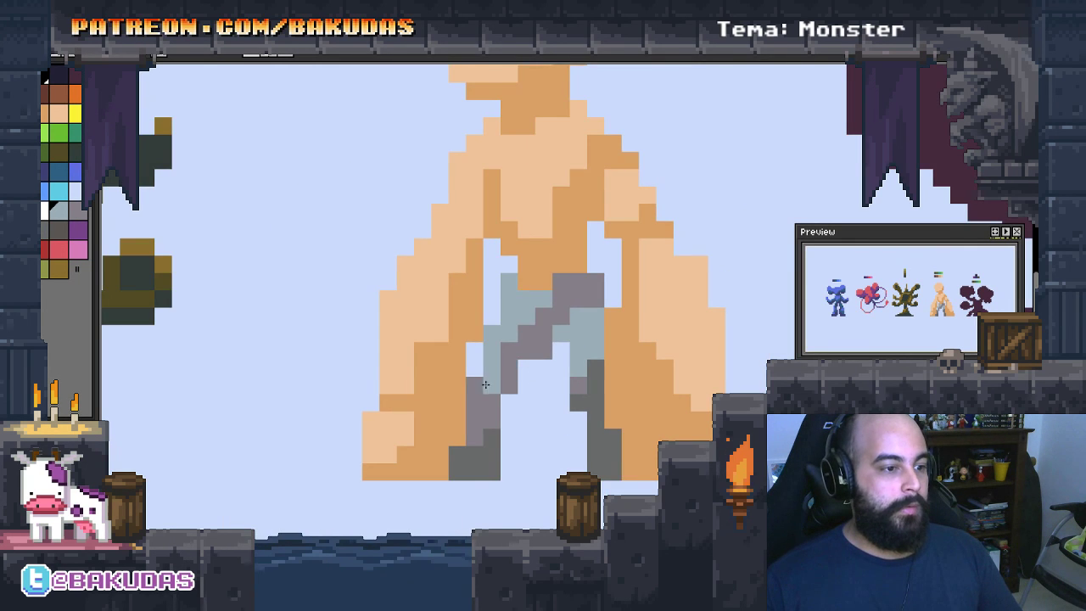
pyautogui.moveTo(485, 385); pyautogui.dragTo(475, 425)
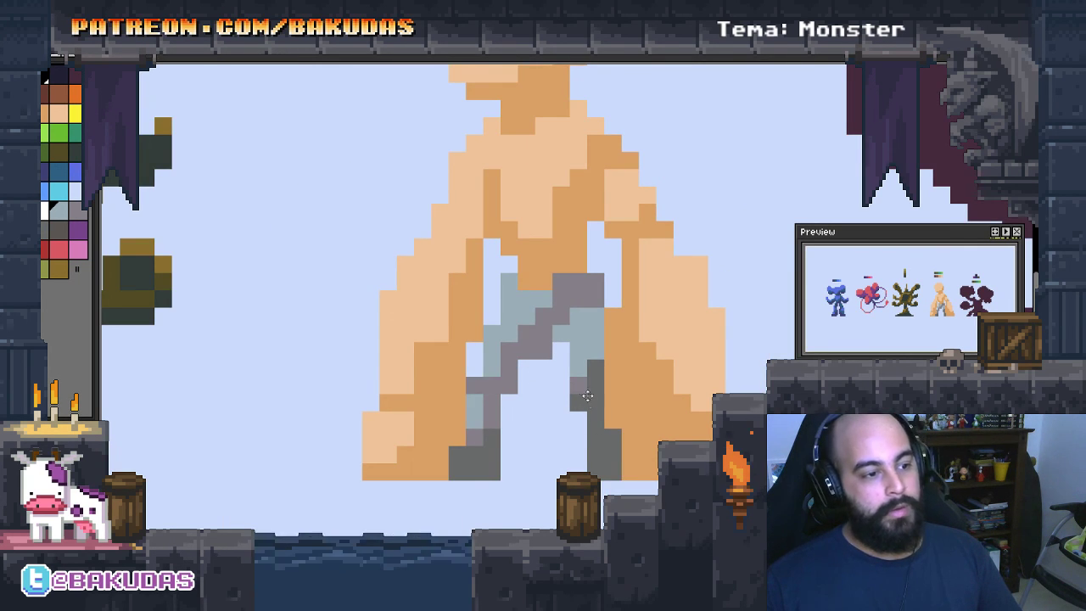
pyautogui.scroll(-1, 577, 397)
pyautogui.scroll(-1, 569, 399)
pyautogui.scroll(-1, 561, 403)
pyautogui.scroll(1, 560, 404)
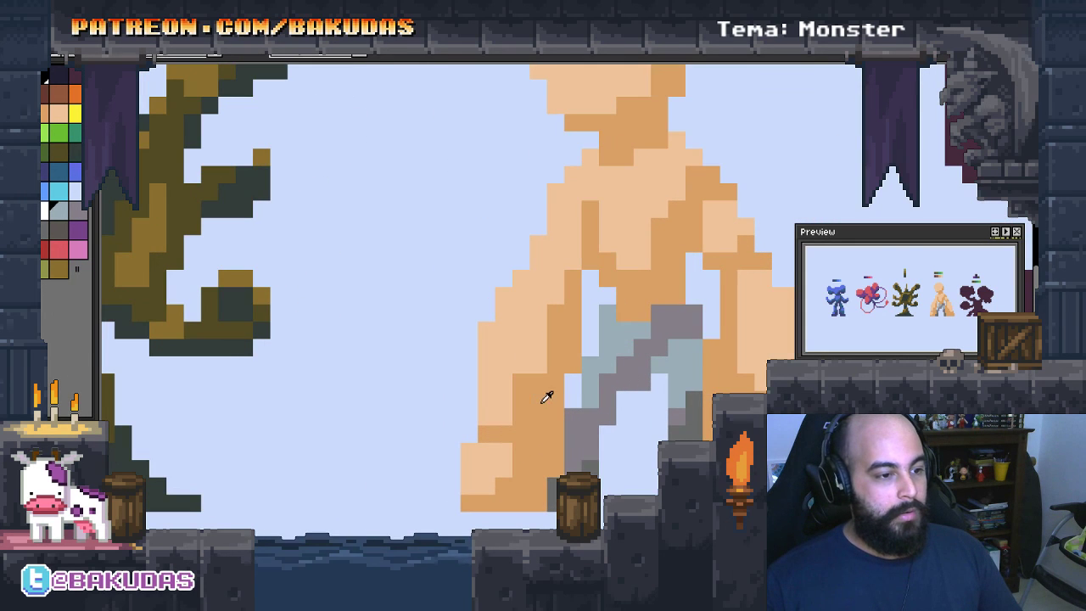
pyautogui.scroll(-1, 556, 407)
pyautogui.scroll(1, 557, 409)
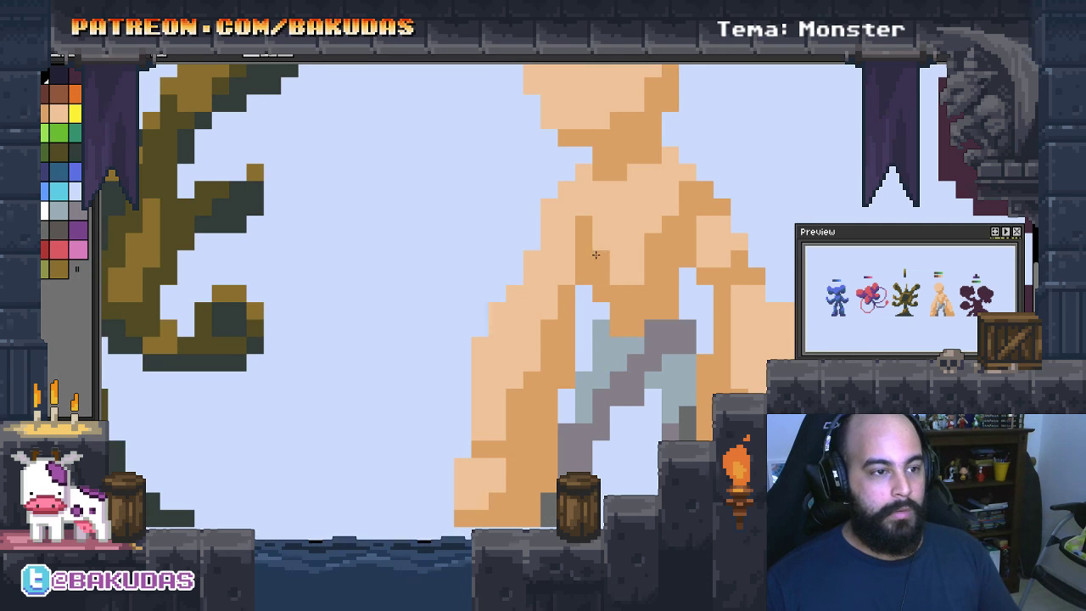
pyautogui.scroll(-1, 558, 410)
pyautogui.scroll(1, 589, 308)
pyautogui.scroll(1, 563, 332)
pyautogui.scroll(1, 572, 356)
pyautogui.scroll(-2, 571, 356)
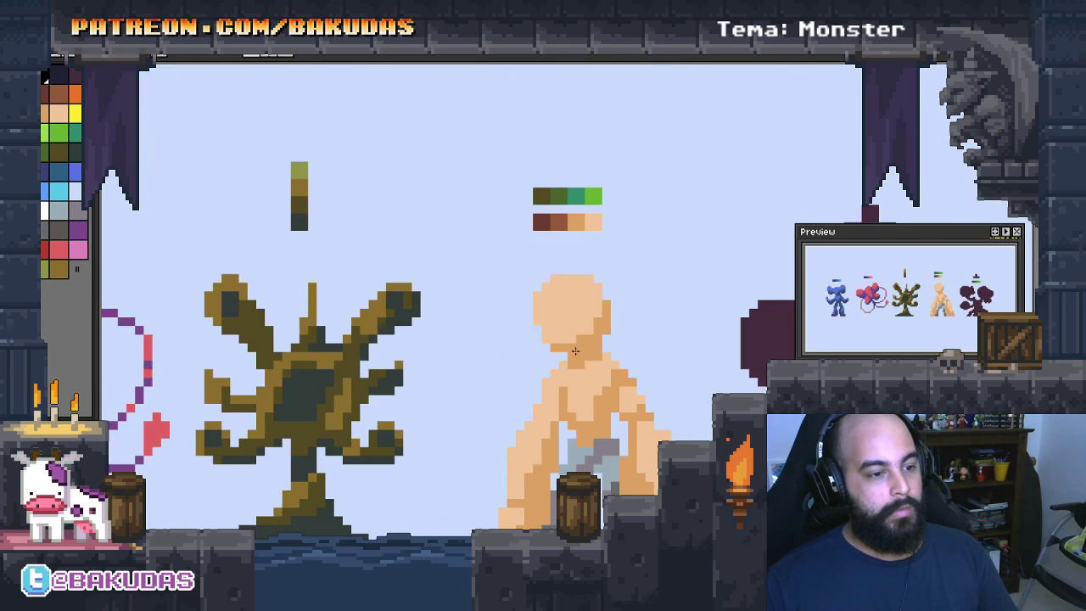
pyautogui.scroll(1, 574, 352)
pyautogui.scroll(1, 584, 312)
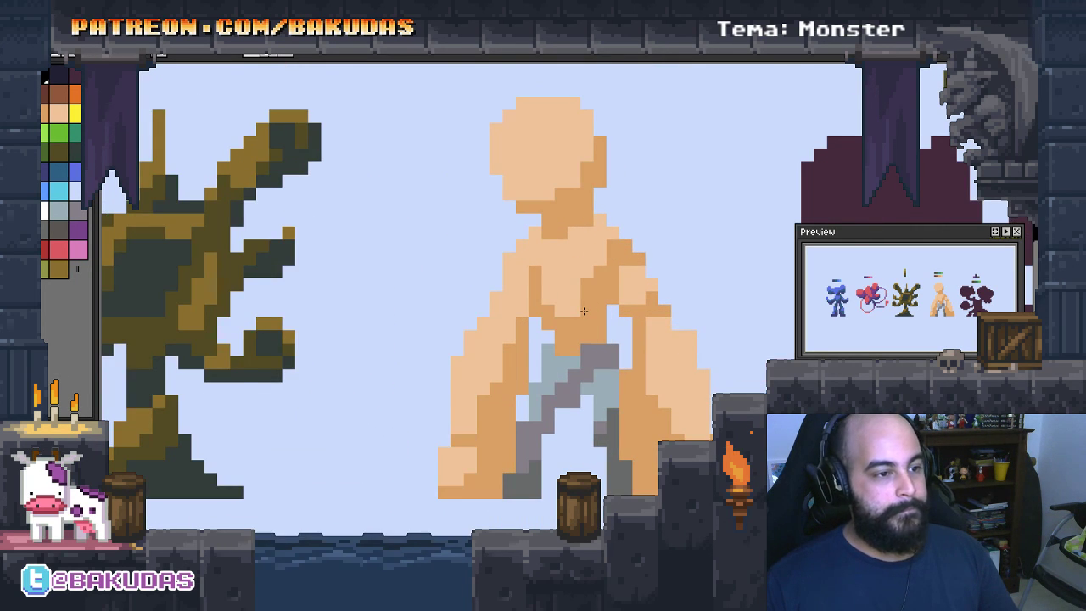
pyautogui.scroll(-2, 584, 311)
pyautogui.scroll(1, 586, 314)
pyautogui.scroll(3, 599, 324)
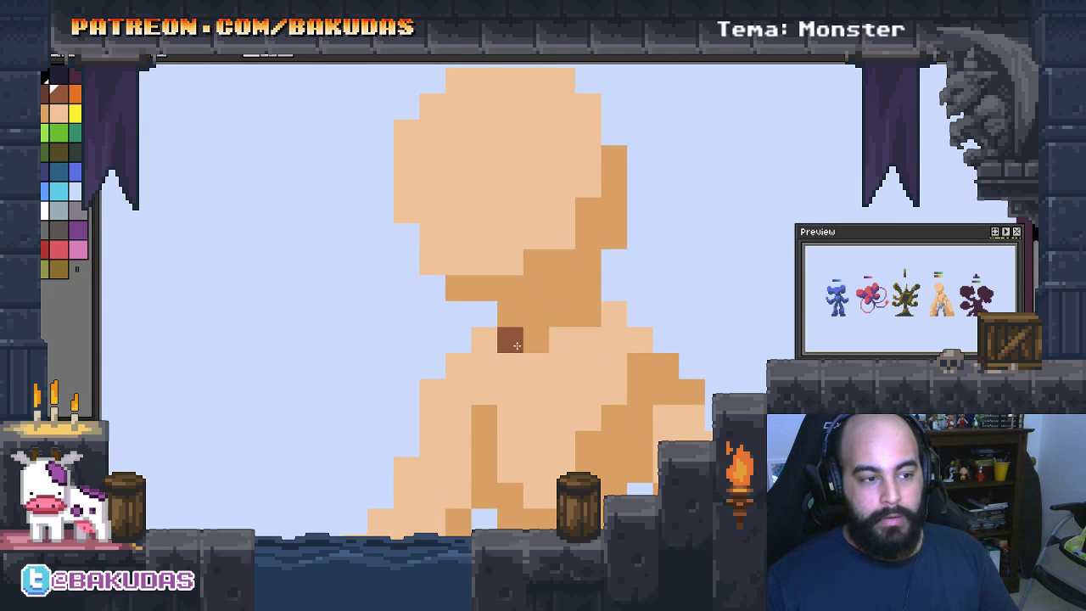
# Add a second dark brown shadow pixel at the neck, undoing one misplaced torso pixel
pyautogui.moveTo(517, 346); pyautogui.dragTo(536, 344)
pyautogui.scroll(-2, 536, 344)
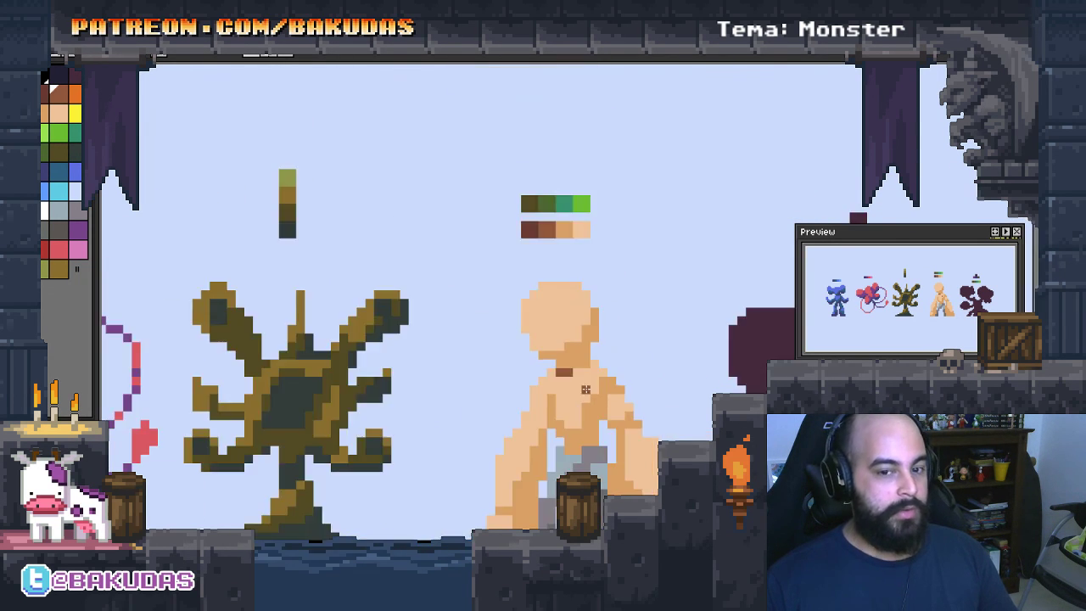
pyautogui.scroll(1, 696, 339)
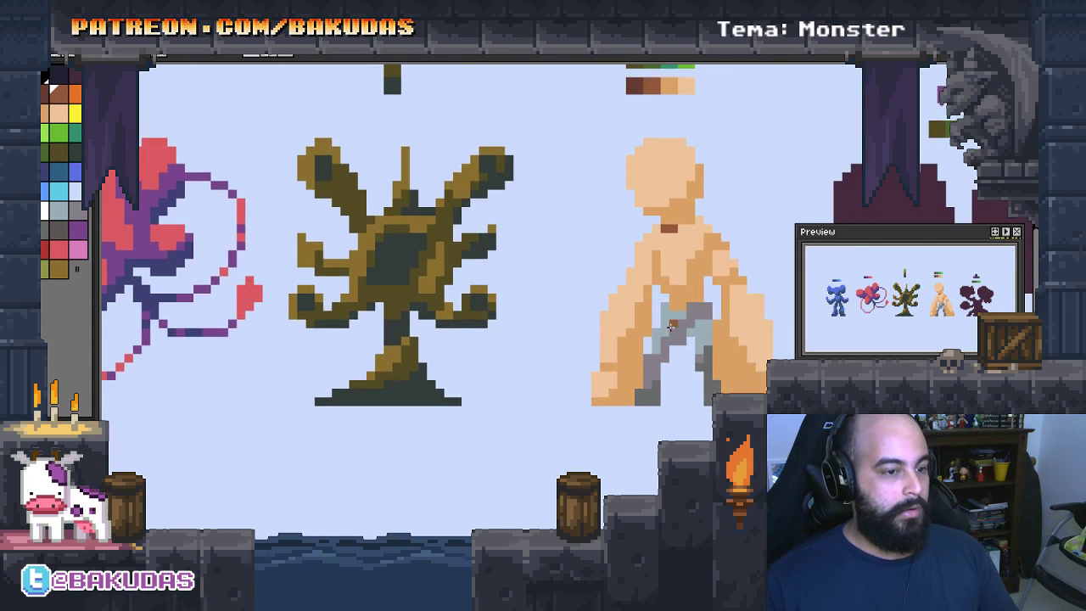
pyautogui.scroll(2, 705, 323)
pyautogui.scroll(1, 713, 297)
pyautogui.moveTo(726, 274); pyautogui.dragTo(601, 351)
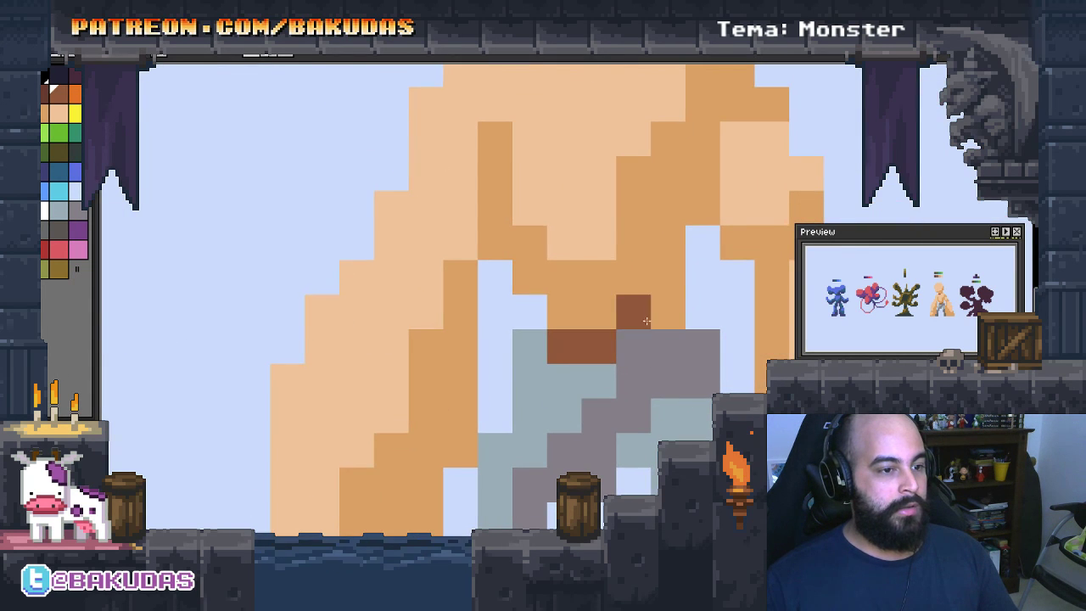
pyautogui.click(663, 309)
pyautogui.moveTo(663, 310); pyautogui.dragTo(512, 341)
pyautogui.hotkey('ctrl', 'z')
# Paint dark brown shading pixels down the torso, above the waistband and near the waist
pyautogui.click(551, 202)
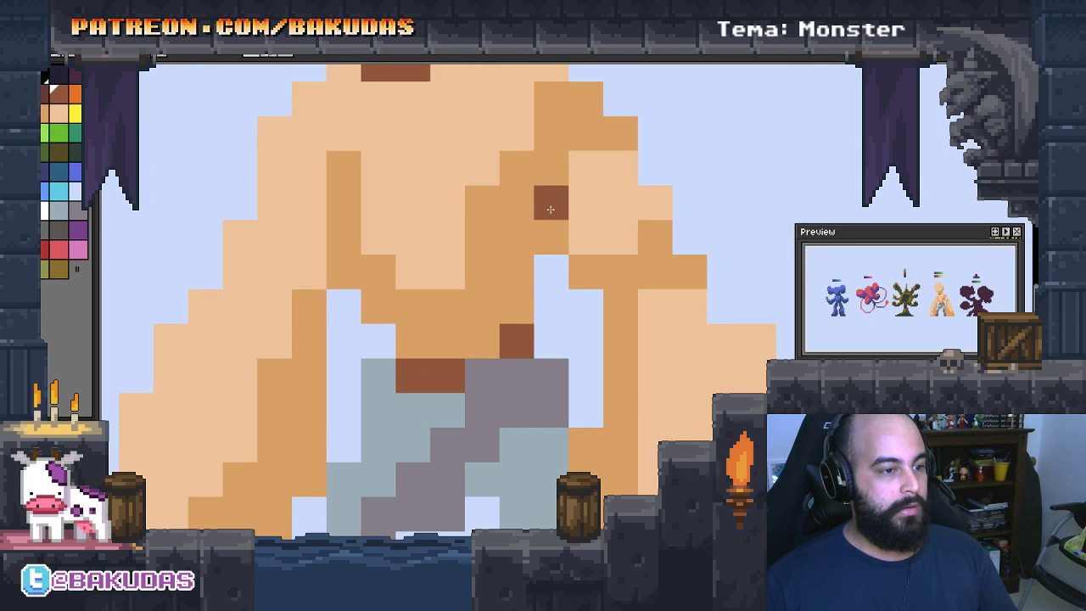
pyautogui.click(552, 237)
pyautogui.moveTo(482, 376); pyautogui.dragTo(557, 384)
pyautogui.click(547, 461)
pyautogui.moveTo(548, 461); pyautogui.dragTo(638, 461)
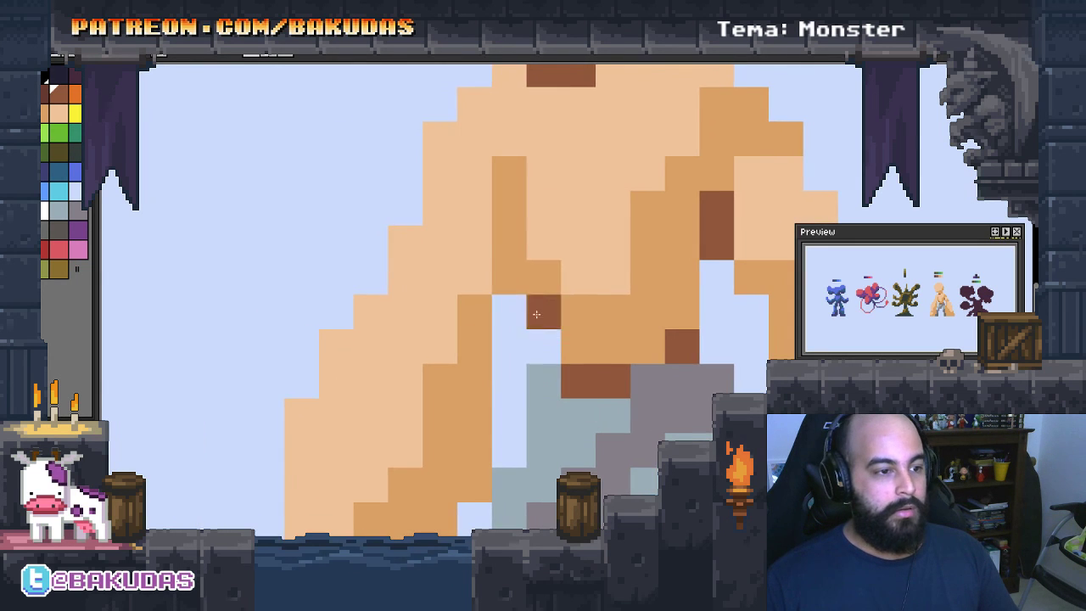
pyautogui.click(510, 243)
pyautogui.click(510, 278)
pyautogui.click(544, 312)
pyautogui.click(544, 347)
pyautogui.scroll(-1, 570, 360)
pyautogui.scroll(-1, 570, 361)
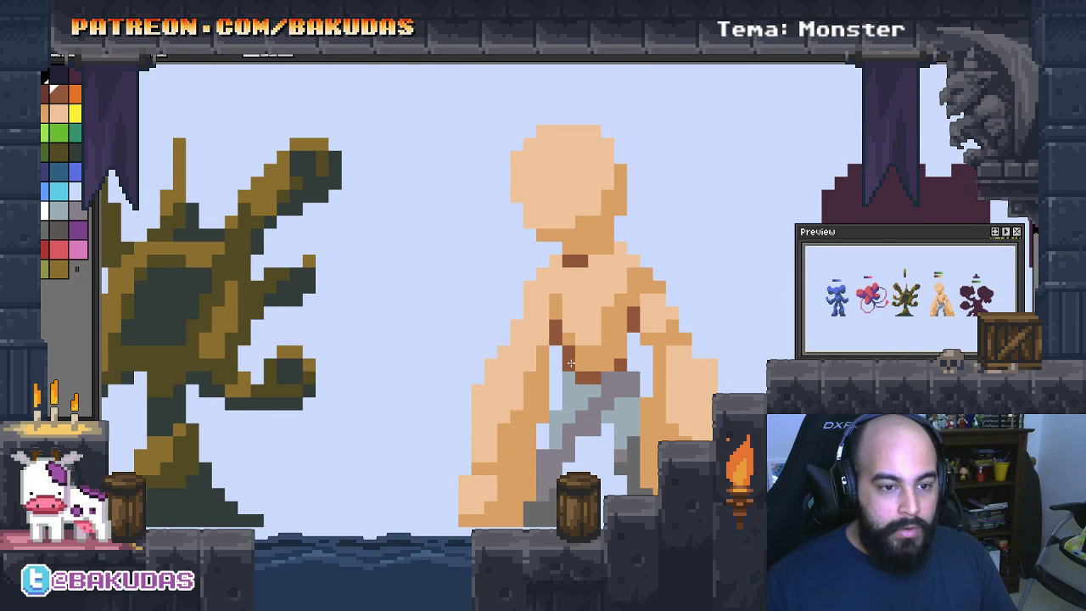
# Shade the right hand's inner edge dark brown, restoring one skin-tone pixel
pyautogui.moveTo(604, 394); pyautogui.dragTo(626, 351)
pyautogui.scroll(-1, 625, 351)
pyautogui.scroll(1, 625, 351)
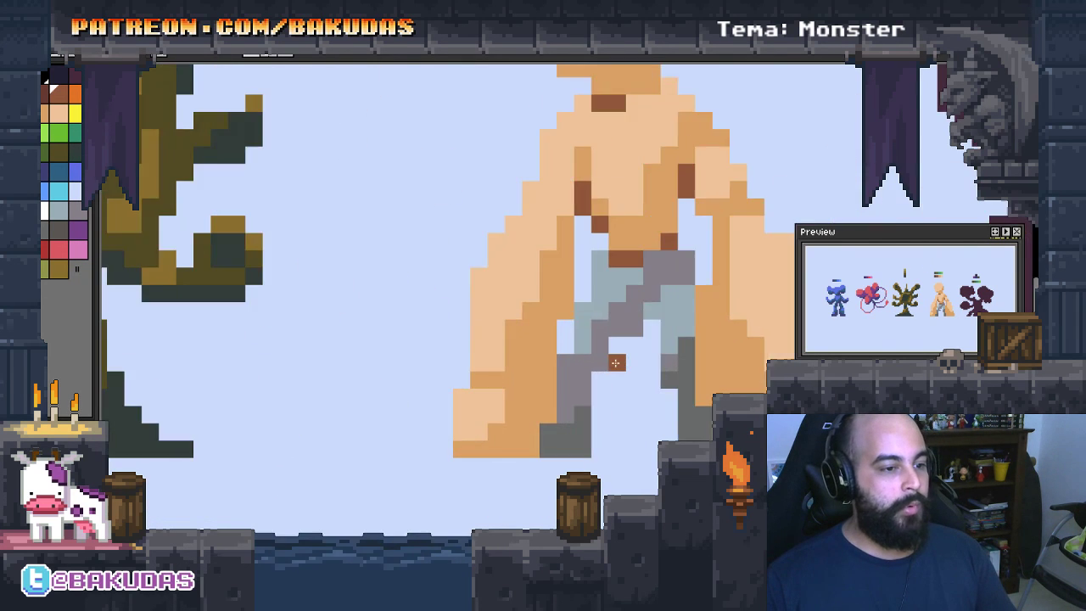
pyautogui.scroll(1, 625, 351)
pyautogui.scroll(-1, 537, 396)
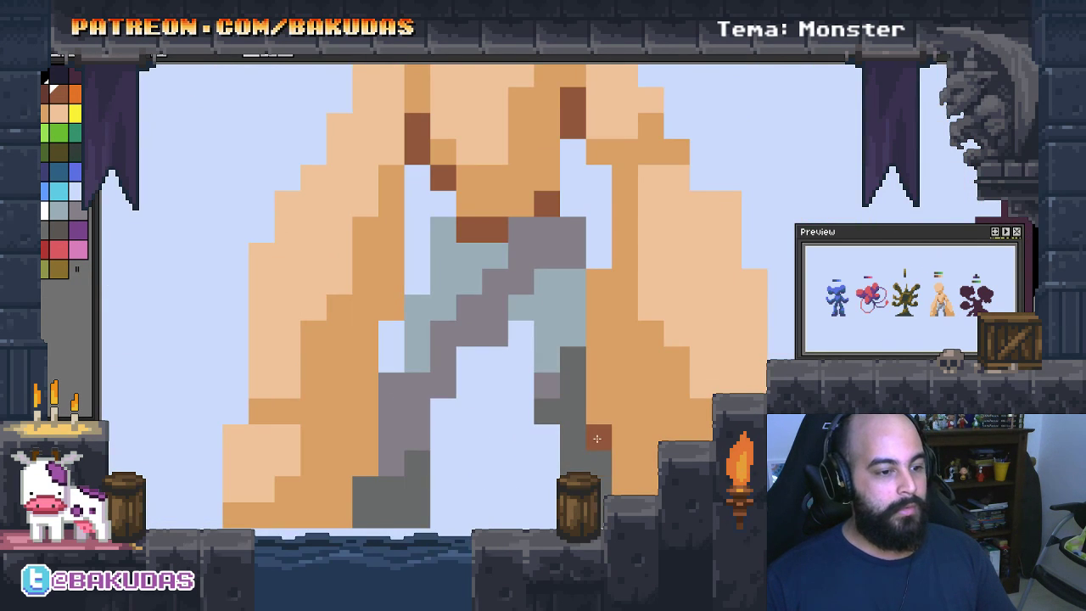
pyautogui.scroll(-1, 598, 438)
pyautogui.scroll(1, 585, 447)
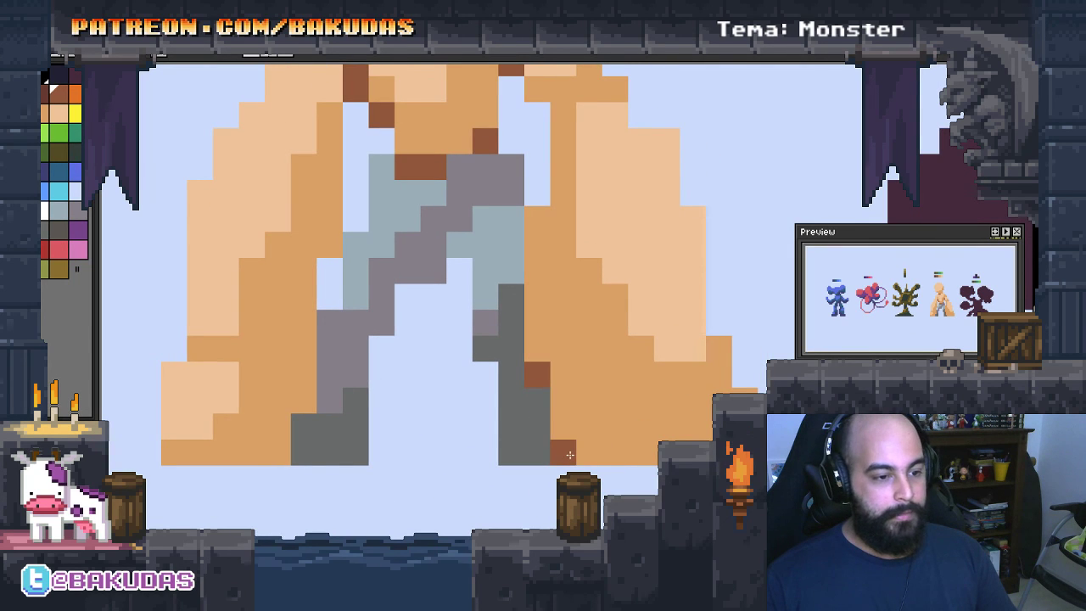
pyautogui.moveTo(571, 456)
pyautogui.mouseDown()
pyautogui.moveTo(642, 430)
pyautogui.moveTo(623, 447)
pyautogui.mouseUp()
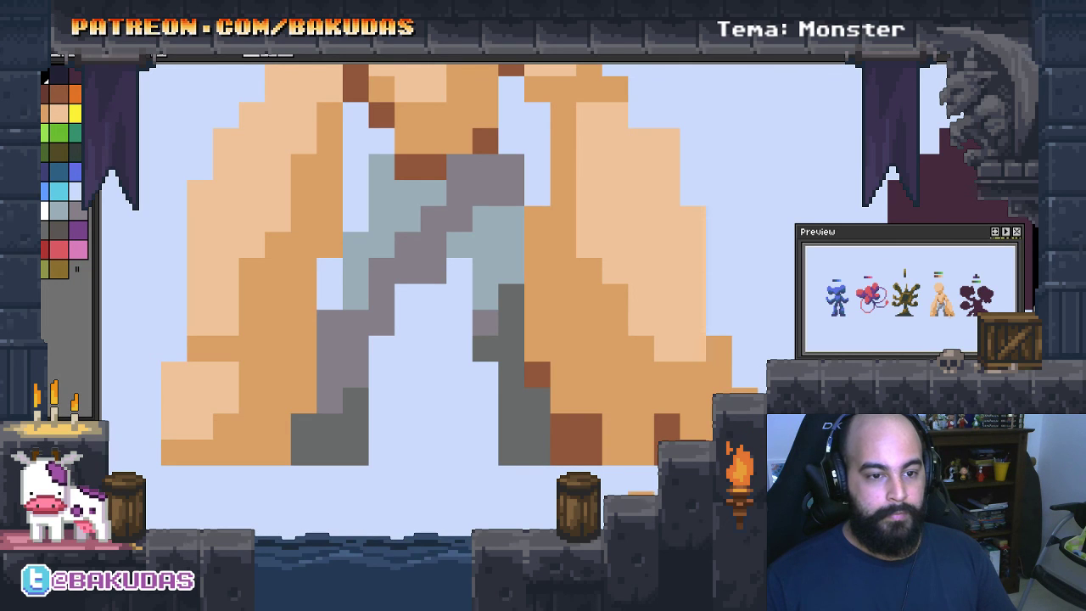
pyautogui.click(572, 459)
pyautogui.moveTo(591, 470); pyautogui.dragTo(606, 470)
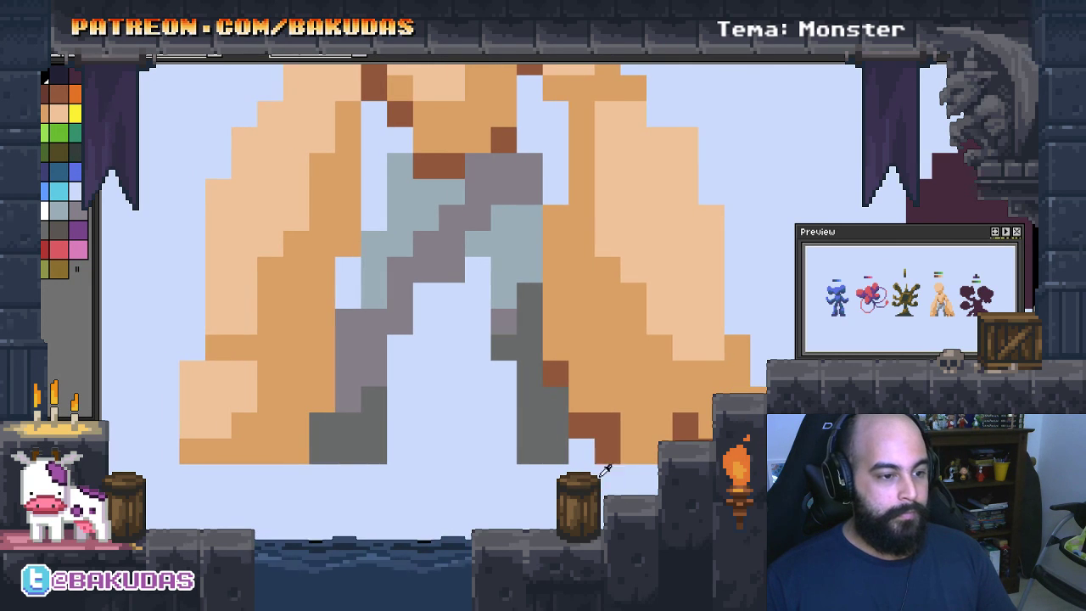
pyautogui.moveTo(537, 411); pyautogui.dragTo(693, 412)
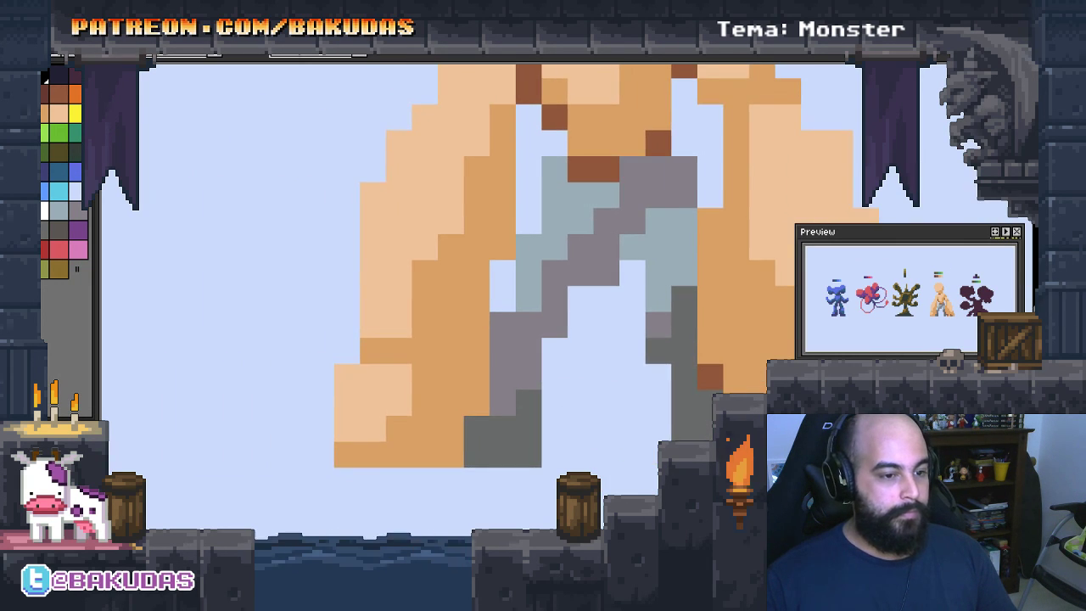
# Pick dark brown and shade the bottom and inner pixels of the left hand
pyautogui.click(53, 89)
pyautogui.moveTo(347, 454); pyautogui.dragTo(443, 439)
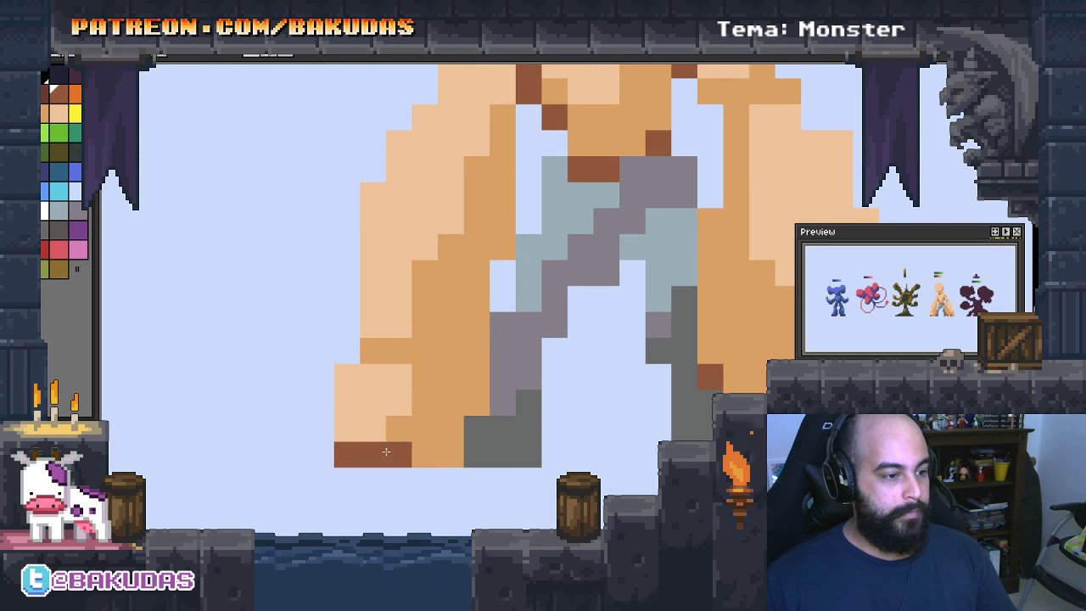
pyautogui.click(425, 428)
pyautogui.click(476, 377)
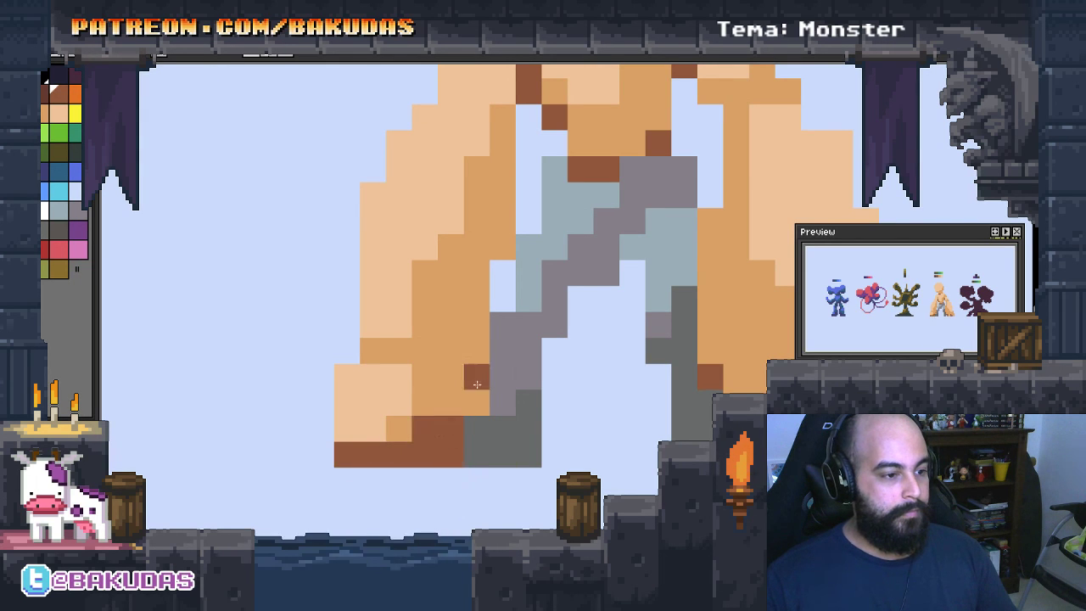
pyautogui.click(476, 402)
pyautogui.click(450, 403)
# Repaint the left hand's lower shading pixels orange and add an orange pixel below the grey leg
pyautogui.rightClick(450, 402)
pyautogui.rightClick(451, 428)
pyautogui.rightClick(451, 454)
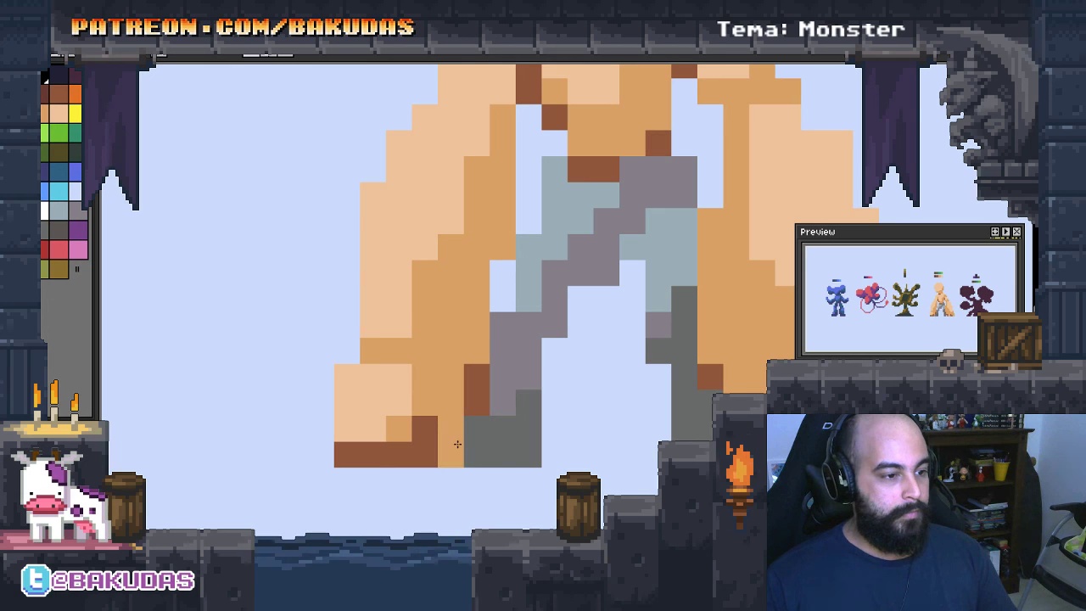
pyautogui.rightClick(347, 454)
pyautogui.rightClick(373, 454)
pyautogui.rightClick(549, 480)
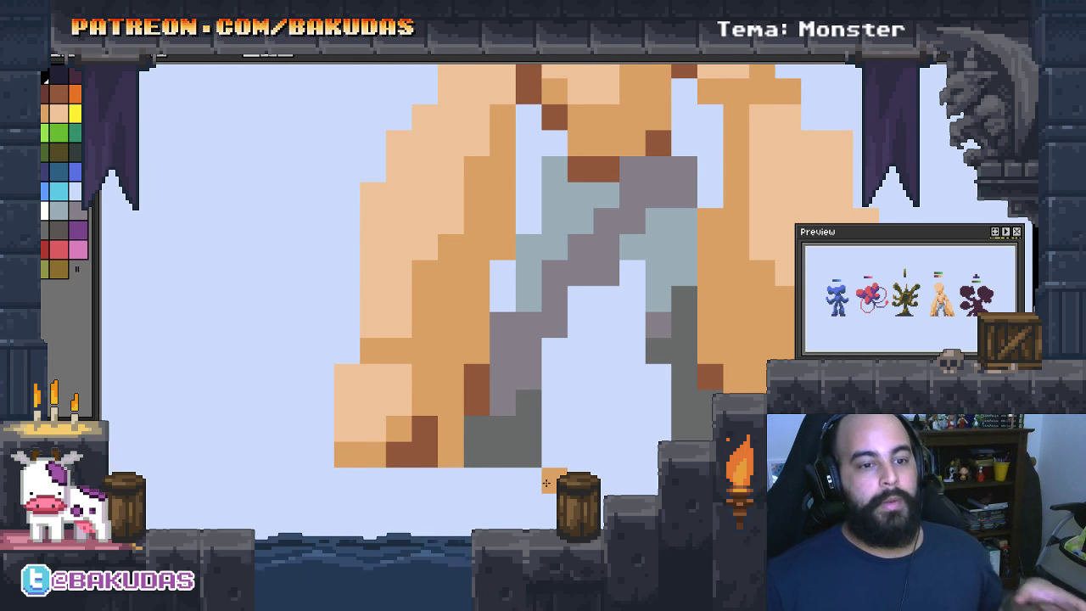
# Add a darker brown pixel to the right hand and recolour its shading pixels orange
pyautogui.hscroll(3, 509, 462)
pyautogui.scroll(2, 509, 463)
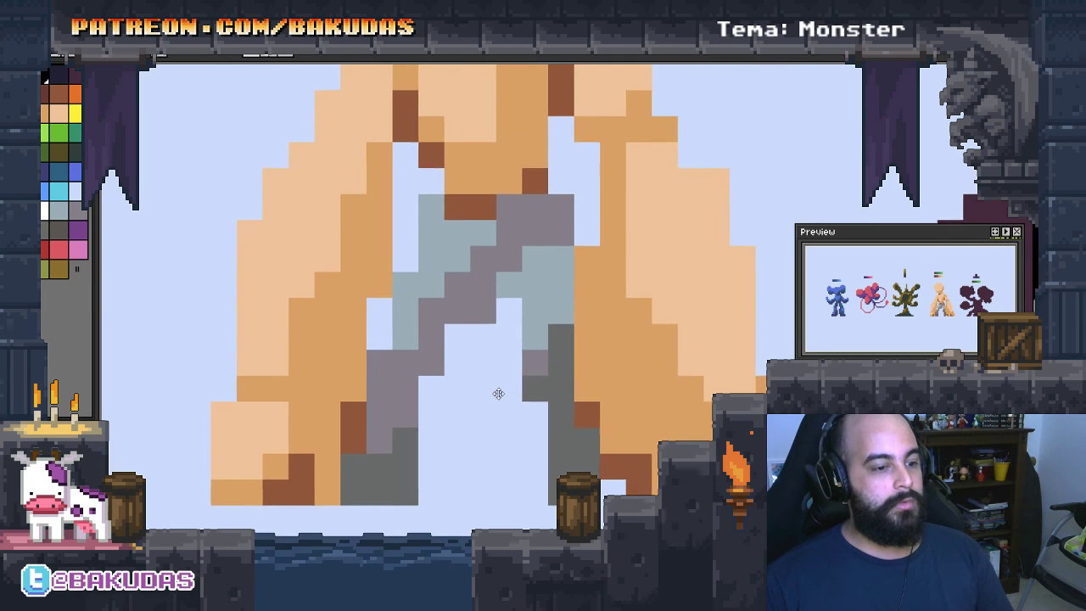
pyautogui.scroll(1, 551, 415)
pyautogui.click(616, 476)
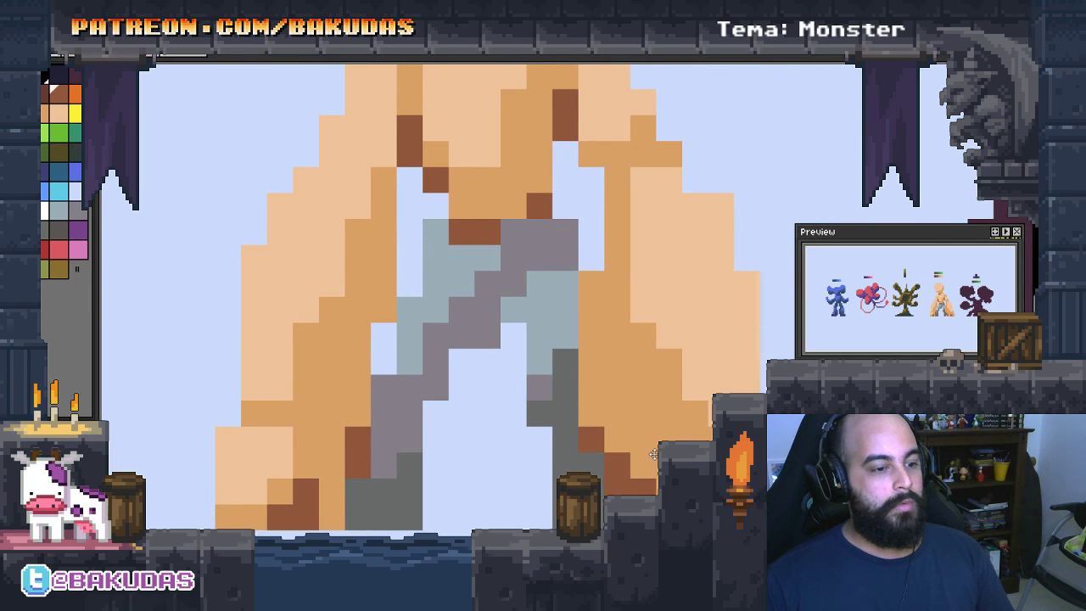
pyautogui.scroll(-1, 645, 433)
pyautogui.click(599, 427)
pyautogui.click(599, 453)
pyautogui.click(625, 453)
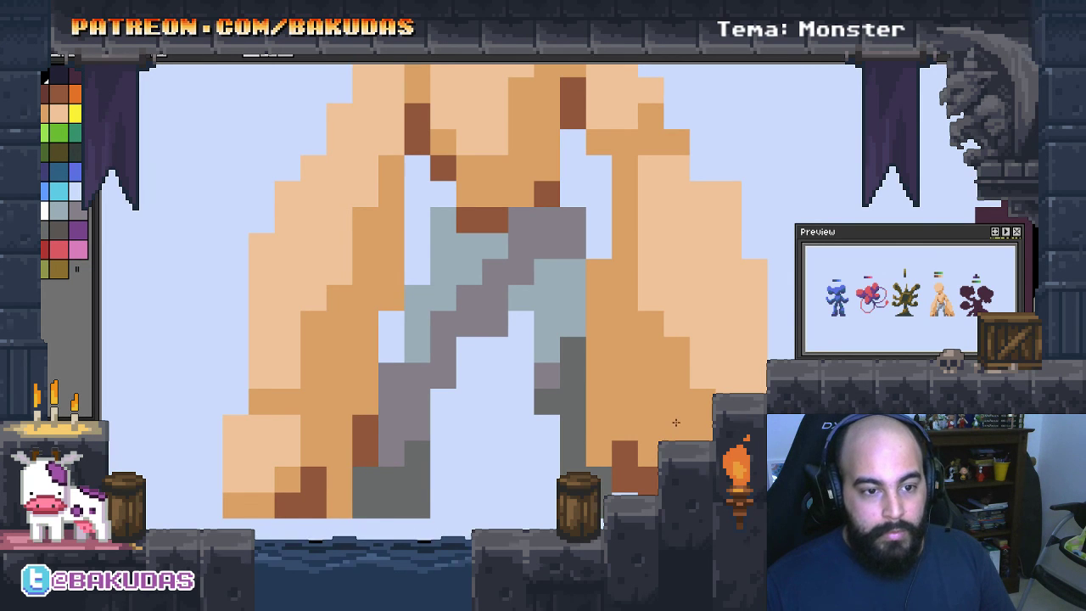
pyautogui.scroll(-1, 676, 421)
pyautogui.hscroll(-2, 676, 422)
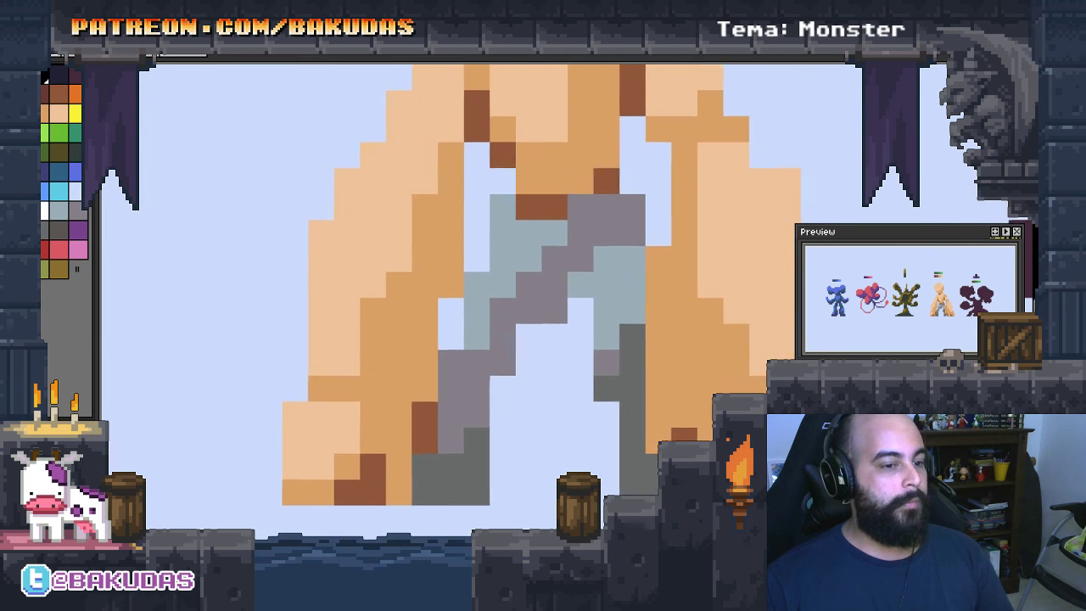
pyautogui.scroll(-3, 663, 400)
pyautogui.scroll(2, 663, 400)
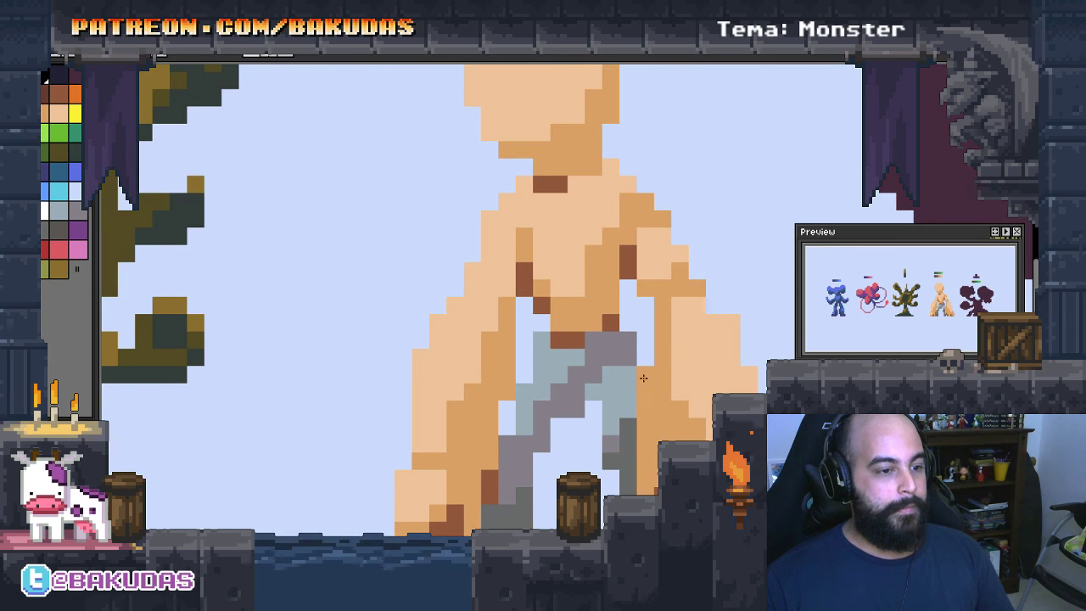
pyautogui.moveTo(643, 377); pyautogui.dragTo(631, 360)
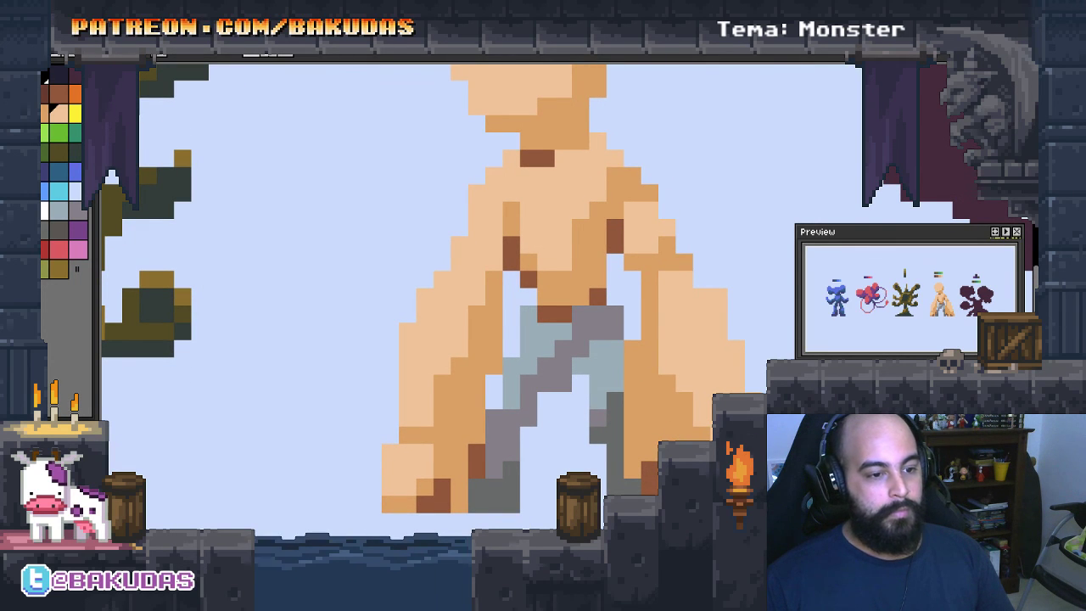
pyautogui.moveTo(632, 360); pyautogui.dragTo(638, 370)
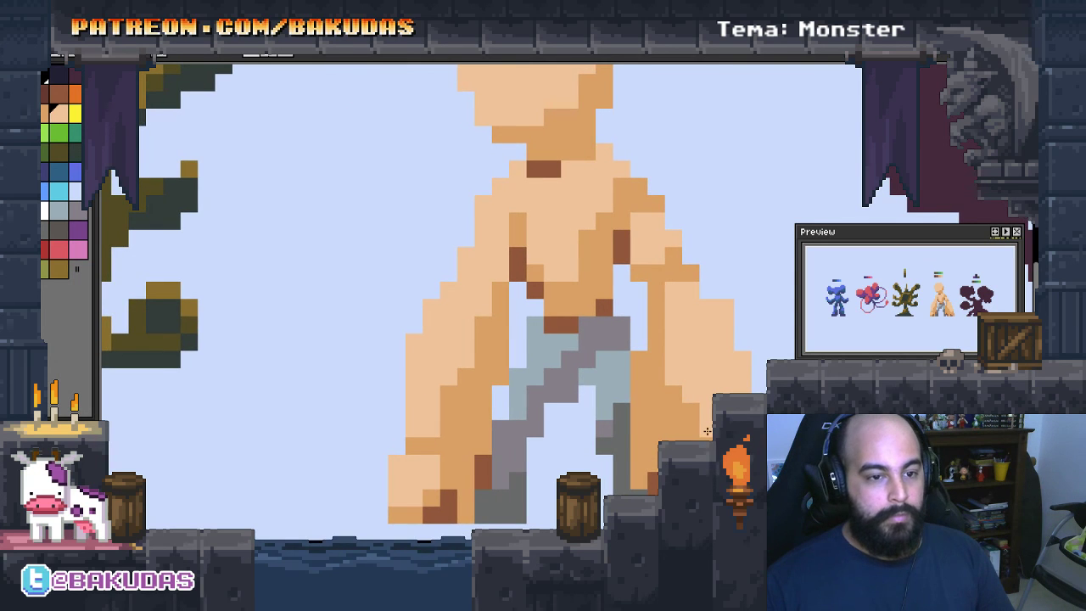
# Pan and zoom to the dark monster sprite and the green colour swatches above it
pyautogui.scroll(-3, 707, 432)
pyautogui.moveTo(707, 431); pyautogui.dragTo(613, 407)
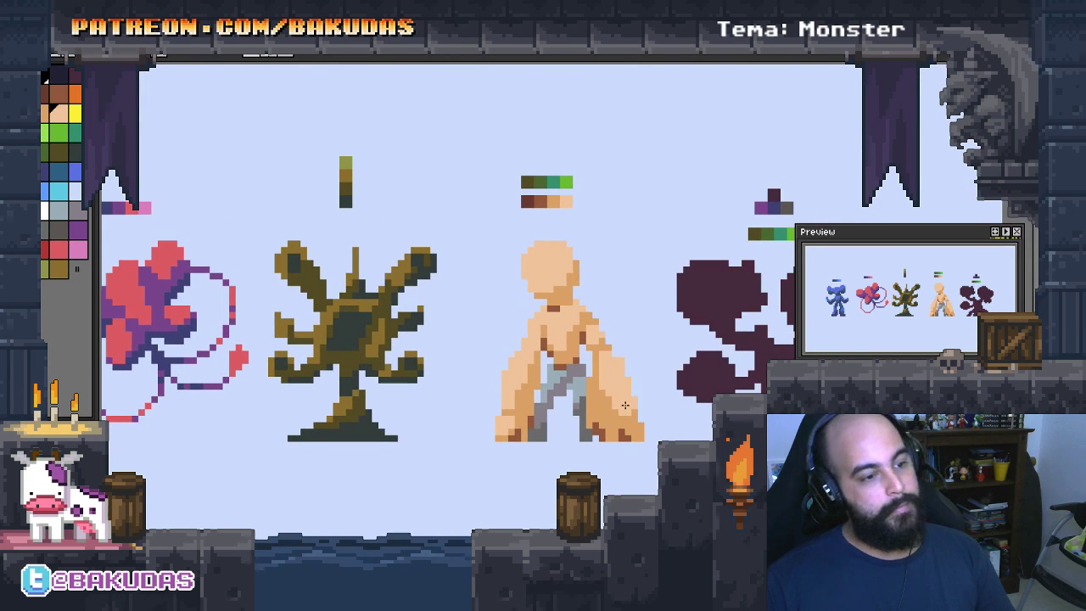
pyautogui.moveTo(779, 407); pyautogui.dragTo(703, 387)
pyautogui.scroll(-1, 703, 387)
pyautogui.scroll(2, 703, 387)
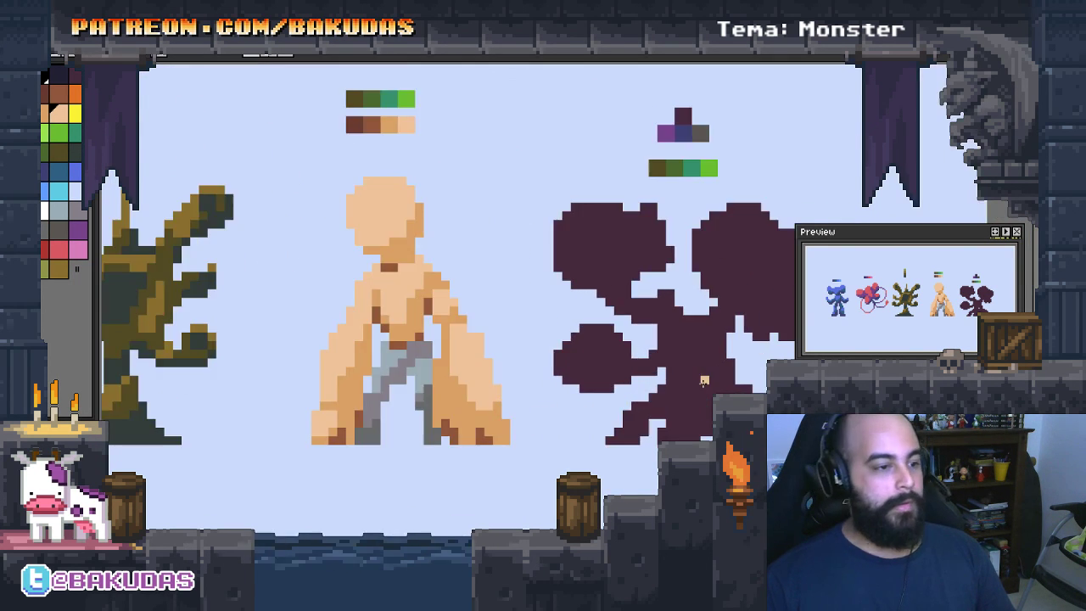
pyautogui.scroll(1, 611, 373)
pyautogui.scroll(1, 521, 357)
pyautogui.scroll(-2, 498, 291)
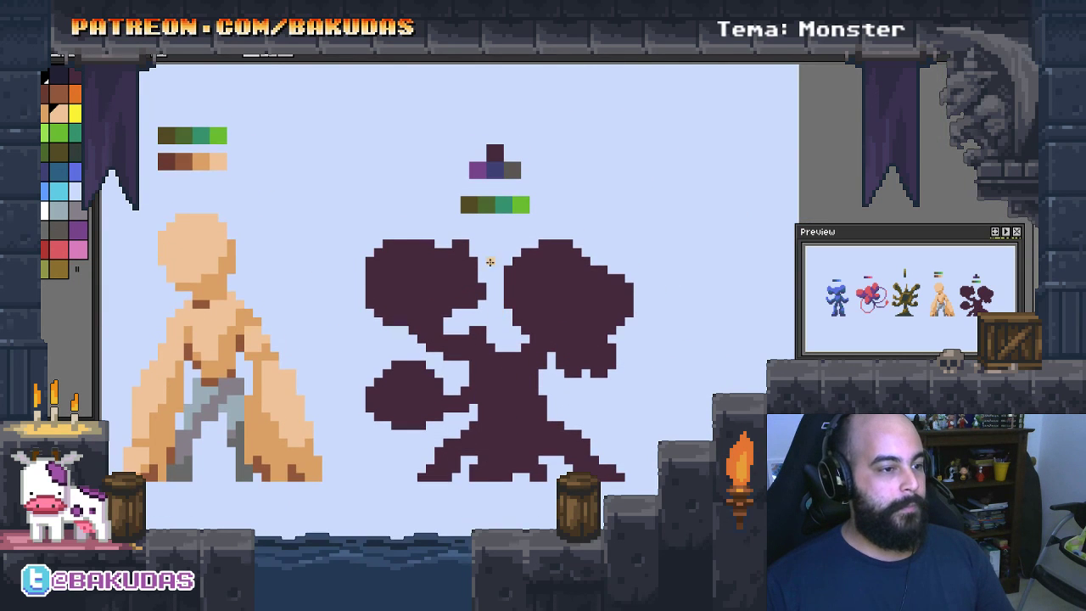
pyautogui.scroll(1, 498, 293)
pyautogui.moveTo(533, 329); pyautogui.dragTo(531, 287)
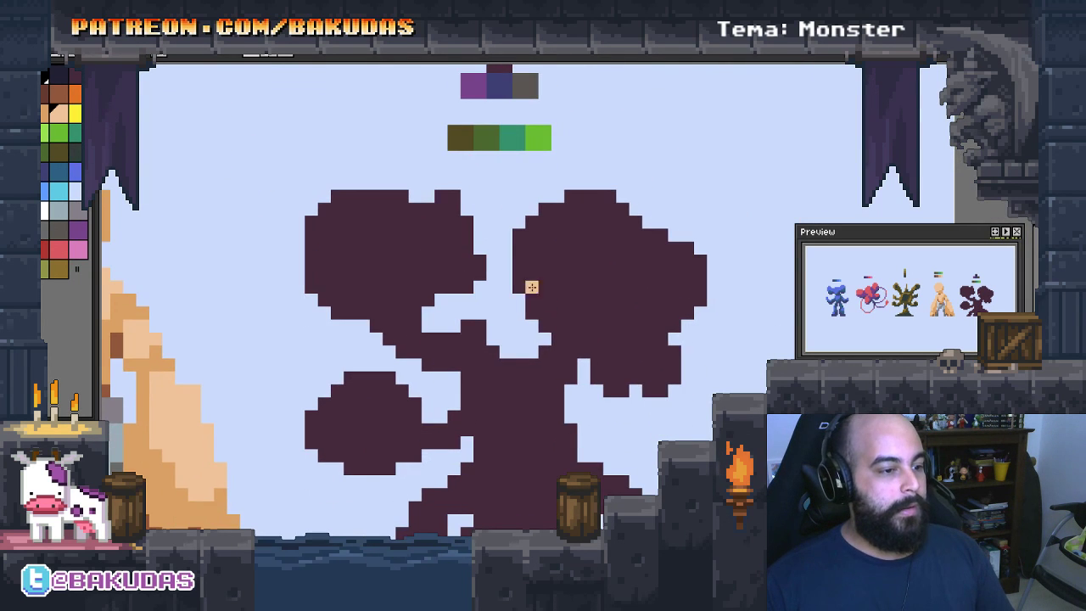
pyautogui.moveTo(497, 321); pyautogui.dragTo(534, 277)
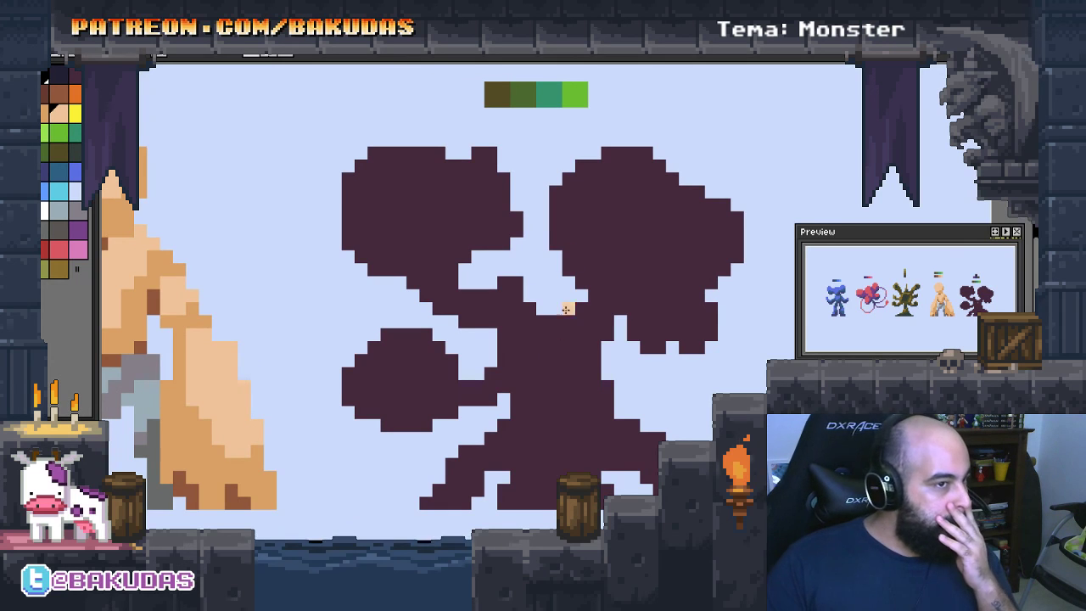
pyautogui.scroll(1, 538, 187)
pyautogui.moveTo(538, 186); pyautogui.dragTo(551, 381)
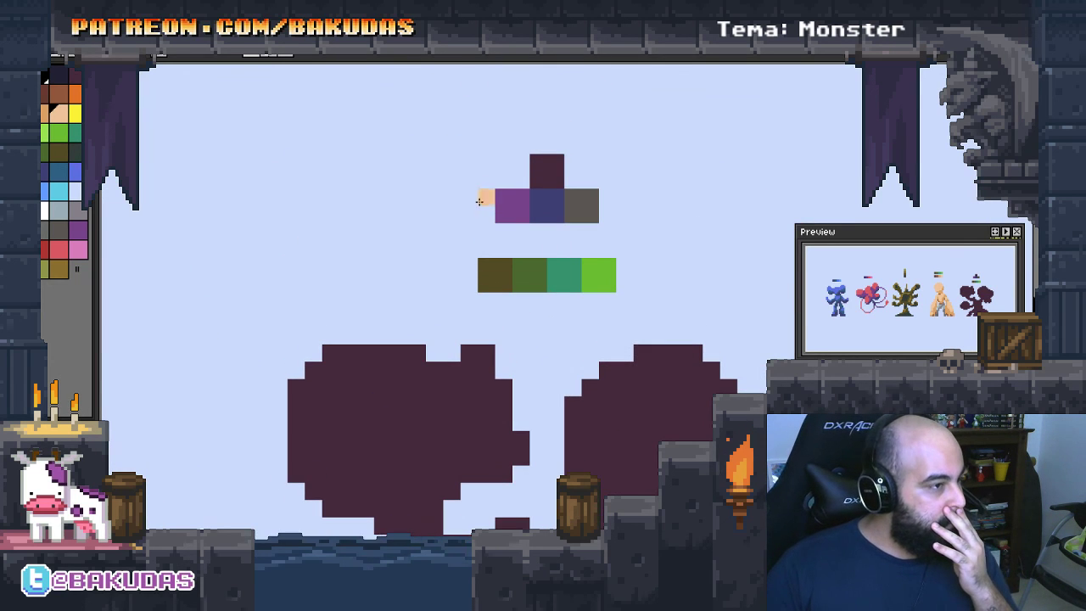
# Pick brown and paint a brown and a dark brown 2x2 swatch under the green swatches
pyautogui.click(58, 94)
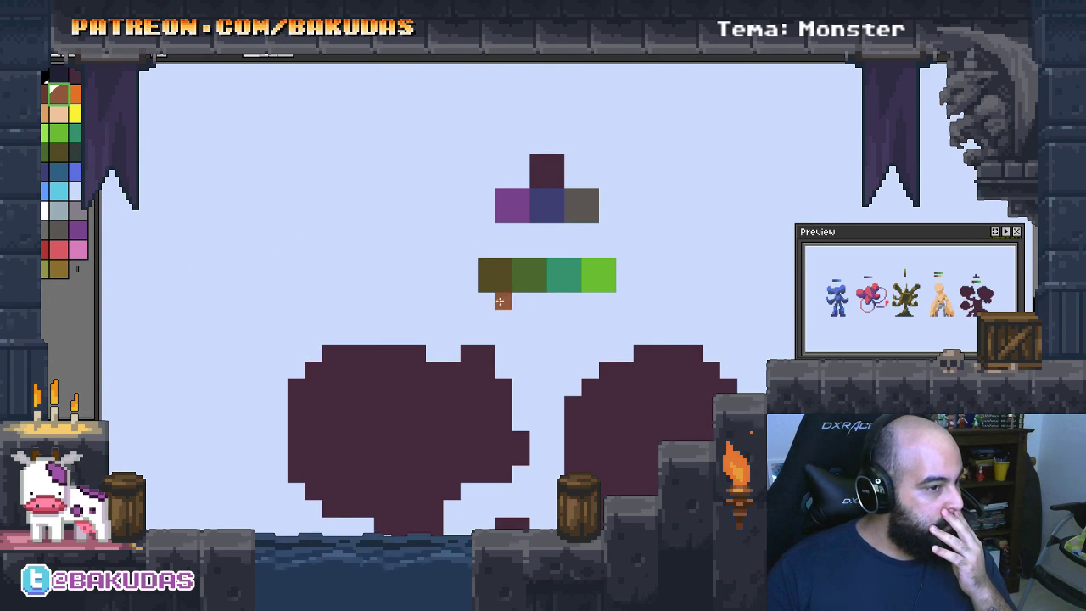
pyautogui.moveTo(520, 301); pyautogui.dragTo(539, 318)
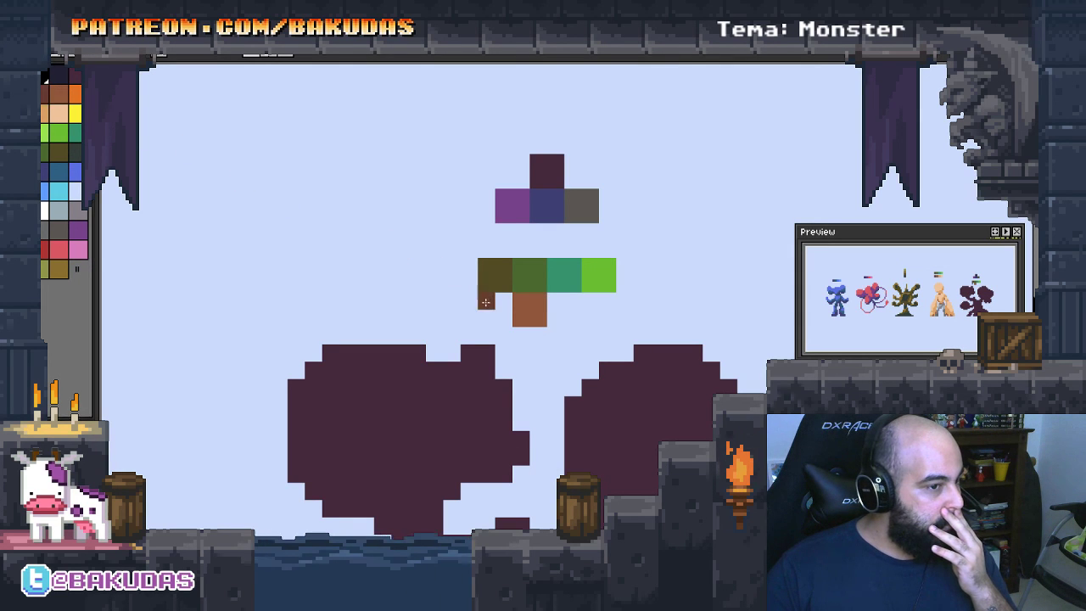
pyautogui.moveTo(486, 310); pyautogui.dragTo(504, 319)
pyautogui.moveTo(629, 317); pyautogui.dragTo(577, 304)
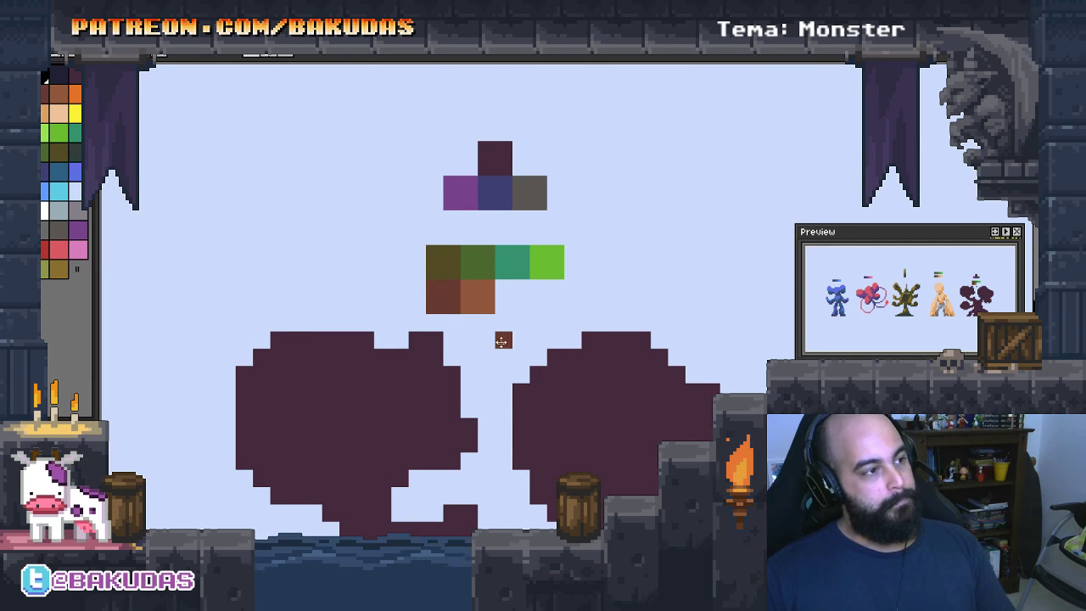
pyautogui.moveTo(500, 340); pyautogui.dragTo(513, 265)
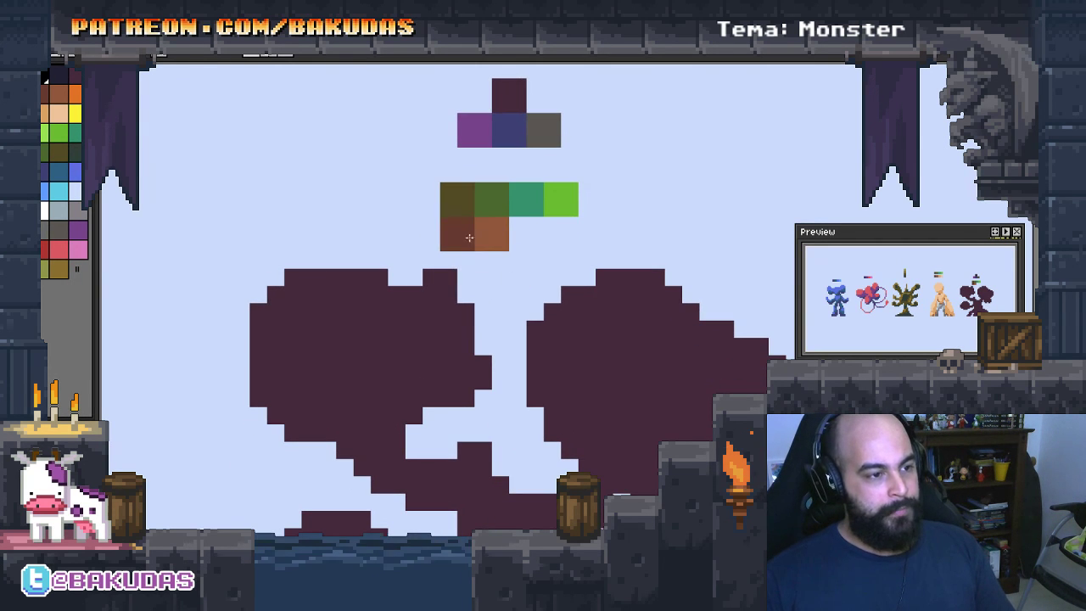
# Paint brown where a branch meets the crown to separate trunk from foliage
pyautogui.scroll(-3, 521, 424)
pyautogui.scroll(2, 526, 322)
pyautogui.scroll(-2, 405, 284)
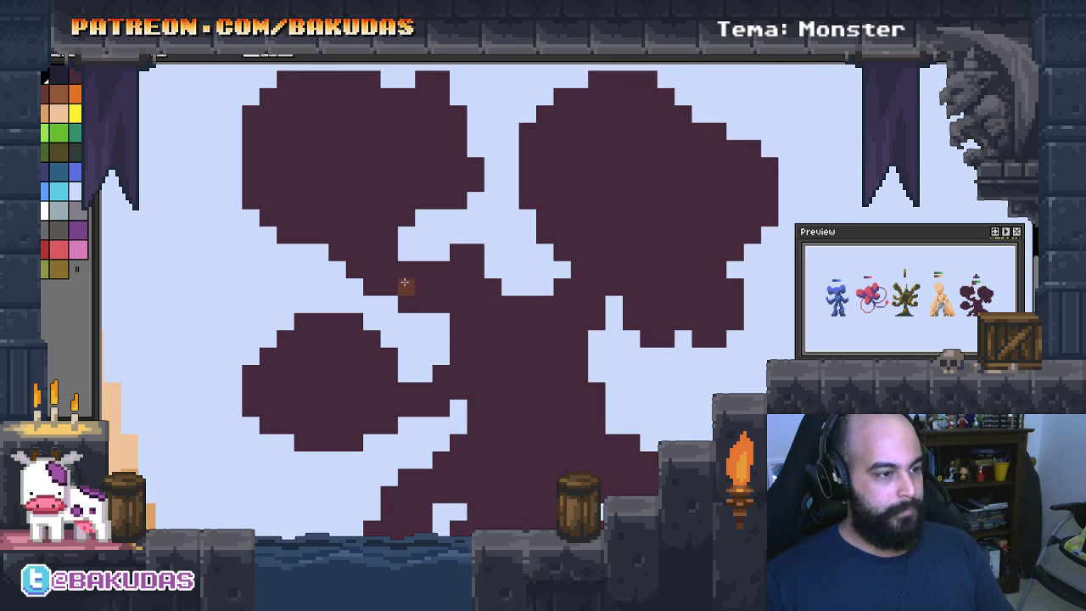
pyautogui.moveTo(406, 285); pyautogui.dragTo(441, 278)
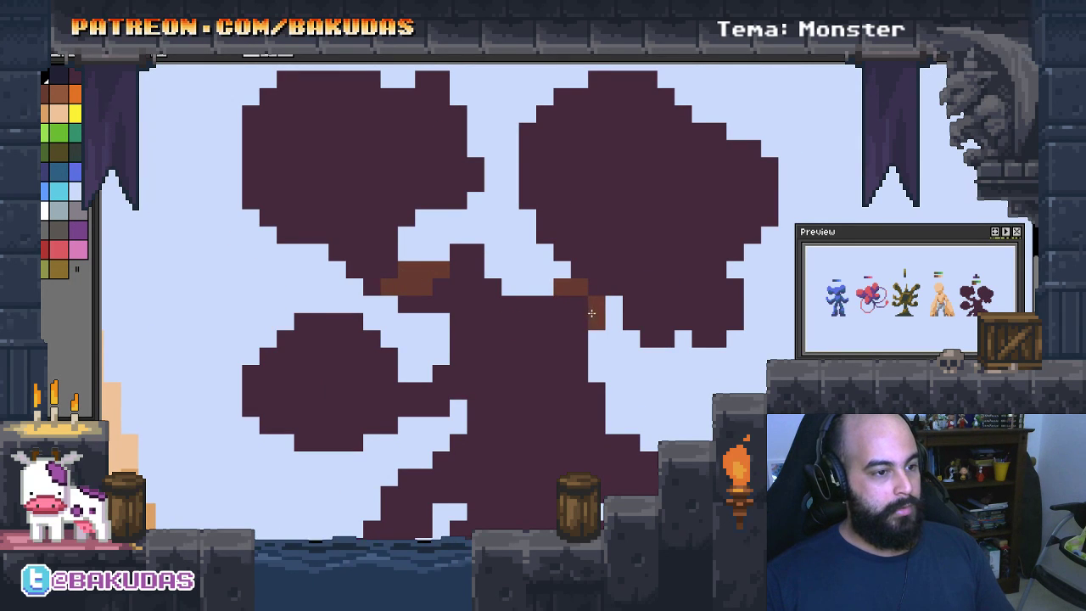
# Bucket-fill the tree's trunk and branches orange-brown, leaving the crowns maroon
pyautogui.scroll(-1, 449, 399)
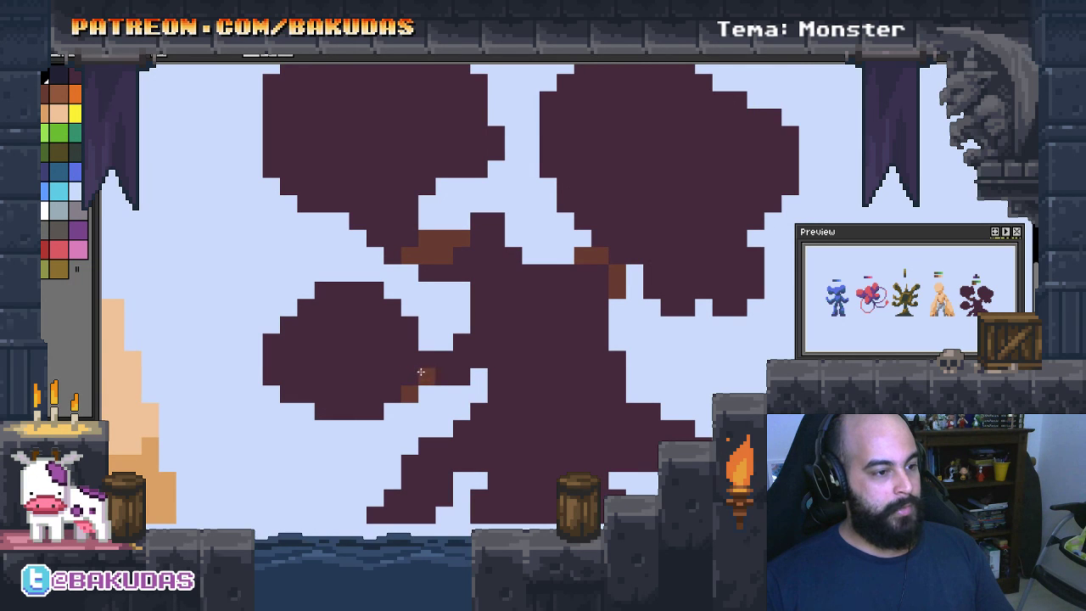
pyautogui.click(542, 344)
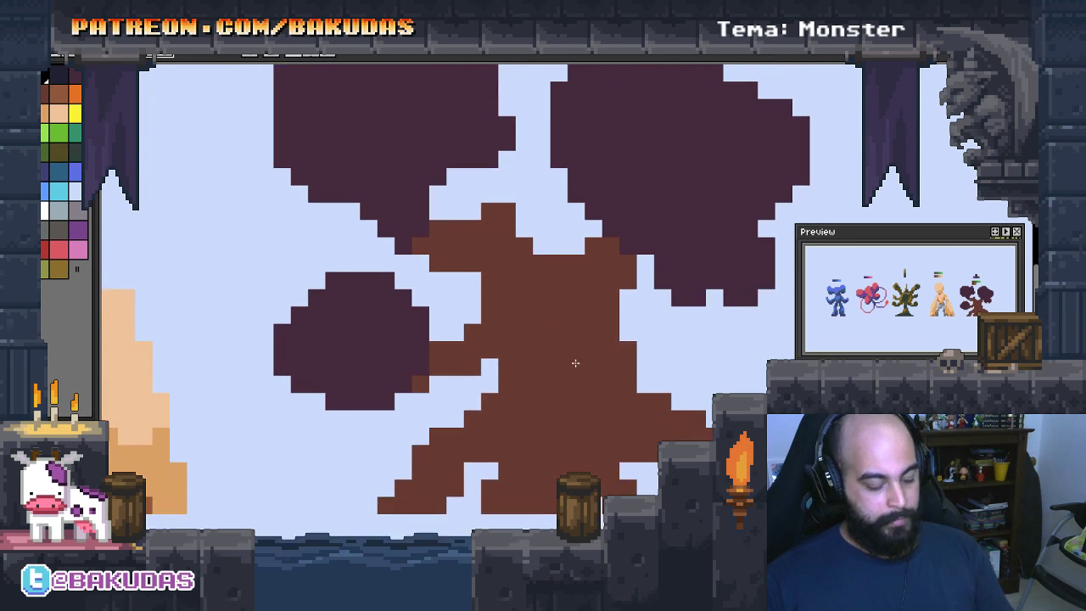
pyautogui.scroll(-2, 556, 345)
pyautogui.scroll(1, 425, 273)
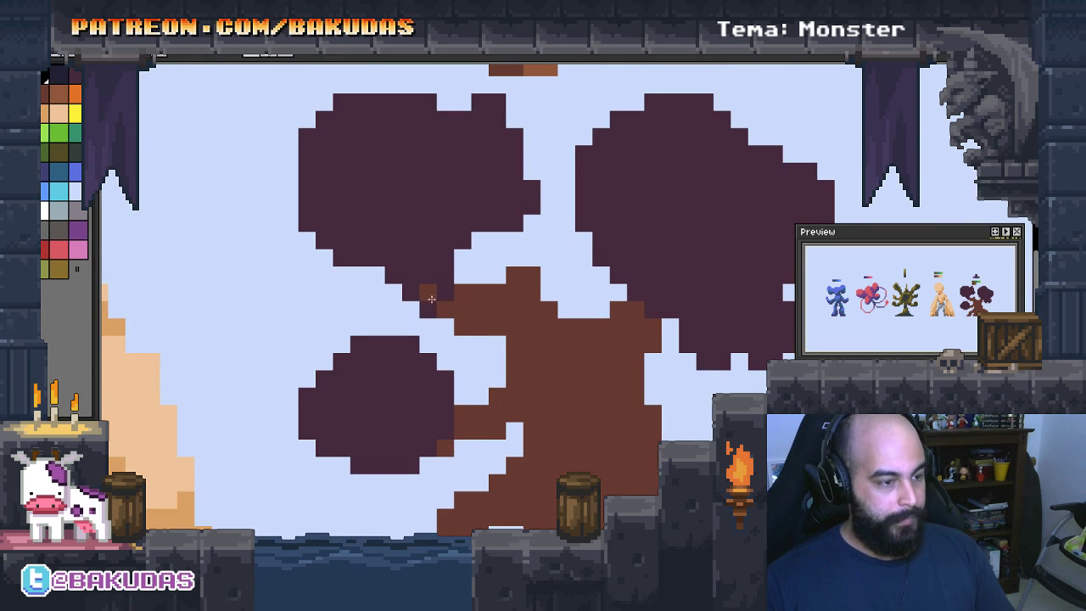
pyautogui.moveTo(432, 299); pyautogui.dragTo(436, 316)
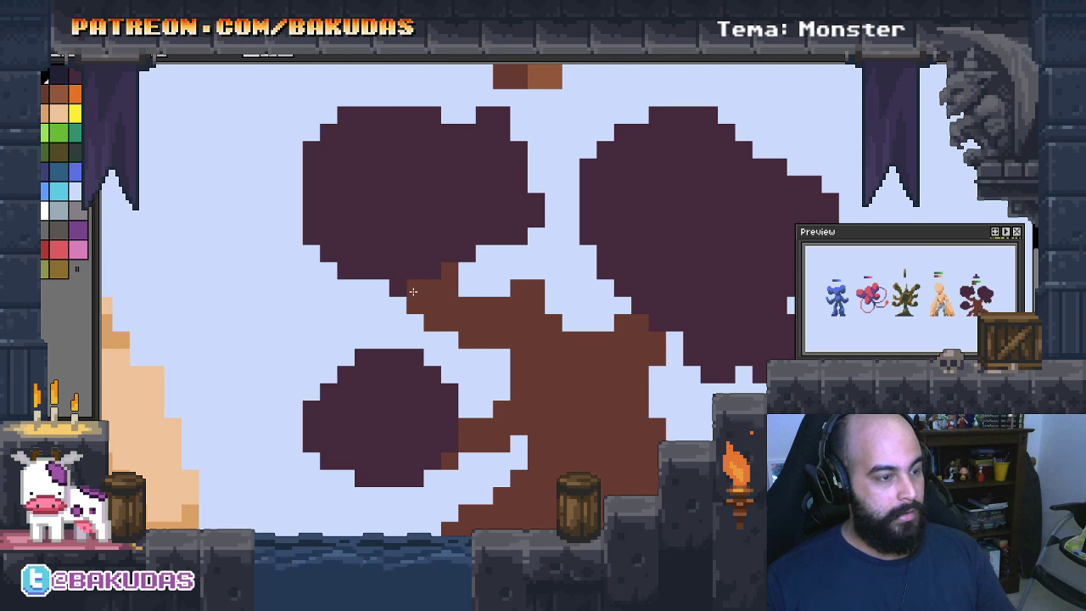
pyautogui.hscroll(3, 473, 302)
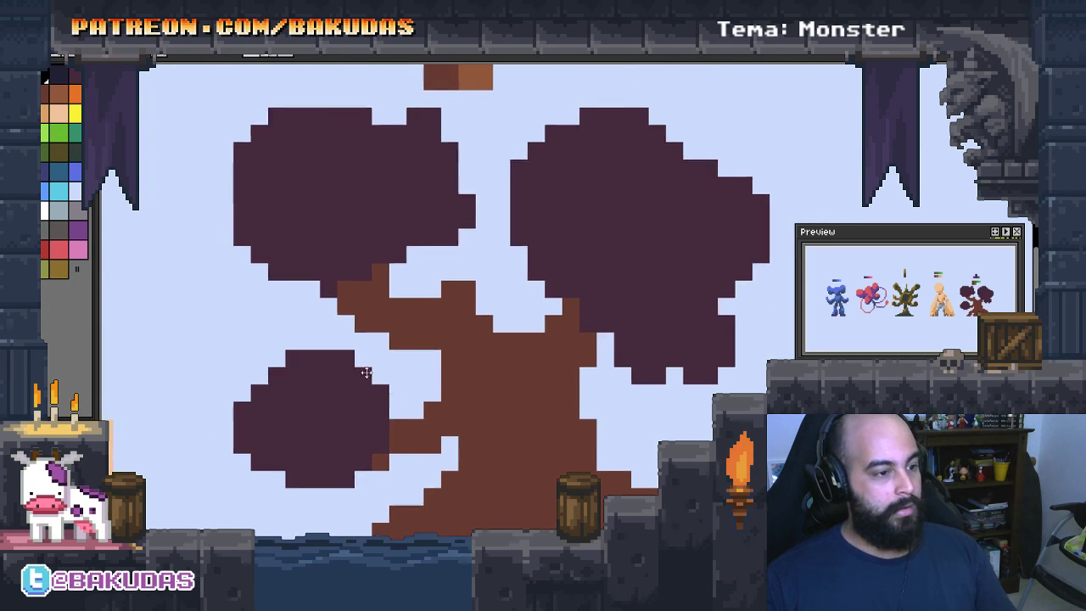
pyautogui.scroll(-2, 364, 376)
pyautogui.hscroll(-3, 373, 315)
pyautogui.scroll(1, 488, 321)
pyautogui.scroll(2, 480, 170)
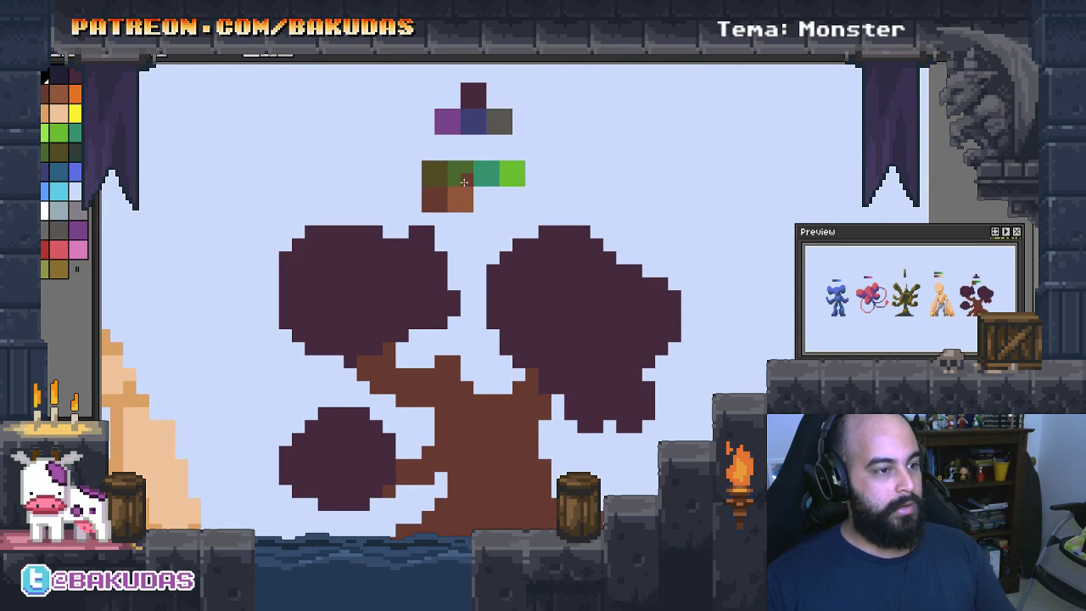
# Fill all four tree crowns with green
pyautogui.click(463, 171)
pyautogui.hscroll(-1, 468, 309)
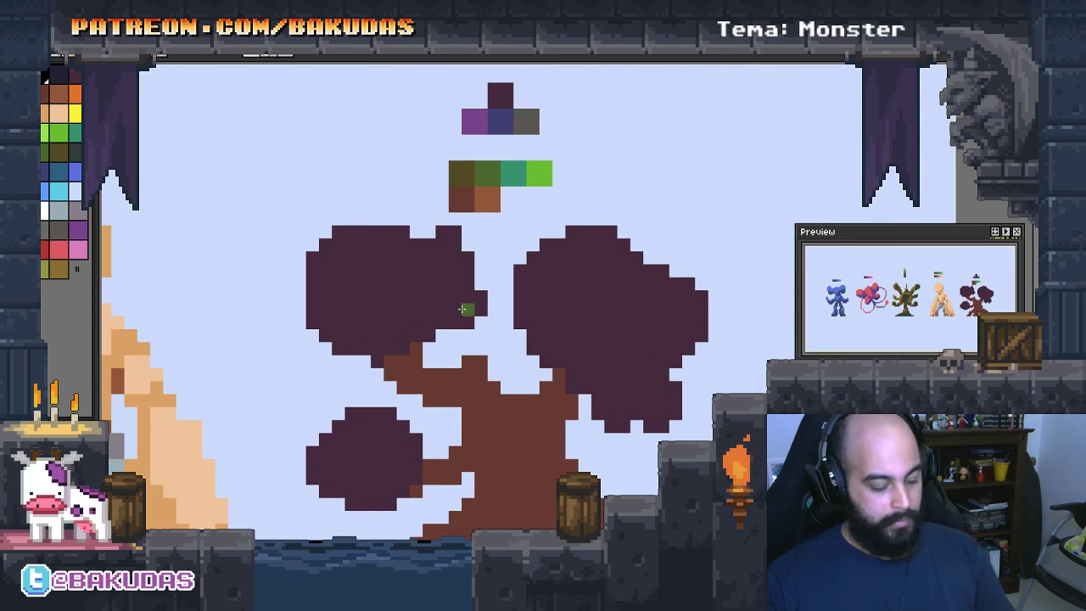
pyautogui.click(402, 291)
pyautogui.click(595, 297)
pyautogui.click(392, 424)
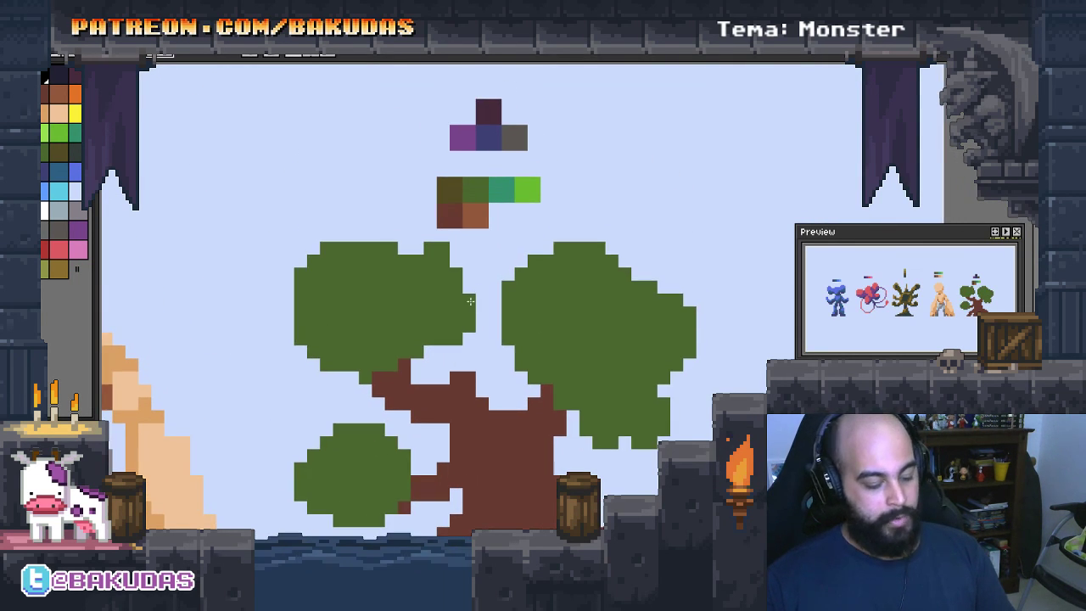
pyautogui.scroll(1, 469, 300)
# Select the green crown pixels by colour with the magic wand, then pick teal and dab it inside the left crown
pyautogui.press('w')
pyautogui.click(404, 333)
pyautogui.scroll(-1, 563, 376)
pyautogui.hscroll(-1, 562, 376)
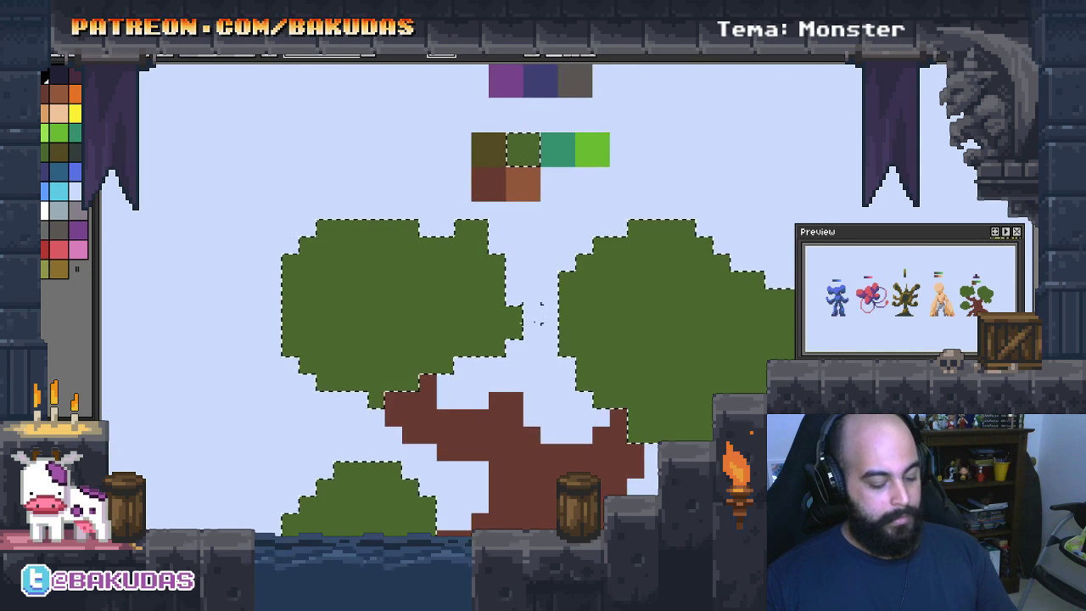
pyautogui.press('b')
pyautogui.keyDown('alt'); pyautogui.click(546, 150); pyautogui.keyUp('alt')
pyautogui.click(421, 291)
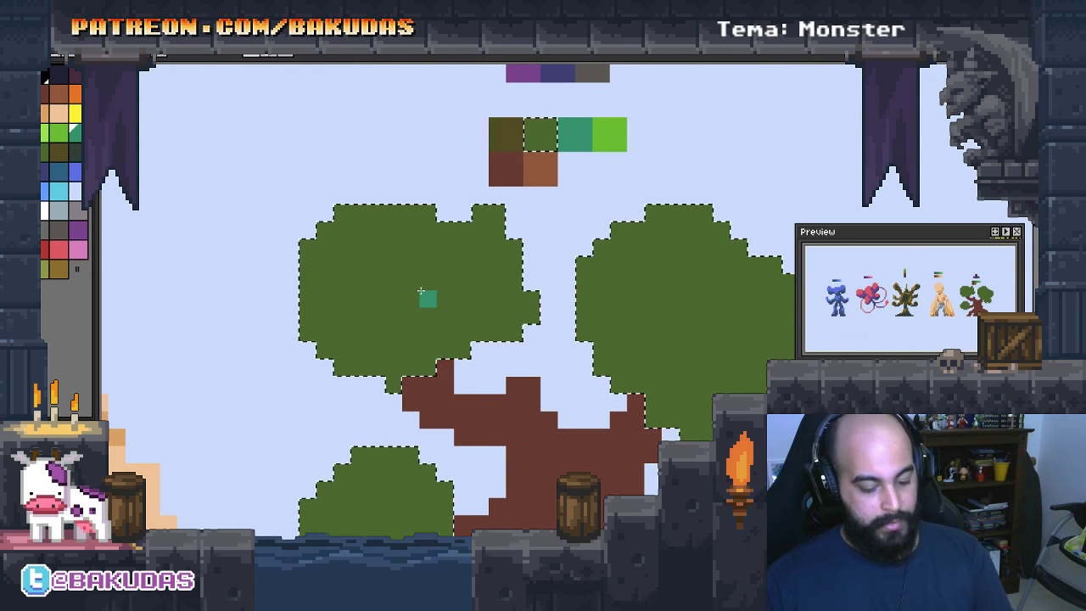
# Paint teal highlights across the top and lower part of the left crown
pyautogui.moveTo(332, 272); pyautogui.dragTo(419, 270)
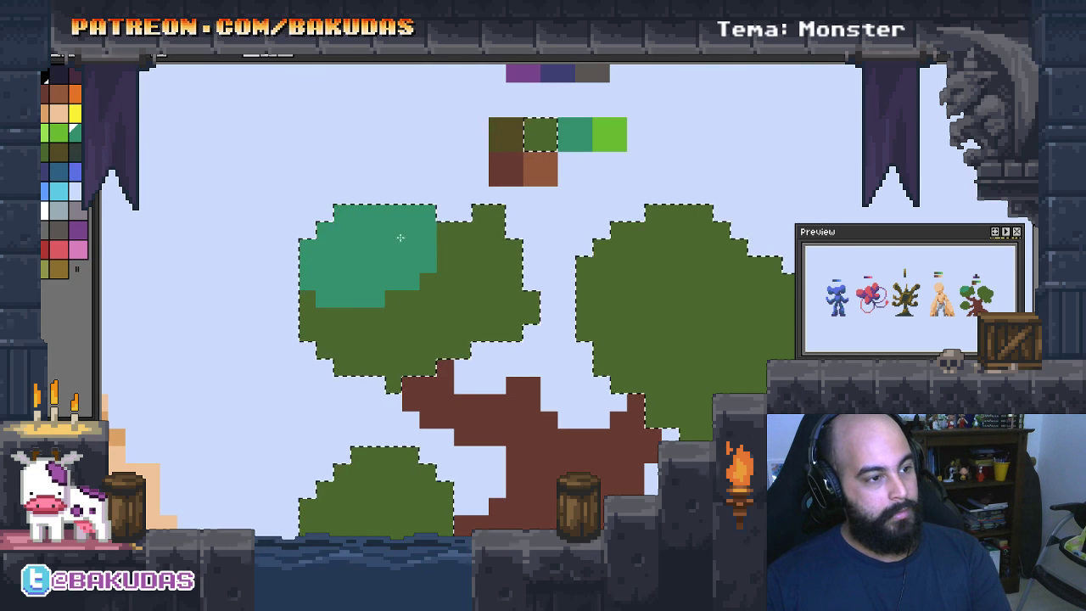
pyautogui.moveTo(488, 217); pyautogui.dragTo(449, 250)
pyautogui.click(610, 342)
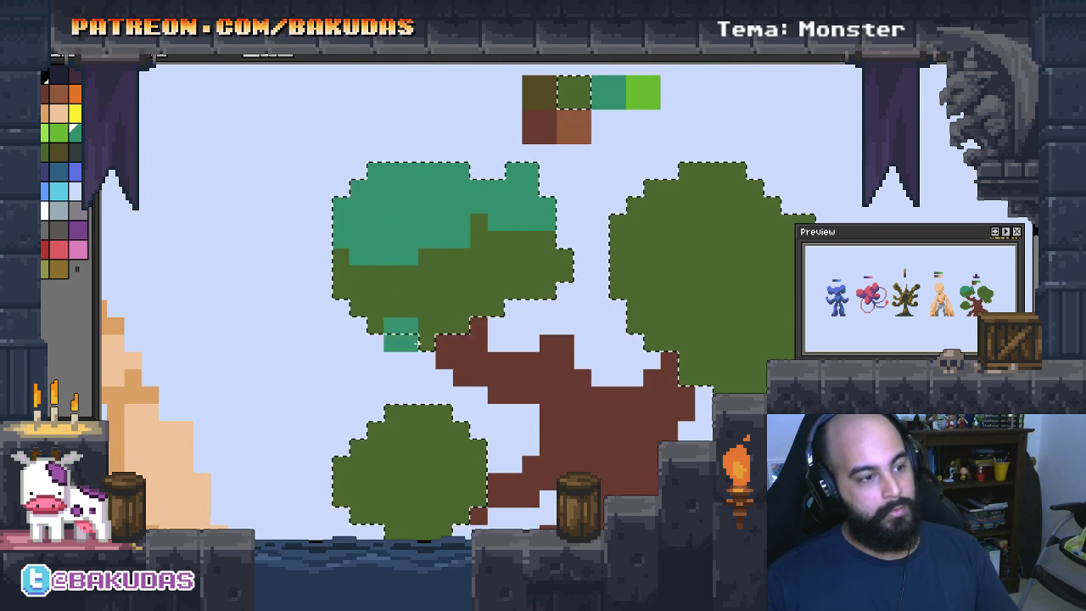
pyautogui.moveTo(390, 335); pyautogui.dragTo(488, 301)
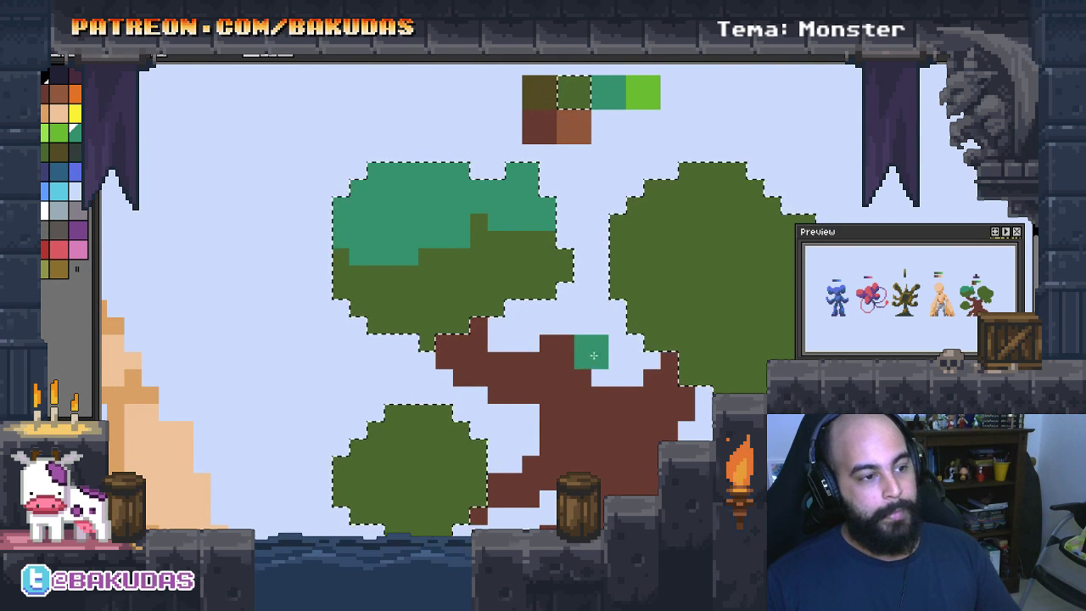
pyautogui.moveTo(391, 323); pyautogui.dragTo(476, 306)
pyautogui.moveTo(655, 318); pyautogui.dragTo(563, 333)
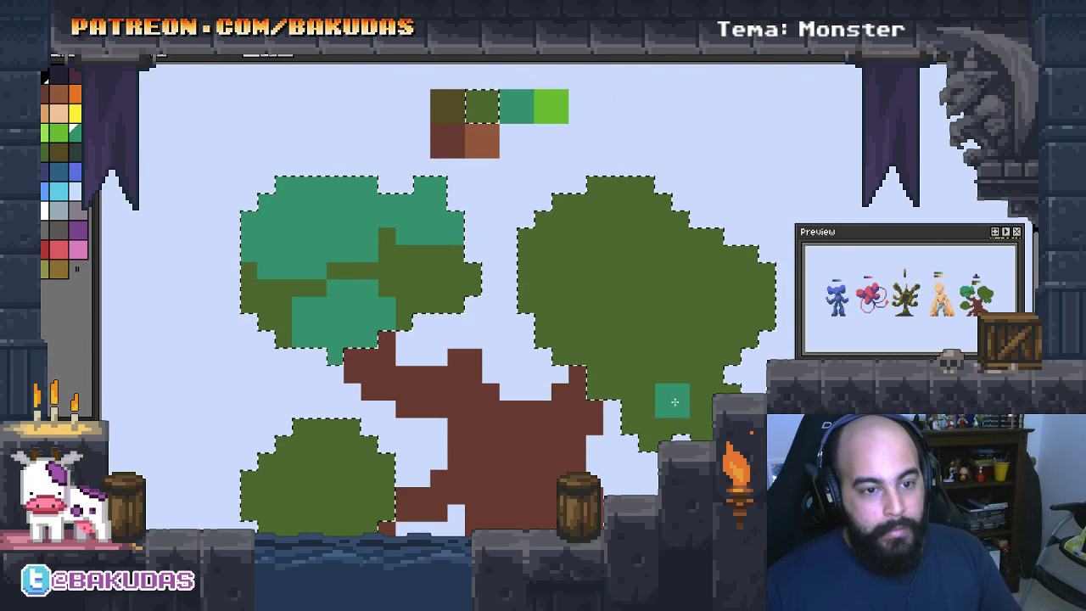
# Paint teal over the top, right side and lower part of the right crown
pyautogui.moveTo(510, 280)
pyautogui.mouseDown()
pyautogui.moveTo(583, 242)
pyautogui.moveTo(522, 263)
pyautogui.mouseUp()
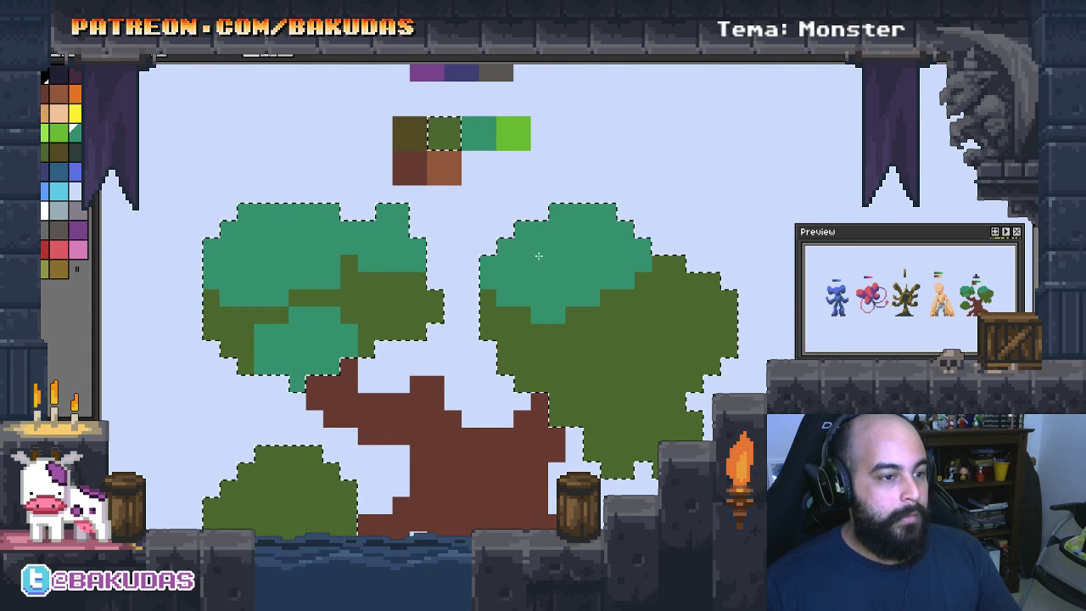
pyautogui.moveTo(653, 289); pyautogui.dragTo(713, 303)
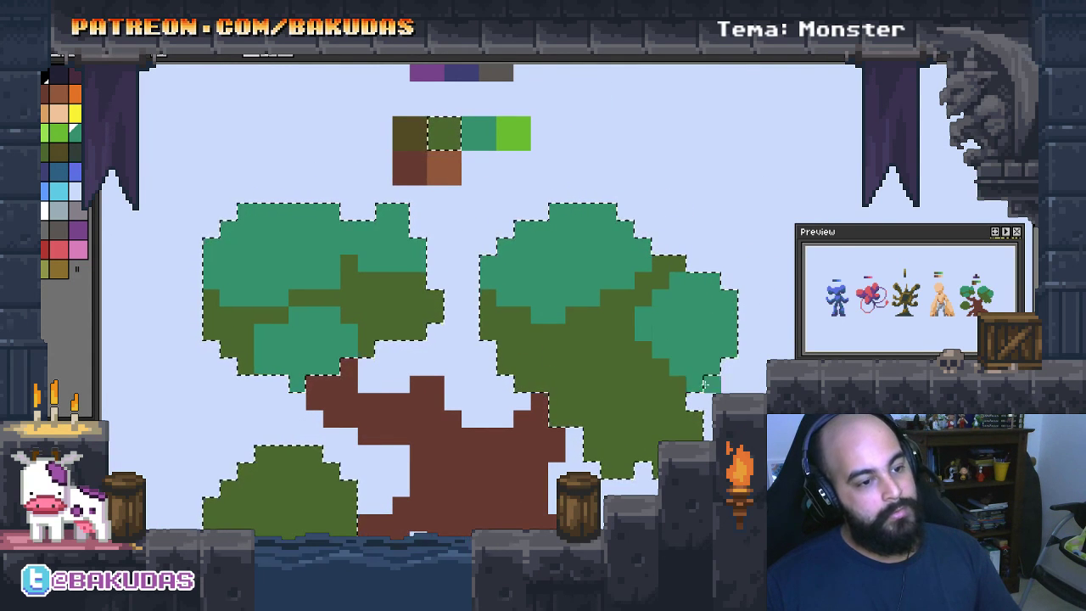
pyautogui.moveTo(585, 331)
pyautogui.mouseDown()
pyautogui.moveTo(628, 407)
pyautogui.moveTo(673, 388)
pyautogui.moveTo(609, 408)
pyautogui.moveTo(696, 395)
pyautogui.mouseUp()
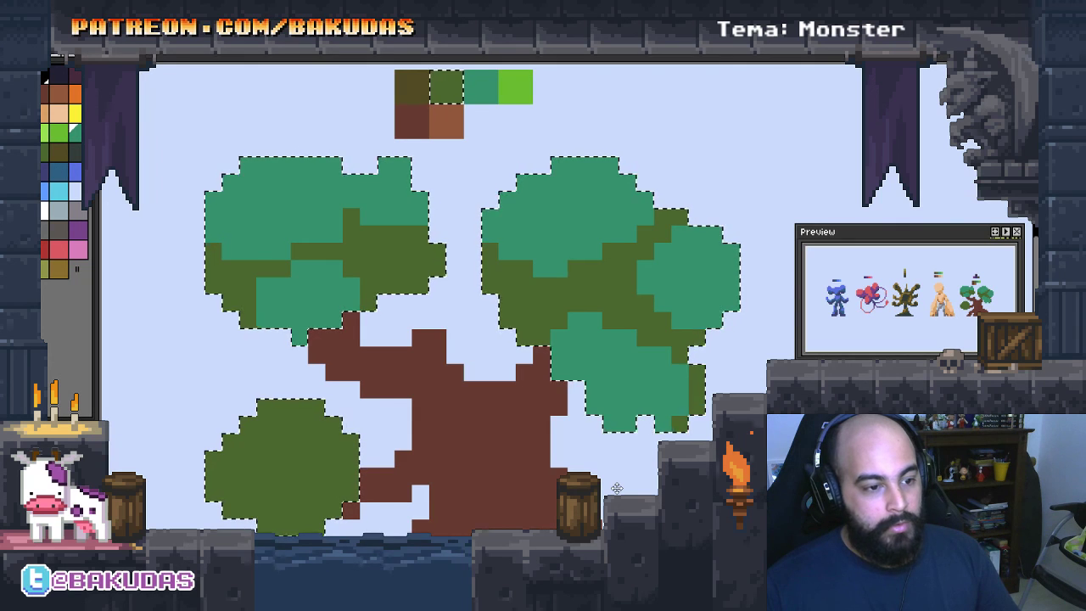
pyautogui.click(611, 390)
pyautogui.moveTo(583, 368); pyautogui.dragTo(694, 386)
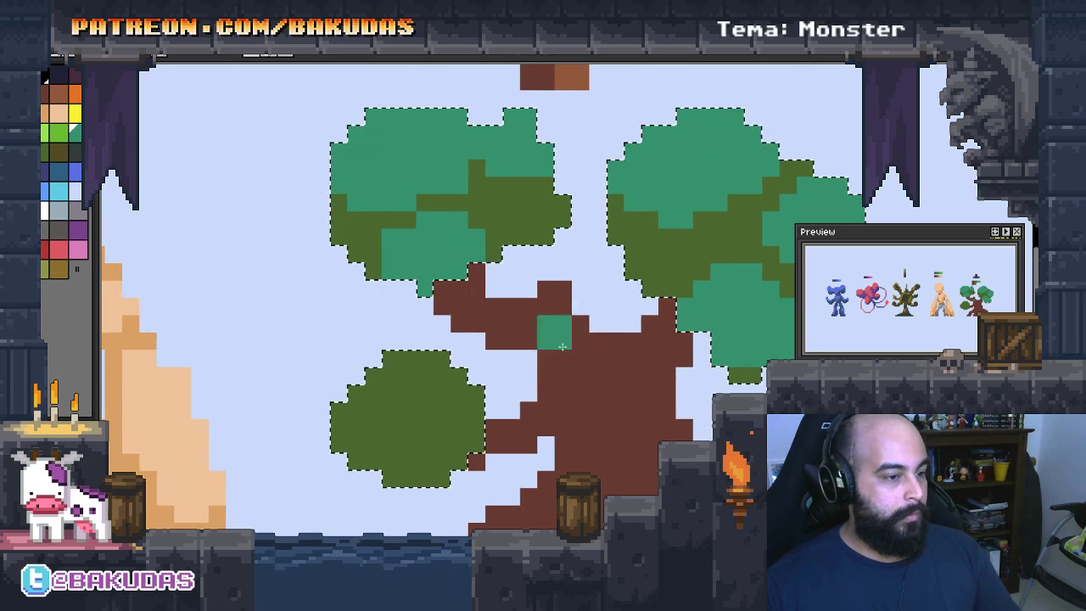
# Paint teal highlights over the lower-left bush, covering its olive bottom, and zoom out to the whole tree
pyautogui.moveTo(676, 376); pyautogui.dragTo(868, 282)
pyautogui.moveTo(415, 371)
pyautogui.mouseDown()
pyautogui.moveTo(480, 315)
pyautogui.moveTo(532, 348)
pyautogui.mouseUp()
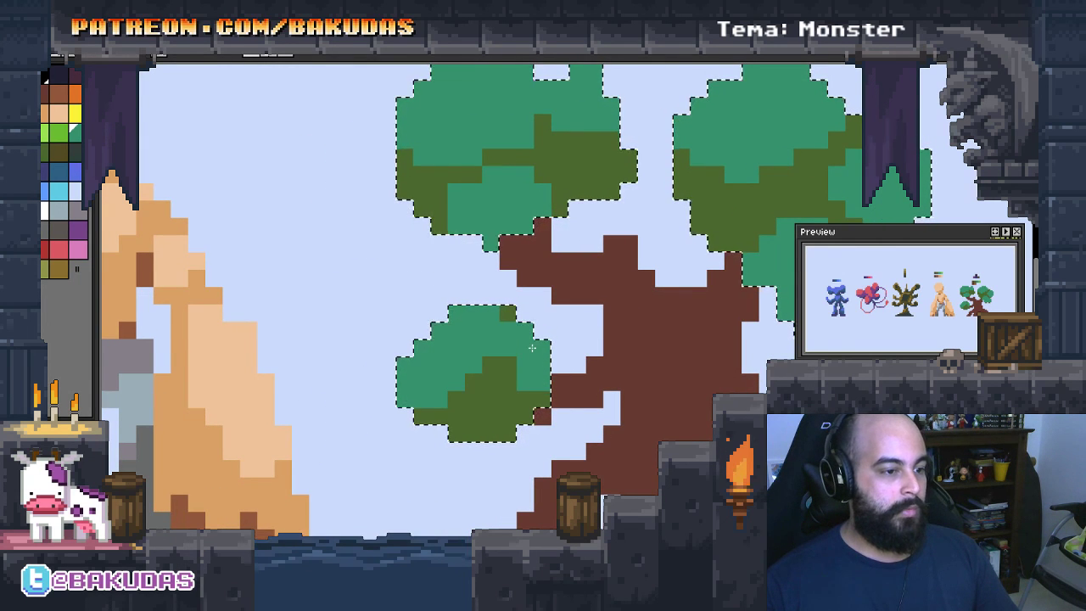
pyautogui.moveTo(518, 424); pyautogui.dragTo(425, 424)
pyautogui.moveTo(611, 407)
pyautogui.mouseDown()
pyautogui.moveTo(587, 421)
pyautogui.moveTo(606, 461)
pyautogui.mouseUp()
pyautogui.moveTo(606, 346); pyautogui.dragTo(551, 294)
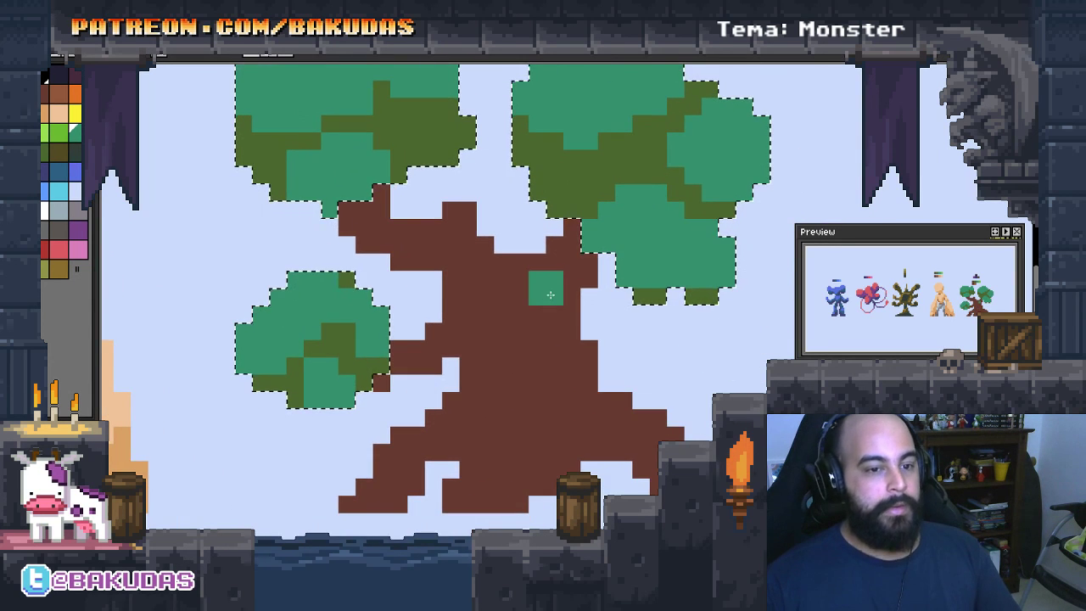
pyautogui.scroll(-1, 551, 295)
pyautogui.scroll(-2, 594, 280)
pyautogui.scroll(1, 627, 268)
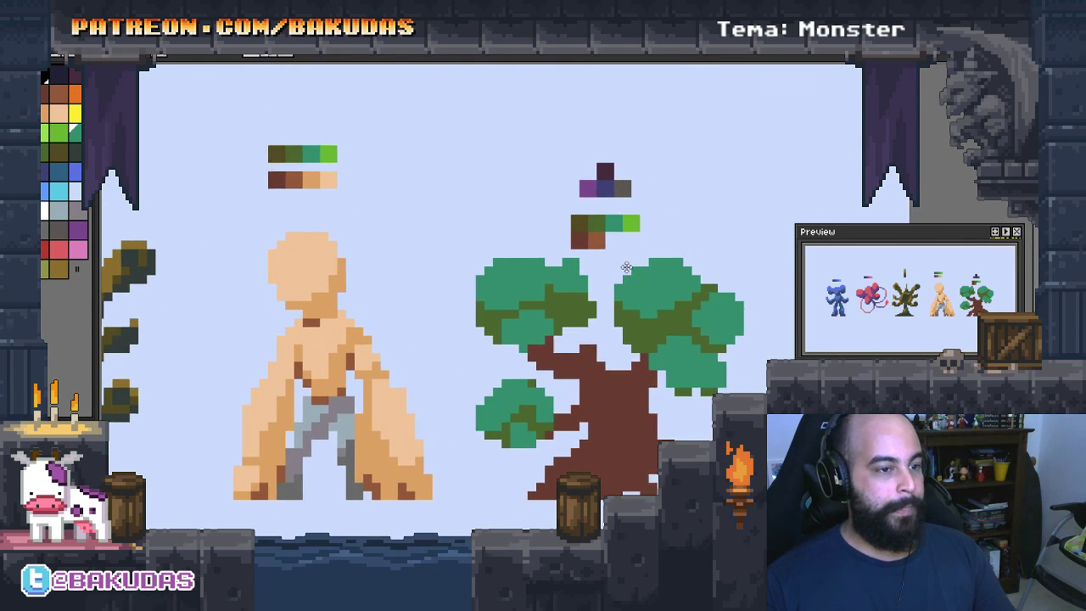
# Select the tree monster's colour swatch block and move it up above the tree
pyautogui.scroll(1, 626, 268)
pyautogui.scroll(-2, 628, 312)
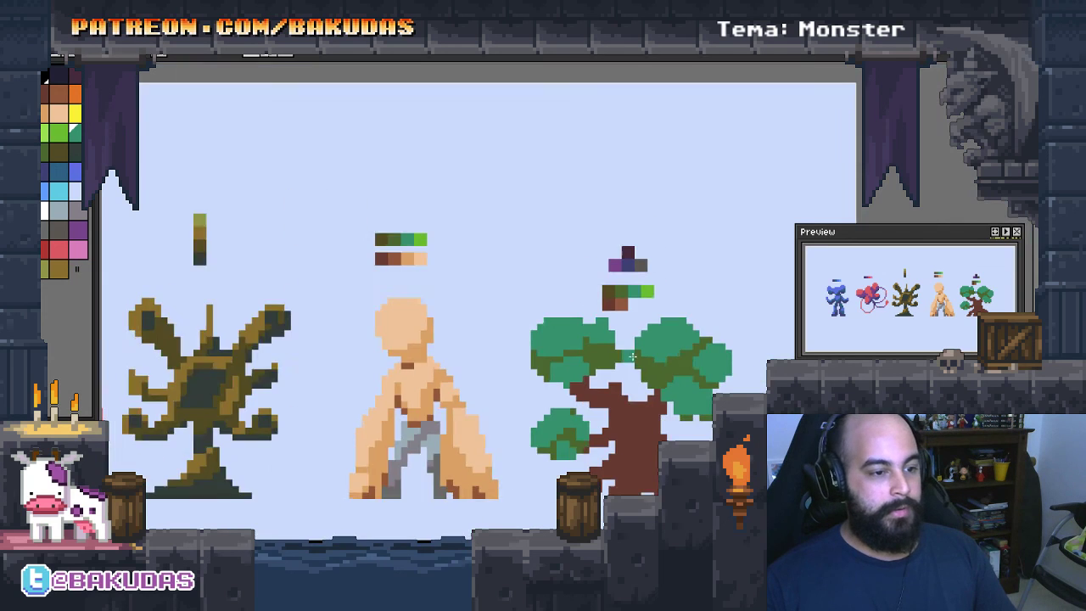
pyautogui.scroll(-1, 632, 357)
pyautogui.scroll(-1, 633, 365)
pyautogui.scroll(-1, 632, 378)
pyautogui.scroll(-2, 632, 391)
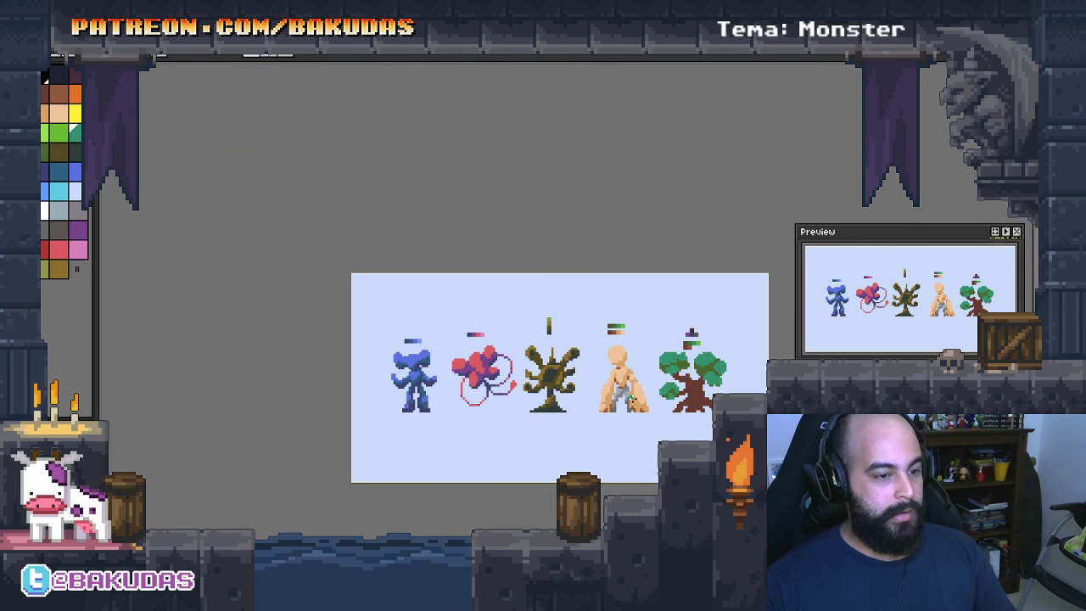
pyautogui.scroll(2, 638, 387)
pyautogui.scroll(-1, 594, 389)
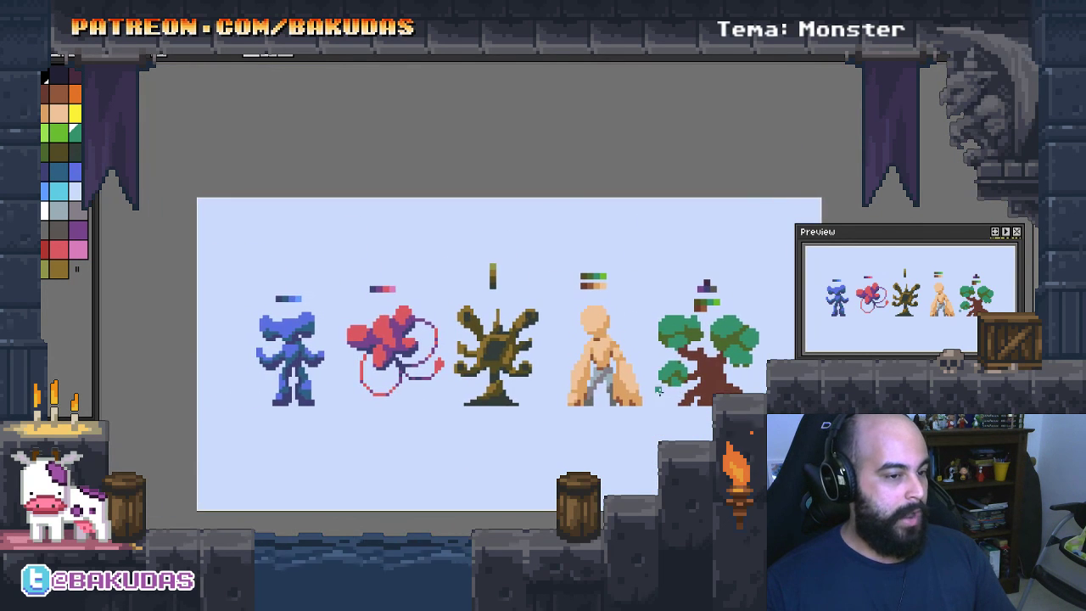
pyautogui.scroll(1, 714, 387)
pyautogui.scroll(-1, 713, 387)
pyautogui.scroll(1, 645, 357)
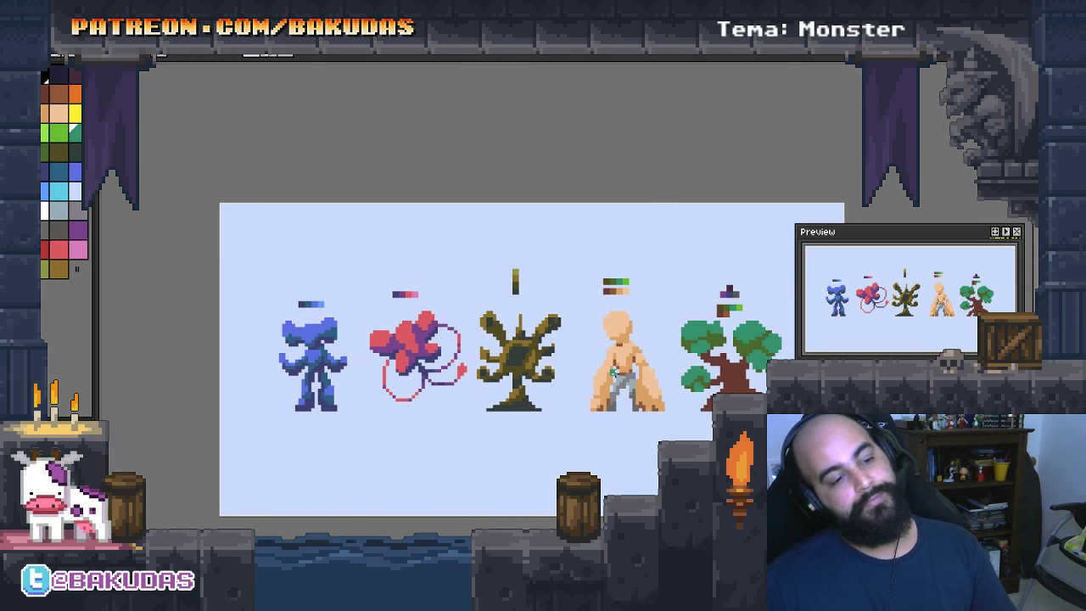
pyautogui.scroll(-1, 578, 322)
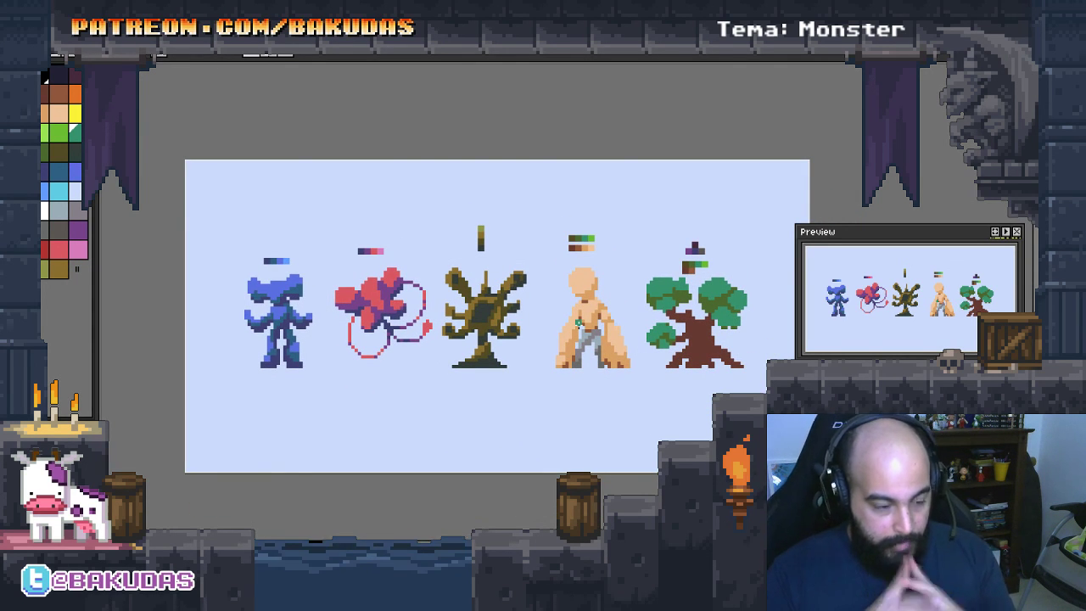
pyautogui.scroll(1, 509, 271)
pyautogui.scroll(1, 499, 286)
pyautogui.scroll(1, 552, 314)
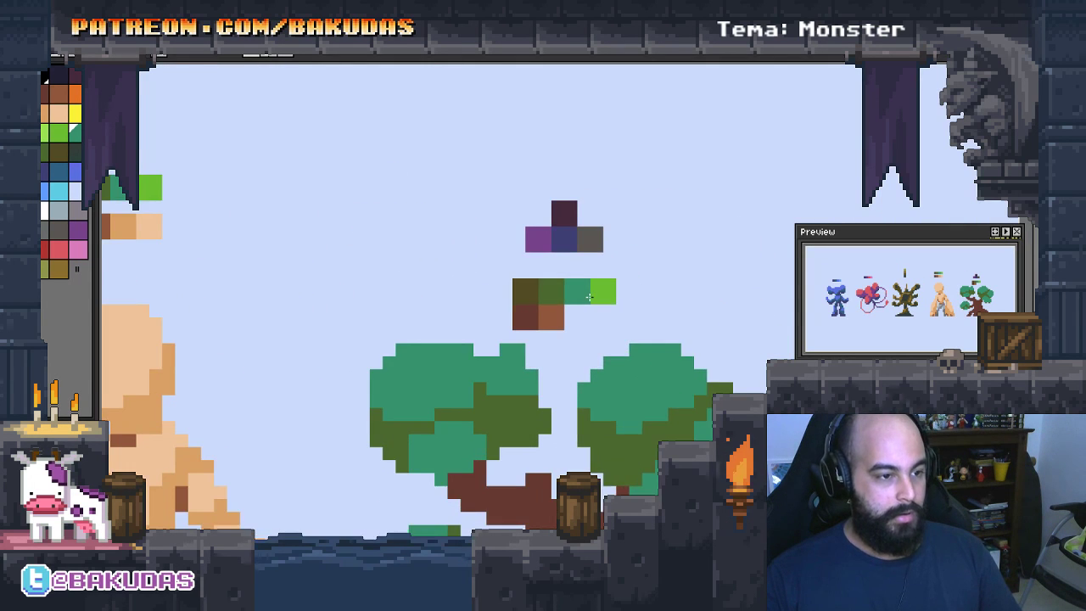
pyautogui.scroll(1, 586, 331)
pyautogui.moveTo(492, 217); pyautogui.dragTo(626, 363)
pyautogui.moveTo(576, 331); pyautogui.dragTo(576, 292)
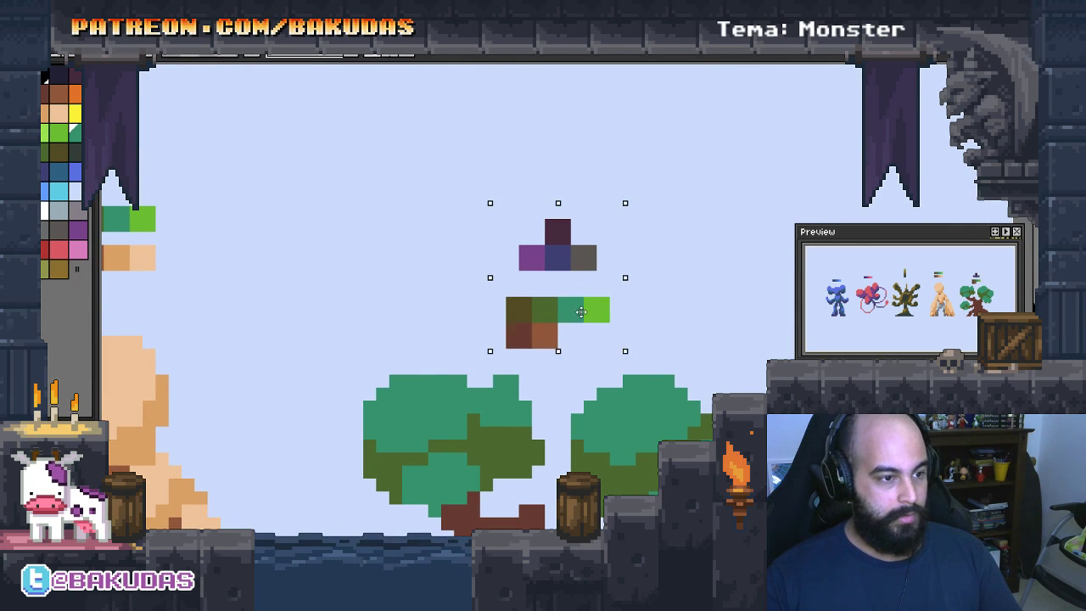
pyautogui.scroll(-2, 521, 332)
pyautogui.scroll(-1, 436, 359)
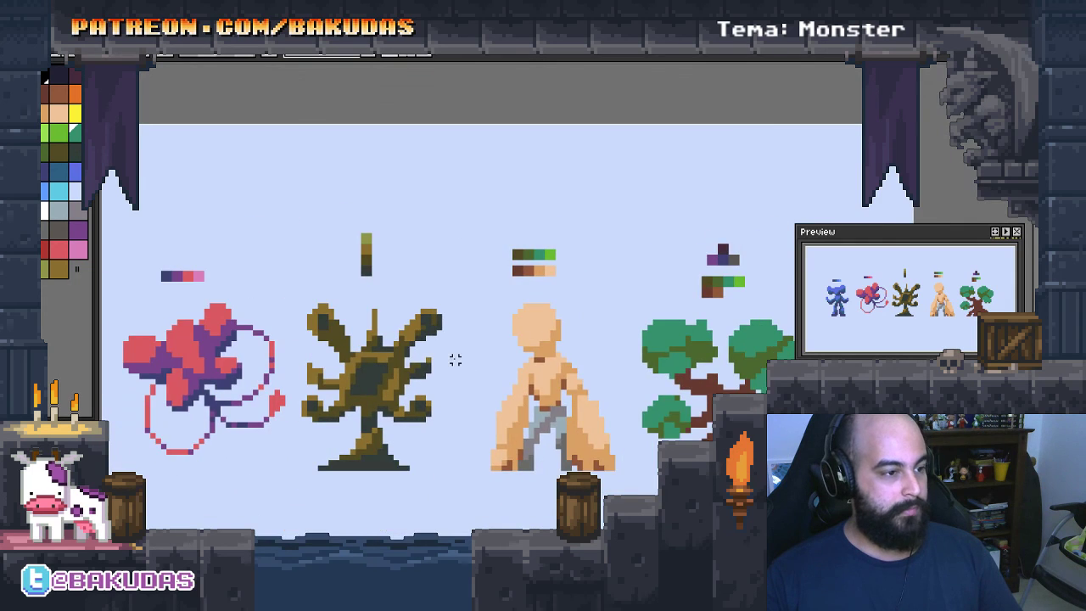
pyautogui.scroll(1, 453, 359)
pyautogui.moveTo(432, 193); pyautogui.dragTo(473, 268)
# Reposition the pink swatch above the red monster and the blue swatch, then deselect
pyautogui.moveTo(374, 280); pyautogui.dragTo(477, 260)
pyautogui.moveTo(340, 228)
pyautogui.mouseDown()
pyautogui.moveTo(414, 271)
pyautogui.moveTo(403, 257)
pyautogui.mouseUp()
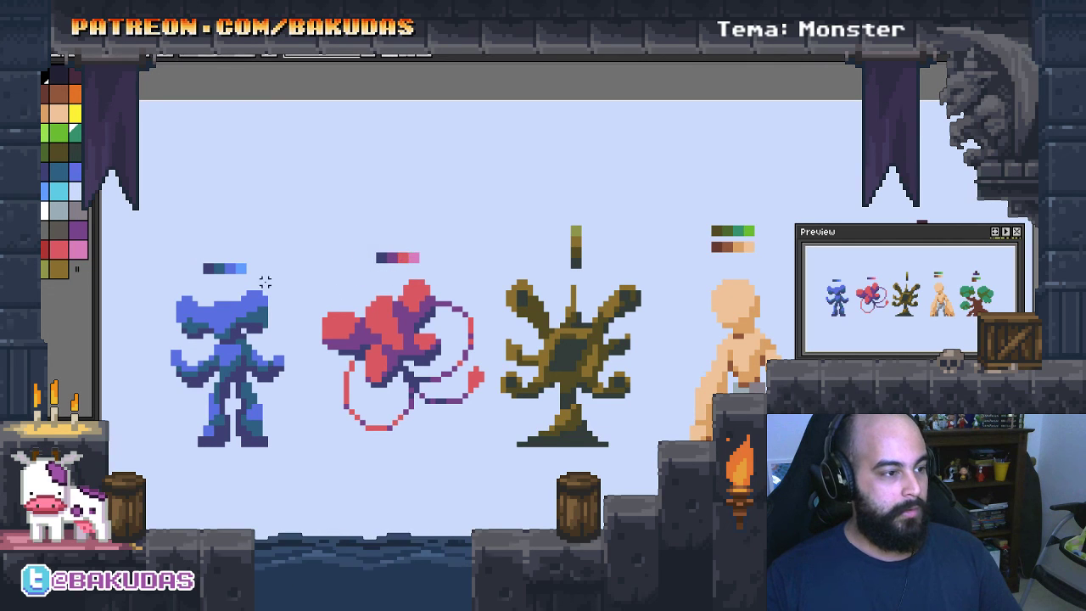
pyautogui.moveTo(260, 287); pyautogui.dragTo(158, 246)
pyautogui.hotkey('ctrl', 'd')
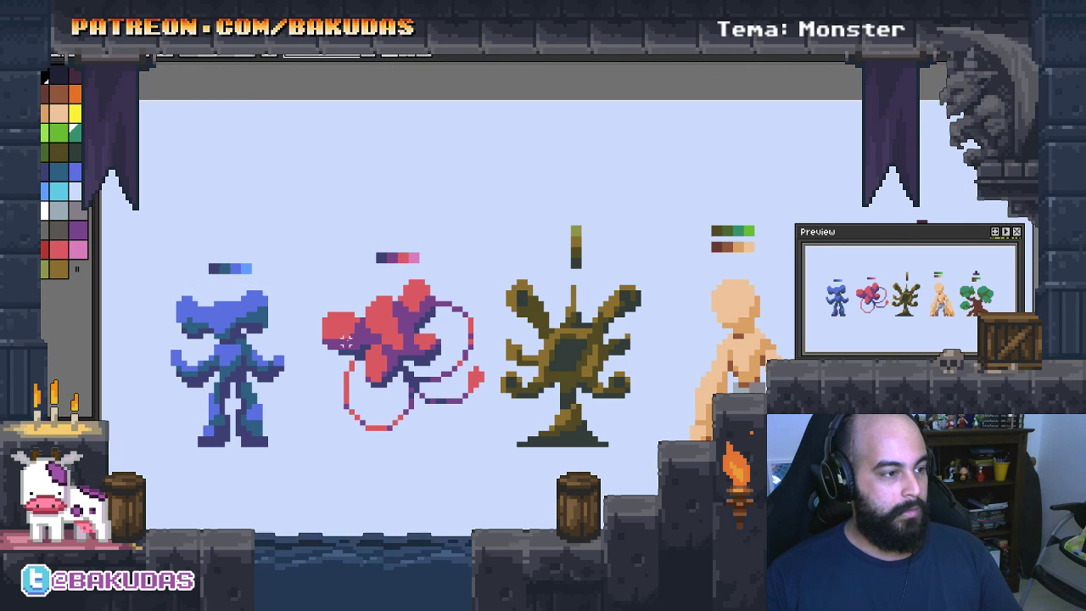
pyautogui.scroll(-3, 397, 364)
pyautogui.scroll(1, 524, 387)
pyautogui.hscroll(-2, 504, 355)
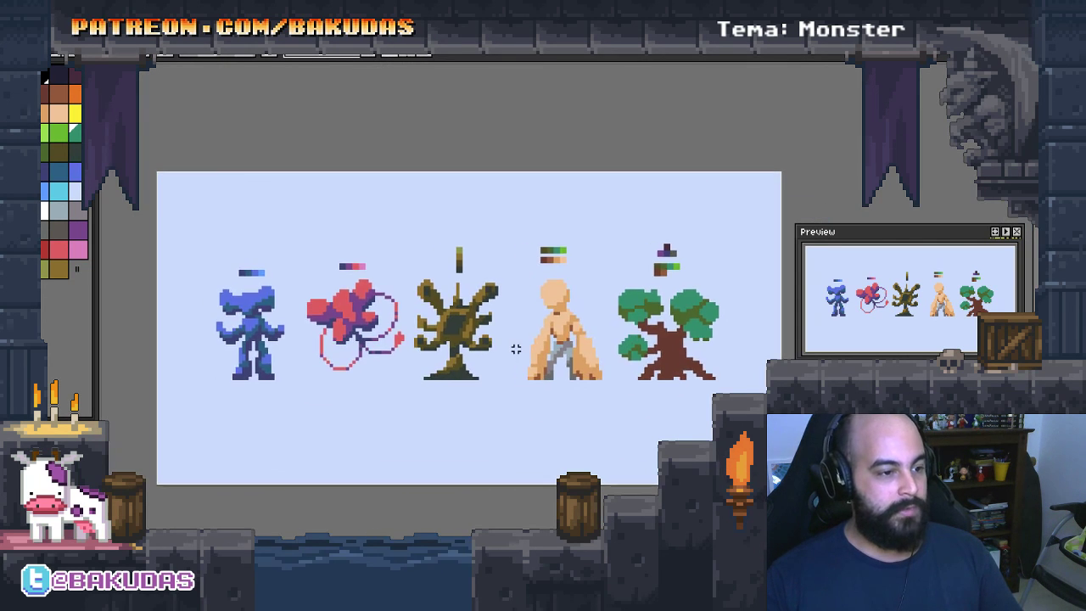
pyautogui.hscroll(-1, 506, 350)
pyautogui.scroll(-1, 519, 376)
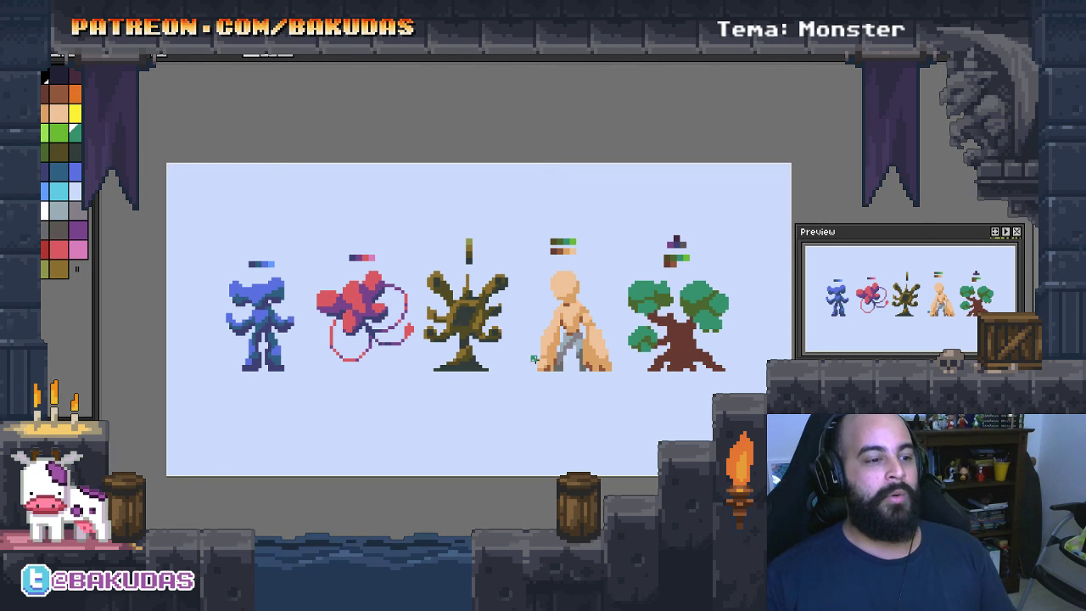
pyautogui.scroll(1, 537, 361)
pyautogui.scroll(1, 517, 346)
pyautogui.scroll(-1, 475, 352)
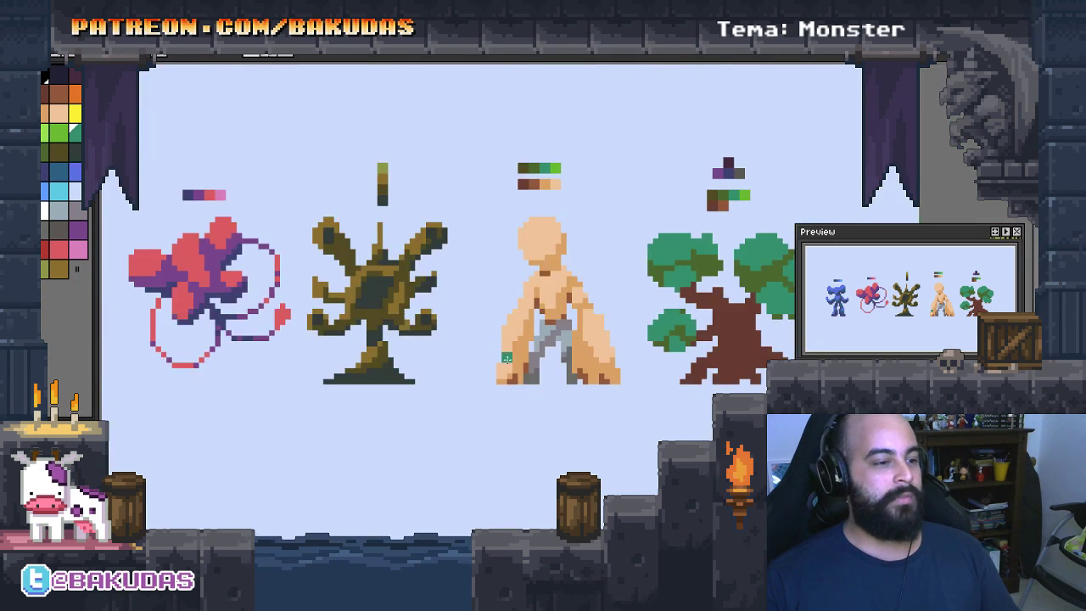
pyautogui.scroll(-1, 440, 357)
pyautogui.scroll(1, 440, 356)
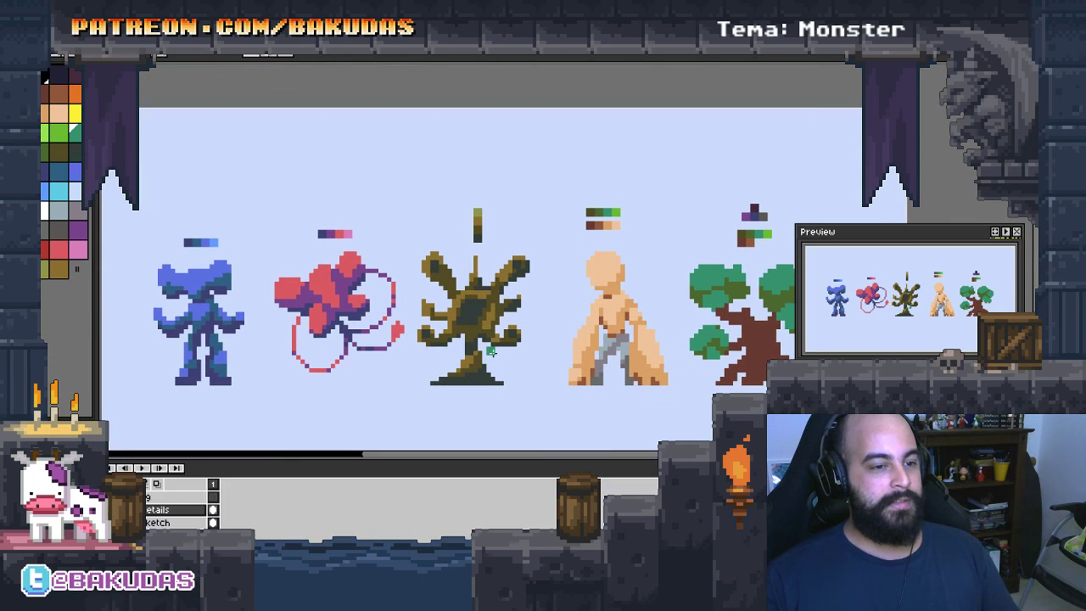
pyautogui.moveTo(878, 245); pyautogui.dragTo(882, 239)
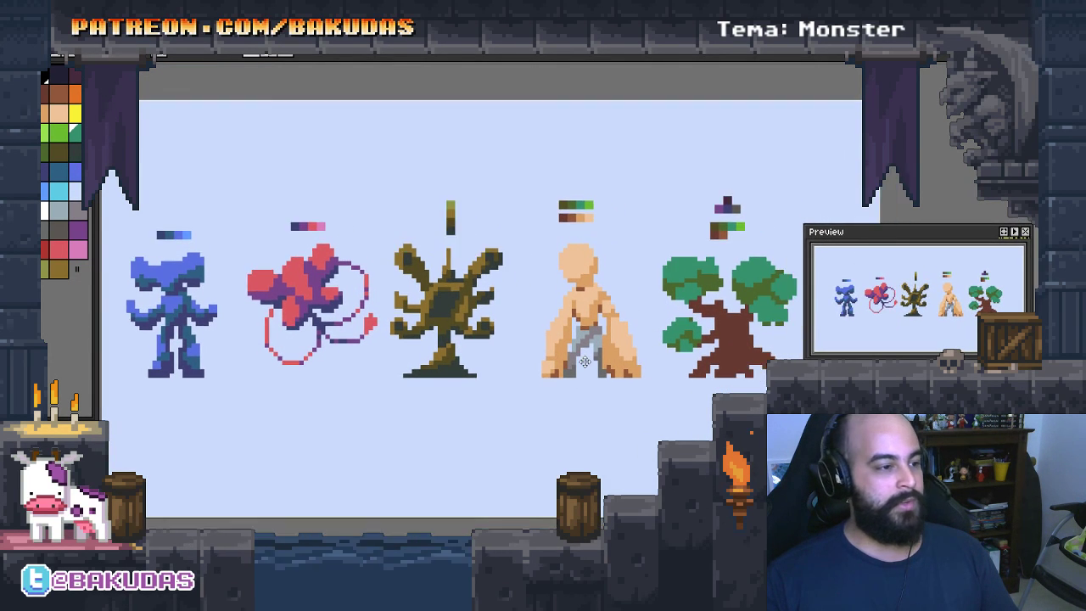
pyautogui.moveTo(611, 368); pyautogui.dragTo(582, 359)
pyautogui.scroll(-1, 365, 416)
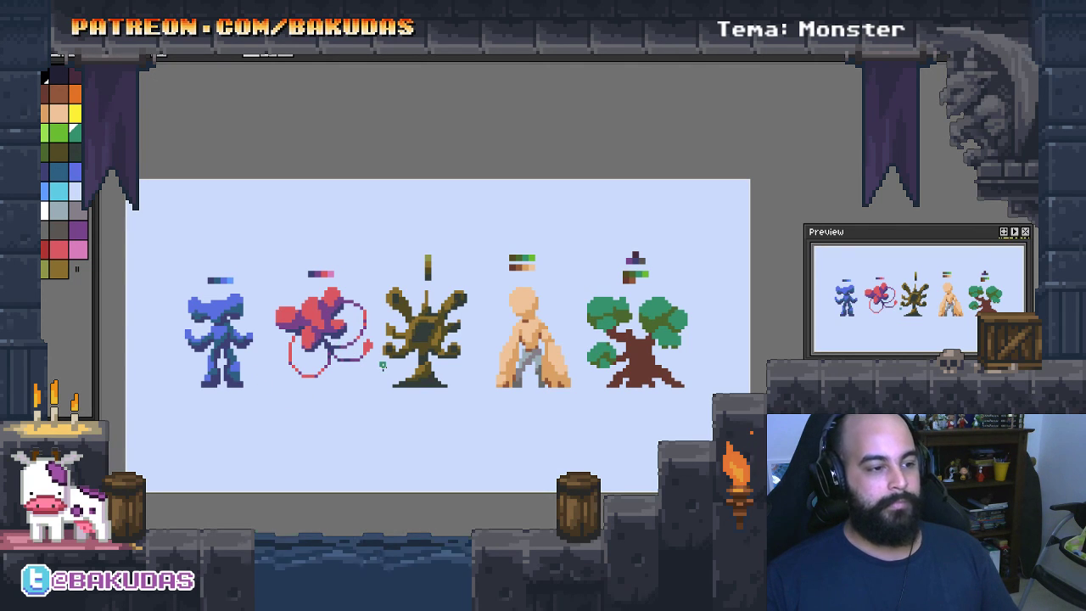
pyautogui.moveTo(443, 371); pyautogui.dragTo(461, 388)
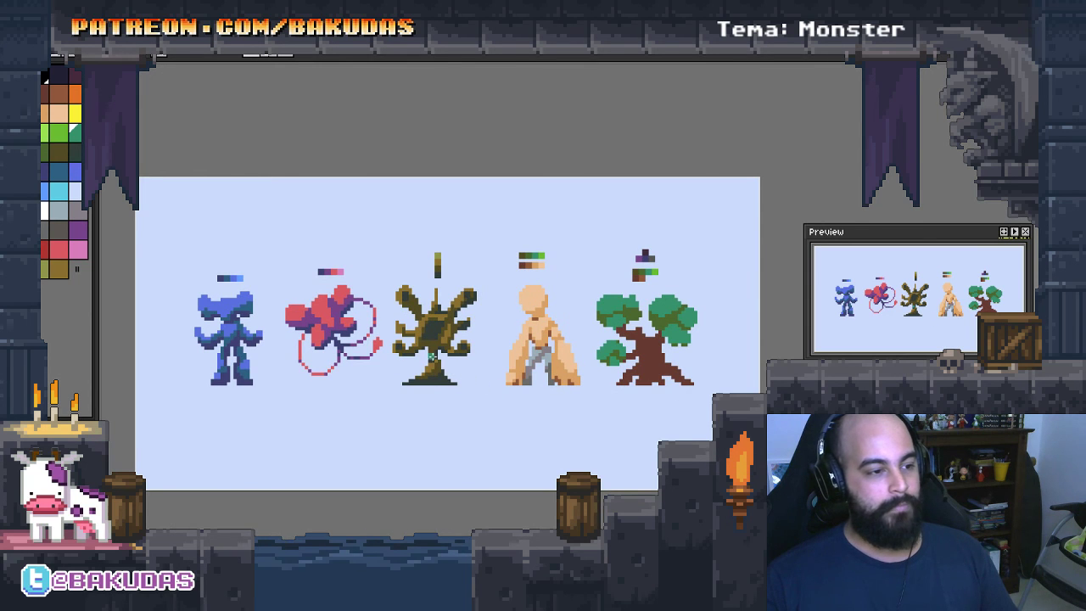
pyautogui.scroll(1, 420, 381)
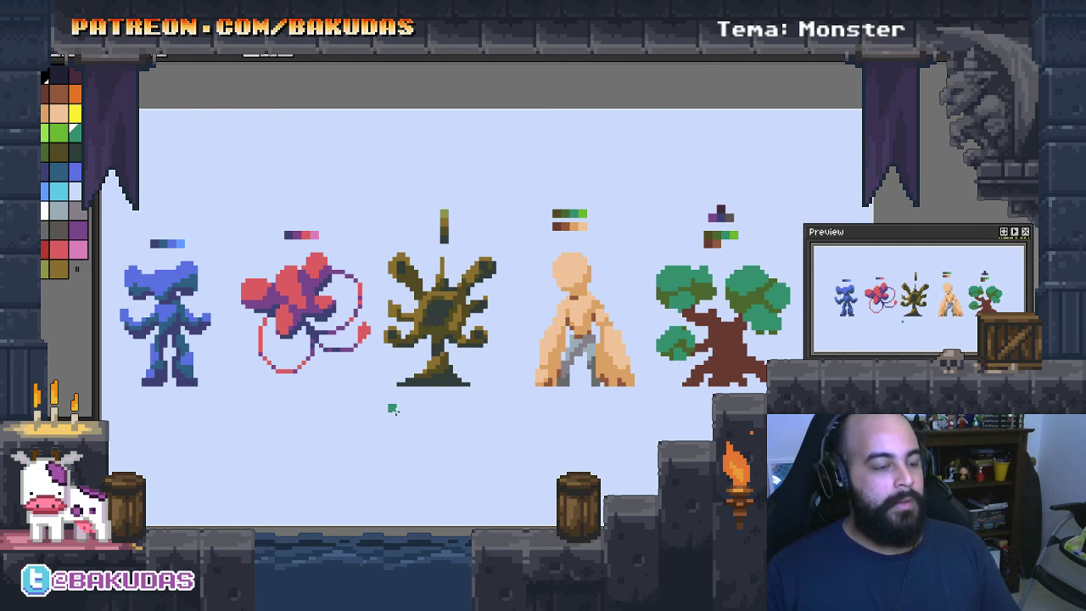
pyautogui.moveTo(393, 409); pyautogui.dragTo(398, 386)
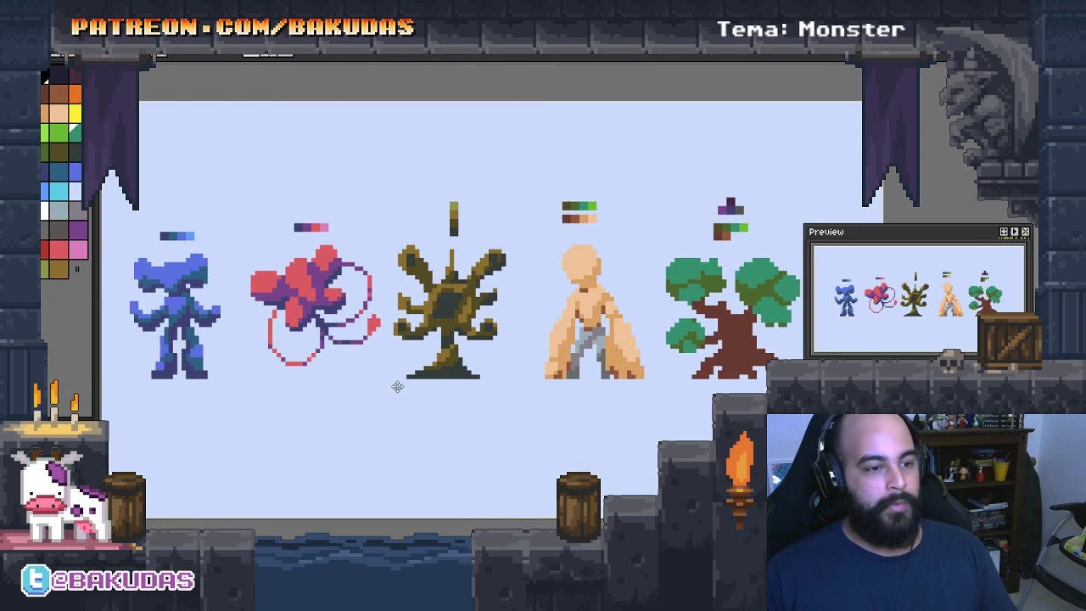
pyautogui.hscroll(1, 411, 322)
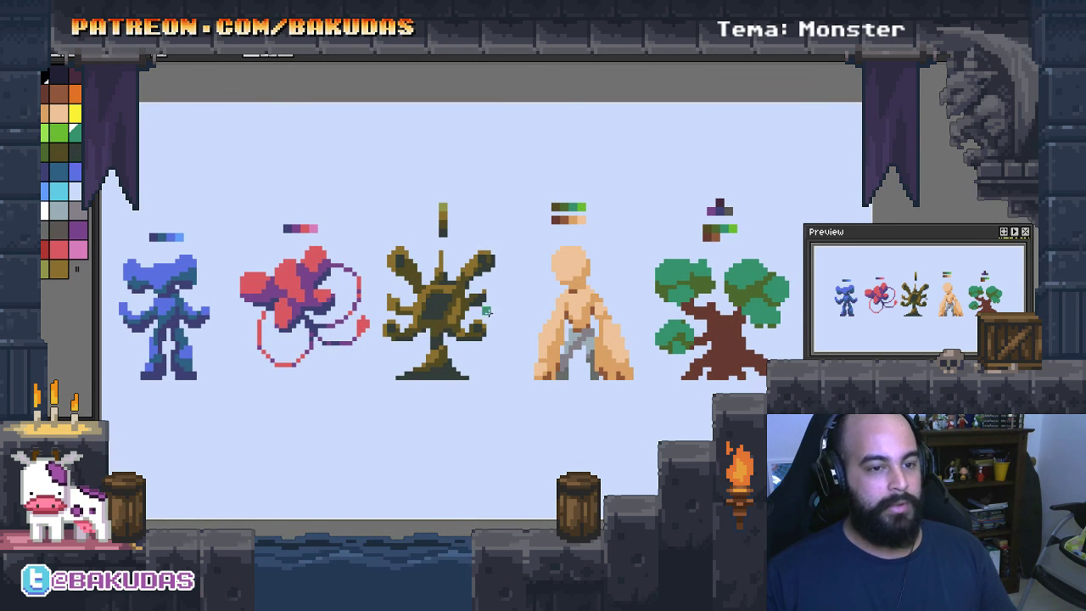
pyautogui.moveTo(487, 312); pyautogui.dragTo(489, 307)
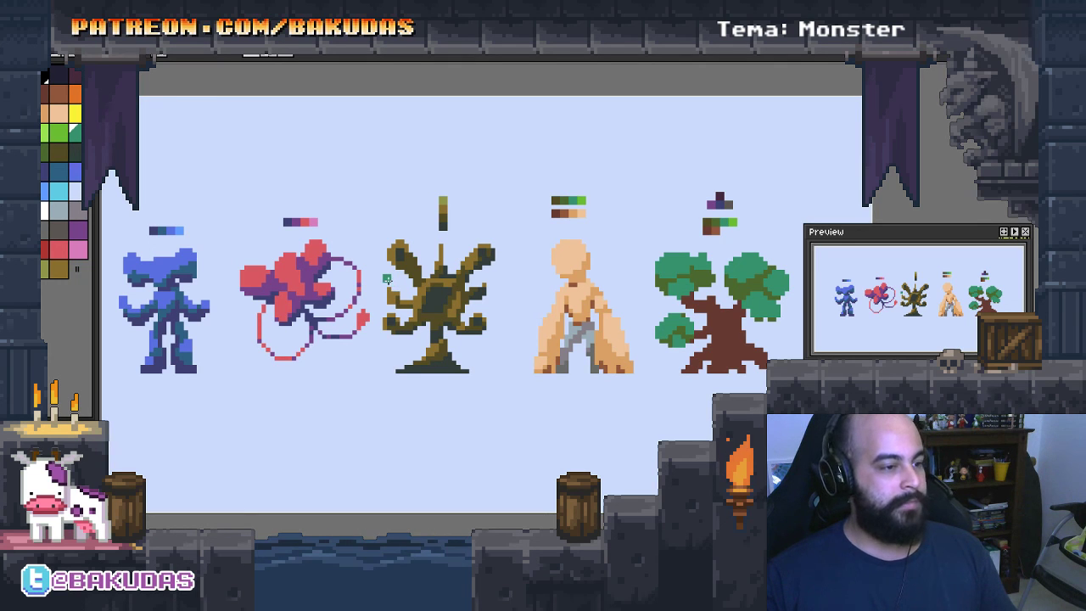
pyautogui.moveTo(391, 300)
pyautogui.mouseDown()
pyautogui.moveTo(465, 295)
pyautogui.moveTo(388, 287)
pyautogui.moveTo(386, 268)
pyautogui.mouseUp()
pyautogui.hscroll(3, 381, 293)
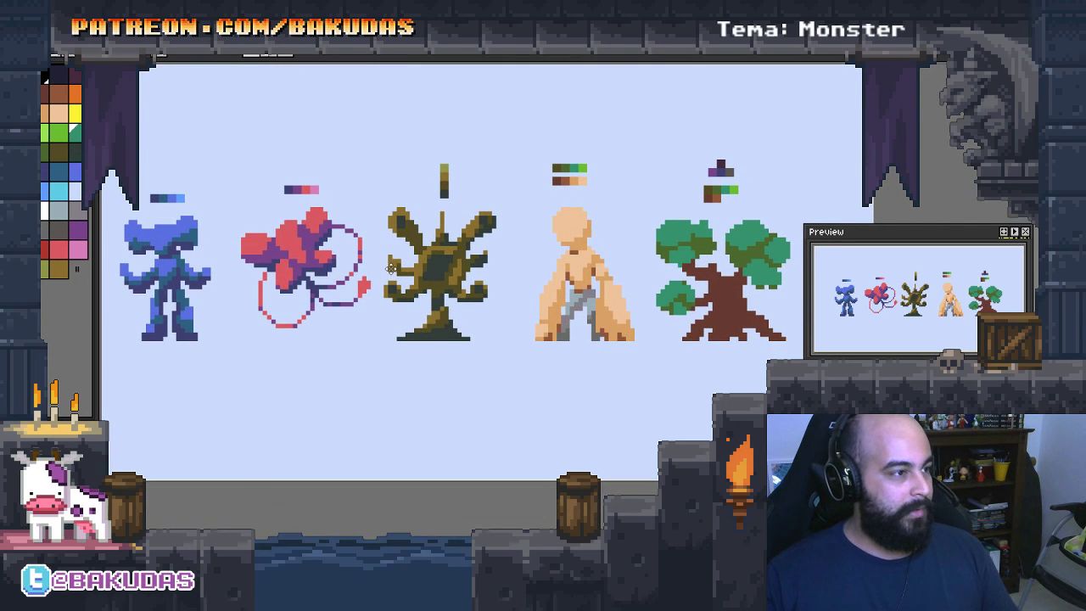
# Begin Save As from the File menu and browse to the Monster project folder
pyautogui.click(45, 75)
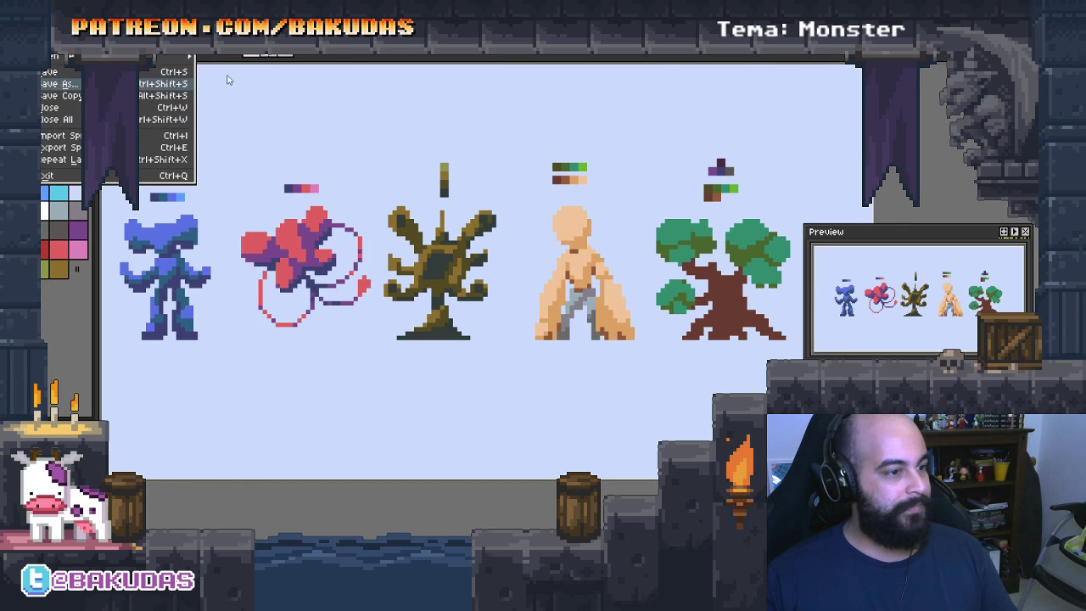
pyautogui.click(169, 84)
pyautogui.scroll(-5, 208, 399)
pyautogui.scroll(-12, 220, 407)
pyautogui.scroll(-12, 239, 419)
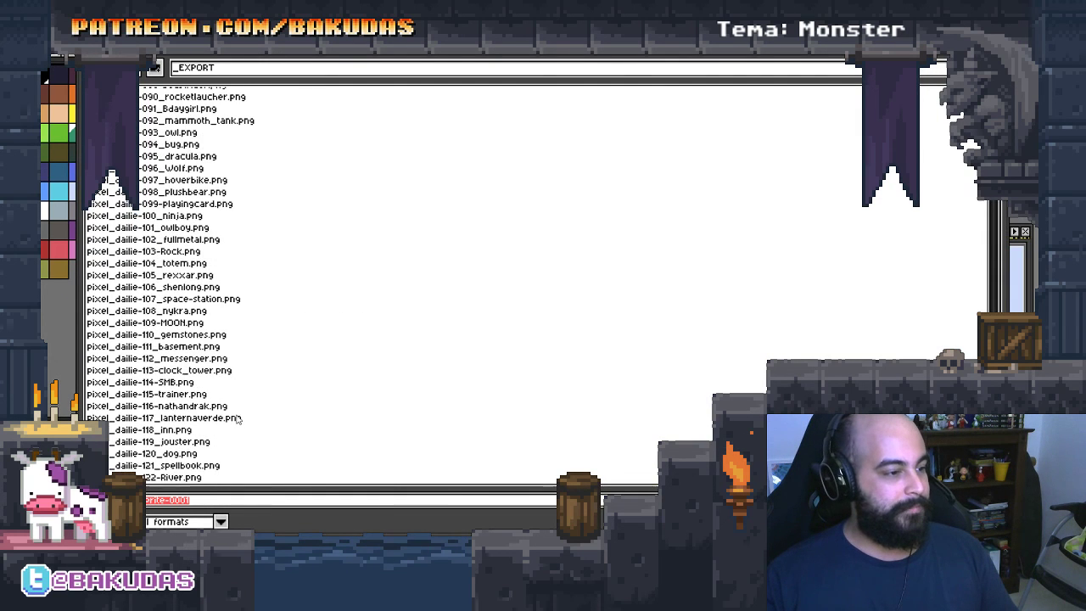
pyautogui.click(176, 483)
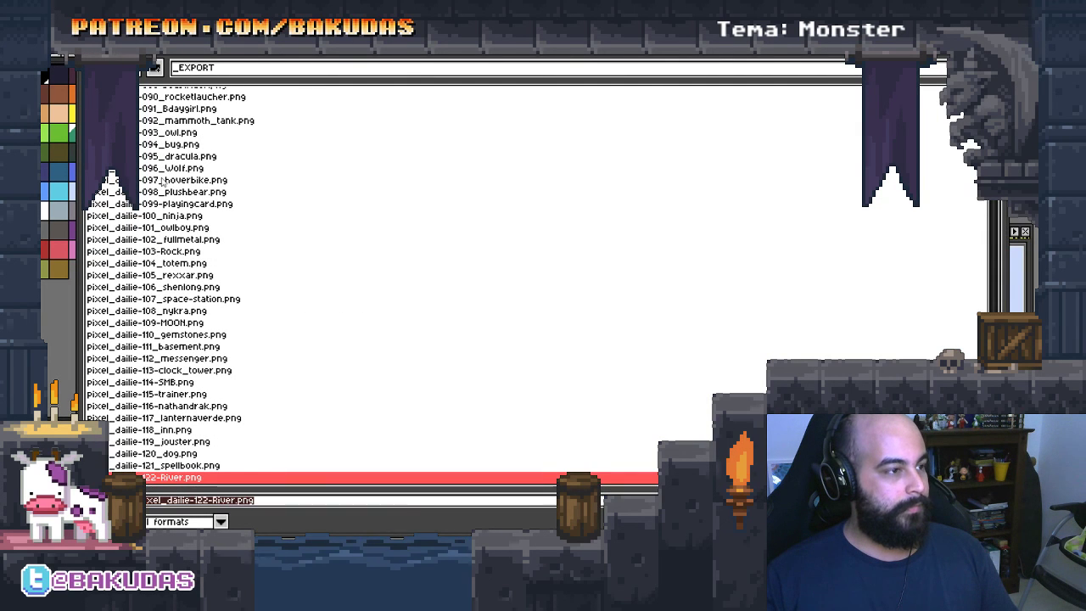
pyautogui.press('BackSpace')
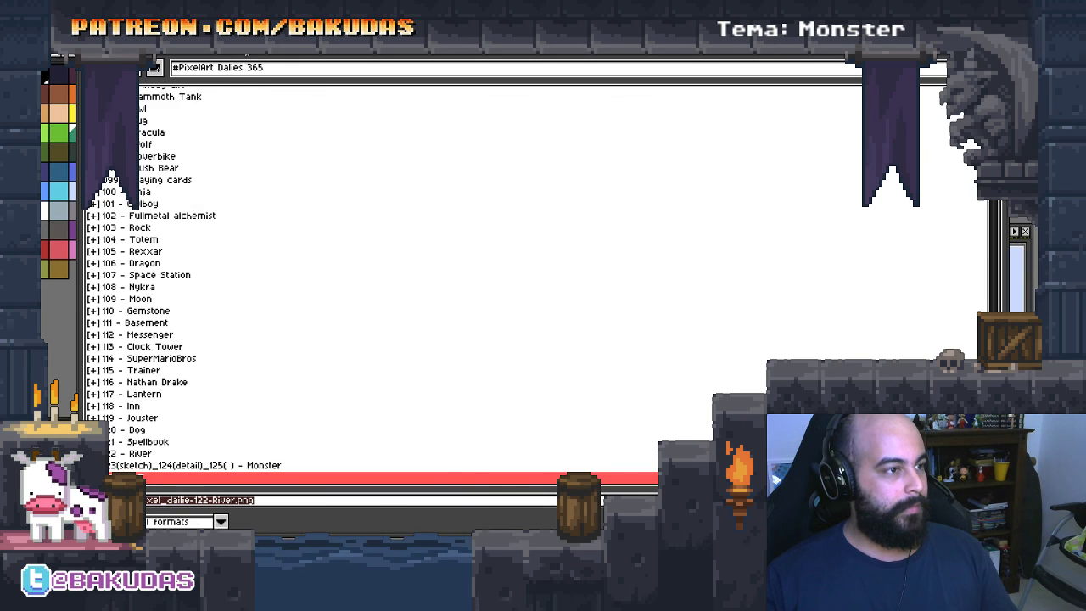
pyautogui.doubleClick(149, 388)
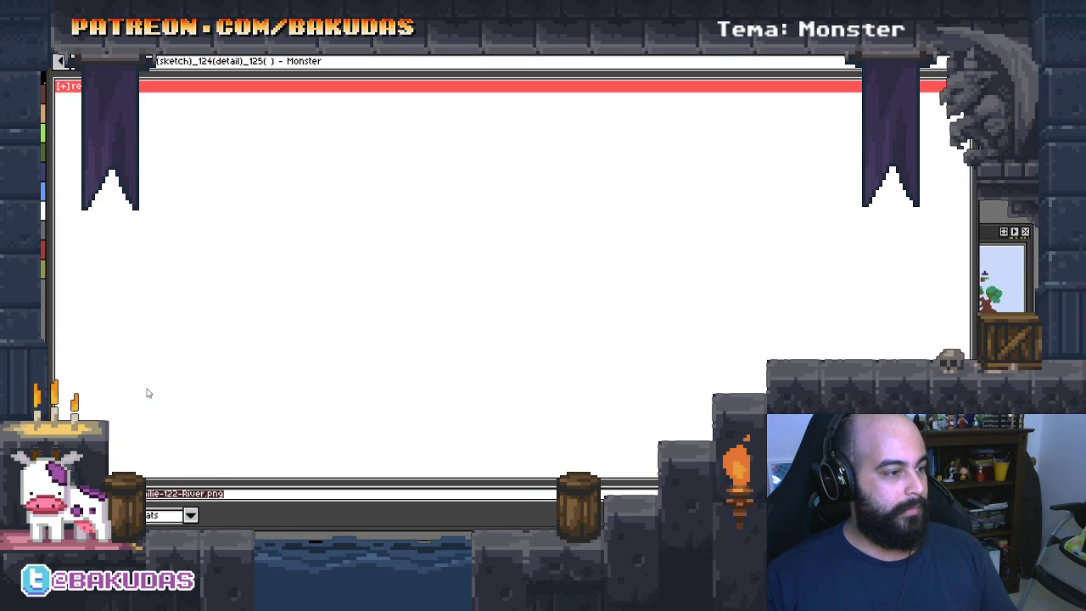
# Save the sheet as '123-124-125-monsters.ase' with the ase file type
pyautogui.click(168, 494)
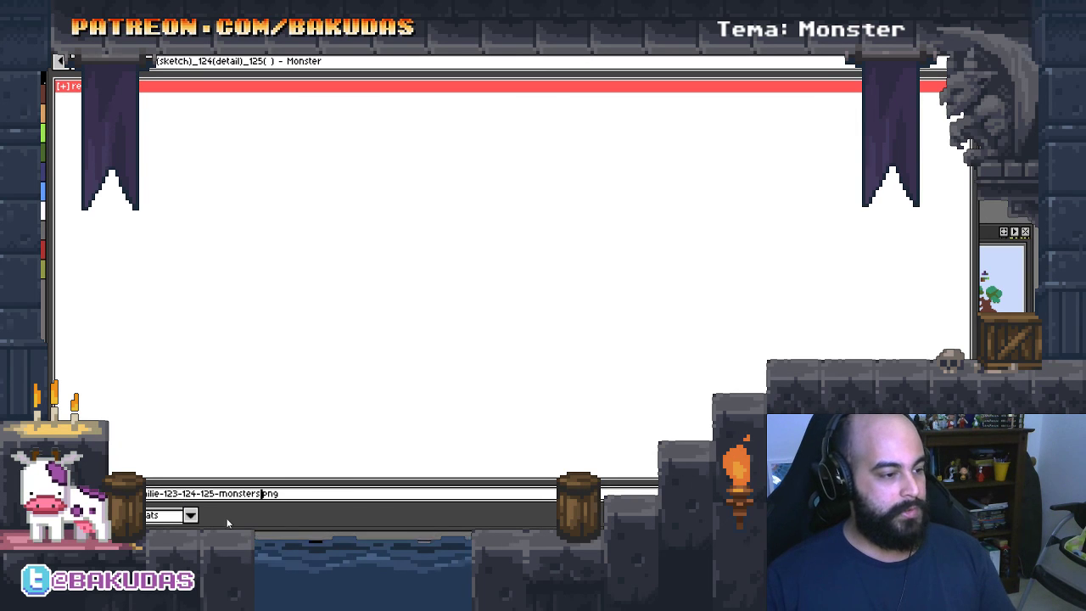
pyautogui.click(191, 515)
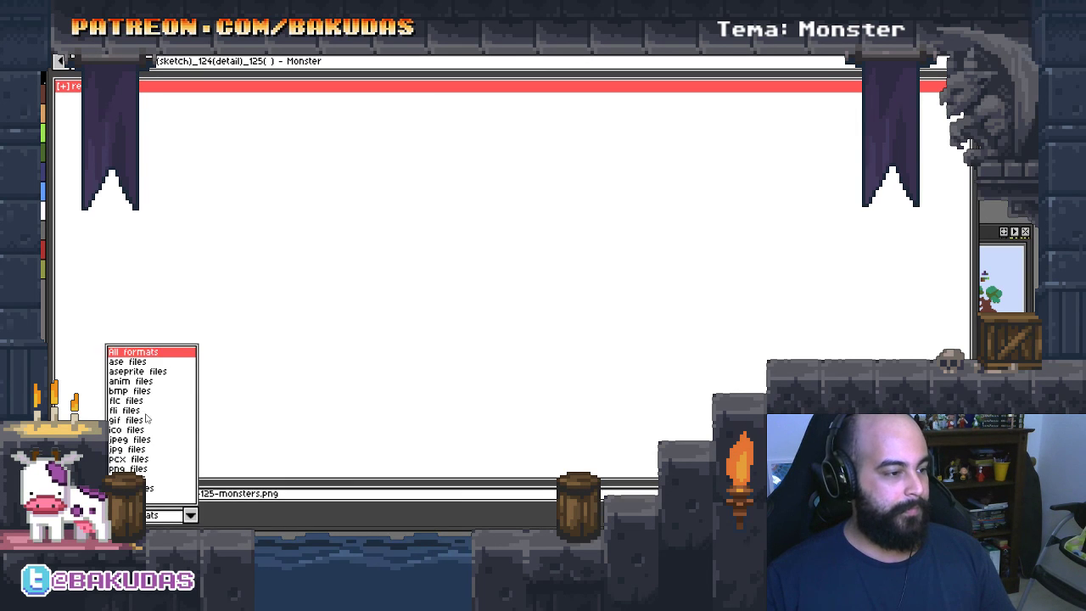
pyautogui.click(127, 361)
pyautogui.click(283, 498)
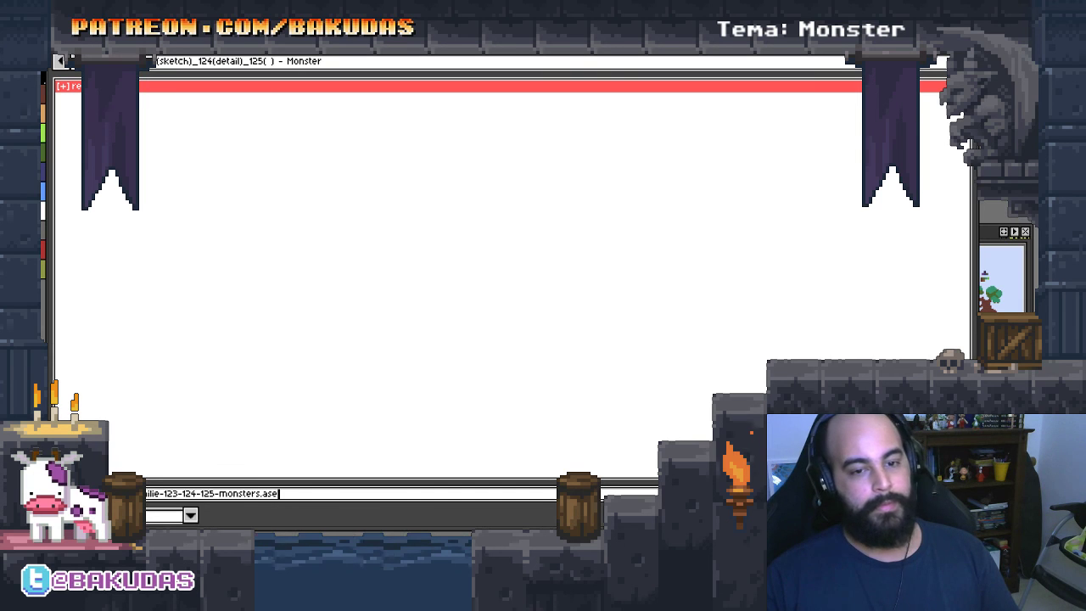
pyautogui.press('Return')
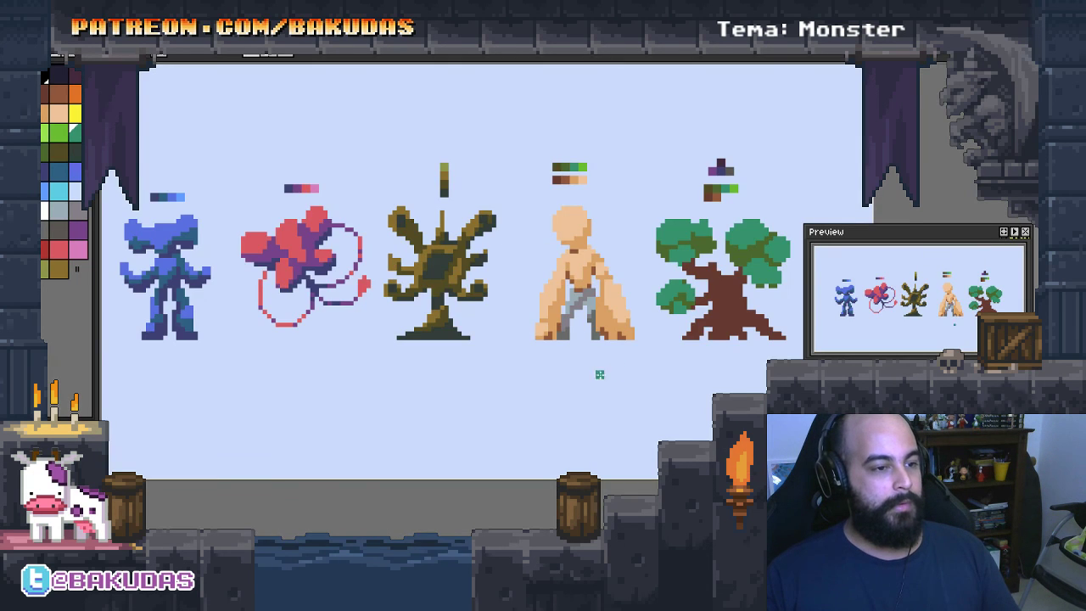
# Paint lighter brown shading down the trunk centre and along the lower and upper branches
pyautogui.scroll(-1, 599, 374)
pyautogui.moveTo(538, 388)
pyautogui.mouseDown()
pyautogui.moveTo(458, 319)
pyautogui.moveTo(461, 347)
pyautogui.mouseUp()
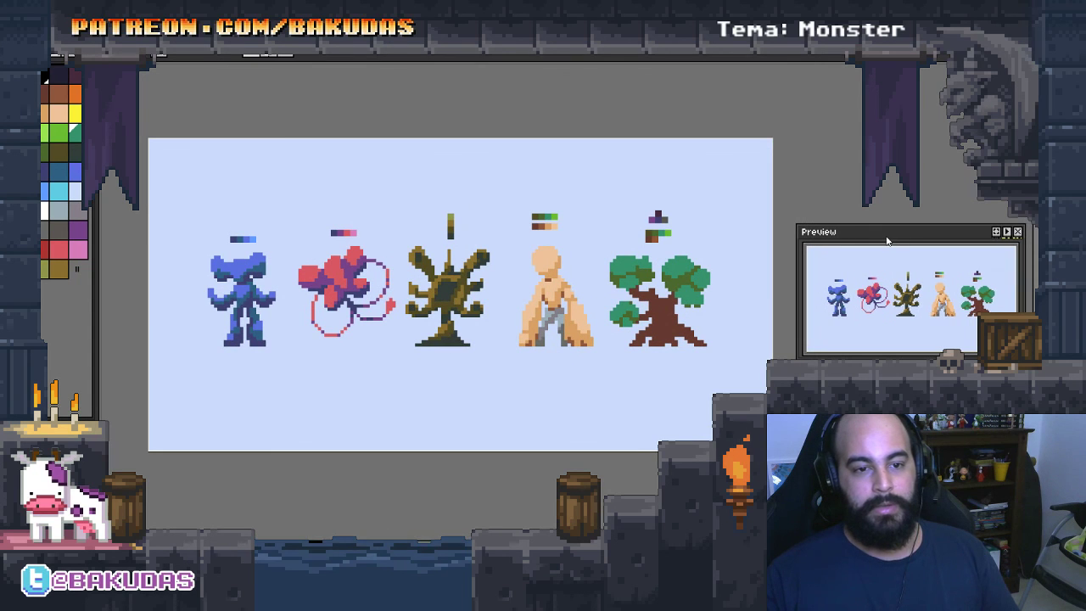
pyautogui.moveTo(893, 247); pyautogui.dragTo(882, 247)
pyautogui.moveTo(708, 329); pyautogui.dragTo(702, 330)
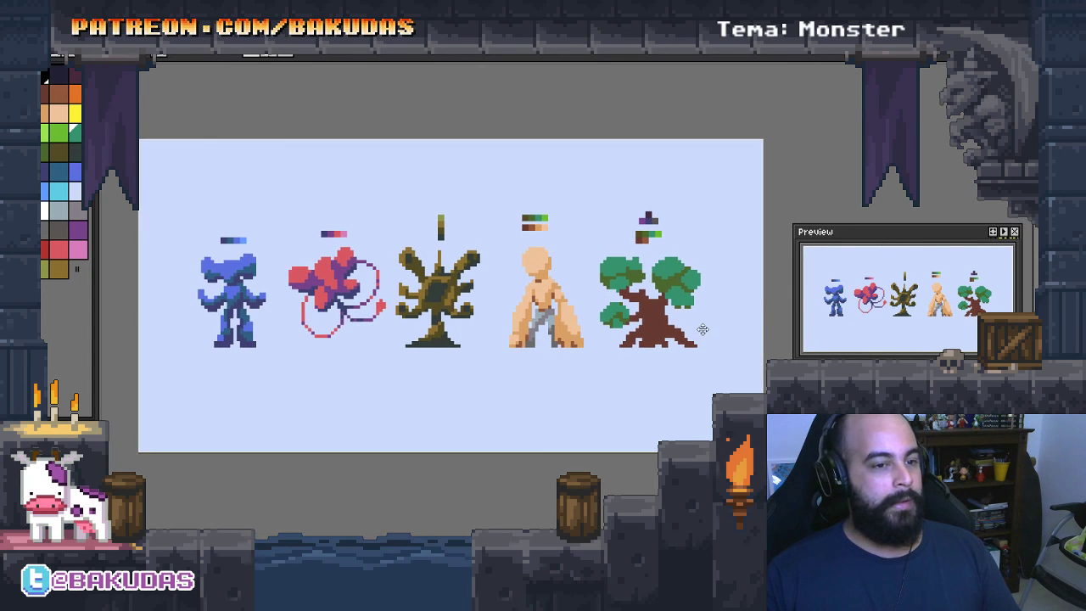
pyautogui.moveTo(942, 247); pyautogui.dragTo(921, 241)
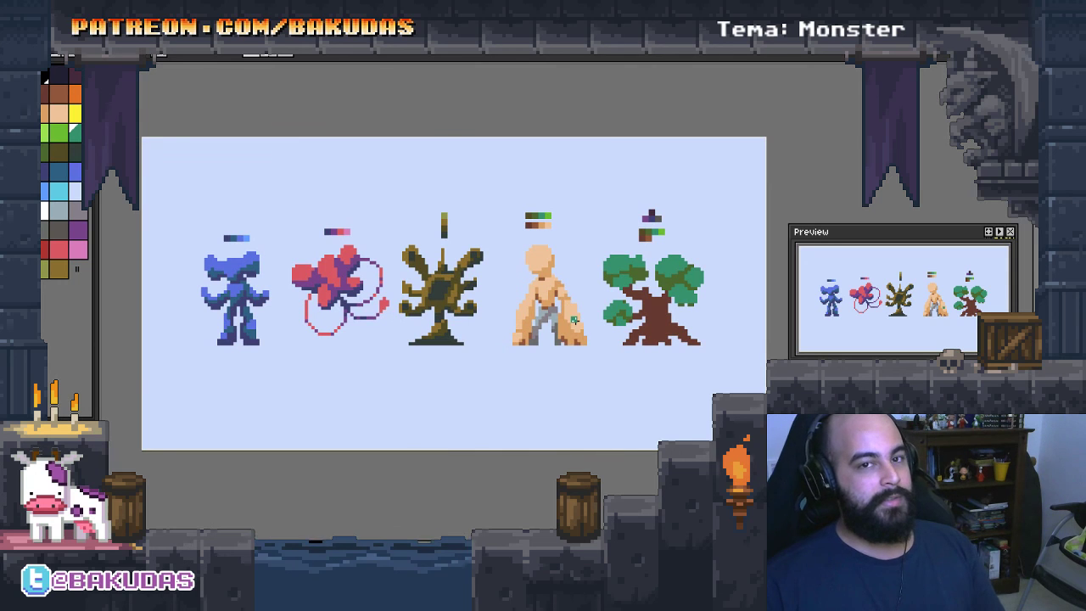
pyautogui.scroll(3, 649, 312)
pyautogui.scroll(-2, 693, 330)
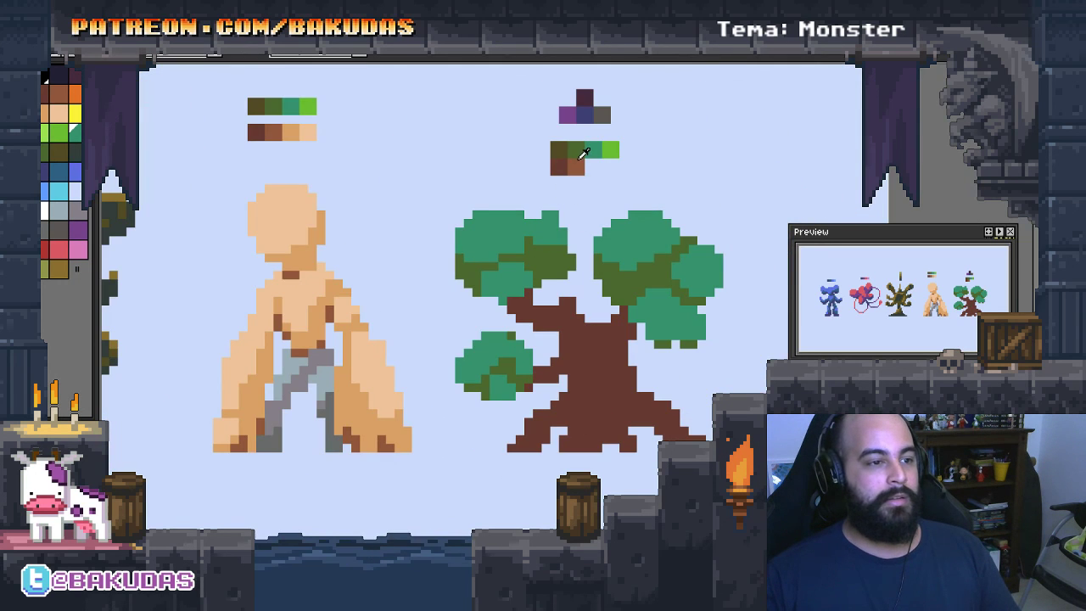
pyautogui.scroll(3, 571, 319)
pyautogui.moveTo(571, 319)
pyautogui.mouseDown()
pyautogui.moveTo(580, 361)
pyautogui.moveTo(619, 286)
pyautogui.moveTo(575, 364)
pyautogui.moveTo(510, 425)
pyautogui.mouseUp()
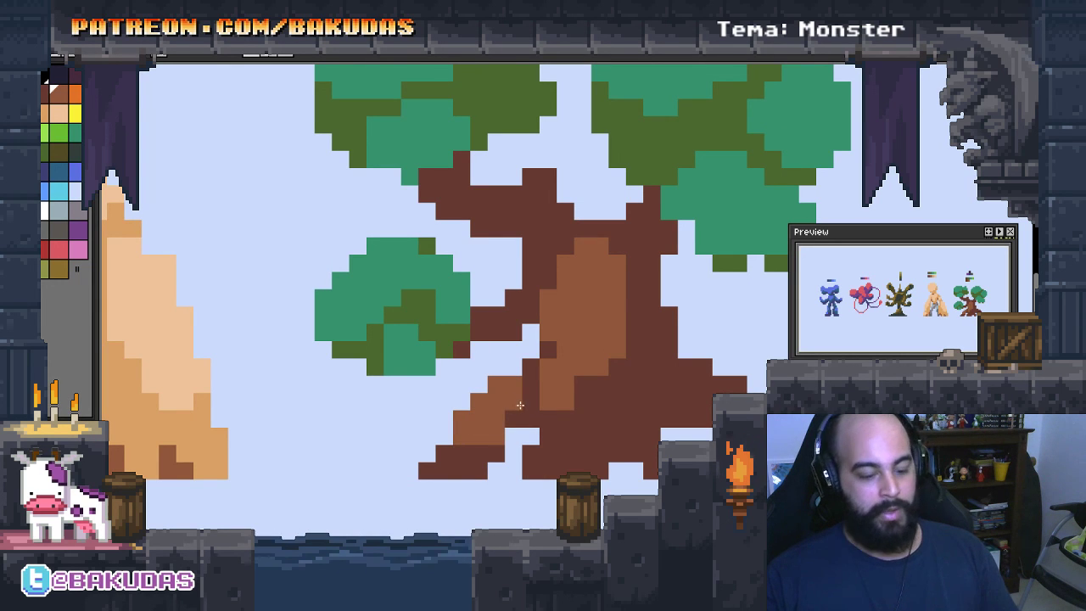
pyautogui.click(517, 392)
pyautogui.scroll(3, 516, 391)
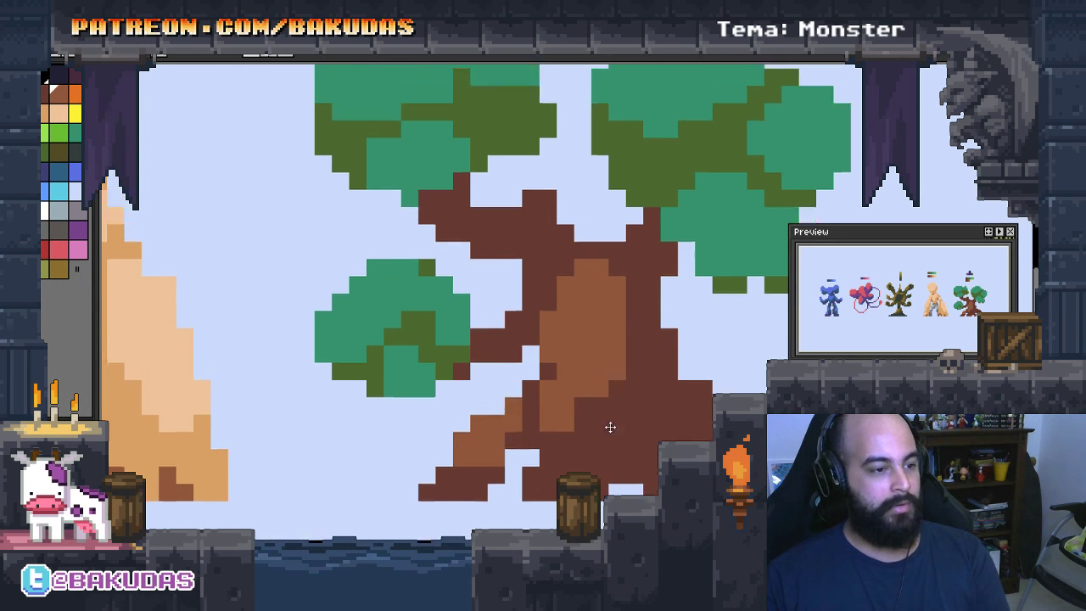
pyautogui.moveTo(514, 386); pyautogui.dragTo(489, 406)
pyautogui.click(479, 411)
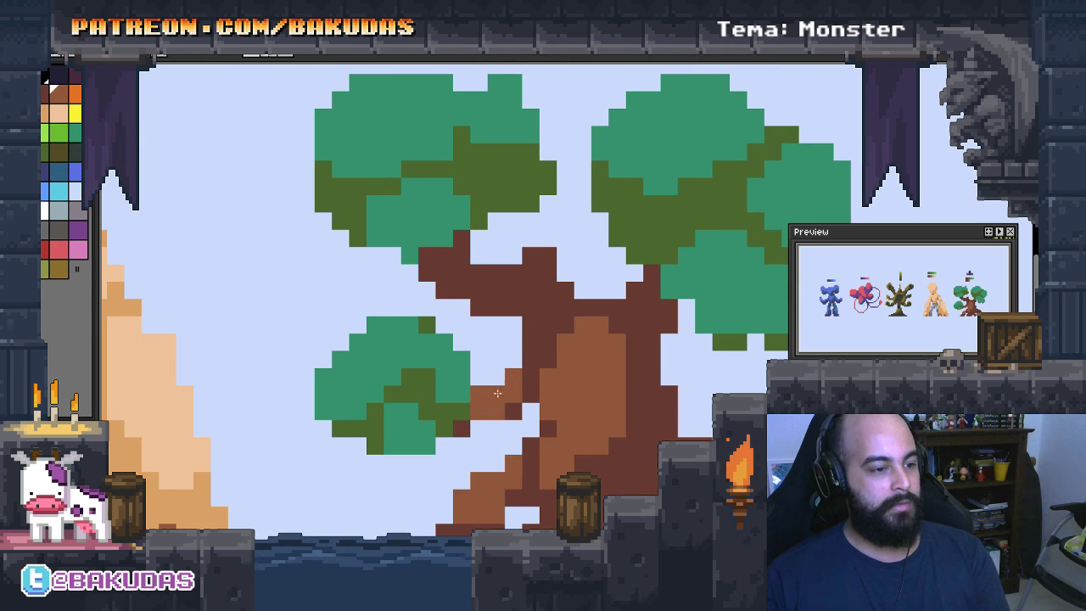
pyautogui.moveTo(481, 291)
pyautogui.mouseDown()
pyautogui.moveTo(493, 274)
pyautogui.moveTo(536, 269)
pyautogui.moveTo(544, 255)
pyautogui.moveTo(536, 263)
pyautogui.moveTo(598, 310)
pyautogui.moveTo(594, 321)
pyautogui.moveTo(586, 308)
pyautogui.mouseUp()
# Shade the trunk's right side, right branch tip and lower trunk in light brown
pyautogui.hscroll(1, 575, 293)
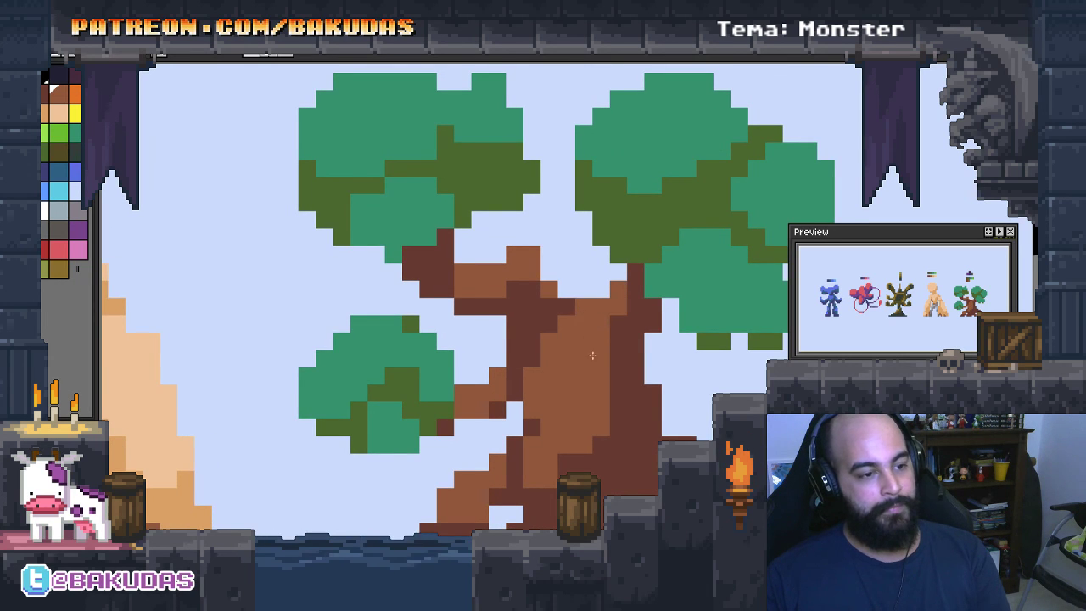
pyautogui.scroll(-5, 594, 340)
pyautogui.hscroll(3, 594, 339)
pyautogui.moveTo(616, 396)
pyautogui.mouseDown()
pyautogui.moveTo(632, 377)
pyautogui.moveTo(621, 362)
pyautogui.moveTo(650, 392)
pyautogui.moveTo(649, 377)
pyautogui.moveTo(666, 378)
pyautogui.moveTo(685, 429)
pyautogui.moveTo(668, 412)
pyautogui.moveTo(702, 429)
pyautogui.mouseUp()
pyautogui.click(567, 393)
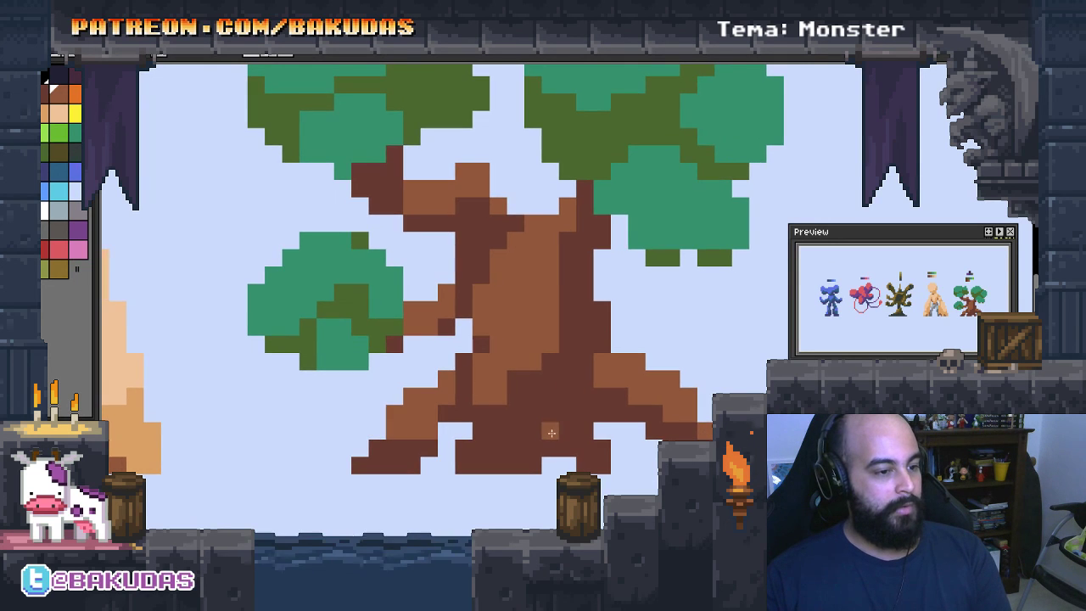
pyautogui.moveTo(570, 390)
pyautogui.mouseDown()
pyautogui.moveTo(552, 424)
pyautogui.moveTo(561, 399)
pyautogui.moveTo(544, 434)
pyautogui.moveTo(522, 446)
pyautogui.moveTo(577, 442)
pyautogui.moveTo(577, 467)
pyautogui.moveTo(590, 465)
pyautogui.mouseUp()
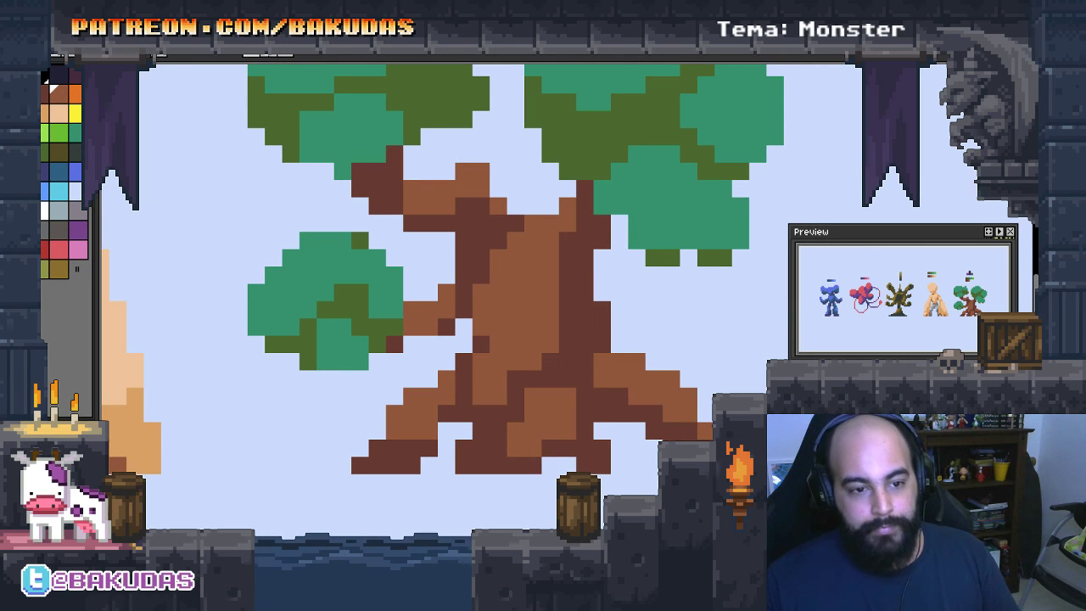
pyautogui.scroll(-1, 690, 412)
pyautogui.scroll(-2, 690, 411)
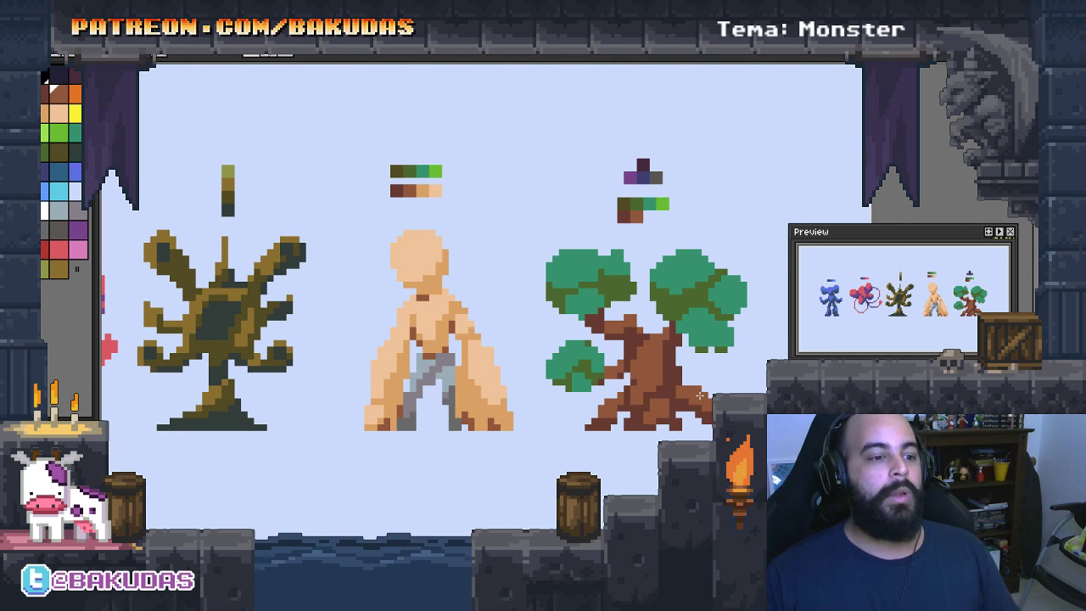
pyautogui.moveTo(700, 395); pyautogui.dragTo(631, 397)
pyautogui.scroll(1, 600, 374)
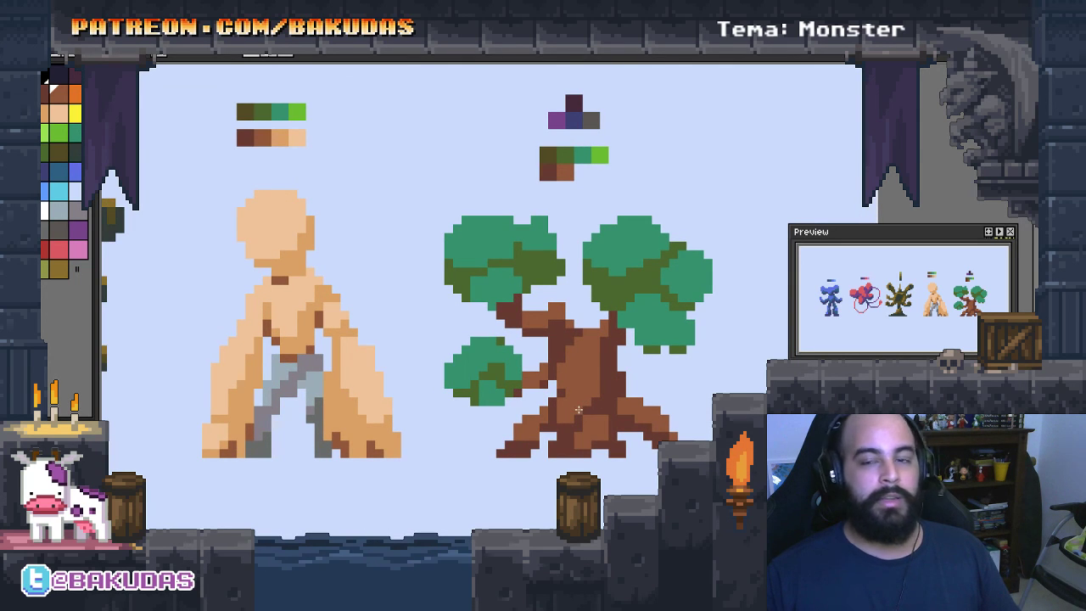
pyautogui.scroll(-1, 538, 343)
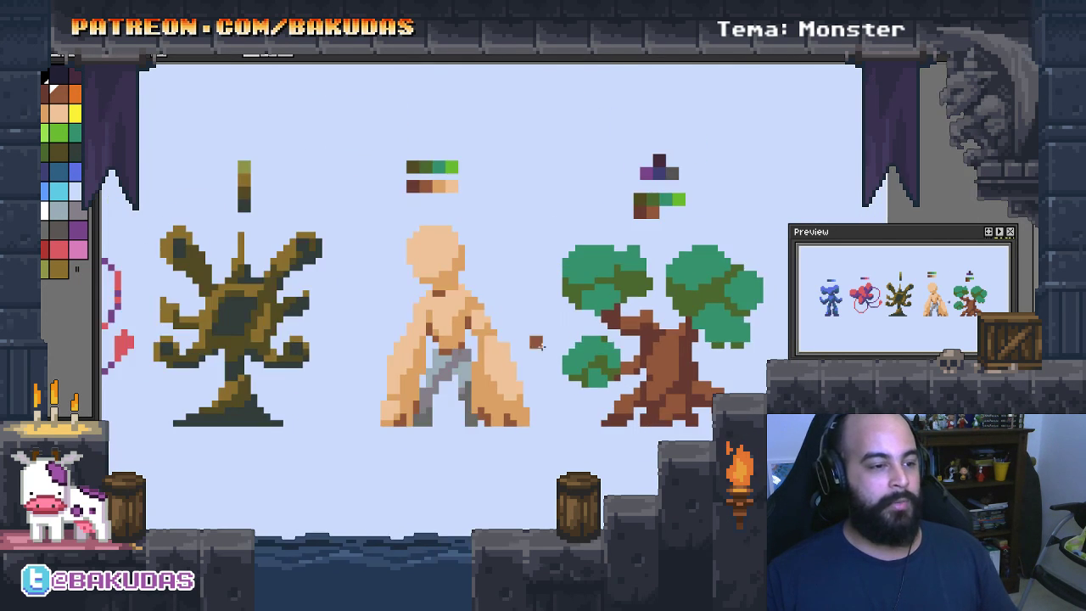
pyautogui.scroll(-1, 571, 367)
pyautogui.scroll(-1, 573, 370)
pyautogui.moveTo(573, 369); pyautogui.dragTo(549, 325)
pyautogui.scroll(1, 544, 323)
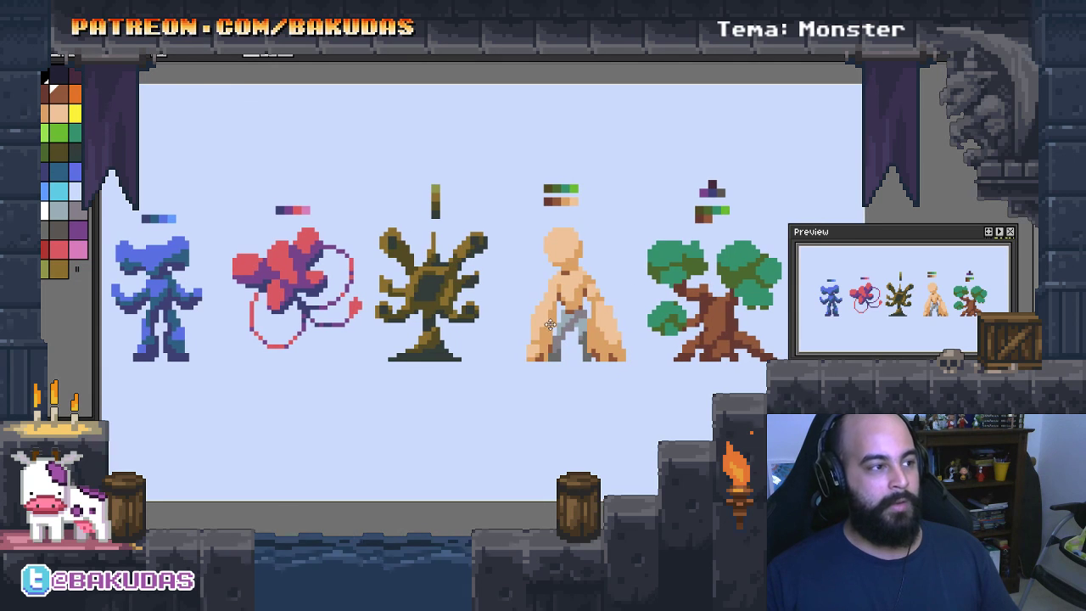
pyautogui.moveTo(550, 324); pyautogui.dragTo(609, 321)
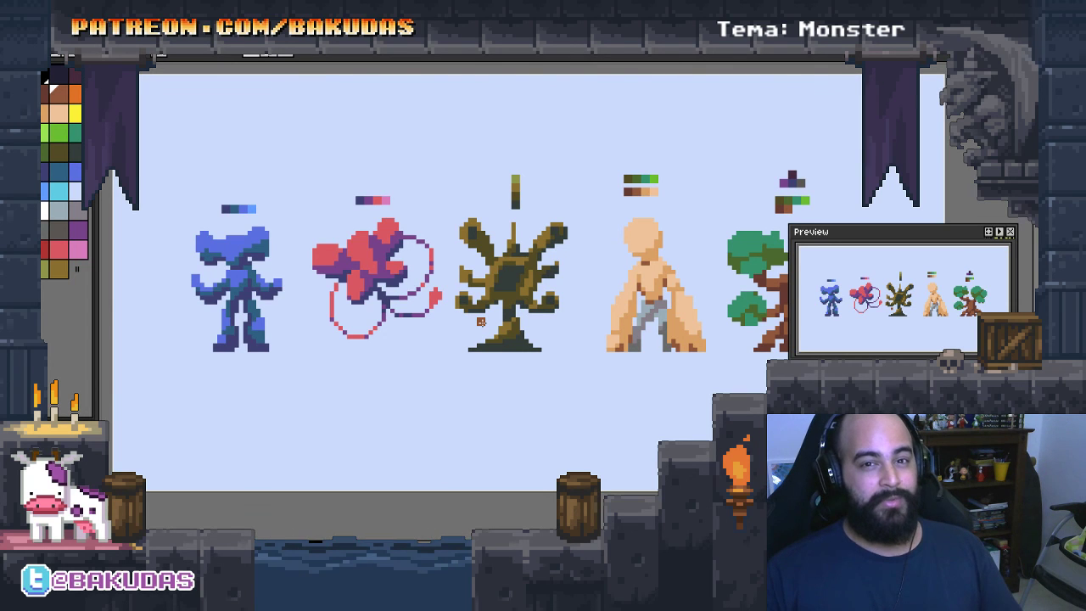
pyautogui.moveTo(481, 323); pyautogui.dragTo(481, 321)
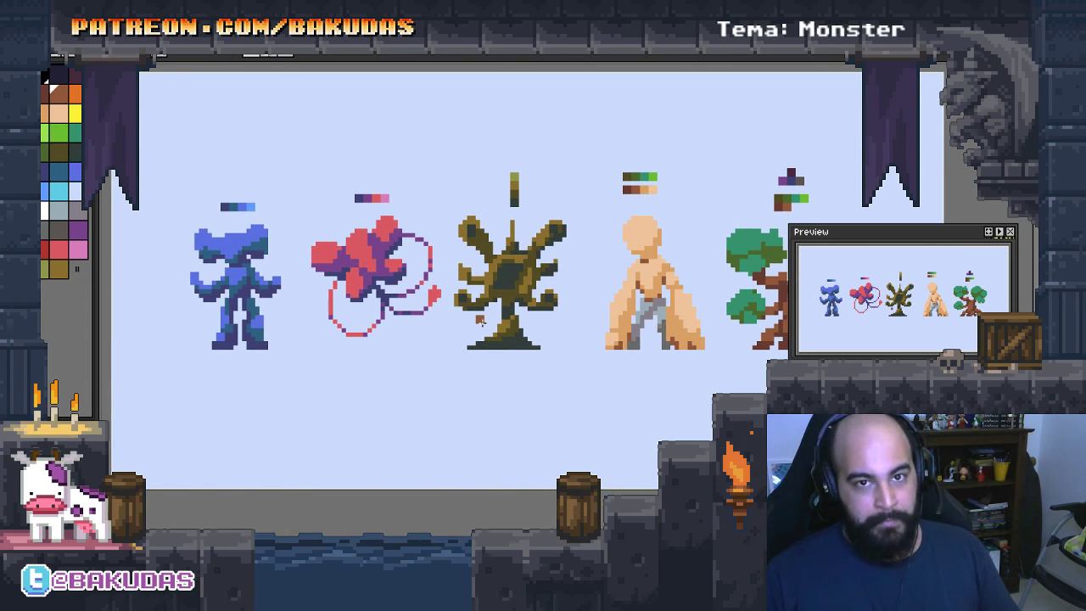
pyautogui.moveTo(481, 321); pyautogui.dragTo(483, 325)
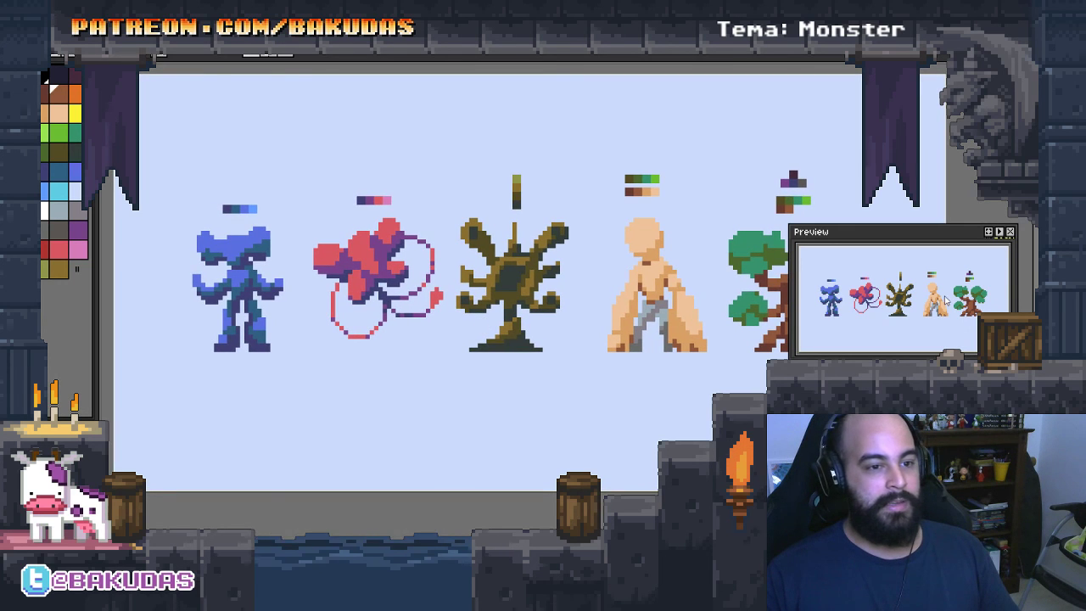
pyautogui.moveTo(945, 240); pyautogui.dragTo(960, 244)
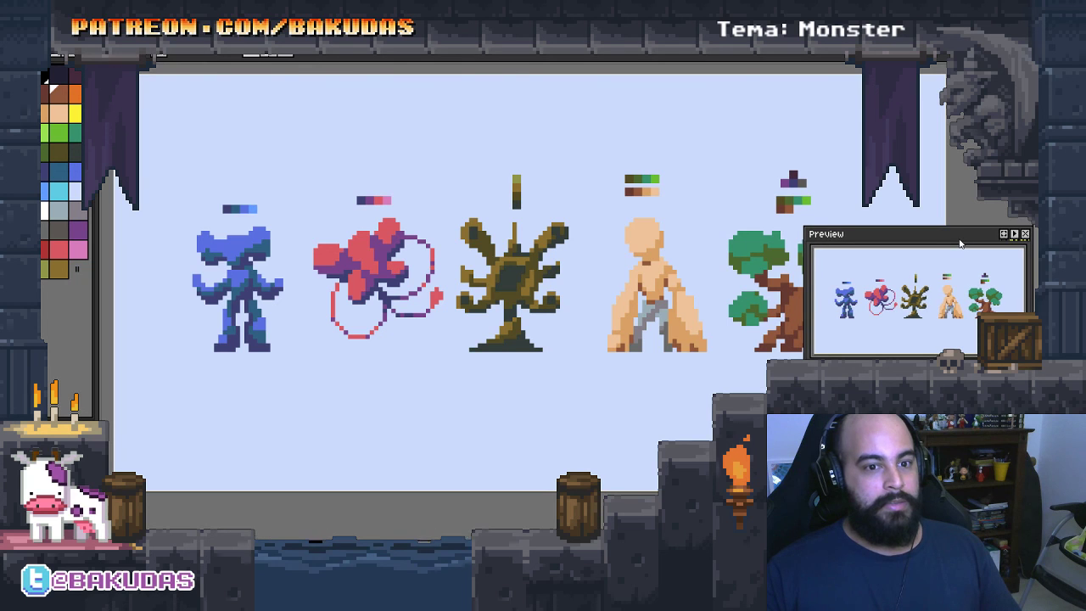
pyautogui.moveTo(410, 340); pyautogui.dragTo(336, 327)
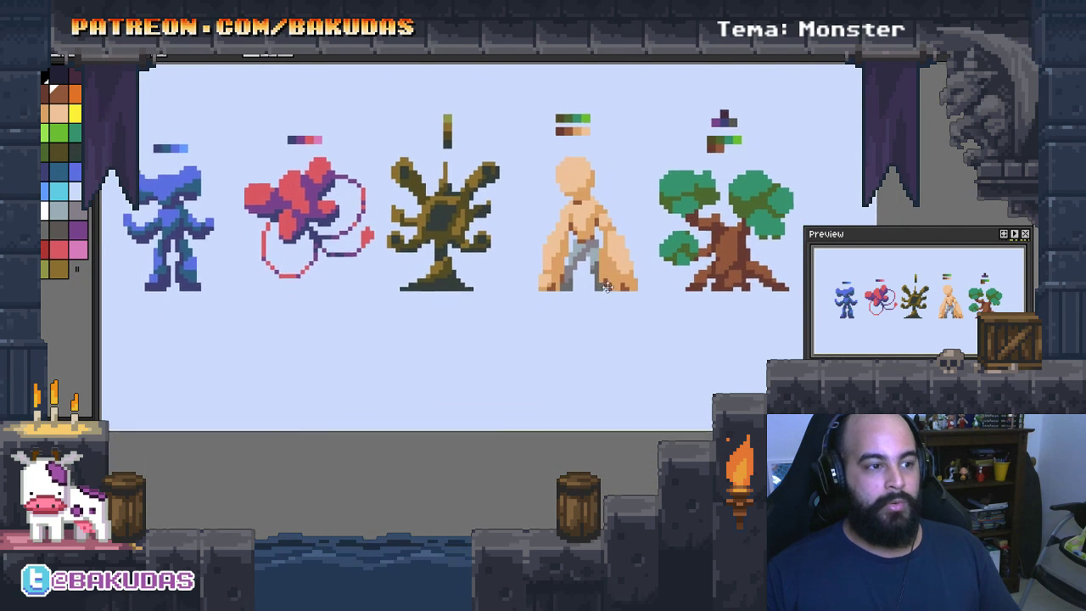
pyautogui.moveTo(173, 255); pyautogui.dragTo(198, 219)
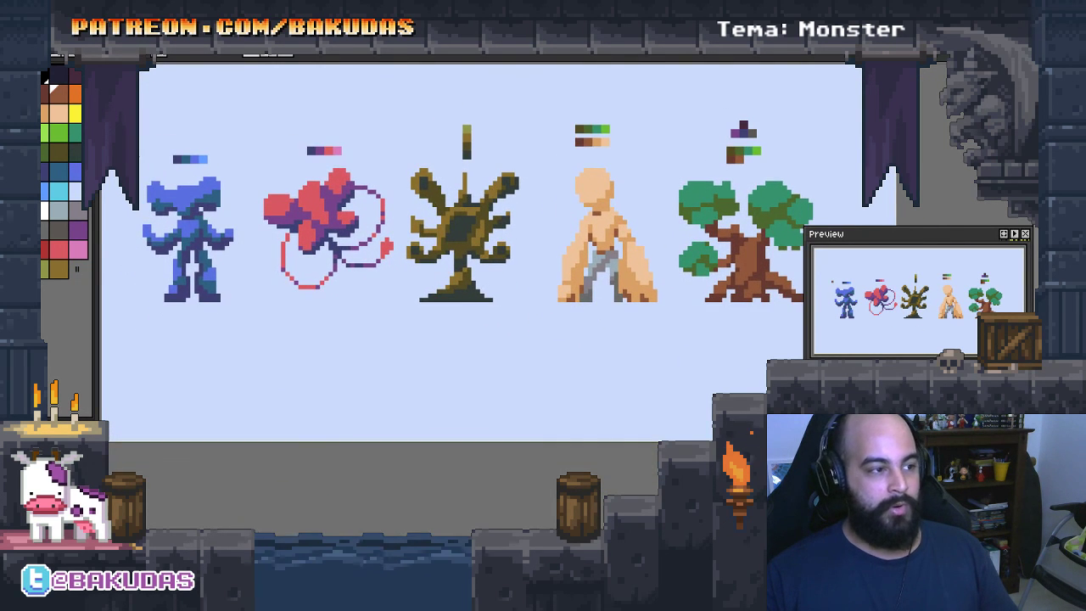
pyautogui.moveTo(385, 273)
pyautogui.mouseDown()
pyautogui.moveTo(398, 319)
pyautogui.moveTo(476, 314)
pyautogui.mouseUp()
pyautogui.scroll(-2, 398, 319)
pyautogui.scroll(2, 398, 319)
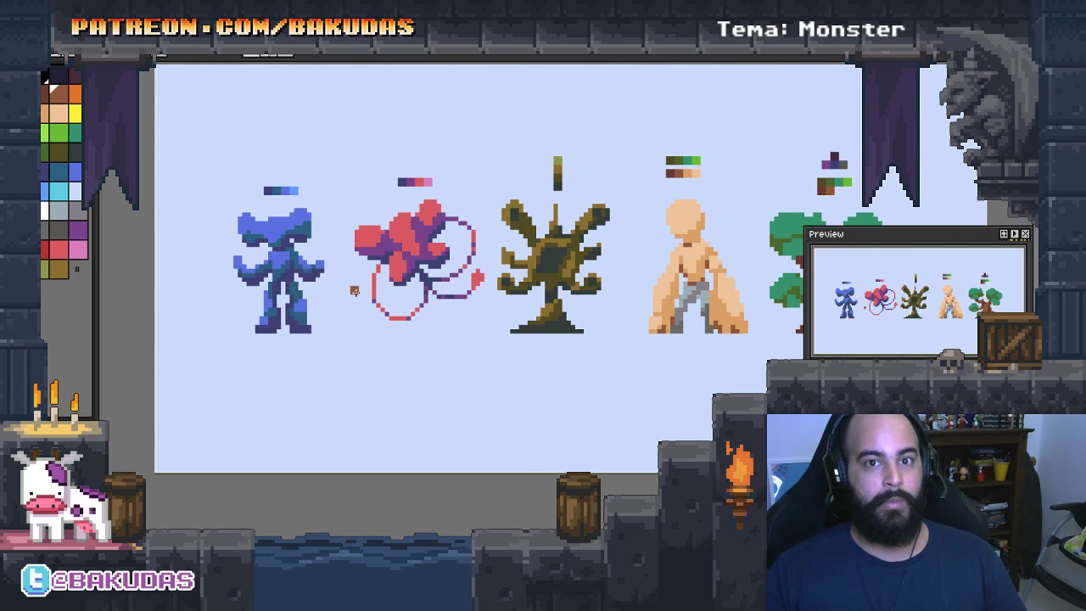
pyautogui.moveTo(353, 302); pyautogui.dragTo(318, 315)
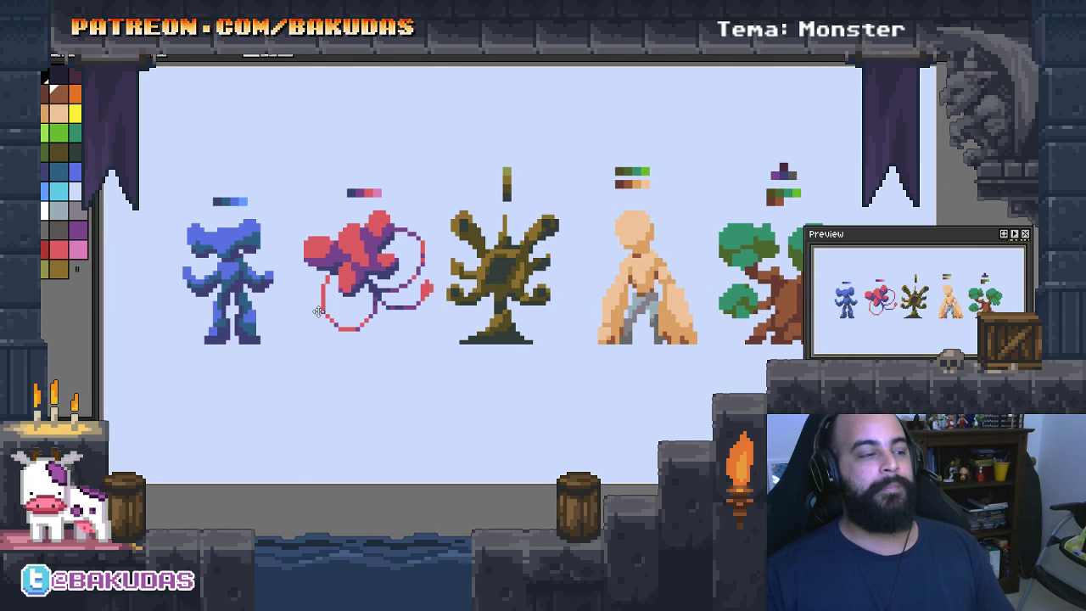
pyautogui.moveTo(318, 312); pyautogui.dragTo(321, 314)
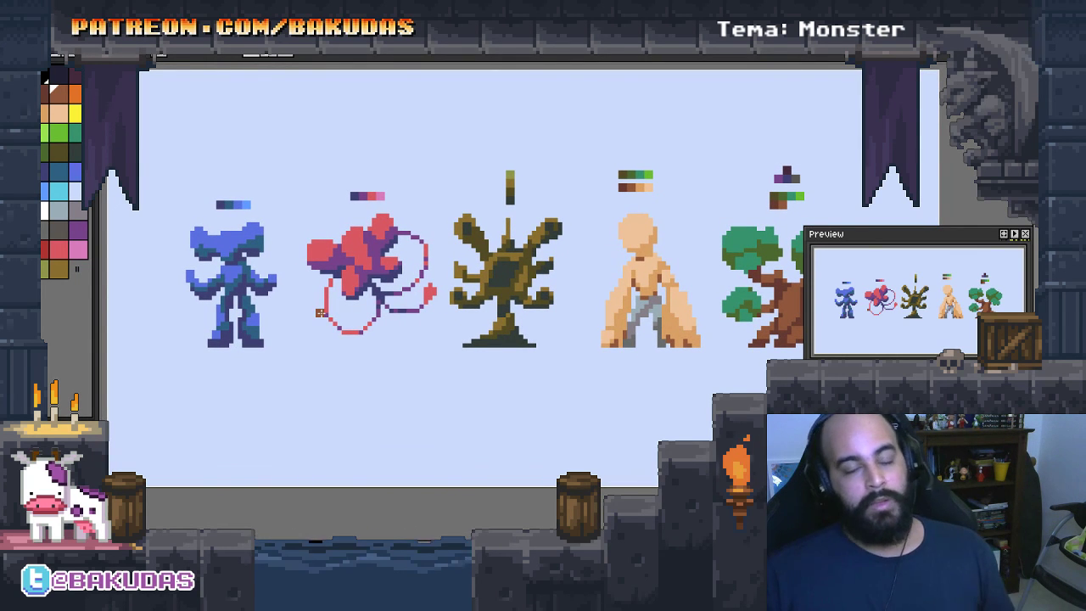
pyautogui.moveTo(320, 312); pyautogui.dragTo(326, 332)
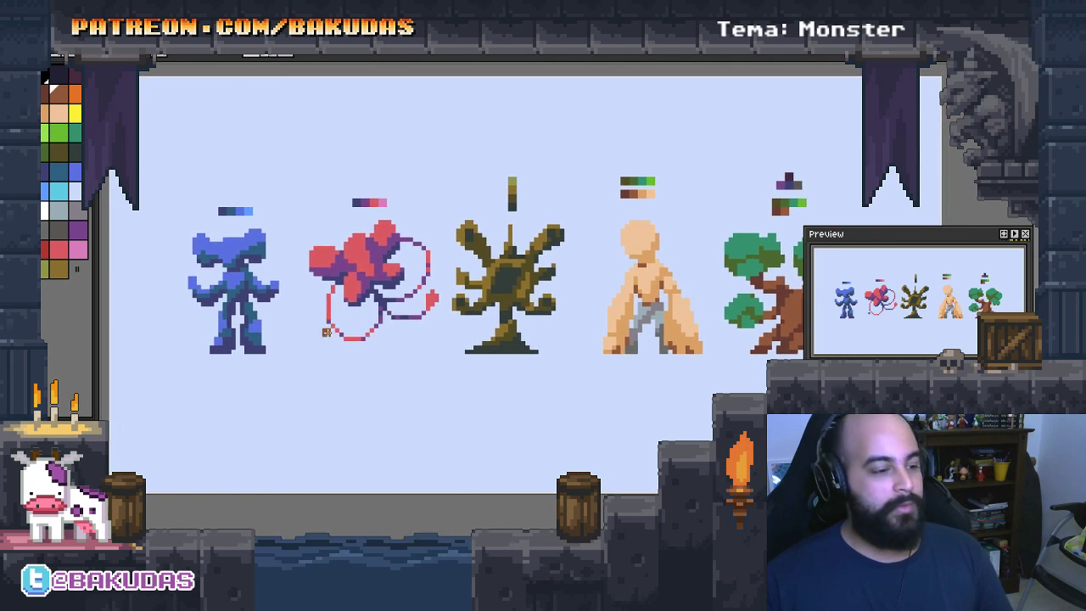